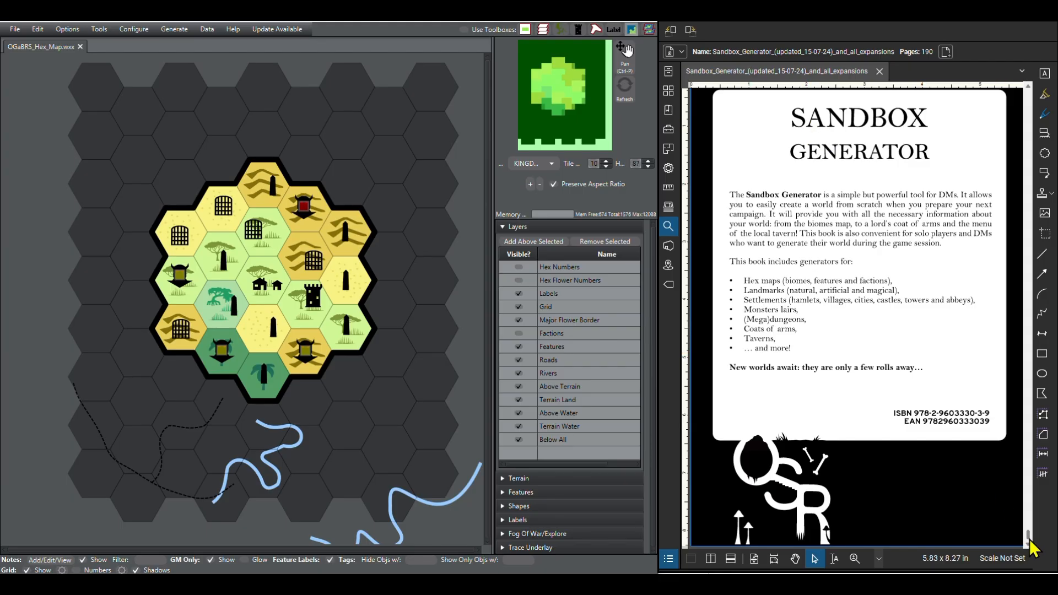
Step: Look over the Sandbox Generator PDF's cover and opening pages, as well as the description on its final page
{"action": "left_click_drag", "start_coordinate": [1043, 113], "coordinate": [1040, 94]}
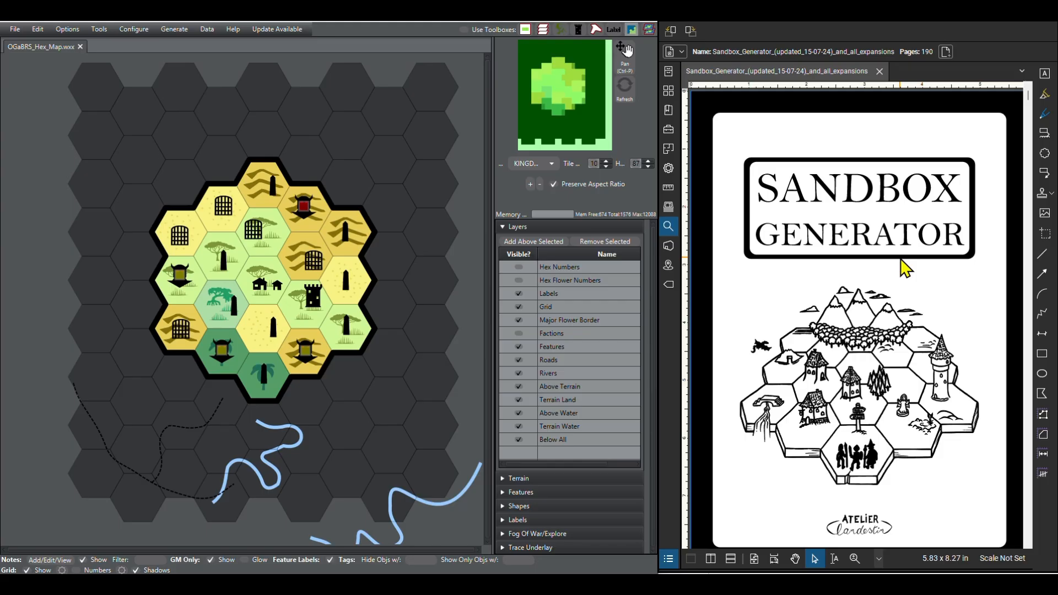
{"action": "scroll", "coordinate": [898, 278], "scroll_direction": "down", "scroll_amount": 5}
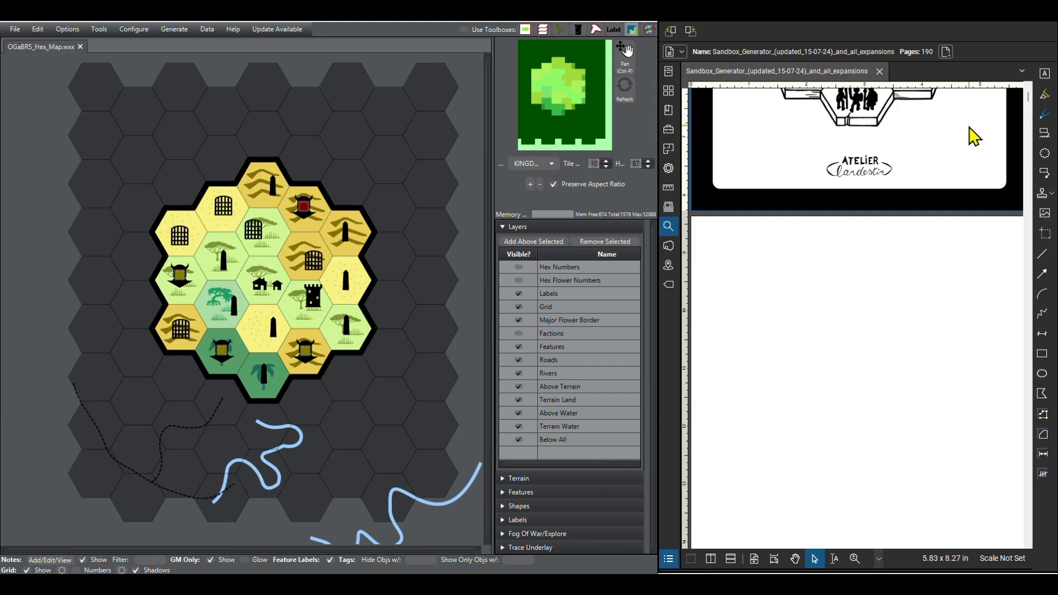
{"action": "scroll", "coordinate": [974, 138], "scroll_direction": "down", "scroll_amount": 5}
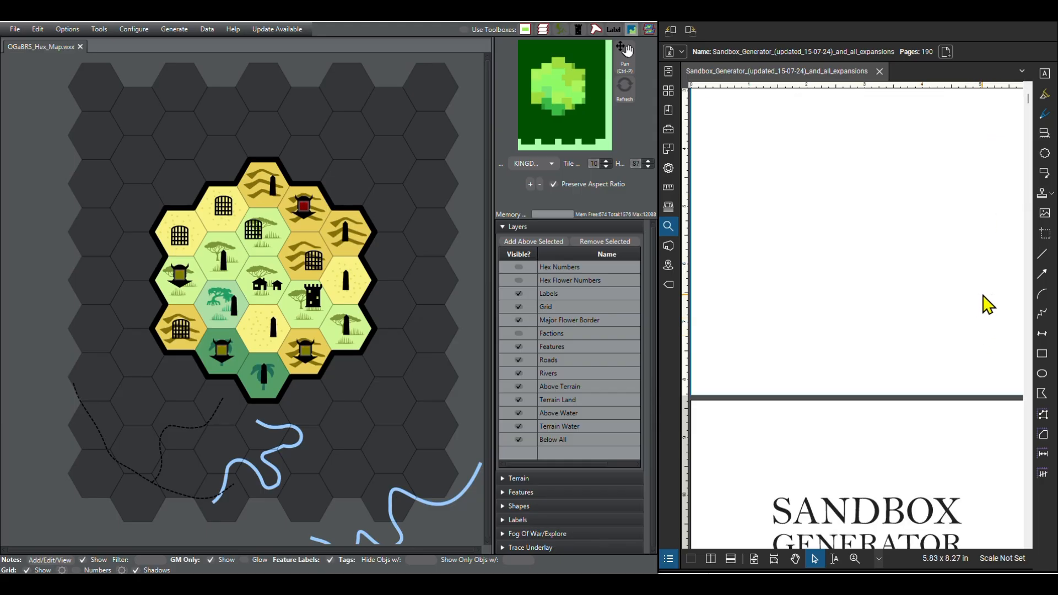
{"action": "left_click_drag", "start_coordinate": [1030, 107], "coordinate": [1038, 555]}
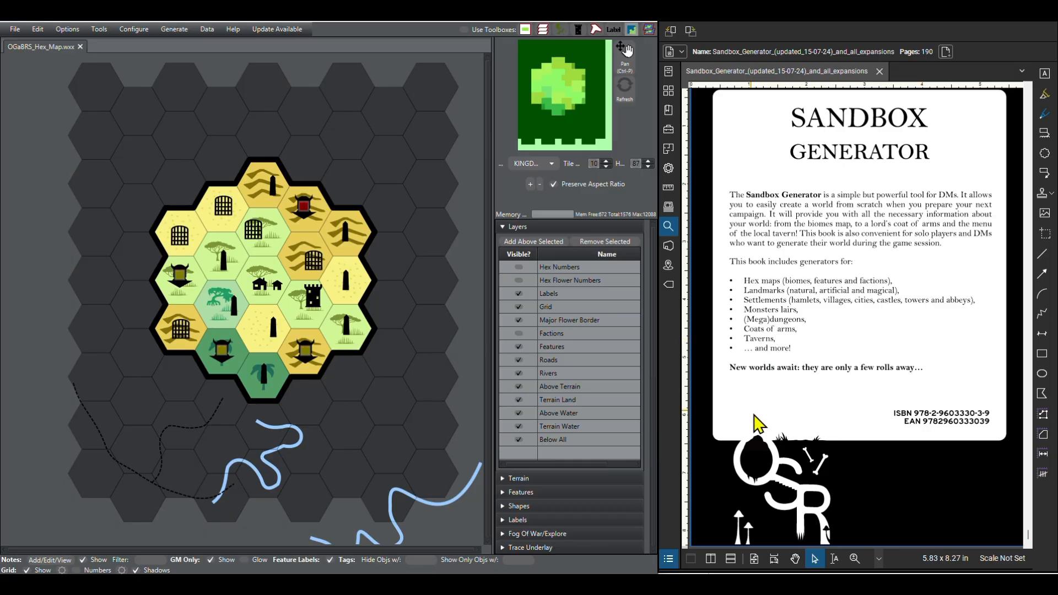
Step: Show the Sandbox Generator PDF's flags and jump to the Alternate Biome Generation flag
{"action": "left_click", "coordinate": [669, 284]}
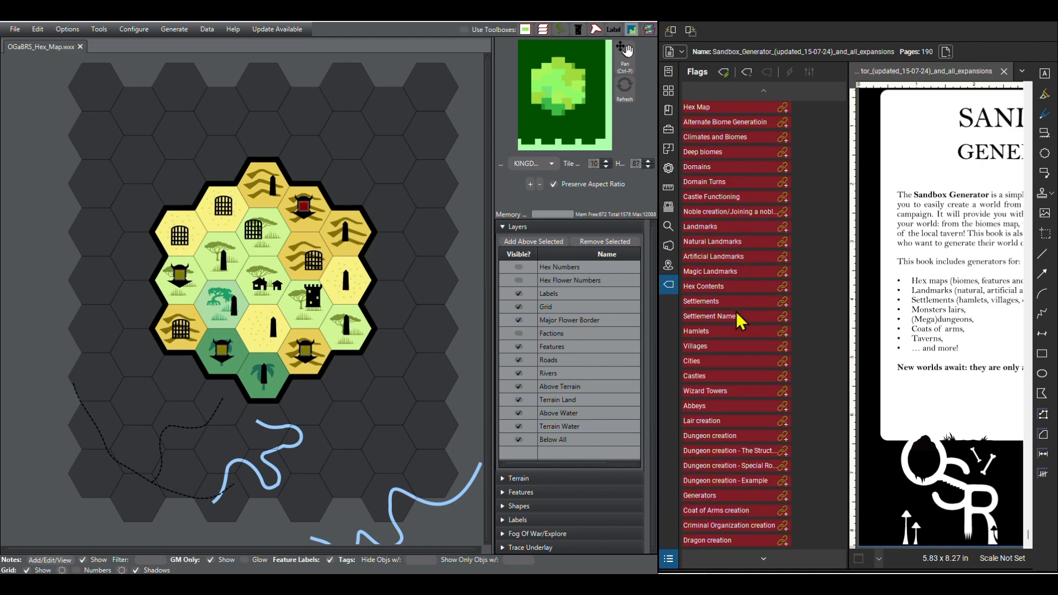
{"action": "scroll", "coordinate": [735, 311], "scroll_direction": "up", "scroll_amount": 2}
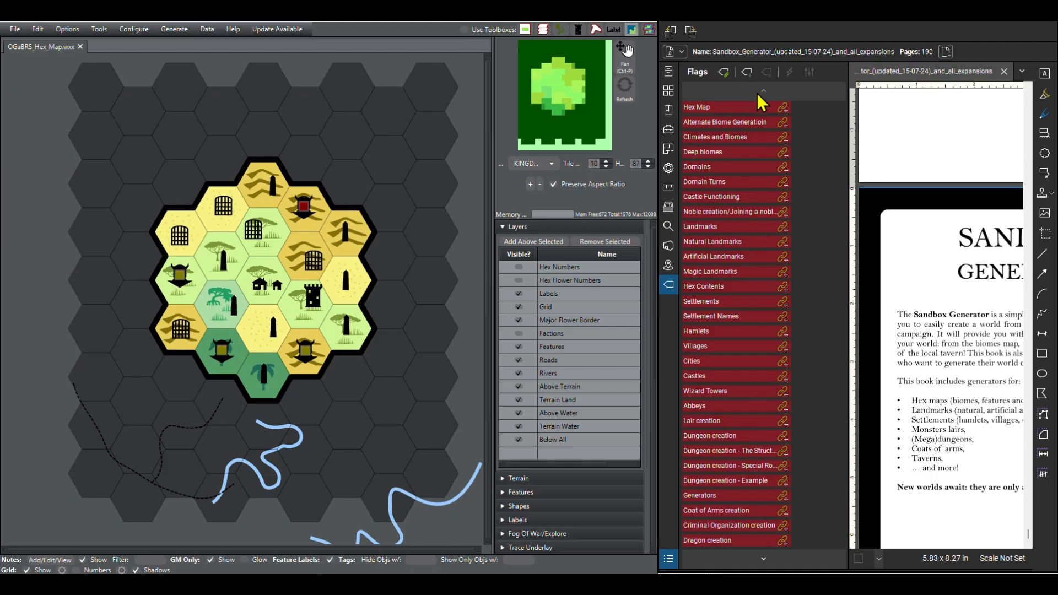
{"action": "left_click", "coordinate": [813, 150]}
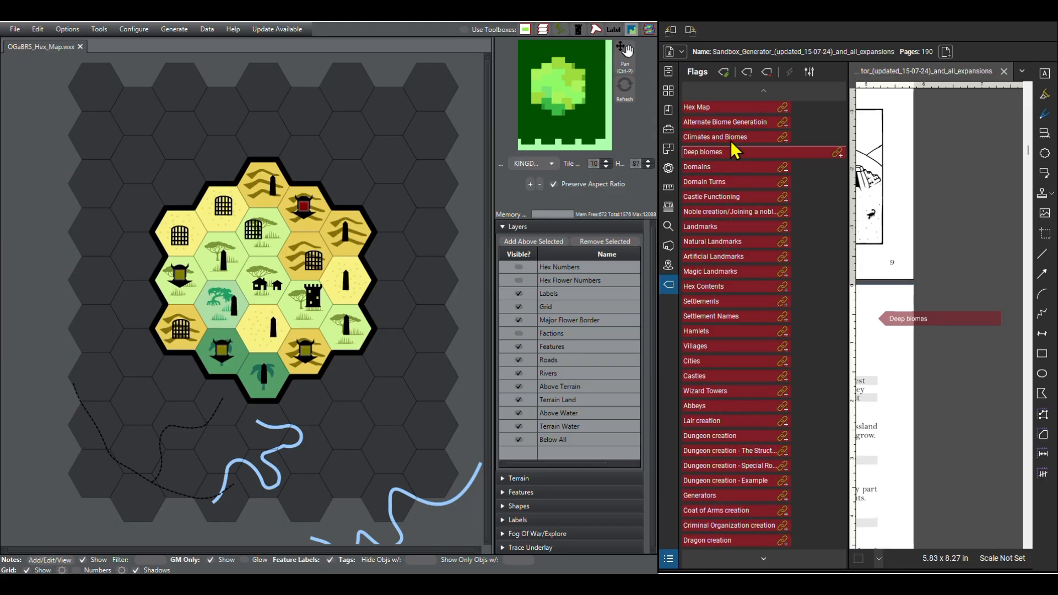
{"action": "scroll", "coordinate": [730, 140], "scroll_direction": "up", "scroll_amount": 2}
{"action": "left_click", "coordinate": [768, 121]}
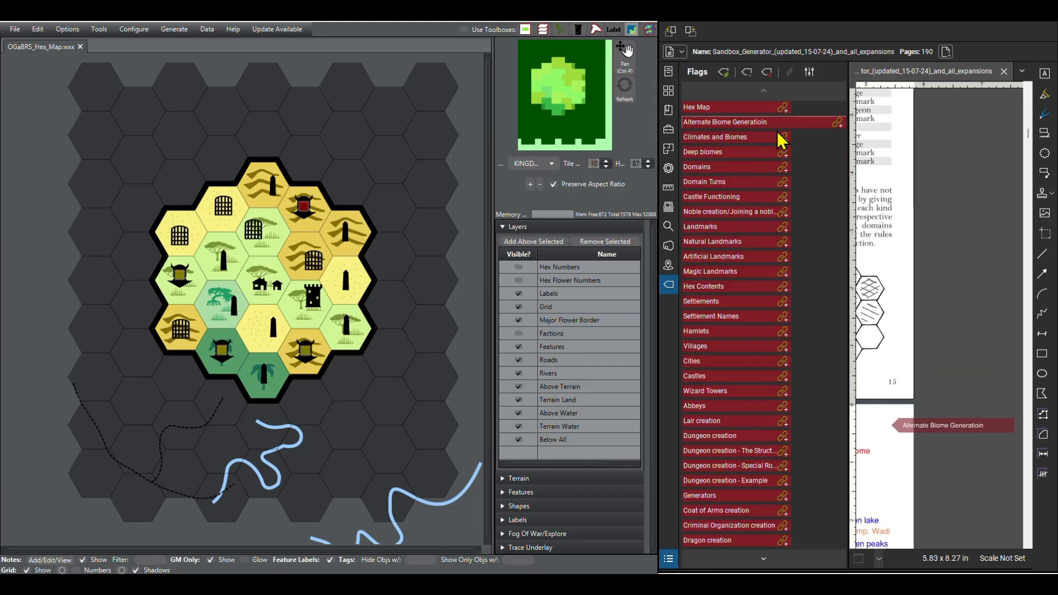
Step: Hide the flags list and examine the full Alternate Biome Generation table with its adjacent hex flower rules
{"action": "left_click", "coordinate": [673, 287]}
{"action": "left_click_drag", "start_coordinate": [737, 379], "coordinate": [948, 372]}
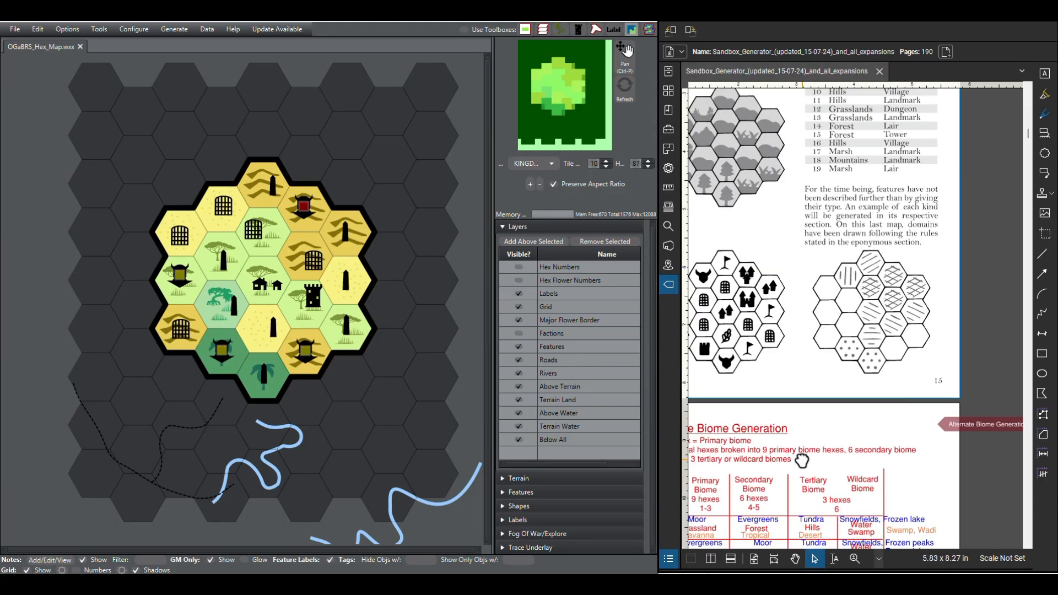
{"action": "left_click_drag", "start_coordinate": [800, 460], "coordinate": [887, 266]}
{"action": "left_click_drag", "start_coordinate": [931, 432], "coordinate": [910, 337]}
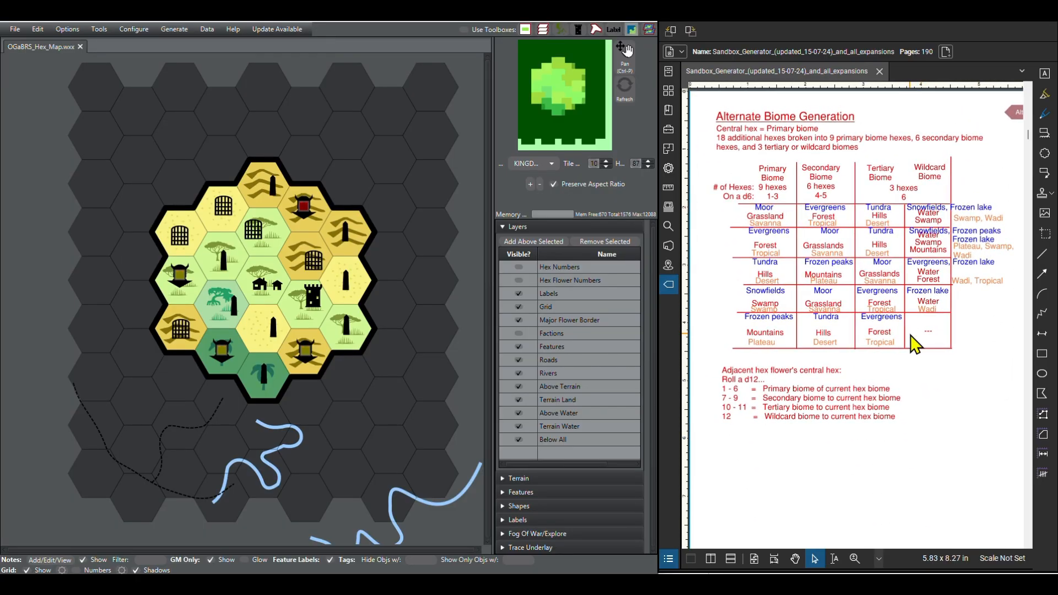
{"action": "left_click_drag", "start_coordinate": [910, 336], "coordinate": [913, 332]}
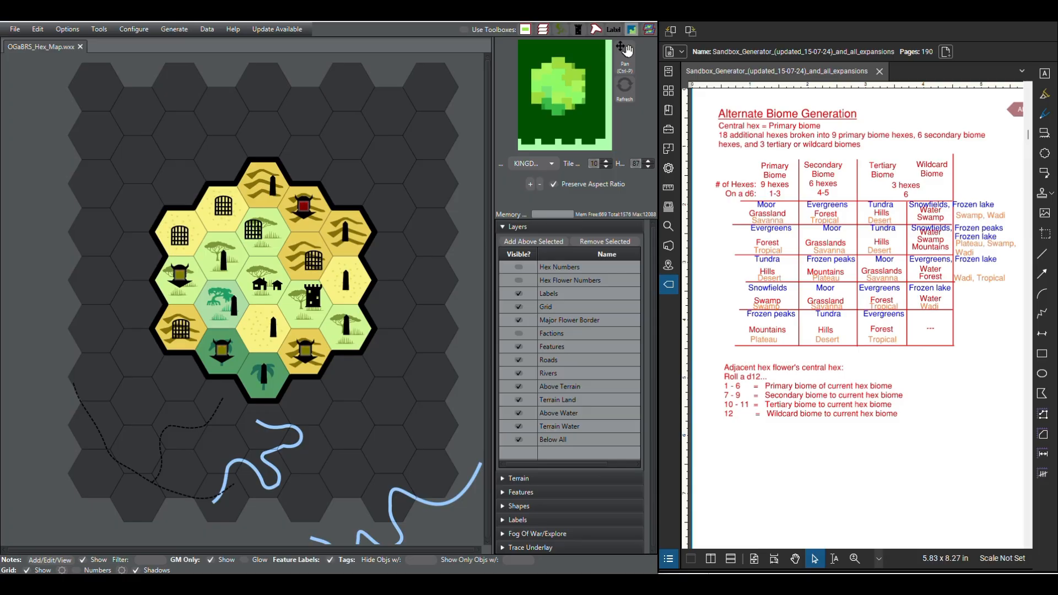
Step: Bring the browser window with The Welsh Piper's Hex-based Campaign Design (Part 1) into view, read its introduction, and move it off the workspace
{"action": "left_click_drag", "start_coordinate": [716, 573], "coordinate": [559, 55]}
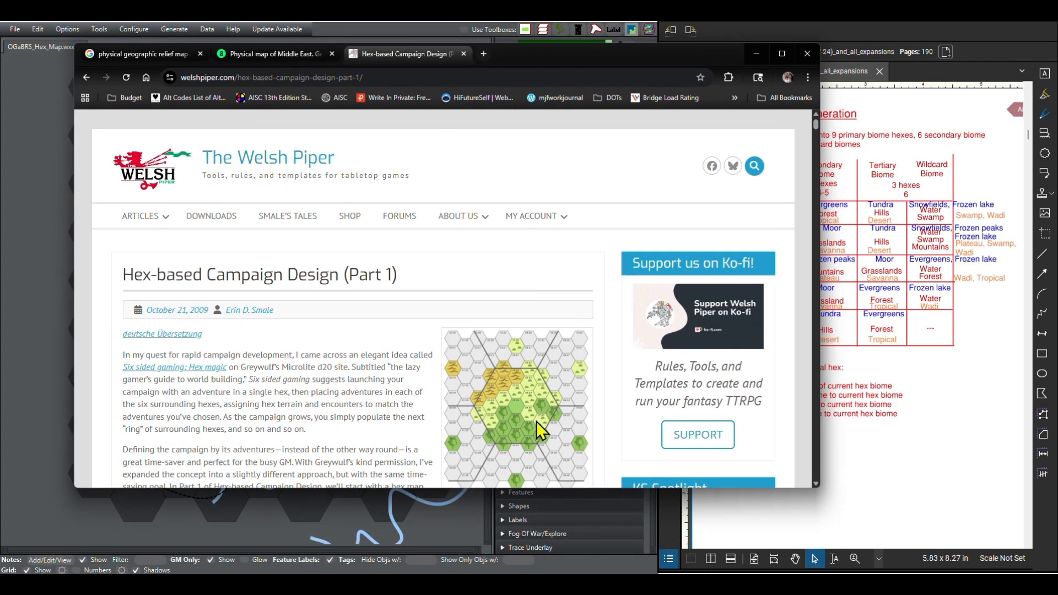
{"action": "scroll", "coordinate": [492, 357], "scroll_direction": "down", "scroll_amount": 2}
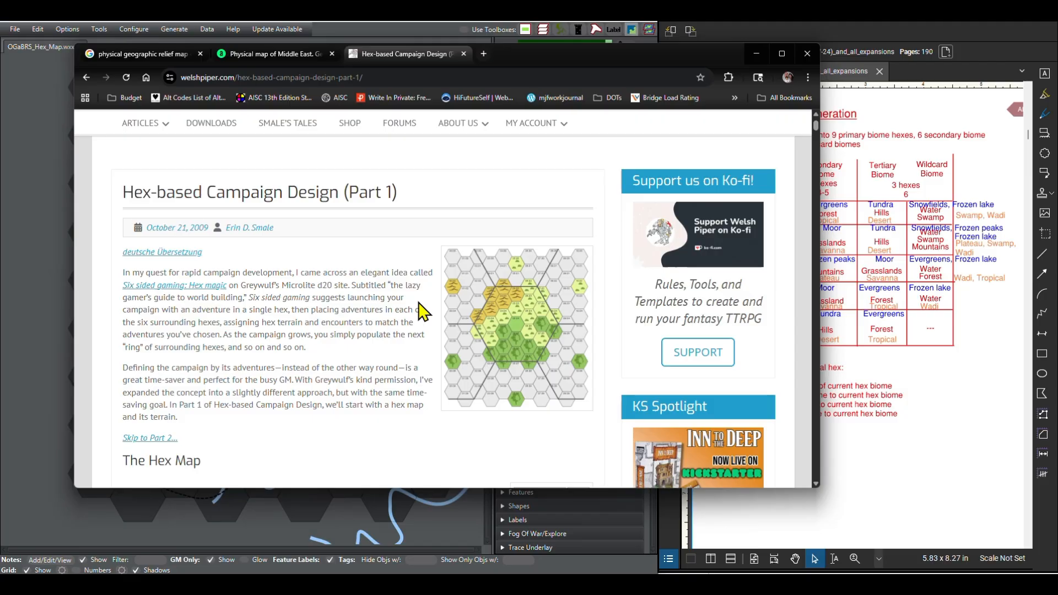
{"action": "left_click_drag", "start_coordinate": [719, 60], "coordinate": [708, 64]}
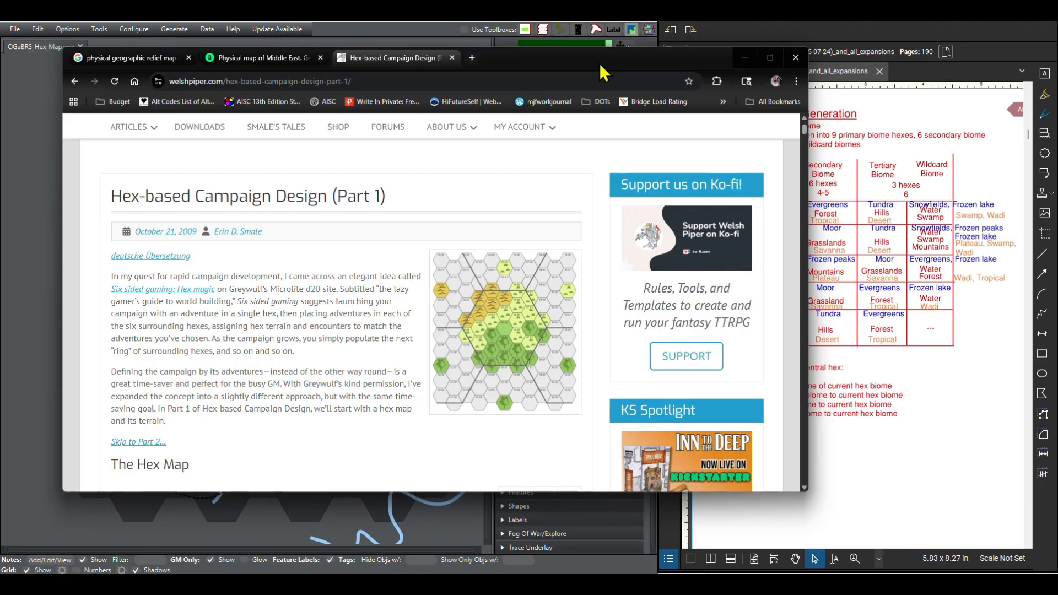
{"action": "left_click_drag", "start_coordinate": [599, 63], "coordinate": [447, 53]}
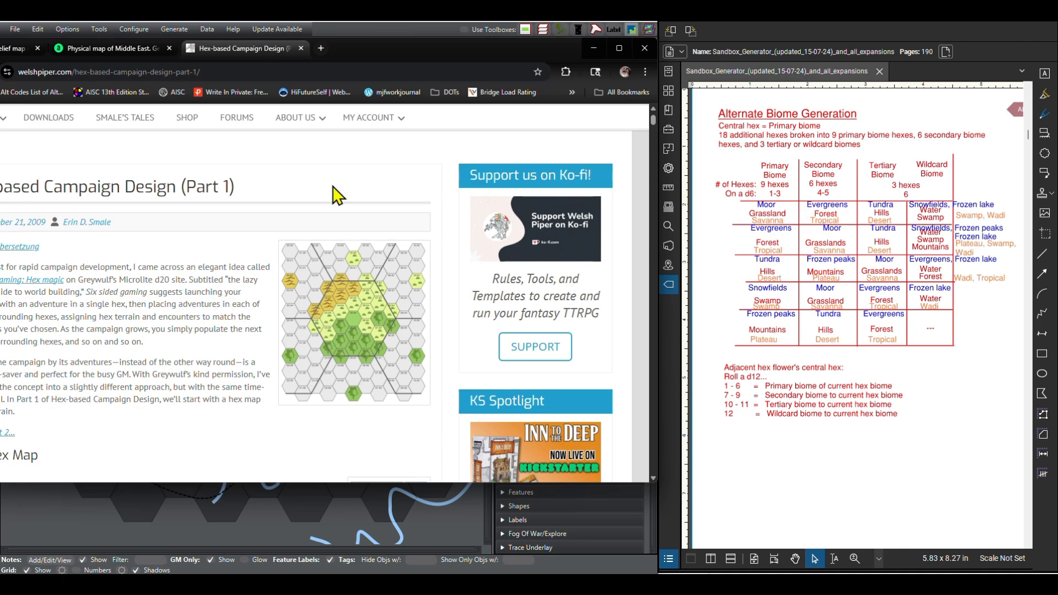
{"action": "left_click_drag", "start_coordinate": [406, 52], "coordinate": [1057, 206]}
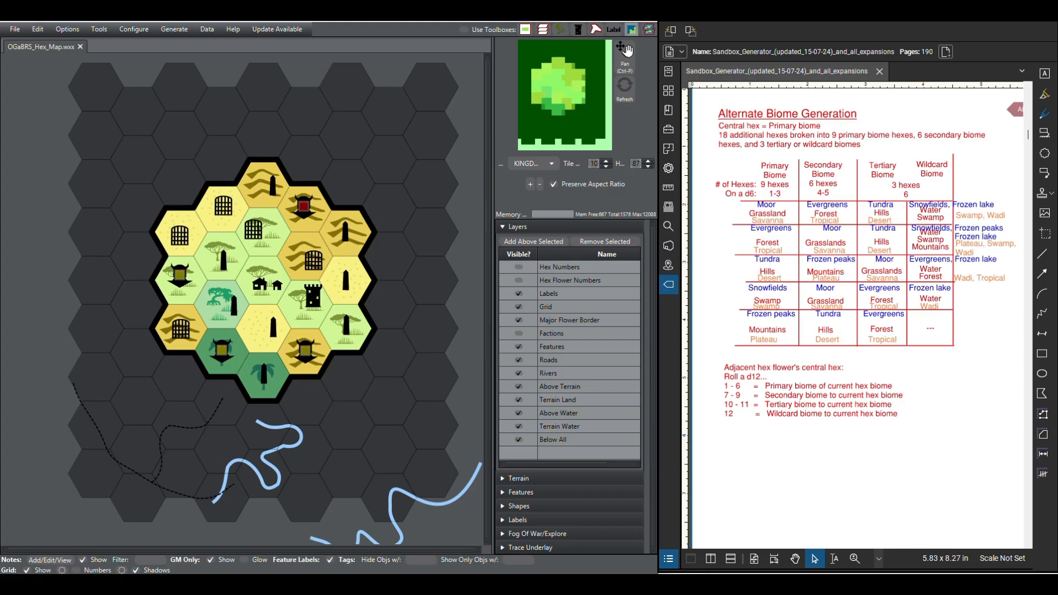
Step: Bring the notes window over the map to review the last video's mistakes and the current plan, and move it away
{"action": "left_click_drag", "start_coordinate": [1057, 266], "coordinate": [811, 141]}
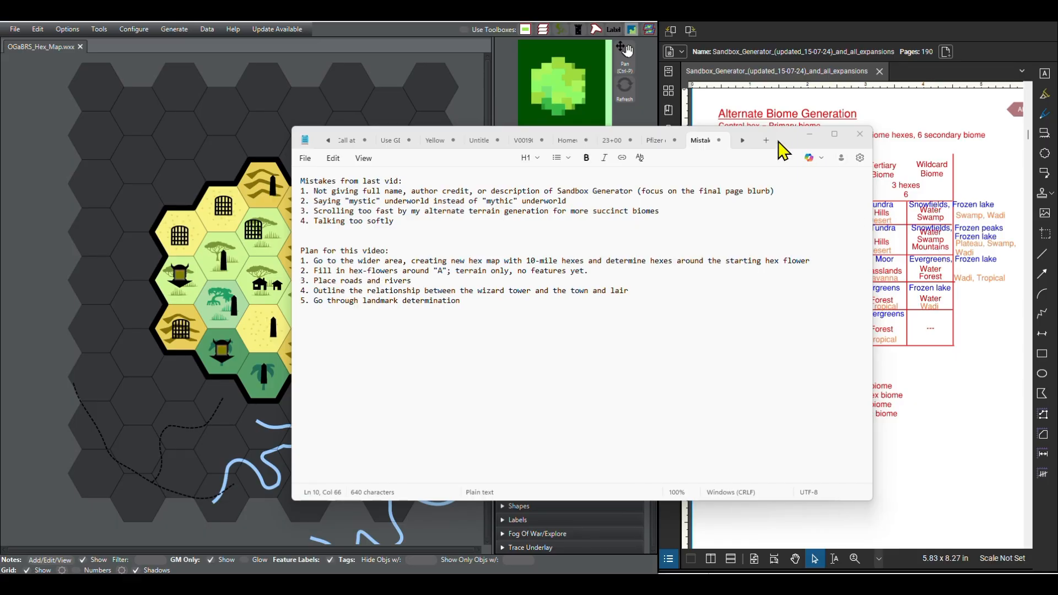
{"action": "left_click_drag", "start_coordinate": [778, 140], "coordinate": [1057, 182]}
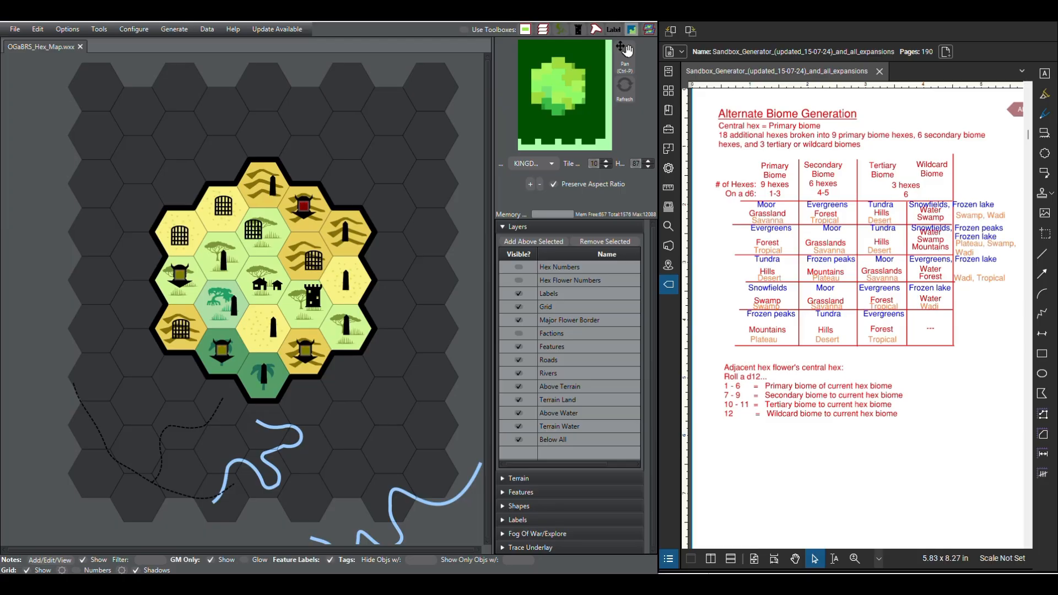
Step: Bring Google Earth Pro into view, maximize it, and survey the Middle East from the Mediterranean to the Persian Gulf
{"action": "left_click_drag", "start_coordinate": [1057, 231], "coordinate": [653, 57]}
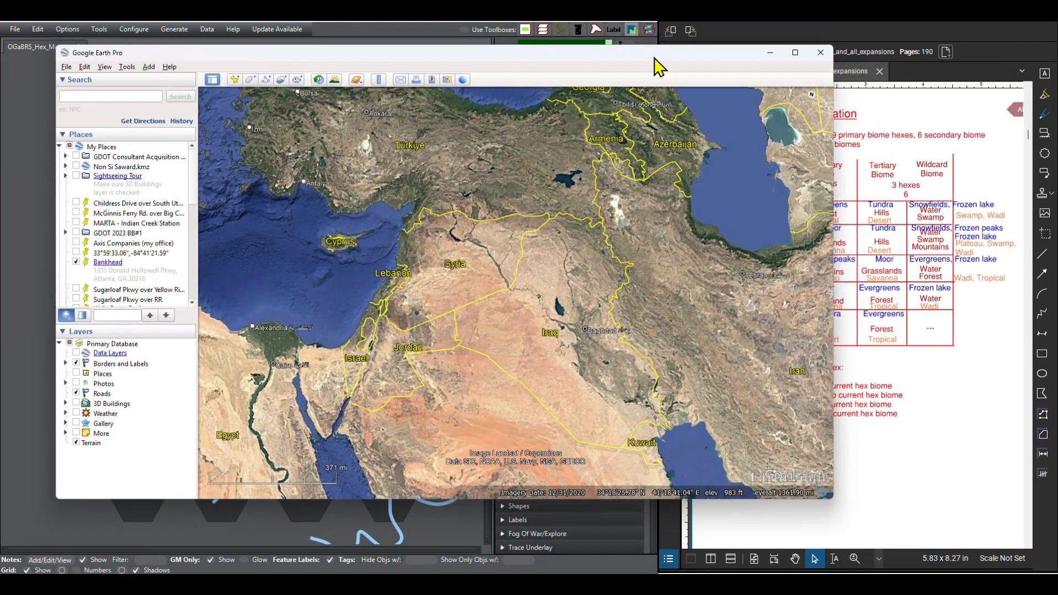
{"action": "double_click", "coordinate": [655, 58]}
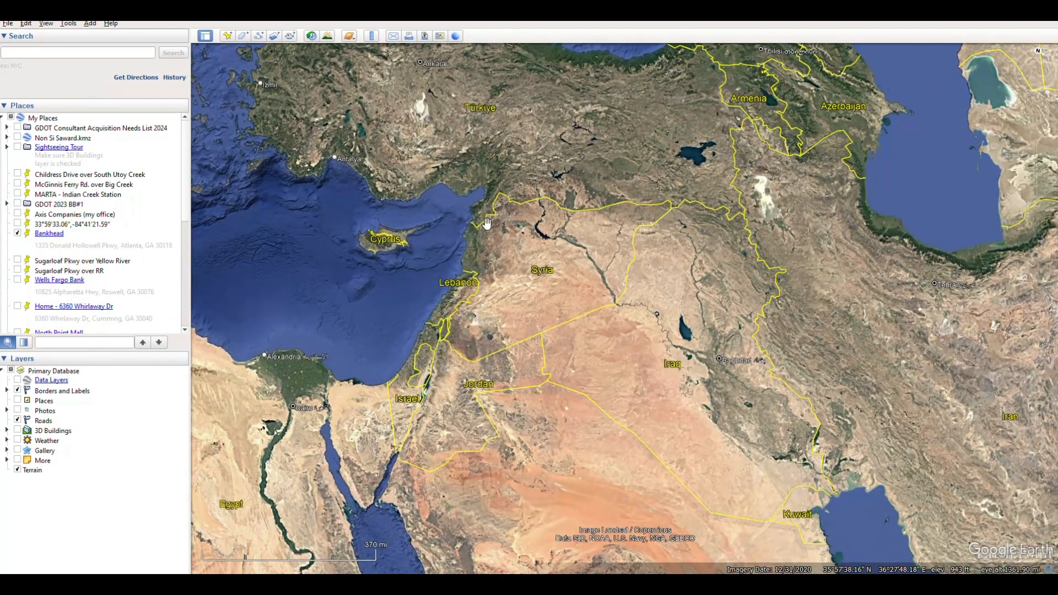
{"action": "scroll", "coordinate": [486, 222], "scroll_direction": "down", "scroll_amount": 5}
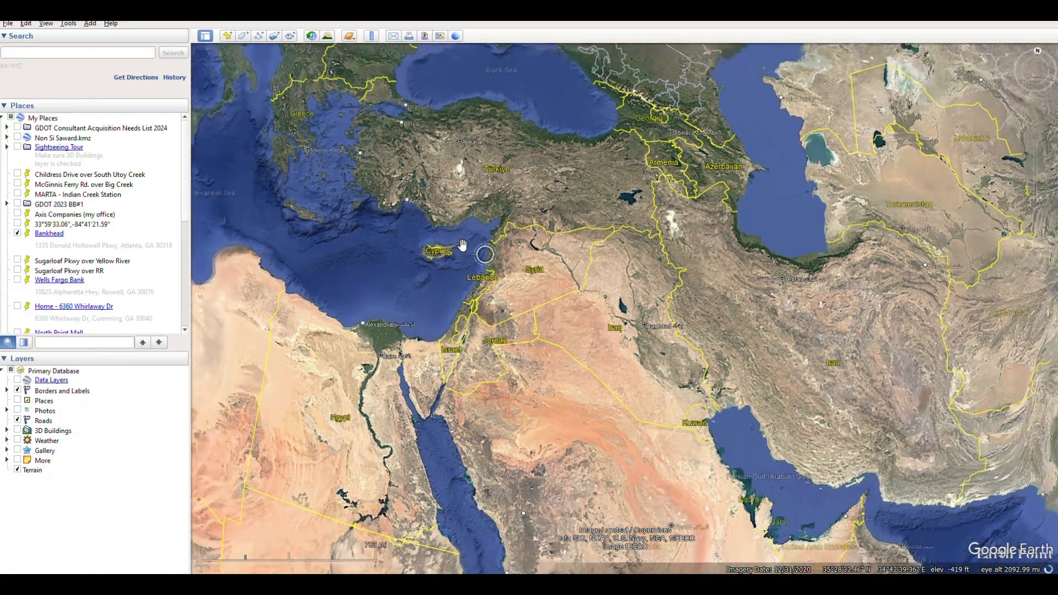
{"action": "scroll", "coordinate": [433, 365], "scroll_direction": "up", "scroll_amount": 2}
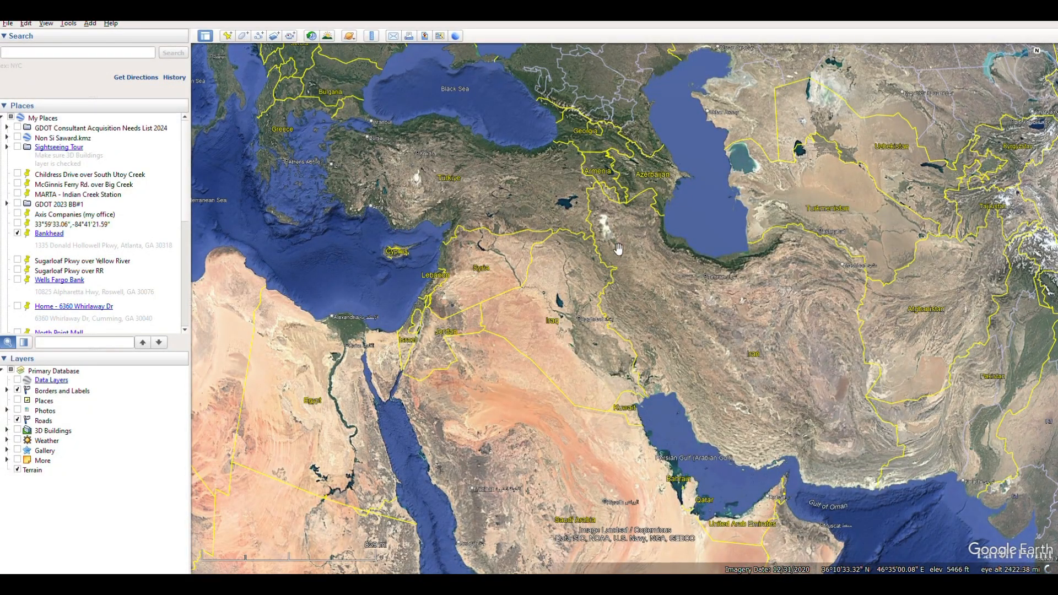
{"action": "scroll", "coordinate": [577, 325], "scroll_direction": "up", "scroll_amount": 2}
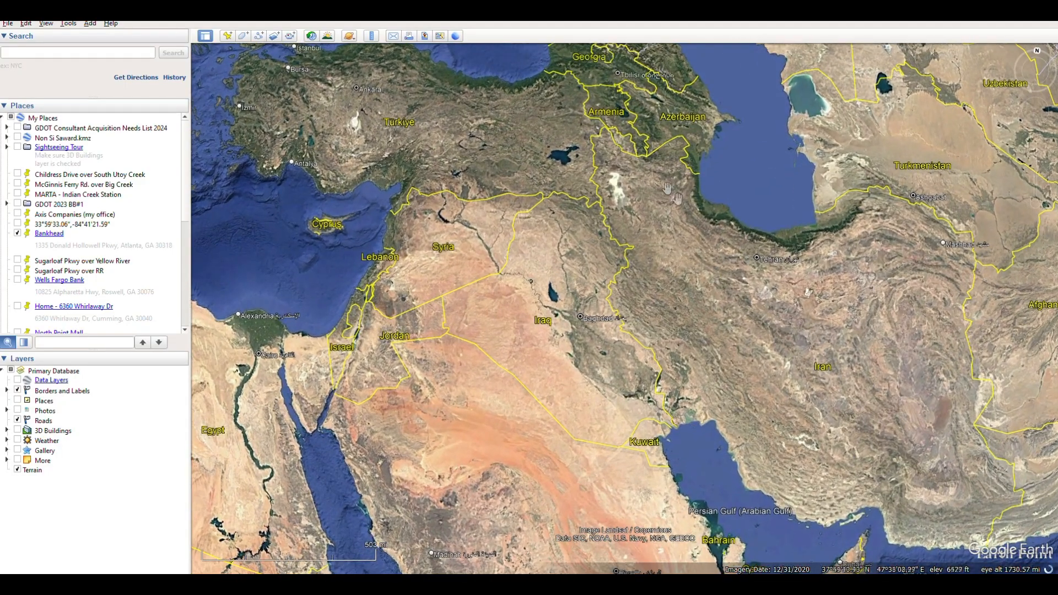
{"action": "left_click_drag", "start_coordinate": [496, 374], "coordinate": [530, 390]}
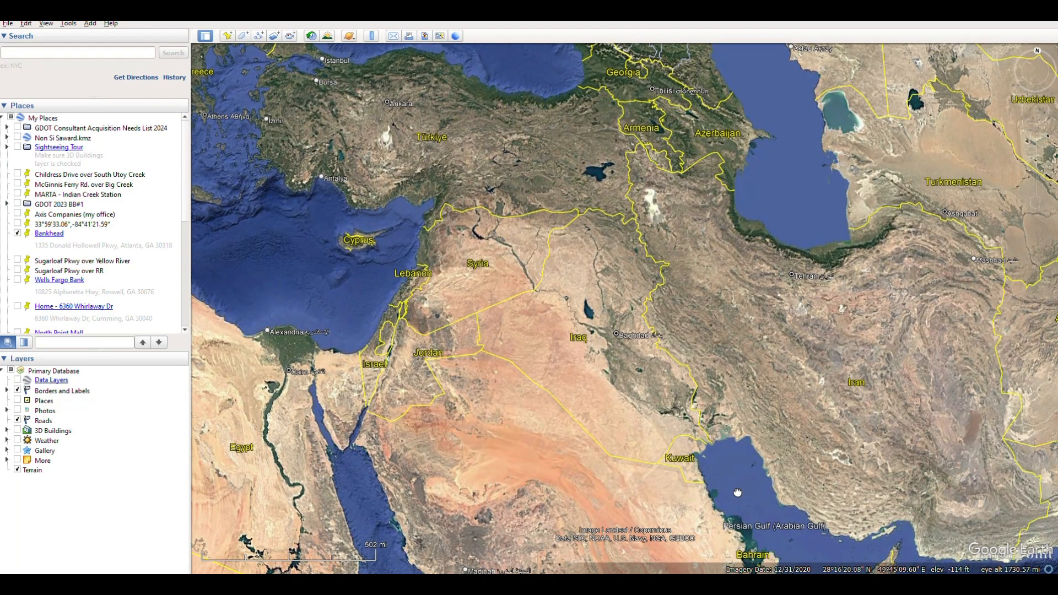
{"action": "left_click_drag", "start_coordinate": [737, 490], "coordinate": [732, 485]}
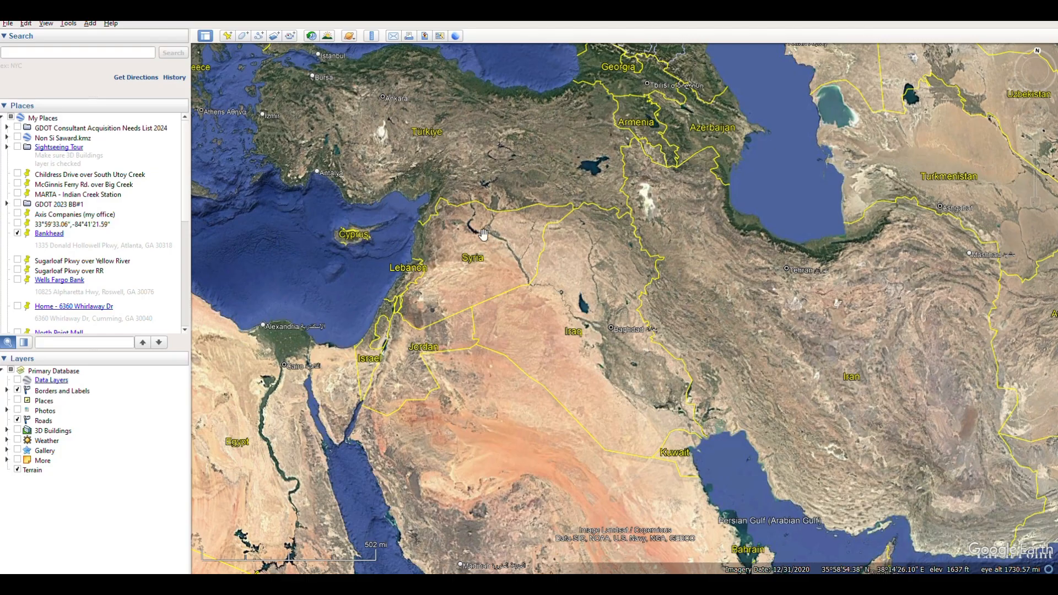
Step: Turn on the Water Body Outlines layer for a close view of the Euphrates near Al Obaidy
{"action": "scroll", "coordinate": [534, 283], "scroll_direction": "up", "scroll_amount": 5}
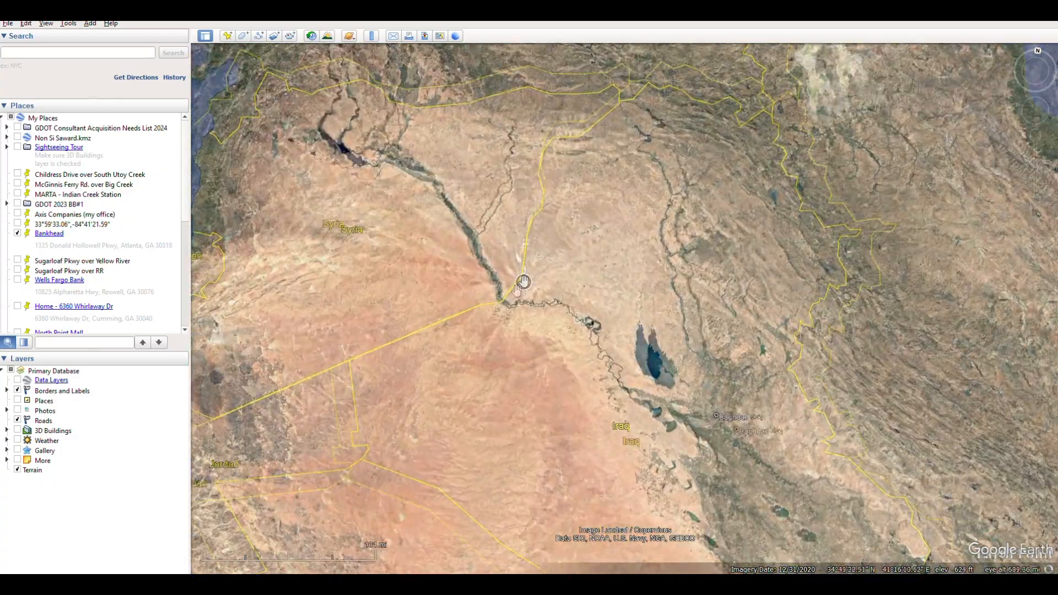
{"action": "scroll", "coordinate": [509, 299], "scroll_direction": "up", "scroll_amount": 5}
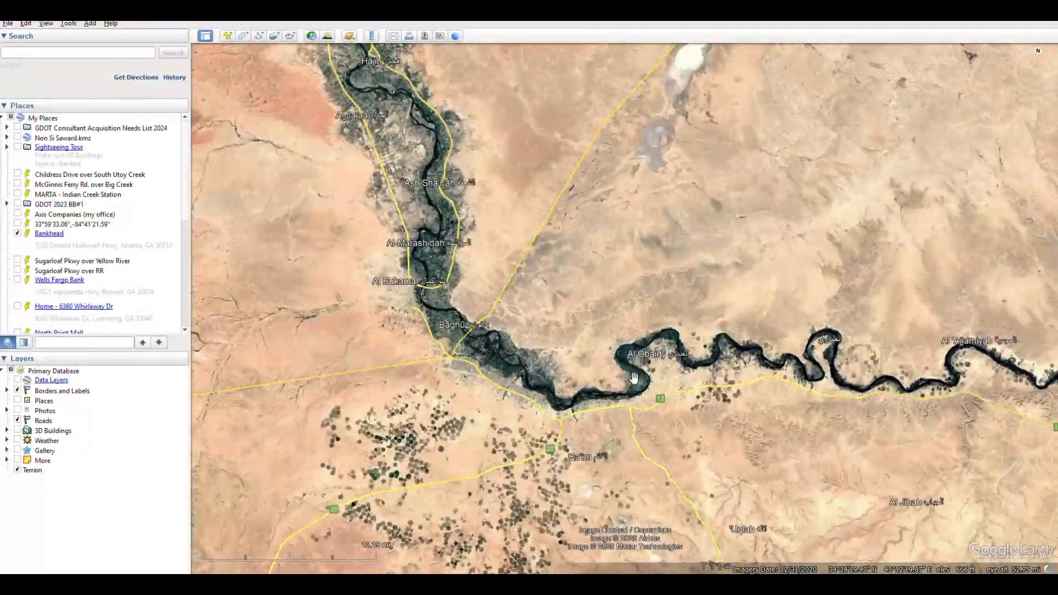
{"action": "scroll", "coordinate": [619, 384], "scroll_direction": "up", "scroll_amount": 2}
{"action": "scroll", "coordinate": [612, 399], "scroll_direction": "up", "scroll_amount": 2}
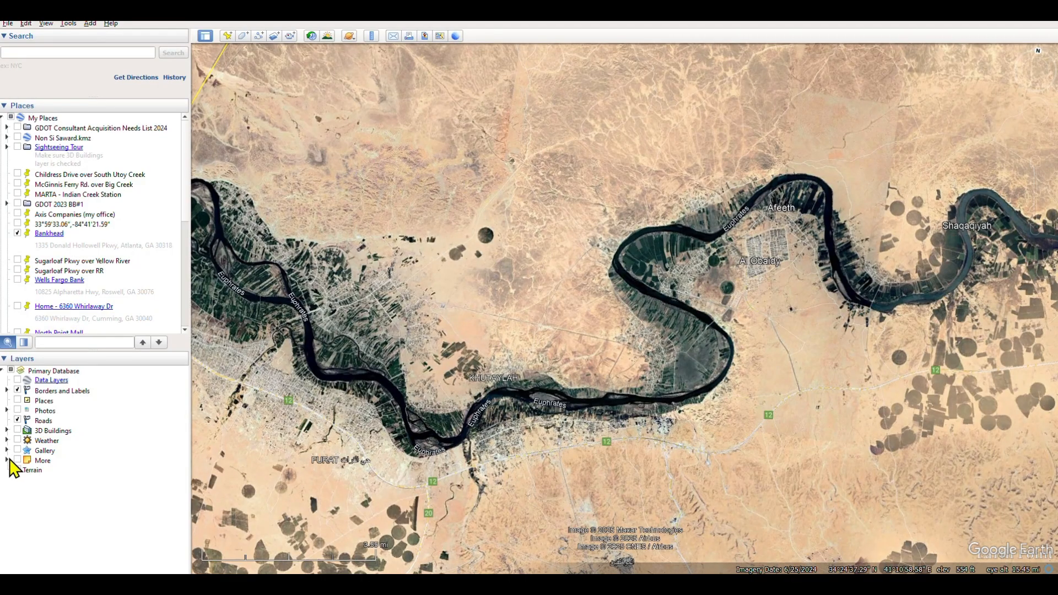
{"action": "left_click", "coordinate": [7, 461]}
{"action": "left_click", "coordinate": [24, 489]}
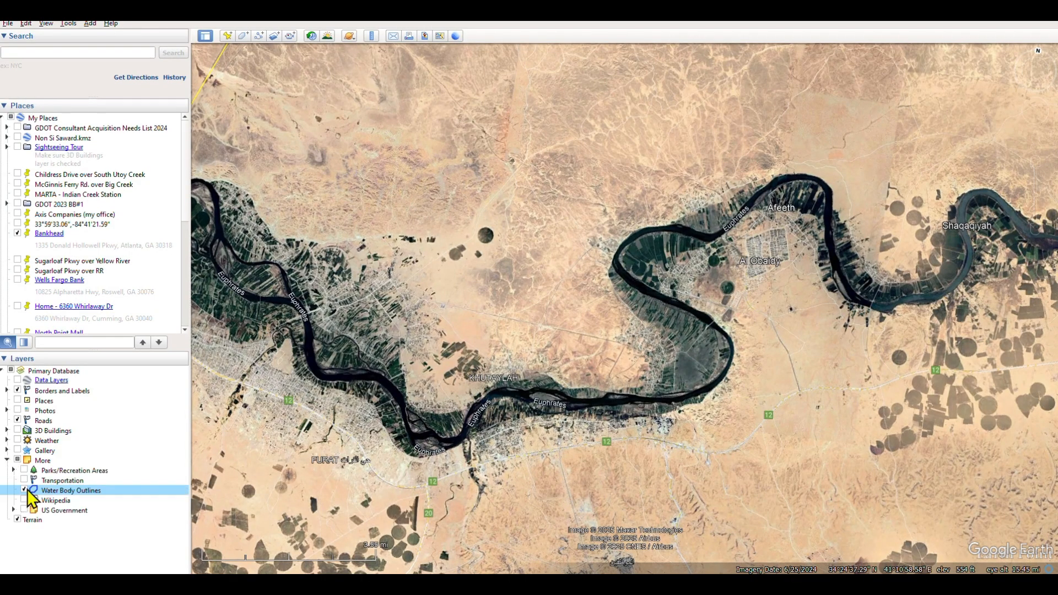
Step: Examine the outlined rivers and lakes across Syria, Iraq and Egypt at regional scale
{"action": "scroll", "coordinate": [543, 372], "scroll_direction": "down", "scroll_amount": 5}
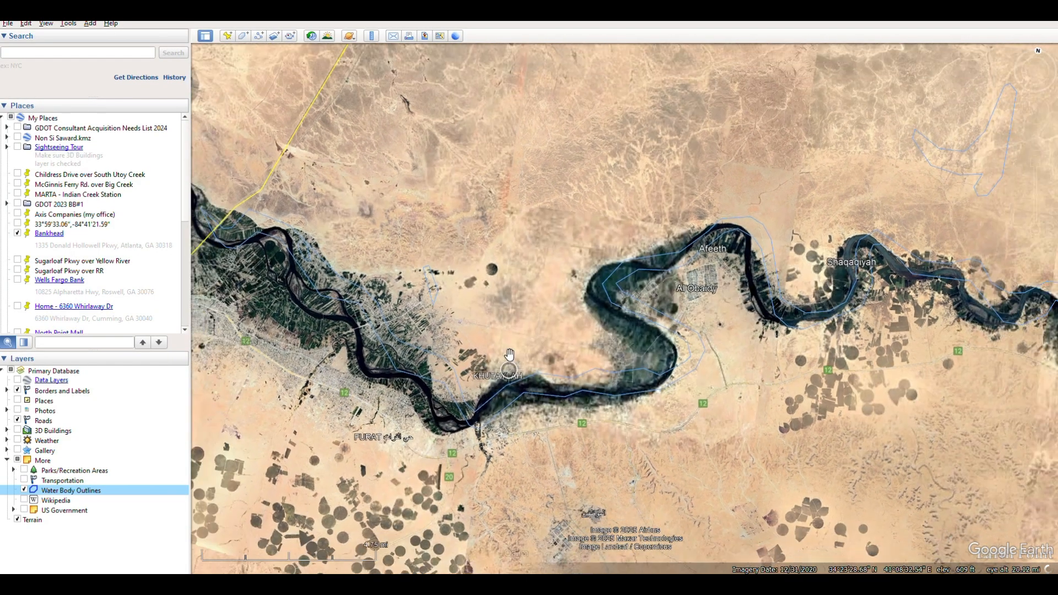
{"action": "scroll", "coordinate": [479, 374], "scroll_direction": "down", "scroll_amount": 5}
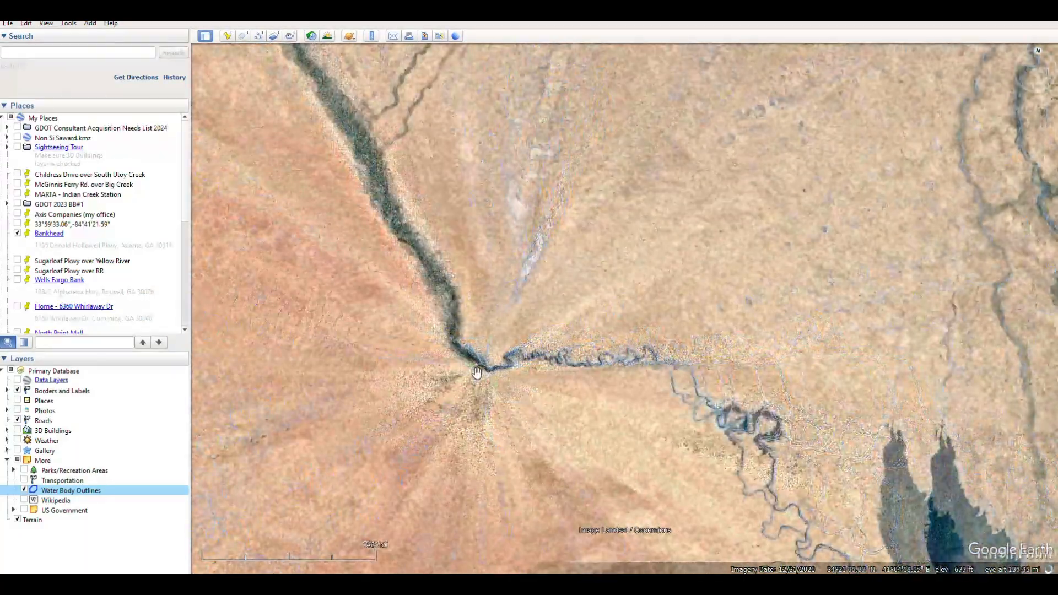
{"action": "scroll", "coordinate": [482, 367], "scroll_direction": "down", "scroll_amount": 5}
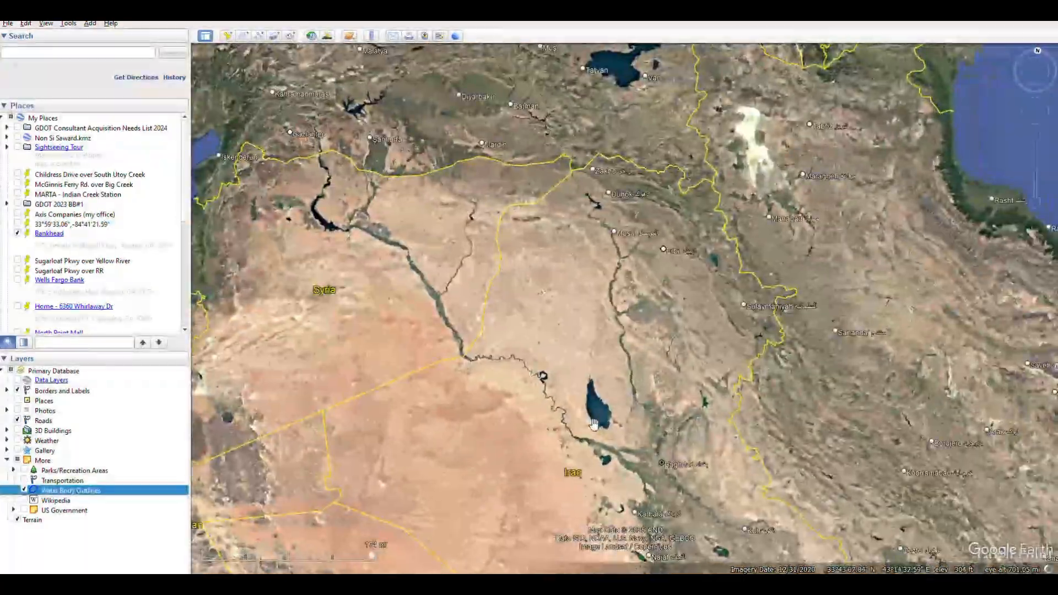
{"action": "scroll", "coordinate": [586, 393], "scroll_direction": "up", "scroll_amount": 3}
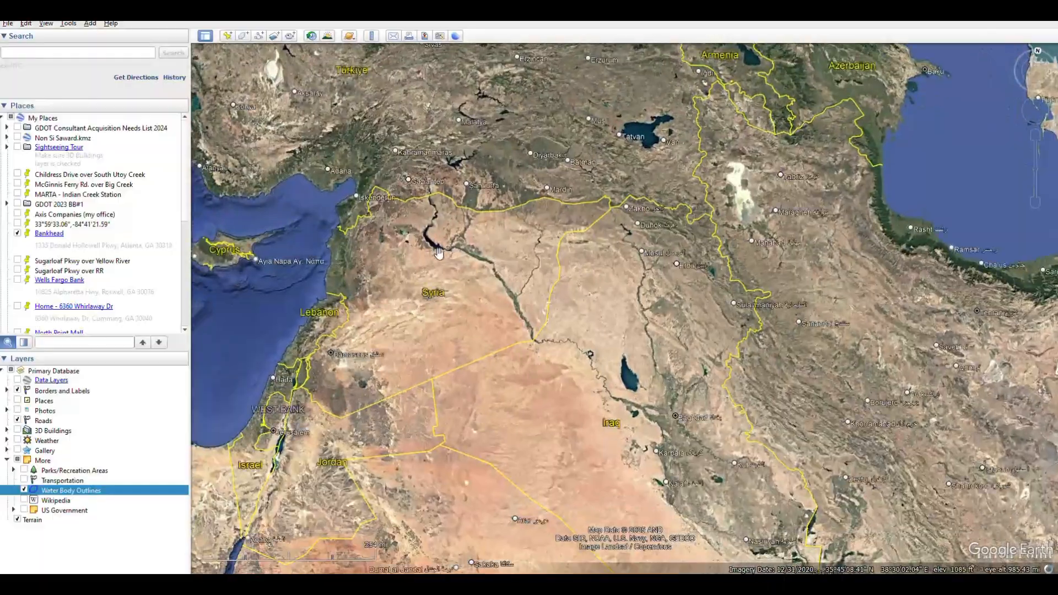
{"action": "scroll", "coordinate": [678, 366], "scroll_direction": "down", "scroll_amount": 2}
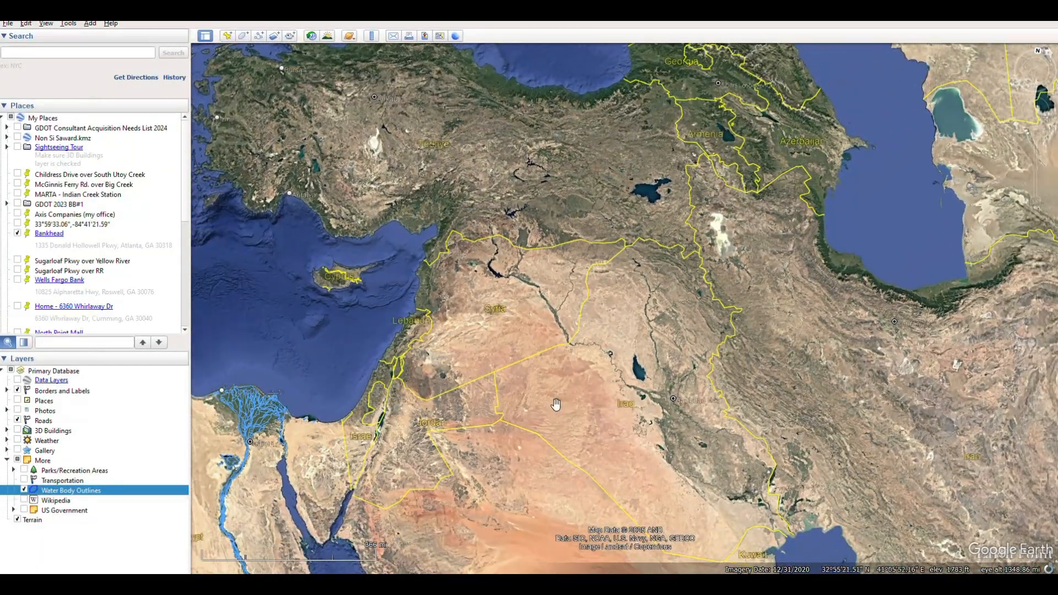
{"action": "left_click_drag", "start_coordinate": [557, 404], "coordinate": [545, 301]}
{"action": "scroll", "coordinate": [633, 311], "scroll_direction": "down", "scroll_amount": 2}
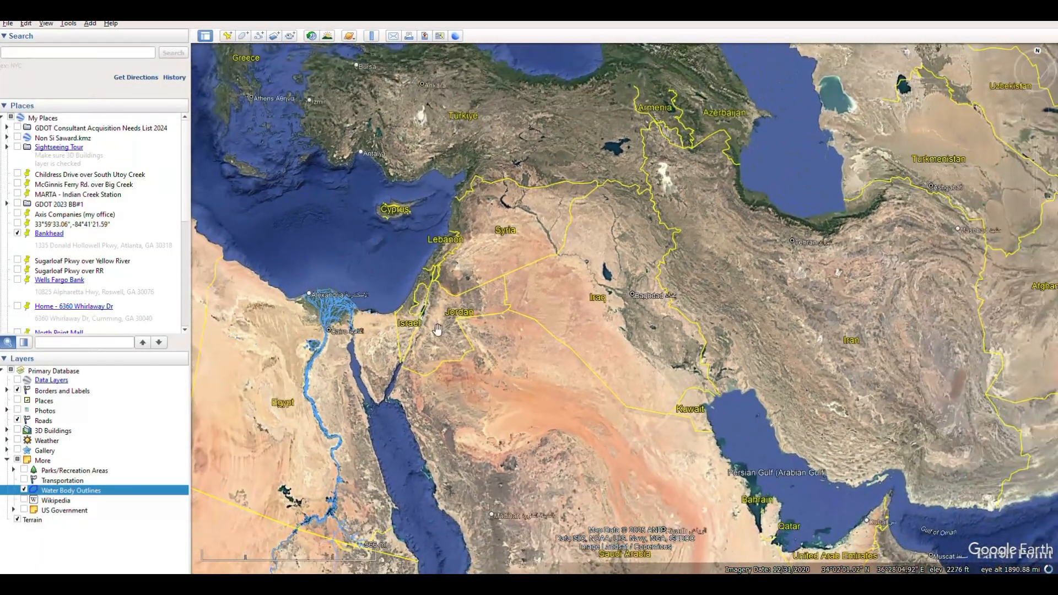
Step: Measure the straight-line distance in miles from the northern end of the Red Sea to the lake in northwestern Iran
{"action": "left_click_drag", "start_coordinate": [668, 300], "coordinate": [663, 323]}
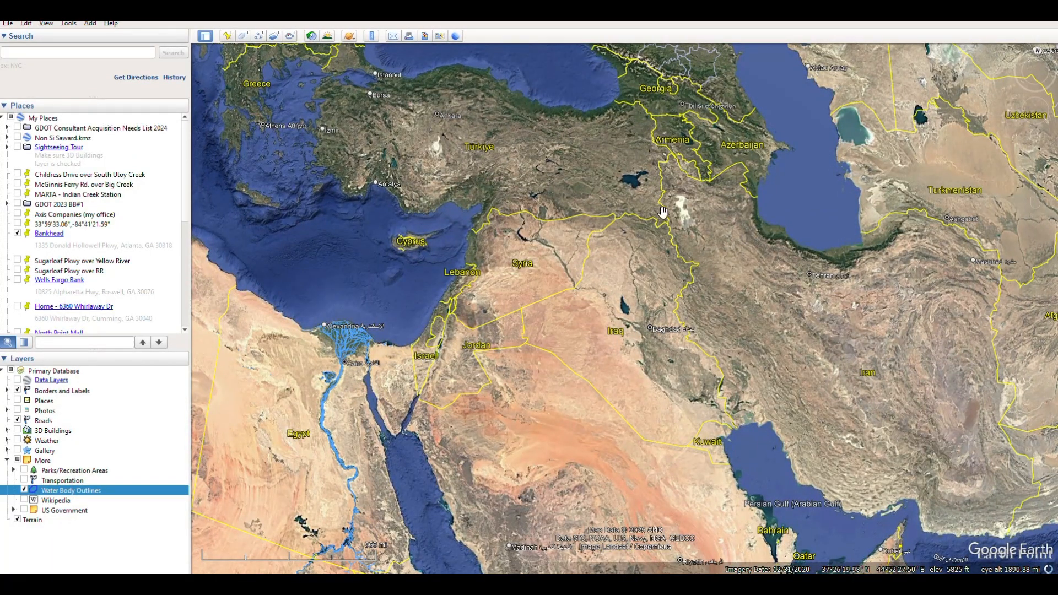
{"action": "left_click_drag", "start_coordinate": [525, 334], "coordinate": [516, 365]}
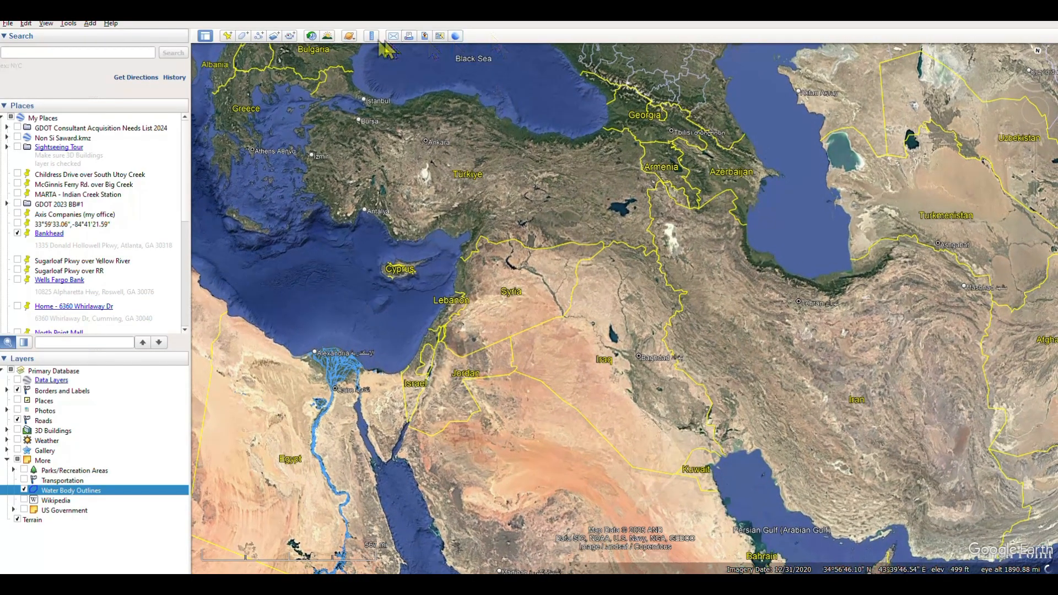
{"action": "left_click", "coordinate": [371, 36]}
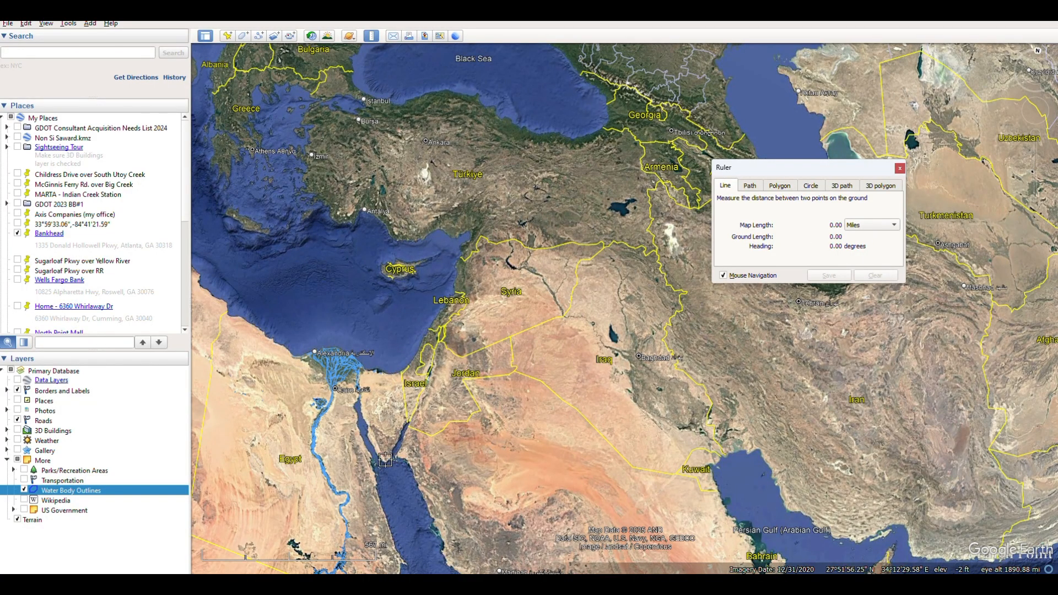
{"action": "left_click", "coordinate": [388, 456]}
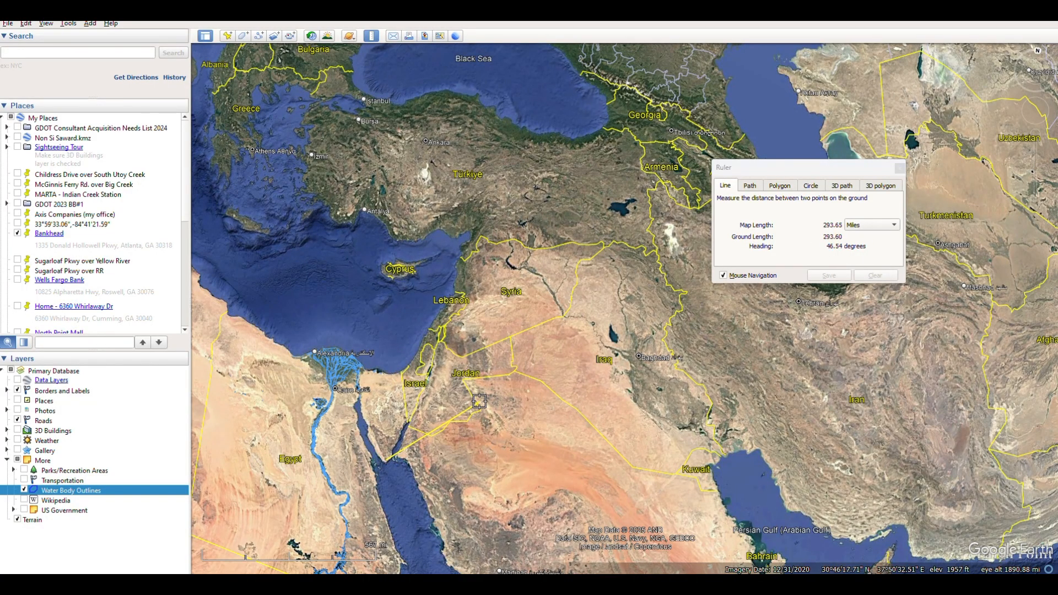
{"action": "left_click", "coordinate": [682, 231]}
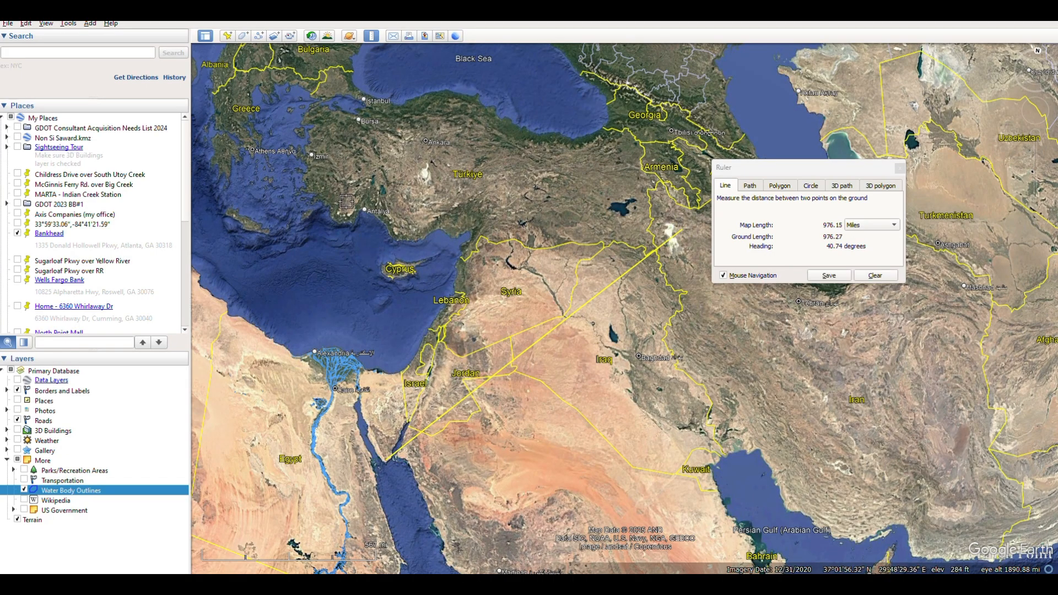
Step: Measure the distances to the head of the Persian Gulf from southwestern Türkiye and from the Mediterranean coast south of Lebanon
{"action": "left_click", "coordinate": [339, 207]}
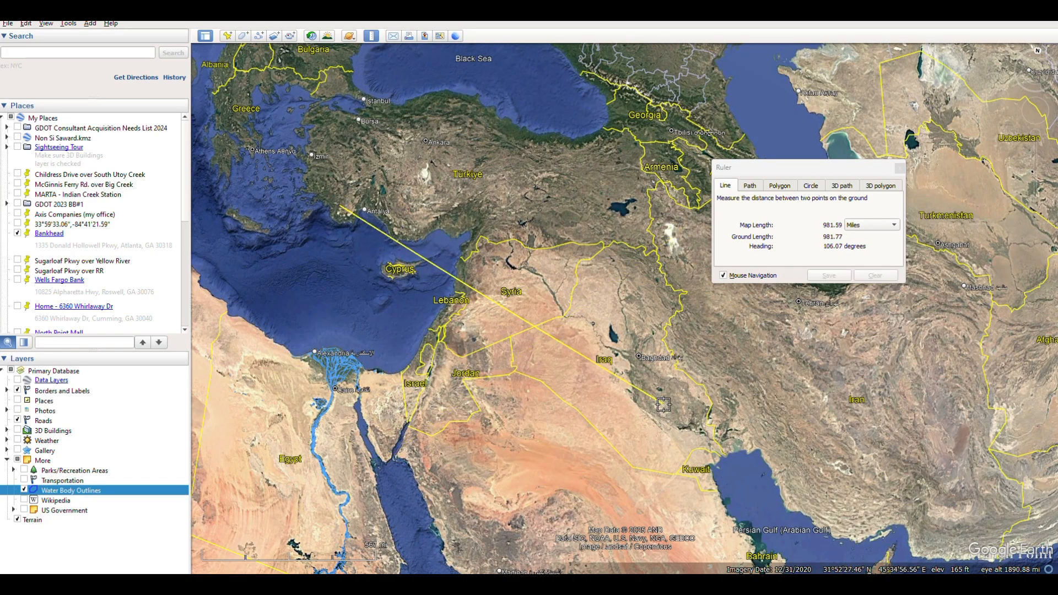
{"action": "left_click", "coordinate": [759, 455]}
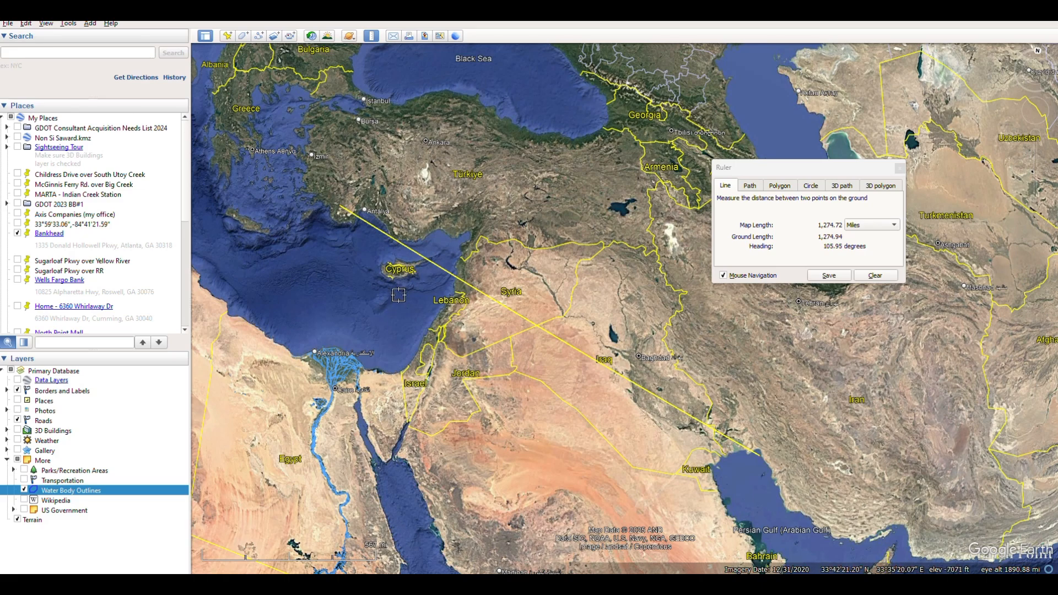
{"action": "left_click", "coordinate": [430, 326]}
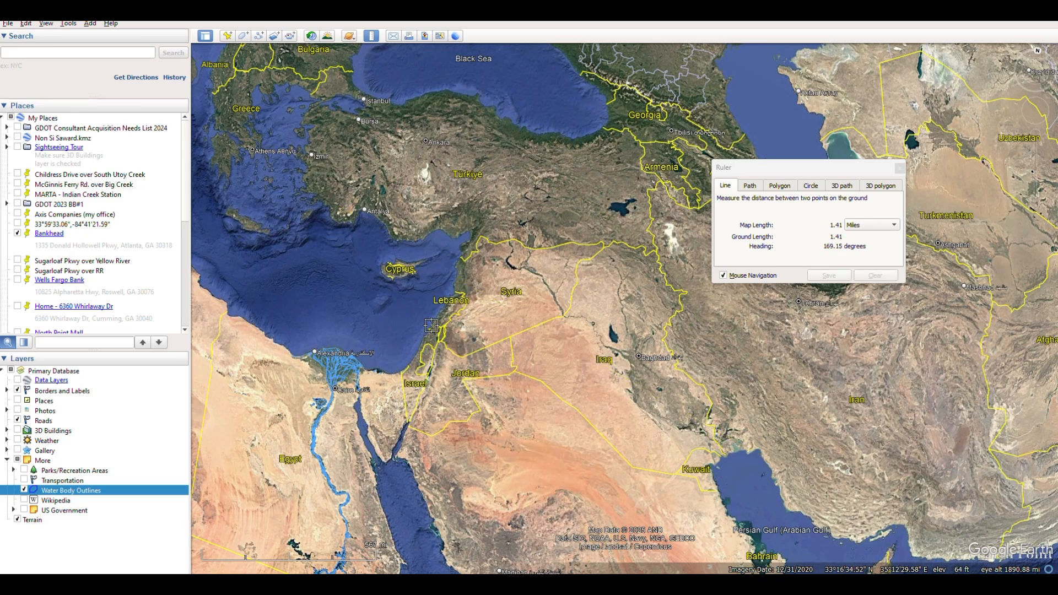
{"action": "left_click", "coordinate": [731, 459]}
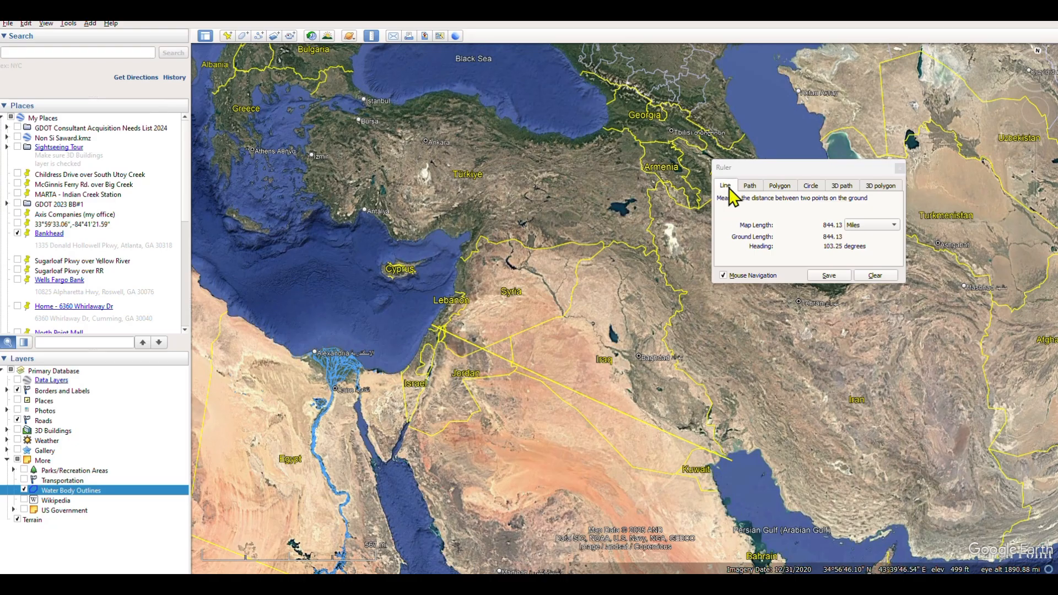
Step: Move Google Earth off the screen to return to the Worldographer hex map, and close the leftover Ruler window
{"action": "left_click_drag", "start_coordinate": [739, 168], "coordinate": [848, 187]}
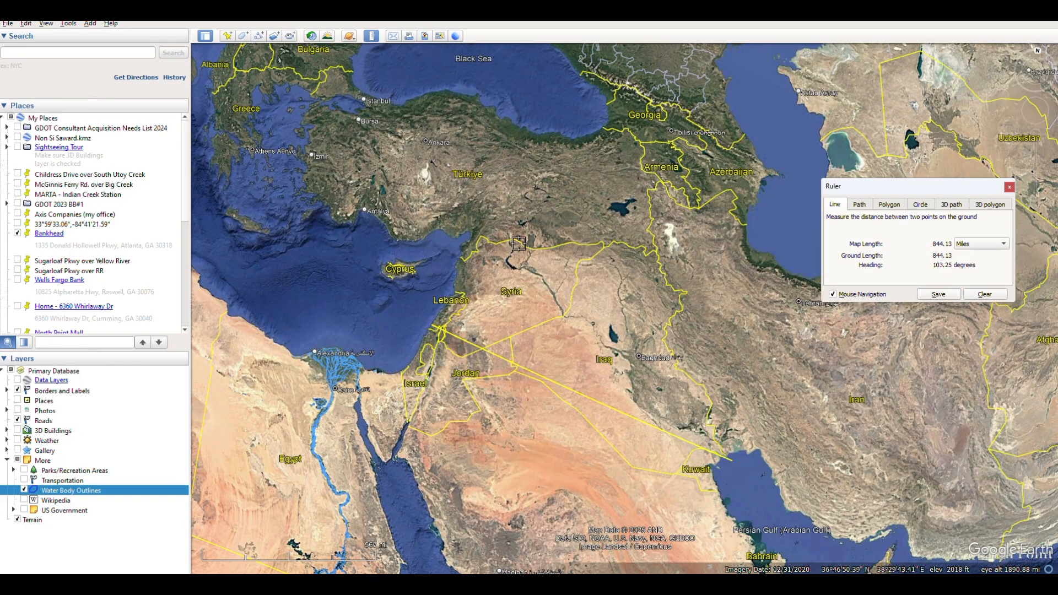
{"action": "left_click_drag", "start_coordinate": [519, 243], "coordinate": [511, 255]}
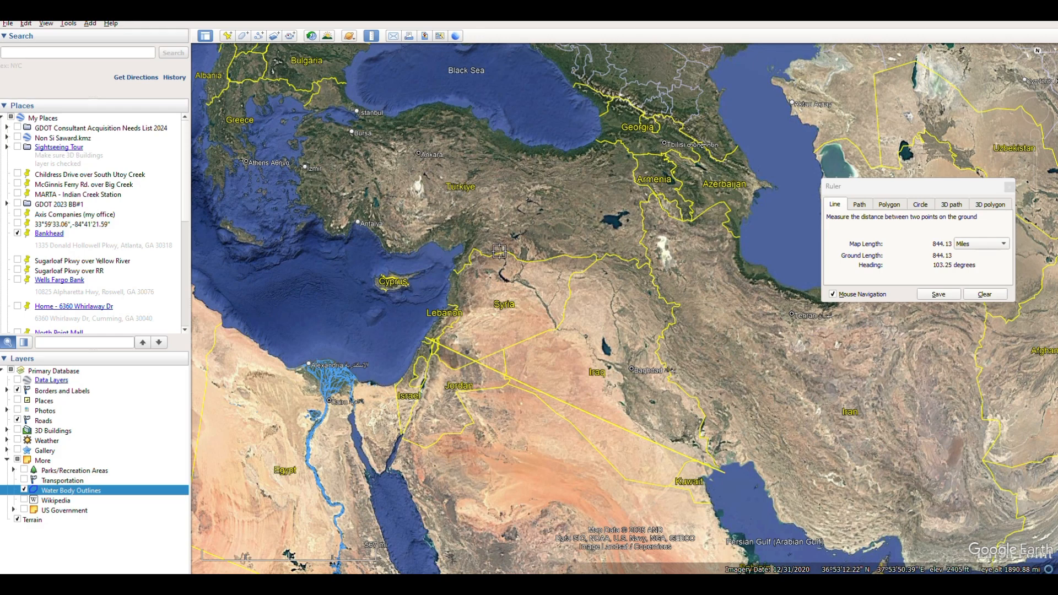
{"action": "left_click_drag", "start_coordinate": [389, 16], "coordinate": [1057, 275]}
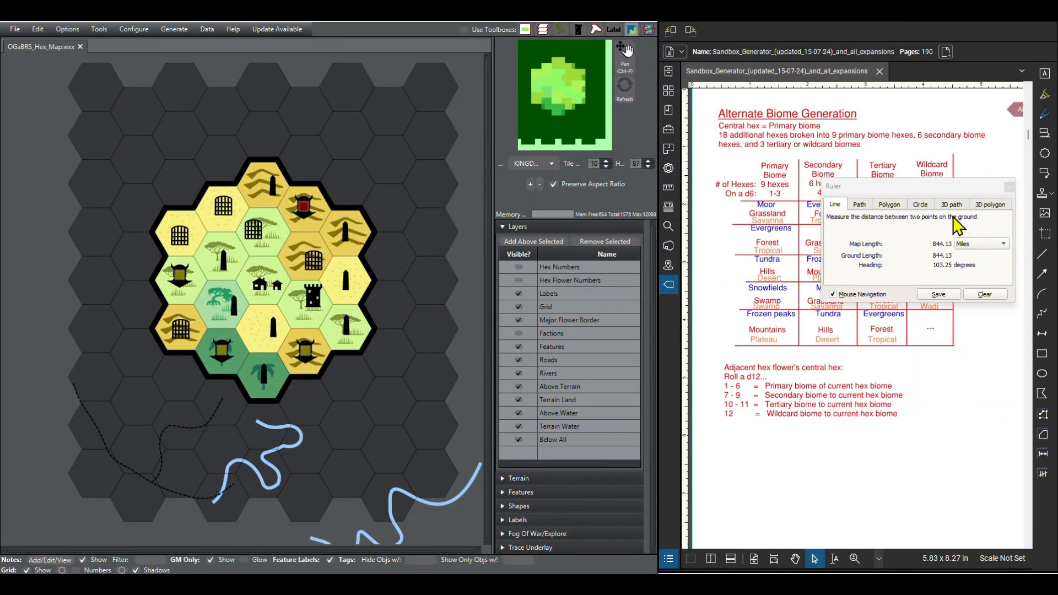
{"action": "left_click", "coordinate": [1008, 188]}
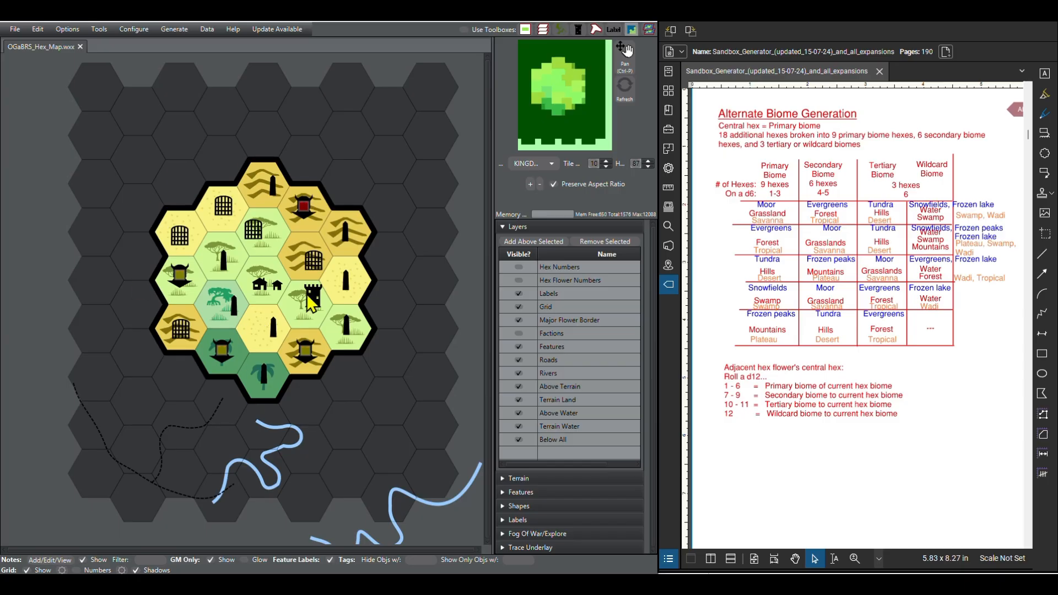
Step: Start expanding the map's columns and rows, setting the top margin to 3 tiles
{"action": "scroll", "coordinate": [283, 397], "scroll_direction": "down", "scroll_amount": 3}
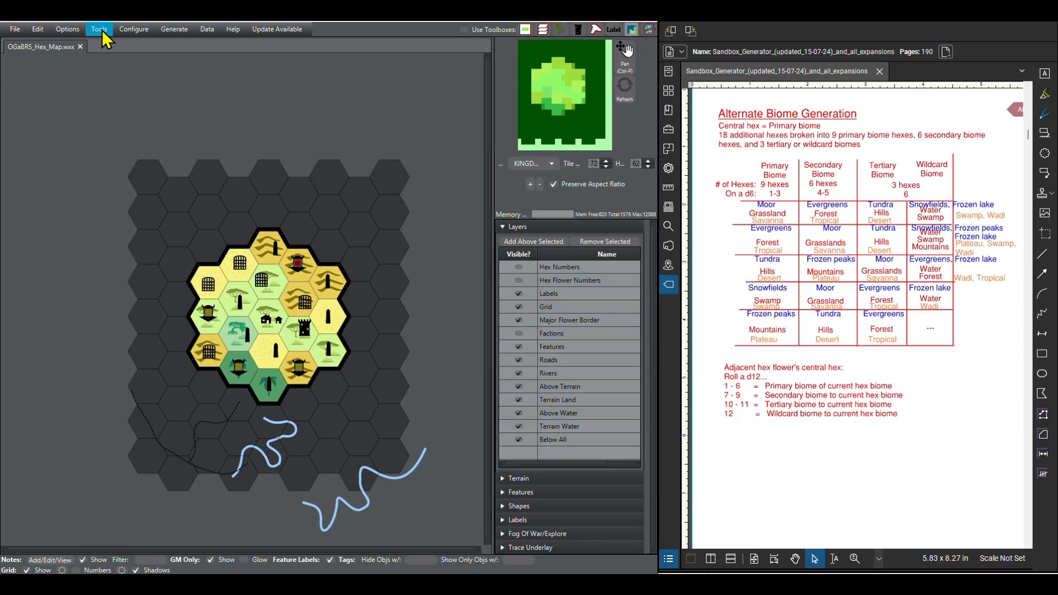
{"action": "left_click", "coordinate": [127, 31]}
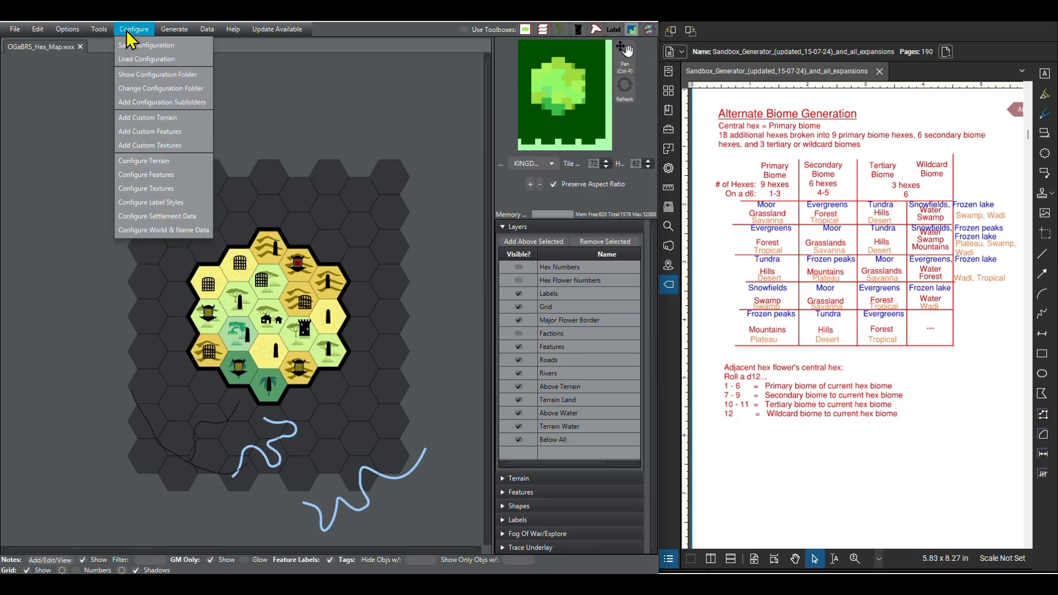
{"action": "mouse_move", "coordinate": [104, 34]}
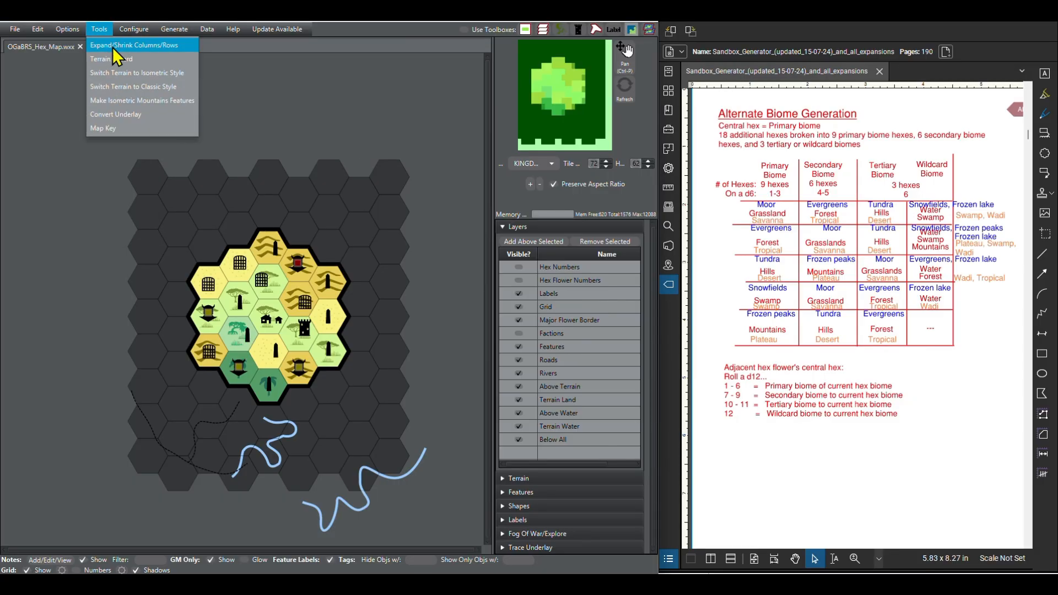
{"action": "left_click", "coordinate": [112, 45]}
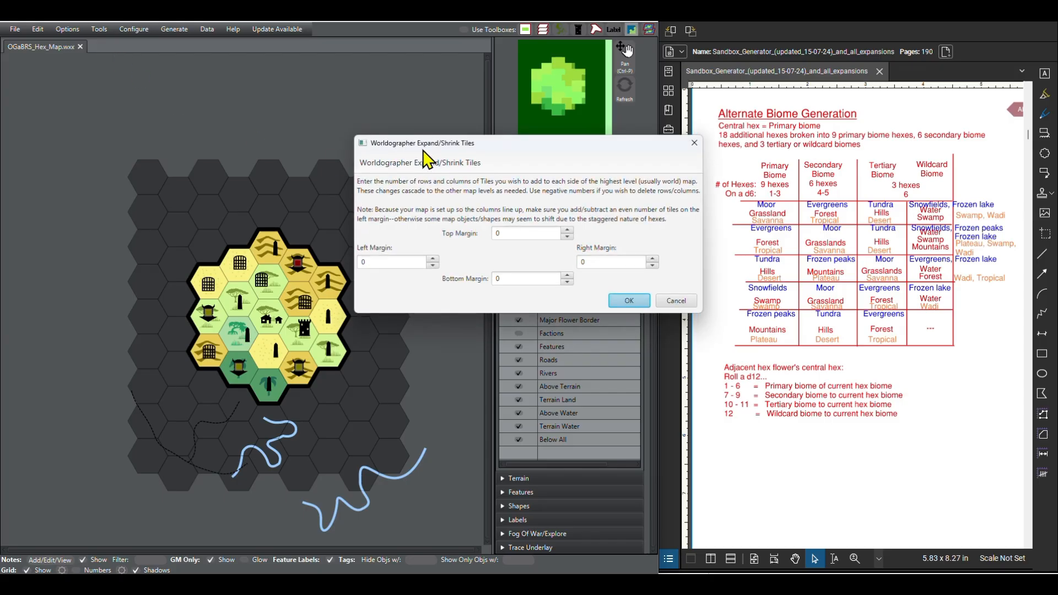
{"action": "left_click_drag", "start_coordinate": [427, 159], "coordinate": [423, 90]}
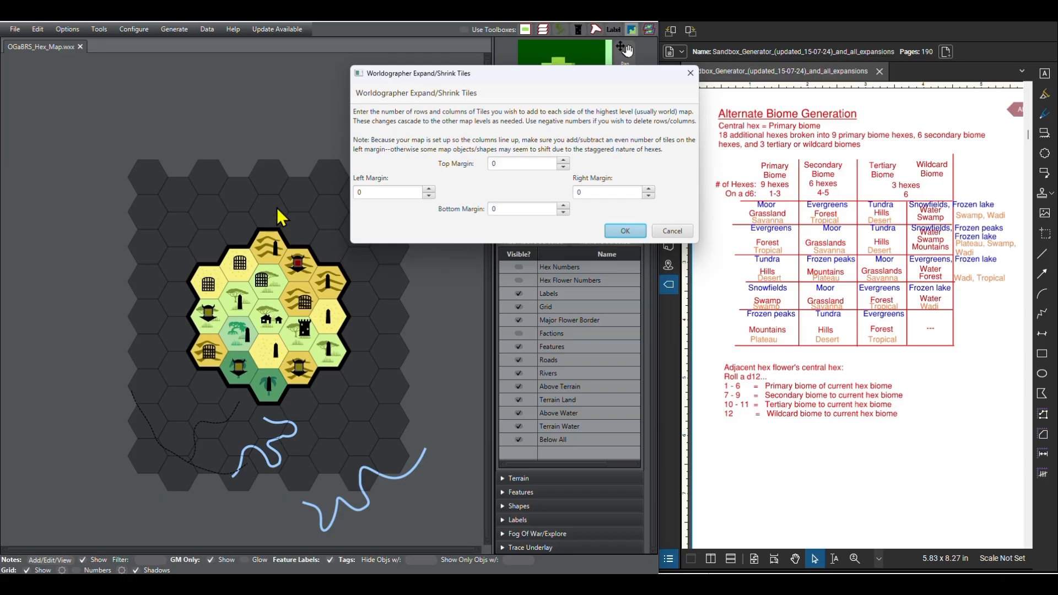
{"action": "left_click", "coordinate": [566, 161]}
{"action": "left_click", "coordinate": [563, 161]}
{"action": "left_click", "coordinate": [564, 160]}
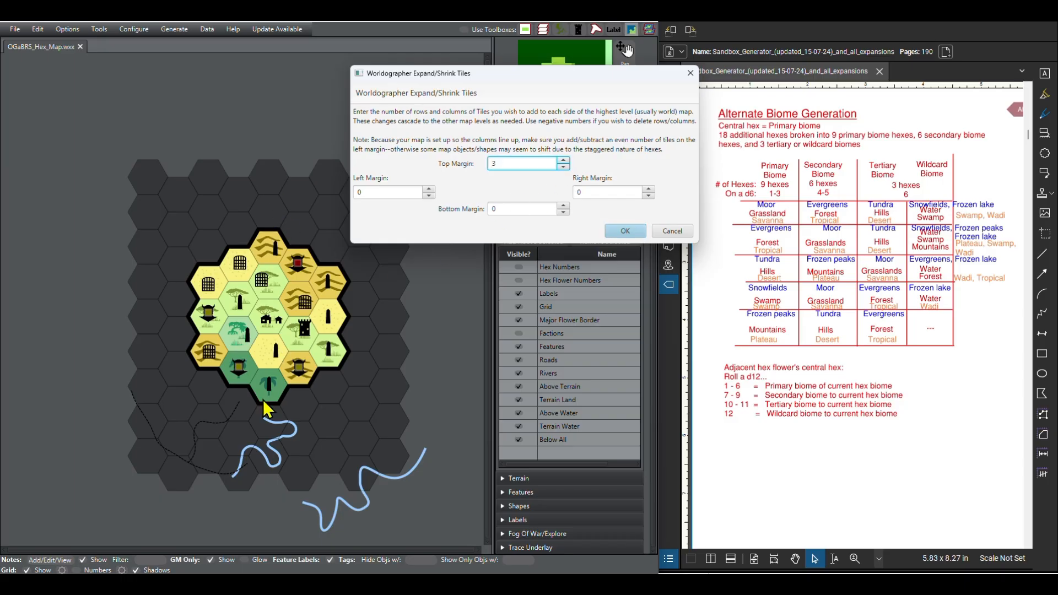
Step: Set the map expansion's bottom margin to -3 and its left margin to 4
{"action": "left_click", "coordinate": [563, 213]}
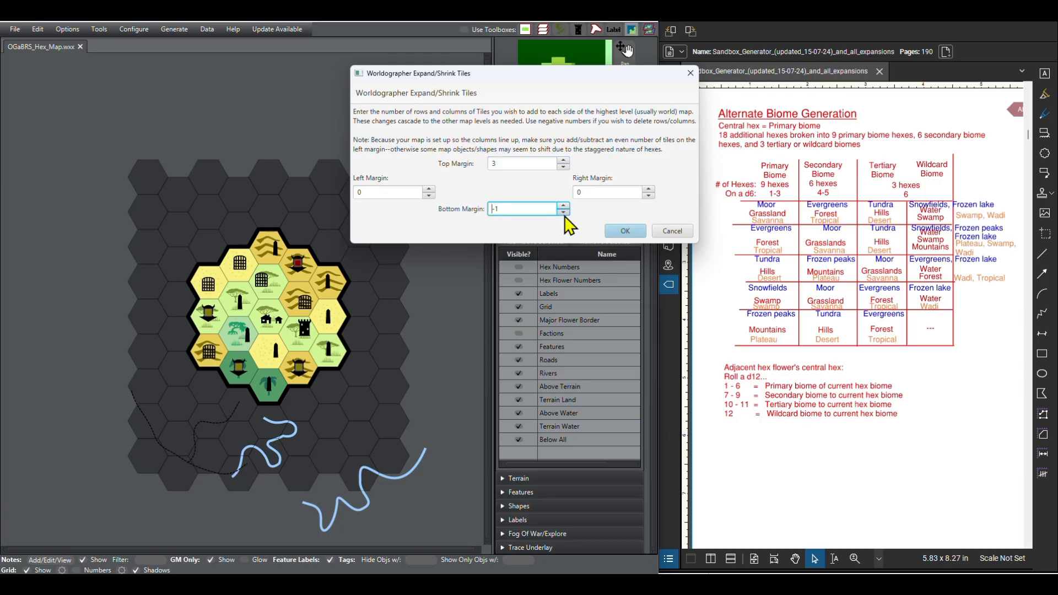
{"action": "left_click", "coordinate": [563, 213]}
{"action": "left_click", "coordinate": [429, 189]}
{"action": "left_click", "coordinate": [429, 189]}
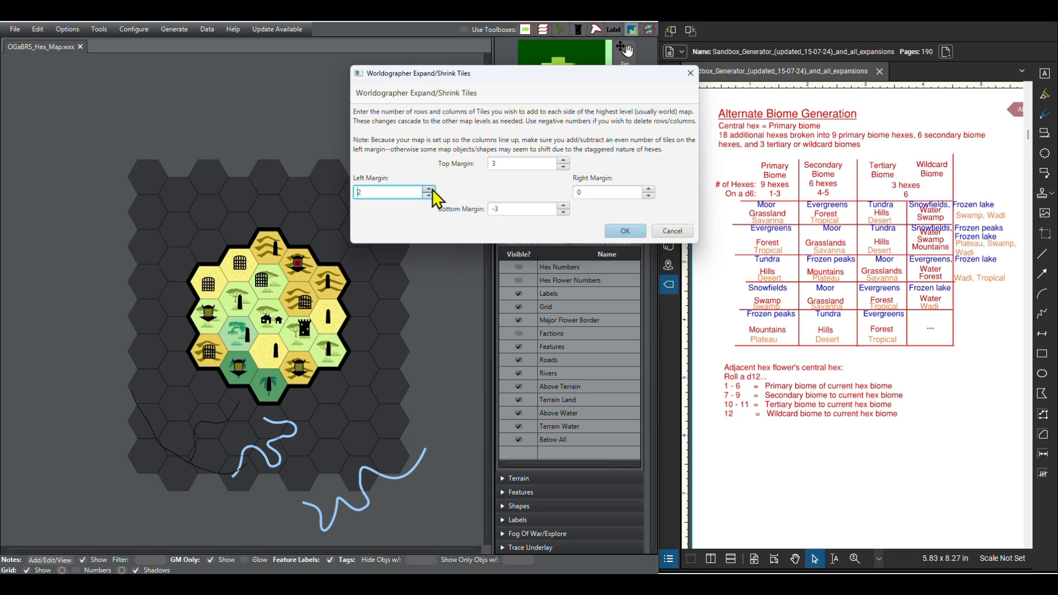
{"action": "left_click", "coordinate": [429, 189]}
{"action": "left_click", "coordinate": [429, 189]}
Step: Set the bottom, top and right margins to 4 tiles each and apply the map expansion
{"action": "left_click", "coordinate": [563, 206]}
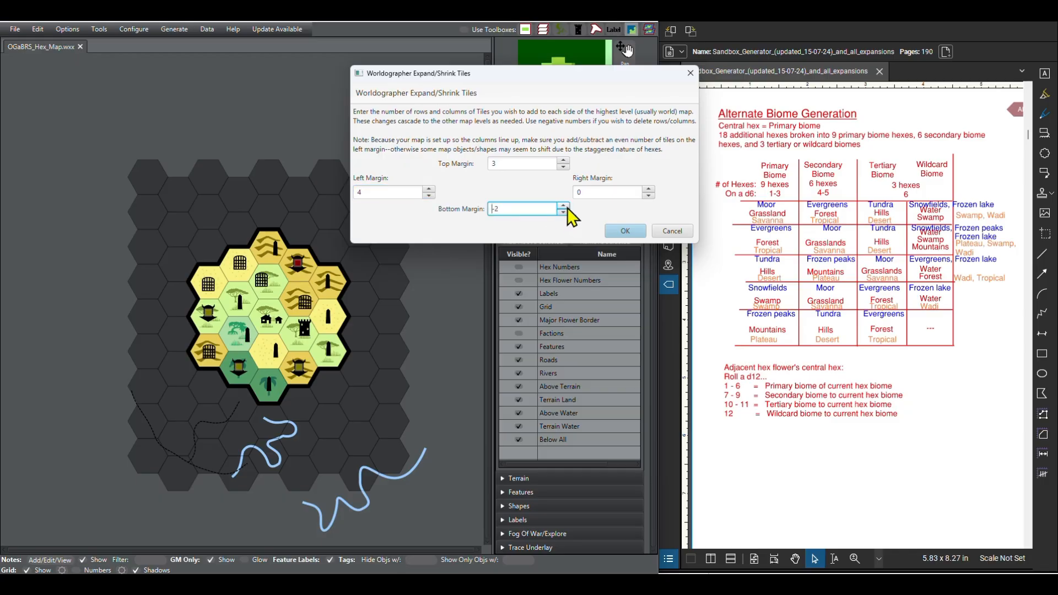
{"action": "left_click", "coordinate": [563, 212]}
{"action": "left_click", "coordinate": [567, 207]}
{"action": "left_click", "coordinate": [567, 207]}
{"action": "left_click", "coordinate": [566, 207]}
{"action": "left_click", "coordinate": [567, 207]}
{"action": "left_click", "coordinate": [567, 206]}
{"action": "left_click", "coordinate": [567, 207]}
{"action": "left_click", "coordinate": [563, 160]}
{"action": "left_click", "coordinate": [648, 189]}
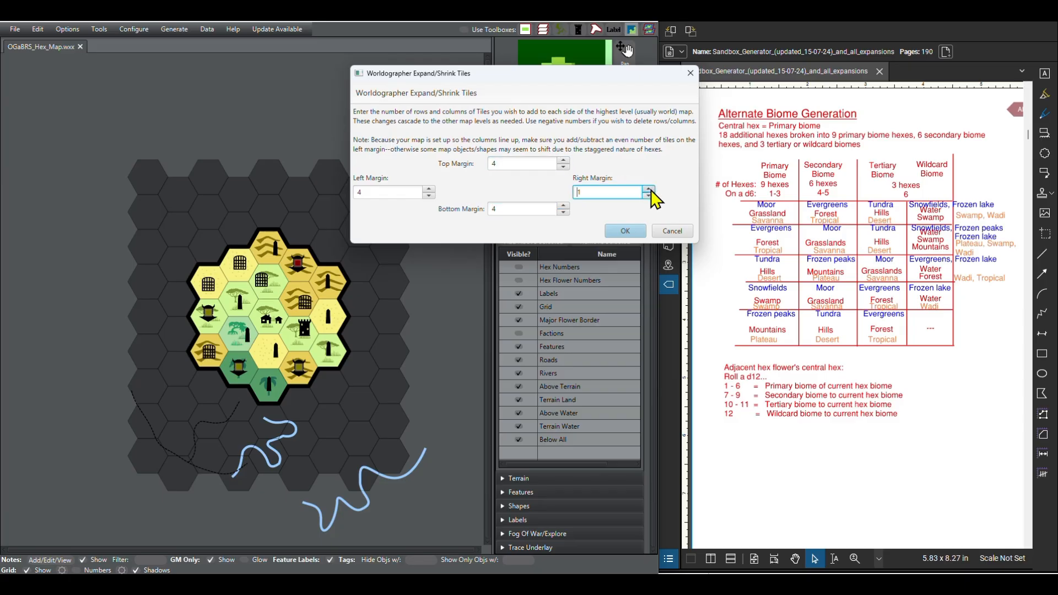
{"action": "left_click", "coordinate": [649, 189]}
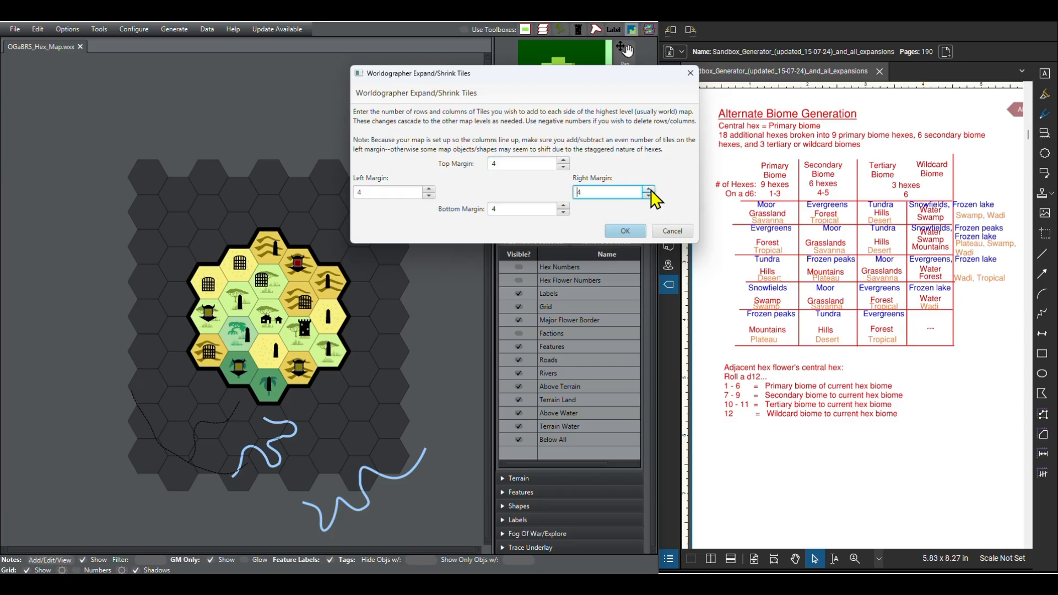
{"action": "left_click", "coordinate": [633, 232]}
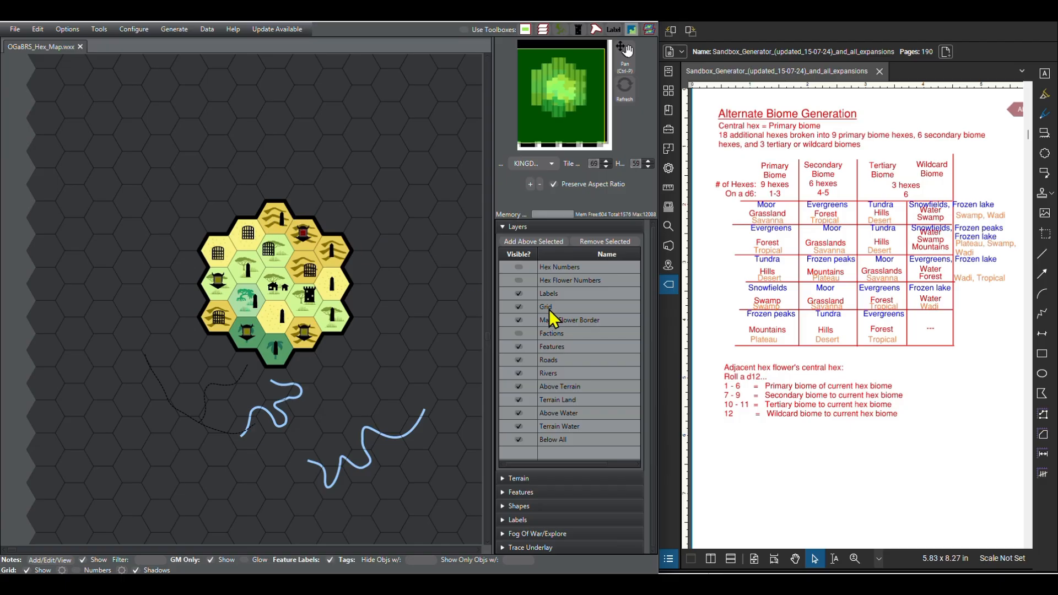
Step: Show the Hex Numbers and Hex Flower Numbers layers to check the existing numbering, and hide both again
{"action": "left_click", "coordinate": [520, 281]}
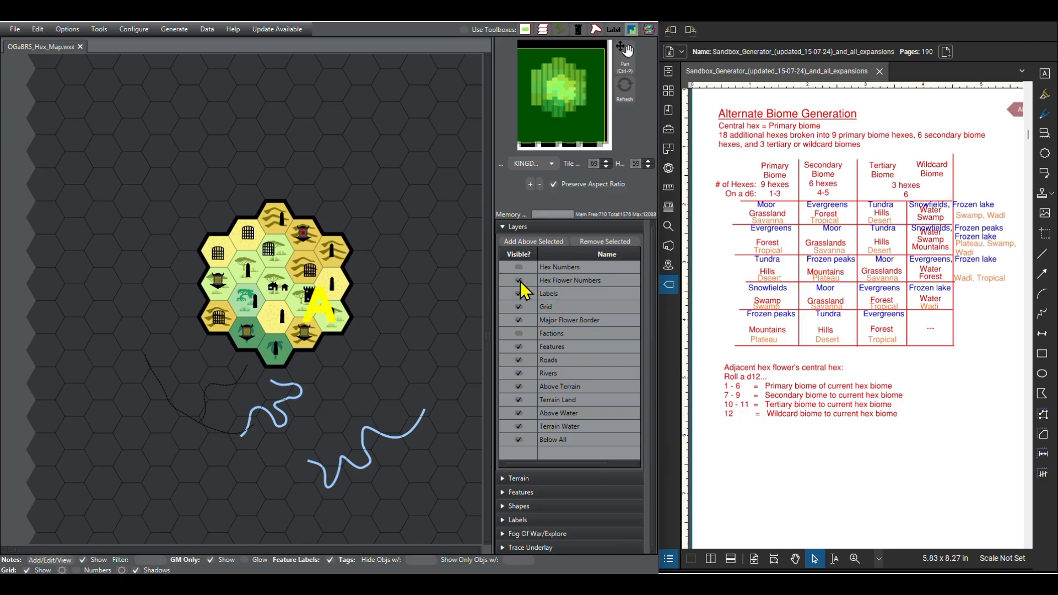
{"action": "left_click", "coordinate": [518, 268]}
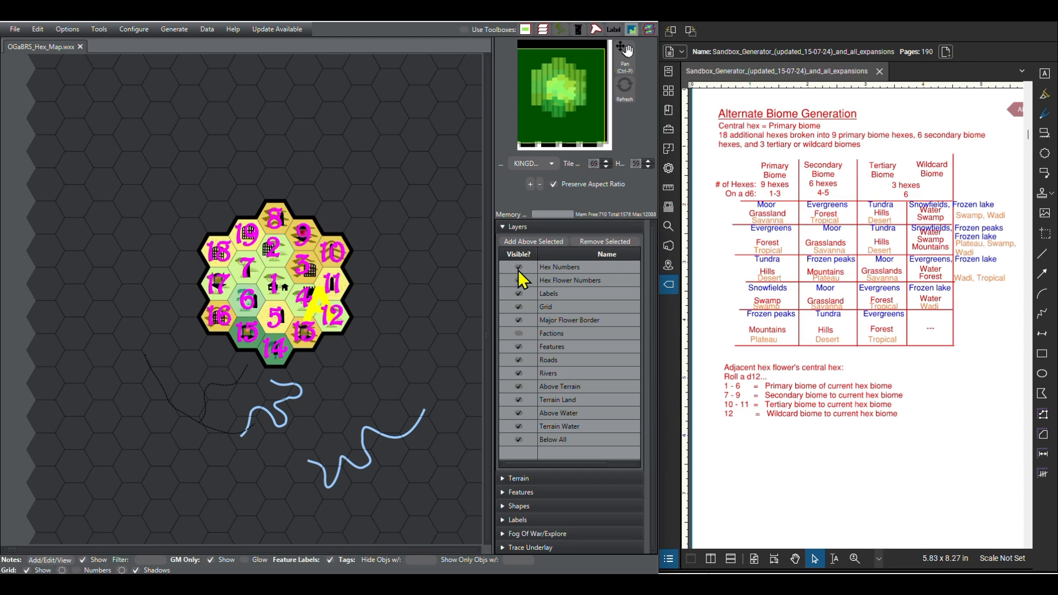
{"action": "left_click", "coordinate": [519, 280]}
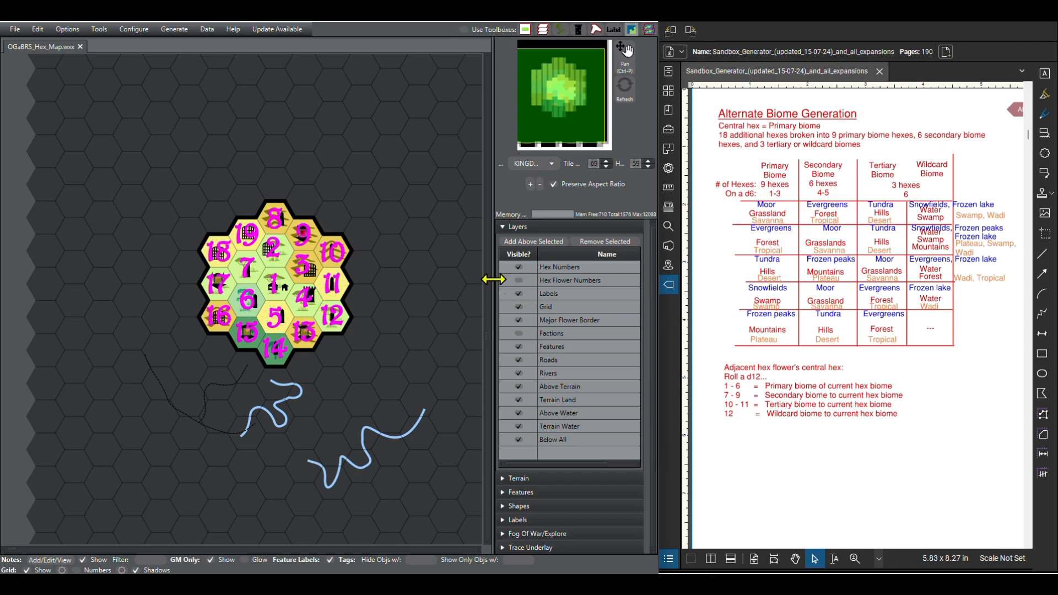
{"action": "left_click", "coordinate": [518, 268]}
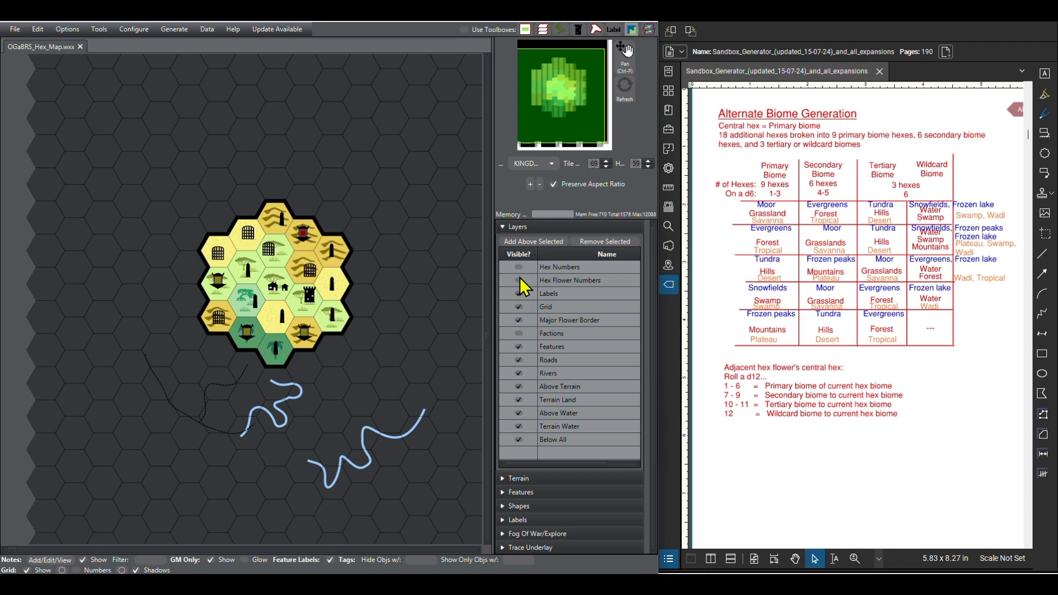
{"action": "left_click", "coordinate": [503, 228]}
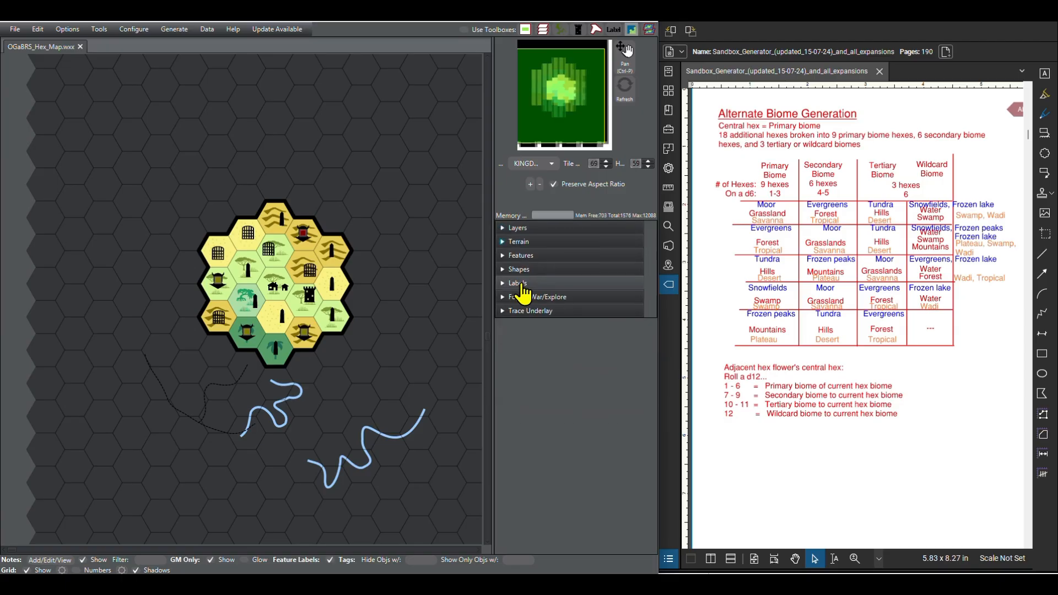
{"action": "left_click", "coordinate": [503, 230]}
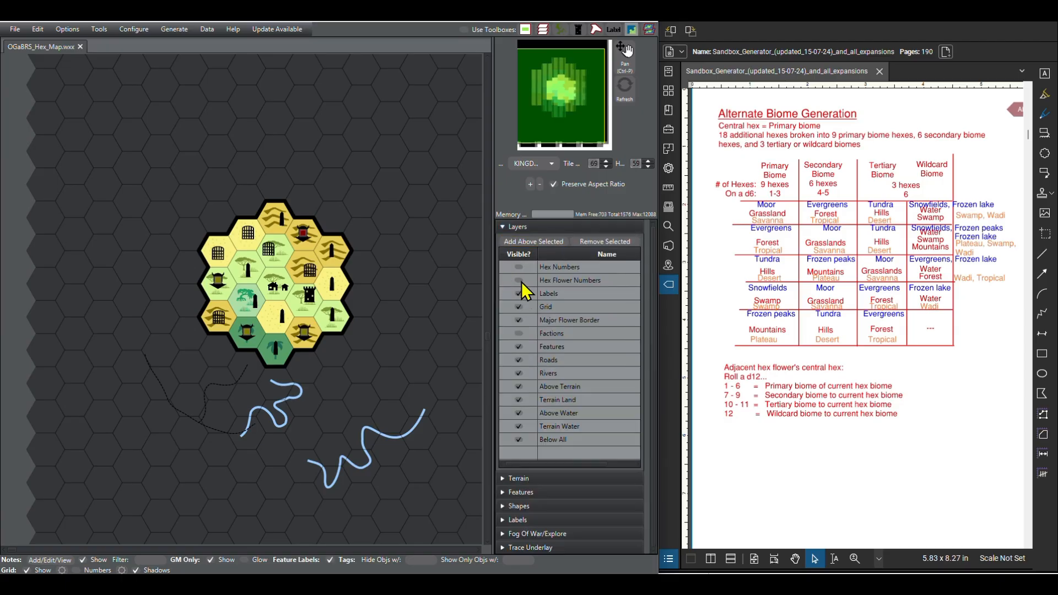
Step: Make the Hex Flower Numbers layer visible and activate the Select tool for shapes
{"action": "left_click", "coordinate": [518, 281]}
{"action": "left_click", "coordinate": [503, 230]}
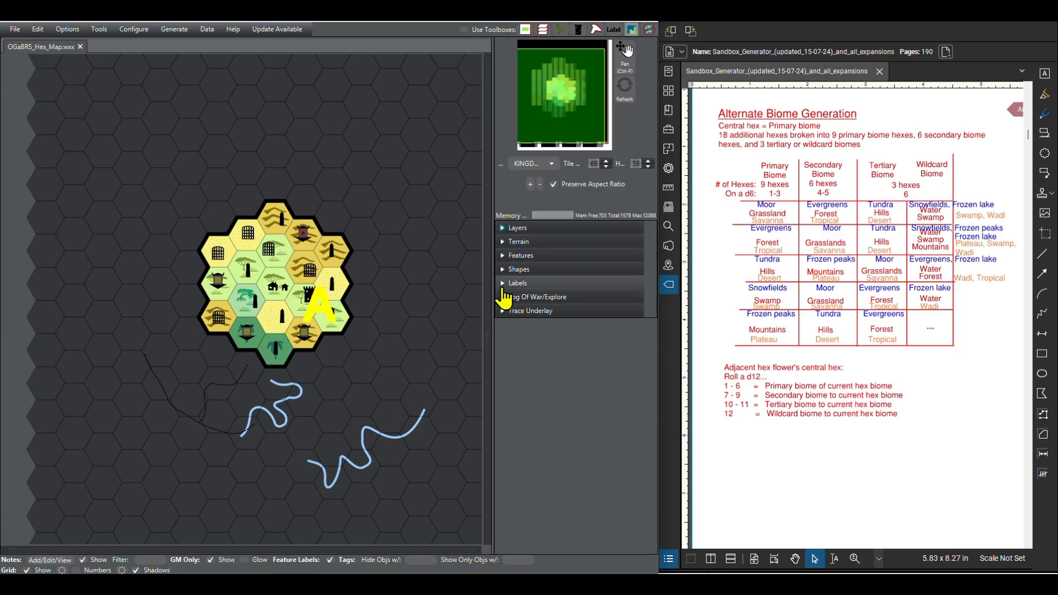
{"action": "left_click", "coordinate": [502, 270]}
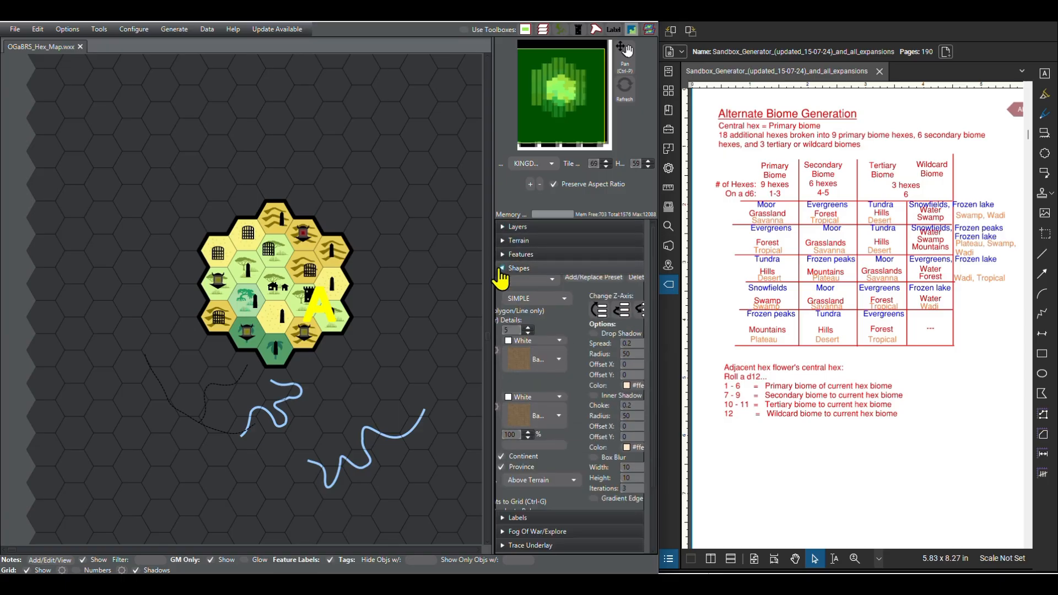
{"action": "left_click", "coordinate": [573, 300]}
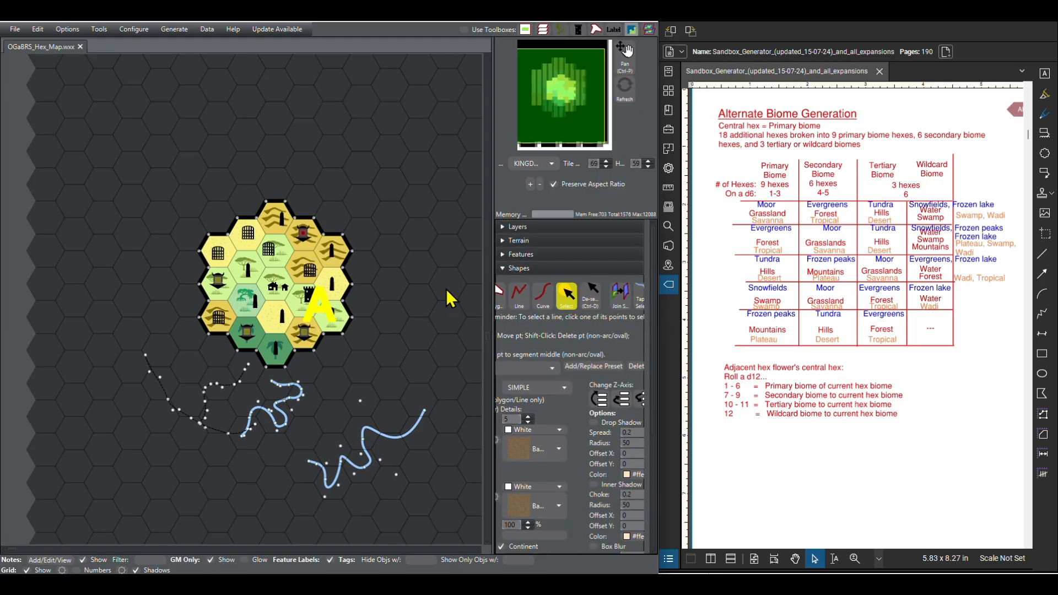
Step: Hide the Features layer so the hex flower shows only its terrain and flower label
{"action": "left_click", "coordinate": [500, 229]}
{"action": "left_click", "coordinate": [518, 333]}
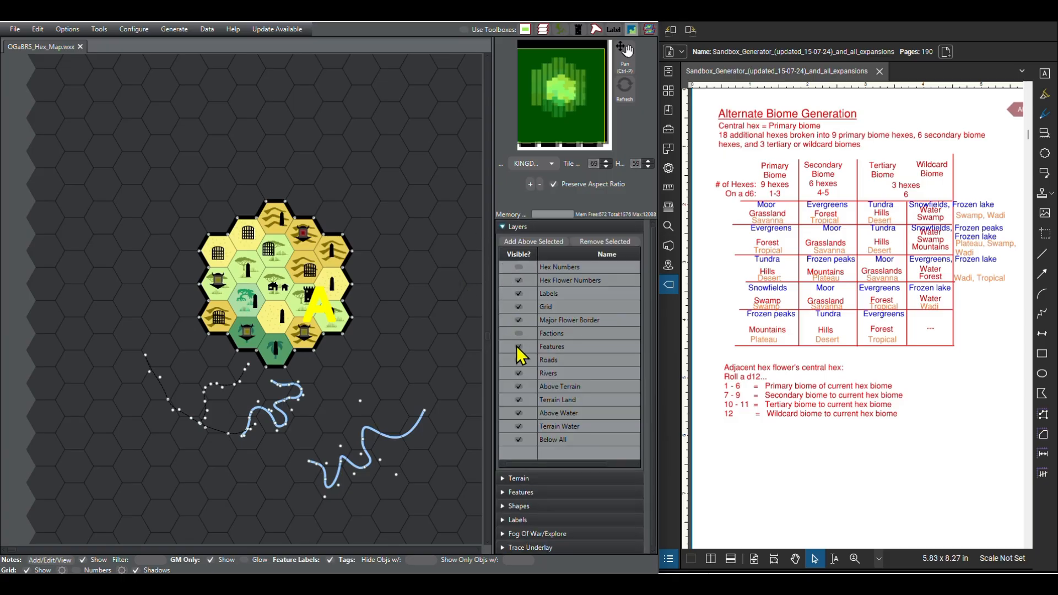
{"action": "left_click", "coordinate": [519, 346]}
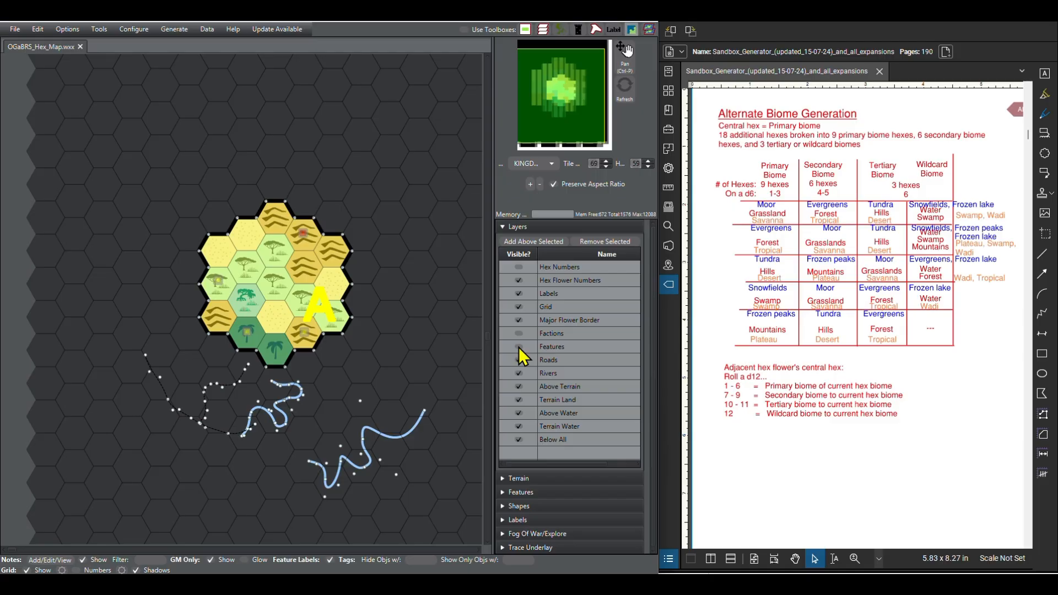
{"action": "left_click", "coordinate": [504, 230]}
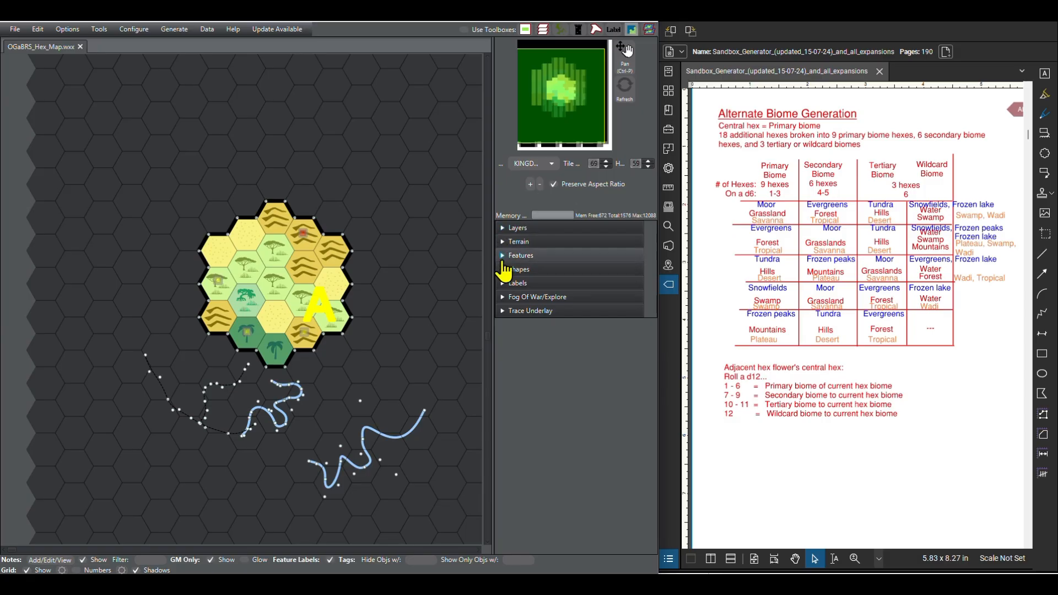
Step: Select the hex flower's A label for editing and widen the tool area to show more of its settings
{"action": "left_click", "coordinate": [504, 259]}
{"action": "left_click", "coordinate": [504, 254]}
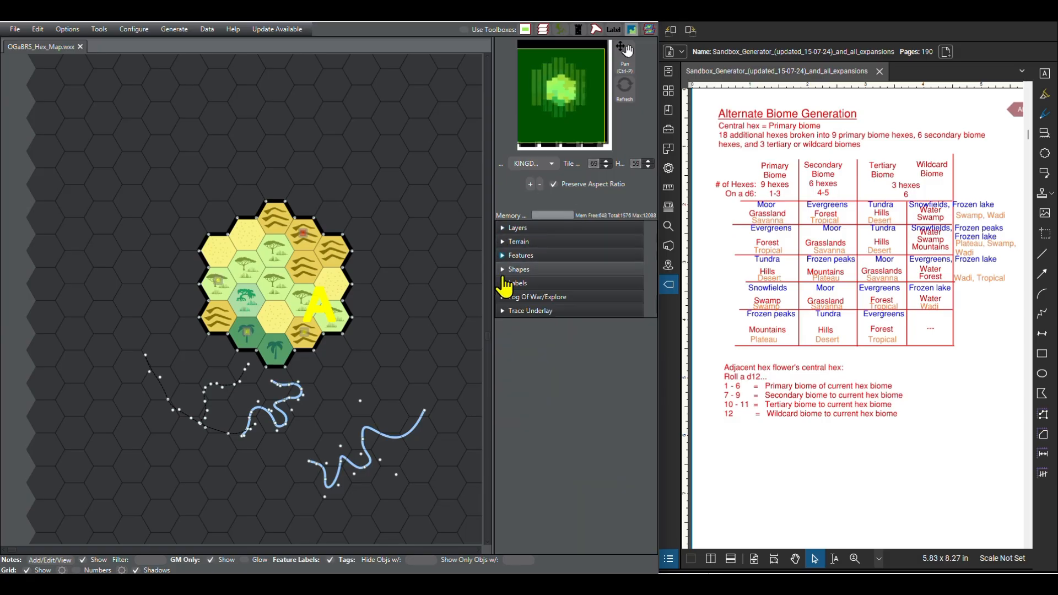
{"action": "left_click", "coordinate": [504, 267]}
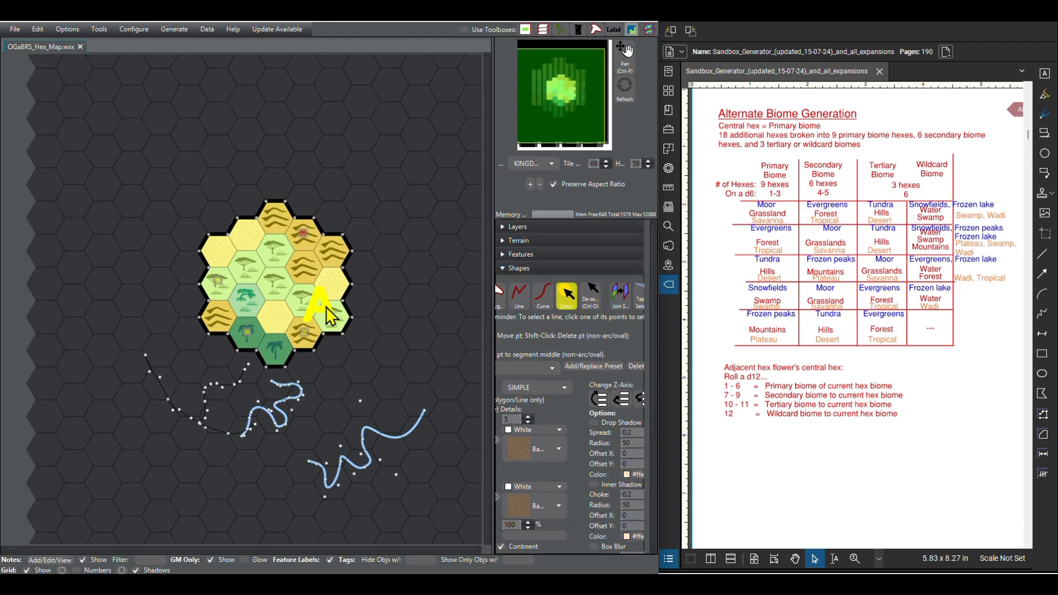
{"action": "left_click", "coordinate": [503, 269]}
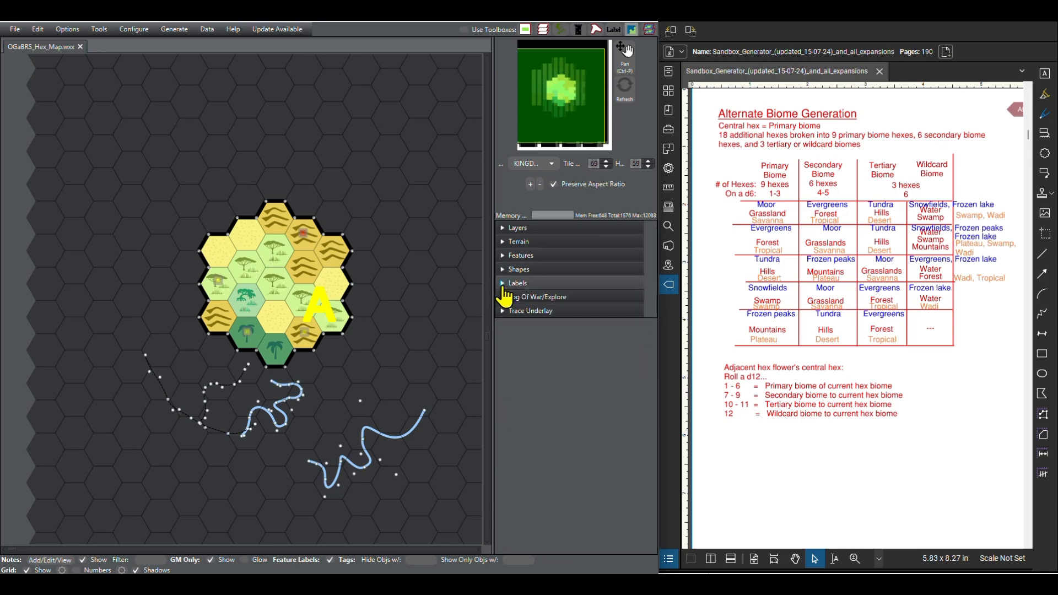
{"action": "left_click", "coordinate": [503, 283]}
{"action": "left_click", "coordinate": [587, 309]}
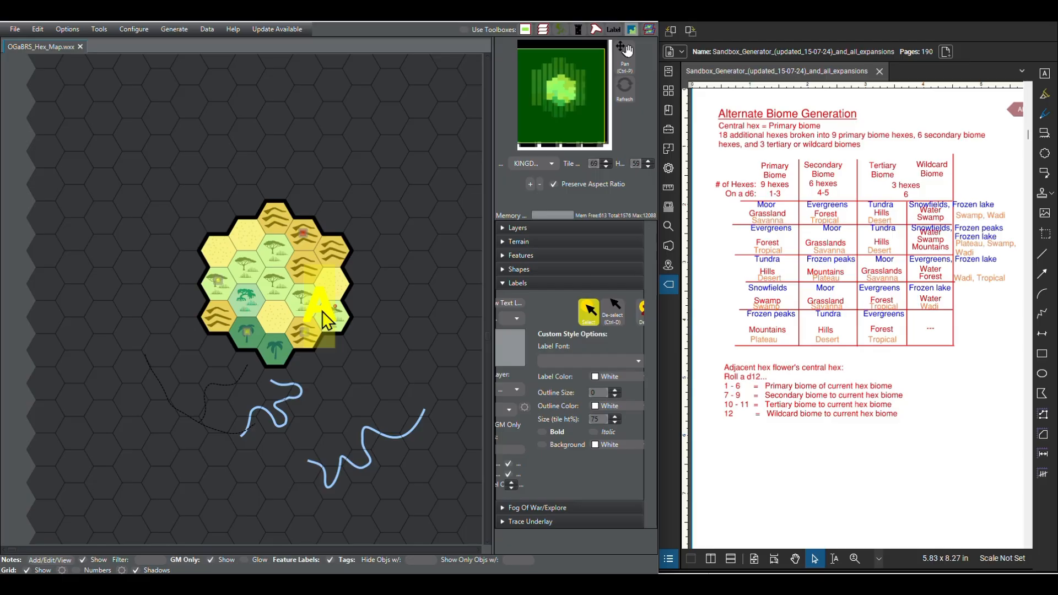
{"action": "left_click", "coordinate": [316, 304]}
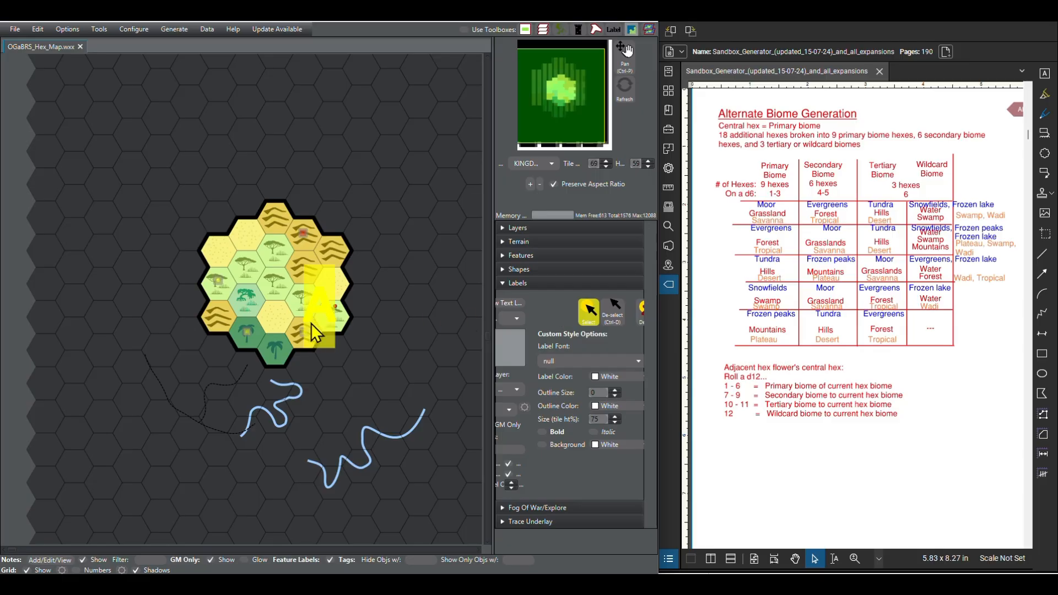
{"action": "left_click_drag", "start_coordinate": [489, 351], "coordinate": [449, 353]}
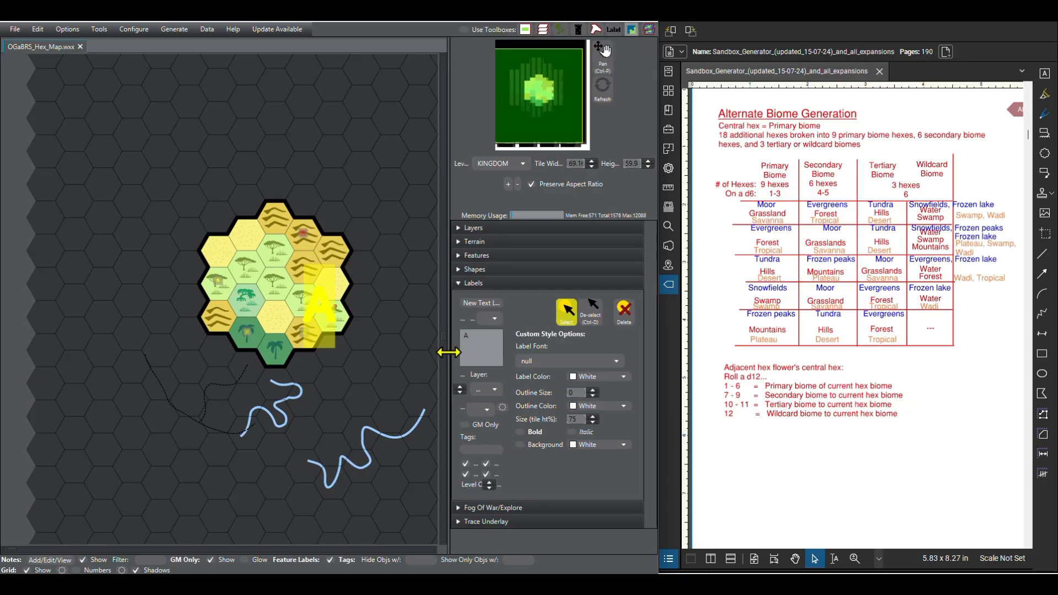
{"action": "left_click", "coordinate": [569, 307]}
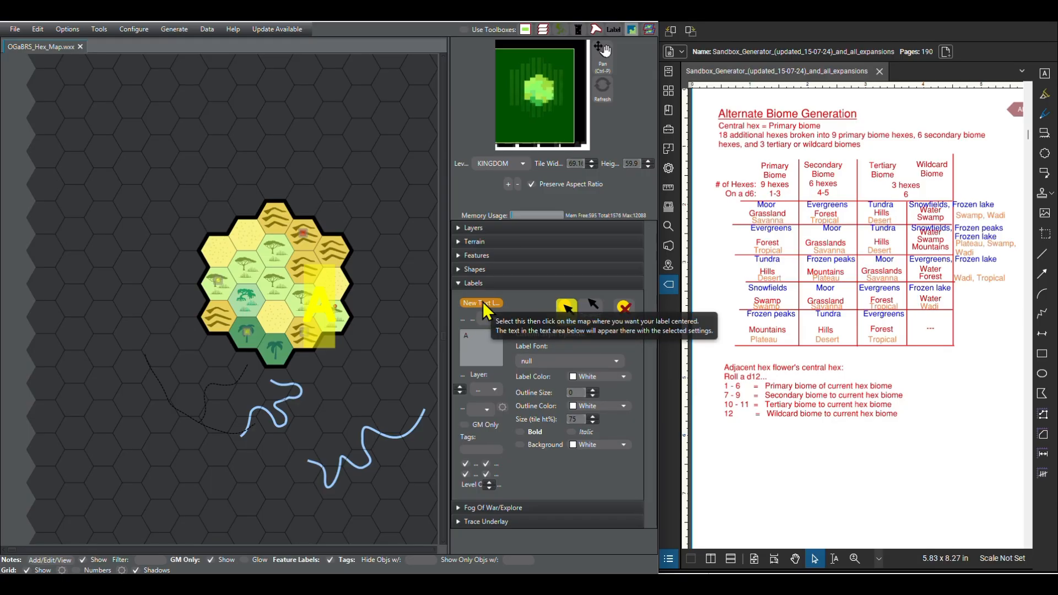
{"action": "left_click", "coordinate": [322, 310]}
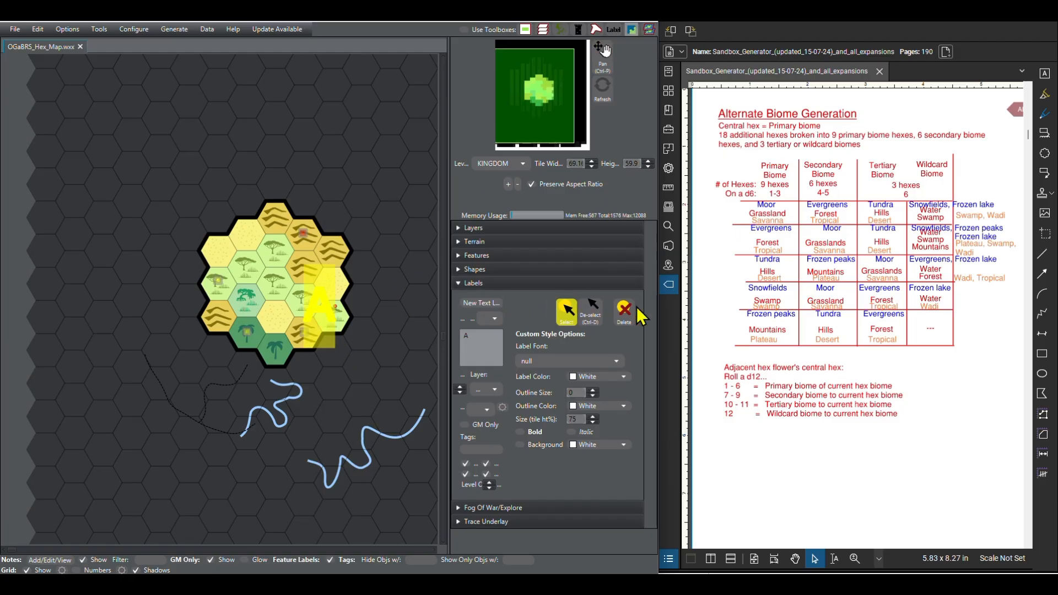
Step: Reselect the hex flower's A label and try entering B as its text
{"action": "left_click", "coordinate": [595, 312]}
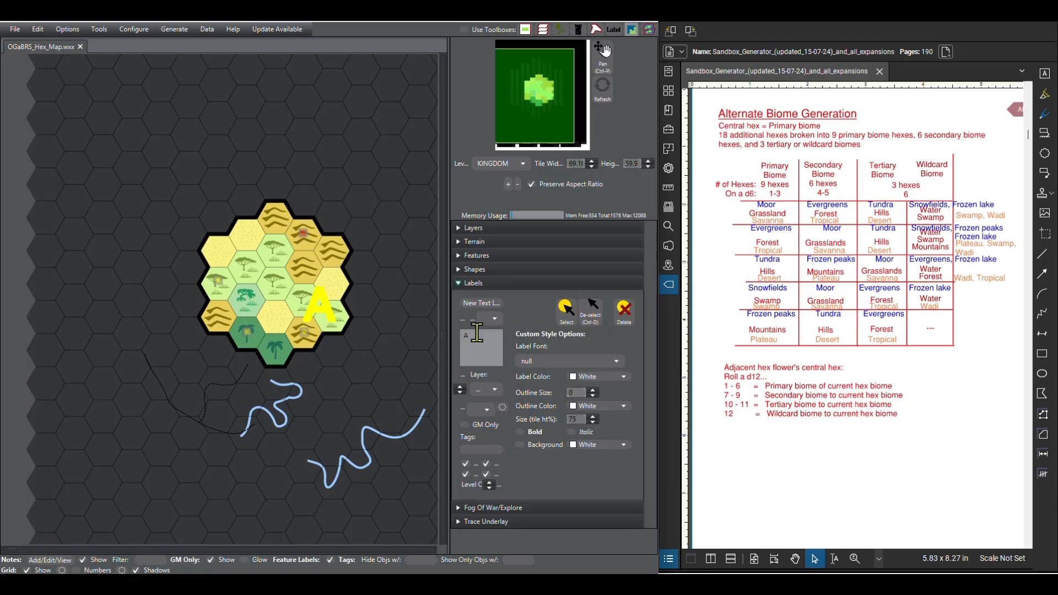
{"action": "left_click", "coordinate": [568, 314]}
{"action": "left_click", "coordinate": [317, 309]}
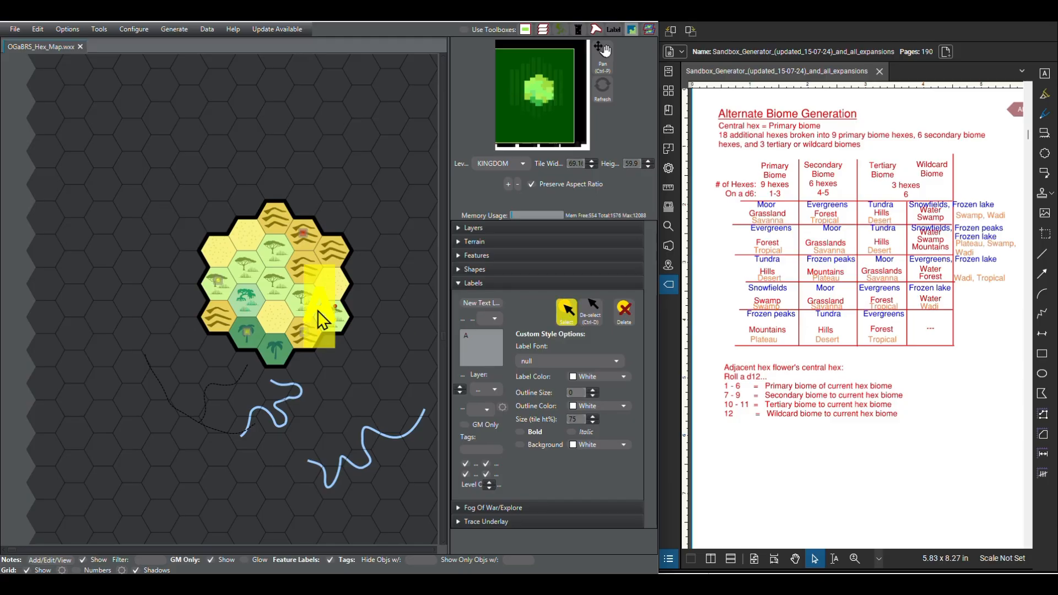
{"action": "left_click", "coordinate": [495, 336]}
{"action": "type", "text": "B"}
{"action": "key", "text": "BackSpace"}
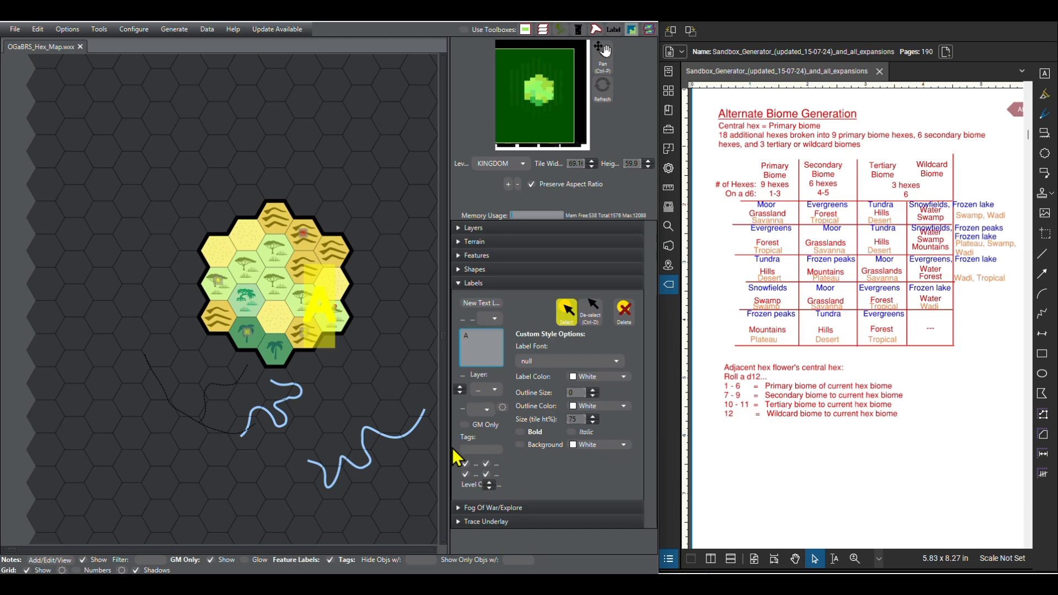
Step: Widen the tool area further until the label's alignment, layer and style settings are fully readable
{"action": "left_click_drag", "start_coordinate": [446, 447], "coordinate": [362, 447]}
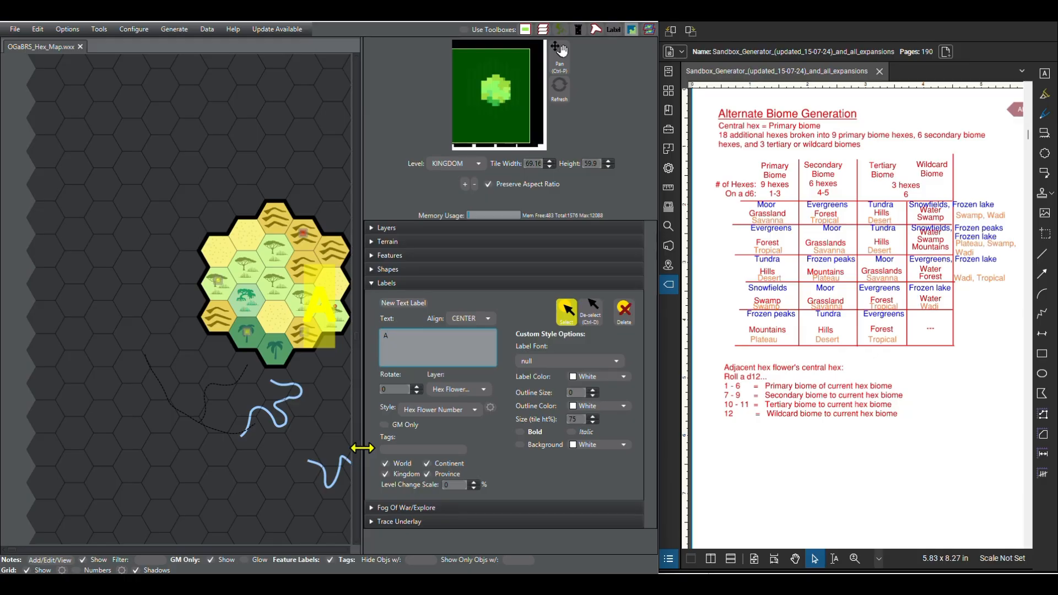
{"action": "left_click_drag", "start_coordinate": [363, 448], "coordinate": [364, 448]}
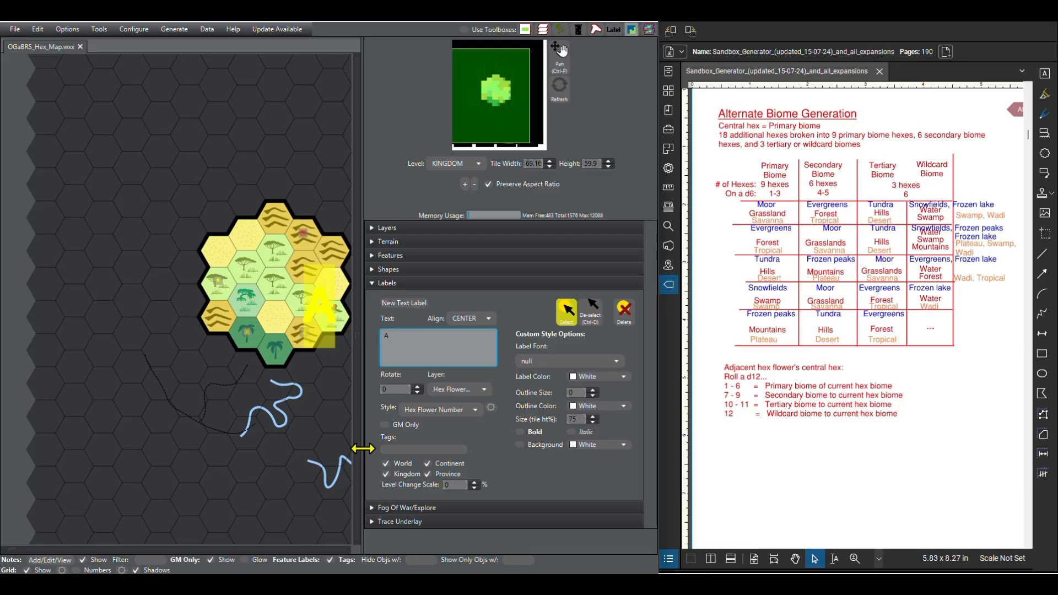
{"action": "left_click_drag", "start_coordinate": [363, 449], "coordinate": [365, 448]}
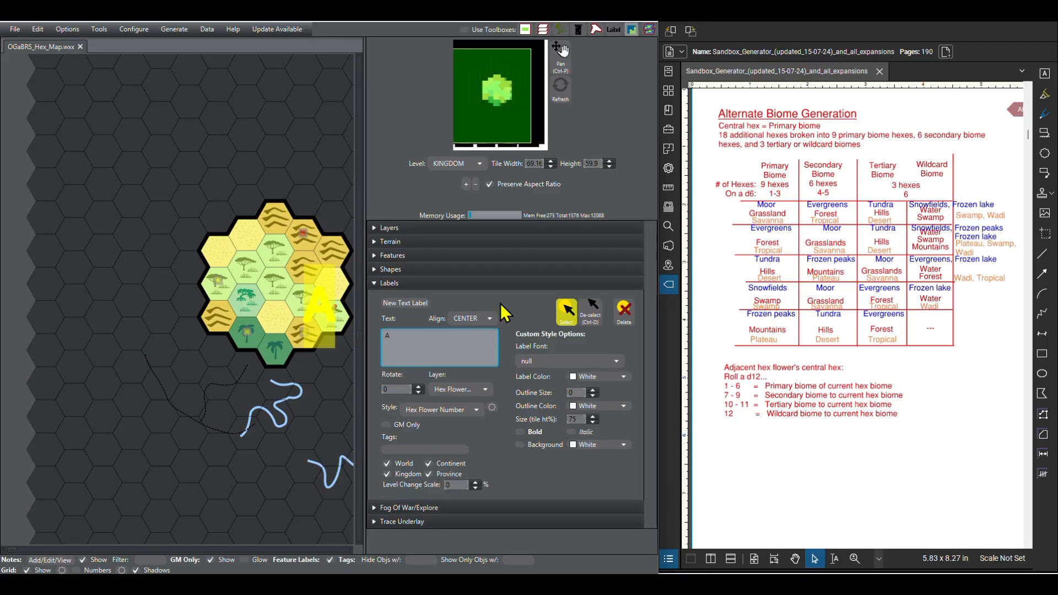
Step: Try left alignment on the A label and restore its centre alignment
{"action": "left_click", "coordinate": [487, 323]}
{"action": "left_click", "coordinate": [485, 331]}
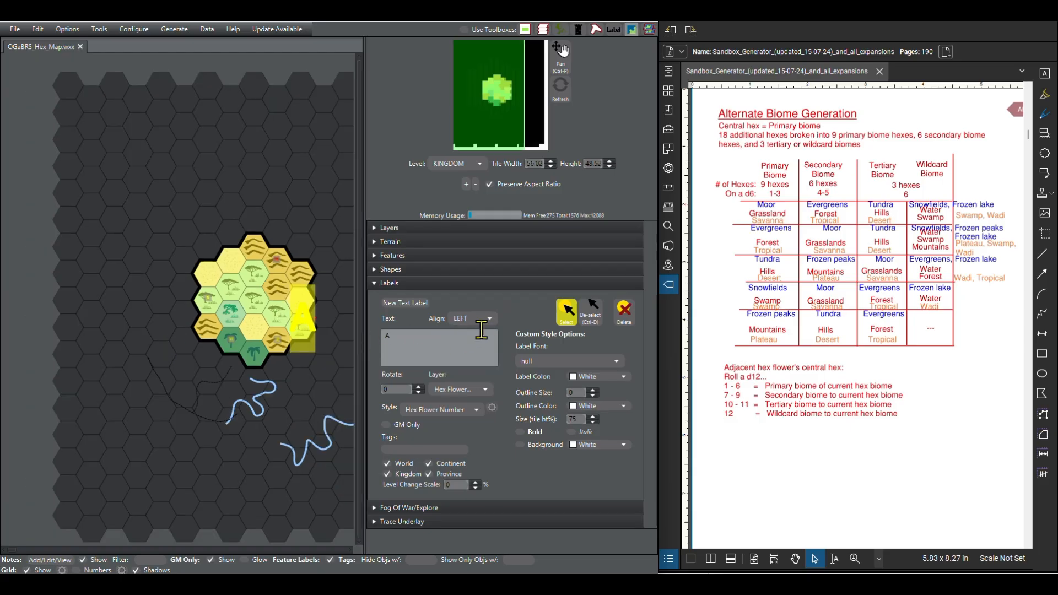
{"action": "left_click", "coordinate": [489, 320]}
{"action": "left_click", "coordinate": [482, 345]}
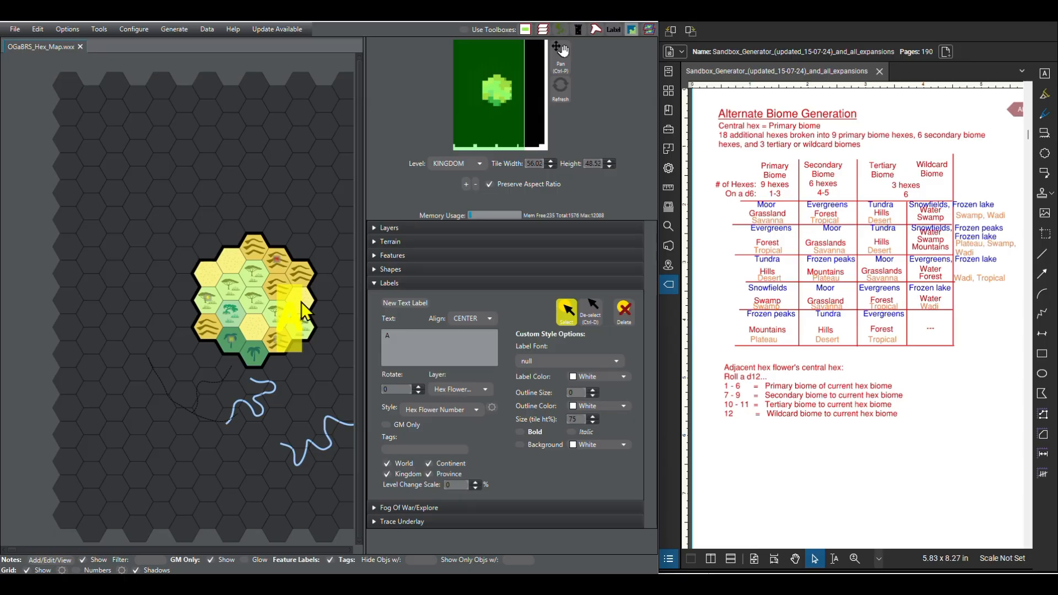
Step: Delete the off-centre A label and place a new A label on the hex flower's central hex
{"action": "left_click", "coordinate": [628, 311]}
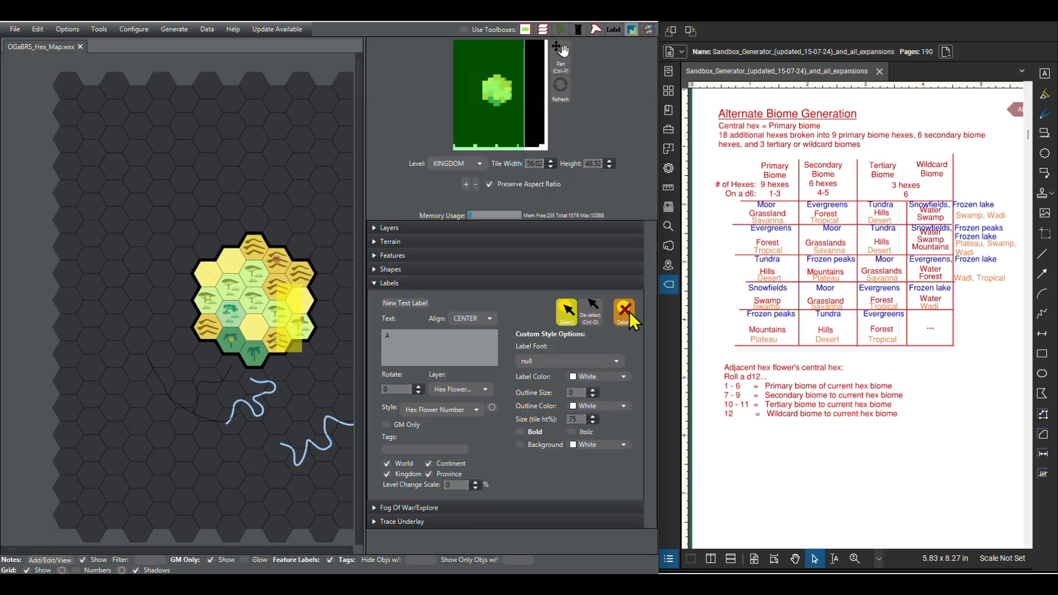
{"action": "left_click", "coordinate": [592, 312]}
{"action": "left_click", "coordinate": [412, 303]}
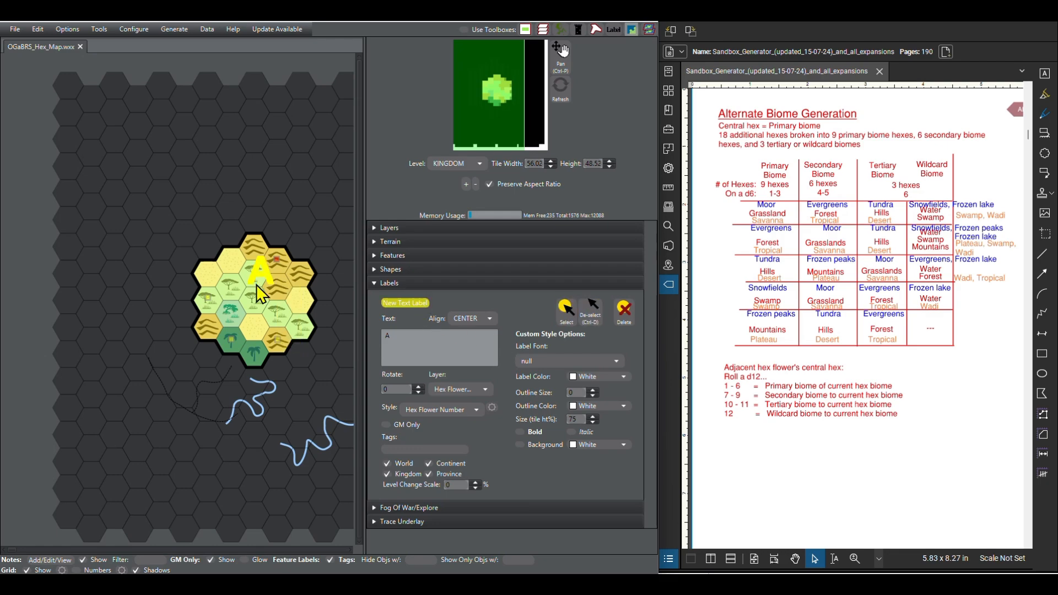
{"action": "left_click", "coordinate": [256, 316]}
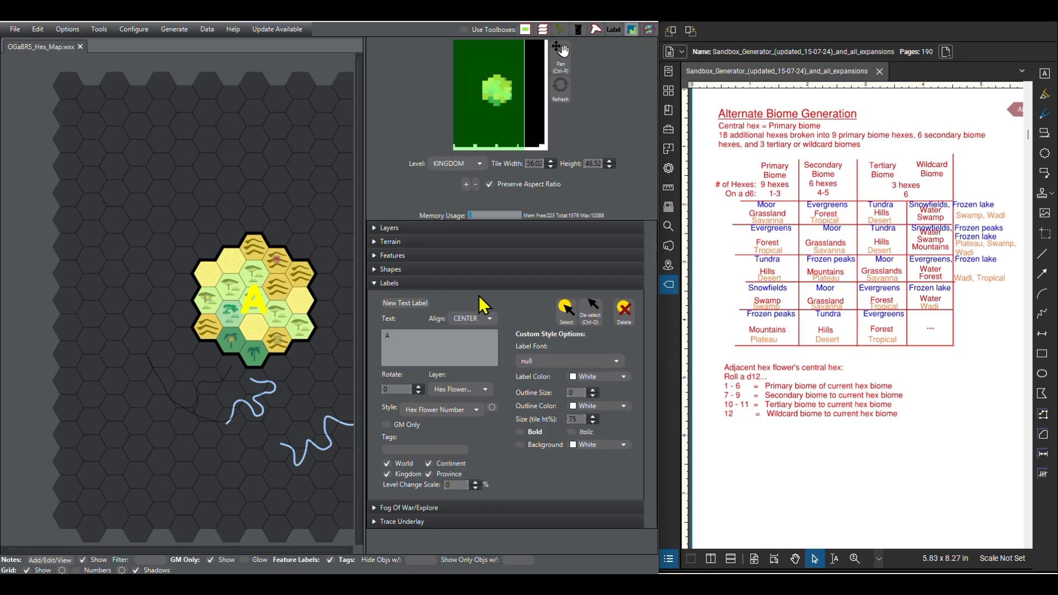
Step: Select the black border shape around the hex flower
{"action": "left_click", "coordinate": [374, 284]}
{"action": "left_click", "coordinate": [375, 269]}
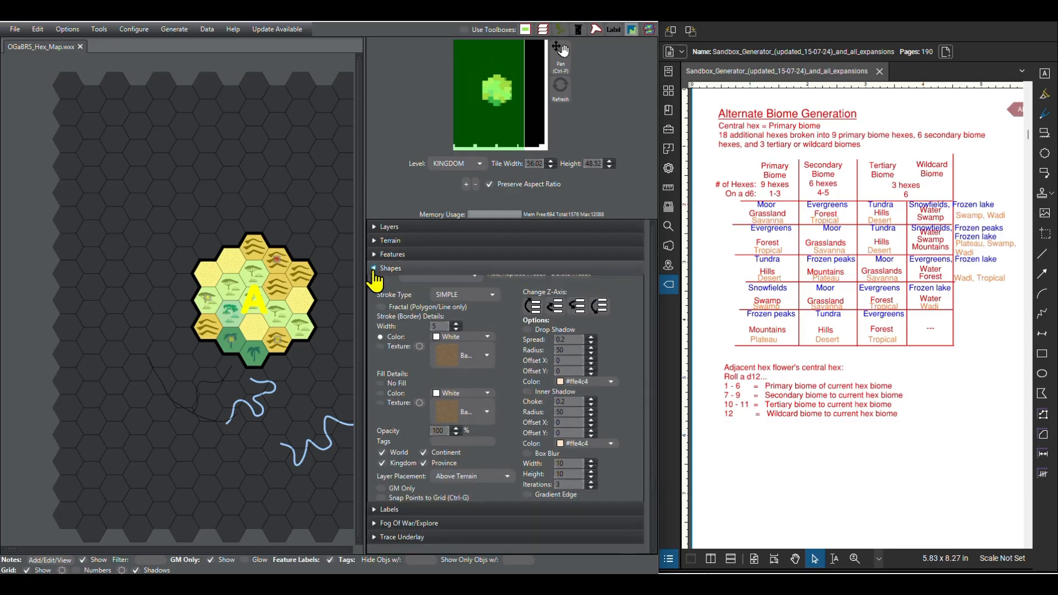
{"action": "left_click", "coordinate": [314, 343]}
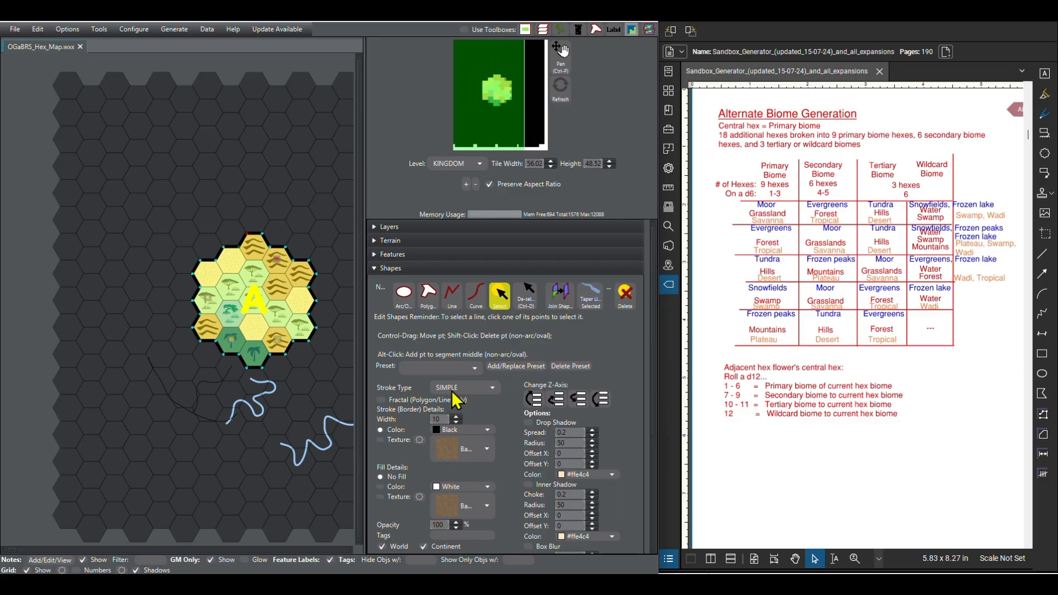
Step: Examine the flower border's stroke, fill, snapping and layer placement settings
{"action": "scroll", "coordinate": [529, 454], "scroll_direction": "down", "scroll_amount": 1}
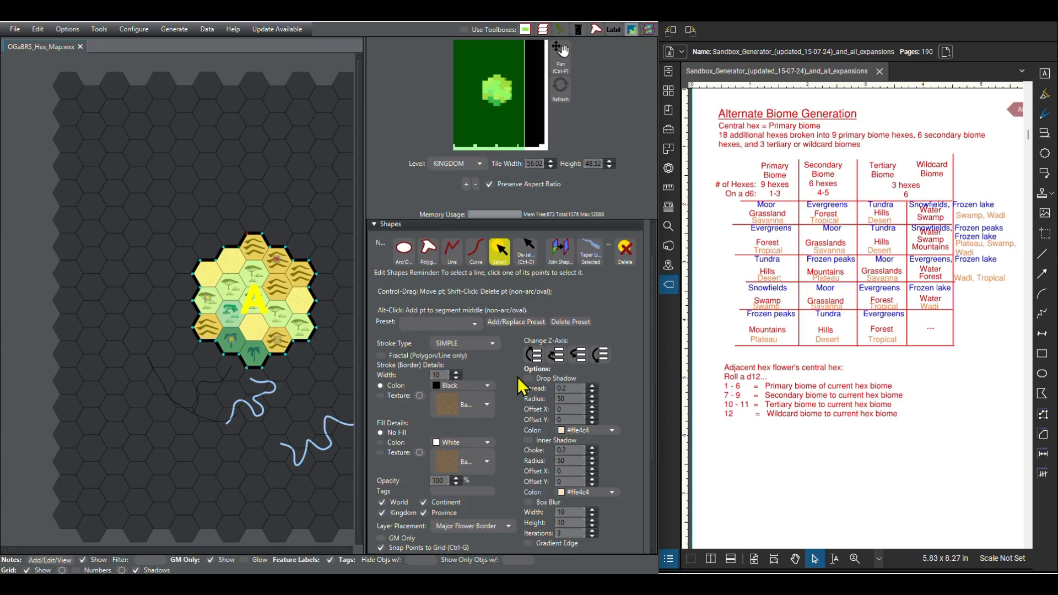
{"action": "scroll", "coordinate": [520, 388], "scroll_direction": "down", "scroll_amount": 2}
{"action": "scroll", "coordinate": [520, 389], "scroll_direction": "down", "scroll_amount": 2}
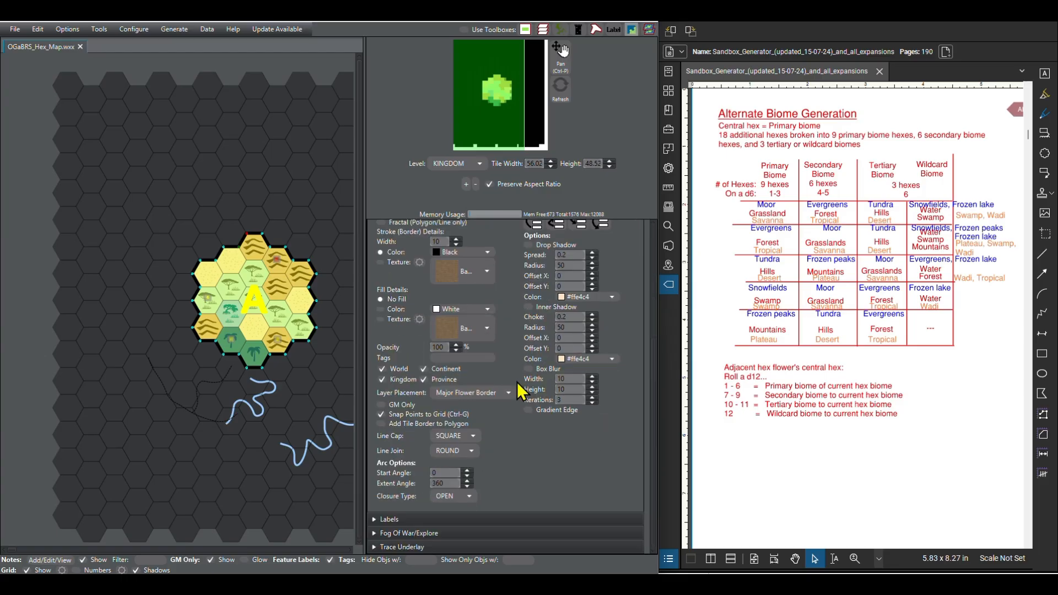
{"action": "scroll", "coordinate": [515, 435], "scroll_direction": "up", "scroll_amount": 1}
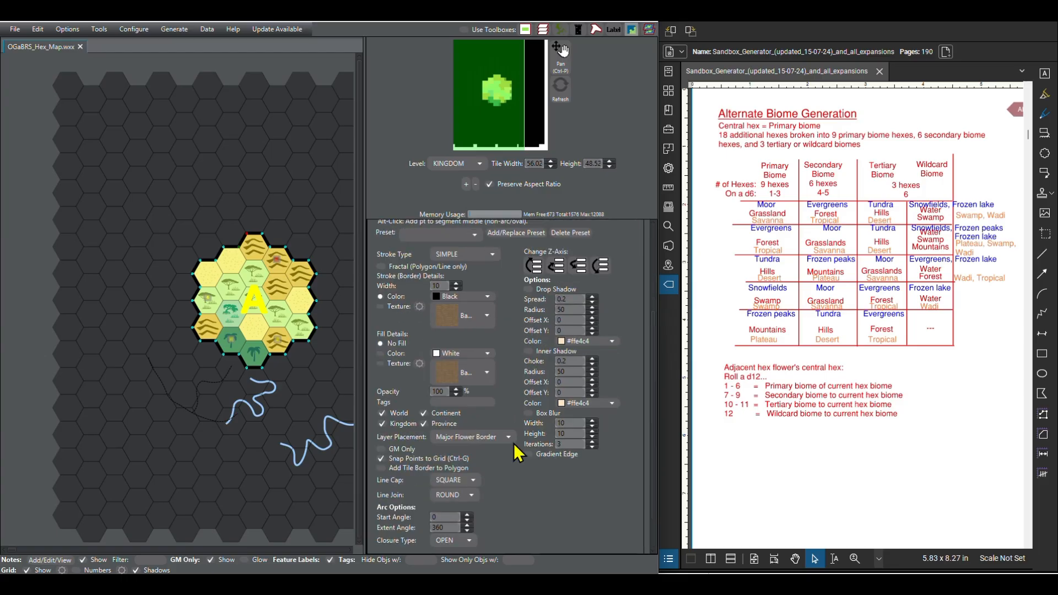
{"action": "scroll", "coordinate": [513, 443], "scroll_direction": "up", "scroll_amount": 2}
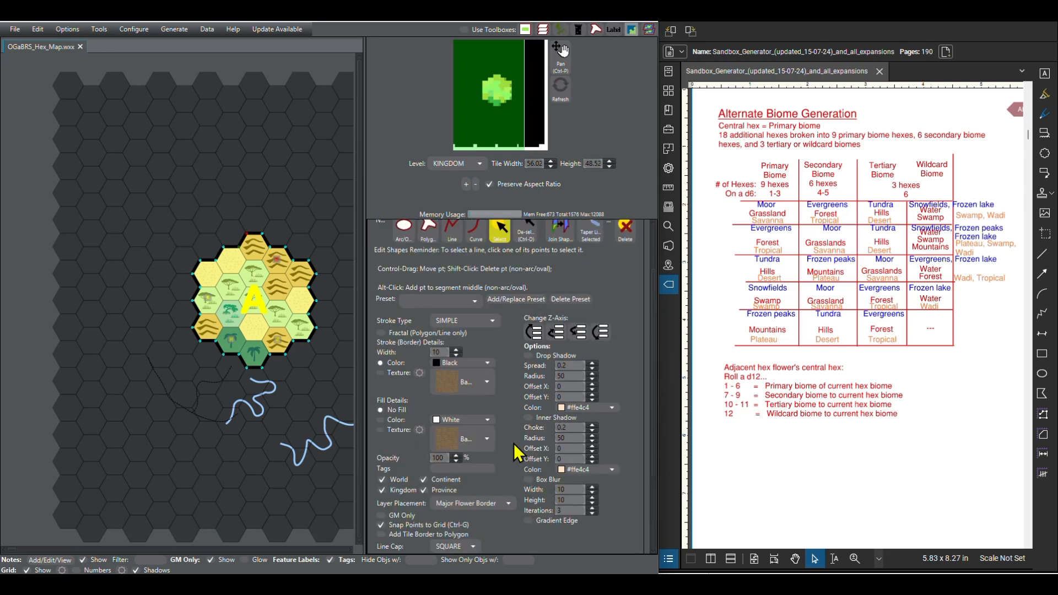
{"action": "scroll", "coordinate": [414, 394], "scroll_direction": "up", "scroll_amount": 2}
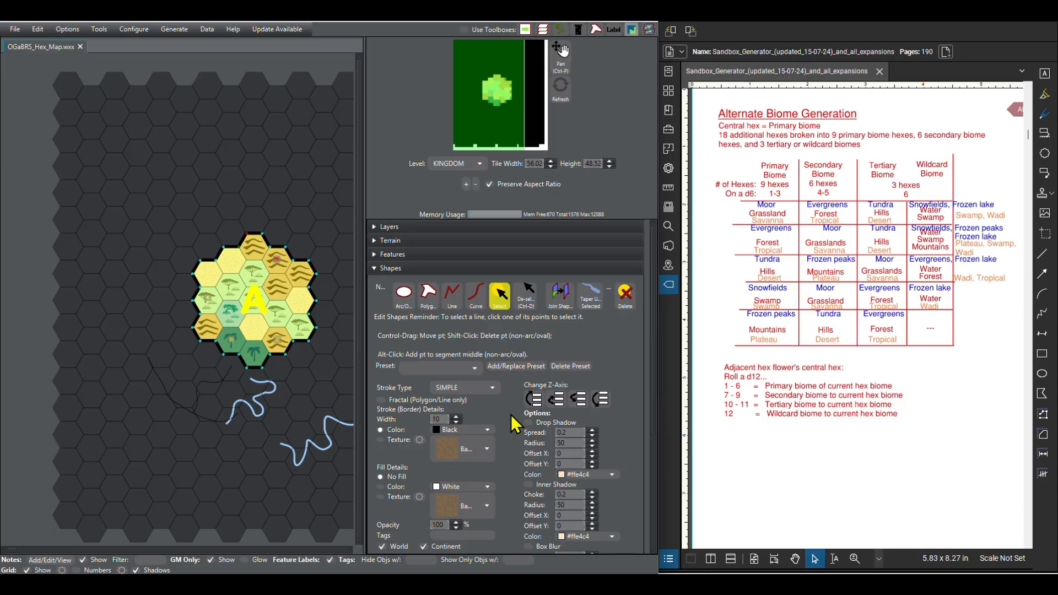
{"action": "scroll", "coordinate": [510, 414], "scroll_direction": "down", "scroll_amount": 2}
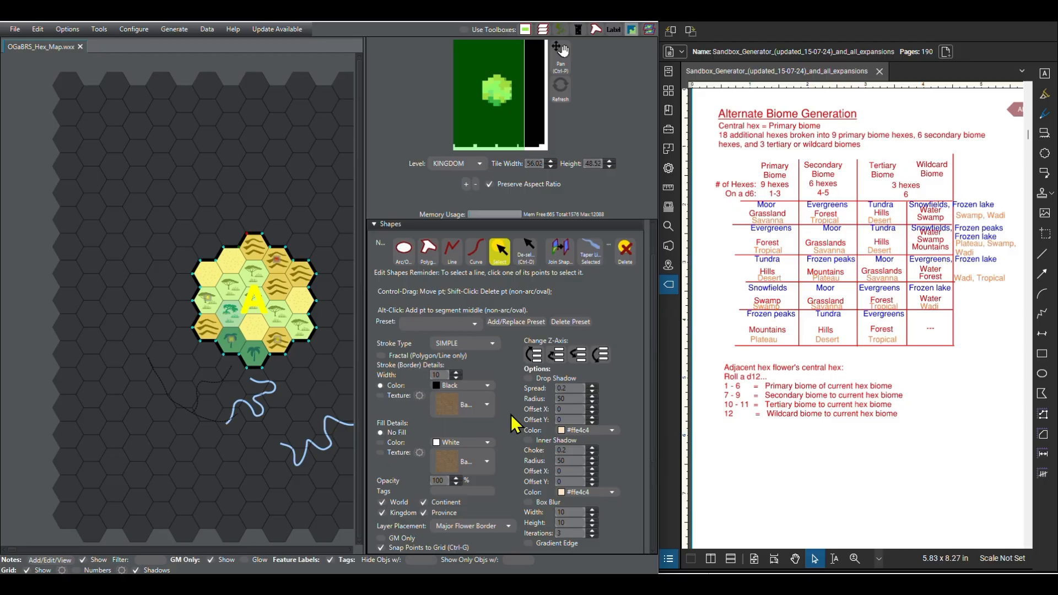
{"action": "scroll", "coordinate": [514, 424], "scroll_direction": "down", "scroll_amount": 4}
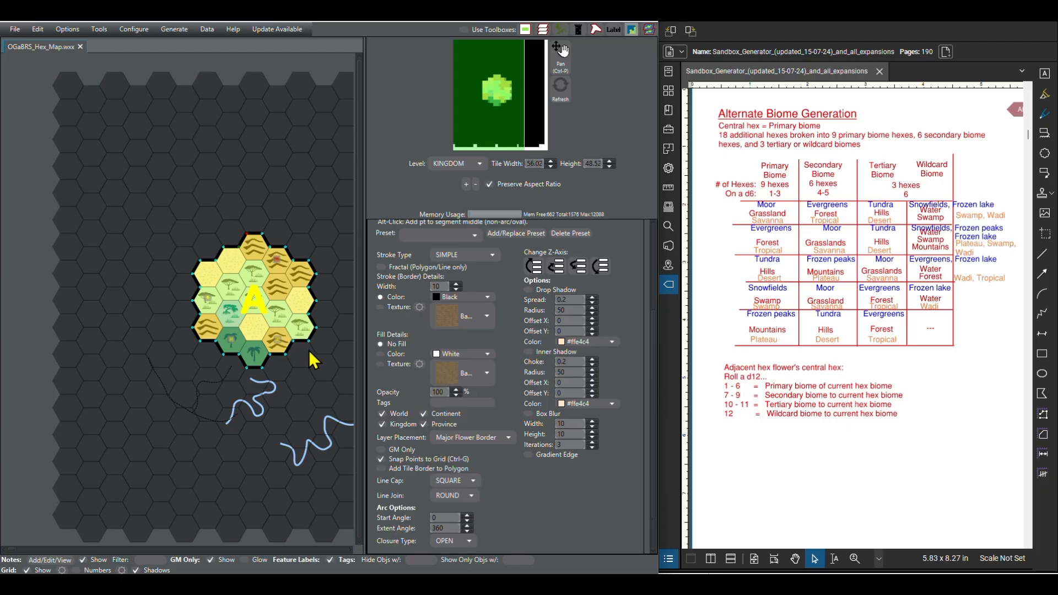
Step: Paste a copy of the flower border and move it against flower A's north-eastern edge, aligned to the hex grid
{"action": "key", "text": "ctrl+v"}
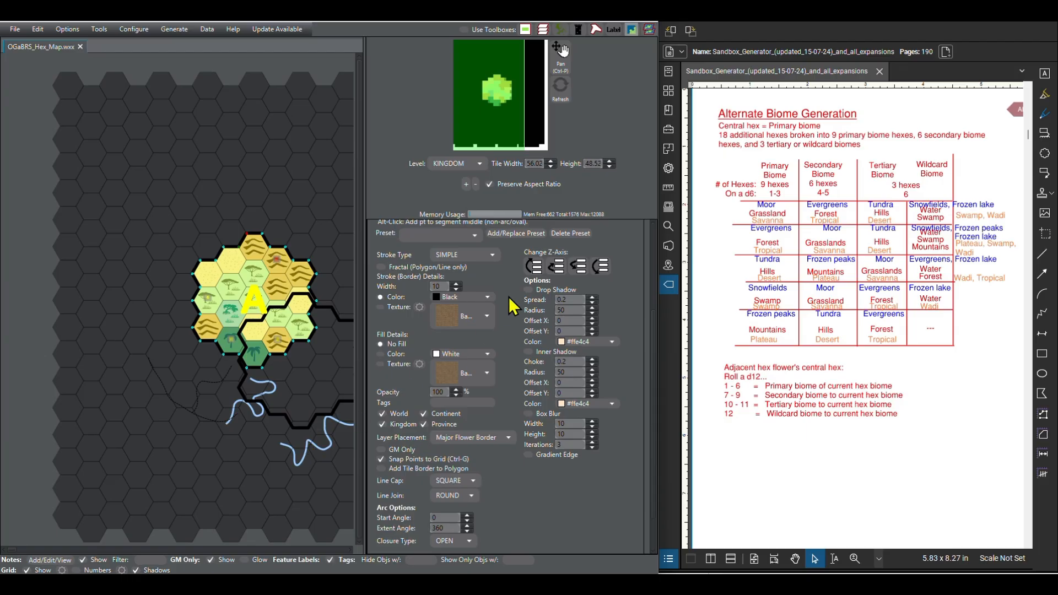
{"action": "scroll", "coordinate": [495, 339], "scroll_direction": "up", "scroll_amount": 5}
{"action": "left_click", "coordinate": [528, 302]}
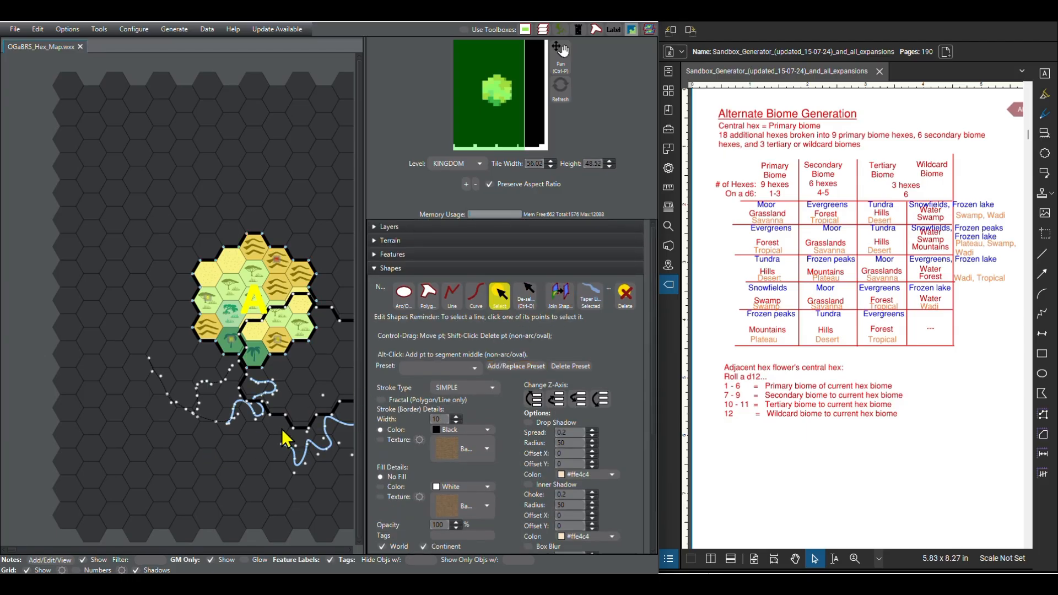
{"action": "left_click", "coordinate": [309, 430]}
{"action": "left_click_drag", "start_coordinate": [268, 423], "coordinate": [158, 475]}
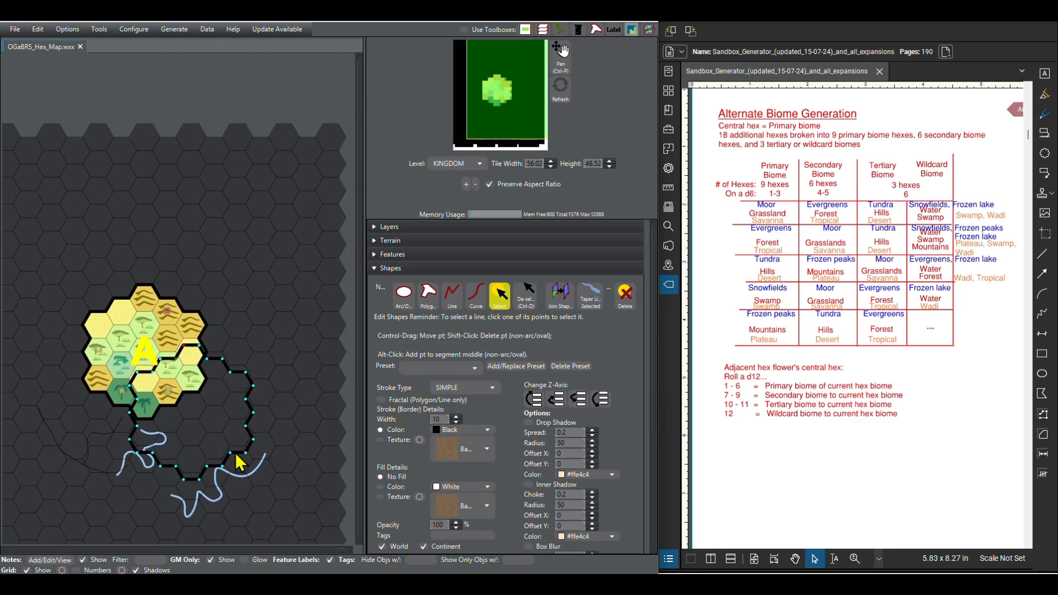
{"action": "left_click_drag", "start_coordinate": [244, 456], "coordinate": [263, 300]}
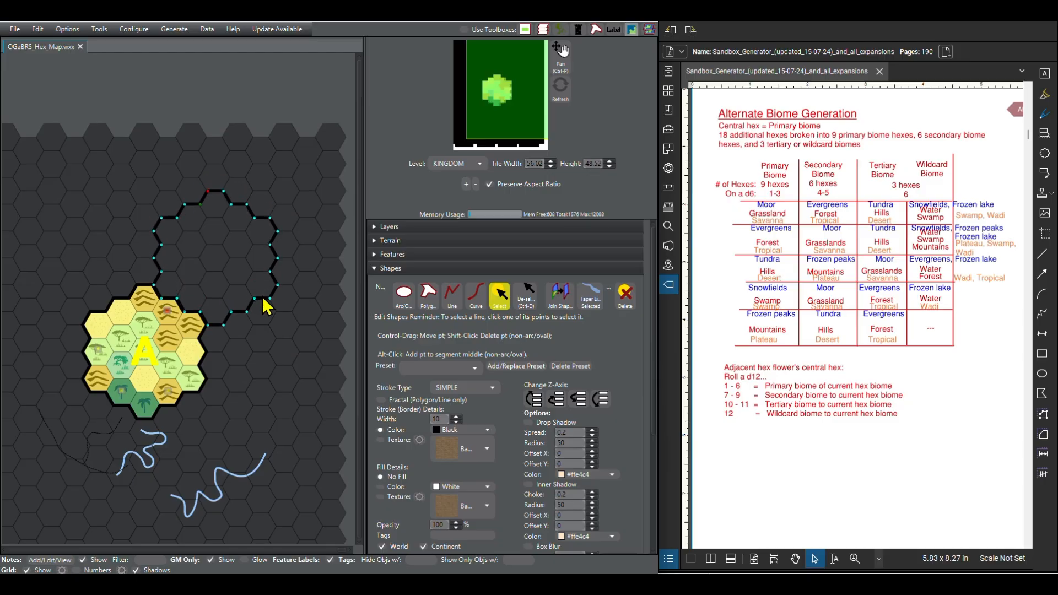
{"action": "left_click_drag", "start_coordinate": [263, 298], "coordinate": [262, 299]}
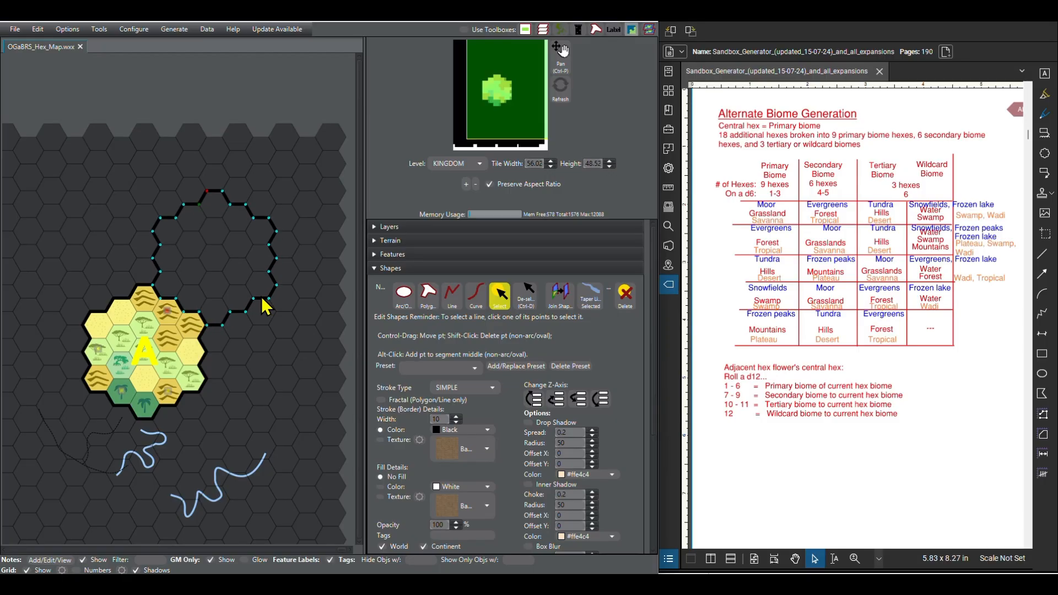
{"action": "left_click_drag", "start_coordinate": [262, 298], "coordinate": [262, 298]}
Step: Paste a copy of the flower border and fit it against flower A's eastern edge, directly below the north-eastern border
{"action": "key", "text": "ctrl+v"}
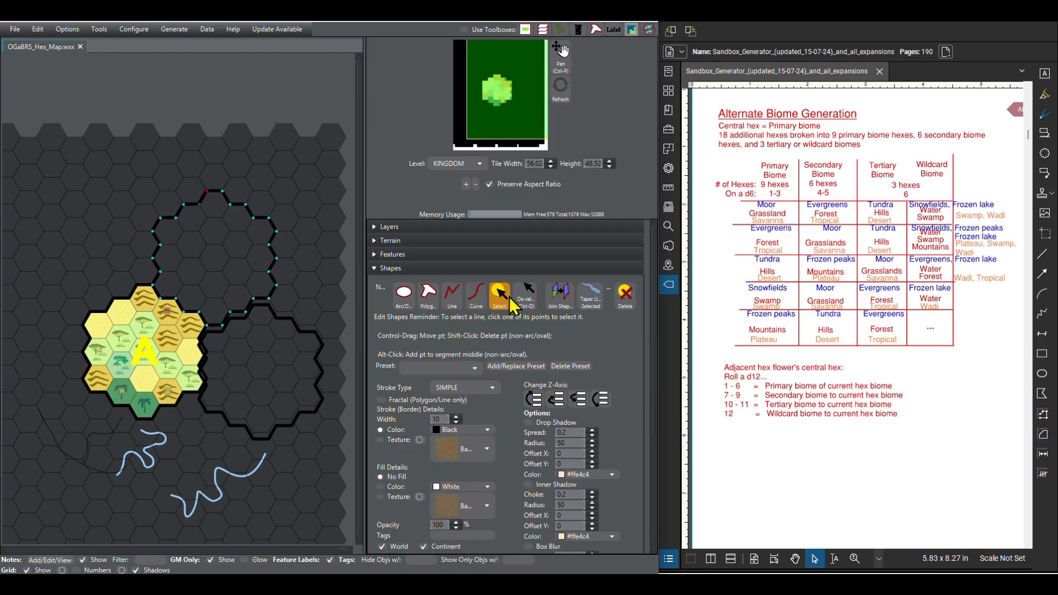
{"action": "left_click", "coordinate": [527, 295]}
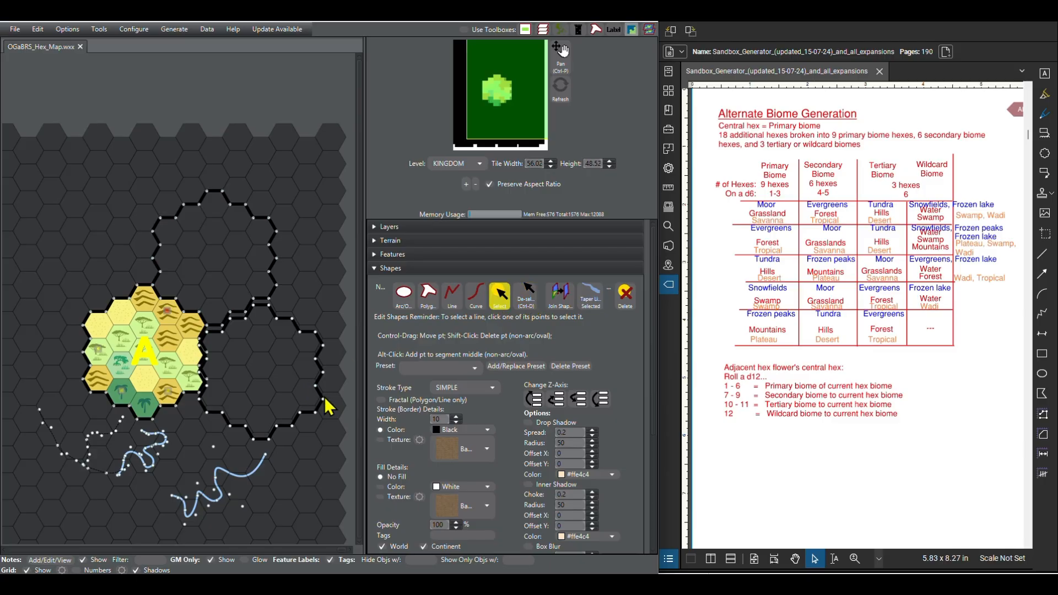
{"action": "left_click", "coordinate": [316, 413]}
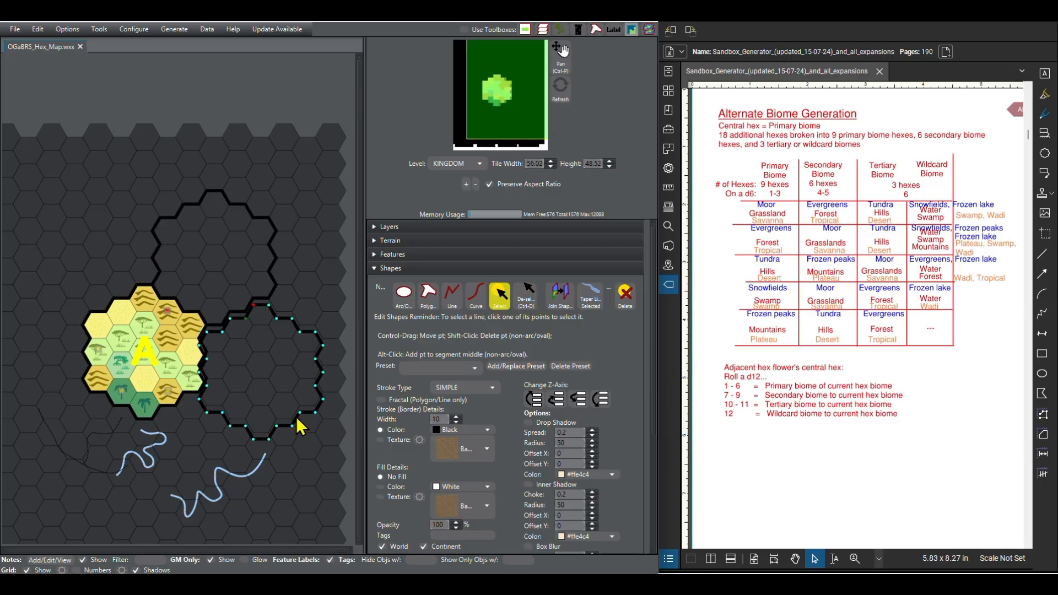
{"action": "left_click_drag", "start_coordinate": [296, 422], "coordinate": [295, 412]}
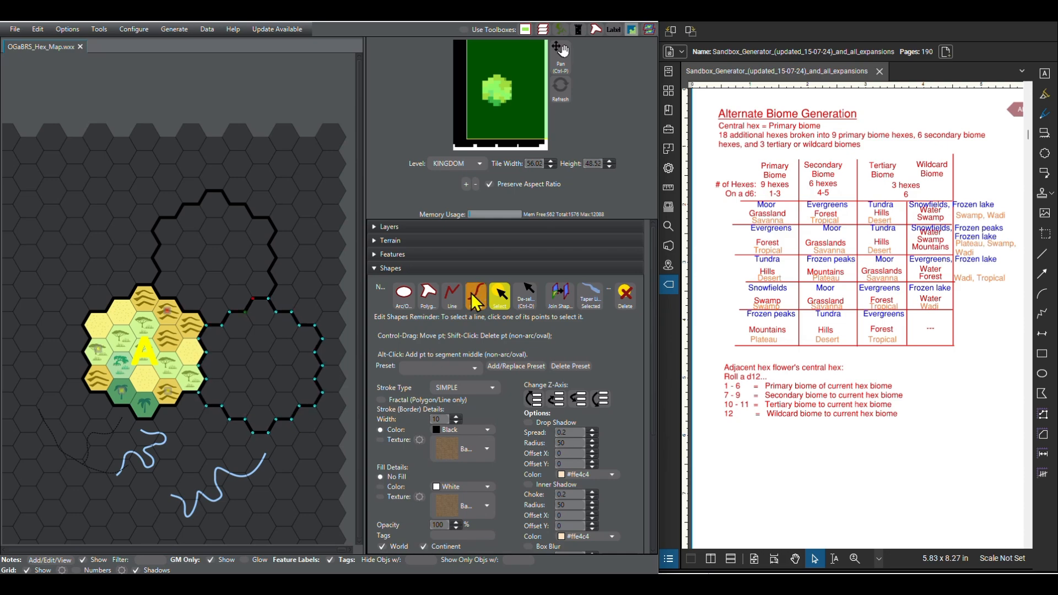
Step: Paste another flower border and move it against flower A's south-eastern edge, adjoining the eastern border
{"action": "key", "text": "ctrl+v"}
{"action": "left_click", "coordinate": [525, 297]}
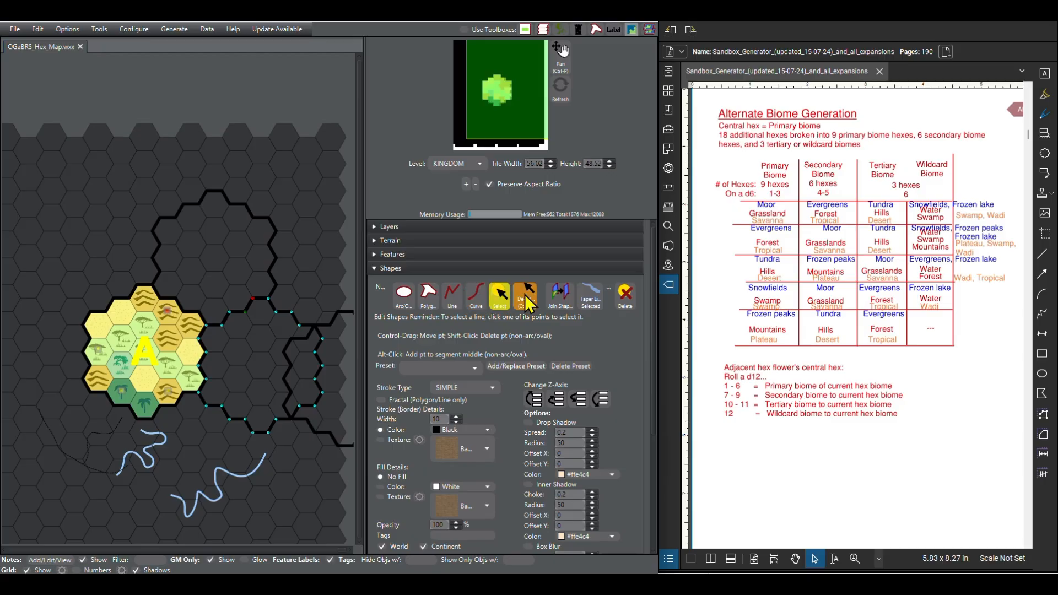
{"action": "left_click", "coordinate": [322, 436]}
{"action": "left_click_drag", "start_coordinate": [326, 441], "coordinate": [168, 518]}
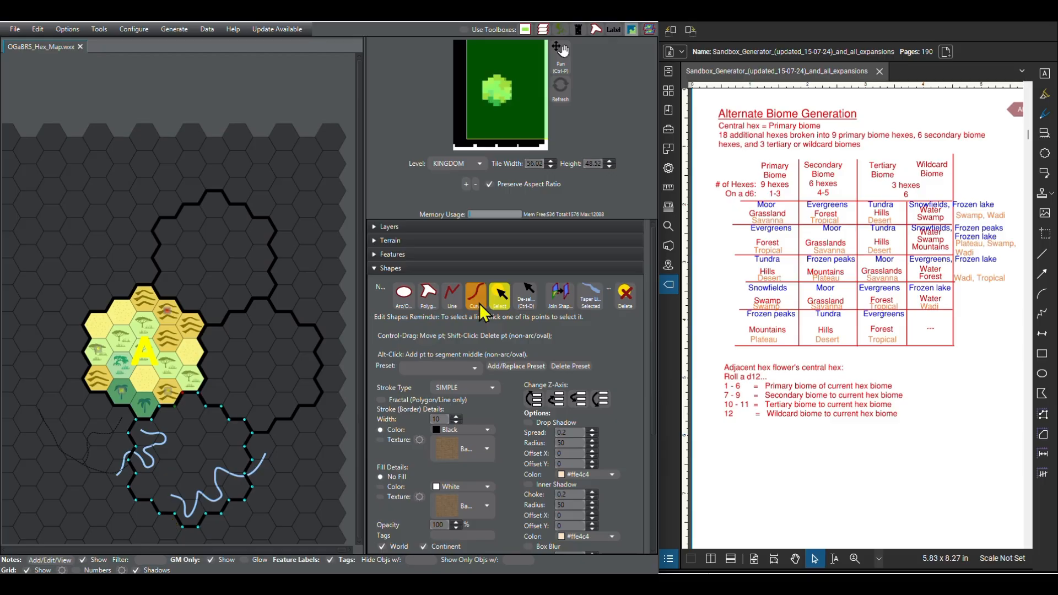
Step: Paste another flower border and align it to the hex grid against flower A's south-western edge
{"action": "key", "text": "ctrl+v"}
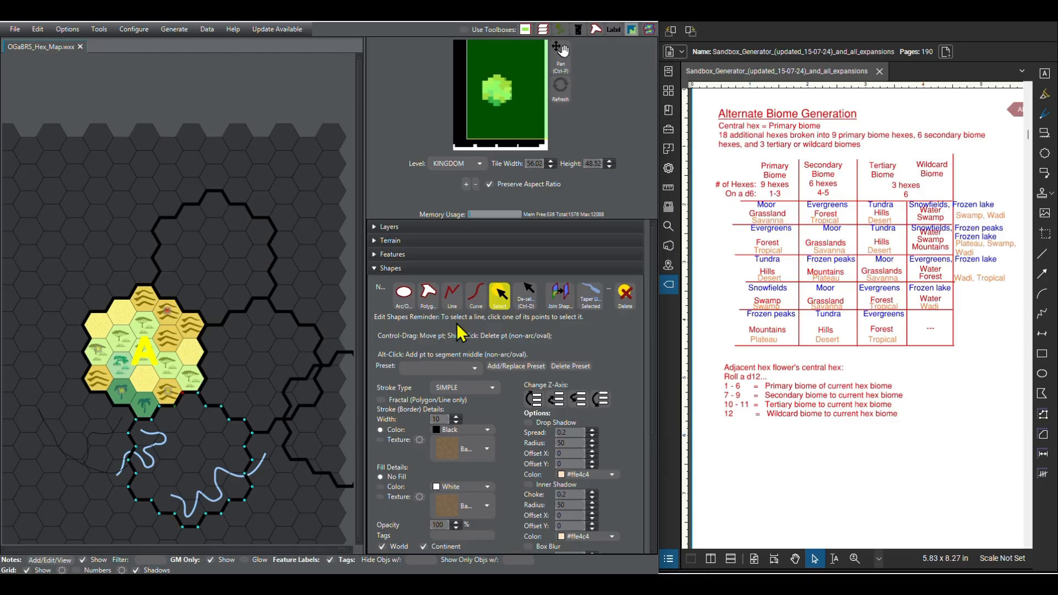
{"action": "left_click", "coordinate": [521, 302]}
{"action": "left_click_drag", "start_coordinate": [336, 481], "coordinate": [81, 468]}
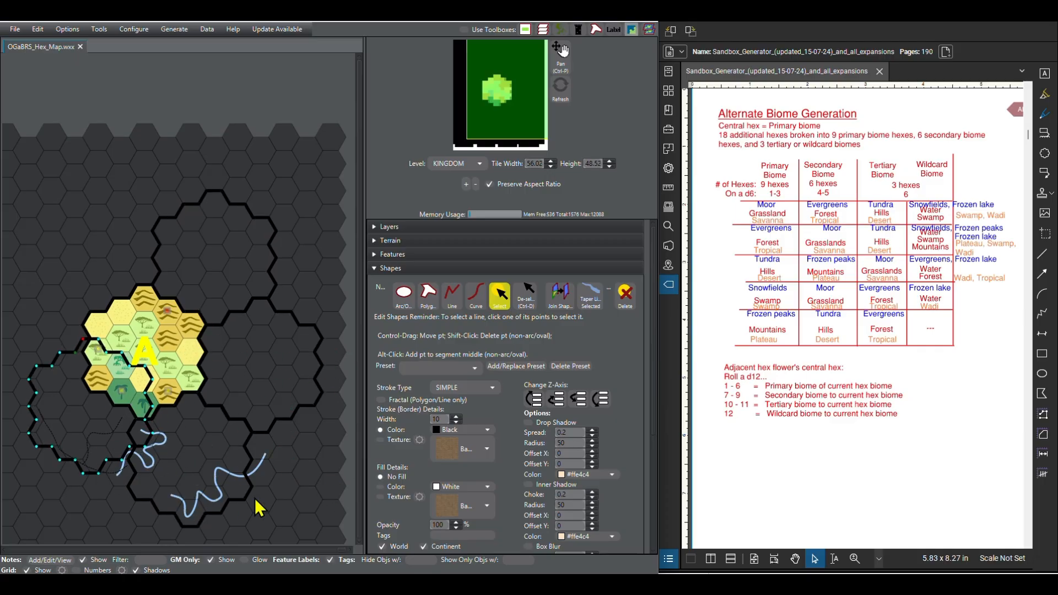
{"action": "scroll", "coordinate": [123, 488], "scroll_direction": "up", "scroll_amount": 3}
{"action": "scroll", "coordinate": [234, 460], "scroll_direction": "up", "scroll_amount": 1}
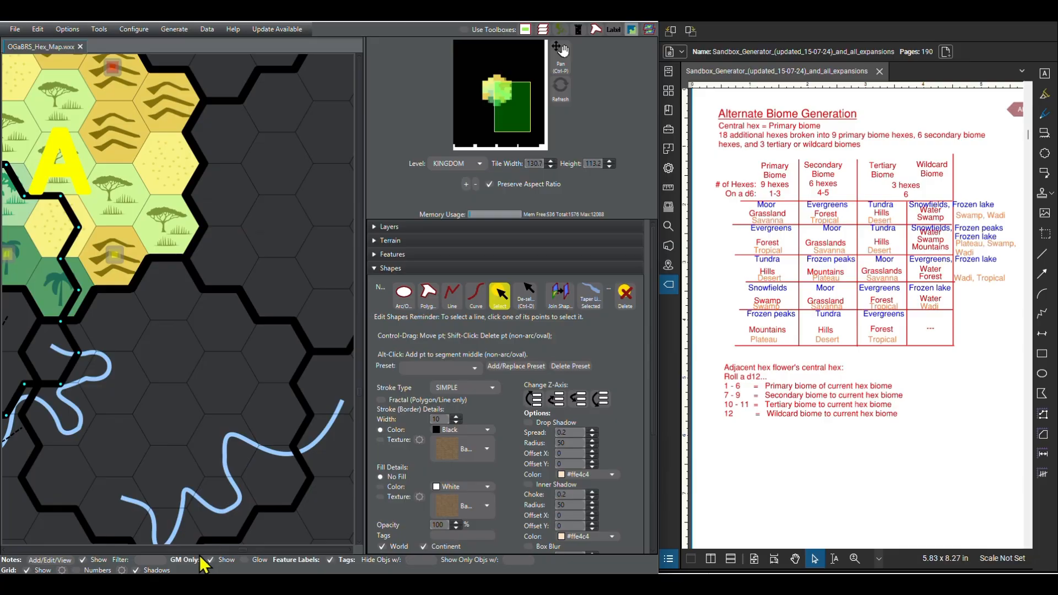
{"action": "left_click_drag", "start_coordinate": [104, 489], "coordinate": [349, 486]}
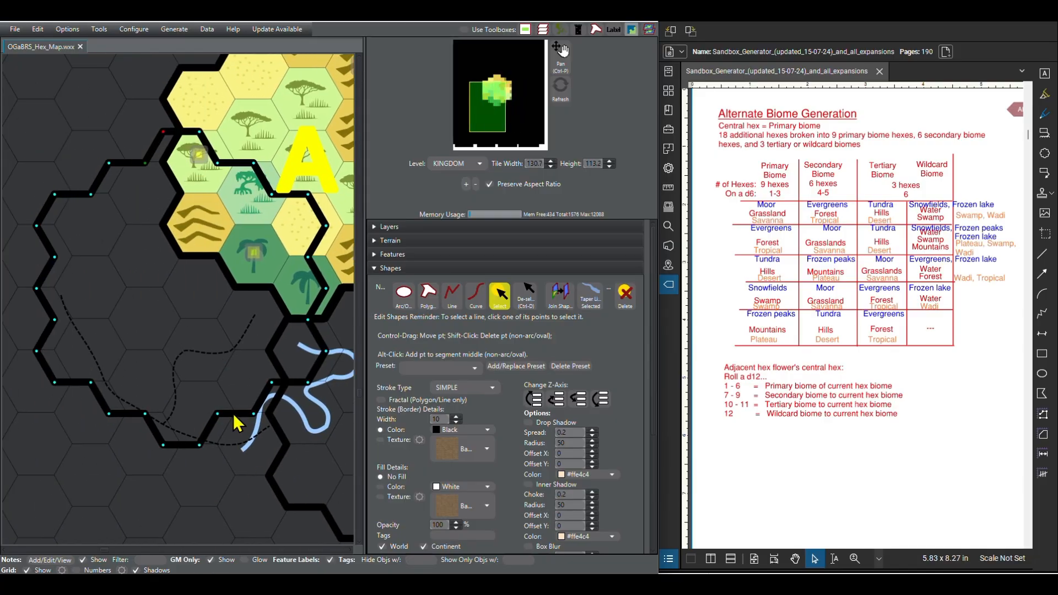
{"action": "left_click_drag", "start_coordinate": [236, 425], "coordinate": [203, 508]}
{"action": "scroll", "coordinate": [195, 426], "scroll_direction": "down", "scroll_amount": 1}
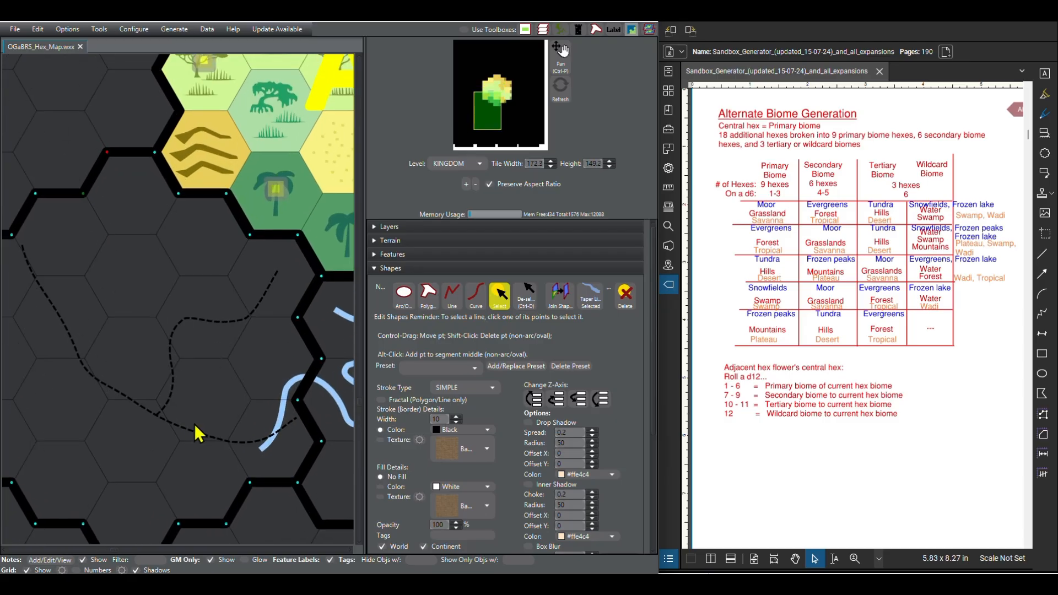
{"action": "scroll", "coordinate": [194, 425], "scroll_direction": "down", "scroll_amount": 5}
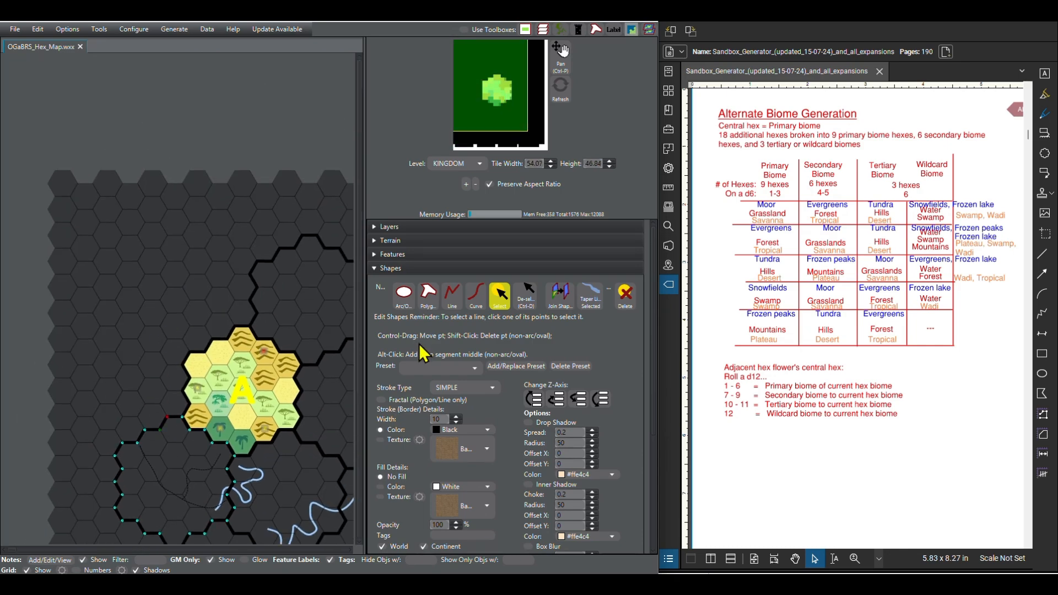
Step: Add another flower border copy and align it to the hex grid against flower A's north-western edge
{"action": "left_click", "coordinate": [526, 297]}
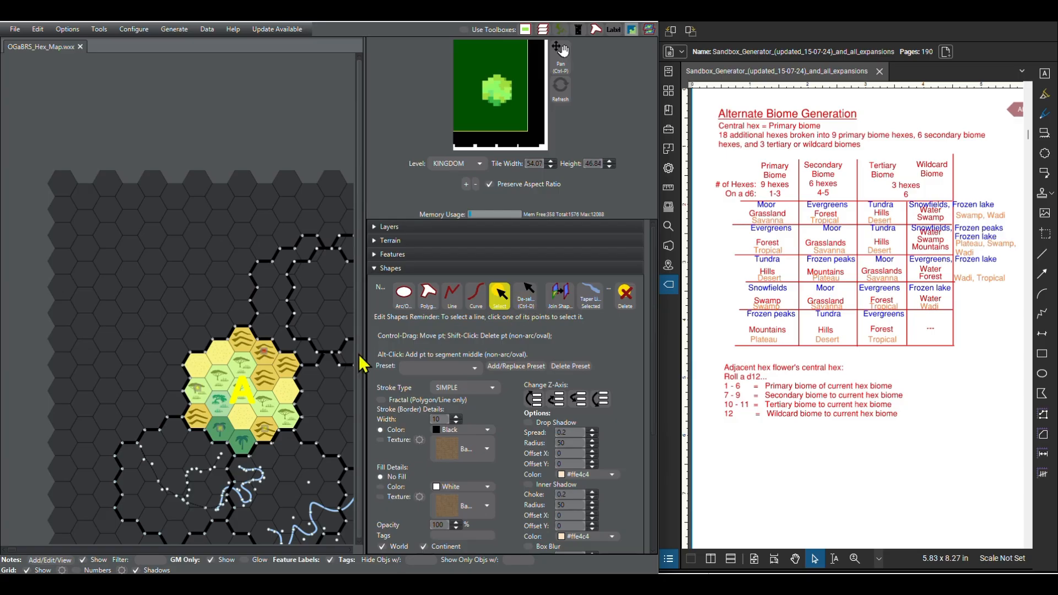
{"action": "left_click", "coordinate": [291, 325]}
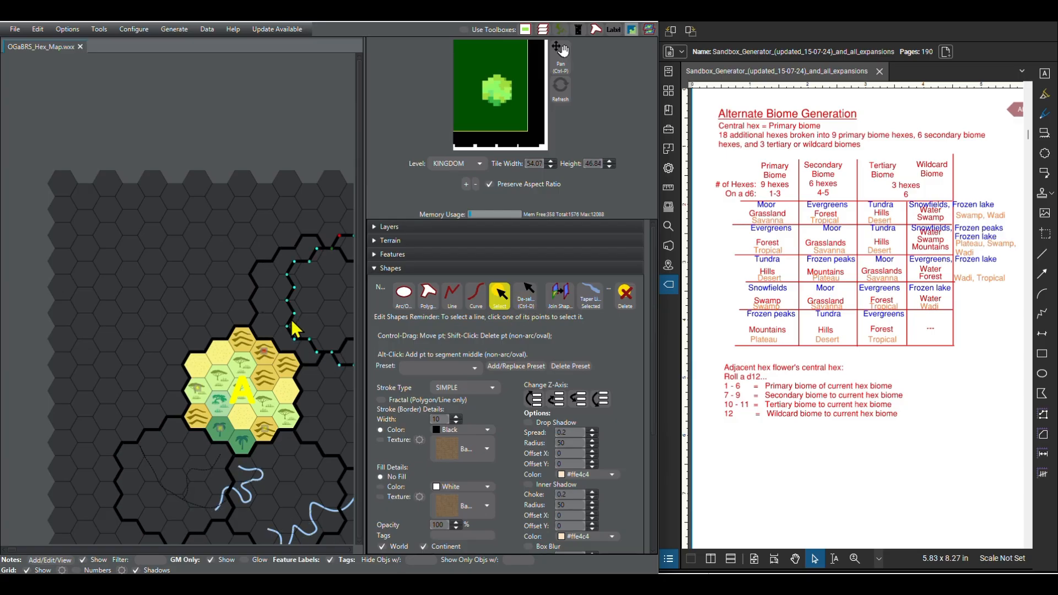
{"action": "left_click_drag", "start_coordinate": [294, 312], "coordinate": [153, 300]}
{"action": "key", "text": "ctrl+z"}
{"action": "left_click", "coordinate": [179, 345]}
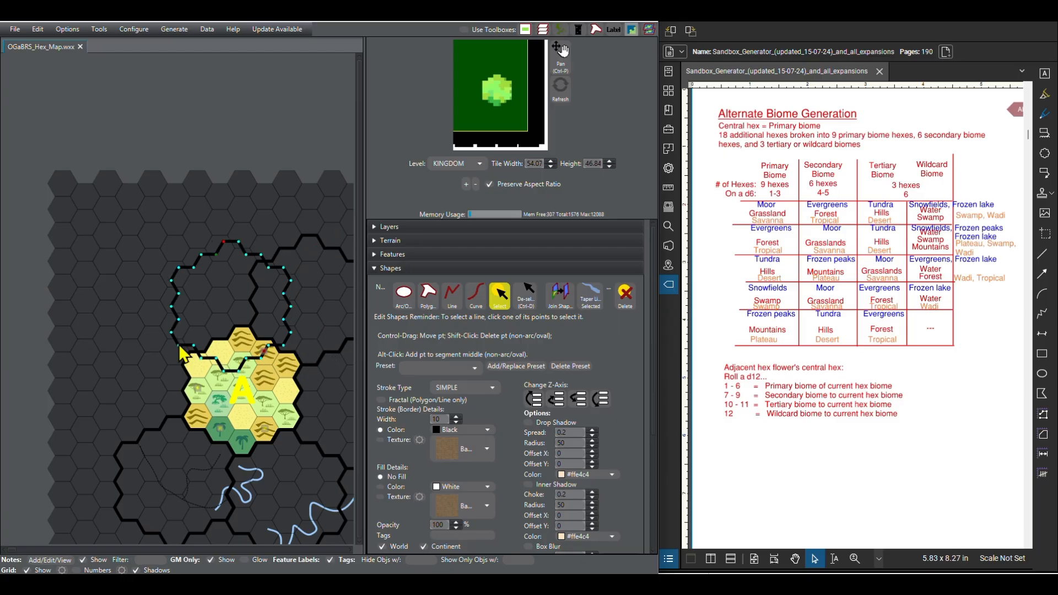
{"action": "left_click_drag", "start_coordinate": [179, 346], "coordinate": [138, 326]}
{"action": "scroll", "coordinate": [229, 334], "scroll_direction": "up", "scroll_amount": 13}
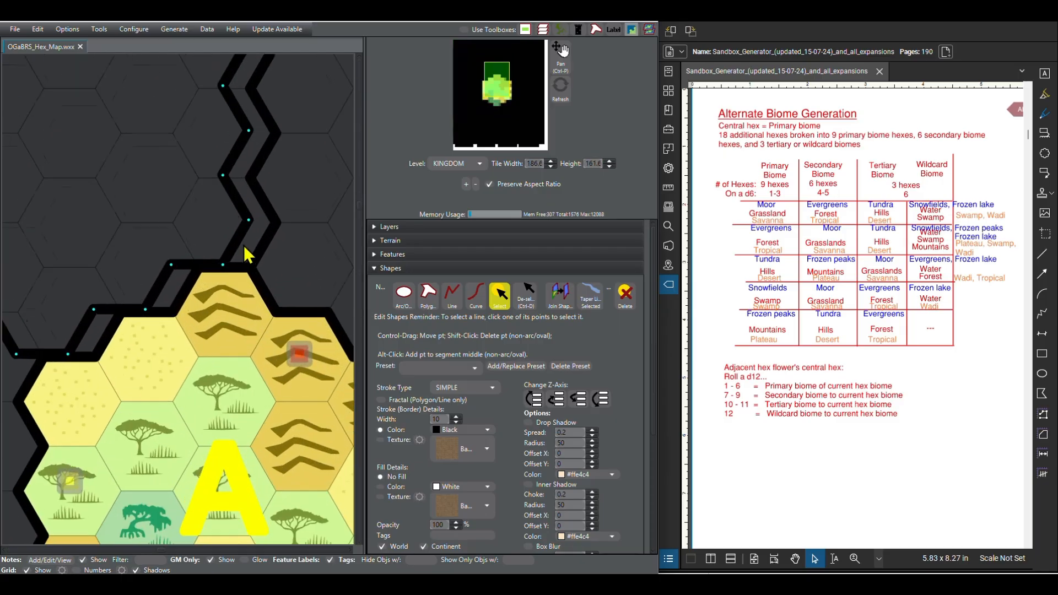
{"action": "scroll", "coordinate": [248, 254], "scroll_direction": "up", "scroll_amount": 1}
{"action": "left_click_drag", "start_coordinate": [165, 270], "coordinate": [209, 266]}
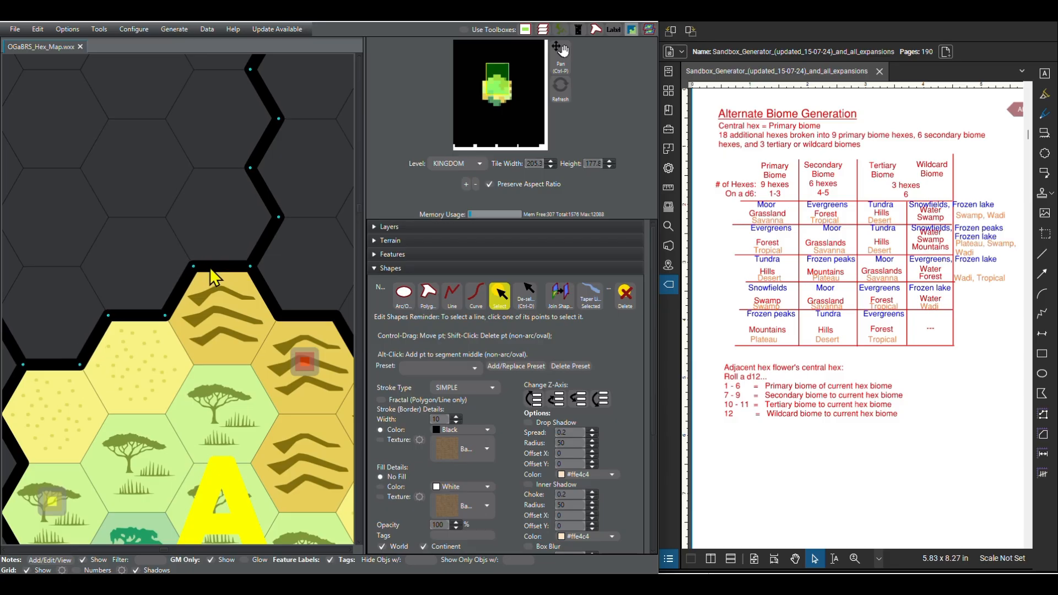
{"action": "scroll", "coordinate": [249, 385], "scroll_direction": "down", "scroll_amount": 17}
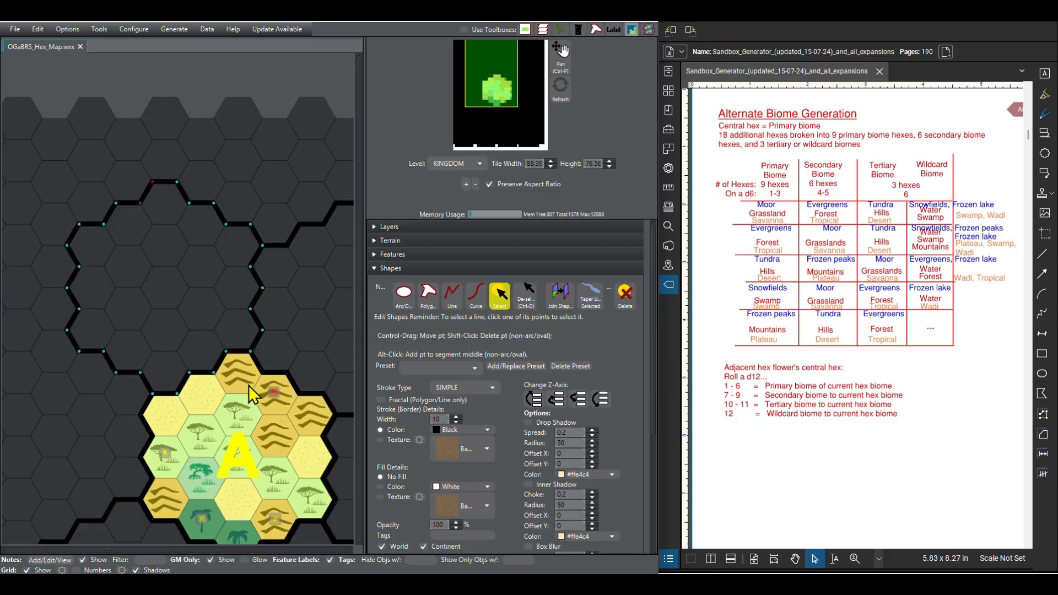
{"action": "scroll", "coordinate": [253, 385], "scroll_direction": "down", "scroll_amount": 4}
Step: Paste the last flower border into the gap along flower A's western edge, align it to the hex grid and deselect it
{"action": "scroll", "coordinate": [288, 506], "scroll_direction": "up", "scroll_amount": 4}
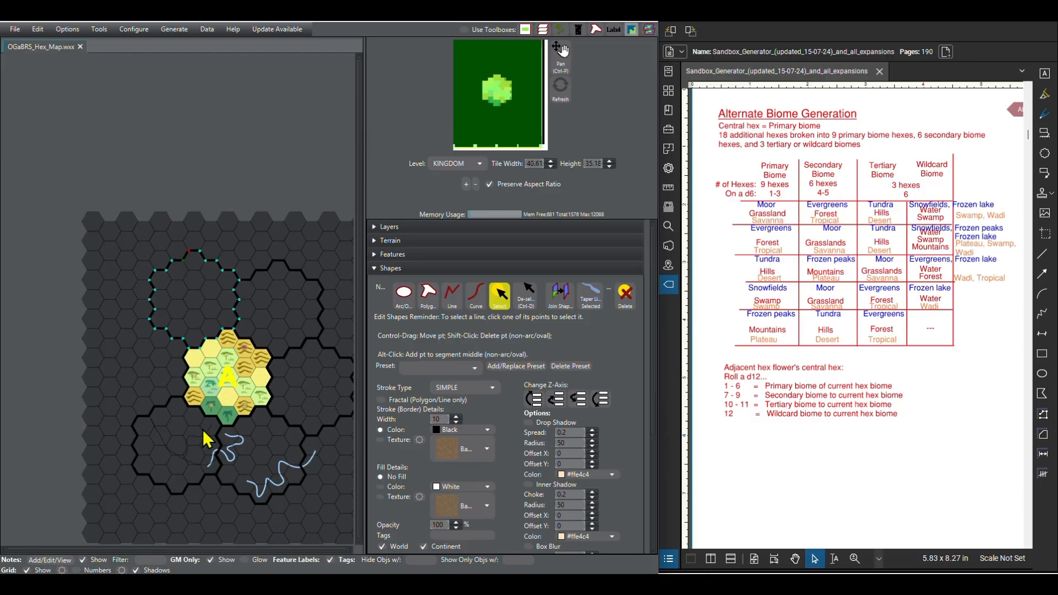
{"action": "key", "text": "ctrl+v"}
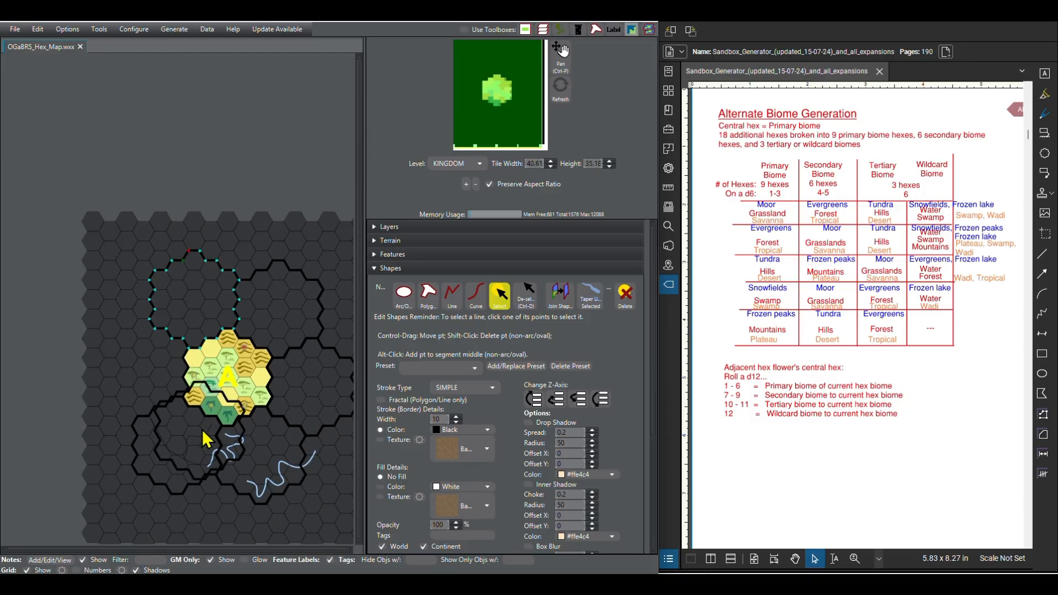
{"action": "left_click", "coordinate": [523, 299]}
{"action": "scroll", "coordinate": [146, 462], "scroll_direction": "up", "scroll_amount": 1}
{"action": "scroll", "coordinate": [149, 471], "scroll_direction": "up", "scroll_amount": 6}
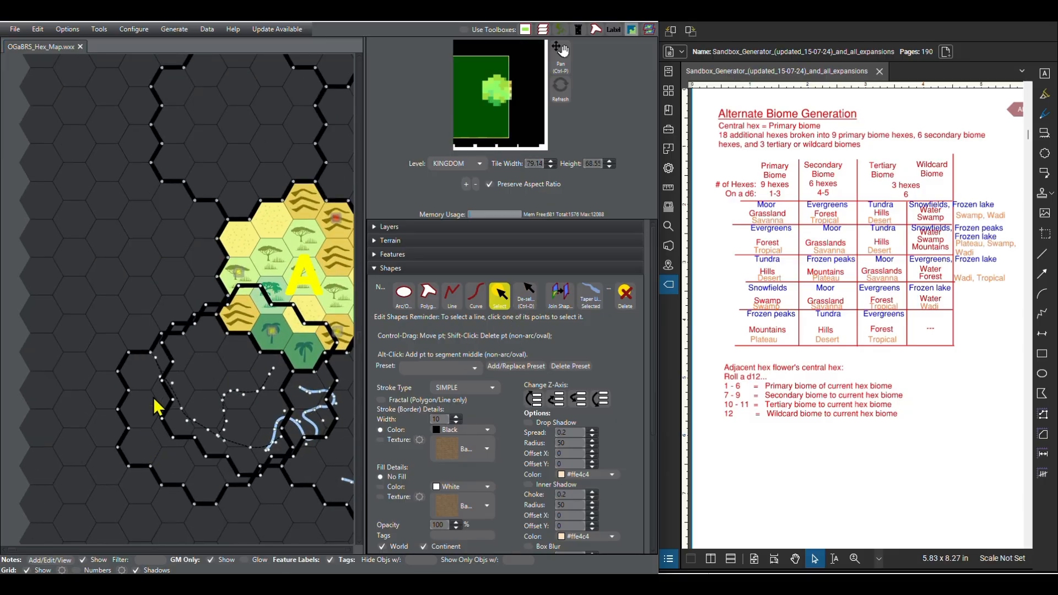
{"action": "left_click", "coordinate": [173, 363]}
{"action": "left_click_drag", "start_coordinate": [331, 431], "coordinate": [215, 310]}
{"action": "scroll", "coordinate": [221, 319], "scroll_direction": "up", "scroll_amount": 1}
{"action": "scroll", "coordinate": [225, 330], "scroll_direction": "up", "scroll_amount": 5}
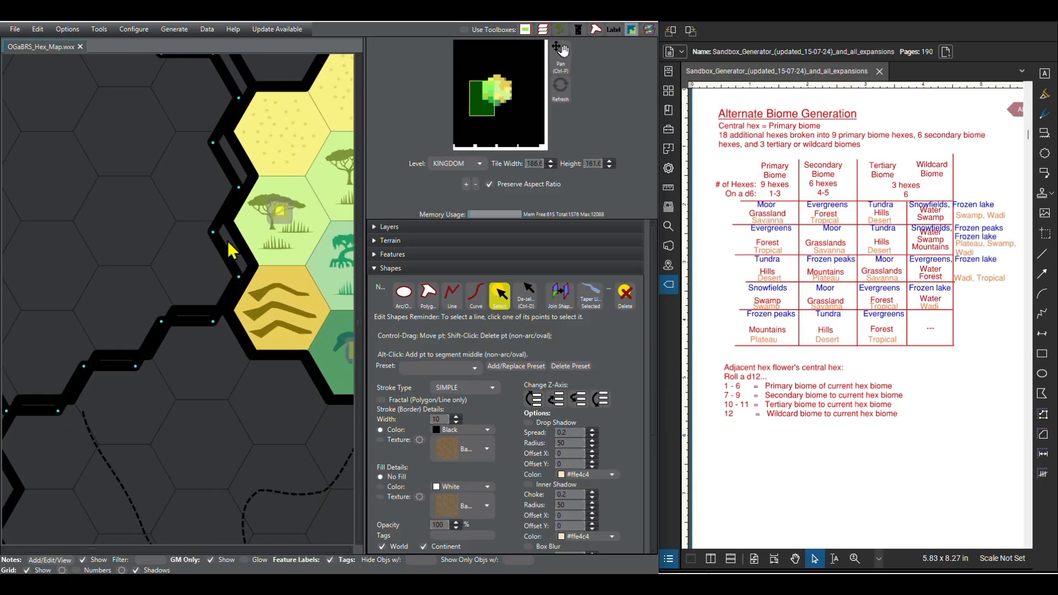
{"action": "left_click_drag", "start_coordinate": [230, 255], "coordinate": [252, 237]}
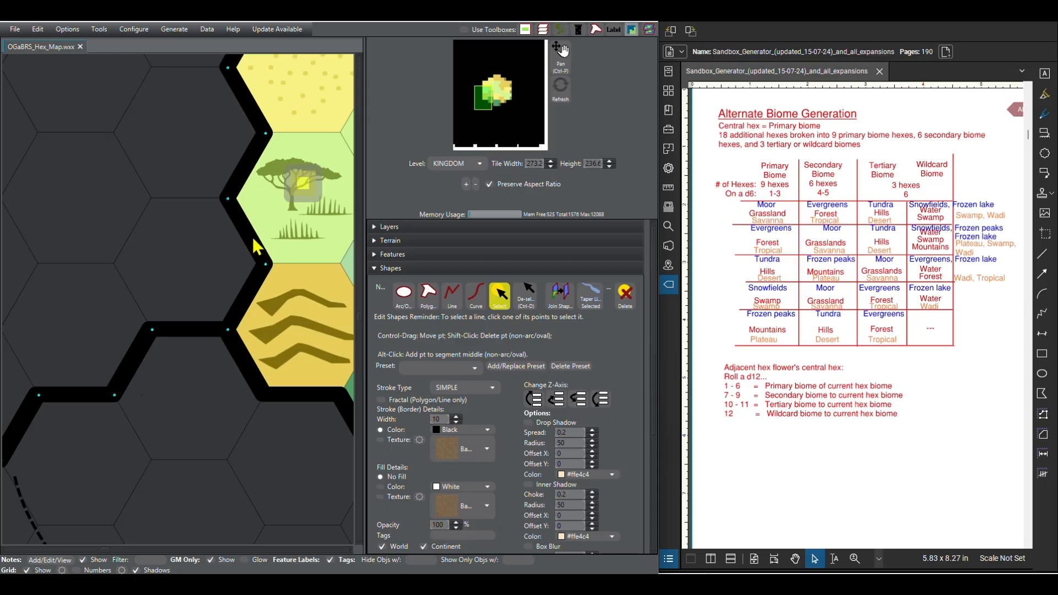
{"action": "scroll", "coordinate": [145, 389], "scroll_direction": "down", "scroll_amount": 6}
{"action": "scroll", "coordinate": [145, 390], "scroll_direction": "down", "scroll_amount": 3}
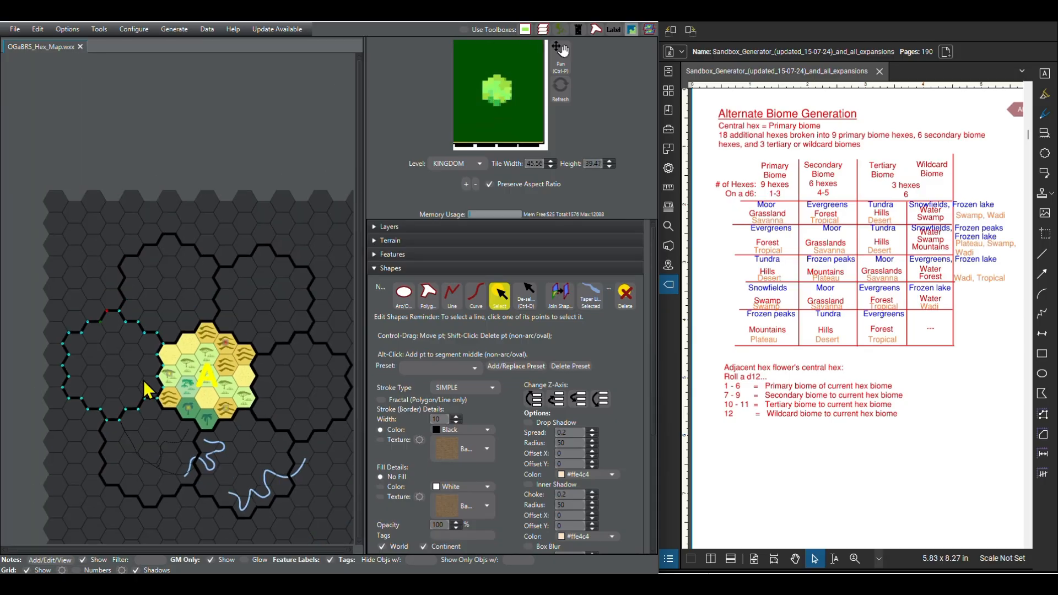
{"action": "left_click_drag", "start_coordinate": [110, 329], "coordinate": [308, 321]}
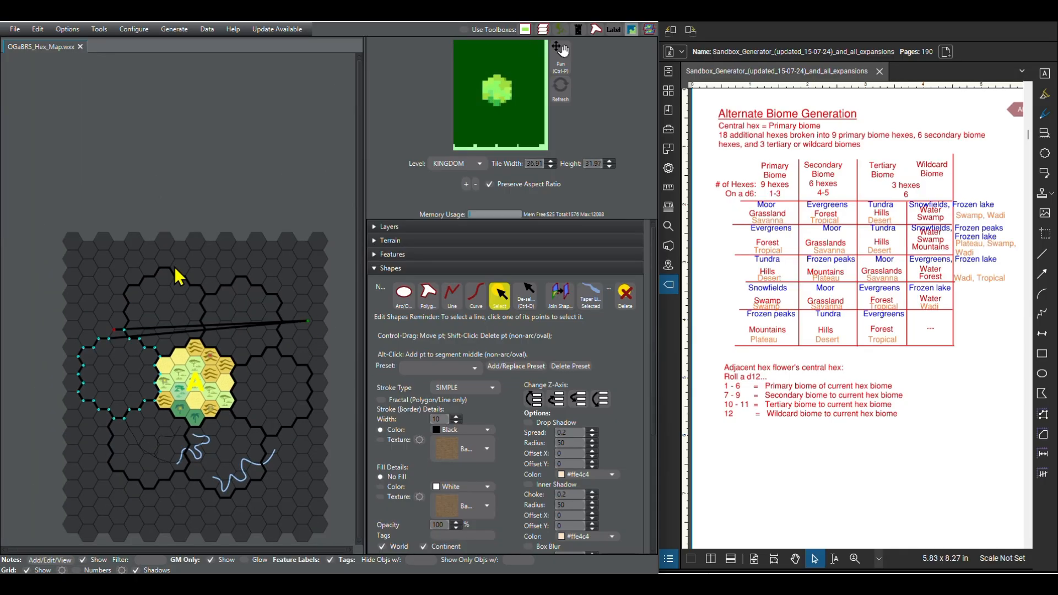
{"action": "key", "text": "ctrl+z"}
{"action": "left_click", "coordinate": [528, 303]}
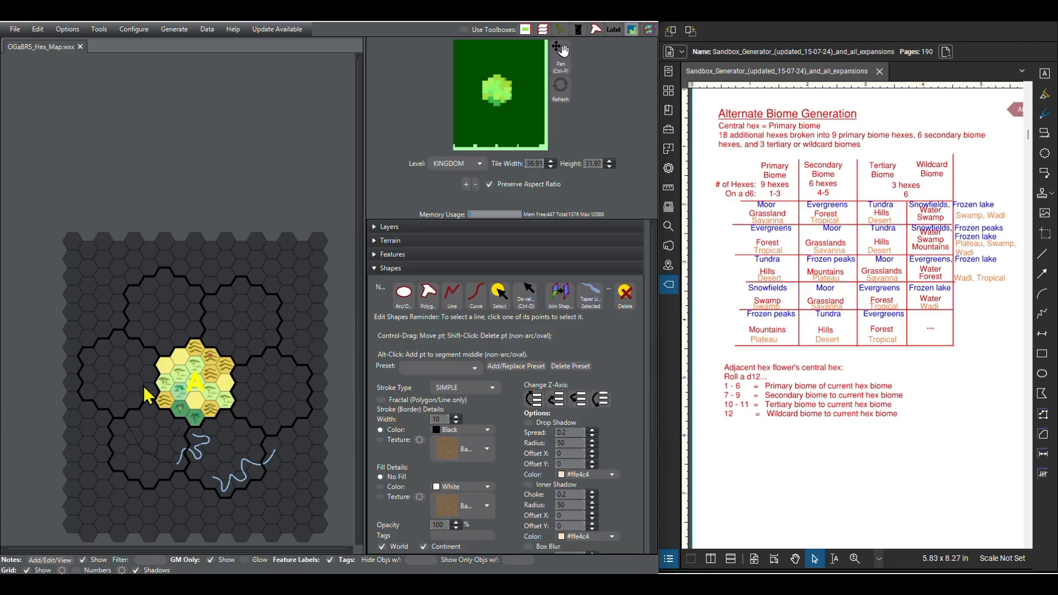
Step: Examine the map's layer list and flower A's label settings
{"action": "left_click", "coordinate": [375, 269]}
{"action": "left_click", "coordinate": [376, 226]}
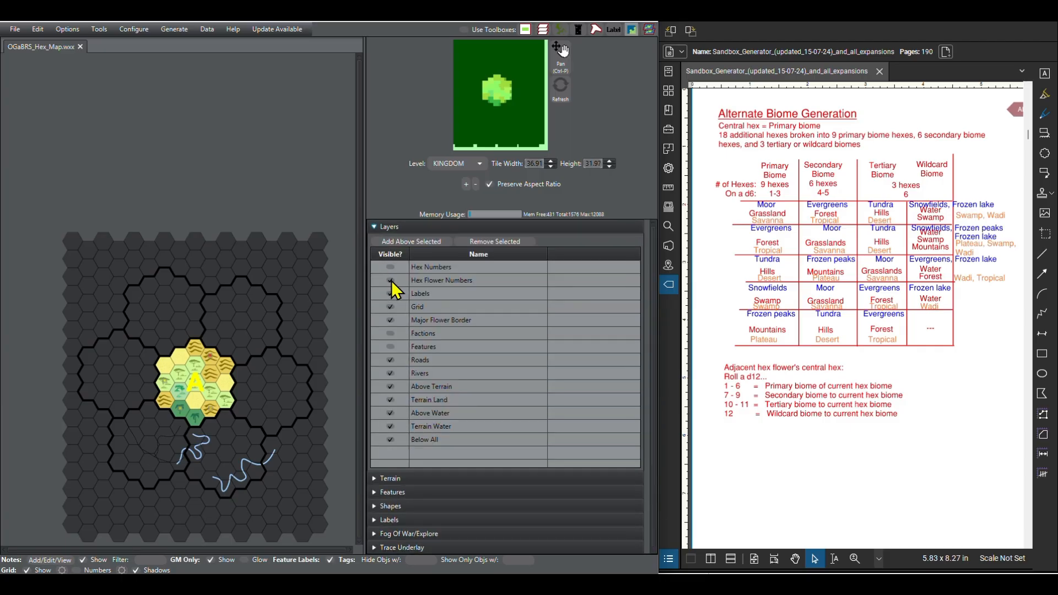
{"action": "left_click", "coordinate": [376, 230]}
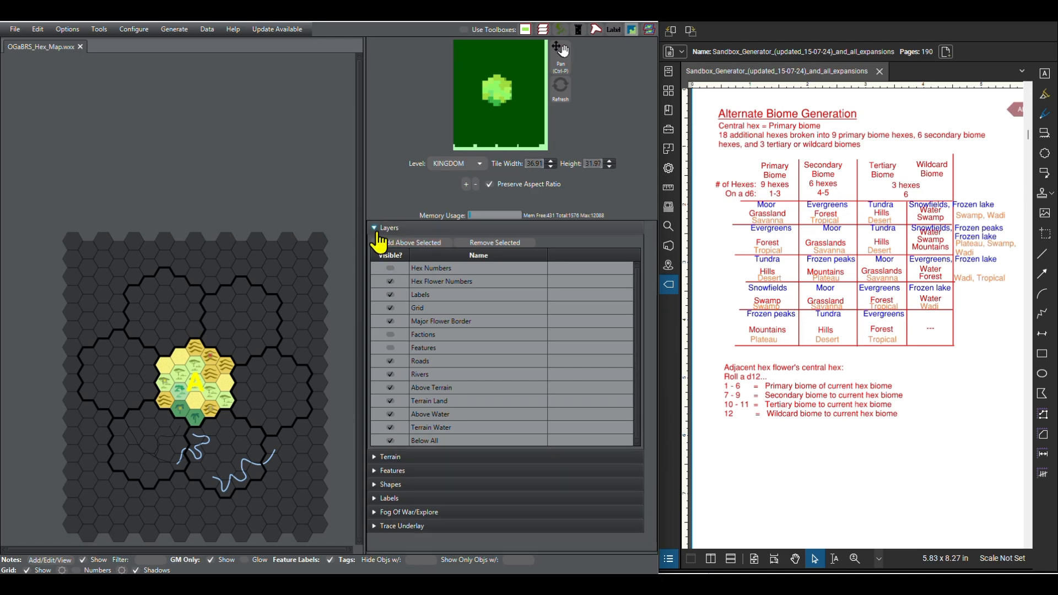
{"action": "left_click", "coordinate": [376, 231]}
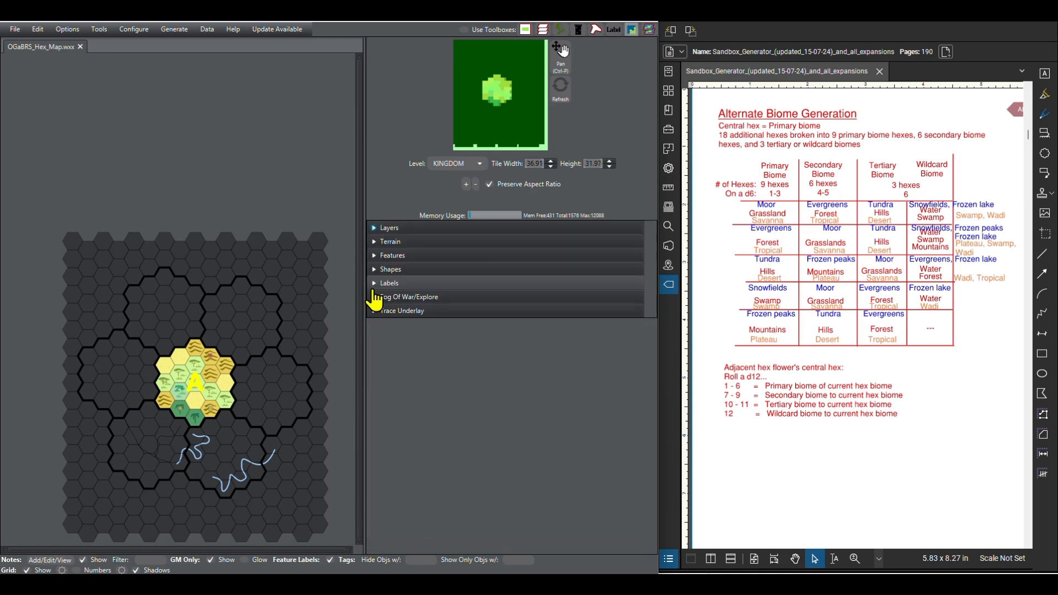
{"action": "left_click", "coordinate": [376, 283]}
{"action": "left_click", "coordinate": [569, 315]}
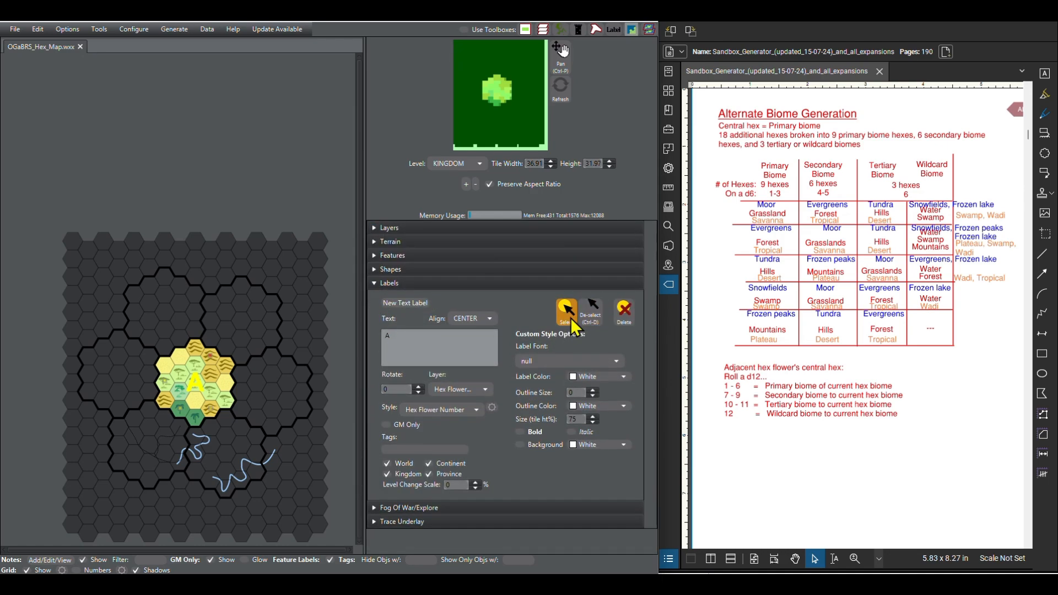
{"action": "scroll", "coordinate": [198, 379], "scroll_direction": "up", "scroll_amount": 3}
{"action": "left_click", "coordinate": [190, 369]}
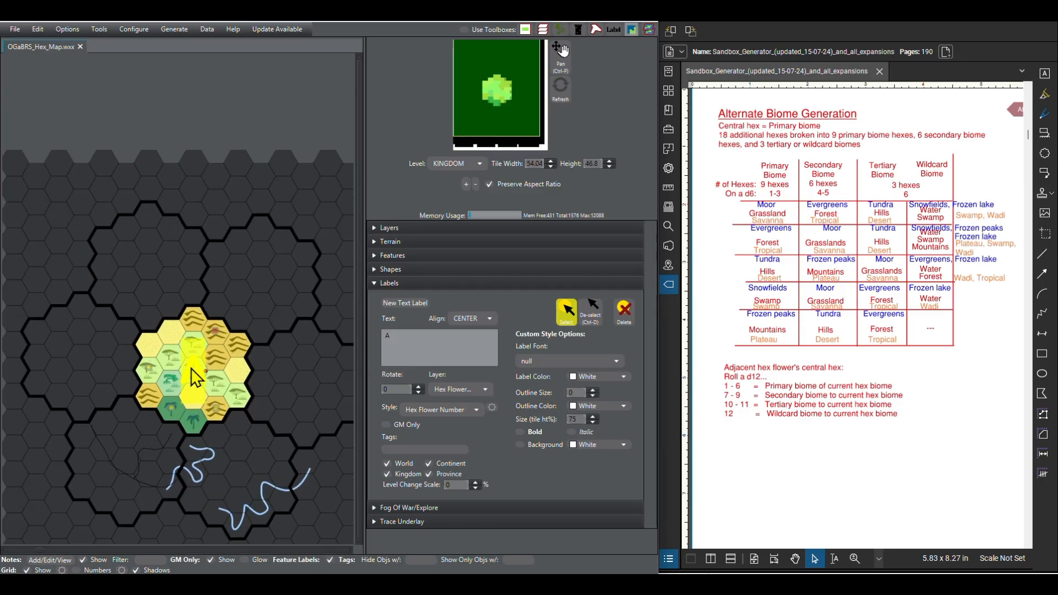
{"action": "left_click", "coordinate": [589, 319]}
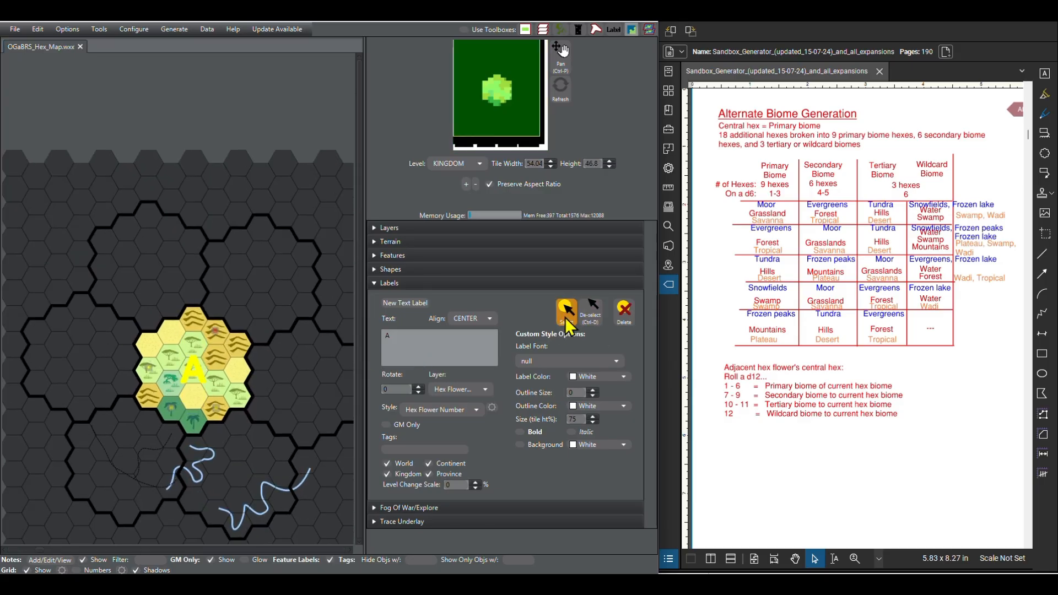
Step: Place a new label reading B on the central hex of the north-eastern hex flower
{"action": "left_click", "coordinate": [430, 343]}
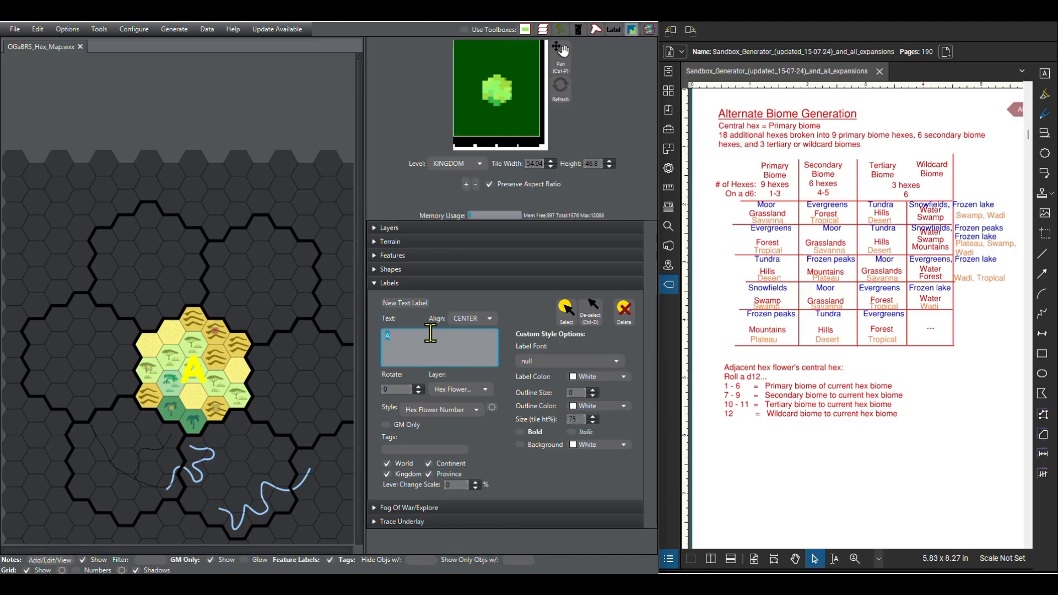
{"action": "type", "text": "b"}
{"action": "key", "text": "BackSpace"}
{"action": "type", "text": "B"}
{"action": "left_click", "coordinate": [415, 303]}
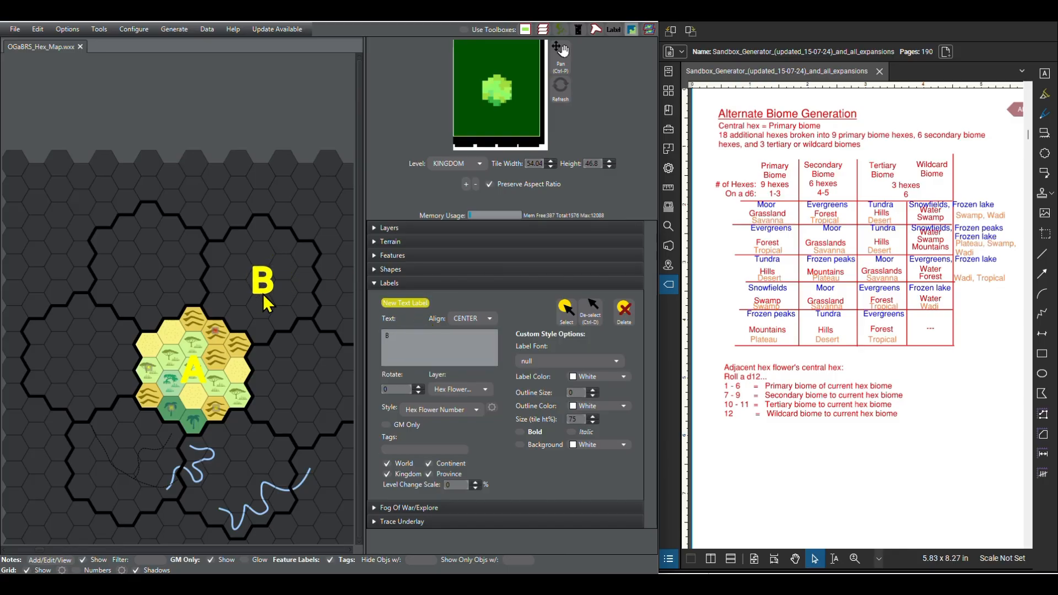
{"action": "left_click", "coordinate": [267, 303]}
Step: Place labels C and D on the central hexes of the eastern and south-eastern flowers
{"action": "type", "text": "C"}
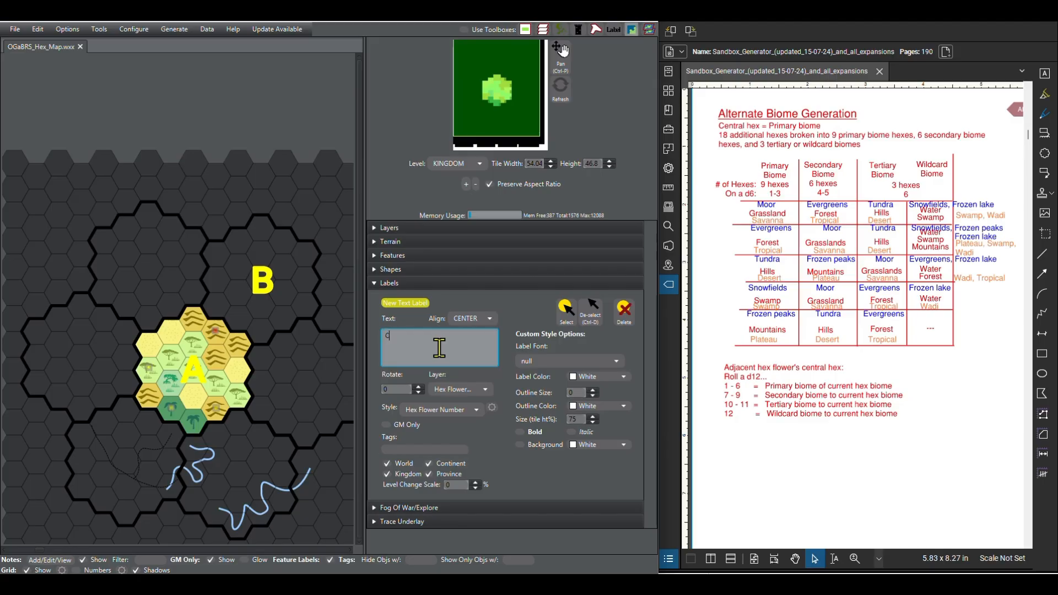
{"action": "left_click", "coordinate": [308, 407]}
{"action": "type", "text": "D"}
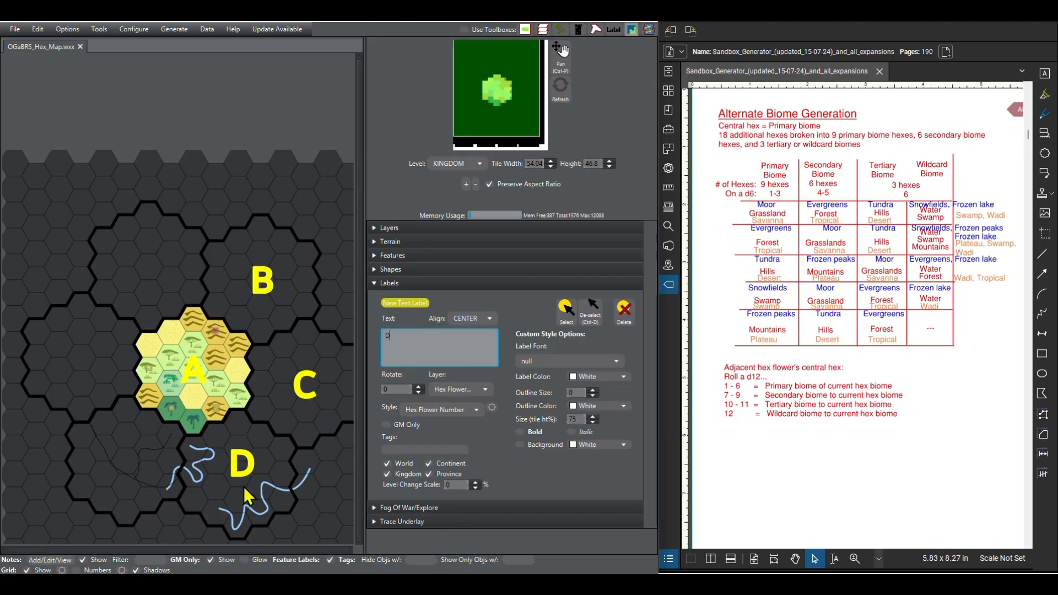
{"action": "left_click", "coordinate": [242, 498]}
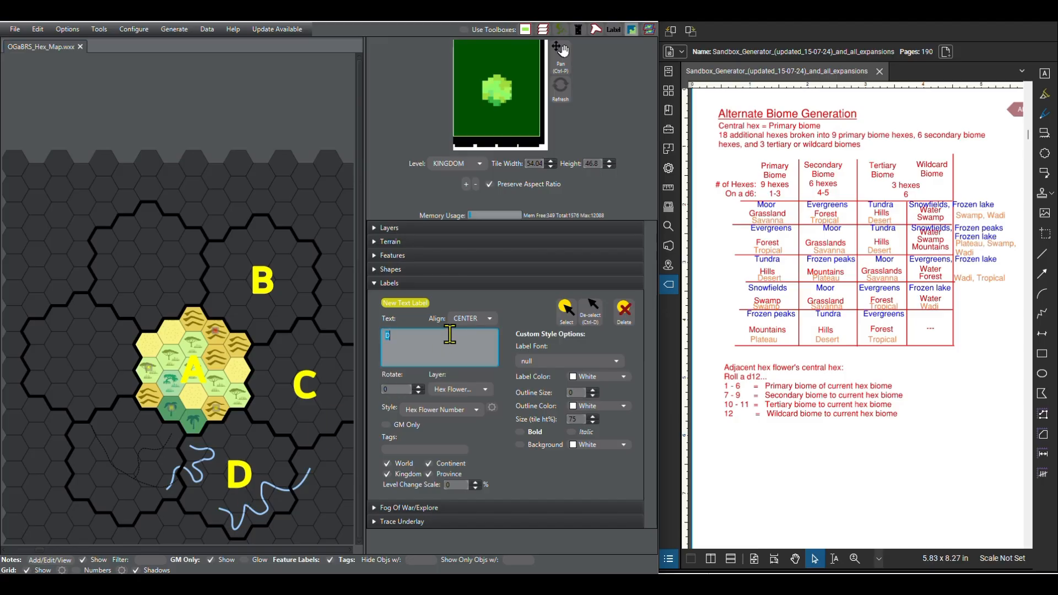
Step: Place labels E, F and G on the central hexes of the south-western, western and north-western flowers, and stop placing labels
{"action": "type", "text": "E"}
{"action": "left_click", "coordinate": [124, 475]}
{"action": "type", "text": "F"}
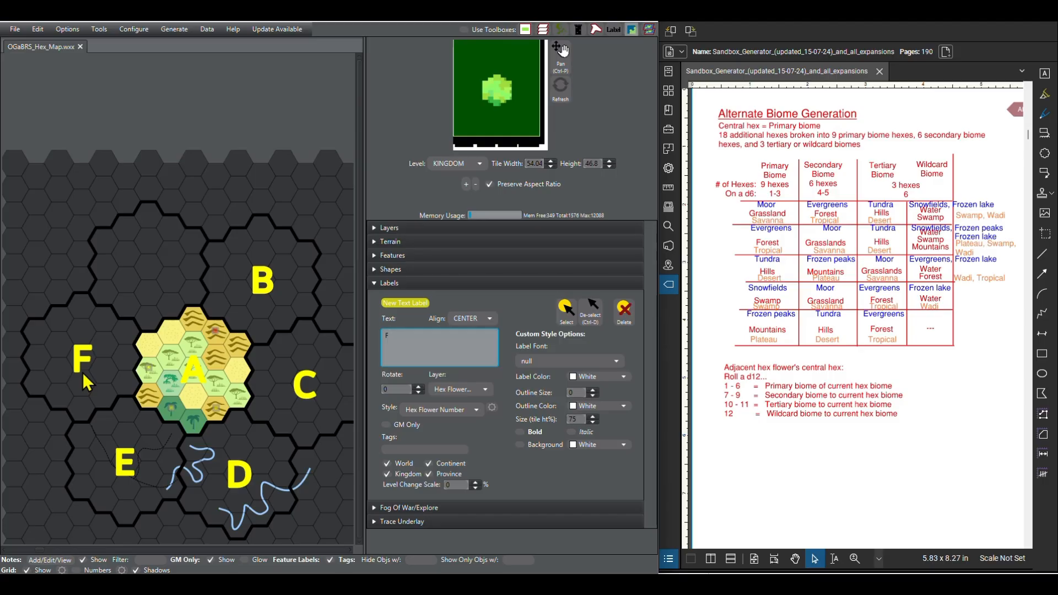
{"action": "left_click", "coordinate": [83, 372]}
{"action": "left_click", "coordinate": [426, 336]}
{"action": "type", "text": "G"}
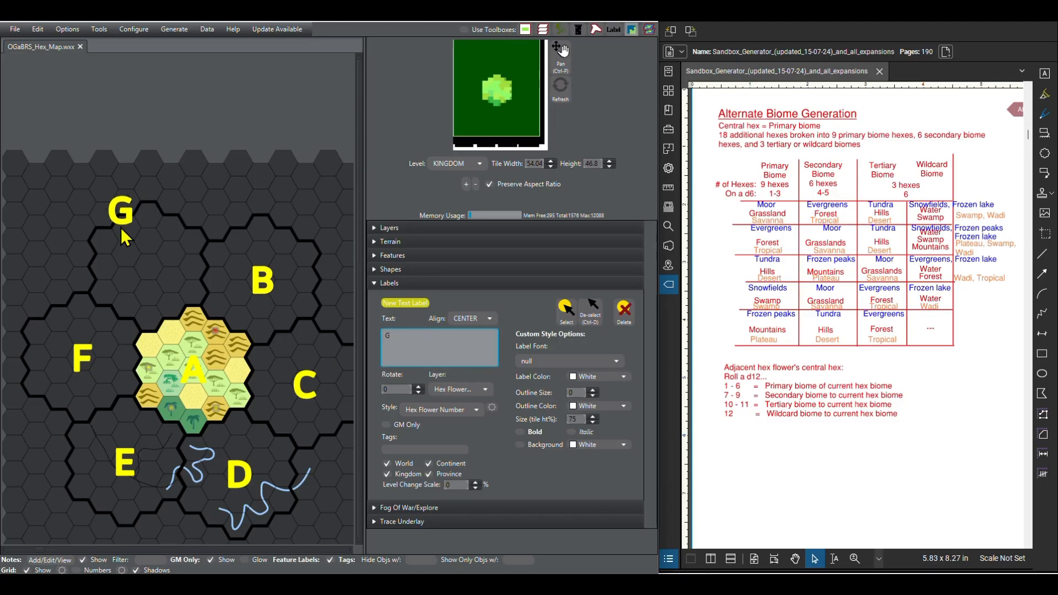
{"action": "left_click", "coordinate": [148, 280]}
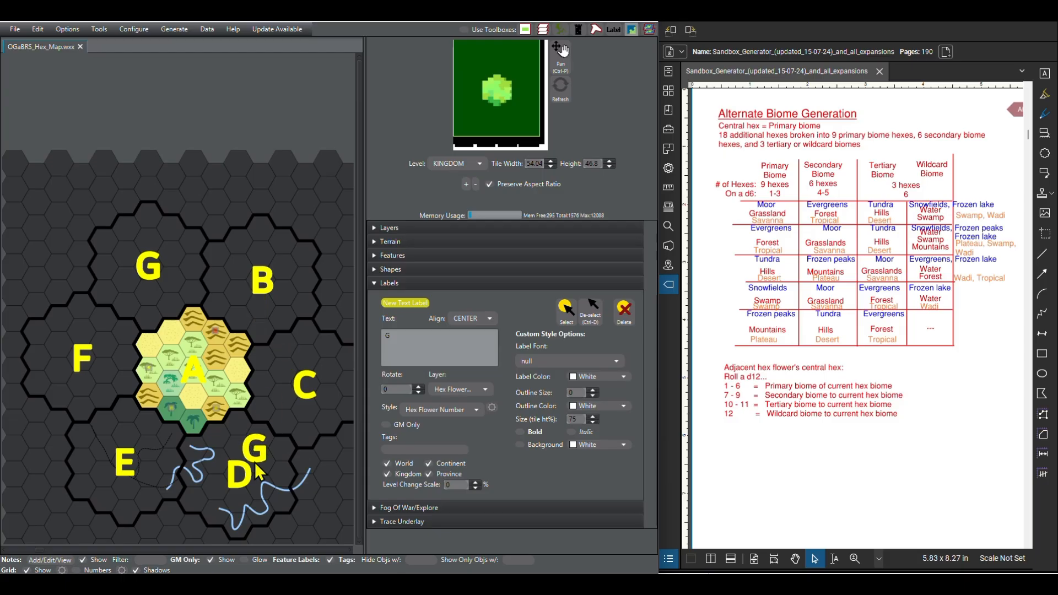
{"action": "left_click", "coordinate": [583, 311]}
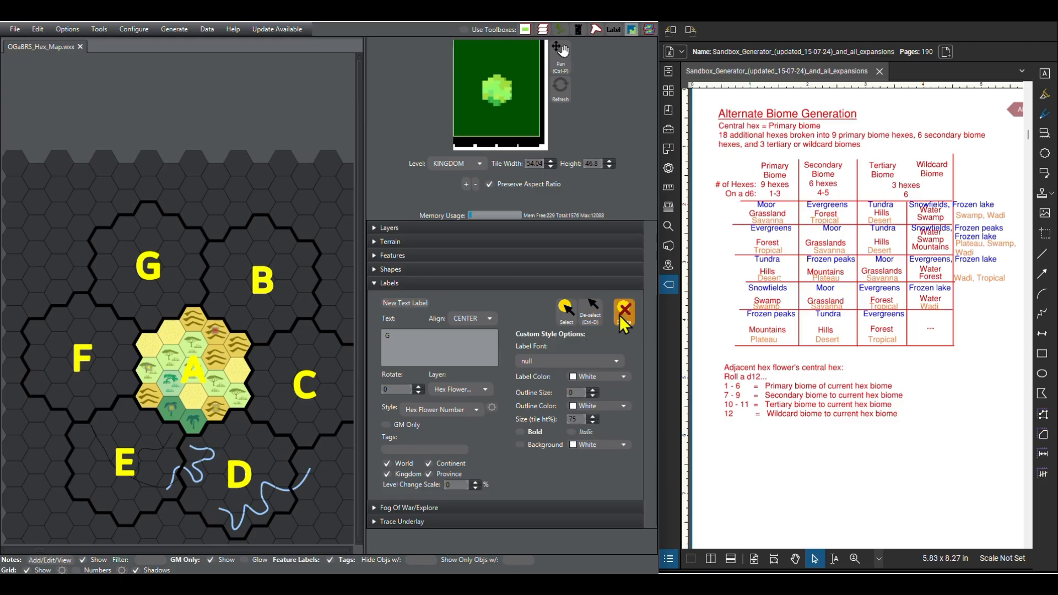
Step: Hide the Hex Flower Numbers layer and show the Hex Numbers layer
{"action": "left_click", "coordinate": [378, 283]}
{"action": "left_click", "coordinate": [381, 228]}
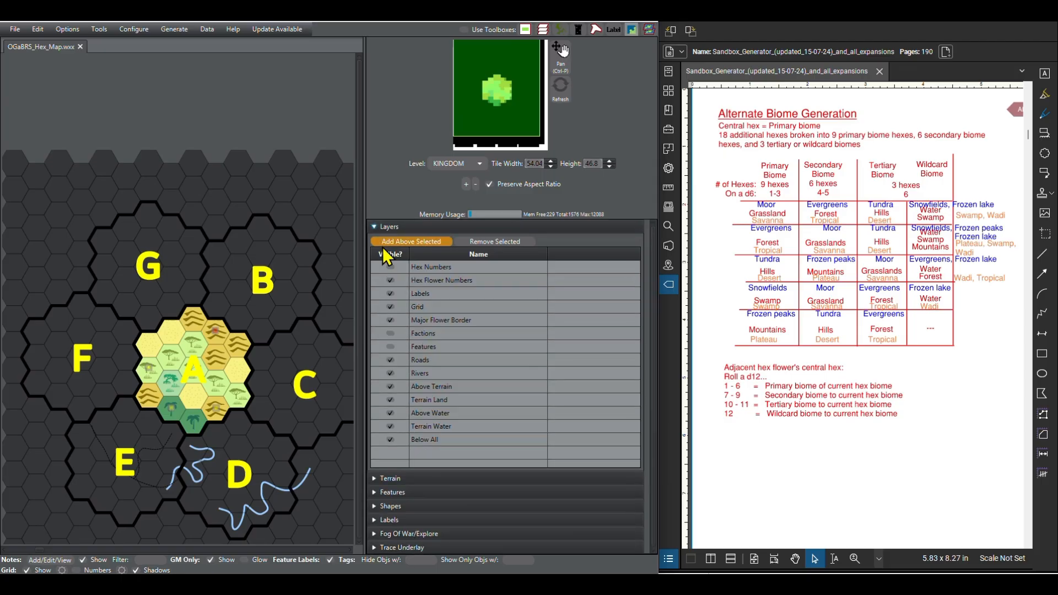
{"action": "left_click", "coordinate": [390, 279]}
{"action": "left_click", "coordinate": [390, 280]}
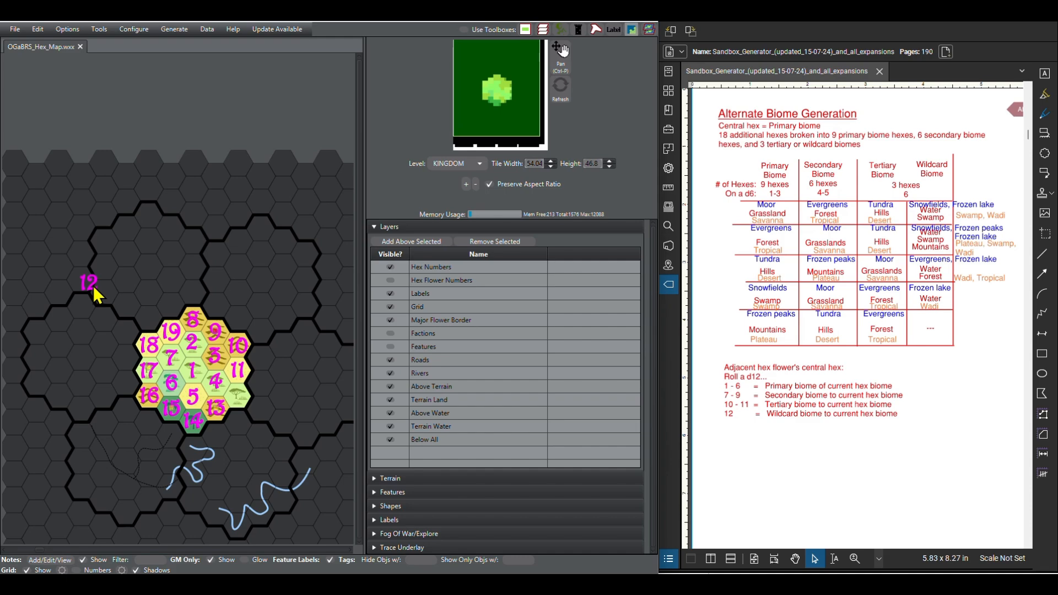
Step: Move the stray 12 label onto the unnumbered hex at flower A's south-eastern edge
{"action": "left_click", "coordinate": [378, 230]}
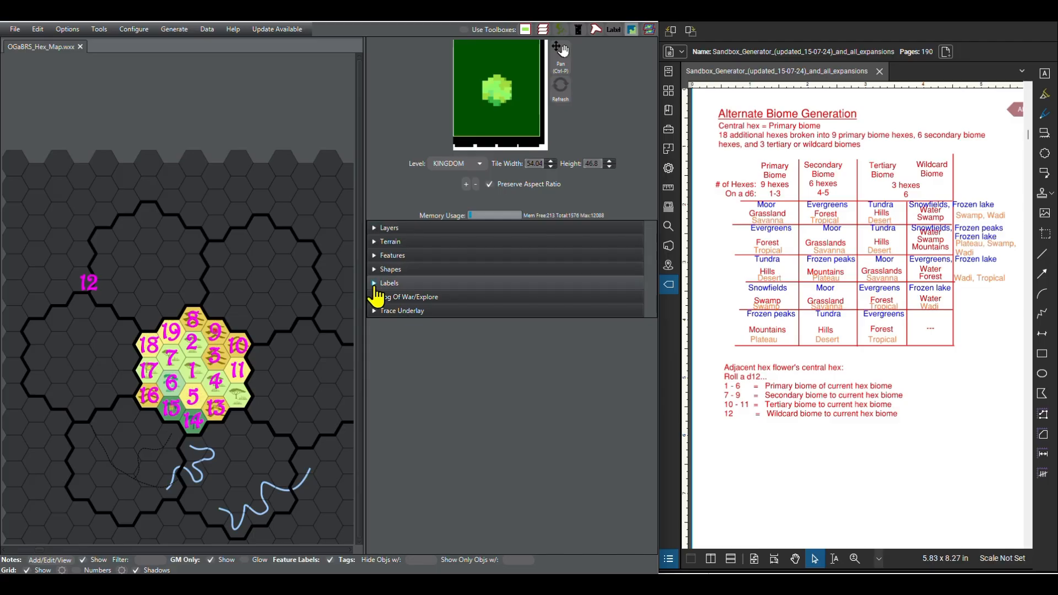
{"action": "left_click", "coordinate": [376, 288]}
{"action": "left_click", "coordinate": [567, 312]}
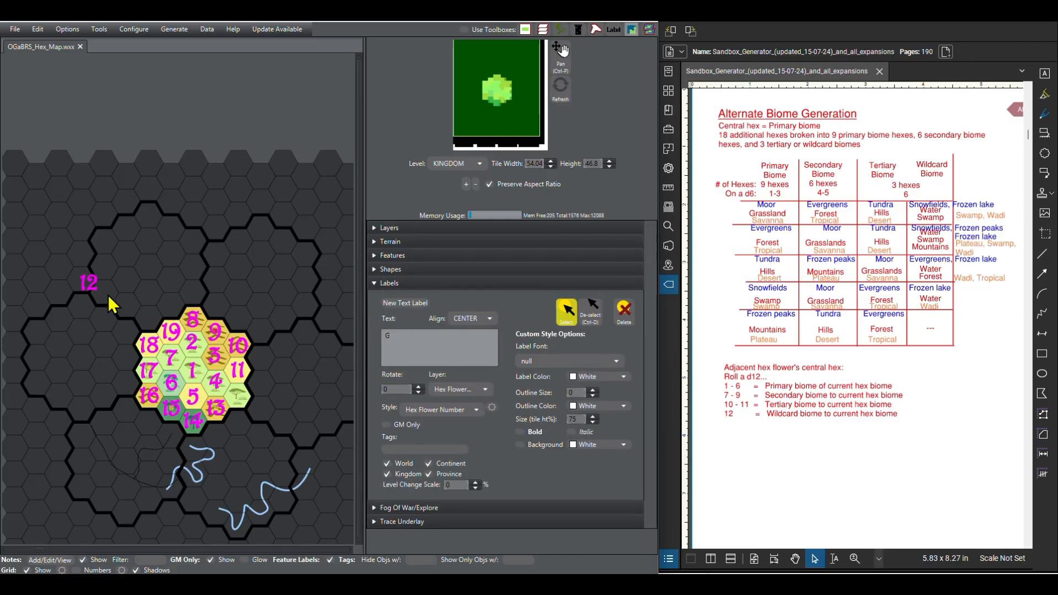
{"action": "left_click", "coordinate": [93, 284]}
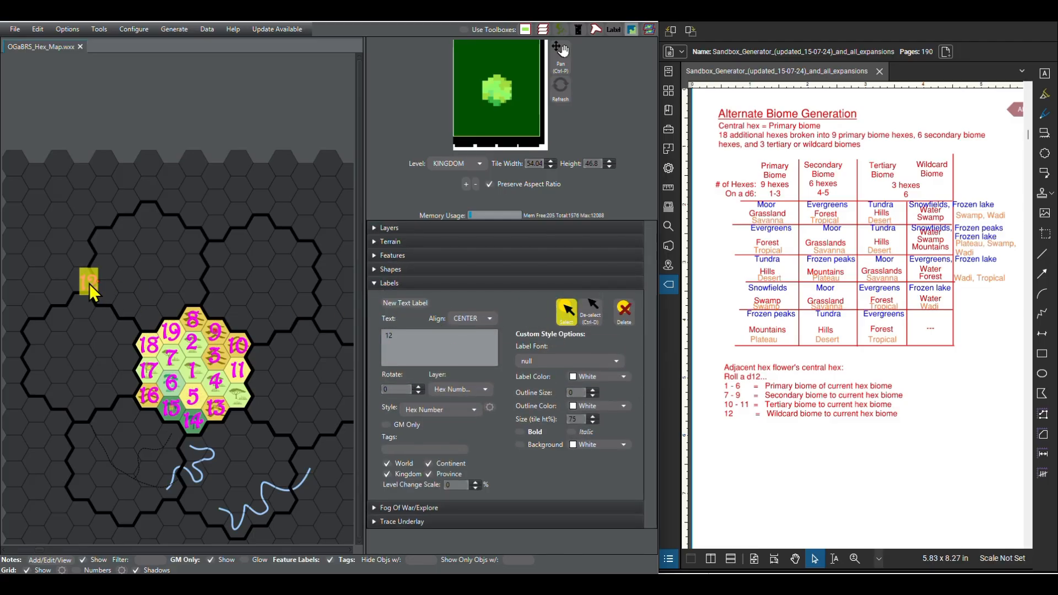
{"action": "left_click_drag", "start_coordinate": [90, 284], "coordinate": [259, 388]}
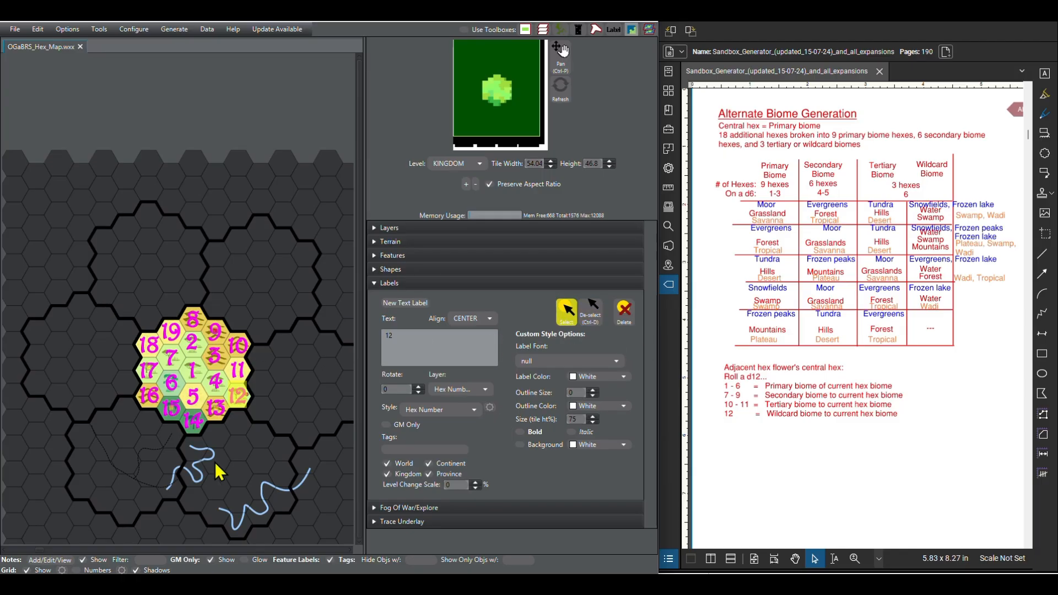
Step: Place copies of the 12 label on the matching hexes of the eastern, south-eastern and south-western flowers
{"action": "scroll", "coordinate": [159, 433], "scroll_direction": "down", "scroll_amount": 1}
{"action": "scroll", "coordinate": [88, 366], "scroll_direction": "down", "scroll_amount": 1}
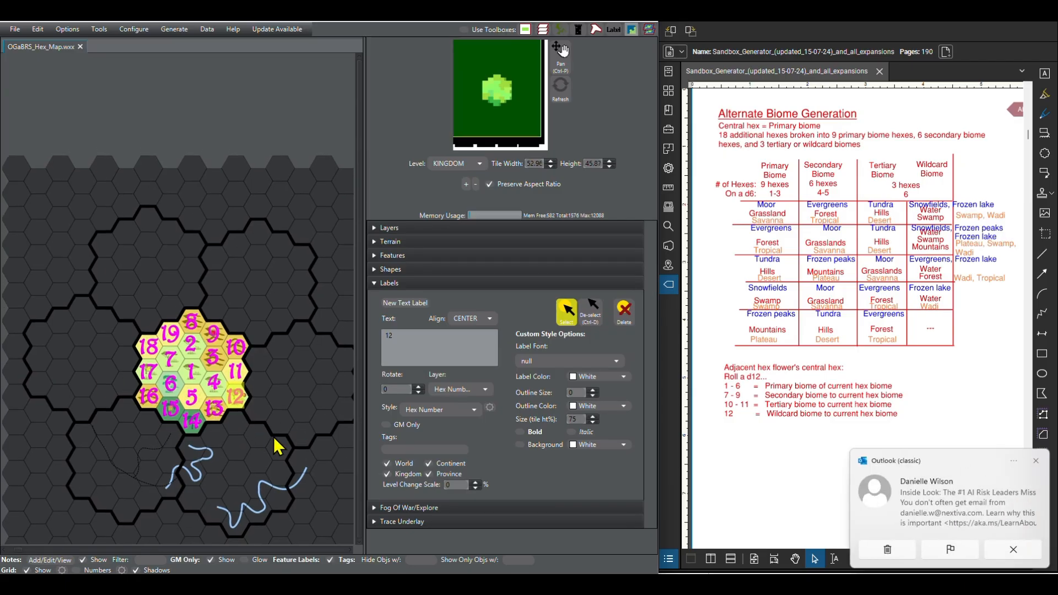
{"action": "scroll", "coordinate": [283, 454], "scroll_direction": "up", "scroll_amount": 1}
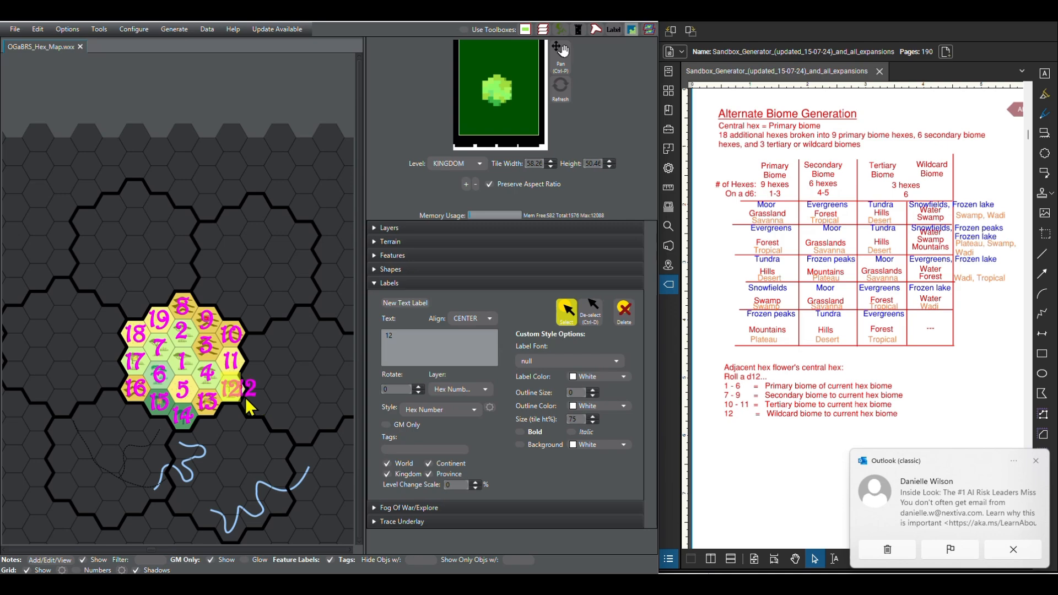
{"action": "left_click", "coordinate": [588, 318]}
{"action": "left_click_drag", "start_coordinate": [248, 388], "coordinate": [262, 379]}
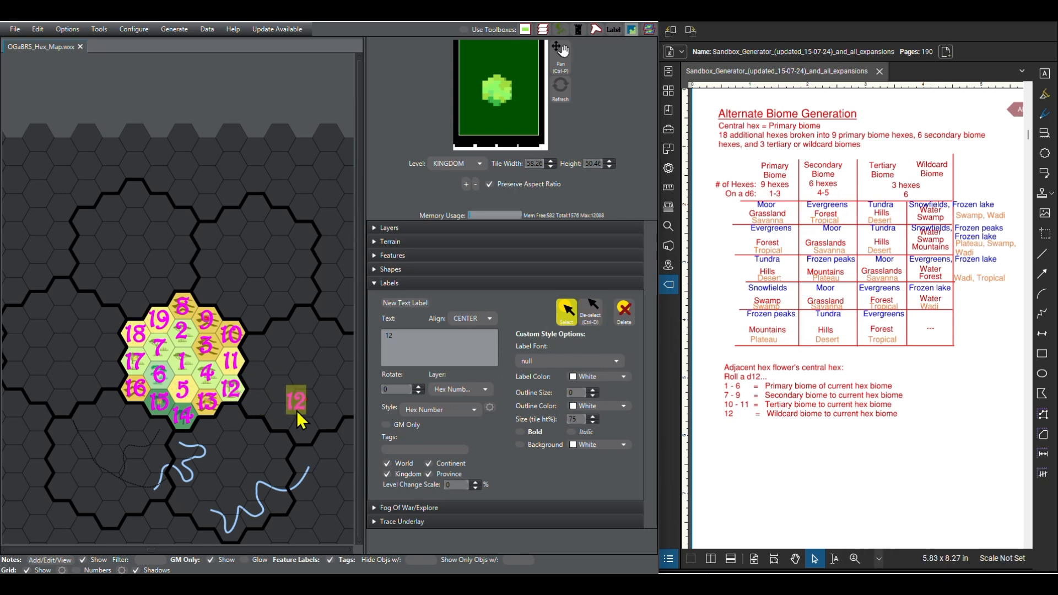
{"action": "left_click_drag", "start_coordinate": [317, 404], "coordinate": [309, 407]}
{"action": "left_click_drag", "start_coordinate": [175, 400], "coordinate": [106, 376]}
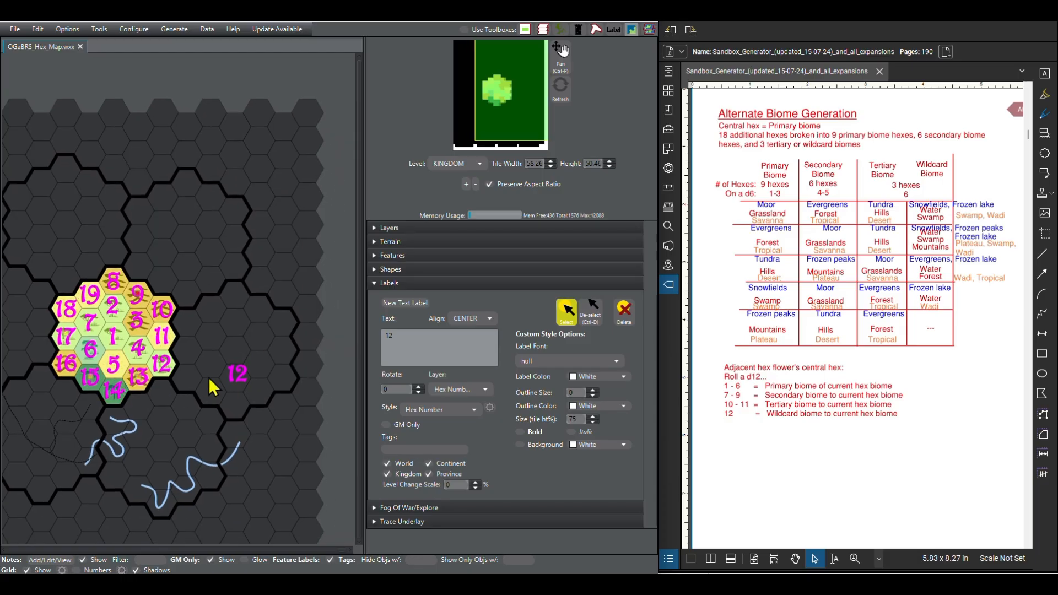
{"action": "left_click", "coordinate": [261, 370]}
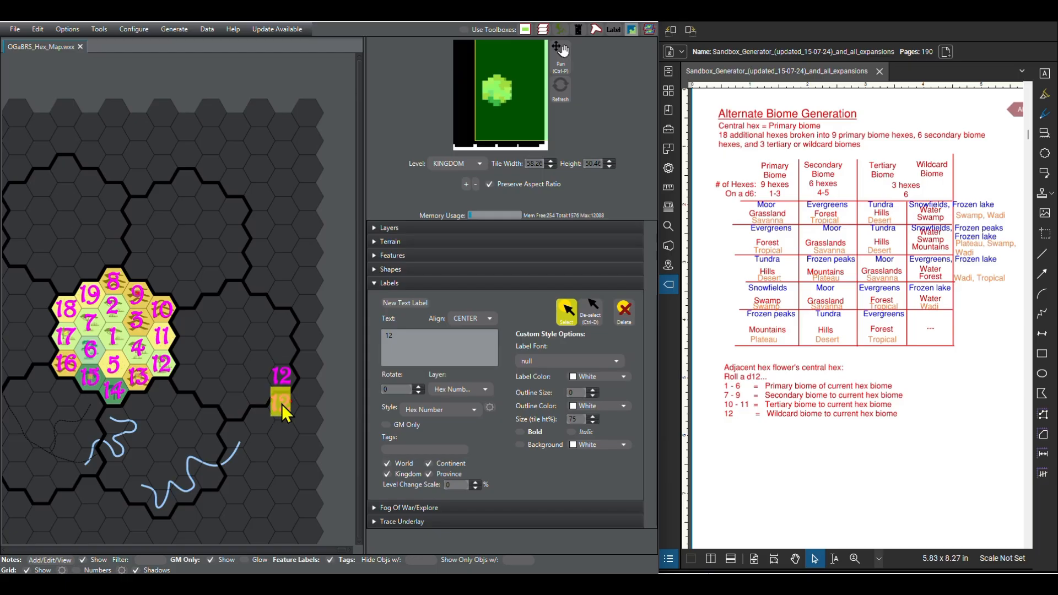
{"action": "left_click_drag", "start_coordinate": [282, 398], "coordinate": [260, 451]}
{"action": "scroll", "coordinate": [212, 486], "scroll_direction": "down", "scroll_amount": 1}
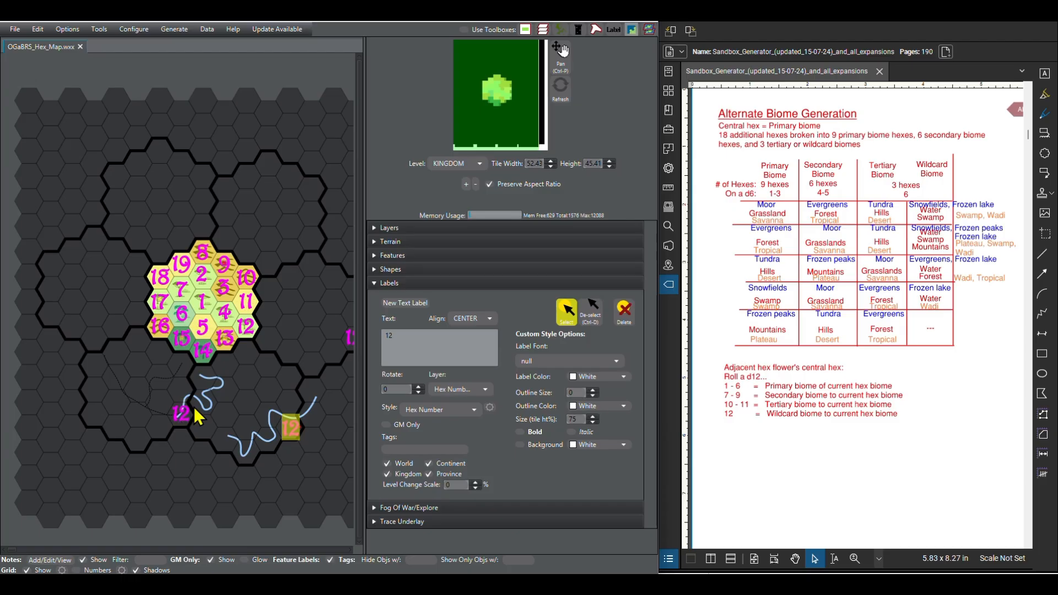
Step: Copy all of flower A's hex number labels except 12 and paste them over the south-western flower
{"action": "left_click", "coordinate": [206, 256]}
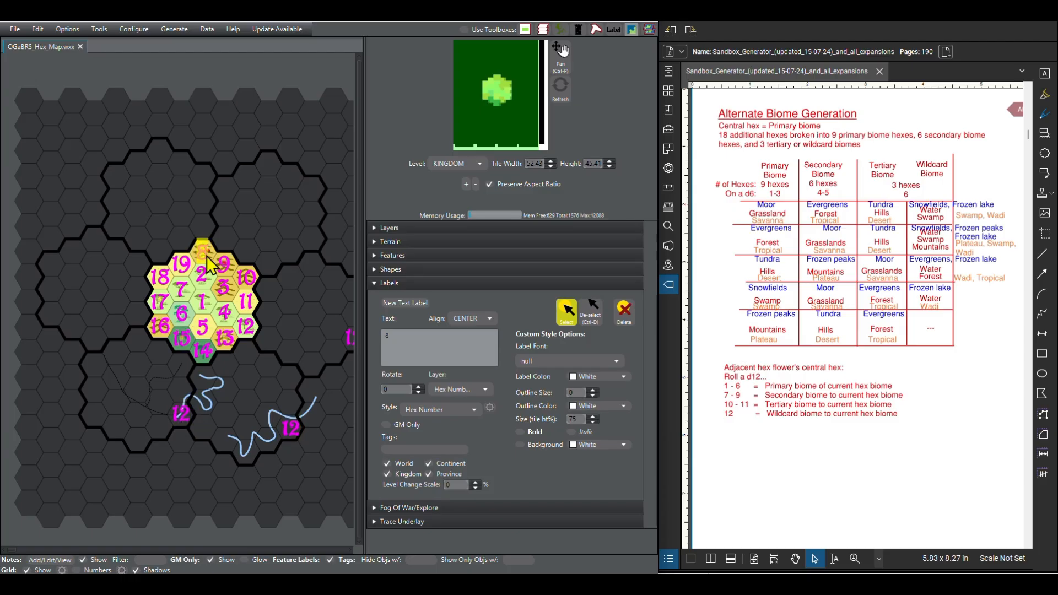
{"action": "left_click", "coordinate": [225, 268], "text": "shift"}
{"action": "left_click", "coordinate": [202, 275], "text": "shift"}
{"action": "left_click", "coordinate": [221, 292], "text": "shift"}
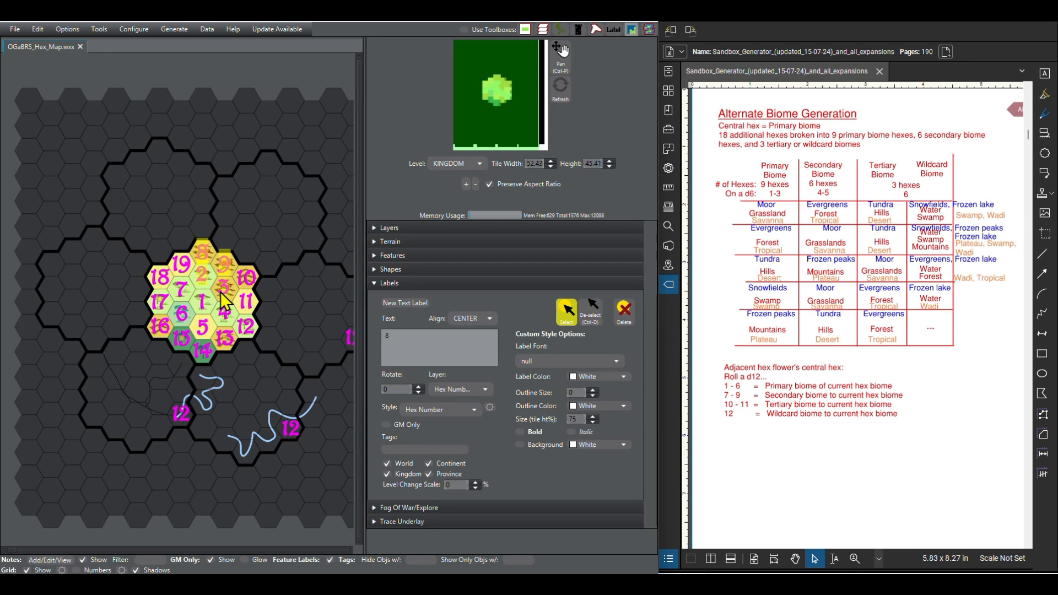
{"action": "left_click", "coordinate": [245, 301], "text": "shift"}
{"action": "left_click", "coordinate": [224, 312], "text": "shift"}
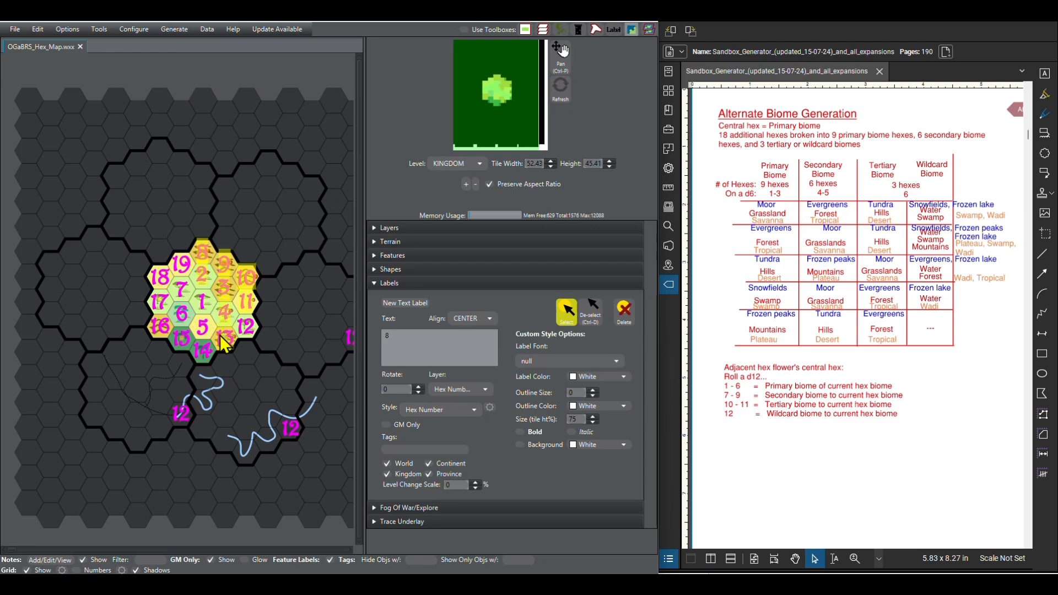
{"action": "left_click", "coordinate": [221, 337], "text": "shift"}
{"action": "left_click", "coordinate": [202, 350], "text": "shift"}
{"action": "left_click", "coordinate": [182, 338], "text": "shift"}
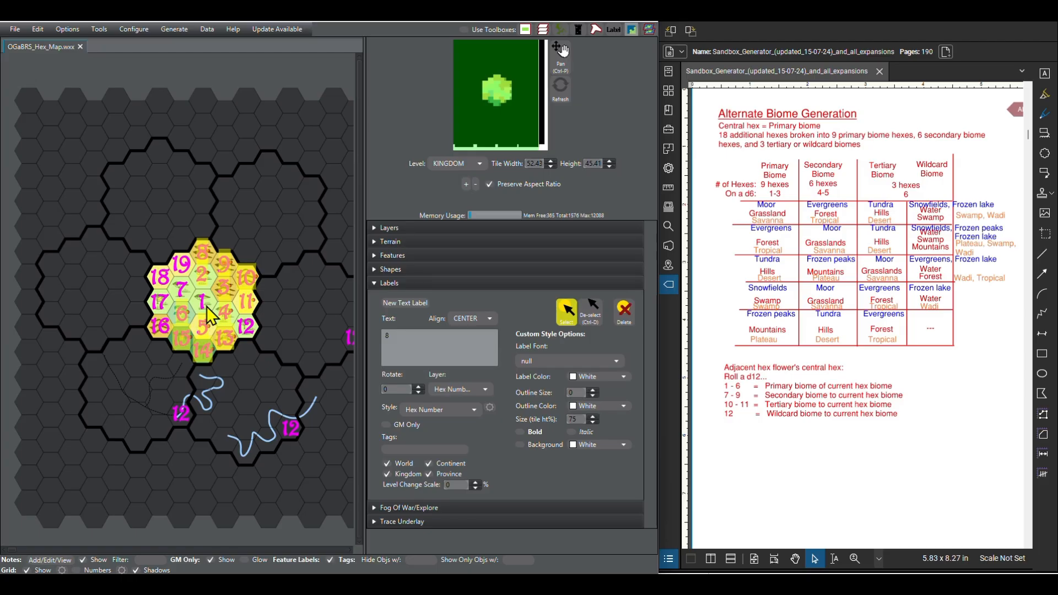
{"action": "left_click", "coordinate": [184, 292], "text": "shift"}
{"action": "left_click", "coordinate": [182, 265], "text": "shift"}
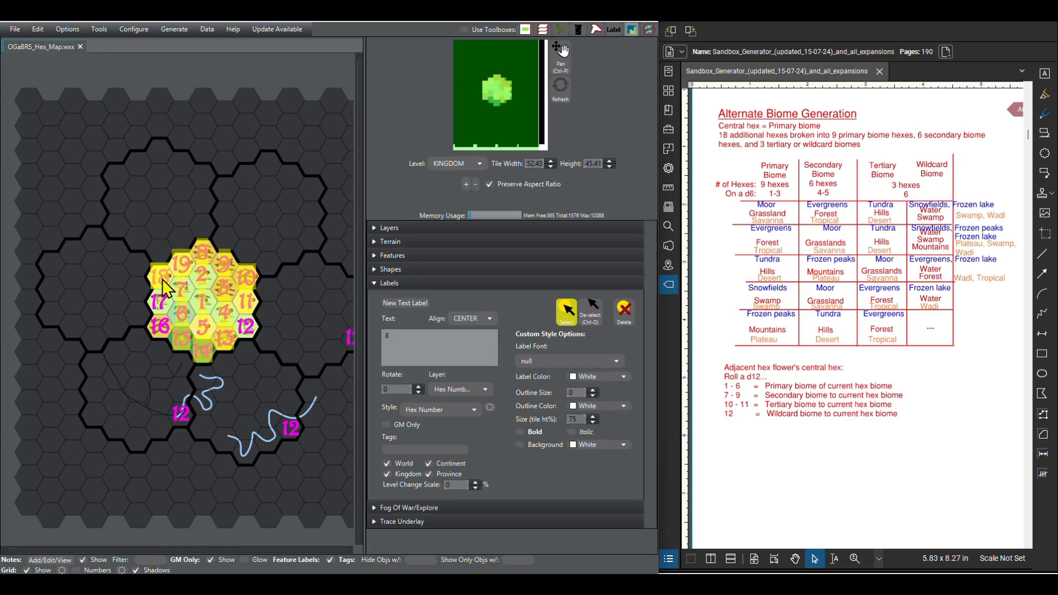
{"action": "left_click", "coordinate": [160, 277], "text": "shift"}
{"action": "left_click", "coordinate": [160, 325], "text": "shift"}
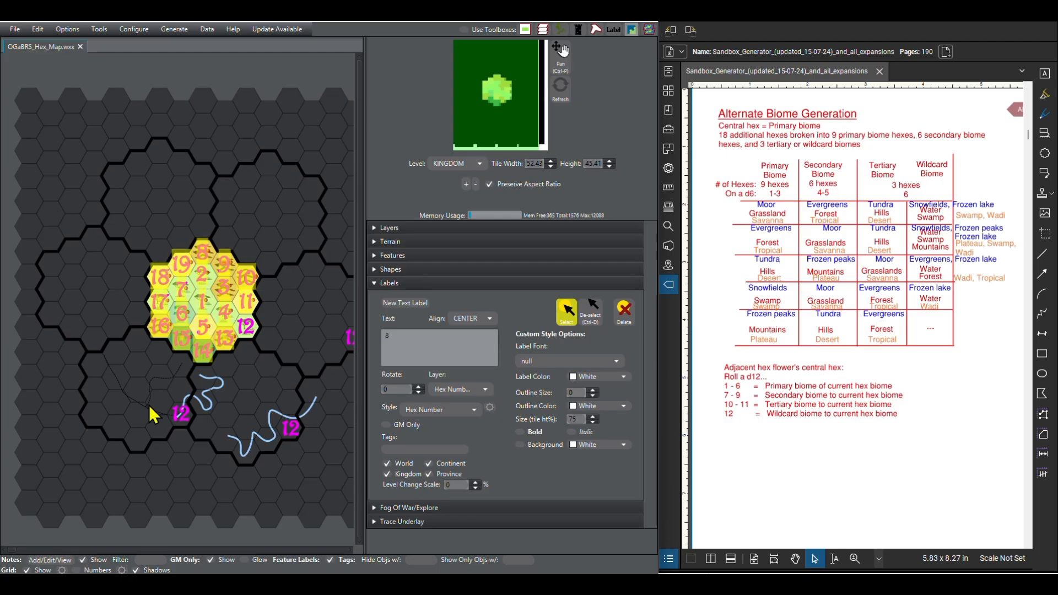
{"action": "key", "text": "ctrl+v"}
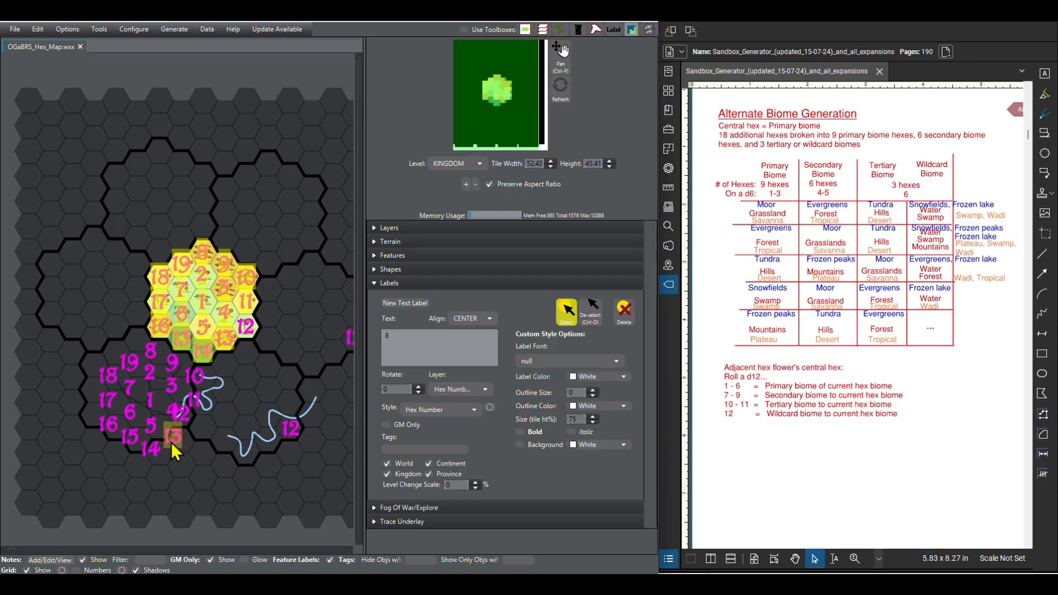
Step: Move the pasted number labels together so they line up with the south-western flower's hexes, and deselect them
{"action": "left_click", "coordinate": [153, 358]}
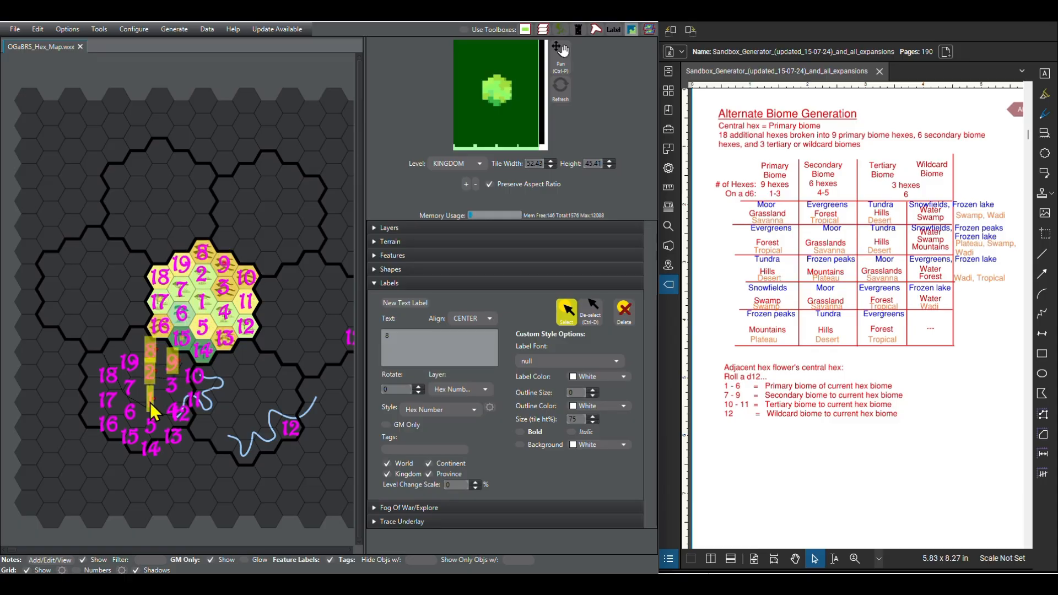
{"action": "left_click", "coordinate": [170, 392], "text": "shift"}
{"action": "left_click", "coordinate": [194, 380], "text": "shift"}
{"action": "left_click", "coordinate": [194, 403], "text": "shift"}
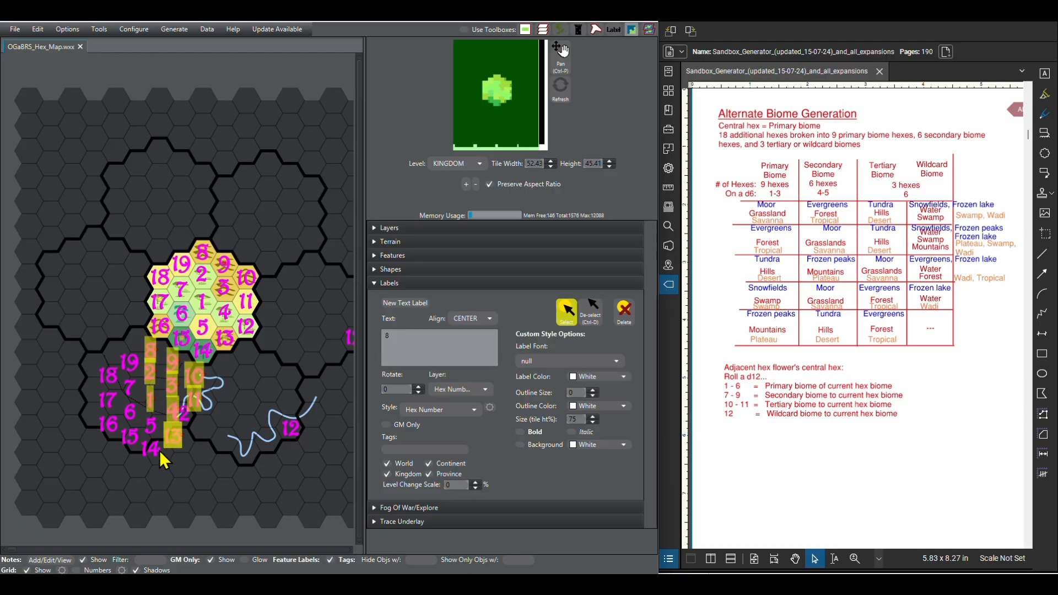
{"action": "left_click", "coordinate": [150, 430], "text": "shift"}
{"action": "left_click", "coordinate": [117, 425], "text": "shift"}
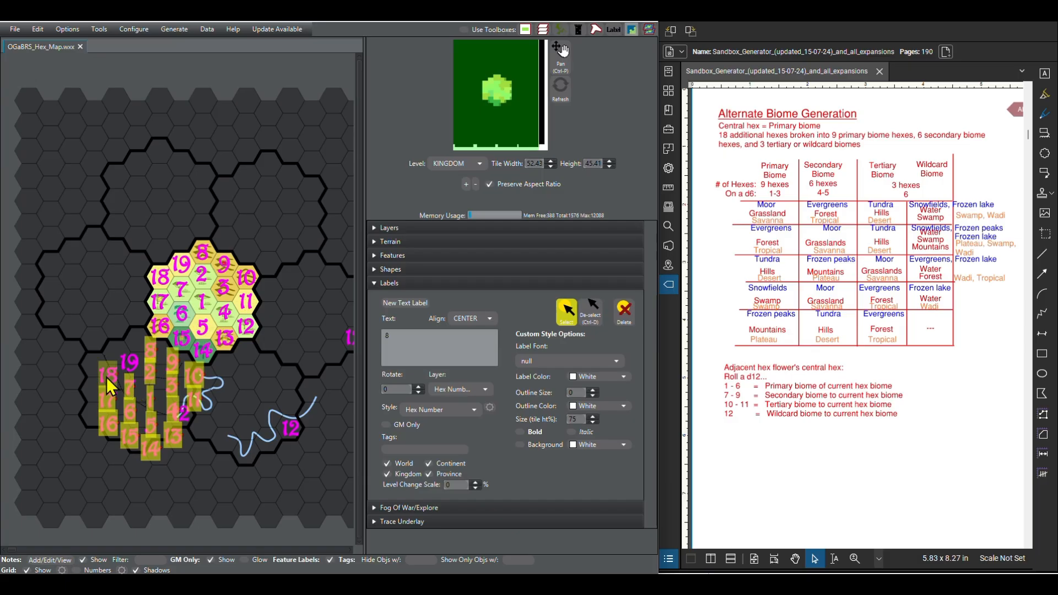
{"action": "left_click", "coordinate": [132, 366], "text": "shift"}
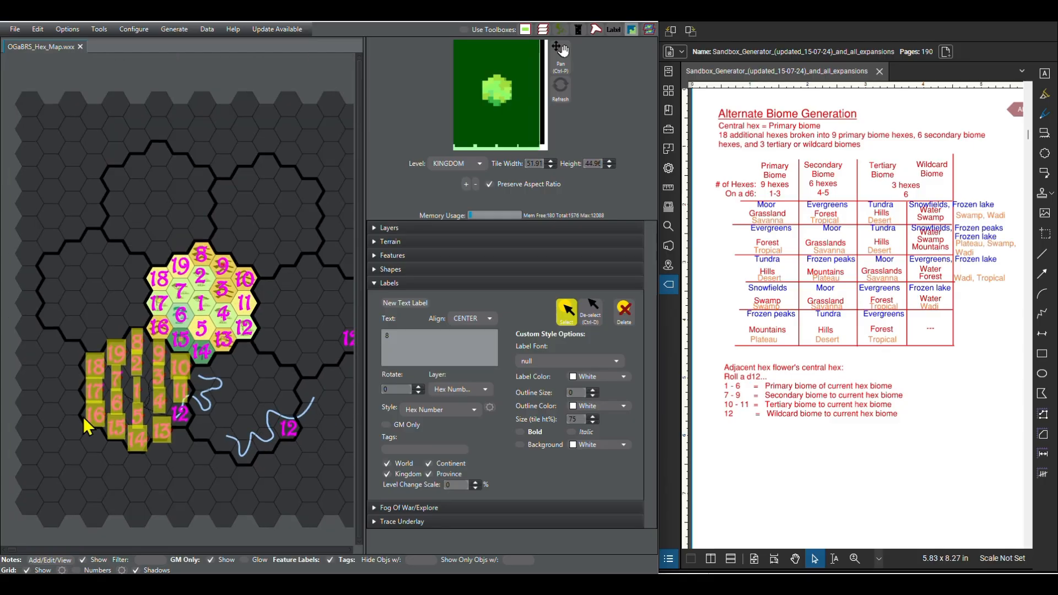
{"action": "scroll", "coordinate": [84, 416], "scroll_direction": "up", "scroll_amount": 5}
{"action": "scroll", "coordinate": [107, 405], "scroll_direction": "up", "scroll_amount": 2}
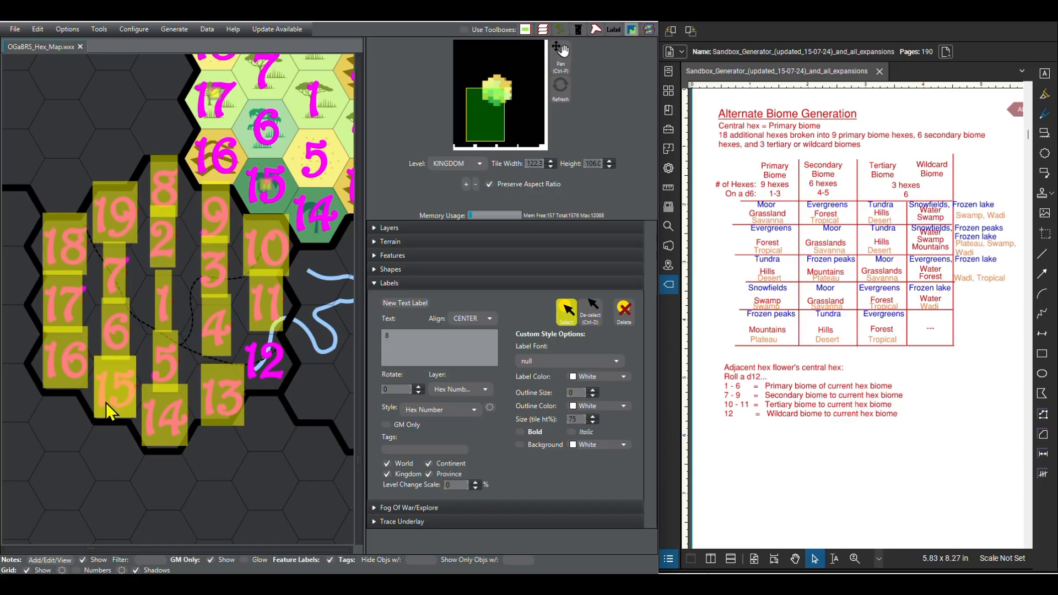
{"action": "scroll", "coordinate": [106, 402], "scroll_direction": "up", "scroll_amount": 1}
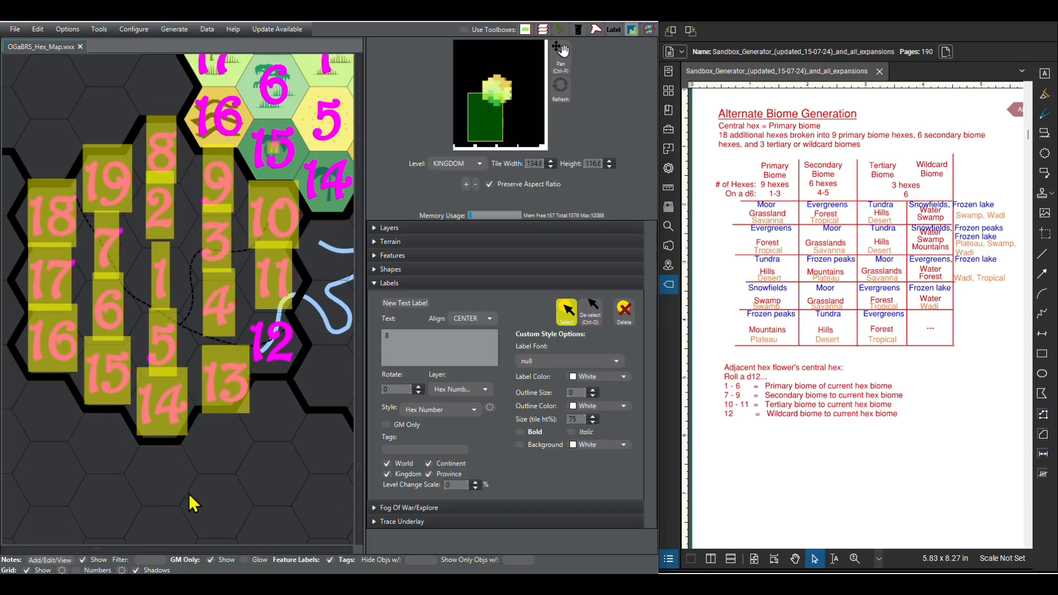
{"action": "left_click", "coordinate": [568, 311]}
Step: Shift the 13 label onto the centre of its hex in the south-western flower
{"action": "scroll", "coordinate": [220, 454], "scroll_direction": "down", "scroll_amount": 8}
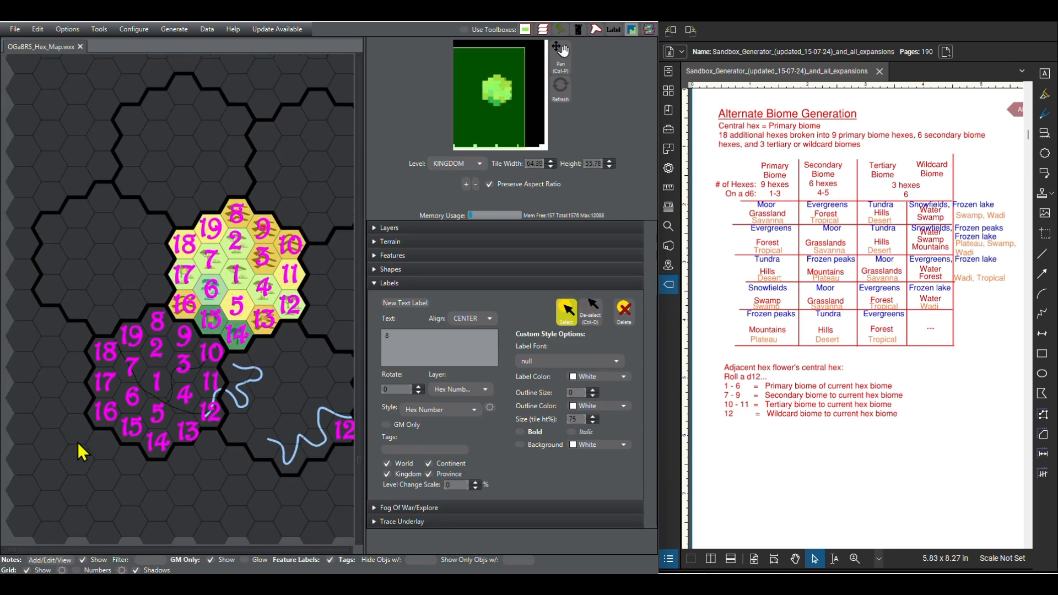
{"action": "scroll", "coordinate": [78, 441], "scroll_direction": "down", "scroll_amount": 1}
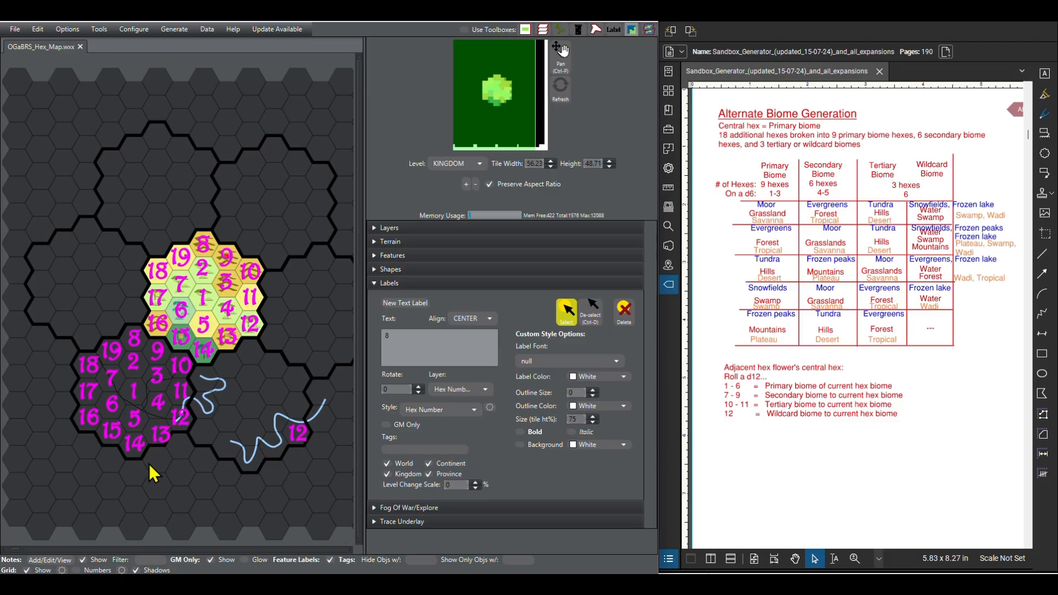
{"action": "scroll", "coordinate": [154, 442], "scroll_direction": "up", "scroll_amount": 5}
{"action": "mouse_move", "coordinate": [168, 405]}
{"action": "left_mouse_down"}
{"action": "mouse_move", "coordinate": [160, 402]}
{"action": "mouse_move", "coordinate": [163, 411]}
{"action": "left_mouse_up"}
{"action": "scroll", "coordinate": [163, 411], "scroll_direction": "down", "scroll_amount": 2}
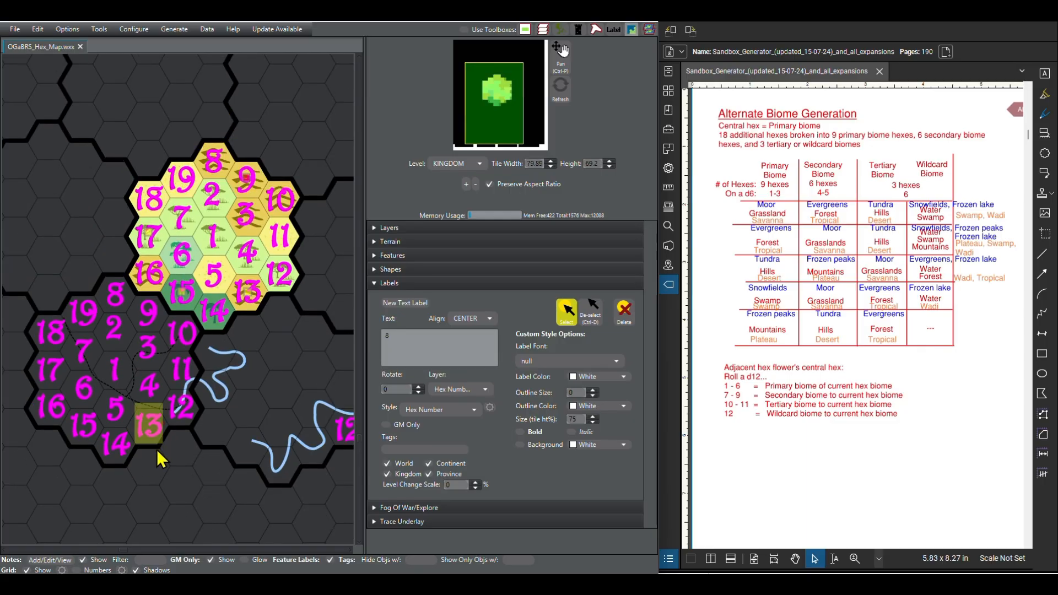
Step: Fine-tune the positions of the 9, 6 and 3 labels so they sit centred in their hexes of the south-western flower
{"action": "left_click_drag", "start_coordinate": [147, 320], "coordinate": [147, 310]}
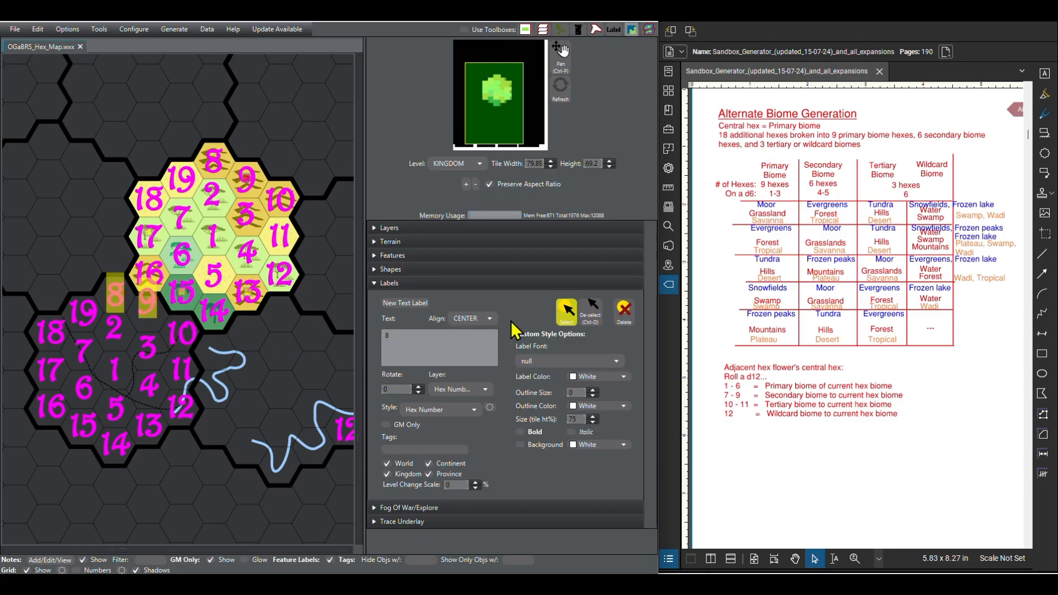
{"action": "left_click", "coordinate": [566, 310]}
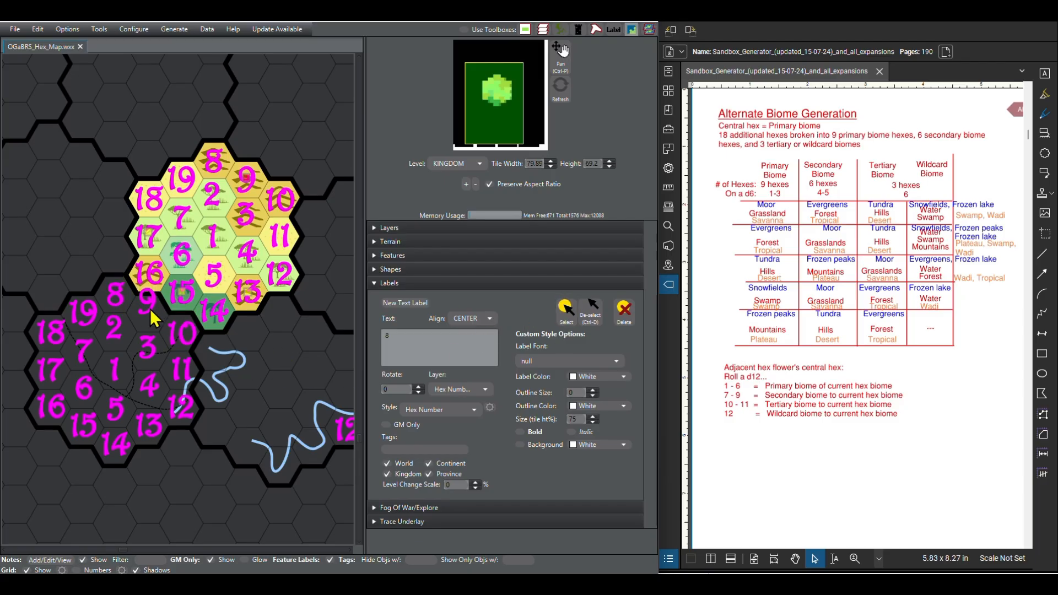
{"action": "left_click", "coordinate": [566, 310]}
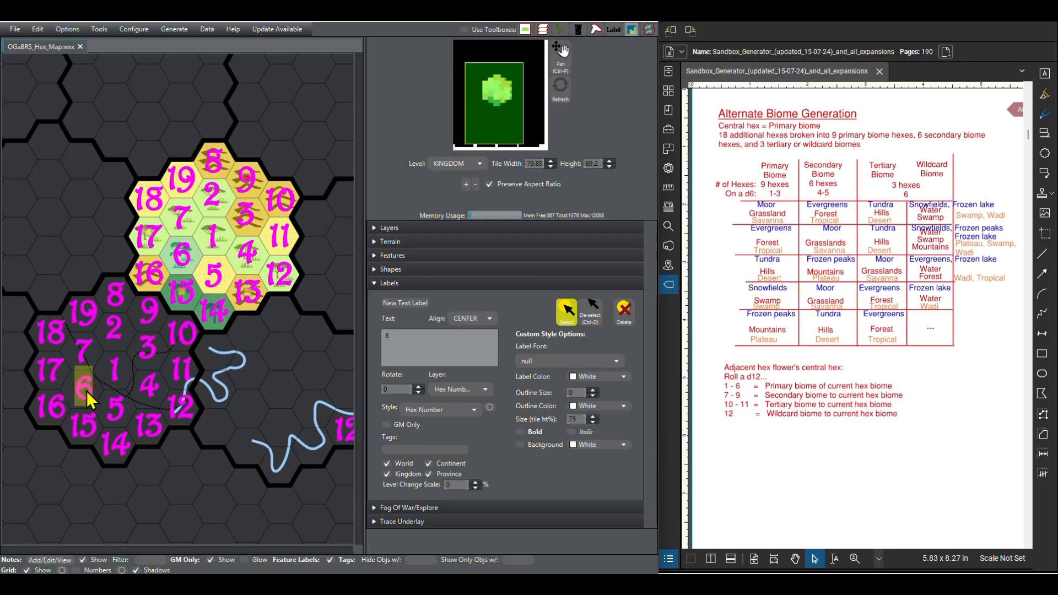
{"action": "left_click_drag", "start_coordinate": [87, 392], "coordinate": [82, 399]}
{"action": "left_click", "coordinate": [113, 332]}
{"action": "left_click", "coordinate": [154, 353]}
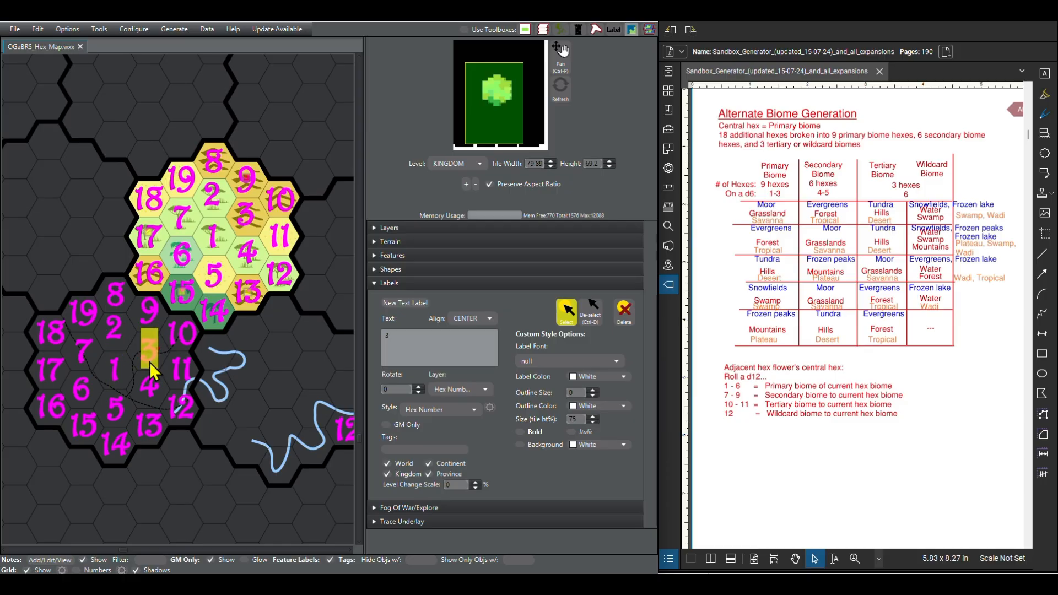
{"action": "left_click", "coordinate": [121, 348]}
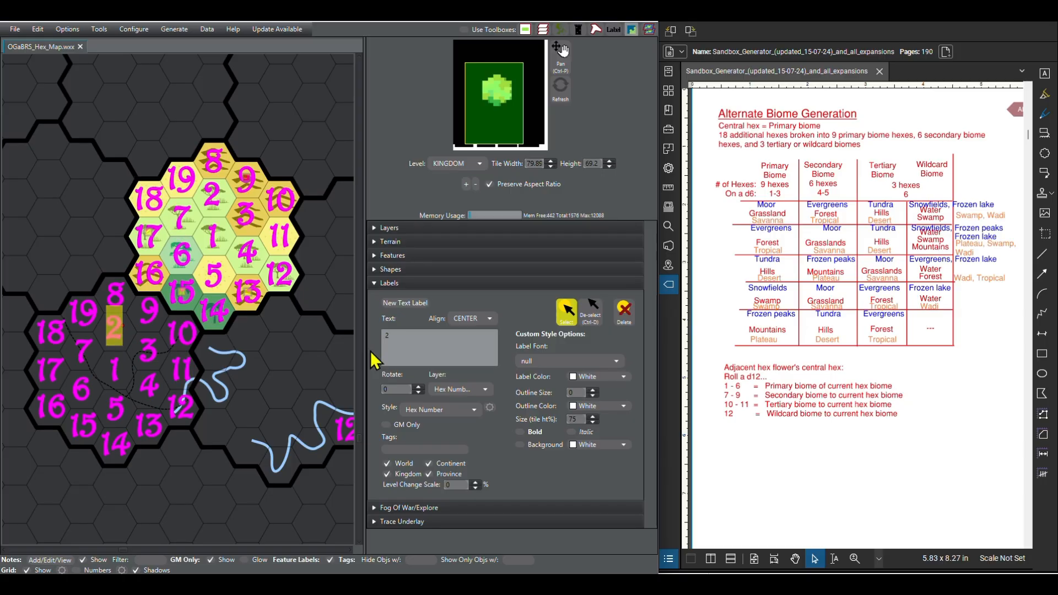
Step: Copy all of flower A's hex number labels except 12 and paste them beside the south-eastern flower, keeping A's 16 label on its hex
{"action": "left_click", "coordinate": [150, 198]}
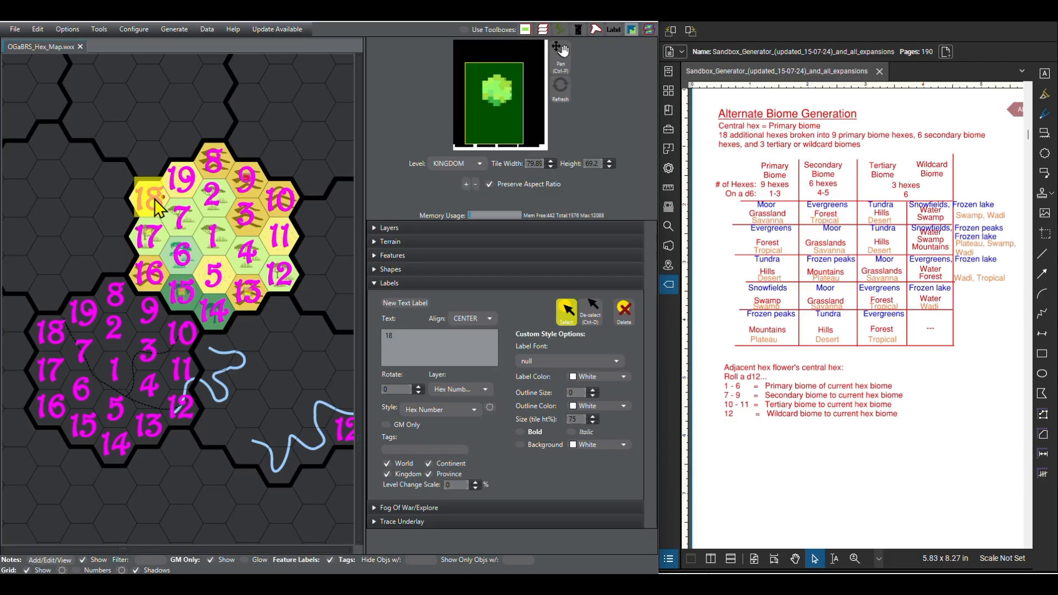
{"action": "left_click", "coordinate": [180, 177], "text": "shift"}
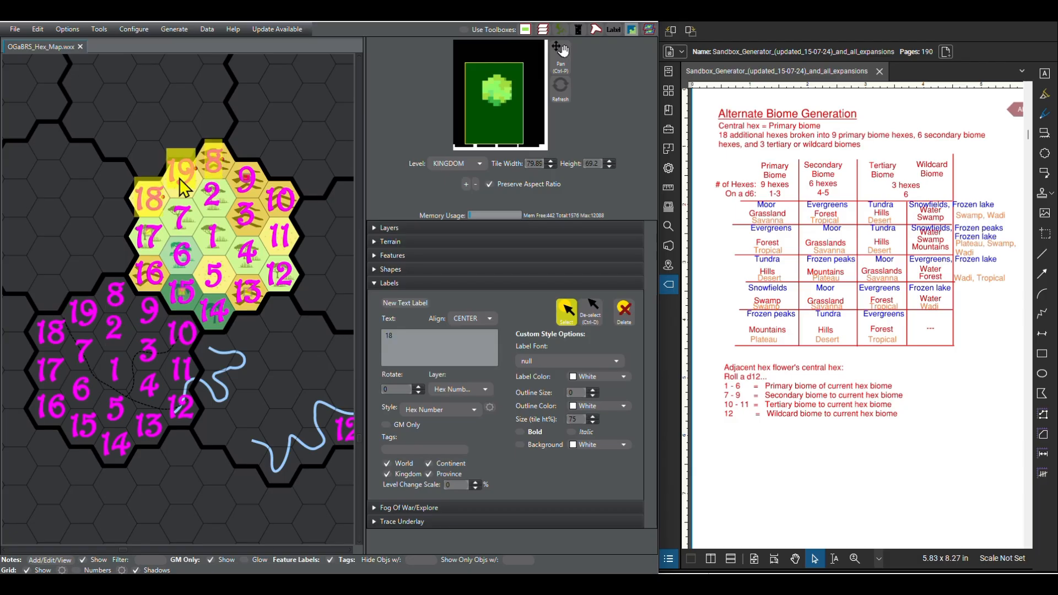
{"action": "left_click", "coordinate": [246, 176], "text": "shift"}
{"action": "left_click", "coordinate": [278, 198], "text": "shift"}
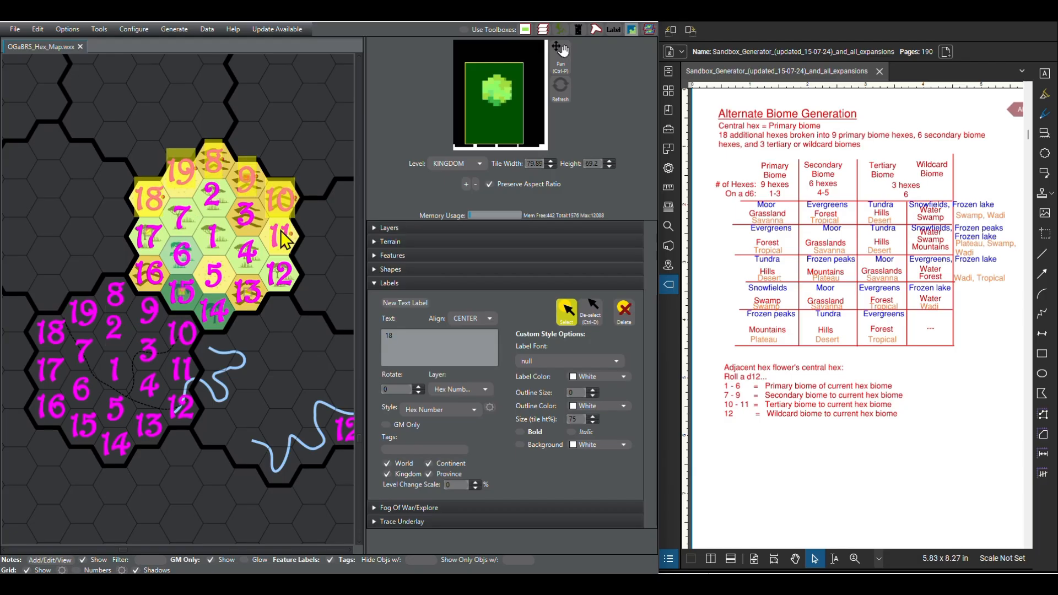
{"action": "left_click", "coordinate": [251, 254], "text": "shift"}
{"action": "left_click", "coordinate": [245, 212], "text": "shift"}
{"action": "left_click", "coordinate": [212, 194], "text": "shift"}
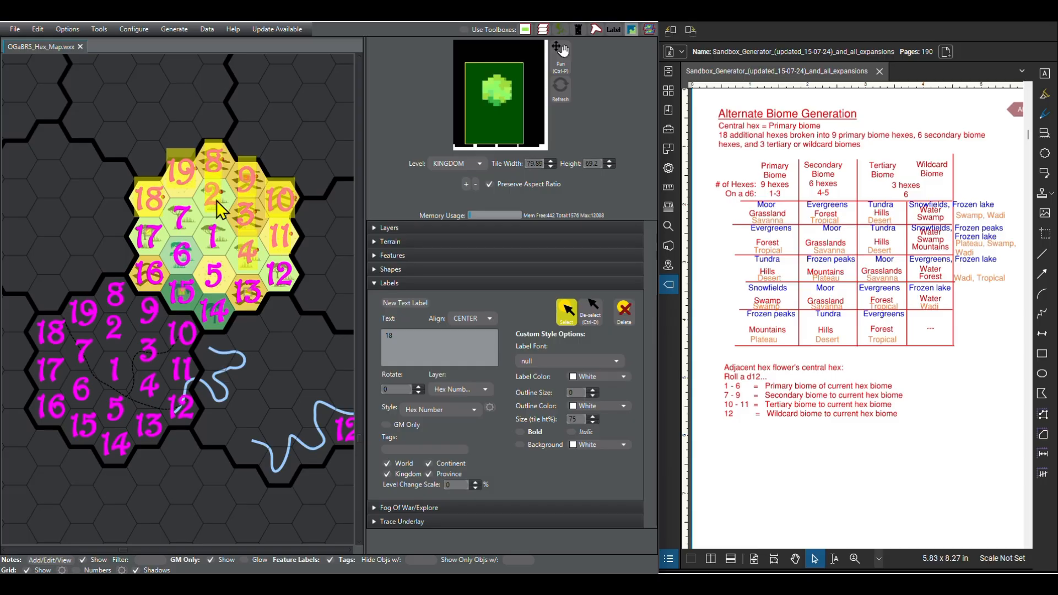
{"action": "left_click", "coordinate": [212, 236], "text": "shift"}
{"action": "left_click", "coordinate": [181, 216], "text": "shift"}
{"action": "left_click", "coordinate": [150, 237], "text": "shift"}
{"action": "left_click_drag", "start_coordinate": [150, 264], "coordinate": [144, 255]}
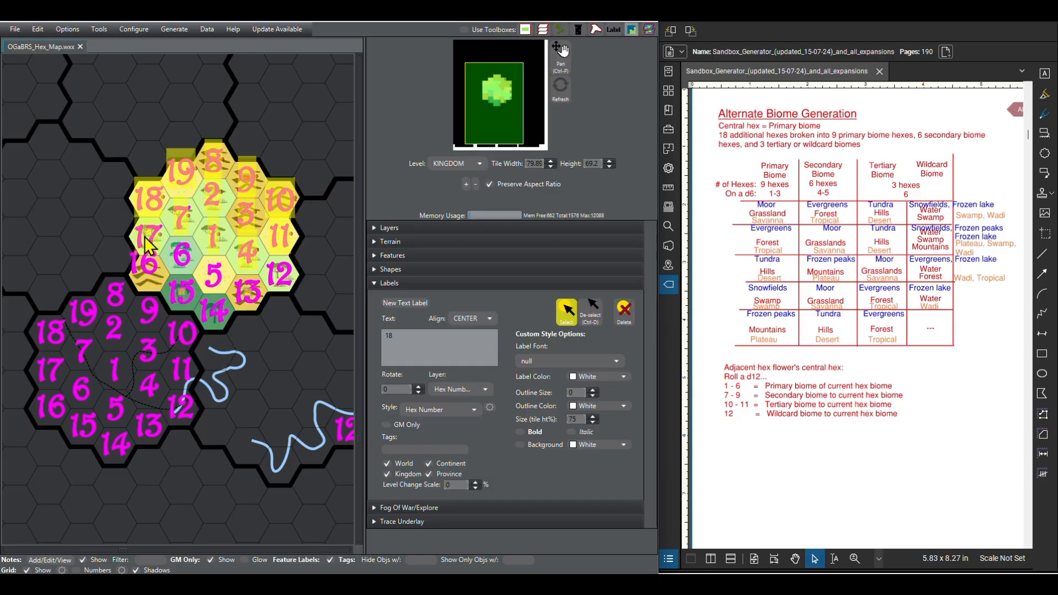
{"action": "left_click", "coordinate": [148, 237], "text": "shift"}
{"action": "left_click", "coordinate": [157, 276], "text": "shift"}
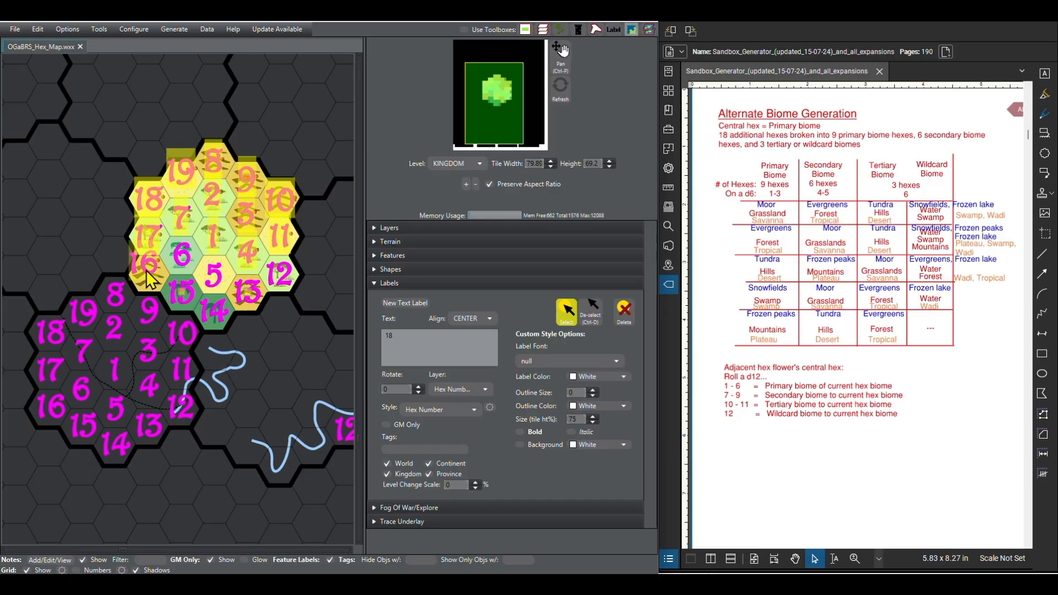
{"action": "left_click", "coordinate": [149, 265], "text": "shift"}
{"action": "left_click", "coordinate": [145, 279], "text": "shift"}
{"action": "left_click_drag", "start_coordinate": [146, 272], "coordinate": [151, 284]}
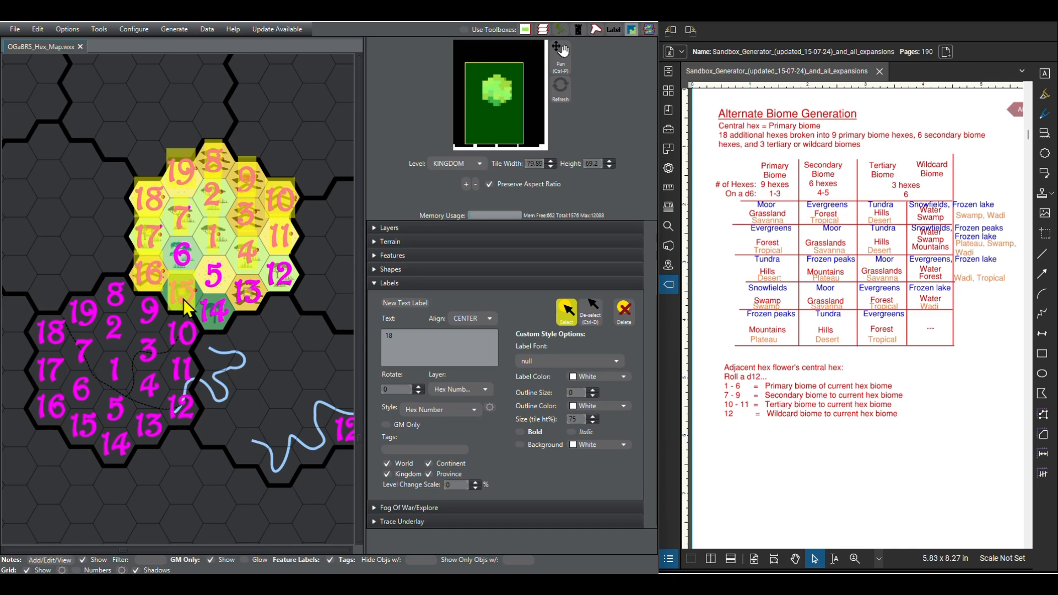
{"action": "left_click", "coordinate": [186, 260]}
{"action": "left_click", "coordinate": [215, 280]}
{"action": "left_click", "coordinate": [214, 312]}
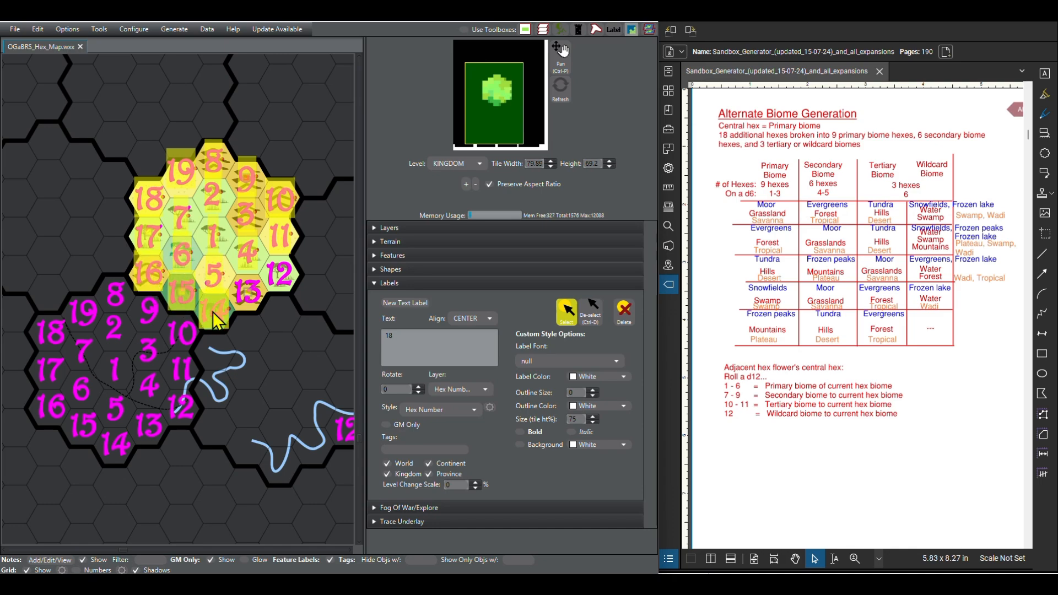
{"action": "left_click", "coordinate": [245, 298]}
{"action": "scroll", "coordinate": [99, 366], "scroll_direction": "down", "scroll_amount": 4}
{"action": "scroll", "coordinate": [269, 365], "scroll_direction": "up", "scroll_amount": 1}
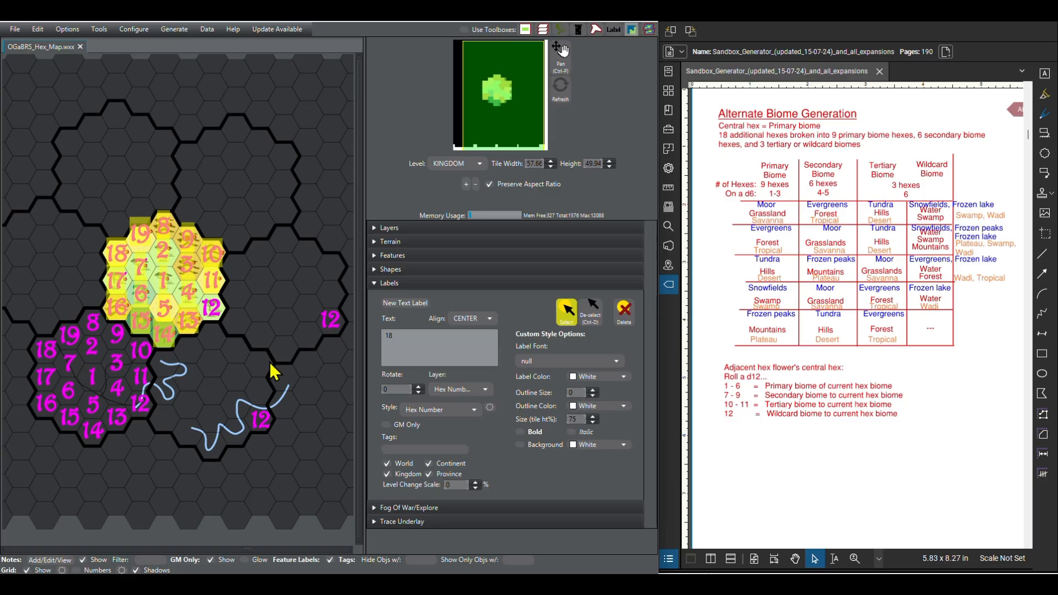
{"action": "key", "text": "ctrl+v"}
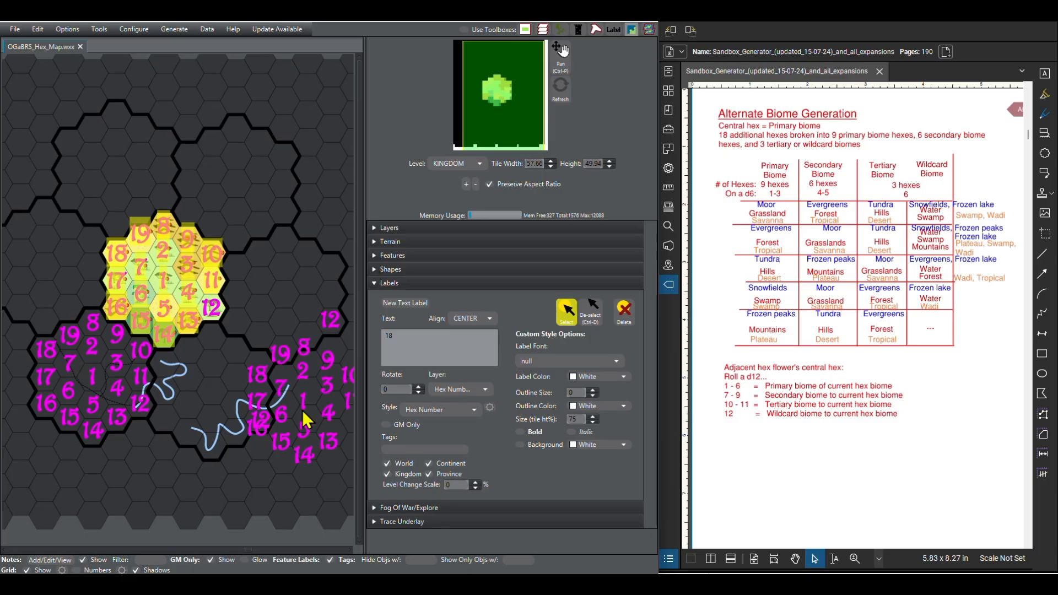
Step: Select the whole pasted set of number labels and shift it west until its columns line up with the south-eastern flower's hexes
{"action": "scroll", "coordinate": [80, 299], "scroll_direction": "down", "scroll_amount": 3}
{"action": "scroll", "coordinate": [265, 401], "scroll_direction": "up", "scroll_amount": 7}
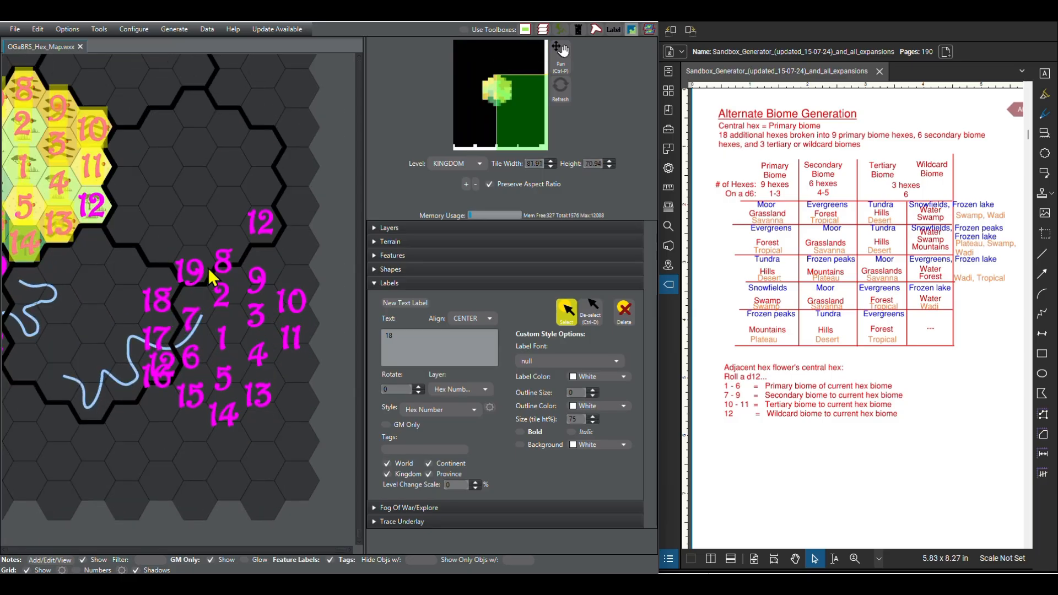
{"action": "left_click", "coordinate": [223, 263]}
{"action": "left_click", "coordinate": [260, 282]}
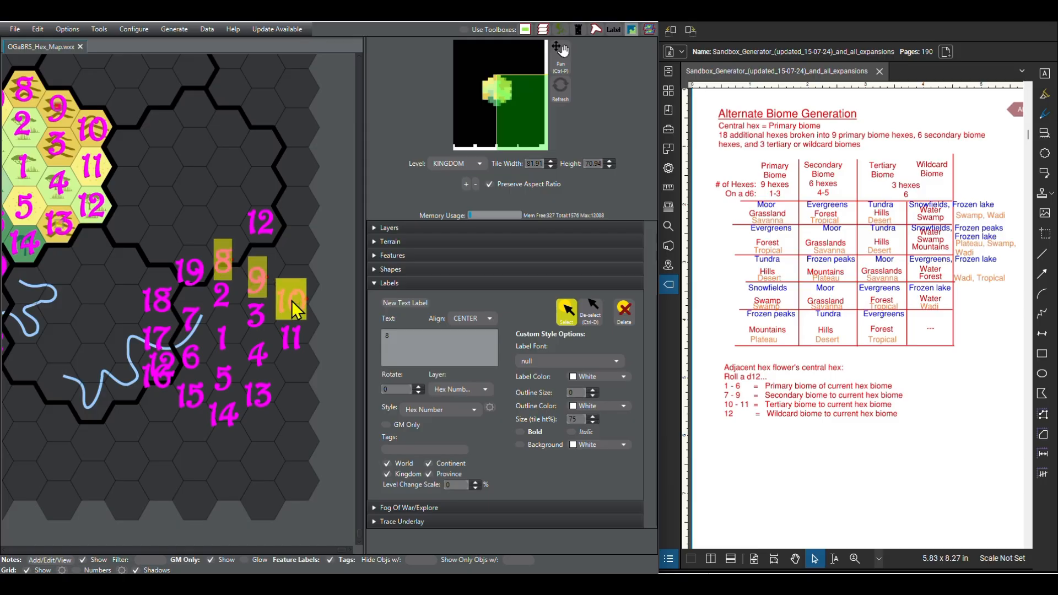
{"action": "left_click", "coordinate": [256, 317]}
{"action": "left_click", "coordinate": [222, 294]}
{"action": "left_click", "coordinate": [189, 270]}
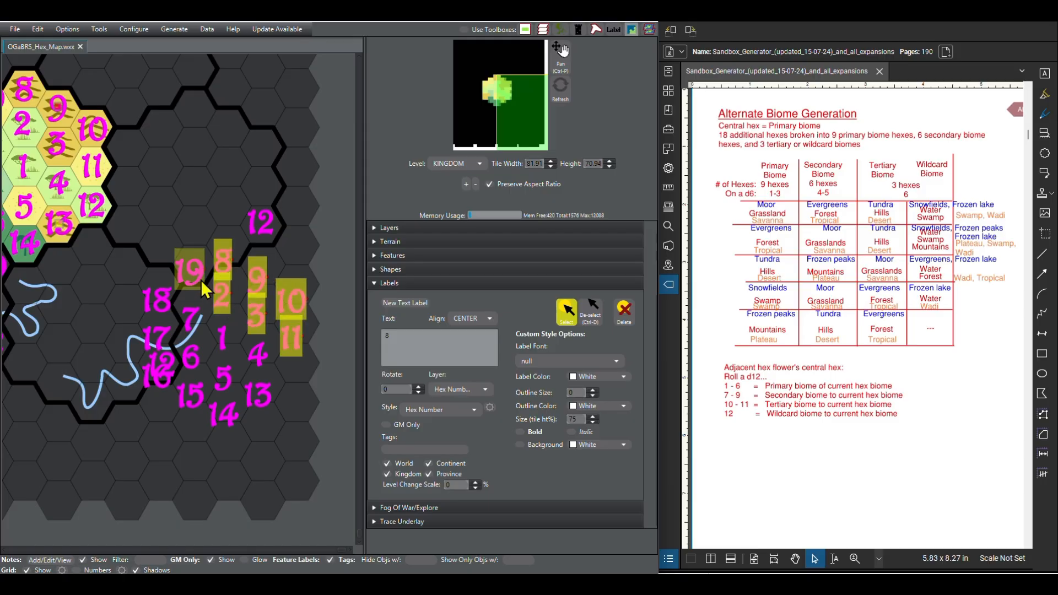
{"action": "left_click", "coordinate": [158, 300]}
{"action": "left_click", "coordinate": [190, 319]}
{"action": "left_click", "coordinate": [159, 337]}
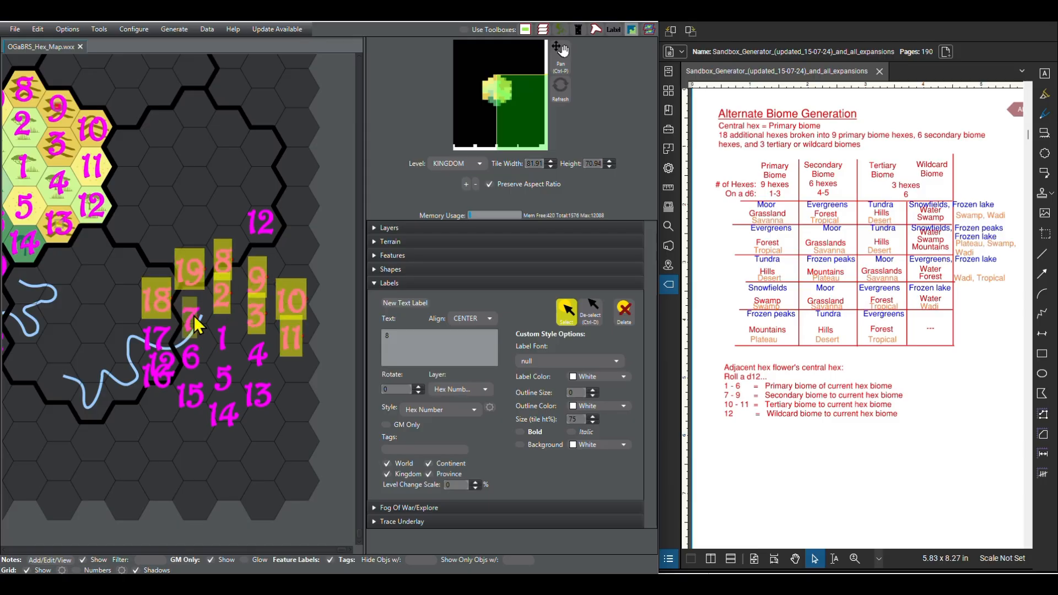
{"action": "left_click", "coordinate": [176, 353]}
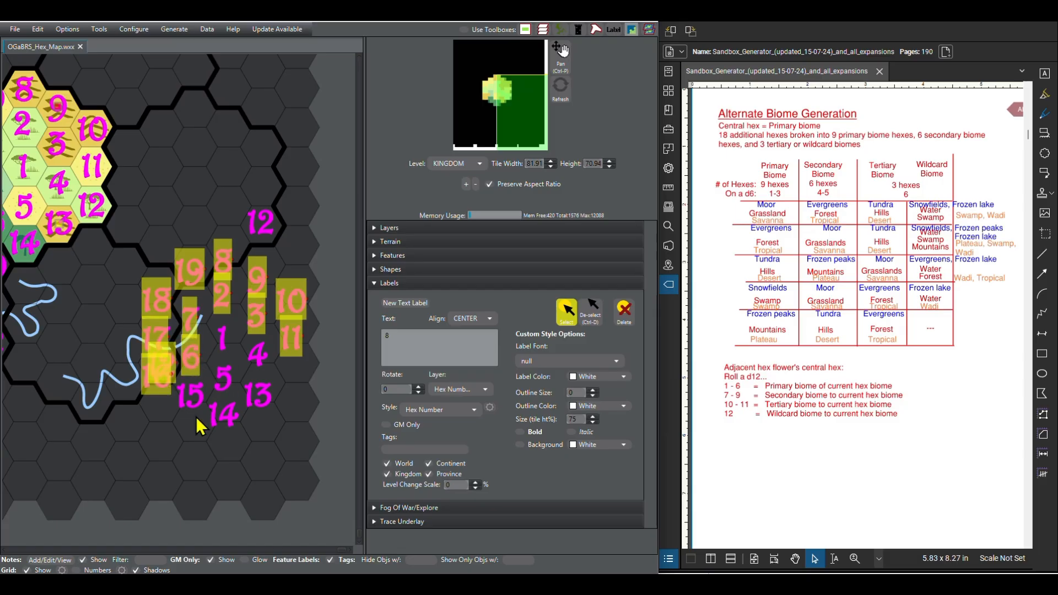
{"action": "left_click", "coordinate": [189, 398]}
{"action": "left_click", "coordinate": [220, 419]}
{"action": "left_click", "coordinate": [221, 390]}
{"action": "left_click", "coordinate": [222, 337]}
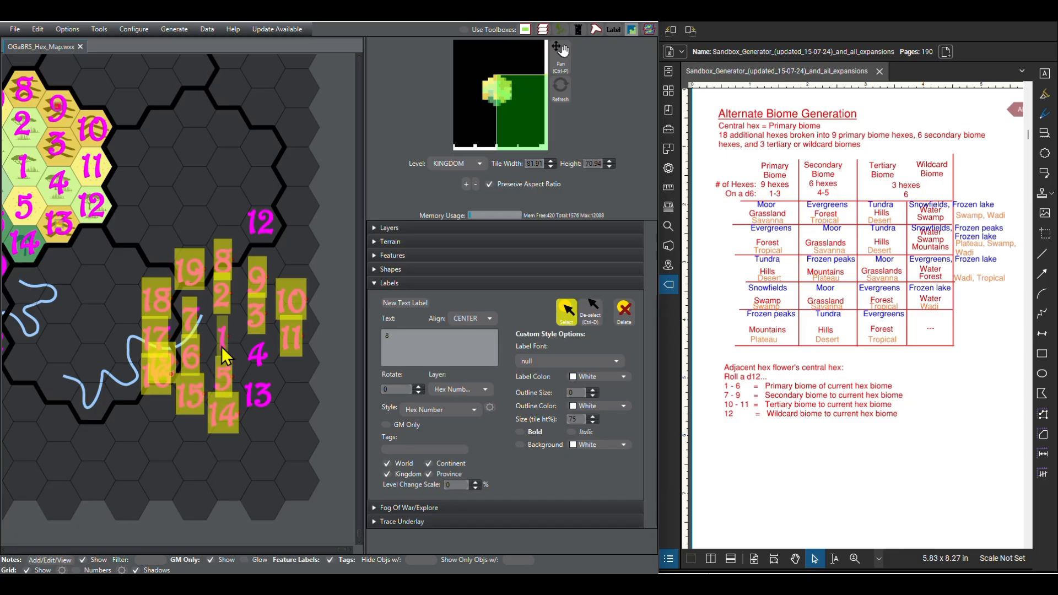
{"action": "left_click", "coordinate": [257, 353]}
{"action": "left_click", "coordinate": [257, 394]}
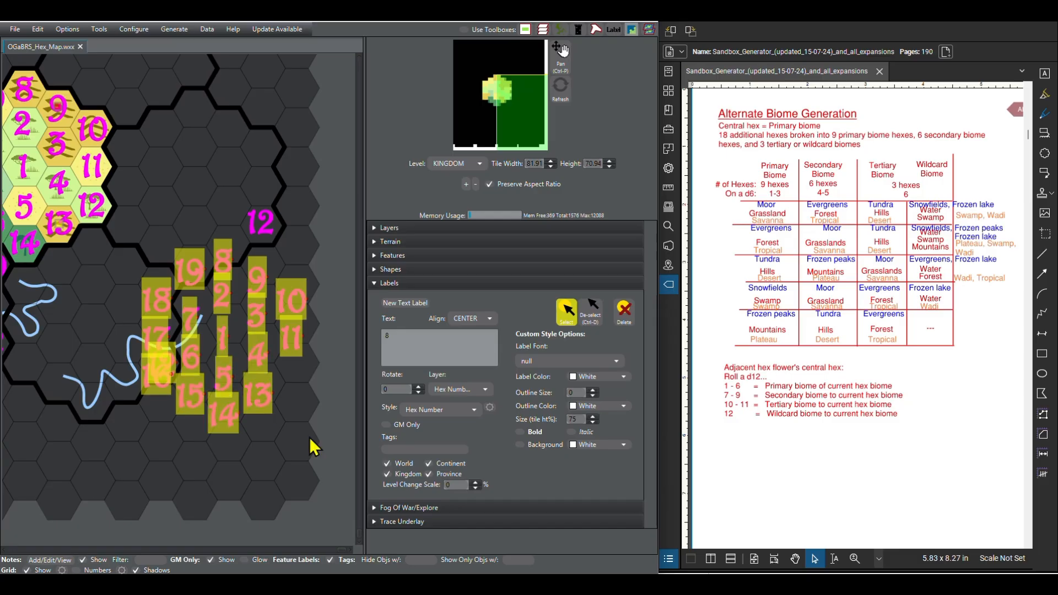
{"action": "key", "text": "Left"}
{"action": "key", "text": "Left"}
{"action": "key", "text": "Left"}
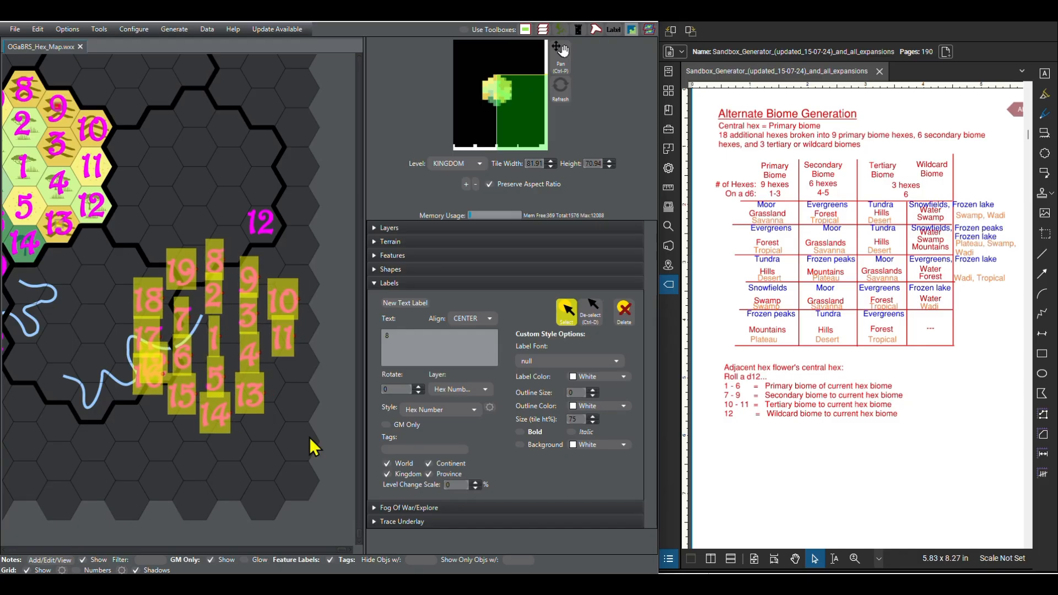
{"action": "key", "text": "Left"}
{"action": "key", "text": "Left"}
{"action": "key", "text": "Left"}
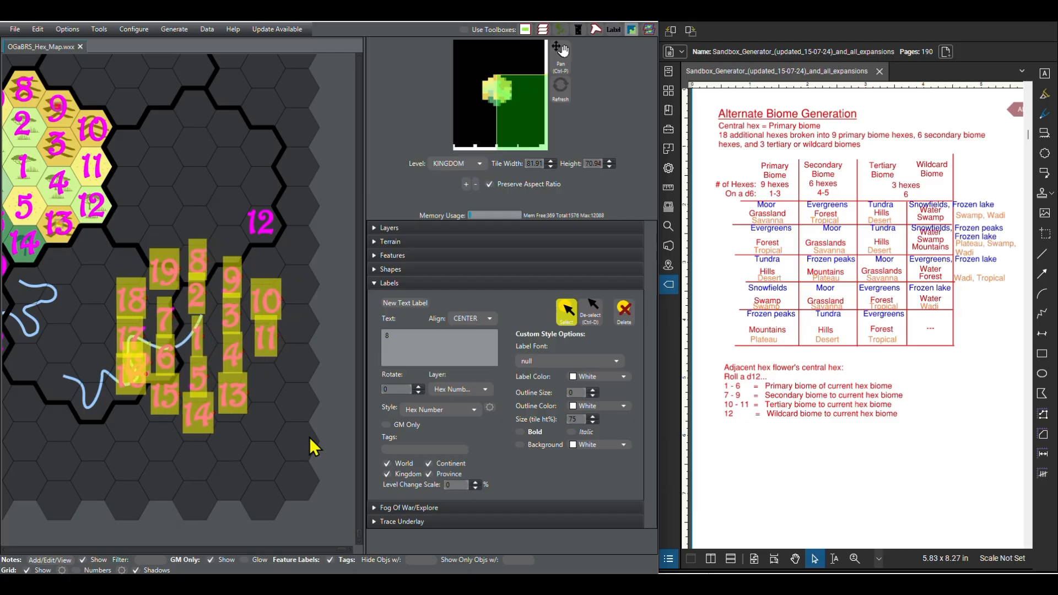
{"action": "key", "text": "Left"}
{"action": "key", "text": "Left"}
{"action": "key", "text": "Left"}
{"action": "key", "text": "Left"}
{"action": "key", "text": "Left"}
{"action": "key", "text": "Left"}
{"action": "key", "text": "Left"}
{"action": "key", "text": "Left"}
{"action": "key", "text": "Left"}
{"action": "key", "text": "Left"}
{"action": "key", "text": "Left"}
{"action": "key", "text": "Left"}
{"action": "key", "text": "Left"}
{"action": "key", "text": "Left"}
{"action": "key", "text": "Left"}
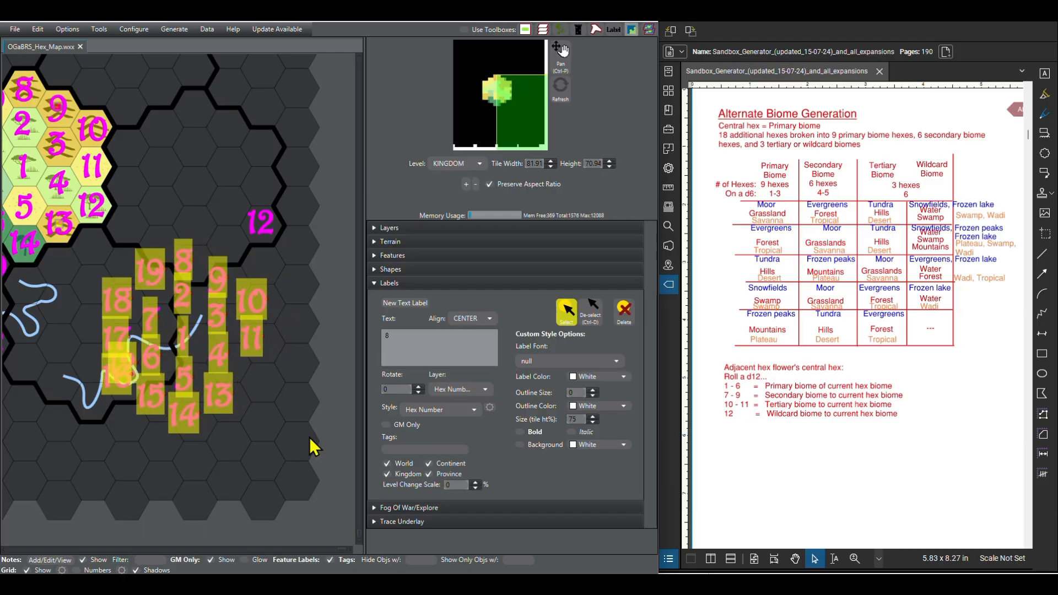
{"action": "key", "text": "Left"}
{"action": "key", "text": "Left"}
{"action": "key", "text": "Left"}
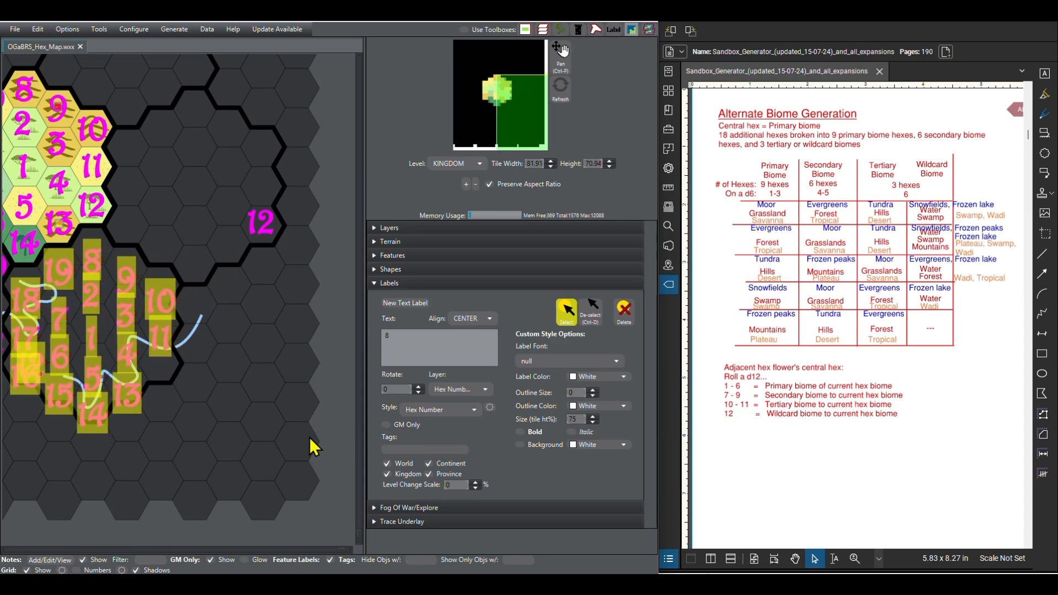
Step: Raise the selected number labels until they are centred vertically in the south-eastern flower's hexes, and deselect them
{"action": "key", "text": "Up"}
{"action": "key", "text": "Up"}
{"action": "key", "text": "Up"}
{"action": "key", "text": "Up"}
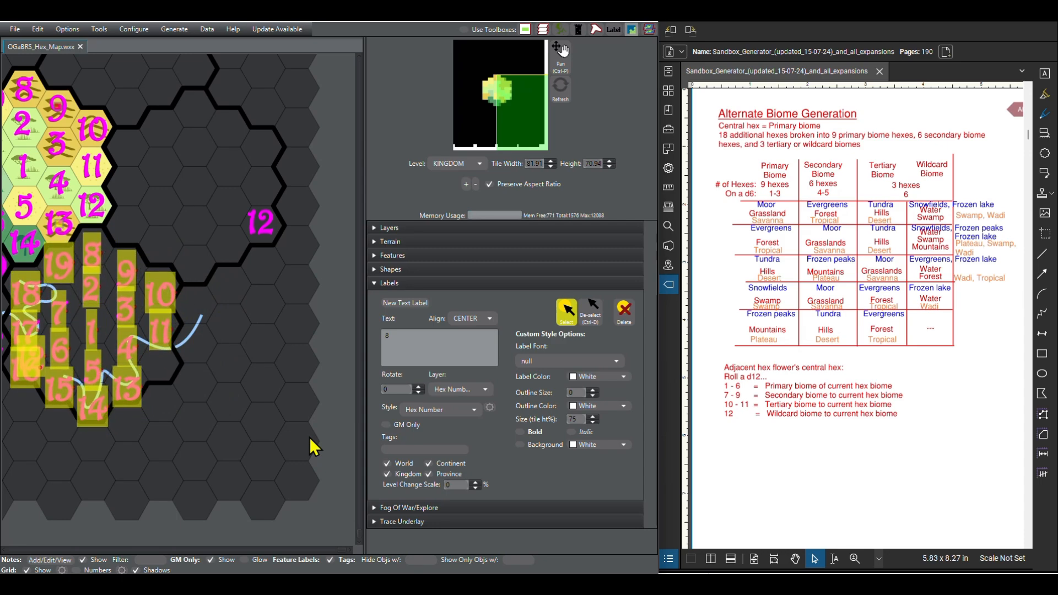
{"action": "key", "text": "Up"}
{"action": "key", "text": "Up"}
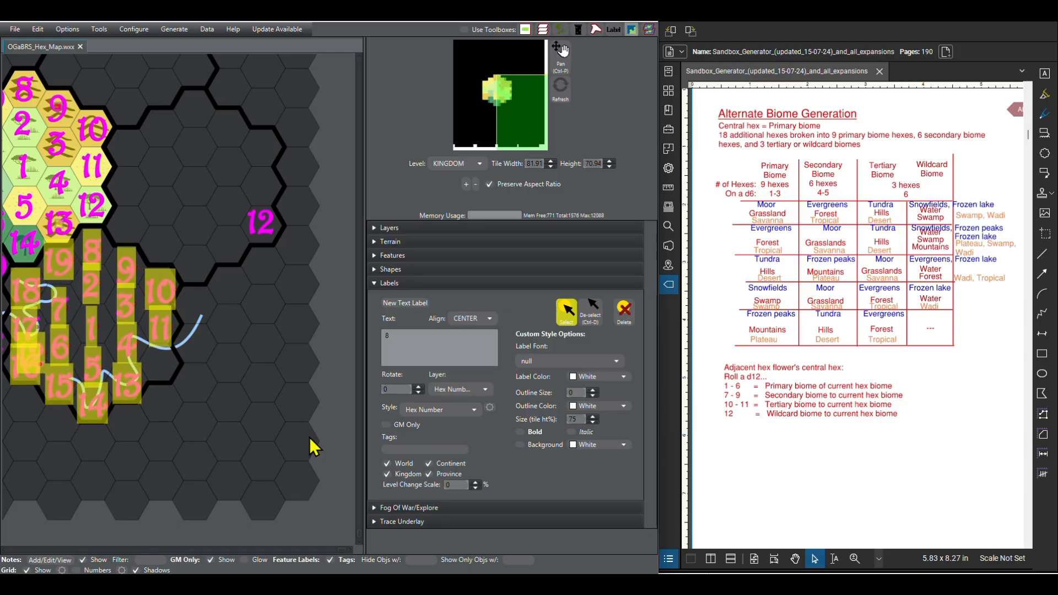
{"action": "key", "text": "Up"}
{"action": "key", "text": "Up"}
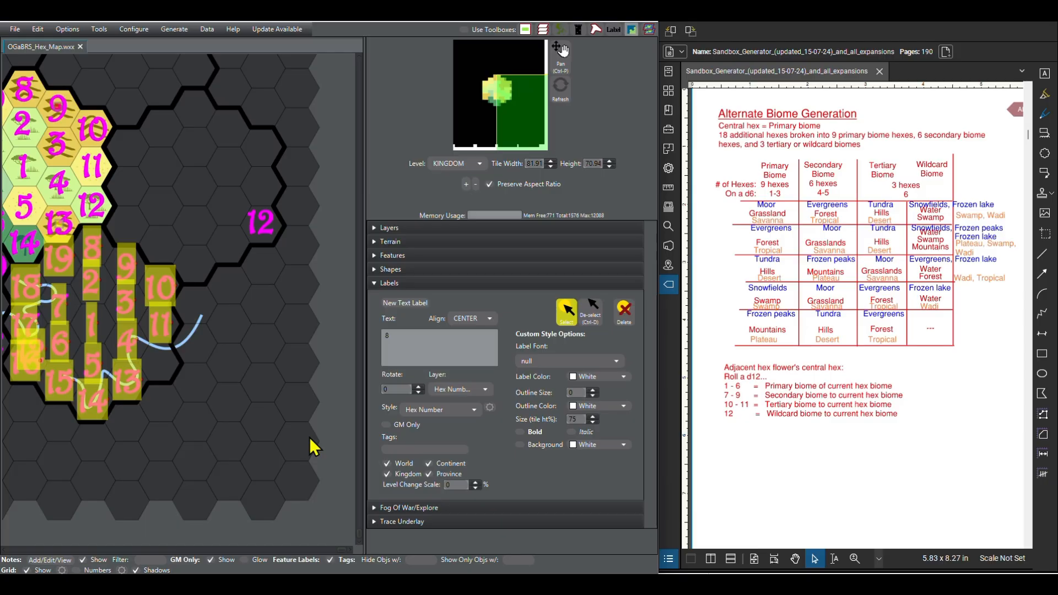
{"action": "key", "text": "ctrl+d"}
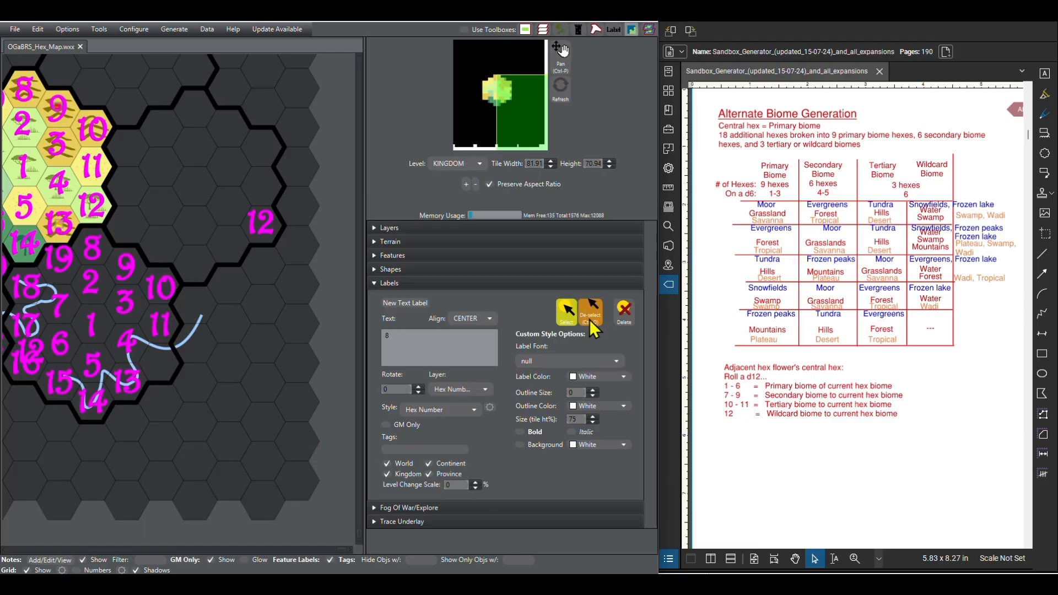
Step: Move the displaced 12 label from beside 16 to its own hex below 11 in the south-eastern flower
{"action": "left_click", "coordinate": [39, 345]}
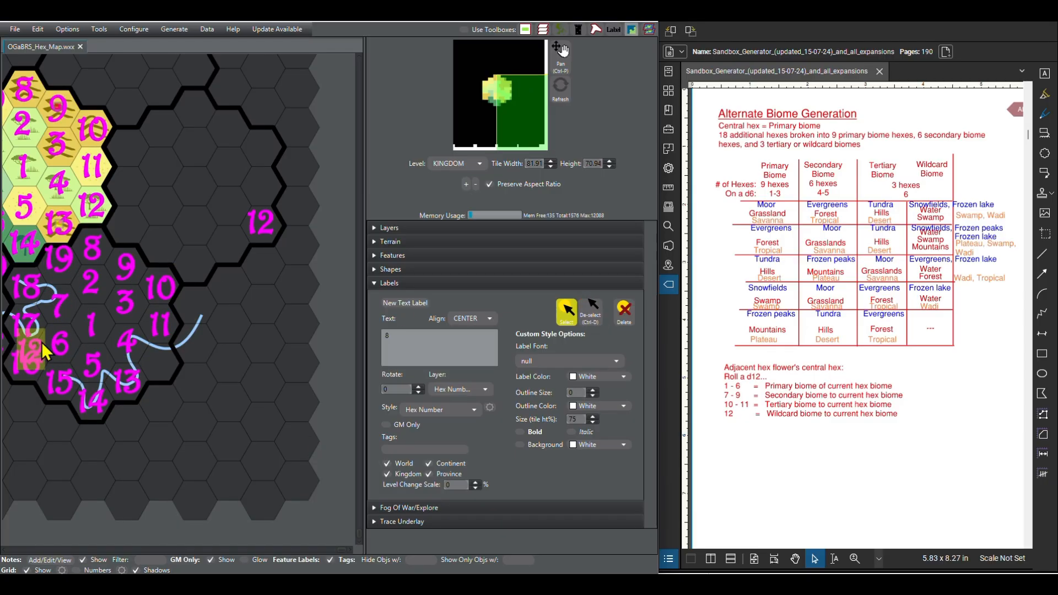
{"action": "left_click_drag", "start_coordinate": [43, 337], "coordinate": [161, 374]}
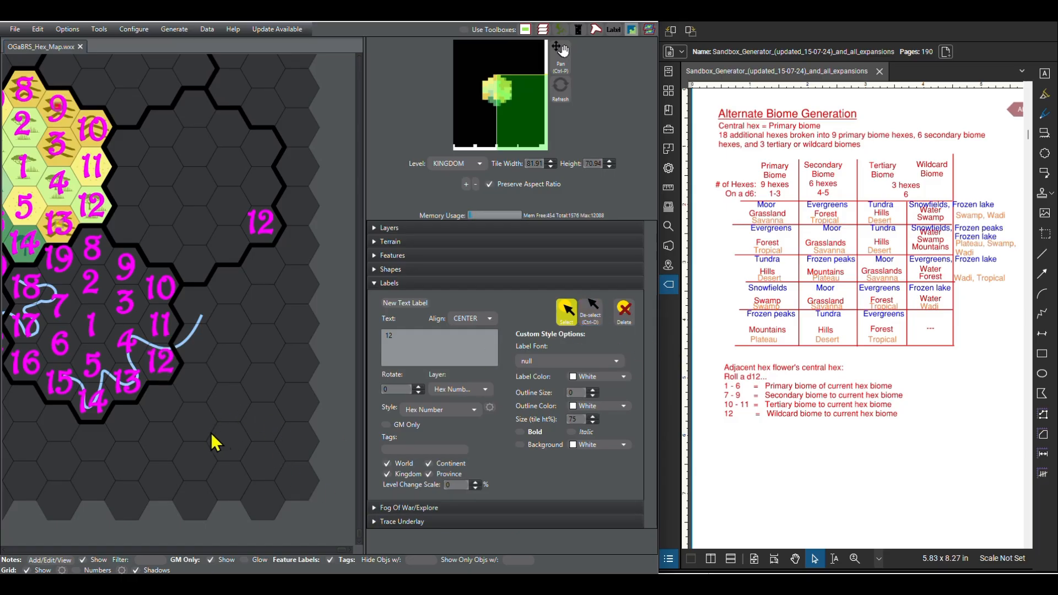
Step: Select the south-eastern flower's hex number labels together, starting with 8, 9, 10, 11, 3, 2 and 19
{"action": "left_click_drag", "start_coordinate": [213, 439], "coordinate": [328, 479]}
{"action": "scroll", "coordinate": [91, 361], "scroll_direction": "down", "scroll_amount": 3}
{"action": "scroll", "coordinate": [220, 378], "scroll_direction": "up", "scroll_amount": 2}
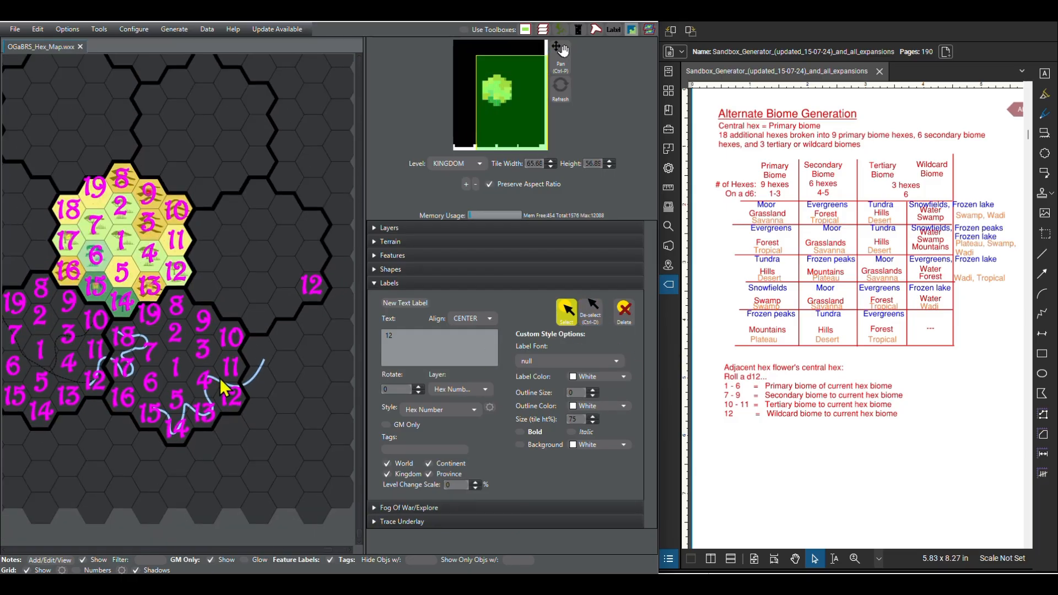
{"action": "left_click", "coordinate": [170, 299]}
{"action": "left_click", "coordinate": [201, 308], "text": "shift"}
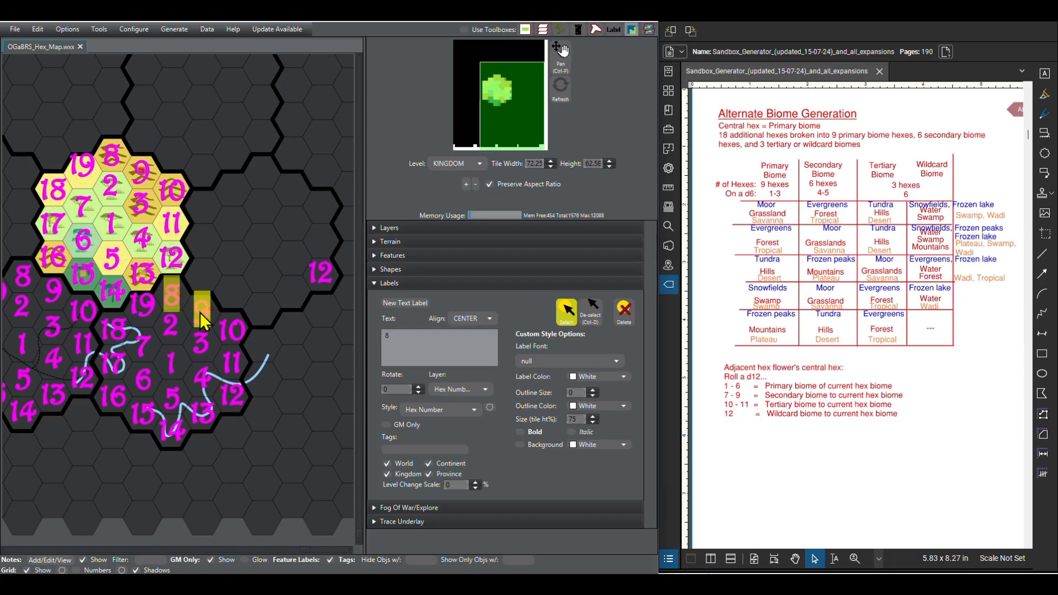
{"action": "left_click", "coordinate": [236, 335], "text": "shift"}
{"action": "left_click", "coordinate": [232, 362], "text": "shift"}
{"action": "left_click", "coordinate": [201, 341], "text": "shift"}
{"action": "left_click", "coordinate": [171, 325], "text": "shift"}
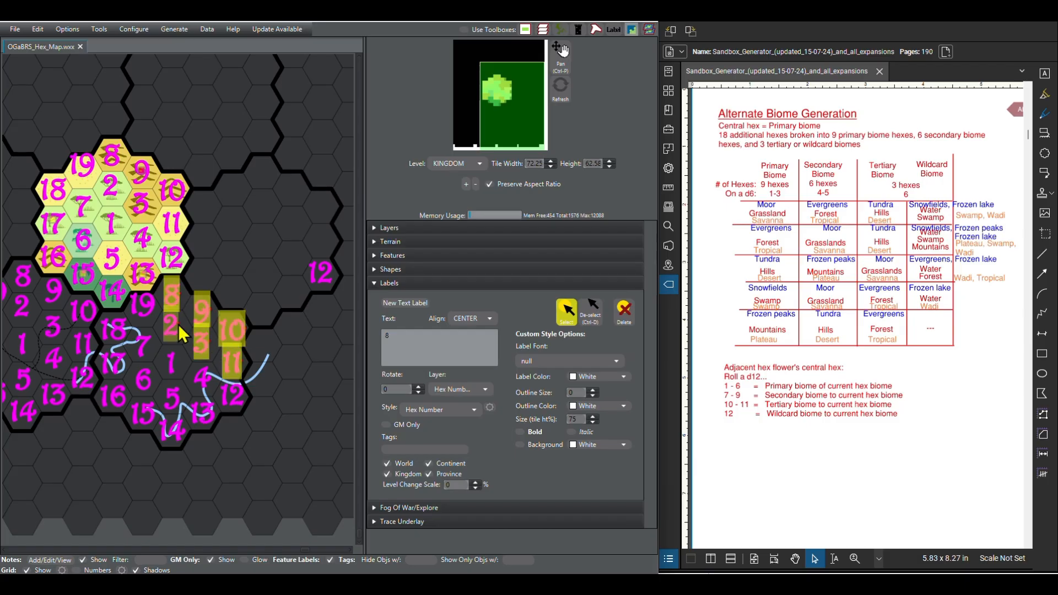
{"action": "left_click", "coordinate": [146, 311]}
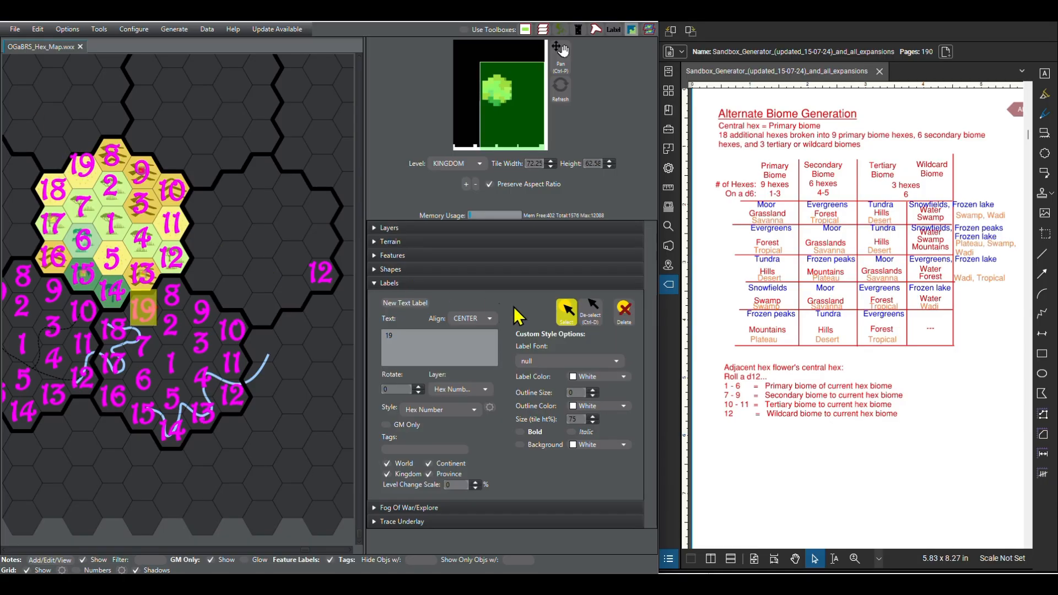
Step: Clear the label selection in the south-eastern flower and check its numbering against the surrounding flowers
{"action": "left_click", "coordinate": [593, 313]}
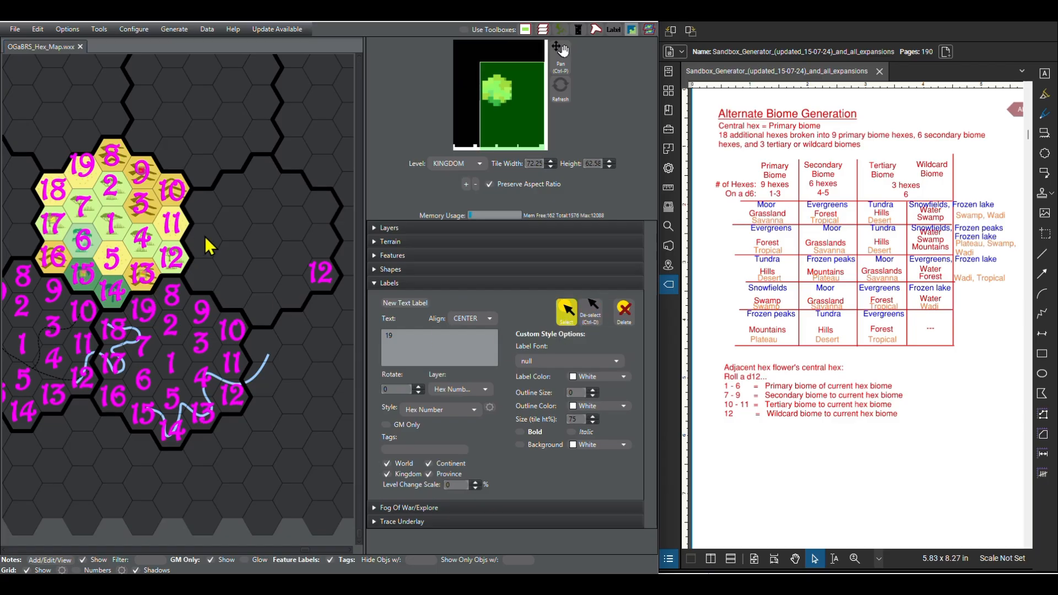
{"action": "scroll", "coordinate": [222, 396], "scroll_direction": "down", "scroll_amount": 4}
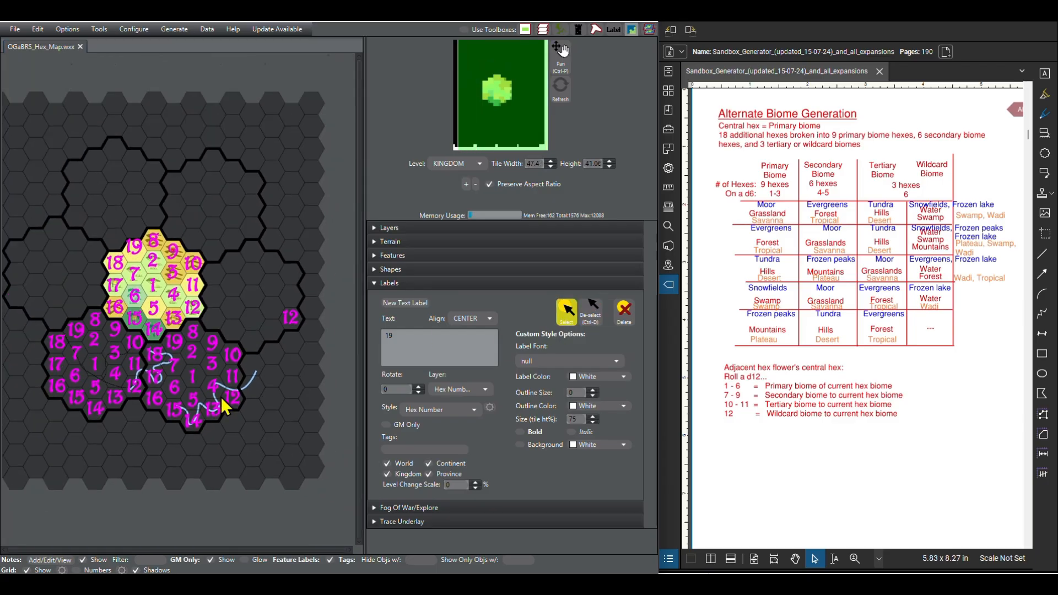
{"action": "scroll", "coordinate": [63, 236], "scroll_direction": "up", "scroll_amount": 4}
{"action": "scroll", "coordinate": [157, 236], "scroll_direction": "down", "scroll_amount": 2}
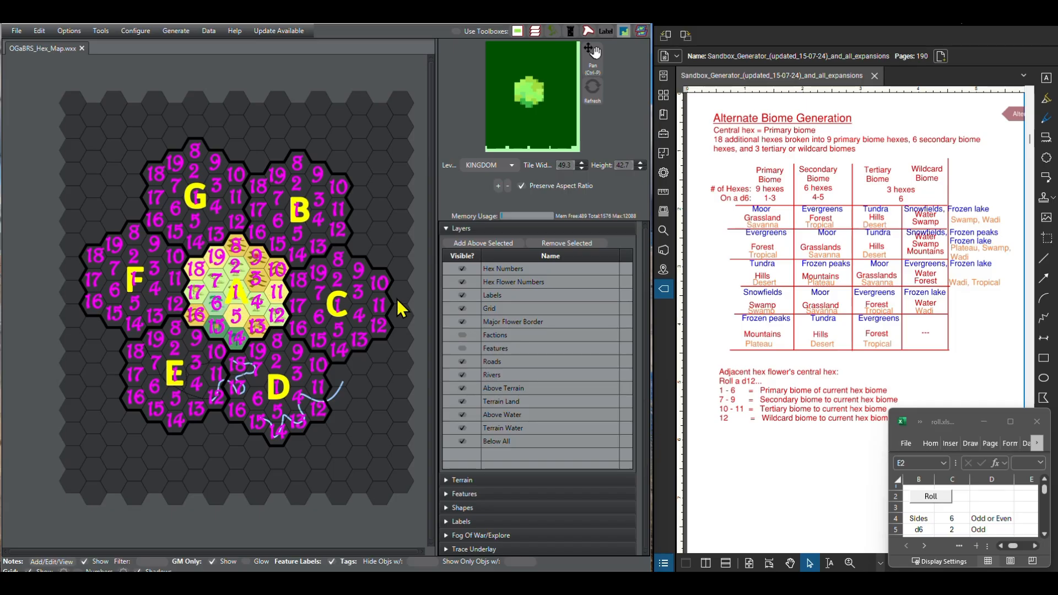
Step: Hide the Hex Numbers and Hex Flower Numbers layers and save the map
{"action": "left_click", "coordinate": [463, 270]}
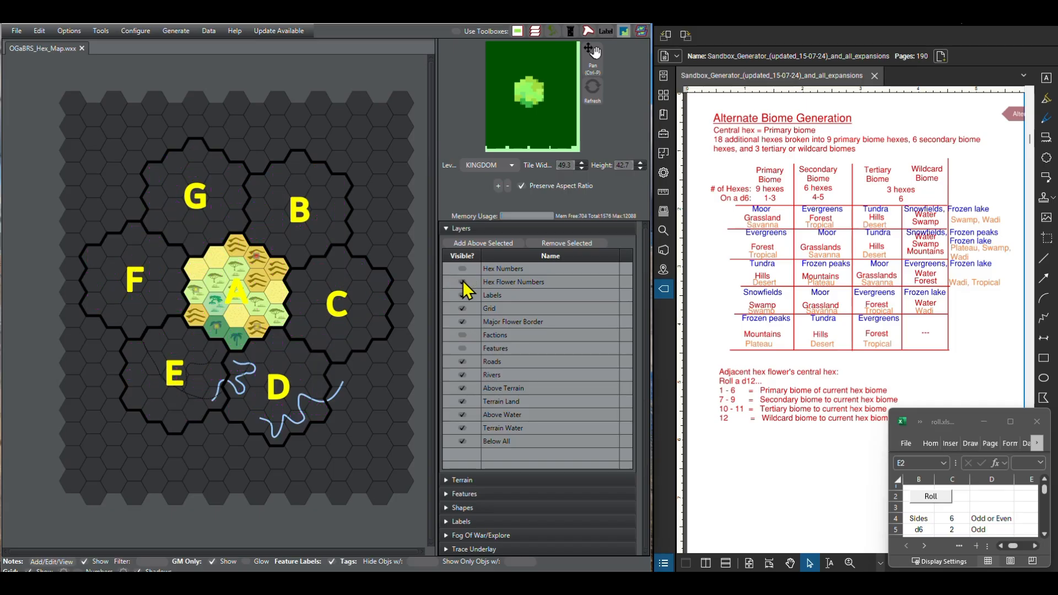
{"action": "left_click", "coordinate": [463, 281]}
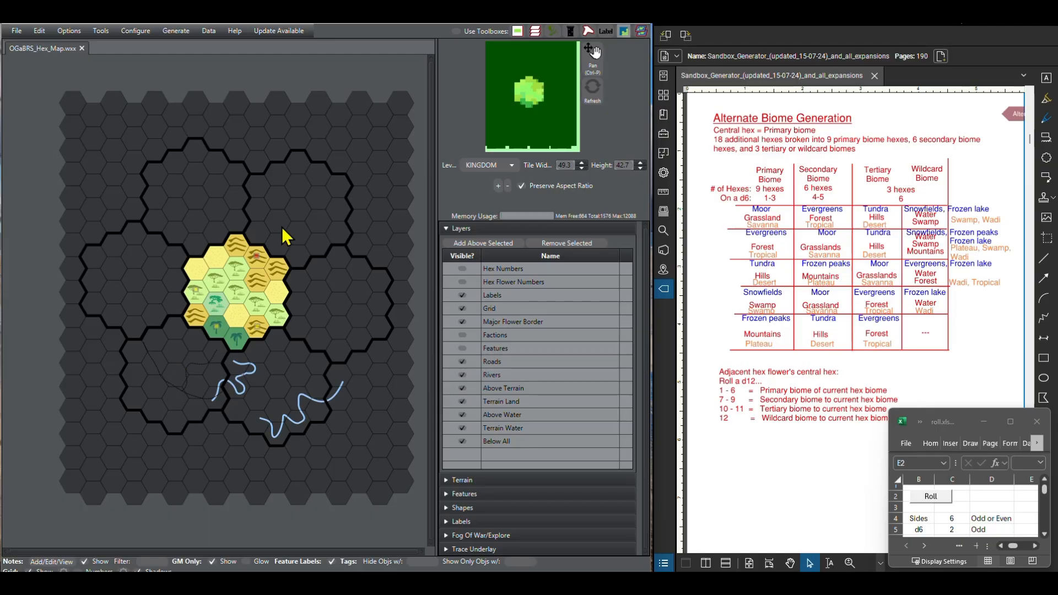
{"action": "left_click", "coordinate": [16, 33]}
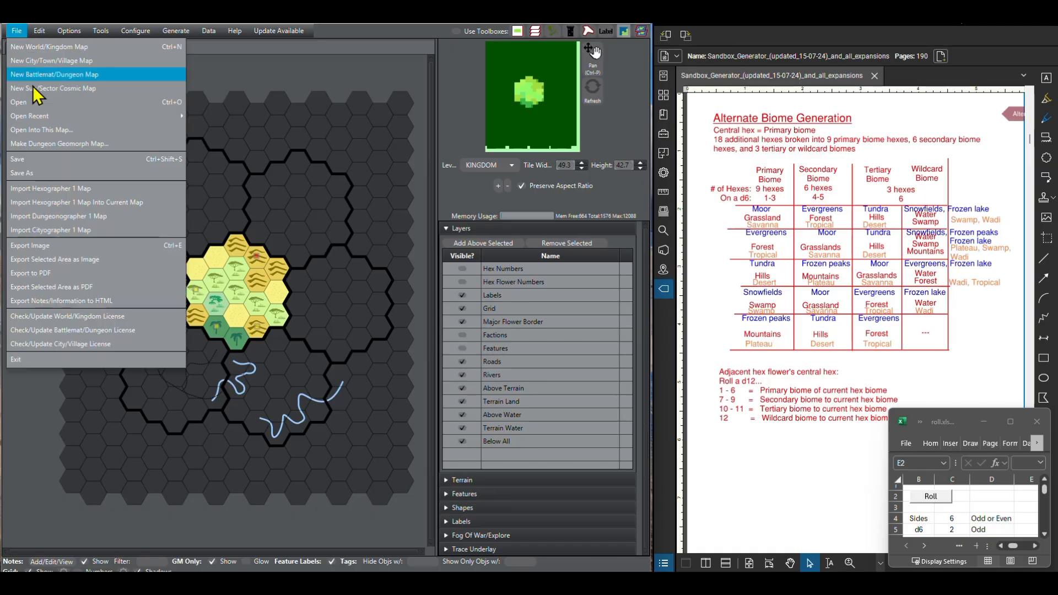
{"action": "left_click", "coordinate": [36, 160]}
Step: Start a new world/kingdom map and set its size to 30 hexes wide and 30 hexes high
{"action": "left_click", "coordinate": [17, 31]}
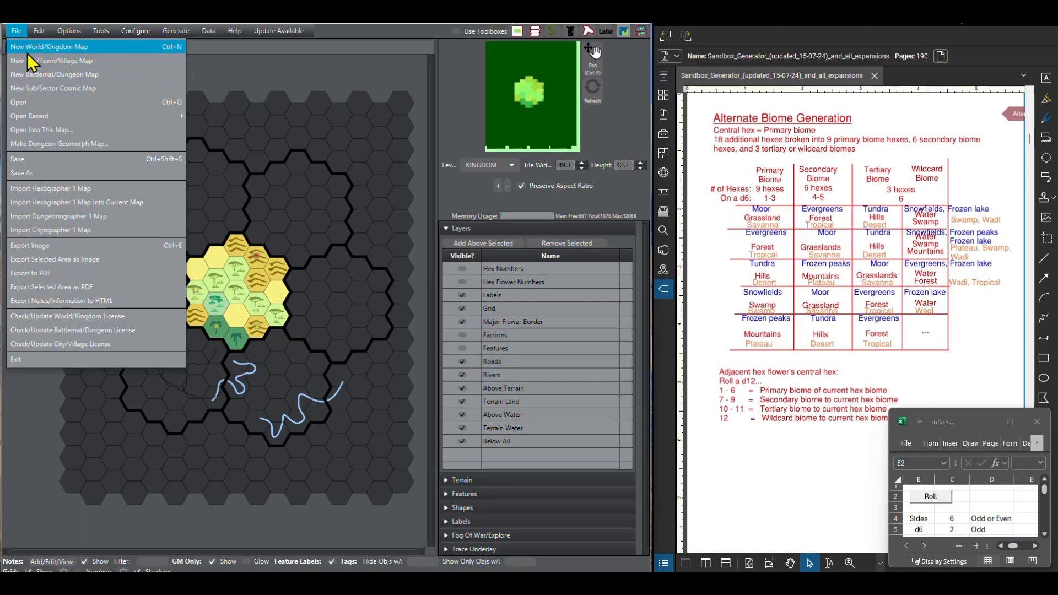
{"action": "left_click", "coordinate": [26, 48]}
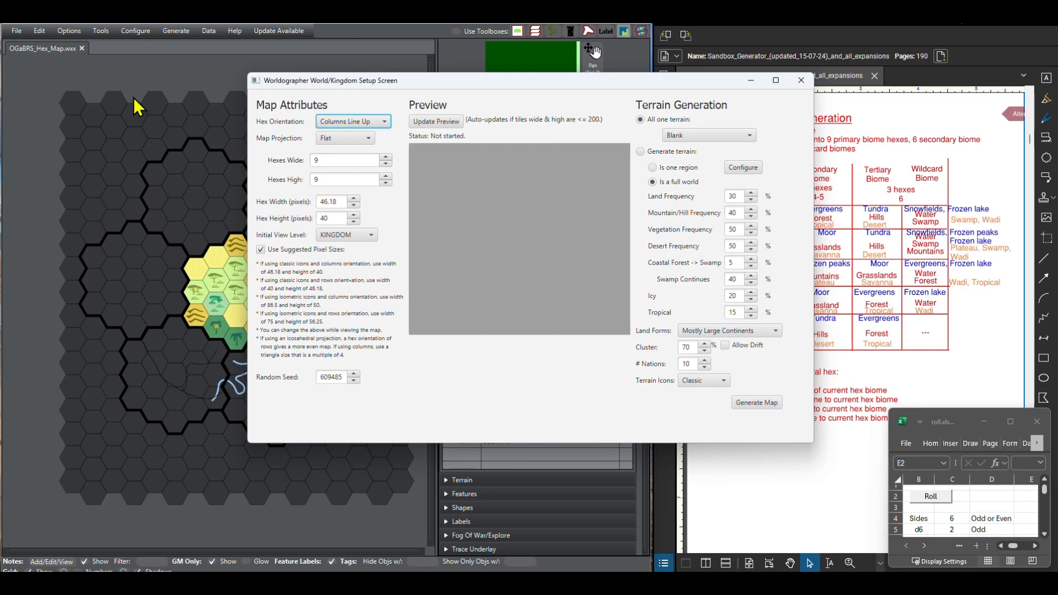
{"action": "double_click", "coordinate": [373, 158]}
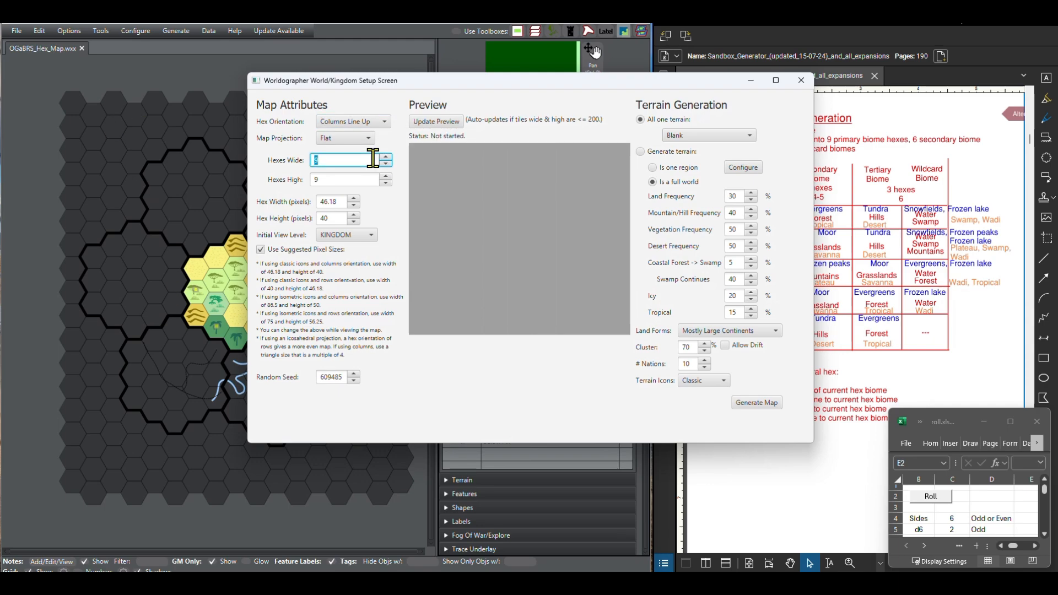
{"action": "key", "text": "Tab"}
{"action": "type", "text": "30"}
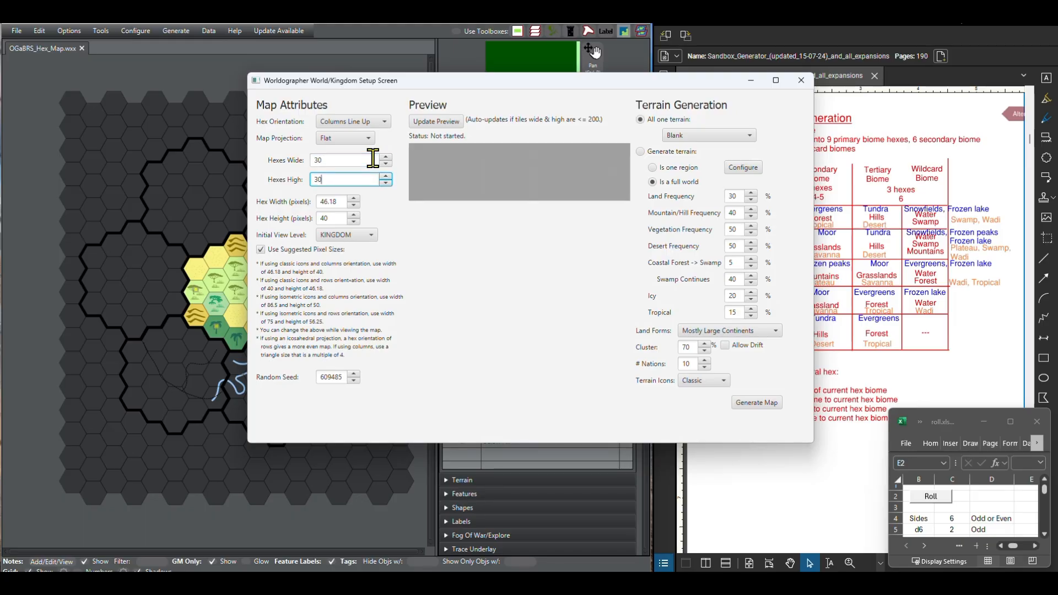
Step: Set the new map's initial view level to CONTINENT and the number of nations to 5
{"action": "left_click", "coordinate": [373, 236]}
{"action": "left_click", "coordinate": [361, 264]}
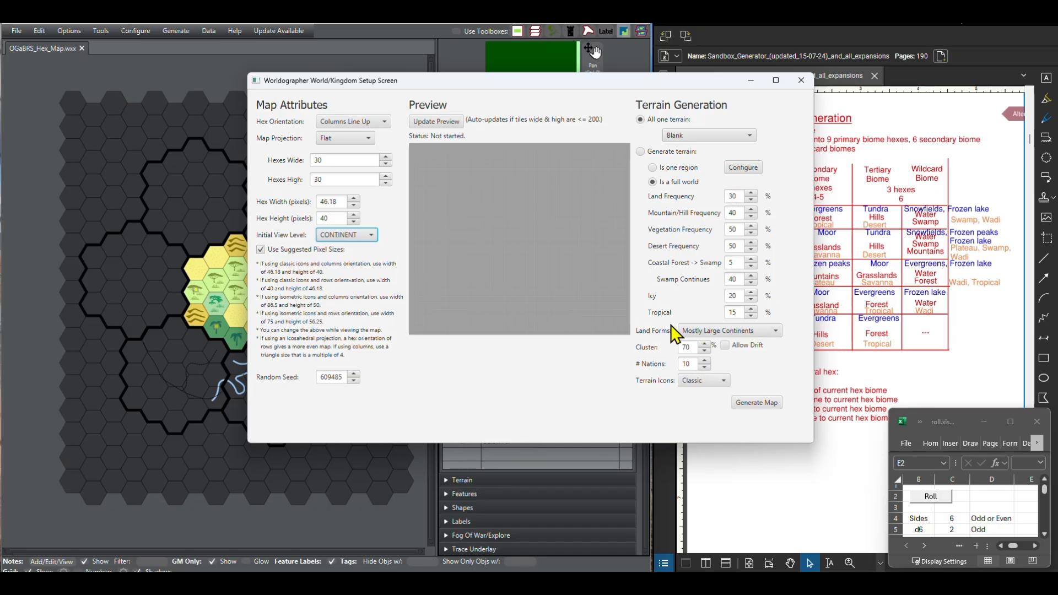
{"action": "left_click", "coordinate": [705, 367]}
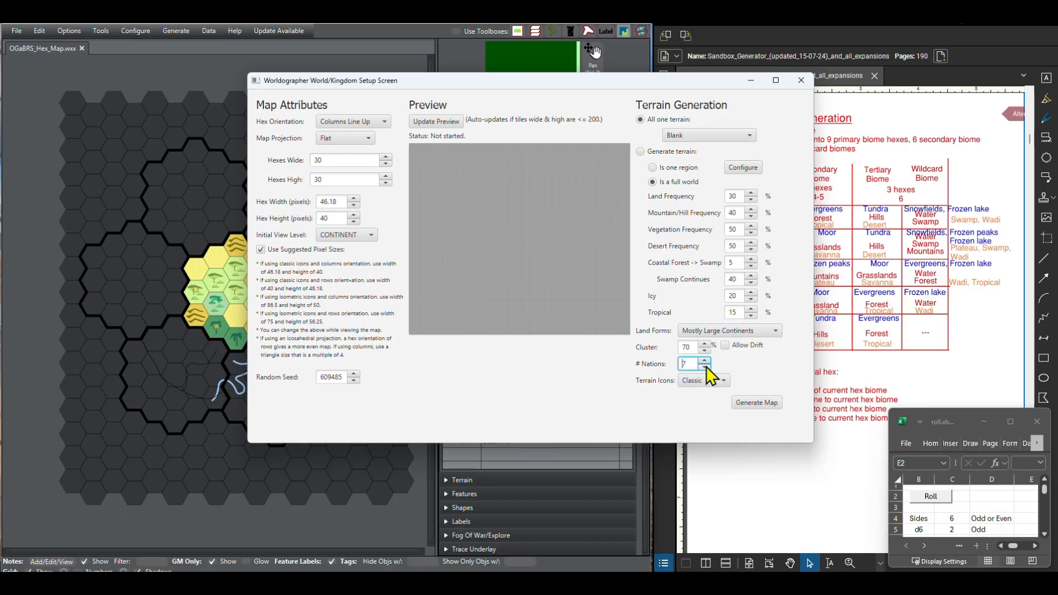
{"action": "left_click", "coordinate": [705, 368]}
{"action": "left_click", "coordinate": [705, 368]}
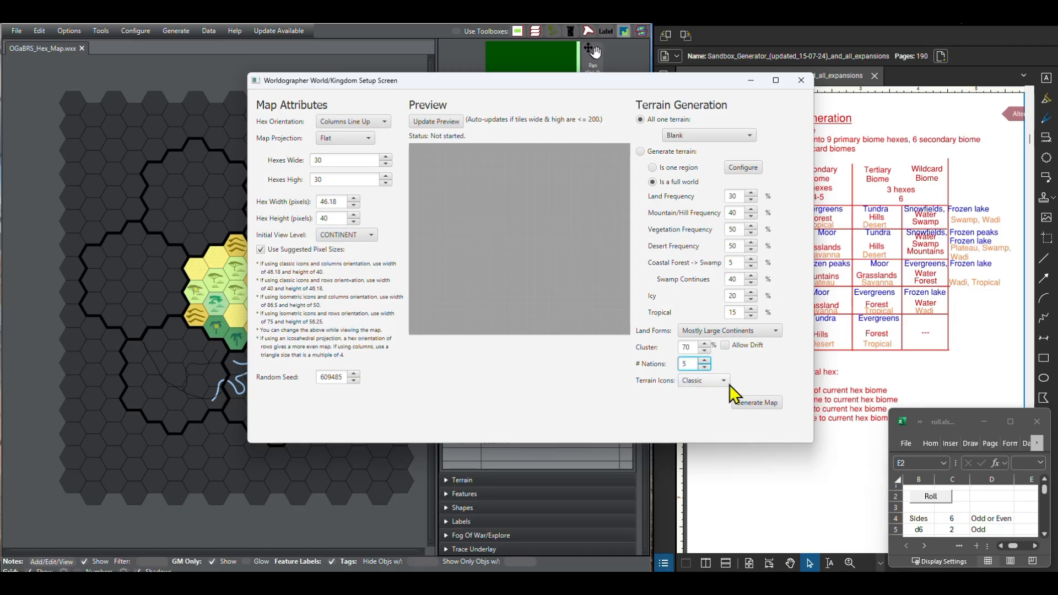
{"action": "left_click", "coordinate": [725, 384]}
{"action": "left_click", "coordinate": [764, 372]}
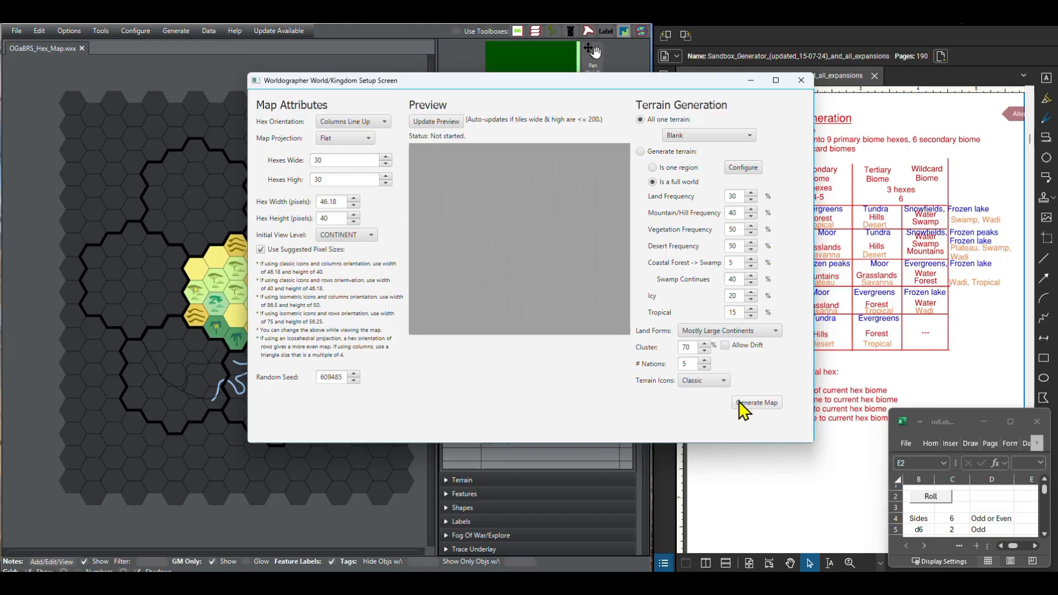
Step: Generate the blank 30 by 30 map, check its overall extent and close it without saving
{"action": "left_click", "coordinate": [756, 403]}
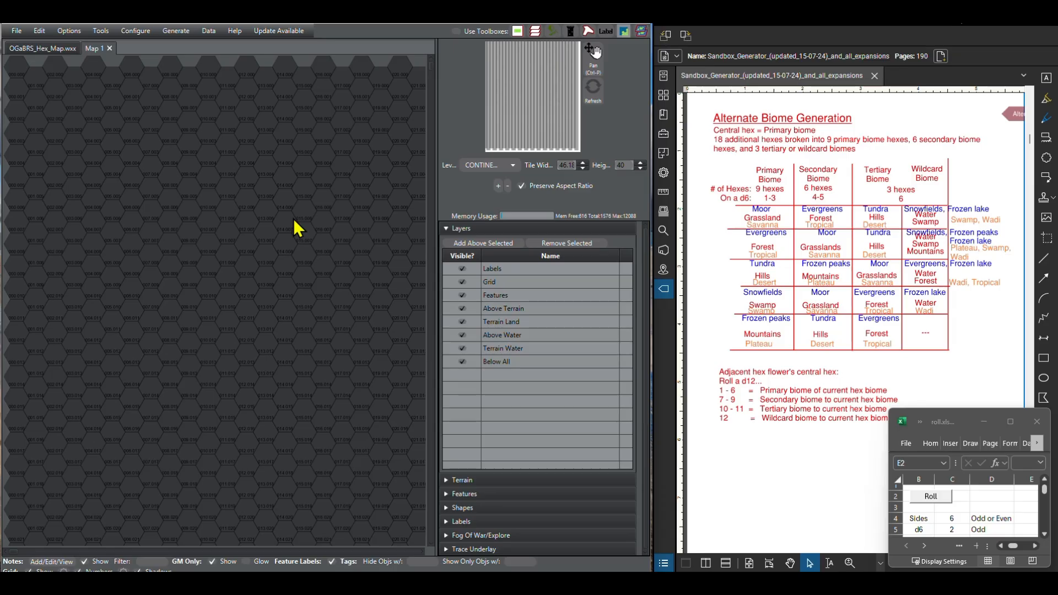
{"action": "scroll", "coordinate": [328, 282], "scroll_direction": "down", "scroll_amount": 5}
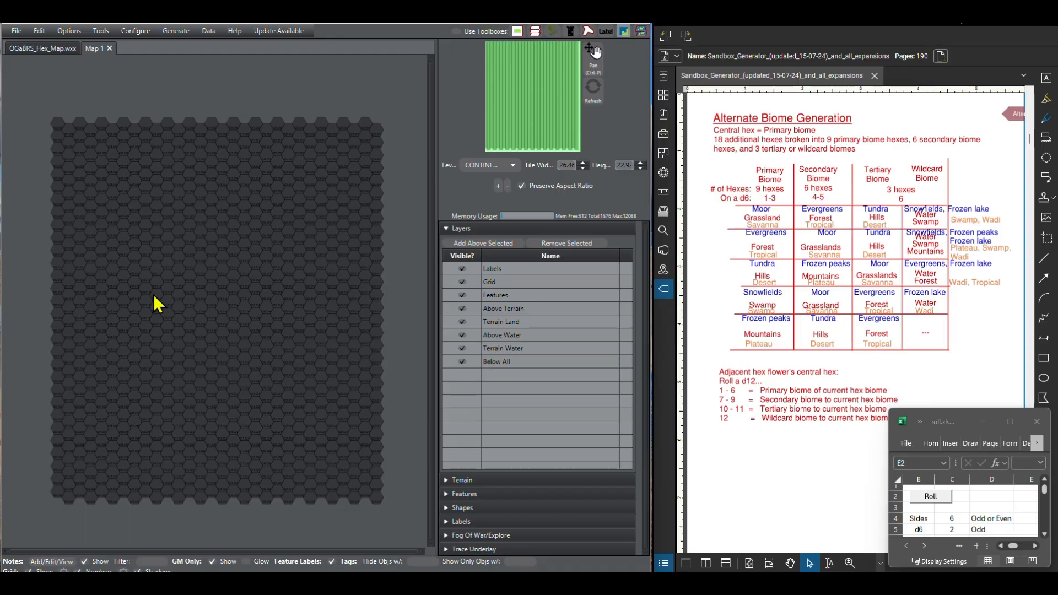
{"action": "left_click", "coordinate": [110, 48]}
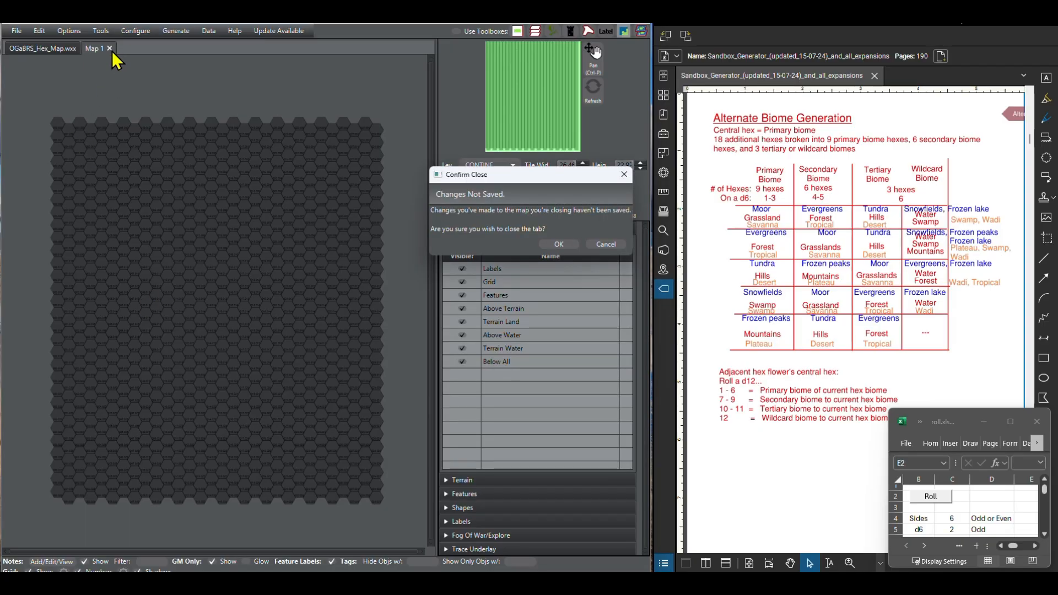
{"action": "left_click", "coordinate": [556, 250]}
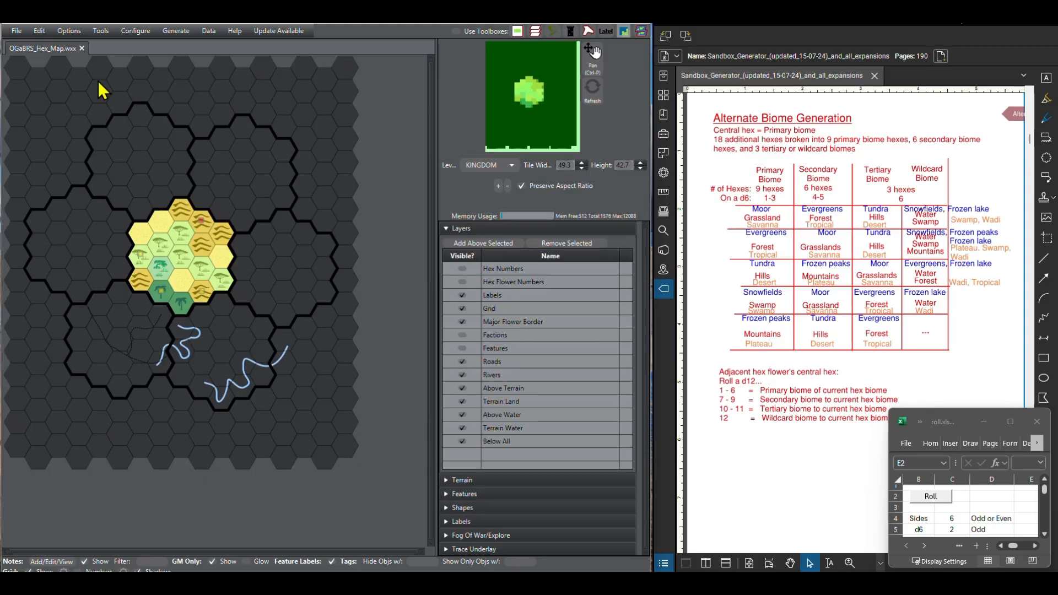
Step: Generate a new blank world/kingdom map 30 hexes wide and 40 hexes high
{"action": "left_click", "coordinate": [18, 32]}
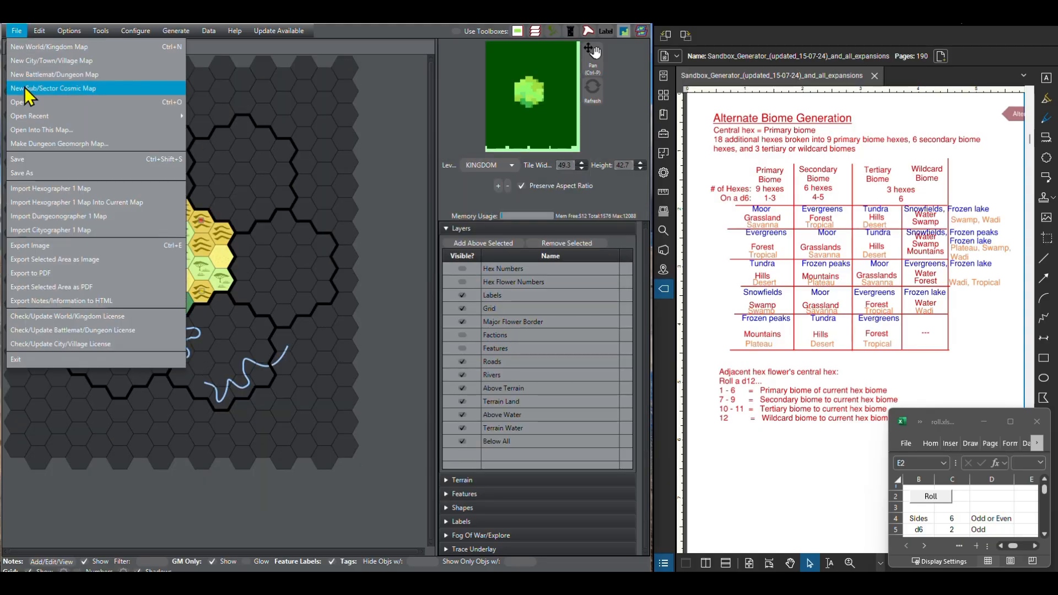
{"action": "left_click", "coordinate": [31, 47]}
{"action": "left_click", "coordinate": [343, 176]}
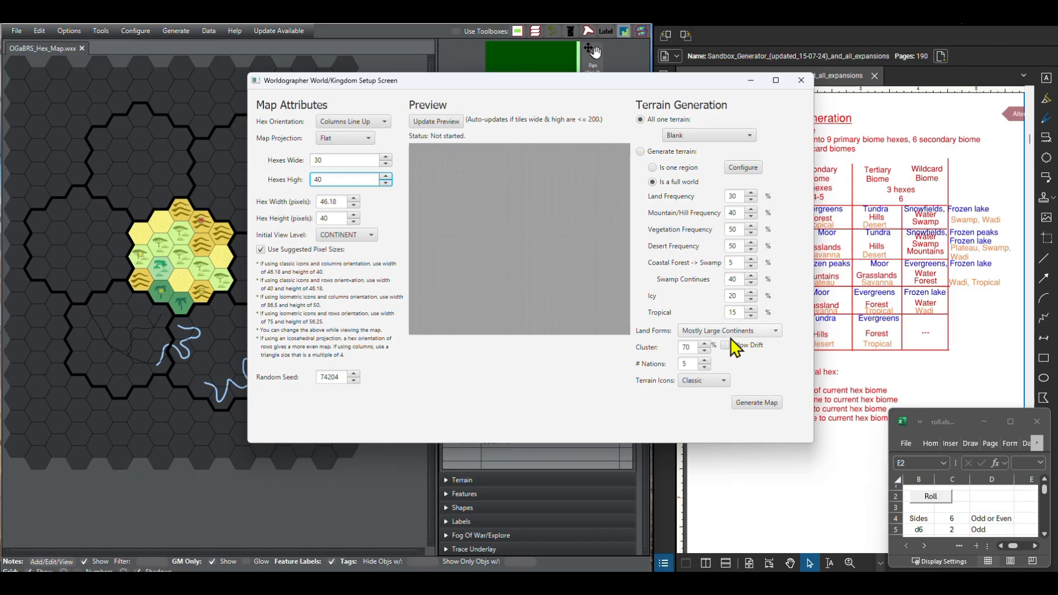
{"action": "left_click", "coordinate": [755, 403]}
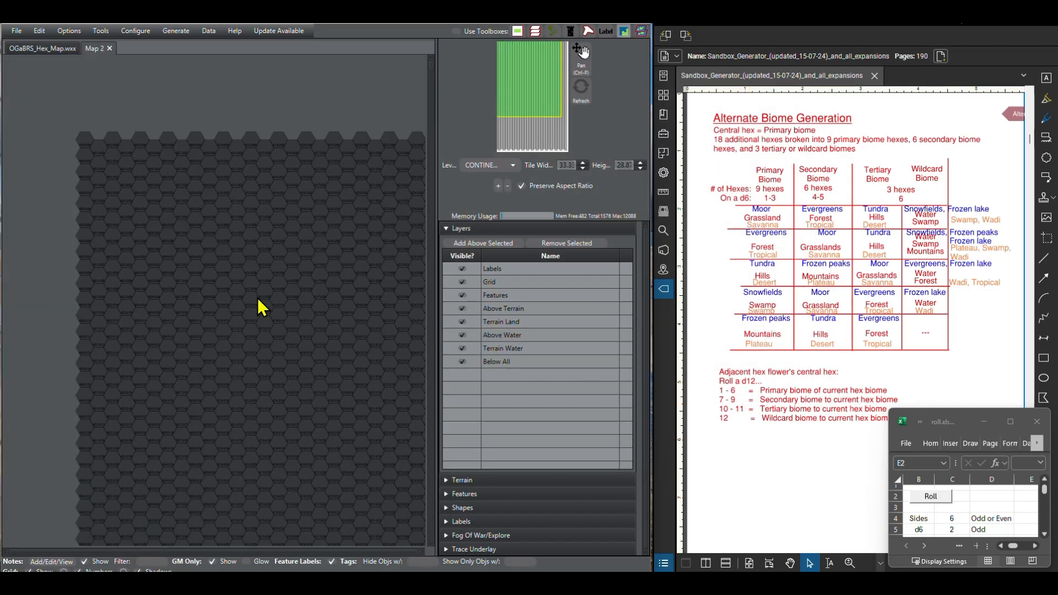
Step: Check the full extent of the 30 by 40 map and close it
{"action": "scroll", "coordinate": [258, 299], "scroll_direction": "down", "scroll_amount": 4}
{"action": "left_click_drag", "start_coordinate": [348, 375], "coordinate": [287, 253]}
{"action": "scroll", "coordinate": [287, 252], "scroll_direction": "up", "scroll_amount": 1}
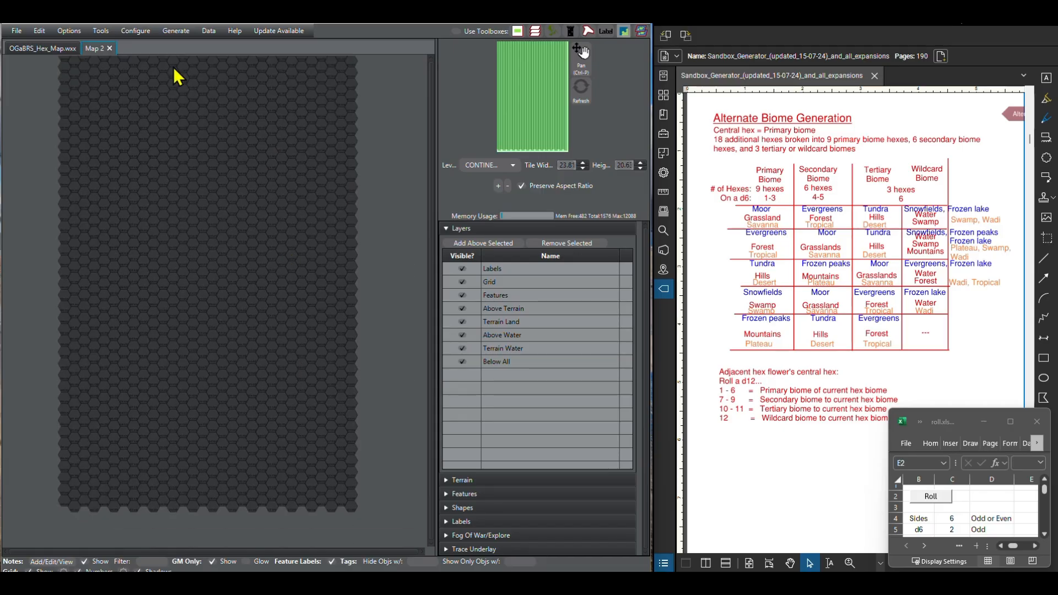
{"action": "left_click", "coordinate": [110, 48]}
Step: Start another new world/kingdom map and set its height to 30 hexes
{"action": "left_click", "coordinate": [15, 32]}
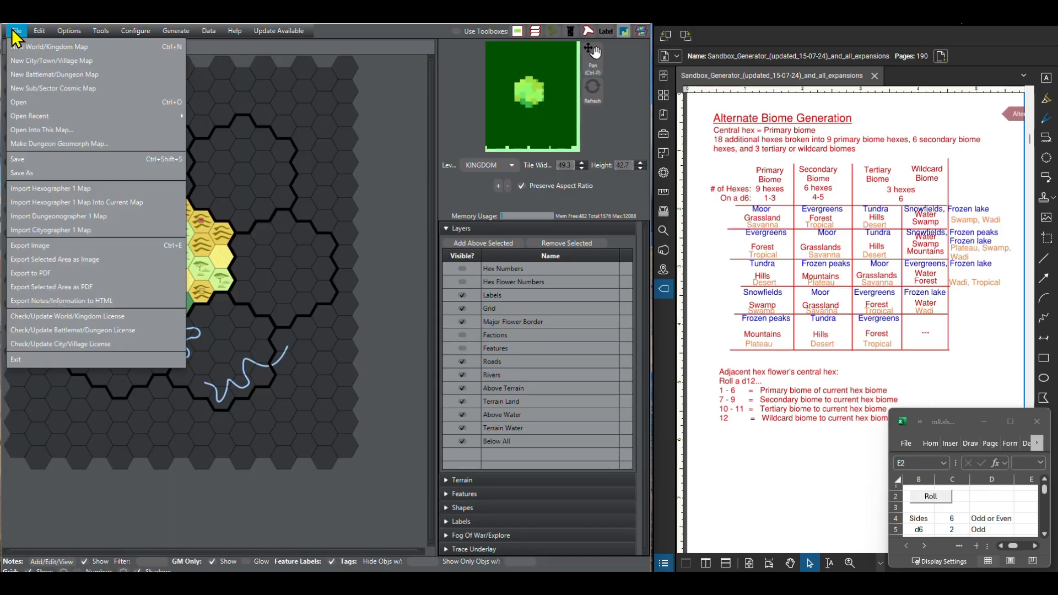
{"action": "left_click", "coordinate": [17, 48]}
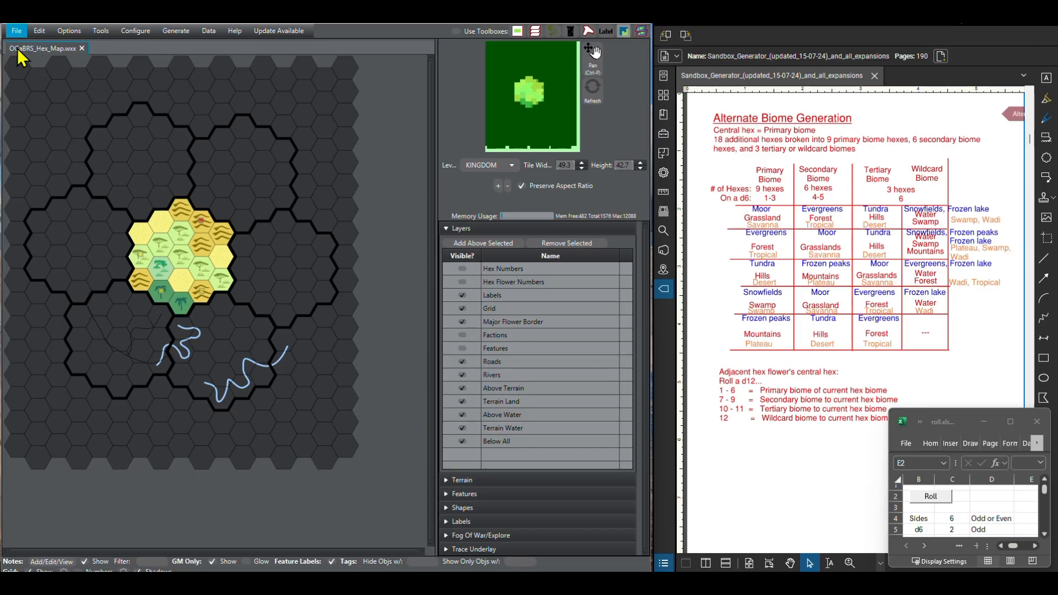
{"action": "left_click", "coordinate": [385, 183]}
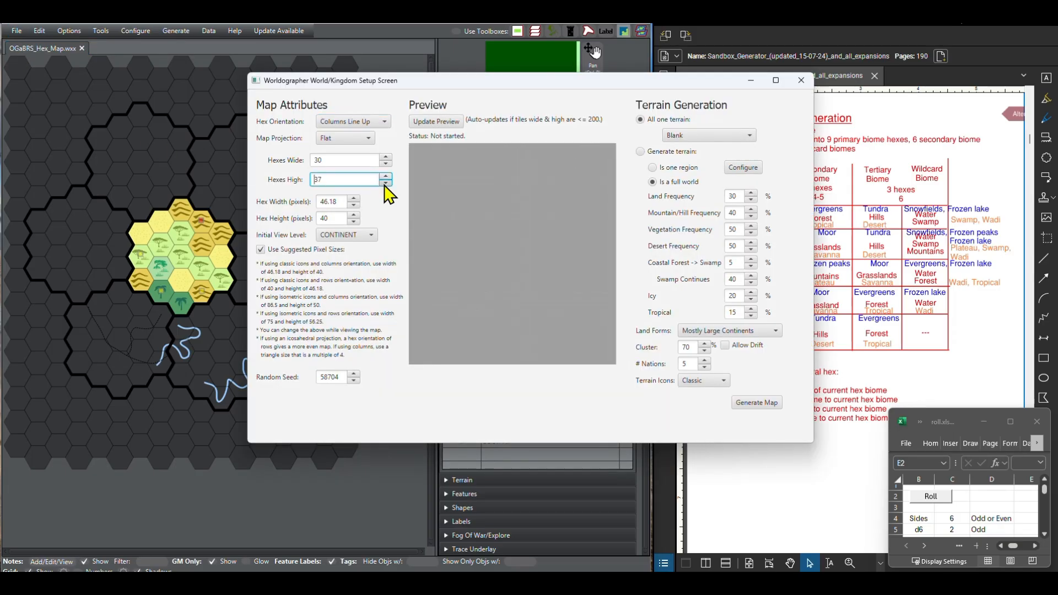
{"action": "left_click", "coordinate": [385, 184]}
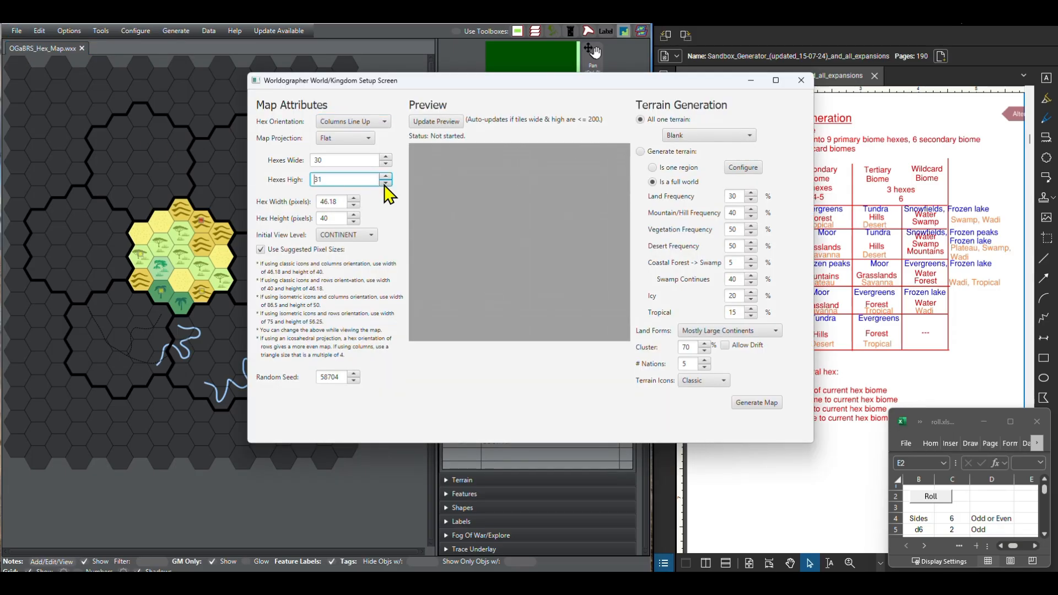
{"action": "left_click", "coordinate": [386, 184]}
Step: Set the map width to 40 hexes, generate the blank map and check its overall extent
{"action": "left_click", "coordinate": [387, 157]}
{"action": "left_click", "coordinate": [388, 157]}
{"action": "left_click", "coordinate": [388, 157]}
{"action": "left_click", "coordinate": [388, 157]}
{"action": "left_click", "coordinate": [387, 157]}
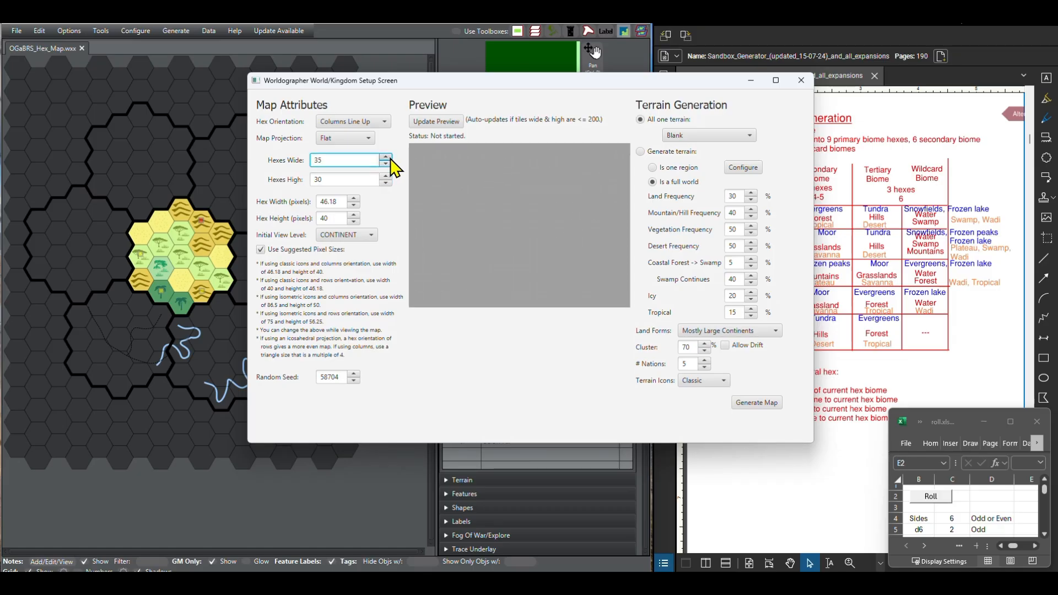
{"action": "left_click", "coordinate": [388, 157]}
{"action": "left_click", "coordinate": [387, 157]}
{"action": "left_click", "coordinate": [387, 157]}
{"action": "left_click", "coordinate": [388, 157]}
{"action": "left_click", "coordinate": [387, 157]}
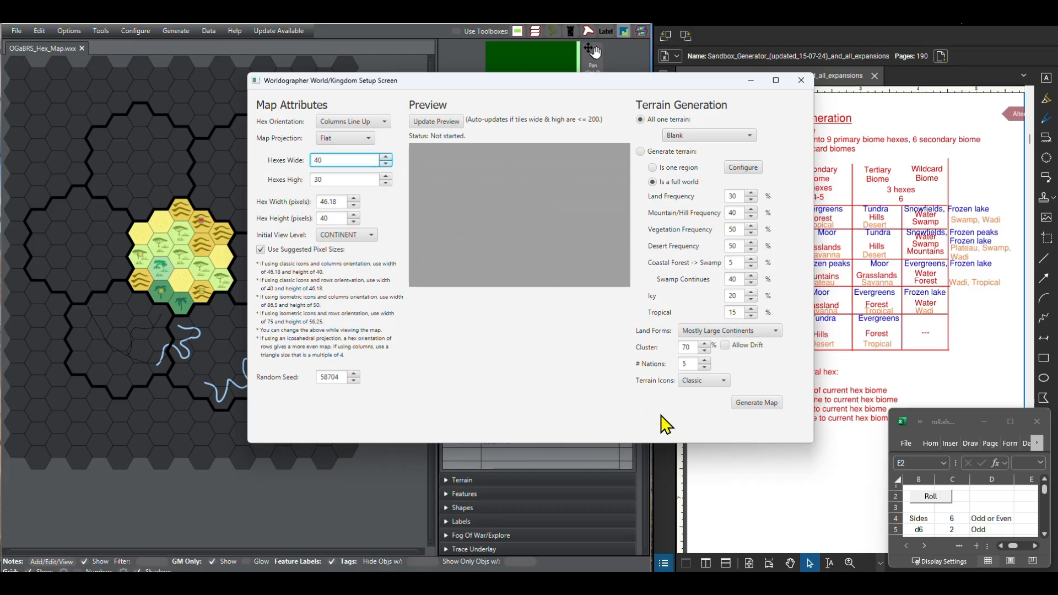
{"action": "left_click", "coordinate": [750, 402]}
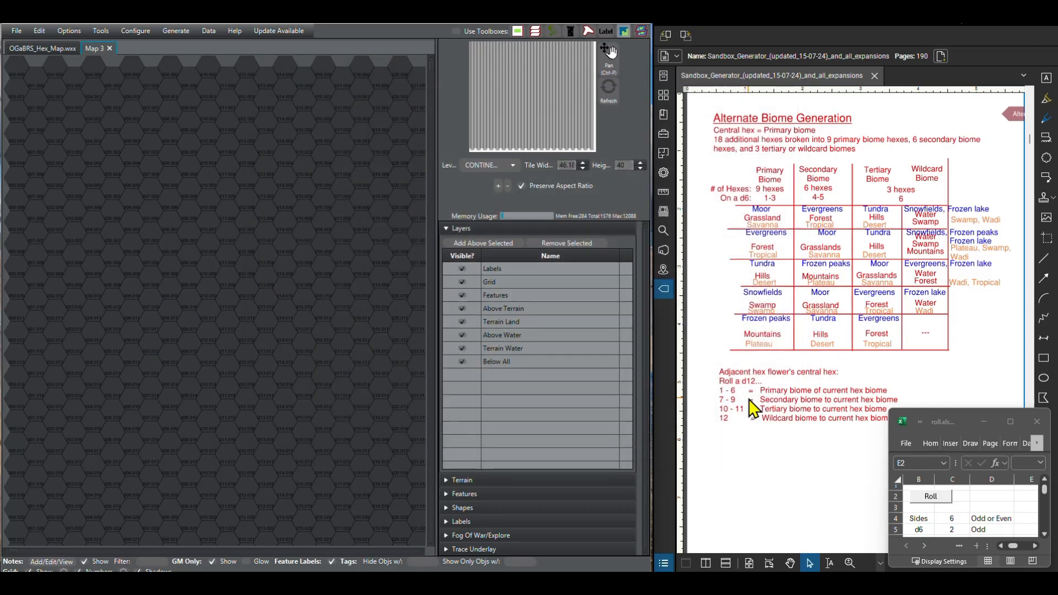
{"action": "scroll", "coordinate": [155, 345], "scroll_direction": "up", "scroll_amount": 5}
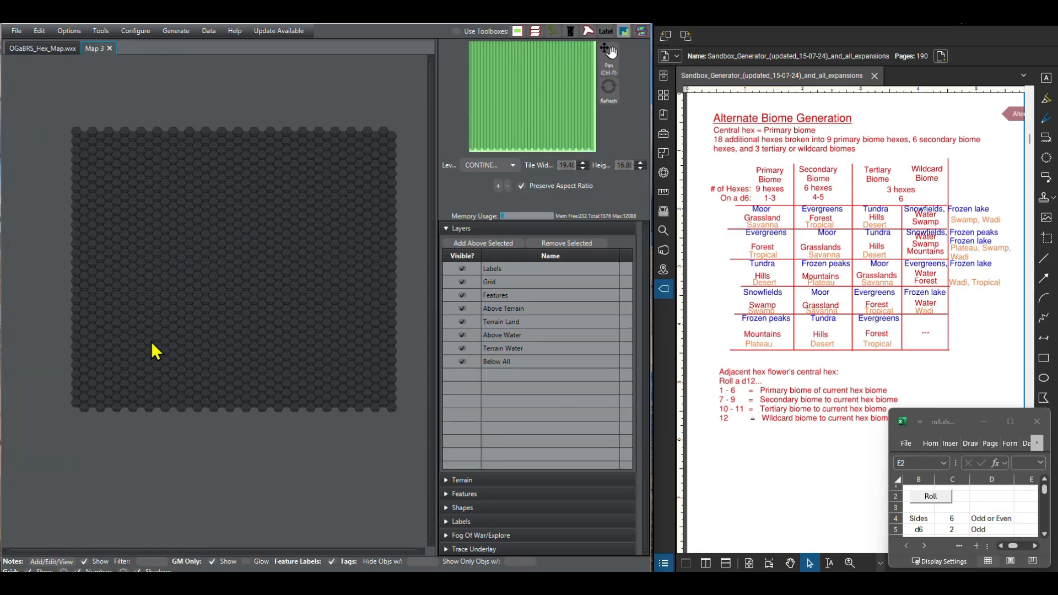
{"action": "scroll", "coordinate": [326, 279], "scroll_direction": "down", "scroll_amount": 2}
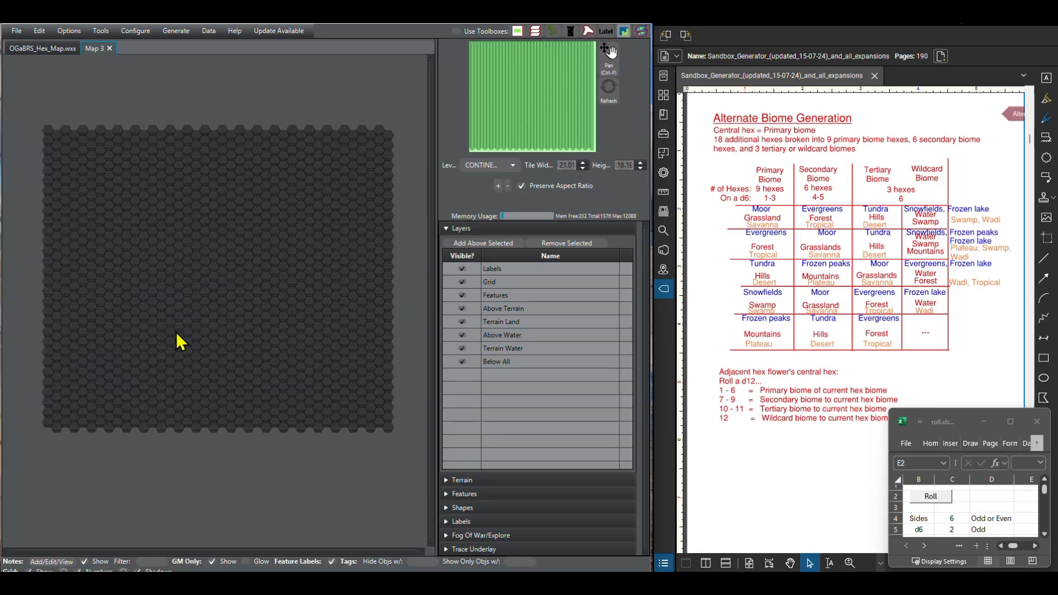
{"action": "left_click_drag", "start_coordinate": [215, 329], "coordinate": [172, 329]}
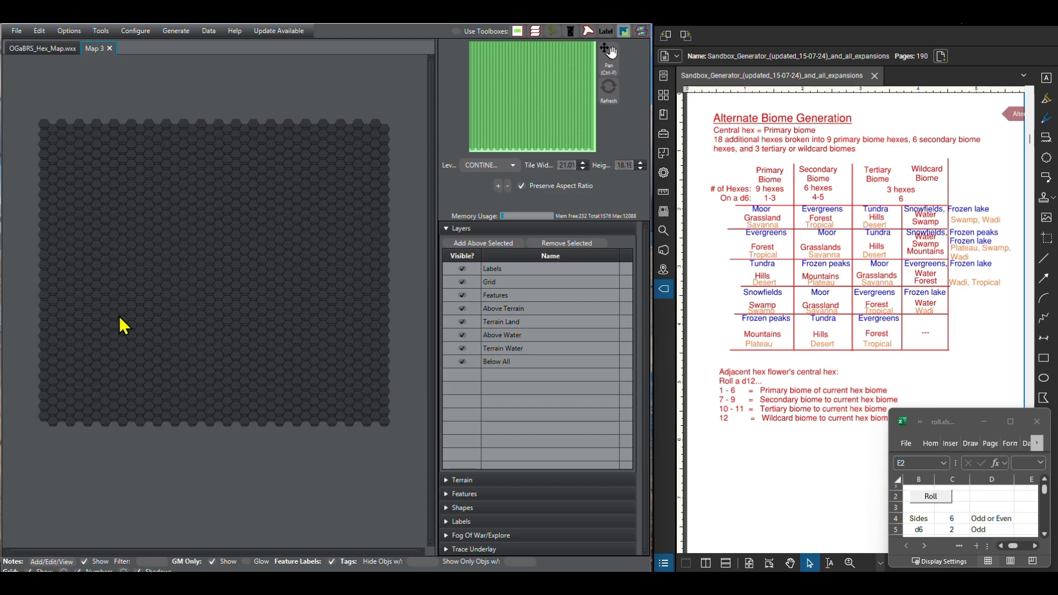
Step: Save the new blank map in the Maps folder as OGaBRS_Campaign_Hex_Map.wxx, basing the name on the existing OGaBRS_Hex_Map.wxx file
{"action": "left_click", "coordinate": [16, 30]}
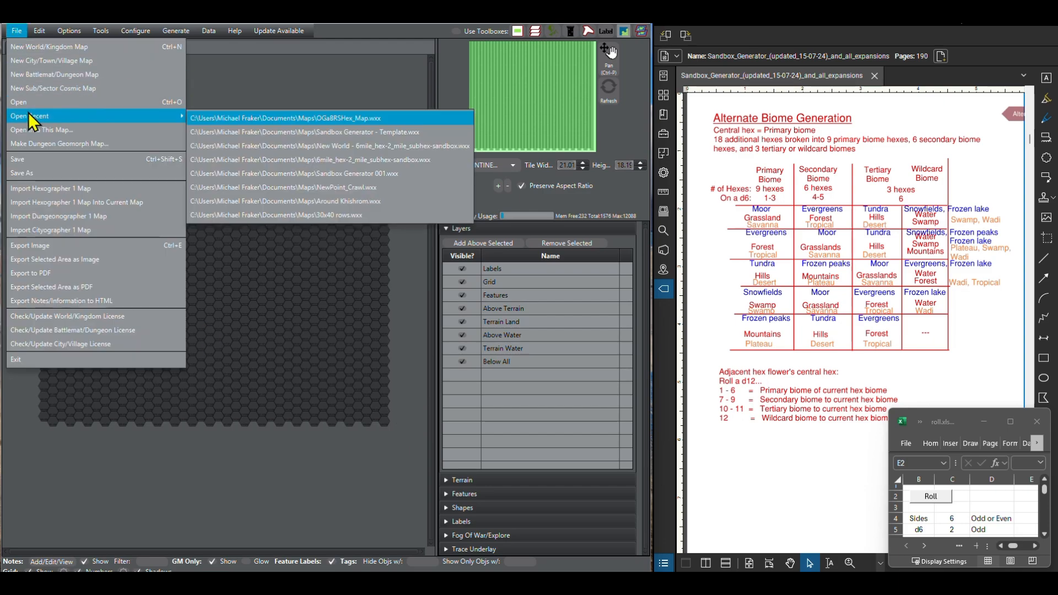
{"action": "left_click", "coordinate": [23, 163]}
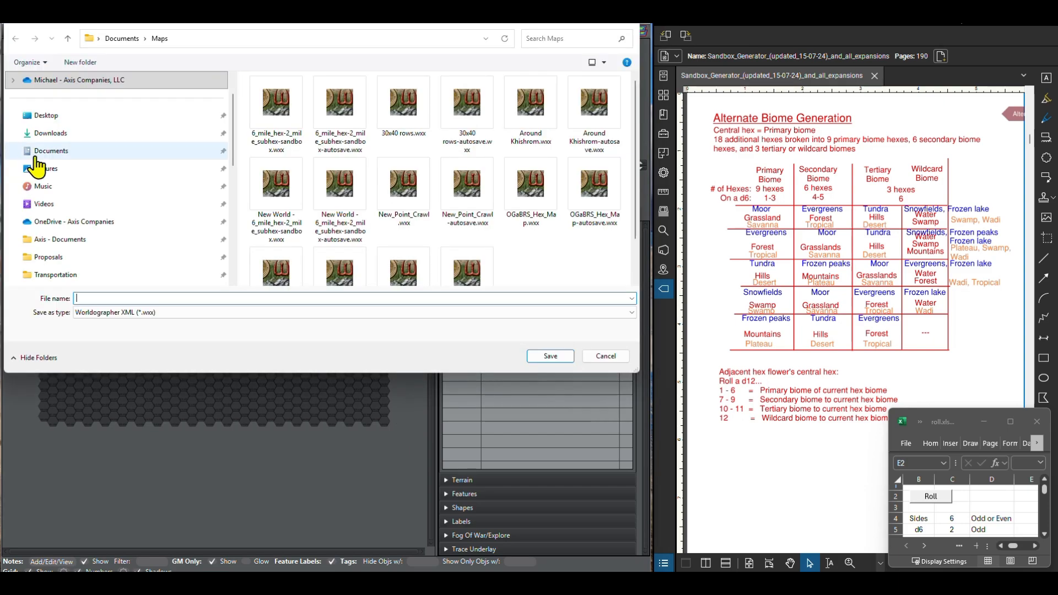
{"action": "scroll", "coordinate": [373, 252], "scroll_direction": "down", "scroll_amount": 2}
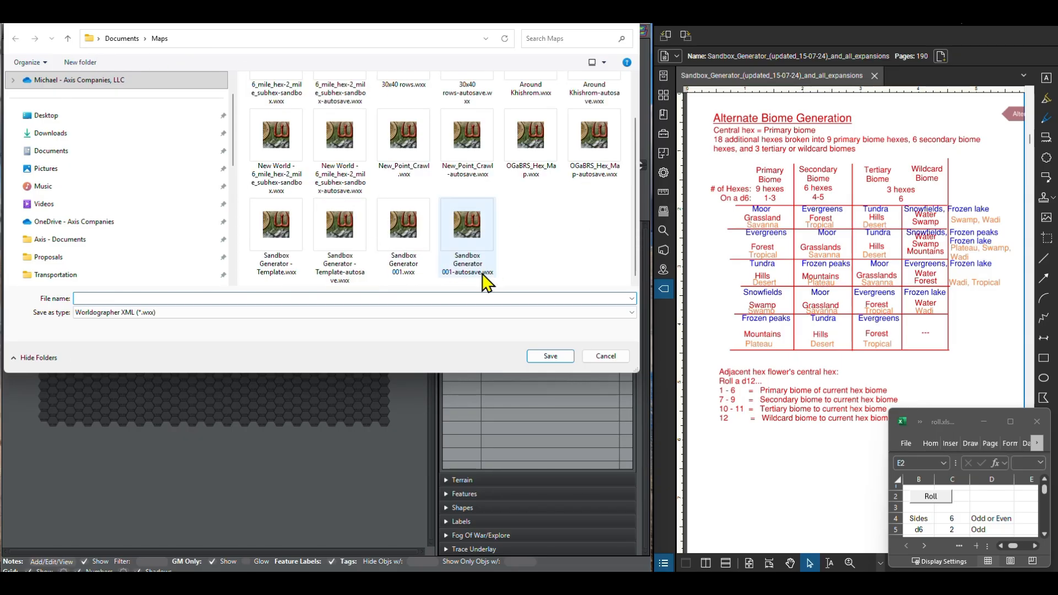
{"action": "scroll", "coordinate": [330, 259], "scroll_direction": "up", "scroll_amount": 2}
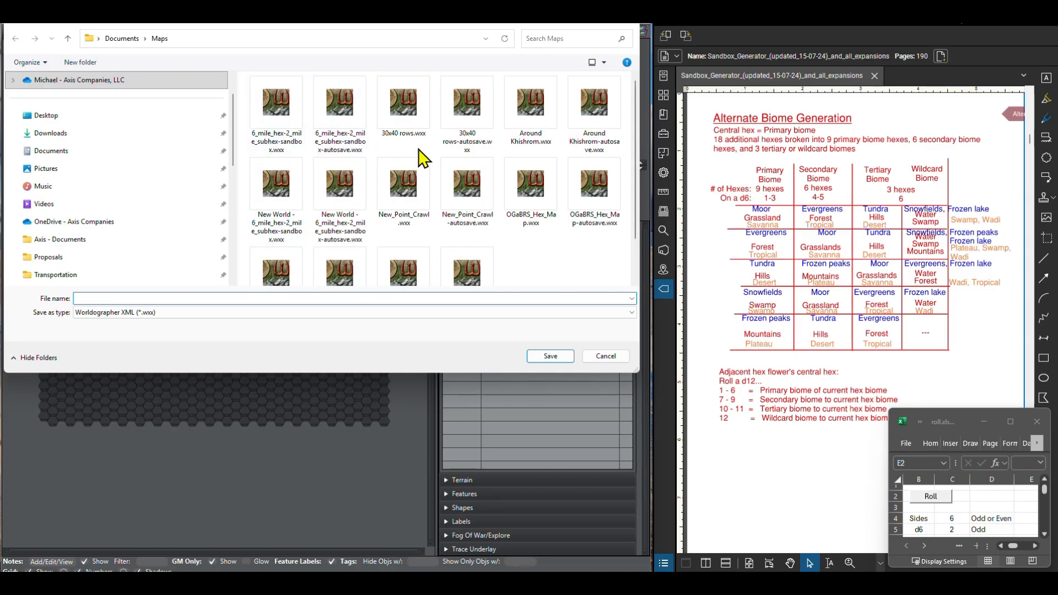
{"action": "left_click", "coordinate": [537, 220]}
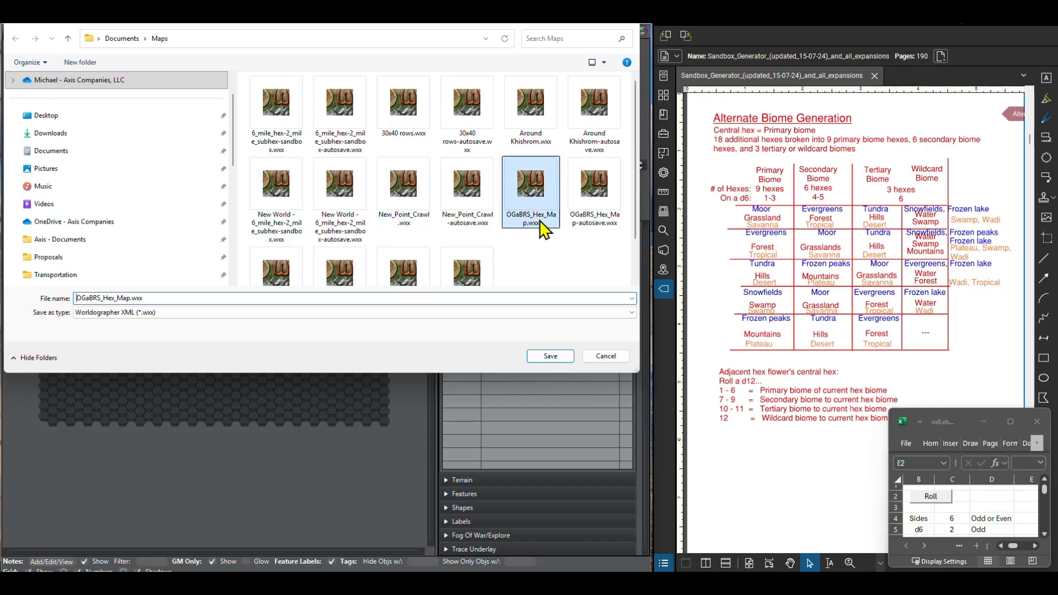
{"action": "double_click", "coordinate": [129, 298]}
{"action": "left_click", "coordinate": [101, 299]}
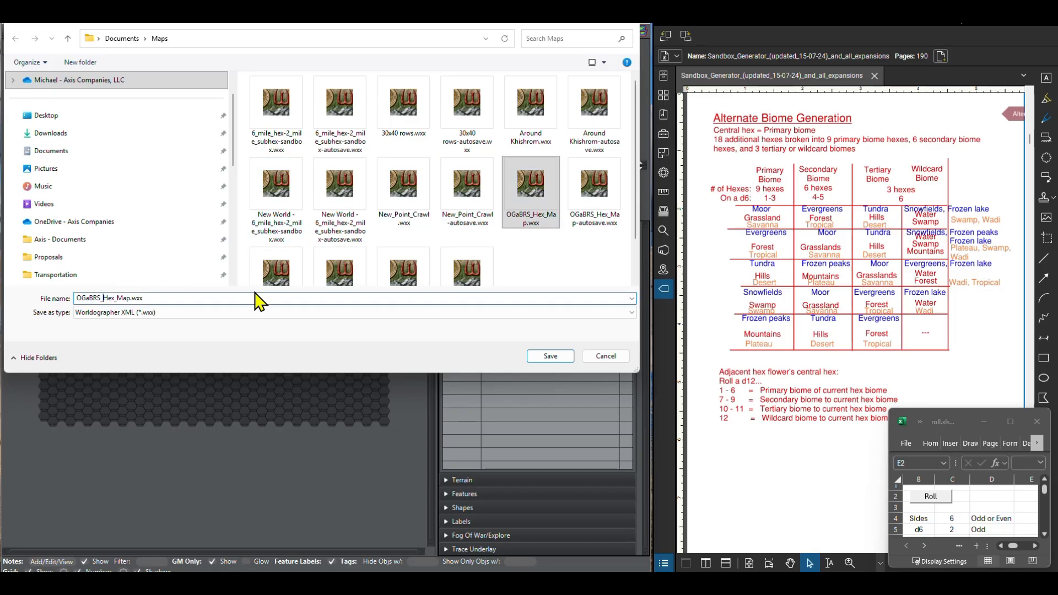
{"action": "type", "text": "Campaign"}
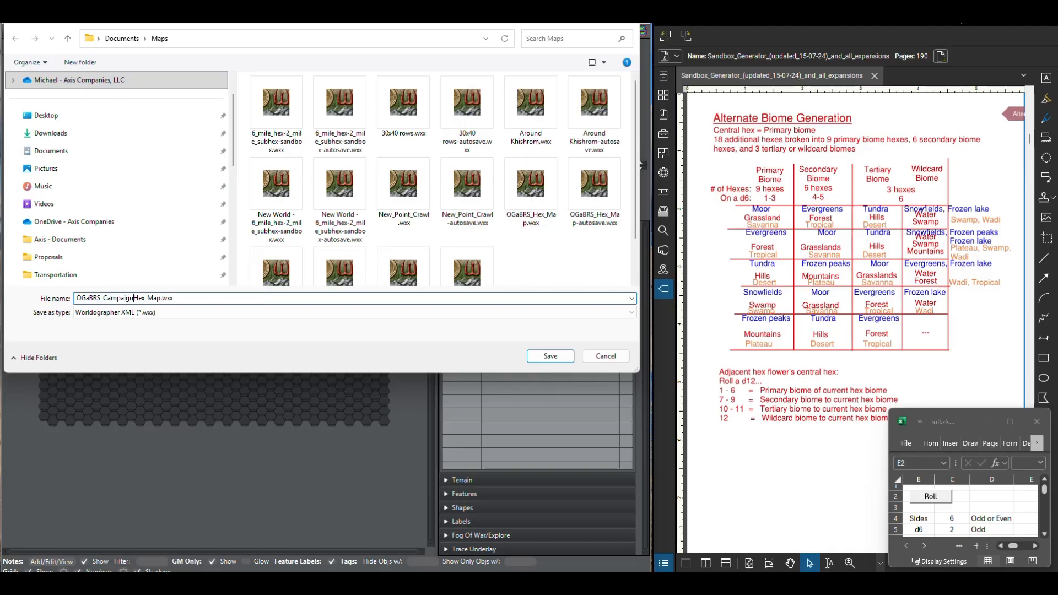
{"action": "type", "text": "_"}
{"action": "left_click", "coordinate": [540, 354]}
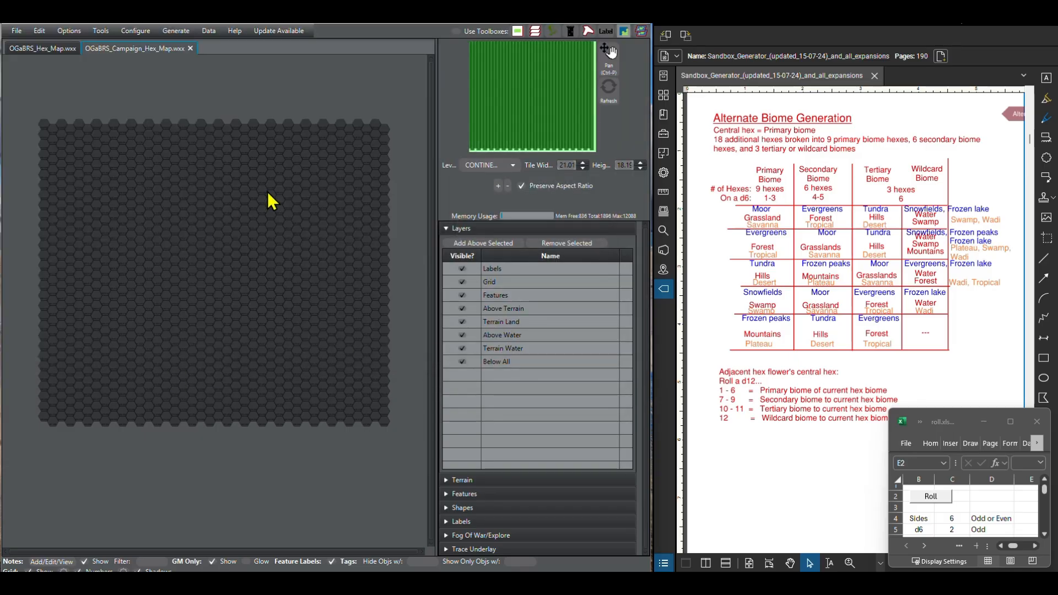
Step: Collapse the layer list, expand the terrain palette and widen it until all terrain columns and options fit
{"action": "left_click", "coordinate": [447, 228]}
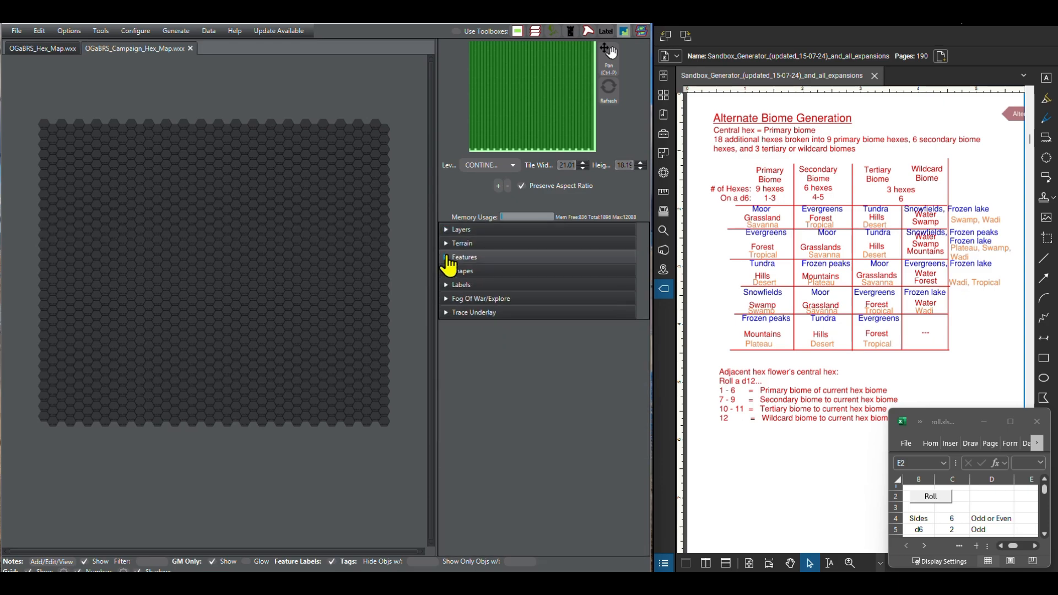
{"action": "left_click", "coordinate": [447, 258]}
{"action": "left_click", "coordinate": [447, 257]}
{"action": "left_click", "coordinate": [446, 244]}
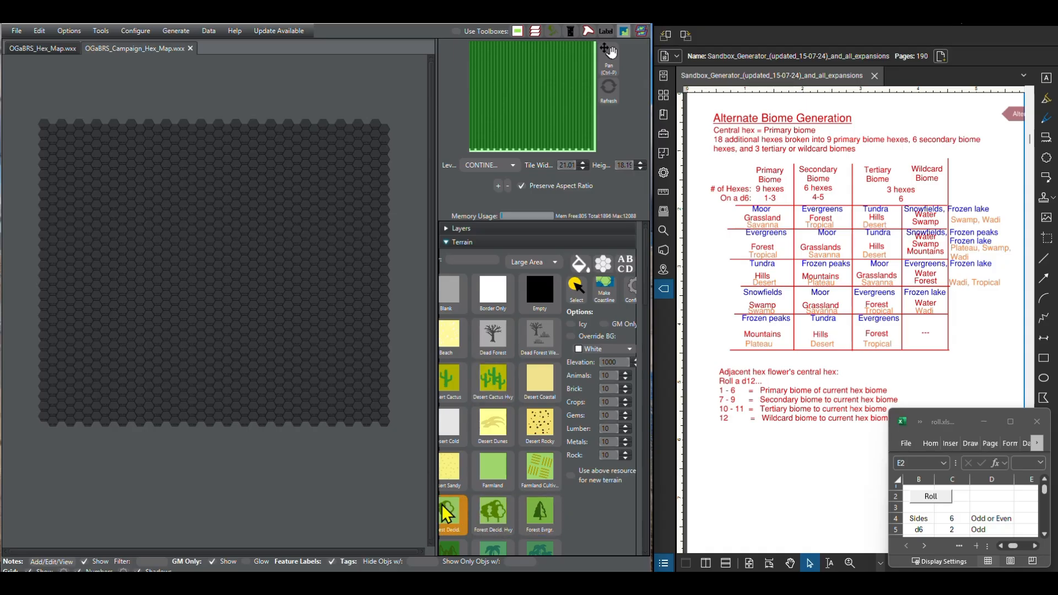
{"action": "left_click_drag", "start_coordinate": [436, 503], "coordinate": [396, 507]}
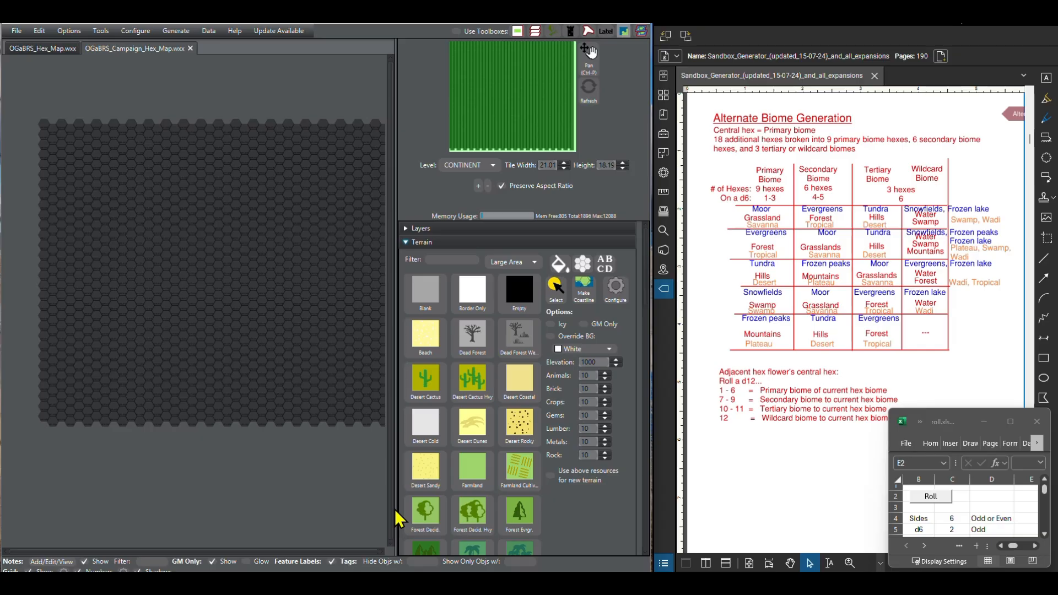
Step: Paint Water Ocean over the map's southeast corner and fill a curved ocean bay along the middle of the west edge
{"action": "scroll", "coordinate": [469, 401], "scroll_direction": "down", "scroll_amount": 10}
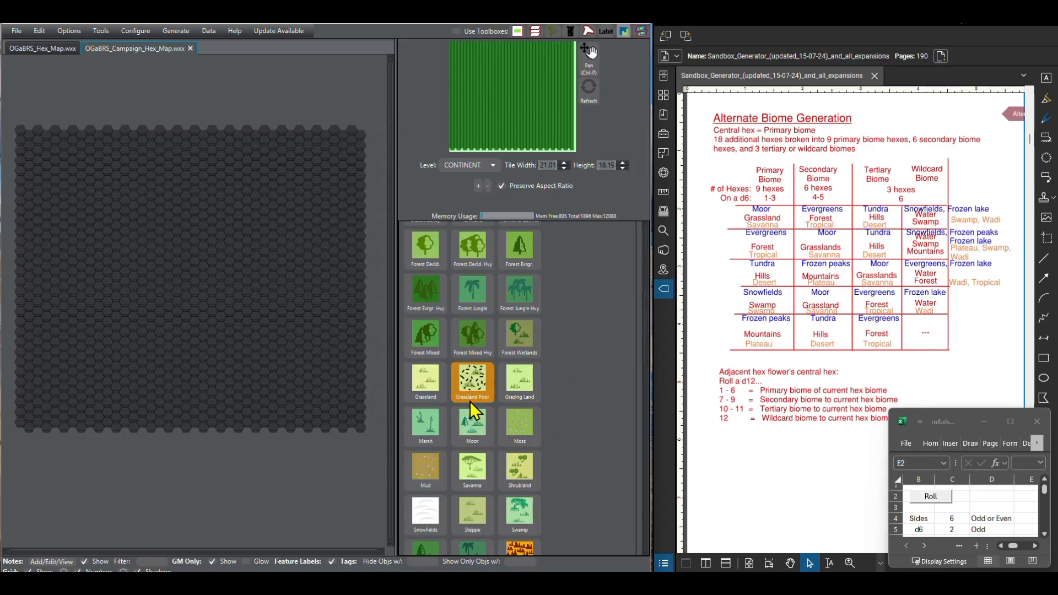
{"action": "scroll", "coordinate": [469, 397], "scroll_direction": "down", "scroll_amount": 10}
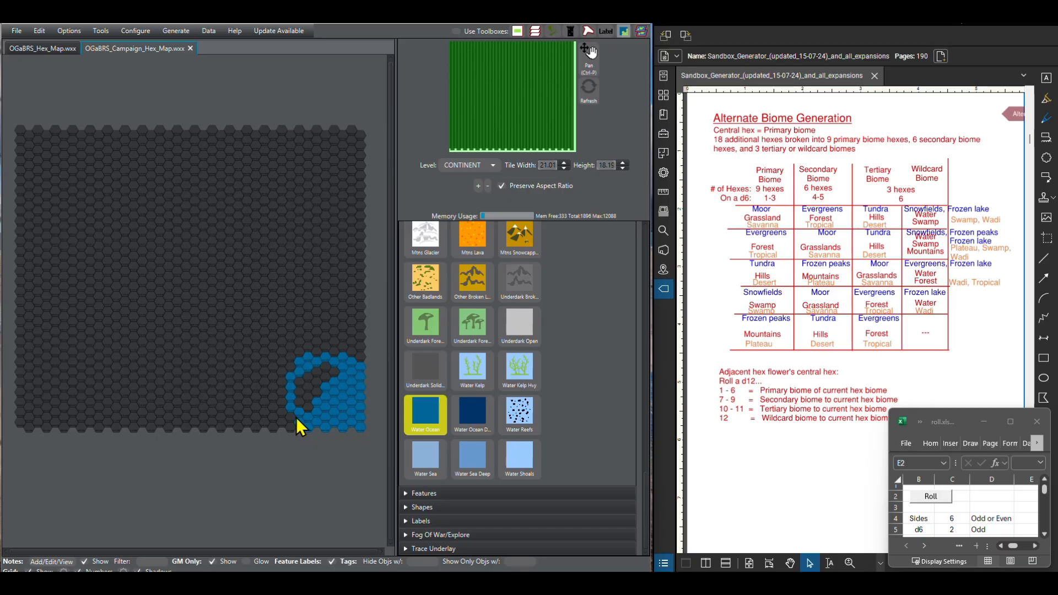
{"action": "mouse_move", "coordinate": [295, 417]}
{"action": "left_mouse_down"}
{"action": "mouse_move", "coordinate": [302, 387]}
{"action": "mouse_move", "coordinate": [334, 369]}
{"action": "left_mouse_up"}
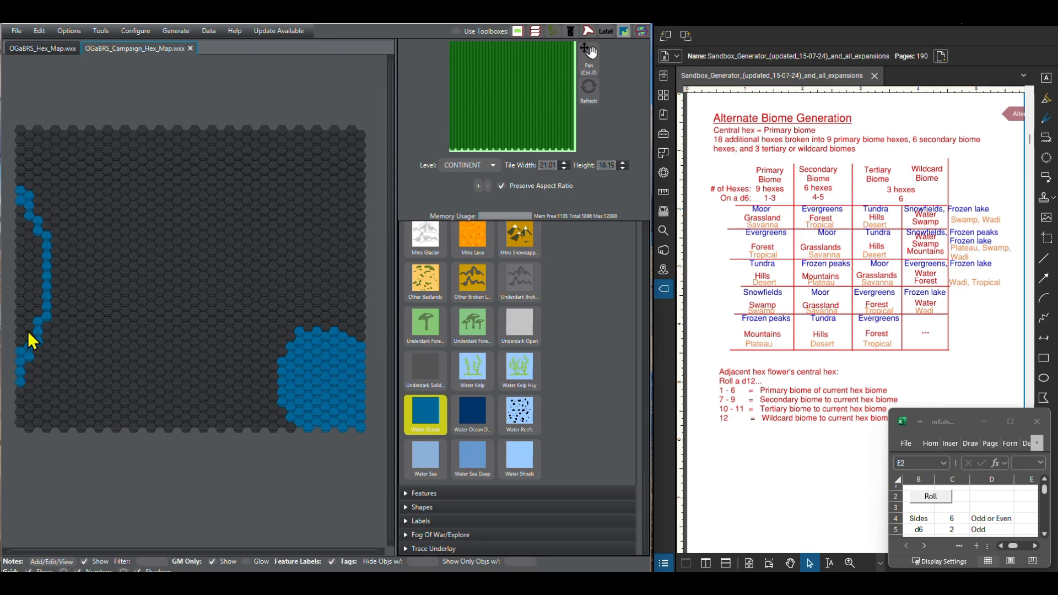
{"action": "mouse_move", "coordinate": [27, 213]}
{"action": "left_mouse_down"}
{"action": "mouse_move", "coordinate": [37, 280]}
{"action": "mouse_move", "coordinate": [26, 346]}
{"action": "left_mouse_up"}
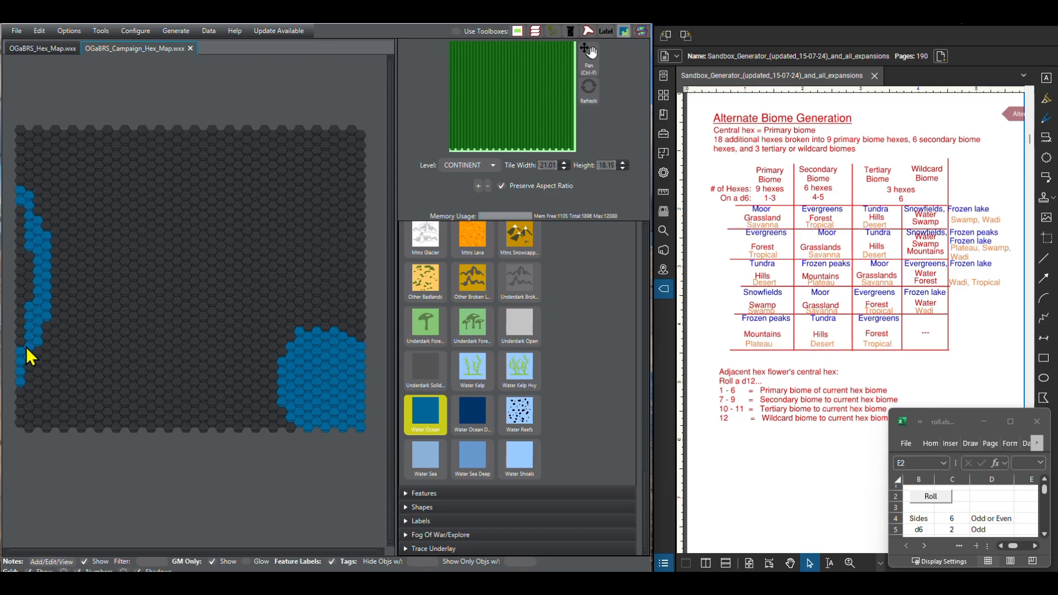
{"action": "left_click_drag", "start_coordinate": [18, 210], "coordinate": [19, 305]}
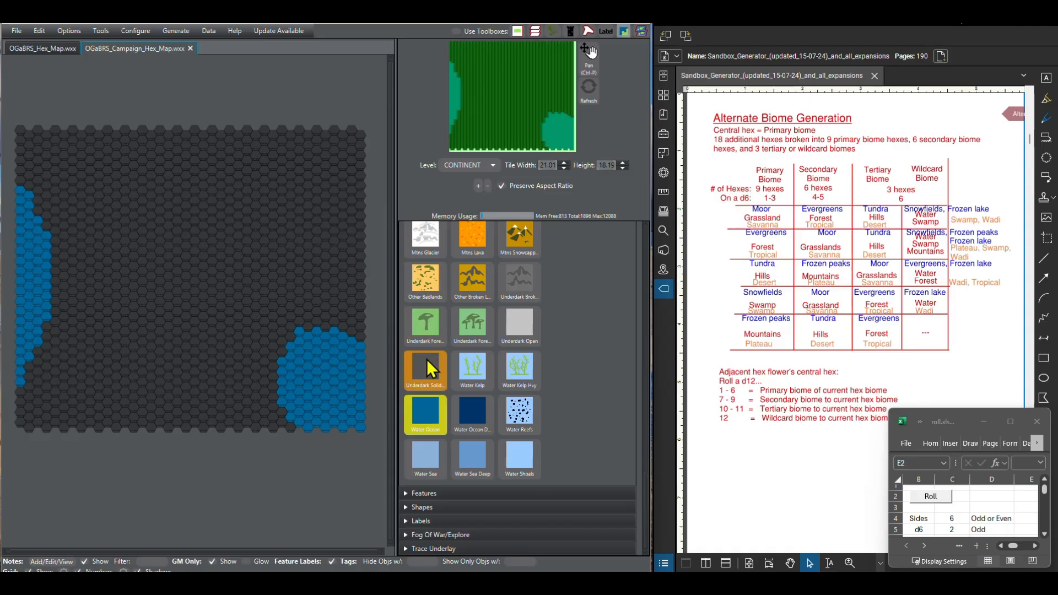
Step: Trim the northern tip of the western ocean back to Blank terrain
{"action": "scroll", "coordinate": [427, 359], "scroll_direction": "up", "scroll_amount": 4}
{"action": "scroll", "coordinate": [428, 343], "scroll_direction": "up", "scroll_amount": 10}
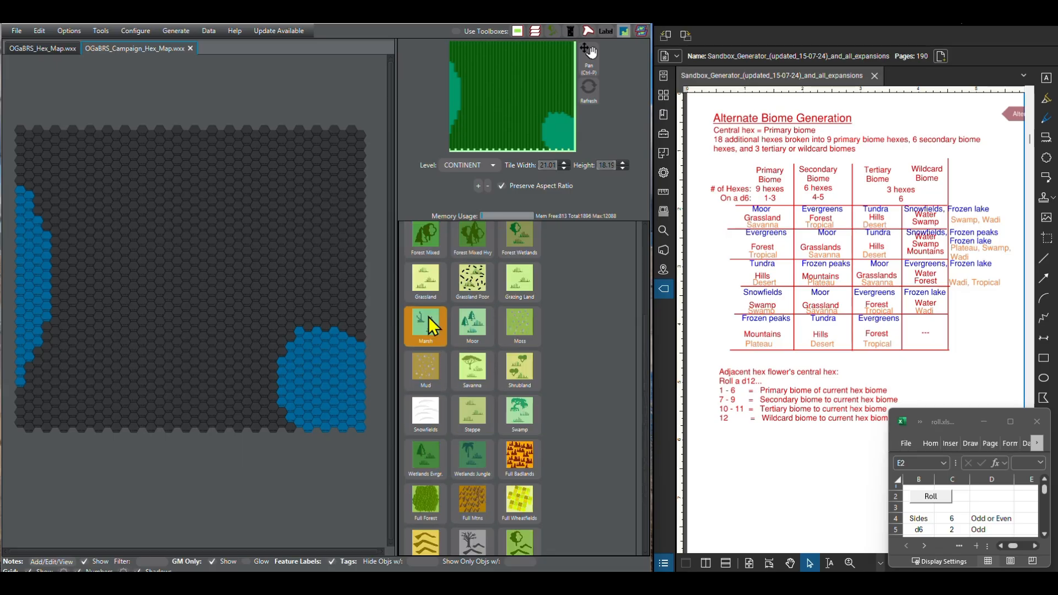
{"action": "scroll", "coordinate": [428, 315], "scroll_direction": "up", "scroll_amount": 5}
{"action": "left_click", "coordinate": [423, 291]}
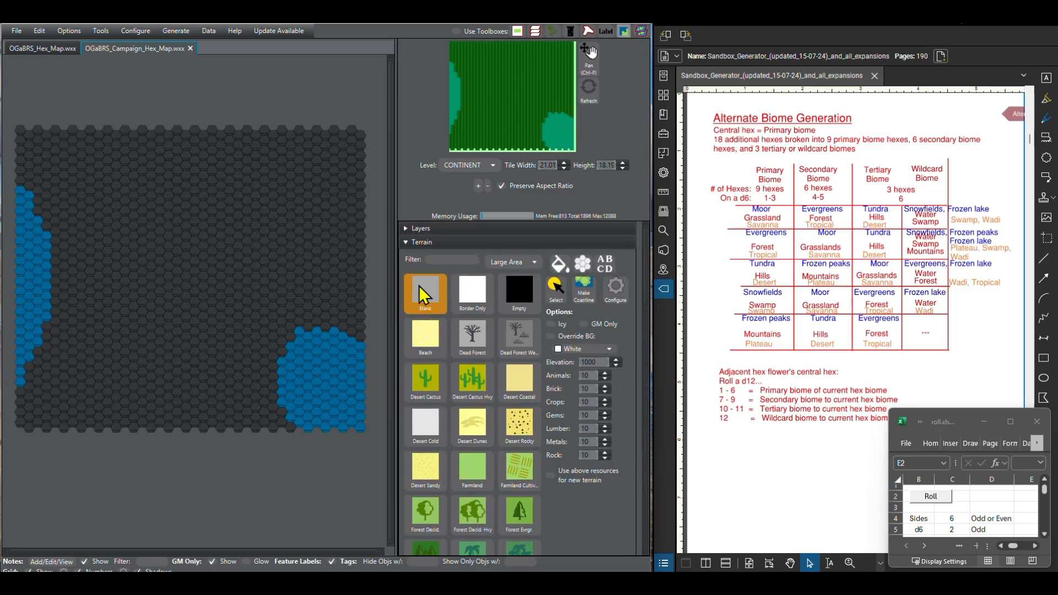
{"action": "mouse_move", "coordinate": [28, 196]}
{"action": "left_mouse_down"}
{"action": "mouse_move", "coordinate": [52, 278]}
{"action": "mouse_move", "coordinate": [17, 209]}
{"action": "left_mouse_up"}
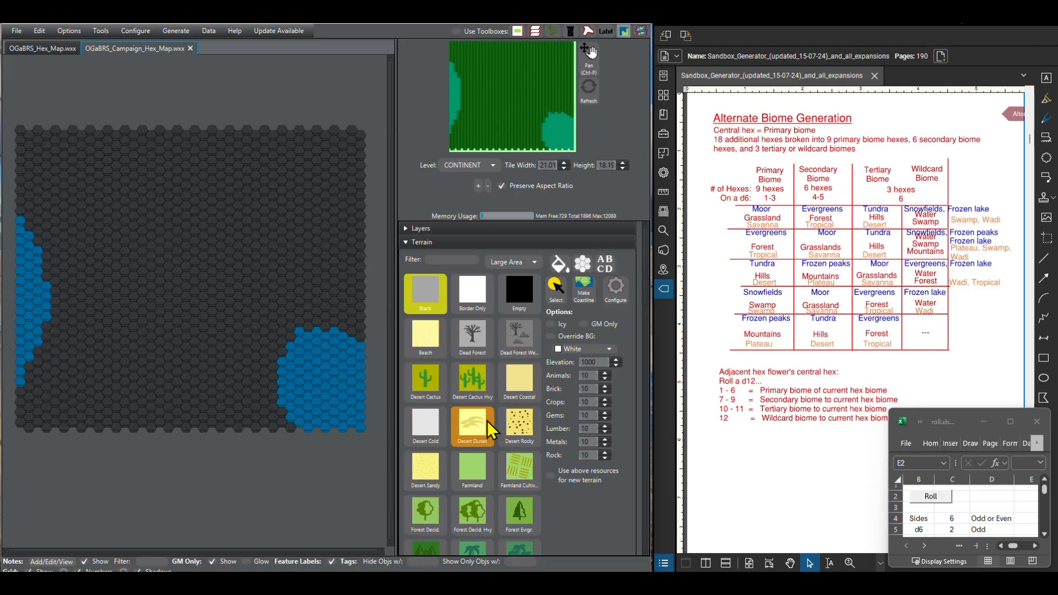
Step: Try a Desert Sandy region along the southern edge between the two oceans, and reset it to Blank terrain
{"action": "left_click", "coordinate": [427, 484]}
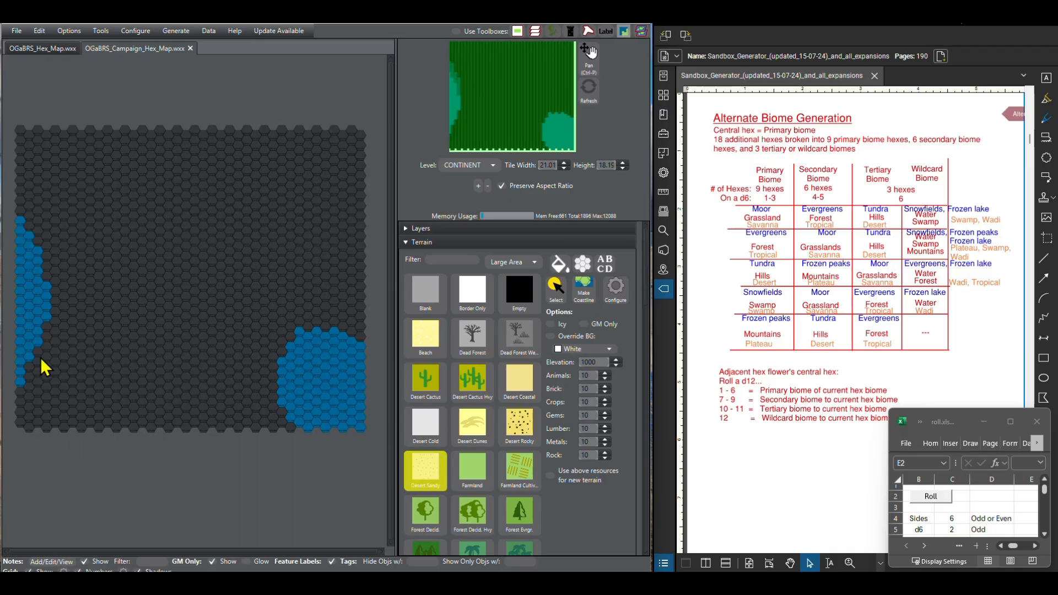
{"action": "mouse_move", "coordinate": [44, 367]}
{"action": "left_mouse_down"}
{"action": "mouse_move", "coordinate": [119, 414]}
{"action": "mouse_move", "coordinate": [112, 427]}
{"action": "mouse_move", "coordinate": [96, 415]}
{"action": "mouse_move", "coordinate": [79, 424]}
{"action": "mouse_move", "coordinate": [82, 405]}
{"action": "mouse_move", "coordinate": [97, 428]}
{"action": "mouse_move", "coordinate": [63, 371]}
{"action": "mouse_move", "coordinate": [31, 371]}
{"action": "mouse_move", "coordinate": [45, 358]}
{"action": "mouse_move", "coordinate": [21, 400]}
{"action": "mouse_move", "coordinate": [59, 379]}
{"action": "mouse_move", "coordinate": [69, 420]}
{"action": "mouse_move", "coordinate": [28, 420]}
{"action": "mouse_move", "coordinate": [44, 392]}
{"action": "mouse_move", "coordinate": [69, 413]}
{"action": "mouse_move", "coordinate": [60, 428]}
{"action": "mouse_move", "coordinate": [68, 411]}
{"action": "mouse_move", "coordinate": [43, 410]}
{"action": "mouse_move", "coordinate": [37, 427]}
{"action": "mouse_move", "coordinate": [51, 402]}
{"action": "mouse_move", "coordinate": [37, 422]}
{"action": "mouse_move", "coordinate": [25, 414]}
{"action": "mouse_move", "coordinate": [31, 429]}
{"action": "mouse_move", "coordinate": [87, 401]}
{"action": "mouse_move", "coordinate": [130, 401]}
{"action": "mouse_move", "coordinate": [161, 425]}
{"action": "mouse_move", "coordinate": [131, 426]}
{"action": "mouse_move", "coordinate": [119, 409]}
{"action": "mouse_move", "coordinate": [161, 432]}
{"action": "left_mouse_up"}
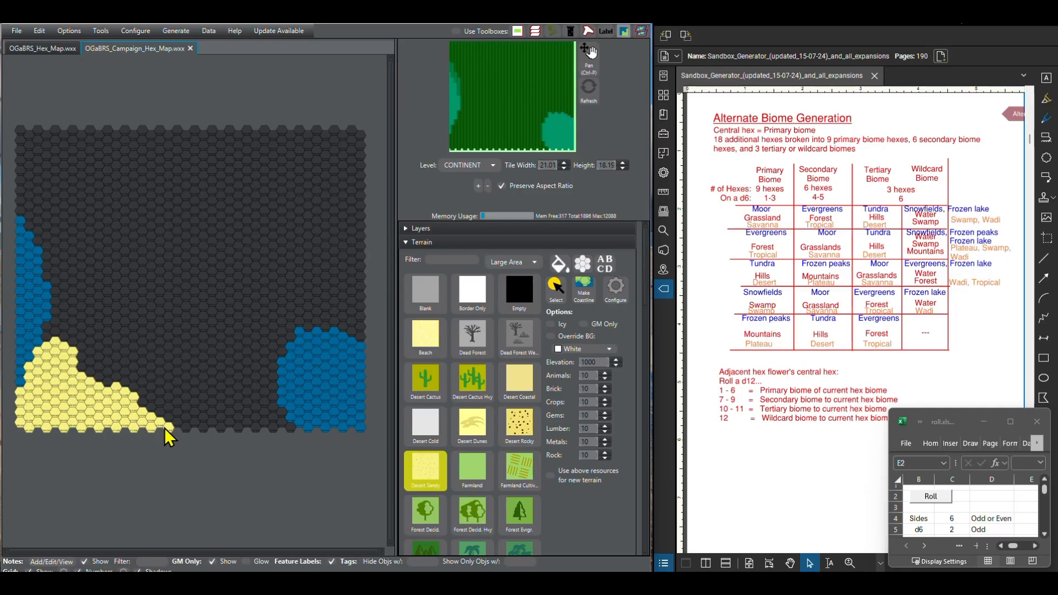
{"action": "mouse_move", "coordinate": [168, 435]}
{"action": "left_mouse_down"}
{"action": "mouse_move", "coordinate": [246, 416]}
{"action": "mouse_move", "coordinate": [196, 429]}
{"action": "mouse_move", "coordinate": [290, 430]}
{"action": "mouse_move", "coordinate": [265, 411]}
{"action": "mouse_move", "coordinate": [172, 423]}
{"action": "mouse_move", "coordinate": [270, 412]}
{"action": "mouse_move", "coordinate": [260, 403]}
{"action": "mouse_move", "coordinate": [164, 423]}
{"action": "mouse_move", "coordinate": [120, 404]}
{"action": "mouse_move", "coordinate": [97, 377]}
{"action": "mouse_move", "coordinate": [155, 404]}
{"action": "mouse_move", "coordinate": [239, 407]}
{"action": "mouse_move", "coordinate": [129, 410]}
{"action": "mouse_move", "coordinate": [66, 366]}
{"action": "mouse_move", "coordinate": [59, 342]}
{"action": "mouse_move", "coordinate": [236, 385]}
{"action": "mouse_move", "coordinate": [281, 413]}
{"action": "mouse_move", "coordinate": [263, 383]}
{"action": "mouse_move", "coordinate": [216, 392]}
{"action": "mouse_move", "coordinate": [243, 397]}
{"action": "left_mouse_up"}
{"action": "left_click", "coordinate": [435, 298]}
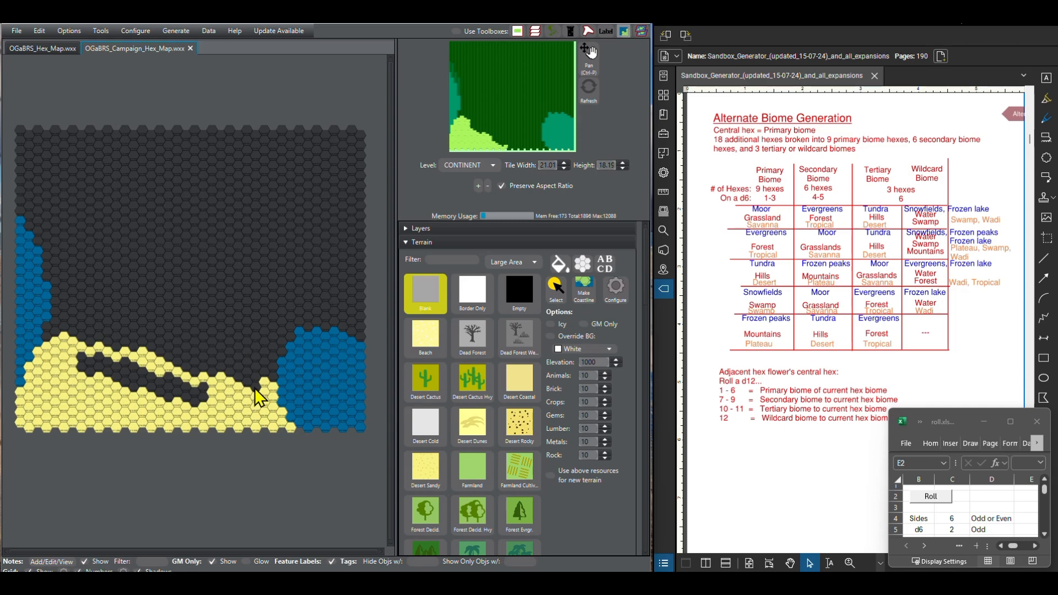
{"action": "mouse_move", "coordinate": [274, 394]}
{"action": "left_mouse_down"}
{"action": "mouse_move", "coordinate": [276, 424]}
{"action": "mouse_move", "coordinate": [236, 454]}
{"action": "mouse_move", "coordinate": [246, 399]}
{"action": "mouse_move", "coordinate": [262, 411]}
{"action": "mouse_move", "coordinate": [213, 432]}
{"action": "mouse_move", "coordinate": [225, 374]}
{"action": "mouse_move", "coordinate": [157, 424]}
{"action": "mouse_move", "coordinate": [83, 441]}
{"action": "mouse_move", "coordinate": [141, 367]}
{"action": "mouse_move", "coordinate": [55, 419]}
{"action": "mouse_move", "coordinate": [130, 421]}
{"action": "mouse_move", "coordinate": [118, 437]}
{"action": "mouse_move", "coordinate": [168, 443]}
{"action": "mouse_move", "coordinate": [190, 380]}
{"action": "mouse_move", "coordinate": [145, 369]}
{"action": "mouse_move", "coordinate": [127, 397]}
{"action": "mouse_move", "coordinate": [106, 357]}
{"action": "mouse_move", "coordinate": [72, 347]}
{"action": "mouse_move", "coordinate": [47, 356]}
{"action": "mouse_move", "coordinate": [90, 381]}
{"action": "mouse_move", "coordinate": [36, 419]}
{"action": "mouse_move", "coordinate": [60, 433]}
{"action": "mouse_move", "coordinate": [24, 402]}
{"action": "mouse_move", "coordinate": [27, 423]}
{"action": "mouse_move", "coordinate": [64, 363]}
{"action": "mouse_move", "coordinate": [28, 375]}
{"action": "mouse_move", "coordinate": [40, 364]}
{"action": "mouse_move", "coordinate": [43, 394]}
{"action": "left_mouse_up"}
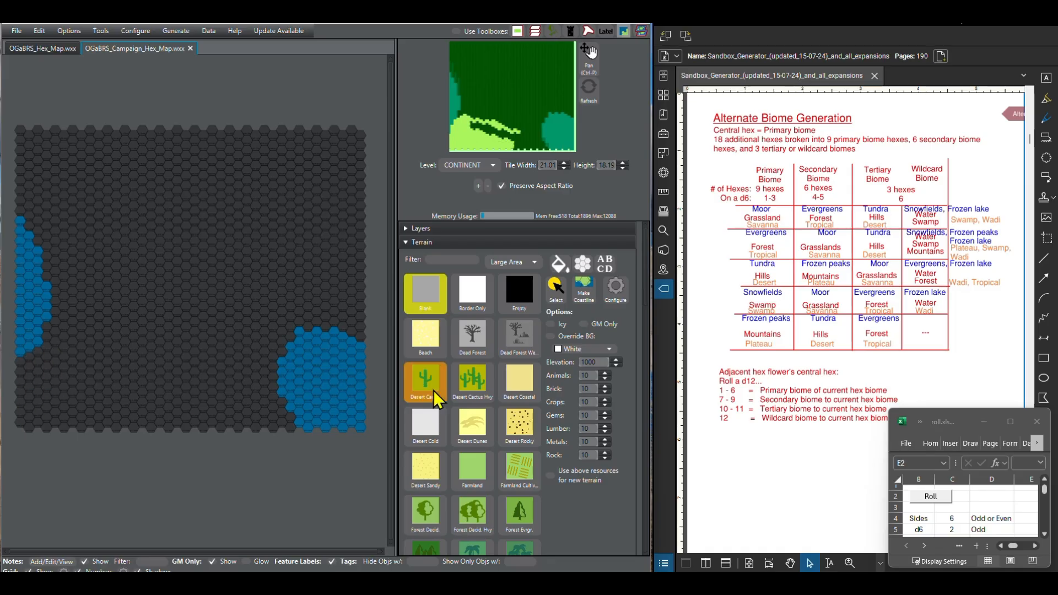
Step: Extend the western ocean's southern tip and the southeastern ocean's northern edge with Water Ocean hexes
{"action": "scroll", "coordinate": [438, 418], "scroll_direction": "down", "scroll_amount": 10}
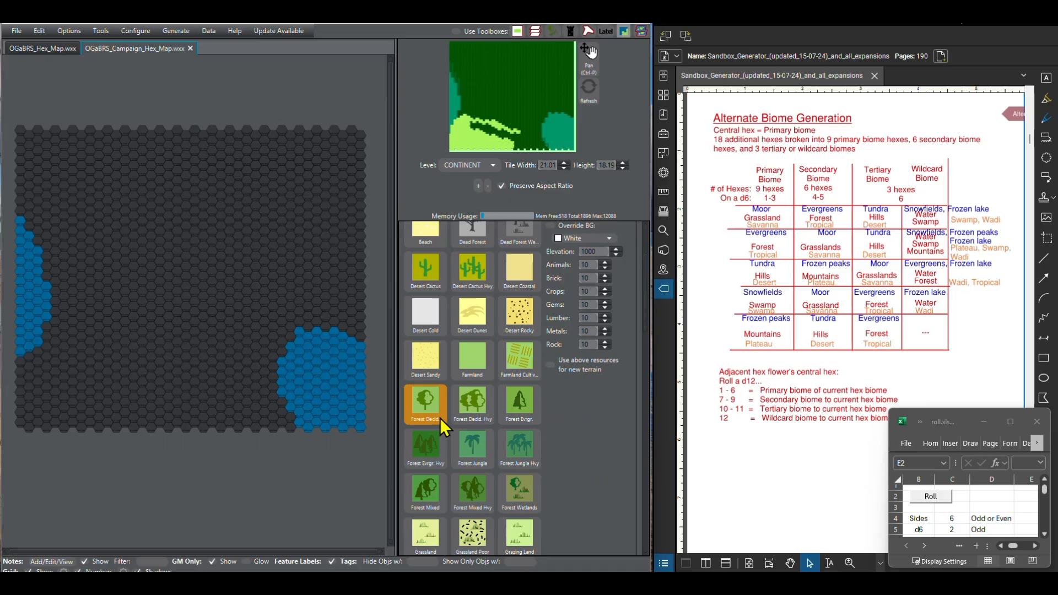
{"action": "scroll", "coordinate": [456, 478], "scroll_direction": "down", "scroll_amount": 10}
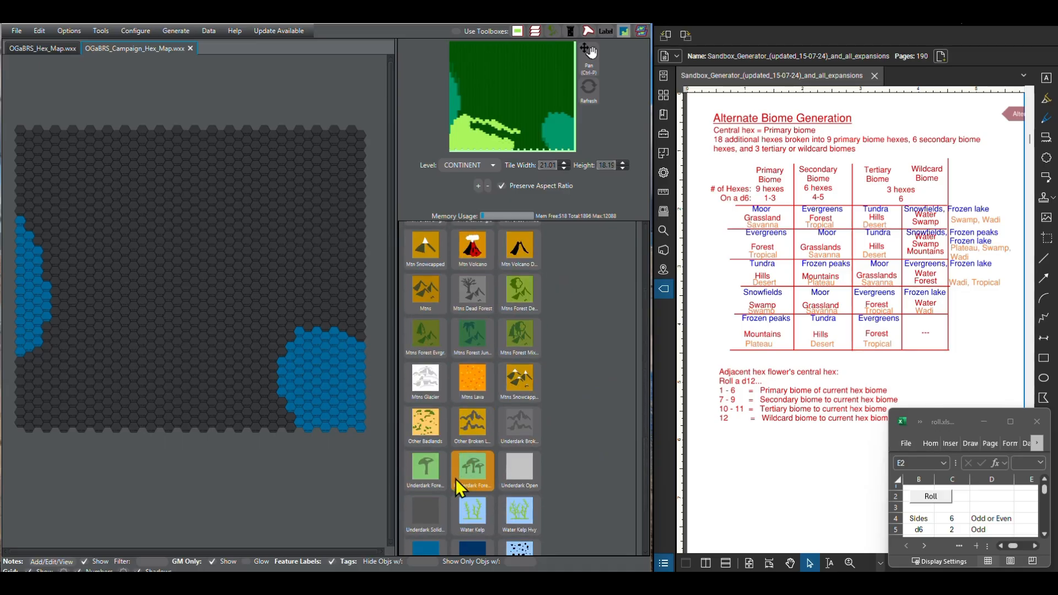
{"action": "left_click", "coordinate": [427, 415]}
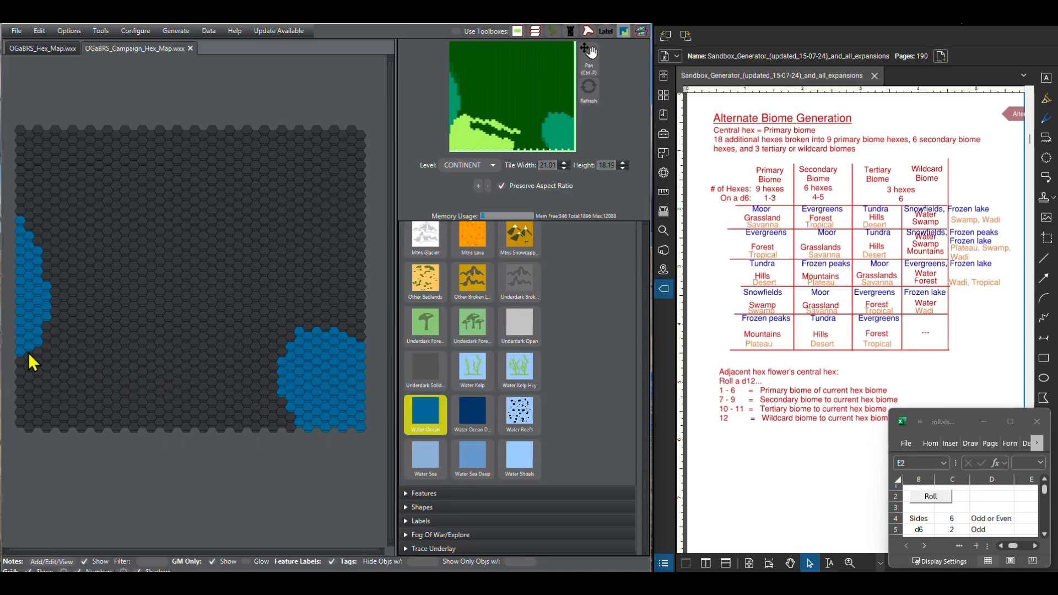
{"action": "left_click_drag", "start_coordinate": [28, 352], "coordinate": [24, 371]}
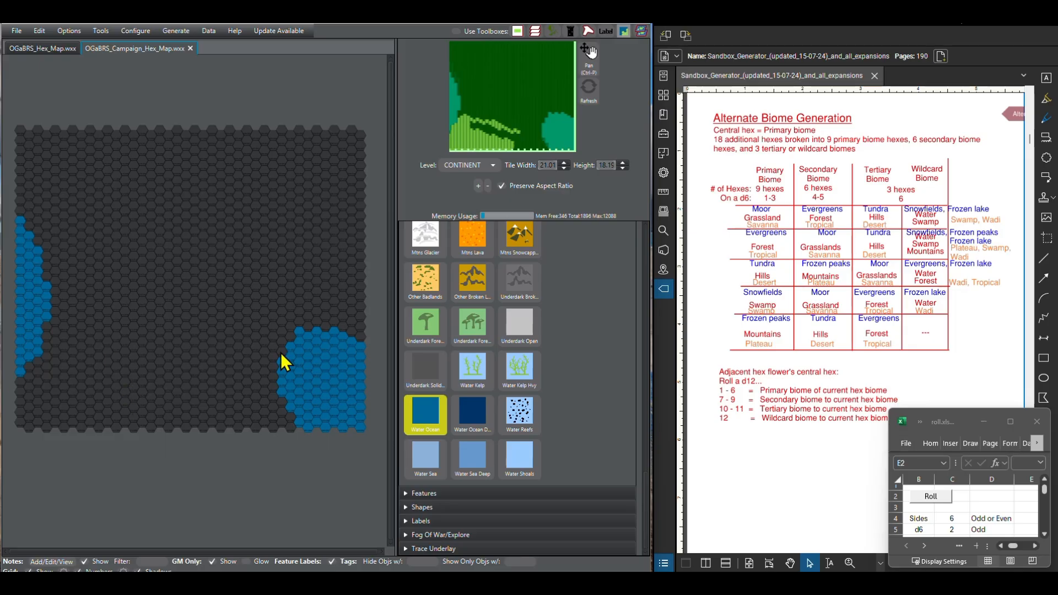
Step: Place Forest Jungle islands in the southeastern ocean: one of two adjacent hexes and two separate single-hex islands
{"action": "scroll", "coordinate": [462, 398], "scroll_direction": "up", "scroll_amount": 6}
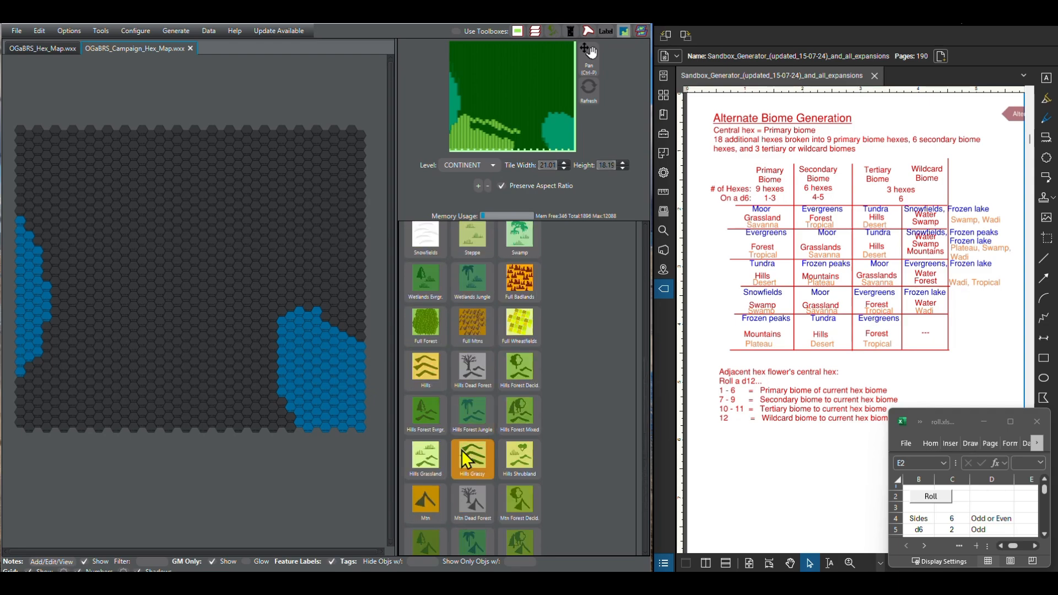
{"action": "scroll", "coordinate": [468, 427], "scroll_direction": "up", "scroll_amount": 3}
{"action": "scroll", "coordinate": [468, 428], "scroll_direction": "up", "scroll_amount": 2}
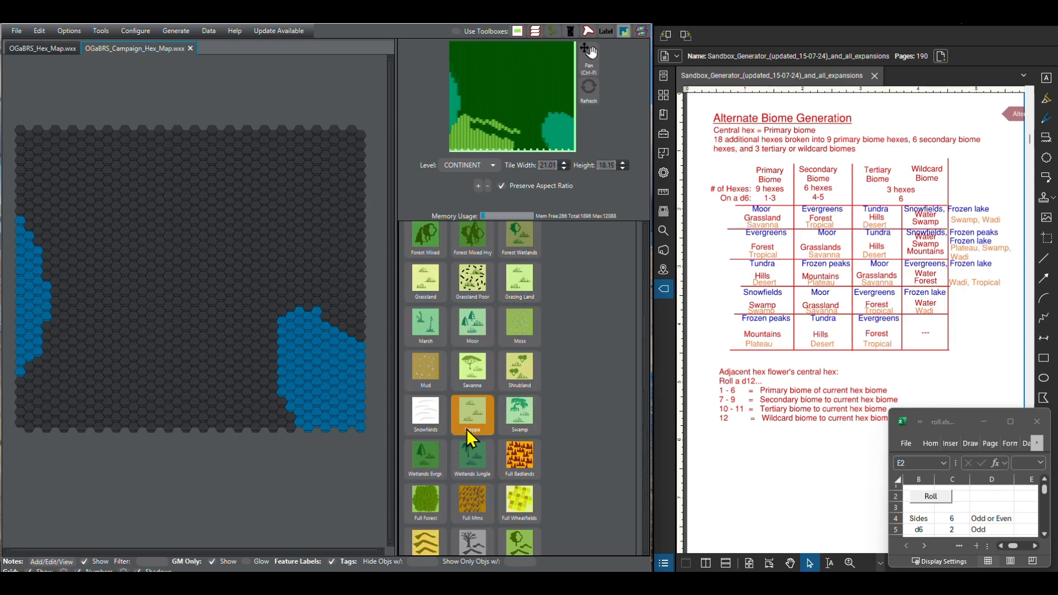
{"action": "scroll", "coordinate": [467, 429], "scroll_direction": "up", "scroll_amount": 4}
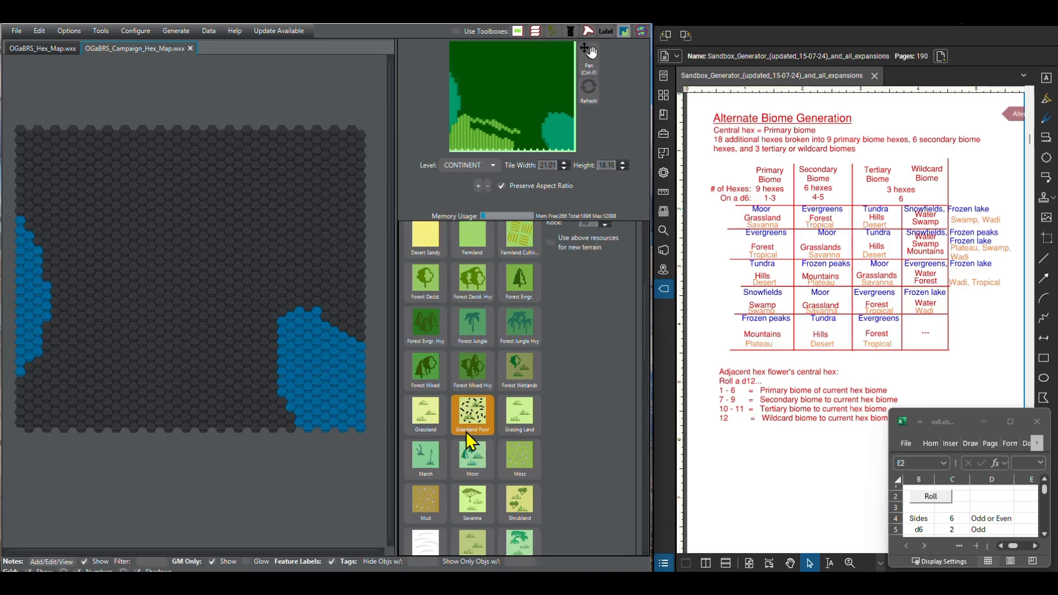
{"action": "left_click", "coordinate": [313, 382]}
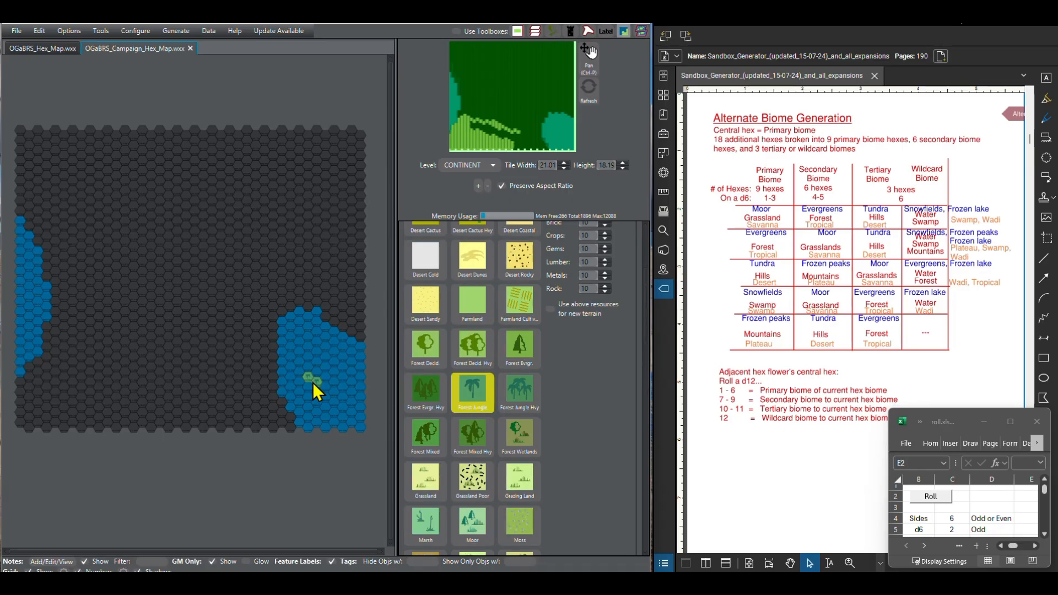
{"action": "scroll", "coordinate": [461, 467], "scroll_direction": "down", "scroll_amount": 3}
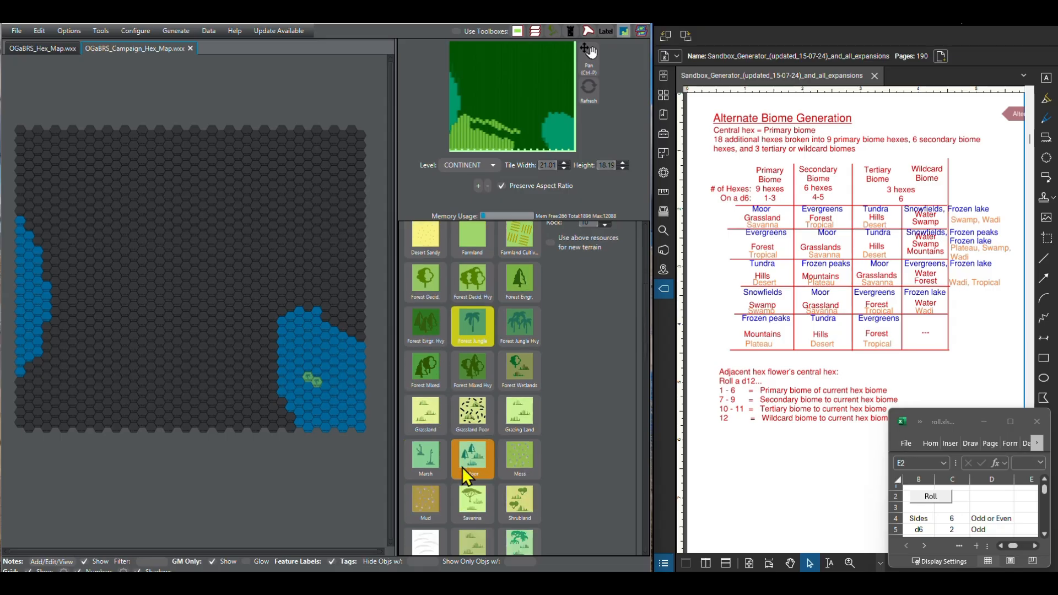
{"action": "left_click", "coordinate": [341, 358]}
{"action": "scroll", "coordinate": [472, 479], "scroll_direction": "down", "scroll_amount": 3}
{"action": "scroll", "coordinate": [477, 491], "scroll_direction": "up", "scroll_amount": 3}
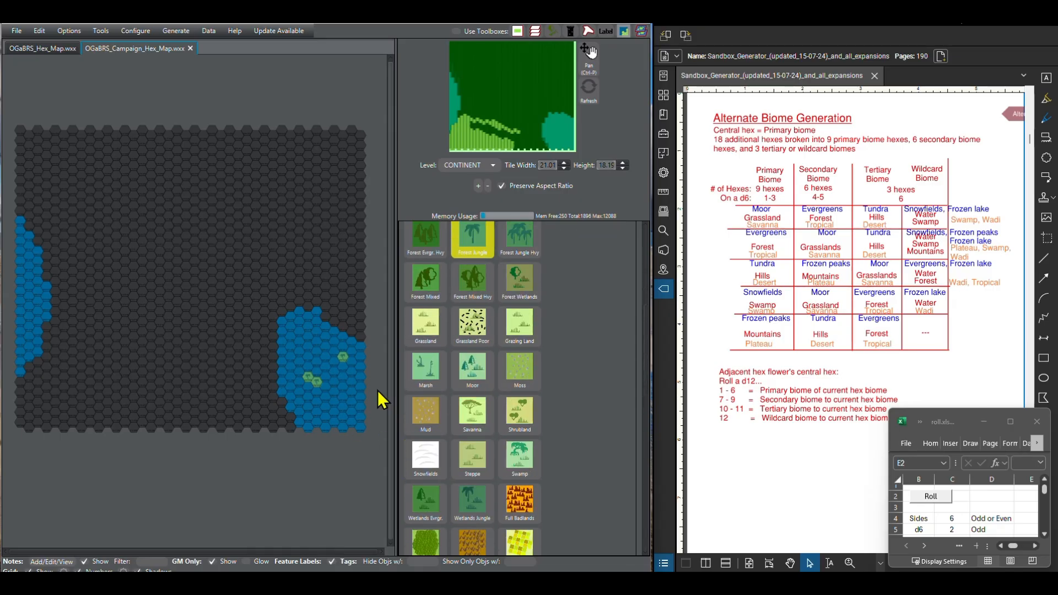
{"action": "left_click", "coordinate": [350, 405]}
{"action": "scroll", "coordinate": [438, 406], "scroll_direction": "up", "scroll_amount": 5}
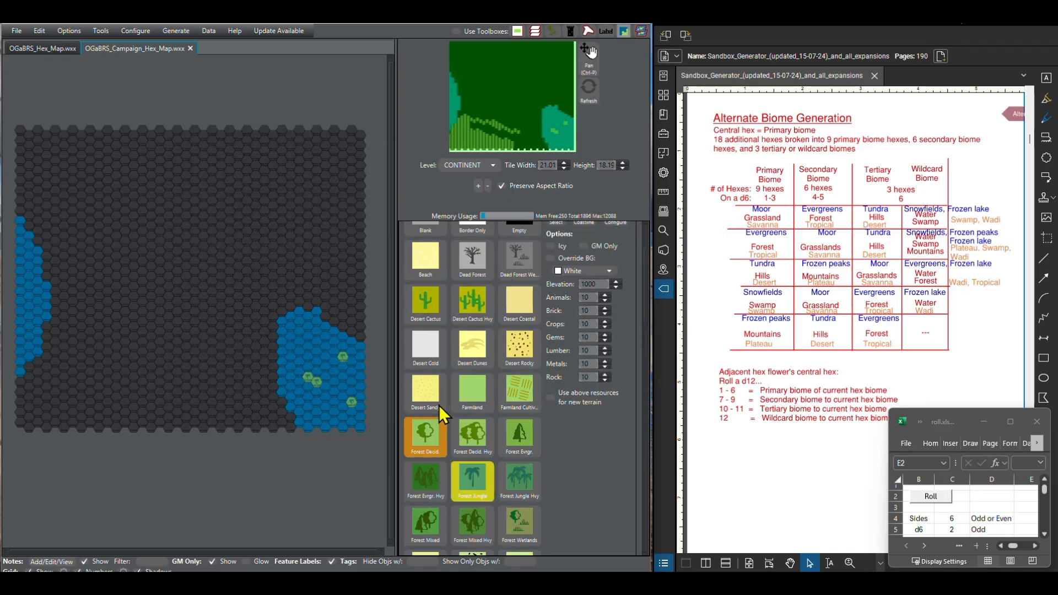
Step: Place two single-hex Desert Sandy islands in the southeastern ocean, one in its northern part and one near its southern edge
{"action": "scroll", "coordinate": [439, 405], "scroll_direction": "up", "scroll_amount": 2}
{"action": "scroll", "coordinate": [441, 380], "scroll_direction": "down", "scroll_amount": 3}
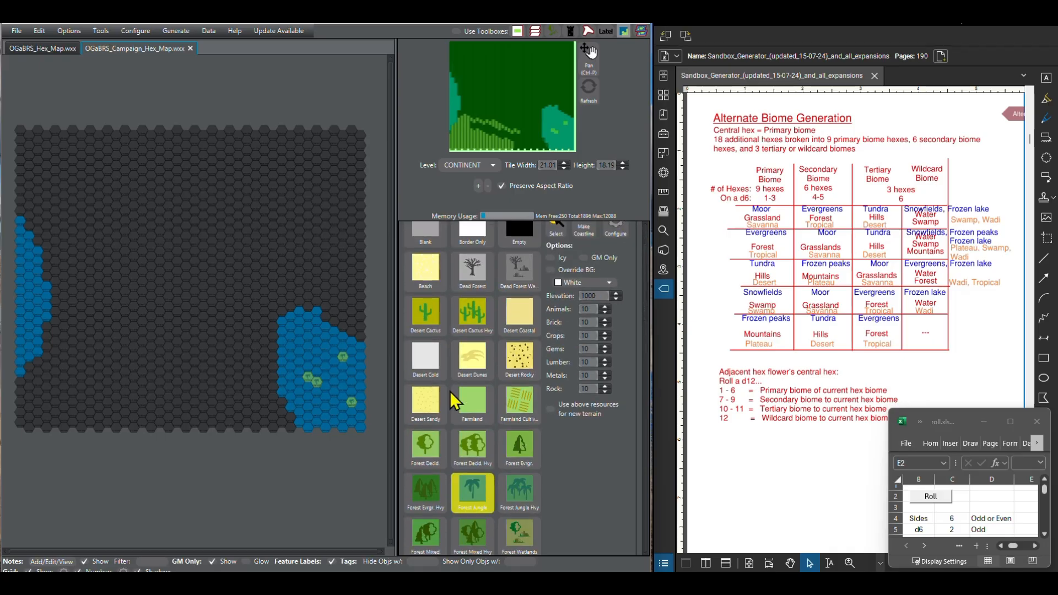
{"action": "left_click", "coordinate": [430, 370]}
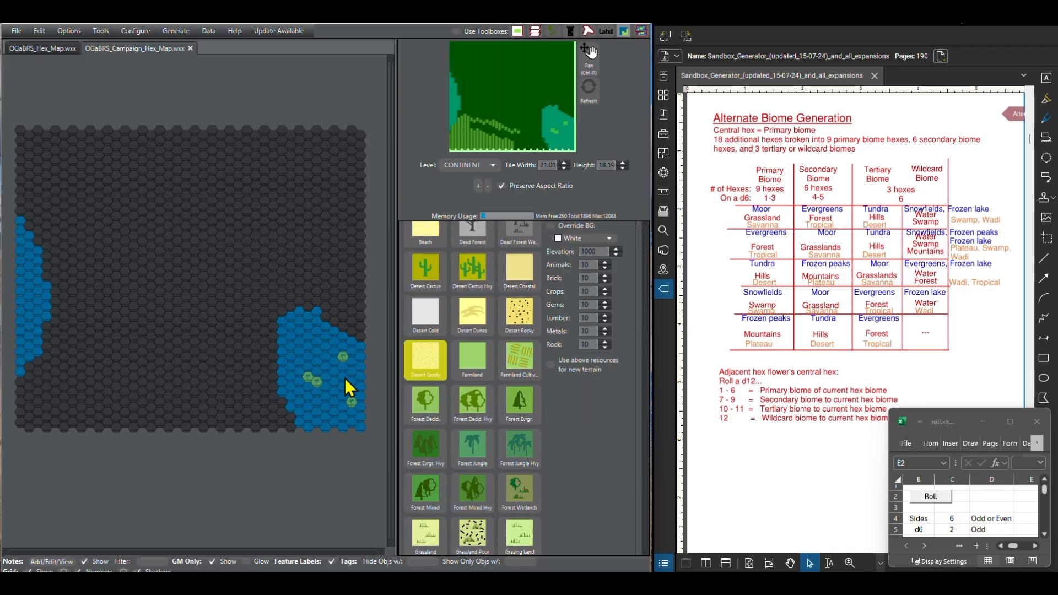
{"action": "left_click", "coordinate": [321, 408]}
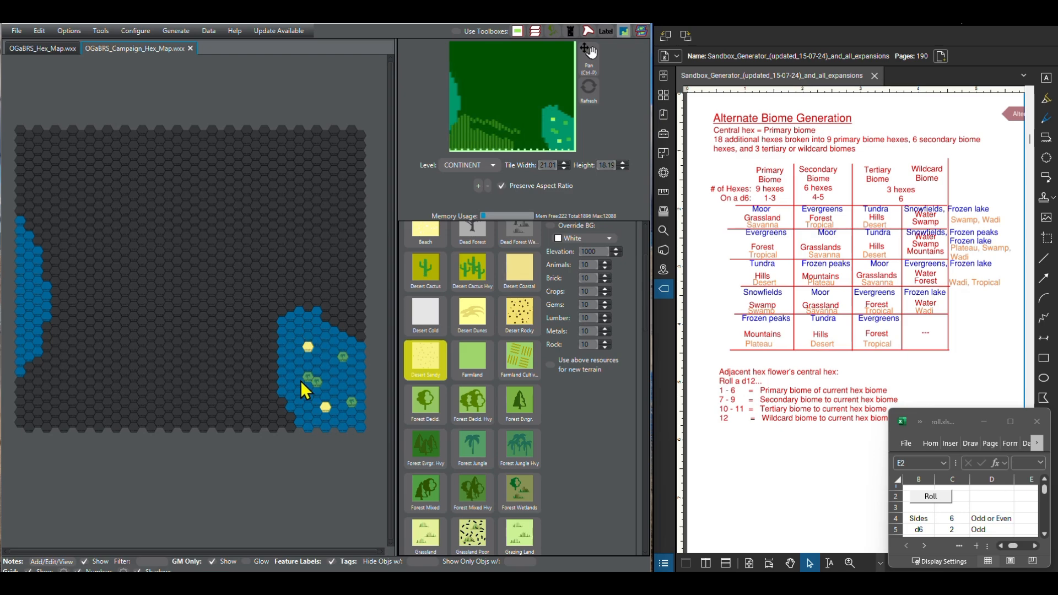
Step: Add one more Desert Sandy island near the southeastern ocean's southwestern shore and one Forest Jungle island near its eastern edge
{"action": "scroll", "coordinate": [409, 399], "scroll_direction": "down", "scroll_amount": 4}
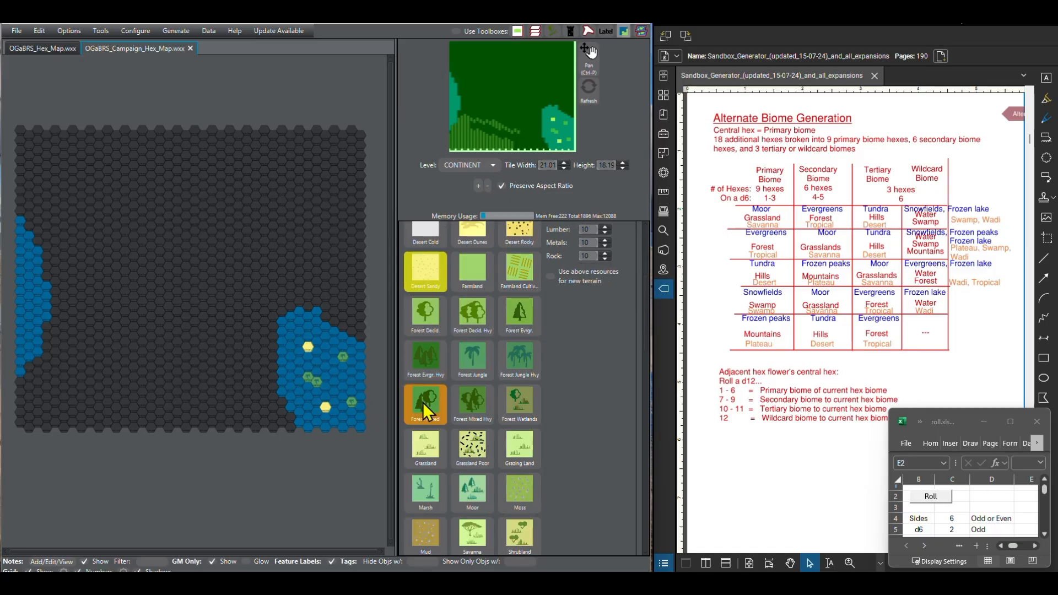
{"action": "left_click", "coordinate": [476, 358]}
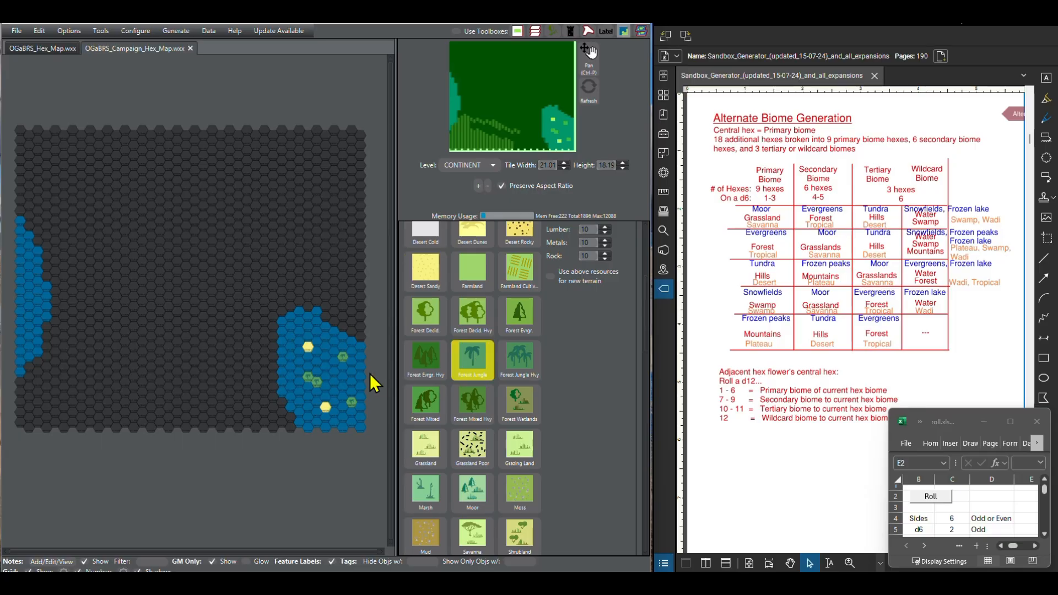
{"action": "left_click", "coordinate": [431, 275]}
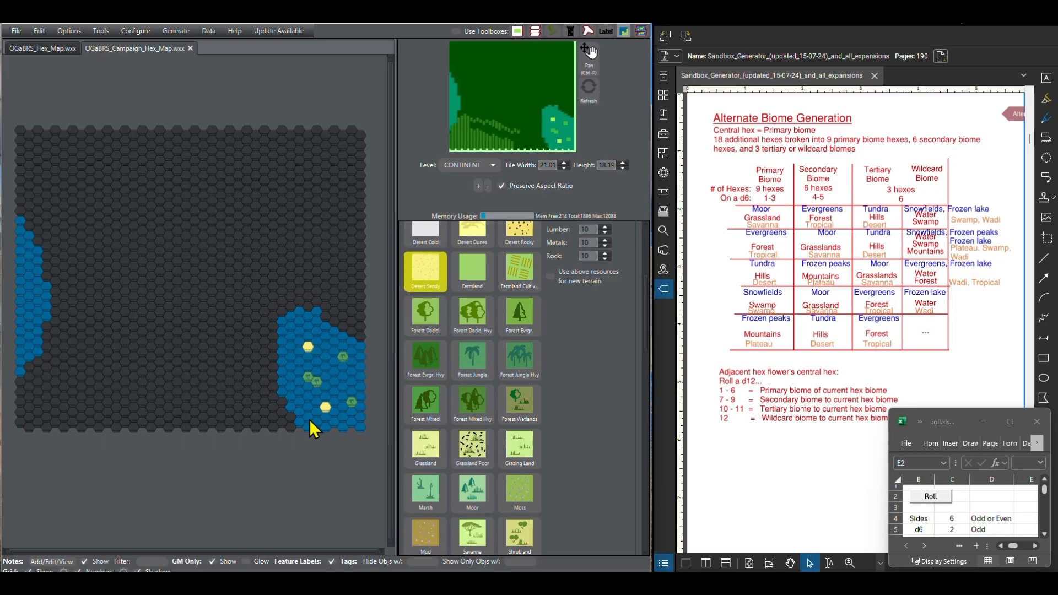
{"action": "left_click", "coordinate": [299, 407]}
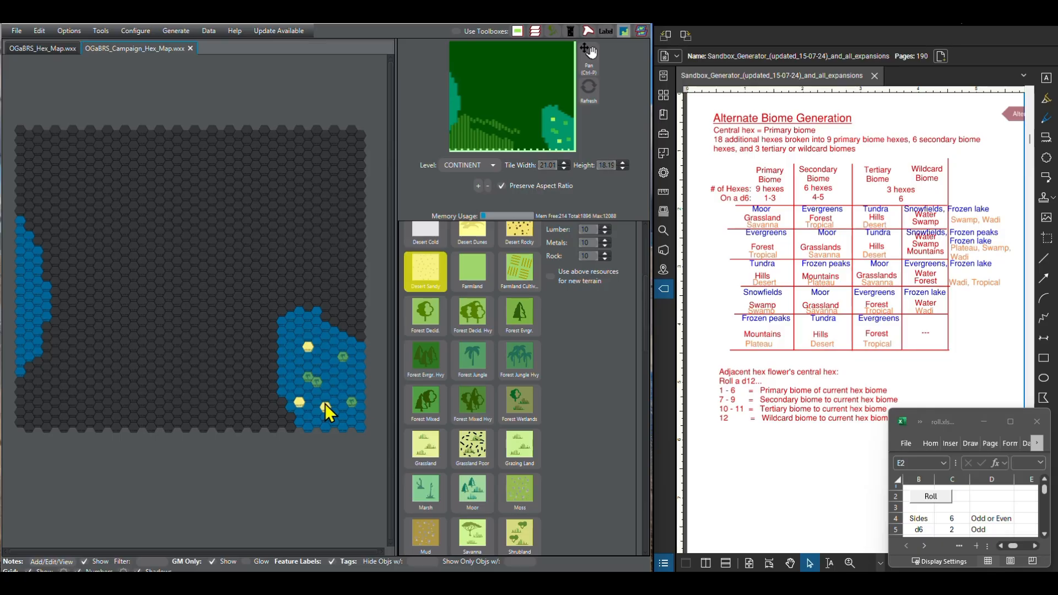
{"action": "left_click", "coordinate": [481, 362]}
{"action": "left_click", "coordinate": [351, 383]}
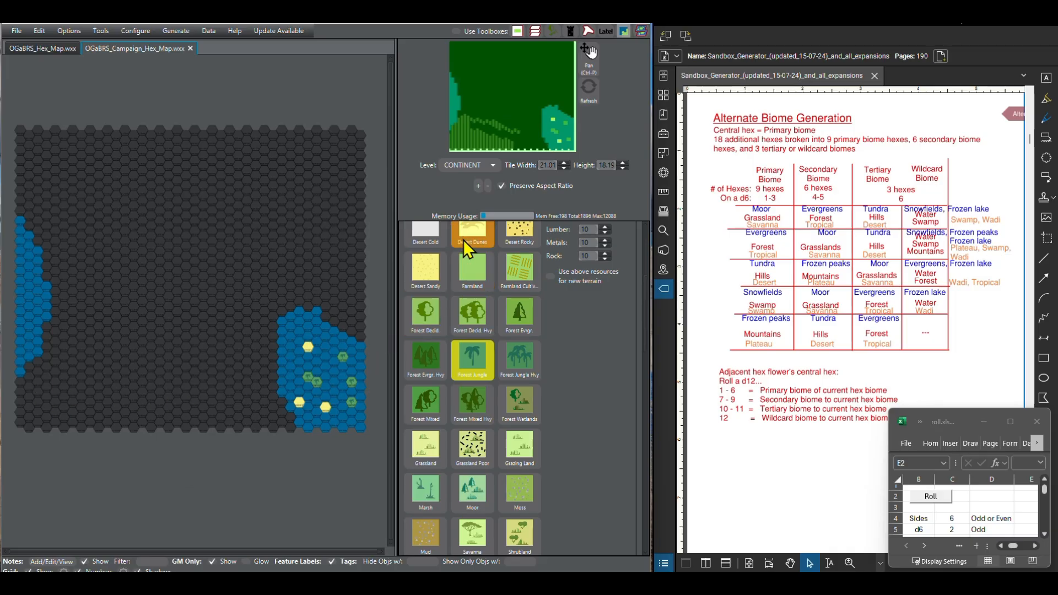
Step: Draw a simple black line from the western ocean's southeastern shore to just west of the southeastern ocean
{"action": "scroll", "coordinate": [441, 303], "scroll_direction": "up", "scroll_amount": 1}
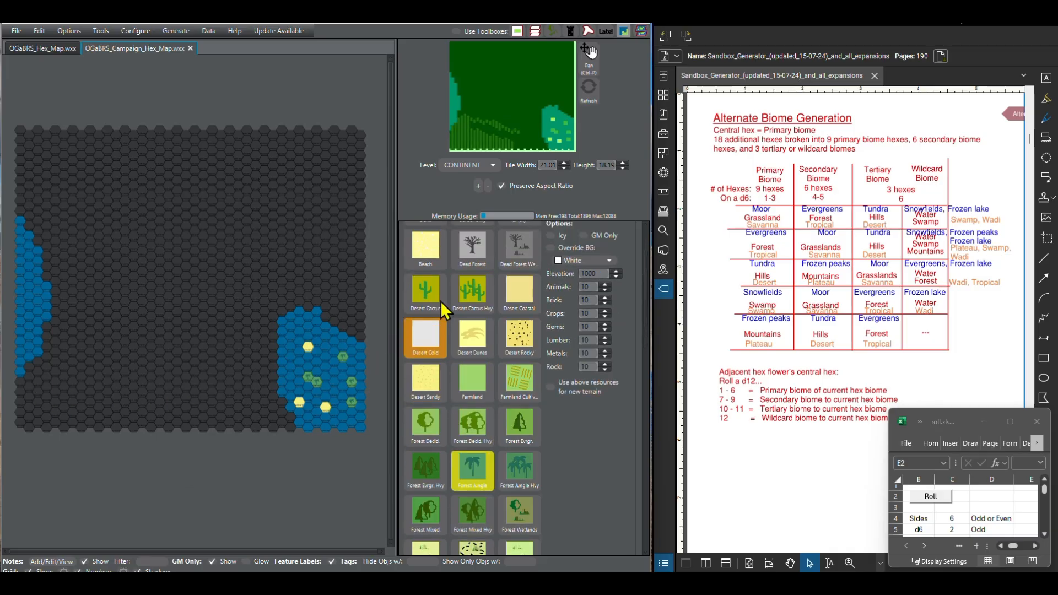
{"action": "scroll", "coordinate": [441, 301], "scroll_direction": "up", "scroll_amount": 5}
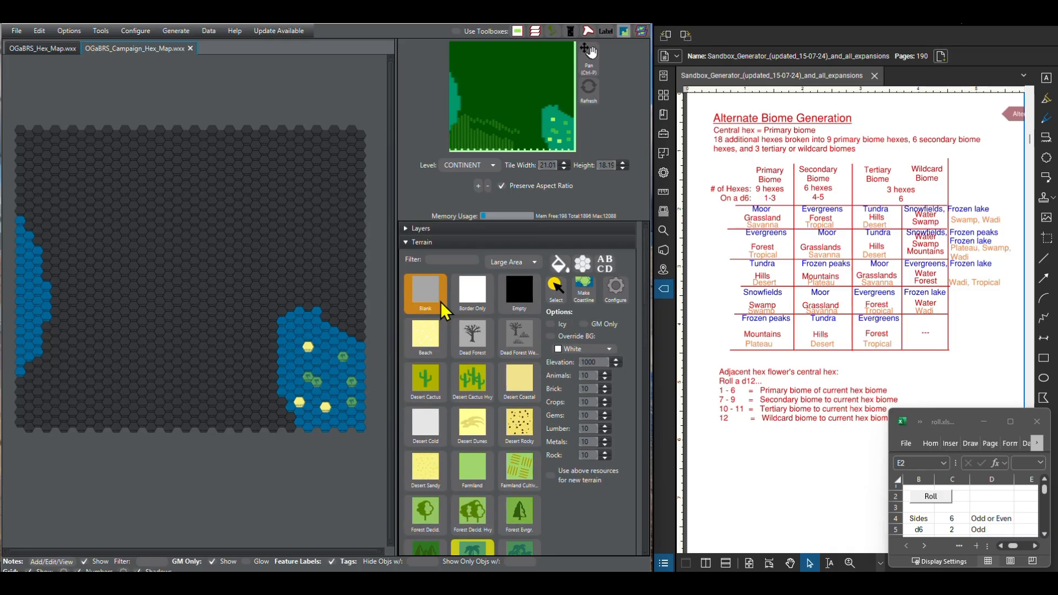
{"action": "left_click", "coordinate": [407, 244]}
{"action": "left_click", "coordinate": [406, 270]}
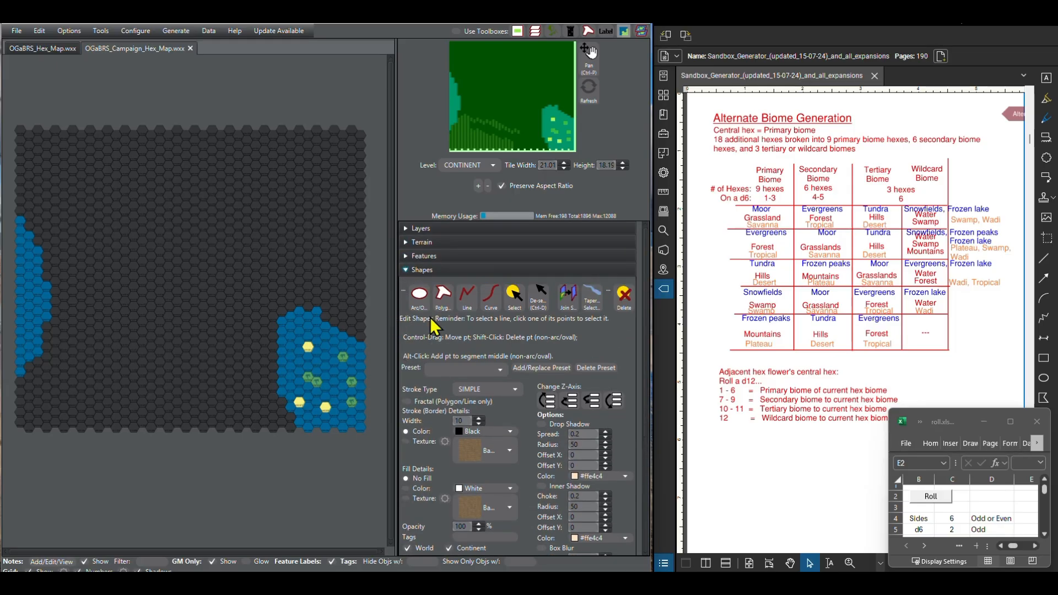
{"action": "left_click", "coordinate": [466, 299]}
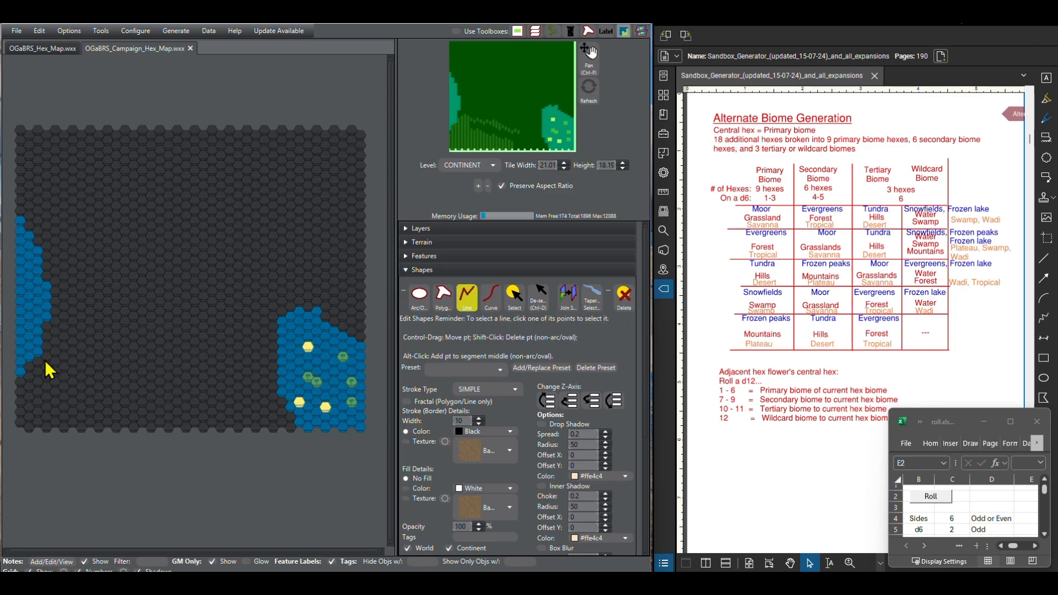
{"action": "double_click", "coordinate": [273, 407]}
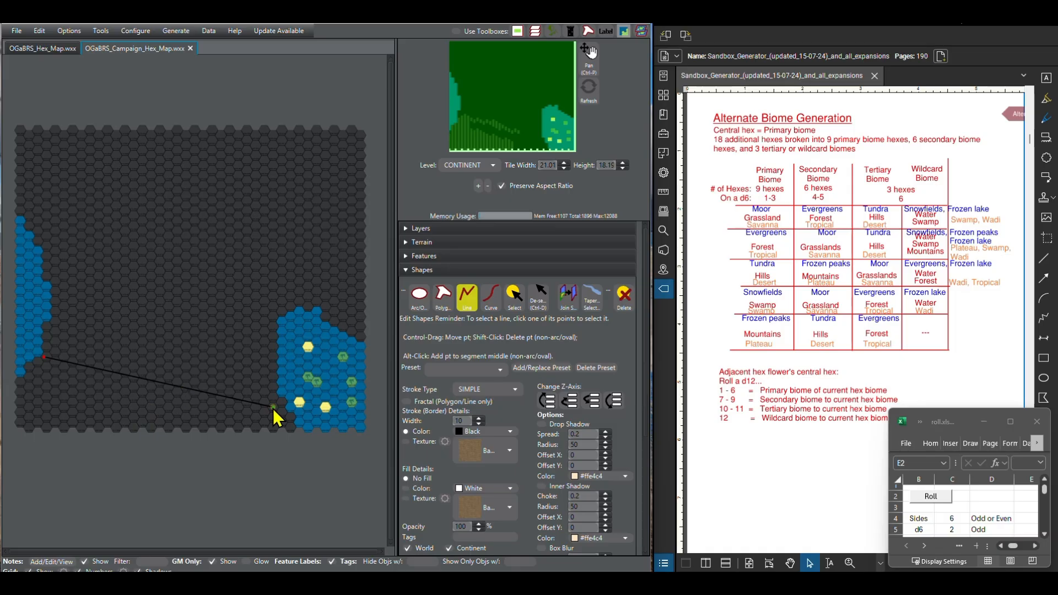
Step: Shift both ends of the line between the two oceans slightly north along the coasts and finish the line
{"action": "left_click_drag", "start_coordinate": [273, 408], "coordinate": [276, 390]}
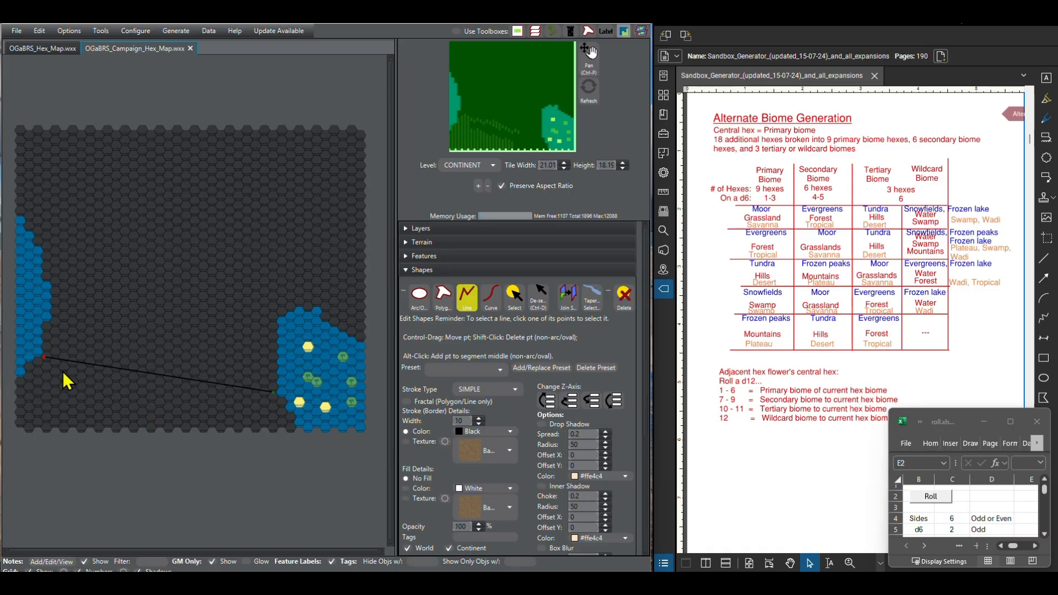
{"action": "left_click_drag", "start_coordinate": [46, 361], "coordinate": [46, 344]}
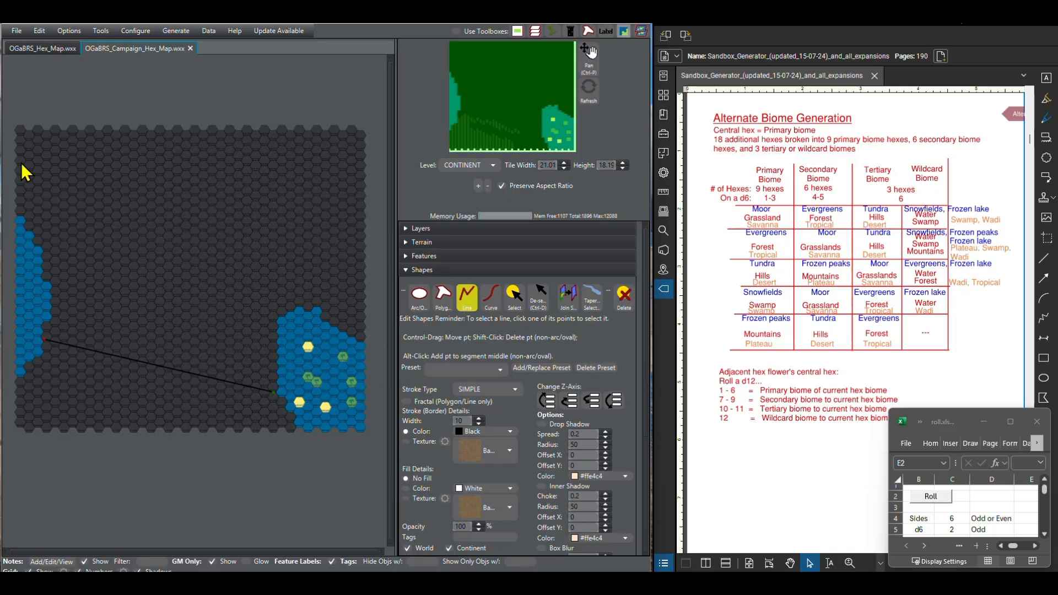
{"action": "left_click", "coordinate": [469, 299]}
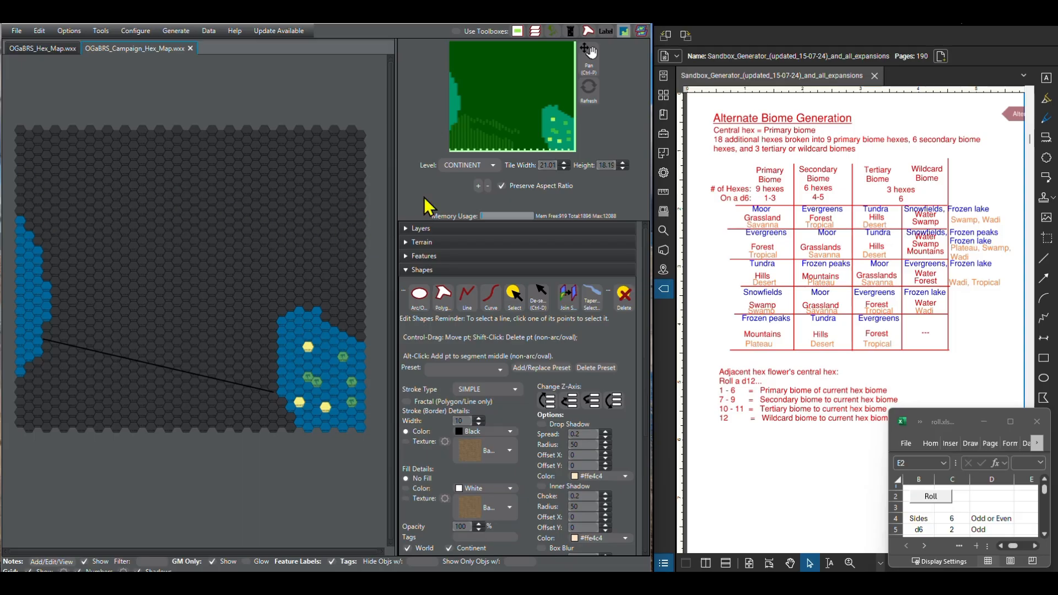
Step: Draw a nearly horizontal line across the northern part of the map from edge to edge, and bring back the terrain choices
{"action": "left_click", "coordinate": [467, 298]}
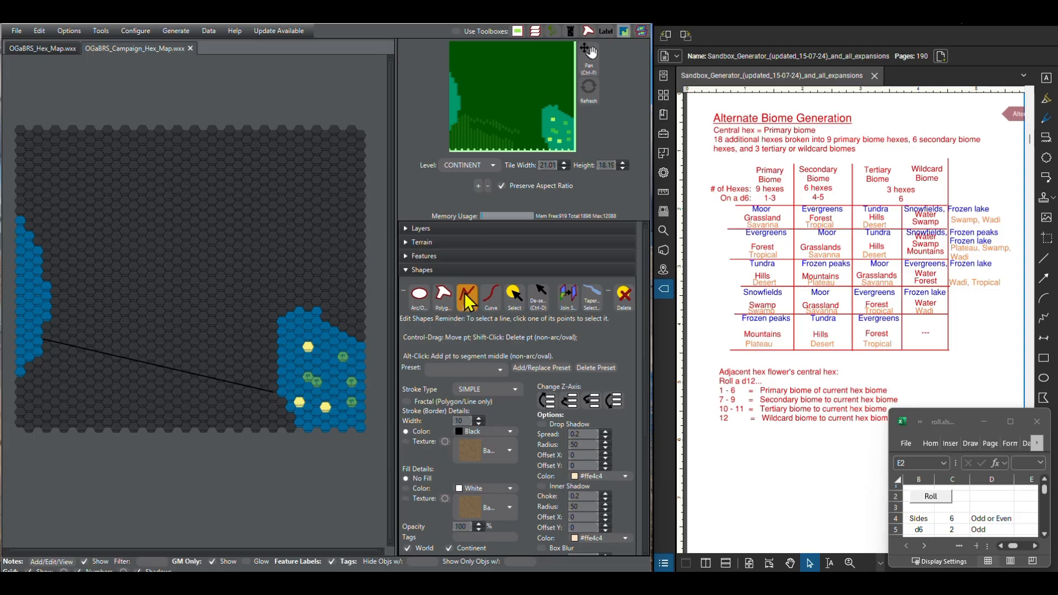
{"action": "left_click", "coordinate": [20, 147]}
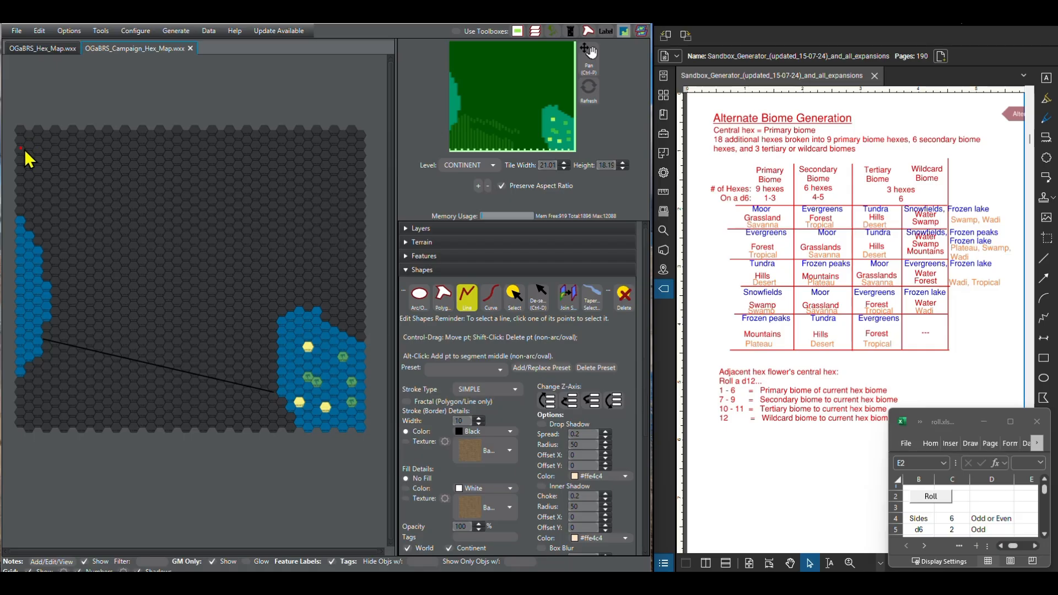
{"action": "left_click", "coordinate": [364, 169]}
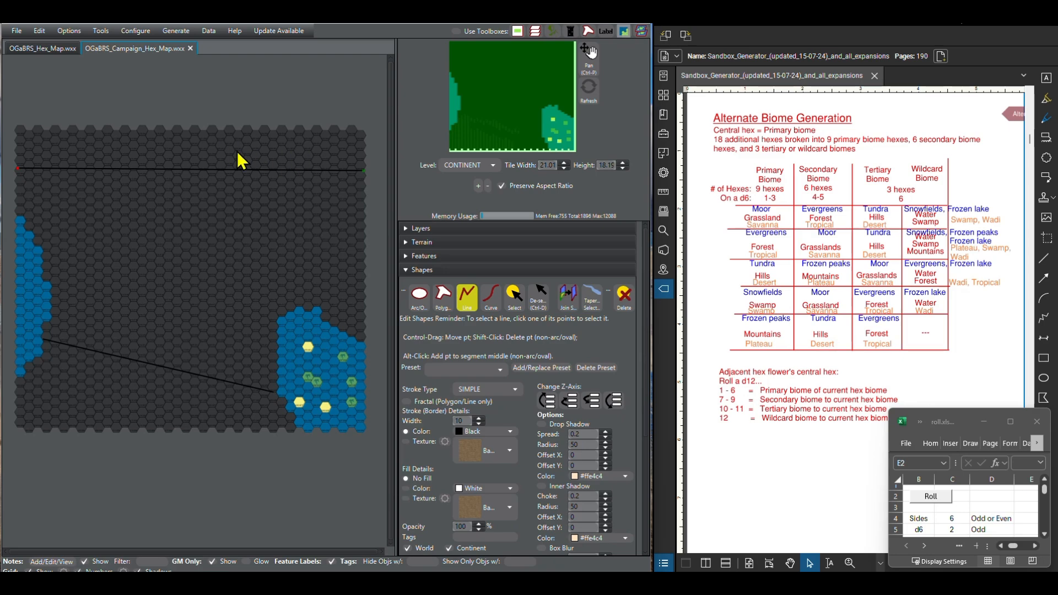
{"action": "left_click", "coordinate": [410, 271]}
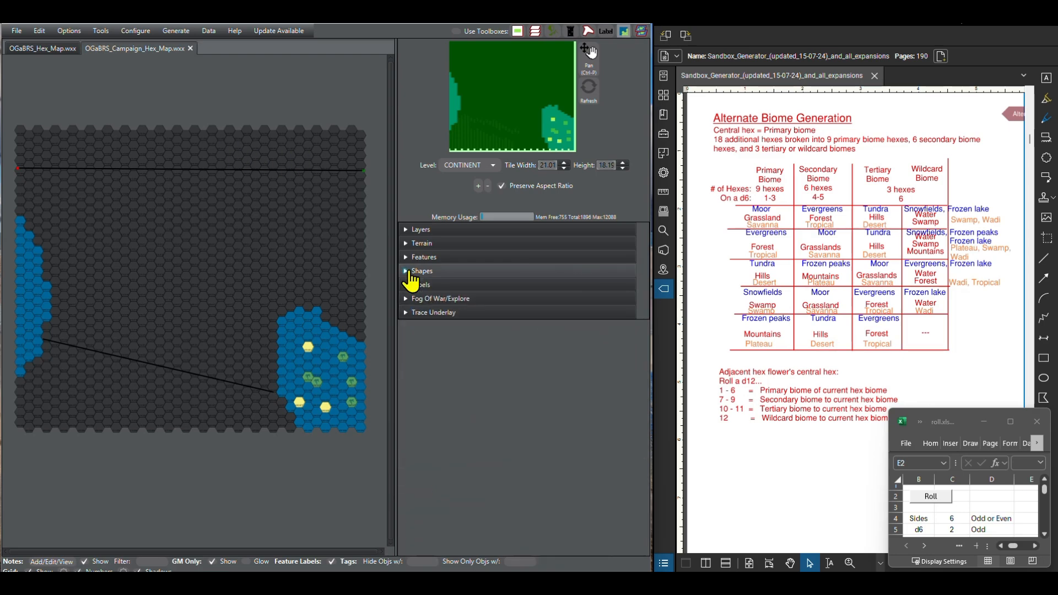
{"action": "left_click", "coordinate": [410, 244]}
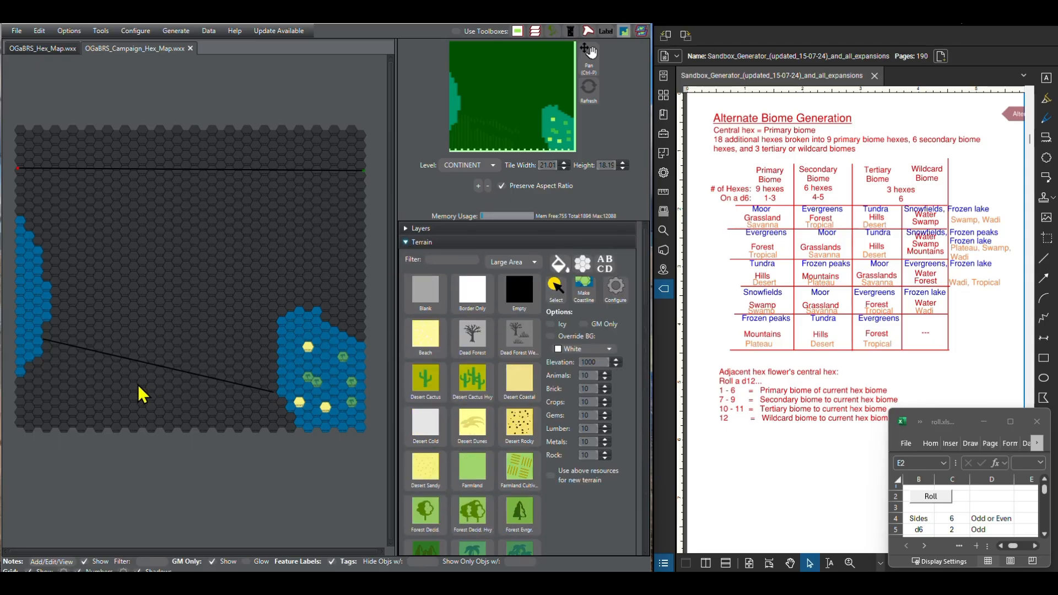
{"action": "scroll", "coordinate": [30, 422], "scroll_direction": "up", "scroll_amount": 3}
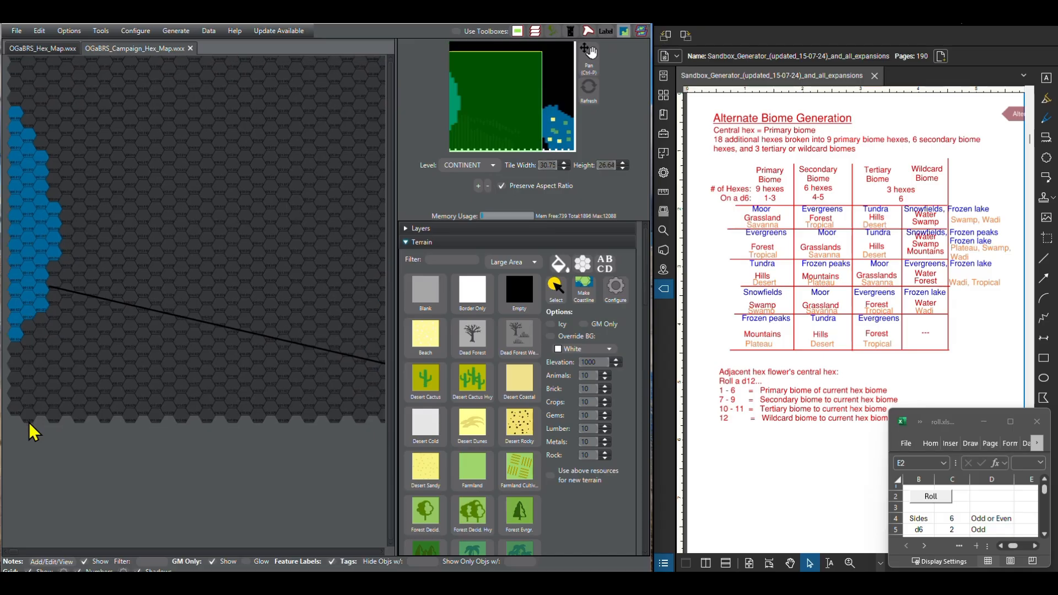
{"action": "scroll", "coordinate": [107, 387], "scroll_direction": "up", "scroll_amount": 3}
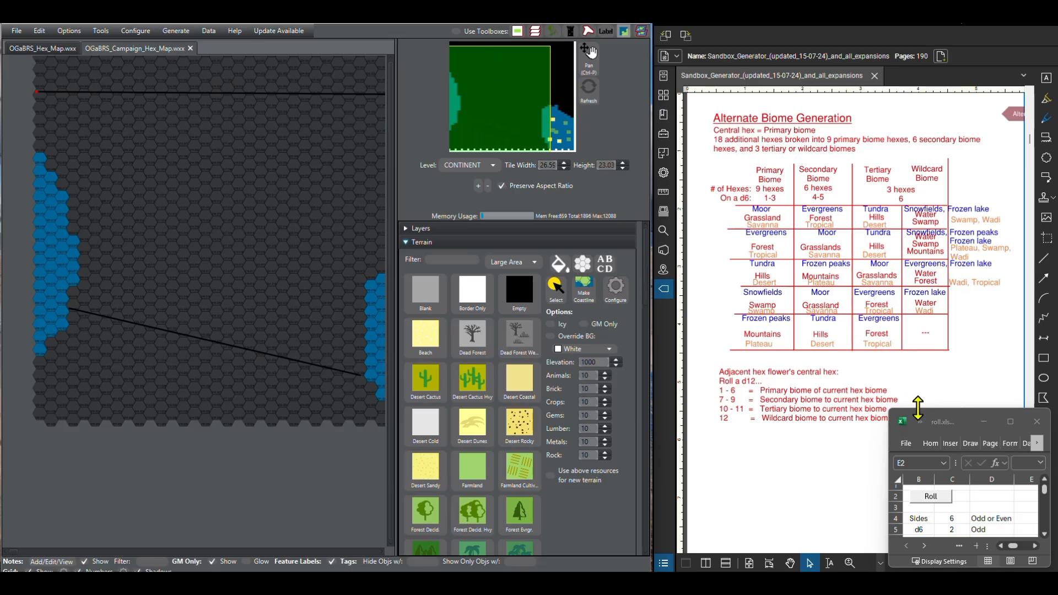
Step: Switch to the dice-roll workbook in Excel and enlarge its window upward to show more rows
{"action": "left_click_drag", "start_coordinate": [913, 412], "coordinate": [884, 62]}
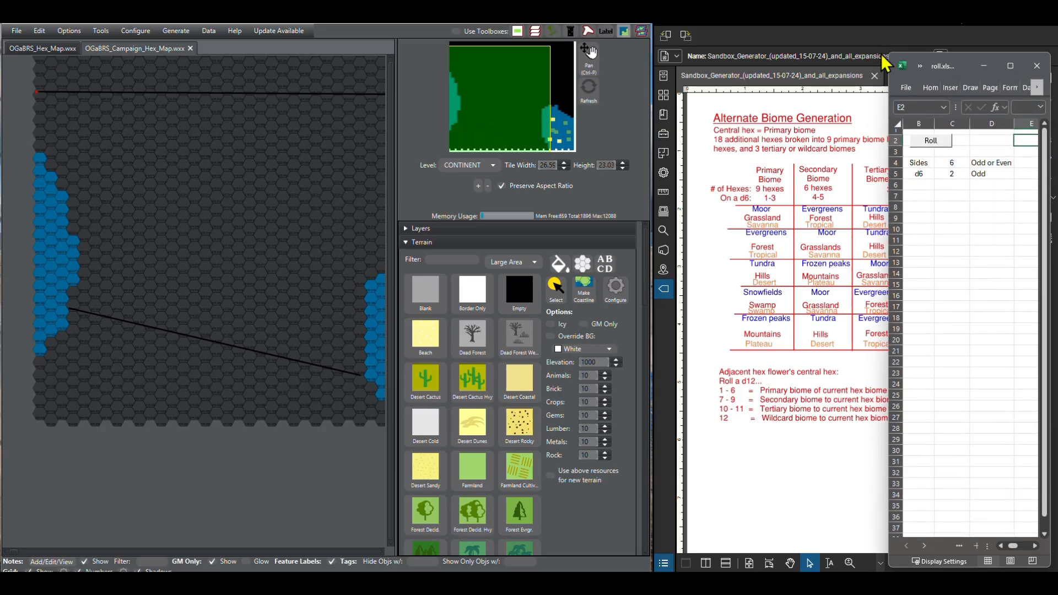
{"action": "left_click", "coordinate": [917, 207]}
{"action": "key", "text": "Right"}
{"action": "key", "text": "Up"}
{"action": "key", "text": "Up"}
{"action": "key", "text": "Up"}
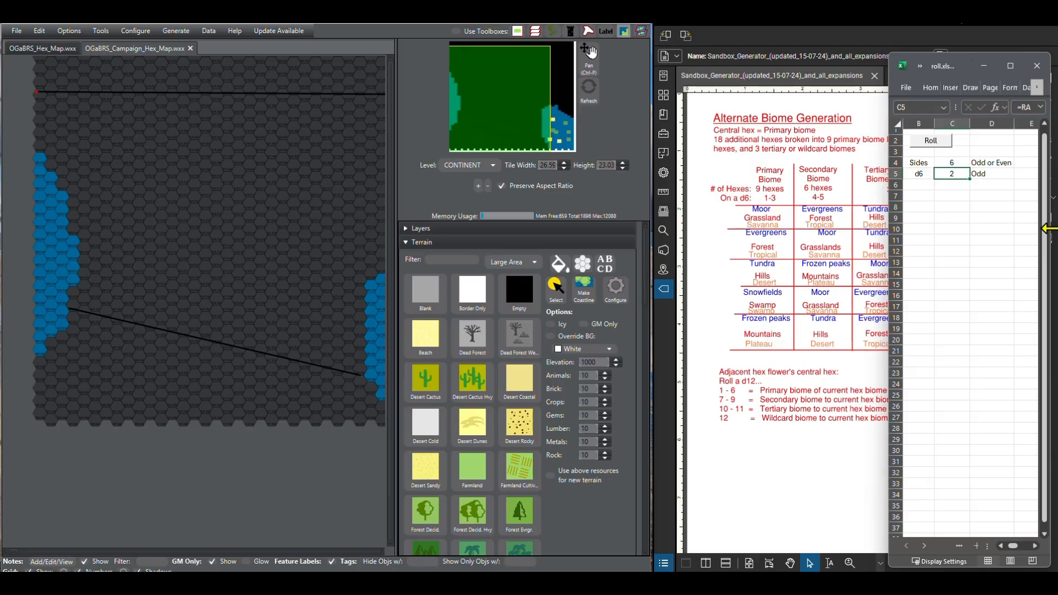
Step: Make the sides reference in the d6 roll formula in C5 absolute, giving =RANDBETWEEN(1,$C$4)
{"action": "double_click", "coordinate": [941, 173]}
{"action": "triple_click", "coordinate": [967, 174]}
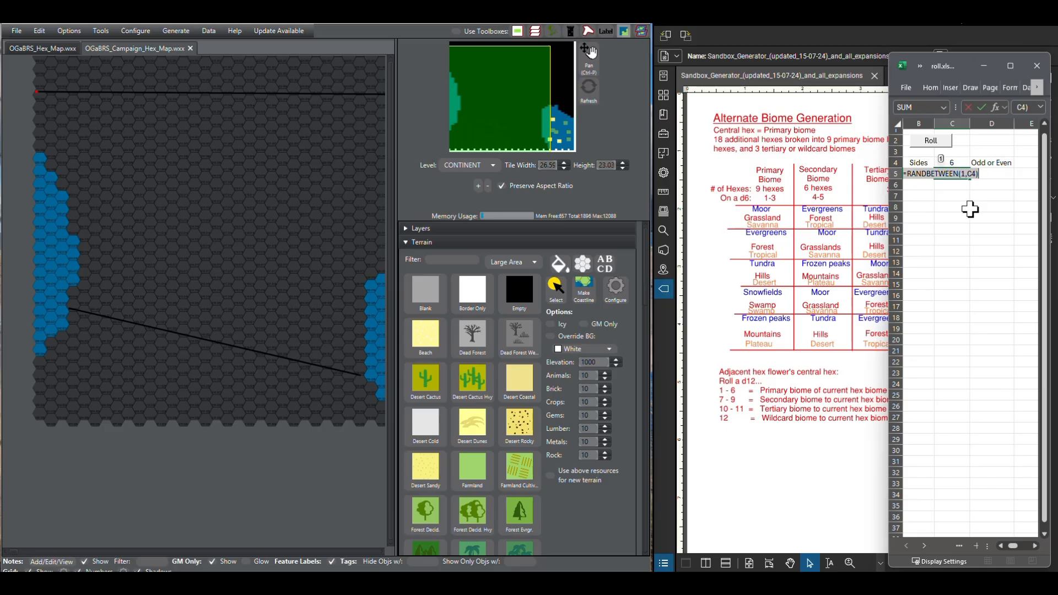
{"action": "key", "text": "Escape"}
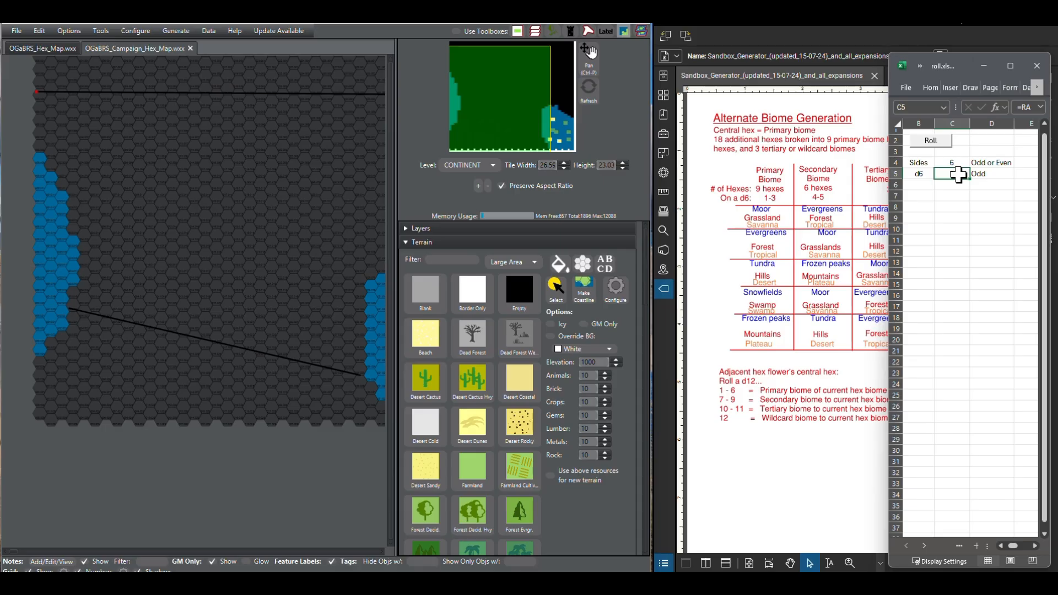
{"action": "double_click", "coordinate": [958, 175]}
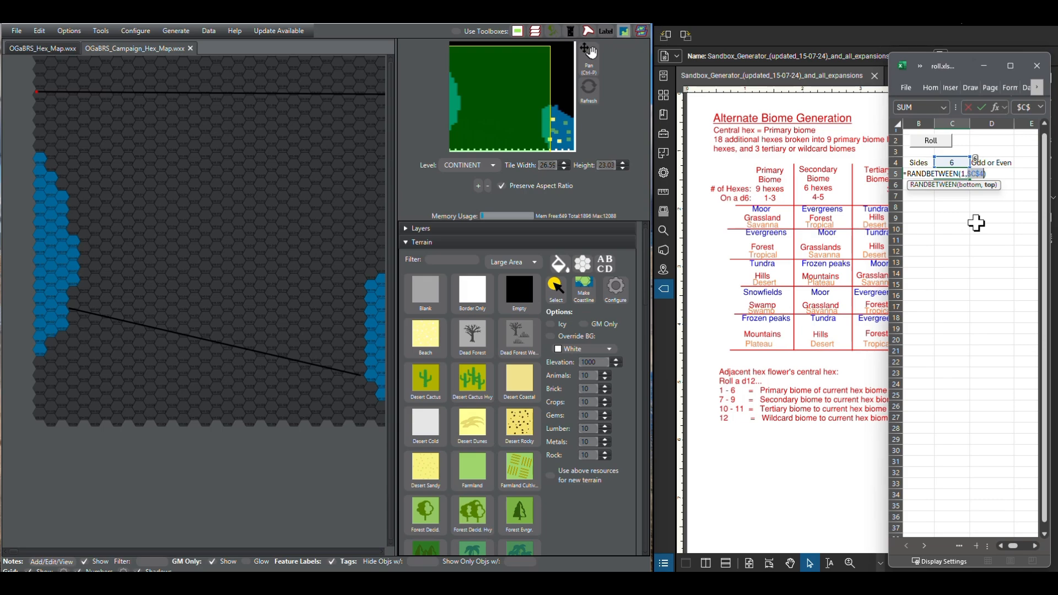
{"action": "key", "text": "Return"}
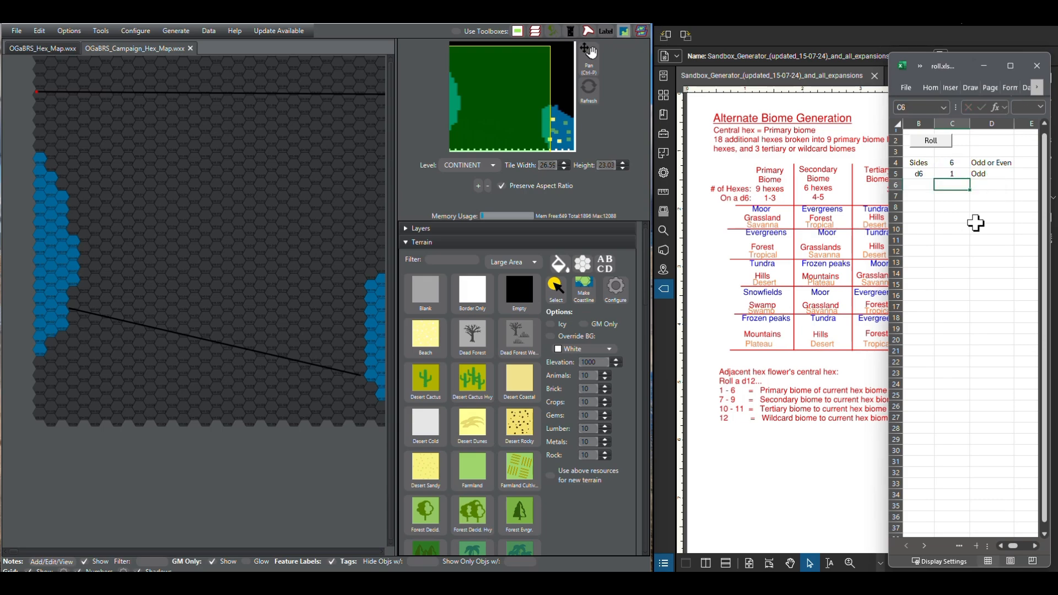
Step: Fill the d6 roll formula from C5 down column C beyond row 36
{"action": "left_click", "coordinate": [966, 174]}
{"action": "left_click_drag", "start_coordinate": [970, 183], "coordinate": [968, 513]}
{"action": "left_click_drag", "start_coordinate": [951, 467], "coordinate": [958, 436]}
{"action": "scroll", "coordinate": [1008, 418], "scroll_direction": "up", "scroll_amount": 2}
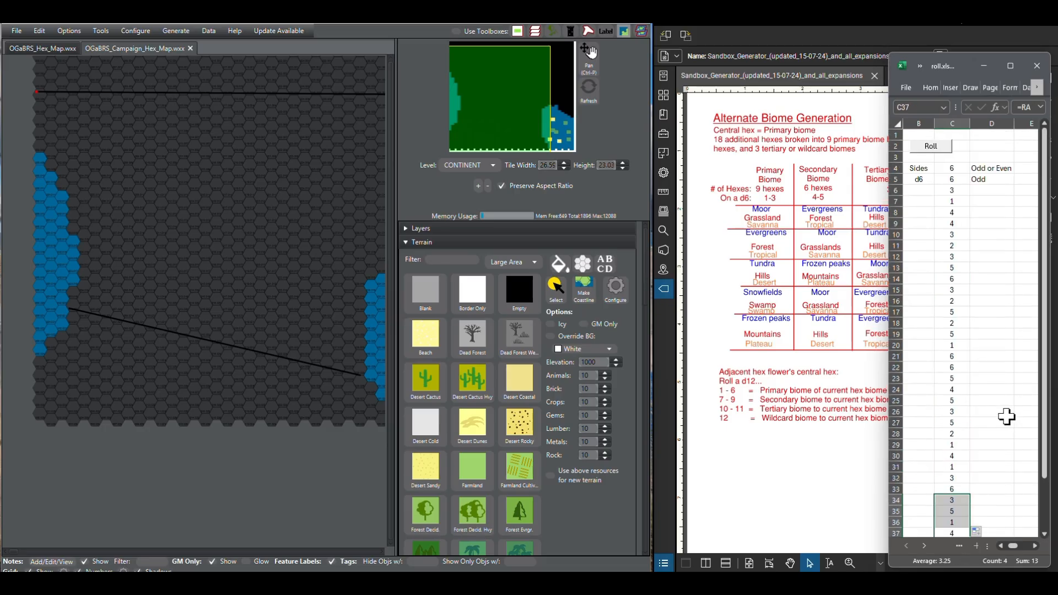
Step: Delete rows 8 to 11 twice to shorten the list of d6 rolls
{"action": "left_click_drag", "start_coordinate": [895, 212], "coordinate": [895, 246]}
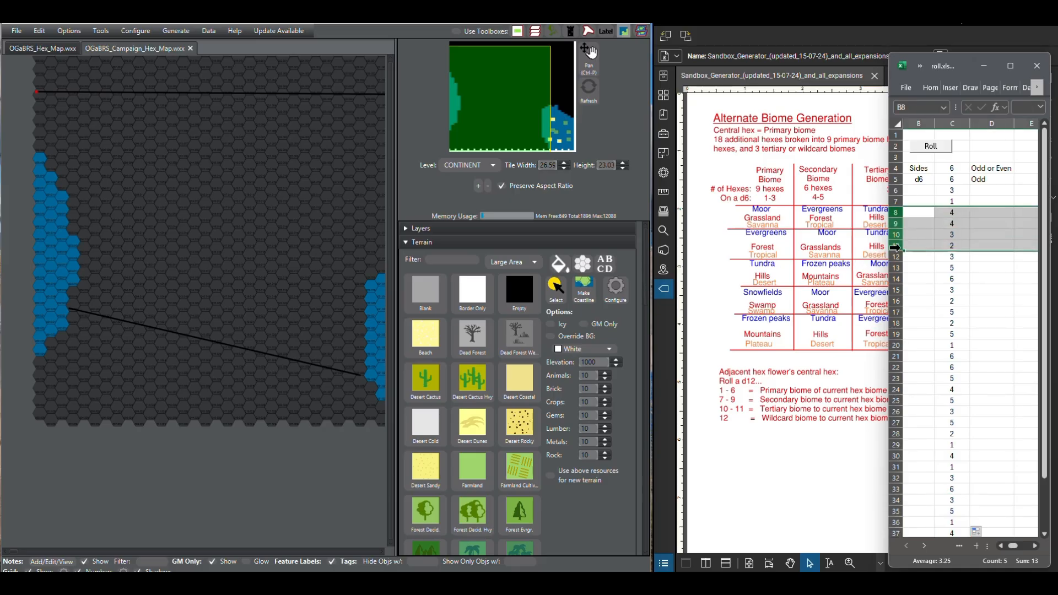
{"action": "right_click", "coordinate": [898, 247]}
{"action": "left_click", "coordinate": [951, 374]}
{"action": "right_click", "coordinate": [895, 219]}
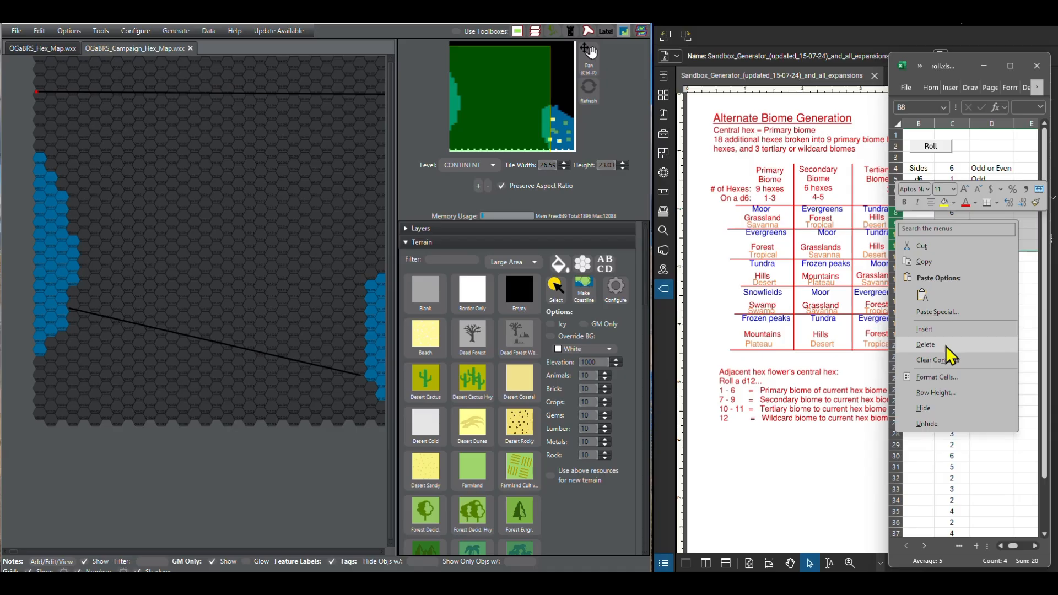
{"action": "left_click", "coordinate": [984, 345]}
{"action": "left_click", "coordinate": [977, 336]}
Step: Extend the roll formula from C33 down to C36 and shift the workbook window slightly to the west
{"action": "left_click", "coordinate": [955, 488]}
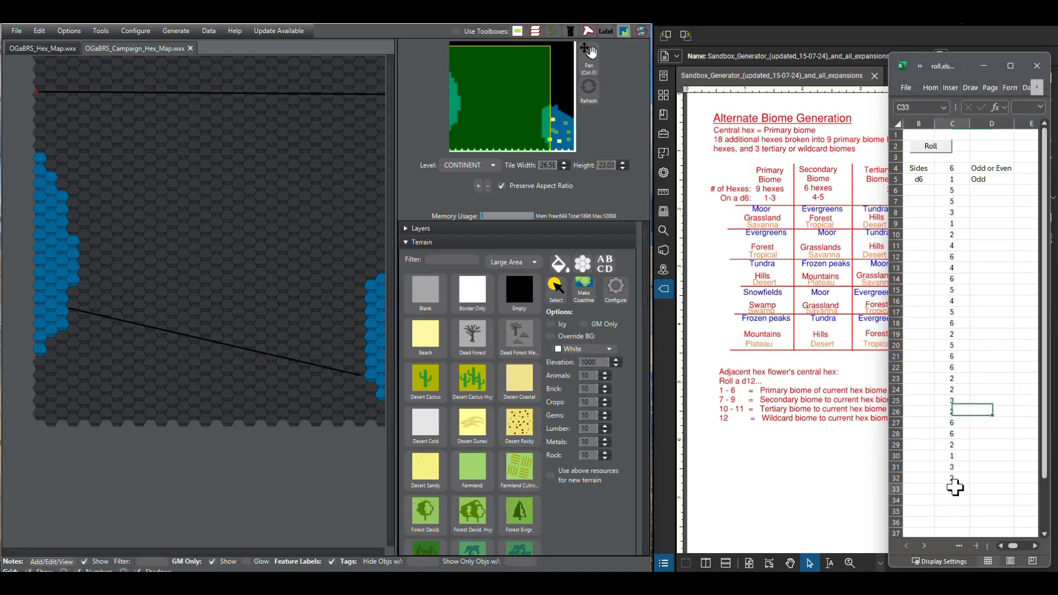
{"action": "left_click", "coordinate": [972, 496]}
{"action": "left_click_drag", "start_coordinate": [951, 488], "coordinate": [971, 532]}
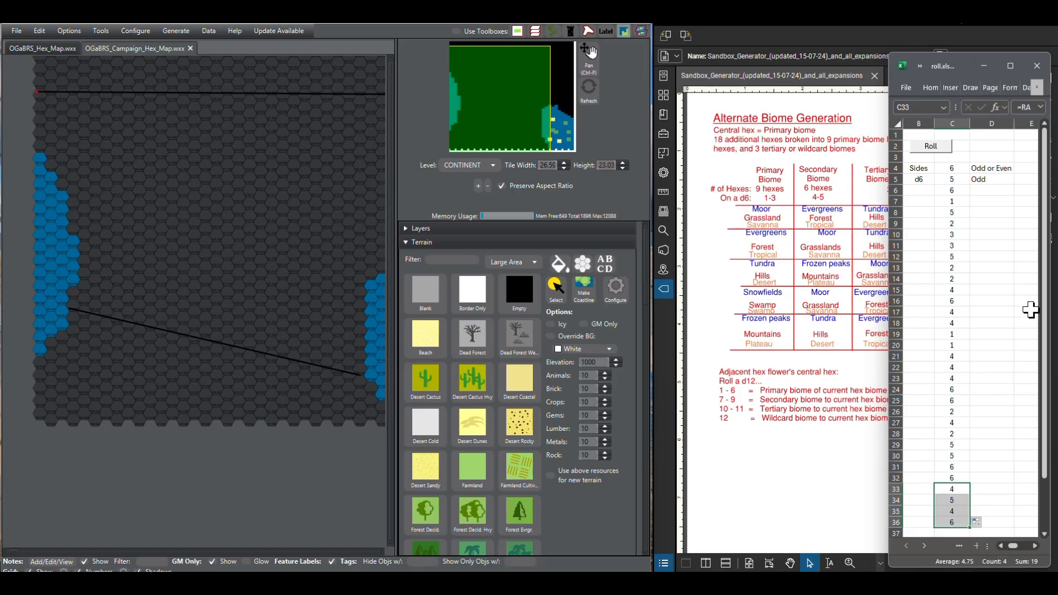
{"action": "left_click", "coordinate": [1000, 323]}
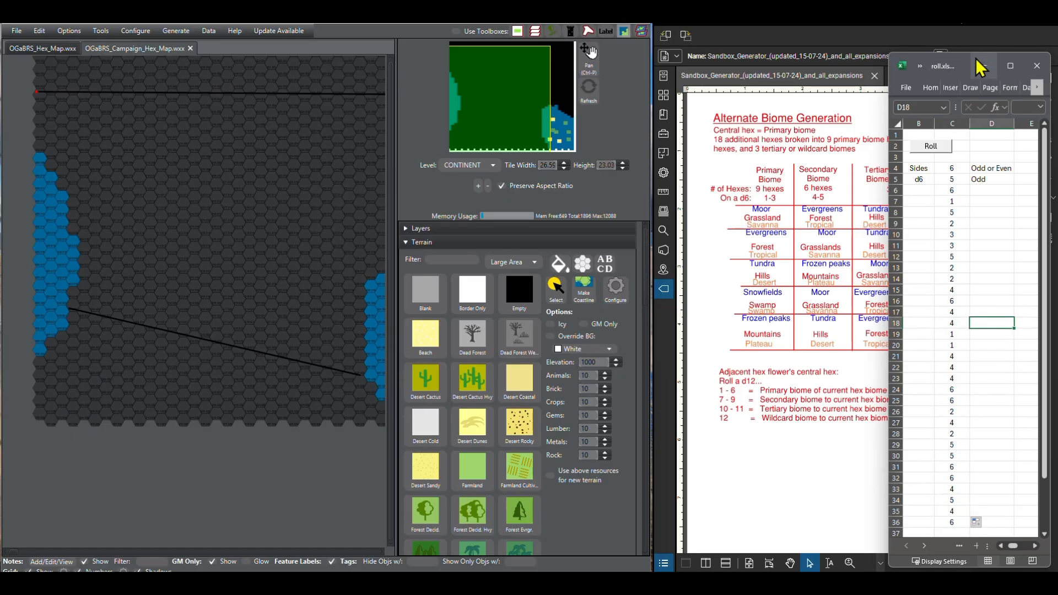
{"action": "left_click_drag", "start_coordinate": [987, 61], "coordinate": [953, 58]}
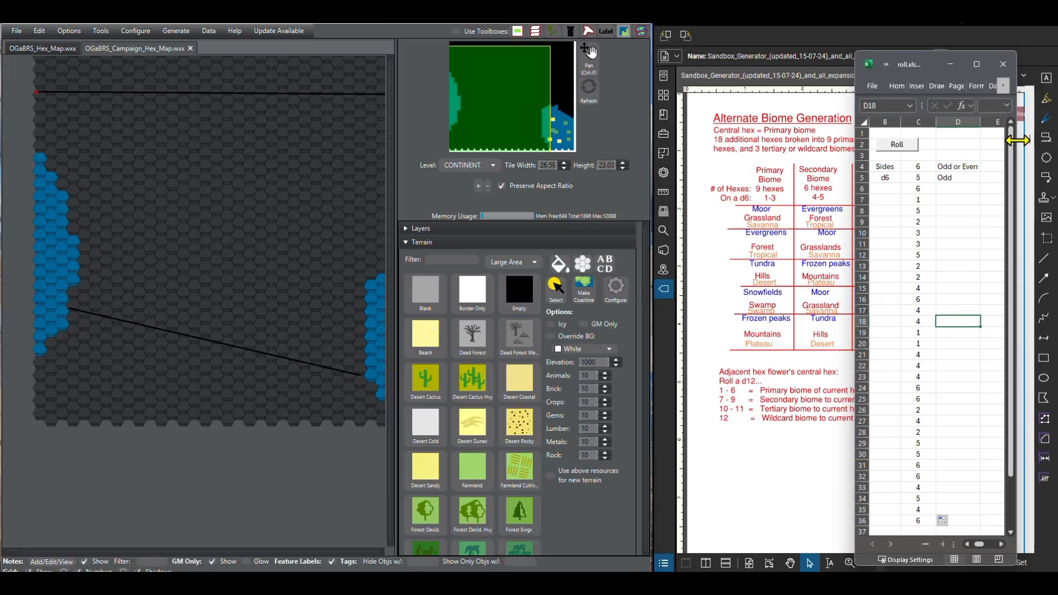
Step: Narrow the dice roll workbook window and move it east so that it uncovers more of the biome table
{"action": "left_click_drag", "start_coordinate": [1018, 138], "coordinate": [958, 138]}
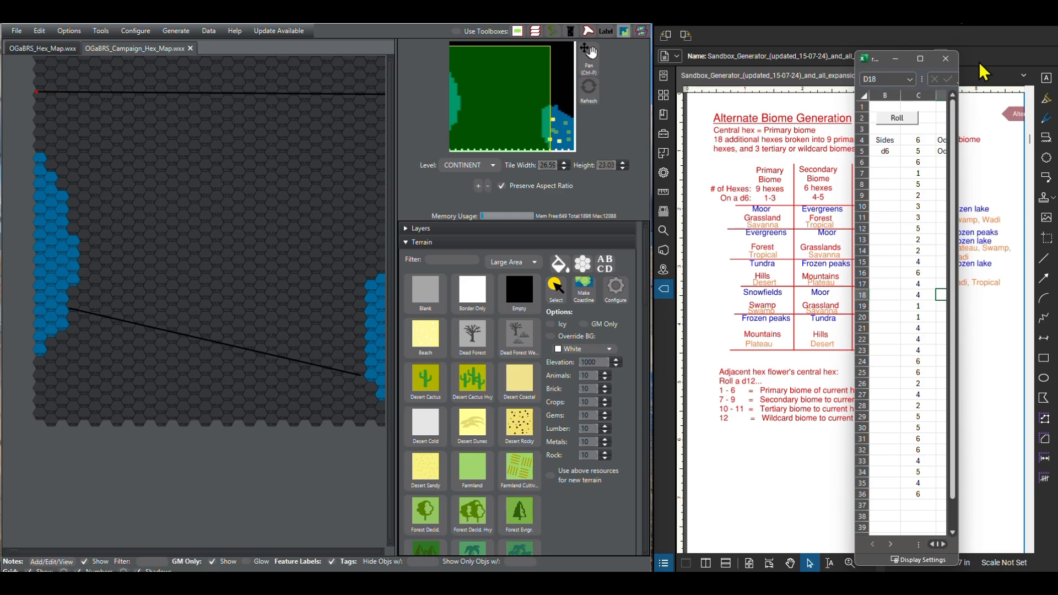
{"action": "left_click", "coordinate": [895, 58]}
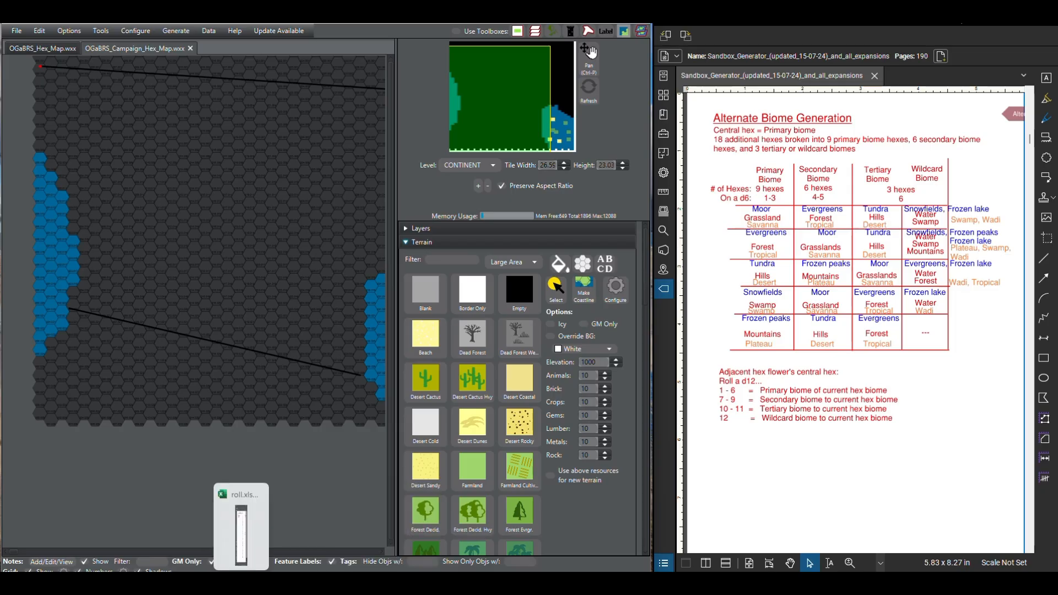
{"action": "left_click", "coordinate": [241, 526]}
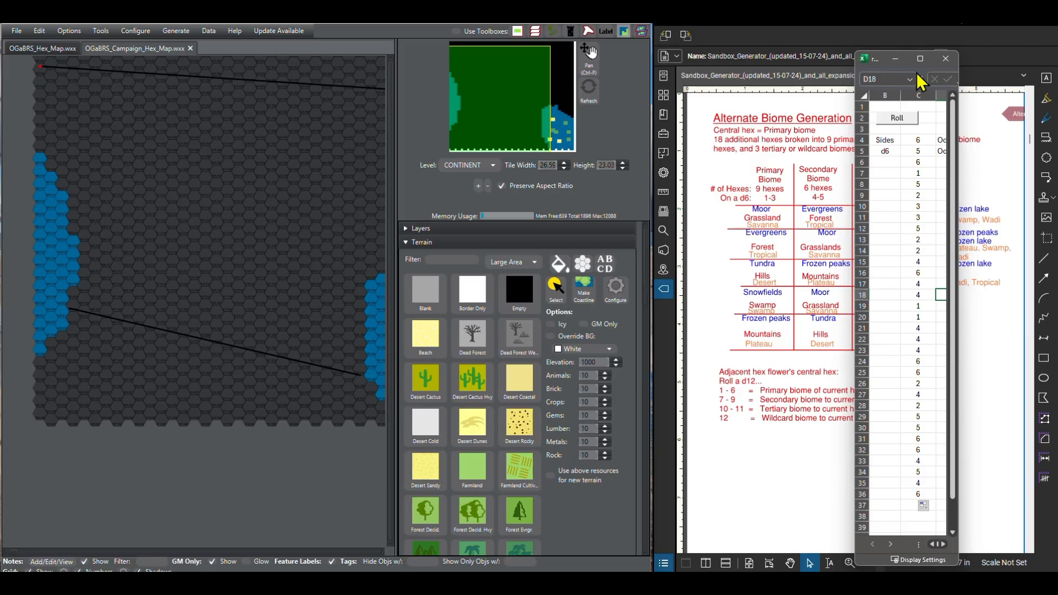
{"action": "left_click_drag", "start_coordinate": [877, 63], "coordinate": [979, 55]}
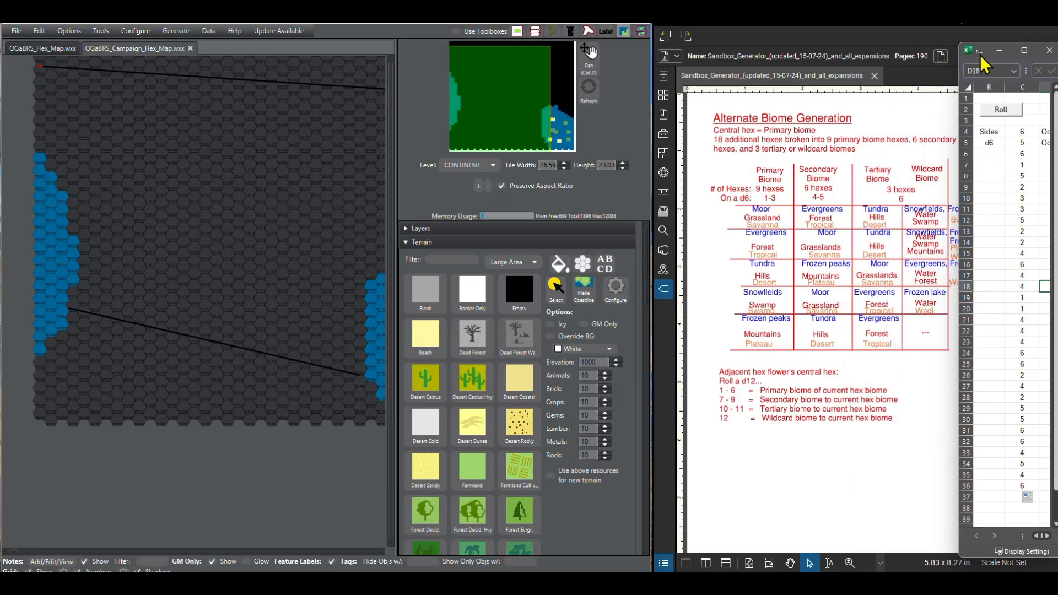
Step: Minimise the roll workbook, shift the Alternate Biome Generation page slightly west, and bring the workbook back into view
{"action": "left_click", "coordinate": [924, 61]}
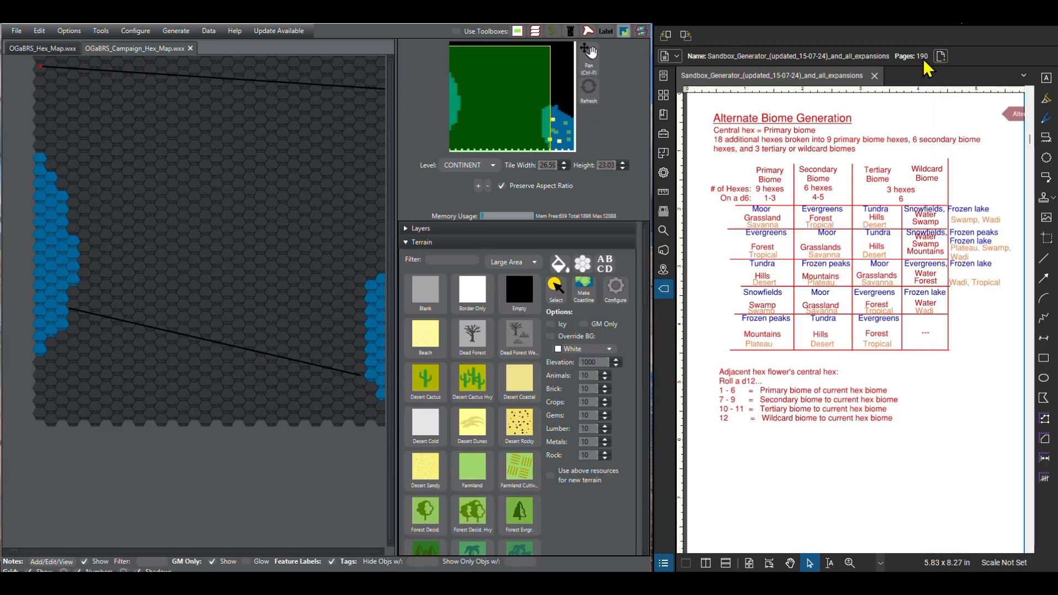
{"action": "left_click_drag", "start_coordinate": [915, 392], "coordinate": [889, 394]}
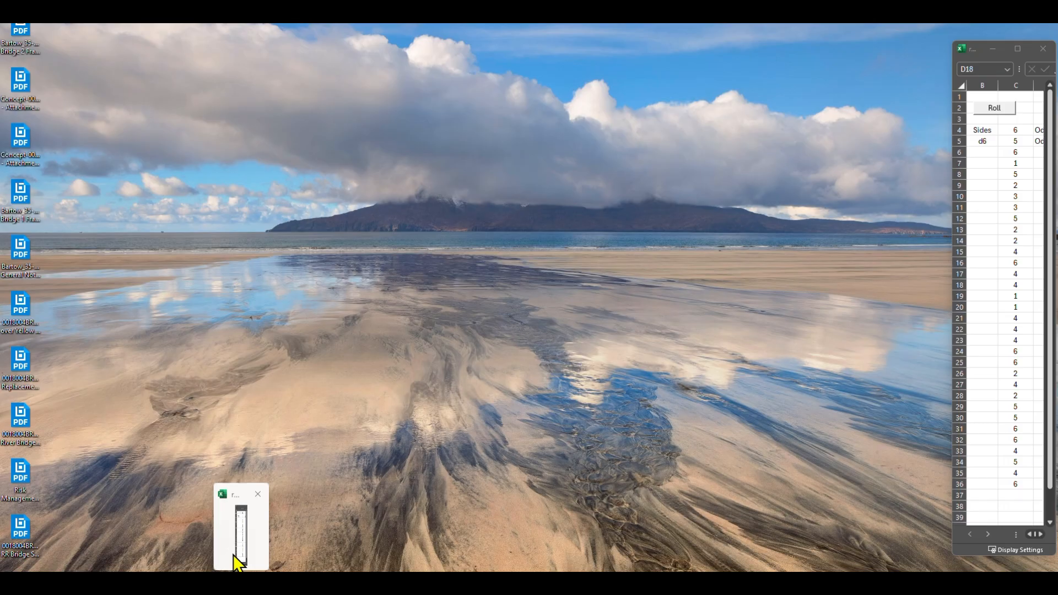
{"action": "left_click", "coordinate": [237, 562]}
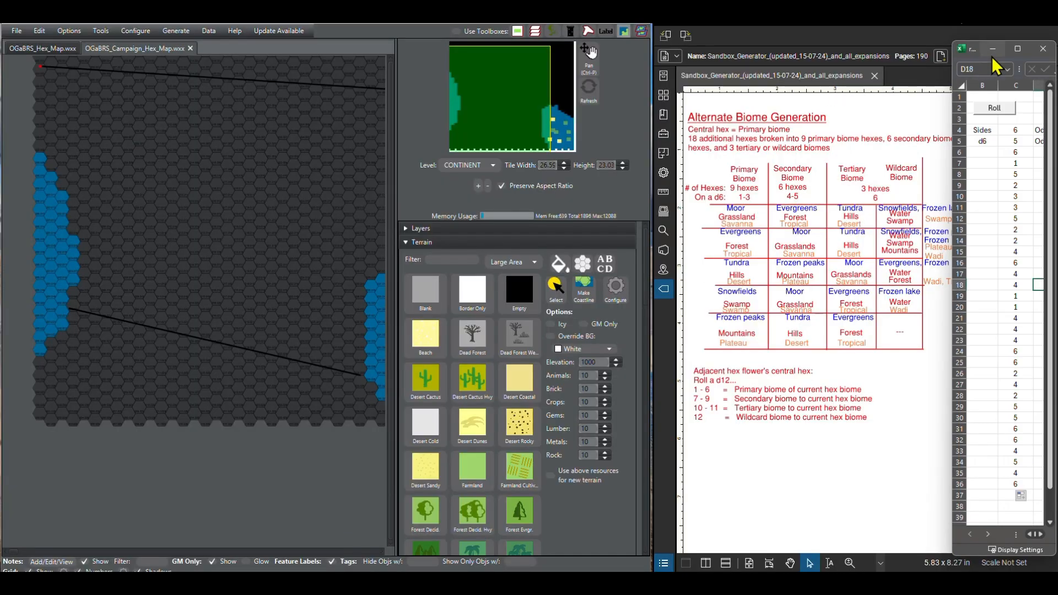
Step: Shrink the roll workbook window to show only columns B and C, and place it just beyond the biome table's wildcard column
{"action": "left_click_drag", "start_coordinate": [979, 54], "coordinate": [933, 54]}
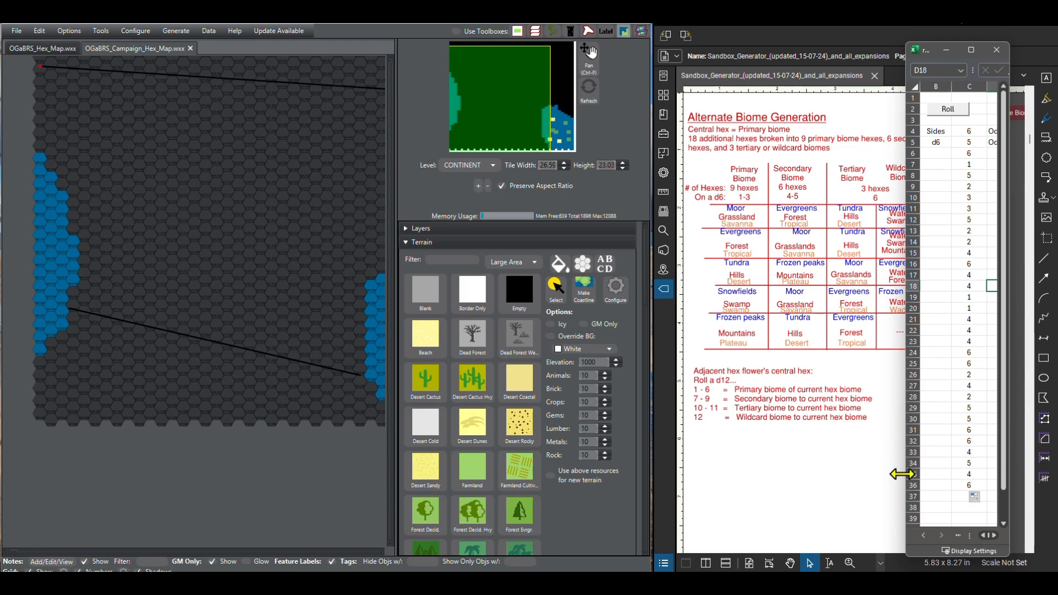
{"action": "left_click_drag", "start_coordinate": [901, 472], "coordinate": [922, 474]}
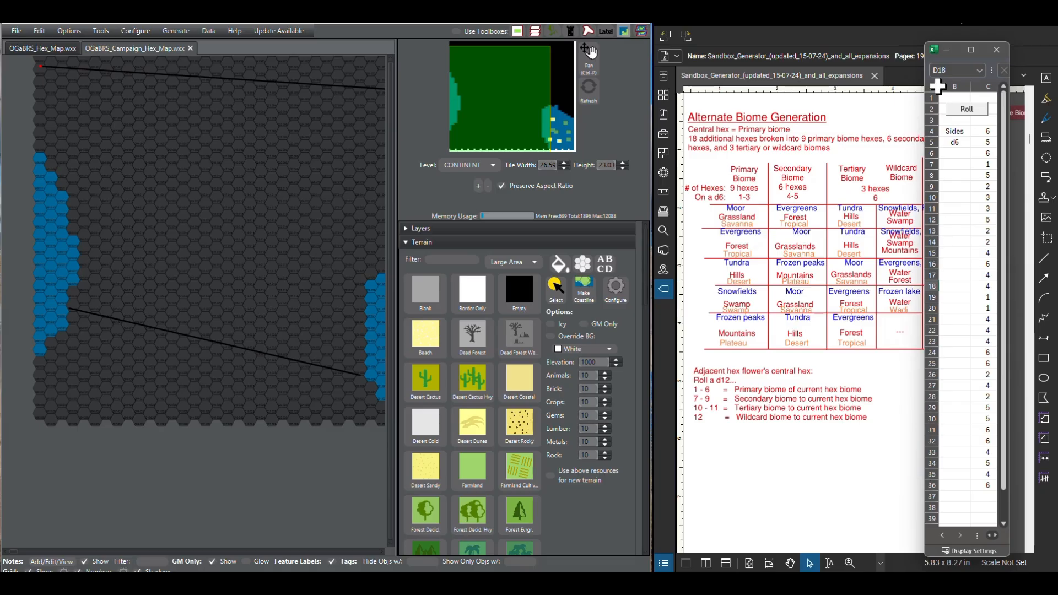
{"action": "left_click", "coordinate": [933, 49]}
{"action": "left_click", "coordinate": [953, 52]}
{"action": "left_click", "coordinate": [933, 50]}
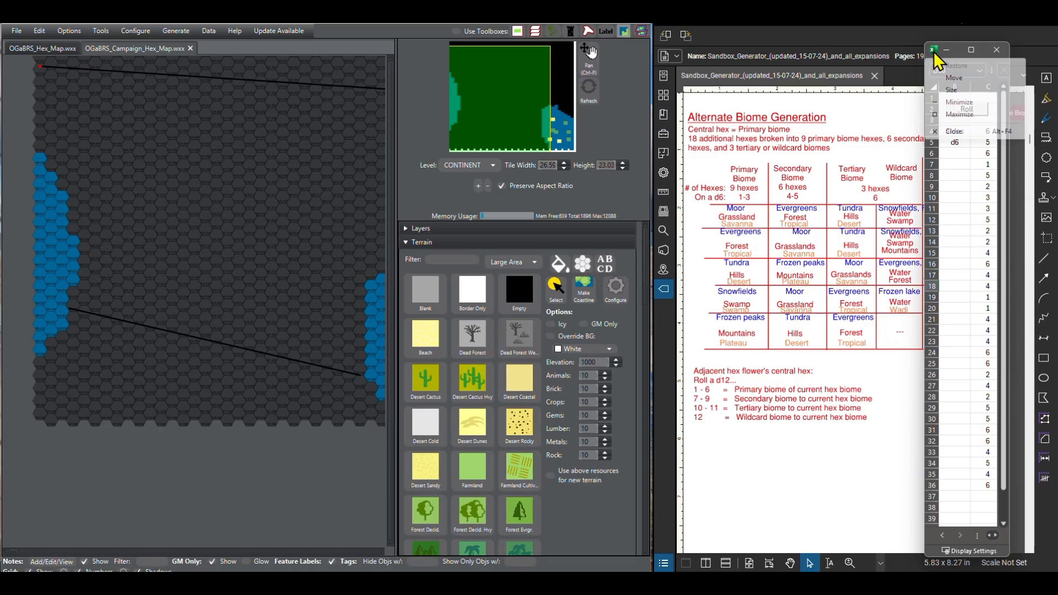
{"action": "left_click", "coordinate": [954, 78]}
{"action": "left_click_drag", "start_coordinate": [950, 51], "coordinate": [1002, 51]}
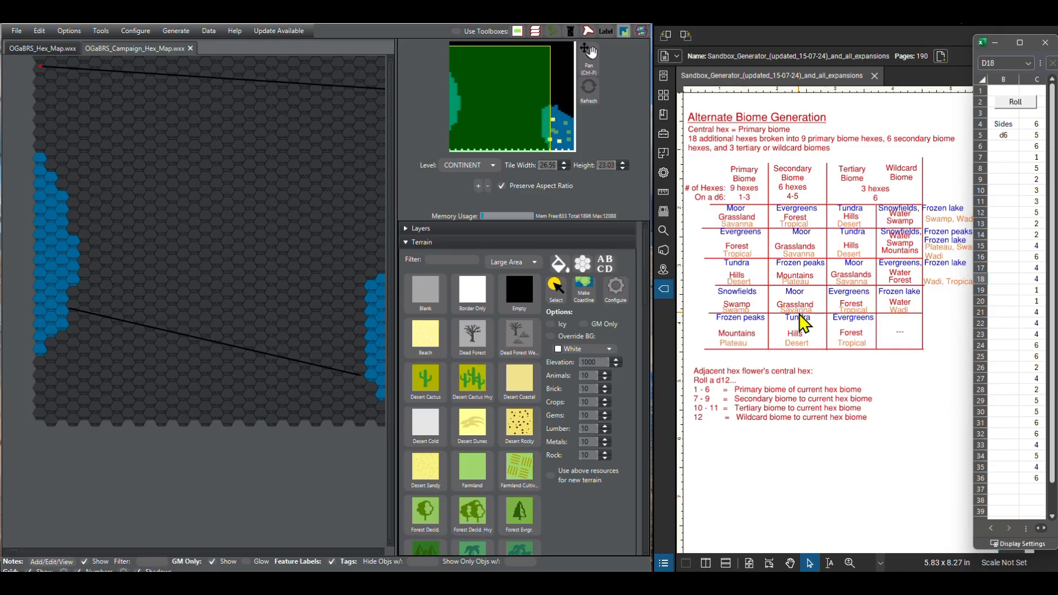
Step: Paint the map's southwest corner hex as Savanna and the neighbouring hex to its east as Forest Jungle
{"action": "scroll", "coordinate": [543, 468], "scroll_direction": "down", "scroll_amount": 3}
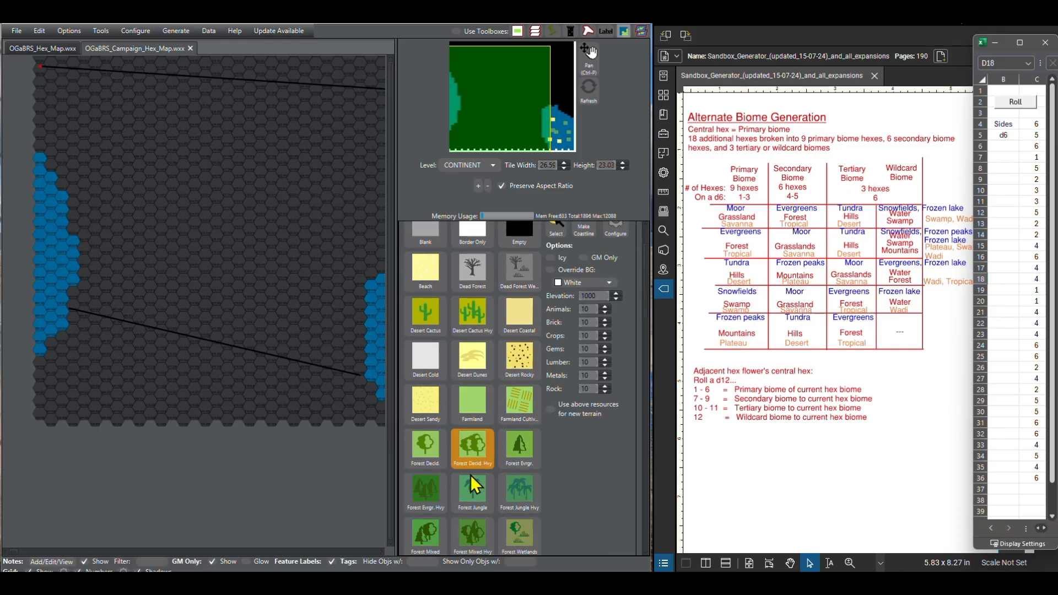
{"action": "scroll", "coordinate": [471, 479], "scroll_direction": "down", "scroll_amount": 5}
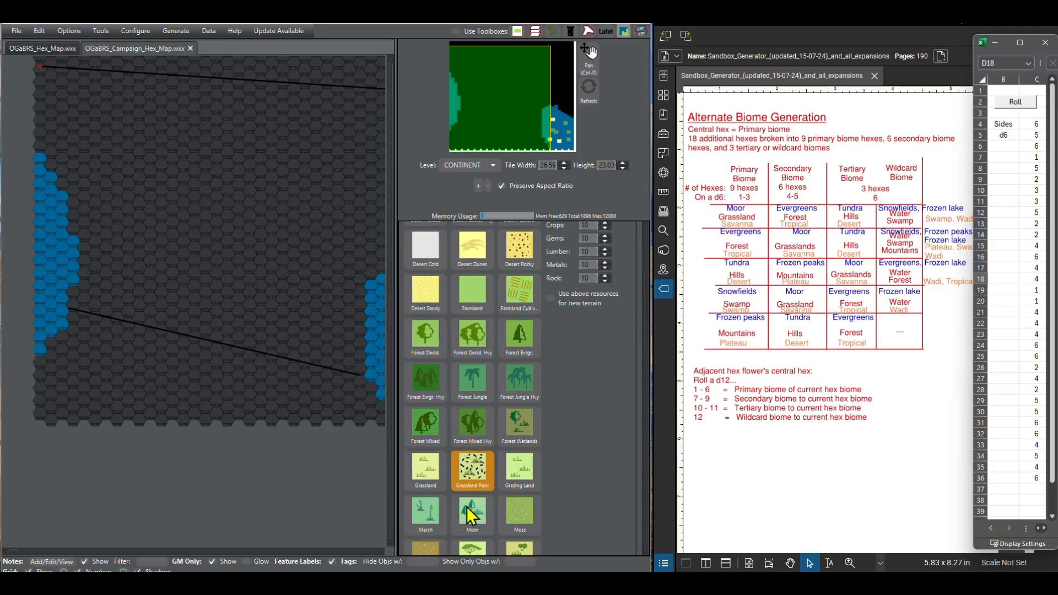
{"action": "scroll", "coordinate": [471, 512], "scroll_direction": "down", "scroll_amount": 4}
{"action": "left_click", "coordinate": [475, 468]}
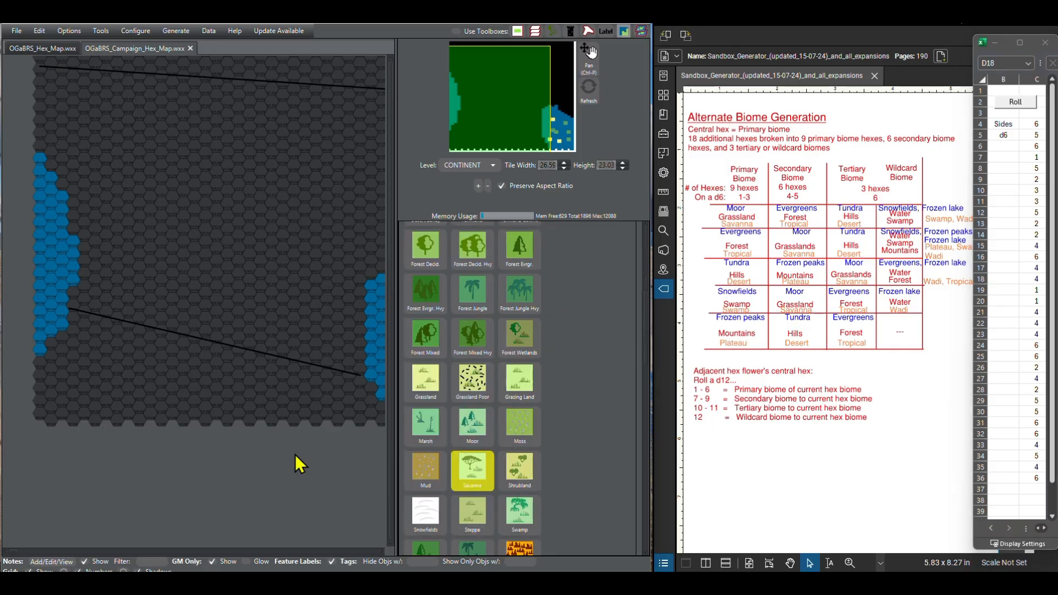
{"action": "left_click", "coordinate": [43, 417]}
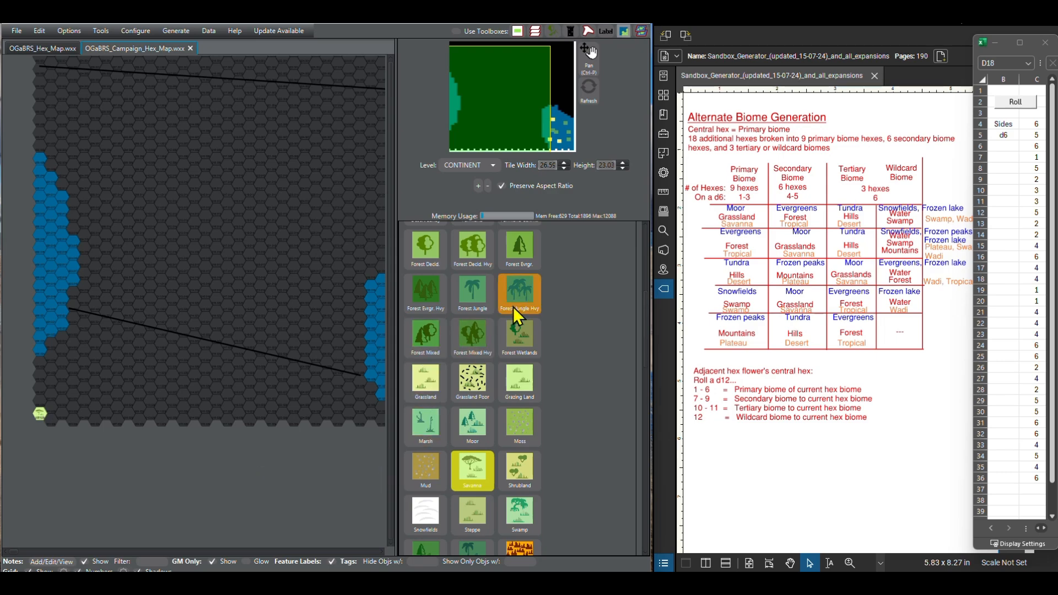
{"action": "scroll", "coordinate": [512, 343], "scroll_direction": "up", "scroll_amount": 1}
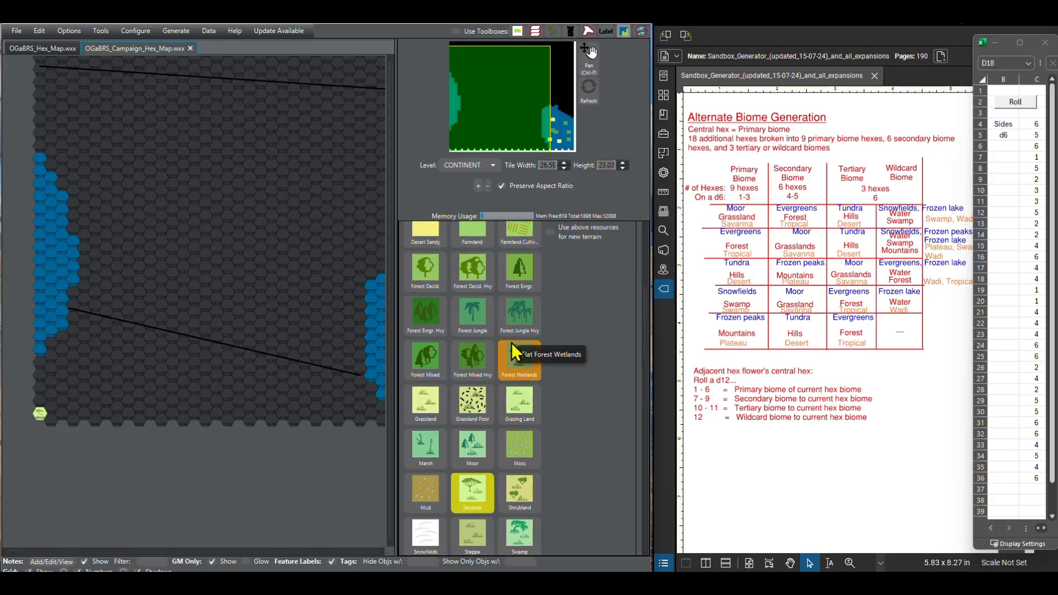
{"action": "scroll", "coordinate": [511, 342], "scroll_direction": "down", "scroll_amount": 1}
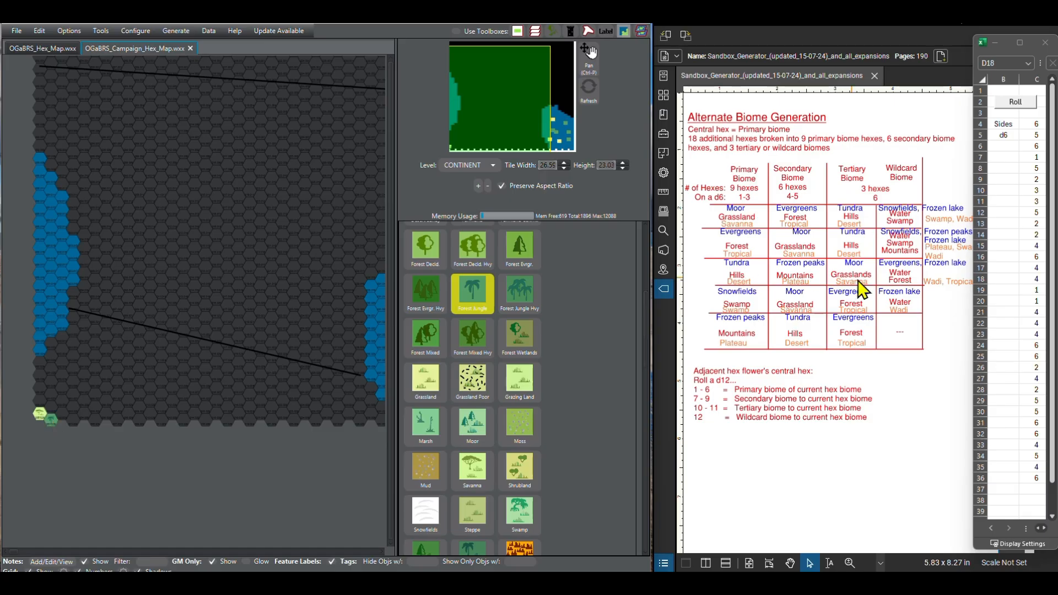
Step: Advance the list of d6 rolls and paint the third hex along the map's southern edge as Desert Sandy
{"action": "scroll", "coordinate": [1016, 268], "scroll_direction": "down", "scroll_amount": 1}
{"action": "scroll", "coordinate": [1016, 267], "scroll_direction": "down", "scroll_amount": 1}
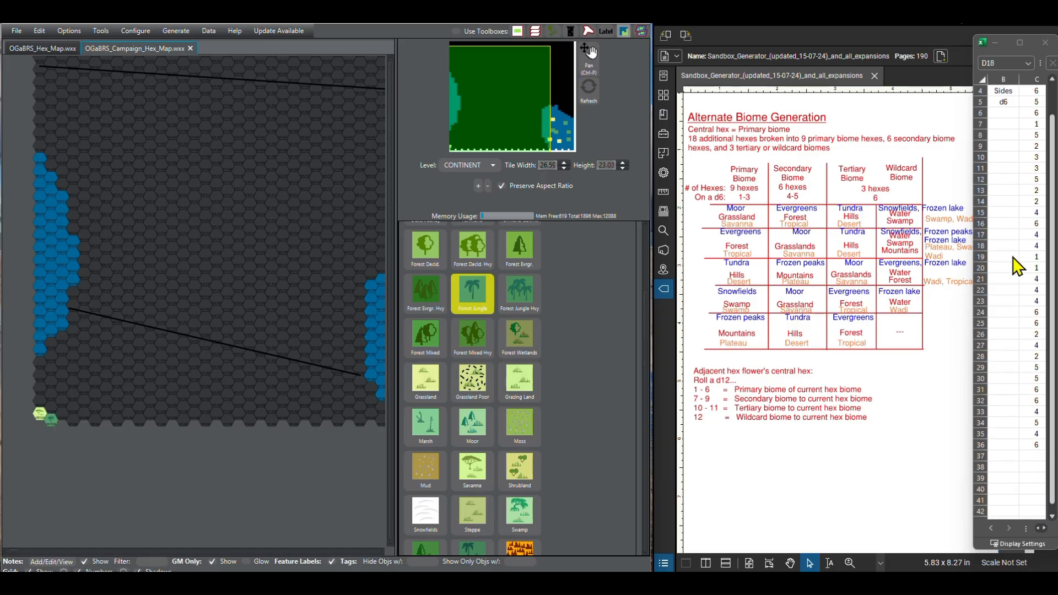
{"action": "left_click", "coordinate": [1052, 517]}
{"action": "left_click", "coordinate": [1052, 518]}
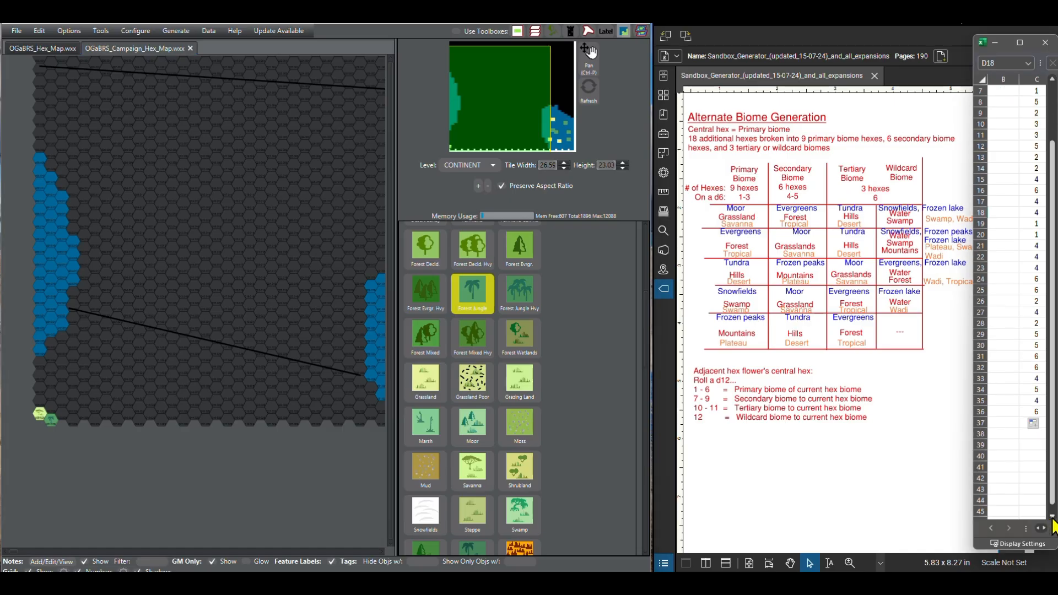
{"action": "scroll", "coordinate": [461, 437], "scroll_direction": "up", "scroll_amount": 1}
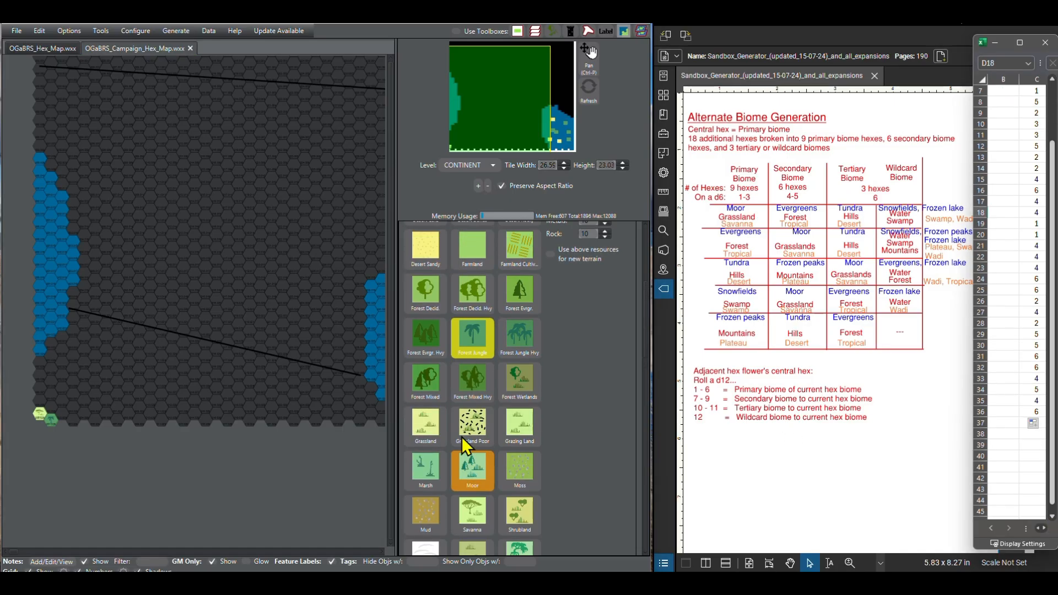
{"action": "left_click", "coordinate": [430, 246]}
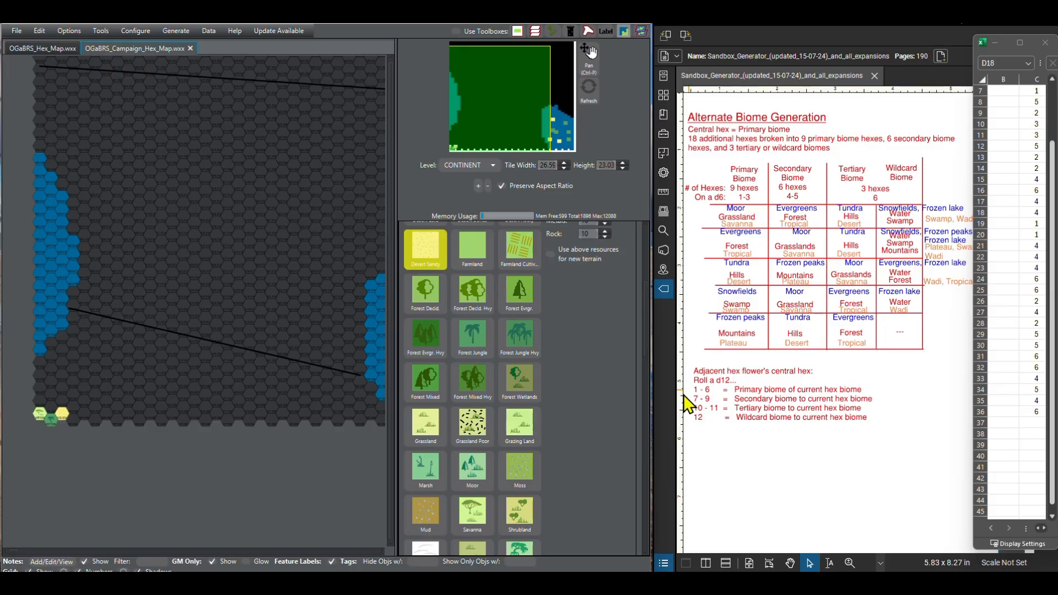
Step: Continue the southern row eastward with Savanna in the fourth hex and Desert Sandy in the fifth, sixth and seventh
{"action": "left_click", "coordinate": [473, 514]}
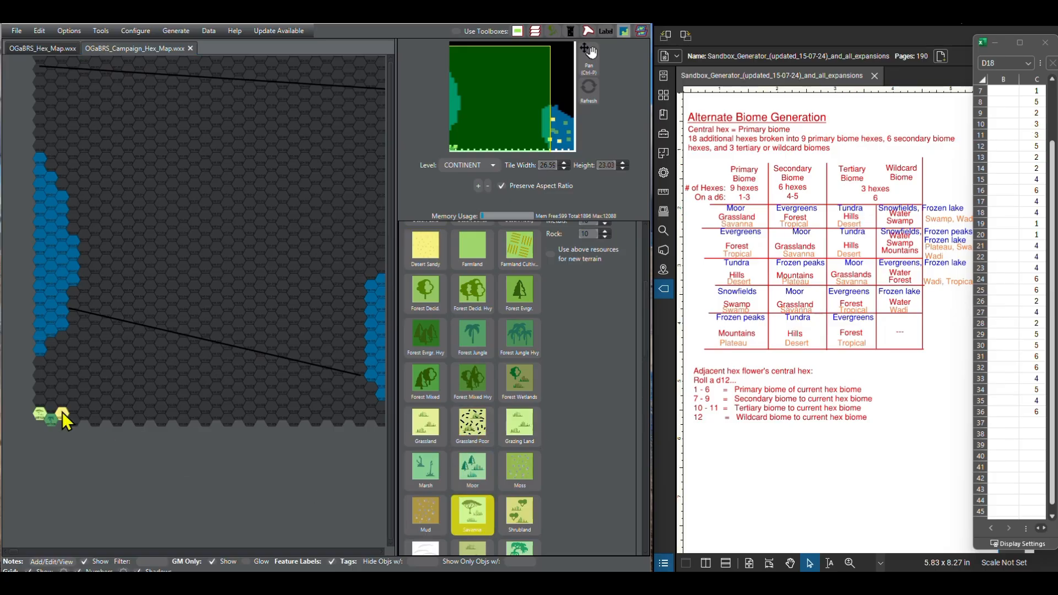
{"action": "left_click", "coordinate": [73, 420]}
{"action": "left_click", "coordinate": [429, 259]}
{"action": "left_click", "coordinate": [84, 415]}
{"action": "left_click", "coordinate": [94, 423]}
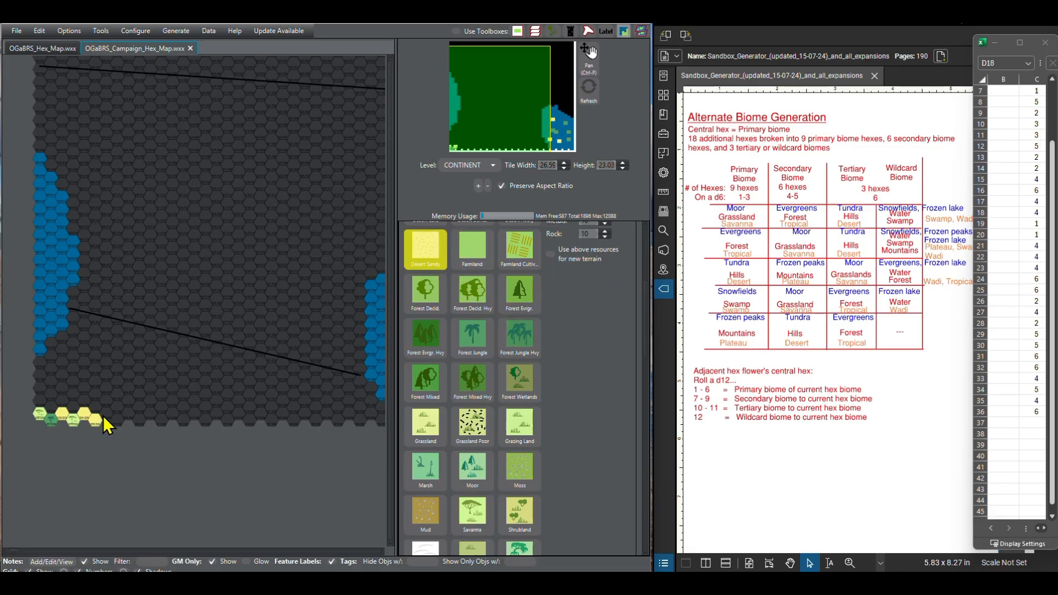
{"action": "left_click", "coordinate": [106, 414]}
Step: Advance the d6 roll list and paint the eighth hex of the southern row as Savanna
{"action": "left_click", "coordinate": [1052, 518]}
{"action": "left_click", "coordinate": [1053, 518]}
{"action": "left_click", "coordinate": [1052, 517]}
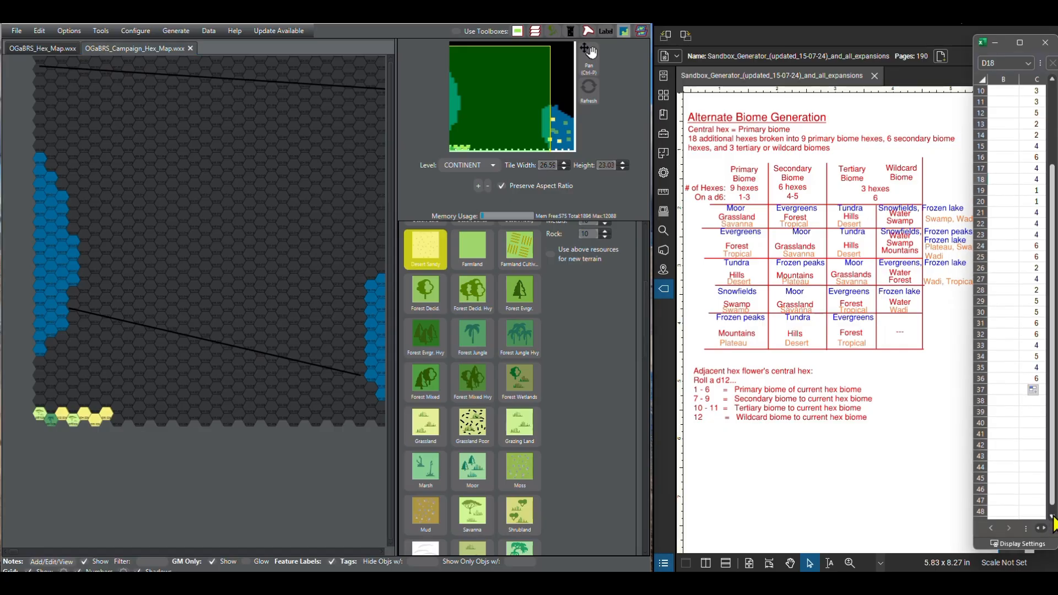
{"action": "left_click", "coordinate": [1052, 518]}
{"action": "left_click", "coordinate": [1052, 518]}
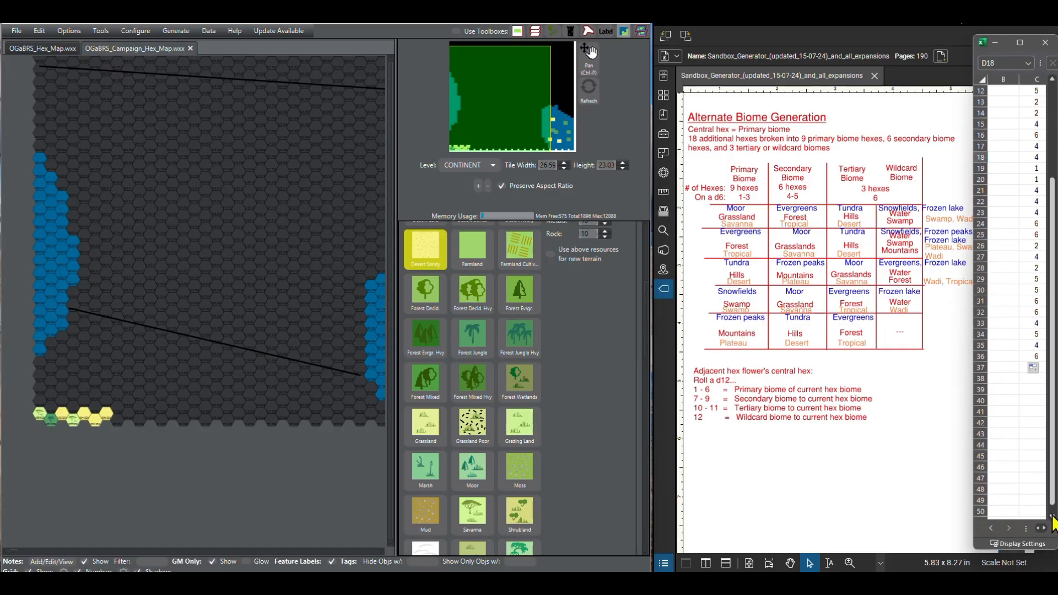
{"action": "left_click", "coordinate": [484, 514]}
{"action": "left_click", "coordinate": [131, 428]}
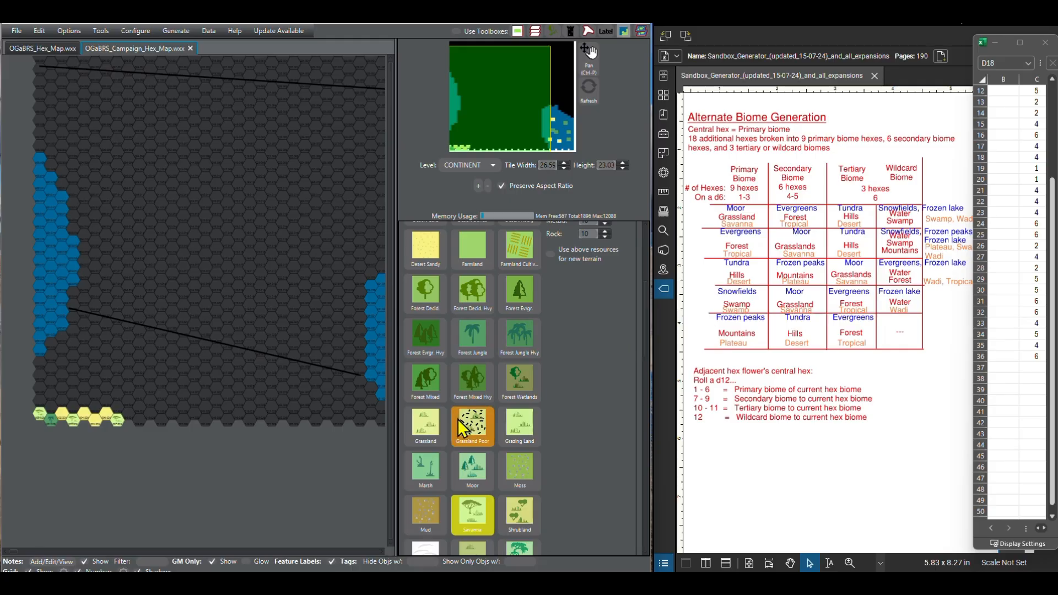
Step: Paint the ninth and tenth hexes of the southern row as Desert Sandy and the eleventh as Savanna
{"action": "left_click", "coordinate": [417, 257]}
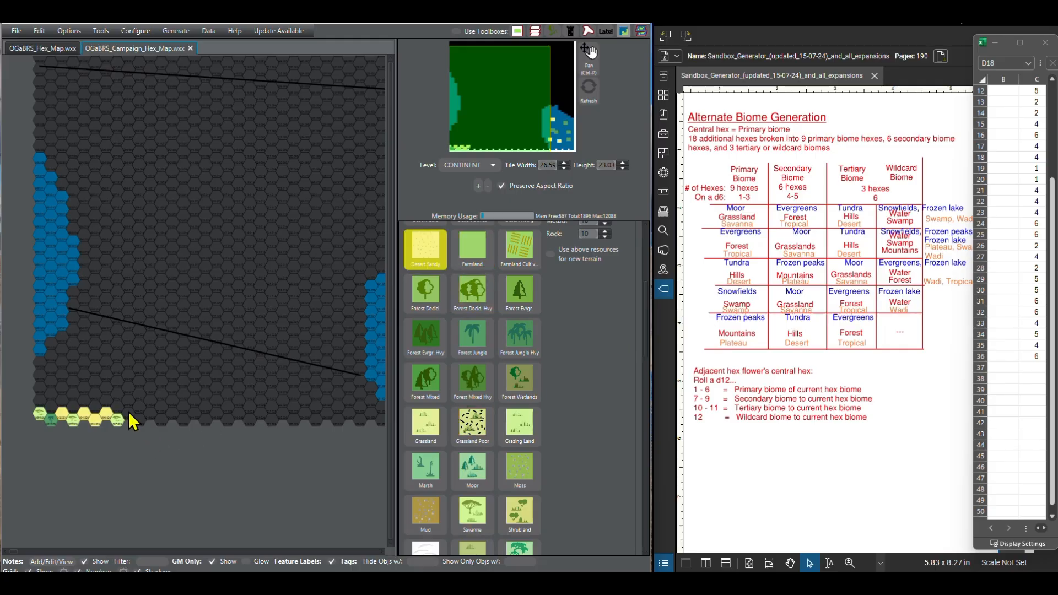
{"action": "left_click", "coordinate": [142, 422]}
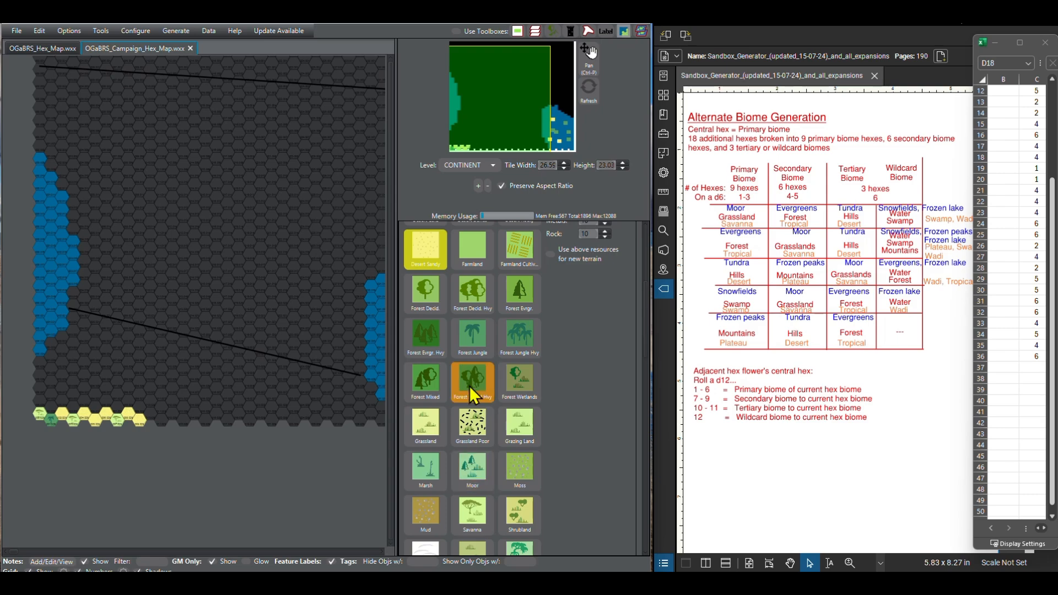
{"action": "left_click", "coordinate": [465, 514]}
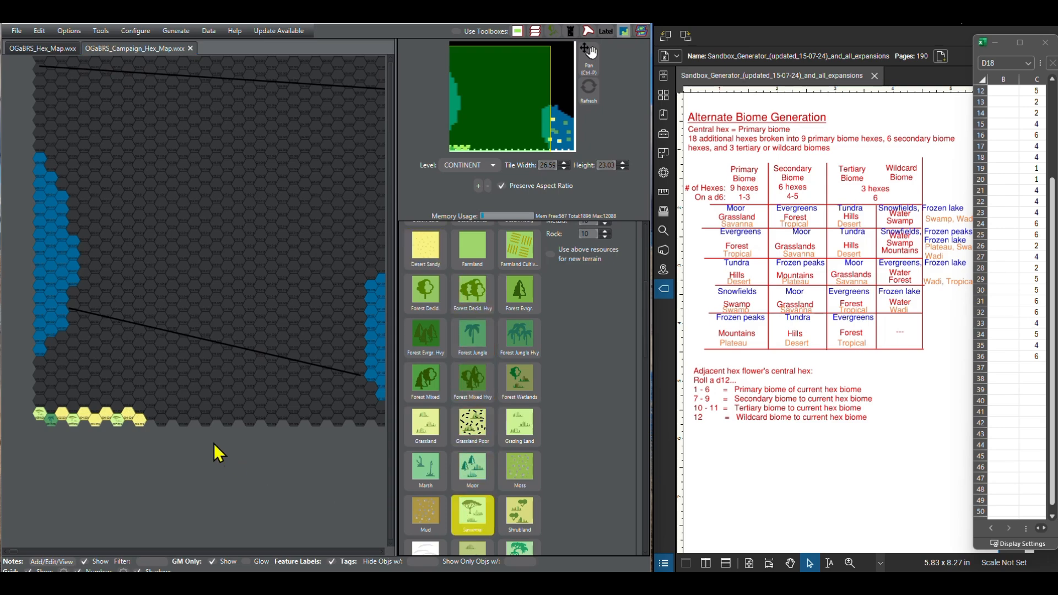
{"action": "left_click", "coordinate": [151, 415]}
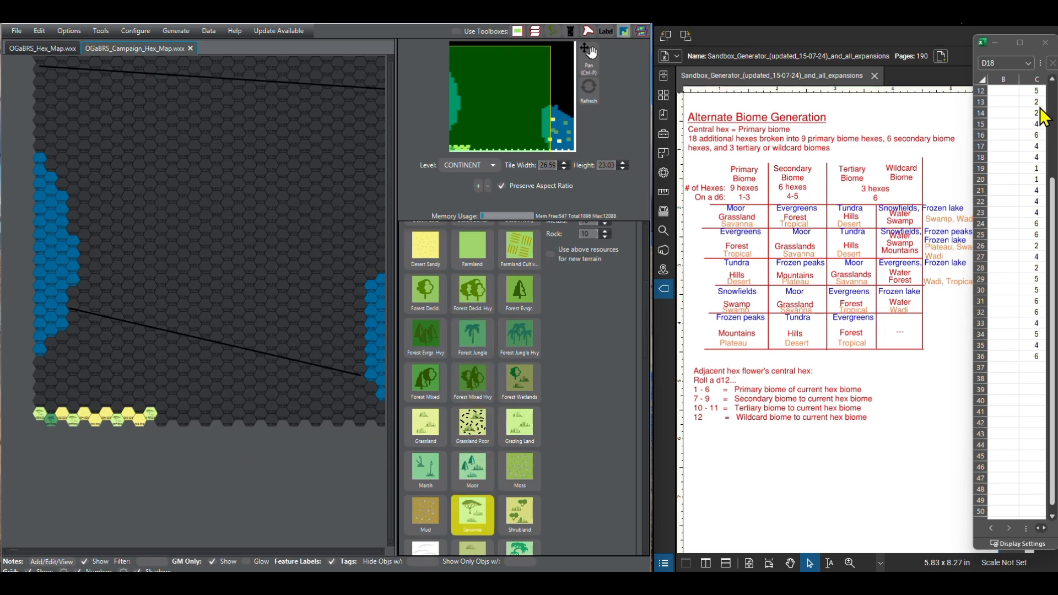
Step: Advance the d6 roll list and repaint the first, fourth, eighth and eleventh hexes of the southern row as Other Broken Lands
{"action": "scroll", "coordinate": [1043, 146], "scroll_direction": "down", "scroll_amount": 1}
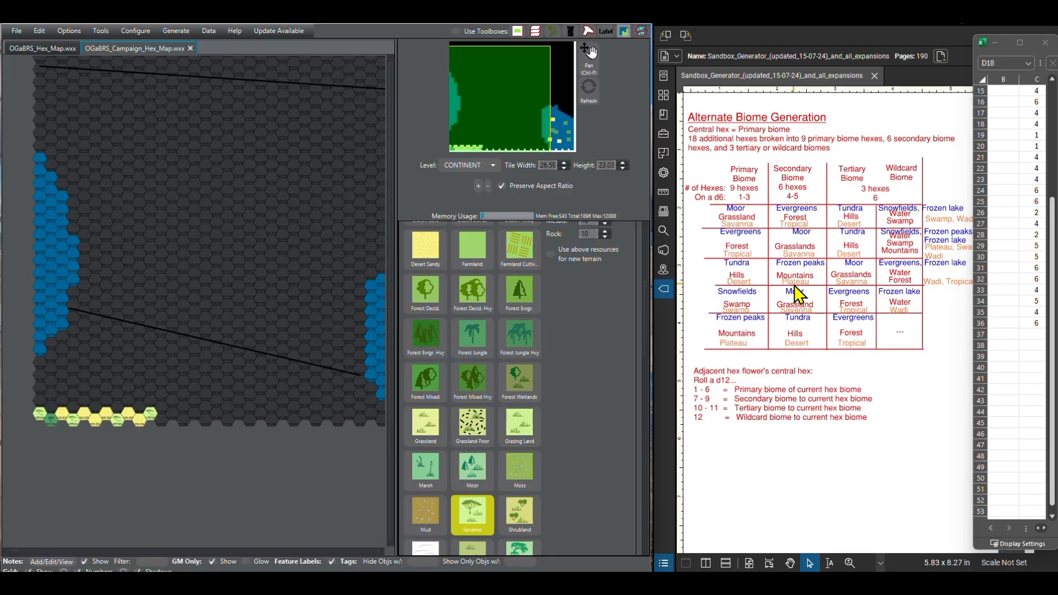
{"action": "scroll", "coordinate": [480, 411], "scroll_direction": "down", "scroll_amount": 3}
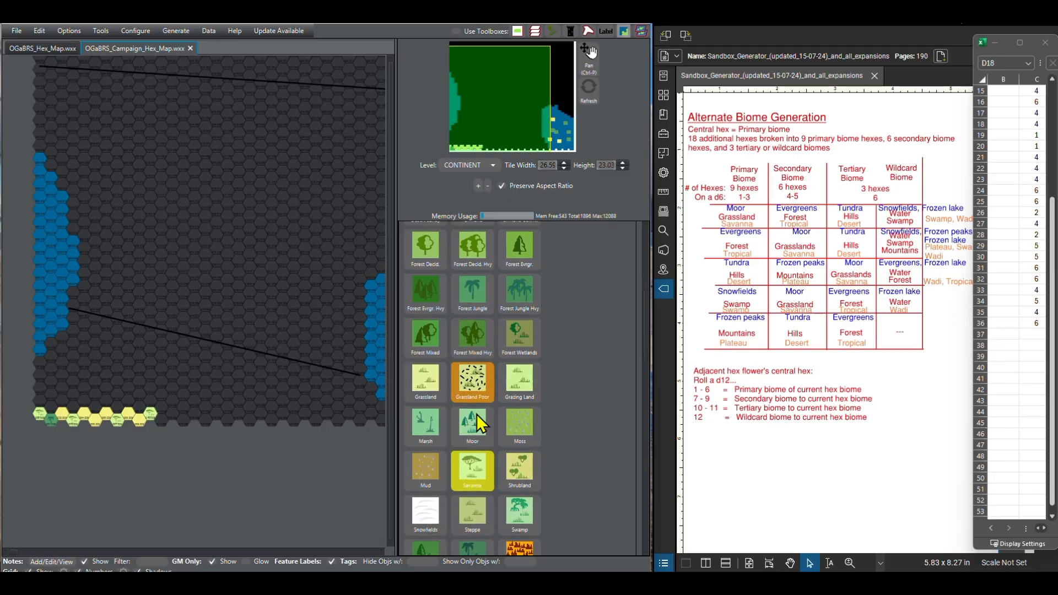
{"action": "scroll", "coordinate": [480, 411], "scroll_direction": "up", "scroll_amount": 7}
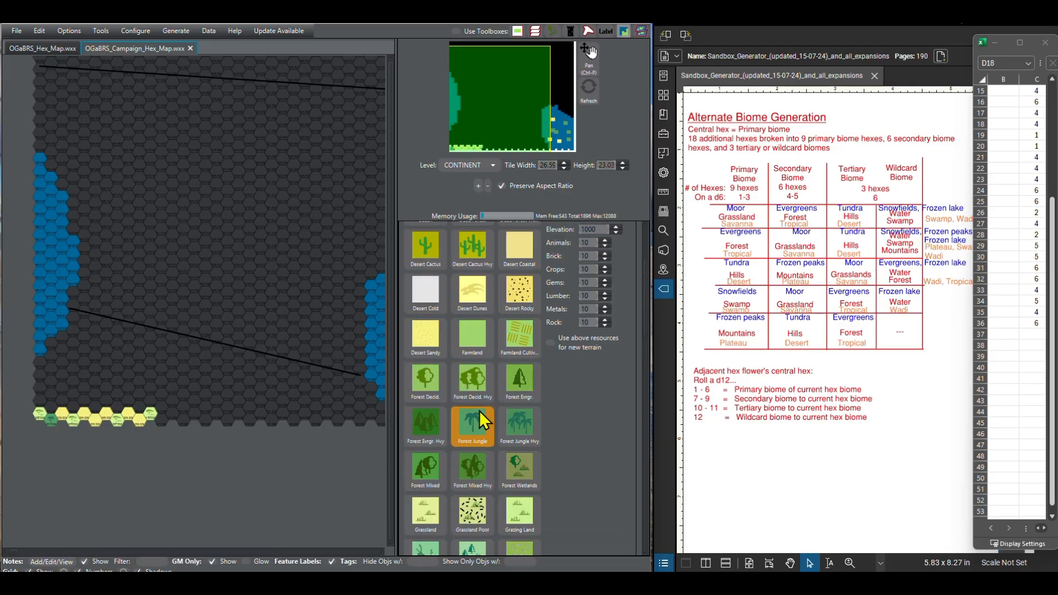
{"action": "scroll", "coordinate": [479, 411], "scroll_direction": "up", "scroll_amount": 4}
{"action": "scroll", "coordinate": [479, 411], "scroll_direction": "down", "scroll_amount": 3}
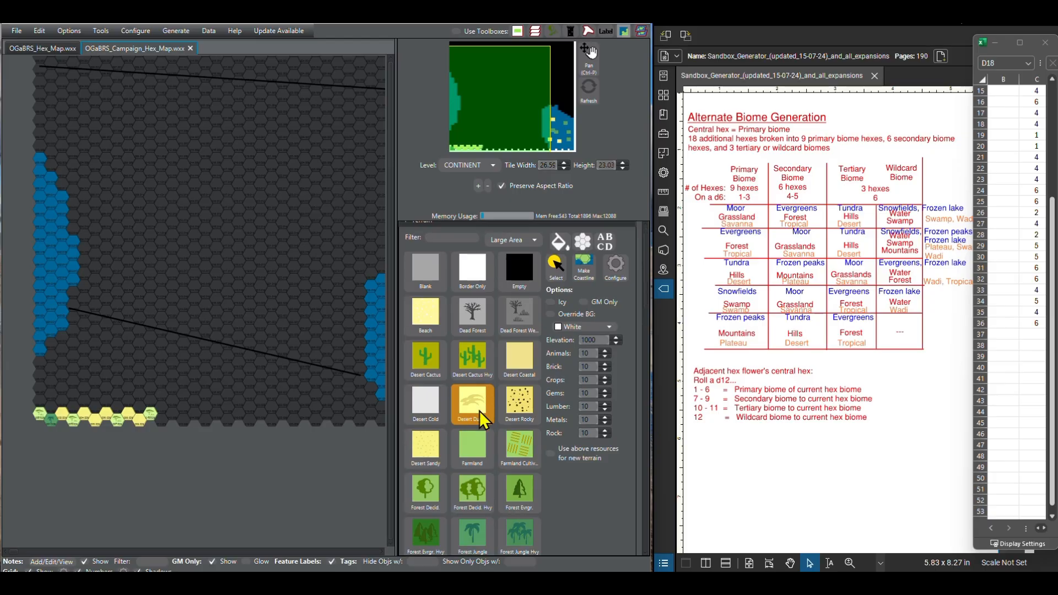
{"action": "scroll", "coordinate": [480, 411], "scroll_direction": "down", "scroll_amount": 20}
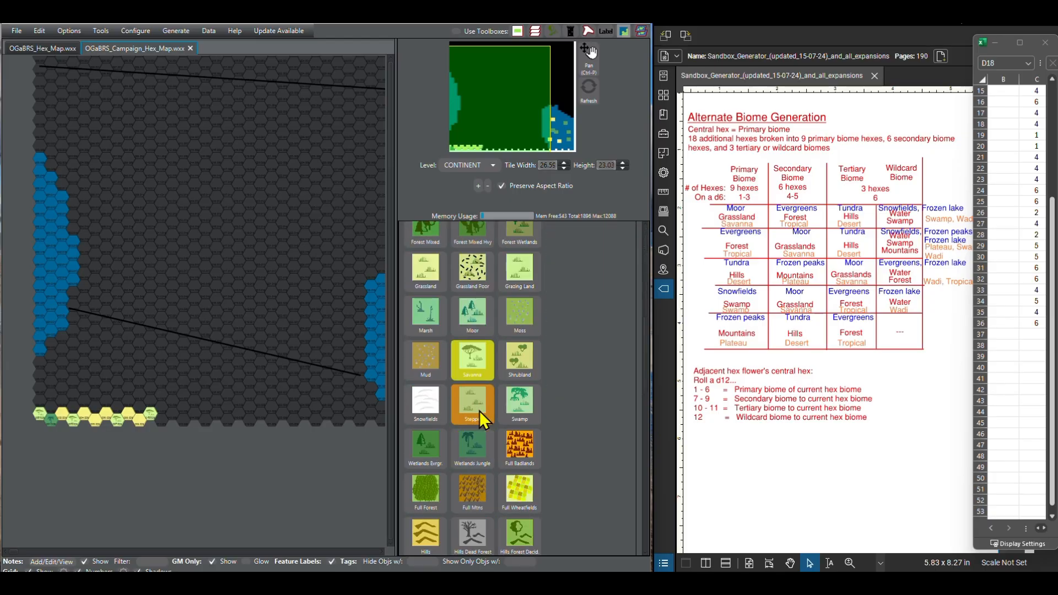
{"action": "scroll", "coordinate": [480, 411], "scroll_direction": "down", "scroll_amount": 12}
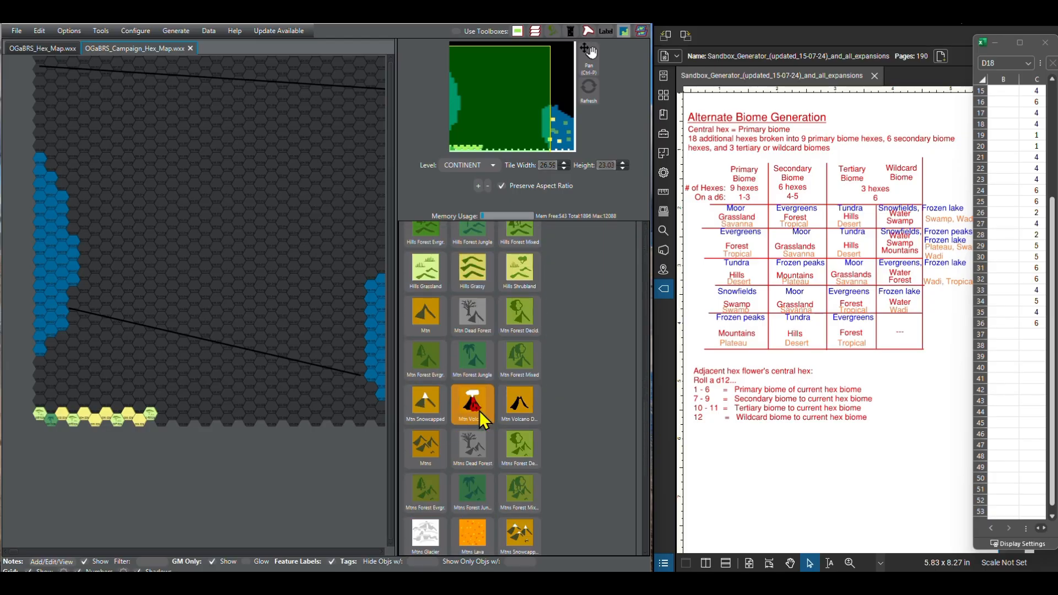
{"action": "scroll", "coordinate": [479, 411], "scroll_direction": "down", "scroll_amount": 5}
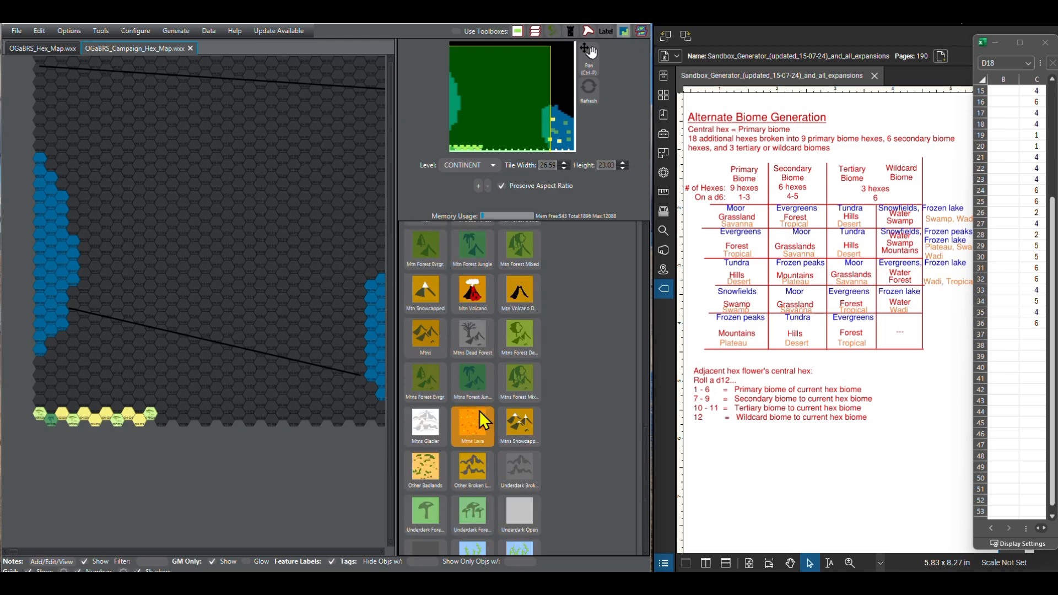
{"action": "left_click", "coordinate": [465, 470]}
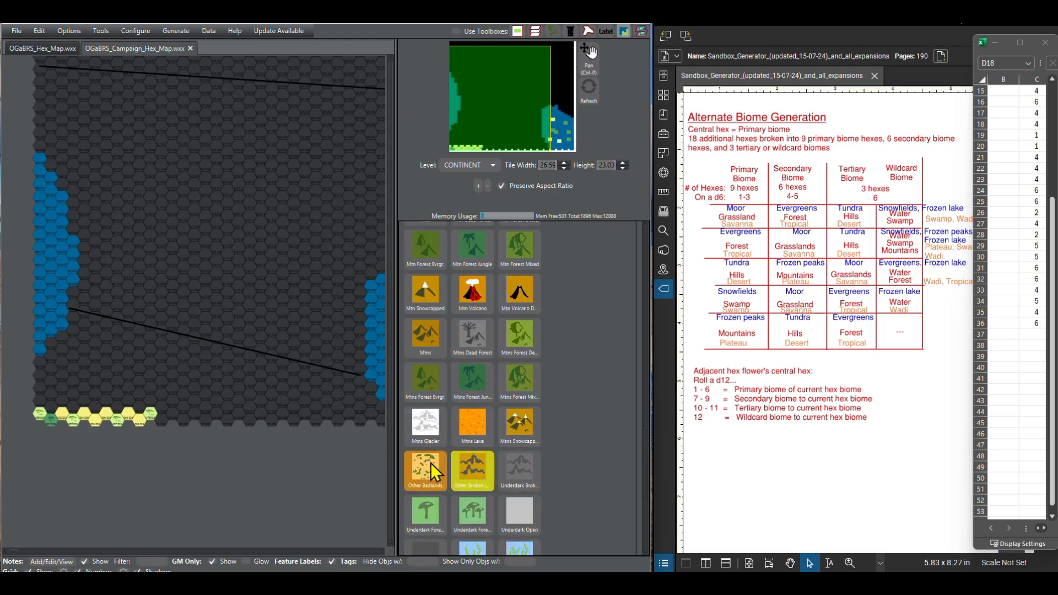
{"action": "left_click", "coordinate": [37, 414]}
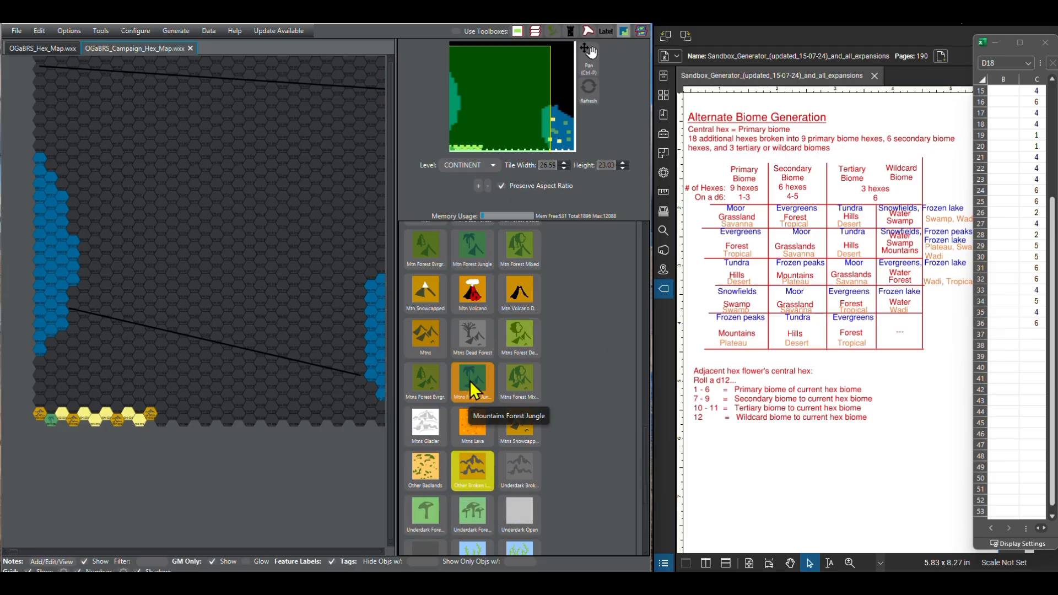
Step: Paint the second and twelfth hexes of the southern row as Savanna
{"action": "scroll", "coordinate": [470, 378], "scroll_direction": "up", "scroll_amount": 2}
{"action": "scroll", "coordinate": [470, 376], "scroll_direction": "up", "scroll_amount": 4}
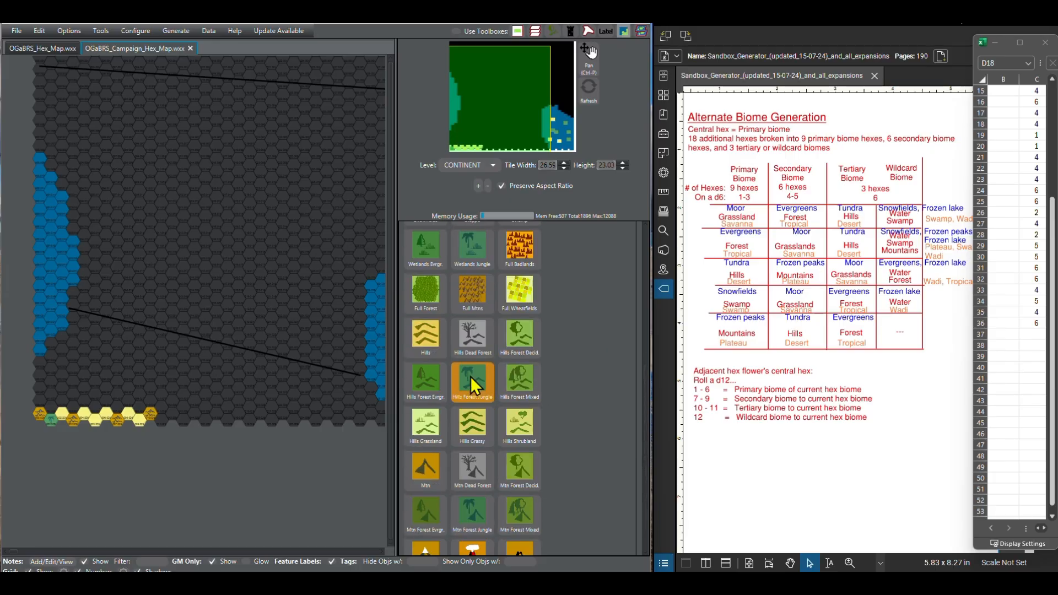
{"action": "scroll", "coordinate": [470, 372], "scroll_direction": "up", "scroll_amount": 1}
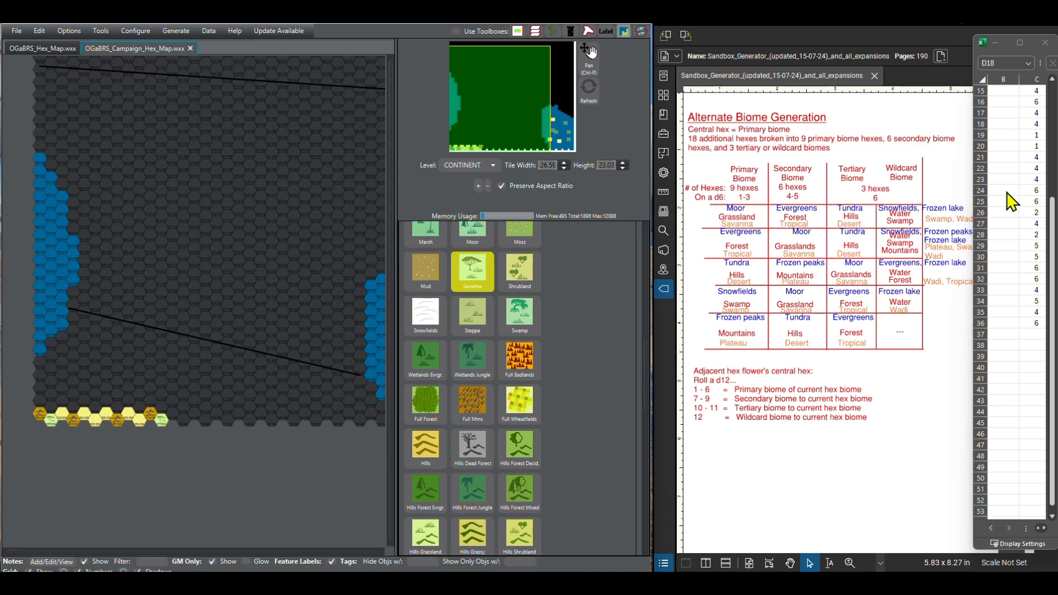
Step: Paint the 13th, 14th, 17th, 18th and 19th hexes of the southern row as Other Broken Lands
{"action": "scroll", "coordinate": [496, 479], "scroll_direction": "down", "scroll_amount": 1}
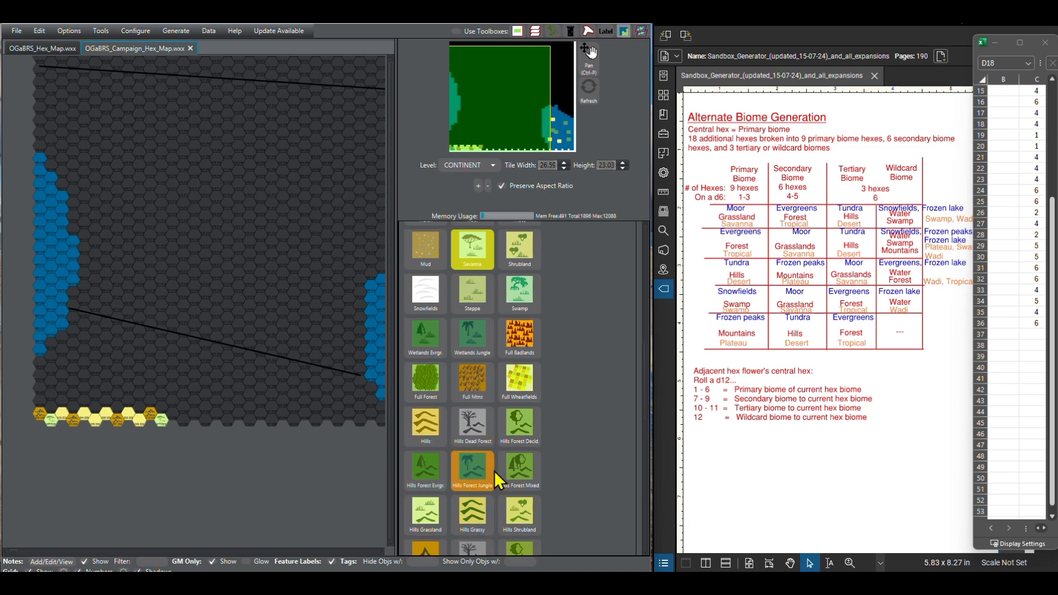
{"action": "scroll", "coordinate": [495, 471], "scroll_direction": "down", "scroll_amount": 15}
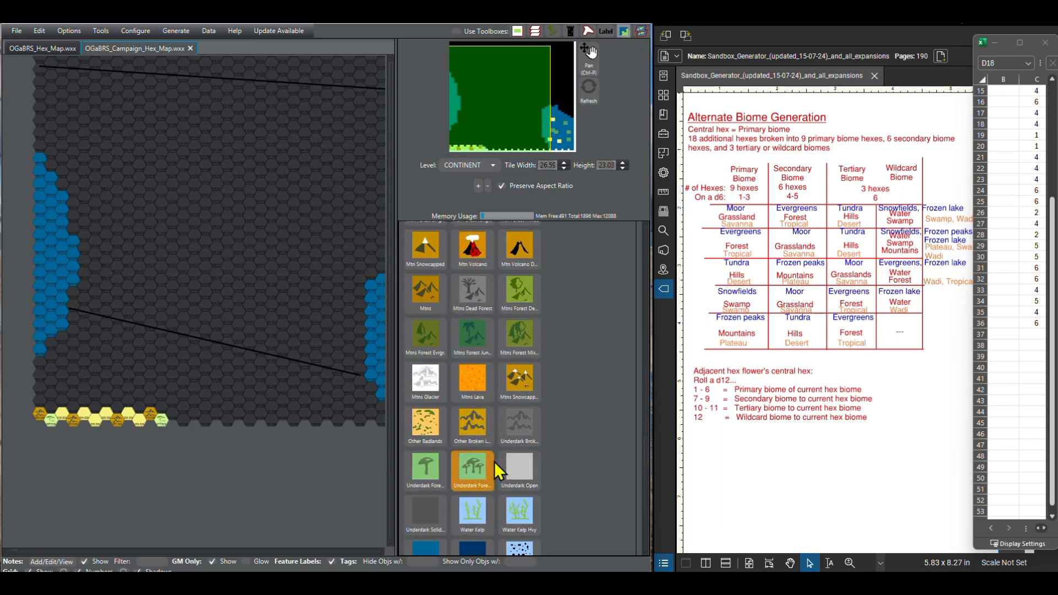
{"action": "left_click", "coordinate": [478, 436]}
{"action": "left_click", "coordinate": [174, 416]}
{"action": "left_click", "coordinate": [184, 421]}
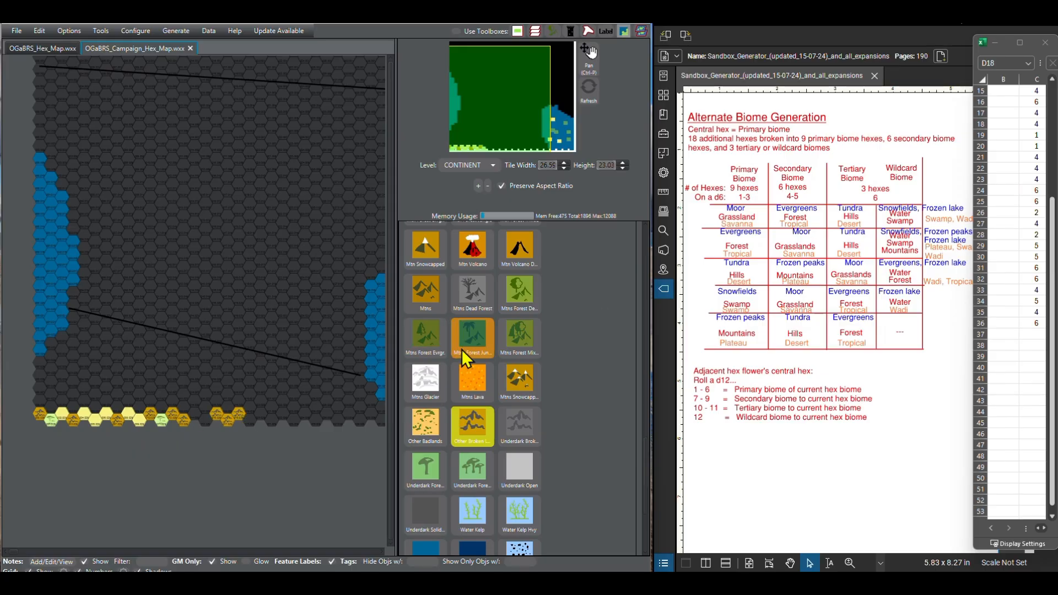
Step: Fill the gap at the 15th and 16th hexes of the southern row with Desert Sandy
{"action": "scroll", "coordinate": [463, 352], "scroll_direction": "up", "scroll_amount": 6}
{"action": "scroll", "coordinate": [473, 365], "scroll_direction": "up", "scroll_amount": 10}
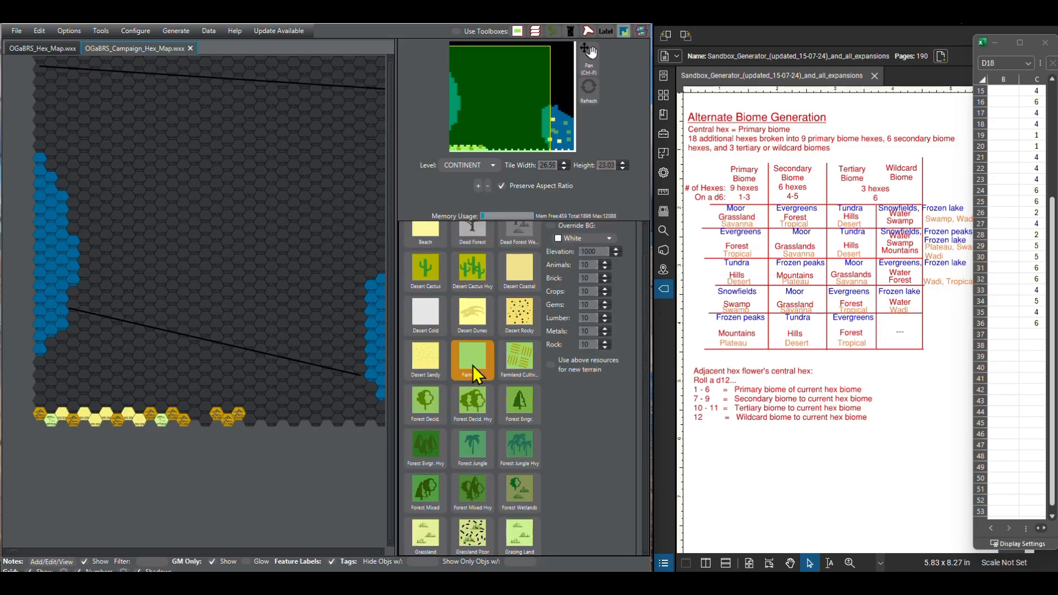
{"action": "left_click", "coordinate": [433, 358]}
{"action": "left_click", "coordinate": [195, 414]}
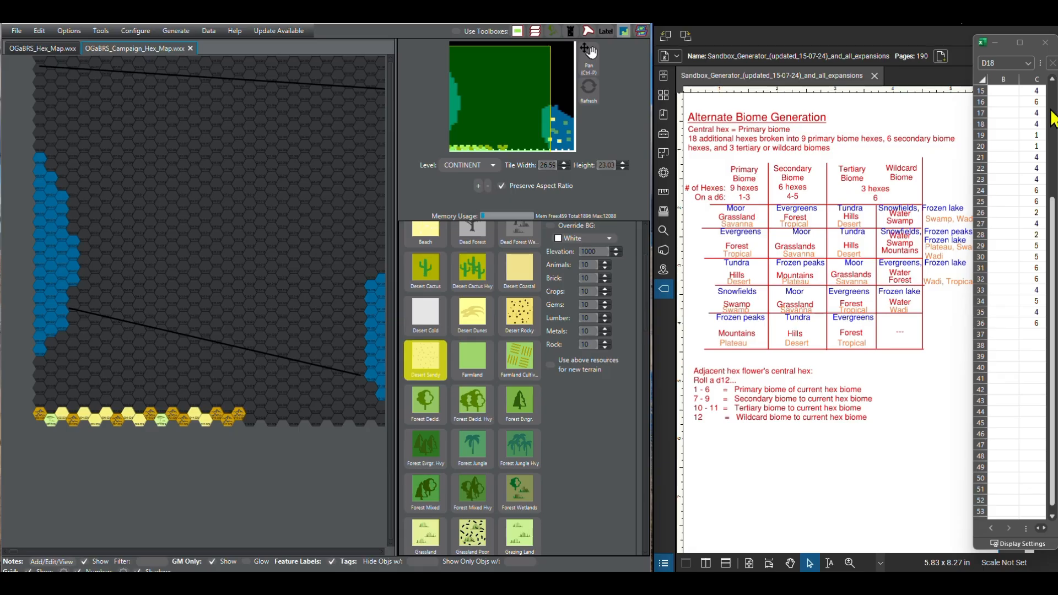
Step: Advance the d6 roll list and paint the 20th and 21st hexes of the southern row as Savanna
{"action": "scroll", "coordinate": [1035, 201], "scroll_direction": "down", "scroll_amount": 2}
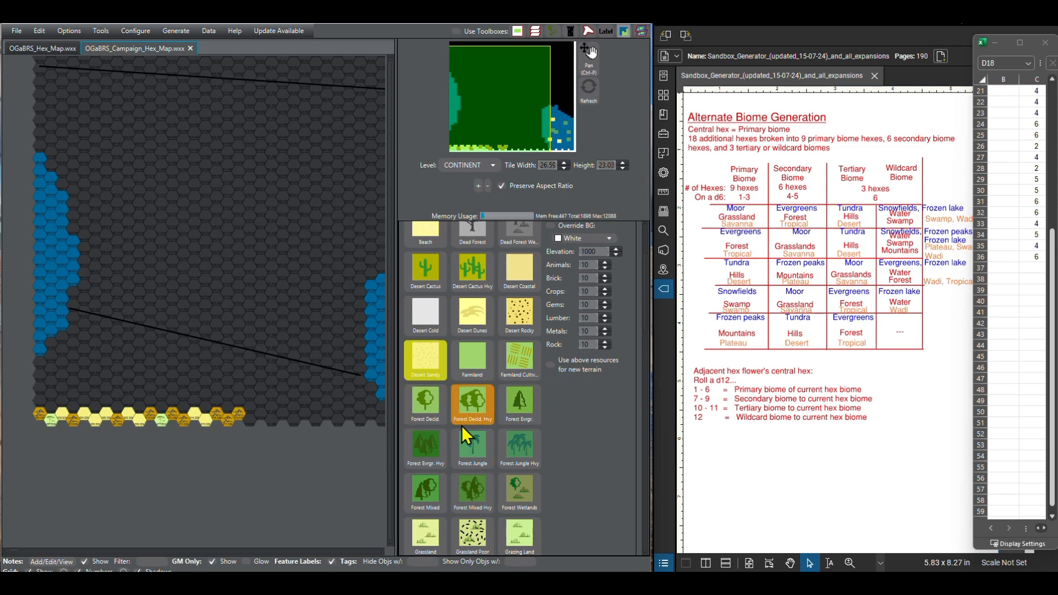
{"action": "scroll", "coordinate": [472, 422], "scroll_direction": "up", "scroll_amount": 3}
{"action": "scroll", "coordinate": [472, 421], "scroll_direction": "down", "scroll_amount": 4}
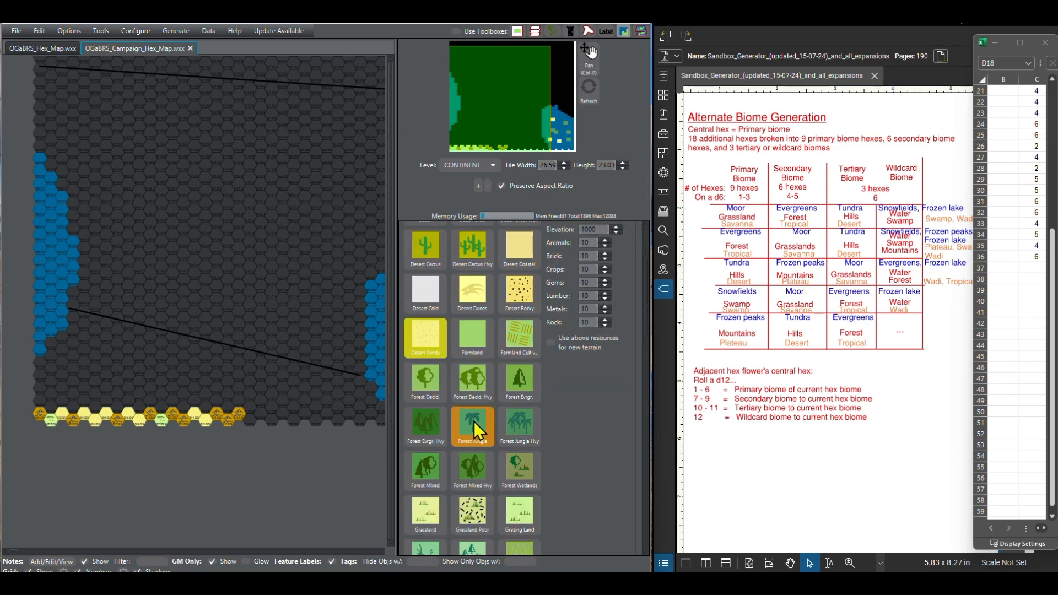
{"action": "scroll", "coordinate": [473, 422], "scroll_direction": "down", "scroll_amount": 3}
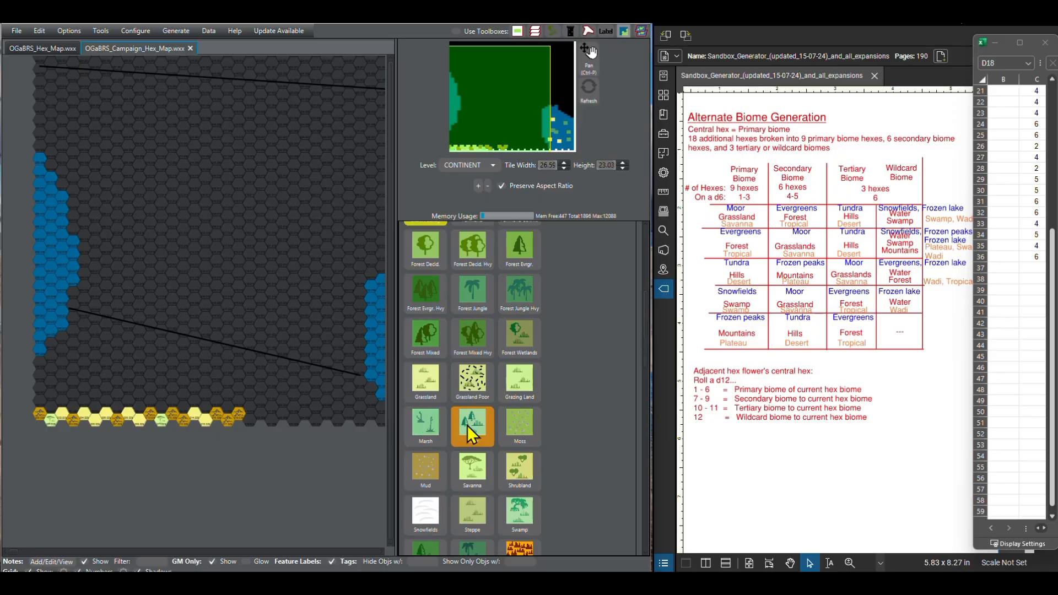
{"action": "scroll", "coordinate": [468, 425], "scroll_direction": "down", "scroll_amount": 1}
{"action": "left_click", "coordinate": [475, 452]}
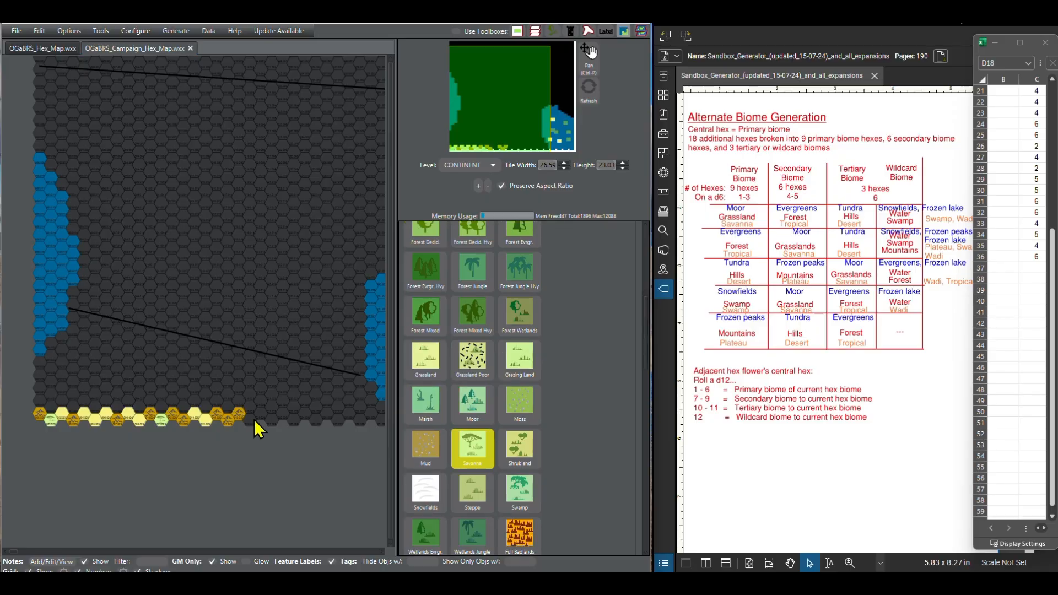
{"action": "left_click_drag", "start_coordinate": [254, 419], "coordinate": [260, 414]}
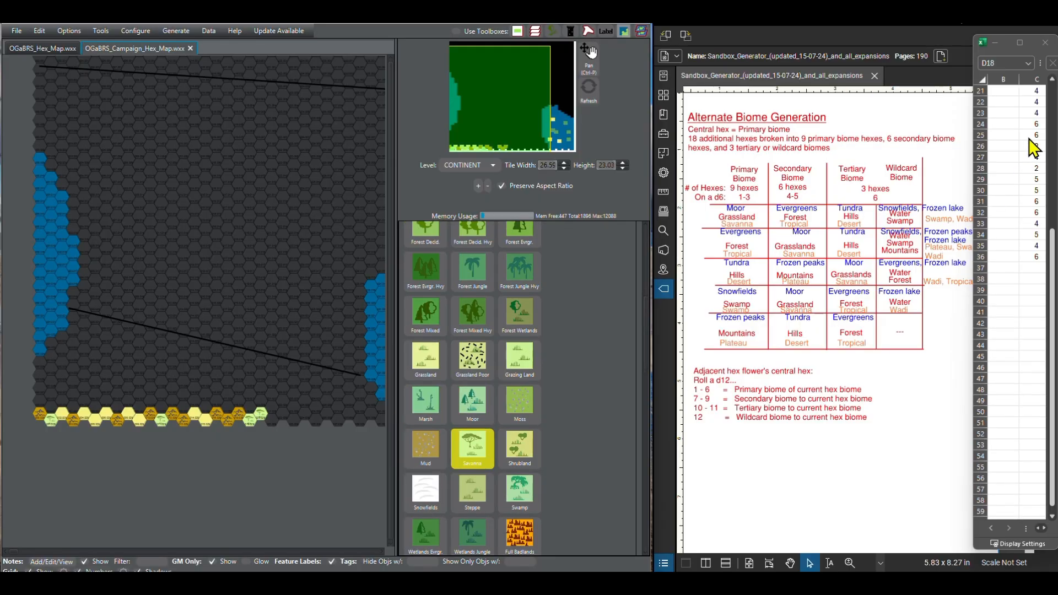
Step: Paint the 22nd hex of the southern row as Desert Sandy
{"action": "scroll", "coordinate": [498, 333], "scroll_direction": "up", "scroll_amount": 6}
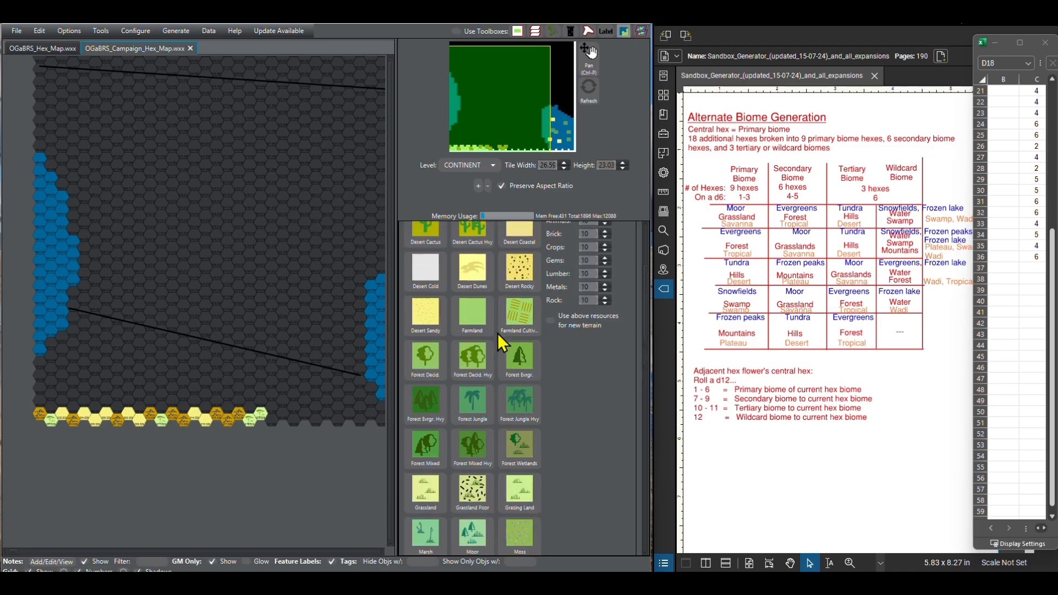
{"action": "scroll", "coordinate": [498, 333], "scroll_direction": "up", "scroll_amount": 1}
{"action": "left_click", "coordinate": [428, 346]}
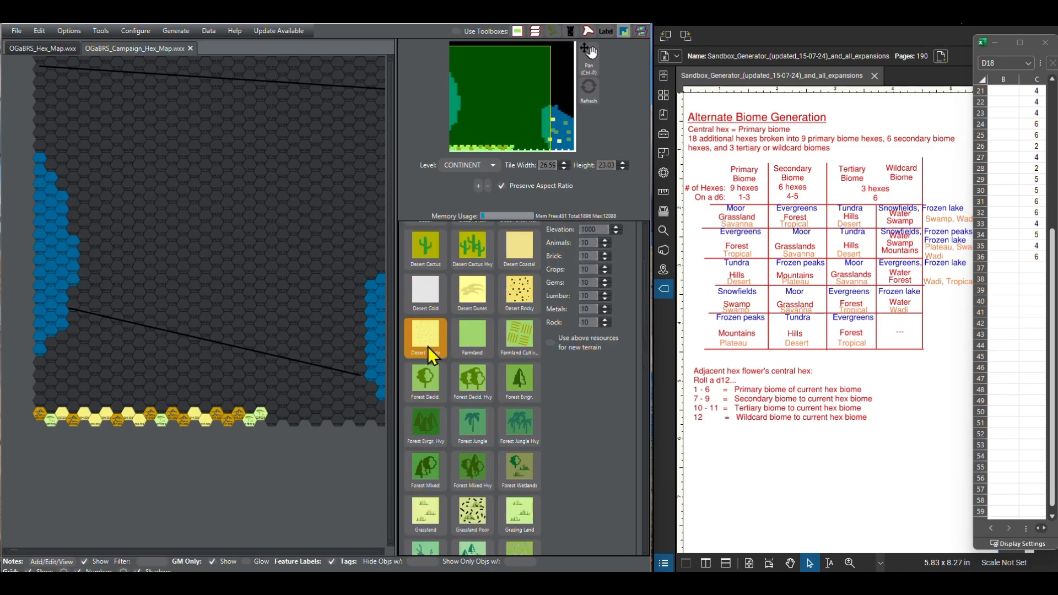
{"action": "left_click", "coordinate": [273, 419]}
Step: Paint the 23rd, 25th and 26th hexes of the southern row as Other Broken Lands
{"action": "scroll", "coordinate": [490, 410], "scroll_direction": "down", "scroll_amount": 10}
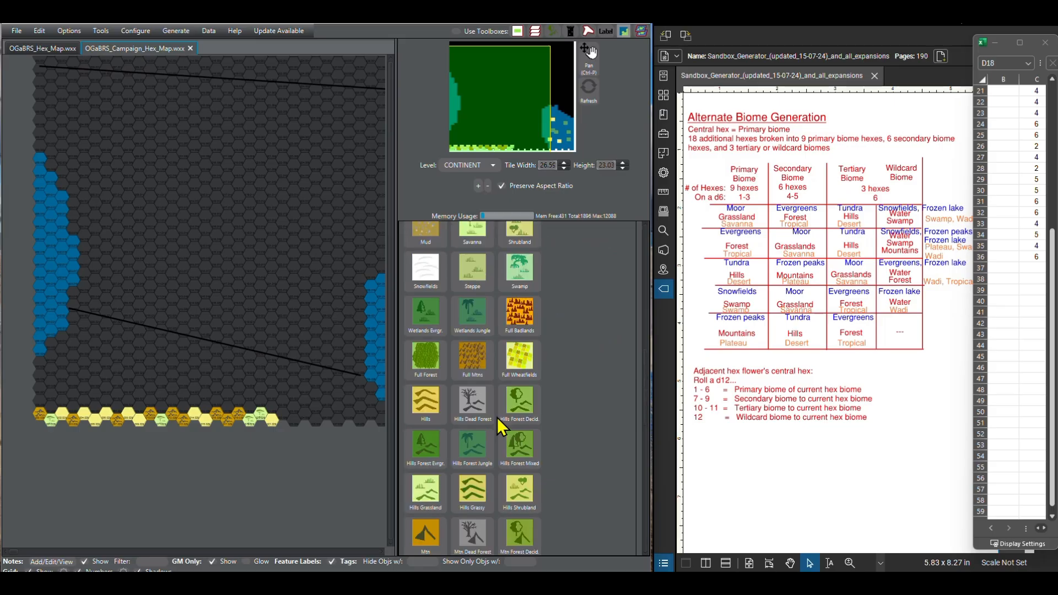
{"action": "scroll", "coordinate": [497, 420], "scroll_direction": "down", "scroll_amount": 7}
{"action": "left_click", "coordinate": [472, 444]}
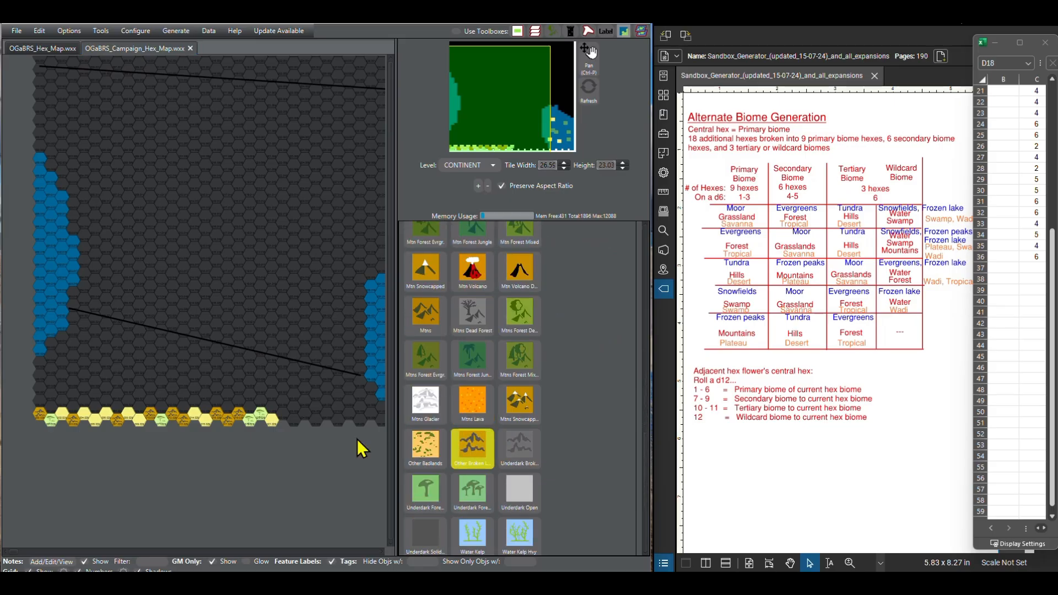
{"action": "left_click", "coordinate": [285, 416]}
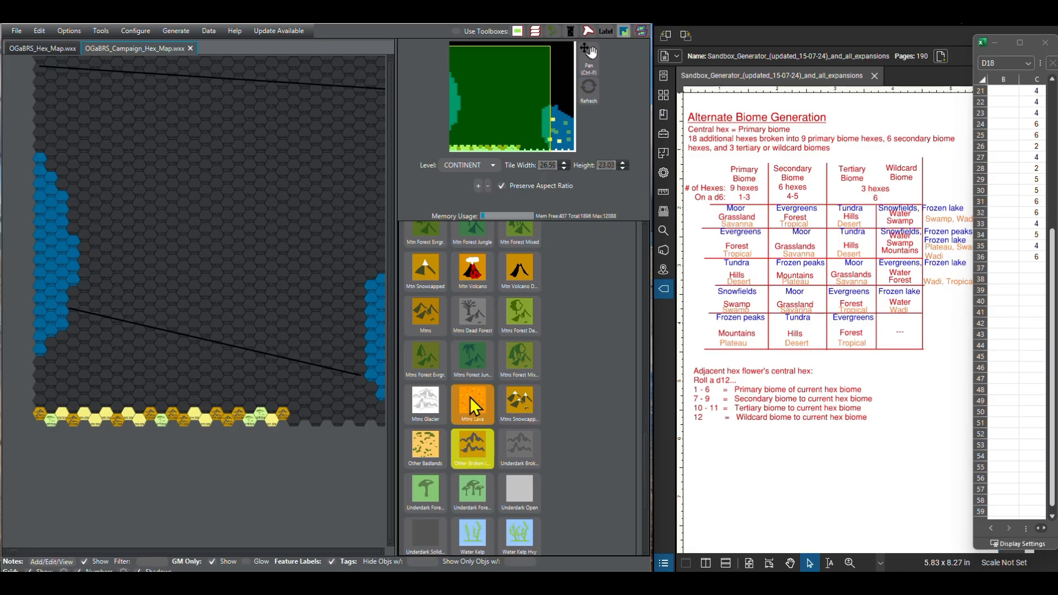
{"action": "scroll", "coordinate": [470, 398], "scroll_direction": "up", "scroll_amount": 3}
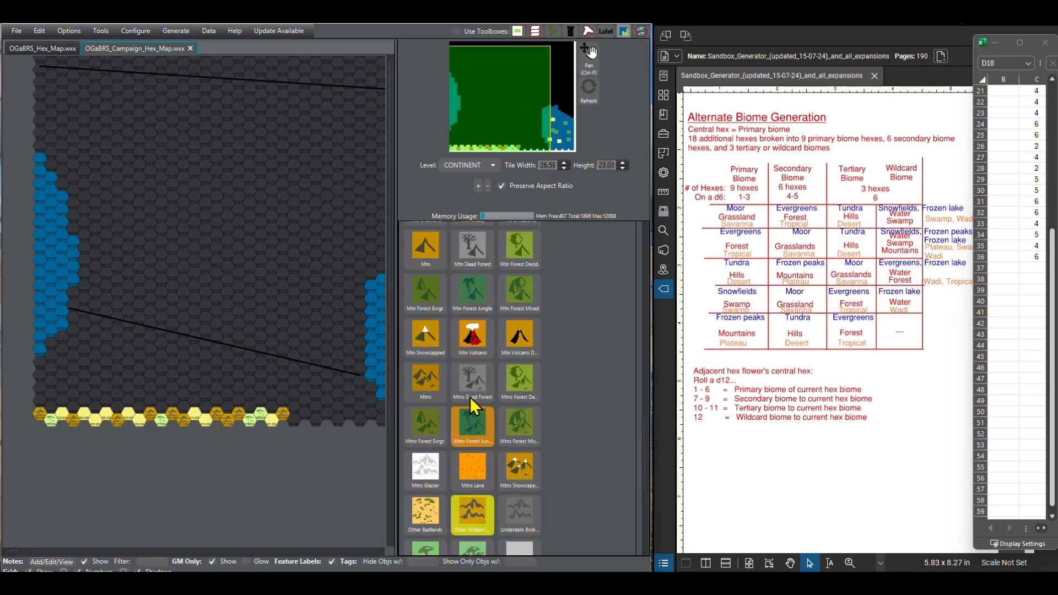
{"action": "left_click", "coordinate": [305, 418]}
{"action": "left_click", "coordinate": [315, 420]}
Step: Fill the empty 24th hex of the southern row with Desert Sandy
{"action": "scroll", "coordinate": [532, 286], "scroll_direction": "up", "scroll_amount": 5}
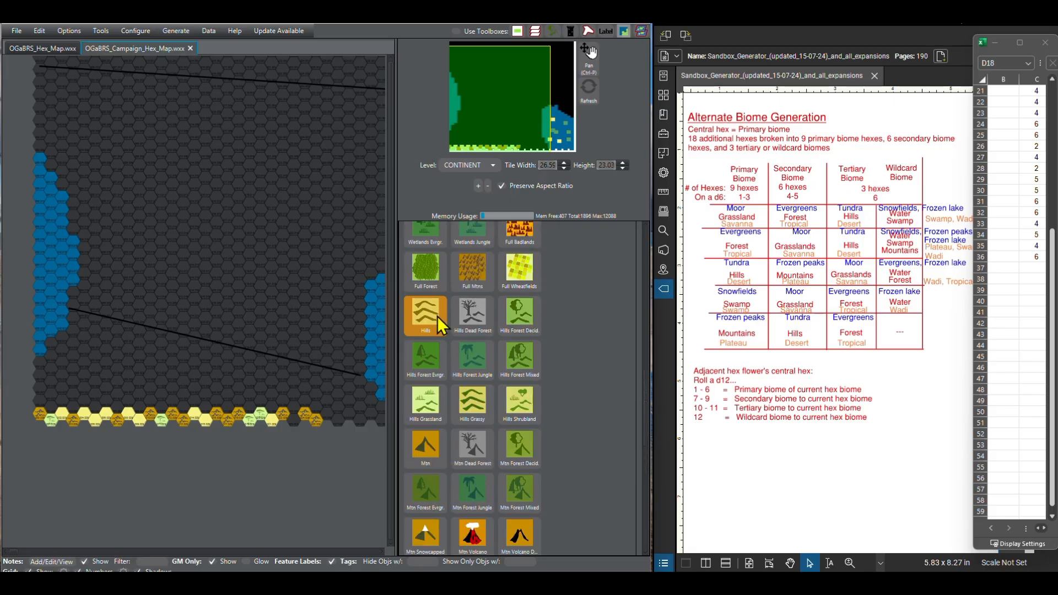
{"action": "scroll", "coordinate": [471, 312], "scroll_direction": "up", "scroll_amount": 4}
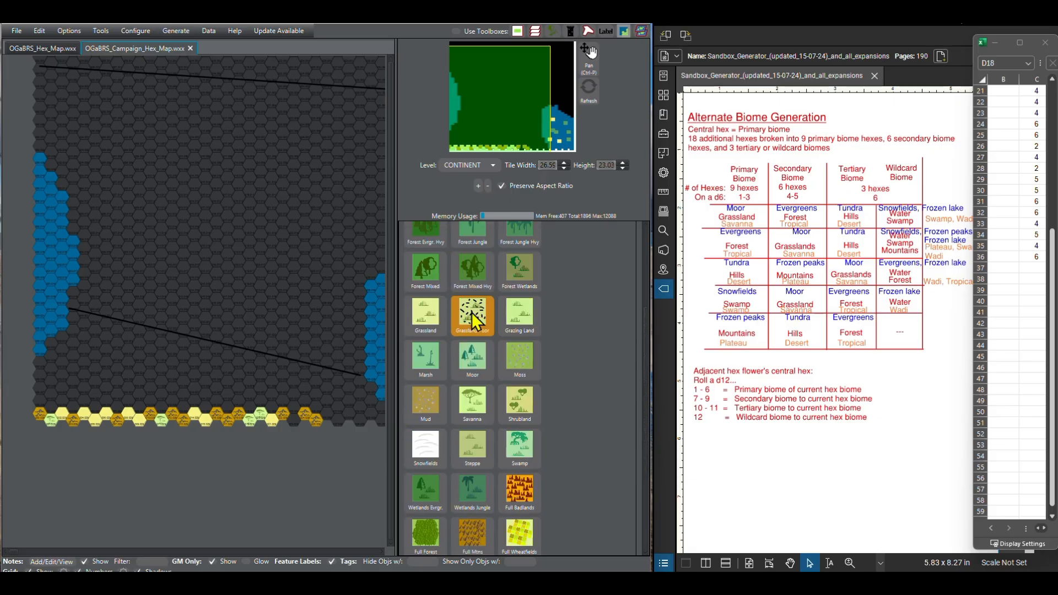
{"action": "scroll", "coordinate": [457, 411], "scroll_direction": "up", "scroll_amount": 4}
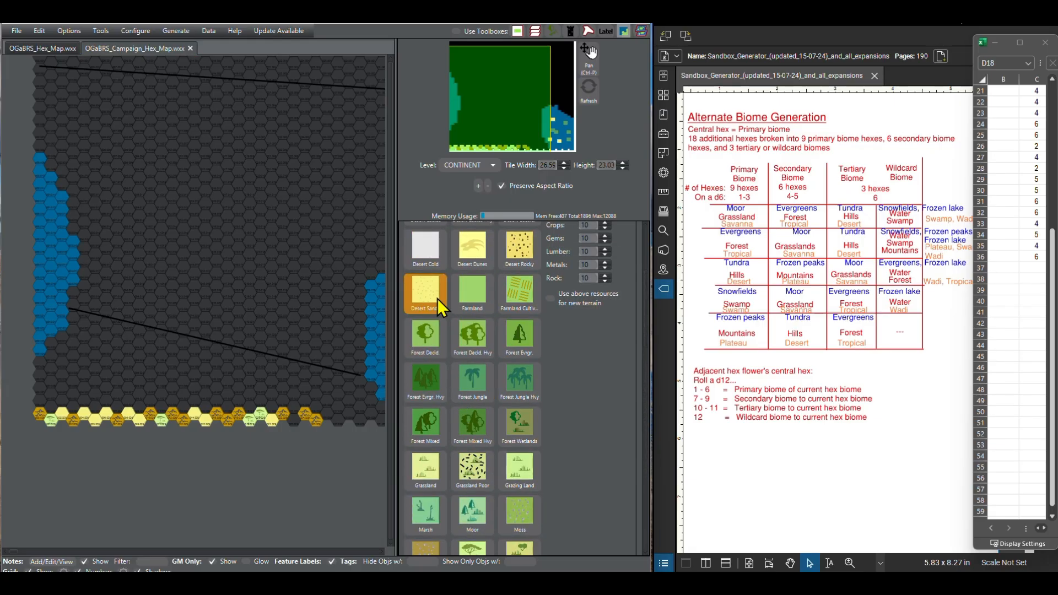
{"action": "left_click", "coordinate": [290, 423]}
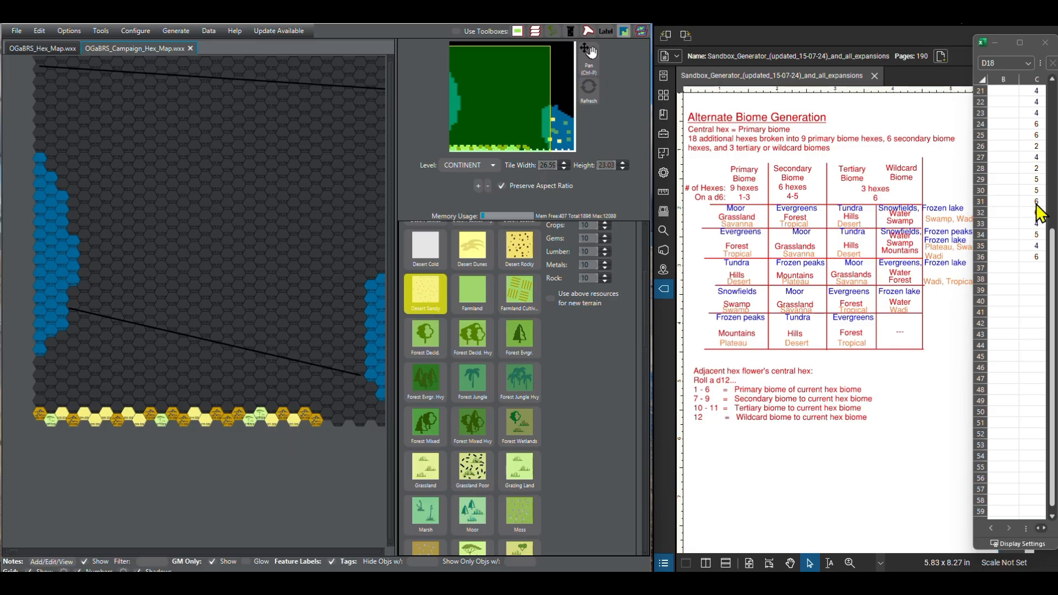
Step: Advance the d6 roll list and paint the 27th hex of the southern row as Savanna
{"action": "scroll", "coordinate": [1040, 213], "scroll_direction": "down", "scroll_amount": 3}
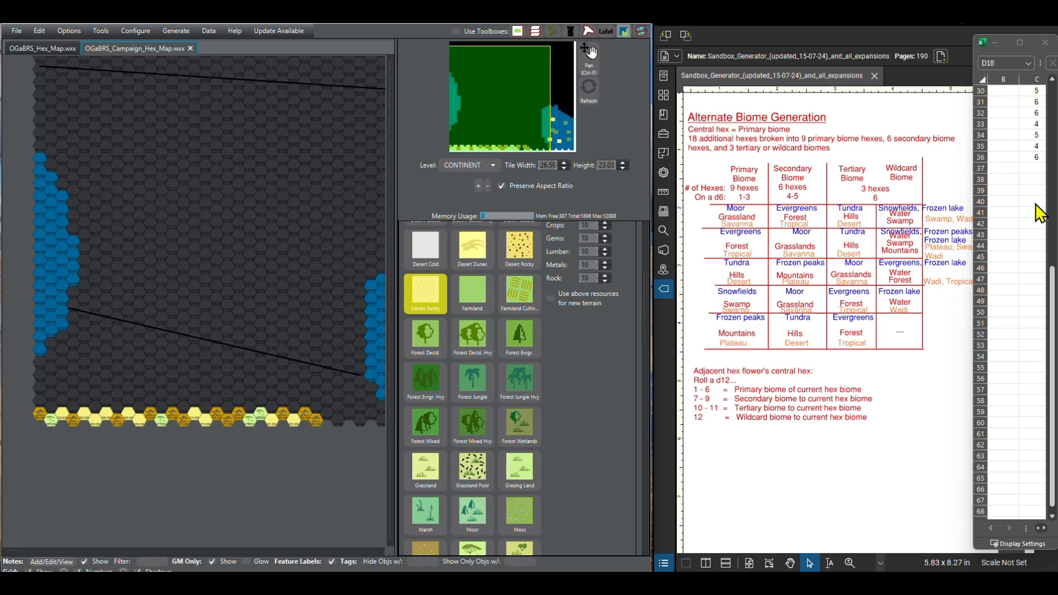
{"action": "scroll", "coordinate": [1040, 212], "scroll_direction": "up", "scroll_amount": 1}
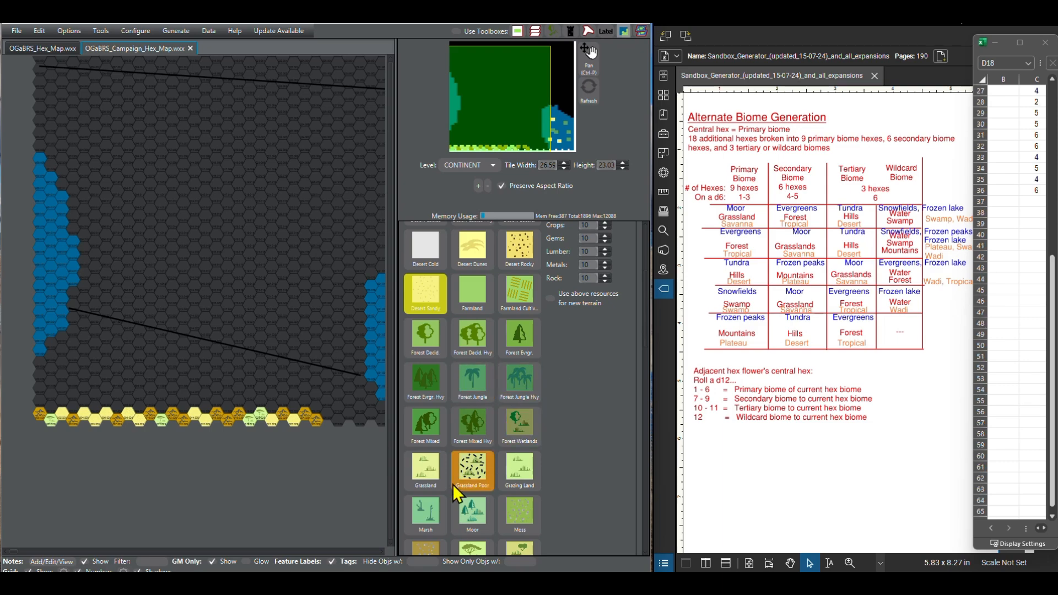
{"action": "scroll", "coordinate": [477, 380], "scroll_direction": "down", "scroll_amount": 3}
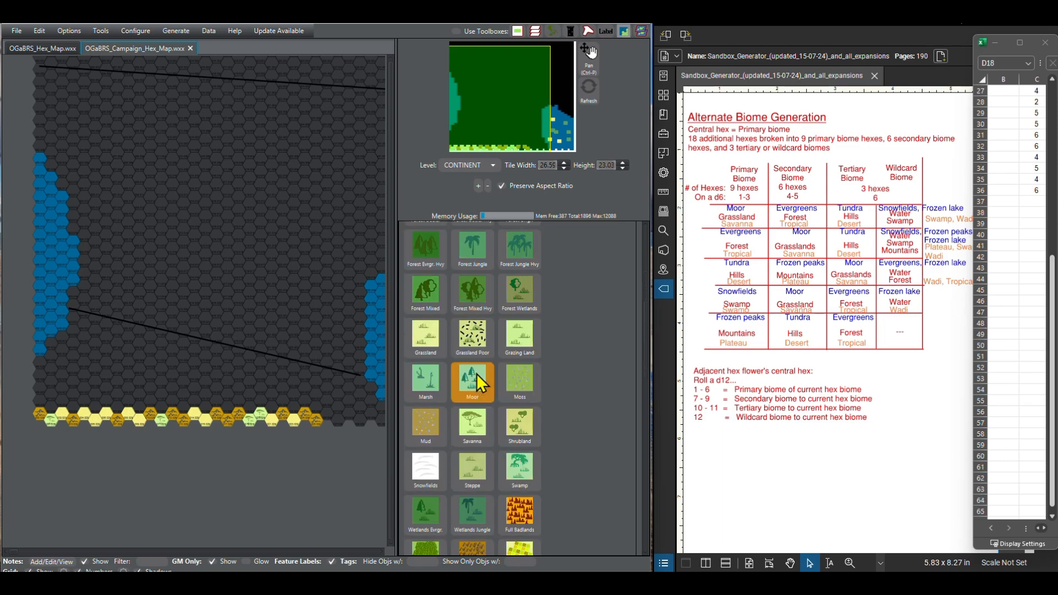
{"action": "left_click", "coordinate": [475, 430]}
{"action": "left_click", "coordinate": [326, 416]}
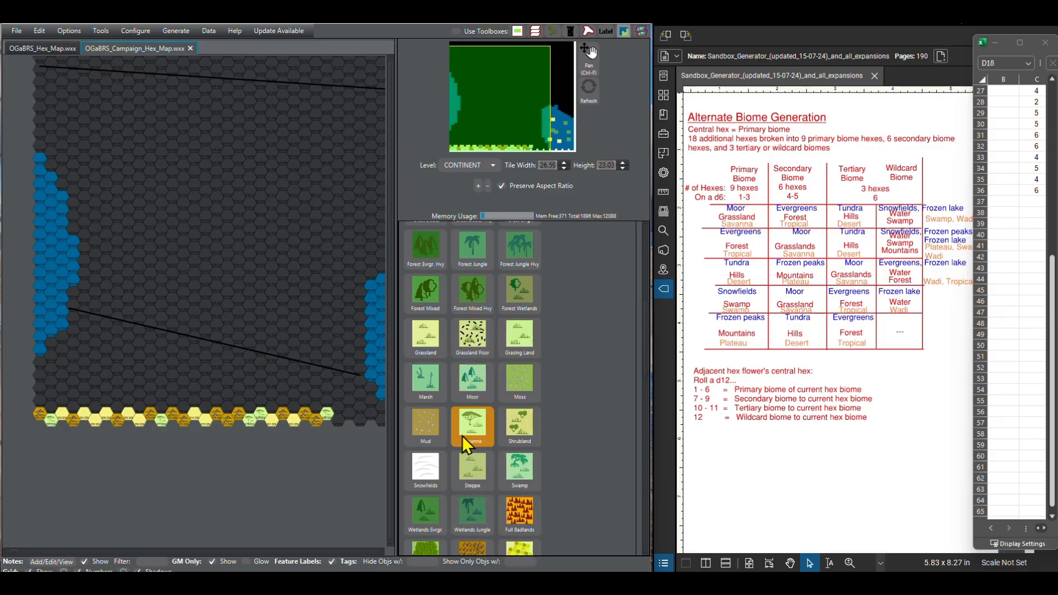
Step: Paint the 28th hex of the southern row as Forest Jungle and the 29th and 30th as Other Broken Lands
{"action": "left_click", "coordinate": [466, 261]}
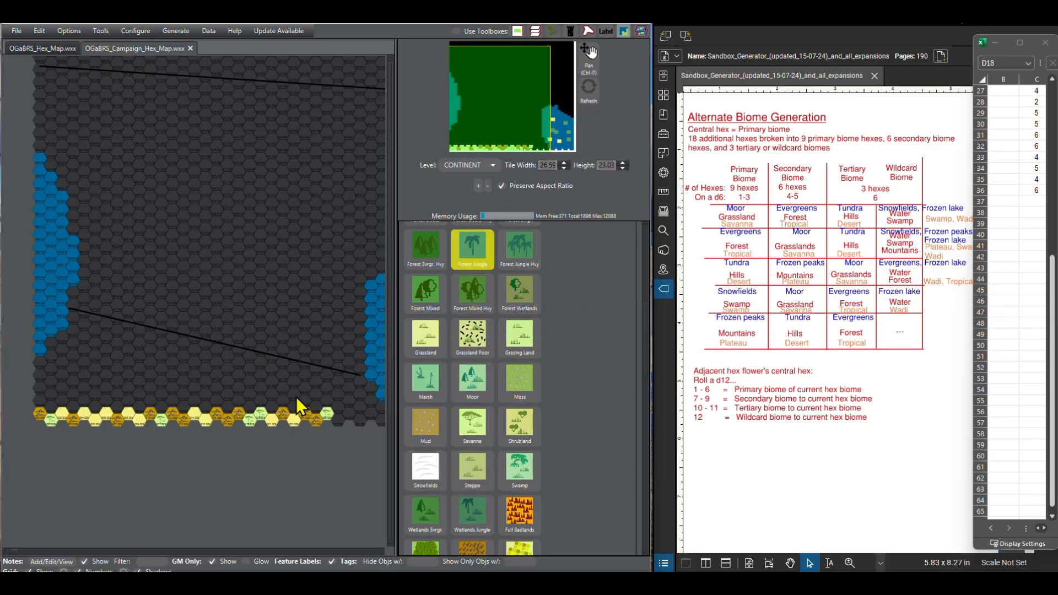
{"action": "left_click", "coordinate": [340, 421]}
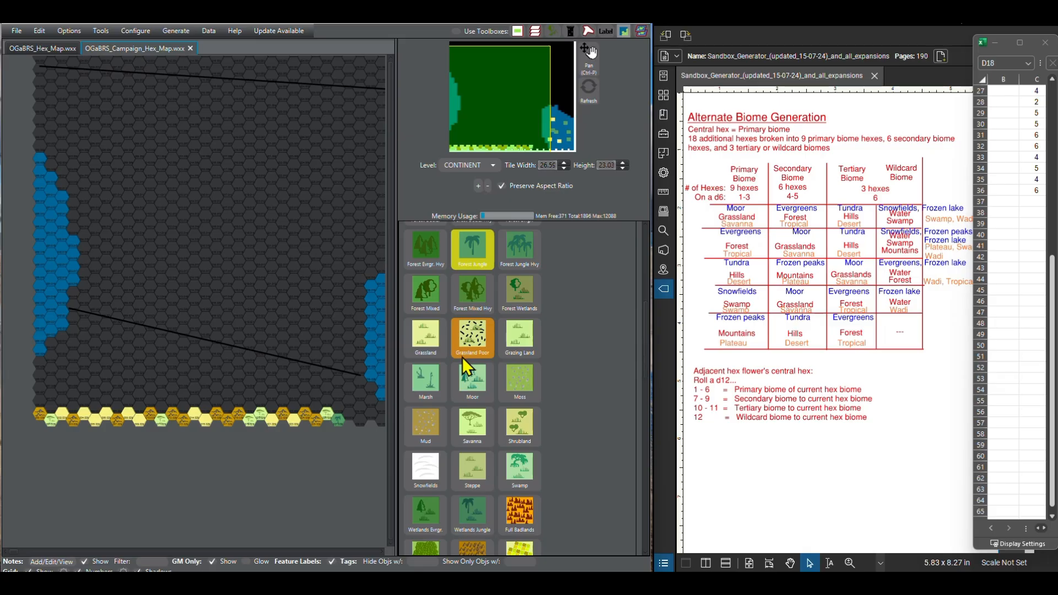
{"action": "scroll", "coordinate": [462, 356], "scroll_direction": "down", "scroll_amount": 10}
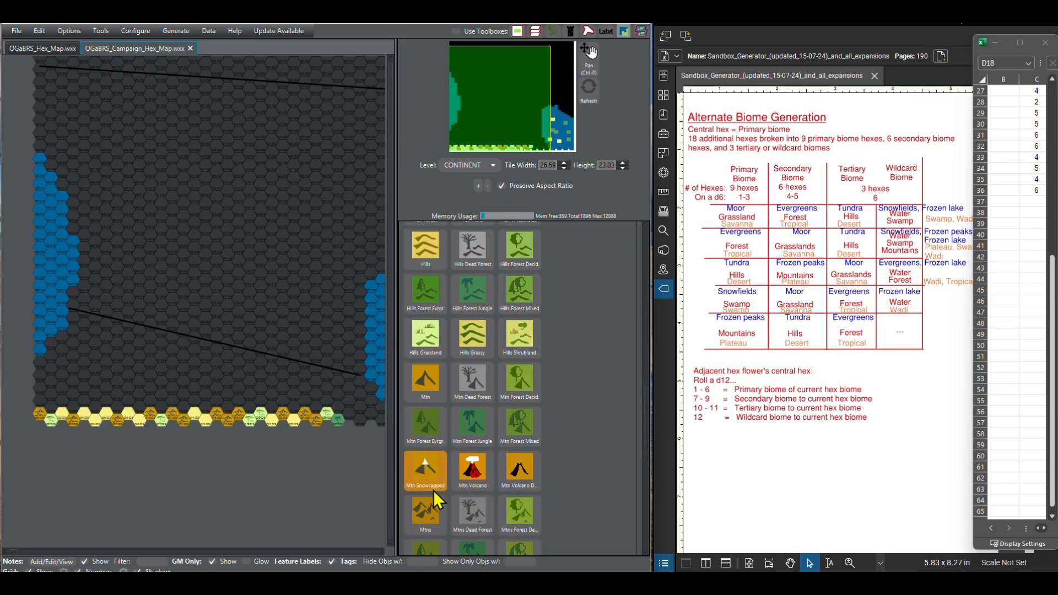
{"action": "scroll", "coordinate": [462, 486], "scroll_direction": "down", "scroll_amount": 1}
{"action": "scroll", "coordinate": [462, 486], "scroll_direction": "down", "scroll_amount": 8}
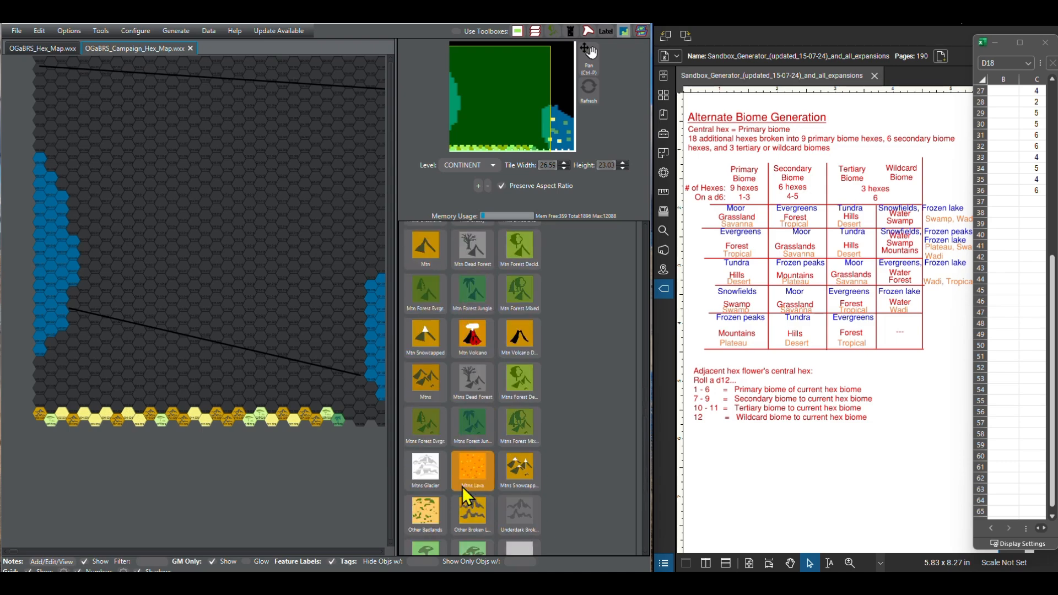
{"action": "left_click", "coordinate": [468, 447]}
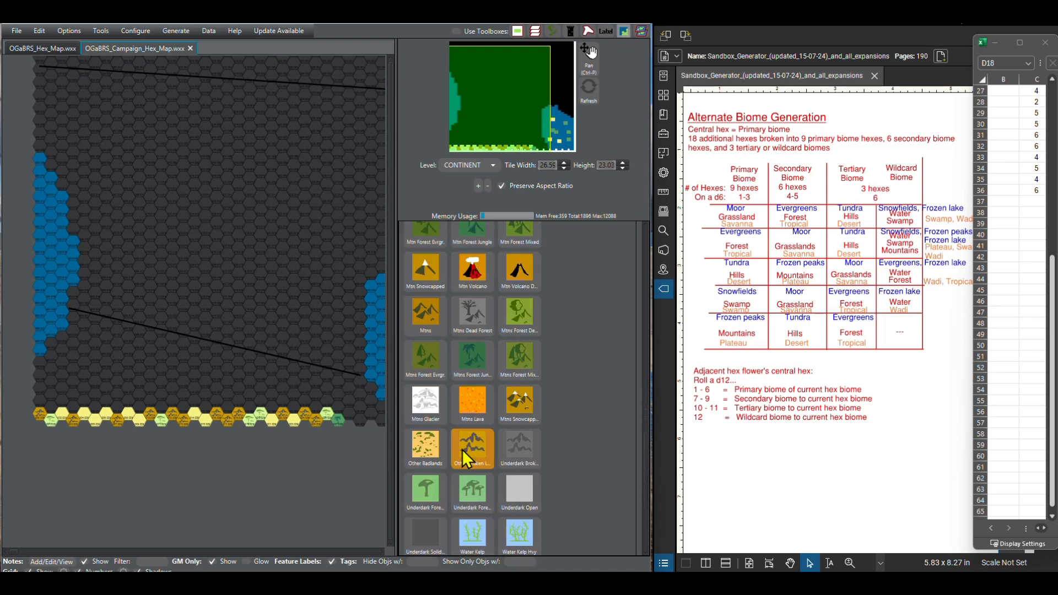
{"action": "left_click", "coordinate": [350, 416]}
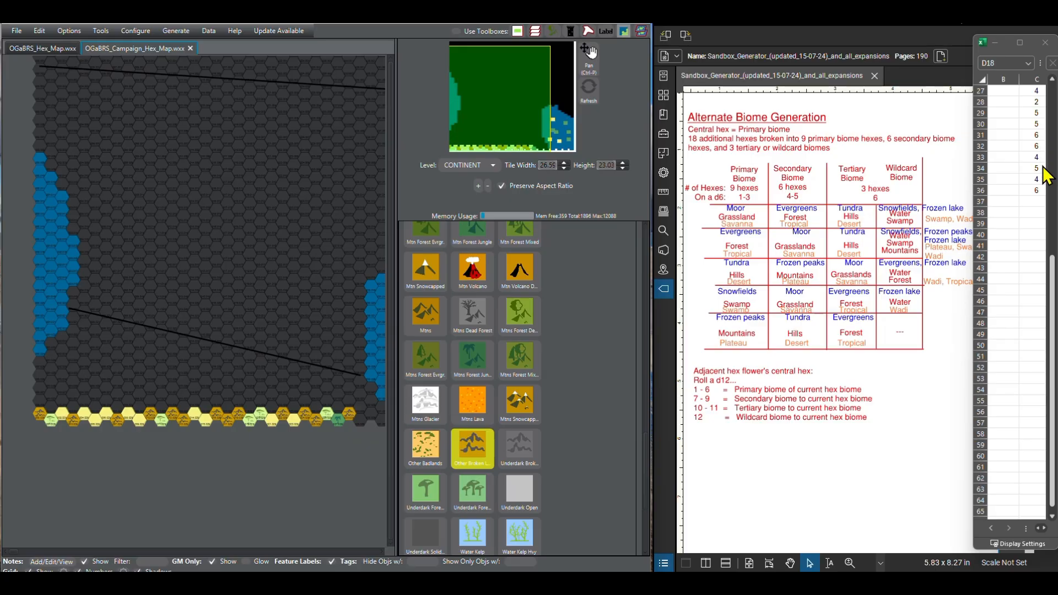
{"action": "left_click", "coordinate": [365, 425]}
Step: Paint the 31st hex of the southern row as Forest Jungle
{"action": "scroll", "coordinate": [466, 480], "scroll_direction": "up", "scroll_amount": 1}
{"action": "scroll", "coordinate": [464, 472], "scroll_direction": "up", "scroll_amount": 5}
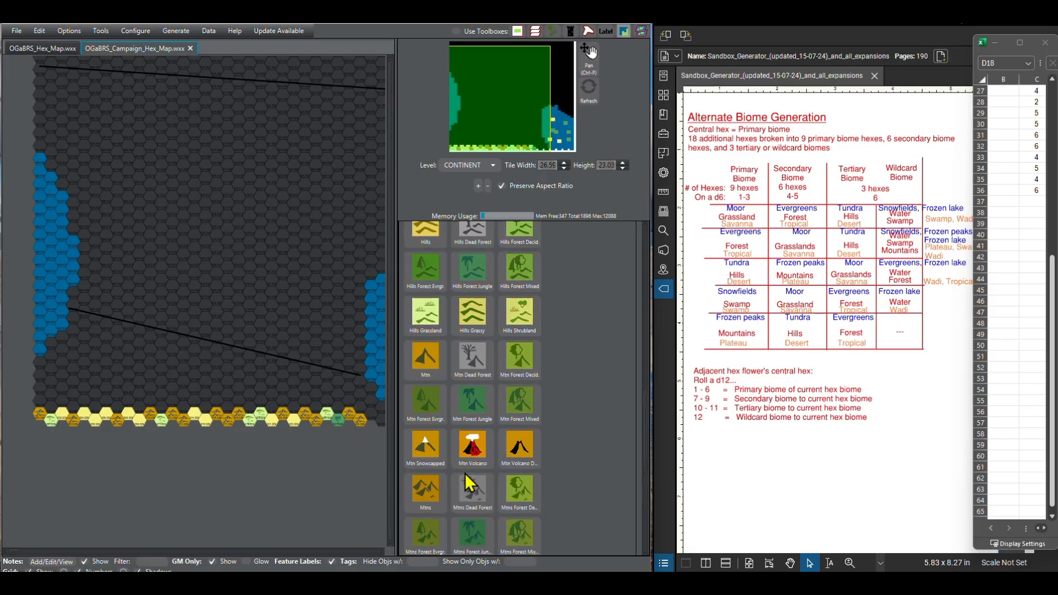
{"action": "scroll", "coordinate": [452, 391], "scroll_direction": "up", "scroll_amount": 2}
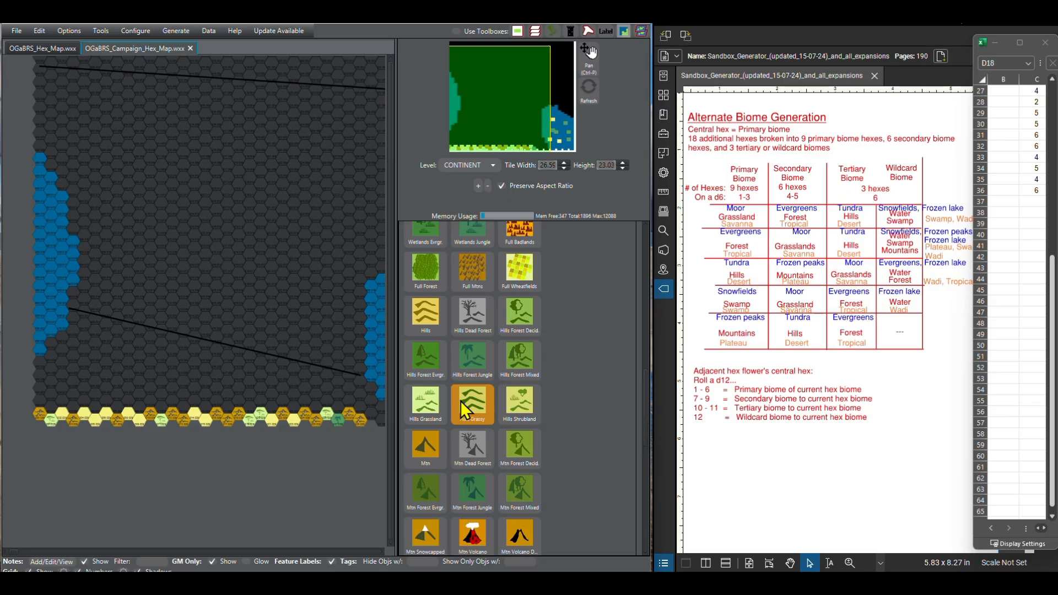
{"action": "scroll", "coordinate": [461, 402], "scroll_direction": "up", "scroll_amount": 4}
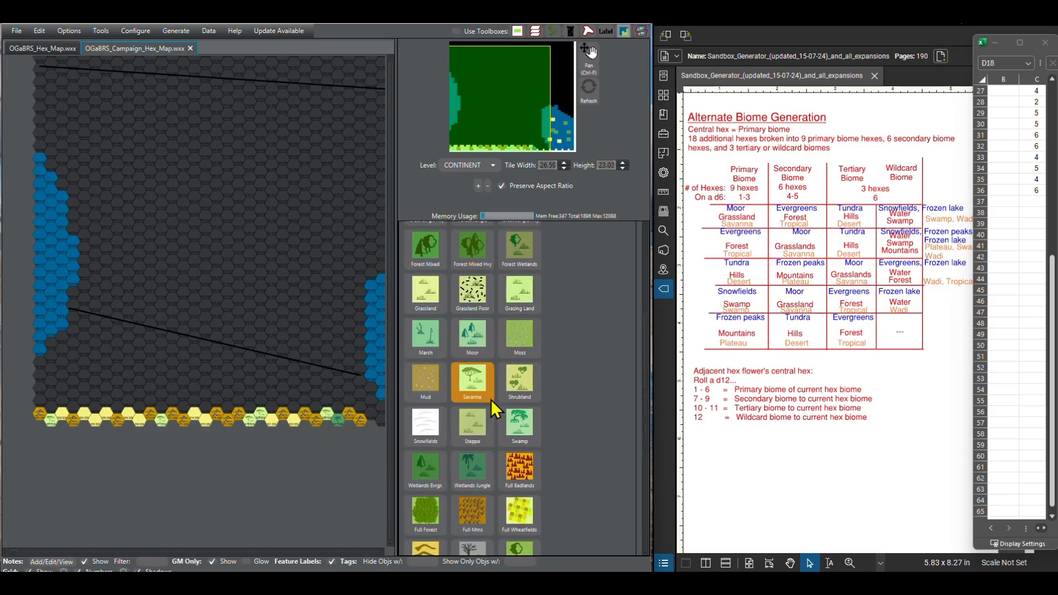
{"action": "scroll", "coordinate": [487, 394], "scroll_direction": "up", "scroll_amount": 3}
{"action": "left_click", "coordinate": [477, 348]}
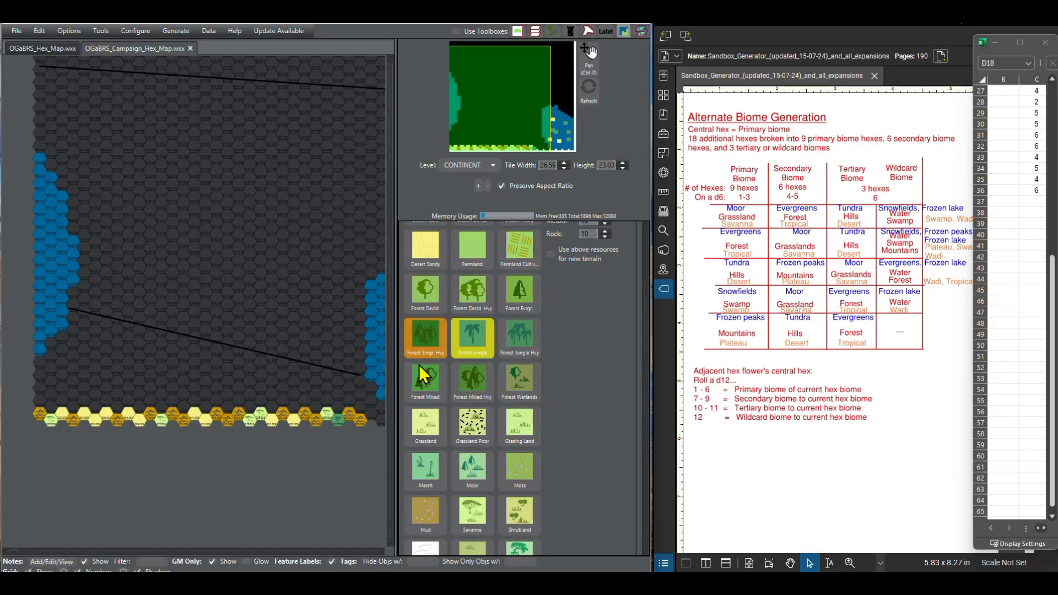
{"action": "left_click", "coordinate": [370, 415]}
Step: Bring the eastern end of the southern row into view and roll a fresh set of d6 results in the spreadsheet
{"action": "left_click_drag", "start_coordinate": [331, 488], "coordinate": [266, 481]}
{"action": "scroll", "coordinate": [1022, 244], "scroll_direction": "up", "scroll_amount": 9}
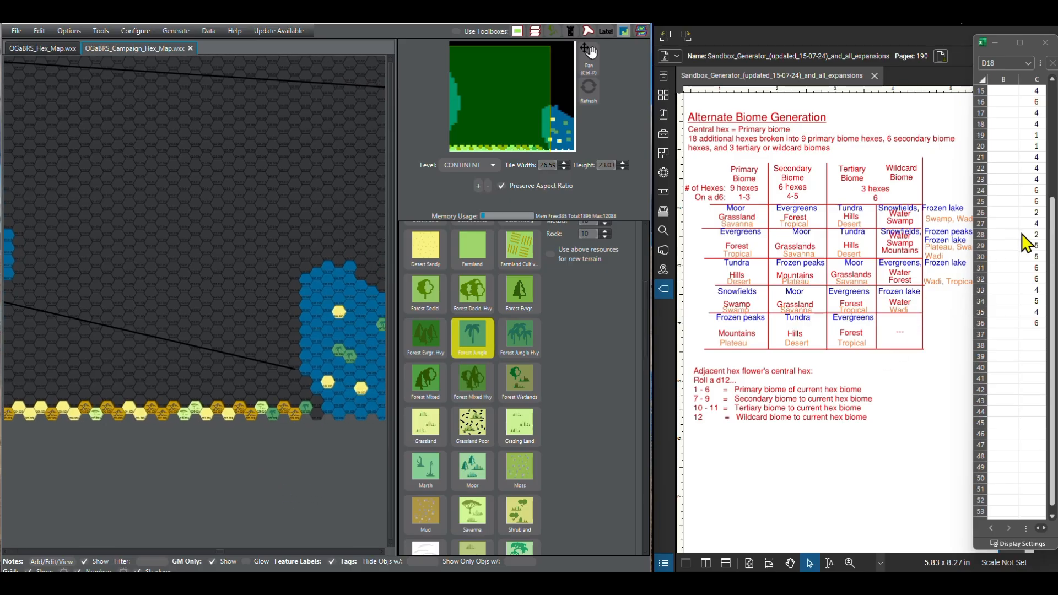
{"action": "left_click", "coordinate": [1014, 105]}
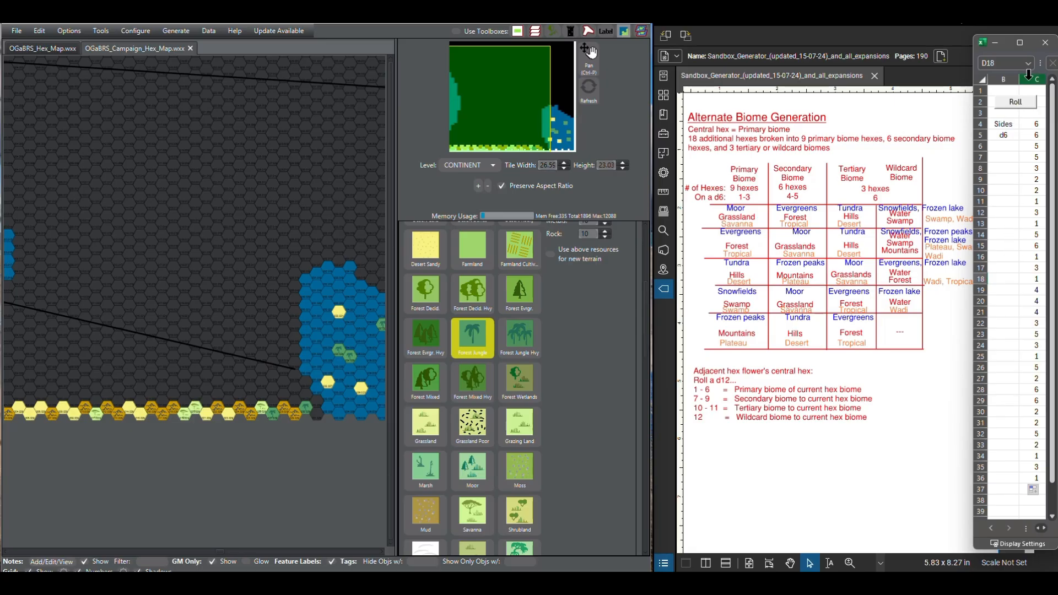
{"action": "left_click", "coordinate": [1020, 105]}
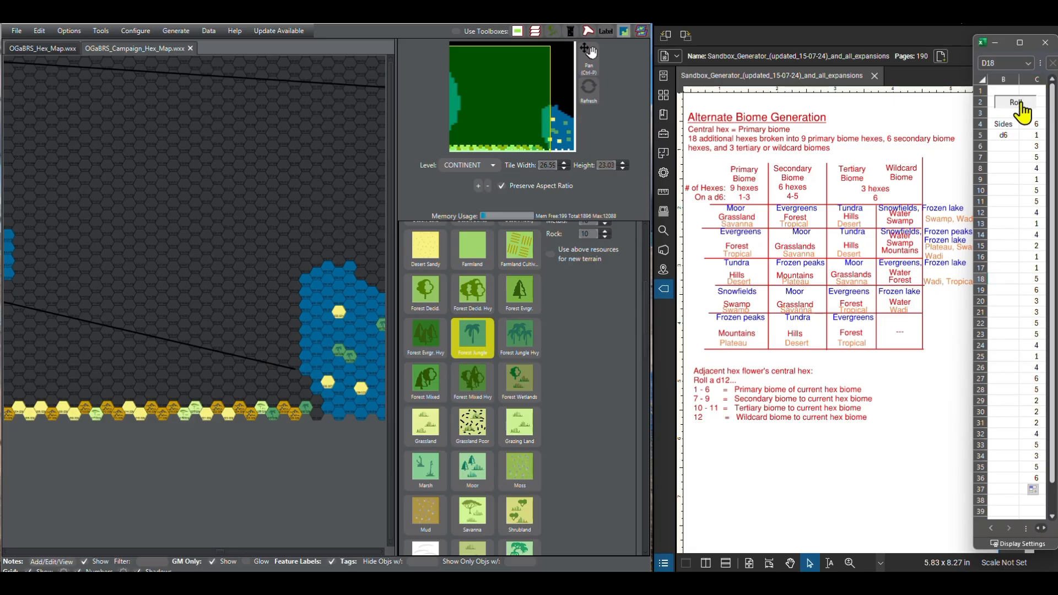
{"action": "left_click", "coordinate": [1020, 105]}
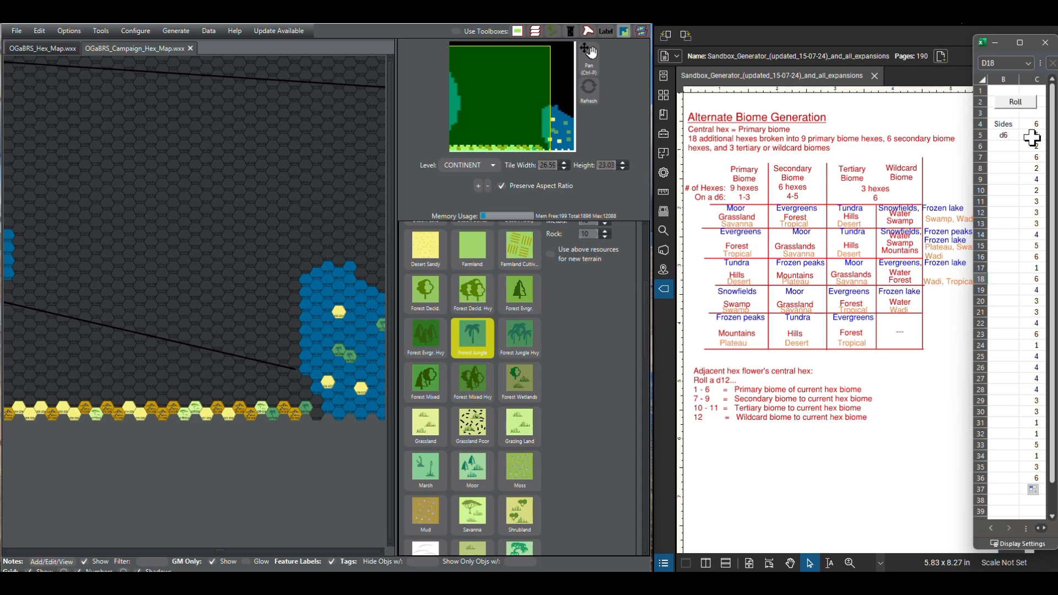
Step: Paint the 32nd hex of the southern row, beside the eastern ocean, as Other Broken Lands
{"action": "scroll", "coordinate": [489, 413], "scroll_direction": "down", "scroll_amount": 20}
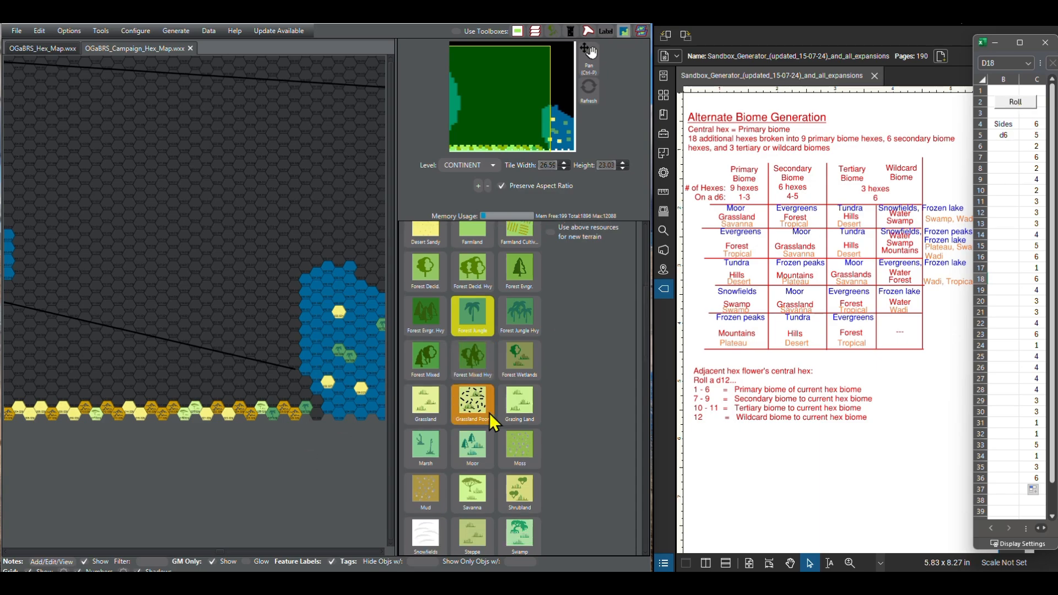
{"action": "scroll", "coordinate": [489, 416], "scroll_direction": "down", "scroll_amount": 9}
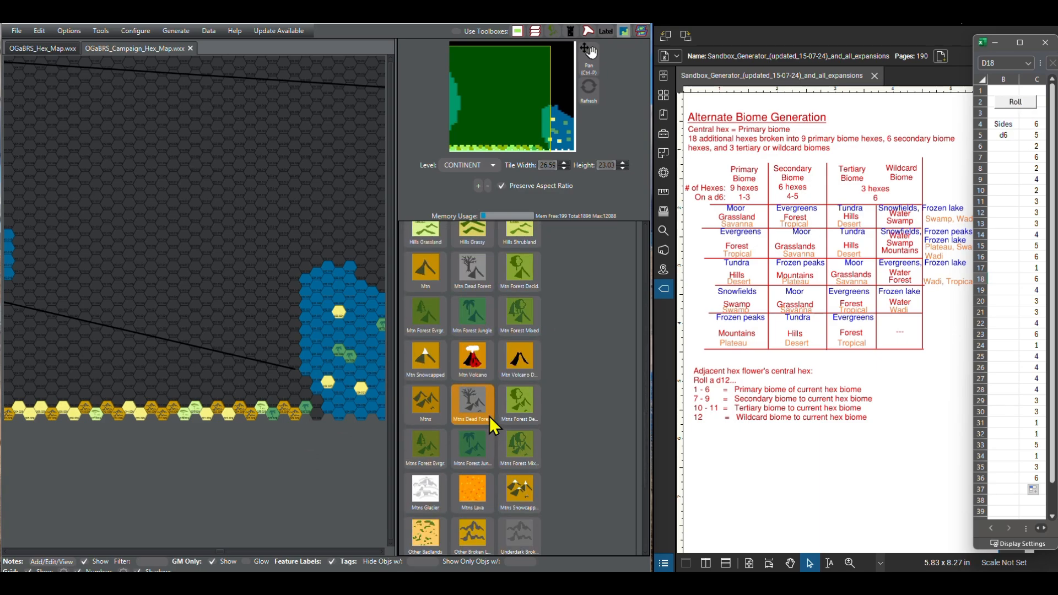
{"action": "left_click", "coordinate": [472, 452]}
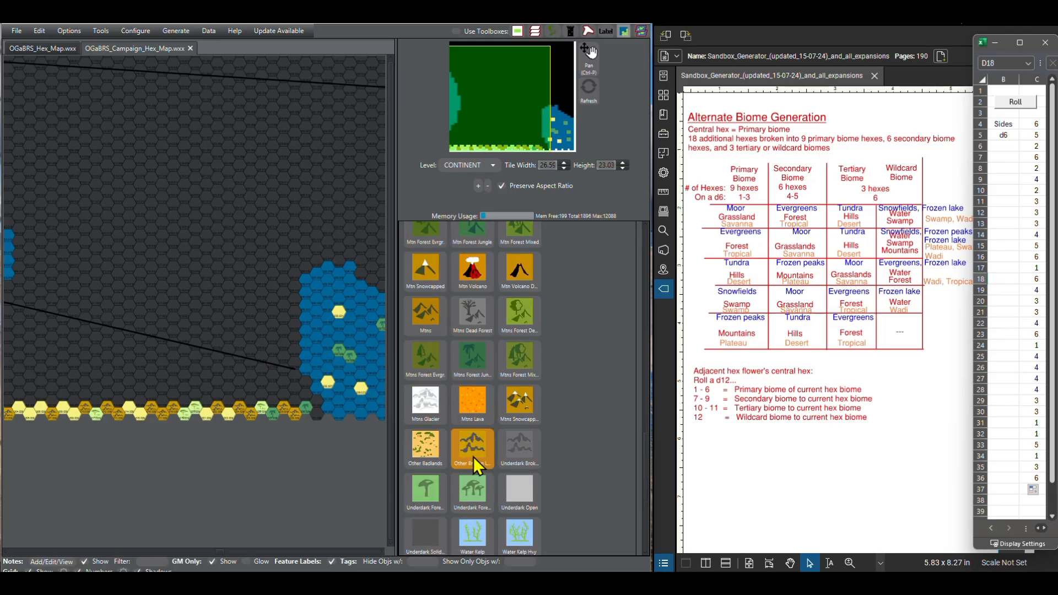
{"action": "left_click", "coordinate": [315, 417]}
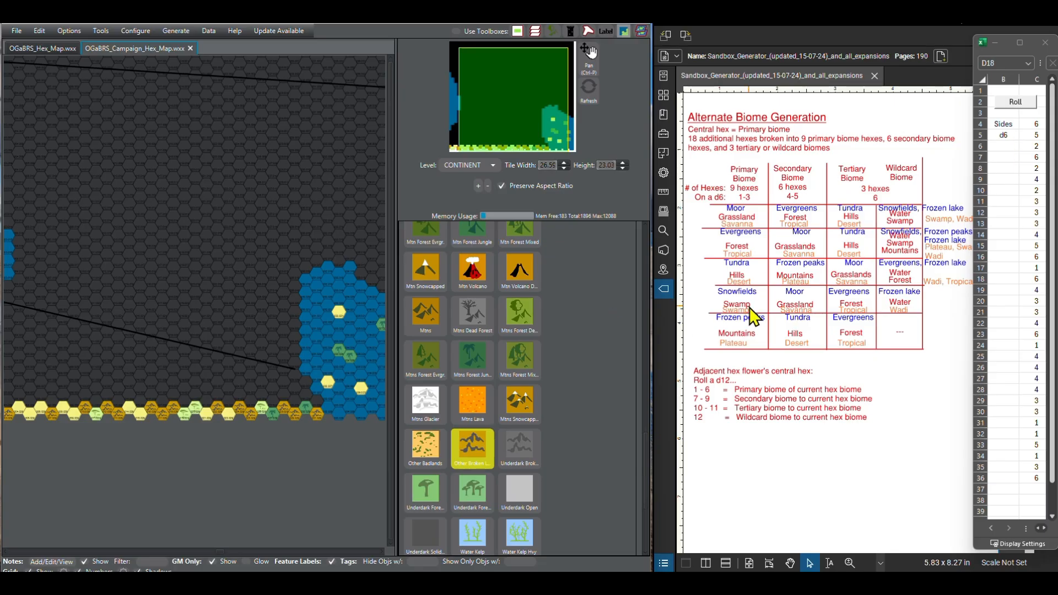
Step: Start the second row from the south with a Desert Sandy hex directly above the 32nd hex, beside the ocean
{"action": "scroll", "coordinate": [458, 332], "scroll_direction": "up", "scroll_amount": 5}
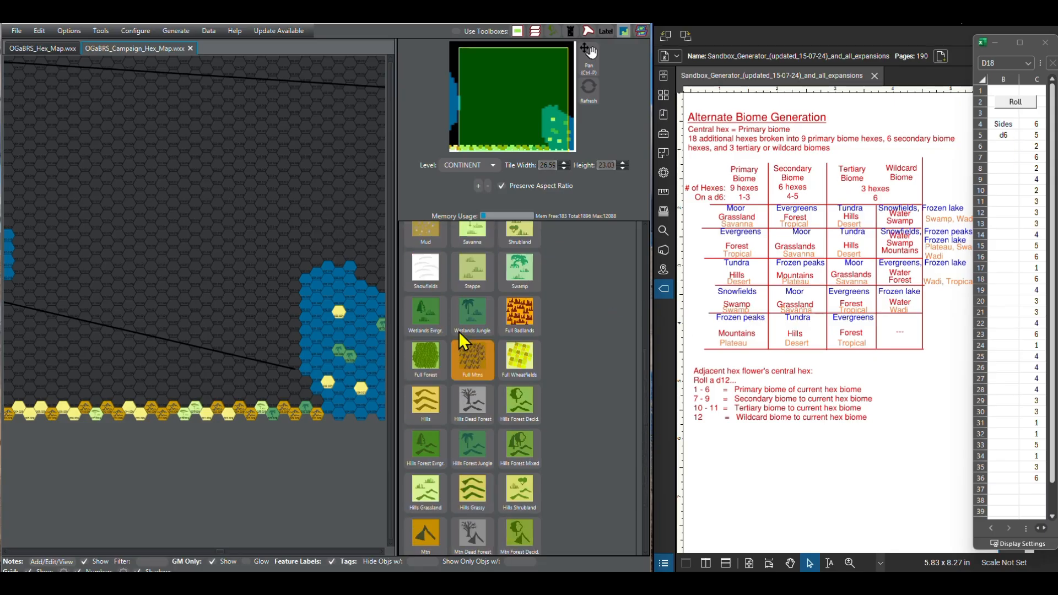
{"action": "scroll", "coordinate": [459, 331], "scroll_direction": "up", "scroll_amount": 10}
{"action": "left_click", "coordinate": [438, 416]}
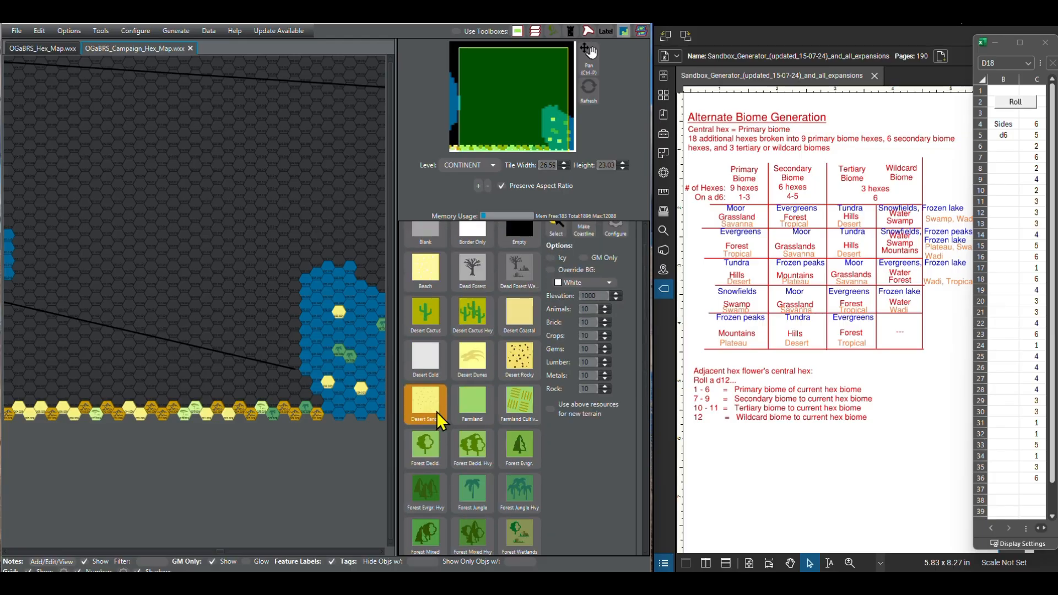
{"action": "left_click", "coordinate": [317, 400]}
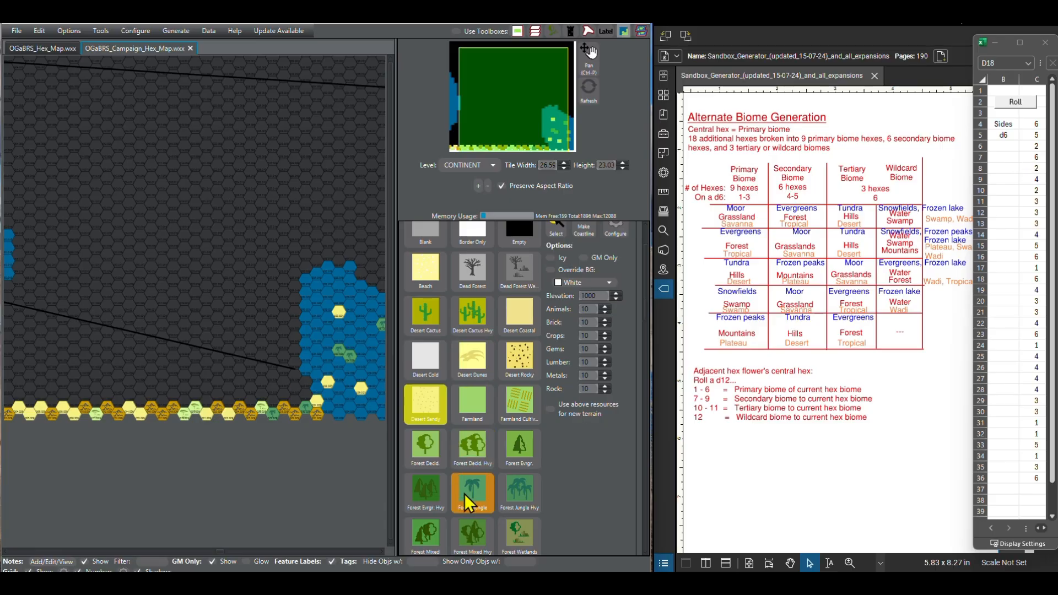
Step: Paint the 31st-column hex of the second southern row as Savanna
{"action": "scroll", "coordinate": [463, 496], "scroll_direction": "down", "scroll_amount": 2}
{"action": "scroll", "coordinate": [451, 482], "scroll_direction": "down", "scroll_amount": 9}
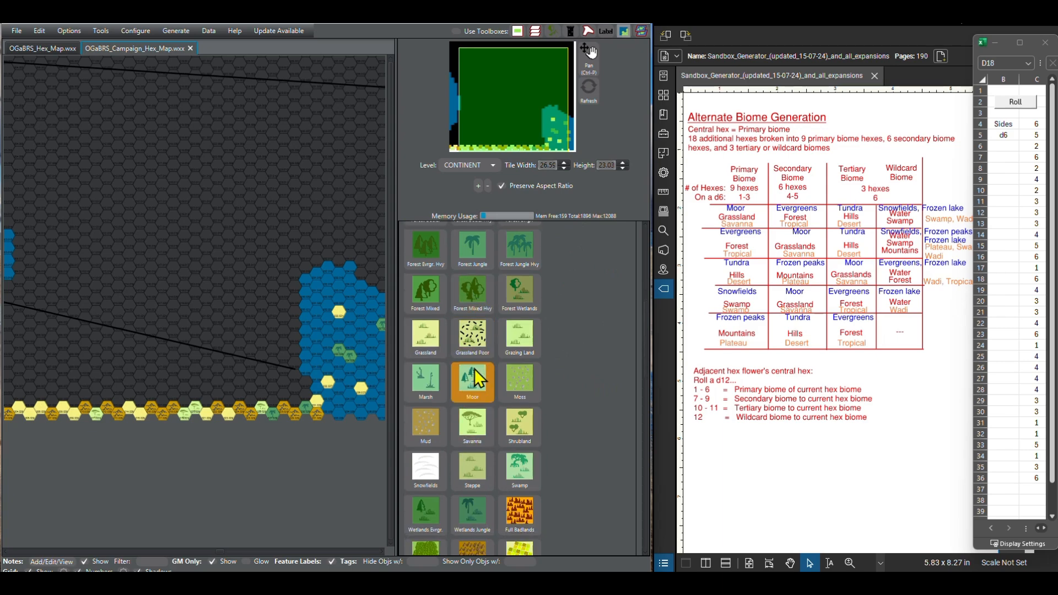
{"action": "scroll", "coordinate": [477, 508], "scroll_direction": "down", "scroll_amount": 4}
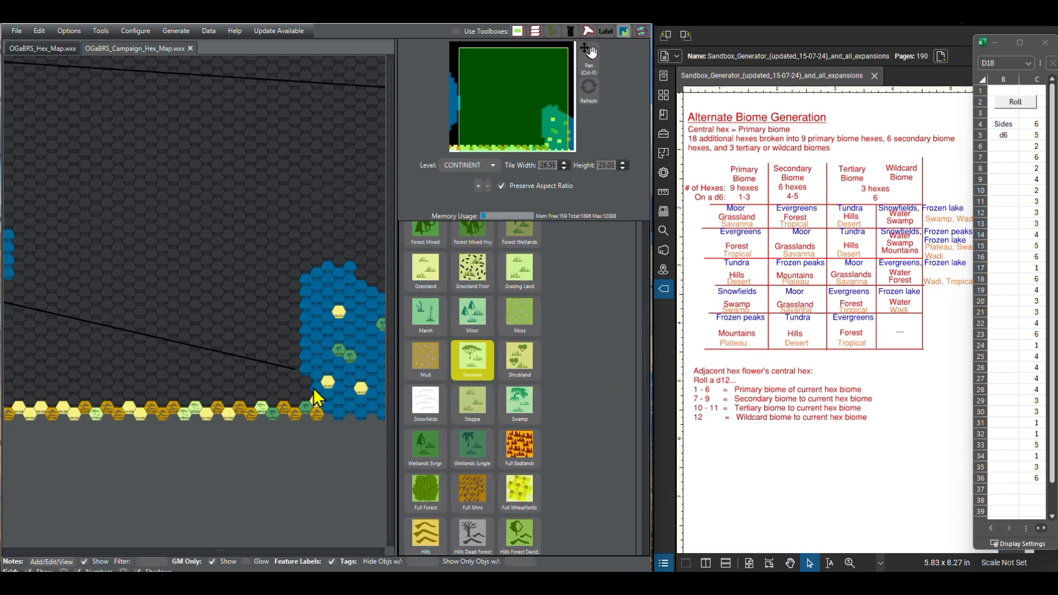
{"action": "left_click_drag", "start_coordinate": [312, 389], "coordinate": [307, 401]}
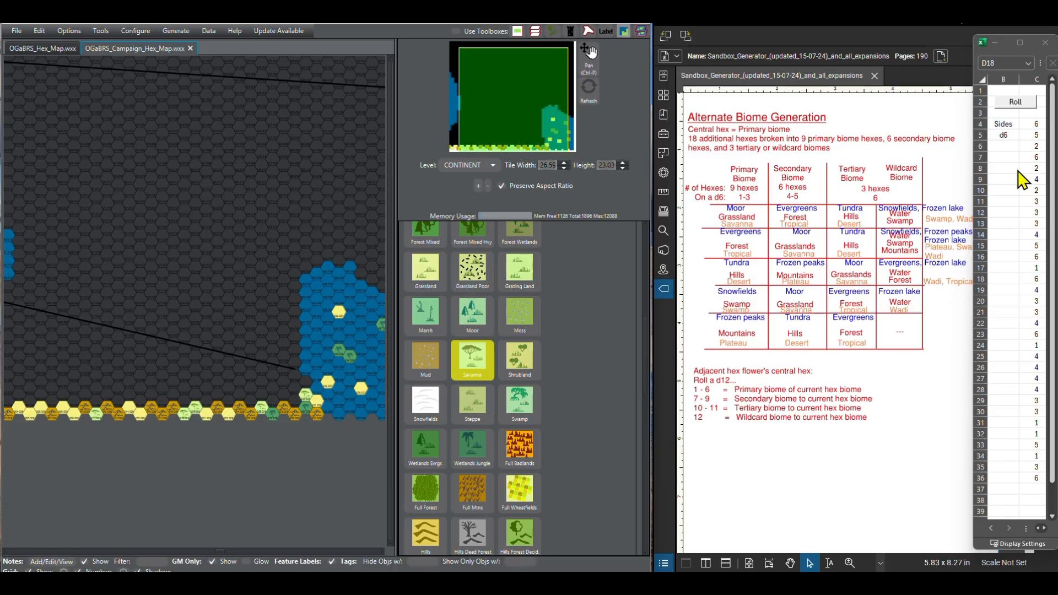
Step: Continue the second southern row westward with a Desert Sandy hex in column 30 and an Other Broken Lands hex in column 29
{"action": "scroll", "coordinate": [485, 305], "scroll_direction": "up", "scroll_amount": 10}
{"action": "scroll", "coordinate": [475, 325], "scroll_direction": "up", "scroll_amount": 5}
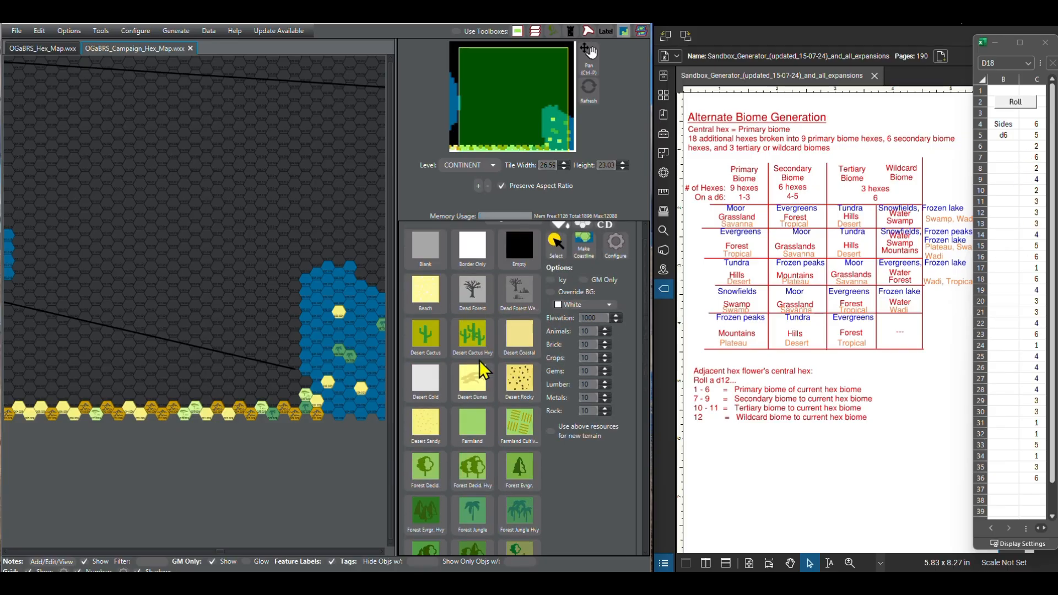
{"action": "left_click", "coordinate": [427, 427]}
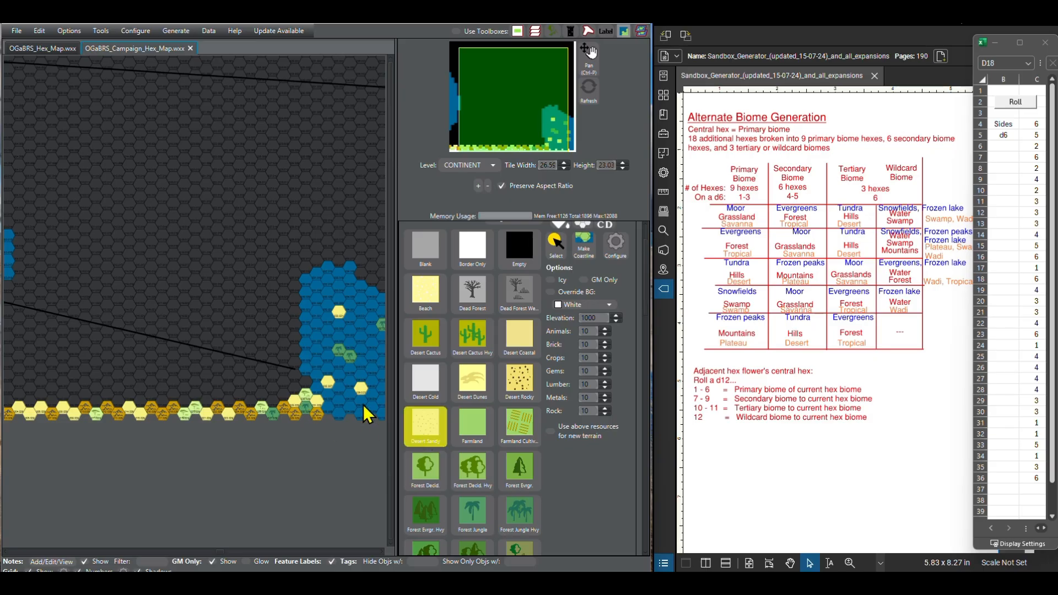
{"action": "scroll", "coordinate": [467, 438], "scroll_direction": "down", "scroll_amount": 10}
{"action": "scroll", "coordinate": [468, 431], "scroll_direction": "down", "scroll_amount": 5}
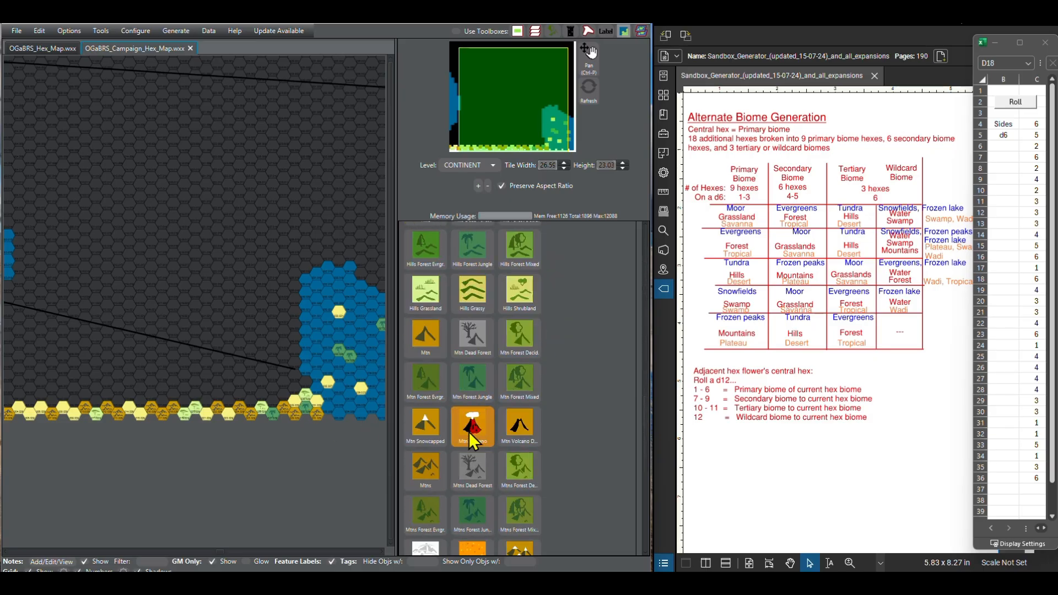
{"action": "left_click", "coordinate": [283, 394]}
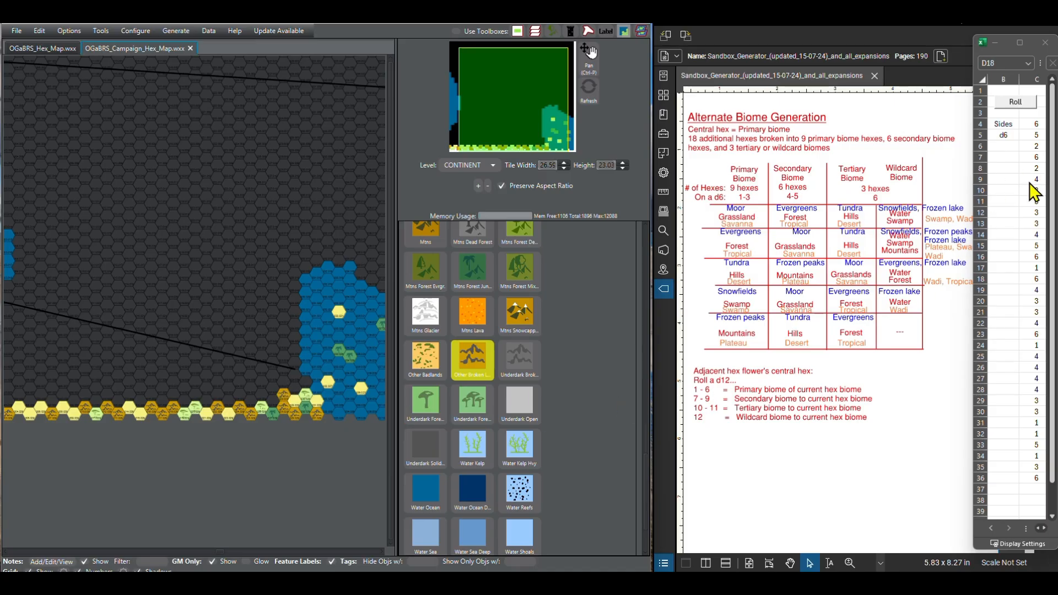
Step: Advance the d6 roll list and paint the next four hexes westward in the second southern row as Desert Sandy
{"action": "scroll", "coordinate": [1034, 194], "scroll_direction": "down", "scroll_amount": 1}
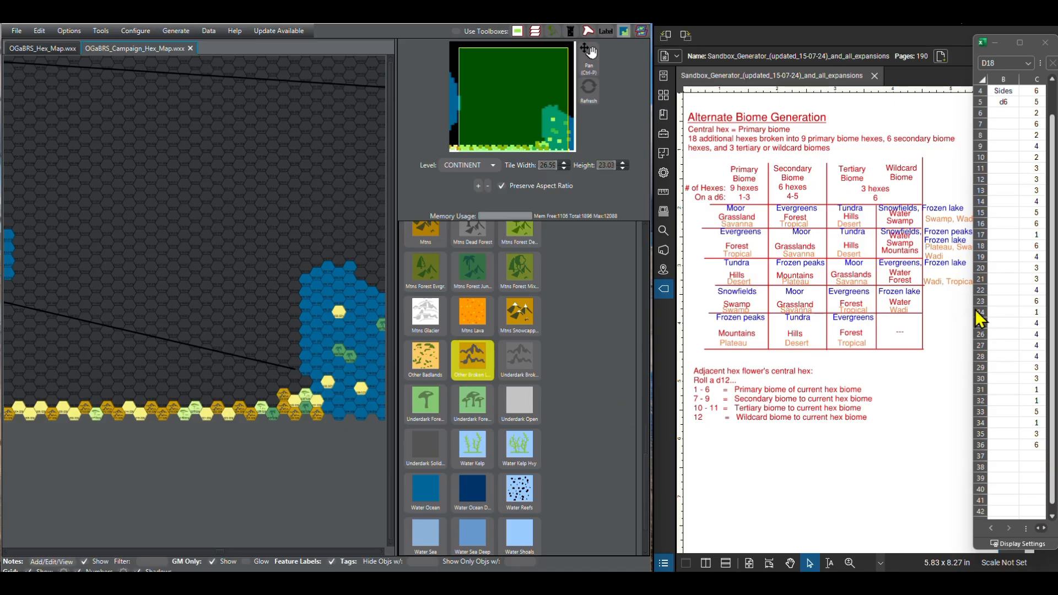
{"action": "left_click", "coordinate": [1052, 518]}
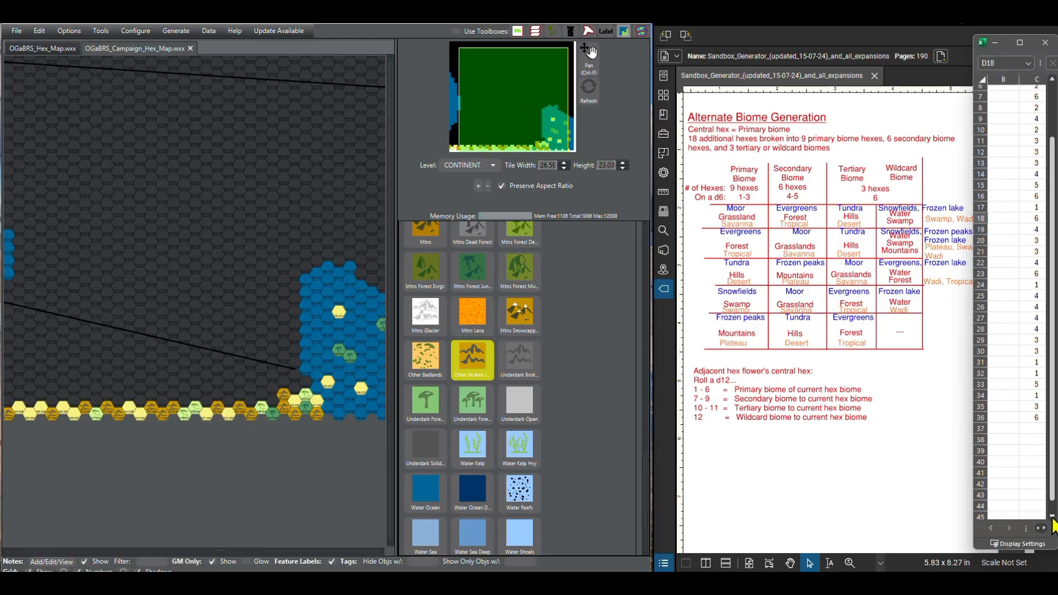
{"action": "left_click", "coordinate": [1052, 516]}
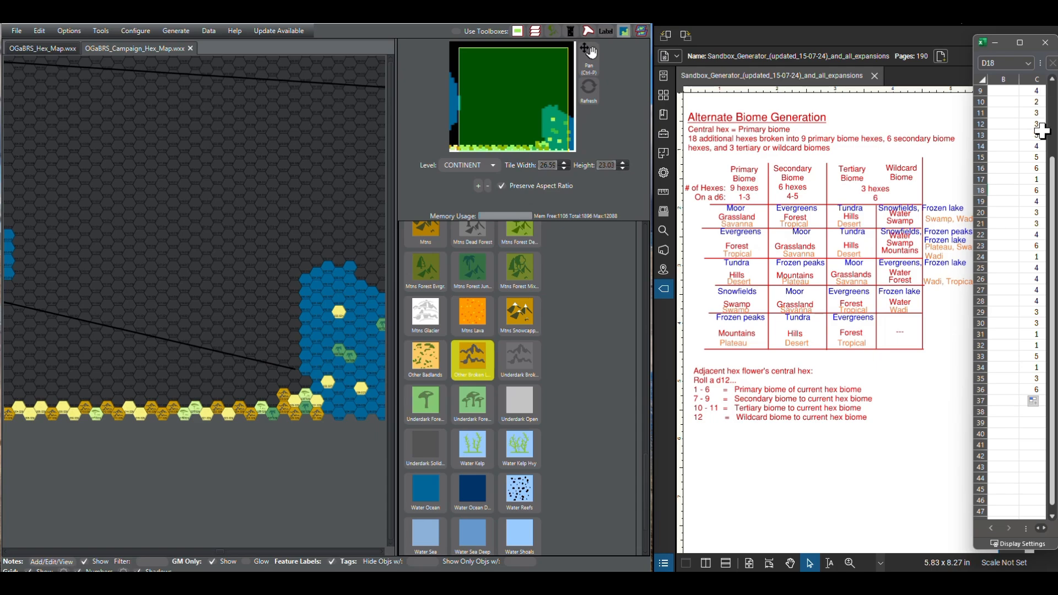
{"action": "scroll", "coordinate": [471, 349], "scroll_direction": "up", "scroll_amount": 10}
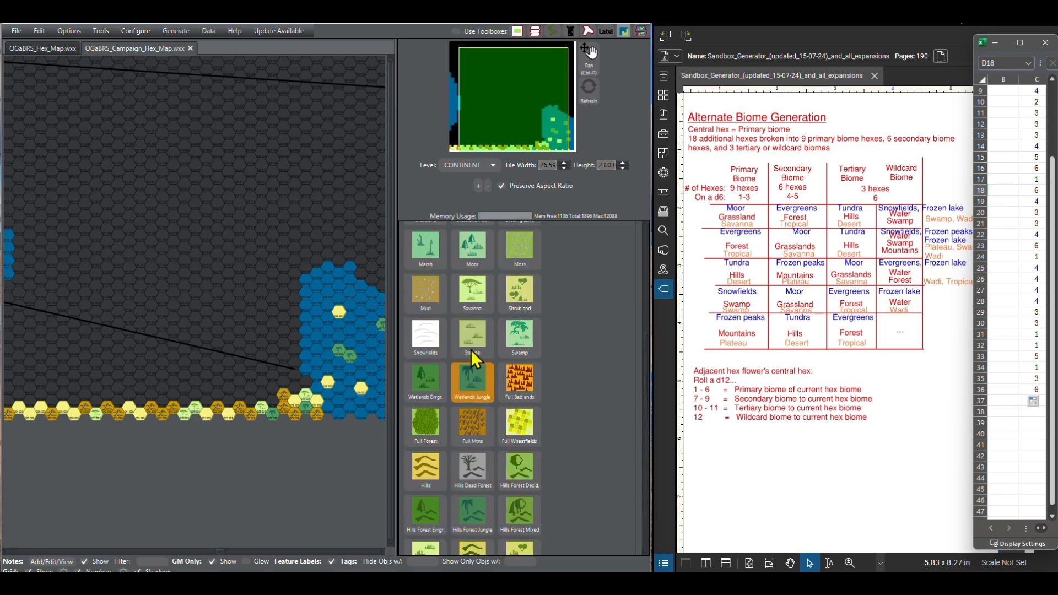
{"action": "left_click", "coordinate": [470, 350]}
{"action": "scroll", "coordinate": [430, 375], "scroll_direction": "up", "scroll_amount": 5}
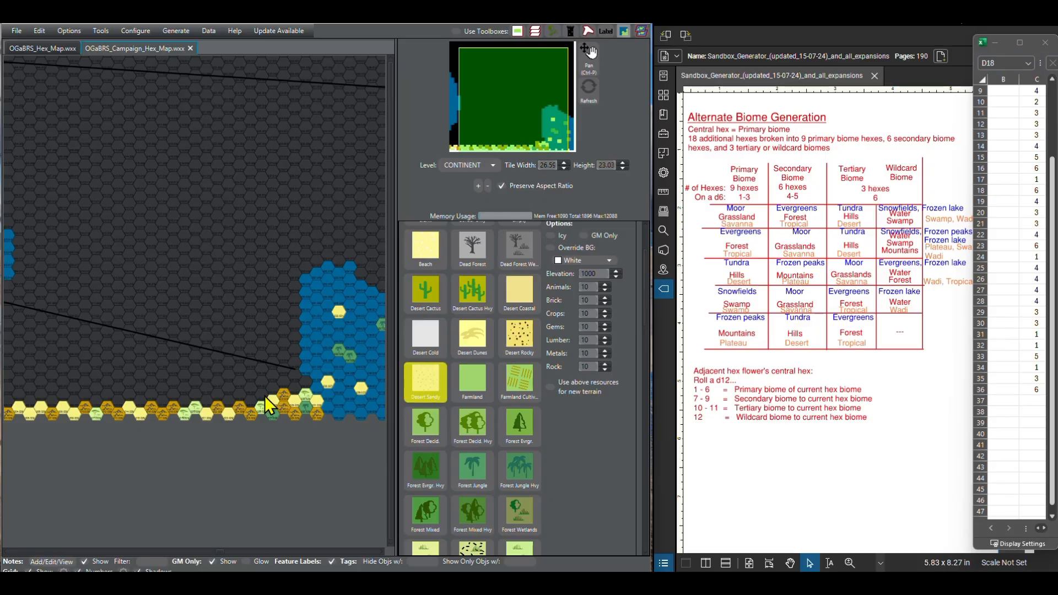
{"action": "left_click", "coordinate": [240, 396]}
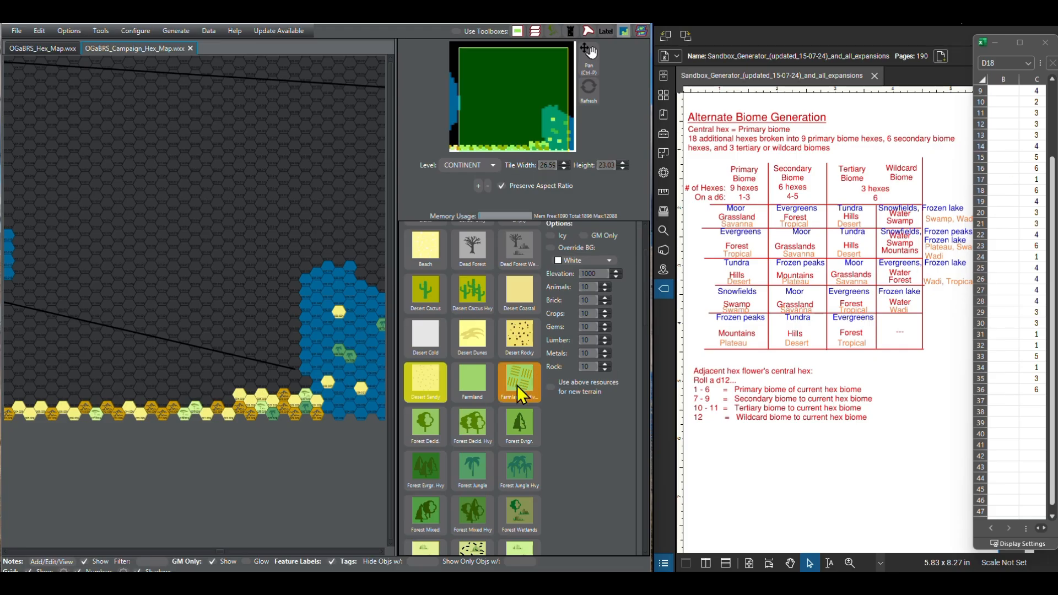
Step: Paint the hexes in columns 24 and 23 of the second southern row as Other Broken Lands
{"action": "scroll", "coordinate": [482, 431], "scroll_direction": "down", "scroll_amount": 10}
{"action": "scroll", "coordinate": [484, 431], "scroll_direction": "down", "scroll_amount": 5}
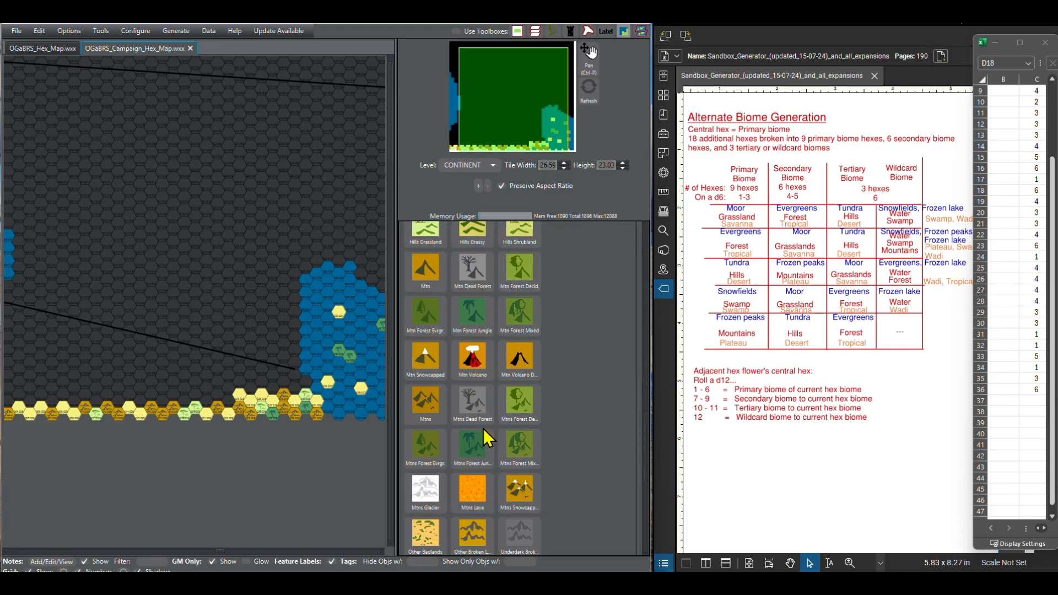
{"action": "scroll", "coordinate": [480, 431], "scroll_direction": "up", "scroll_amount": 2}
{"action": "scroll", "coordinate": [477, 431], "scroll_direction": "down", "scroll_amount": 5}
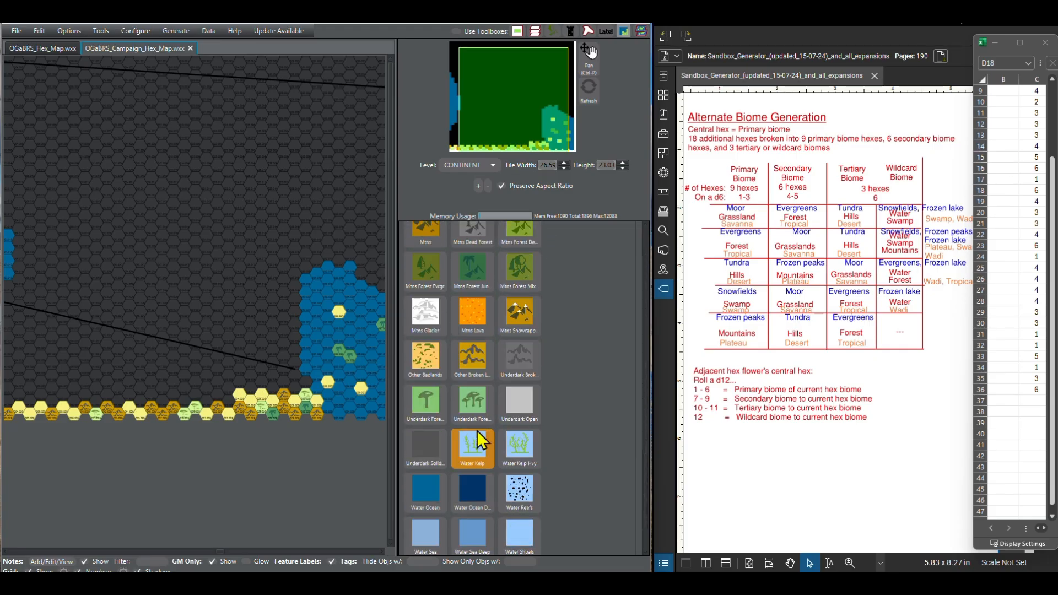
{"action": "scroll", "coordinate": [477, 428], "scroll_direction": "up", "scroll_amount": 3}
{"action": "left_click", "coordinate": [471, 371]}
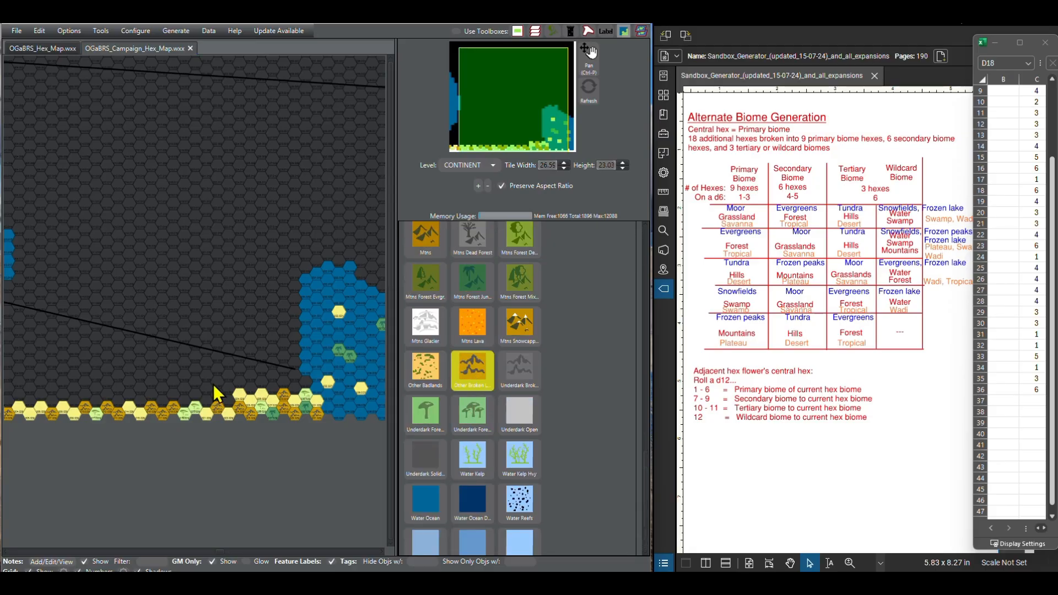
{"action": "left_click", "coordinate": [225, 404]}
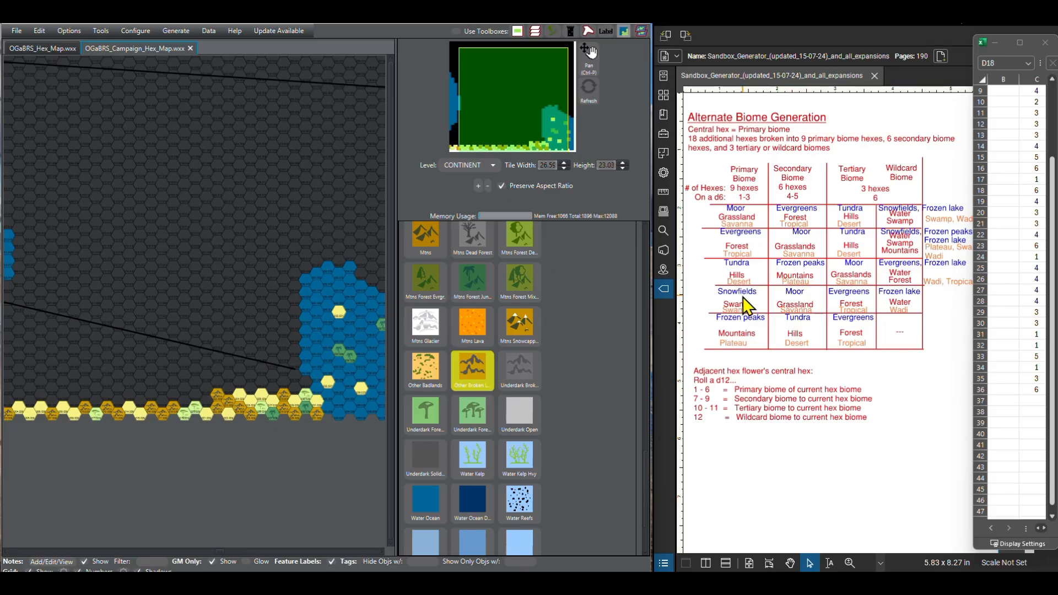
Step: Paint columns 22 and 20 of the second southern row as Savanna, with a Desert Sandy hex in column 21 between them
{"action": "scroll", "coordinate": [743, 305], "scroll_direction": "up", "scroll_amount": 5}
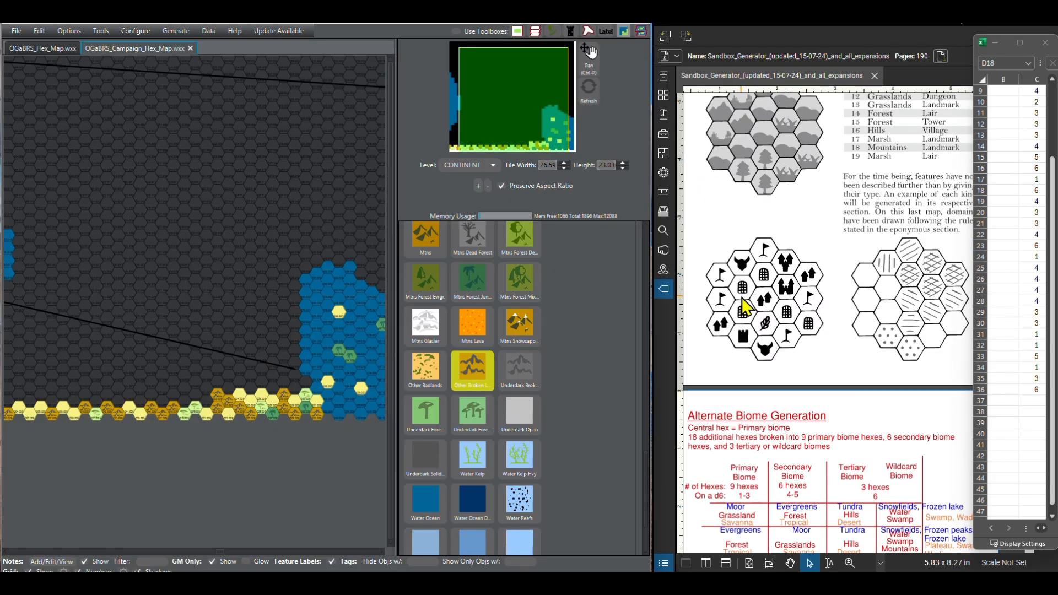
{"action": "scroll", "coordinate": [744, 305], "scroll_direction": "down", "scroll_amount": 6}
{"action": "scroll", "coordinate": [504, 361], "scroll_direction": "up", "scroll_amount": 5}
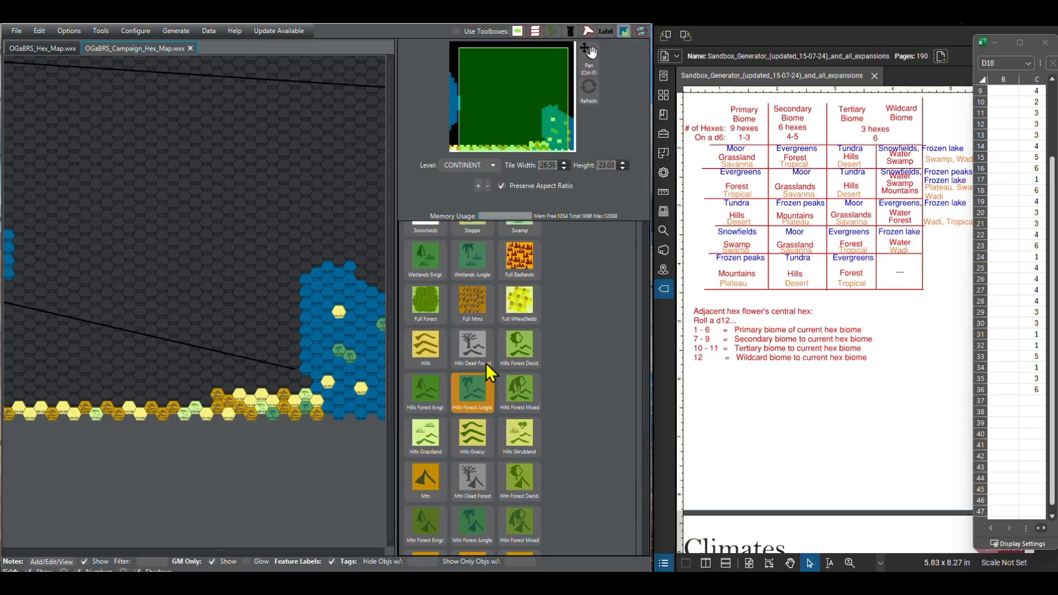
{"action": "scroll", "coordinate": [486, 362], "scroll_direction": "up", "scroll_amount": 4}
{"action": "left_click", "coordinate": [485, 362]}
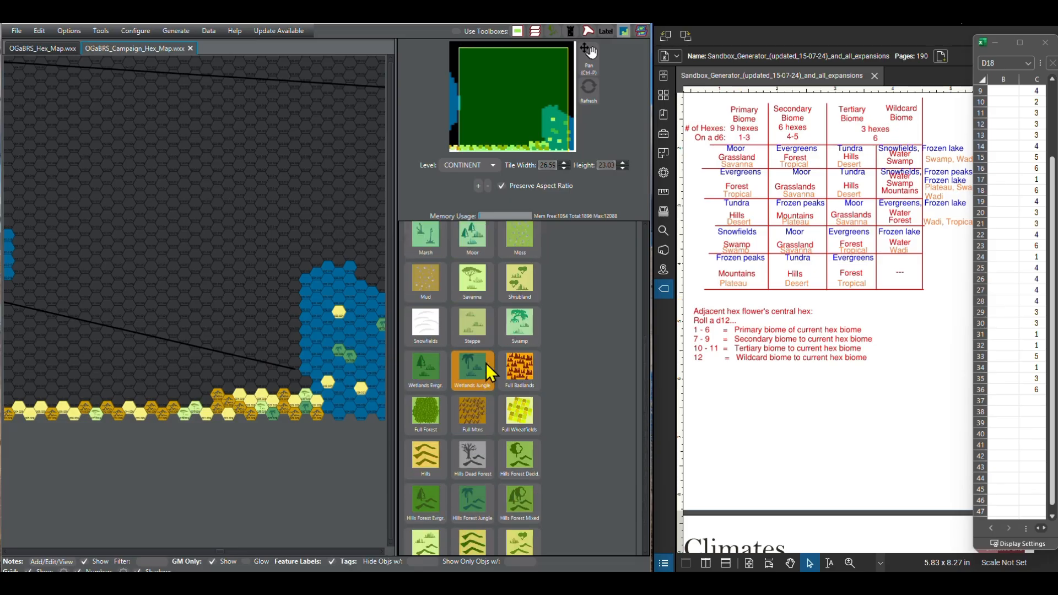
{"action": "left_click", "coordinate": [206, 401]}
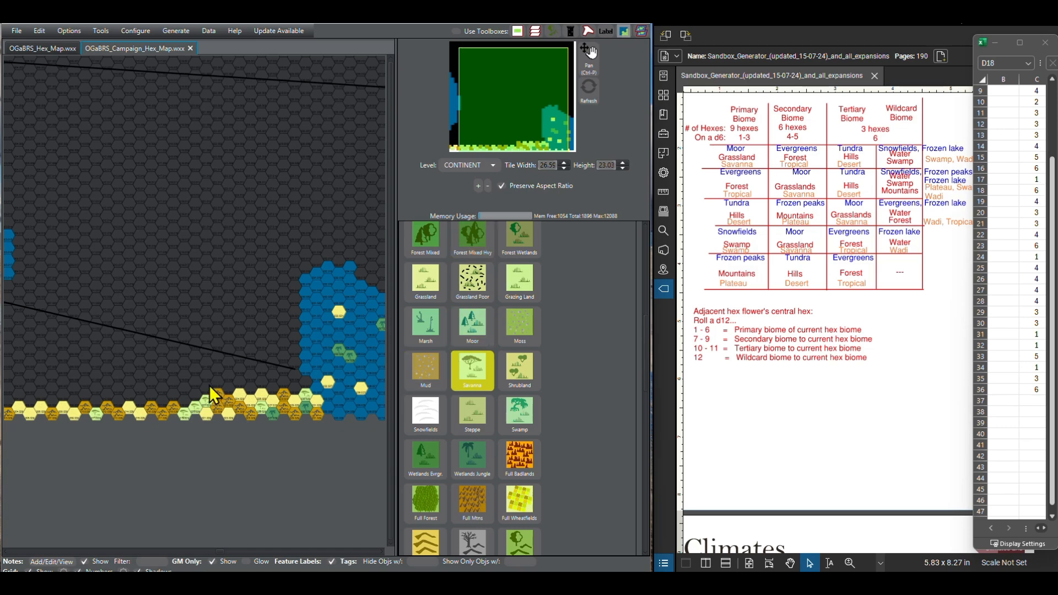
{"action": "scroll", "coordinate": [504, 334], "scroll_direction": "up", "scroll_amount": 7}
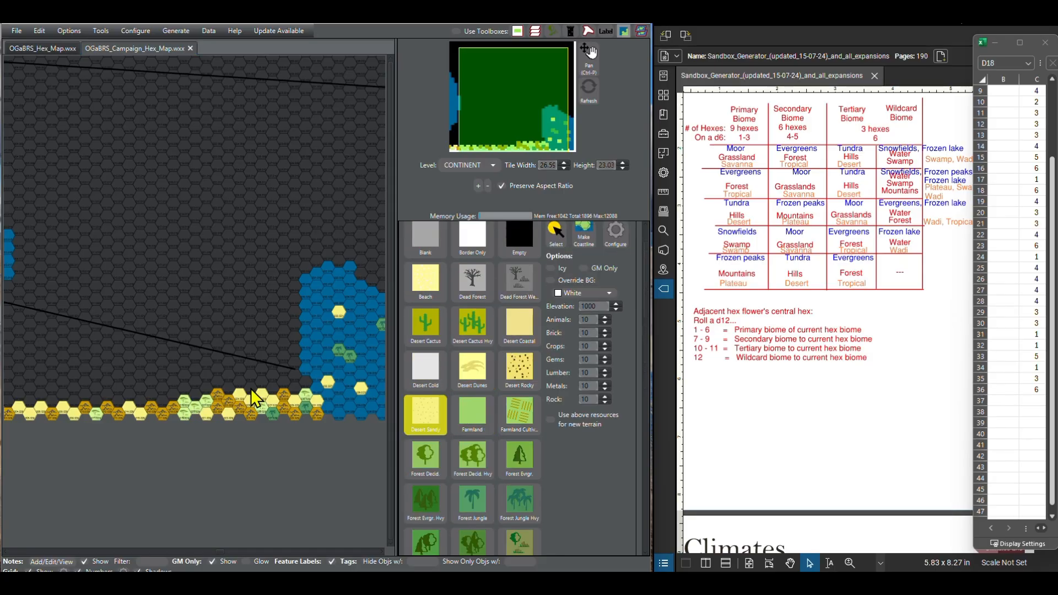
{"action": "left_click", "coordinate": [195, 394]}
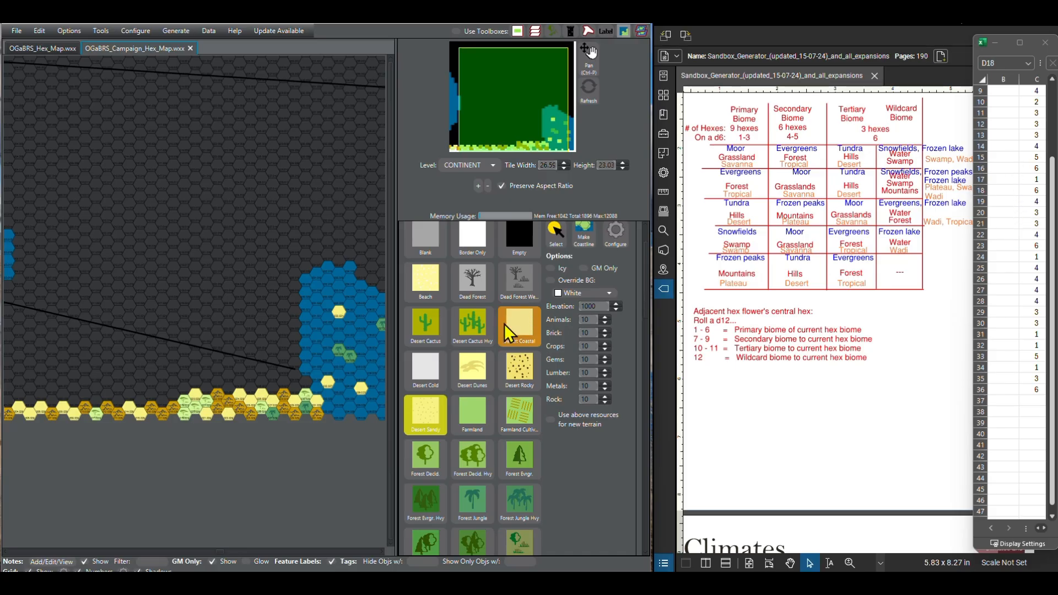
Step: Paint the hexes in columns 19 and 16 of the second southern row as Other Broken Lands
{"action": "scroll", "coordinate": [421, 437], "scroll_direction": "down", "scroll_amount": 10}
{"action": "scroll", "coordinate": [441, 444], "scroll_direction": "down", "scroll_amount": 6}
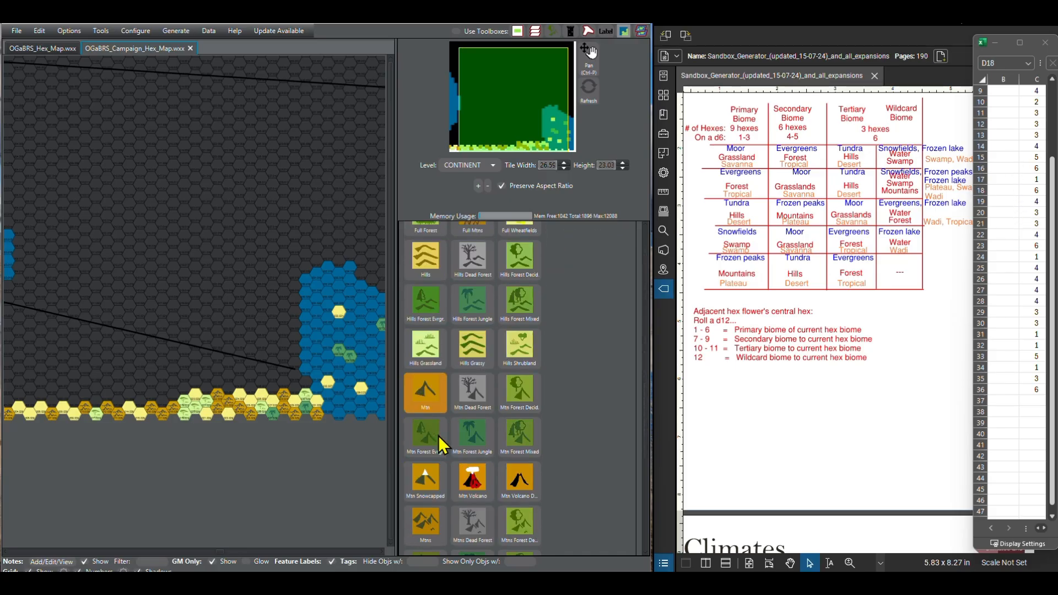
{"action": "left_click", "coordinate": [472, 499]}
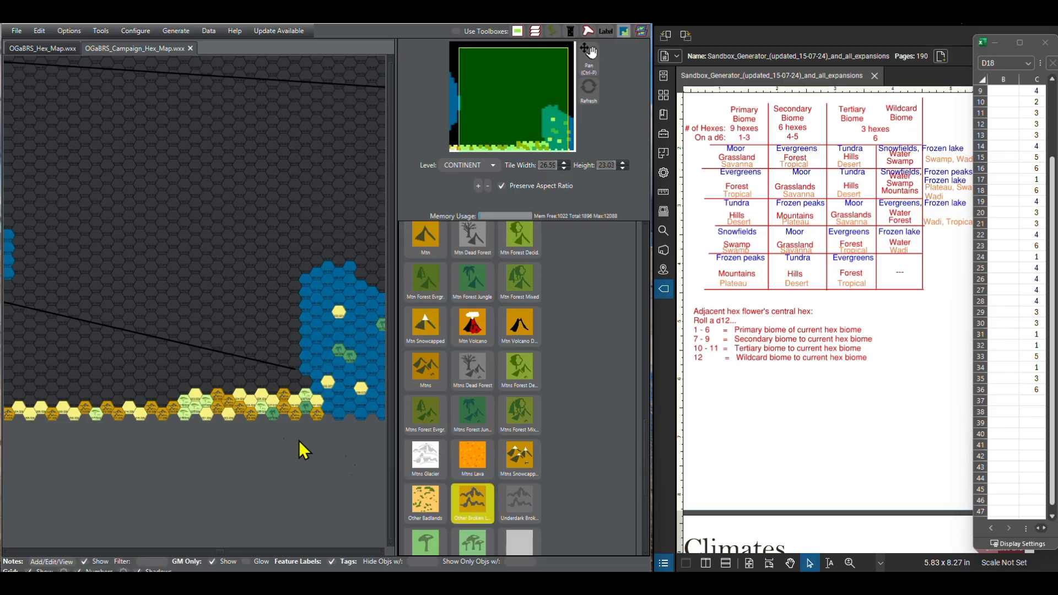
{"action": "left_click", "coordinate": [177, 398]}
Step: Fill columns 18 and 17 of the second southern row with Desert Sandy, between the two Other Broken Lands hexes
{"action": "scroll", "coordinate": [524, 353], "scroll_direction": "down", "scroll_amount": 1}
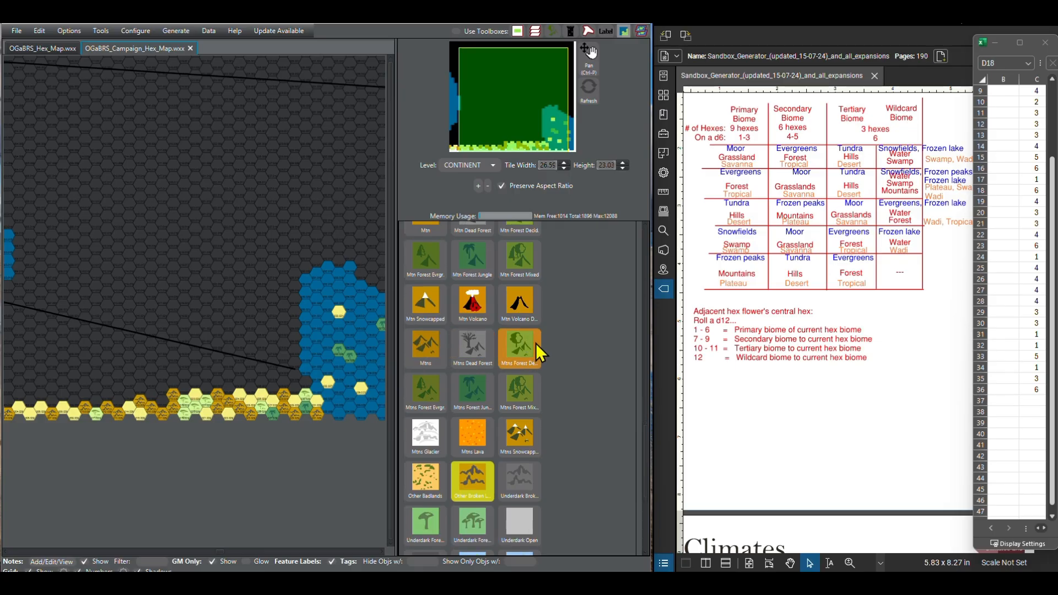
{"action": "scroll", "coordinate": [529, 339], "scroll_direction": "up", "scroll_amount": 15}
{"action": "scroll", "coordinate": [443, 328], "scroll_direction": "up", "scroll_amount": 5}
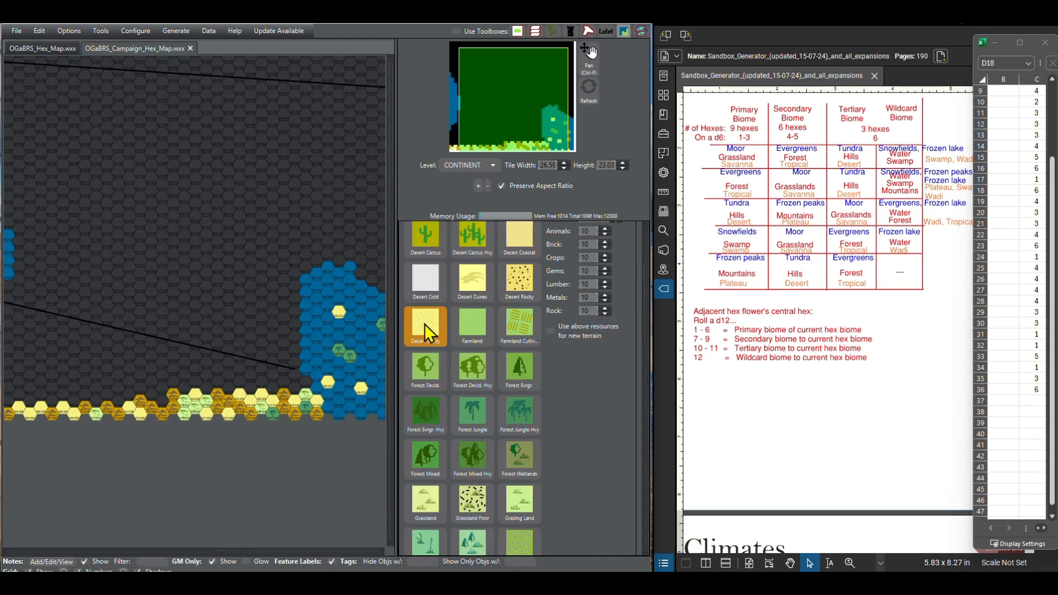
{"action": "left_click", "coordinate": [156, 400]}
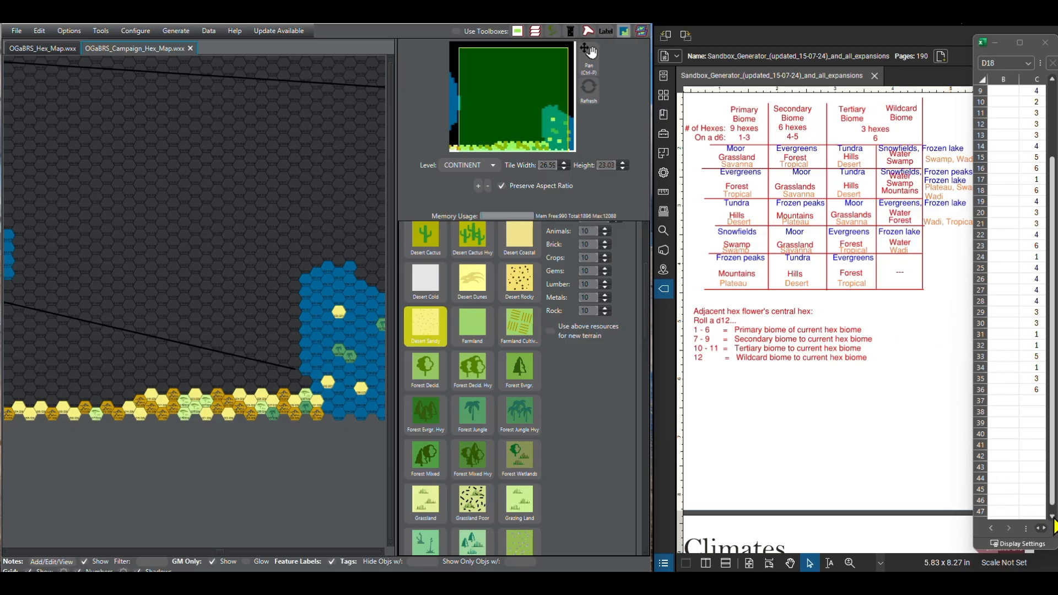
Step: Check the next d6 rolls in the spreadsheet list, from row 23 down to row 36
{"action": "left_click", "coordinate": [1051, 517]}
{"action": "left_click", "coordinate": [1051, 517]}
{"action": "left_click", "coordinate": [1052, 517]}
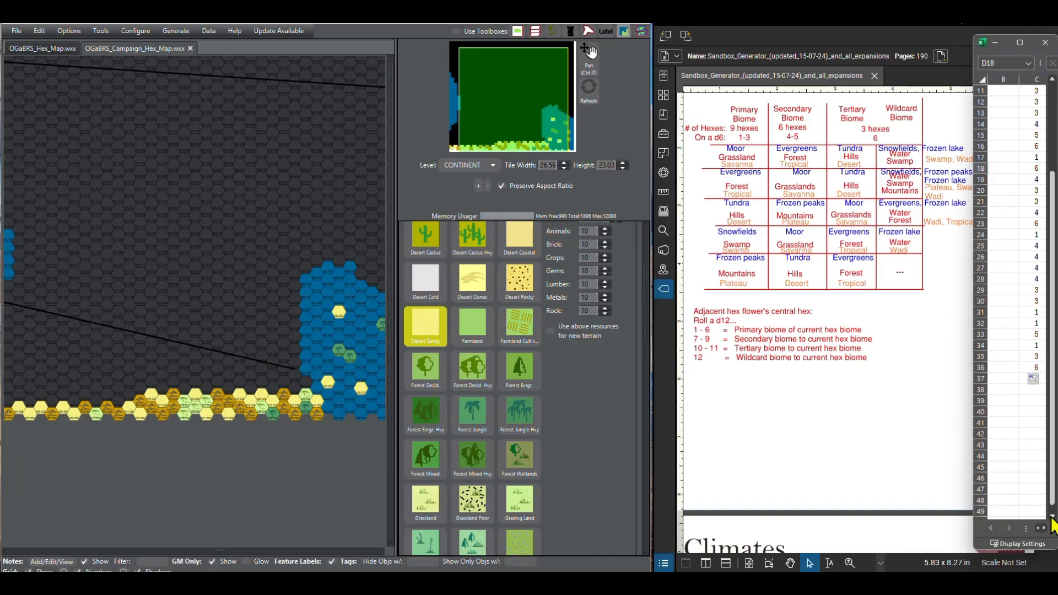
{"action": "left_click", "coordinate": [1052, 517]}
{"action": "left_click", "coordinate": [1052, 517]}
{"action": "left_click", "coordinate": [1051, 517]}
{"action": "left_click", "coordinate": [1051, 517]}
{"action": "left_click", "coordinate": [1052, 517]}
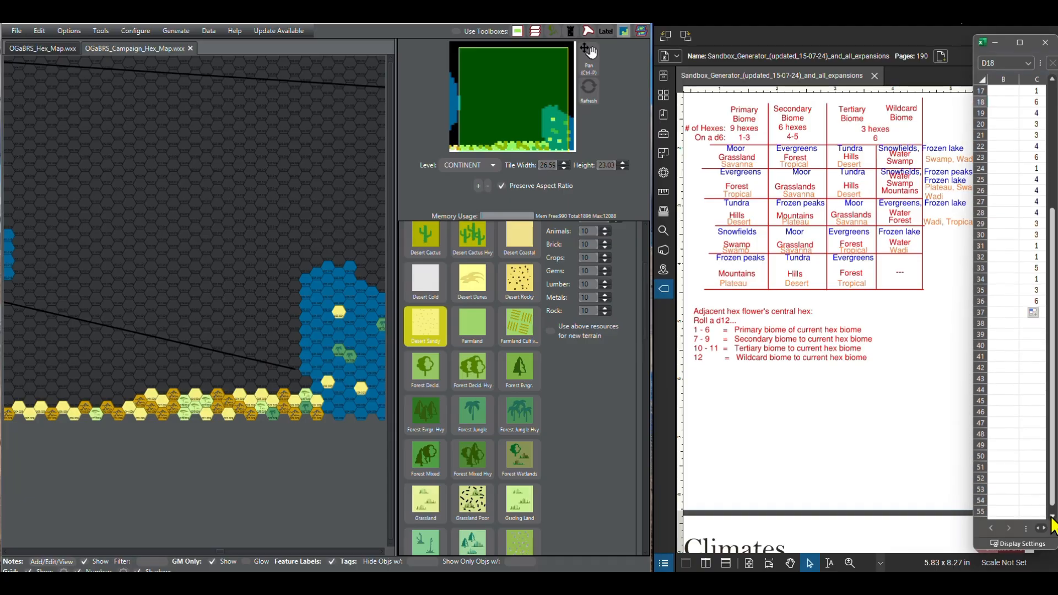
{"action": "left_click", "coordinate": [1052, 516]}
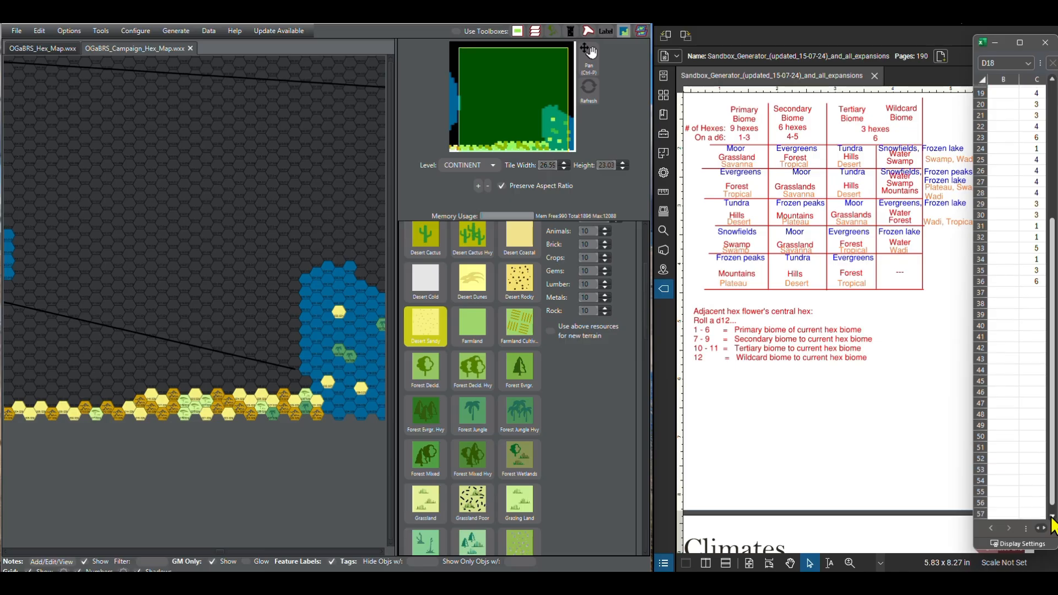
{"action": "left_click", "coordinate": [1052, 517]}
{"action": "left_click", "coordinate": [1051, 517]}
{"action": "left_click", "coordinate": [1051, 517]}
{"action": "left_click", "coordinate": [1051, 517]}
{"action": "left_click", "coordinate": [1052, 517]}
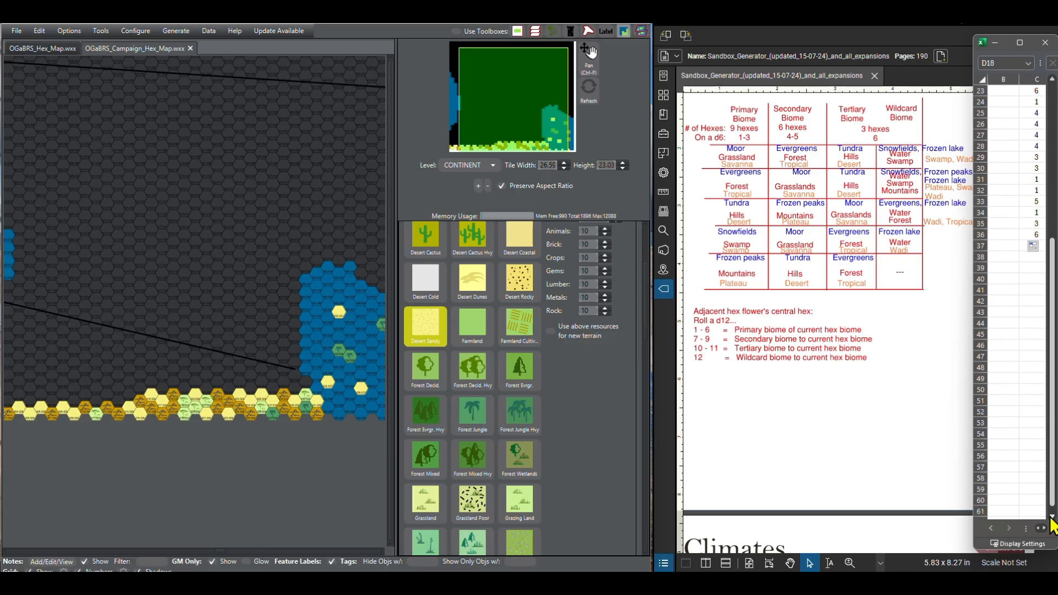
Step: Paint the column 15 hex of the second southern row as Savanna
{"action": "scroll", "coordinate": [518, 375], "scroll_direction": "down", "scroll_amount": 5}
{"action": "scroll", "coordinate": [512, 408], "scroll_direction": "down", "scroll_amount": 5}
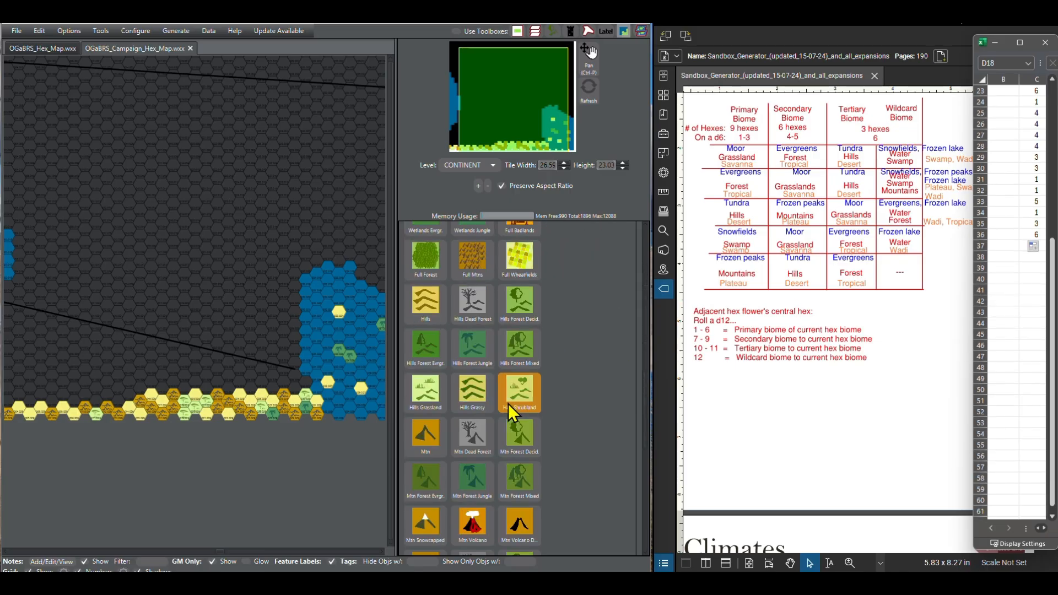
{"action": "scroll", "coordinate": [485, 404], "scroll_direction": "down", "scroll_amount": 6}
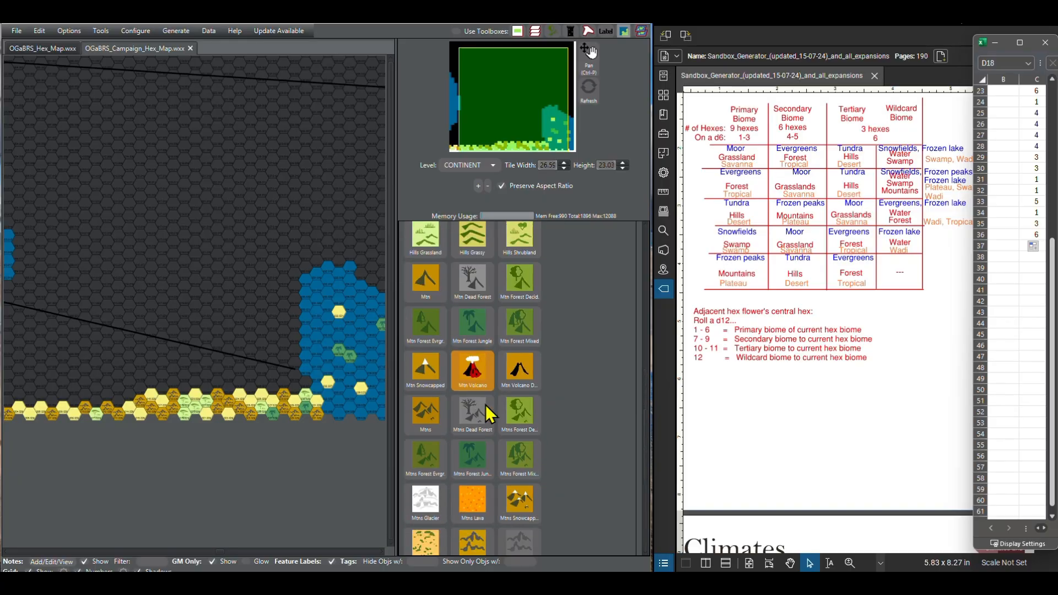
{"action": "scroll", "coordinate": [485, 404], "scroll_direction": "up", "scroll_amount": 6}
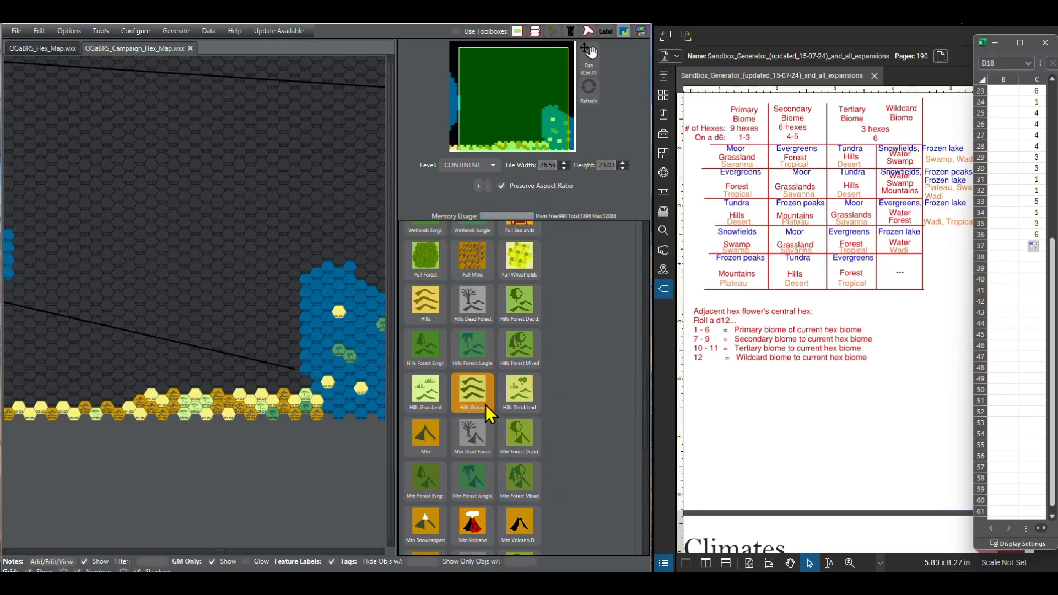
{"action": "scroll", "coordinate": [485, 404], "scroll_direction": "up", "scroll_amount": 4}
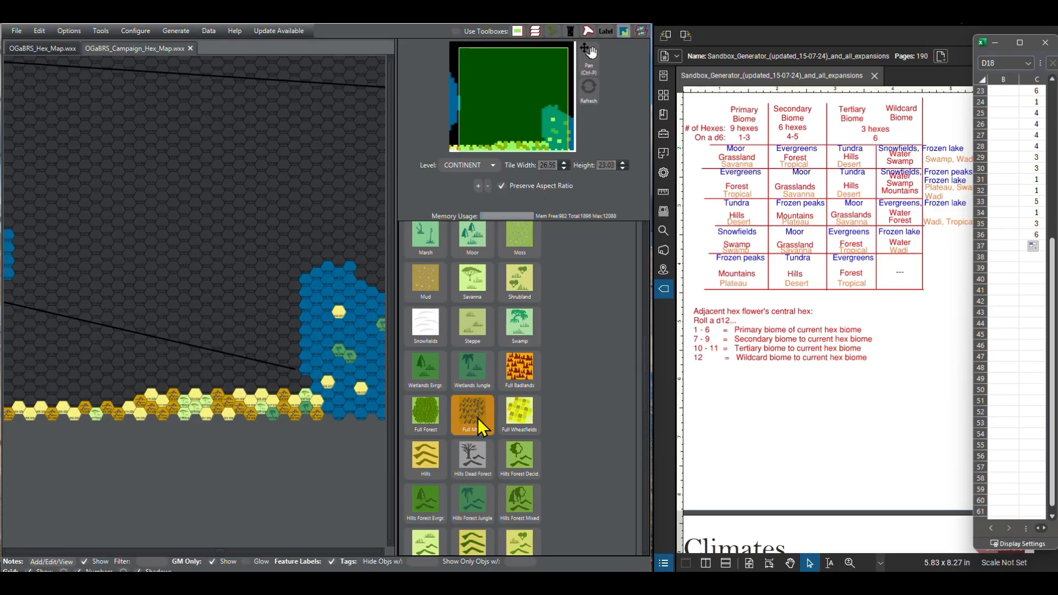
{"action": "scroll", "coordinate": [478, 417], "scroll_direction": "up", "scroll_amount": 1}
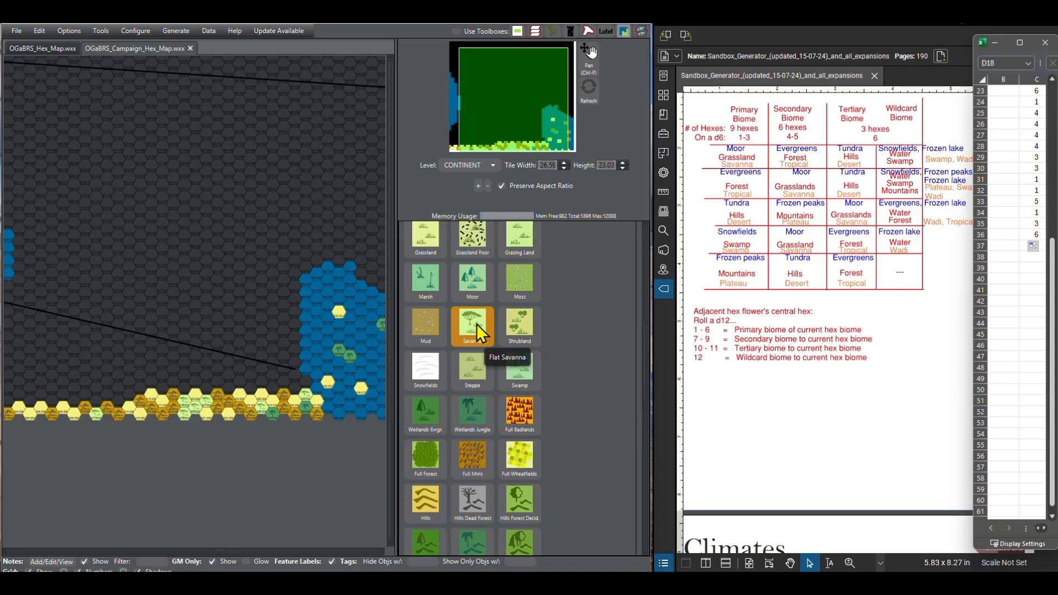
{"action": "left_click", "coordinate": [477, 324]}
{"action": "left_click", "coordinate": [140, 390]}
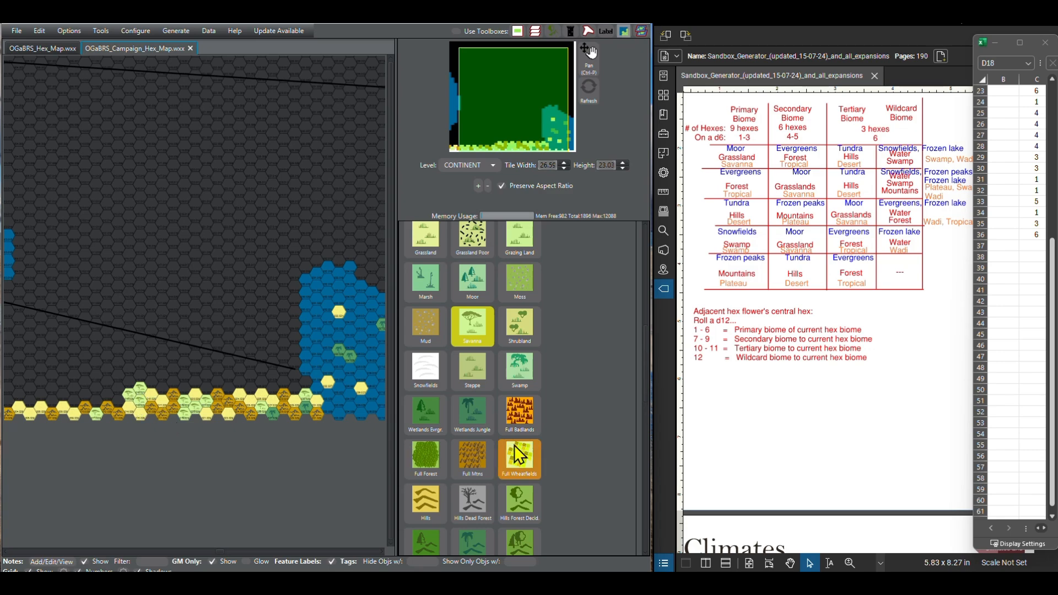
Step: Clear the stray Savanna hex above column 16 with Blank terrain and paint column 14 of the second southern row as Desert Sandy
{"action": "scroll", "coordinate": [514, 445], "scroll_direction": "down", "scroll_amount": 8}
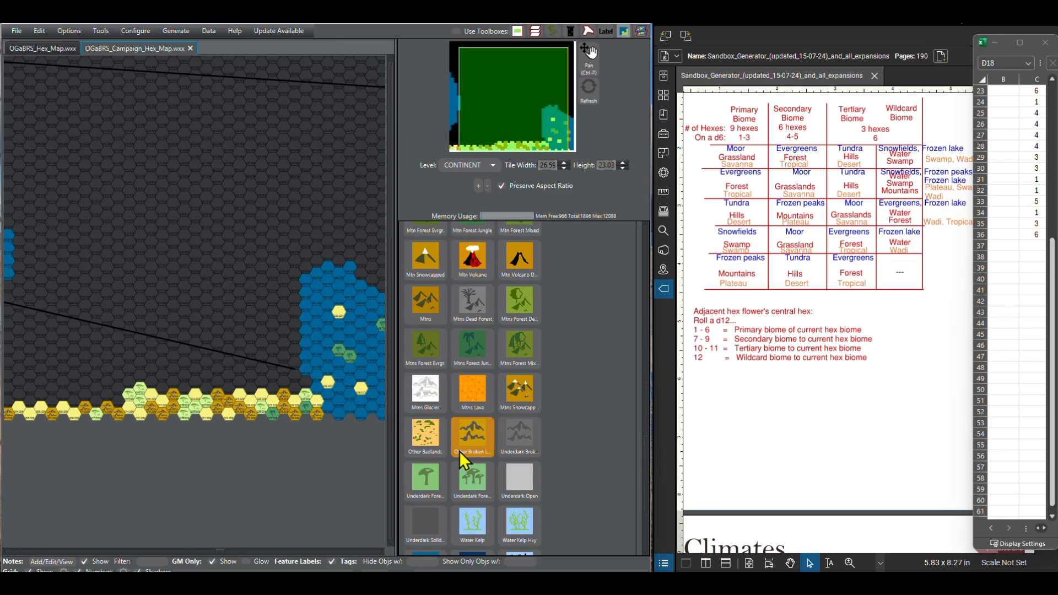
{"action": "left_click", "coordinate": [459, 449]}
{"action": "scroll", "coordinate": [484, 373], "scroll_direction": "up", "scroll_amount": 8}
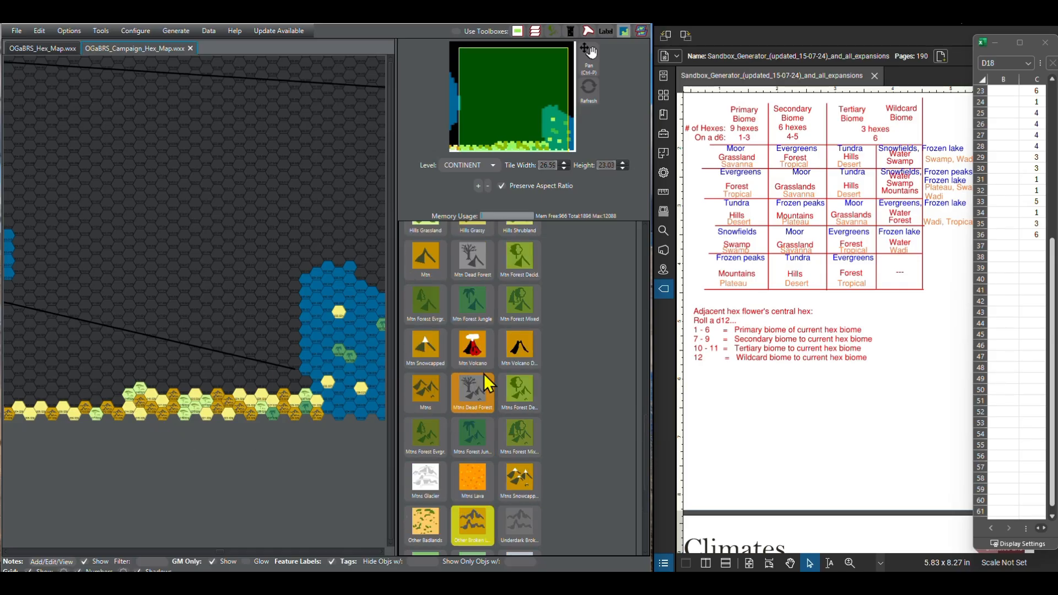
{"action": "scroll", "coordinate": [485, 375], "scroll_direction": "up", "scroll_amount": 5}
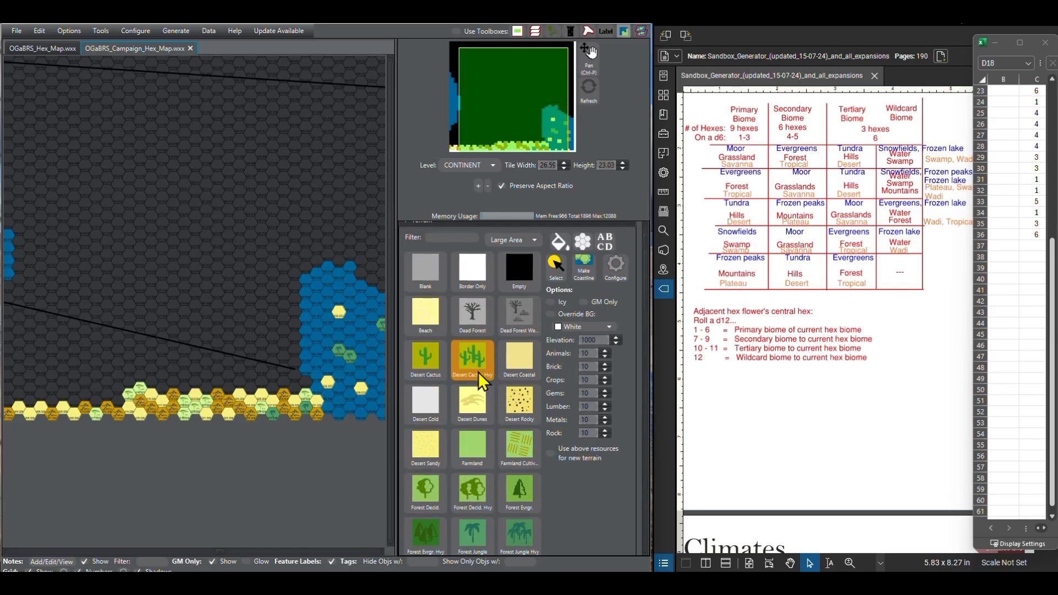
{"action": "left_click", "coordinate": [432, 309]}
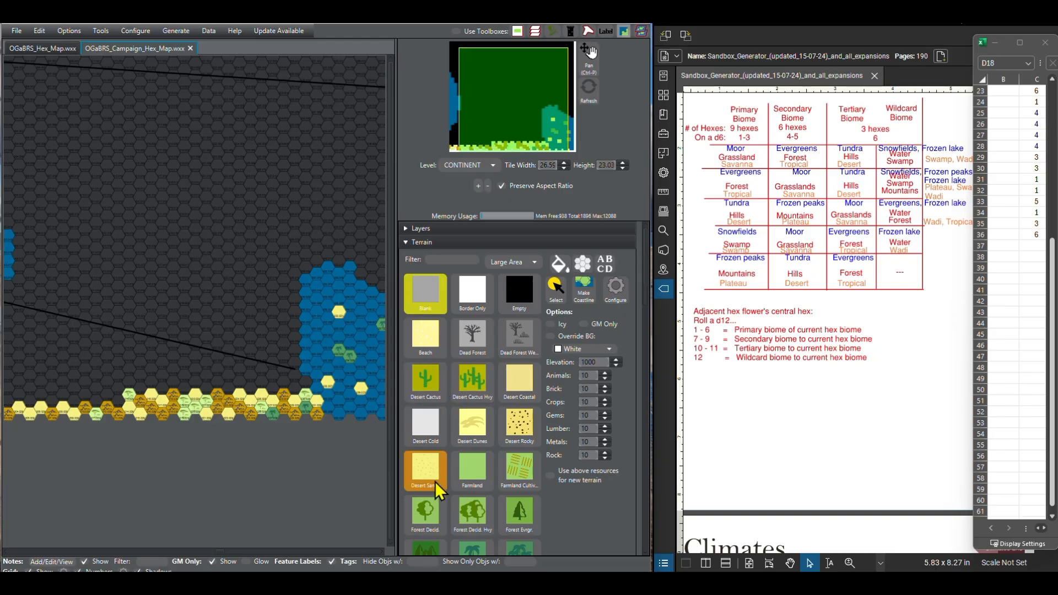
{"action": "left_click", "coordinate": [425, 471]}
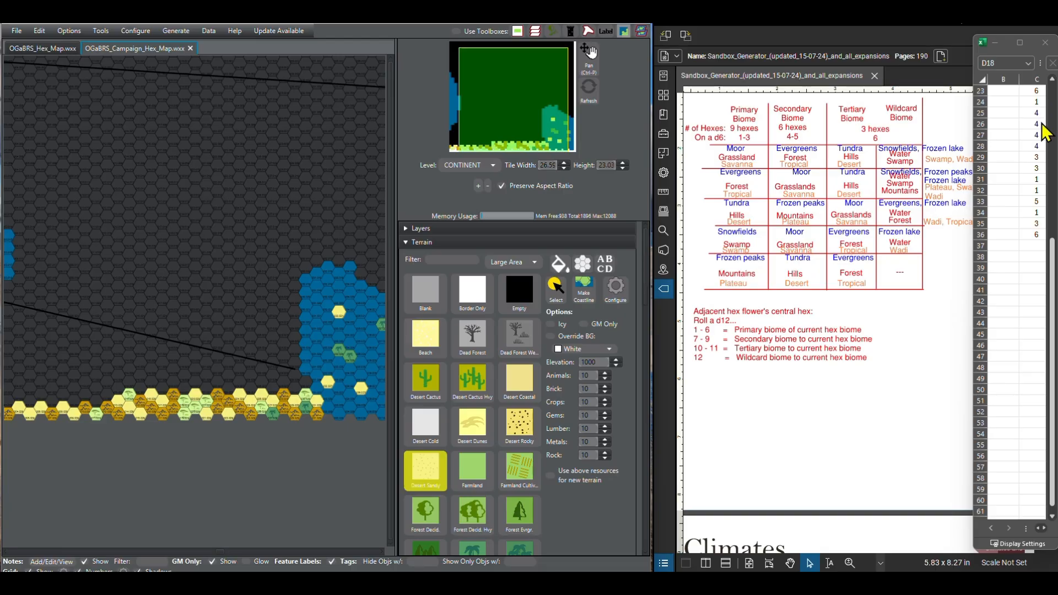
Step: Paint the next four hexes westward in the second southern row, columns 13 to 10, as Other Broken Lands
{"action": "scroll", "coordinate": [509, 488], "scroll_direction": "down", "scroll_amount": 1}
{"action": "scroll", "coordinate": [505, 485], "scroll_direction": "down", "scroll_amount": 10}
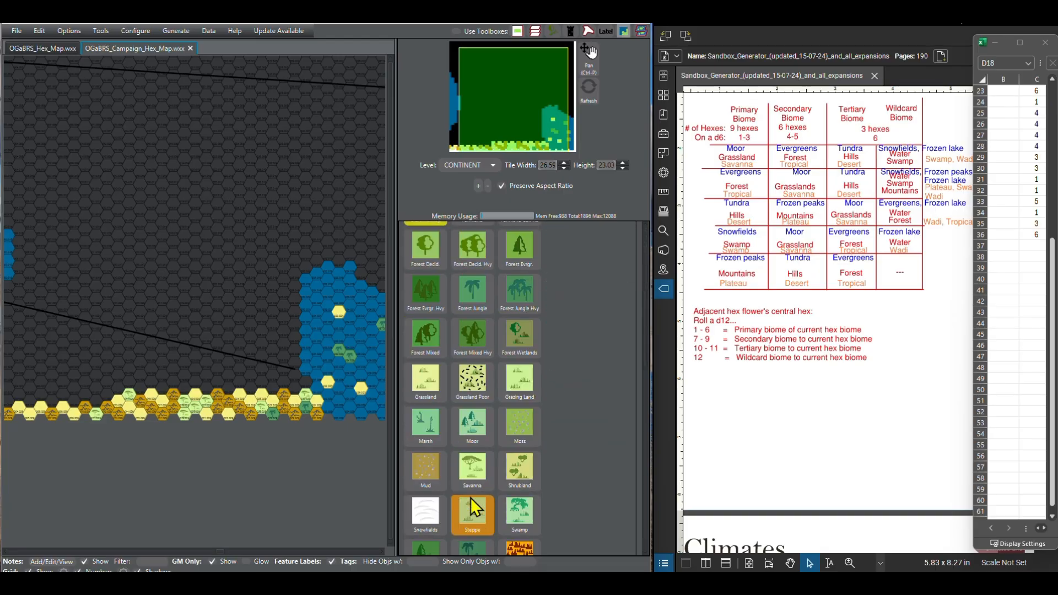
{"action": "scroll", "coordinate": [460, 495], "scroll_direction": "down", "scroll_amount": 3}
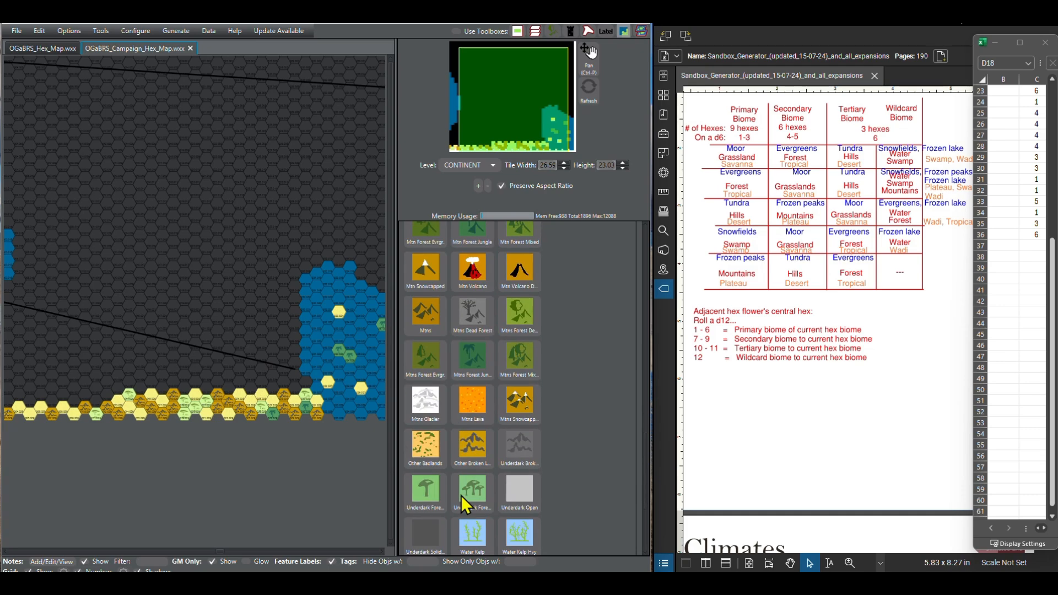
{"action": "left_click", "coordinate": [475, 414]}
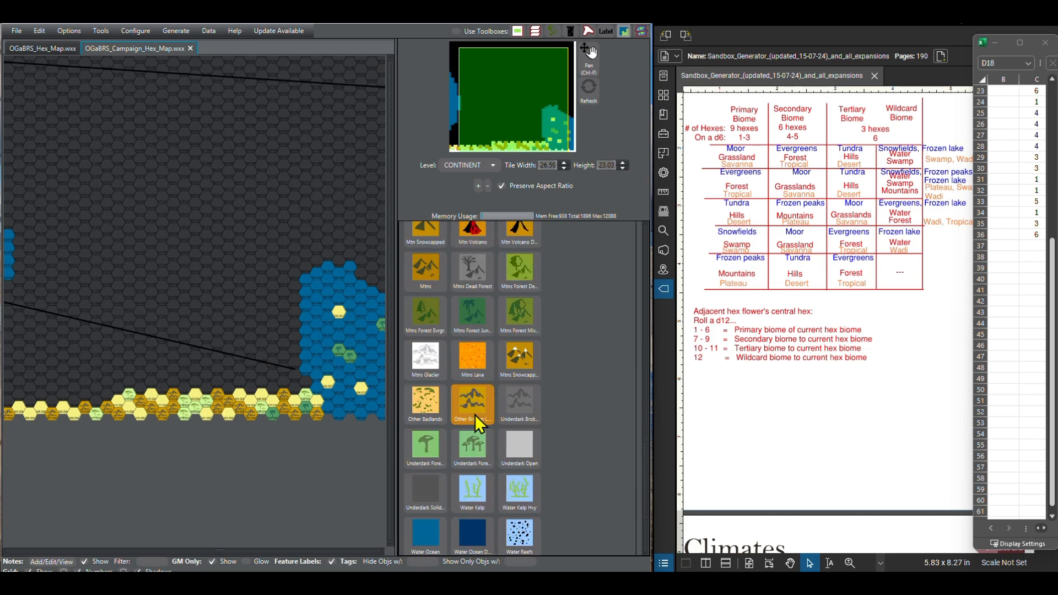
{"action": "left_click", "coordinate": [105, 399]}
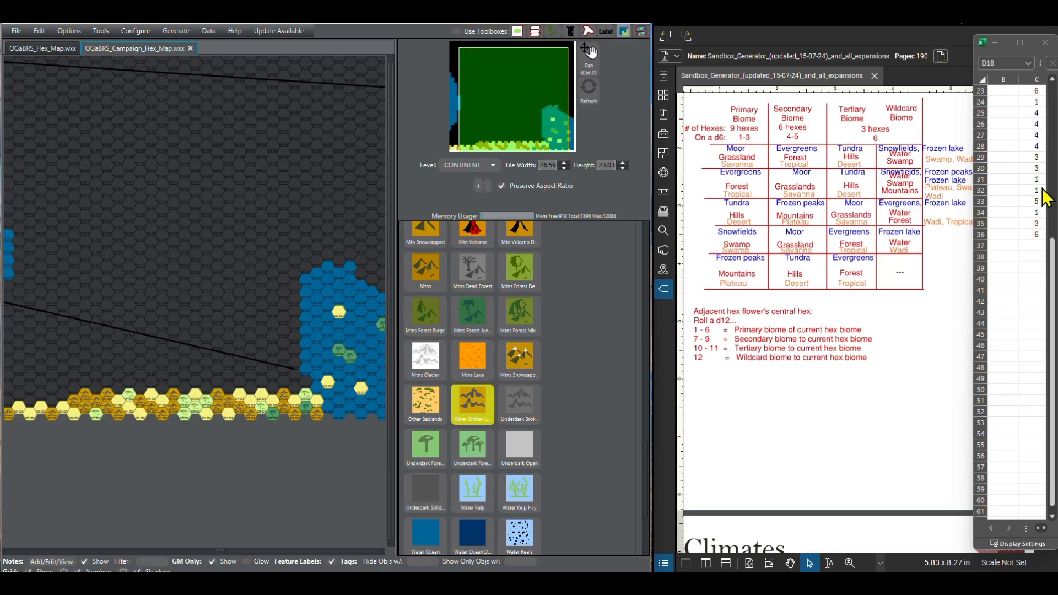
Step: Continue the second southern row westward from column 9 with Desert Sandy hexes
{"action": "scroll", "coordinate": [481, 408], "scroll_direction": "up", "scroll_amount": 10}
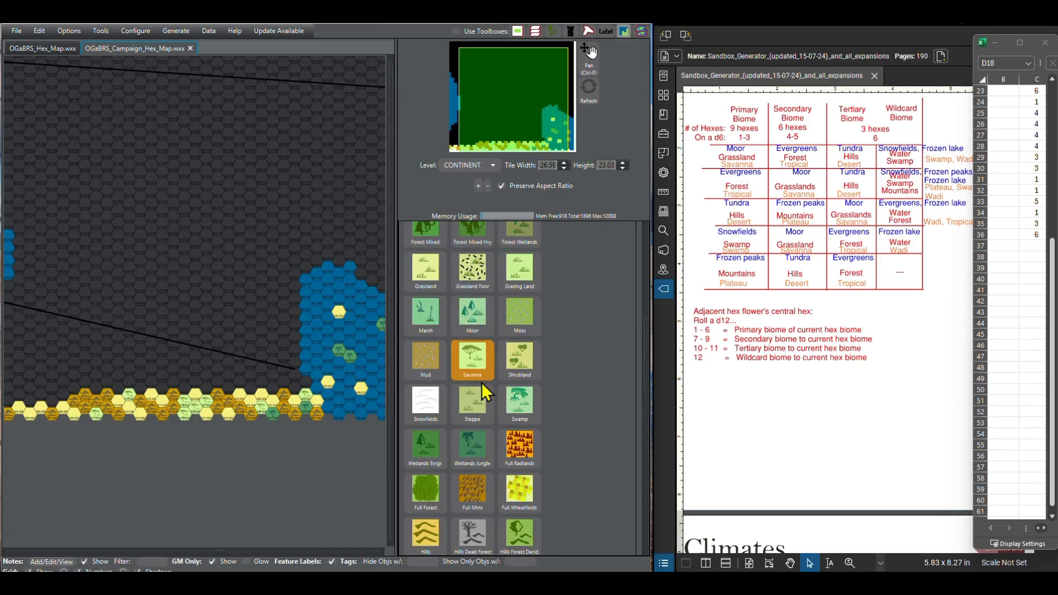
{"action": "scroll", "coordinate": [482, 385], "scroll_direction": "up", "scroll_amount": 2}
{"action": "left_click", "coordinate": [425, 359]}
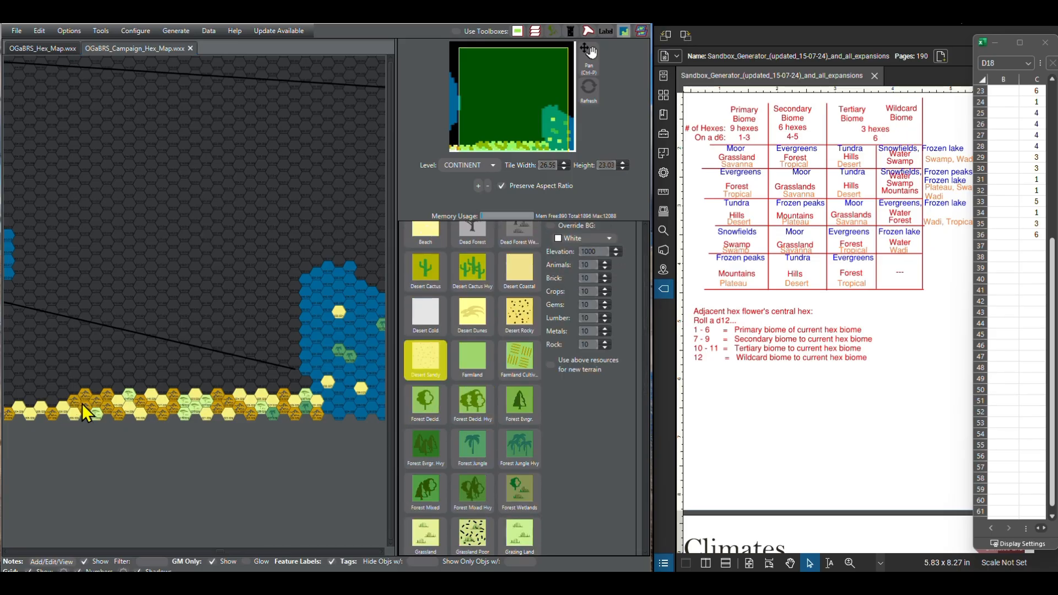
{"action": "left_click", "coordinate": [61, 396]}
{"action": "left_click", "coordinate": [50, 401]}
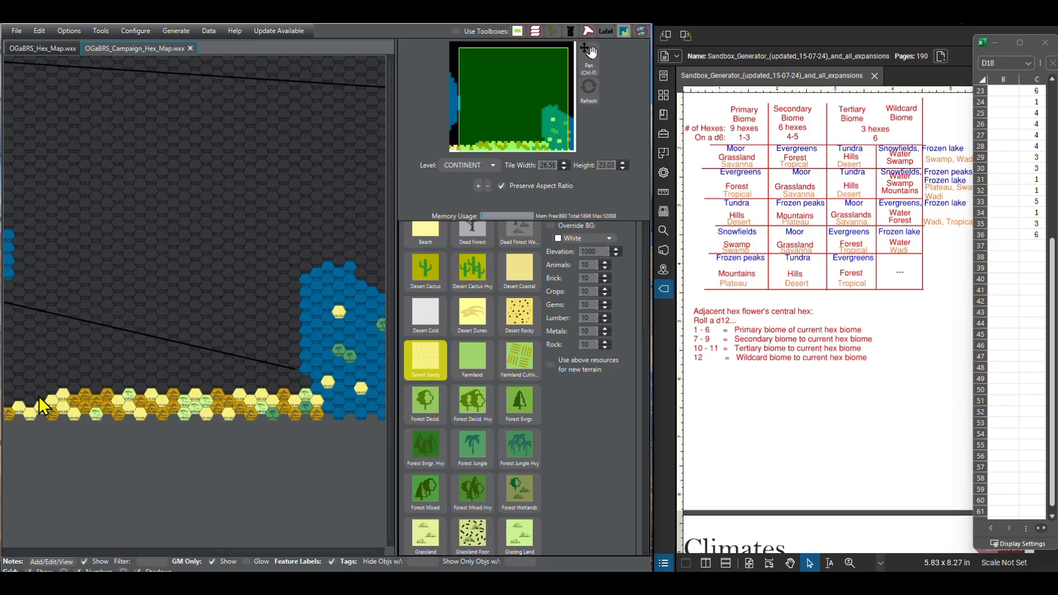
{"action": "left_click", "coordinate": [40, 396]}
{"action": "left_click_drag", "start_coordinate": [71, 428], "coordinate": [157, 431]}
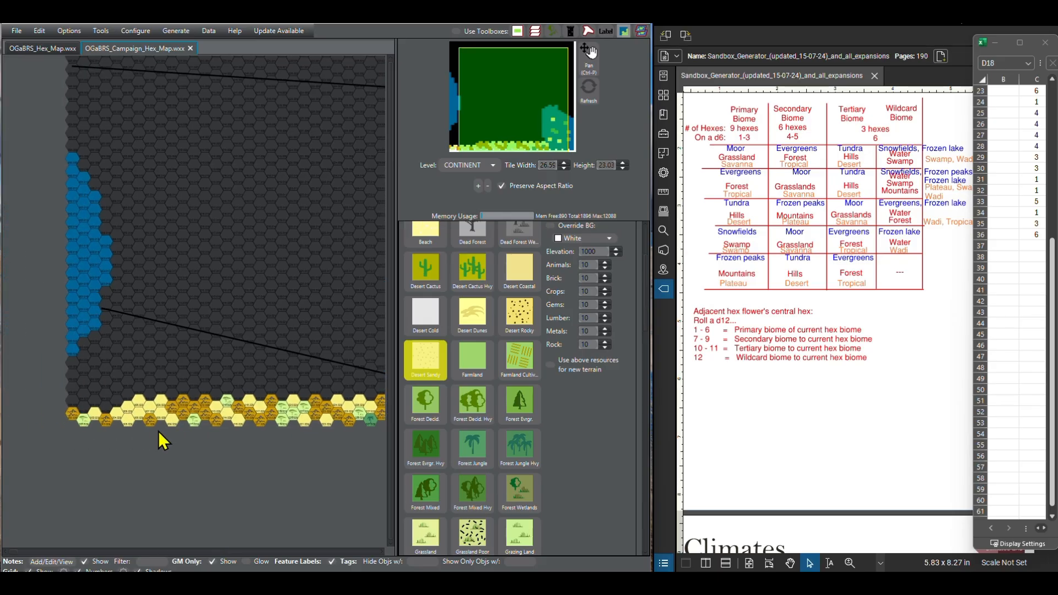
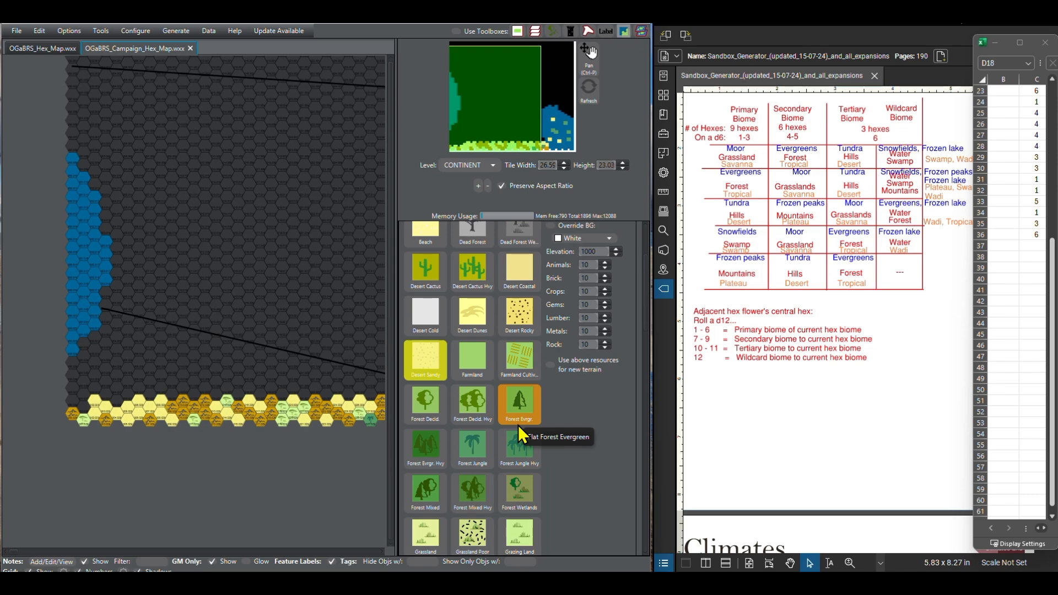
Step: Paint column 2 of the second southern row as Savanna and choose Other Broken Lands as the next terrain
{"action": "scroll", "coordinate": [518, 425], "scroll_direction": "down", "scroll_amount": 4}
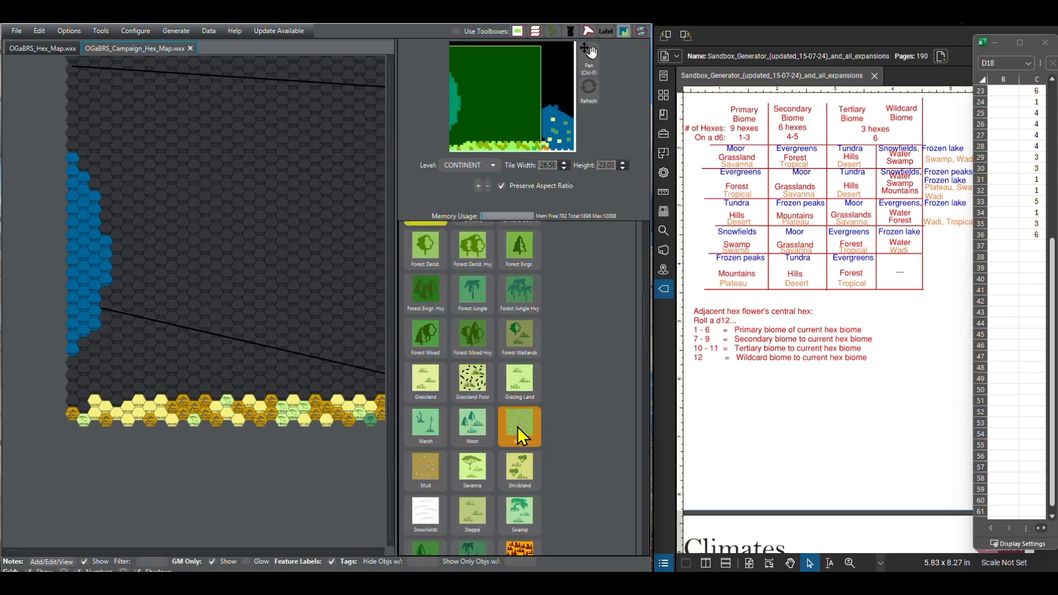
{"action": "left_click", "coordinate": [474, 465]}
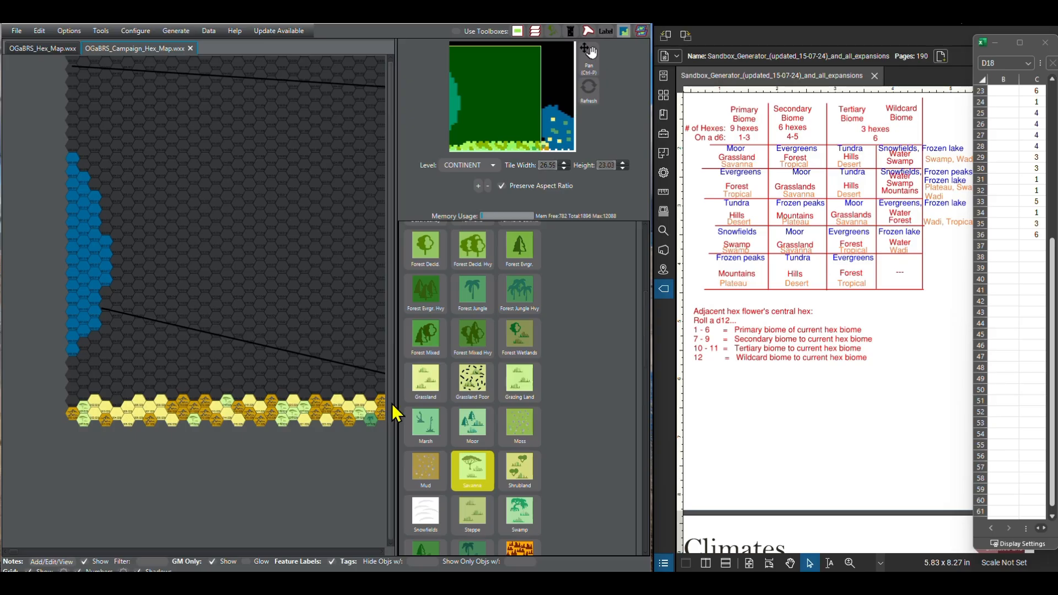
{"action": "scroll", "coordinate": [444, 414], "scroll_direction": "down", "scroll_amount": 8}
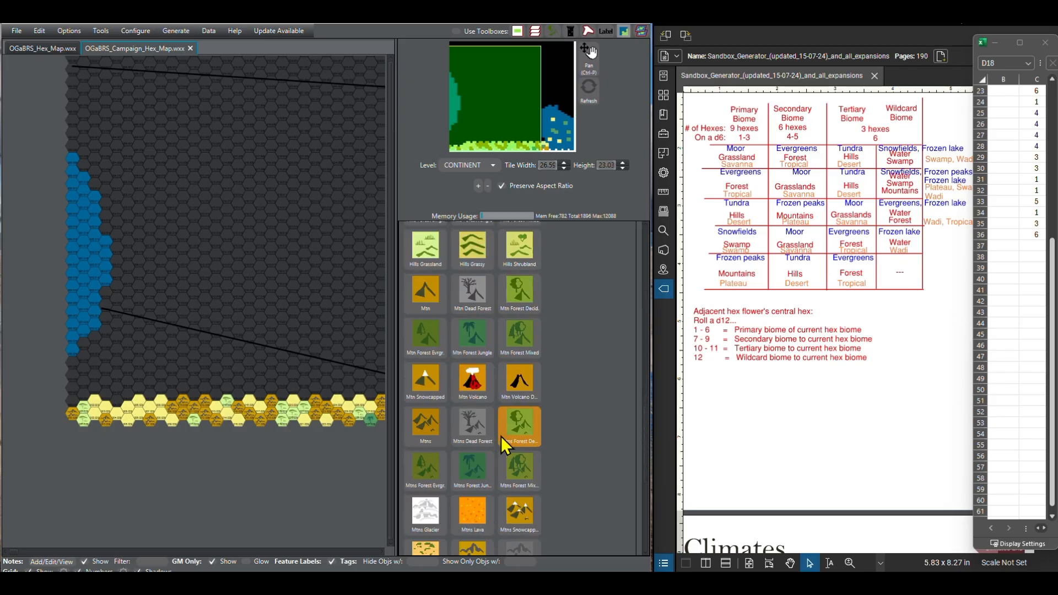
{"action": "scroll", "coordinate": [501, 435], "scroll_direction": "down", "scroll_amount": 3}
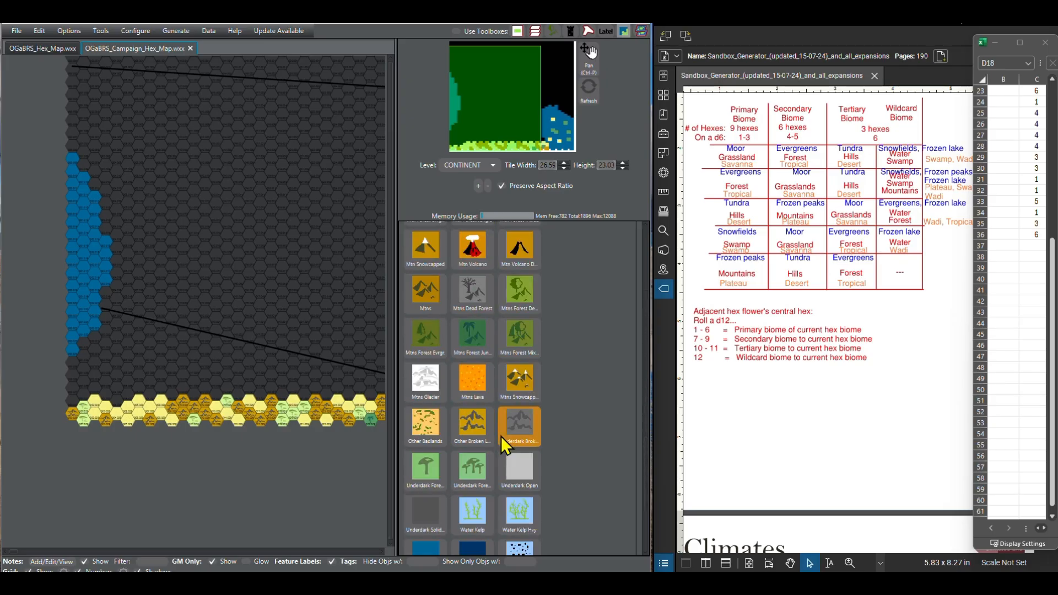
{"action": "scroll", "coordinate": [500, 435], "scroll_direction": "down", "scroll_amount": 3}
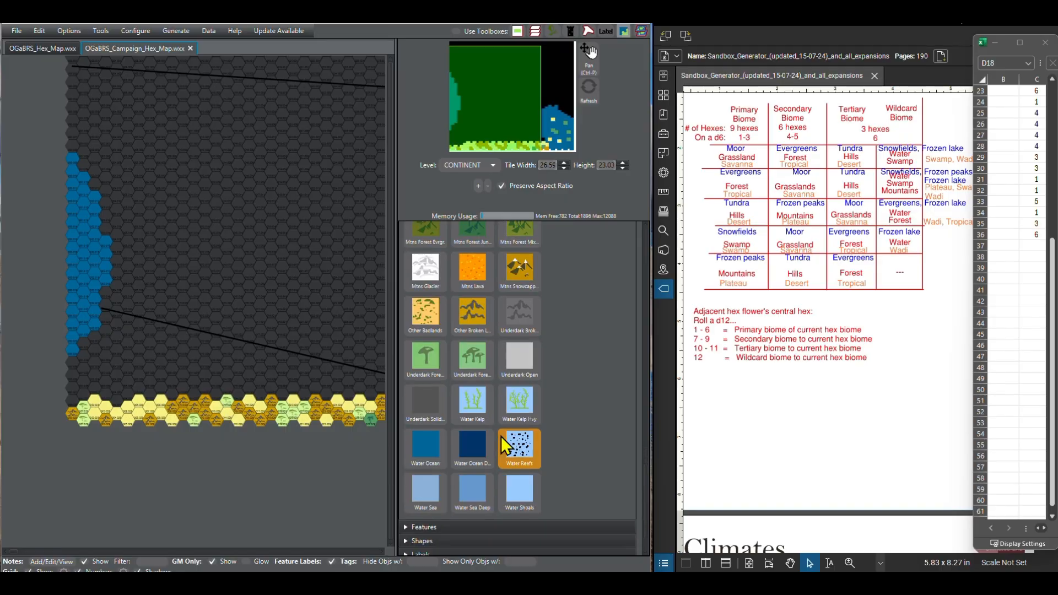
{"action": "scroll", "coordinate": [501, 436], "scroll_direction": "up", "scroll_amount": 2}
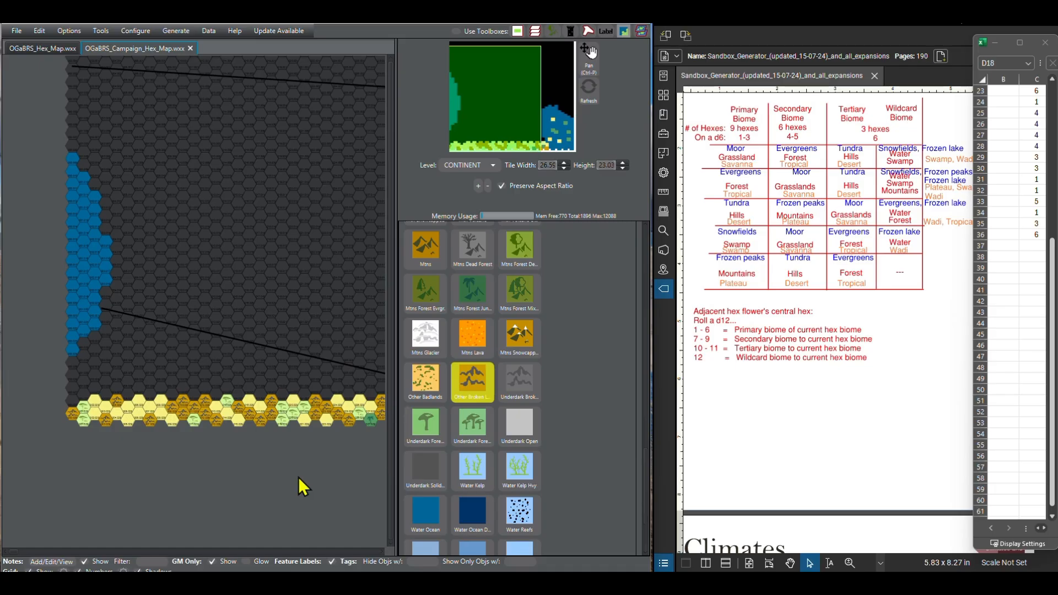
Step: Reroll the d6 list in the spreadsheet and paint column 1 of the second southern row as Other Broken Lands
{"action": "scroll", "coordinate": [1017, 258], "scroll_direction": "up", "scroll_amount": 4}
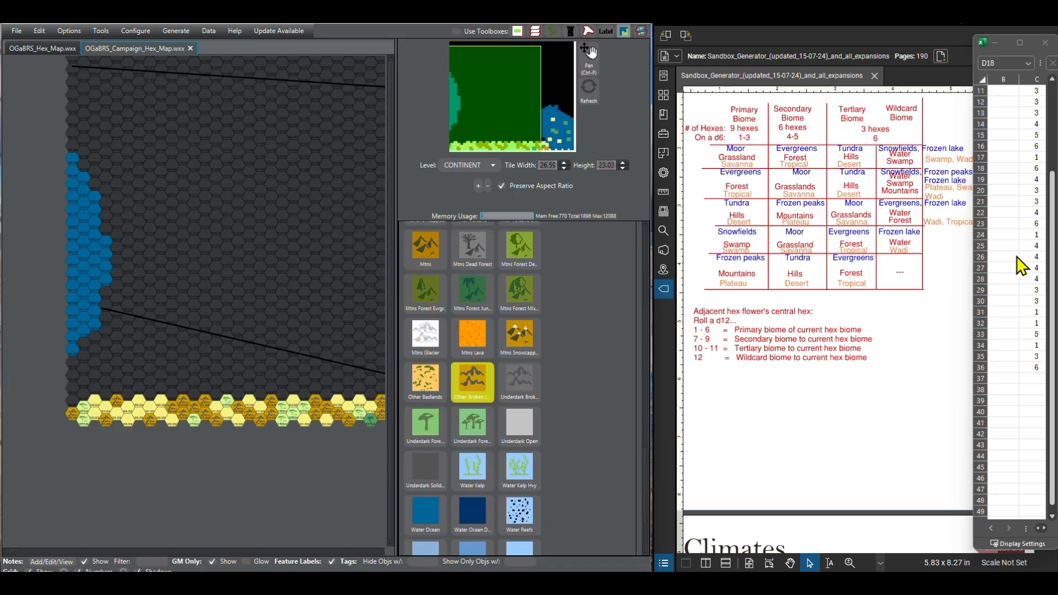
{"action": "scroll", "coordinate": [1022, 266], "scroll_direction": "up", "scroll_amount": 3}
{"action": "left_click", "coordinate": [1016, 105]}
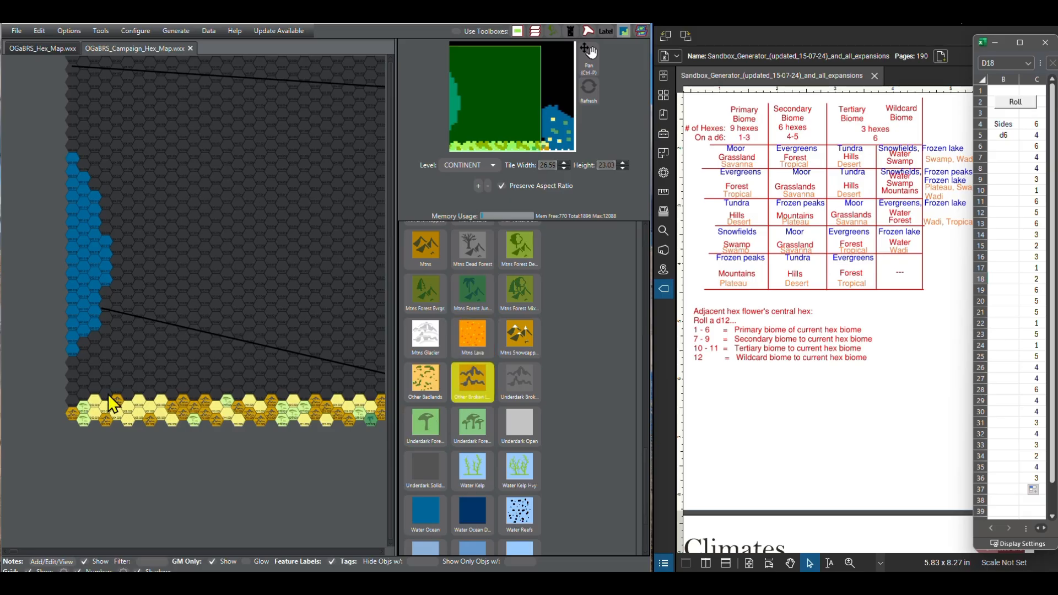
{"action": "left_click", "coordinate": [73, 407]}
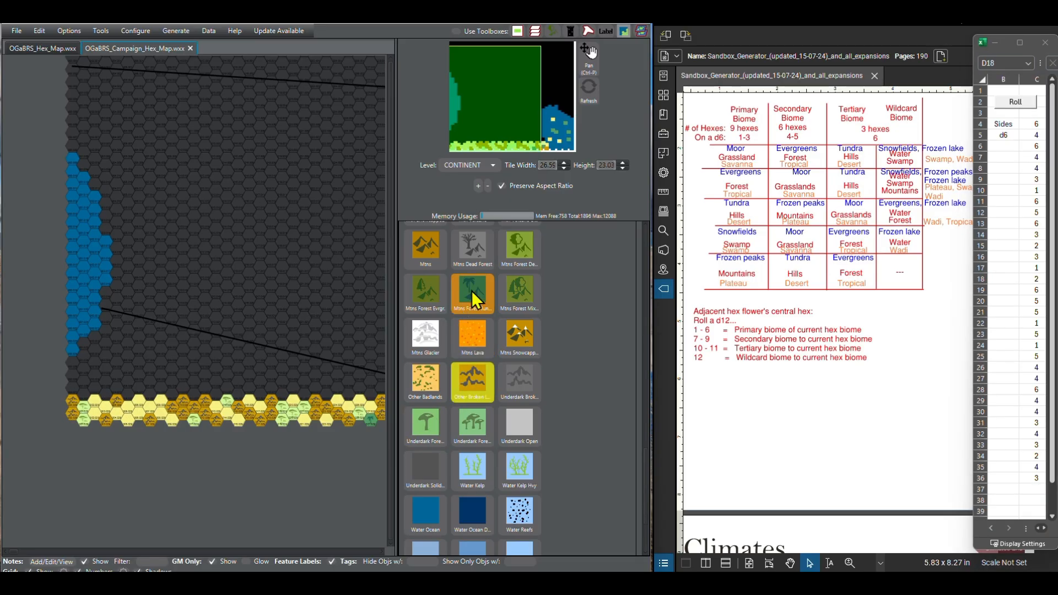
Step: Start the third southern row by painting its column 1 hex as Savanna
{"action": "scroll", "coordinate": [477, 361], "scroll_direction": "down", "scroll_amount": 2}
{"action": "scroll", "coordinate": [477, 362], "scroll_direction": "up", "scroll_amount": 9}
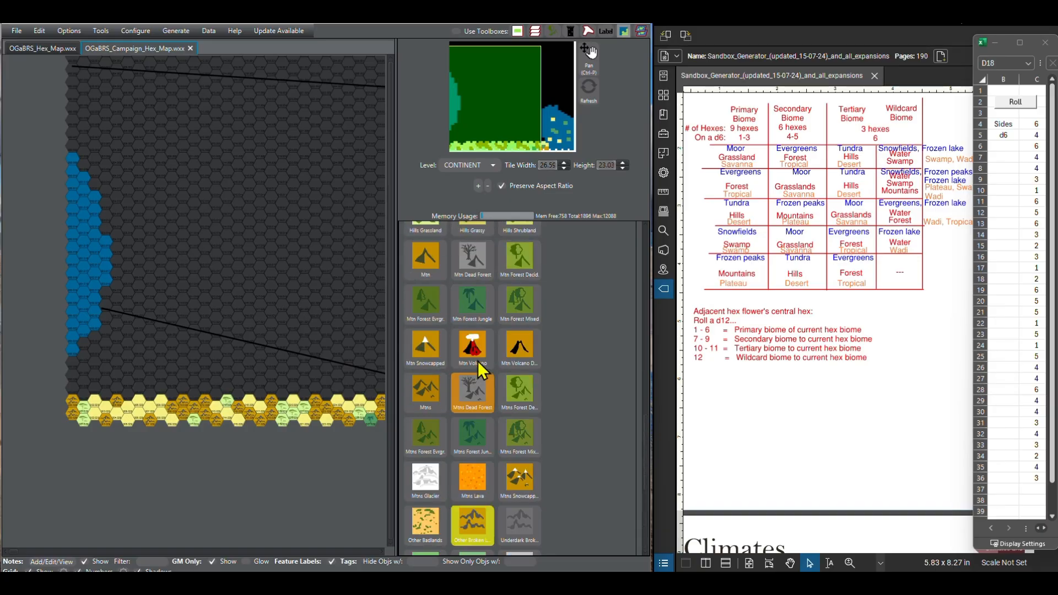
{"action": "scroll", "coordinate": [478, 370], "scroll_direction": "down", "scroll_amount": 9}
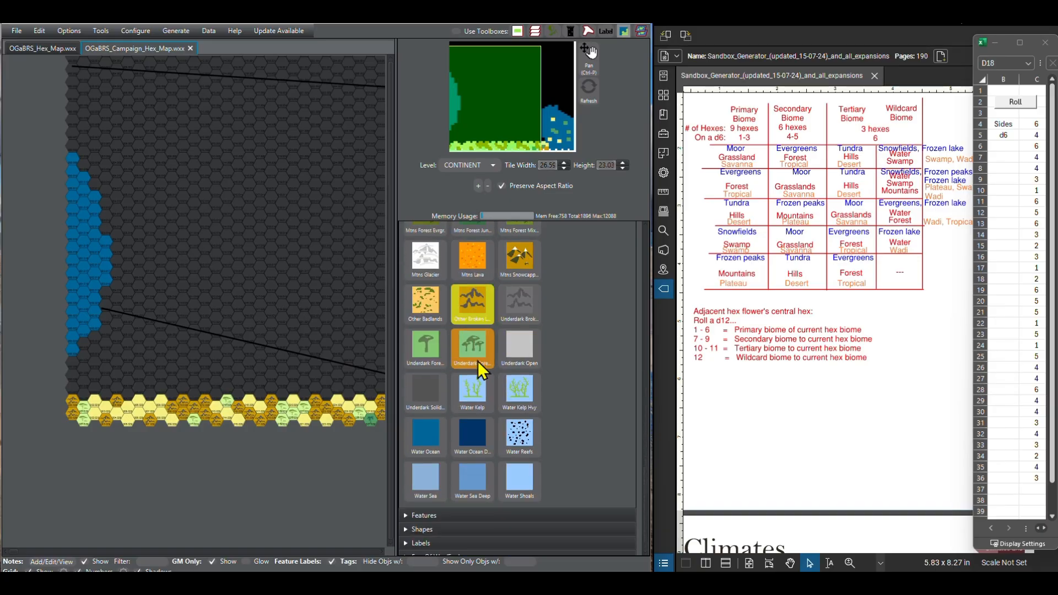
{"action": "scroll", "coordinate": [478, 364], "scroll_direction": "up", "scroll_amount": 1}
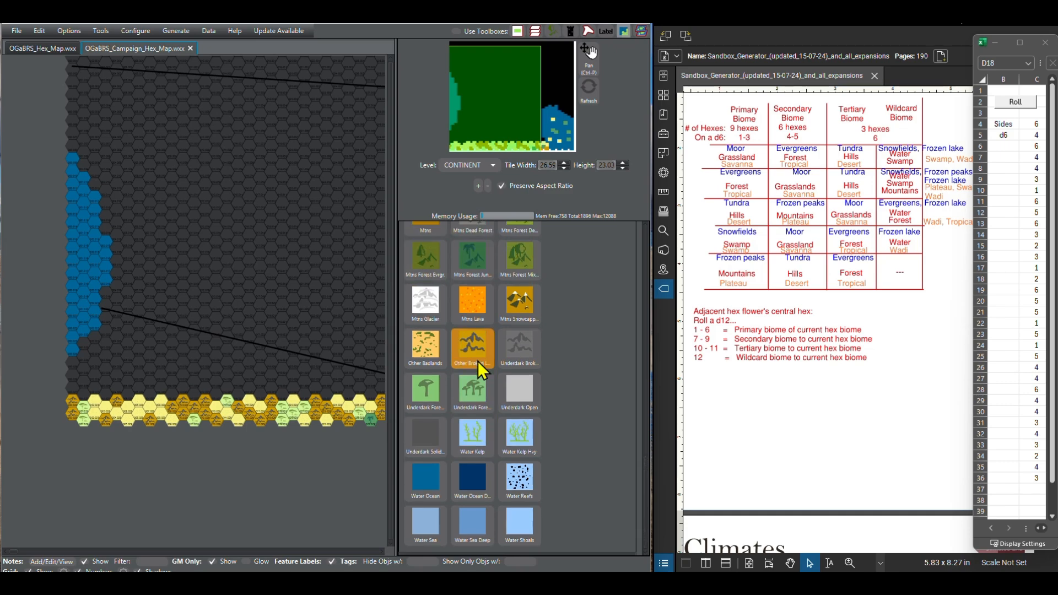
{"action": "scroll", "coordinate": [478, 362], "scroll_direction": "up", "scroll_amount": 3}
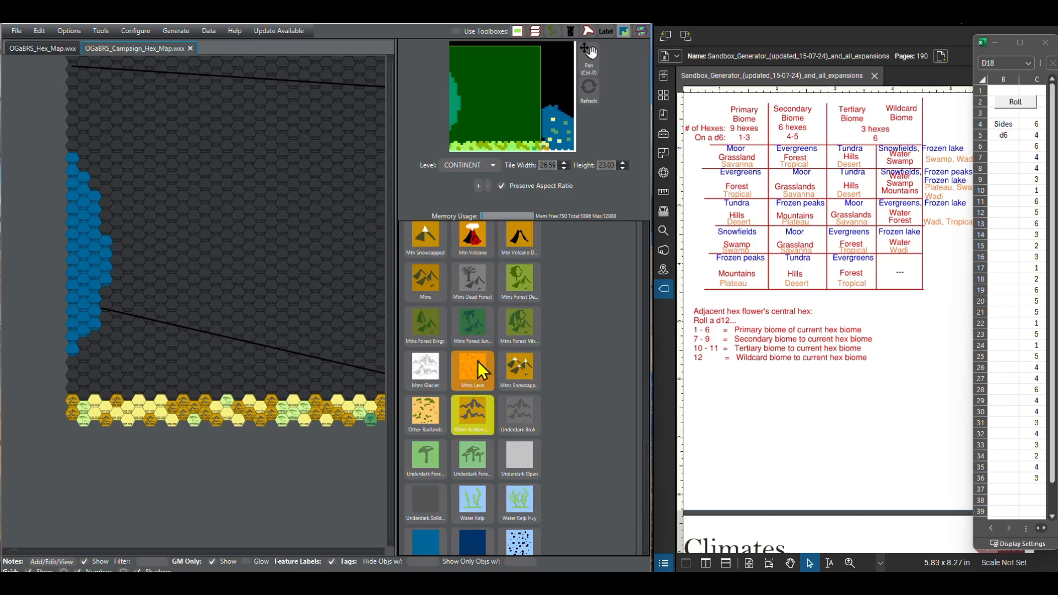
{"action": "scroll", "coordinate": [477, 361], "scroll_direction": "up", "scroll_amount": 2}
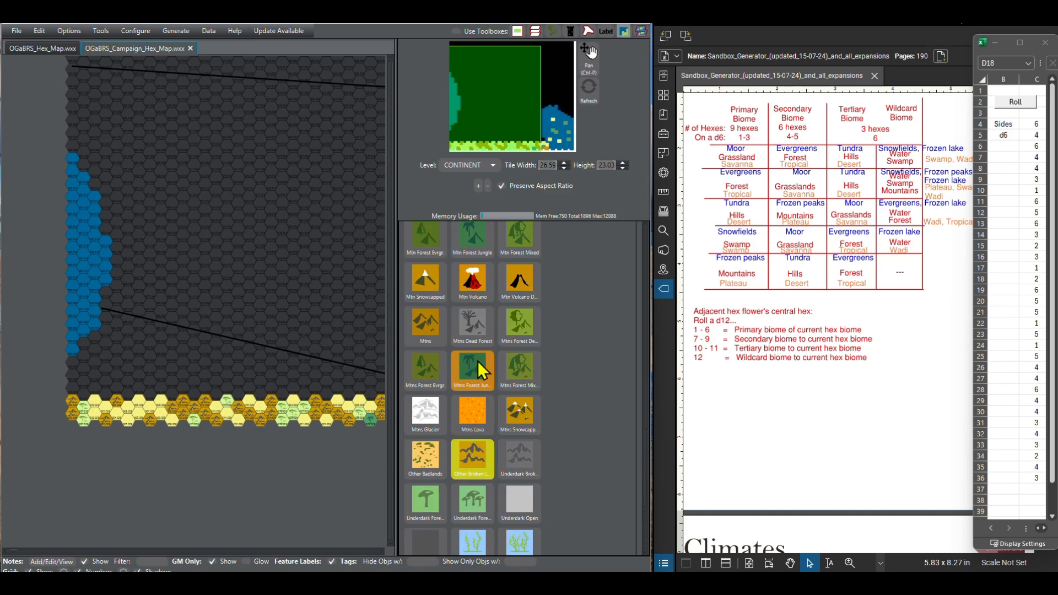
{"action": "scroll", "coordinate": [478, 370], "scroll_direction": "up", "scroll_amount": 2}
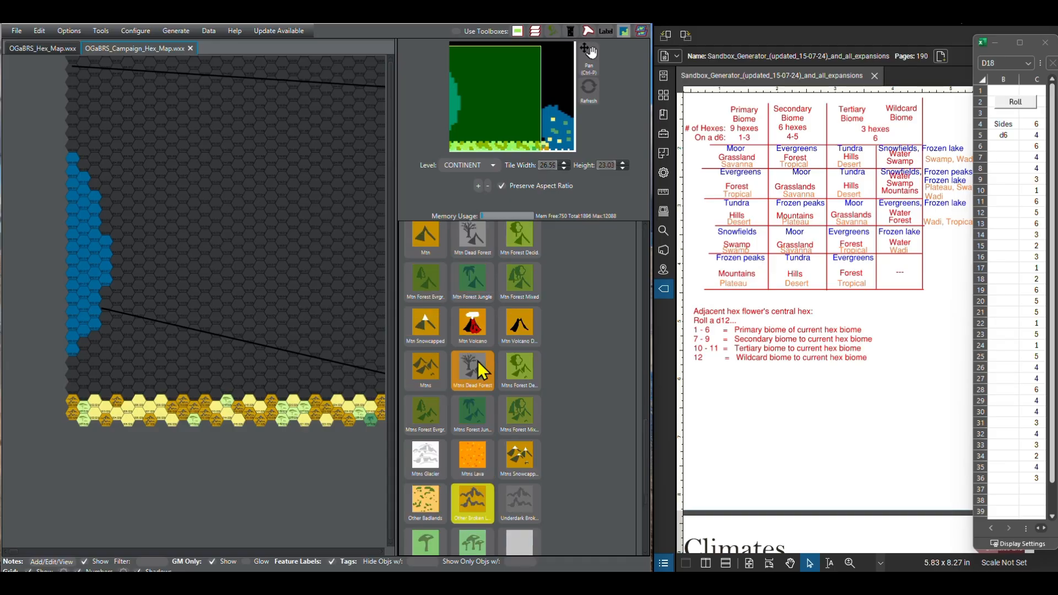
{"action": "scroll", "coordinate": [478, 362], "scroll_direction": "up", "scroll_amount": 6}
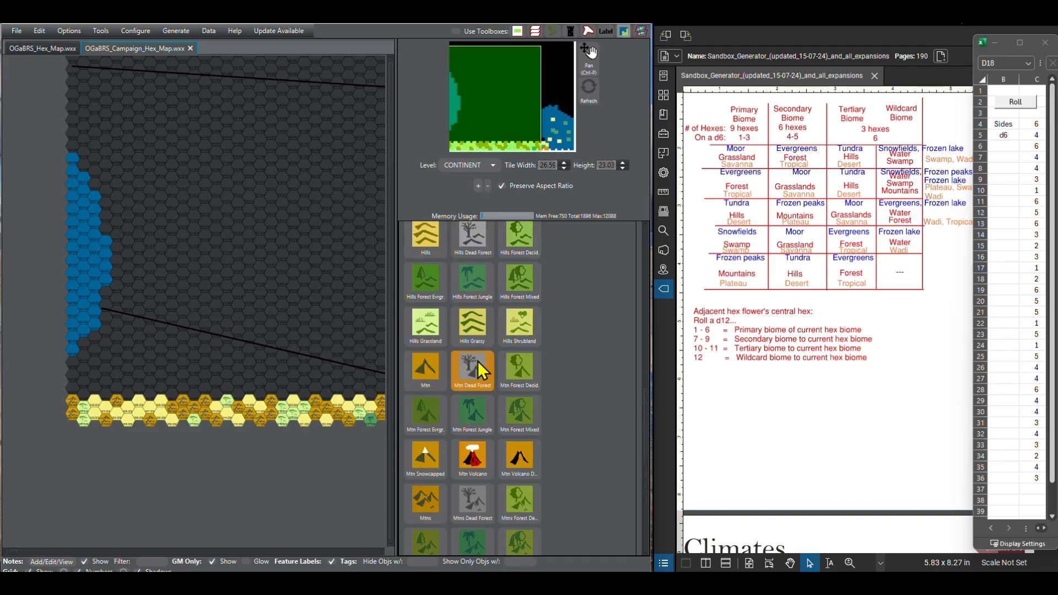
{"action": "scroll", "coordinate": [478, 361], "scroll_direction": "up", "scroll_amount": 10}
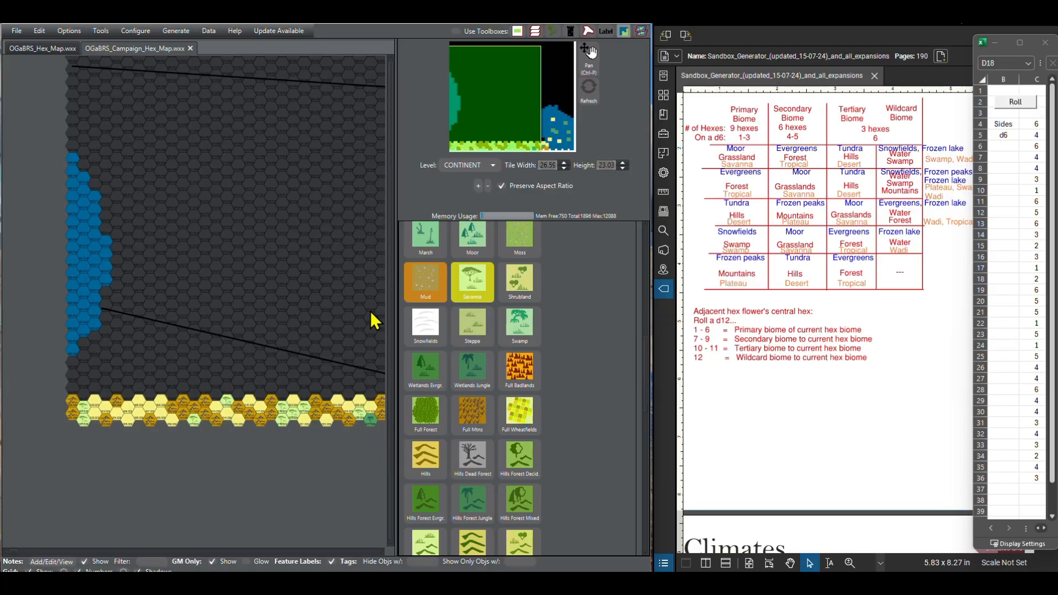
{"action": "left_click", "coordinate": [74, 389]}
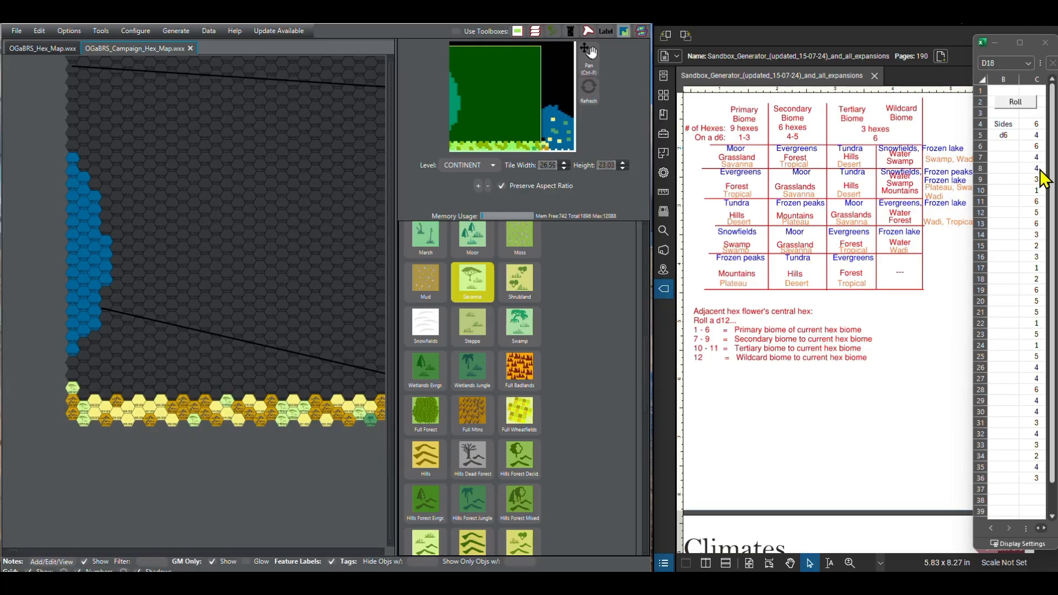
Step: Paint columns 2 and 3 of the third southern row as Other Broken Lands
{"action": "scroll", "coordinate": [488, 445], "scroll_direction": "down", "scroll_amount": 10}
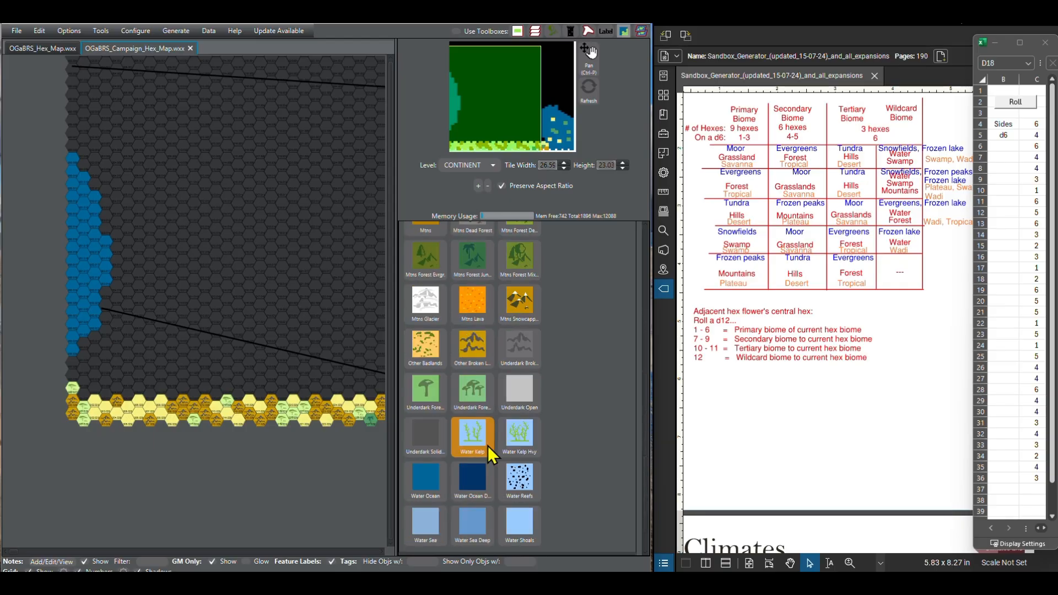
{"action": "left_click", "coordinate": [472, 346]}
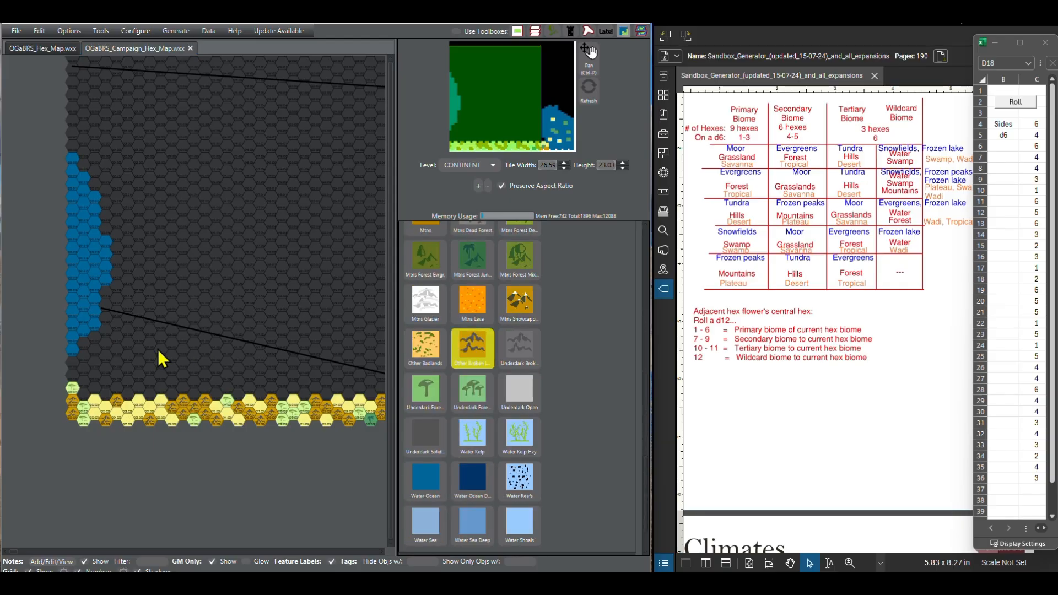
{"action": "left_click", "coordinate": [94, 388]}
Step: Paint columns 4 and 5 of the third southern row as Desert Sandy
{"action": "scroll", "coordinate": [473, 397], "scroll_direction": "up", "scroll_amount": 5}
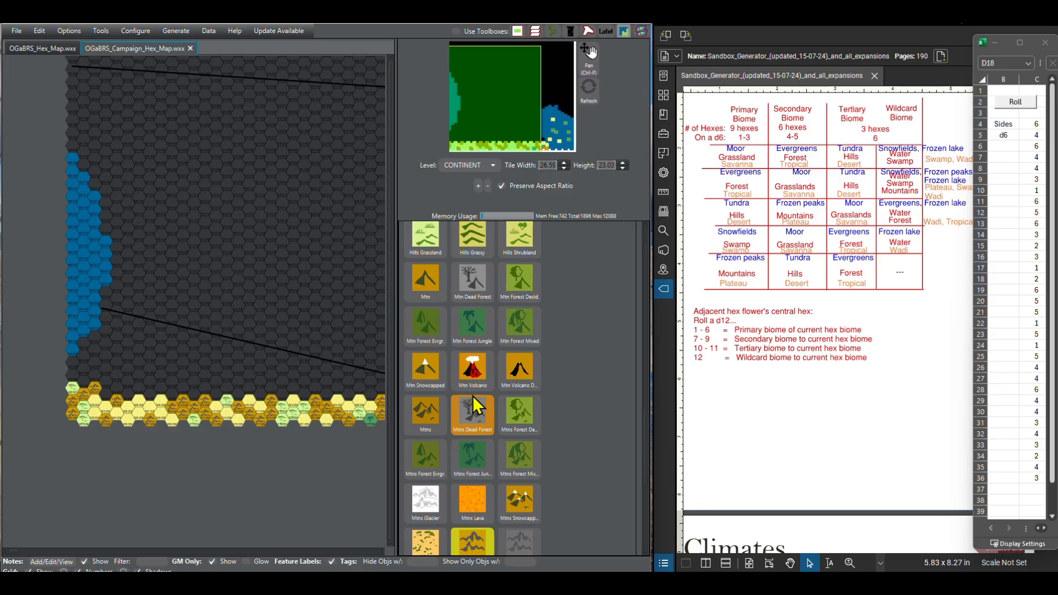
{"action": "scroll", "coordinate": [473, 405], "scroll_direction": "up", "scroll_amount": 5}
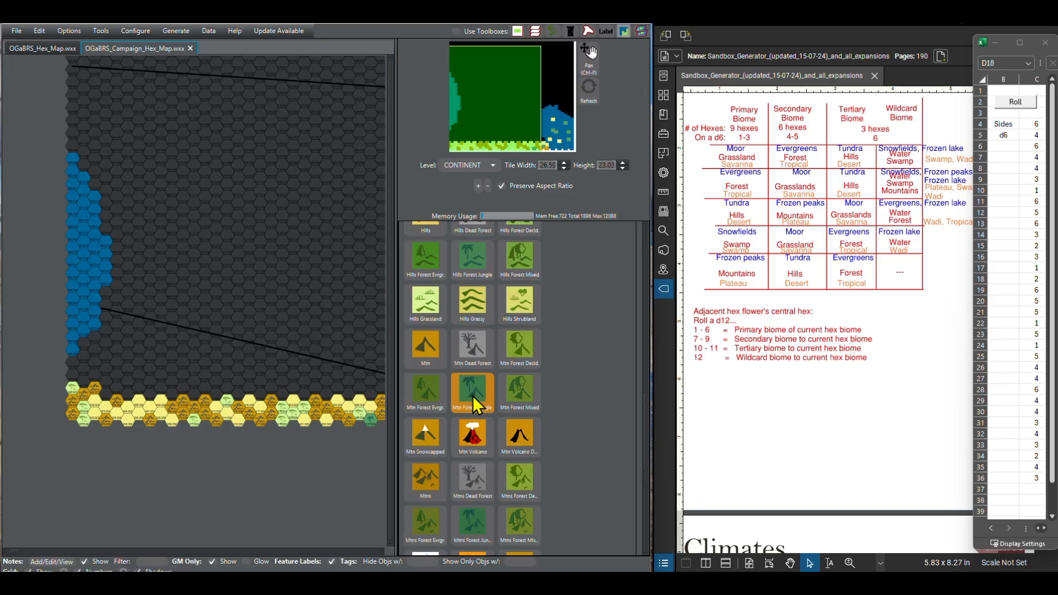
{"action": "scroll", "coordinate": [472, 395], "scroll_direction": "up", "scroll_amount": 5}
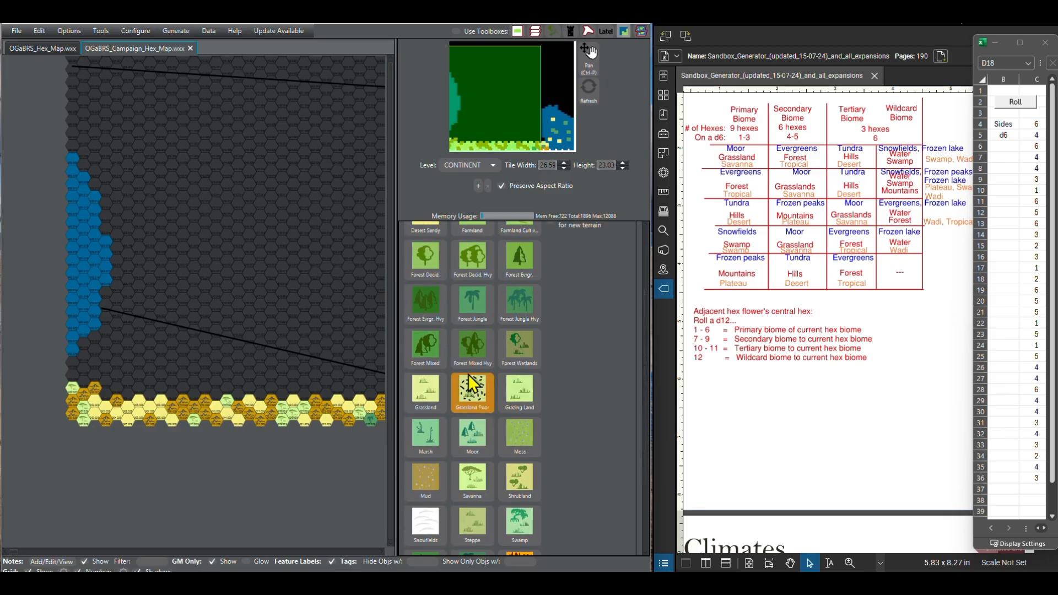
{"action": "left_click", "coordinate": [484, 291]}
{"action": "left_click", "coordinate": [420, 343]}
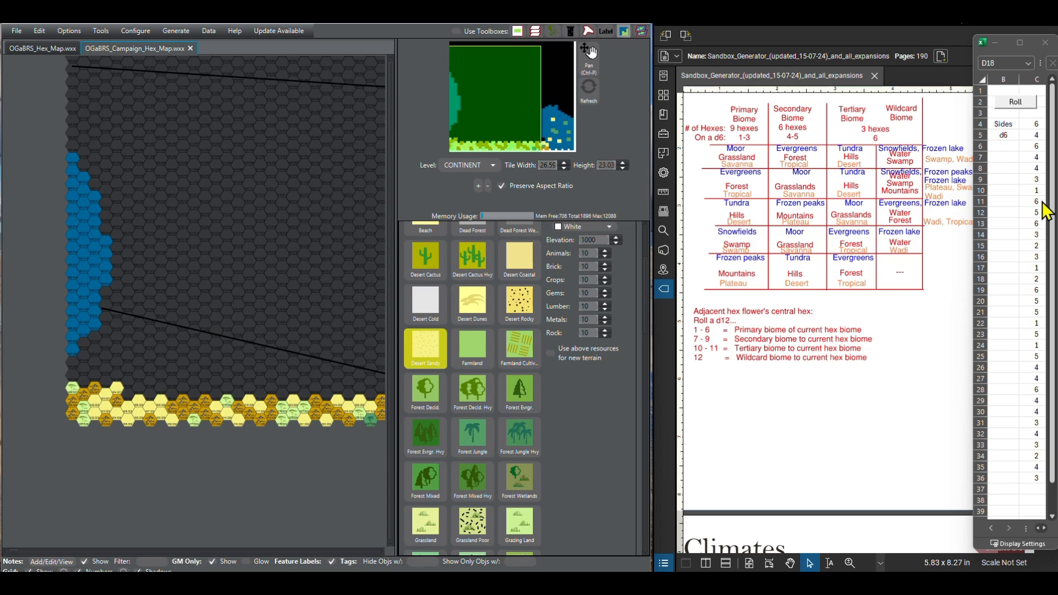
Step: Continue the third southern row eastward from column 6 with Savanna terrain
{"action": "scroll", "coordinate": [488, 367], "scroll_direction": "up", "scroll_amount": 1}
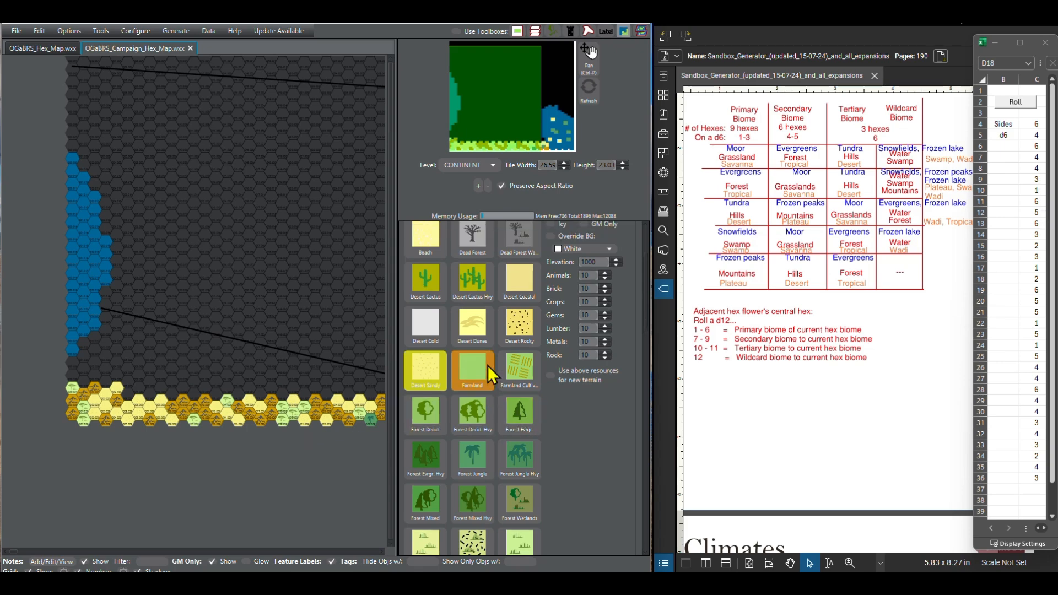
{"action": "scroll", "coordinate": [488, 366], "scroll_direction": "down", "scroll_amount": 3}
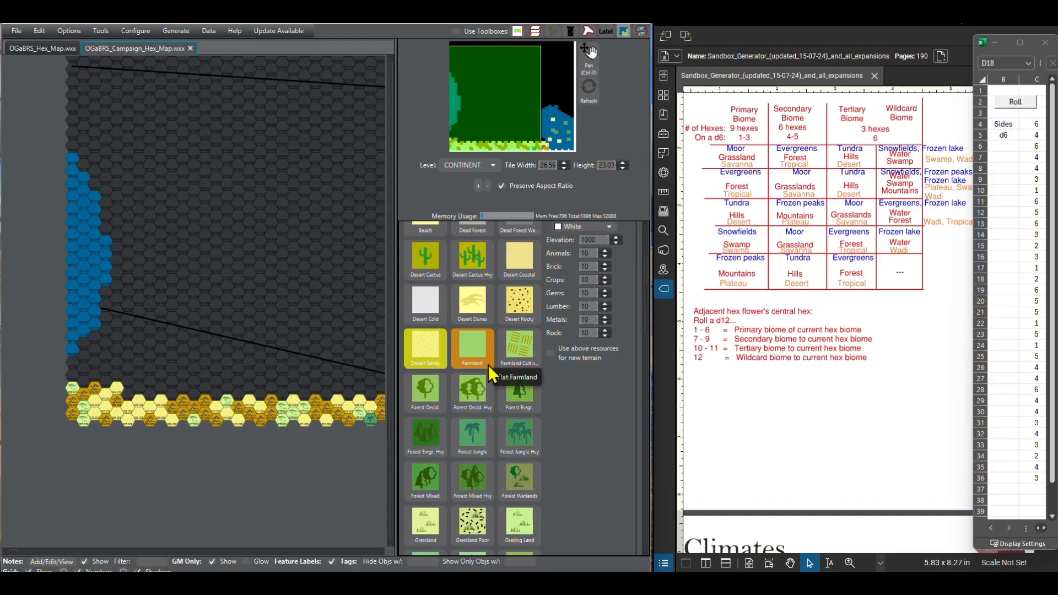
{"action": "scroll", "coordinate": [488, 364], "scroll_direction": "down", "scroll_amount": 2}
{"action": "left_click", "coordinate": [470, 523]}
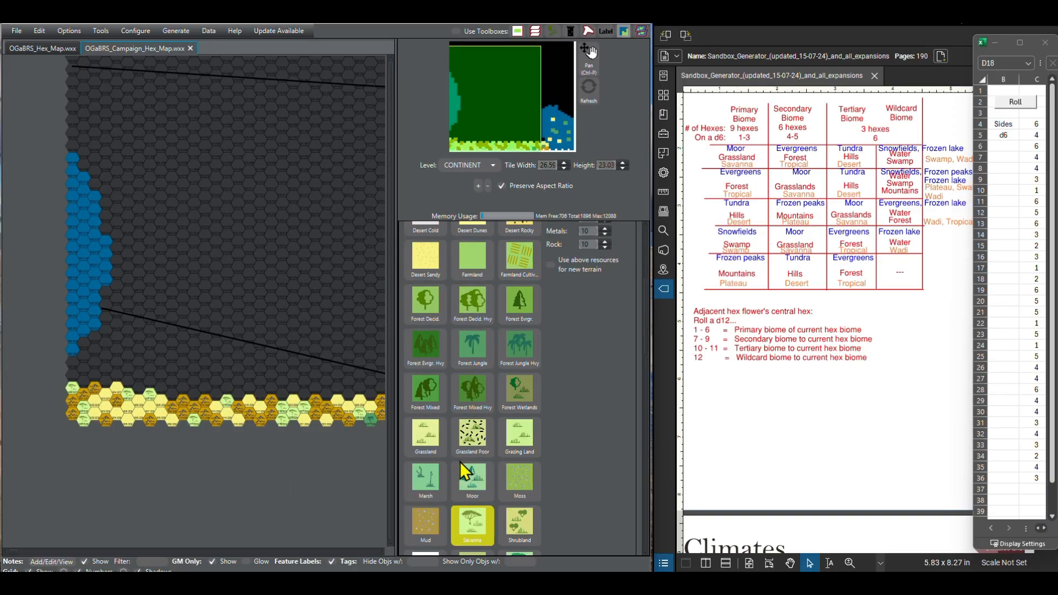
Step: Extend the third southern row eastward past the Savanna hexes with Other Broken Lands
{"action": "scroll", "coordinate": [469, 487], "scroll_direction": "down", "scroll_amount": 15}
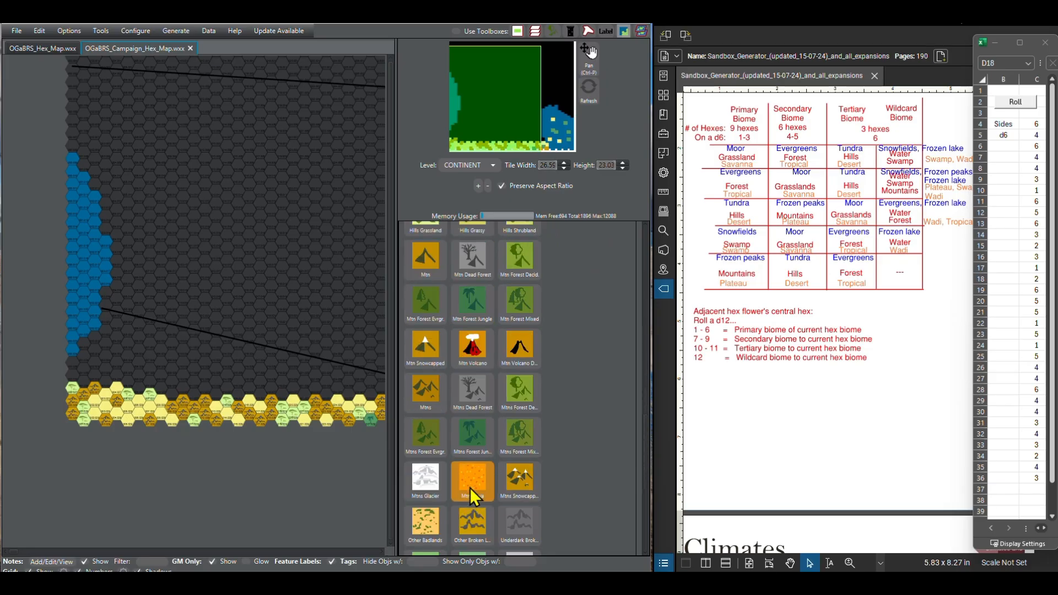
{"action": "scroll", "coordinate": [469, 487], "scroll_direction": "down", "scroll_amount": 10}
{"action": "scroll", "coordinate": [468, 463], "scroll_direction": "up", "scroll_amount": 3}
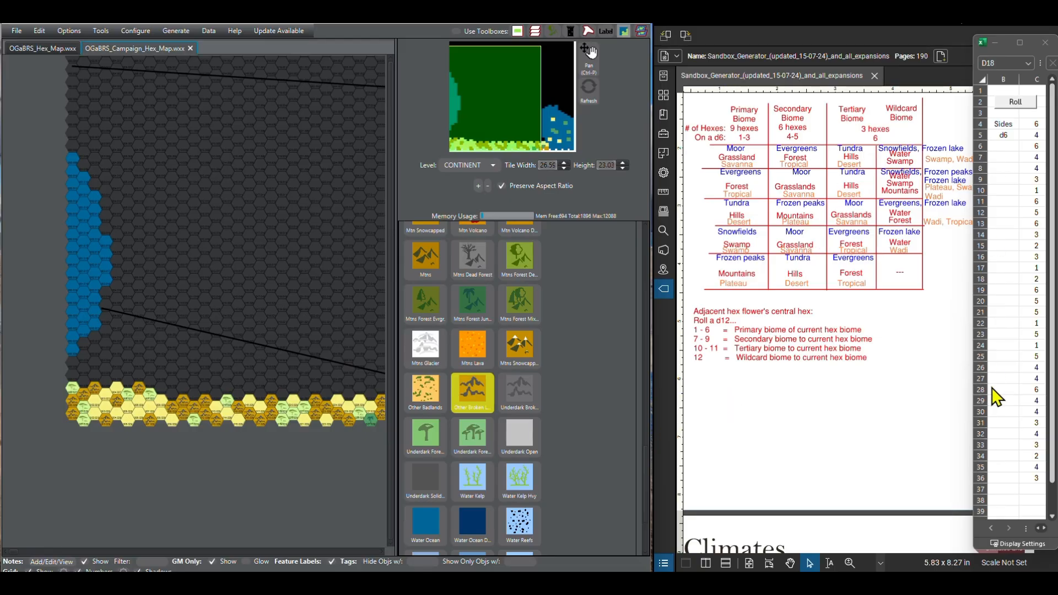
Step: Following the next d6 rolls, paint columns 9 to 13 of the third southern row as Desert Sandy
{"action": "left_click", "coordinate": [1051, 517]}
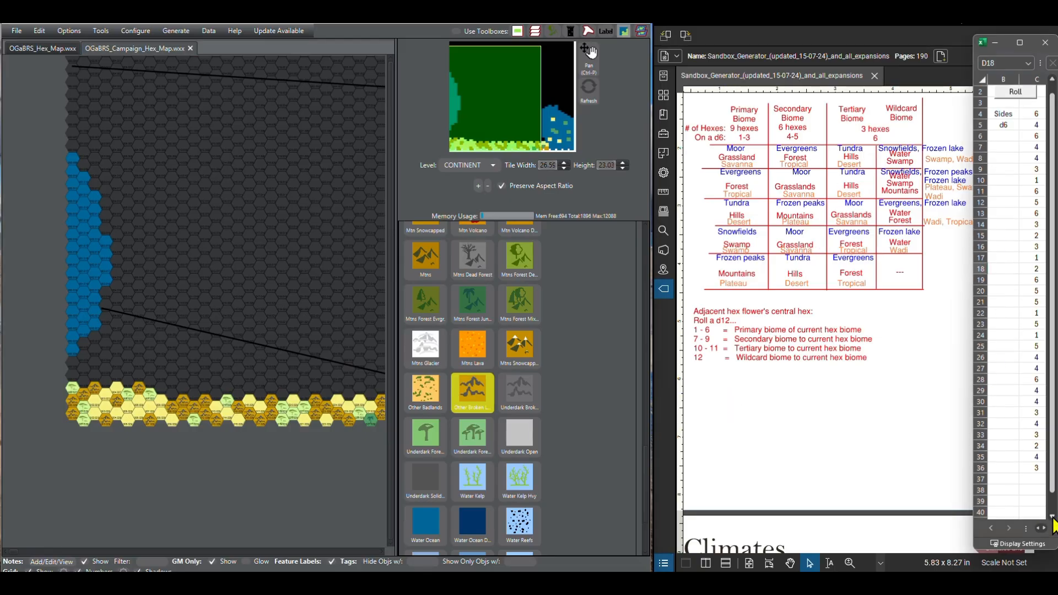
{"action": "left_click", "coordinate": [1052, 517]}
{"action": "left_click", "coordinate": [1052, 517]}
{"action": "left_click", "coordinate": [1052, 516]}
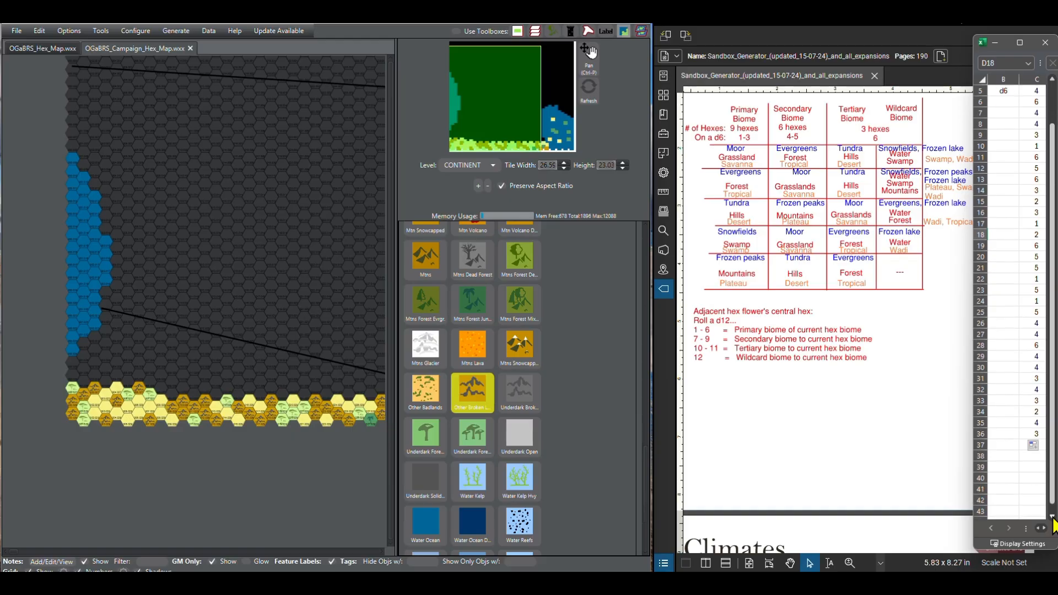
{"action": "left_click", "coordinate": [1052, 517]}
{"action": "left_click", "coordinate": [1052, 517]}
{"action": "left_click", "coordinate": [1052, 516]}
{"action": "left_click", "coordinate": [1052, 517]}
{"action": "left_click", "coordinate": [1052, 517]}
{"action": "left_click", "coordinate": [1052, 517]}
{"action": "left_click", "coordinate": [1052, 517]}
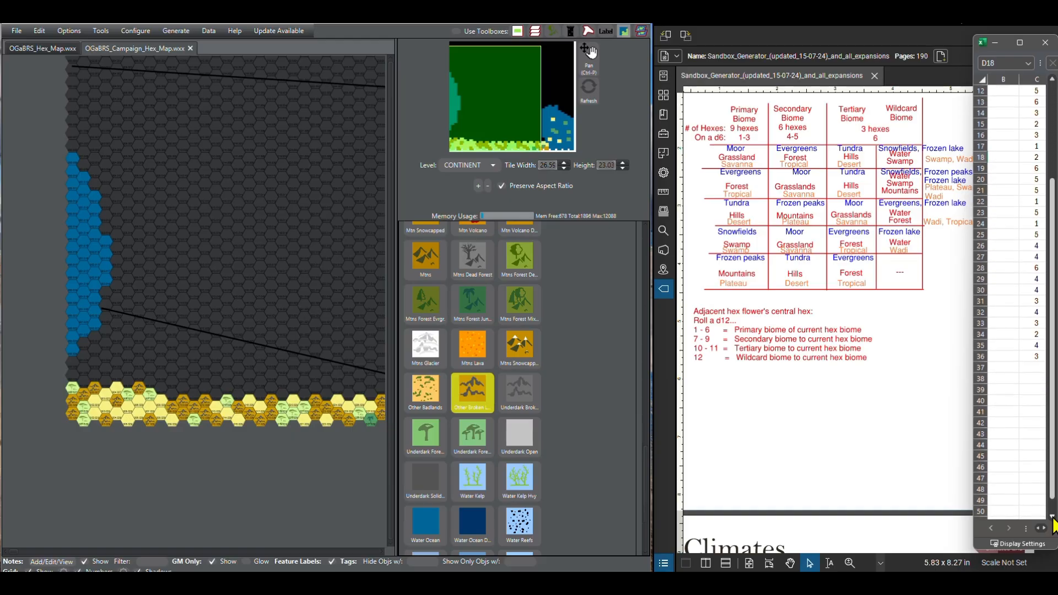
{"action": "left_click", "coordinate": [1052, 516]}
{"action": "left_click", "coordinate": [1052, 517]}
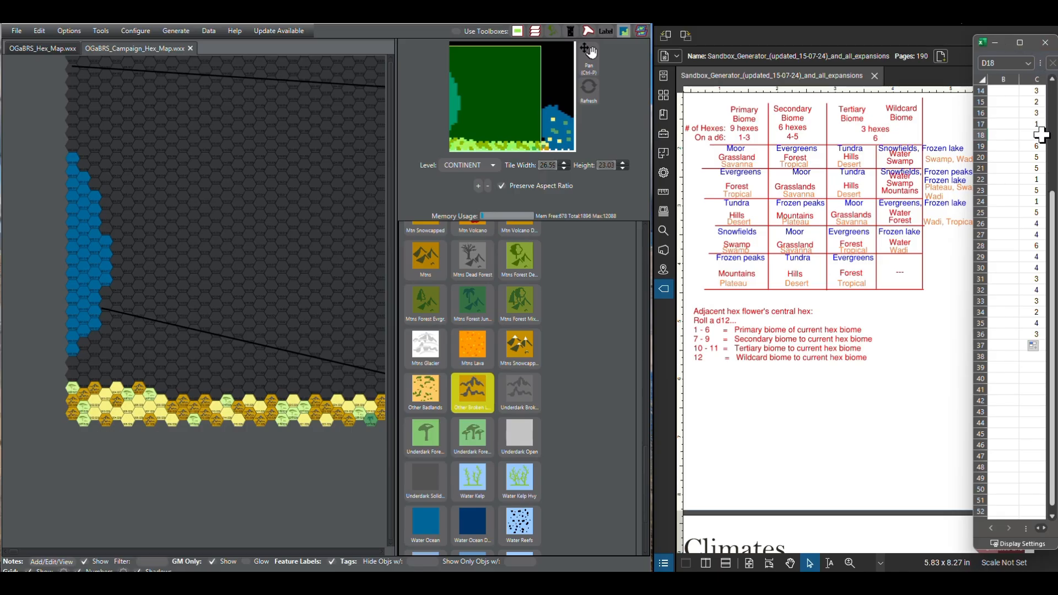
{"action": "scroll", "coordinate": [464, 390], "scroll_direction": "up", "scroll_amount": 5}
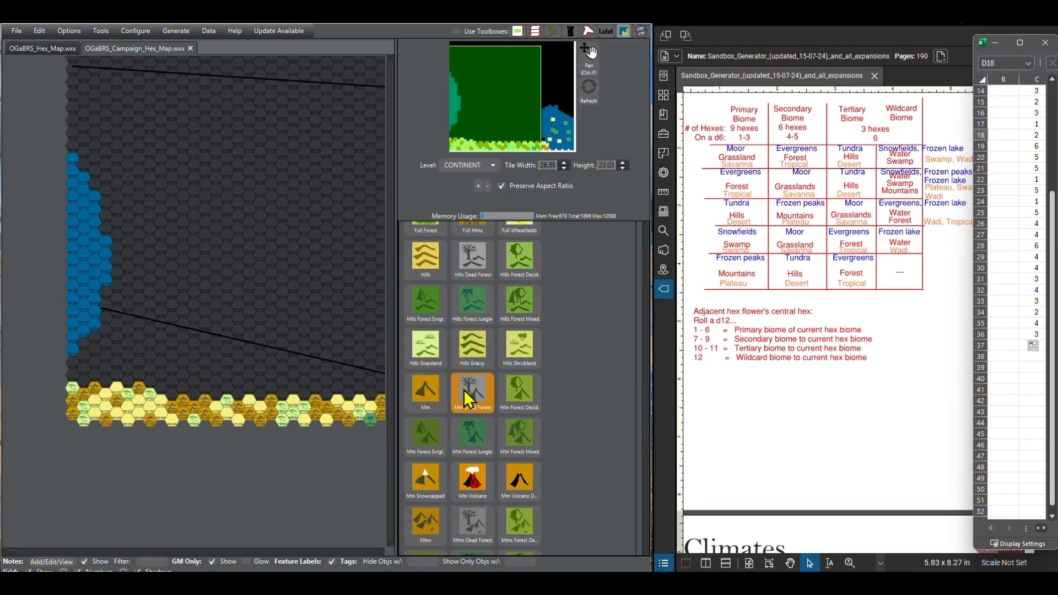
{"action": "scroll", "coordinate": [464, 390], "scroll_direction": "up", "scroll_amount": 6}
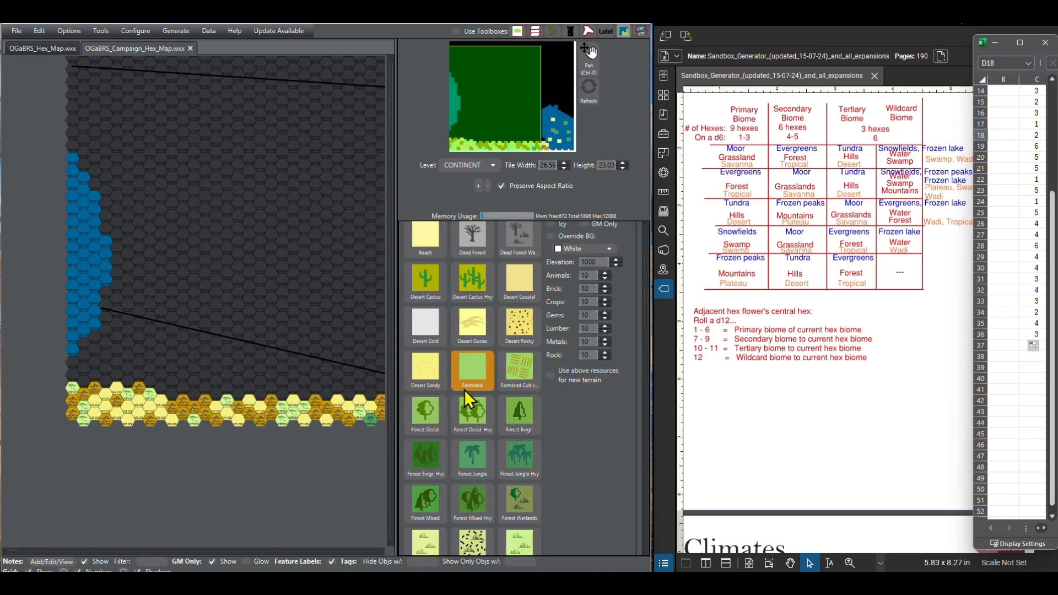
{"action": "left_click", "coordinate": [431, 385]}
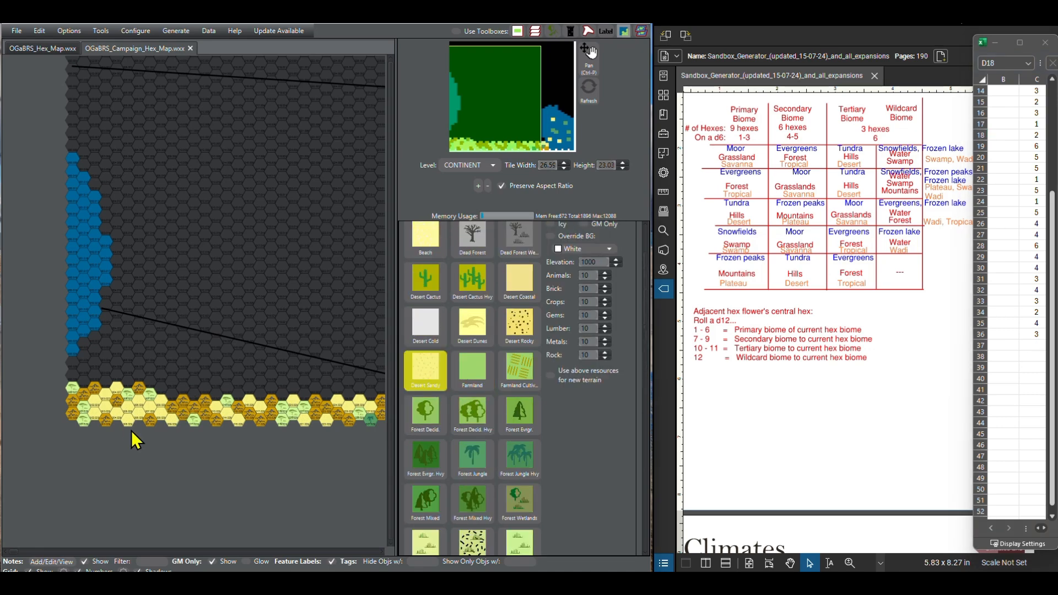
{"action": "left_click", "coordinate": [164, 389]}
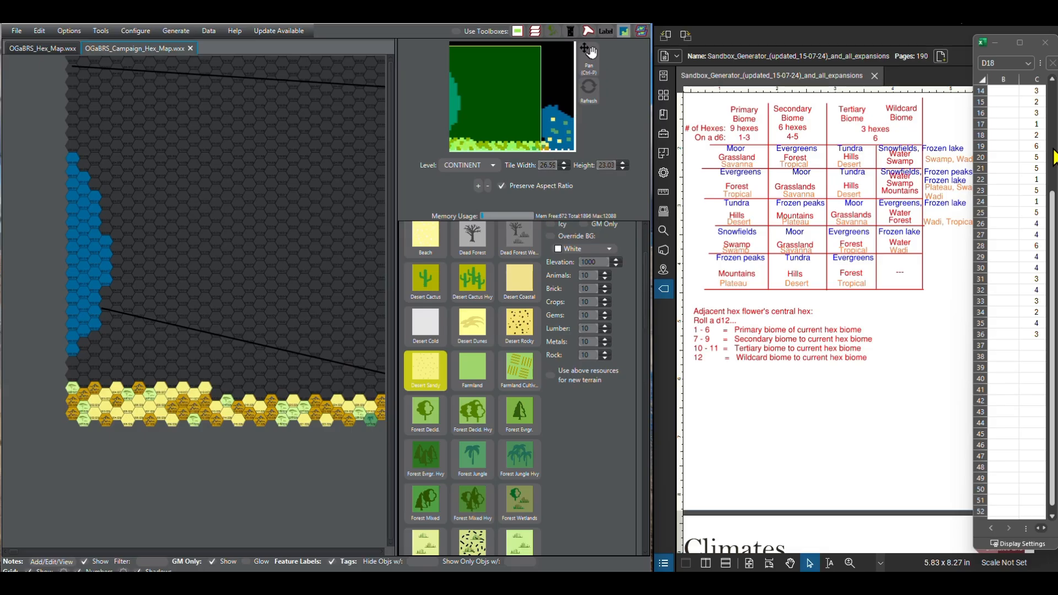
Step: Read the next d6 rolls and paint column 14 of the third southern row as Forest Jungle
{"action": "left_click", "coordinate": [1052, 518]}
{"action": "left_click", "coordinate": [1052, 517]}
{"action": "left_click", "coordinate": [1052, 517]}
{"action": "left_click", "coordinate": [1052, 517]}
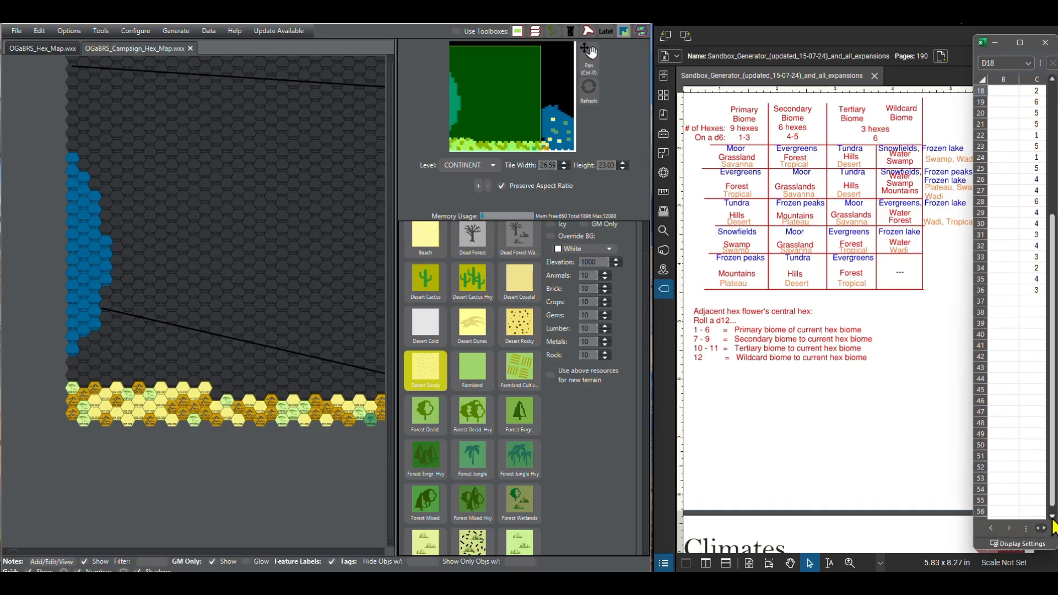
{"action": "left_click", "coordinate": [1053, 518]}
{"action": "scroll", "coordinate": [548, 406], "scroll_direction": "up", "scroll_amount": 3}
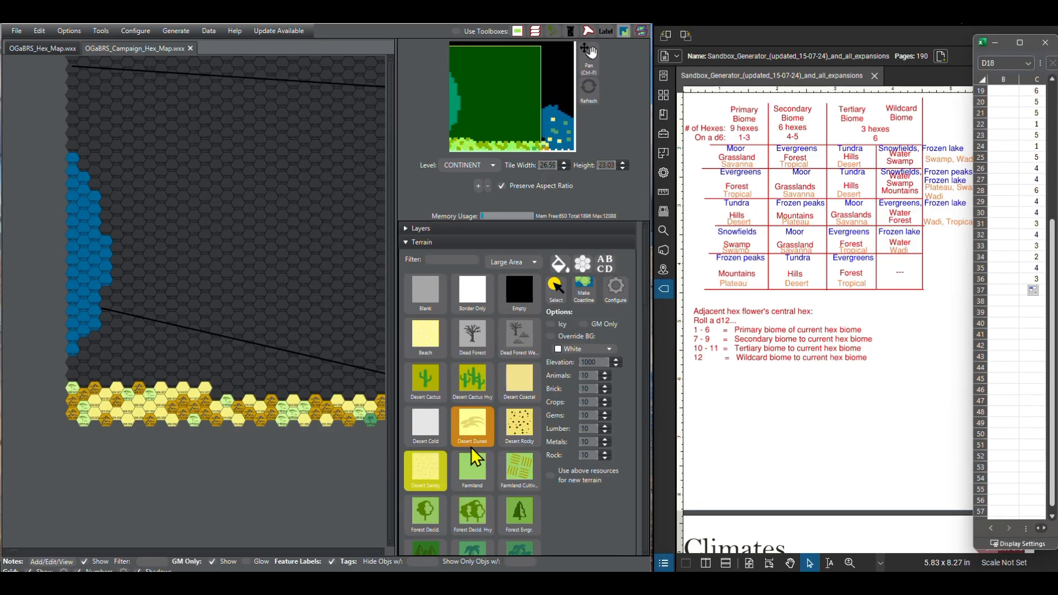
{"action": "scroll", "coordinate": [474, 457], "scroll_direction": "down", "scroll_amount": 5}
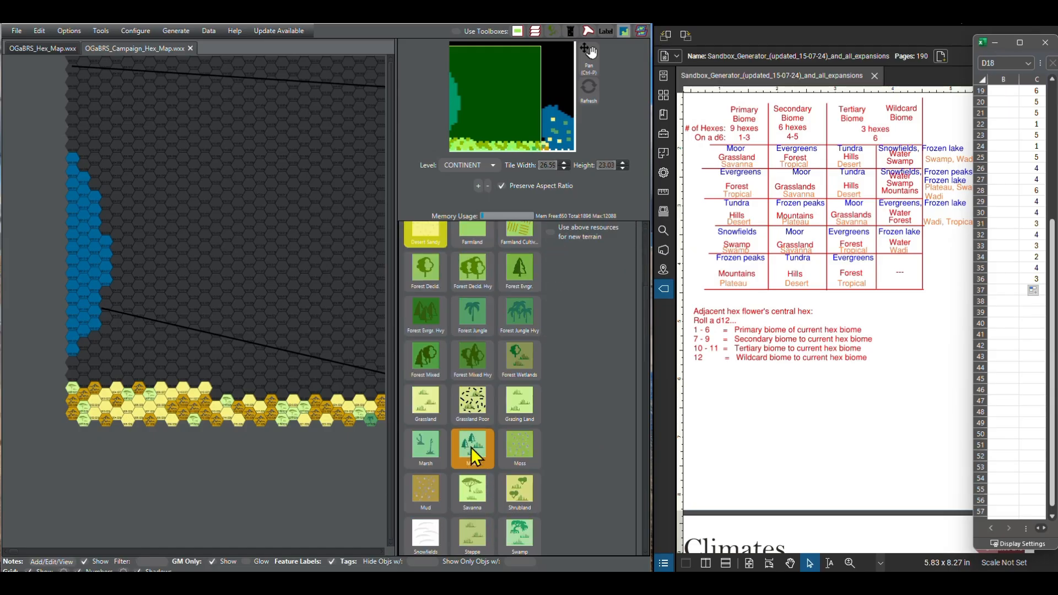
{"action": "left_click", "coordinate": [482, 326]}
{"action": "left_click", "coordinate": [217, 394]}
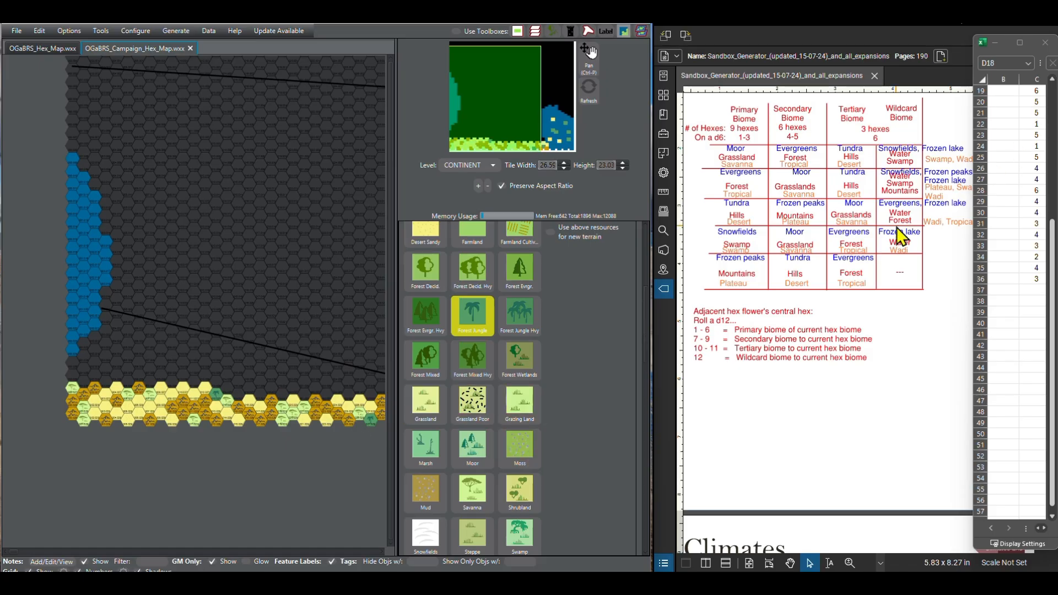
Step: Continue the third southern row east of the Forest Jungle hex with Other Broken Lands from column 15
{"action": "scroll", "coordinate": [499, 434], "scroll_direction": "down", "scroll_amount": 5}
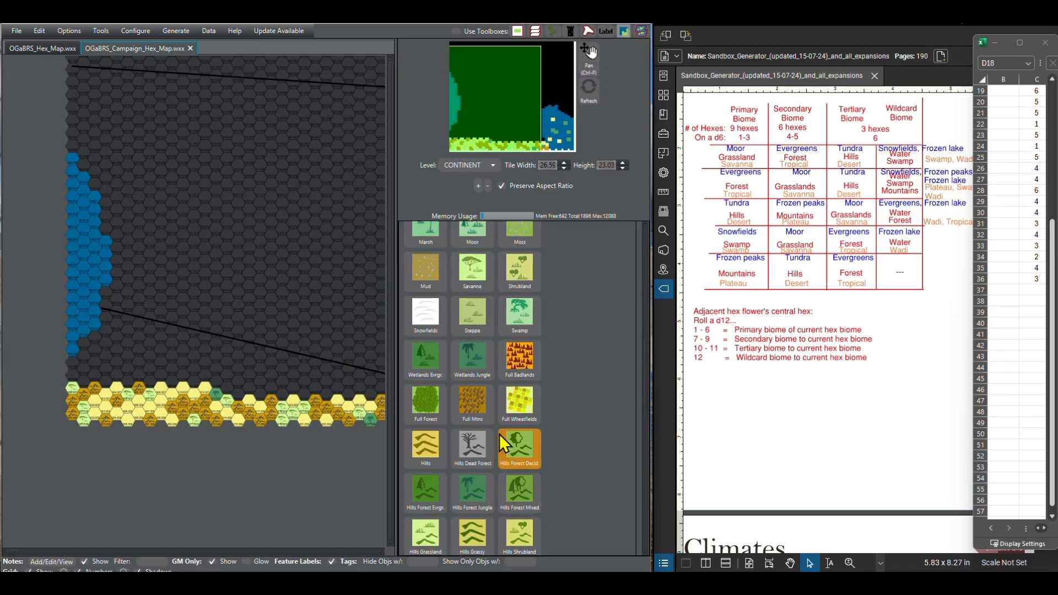
{"action": "scroll", "coordinate": [484, 419], "scroll_direction": "down", "scroll_amount": 3}
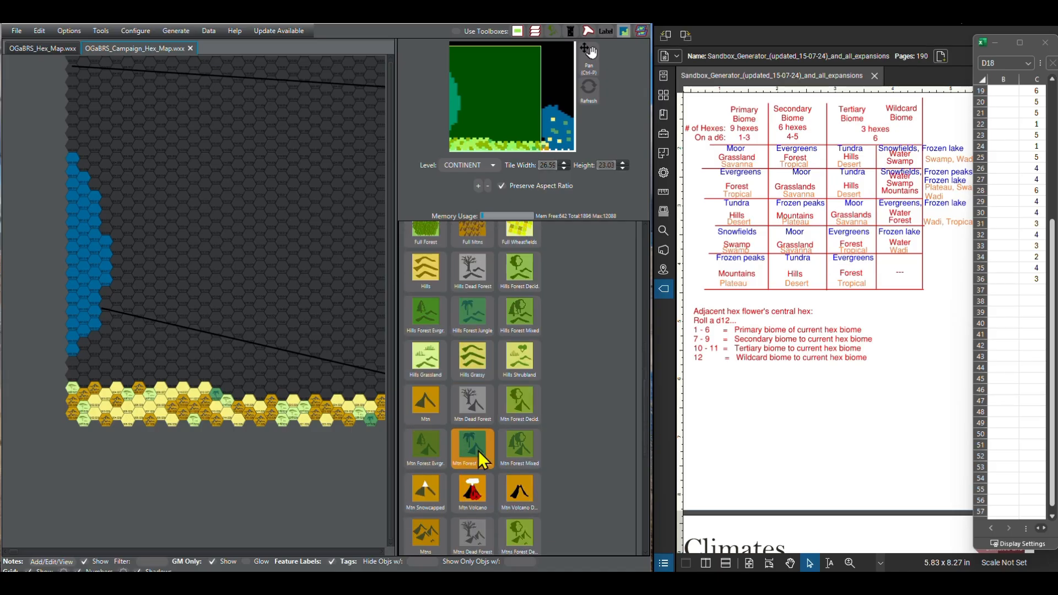
{"action": "scroll", "coordinate": [438, 471], "scroll_direction": "down", "scroll_amount": 2}
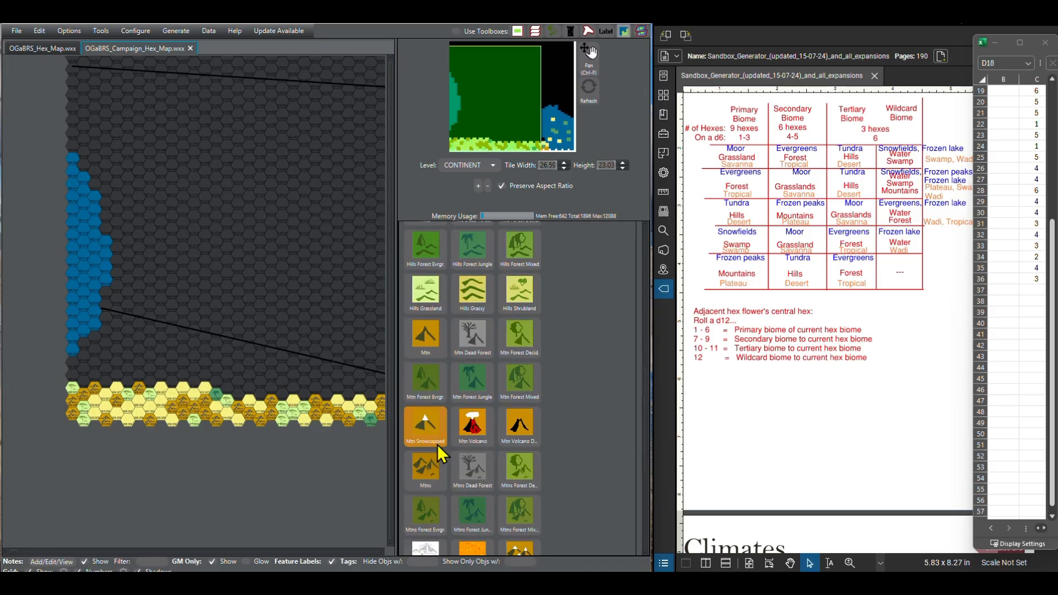
{"action": "scroll", "coordinate": [438, 444], "scroll_direction": "down", "scroll_amount": 1}
{"action": "scroll", "coordinate": [438, 444], "scroll_direction": "down", "scroll_amount": 1}
{"action": "left_click", "coordinate": [472, 467]}
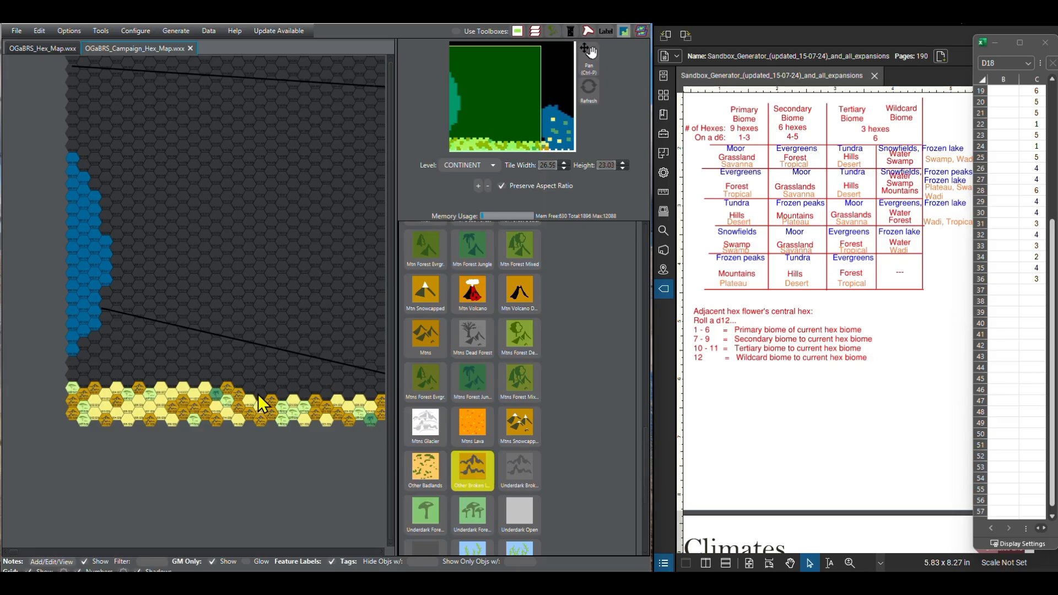
Step: Paint columns 17 and 19 of the third southern row as Desert Sandy, and add Other Broken Lands east of them
{"action": "scroll", "coordinate": [478, 401], "scroll_direction": "up", "scroll_amount": 8}
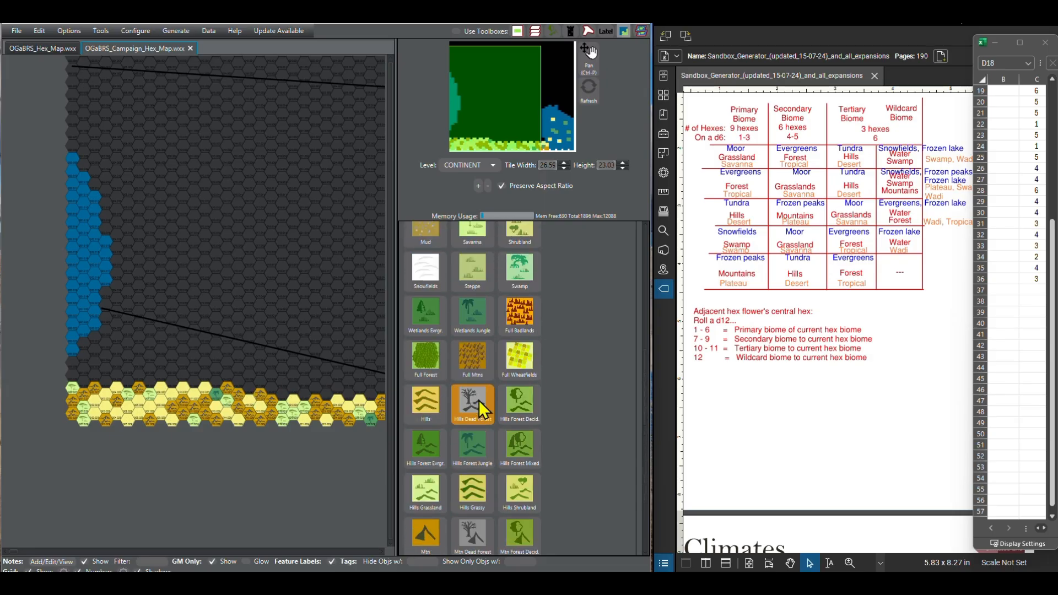
{"action": "scroll", "coordinate": [478, 400], "scroll_direction": "up", "scroll_amount": 5}
{"action": "scroll", "coordinate": [478, 400], "scroll_direction": "up", "scroll_amount": 4}
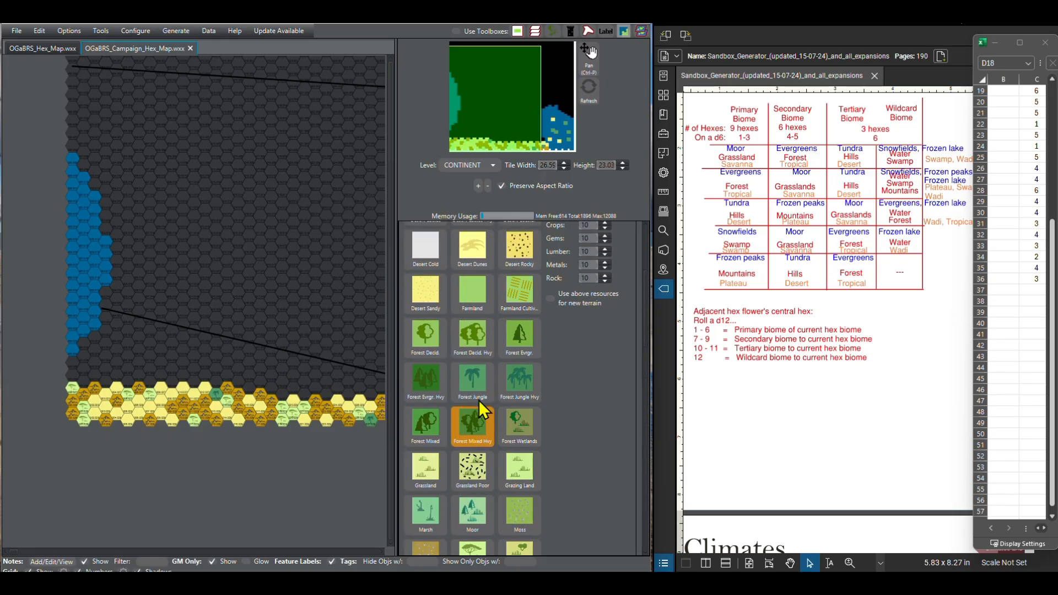
{"action": "left_click", "coordinate": [426, 338]}
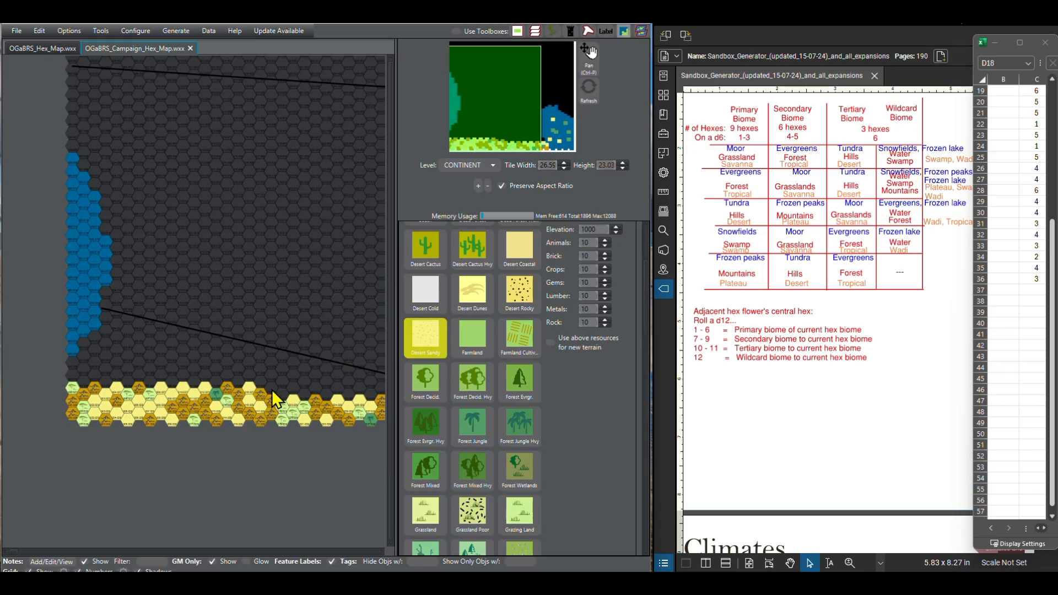
{"action": "scroll", "coordinate": [498, 440], "scroll_direction": "down", "scroll_amount": 8}
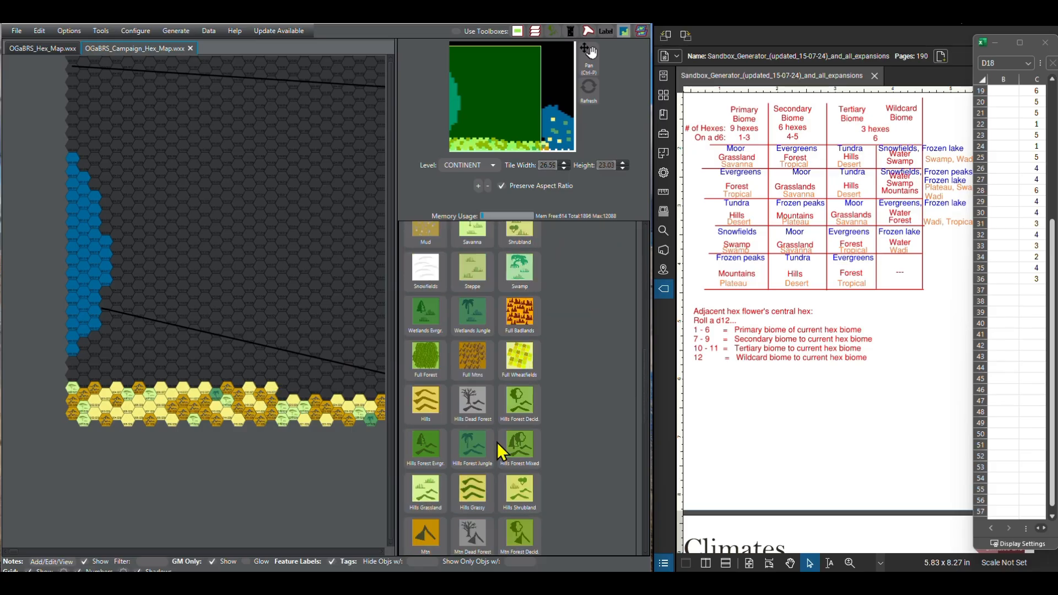
{"action": "scroll", "coordinate": [497, 444], "scroll_direction": "down", "scroll_amount": 7}
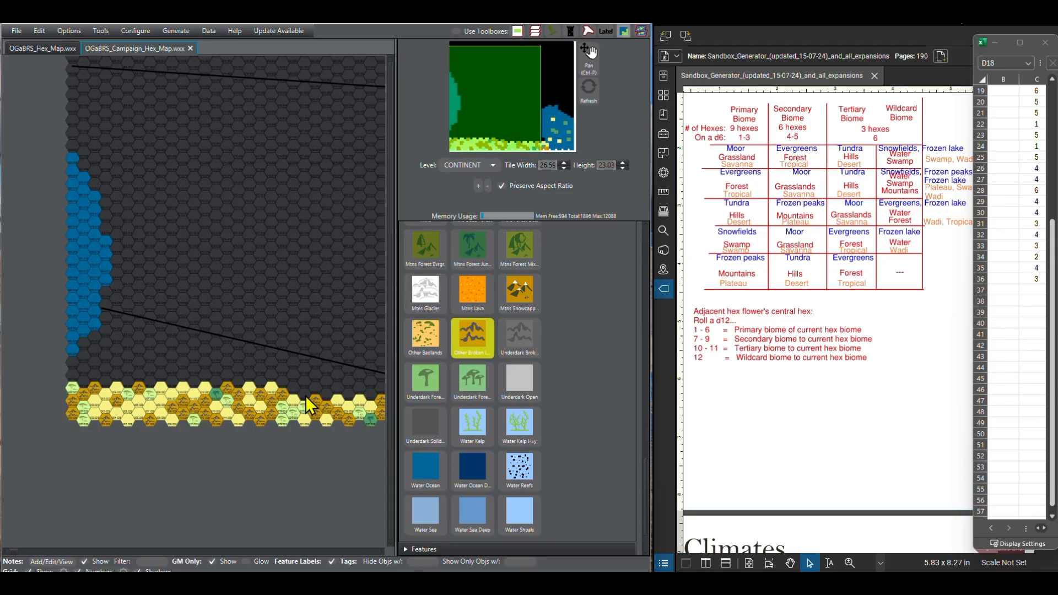
Step: Paint column 21 of the third southern row as Desert Sandy
{"action": "scroll", "coordinate": [474, 351], "scroll_direction": "up", "scroll_amount": 6}
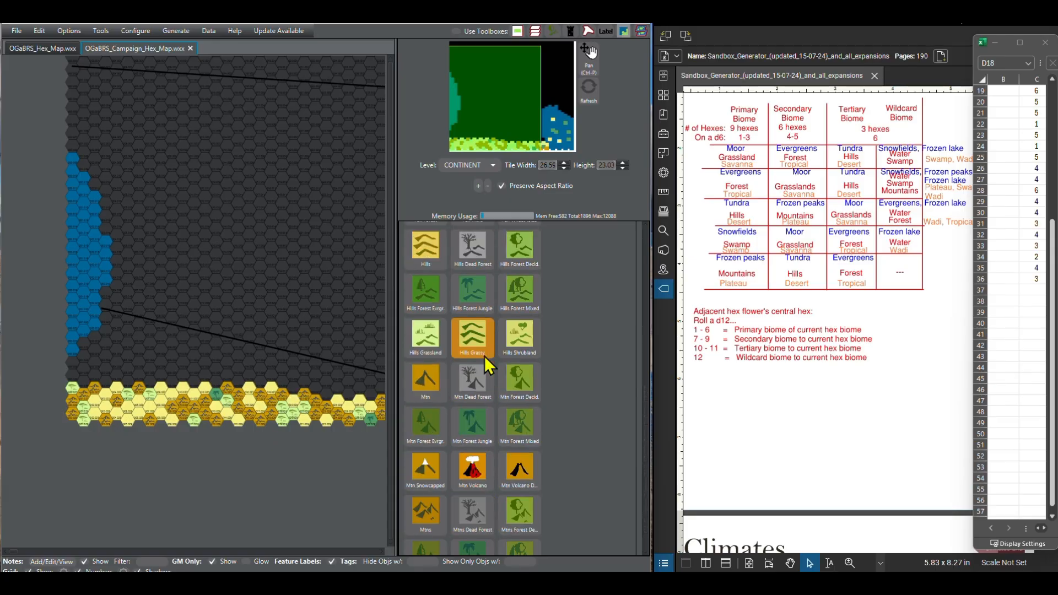
{"action": "scroll", "coordinate": [485, 356], "scroll_direction": "up", "scroll_amount": 6}
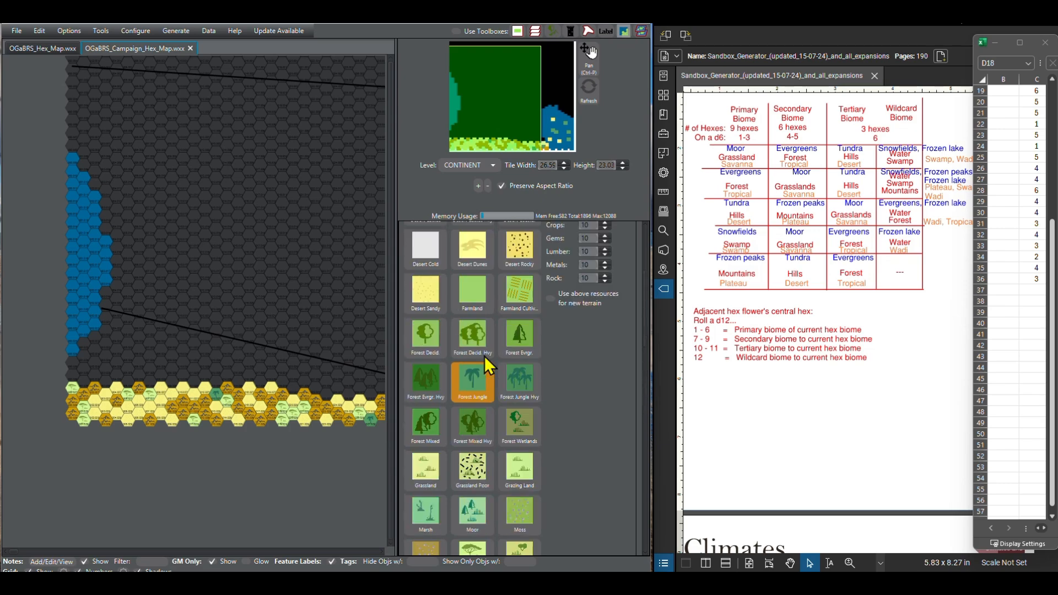
{"action": "scroll", "coordinate": [484, 356], "scroll_direction": "up", "scroll_amount": 2}
{"action": "left_click", "coordinate": [438, 361]}
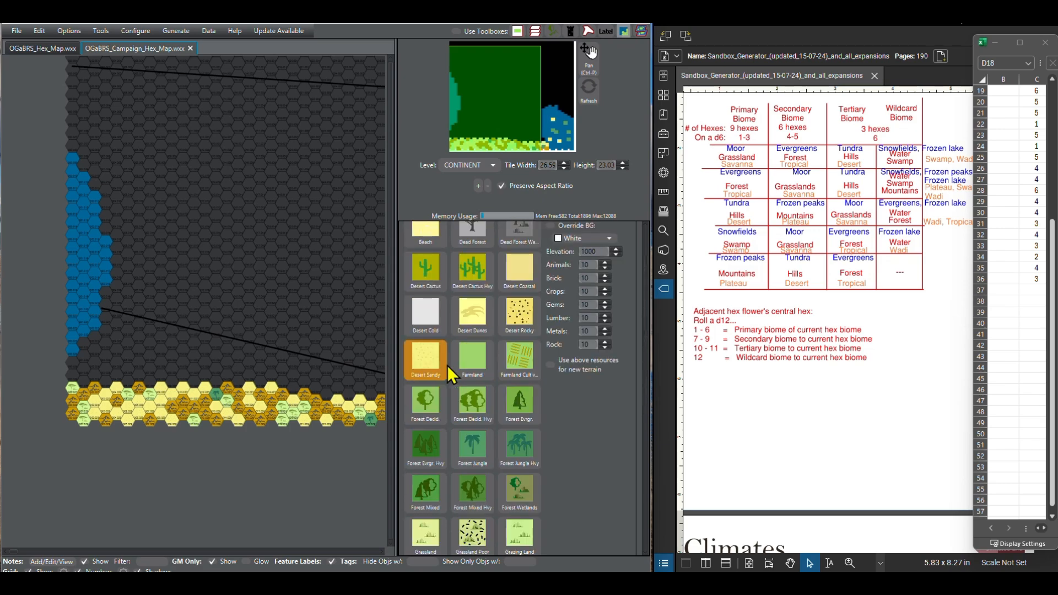
{"action": "left_click", "coordinate": [292, 391]}
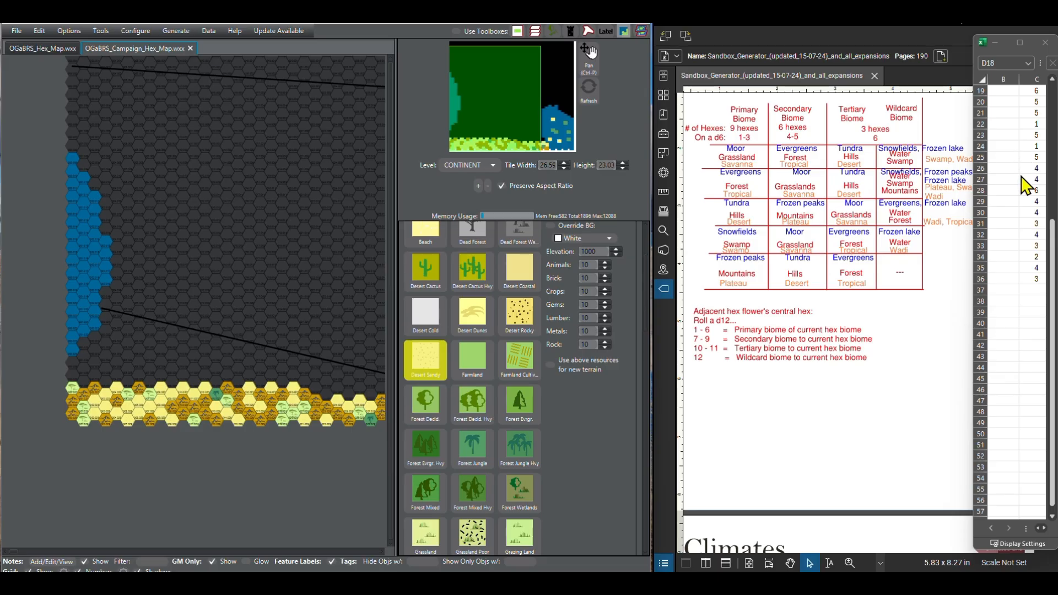
Step: Extend the third southern row up to column 24 with Other Broken Lands
{"action": "scroll", "coordinate": [470, 457], "scroll_direction": "down", "scroll_amount": 10}
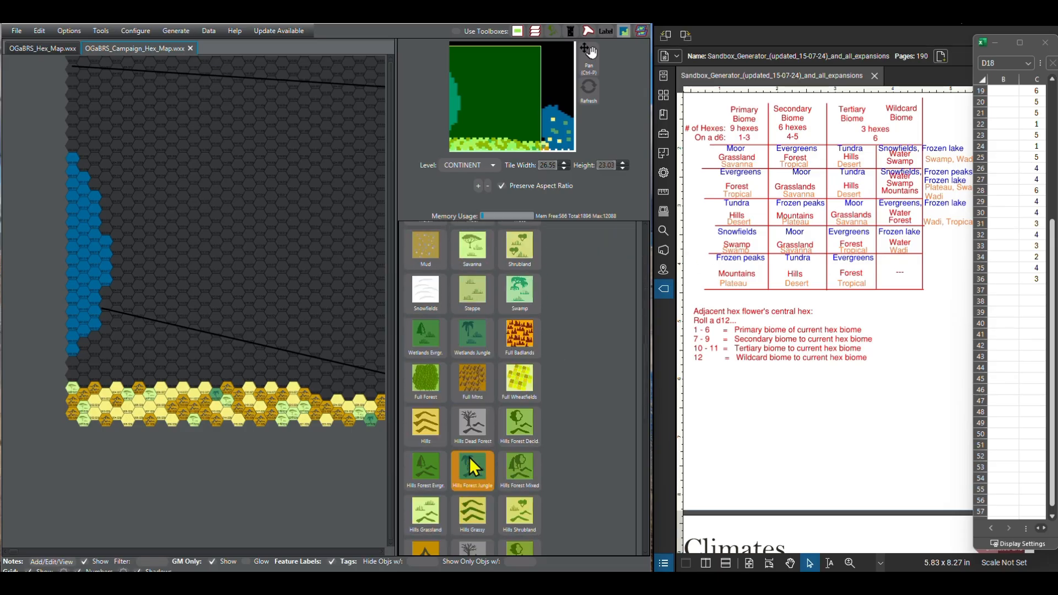
{"action": "scroll", "coordinate": [467, 457], "scroll_direction": "down", "scroll_amount": 8}
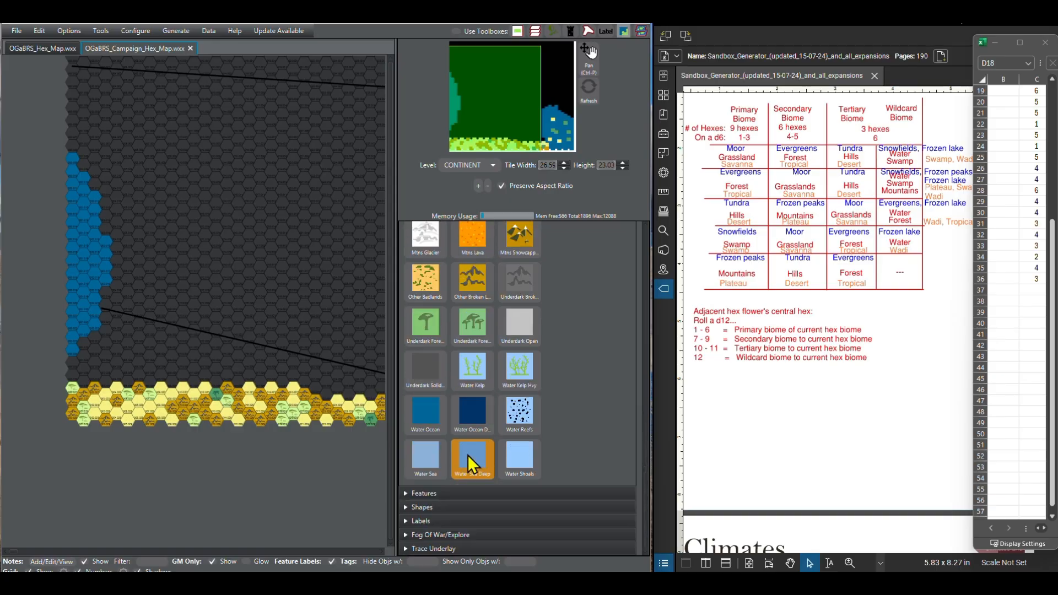
{"action": "left_click", "coordinate": [481, 340]}
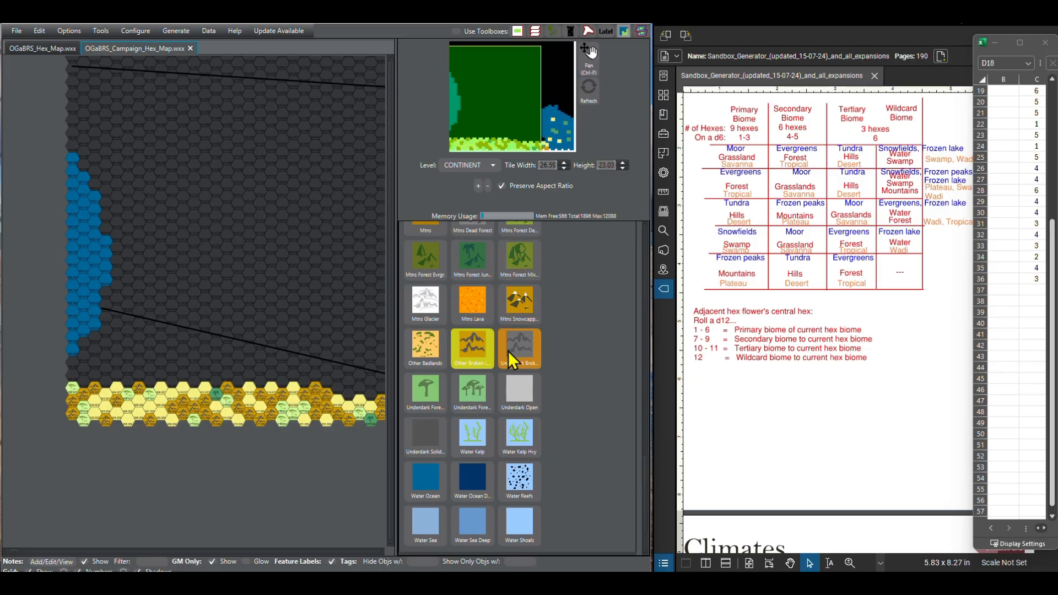
Step: Paint column 25 of the third southern row as Savanna
{"action": "scroll", "coordinate": [468, 355], "scroll_direction": "up", "scroll_amount": 4}
{"action": "left_click", "coordinate": [459, 359]}
{"action": "scroll", "coordinate": [456, 353], "scroll_direction": "up", "scroll_amount": 5}
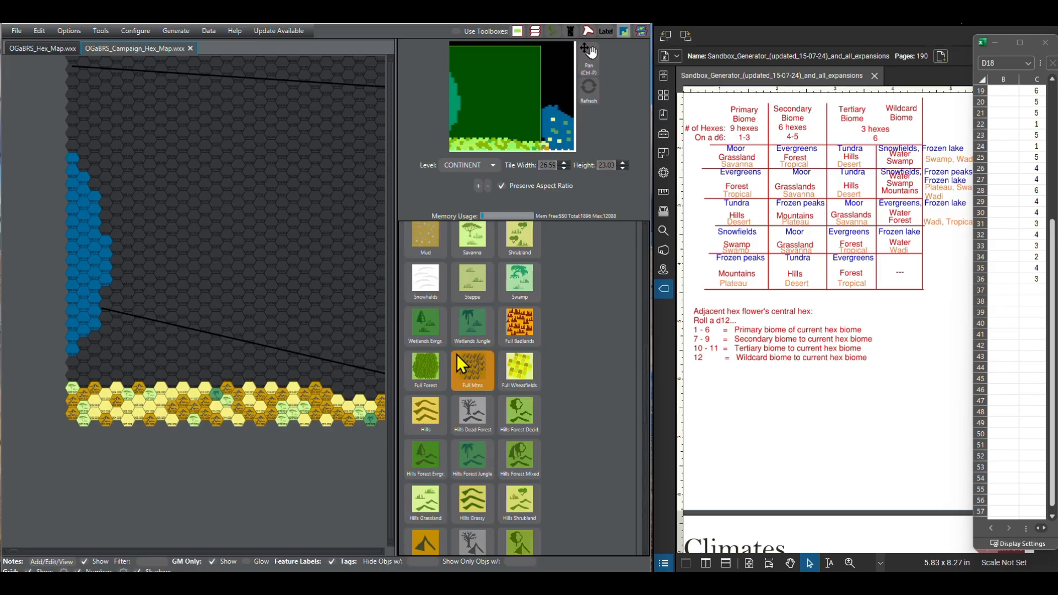
{"action": "left_click", "coordinate": [463, 350]}
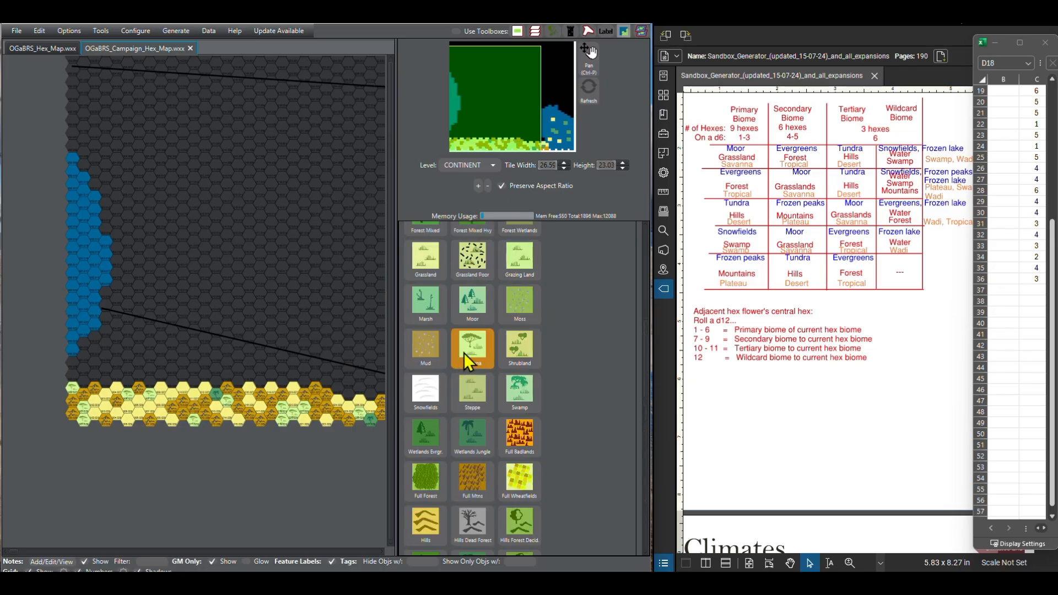
{"action": "left_click", "coordinate": [339, 390]}
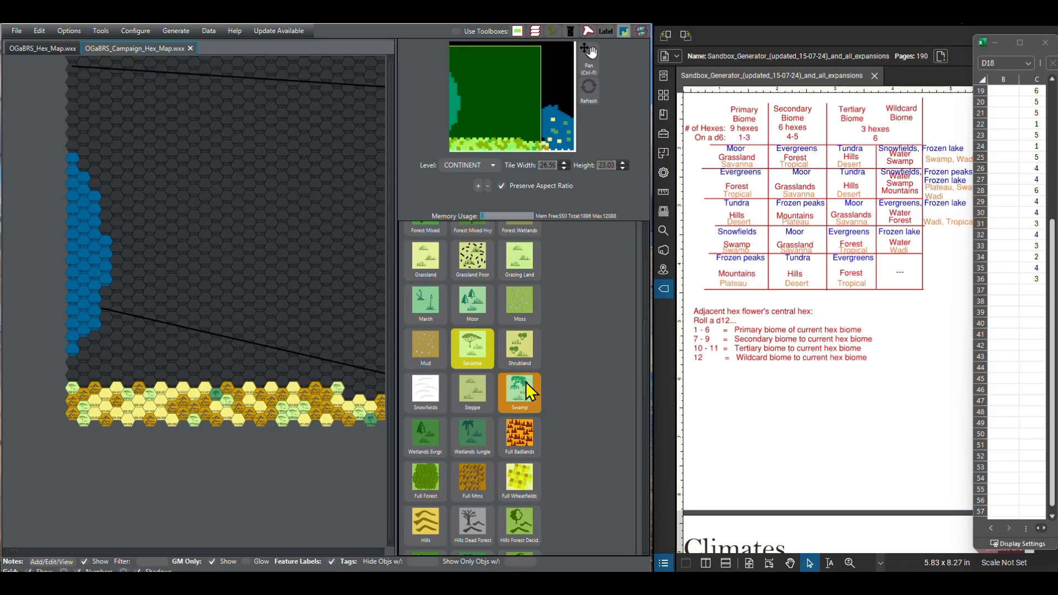
Step: Continue the third southern row east of the column 25 Savanna hex with Other Broken Lands, toward the eastern water
{"action": "scroll", "coordinate": [463, 413], "scroll_direction": "down", "scroll_amount": 10}
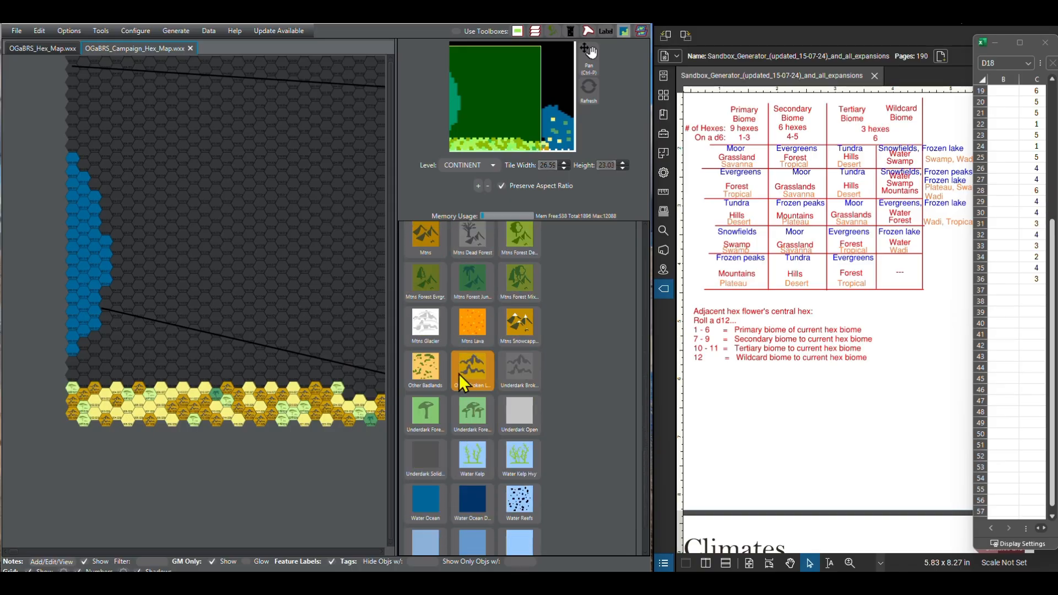
{"action": "left_click", "coordinate": [460, 376]}
{"action": "left_click", "coordinate": [349, 398]}
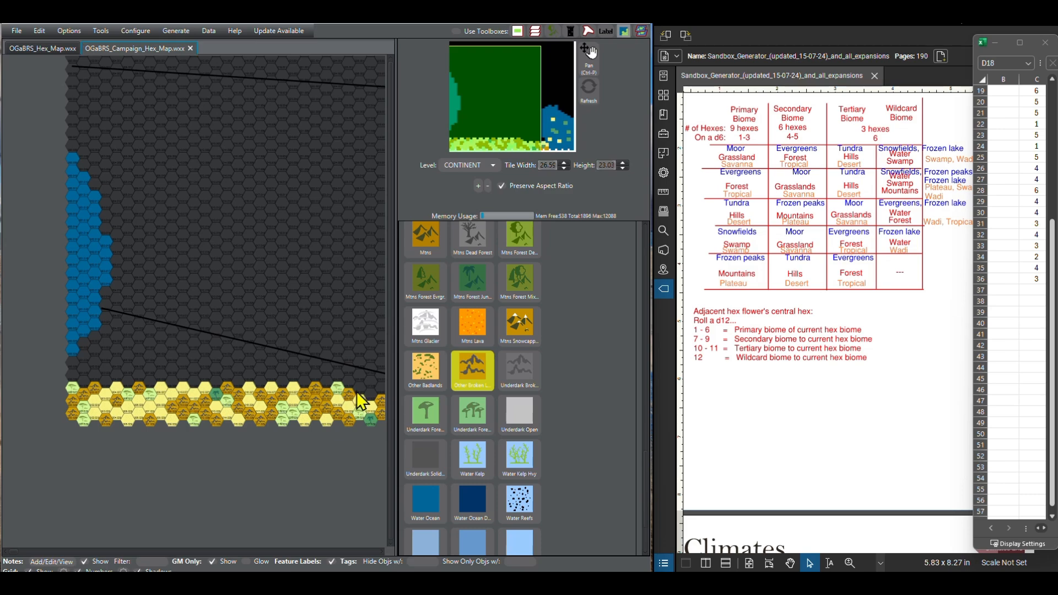
{"action": "left_click_drag", "start_coordinate": [338, 453], "coordinate": [289, 462]}
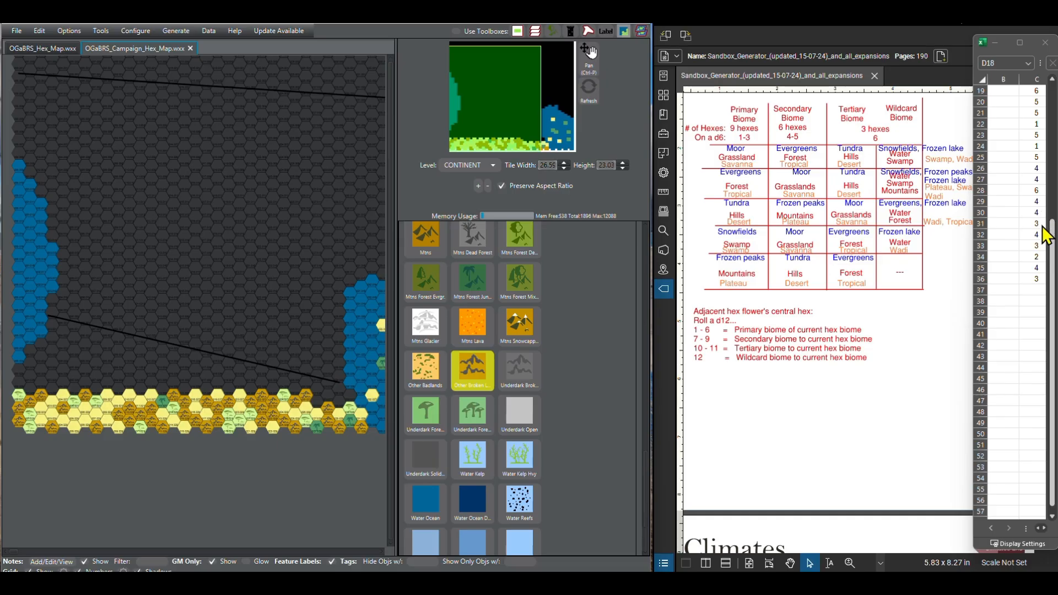
{"action": "left_click", "coordinate": [326, 396]}
Step: Paint column 28 of the third southern row as Desert Sandy
{"action": "scroll", "coordinate": [487, 376], "scroll_direction": "up", "scroll_amount": 5}
{"action": "scroll", "coordinate": [487, 375], "scroll_direction": "up", "scroll_amount": 10}
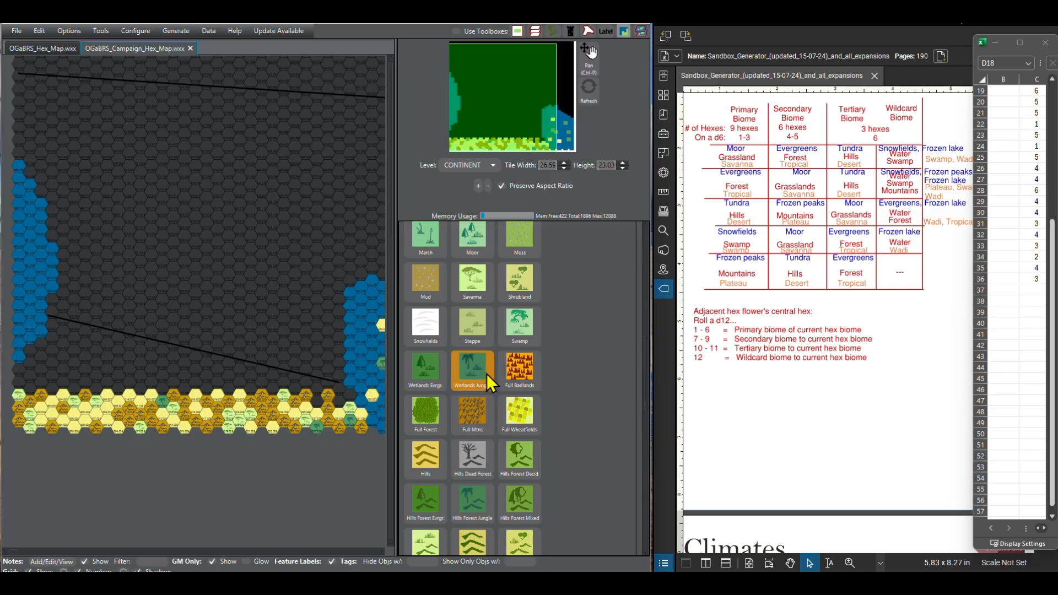
{"action": "scroll", "coordinate": [487, 374], "scroll_direction": "up", "scroll_amount": 8}
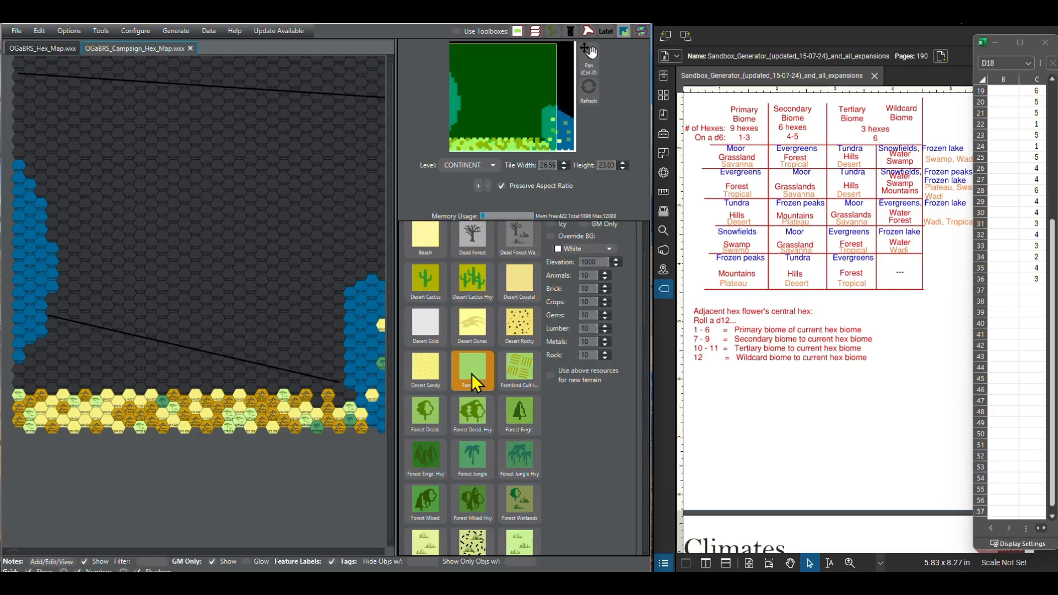
{"action": "left_click", "coordinate": [437, 382]}
{"action": "left_click", "coordinate": [322, 402]}
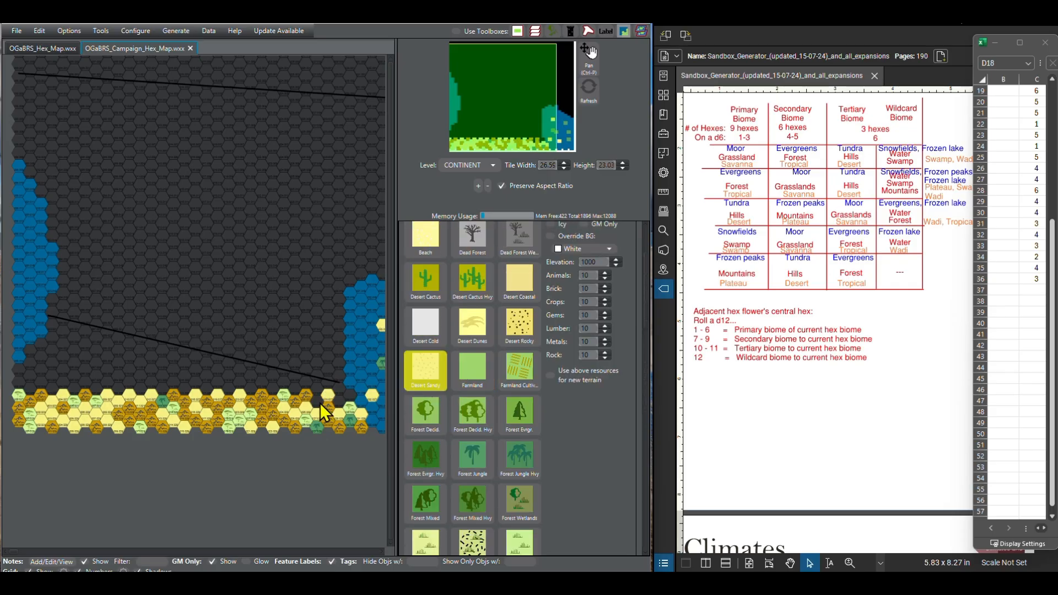
Step: Paint column 29 of the third southern row as Other Broken Lands
{"action": "scroll", "coordinate": [472, 471], "scroll_direction": "down", "scroll_amount": 12}
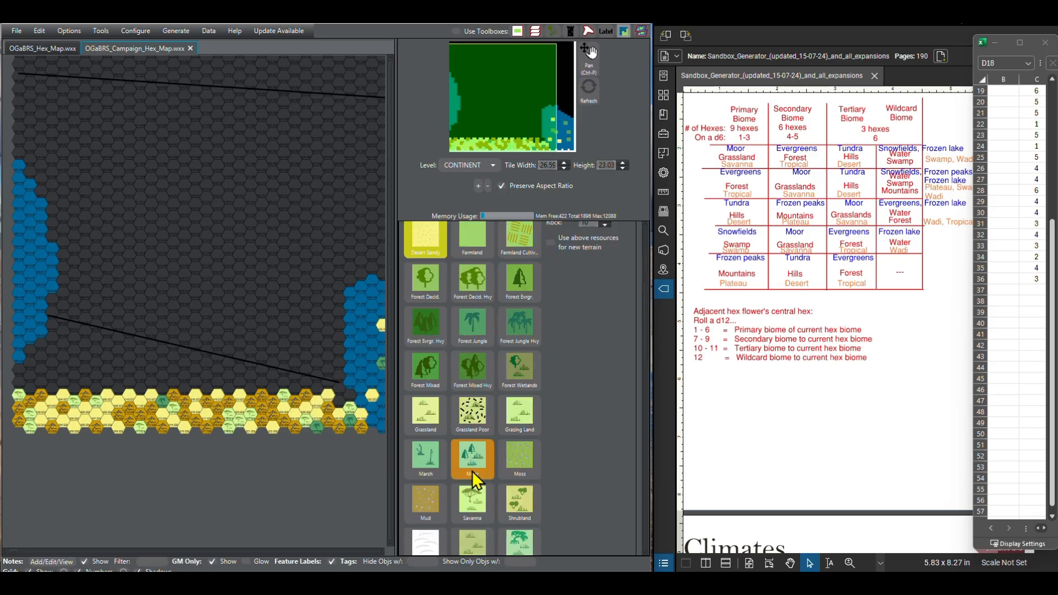
{"action": "scroll", "coordinate": [446, 452], "scroll_direction": "down", "scroll_amount": 5}
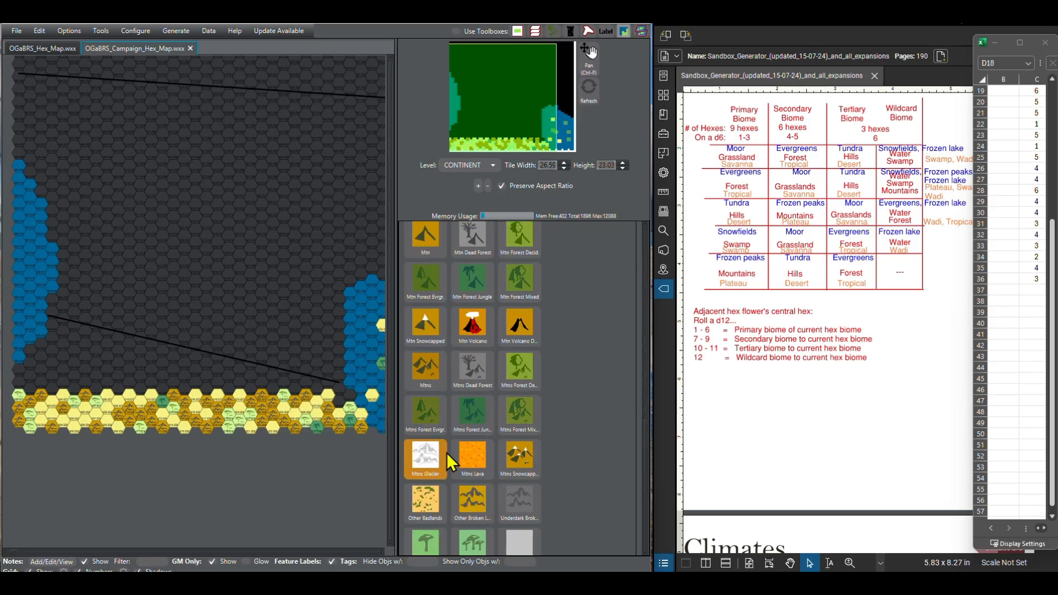
{"action": "left_click", "coordinate": [460, 496]}
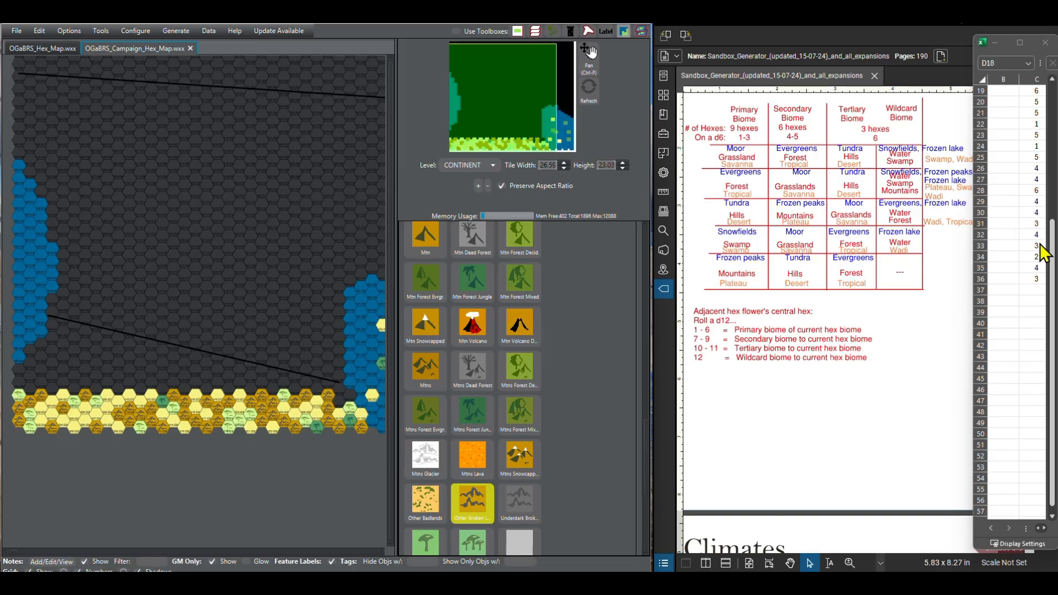
Step: Finish the third southern row up to the eastern water with Desert Sandy and paint column 29 of the fourth row the same
{"action": "scroll", "coordinate": [725, 298], "scroll_direction": "up", "scroll_amount": 5}
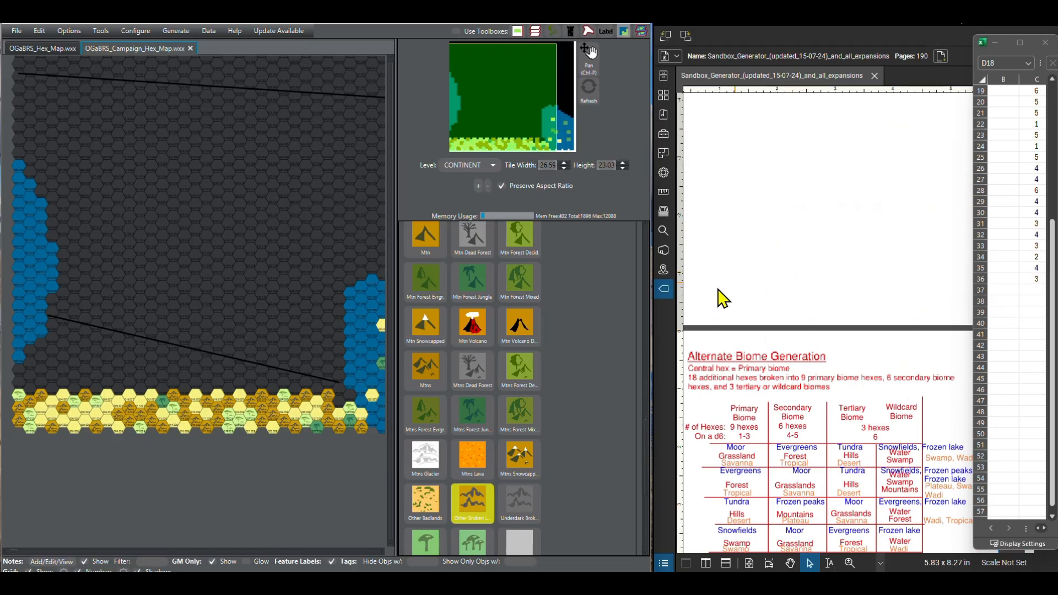
{"action": "scroll", "coordinate": [436, 387], "scroll_direction": "up", "scroll_amount": 2}
{"action": "scroll", "coordinate": [453, 385], "scroll_direction": "up", "scroll_amount": 10}
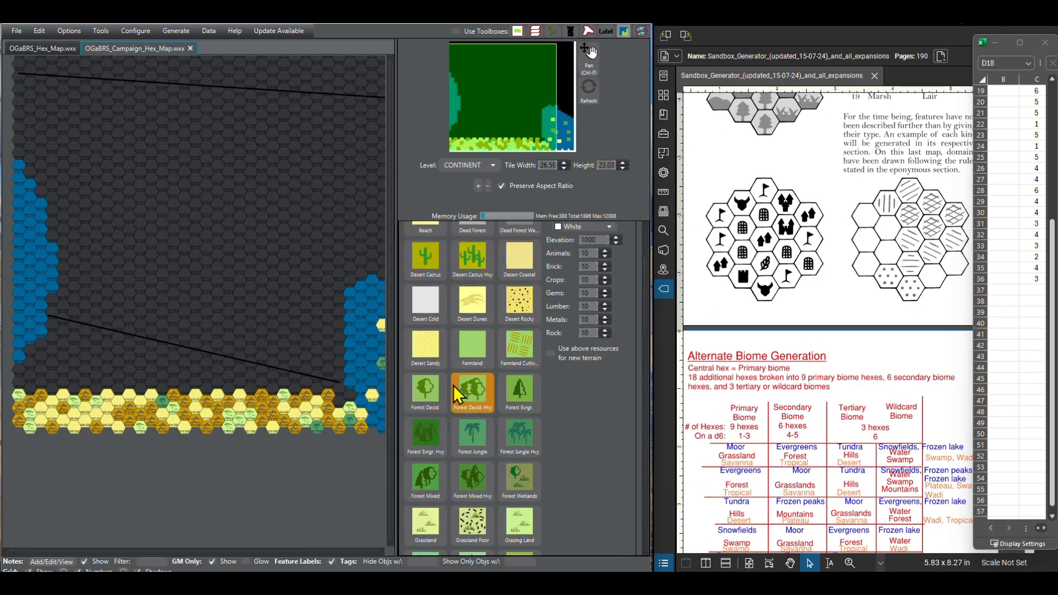
{"action": "left_click", "coordinate": [425, 457]}
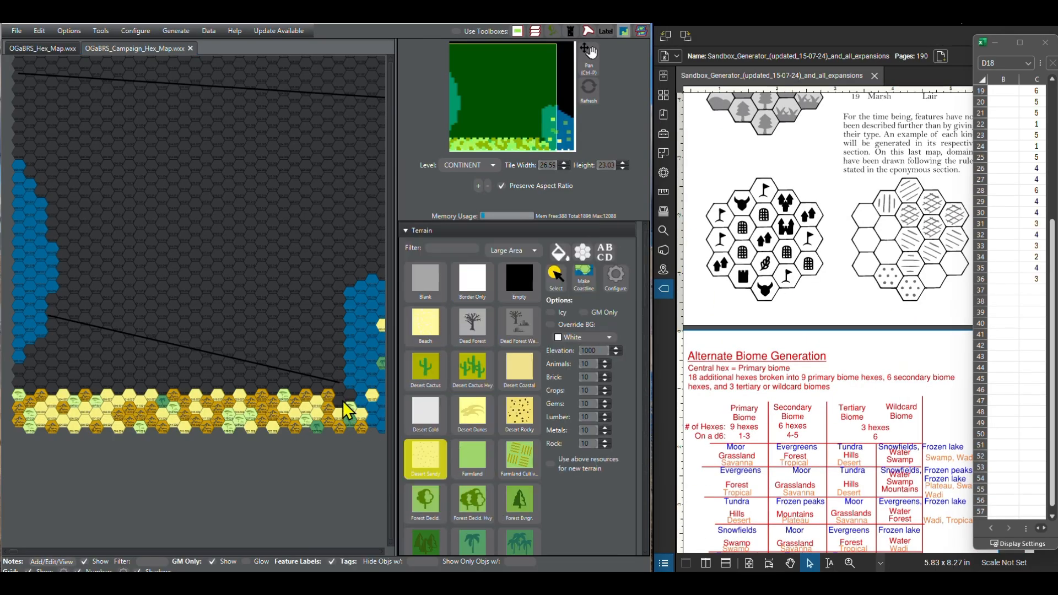
{"action": "left_click", "coordinate": [347, 396]}
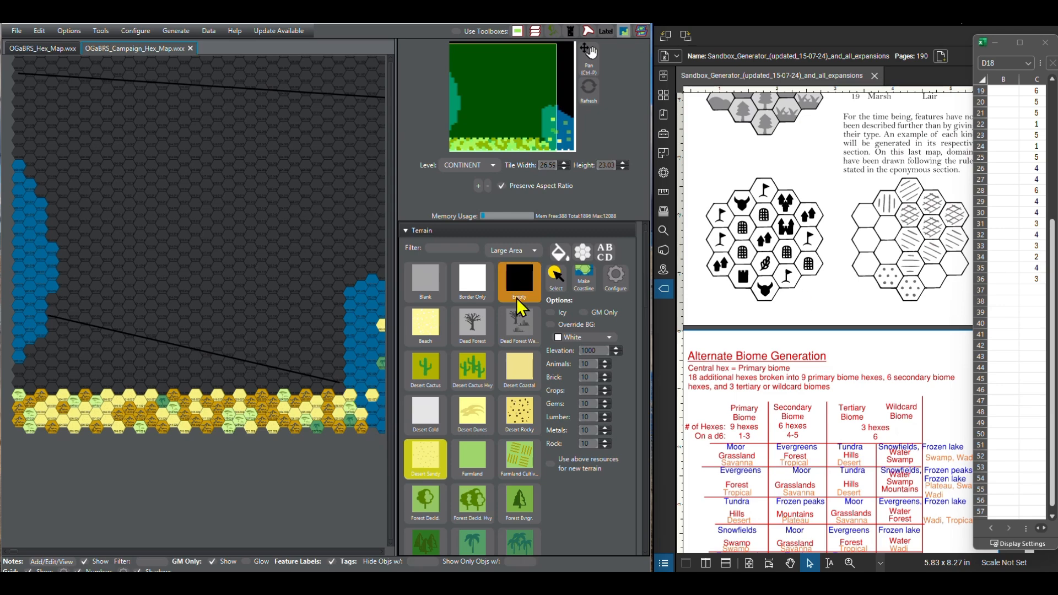
{"action": "left_click", "coordinate": [329, 381]}
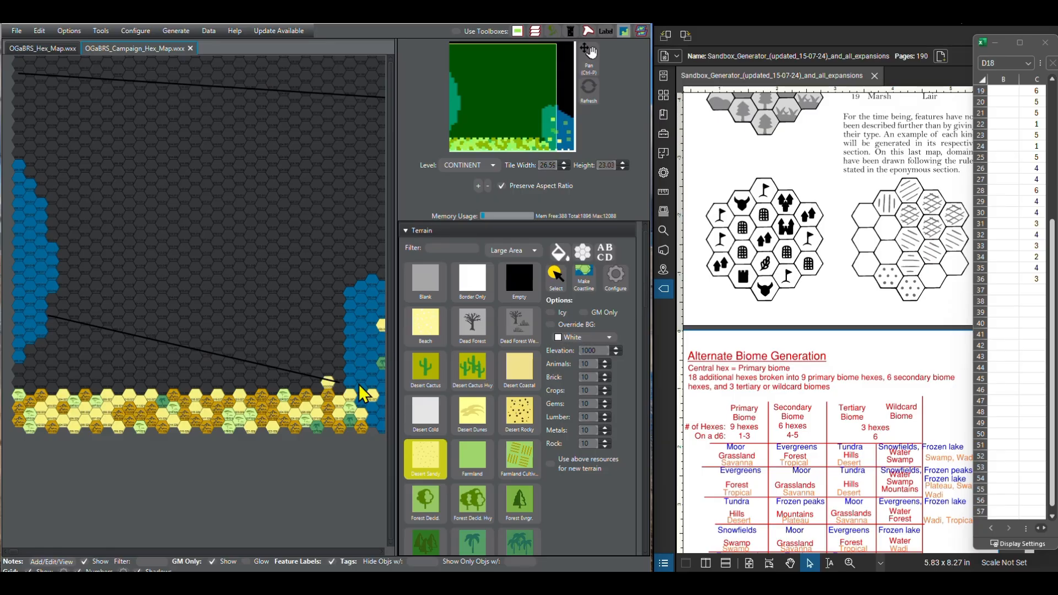
Step: Fill the fourth southern row's gap between the column 29 Desert Sandy hex and the eastern water with Other Broken Lands
{"action": "scroll", "coordinate": [496, 471], "scroll_direction": "down", "scroll_amount": 4}
{"action": "scroll", "coordinate": [496, 471], "scroll_direction": "down", "scroll_amount": 15}
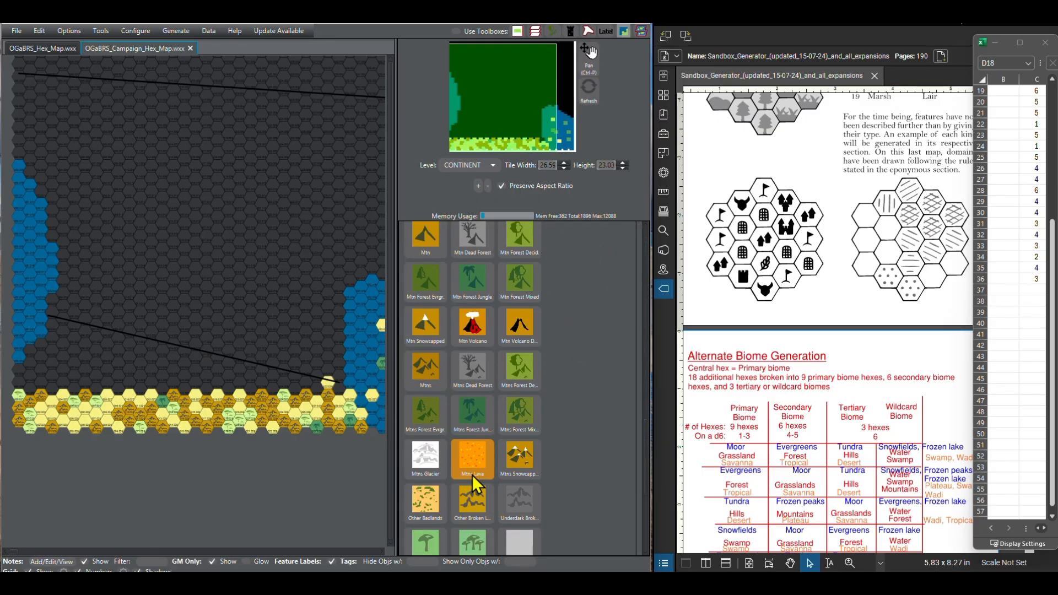
{"action": "left_click", "coordinate": [471, 499]}
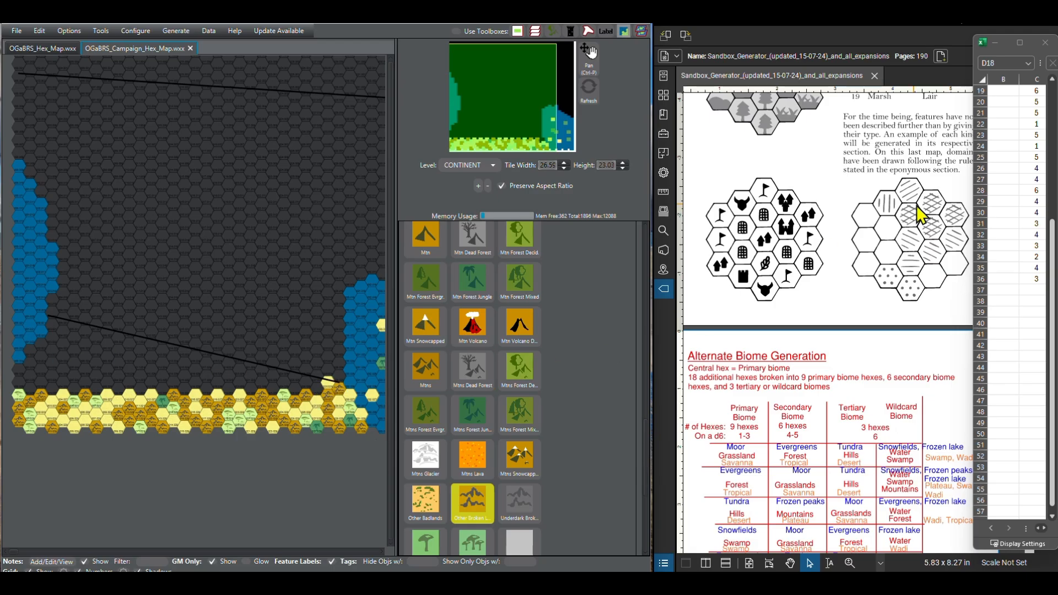
Step: Roll a new set of d6 results in the spreadsheet for the fourth southern row
{"action": "scroll", "coordinate": [1019, 185], "scroll_direction": "up", "scroll_amount": 5}
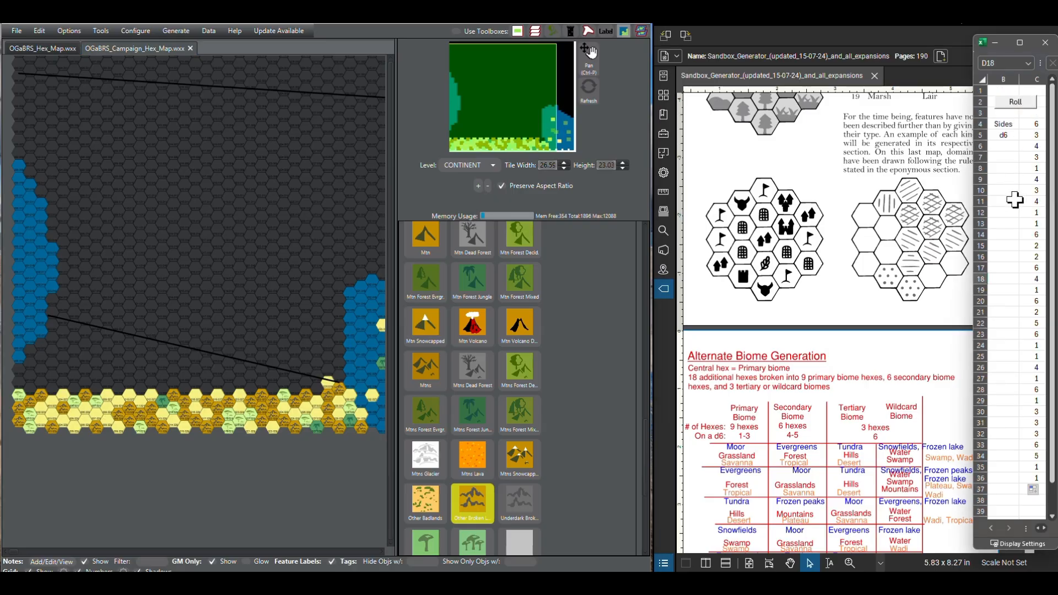
{"action": "scroll", "coordinate": [1015, 199], "scroll_direction": "down", "scroll_amount": 1}
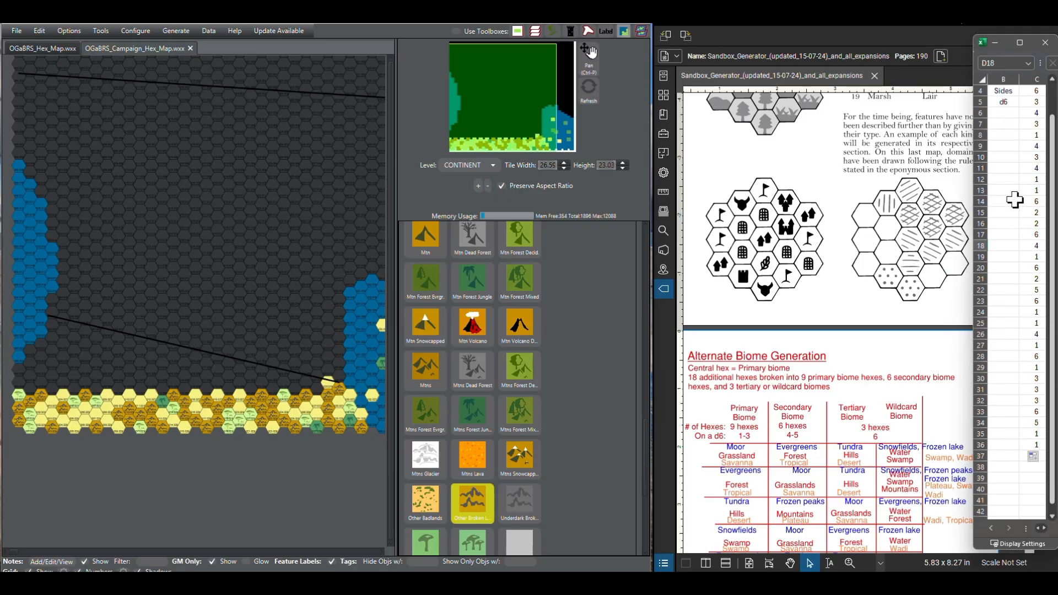
{"action": "left_click", "coordinate": [1053, 518]}
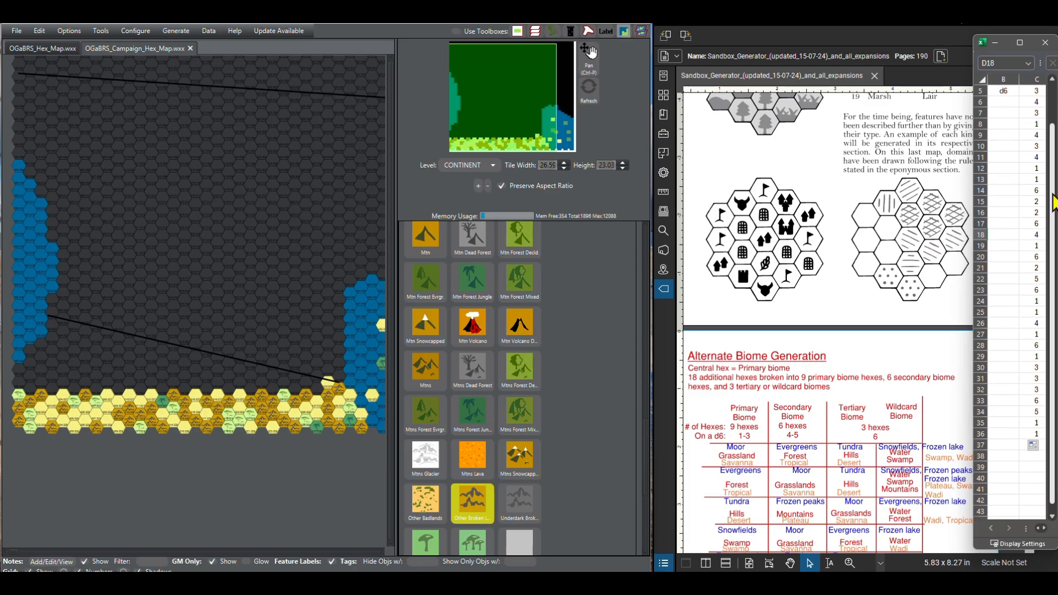
Step: Extend the fourth southern row westward with Desert Sandy in column 28 and Other Broken Lands in column 27
{"action": "scroll", "coordinate": [447, 466], "scroll_direction": "up", "scroll_amount": 4}
{"action": "scroll", "coordinate": [482, 467], "scroll_direction": "up", "scroll_amount": 5}
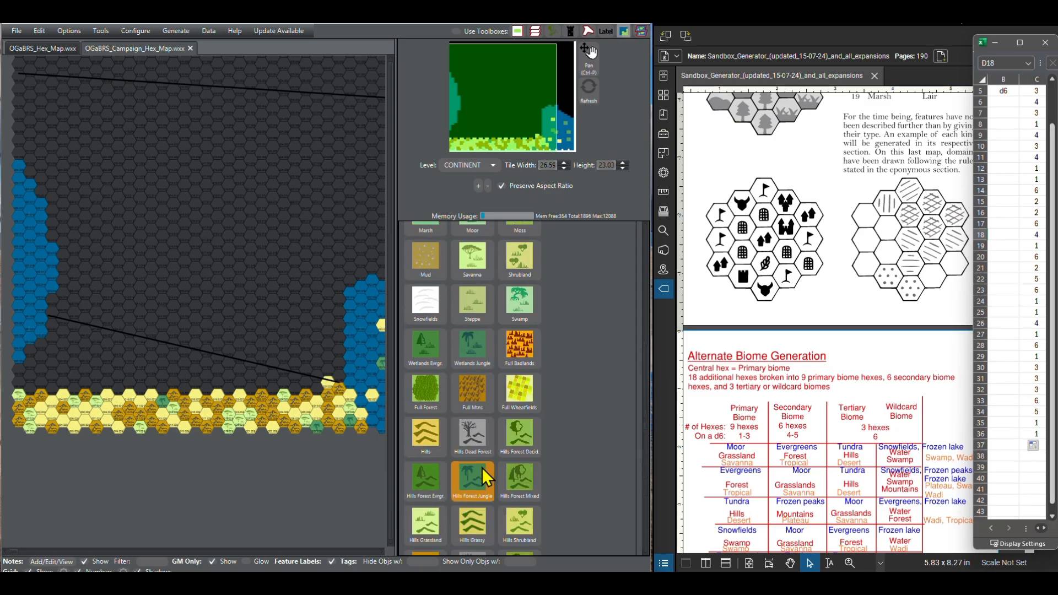
{"action": "scroll", "coordinate": [481, 467], "scroll_direction": "up", "scroll_amount": 2}
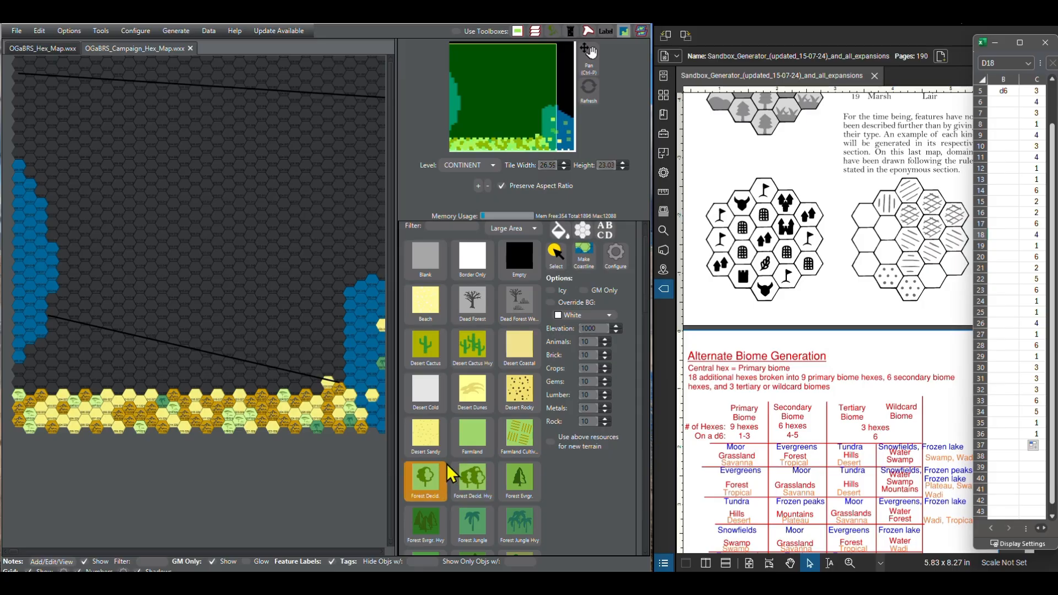
{"action": "left_click", "coordinate": [430, 435]}
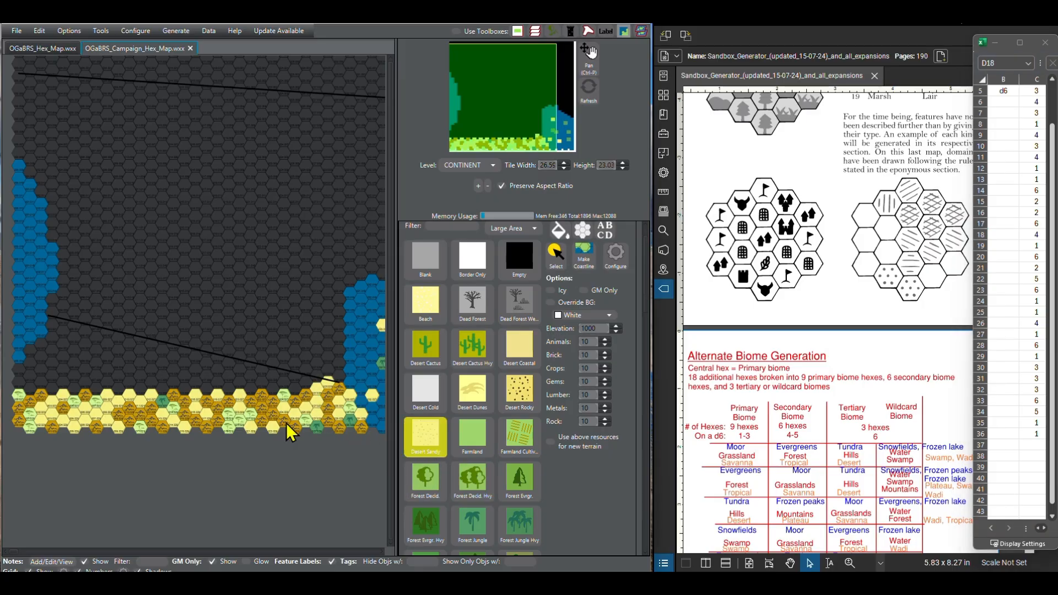
{"action": "scroll", "coordinate": [418, 462], "scroll_direction": "down", "scroll_amount": 7}
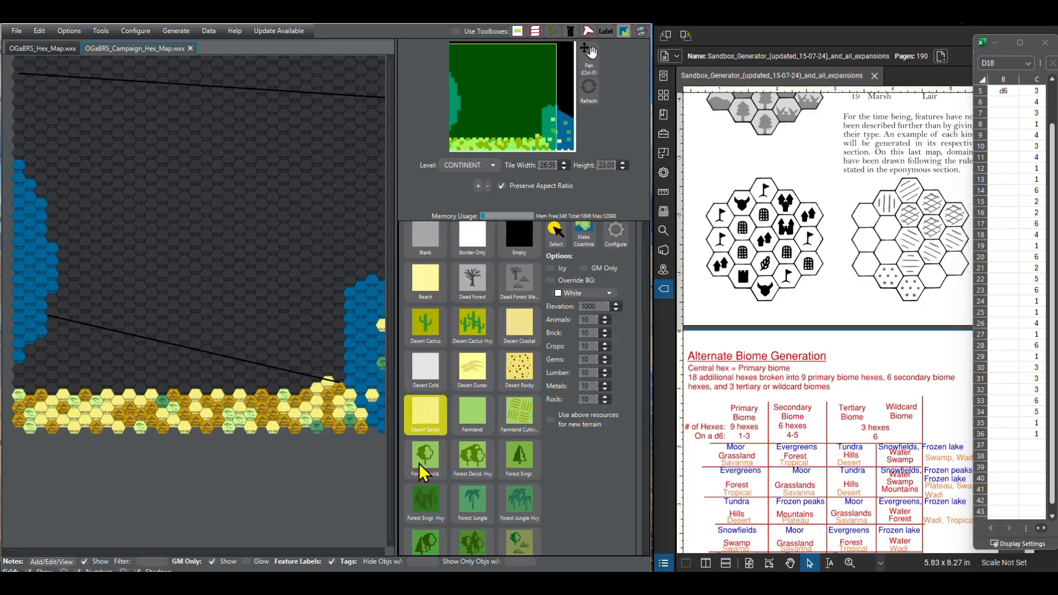
{"action": "scroll", "coordinate": [460, 477], "scroll_direction": "down", "scroll_amount": 7}
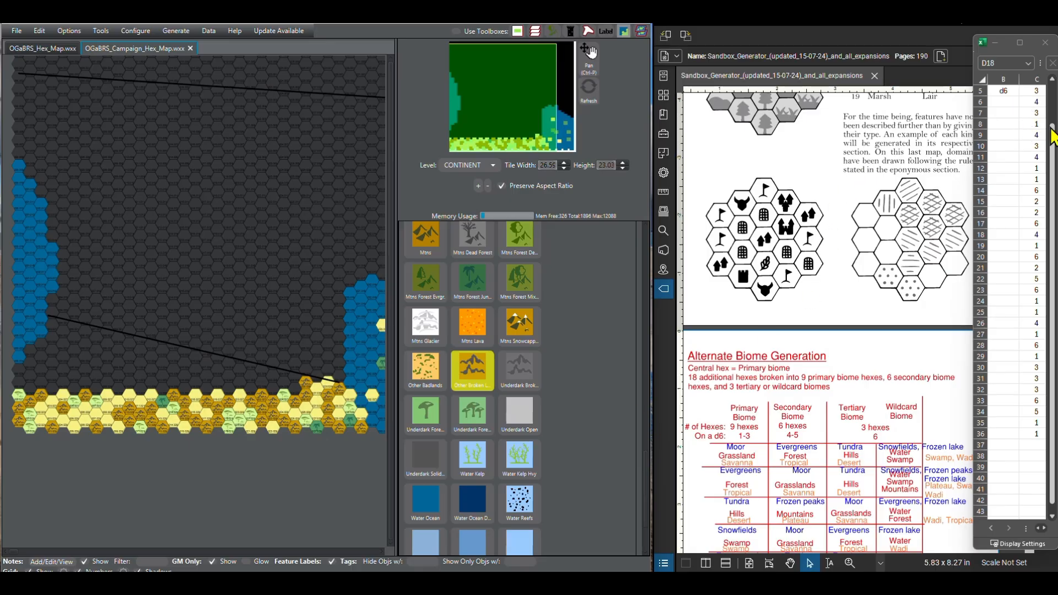
Step: Continue the fourth southern row westward with two Desert Sandy hexes, followed by Other Broken Lands in column 24
{"action": "scroll", "coordinate": [469, 365], "scroll_direction": "up", "scroll_amount": 8}
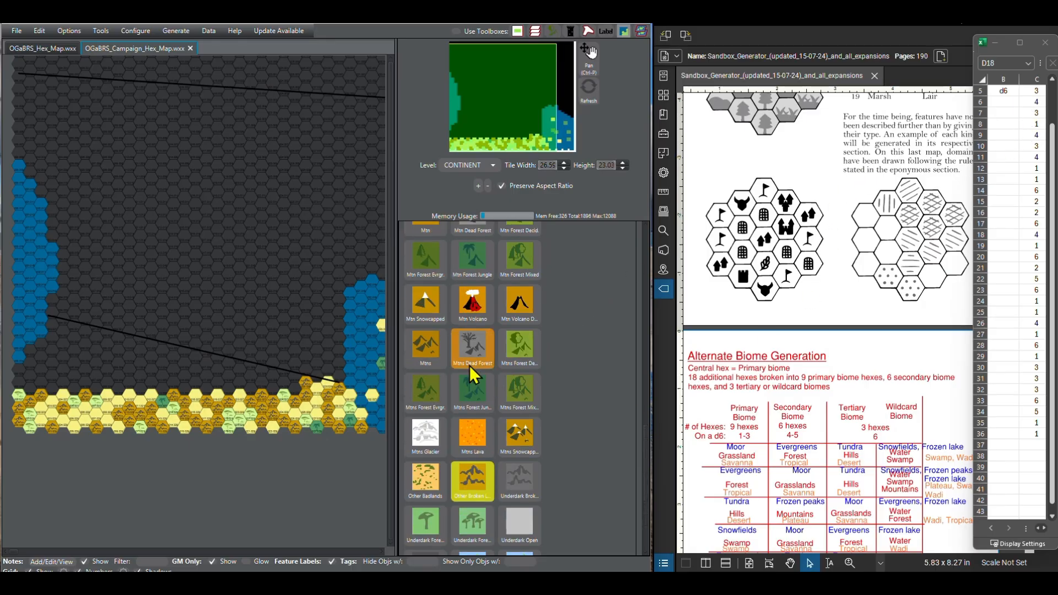
{"action": "scroll", "coordinate": [467, 362], "scroll_direction": "up", "scroll_amount": 5}
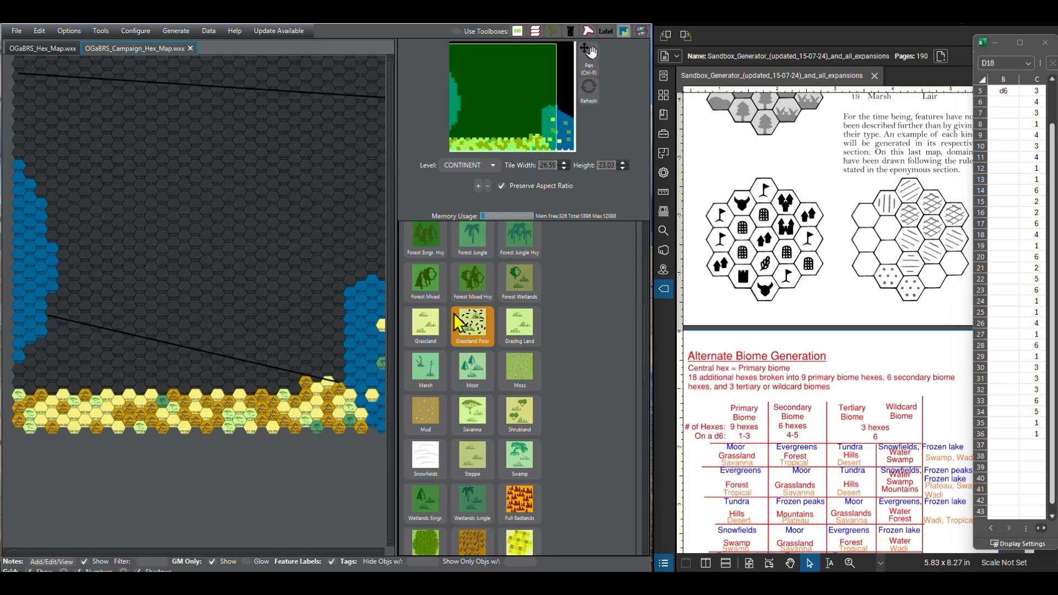
{"action": "left_click", "coordinate": [425, 256]}
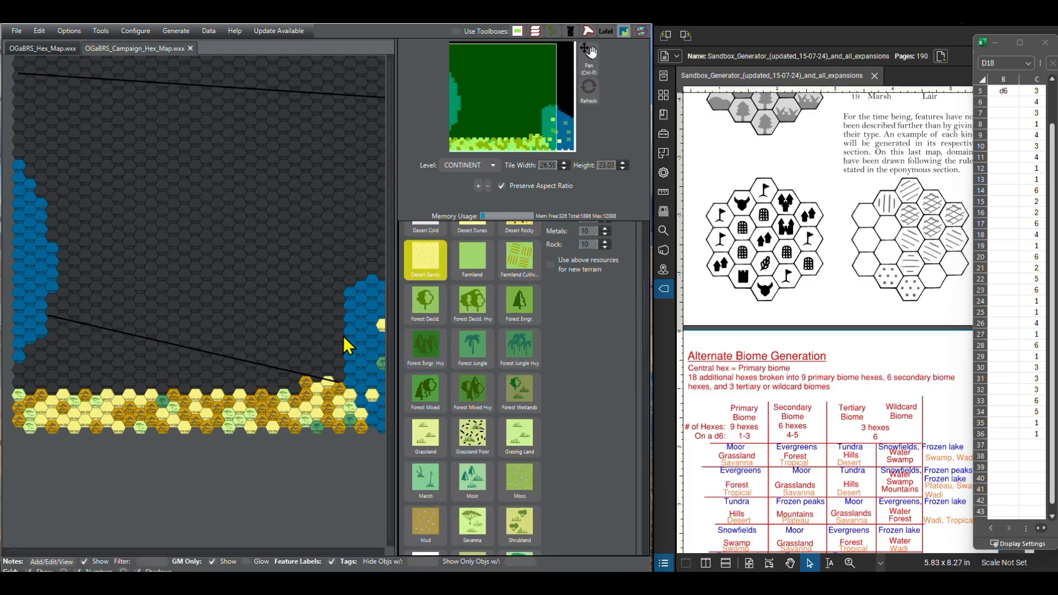
{"action": "left_click", "coordinate": [293, 391]}
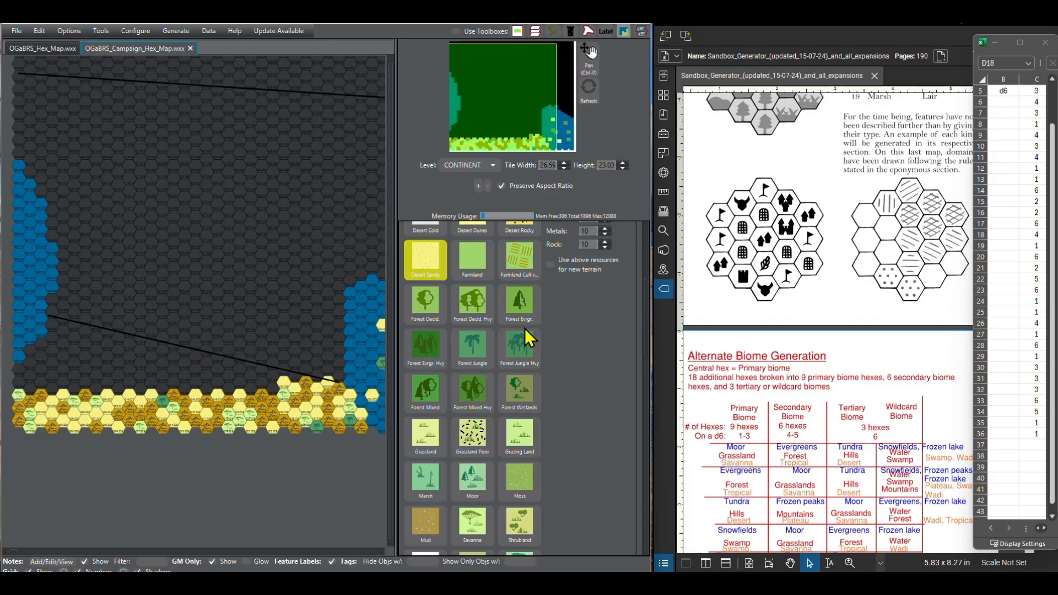
{"action": "scroll", "coordinate": [487, 397], "scroll_direction": "down", "scroll_amount": 15}
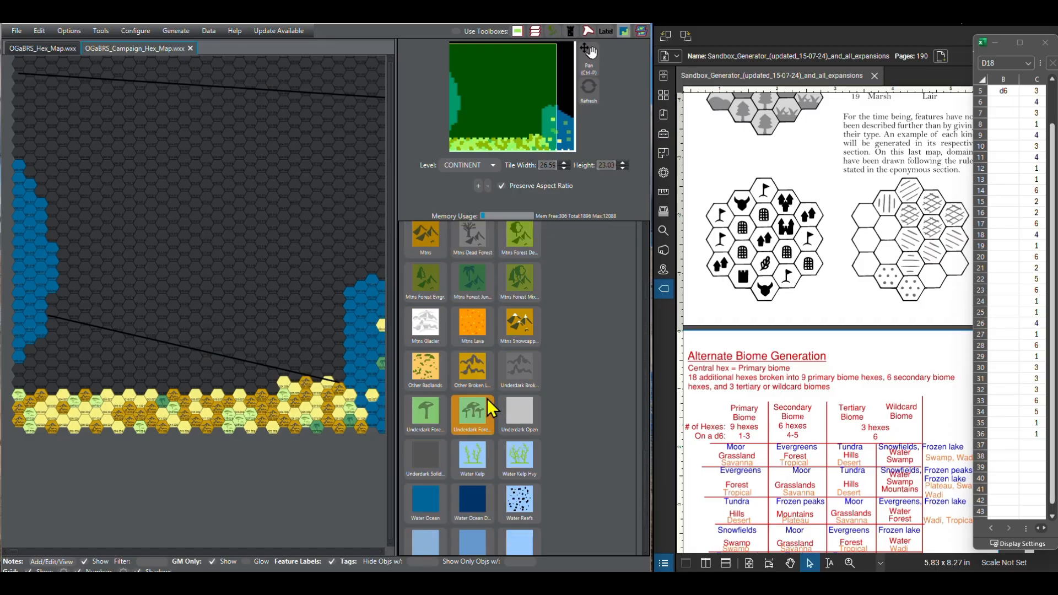
{"action": "left_click", "coordinate": [472, 368]}
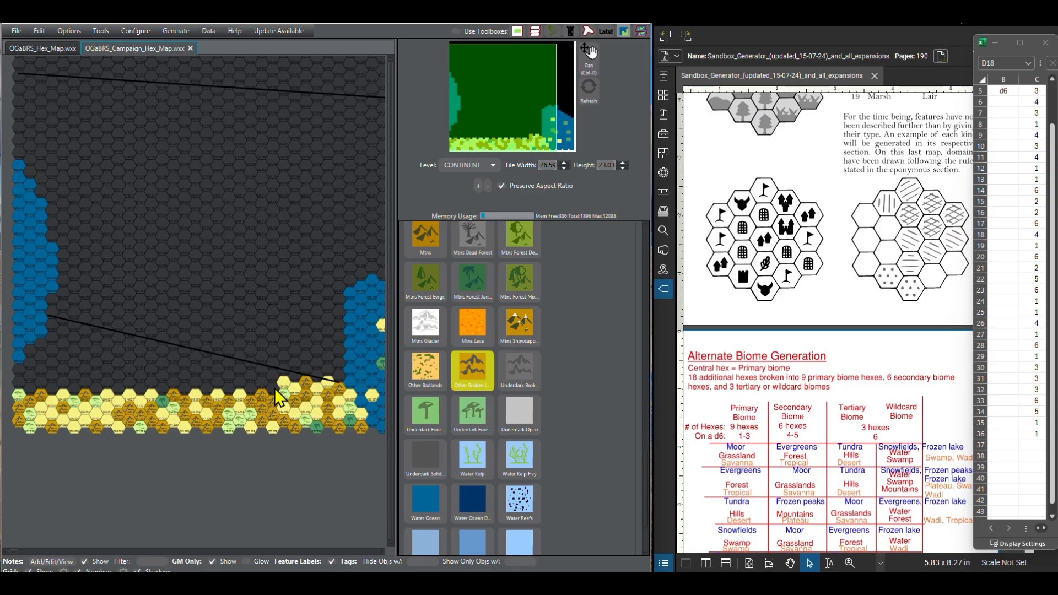
Step: Paint column 23 of the fourth southern row as Desert Sandy and column 22 as Other Broken Lands
{"action": "scroll", "coordinate": [484, 368], "scroll_direction": "up", "scroll_amount": 8}
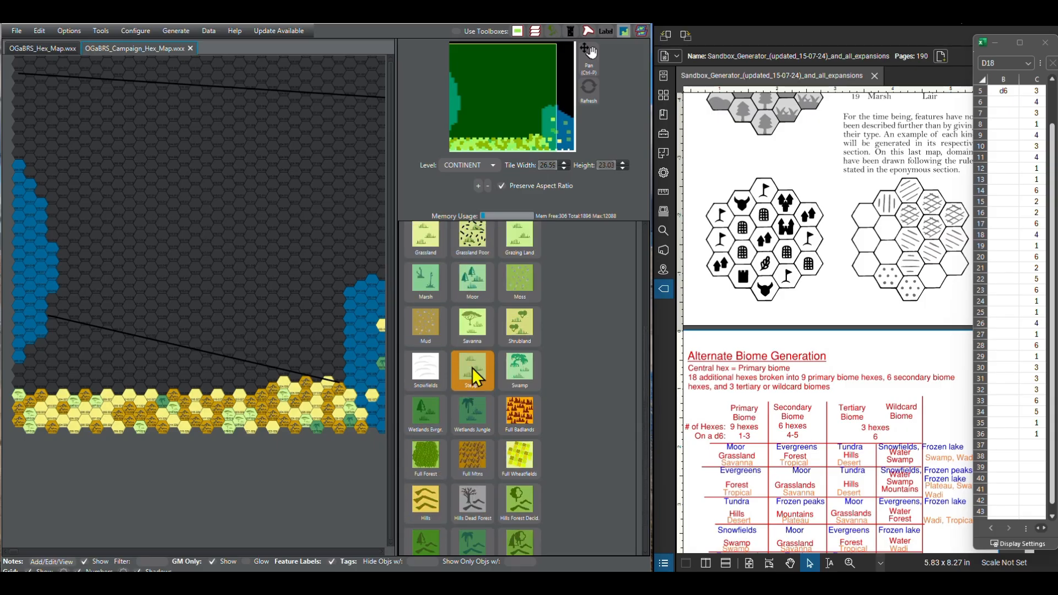
{"action": "scroll", "coordinate": [472, 368], "scroll_direction": "up", "scroll_amount": 8}
{"action": "left_click", "coordinate": [434, 377]}
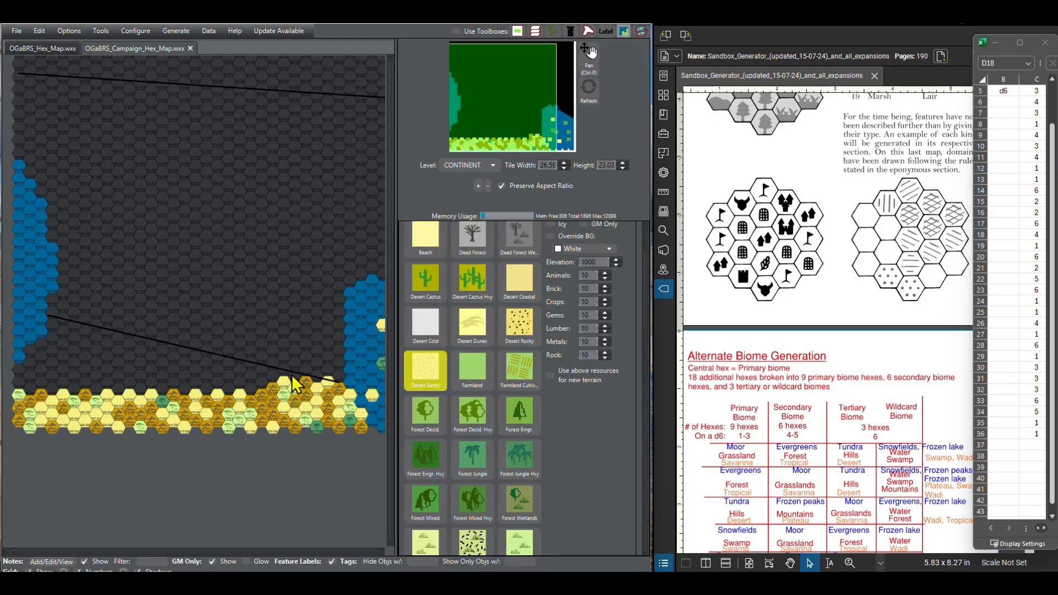
{"action": "scroll", "coordinate": [473, 466], "scroll_direction": "down", "scroll_amount": 12}
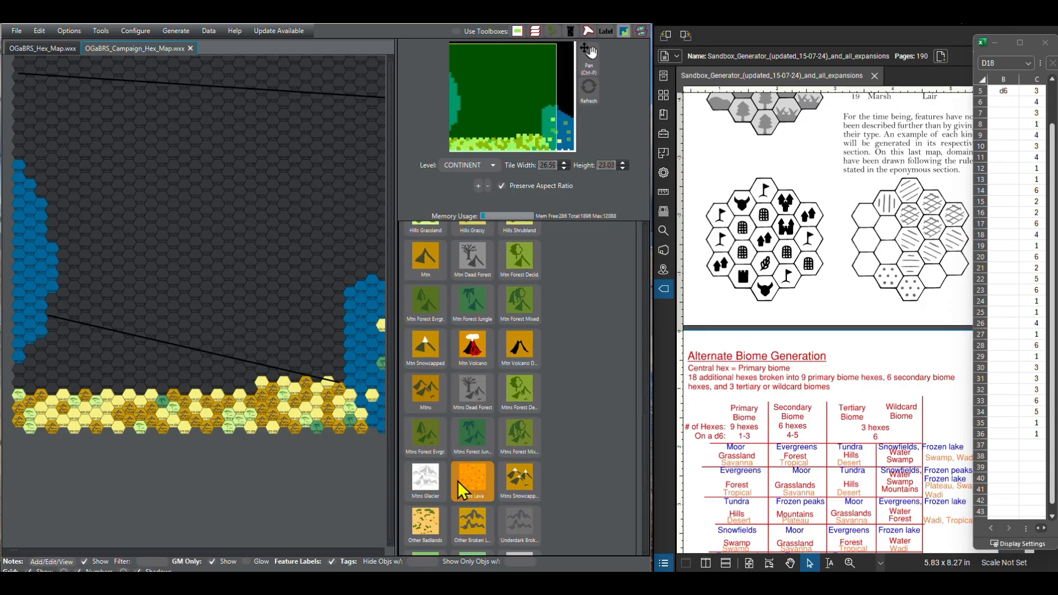
{"action": "left_click", "coordinate": [465, 523]}
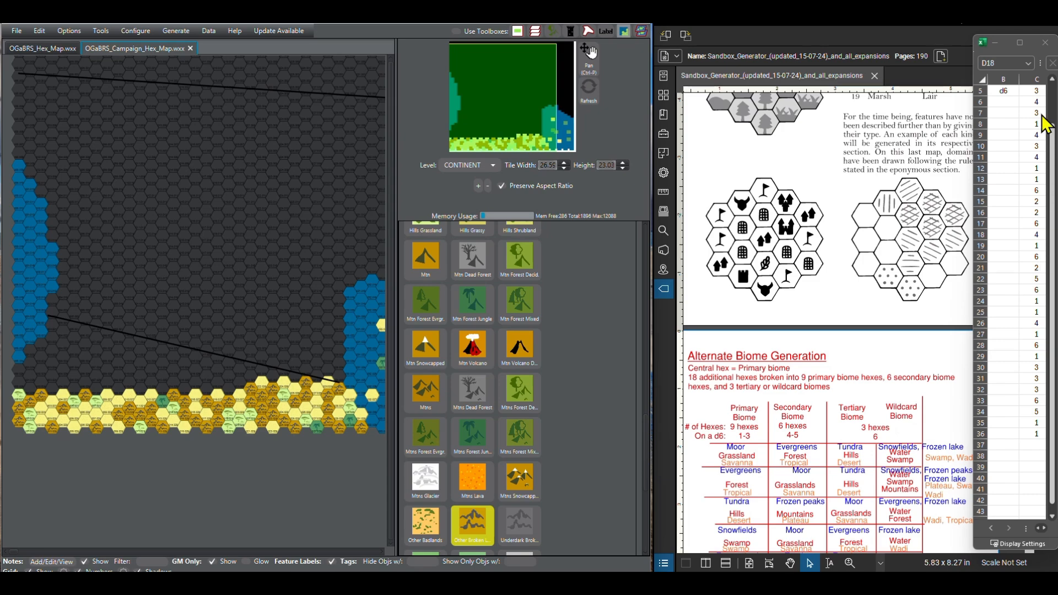
Step: Paint columns 21 and 20 of the fourth southern row as Desert Sandy, following the d6 rolls
{"action": "scroll", "coordinate": [1053, 522], "scroll_direction": "down", "scroll_amount": 4}
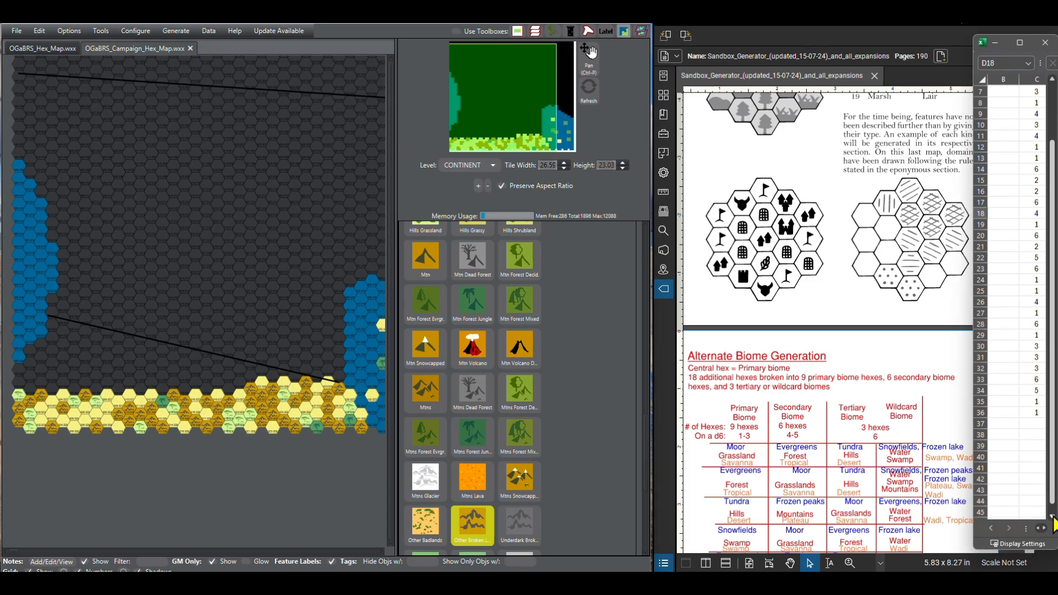
{"action": "scroll", "coordinate": [1053, 522], "scroll_direction": "down", "scroll_amount": 3}
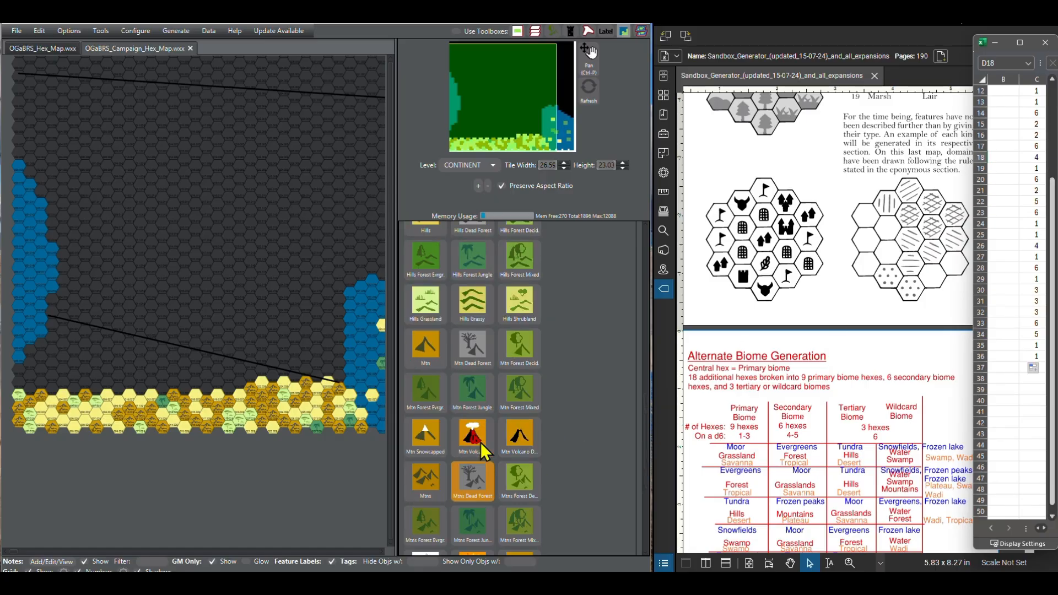
{"action": "scroll", "coordinate": [481, 442], "scroll_direction": "up", "scroll_amount": 5}
{"action": "scroll", "coordinate": [453, 453], "scroll_direction": "up", "scroll_amount": 3}
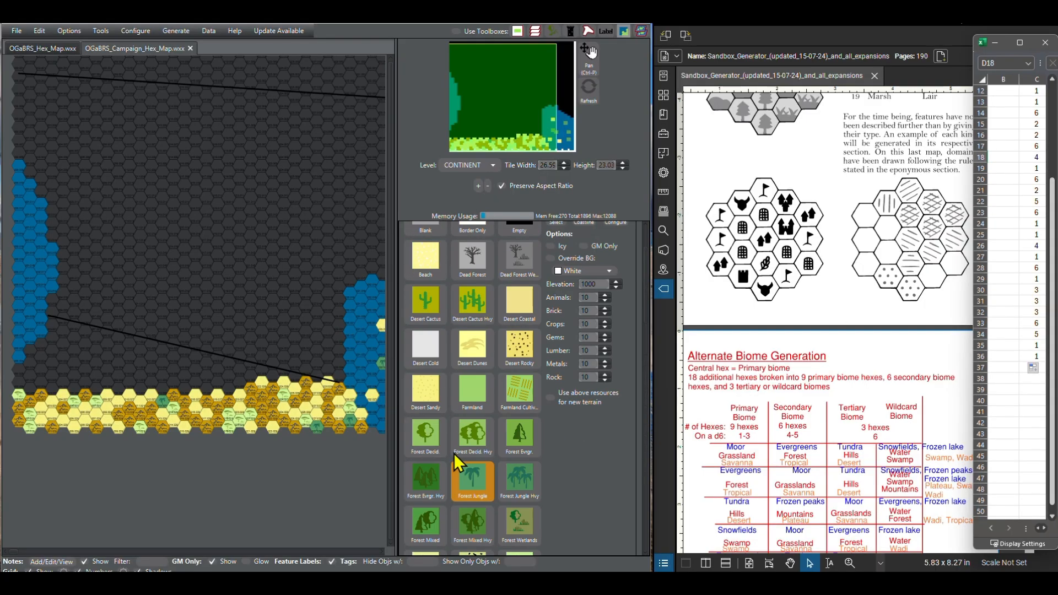
{"action": "left_click", "coordinate": [432, 396]}
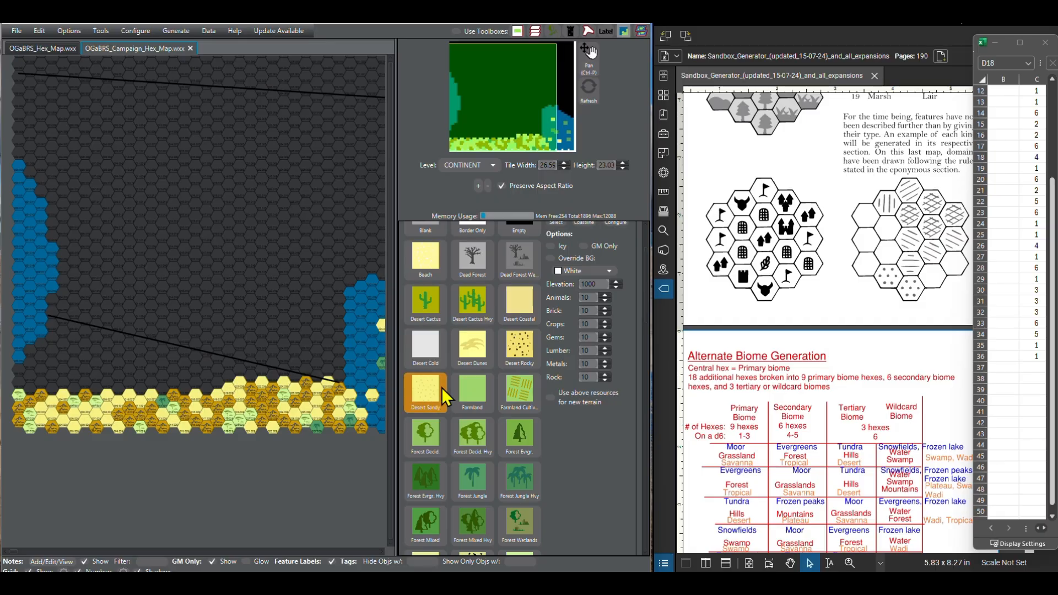
Step: Paint columns 19 and 16 of the fourth southern row as Savanna, following the d6 rolls
{"action": "scroll", "coordinate": [468, 391], "scroll_direction": "down", "scroll_amount": 4}
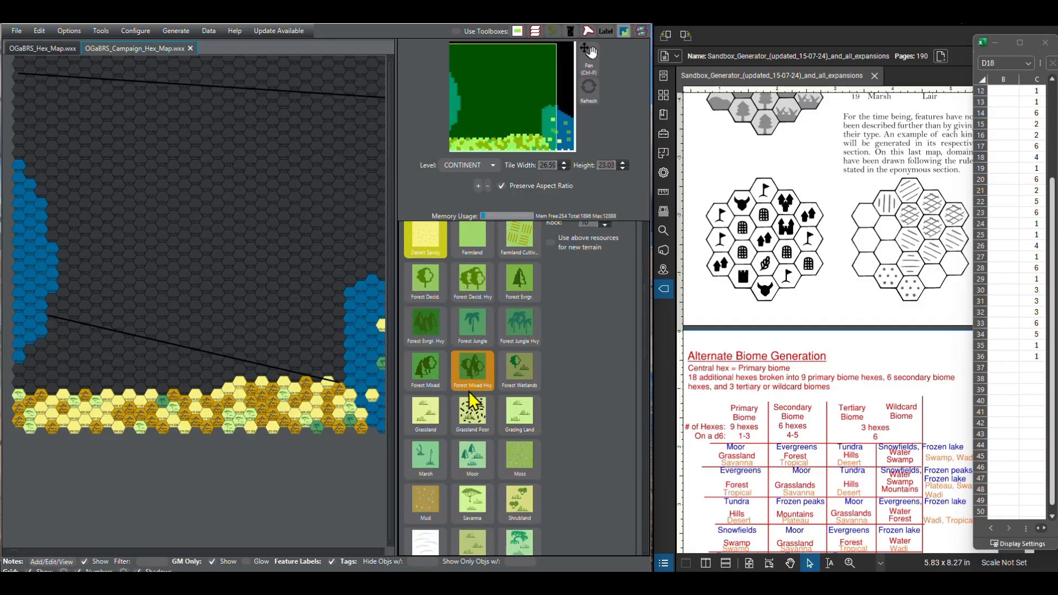
{"action": "scroll", "coordinate": [462, 335], "scroll_direction": "up", "scroll_amount": 1}
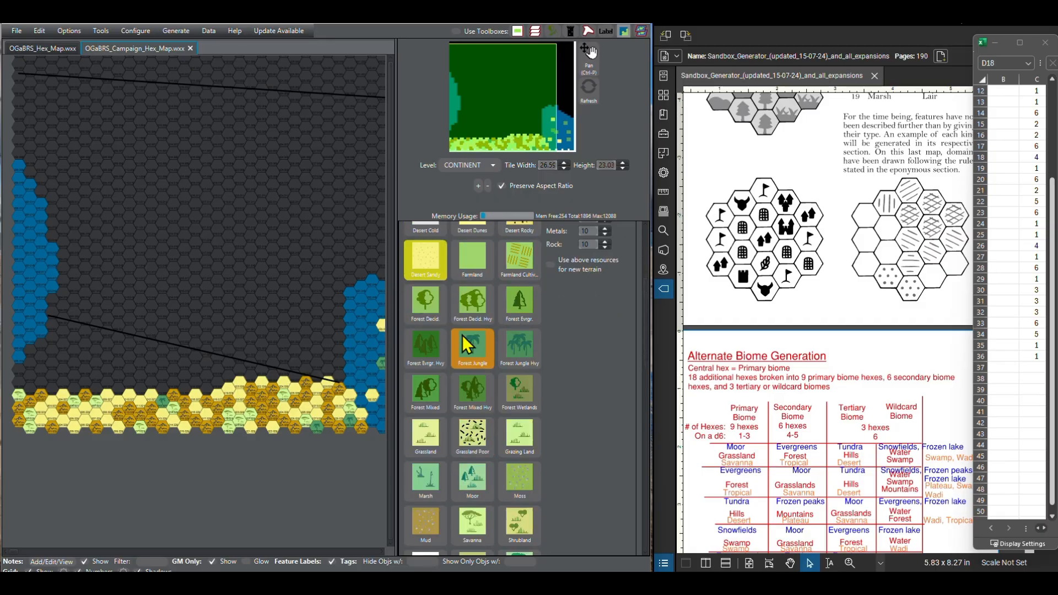
{"action": "scroll", "coordinate": [465, 336], "scroll_direction": "up", "scroll_amount": 5}
{"action": "scroll", "coordinate": [465, 346], "scroll_direction": "down", "scroll_amount": 6}
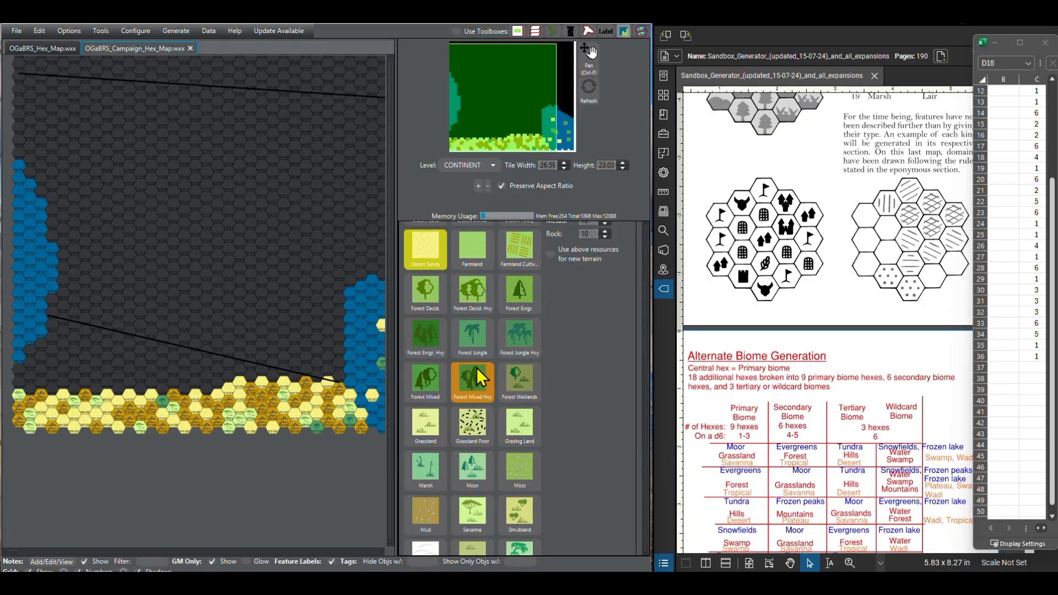
{"action": "scroll", "coordinate": [477, 368], "scroll_direction": "down", "scroll_amount": 1}
{"action": "left_click", "coordinate": [467, 469]}
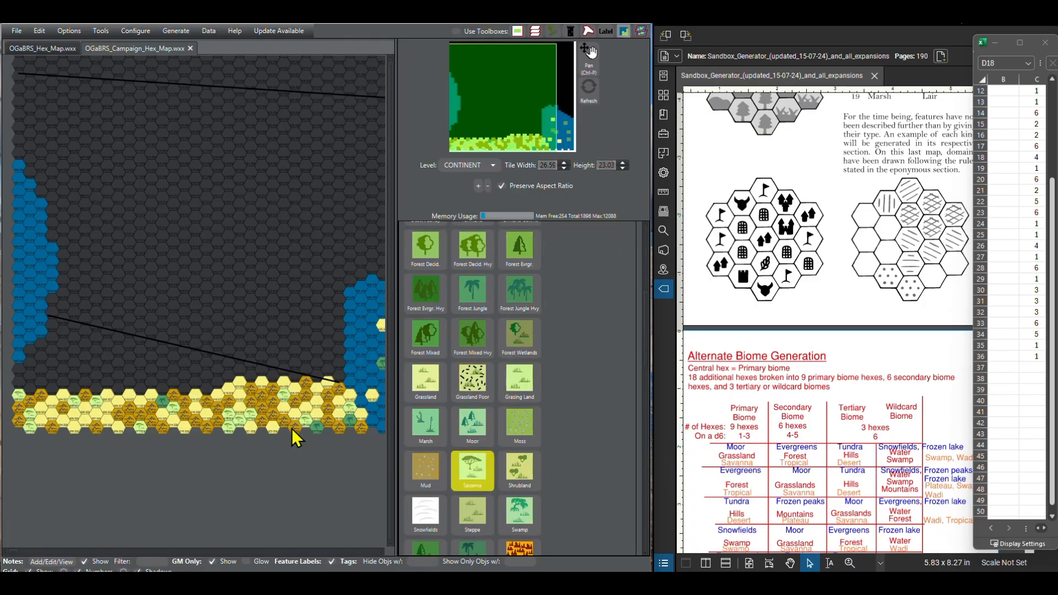
{"action": "left_click", "coordinate": [215, 382]}
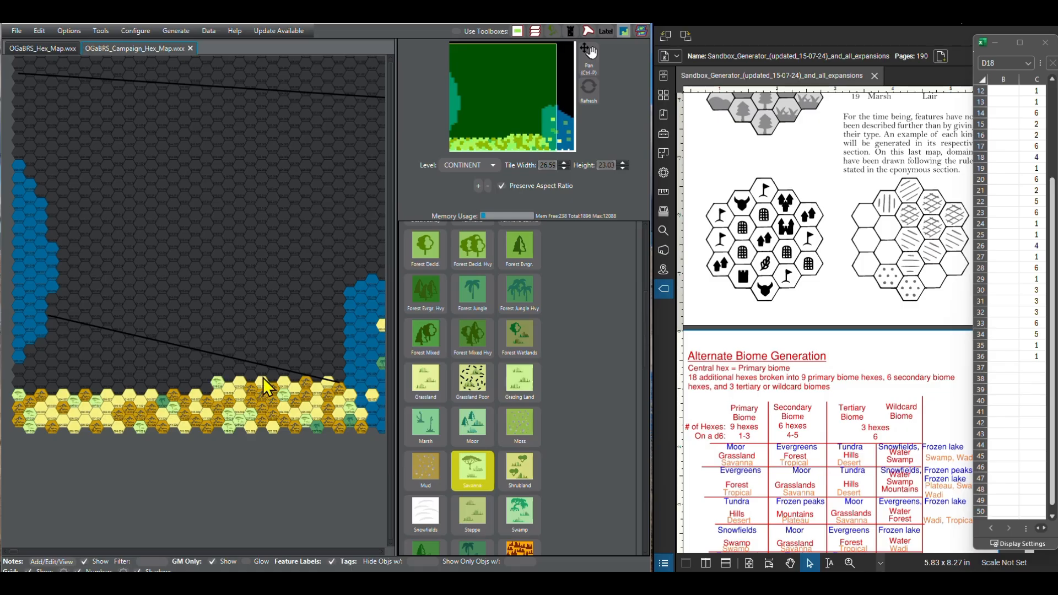
{"action": "left_click", "coordinate": [1051, 516]}
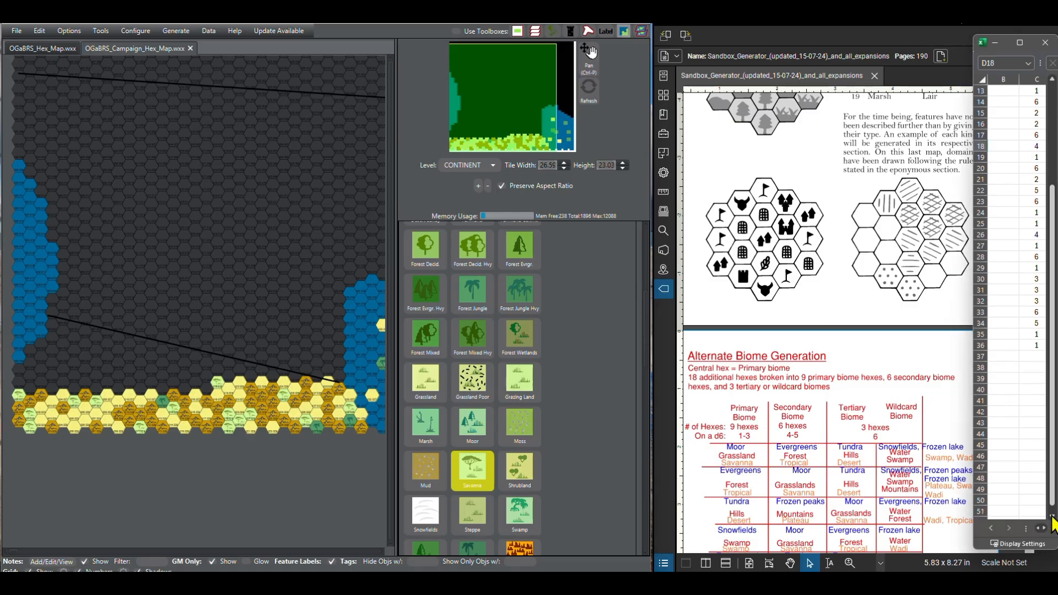
{"action": "left_click", "coordinate": [1051, 517]}
{"action": "left_click", "coordinate": [1051, 517]}
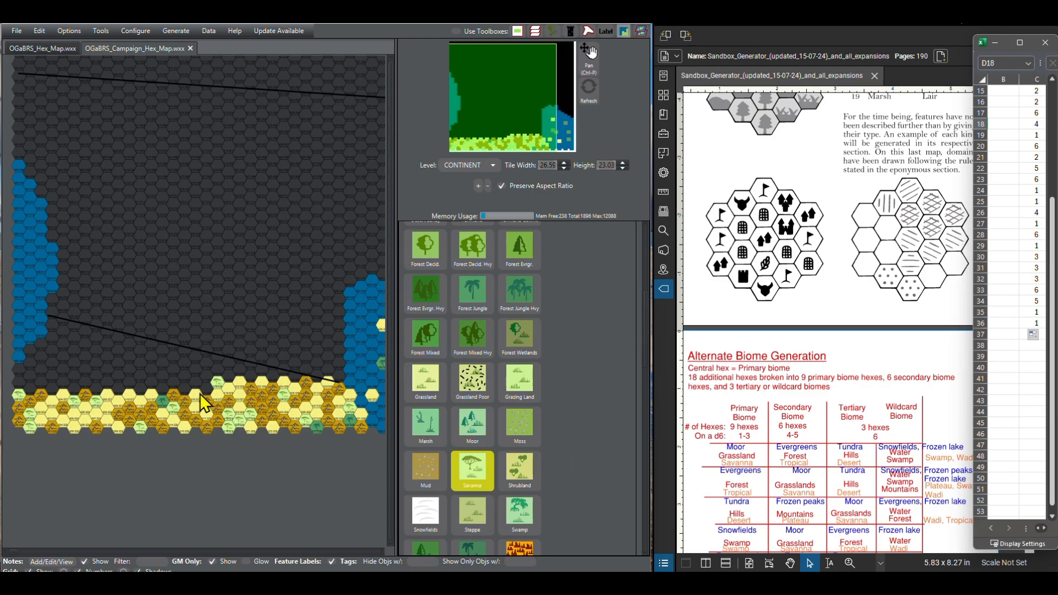
{"action": "left_click", "coordinate": [183, 389]}
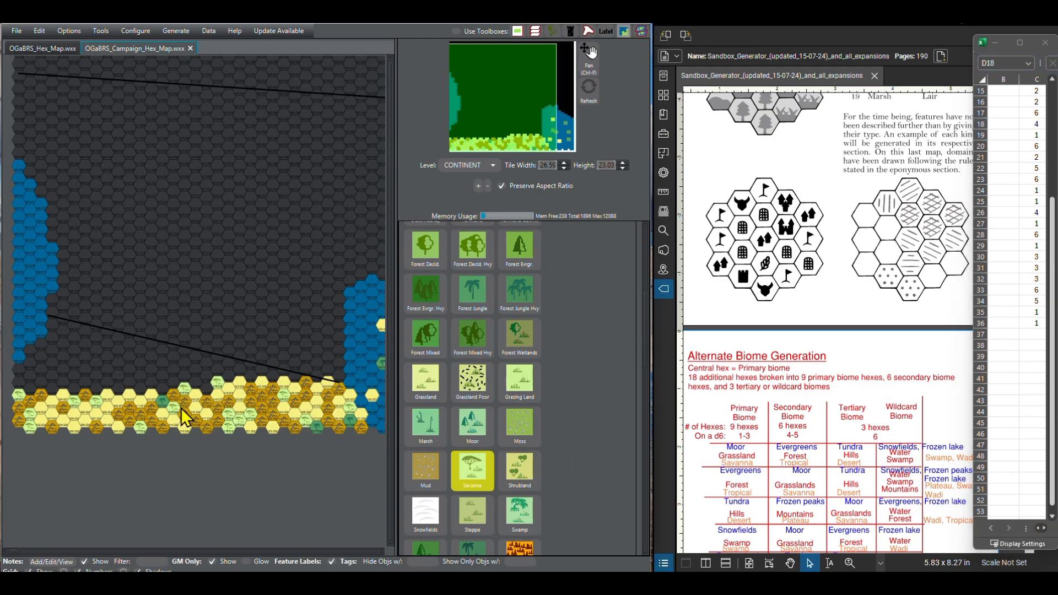
Step: Fill columns 18 and 17 of the fourth southern row with Desert Sandy
{"action": "scroll", "coordinate": [490, 373], "scroll_direction": "up", "scroll_amount": 5}
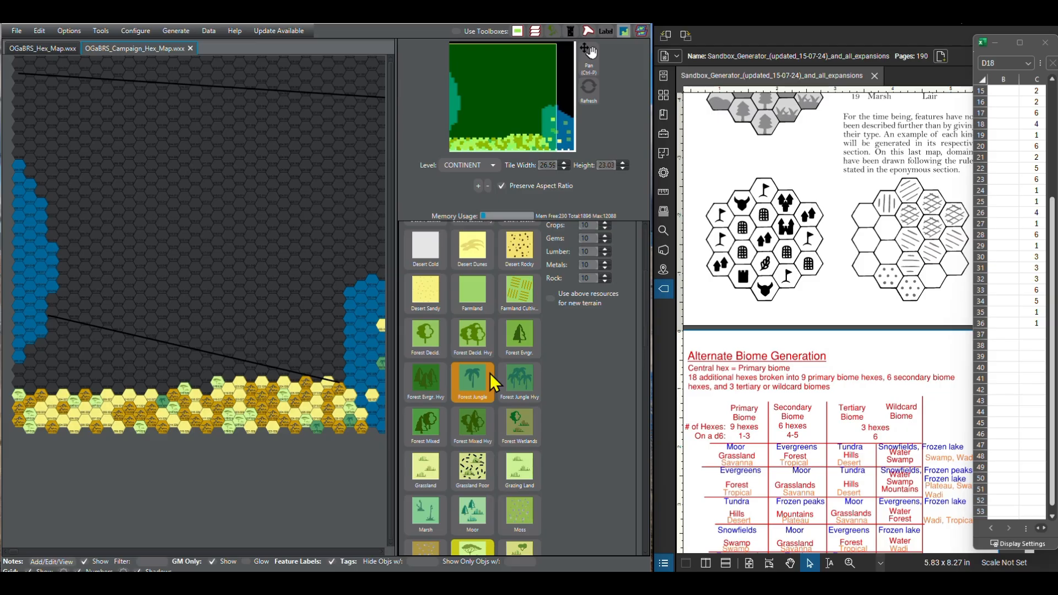
{"action": "left_click", "coordinate": [432, 431]}
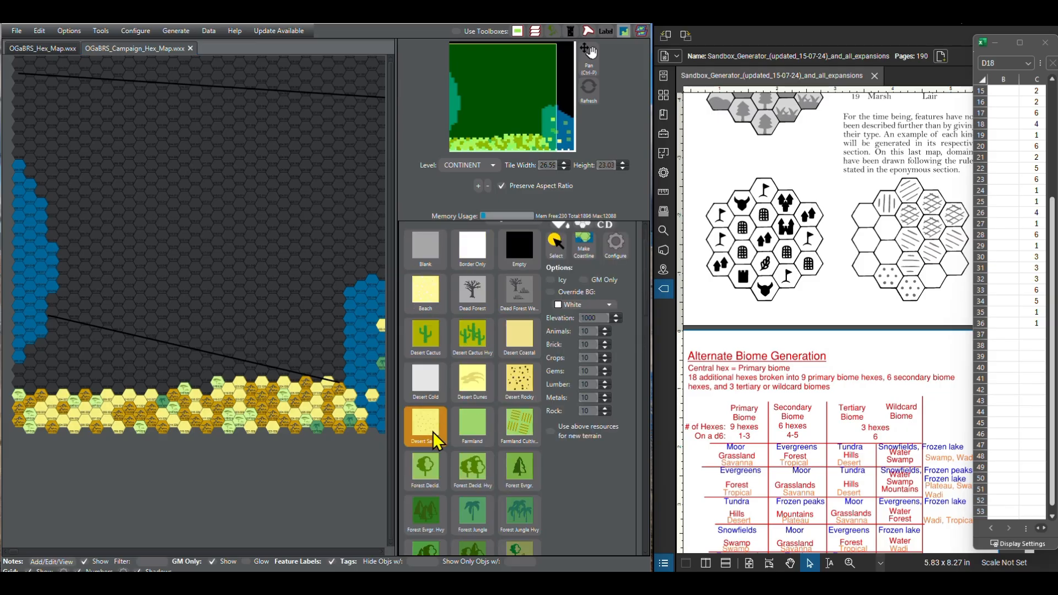
{"action": "left_click", "coordinate": [206, 391]}
{"action": "left_click", "coordinate": [195, 384]}
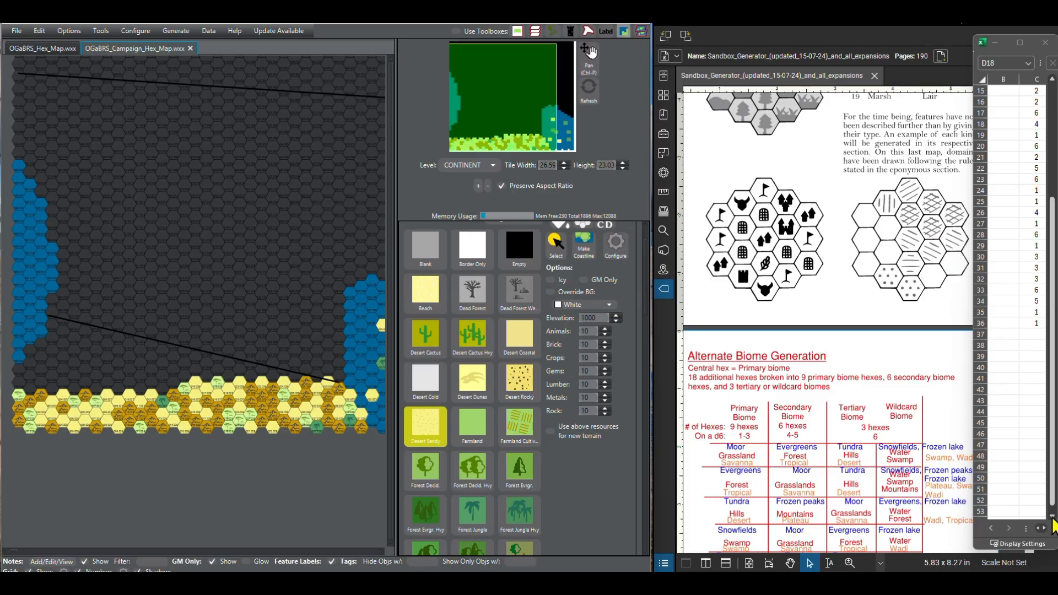
Step: Extend the fourth southern row westward with Other Broken Lands in column 15 and Desert Sandy in column 14
{"action": "scroll", "coordinate": [1053, 526], "scroll_direction": "down", "scroll_amount": 3}
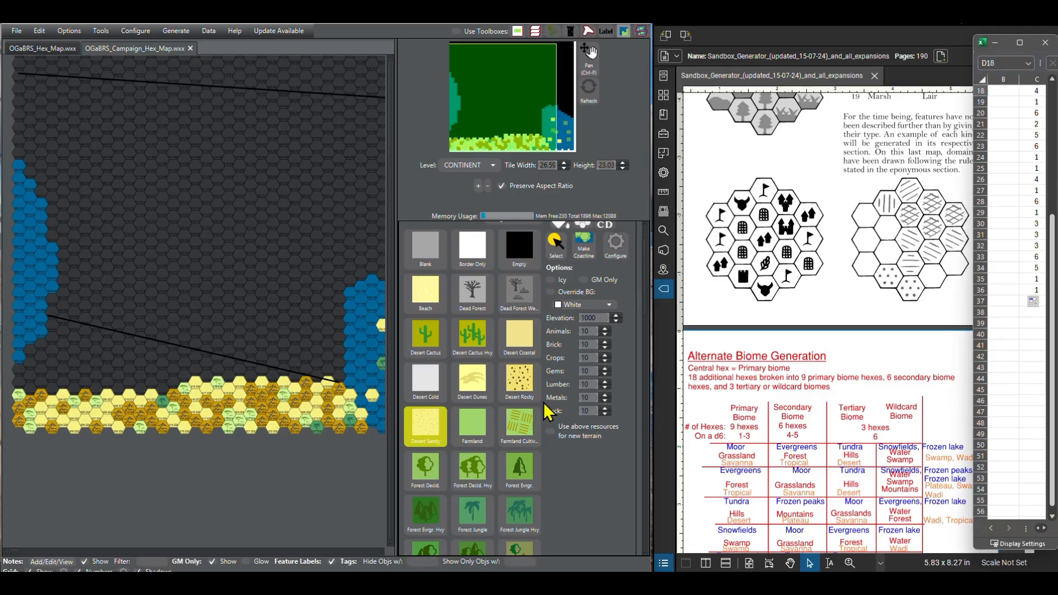
{"action": "scroll", "coordinate": [514, 440], "scroll_direction": "down", "scroll_amount": 2}
{"action": "scroll", "coordinate": [509, 441], "scroll_direction": "down", "scroll_amount": 8}
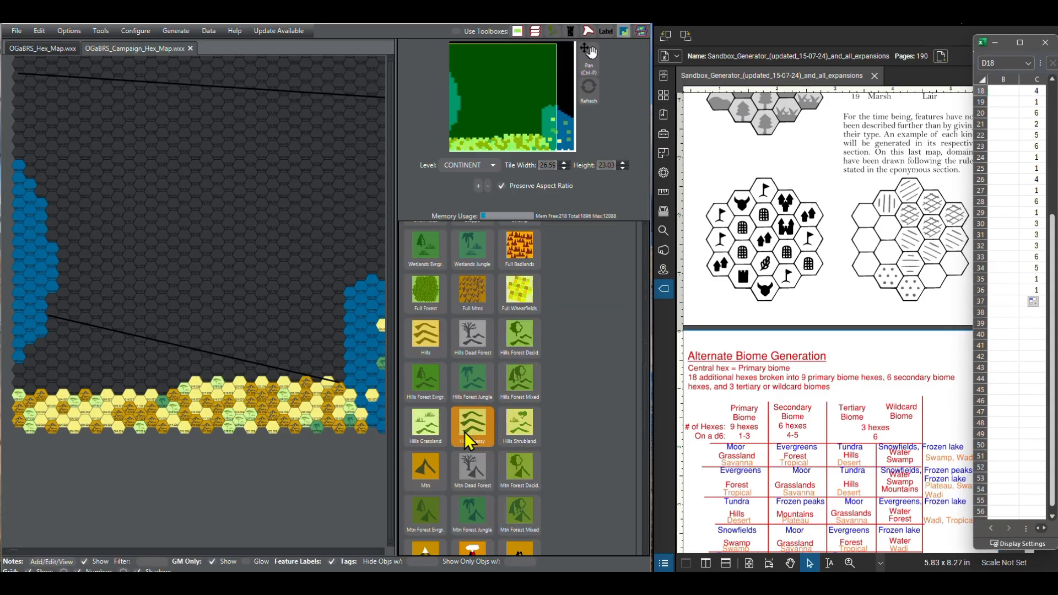
{"action": "scroll", "coordinate": [465, 432], "scroll_direction": "down", "scroll_amount": 5}
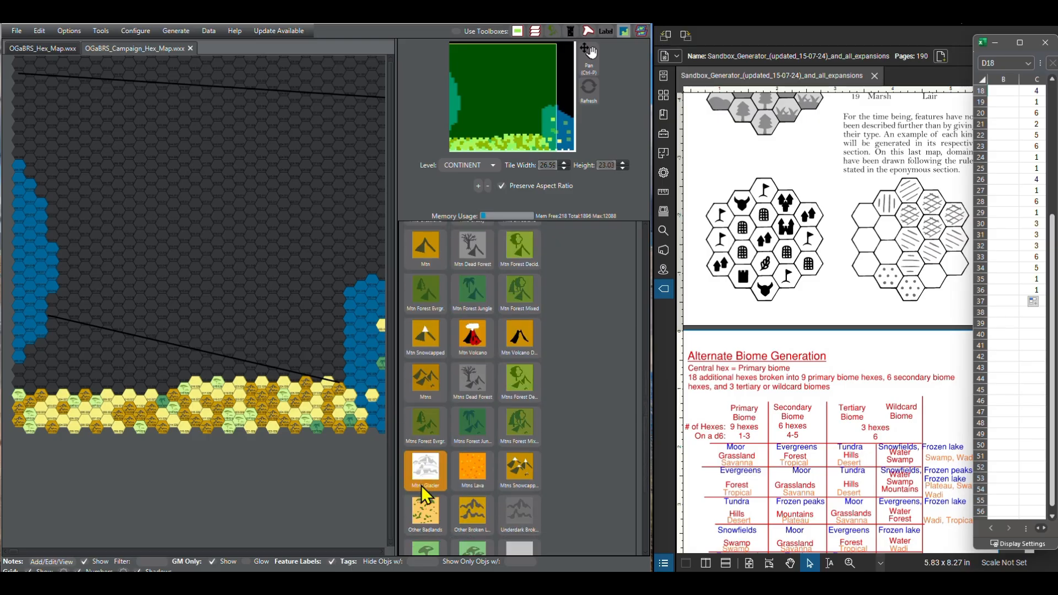
{"action": "left_click", "coordinate": [467, 517]}
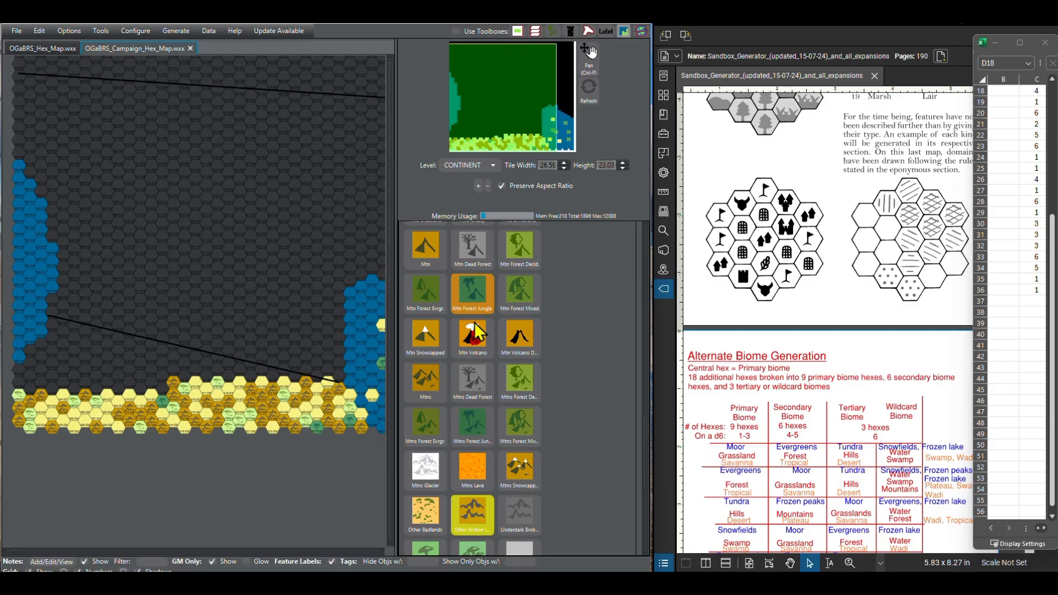
{"action": "scroll", "coordinate": [471, 350], "scroll_direction": "up", "scroll_amount": 8}
{"action": "scroll", "coordinate": [471, 350], "scroll_direction": "up", "scroll_amount": 3}
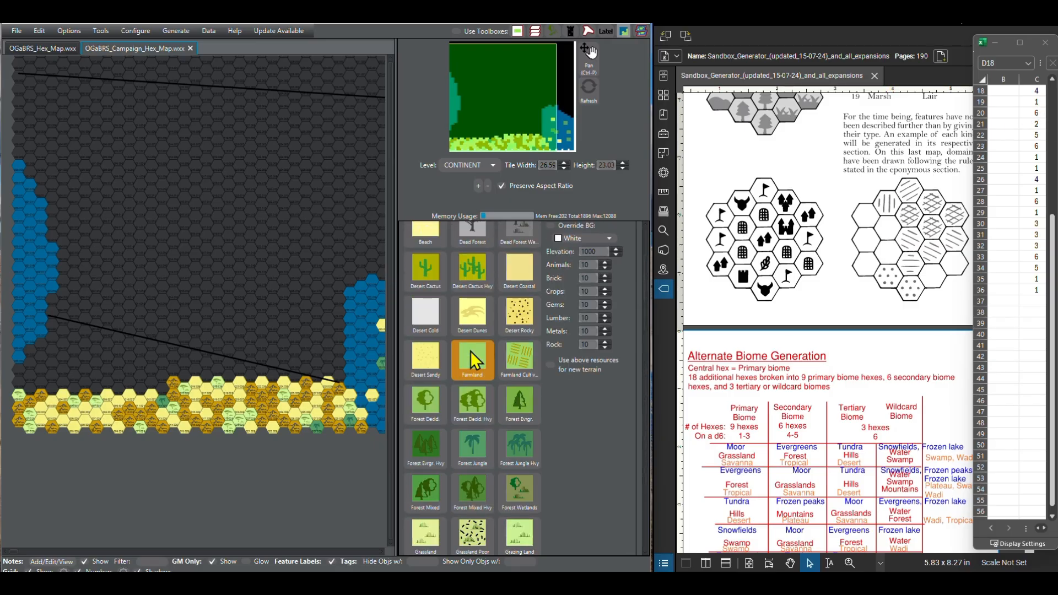
{"action": "left_click", "coordinate": [441, 375]}
{"action": "left_click", "coordinate": [164, 392]}
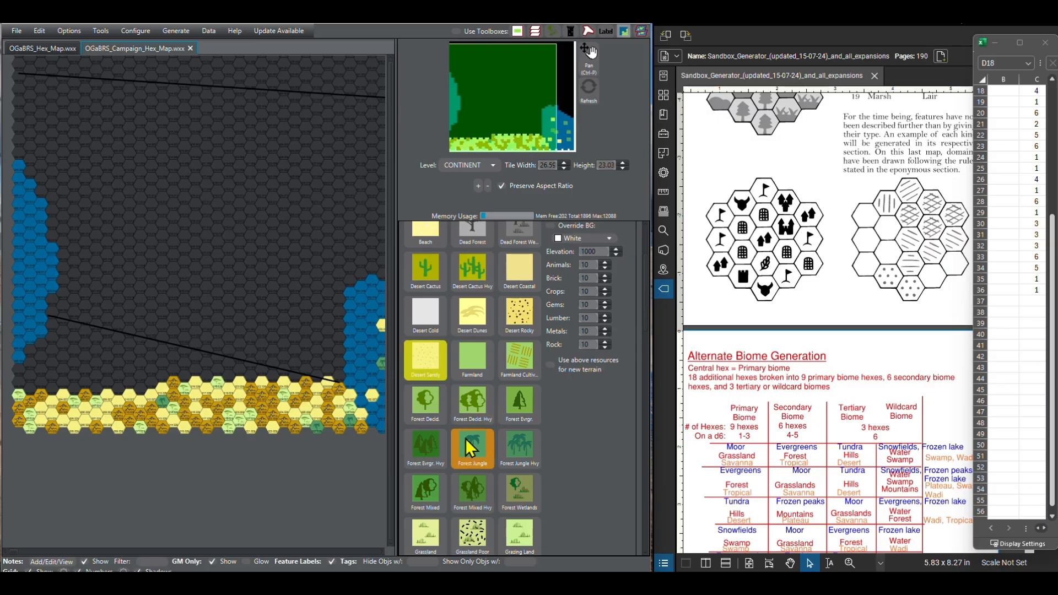
Step: Paint column 13 of the fourth southern row as Savanna and column 12 as Desert Sandy
{"action": "scroll", "coordinate": [466, 452], "scroll_direction": "down", "scroll_amount": 3}
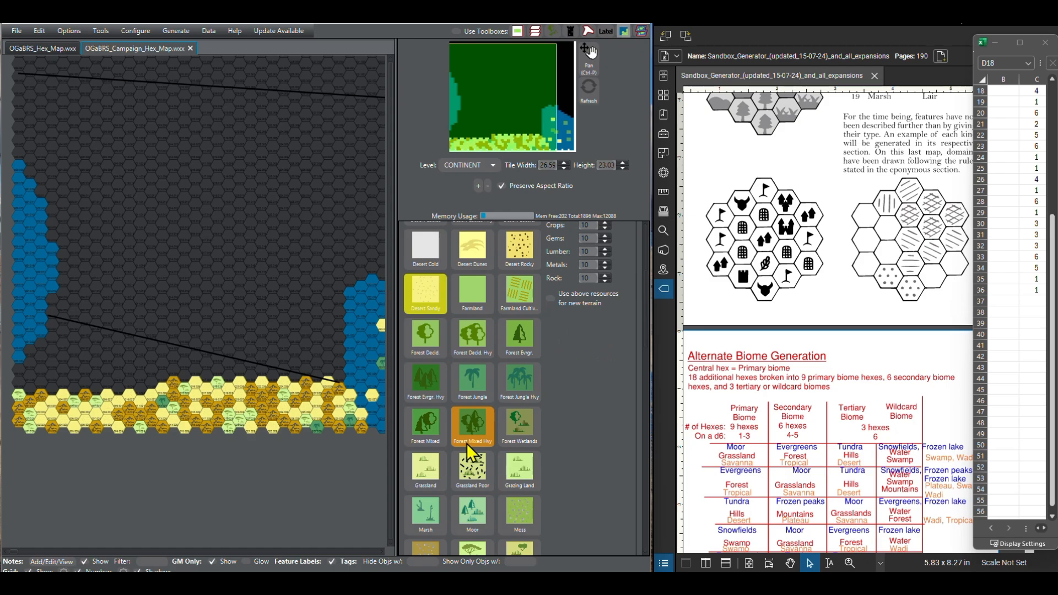
{"action": "scroll", "coordinate": [466, 443], "scroll_direction": "down", "scroll_amount": 1}
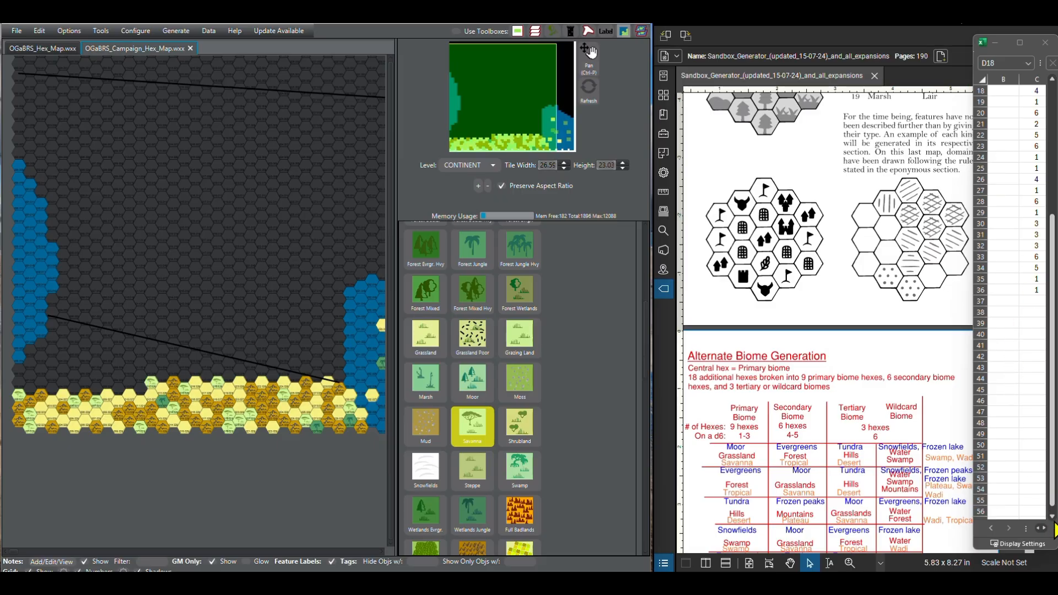
{"action": "scroll", "coordinate": [1053, 526], "scroll_direction": "down", "scroll_amount": 1}
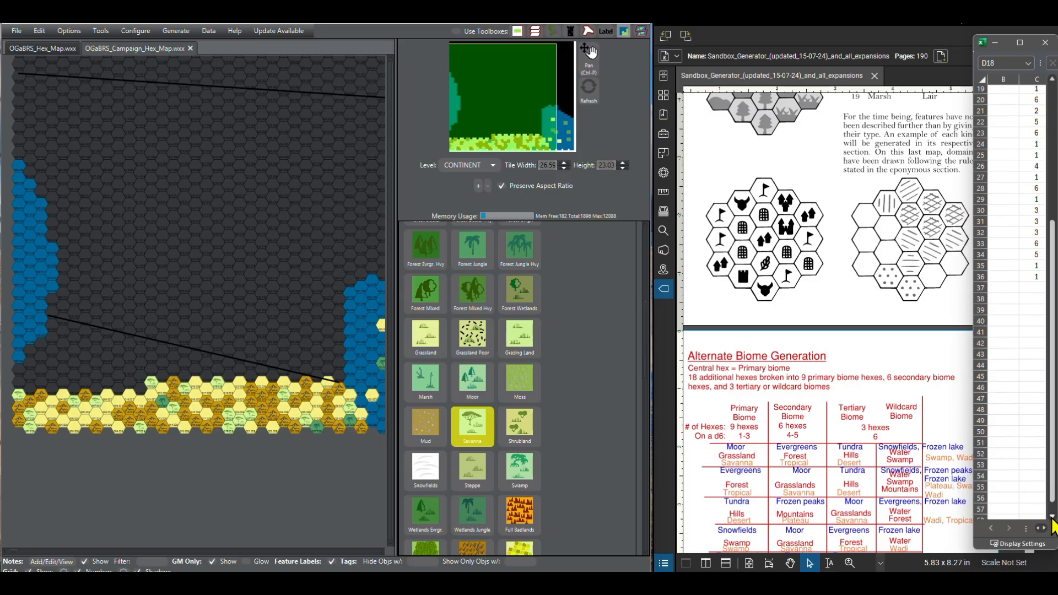
{"action": "scroll", "coordinate": [488, 426], "scroll_direction": "up", "scroll_amount": 5}
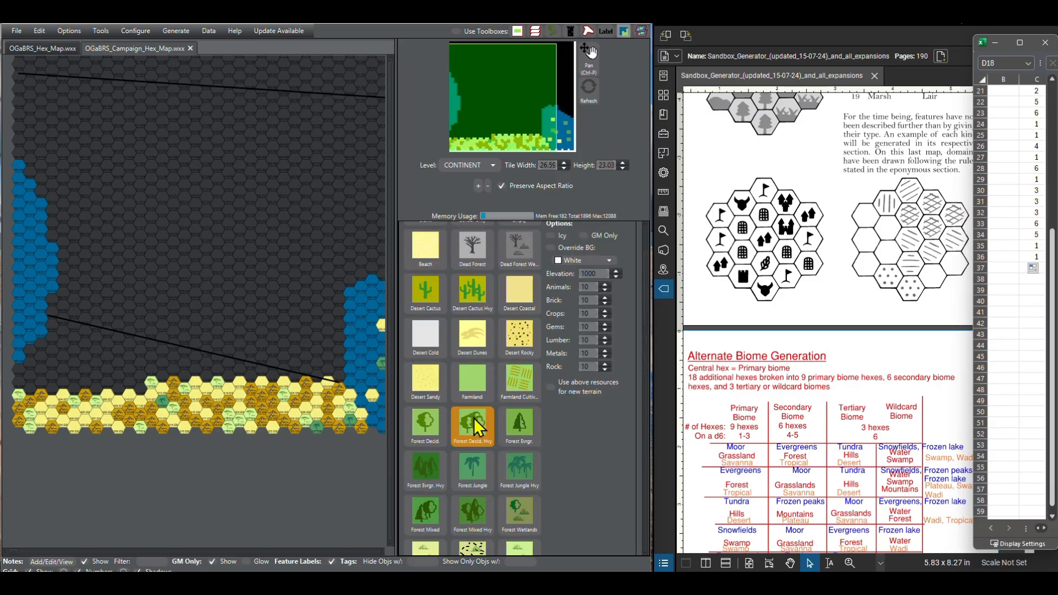
{"action": "left_click", "coordinate": [432, 386]}
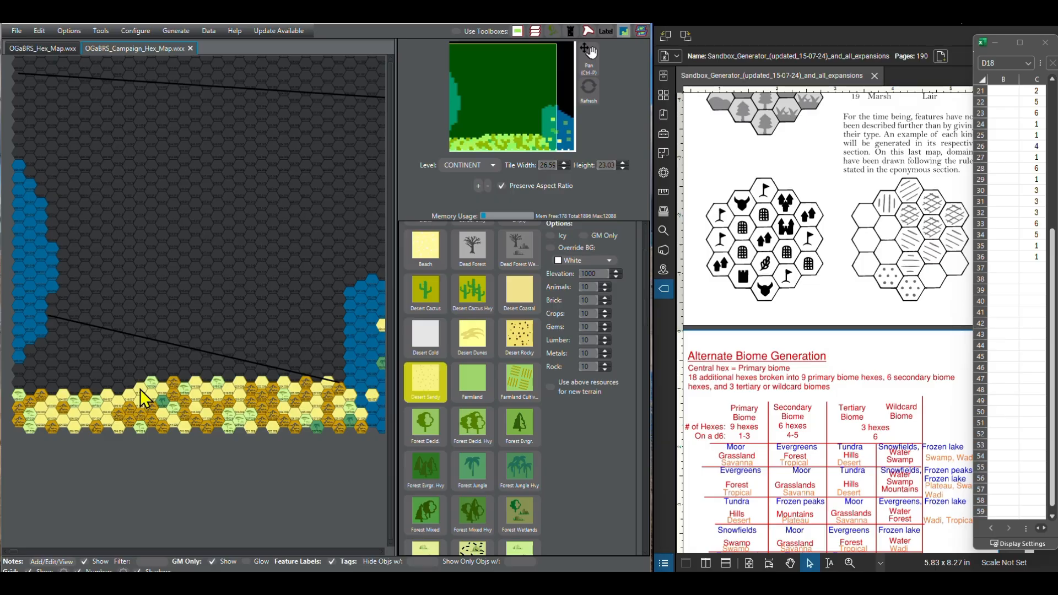
Step: Continue the fourth southern row westward with Other Broken Lands in column 11 and Savanna in column 10
{"action": "scroll", "coordinate": [286, 423], "scroll_direction": "up", "scroll_amount": 4}
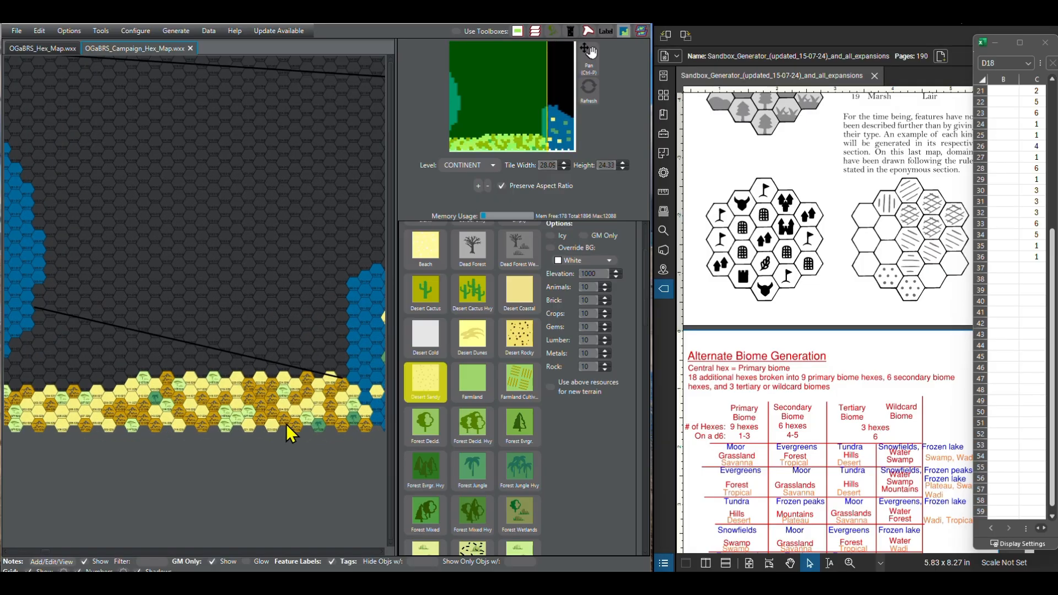
{"action": "scroll", "coordinate": [297, 493], "scroll_direction": "down", "scroll_amount": 1}
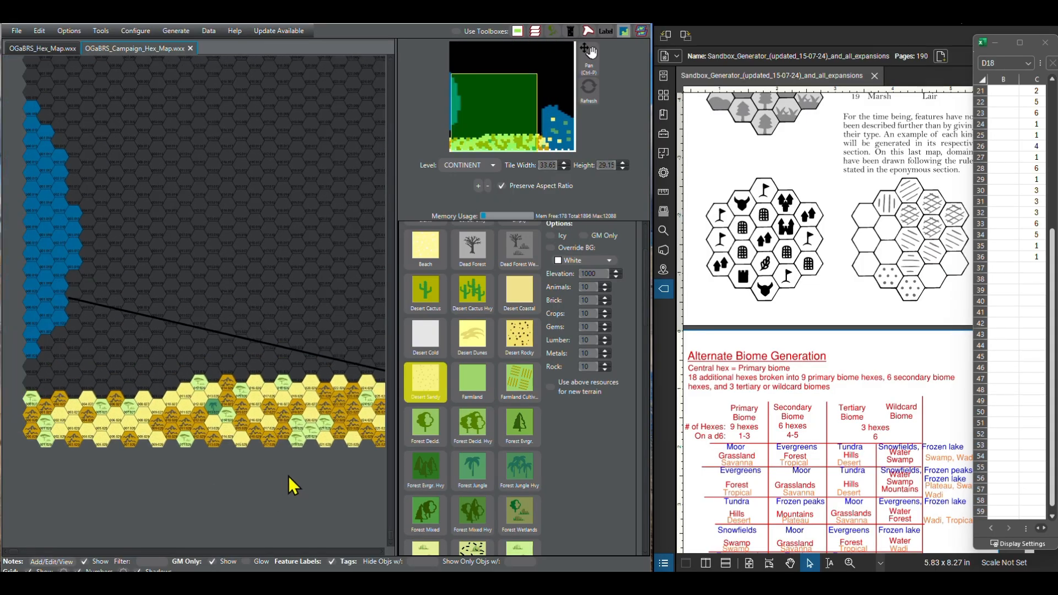
{"action": "scroll", "coordinate": [506, 437], "scroll_direction": "down", "scroll_amount": 1}
{"action": "scroll", "coordinate": [506, 438], "scroll_direction": "down", "scroll_amount": 10}
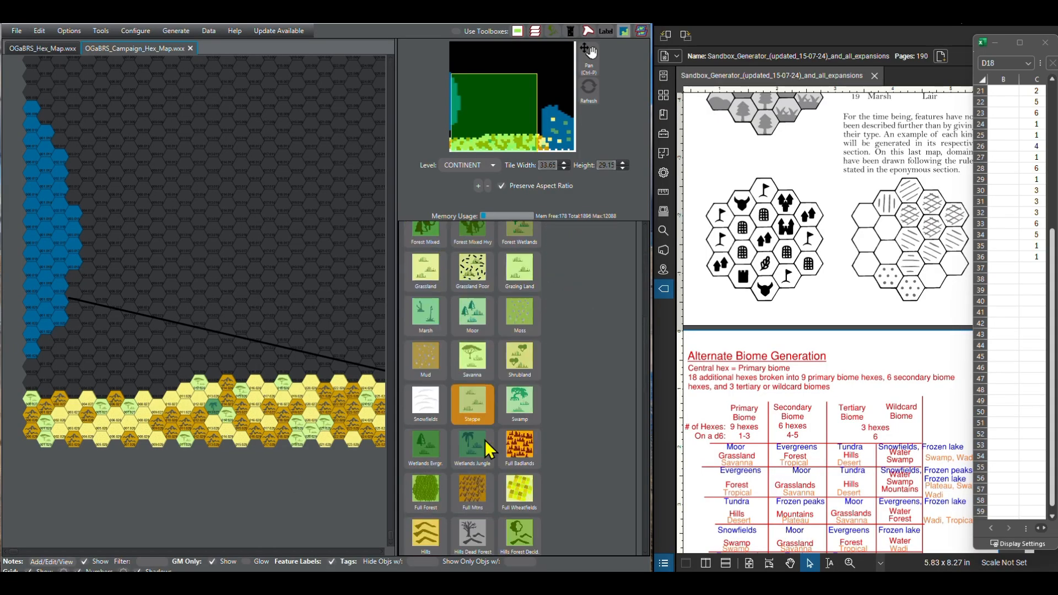
{"action": "scroll", "coordinate": [479, 441], "scroll_direction": "down", "scroll_amount": 2}
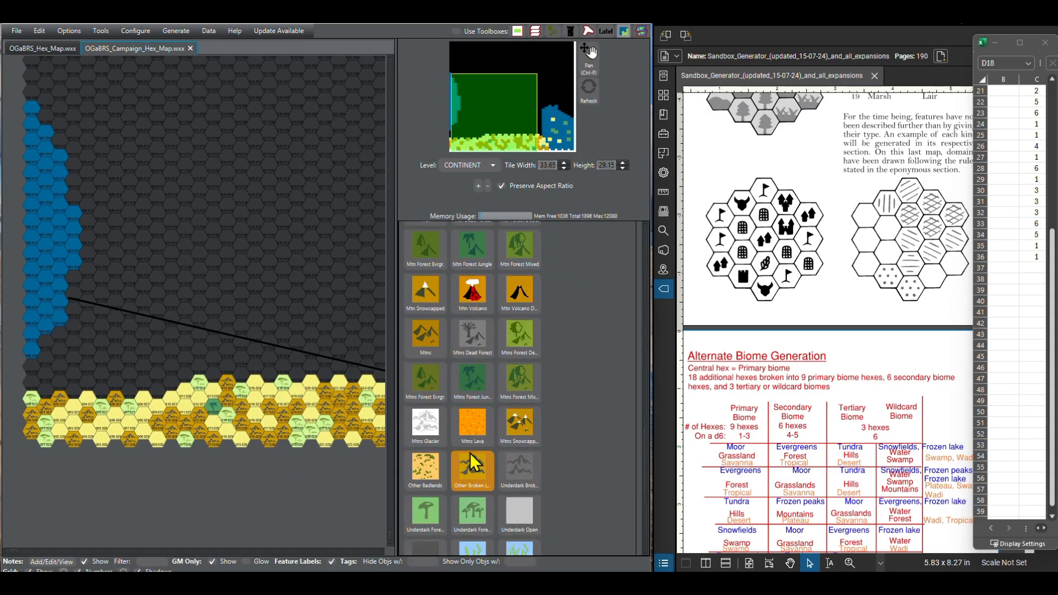
{"action": "left_click", "coordinate": [473, 463]}
{"action": "left_click", "coordinate": [174, 387]}
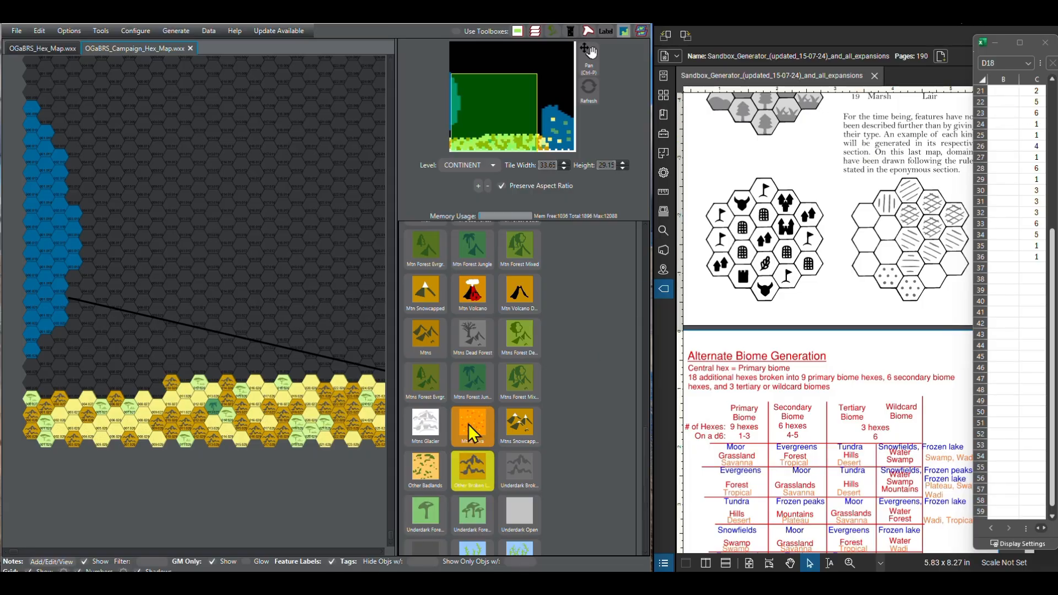
{"action": "scroll", "coordinate": [450, 446], "scroll_direction": "up", "scroll_amount": 8}
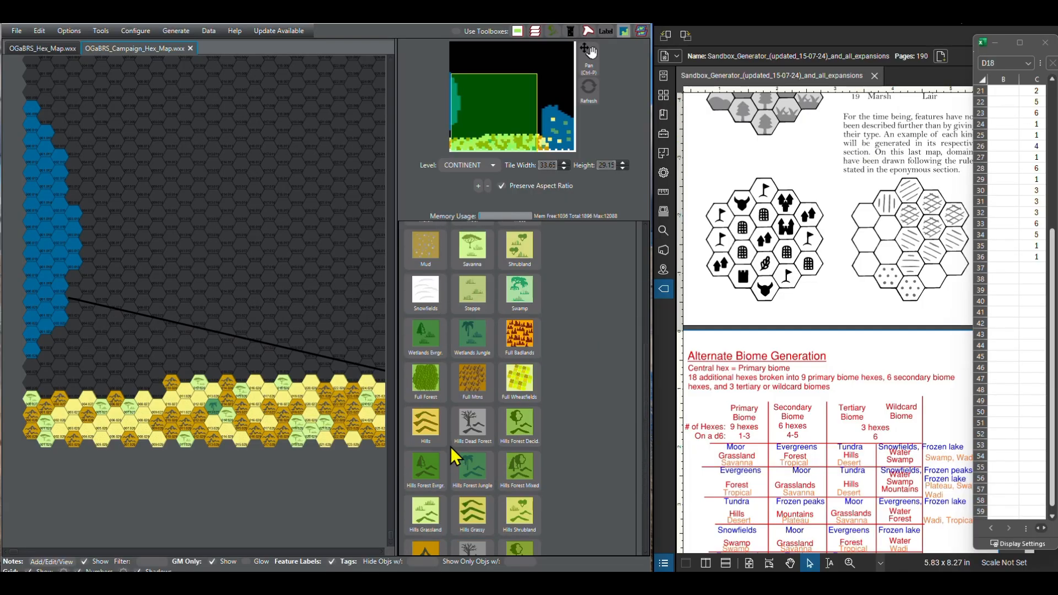
{"action": "left_click", "coordinate": [472, 249]}
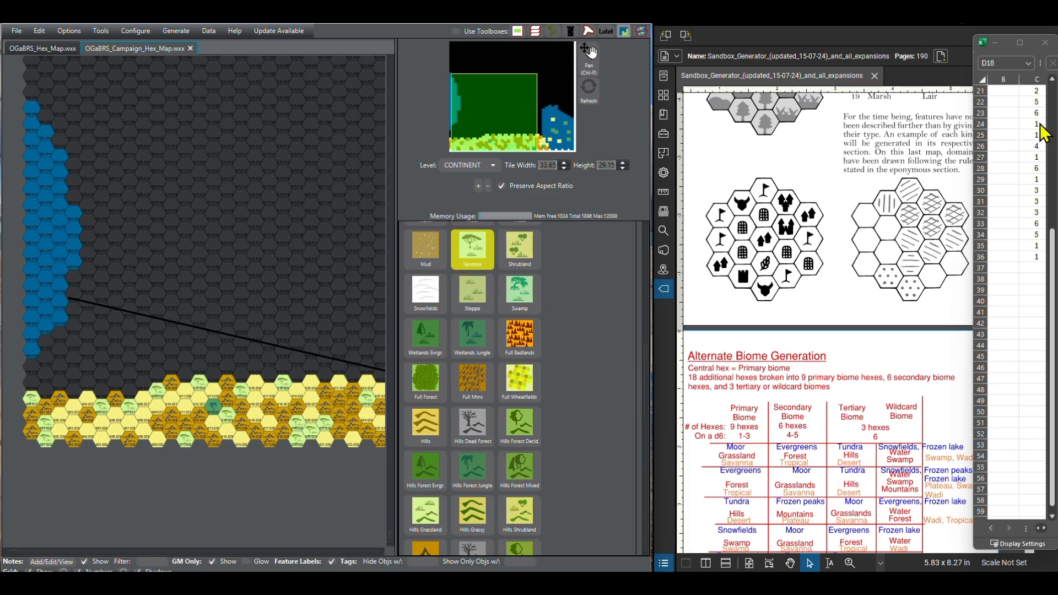
Step: Paint columns 9 and 8 of the fourth southern row as Desert Sandy, following the d6 rolls
{"action": "scroll", "coordinate": [485, 347], "scroll_direction": "up", "scroll_amount": 5}
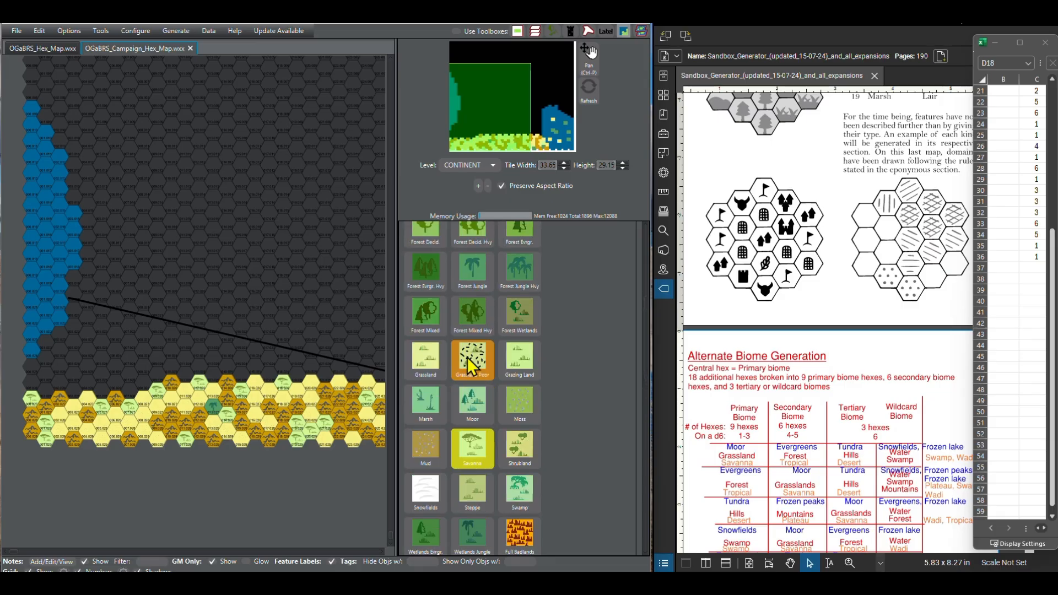
{"action": "scroll", "coordinate": [478, 365], "scroll_direction": "up", "scroll_amount": 2}
{"action": "left_click", "coordinate": [425, 314]}
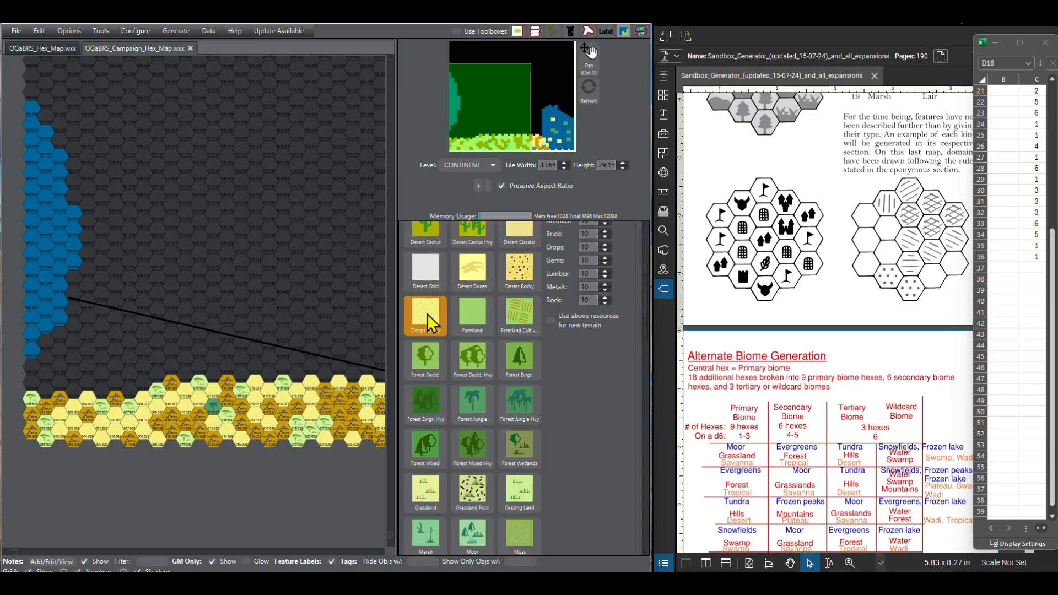
{"action": "left_click", "coordinate": [143, 385]}
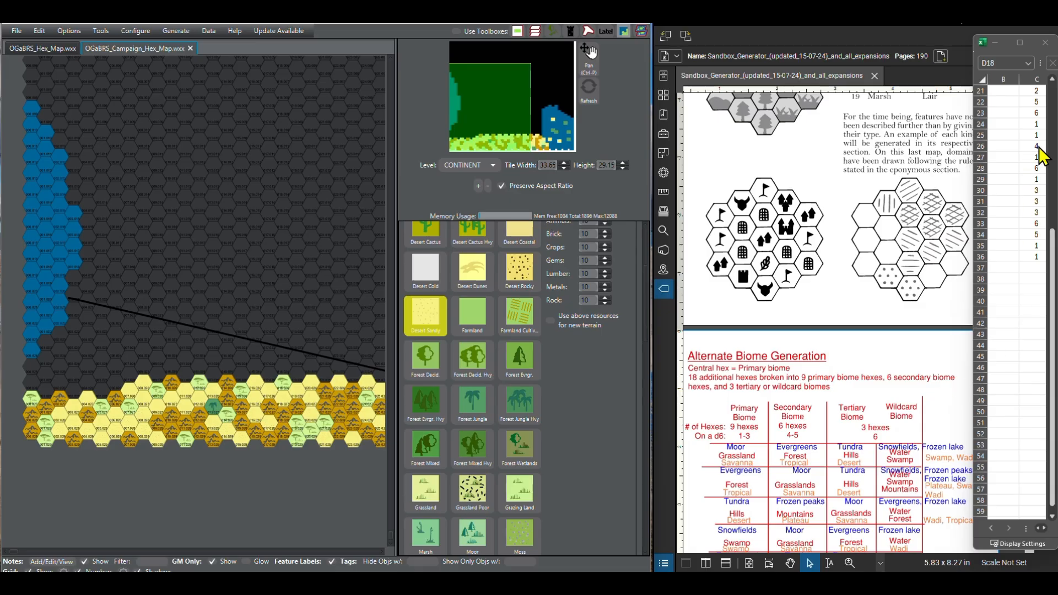
Step: Continue the fourth southern row westward with Other Broken Lands in column 7 and Desert Sandy in column 6
{"action": "left_click", "coordinate": [1052, 517]}
{"action": "left_click", "coordinate": [1052, 516]}
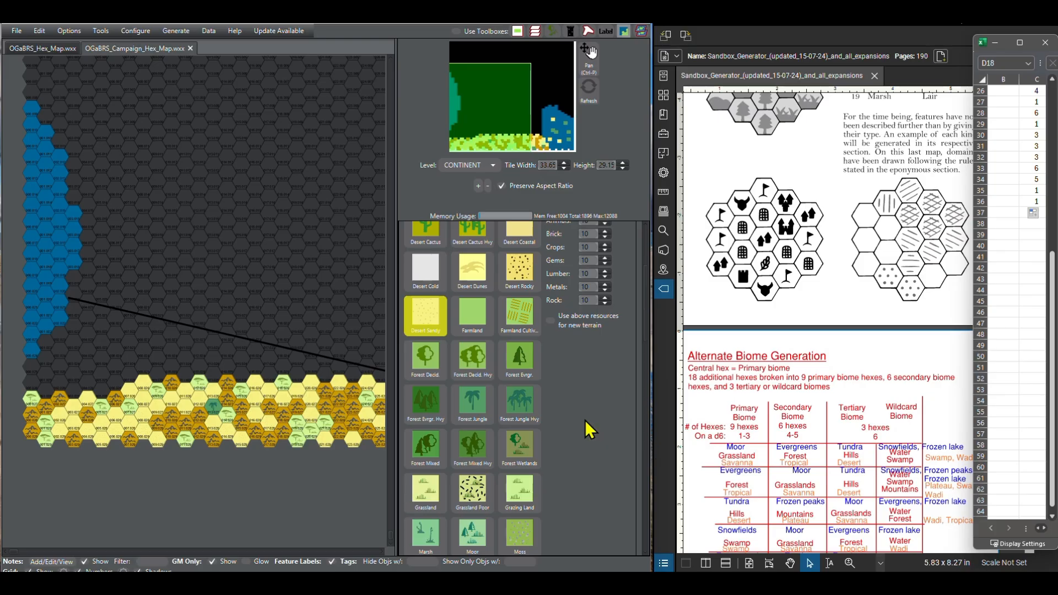
{"action": "scroll", "coordinate": [488, 385], "scroll_direction": "down", "scroll_amount": 15}
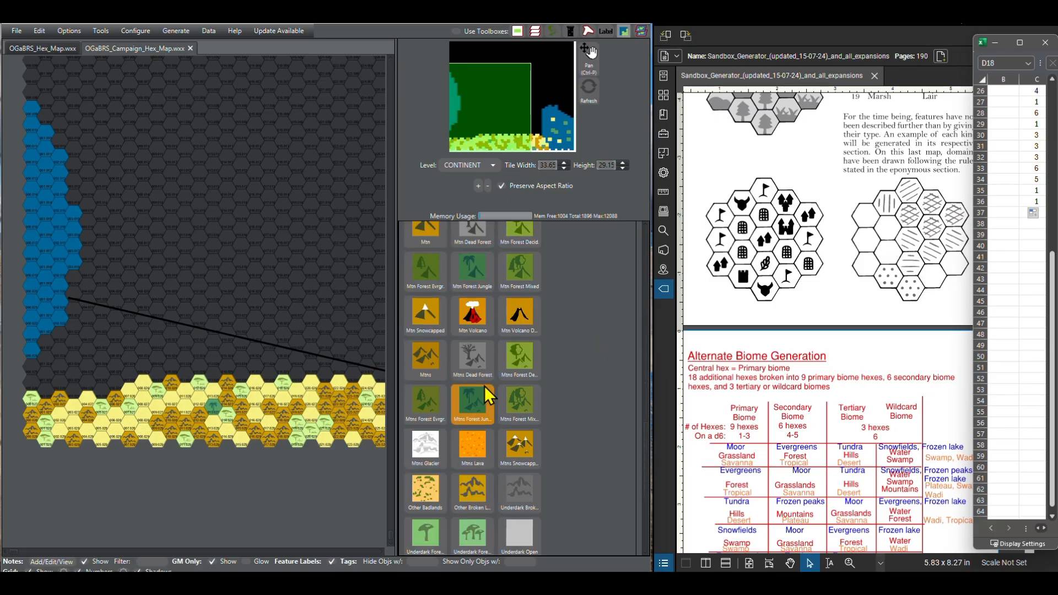
{"action": "scroll", "coordinate": [463, 379], "scroll_direction": "down", "scroll_amount": 1}
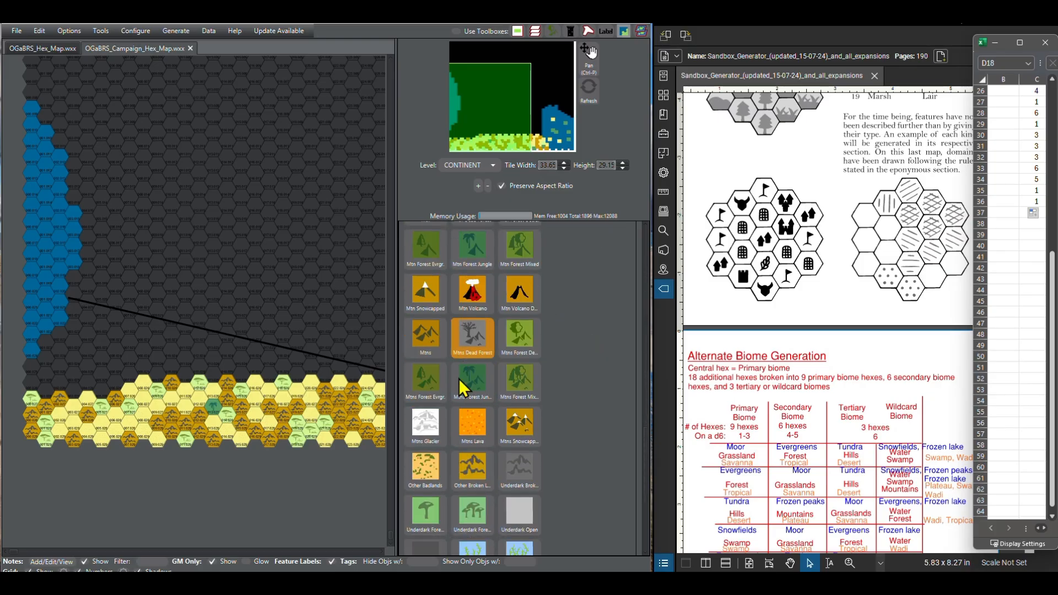
{"action": "left_click", "coordinate": [473, 471]}
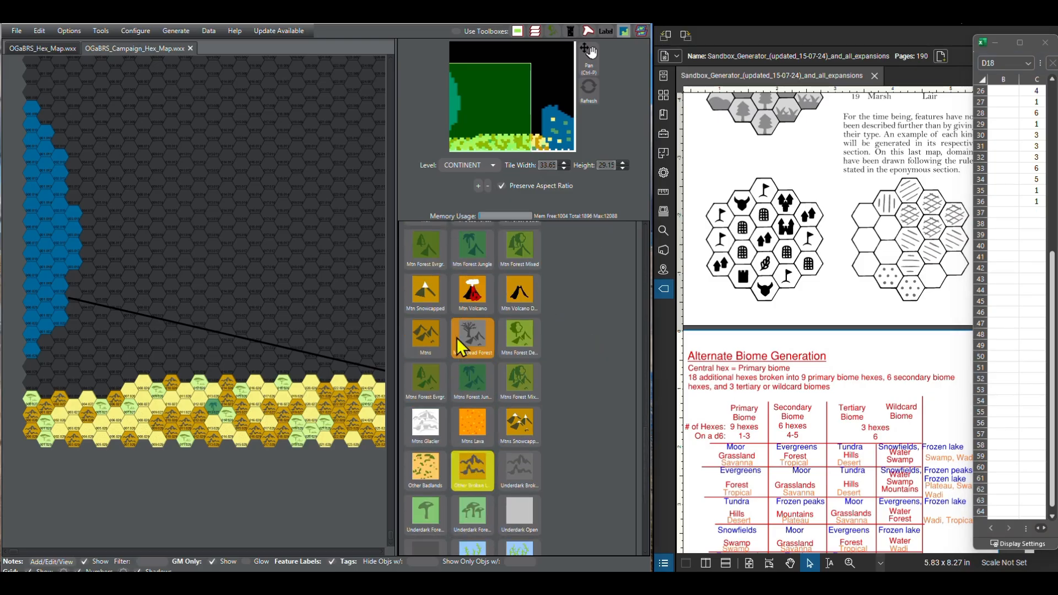
{"action": "left_click", "coordinate": [114, 384]}
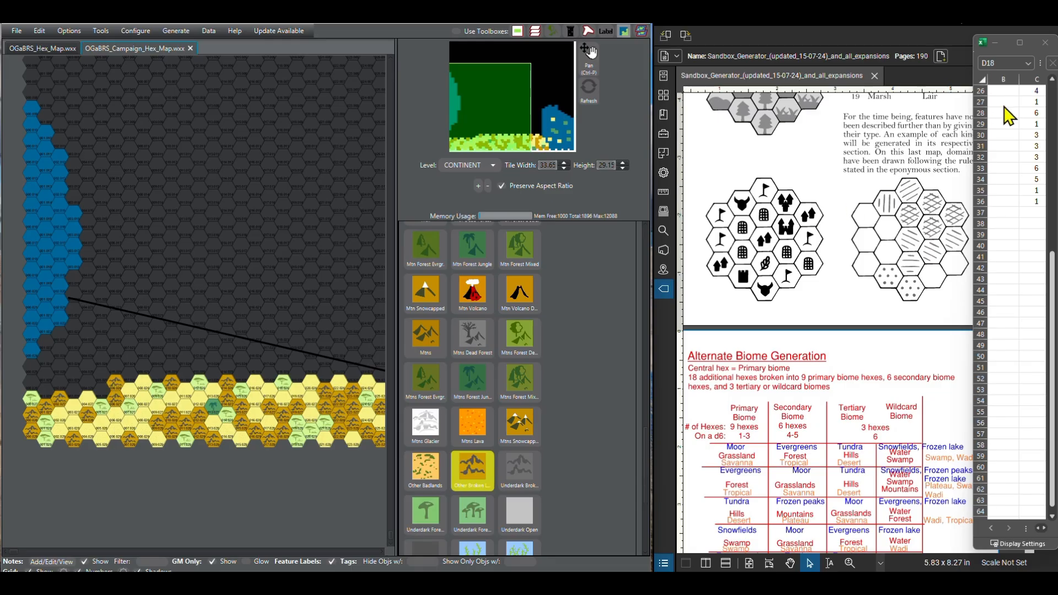
{"action": "scroll", "coordinate": [471, 378], "scroll_direction": "up", "scroll_amount": 3}
{"action": "scroll", "coordinate": [466, 368], "scroll_direction": "up", "scroll_amount": 10}
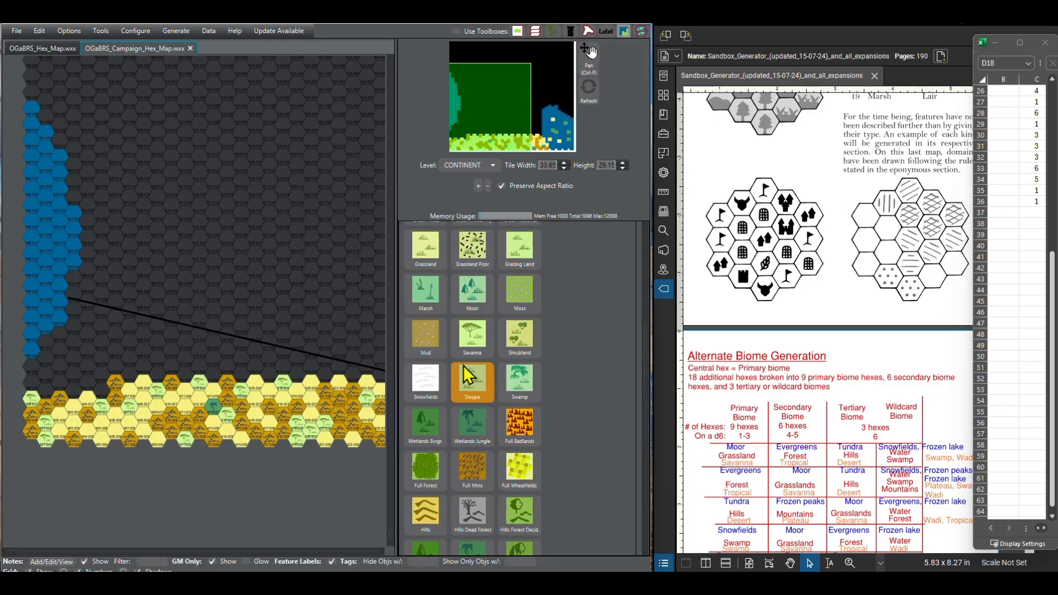
{"action": "scroll", "coordinate": [463, 366], "scroll_direction": "up", "scroll_amount": 1}
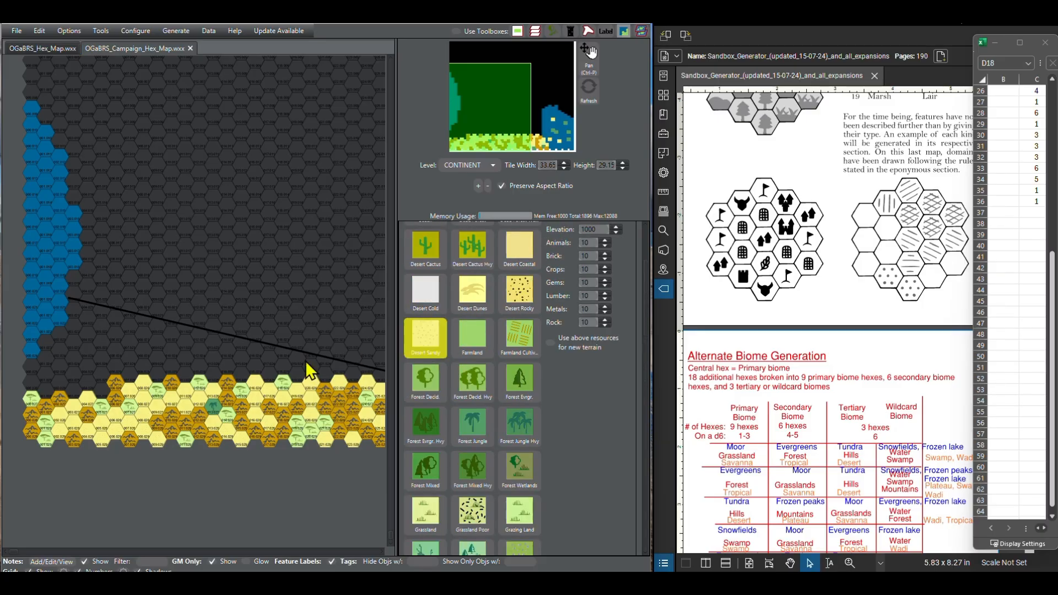
Step: Paint column 5 of the fourth southern row as Forest Jungle
{"action": "scroll", "coordinate": [523, 423], "scroll_direction": "down", "scroll_amount": 2}
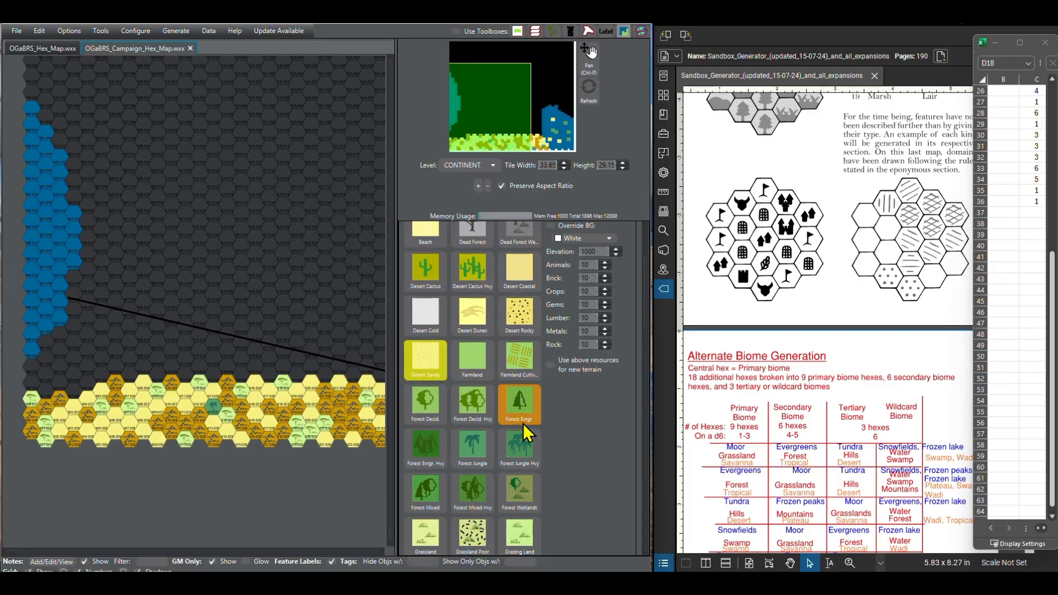
{"action": "left_click", "coordinate": [474, 412]}
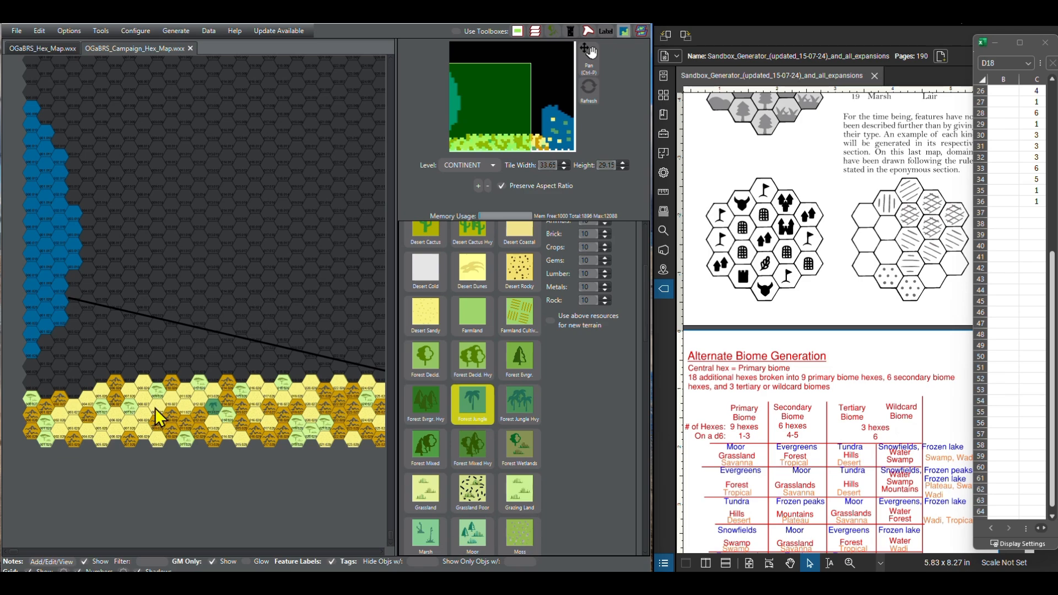
{"action": "left_click", "coordinate": [85, 384]}
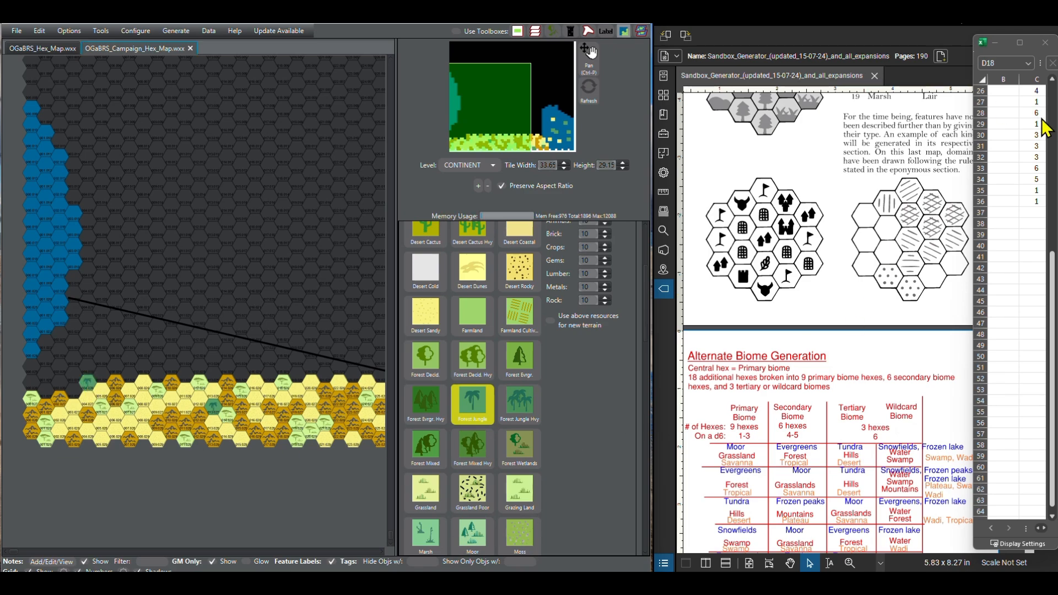
Step: Complete the fourth southern row by painting columns 4 to 1 as Desert Sandy, following the d6 rolls
{"action": "left_click", "coordinate": [1052, 517]}
{"action": "left_click", "coordinate": [1052, 516]}
{"action": "left_click", "coordinate": [1052, 517]}
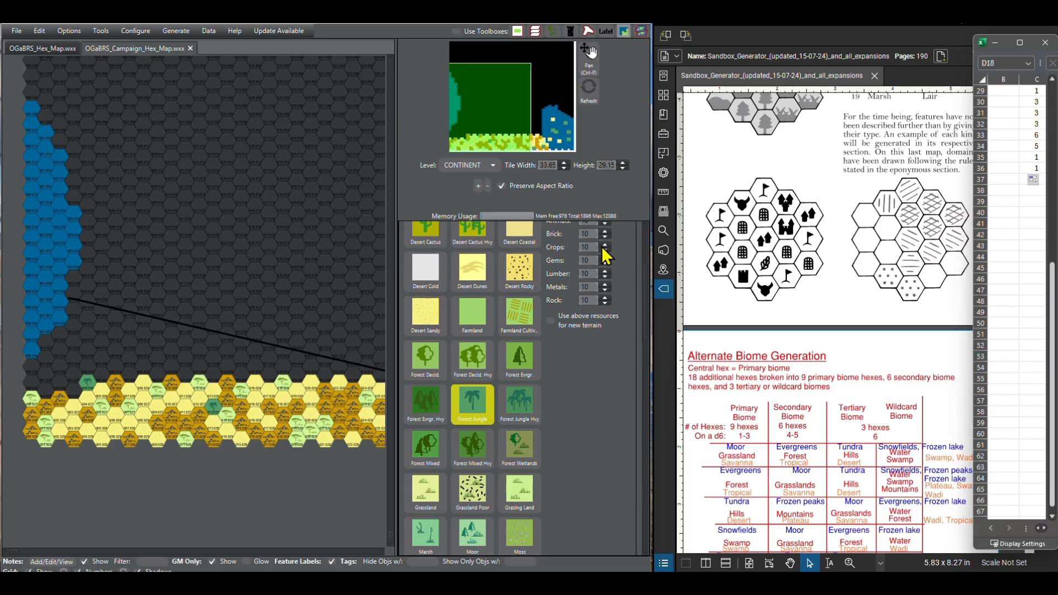
{"action": "scroll", "coordinate": [457, 351], "scroll_direction": "up", "scroll_amount": 1}
{"action": "left_click", "coordinate": [436, 365]}
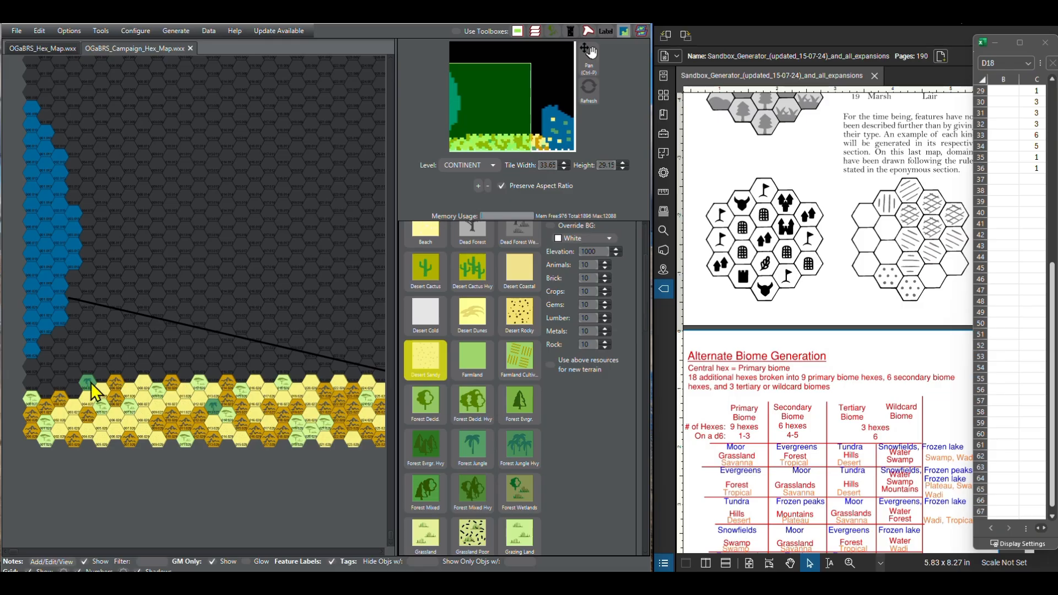
{"action": "mouse_move", "coordinate": [57, 388]}
{"action": "left_mouse_down"}
{"action": "mouse_move", "coordinate": [44, 394]}
{"action": "mouse_move", "coordinate": [29, 379]}
{"action": "left_mouse_up"}
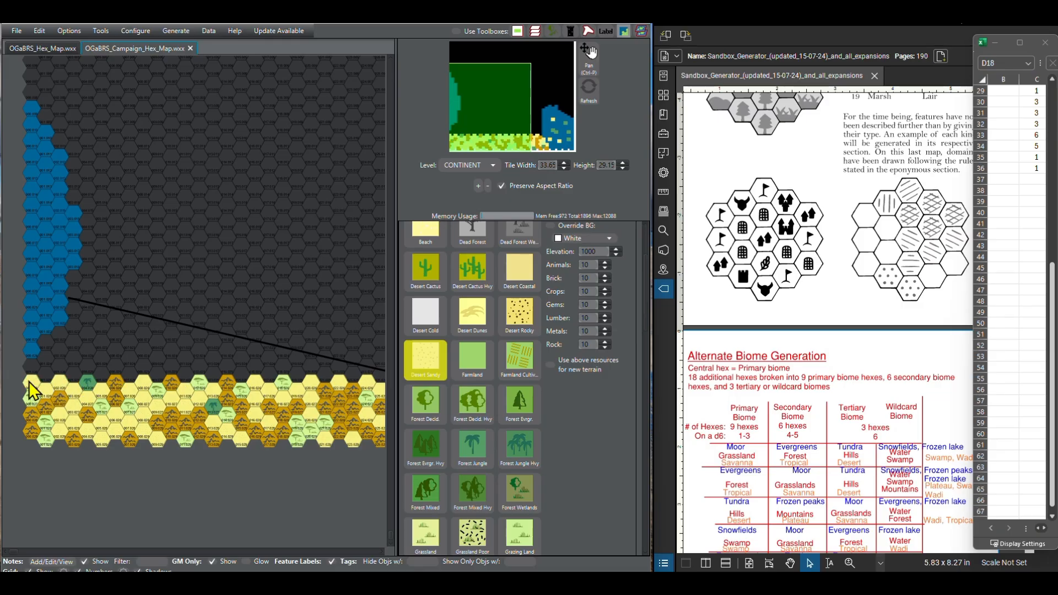
Step: Start the fifth southern row from the west with Savanna in column 1 and Other Broken Lands in column 2
{"action": "scroll", "coordinate": [475, 359], "scroll_direction": "down", "scroll_amount": 1}
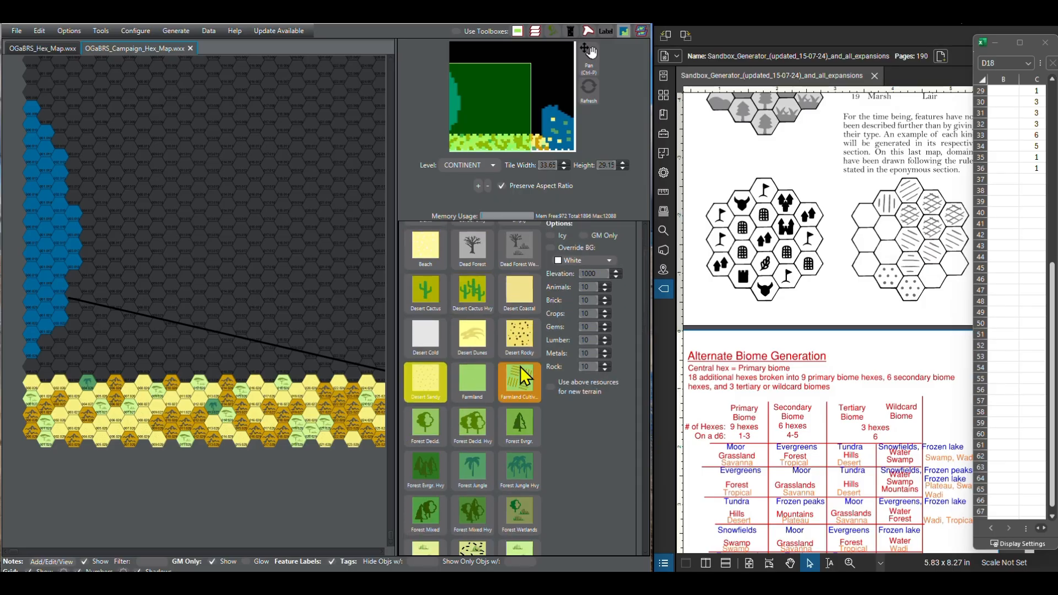
{"action": "scroll", "coordinate": [491, 425], "scroll_direction": "down", "scroll_amount": 1}
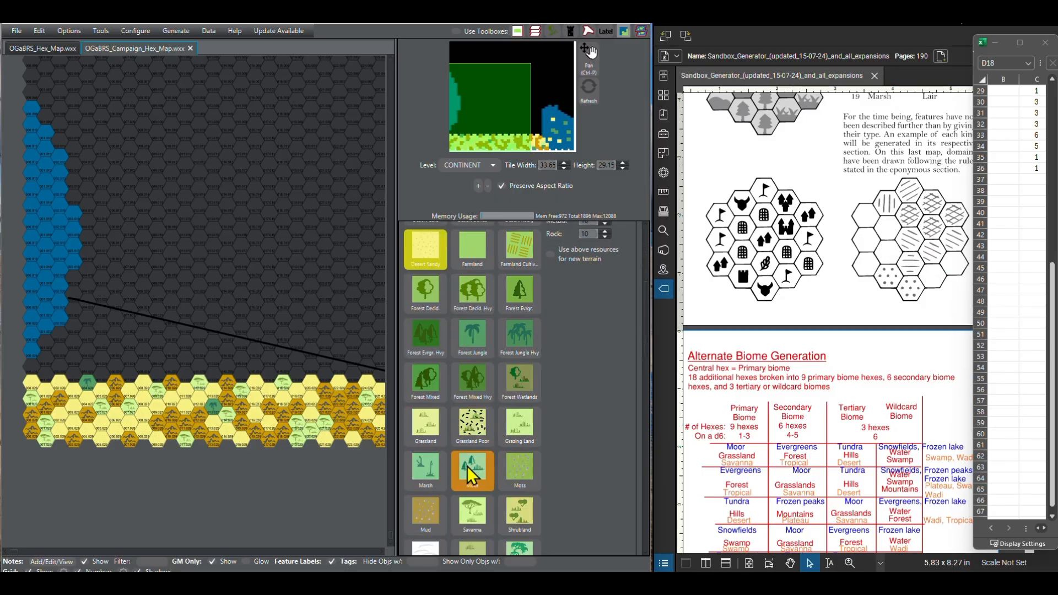
{"action": "left_click", "coordinate": [473, 508]}
{"action": "left_click", "coordinate": [28, 367]}
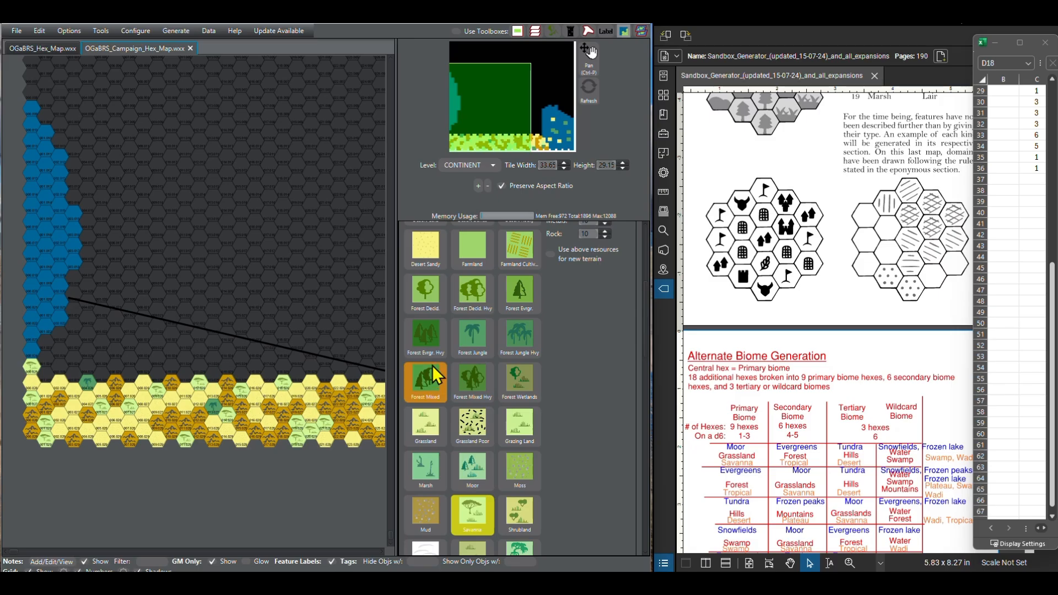
{"action": "scroll", "coordinate": [468, 386], "scroll_direction": "down", "scroll_amount": 5}
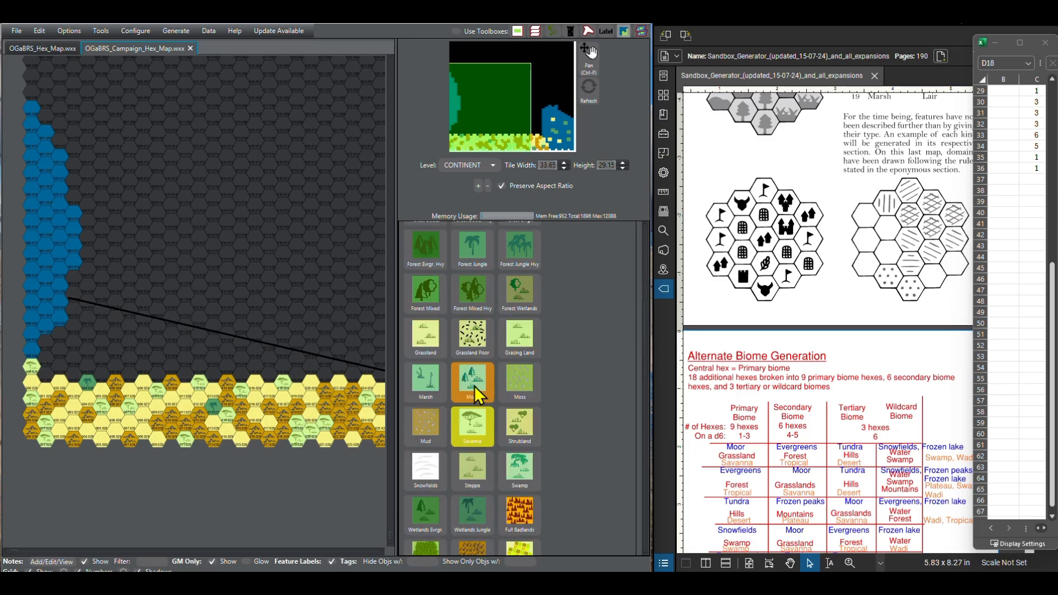
{"action": "scroll", "coordinate": [441, 452], "scroll_direction": "down", "scroll_amount": 4}
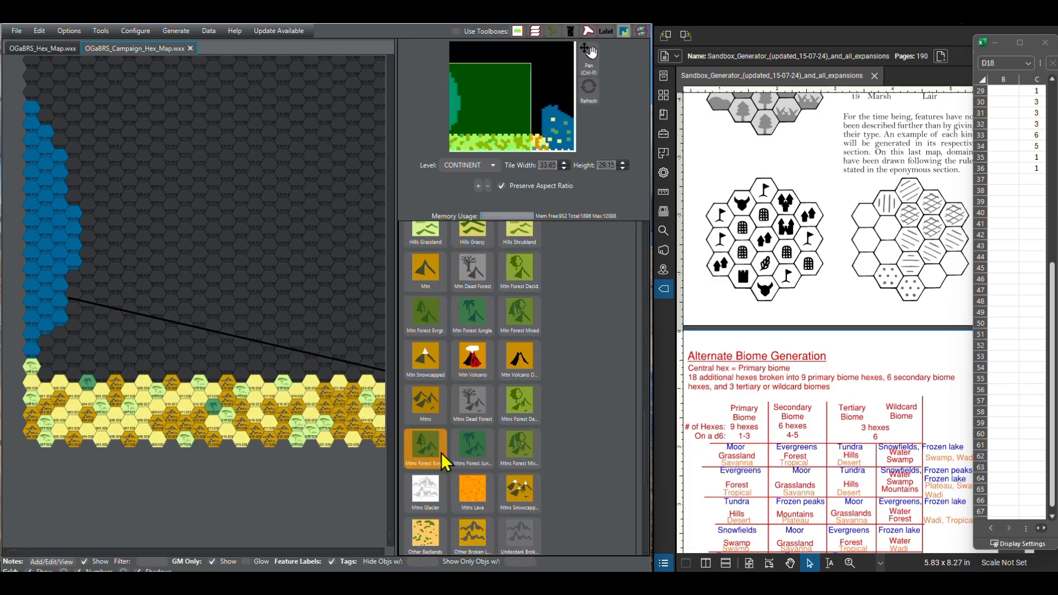
{"action": "left_click", "coordinate": [473, 475]}
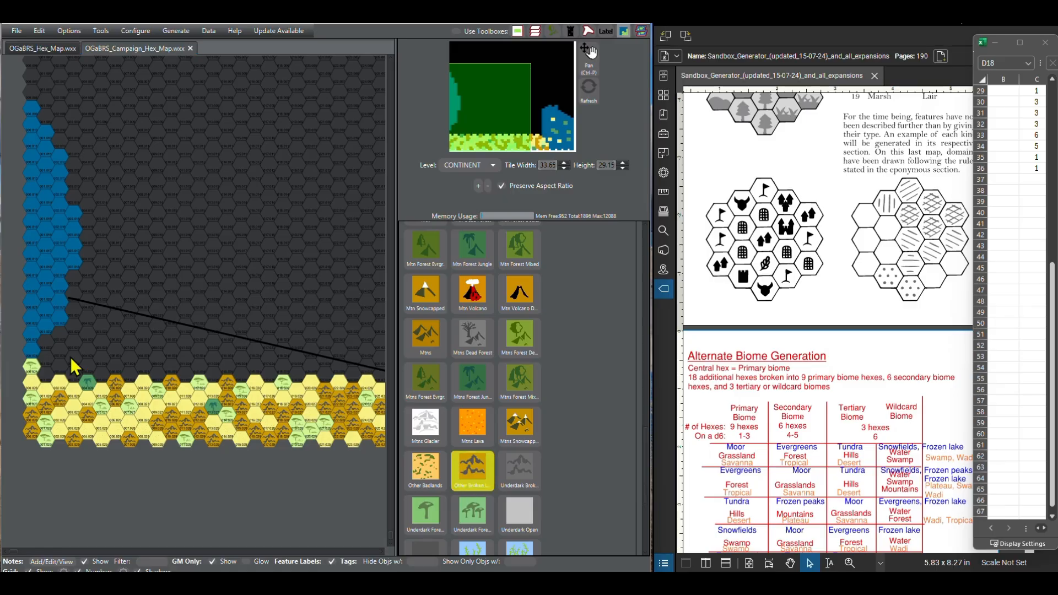
{"action": "left_click", "coordinate": [48, 375]}
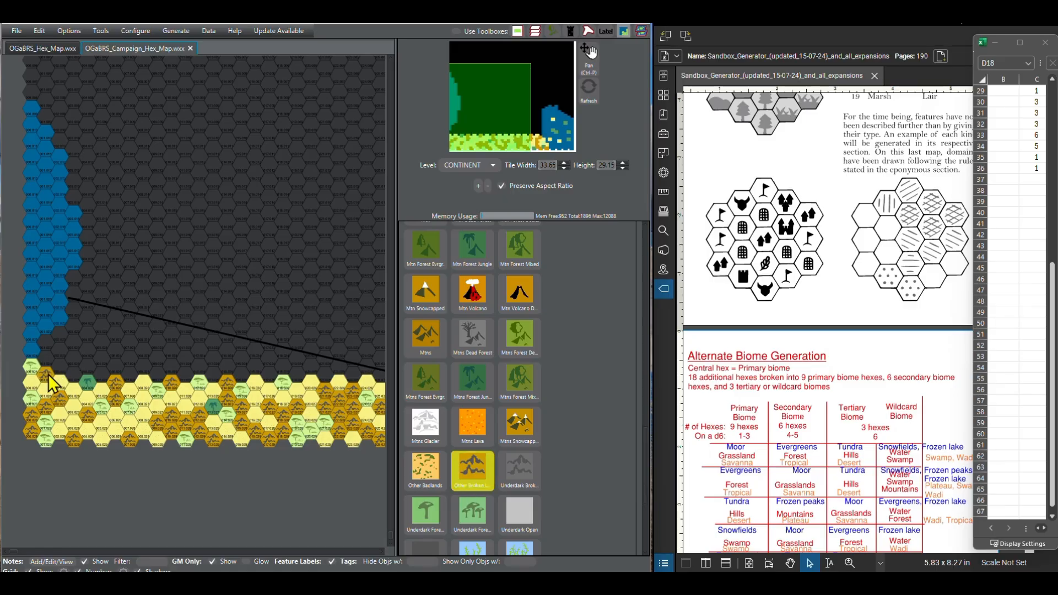
Step: Paint columns 3 and 4 of the fifth southern row as Desert Sandy
{"action": "scroll", "coordinate": [474, 375], "scroll_direction": "up", "scroll_amount": 3}
{"action": "scroll", "coordinate": [491, 369], "scroll_direction": "up", "scroll_amount": 5}
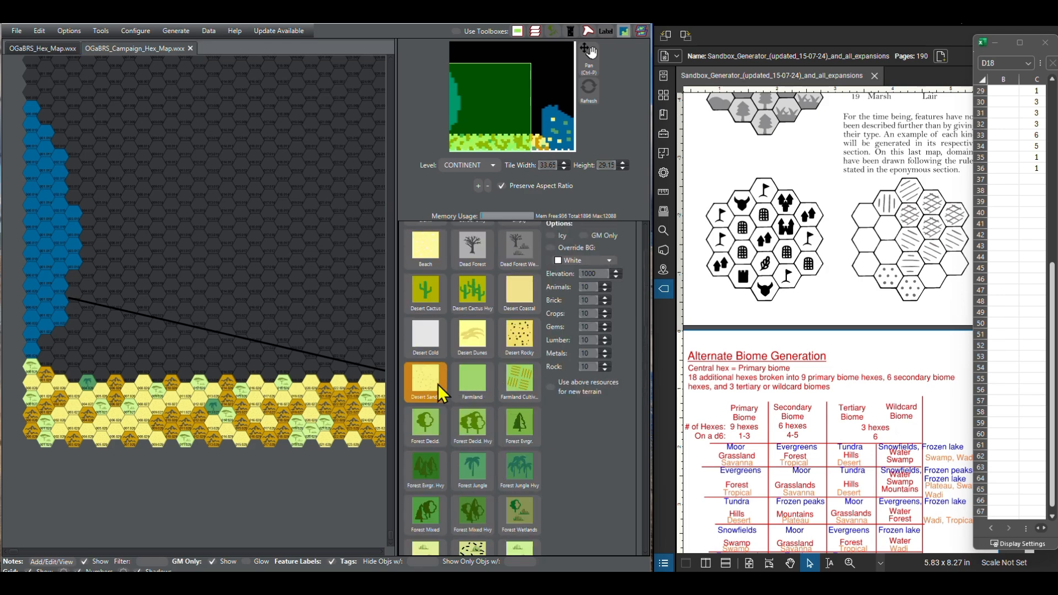
{"action": "left_click", "coordinate": [60, 367]}
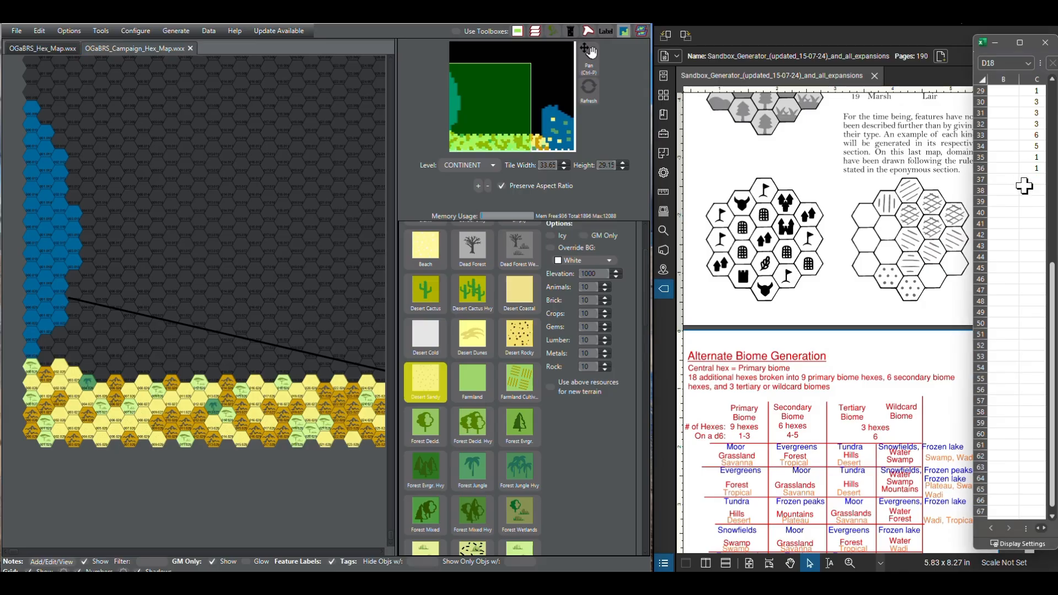
Step: Extend the d6 rolls in the spreadsheet by copying cell C36 into C37 to C73
{"action": "scroll", "coordinate": [1024, 182], "scroll_direction": "down", "scroll_amount": 2}
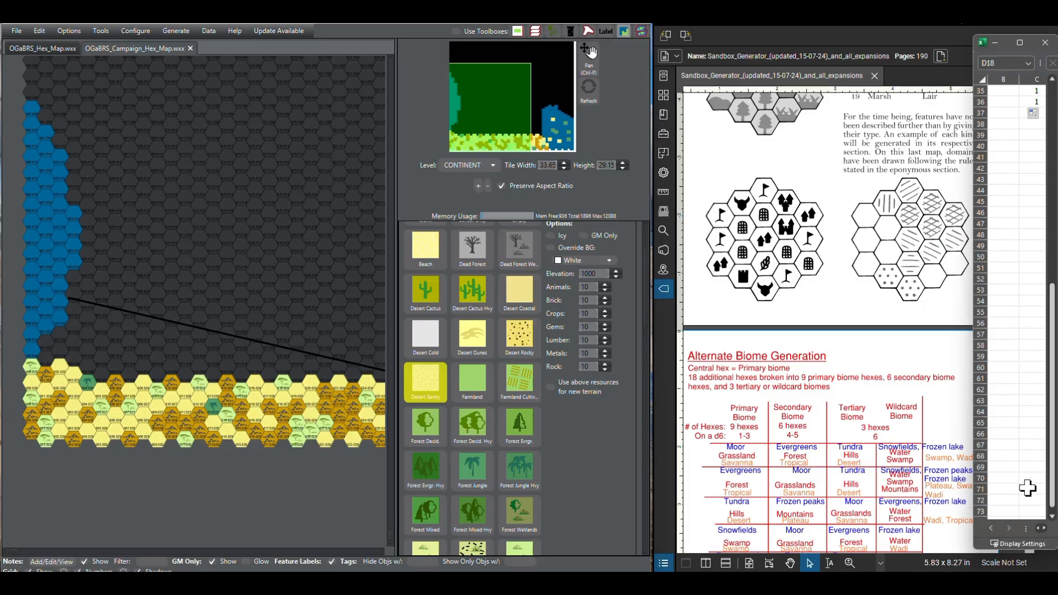
{"action": "left_click", "coordinate": [1051, 517]}
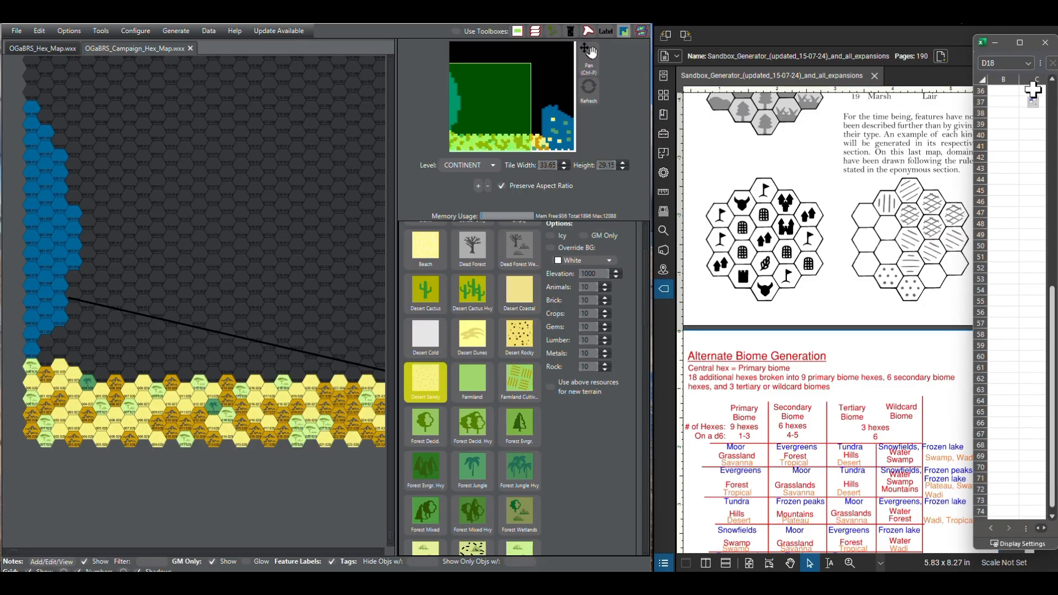
{"action": "left_click", "coordinate": [1033, 90]}
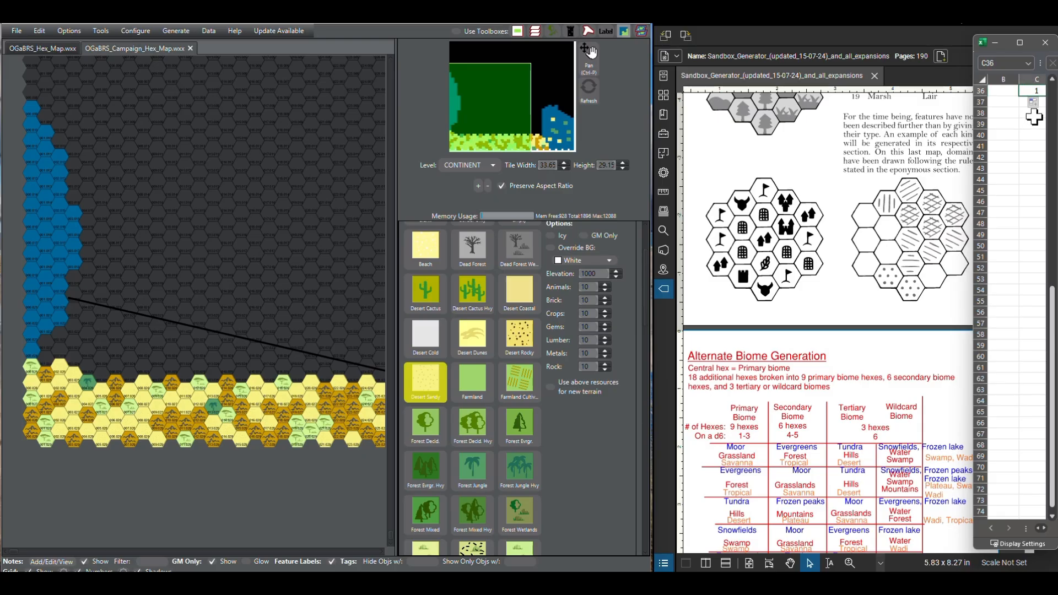
{"action": "key", "text": "ctrl+c"}
{"action": "left_click_drag", "start_coordinate": [1030, 101], "coordinate": [1036, 500]}
{"action": "key", "text": "ctrl+v"}
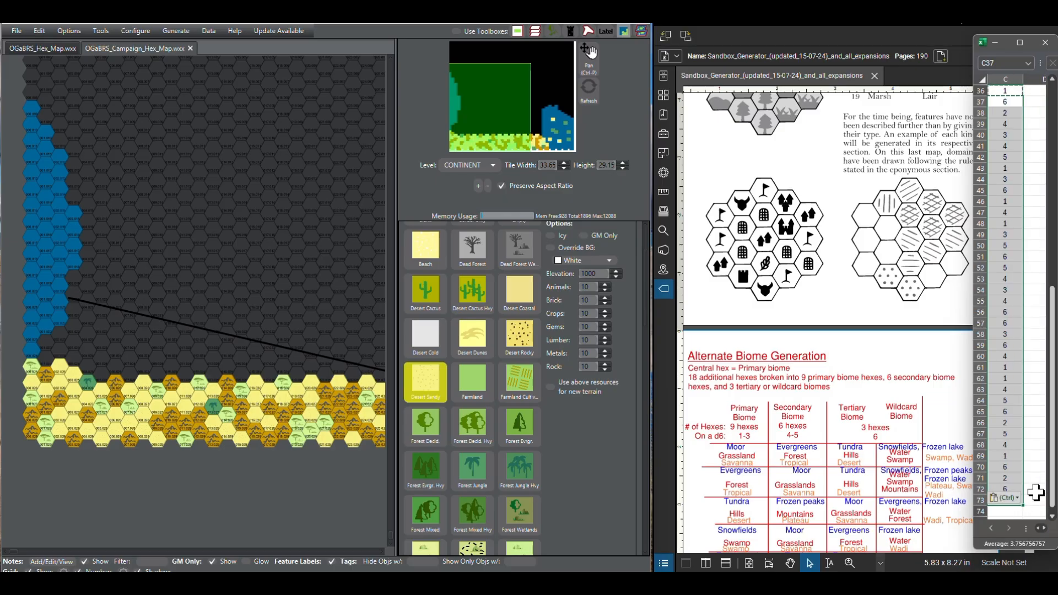
{"action": "left_click", "coordinate": [1035, 490]}
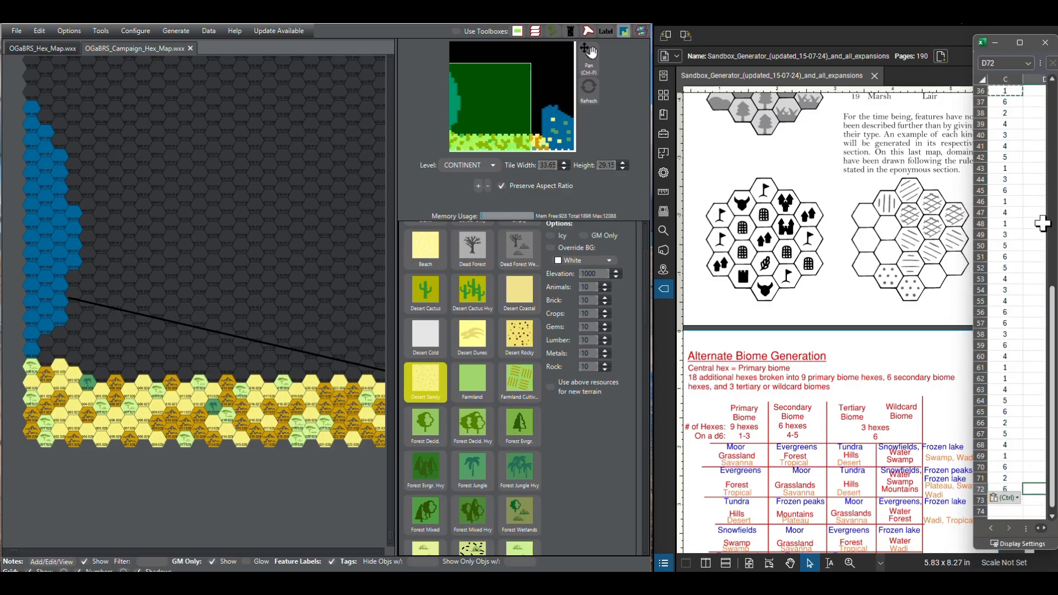
Step: Undo the paste of the d6 rolls into C37 to C73 and redo it
{"action": "scroll", "coordinate": [1038, 224], "scroll_direction": "right", "scroll_amount": 1}
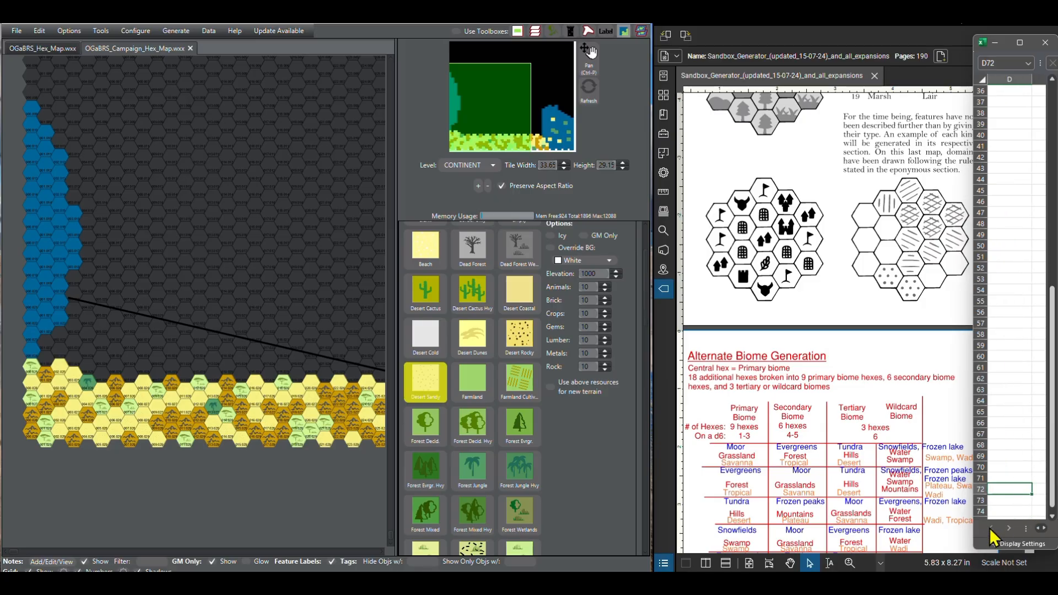
{"action": "left_click", "coordinate": [1016, 434]}
{"action": "scroll", "coordinate": [1015, 434], "scroll_direction": "up", "scroll_amount": 5}
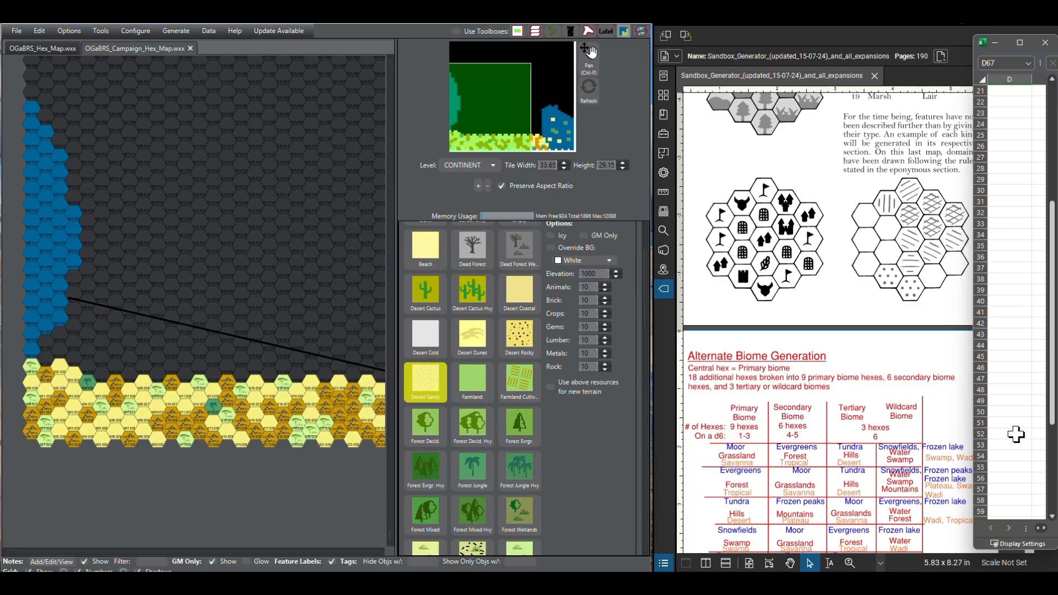
{"action": "key", "text": "ctrl+z"}
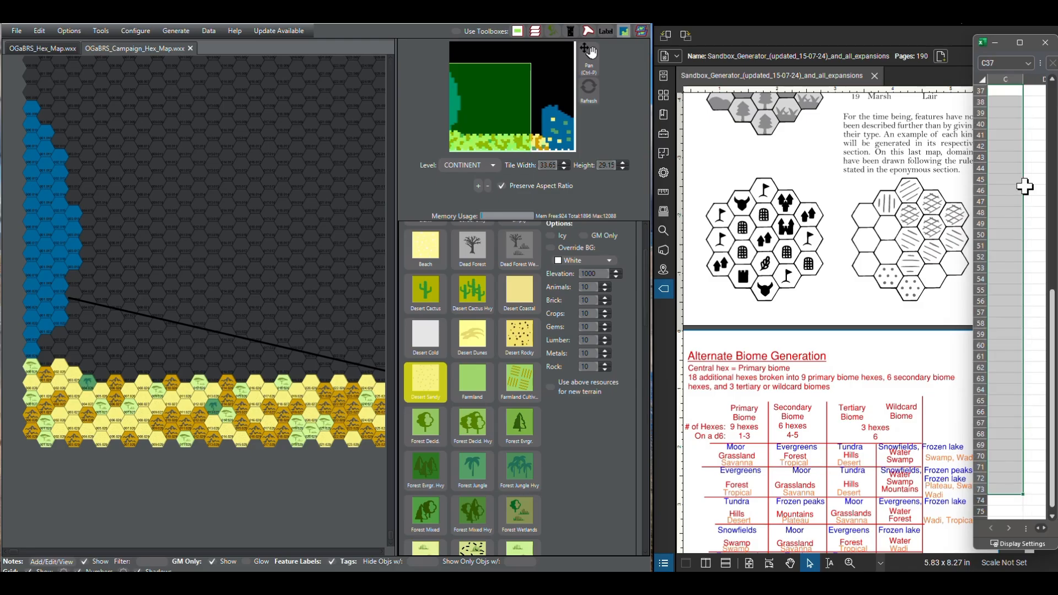
{"action": "key", "text": "ctrl+y"}
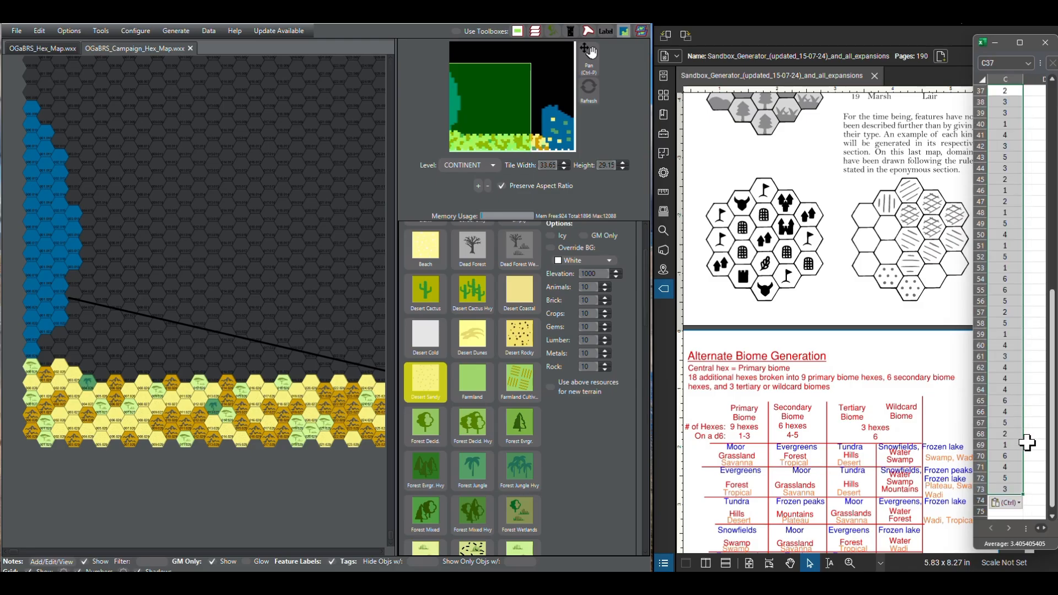
{"action": "left_click", "coordinate": [1055, 407]}
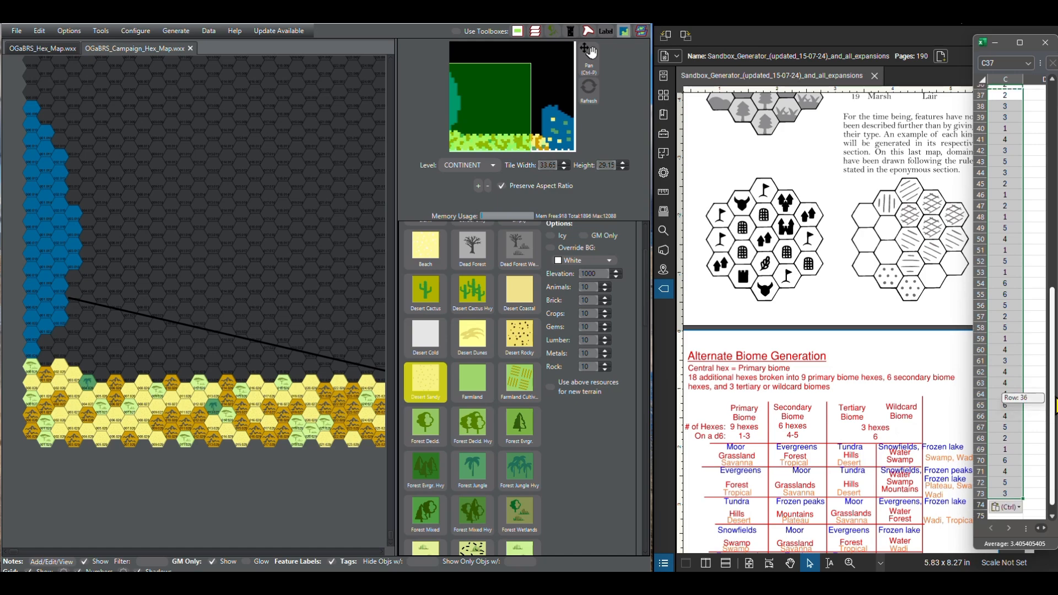
{"action": "left_click", "coordinate": [1037, 358]}
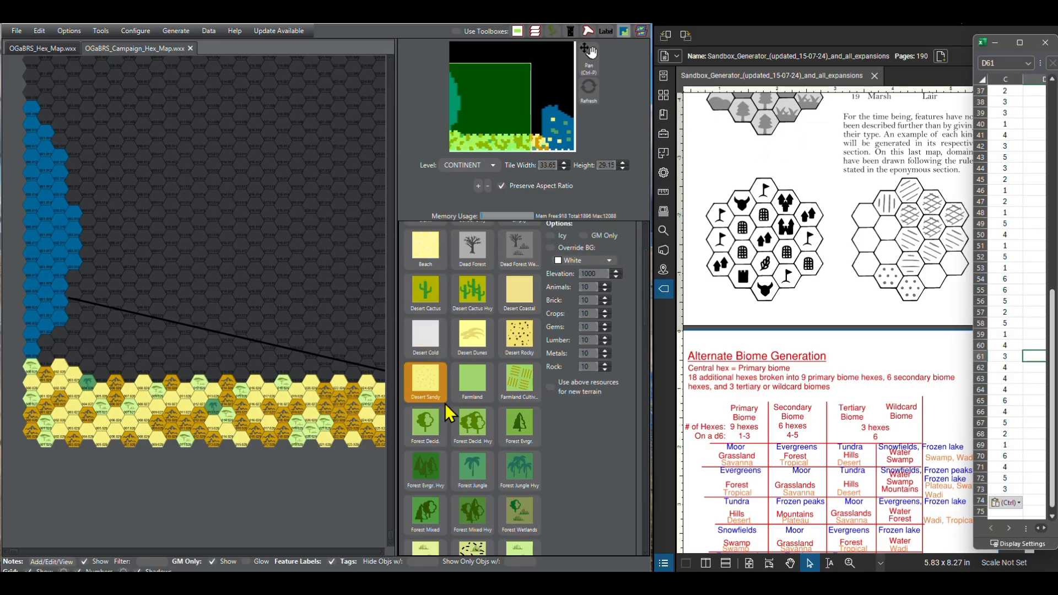
Step: Paint columns 5 to 8 of the fifth southern row as Desert Sandy, following the new d6 rolls
{"action": "left_click", "coordinate": [427, 388]}
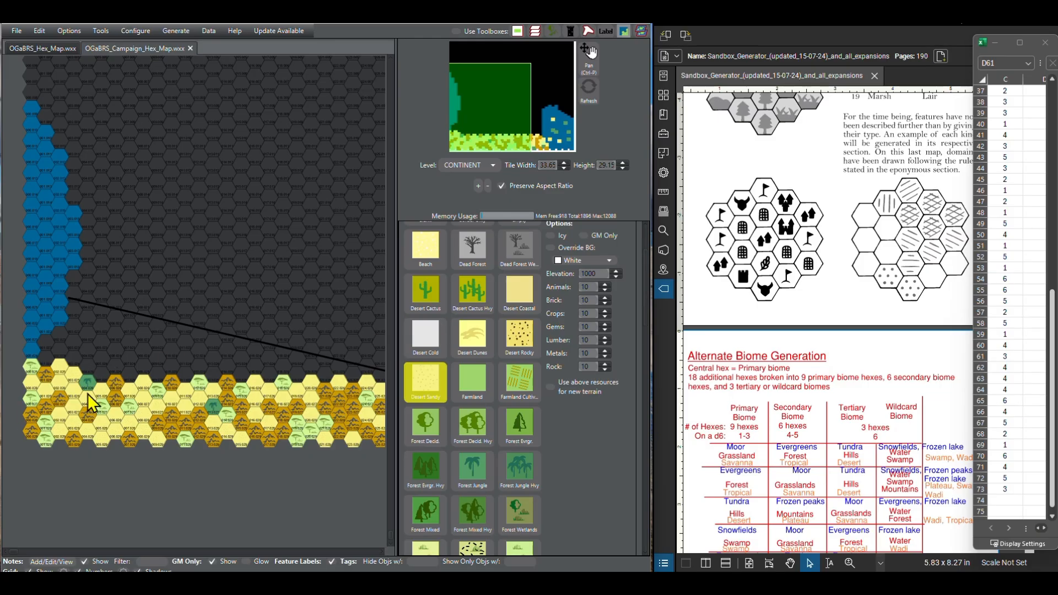
{"action": "left_click", "coordinate": [89, 367]}
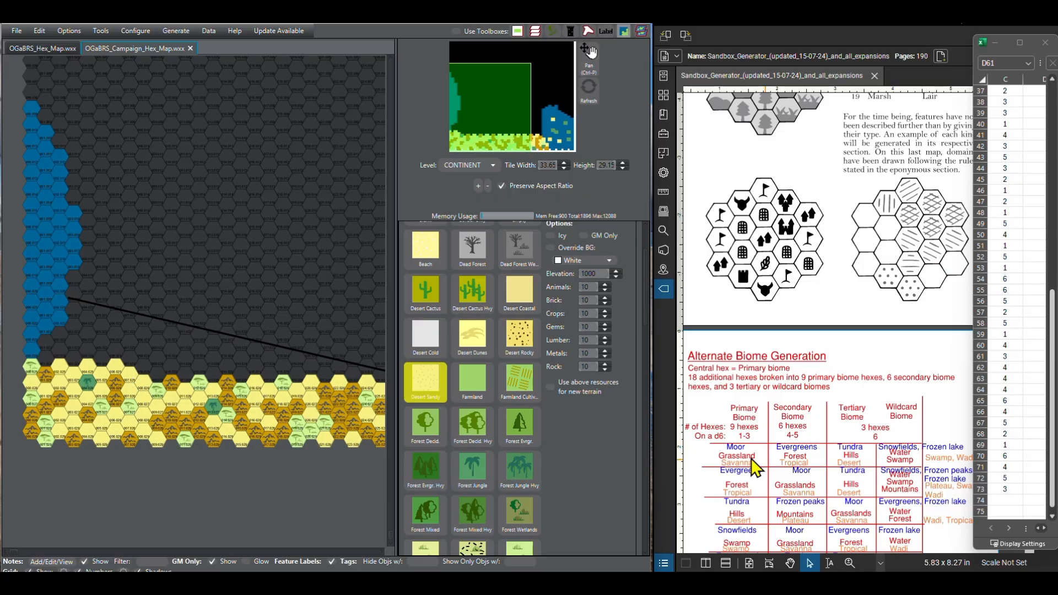
Step: Paint columns 9 and 11 of the fifth southern row as Other Broken Lands, following the d6 rolls
{"action": "scroll", "coordinate": [472, 462], "scroll_direction": "down", "scroll_amount": 3}
{"action": "scroll", "coordinate": [468, 452], "scroll_direction": "down", "scroll_amount": 10}
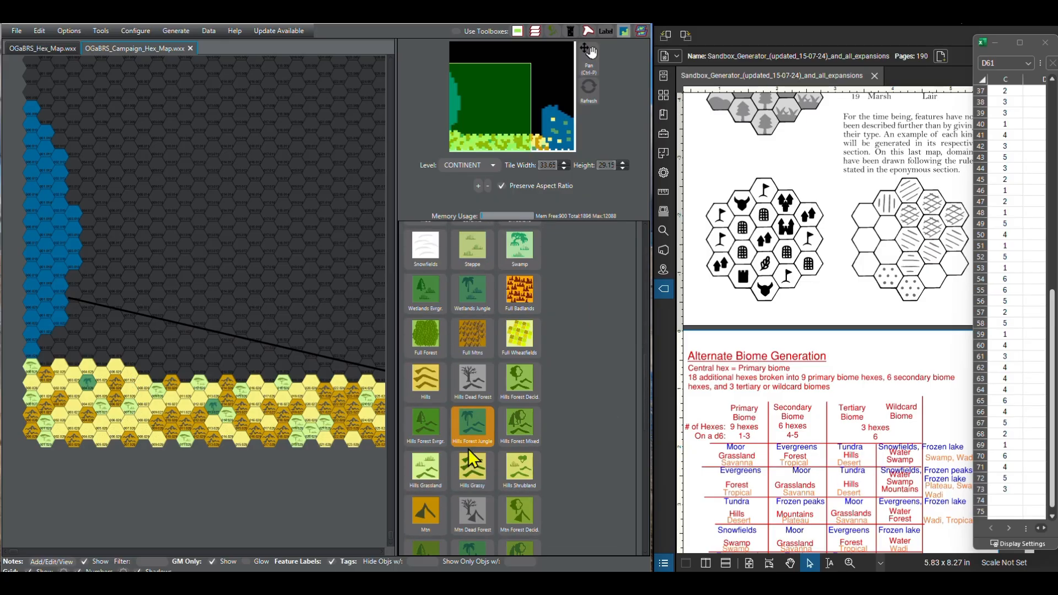
{"action": "scroll", "coordinate": [455, 468], "scroll_direction": "down", "scroll_amount": 2}
{"action": "left_click", "coordinate": [468, 469]}
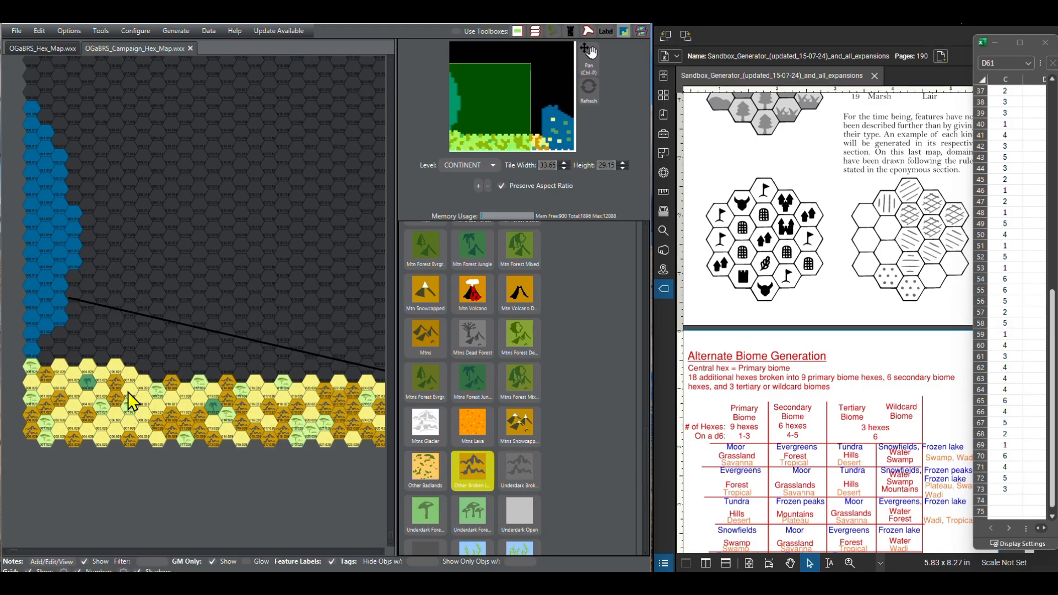
{"action": "left_click", "coordinate": [144, 367]}
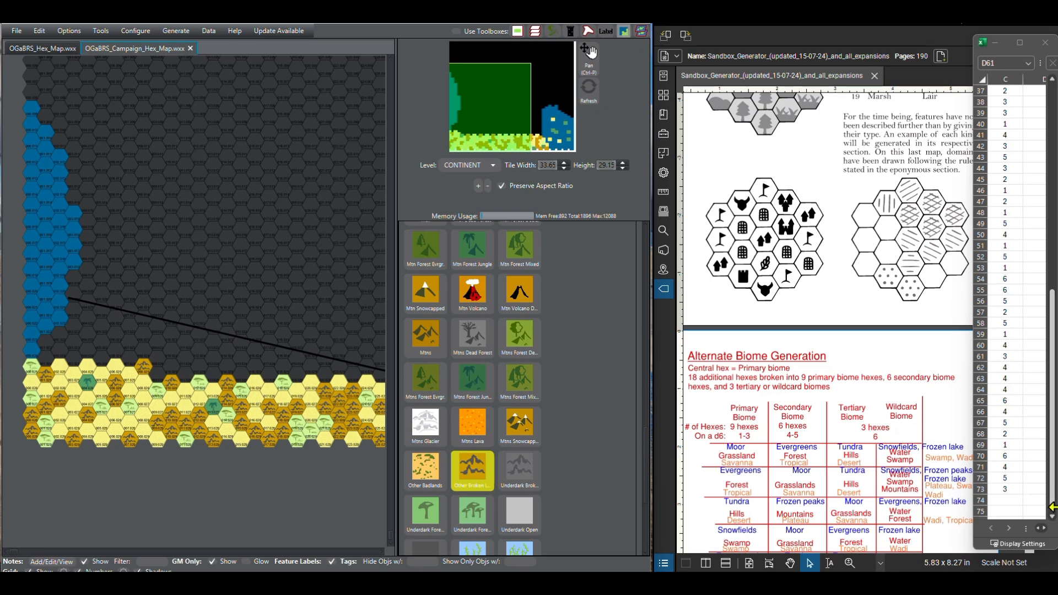
{"action": "scroll", "coordinate": [1054, 521], "scroll_direction": "down", "scroll_amount": 2}
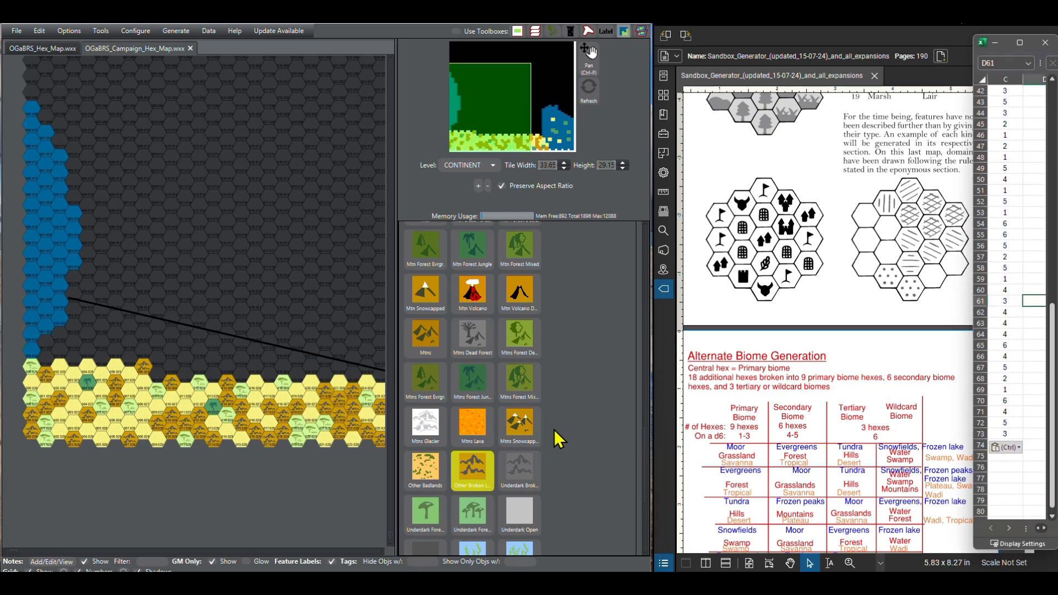
{"action": "left_click", "coordinate": [171, 368]}
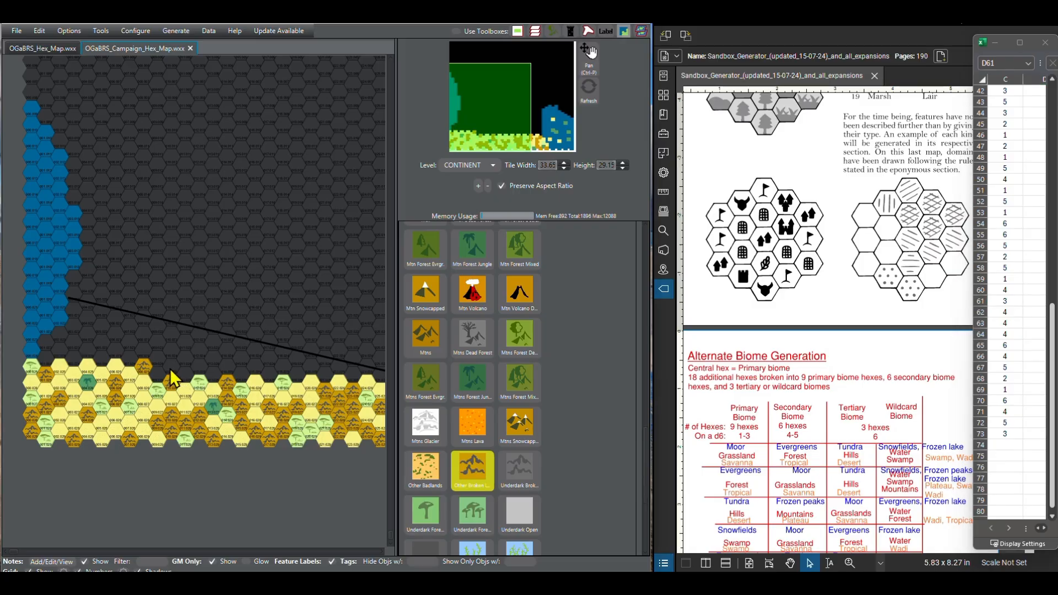
Step: Paint columns 10 and 12 to 16 of the fifth southern row as Desert Sandy
{"action": "scroll", "coordinate": [490, 395], "scroll_direction": "up", "scroll_amount": 10}
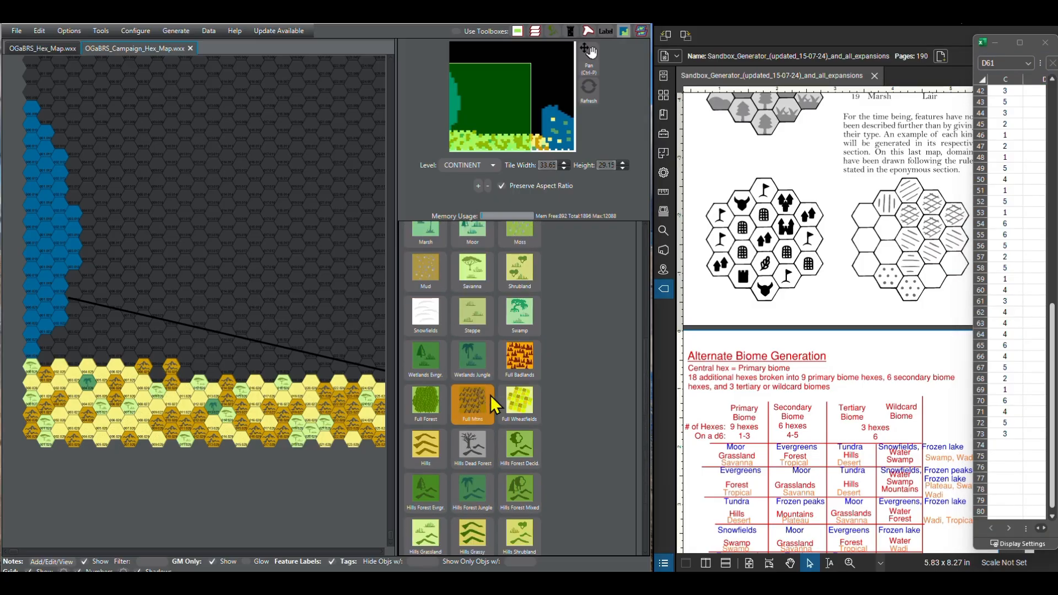
{"action": "scroll", "coordinate": [490, 395], "scroll_direction": "up", "scroll_amount": 2}
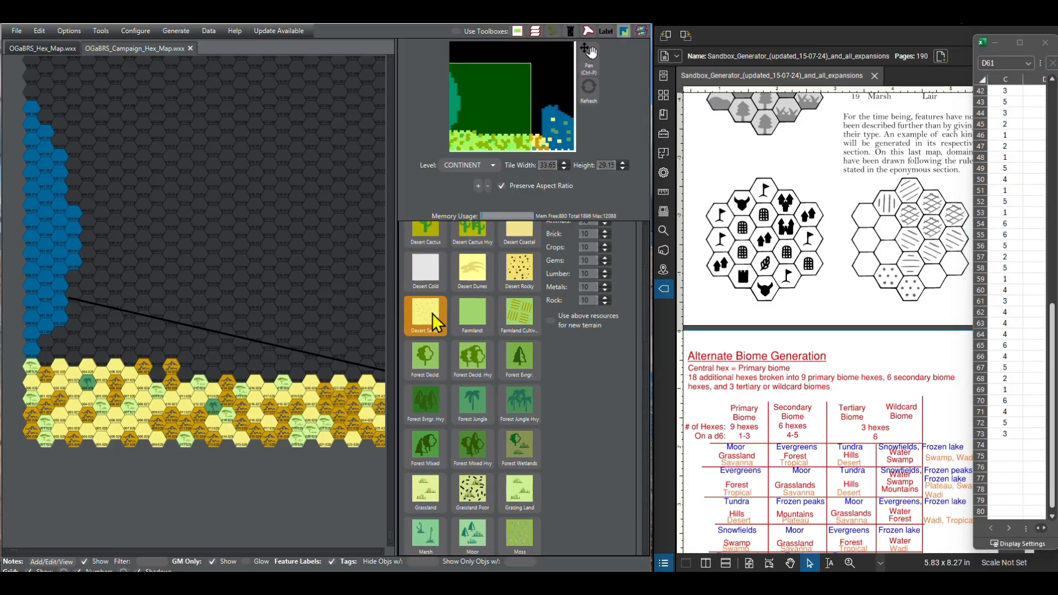
{"action": "left_click", "coordinate": [160, 377]}
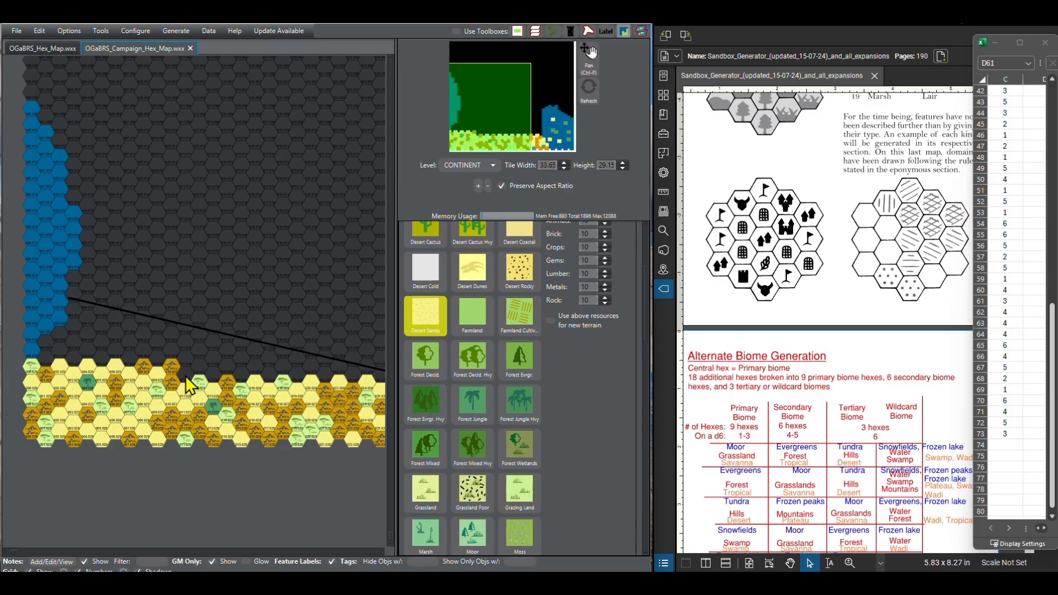
{"action": "left_click", "coordinate": [227, 372]}
Step: Paint columns 17, 18 and 20 of the fifth southern row as Other Broken Lands, following the next d6 rolls
{"action": "scroll", "coordinate": [478, 468], "scroll_direction": "down", "scroll_amount": 10}
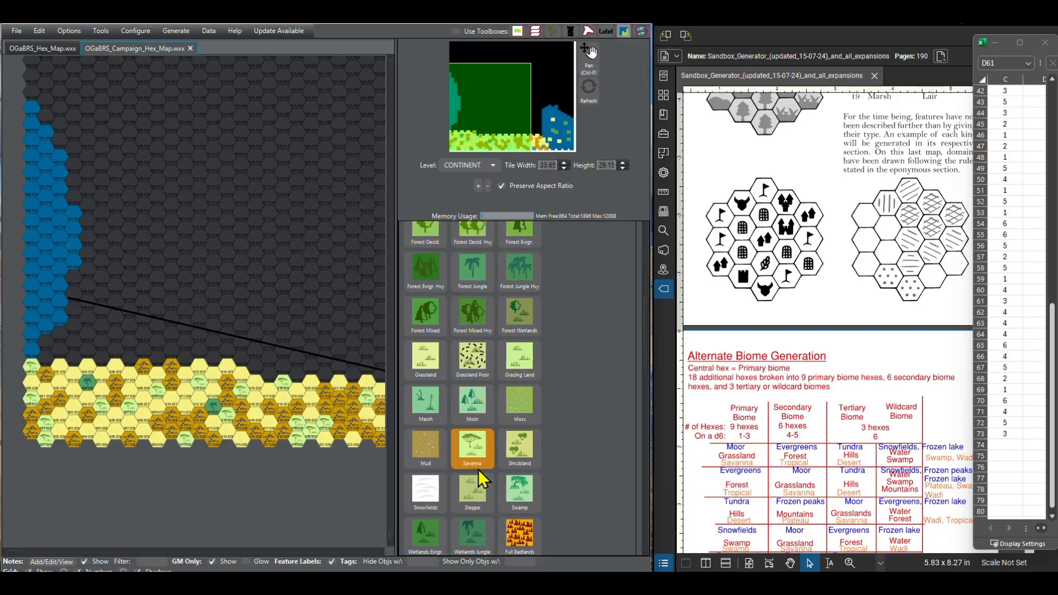
{"action": "scroll", "coordinate": [477, 468], "scroll_direction": "down", "scroll_amount": 5}
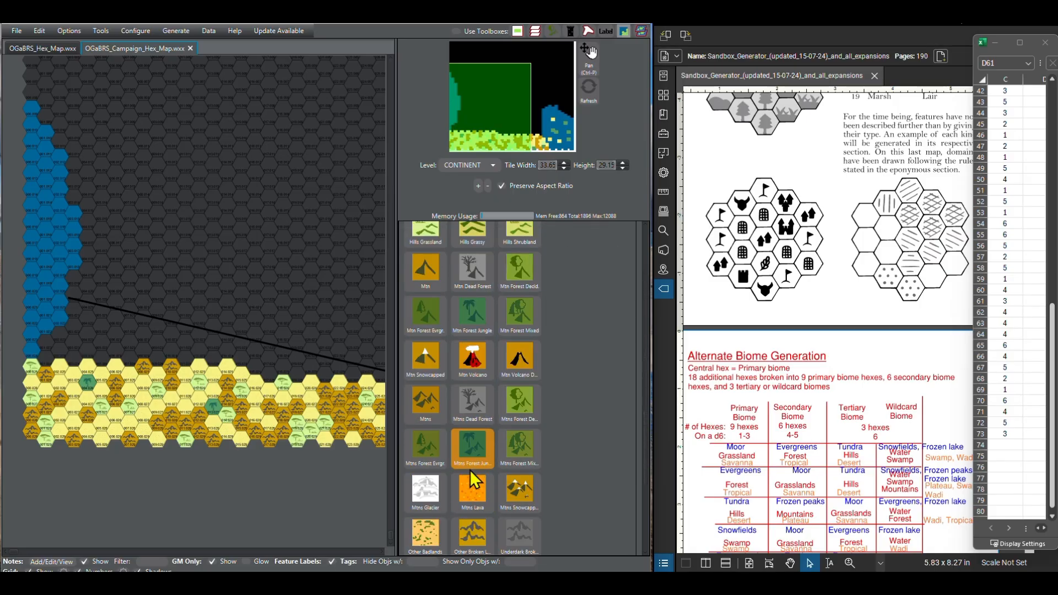
{"action": "left_click", "coordinate": [478, 542]}
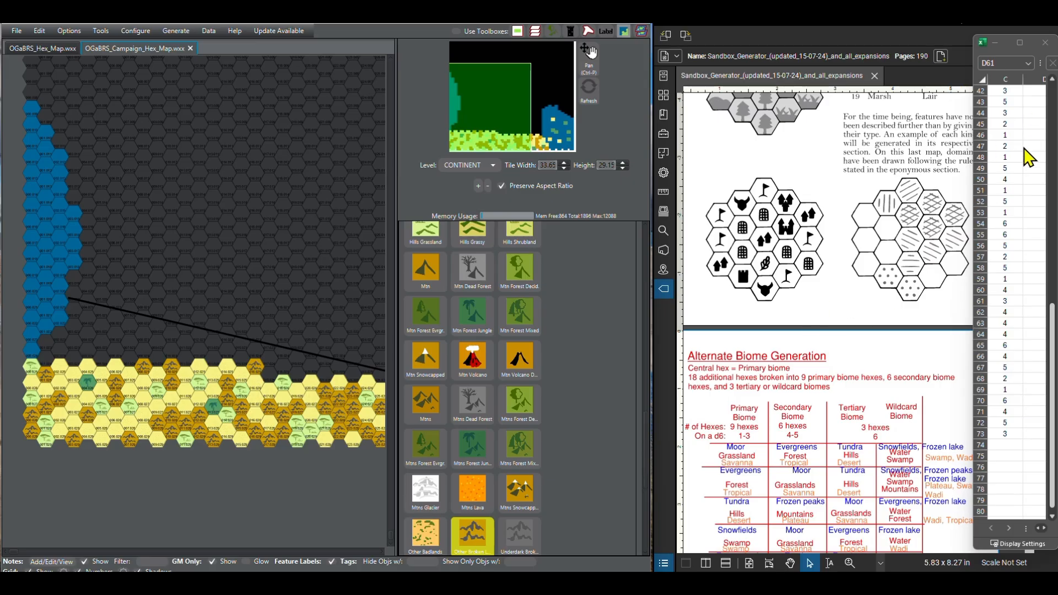
{"action": "left_click", "coordinate": [271, 375]}
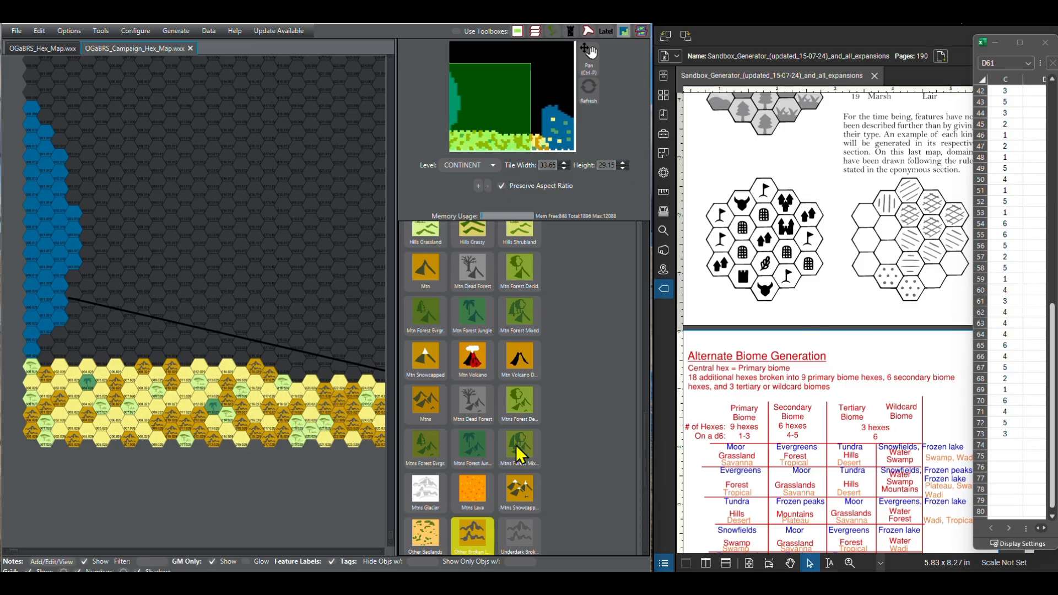
{"action": "left_click", "coordinate": [1052, 516]}
{"action": "left_click", "coordinate": [1052, 516]}
{"action": "left_click", "coordinate": [1052, 516]}
{"action": "left_click", "coordinate": [1053, 517]}
{"action": "left_click", "coordinate": [1052, 517]}
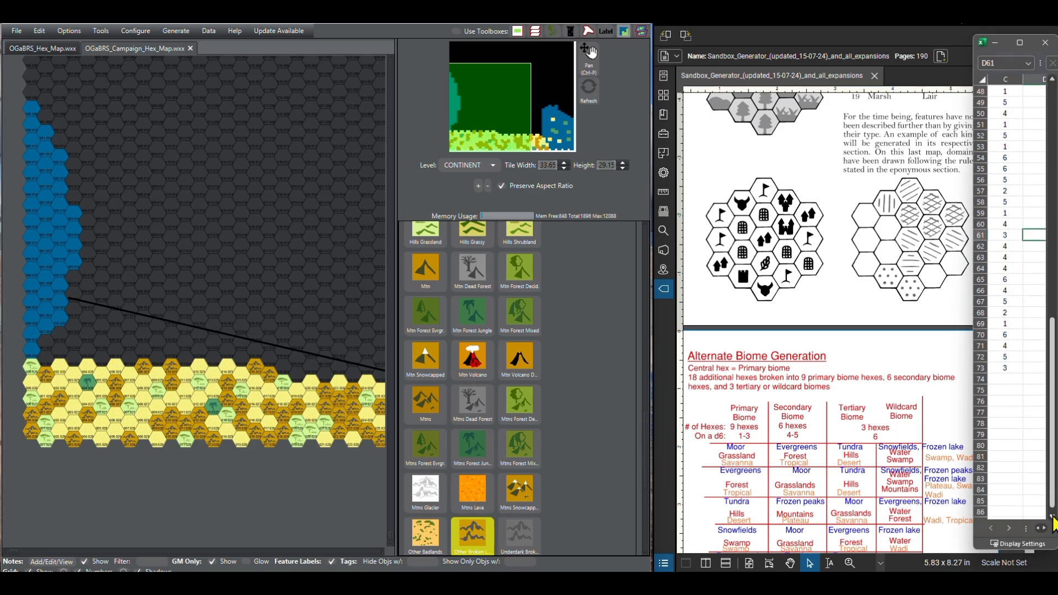
{"action": "left_click", "coordinate": [1052, 516]}
{"action": "left_click", "coordinate": [1052, 516]}
{"action": "left_click", "coordinate": [1052, 516]}
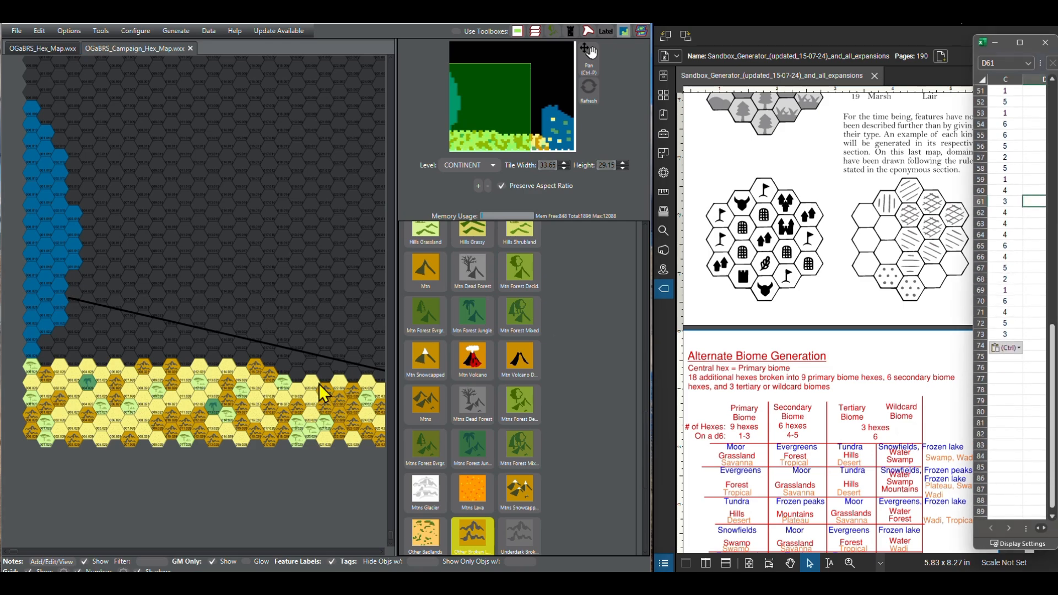
{"action": "left_click", "coordinate": [297, 376]}
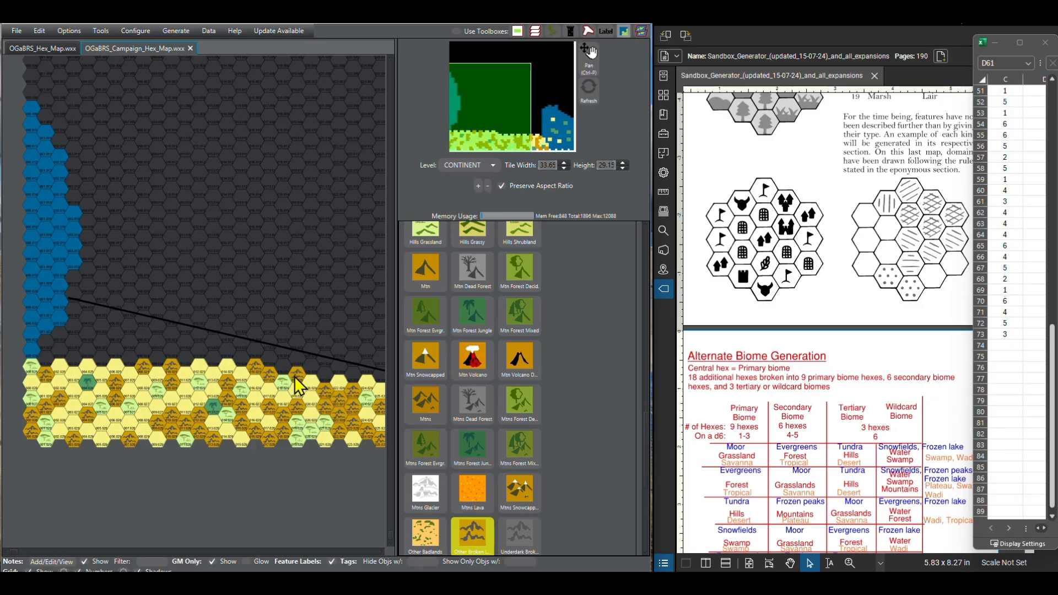
Step: Paint columns 19 and 21 of the fifth southern row as Desert Sandy
{"action": "scroll", "coordinate": [509, 348], "scroll_direction": "up", "scroll_amount": 10}
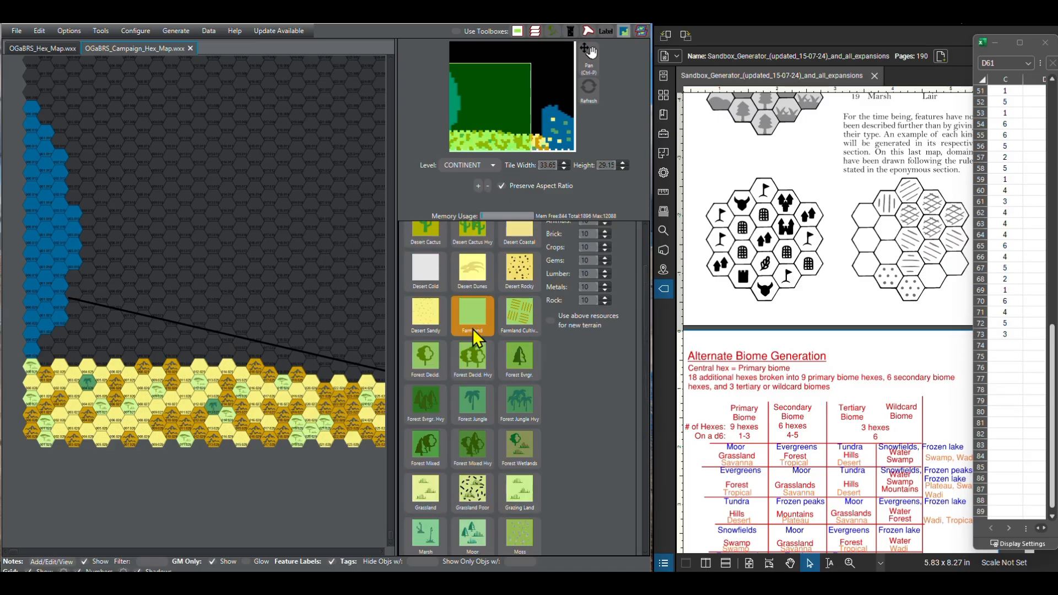
{"action": "left_click", "coordinate": [435, 316]}
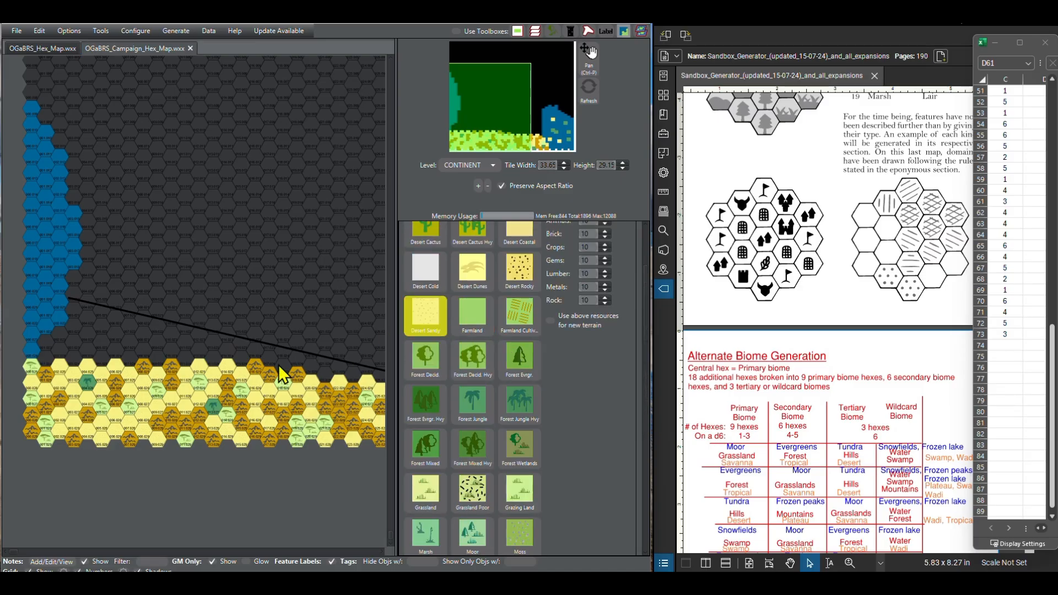
{"action": "left_click", "coordinate": [310, 368]}
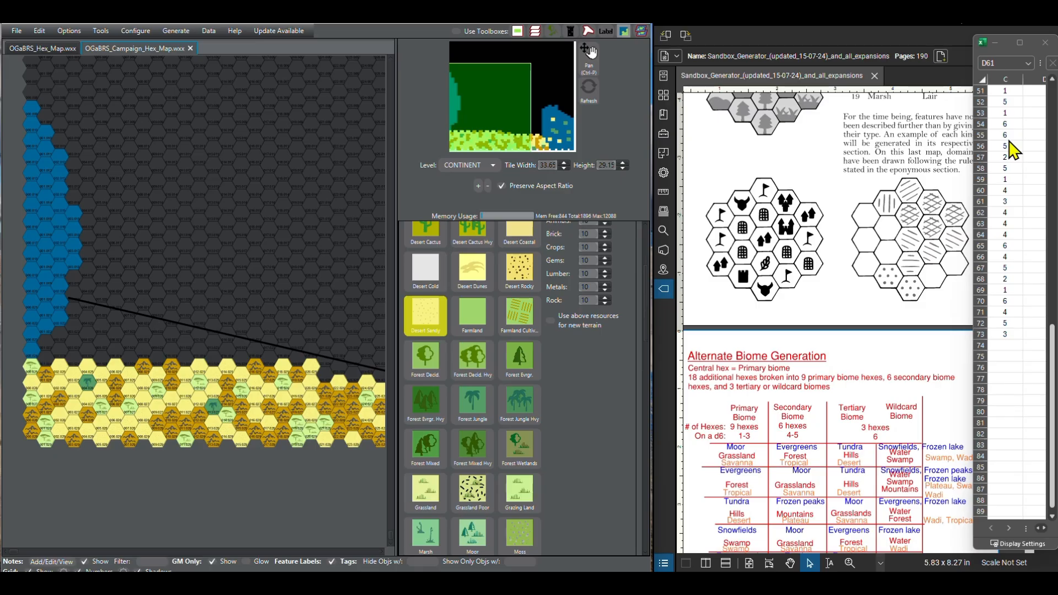
Step: Paint columns 22 and 23 of the fifth southern row as Savanna and column 24 as Other Broken Lands
{"action": "scroll", "coordinate": [487, 469], "scroll_direction": "down", "scroll_amount": 3}
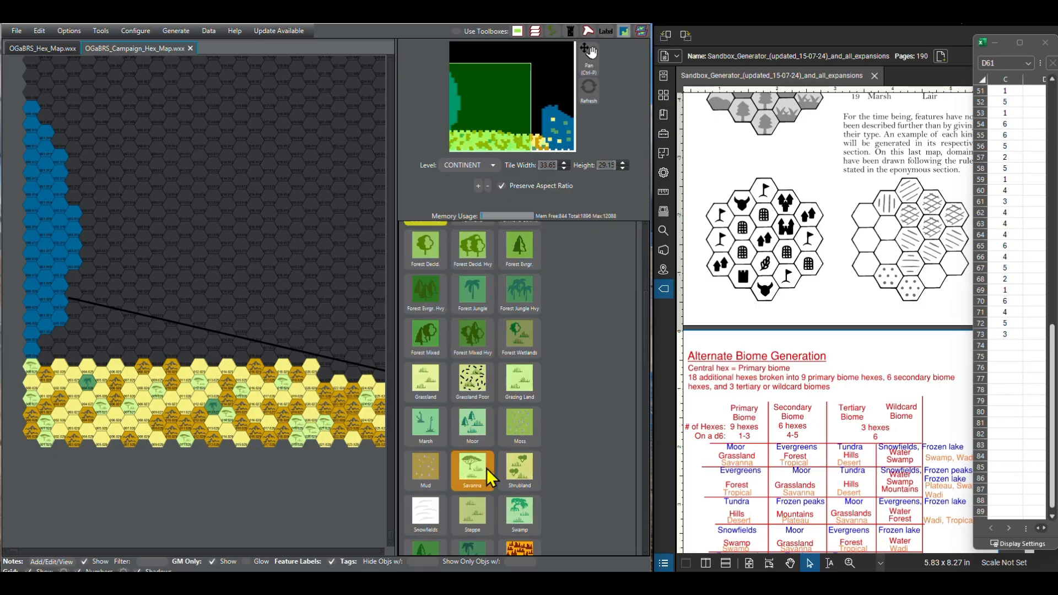
{"action": "left_click", "coordinate": [487, 468]}
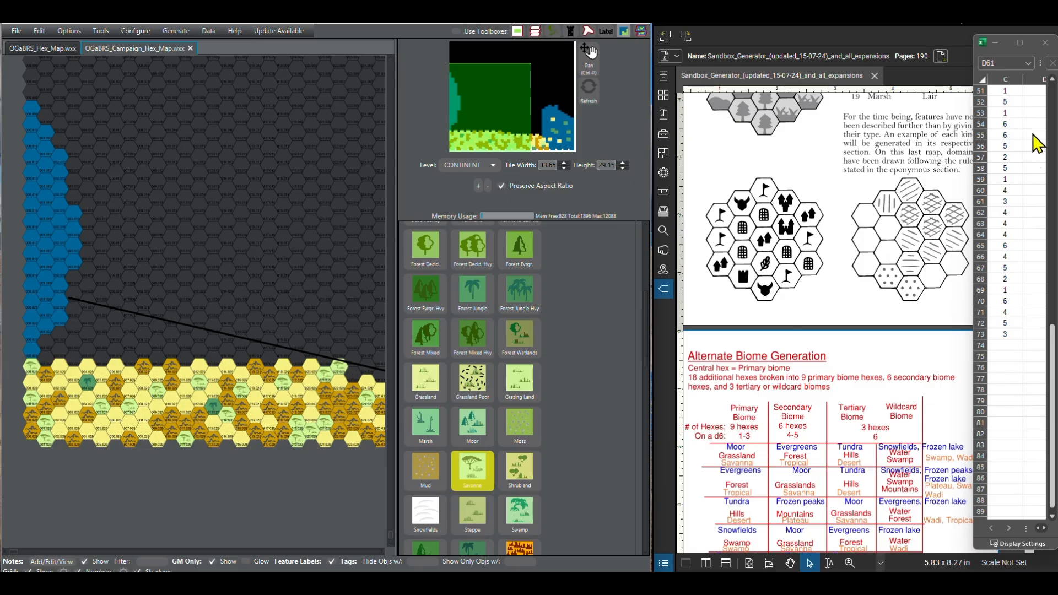
{"action": "scroll", "coordinate": [1053, 526], "scroll_direction": "down", "scroll_amount": 5}
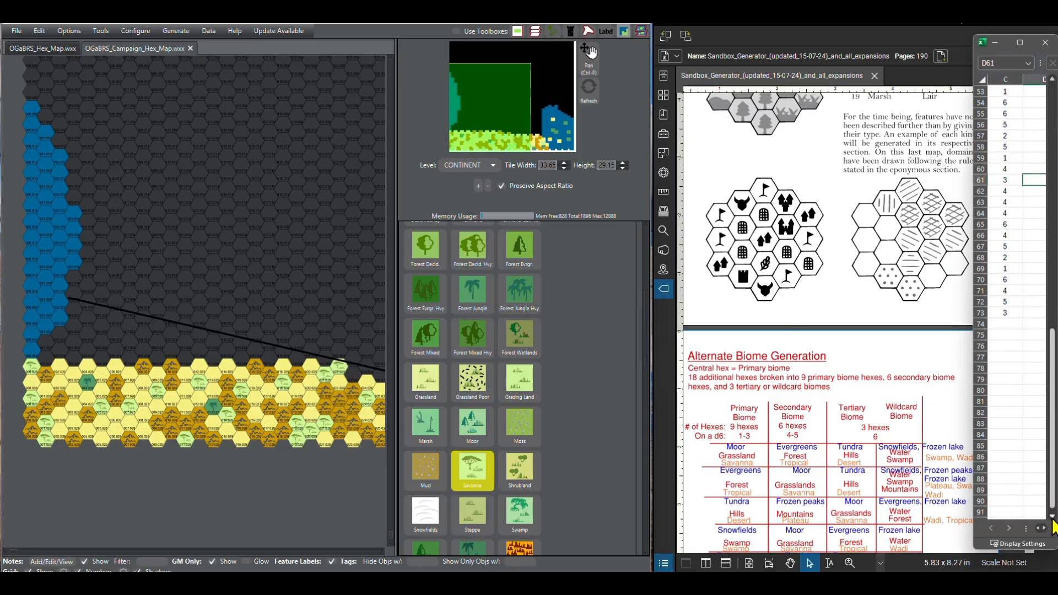
{"action": "scroll", "coordinate": [475, 430], "scroll_direction": "down", "scroll_amount": 15}
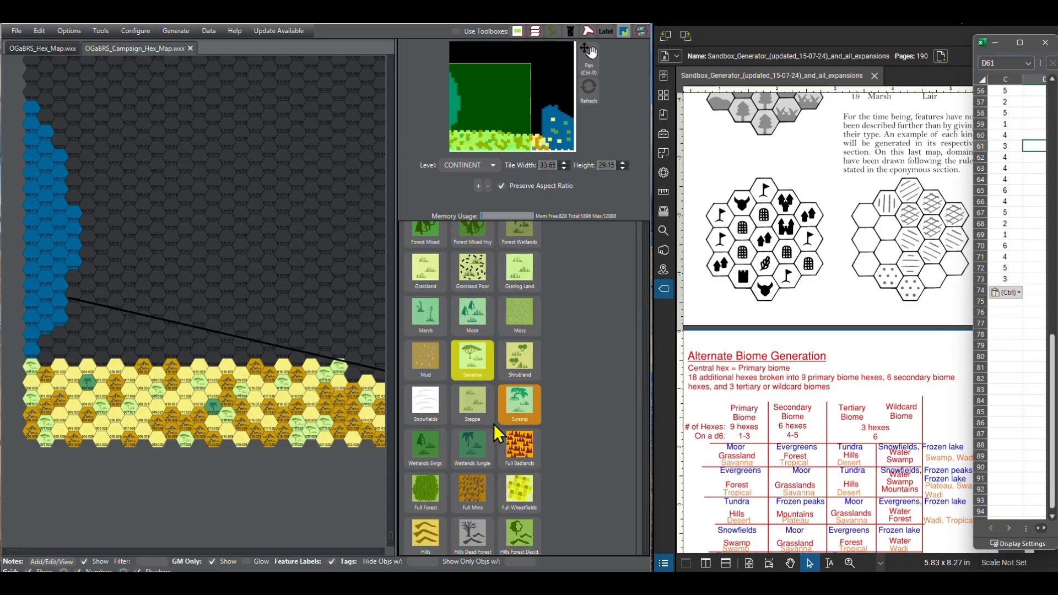
{"action": "scroll", "coordinate": [477, 430], "scroll_direction": "up", "scroll_amount": 3}
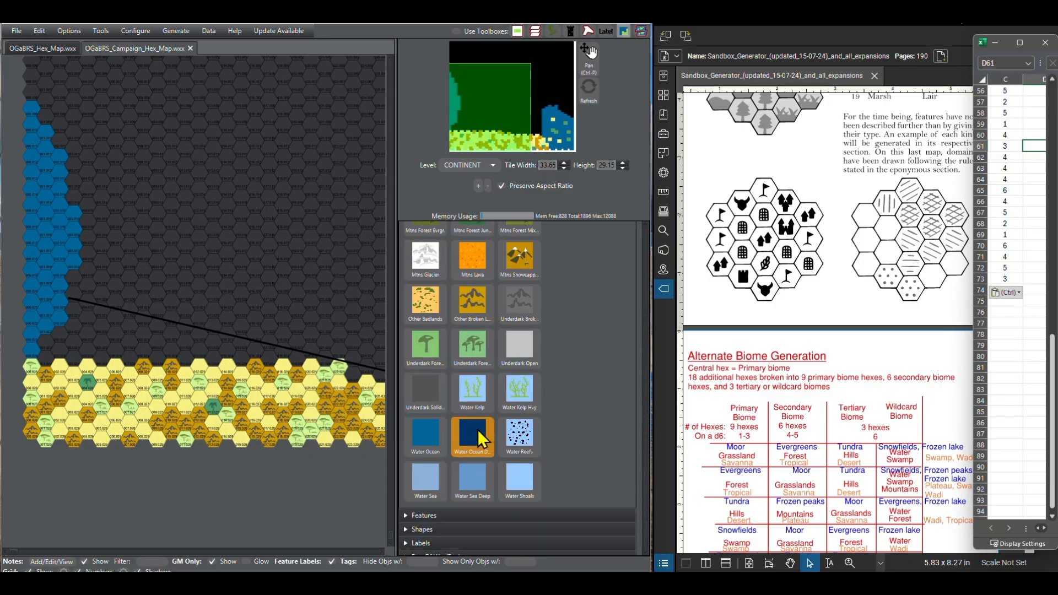
{"action": "left_click", "coordinate": [472, 368]}
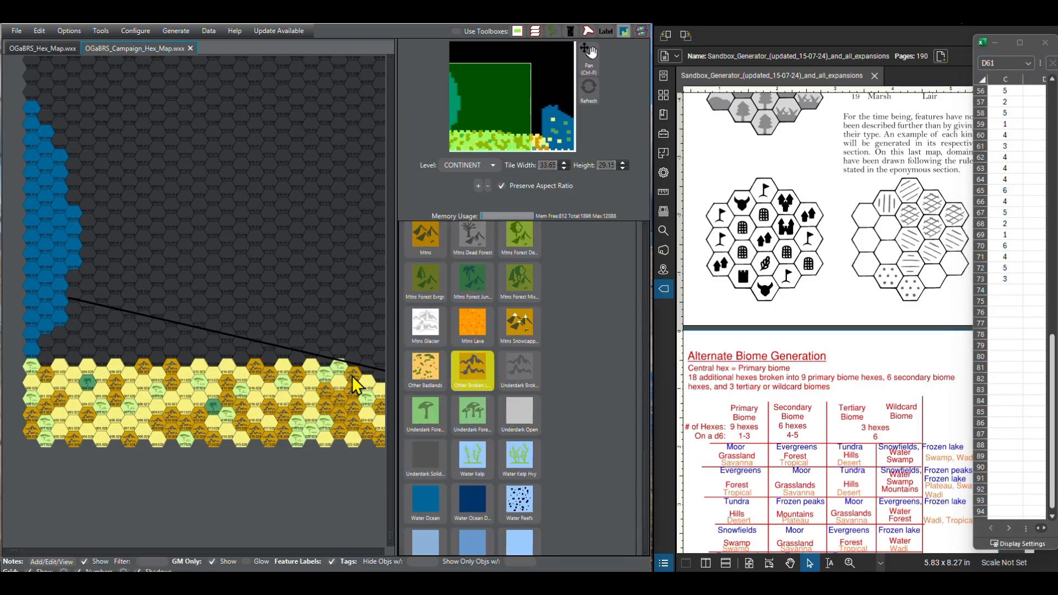
Step: Paint columns 25 and 27 of the fifth southern row as Desert Sandy
{"action": "scroll", "coordinate": [240, 490], "scroll_direction": "right", "scroll_amount": 5}
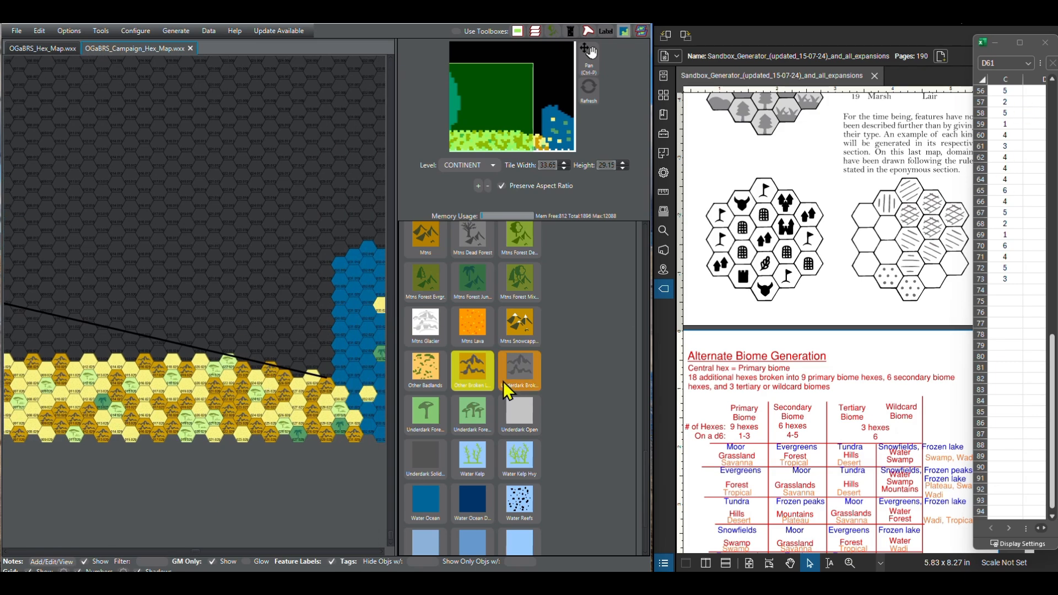
{"action": "scroll", "coordinate": [472, 386], "scroll_direction": "up", "scroll_amount": 10}
{"action": "scroll", "coordinate": [473, 386], "scroll_direction": "up", "scroll_amount": 5}
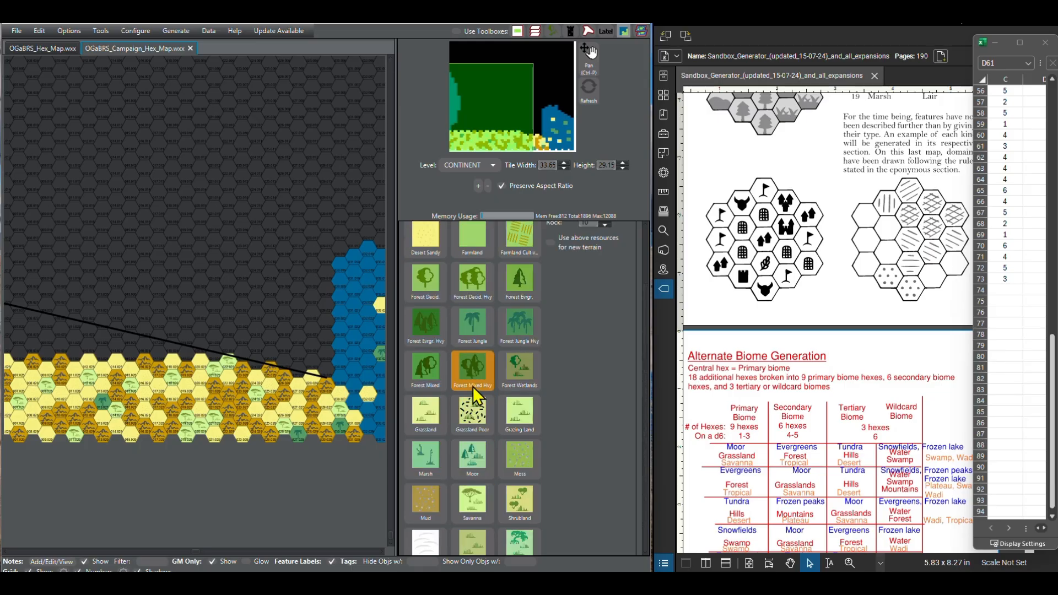
{"action": "left_click", "coordinate": [428, 236]}
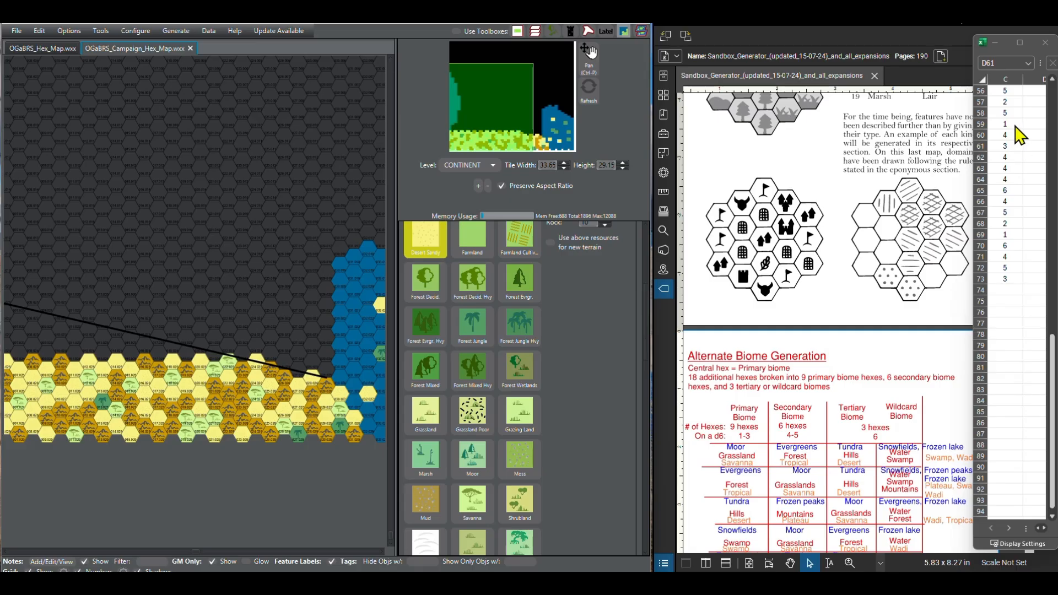
{"action": "left_click", "coordinate": [286, 366]}
Step: Paint columns 26 and 28 of the fifth southern row, towards the eastern coast, as Other Broken Lands
{"action": "scroll", "coordinate": [451, 444], "scroll_direction": "down", "scroll_amount": 10}
{"action": "left_click", "coordinate": [474, 451]}
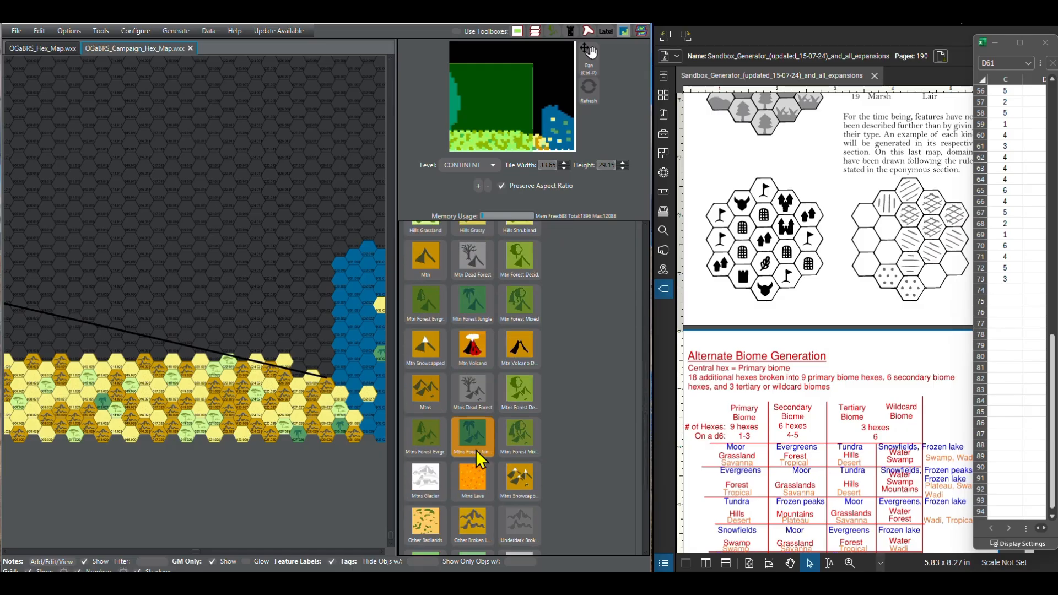
{"action": "scroll", "coordinate": [475, 450], "scroll_direction": "down", "scroll_amount": 1}
{"action": "left_click", "coordinate": [482, 489]}
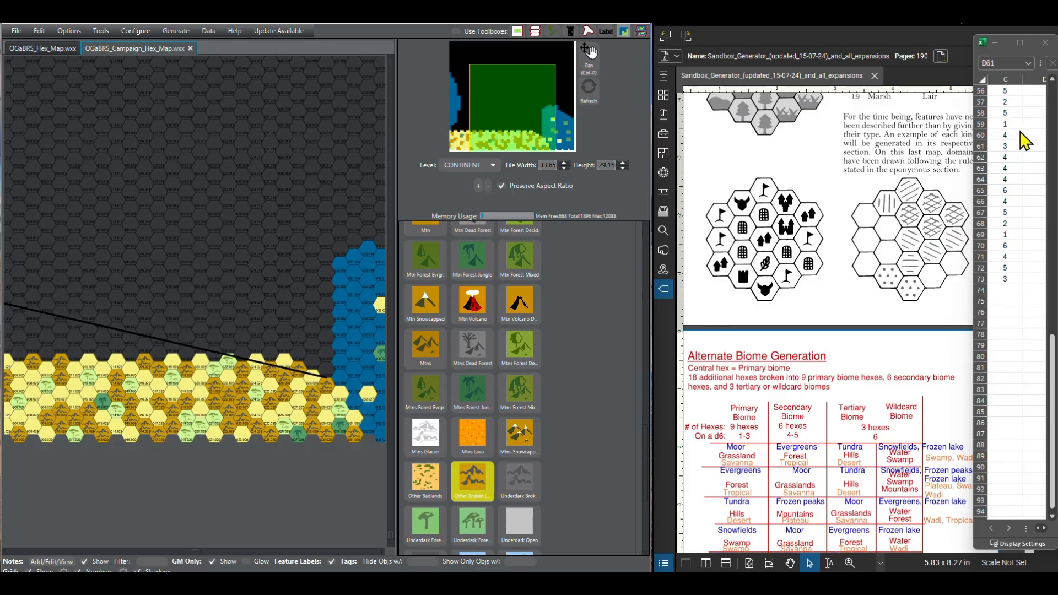
Step: Paint the sixth southern row's hex at column 24 as Desert Sandy, following the next d6 rolls
{"action": "left_click", "coordinate": [1051, 517]}
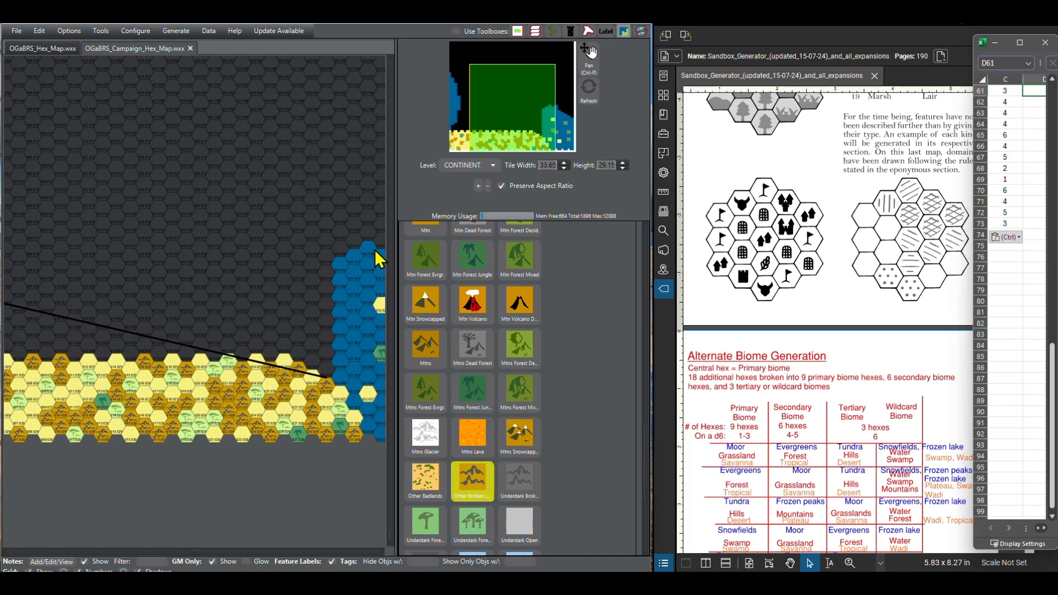
{"action": "scroll", "coordinate": [461, 441], "scroll_direction": "up", "scroll_amount": 10}
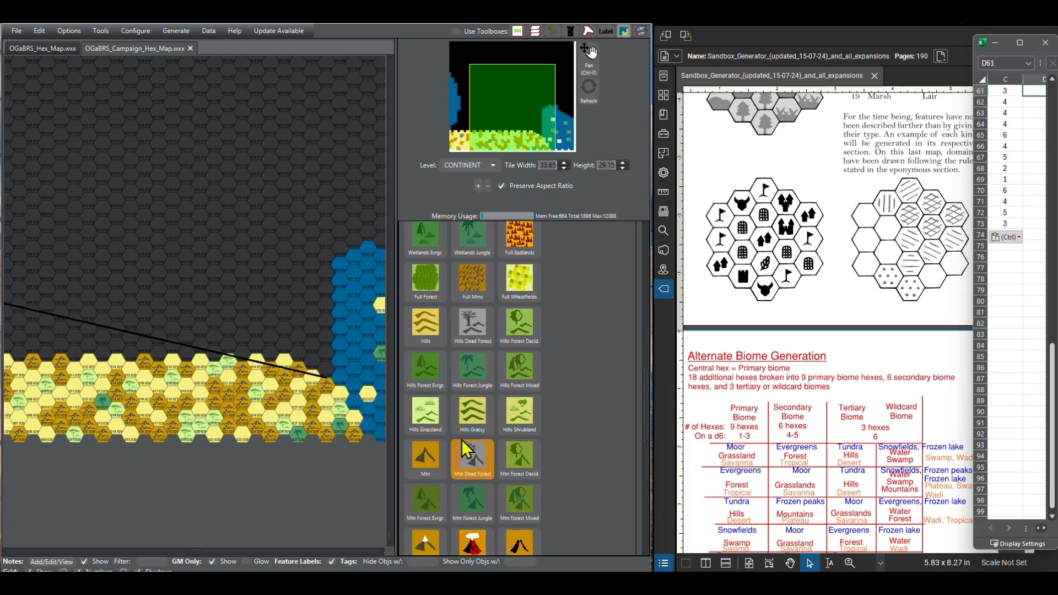
{"action": "scroll", "coordinate": [463, 447], "scroll_direction": "up", "scroll_amount": 5}
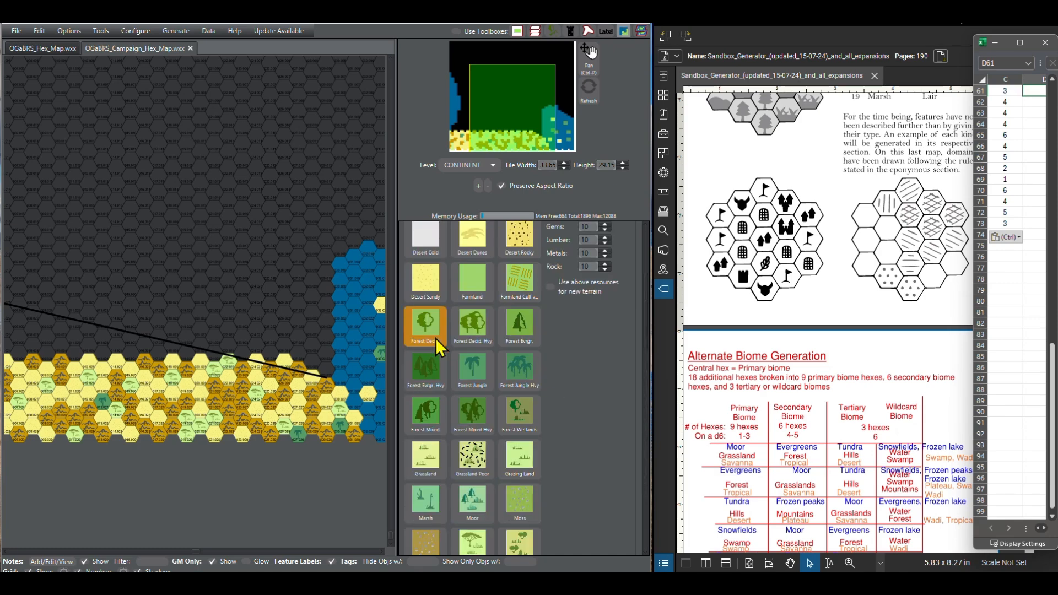
{"action": "left_click", "coordinate": [425, 283]}
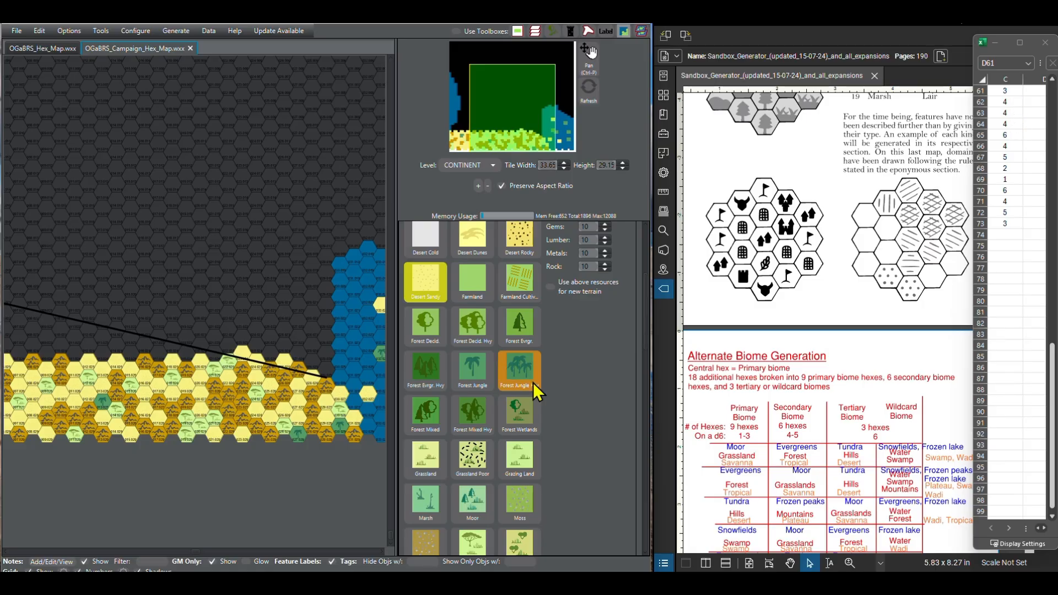
Step: Paint the sixth southern row's hex at column 21 as Other Broken Lands and bring up the next d6 rolls
{"action": "scroll", "coordinate": [496, 407], "scroll_direction": "down", "scroll_amount": 5}
{"action": "left_click", "coordinate": [479, 427]}
{"action": "scroll", "coordinate": [489, 439], "scroll_direction": "down", "scroll_amount": 8}
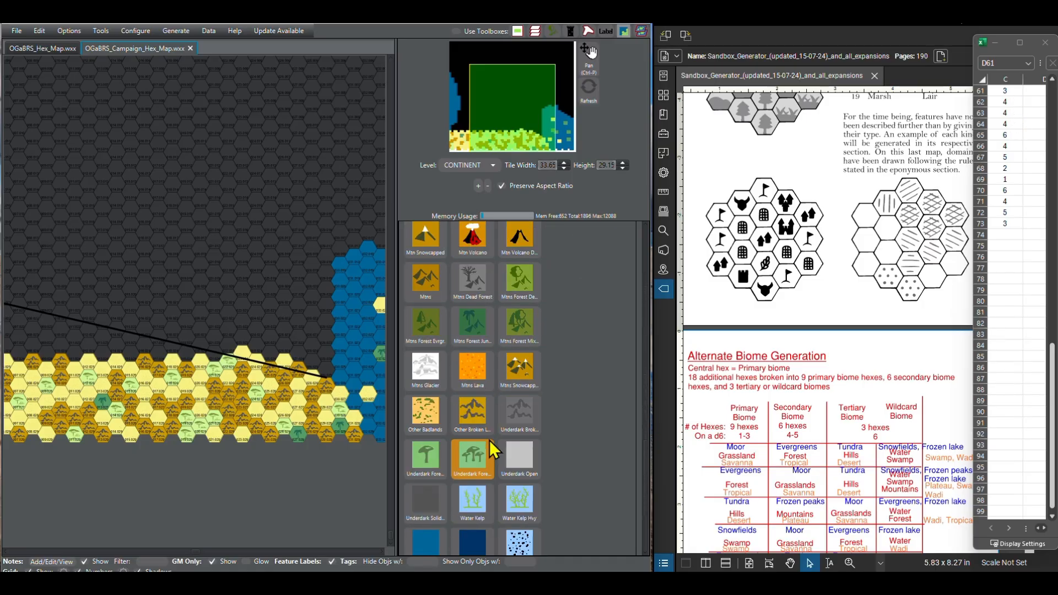
{"action": "left_click", "coordinate": [472, 325]}
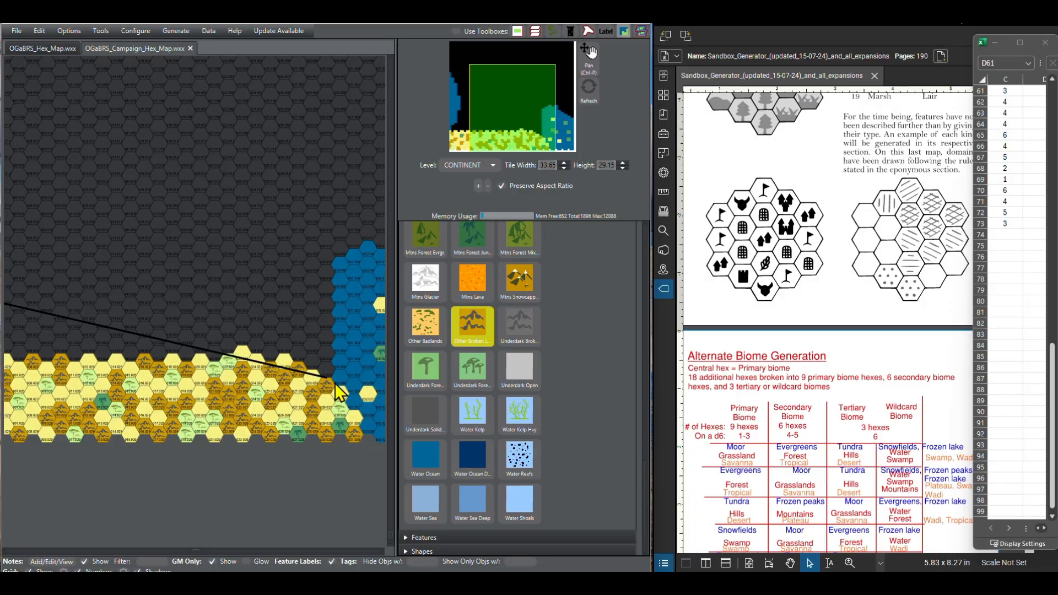
{"action": "left_click_drag", "start_coordinate": [200, 346], "coordinate": [185, 358]}
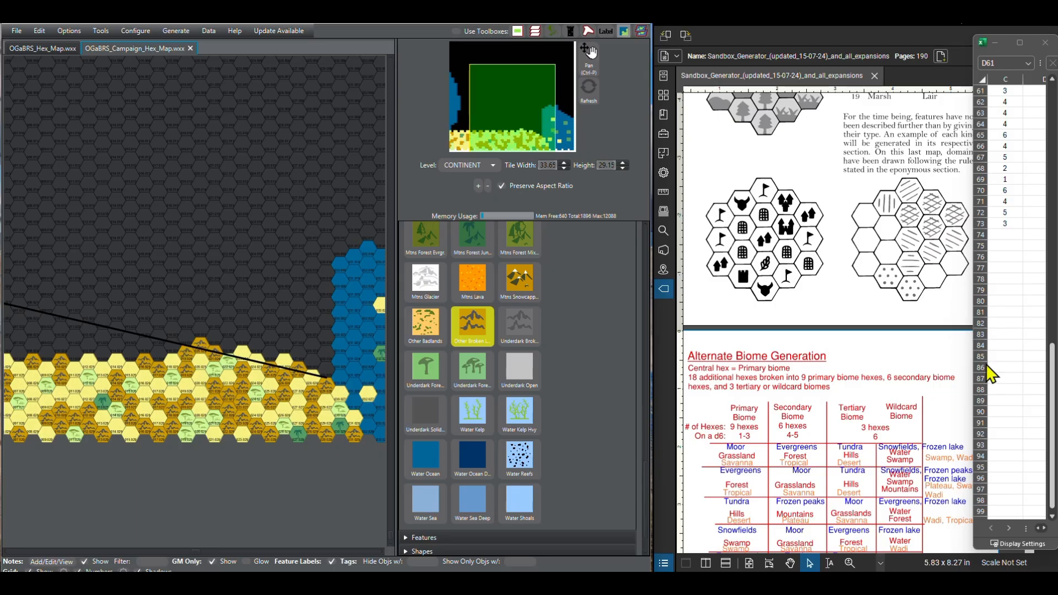
{"action": "scroll", "coordinate": [1050, 517], "scroll_direction": "down", "scroll_amount": 4}
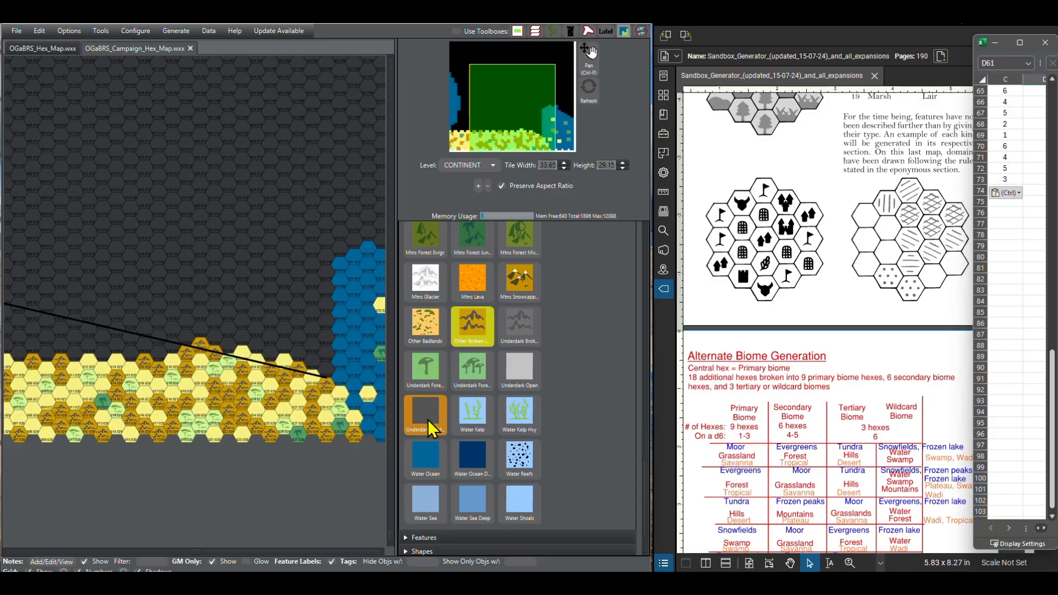
Step: Paint the sixth southern row's hex at column 19 as Savanna and columns 18 and 17 as Other Broken Lands
{"action": "scroll", "coordinate": [432, 422], "scroll_direction": "up", "scroll_amount": 8}
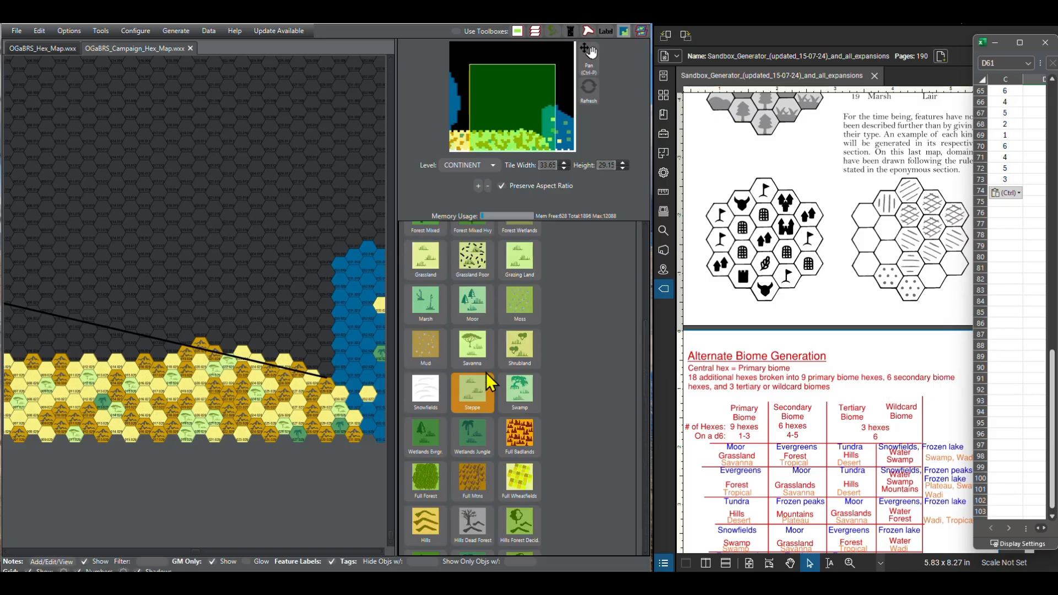
{"action": "left_click", "coordinate": [472, 346]}
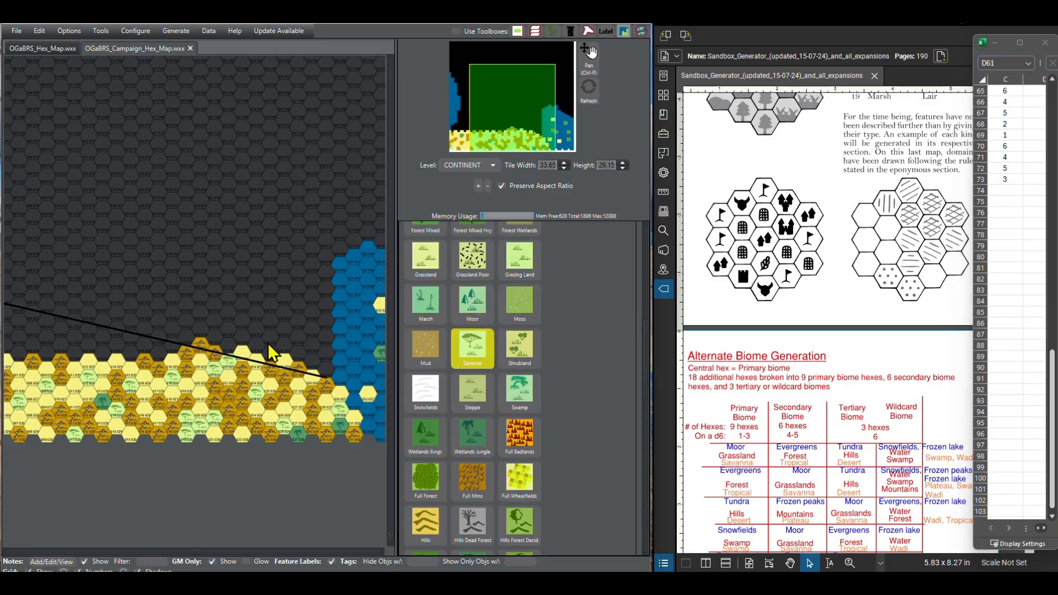
{"action": "left_click", "coordinate": [173, 347]}
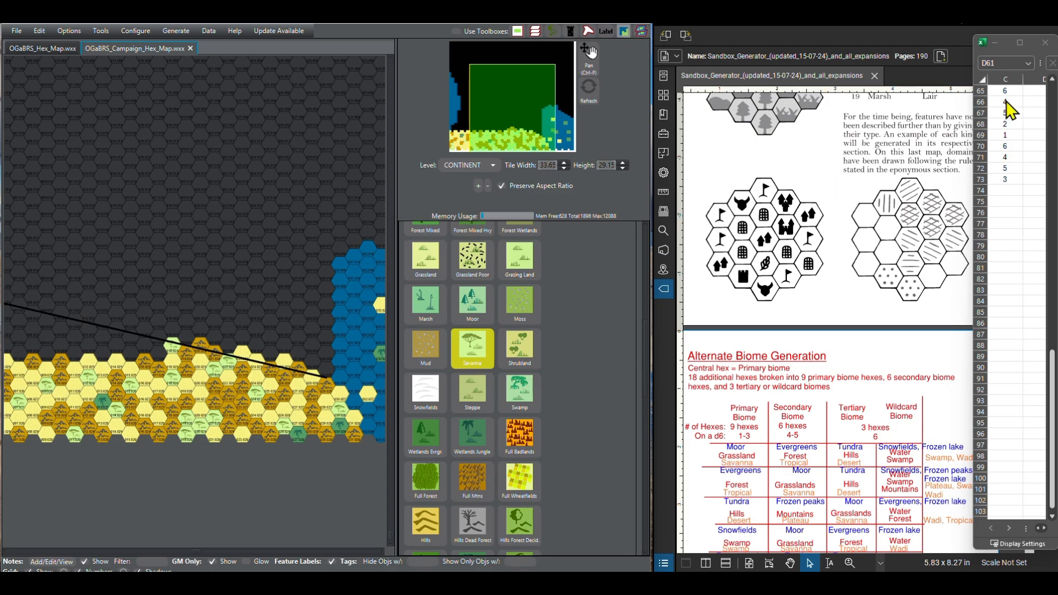
{"action": "scroll", "coordinate": [489, 462], "scroll_direction": "down", "scroll_amount": 10}
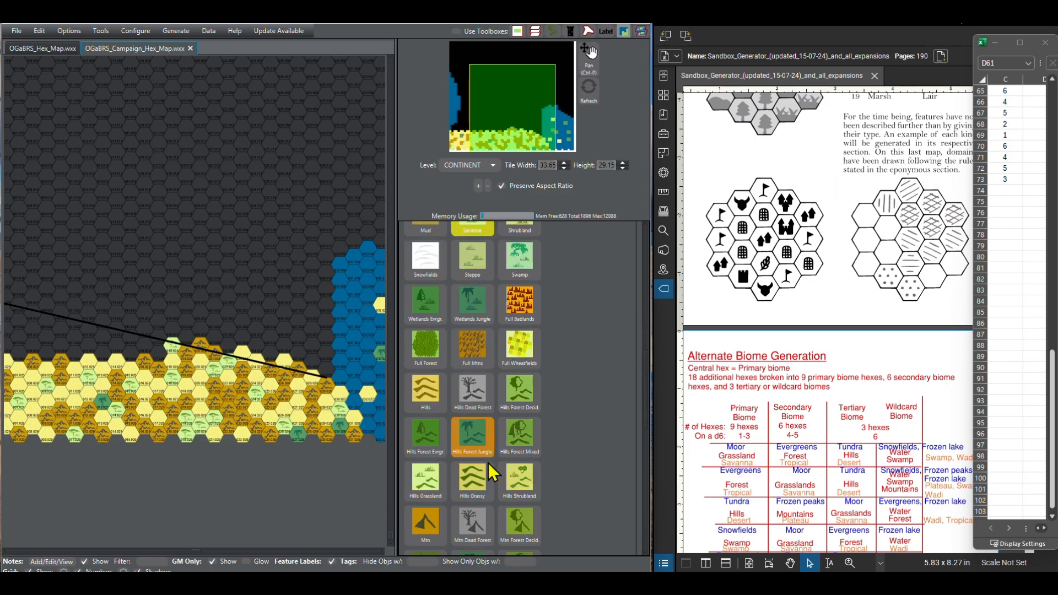
{"action": "left_click", "coordinate": [478, 333]}
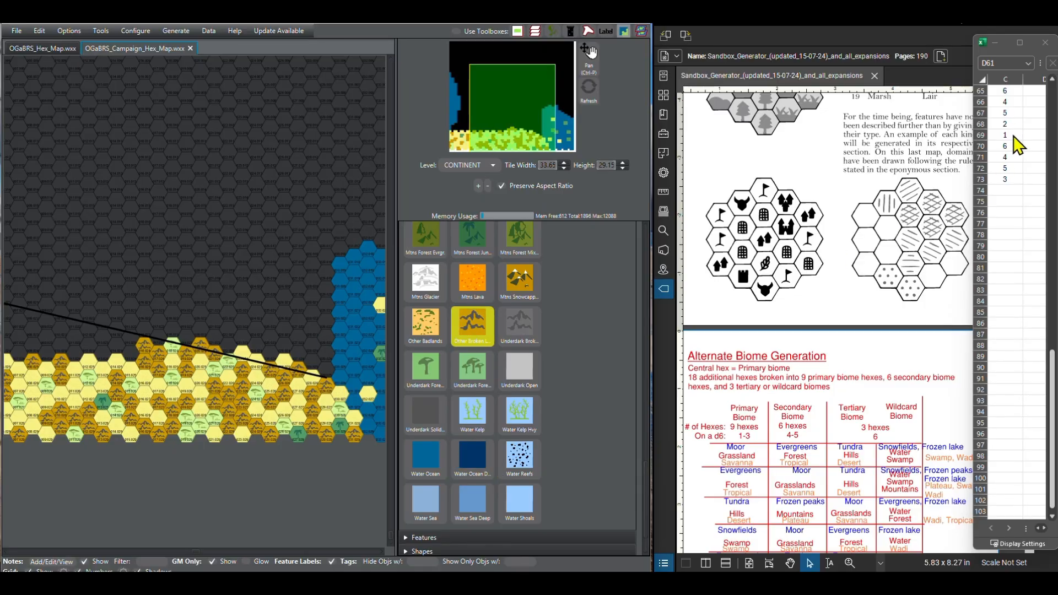
Step: Paint columns 16 and 15 of the sixth southern row as Desert Sandy and column 14 as Savanna
{"action": "scroll", "coordinate": [466, 431], "scroll_direction": "up", "scroll_amount": 6}
{"action": "scroll", "coordinate": [464, 431], "scroll_direction": "up", "scroll_amount": 10}
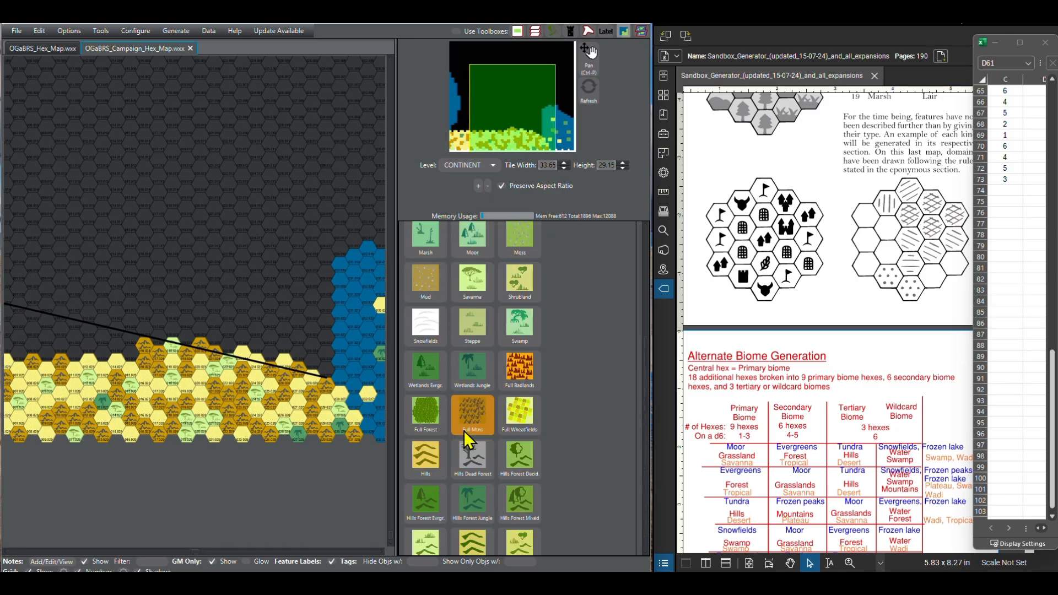
{"action": "left_click", "coordinate": [426, 373]}
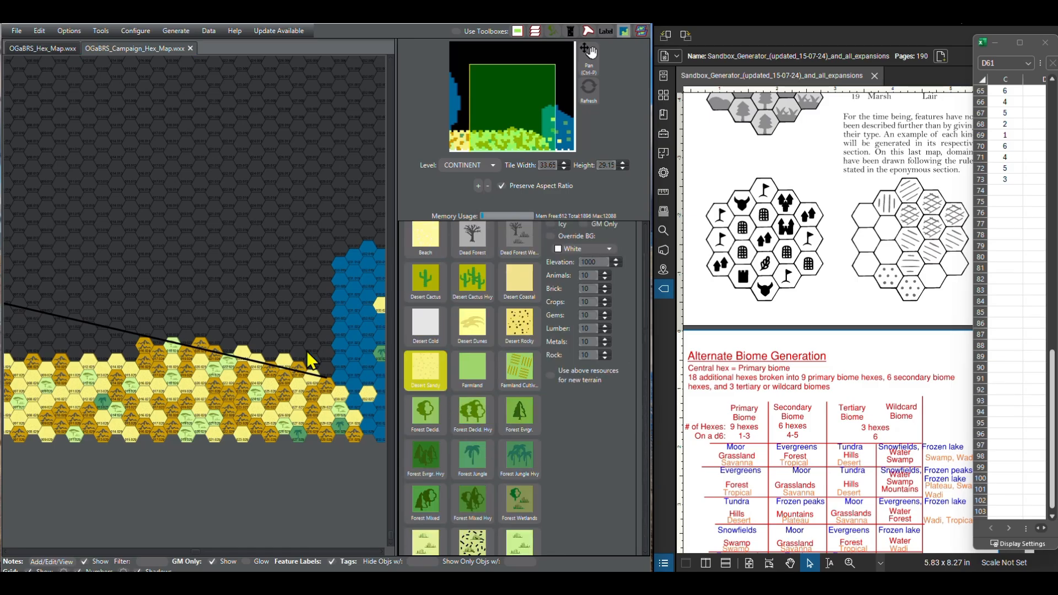
{"action": "left_click", "coordinate": [128, 352]}
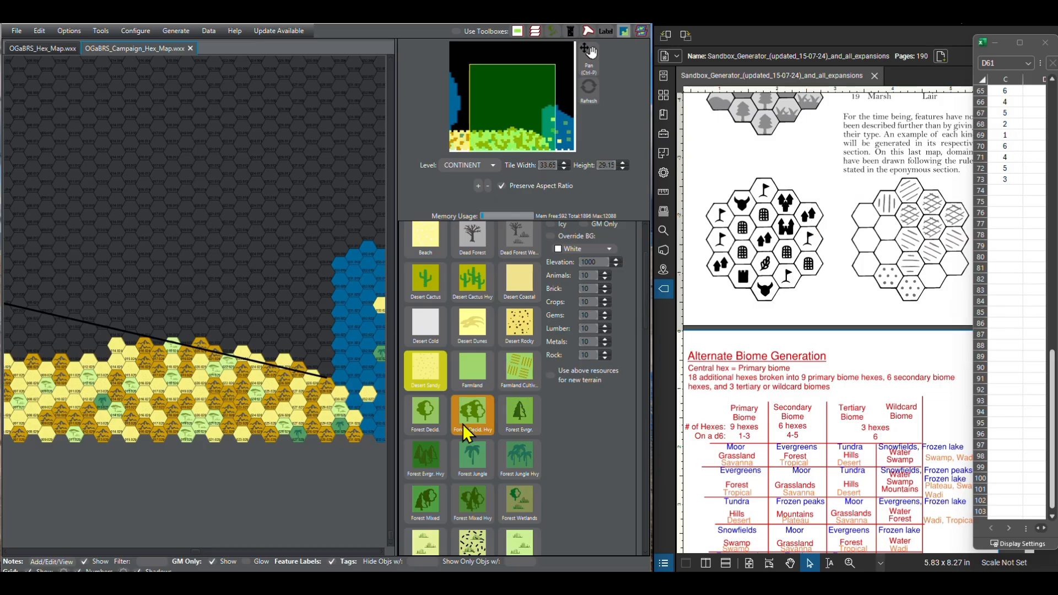
{"action": "scroll", "coordinate": [464, 388], "scroll_direction": "down", "scroll_amount": 3}
{"action": "scroll", "coordinate": [467, 396], "scroll_direction": "down", "scroll_amount": 1}
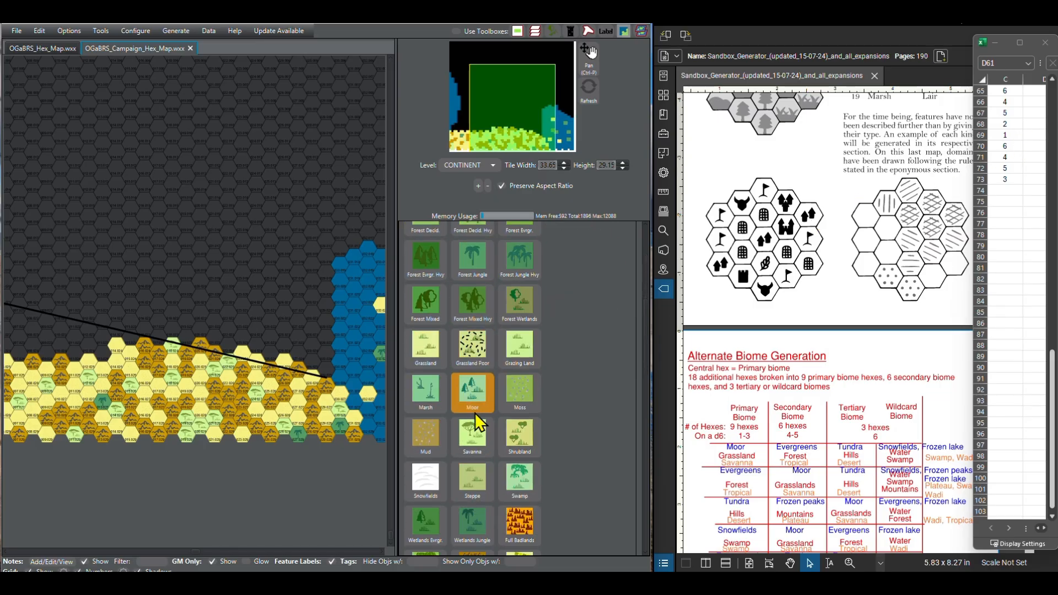
{"action": "left_click", "coordinate": [469, 436]}
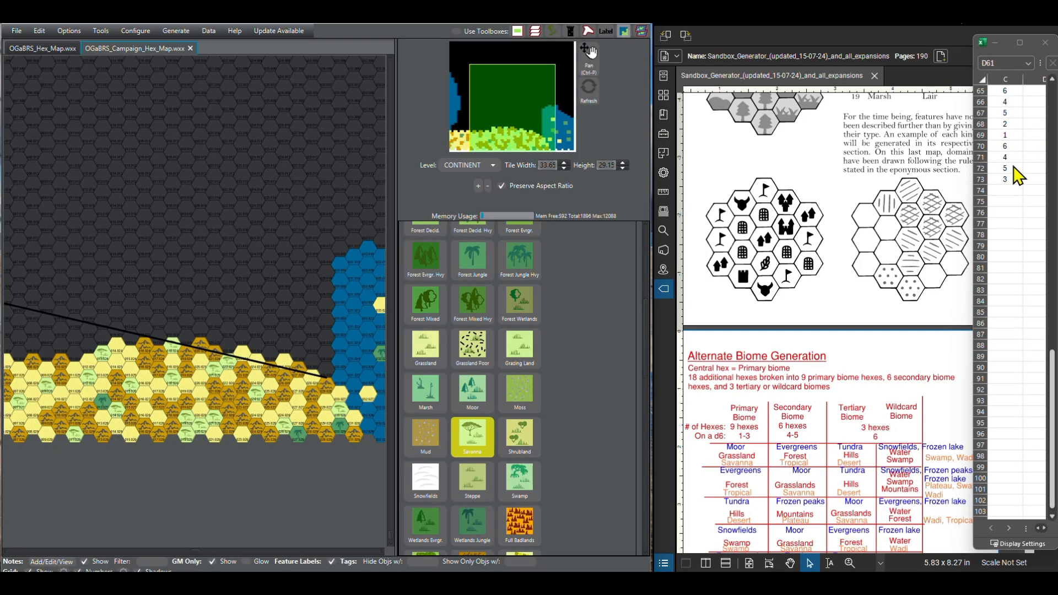
Step: Paint columns 13 and 12 of the sixth southern row as Other Broken Lands
{"action": "scroll", "coordinate": [461, 464], "scroll_direction": "down", "scroll_amount": 10}
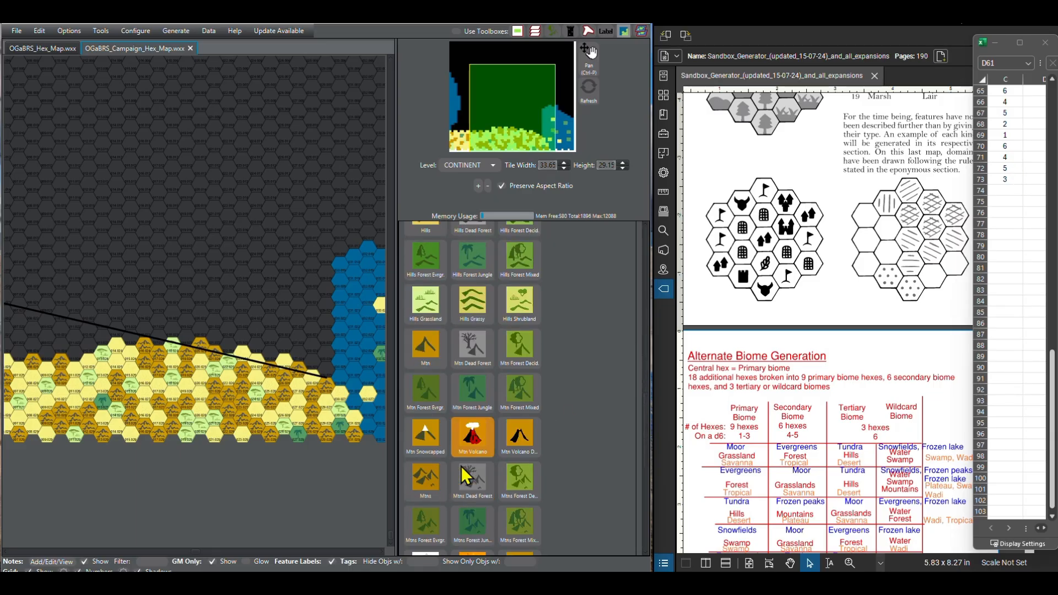
{"action": "scroll", "coordinate": [461, 465], "scroll_direction": "down", "scroll_amount": 1}
{"action": "left_click", "coordinate": [461, 445]}
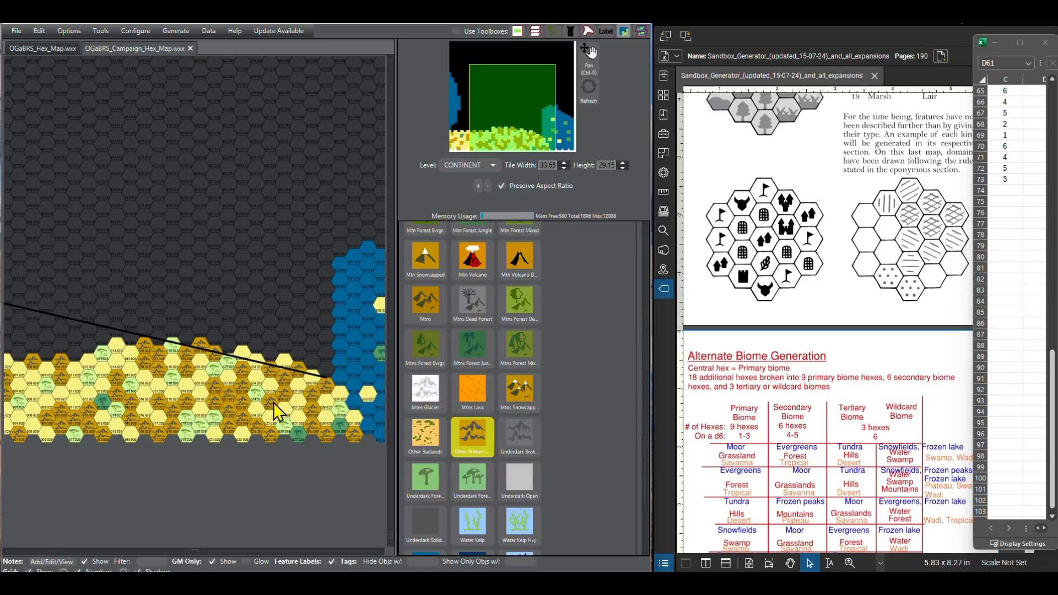
{"action": "left_click", "coordinate": [91, 350]}
{"action": "left_click", "coordinate": [77, 353]}
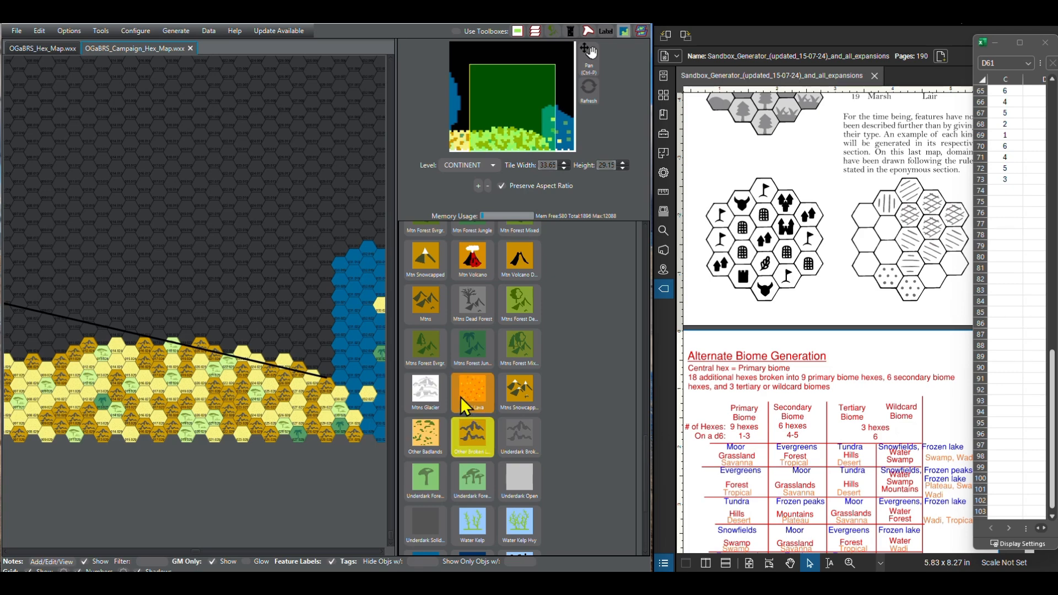
Step: Paint the hex just west of column 12 in the sixth southern row as Desert Sandy, following the next d6 roll
{"action": "scroll", "coordinate": [461, 399], "scroll_direction": "up", "scroll_amount": 10}
{"action": "scroll", "coordinate": [453, 403], "scroll_direction": "up", "scroll_amount": 6}
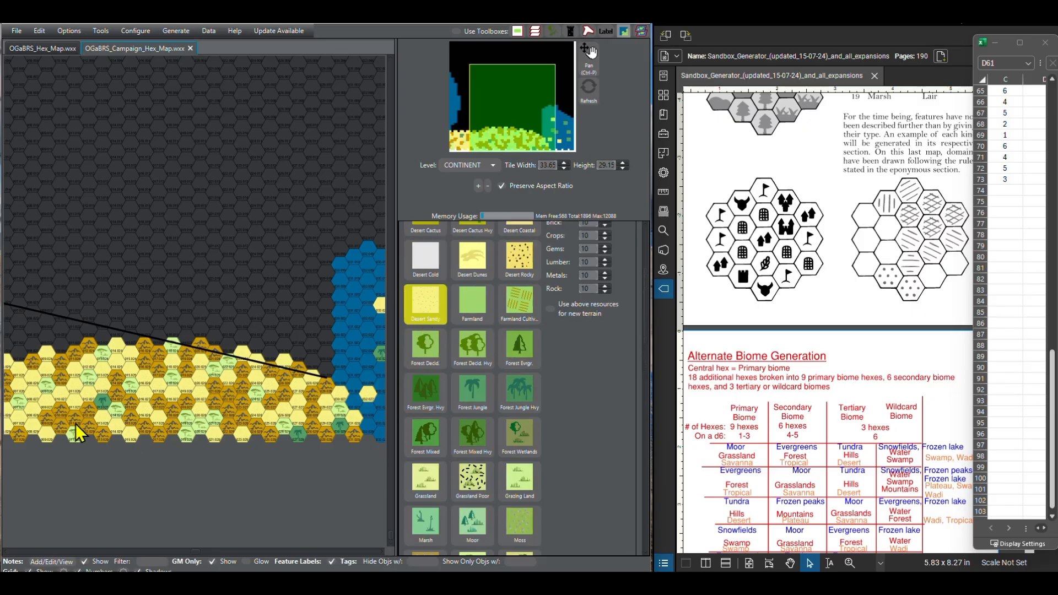
{"action": "left_click_drag", "start_coordinate": [120, 489], "coordinate": [247, 476]}
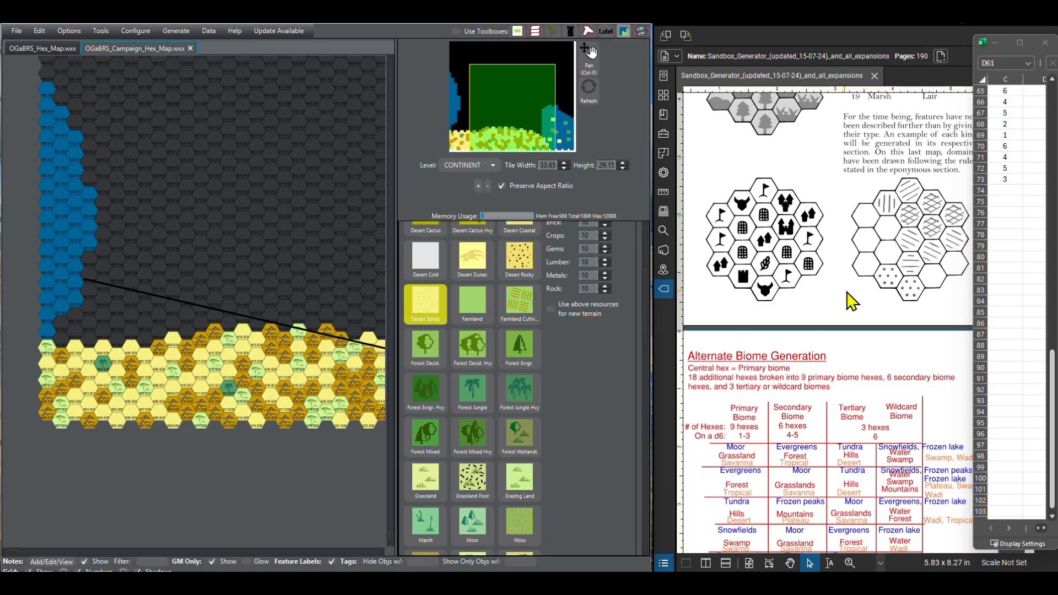
Step: In the spreadsheet, extend the d6 rolls in column C from row 73 down to row 109
{"action": "scroll", "coordinate": [1029, 264], "scroll_direction": "down", "scroll_amount": 2}
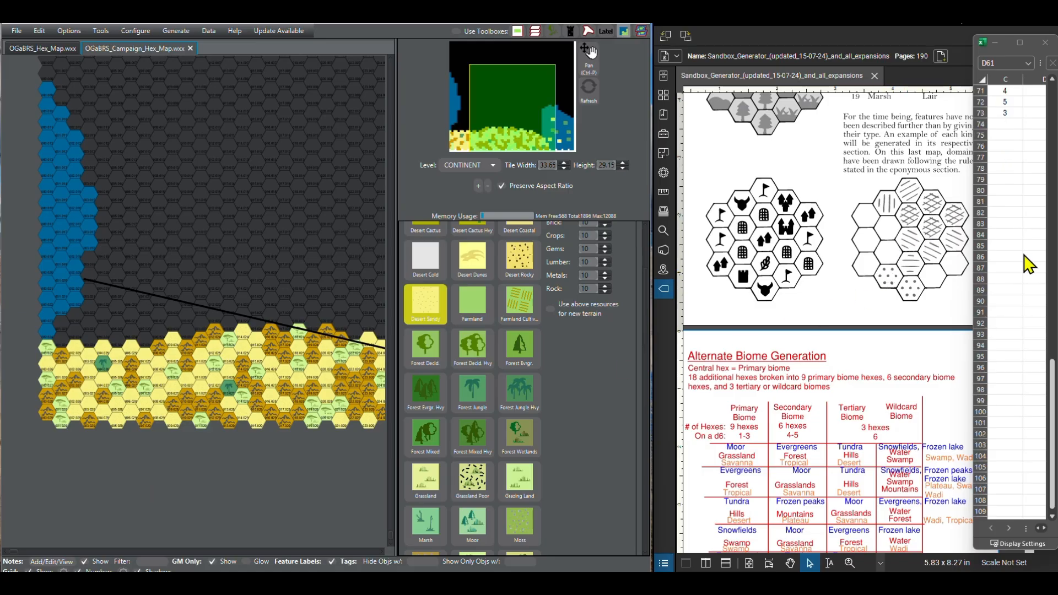
{"action": "left_click", "coordinate": [1006, 112]}
{"action": "type", "text": "3"}
{"action": "left_click_drag", "start_coordinate": [1023, 117], "coordinate": [1030, 515]}
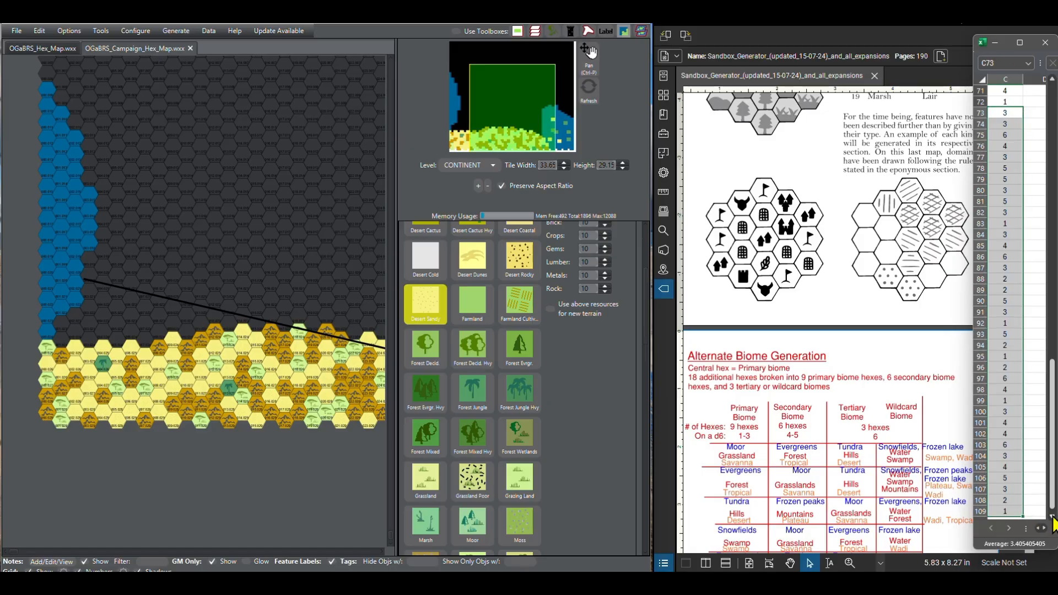
{"action": "scroll", "coordinate": [1052, 518], "scroll_direction": "down", "scroll_amount": 1}
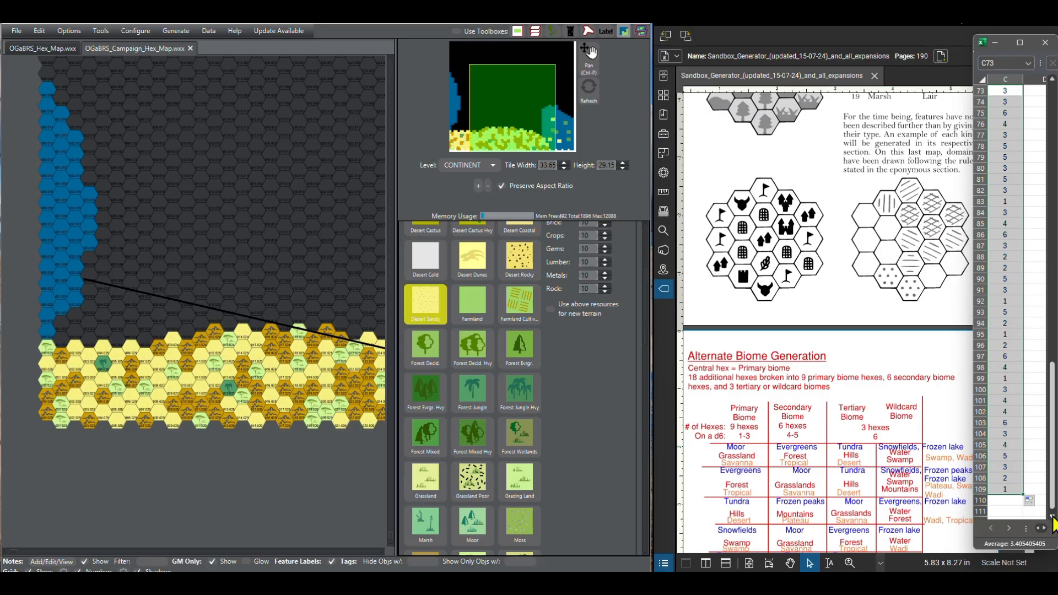
{"action": "left_click", "coordinate": [1052, 516]}
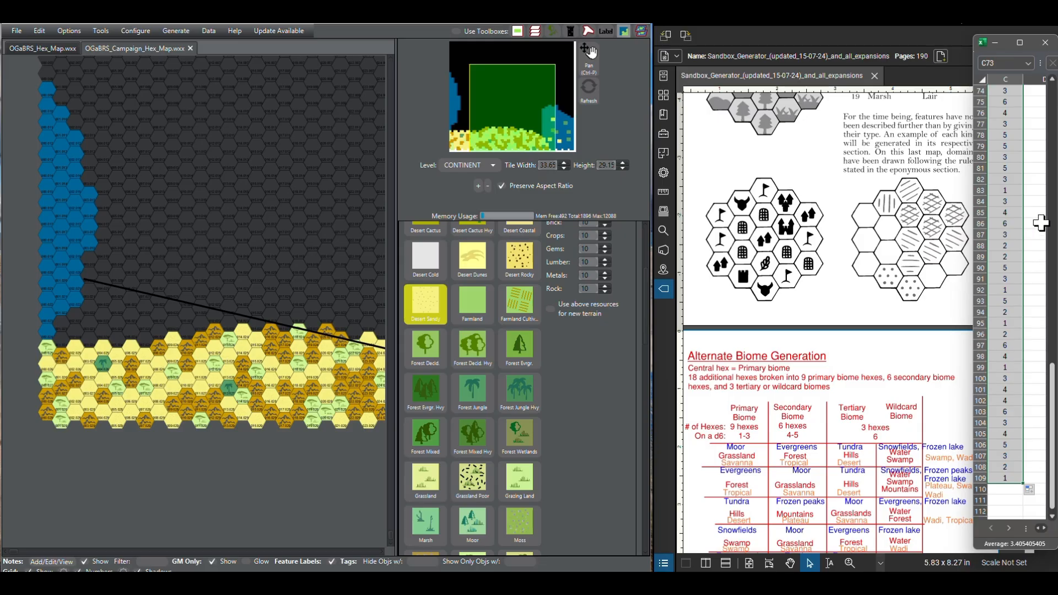
{"action": "left_click", "coordinate": [1033, 203]}
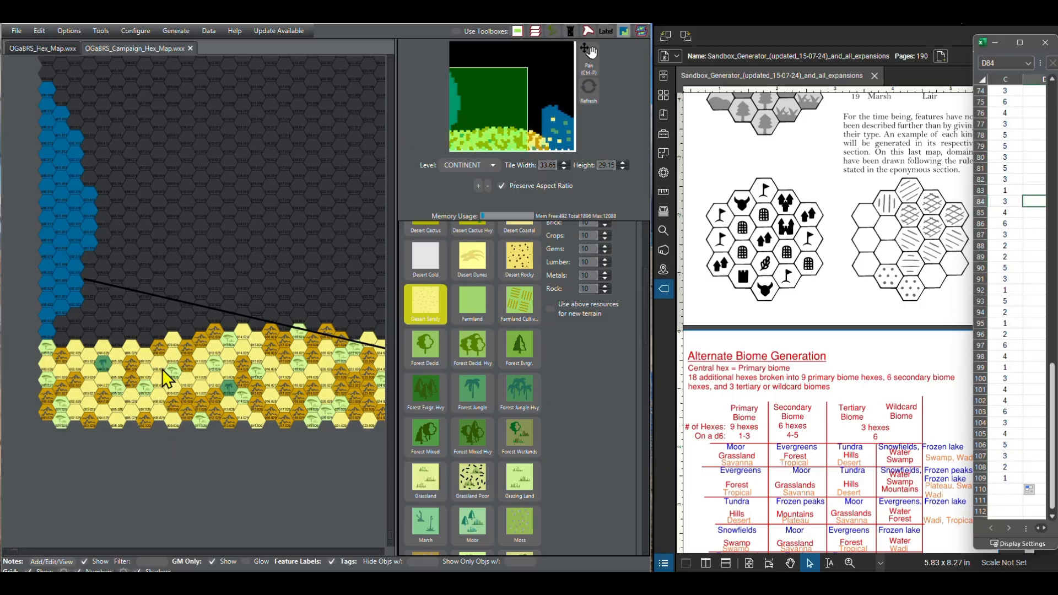
Step: Paint the sixth southern row's hex at column 9 as Desert Sandy and column 8 as Savanna
{"action": "left_click", "coordinate": [160, 340]}
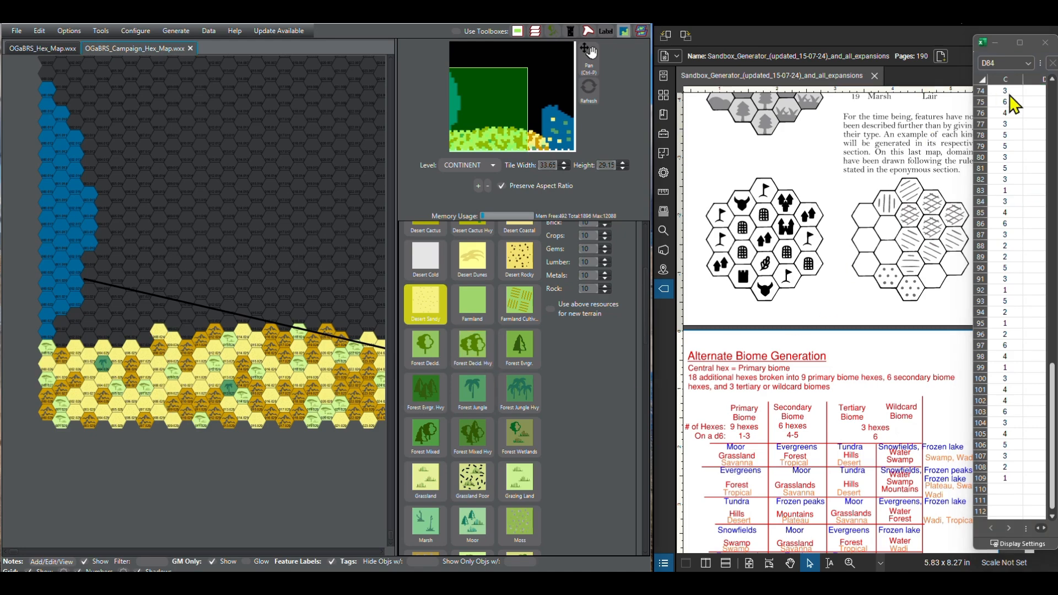
{"action": "scroll", "coordinate": [440, 380], "scroll_direction": "down", "scroll_amount": 5}
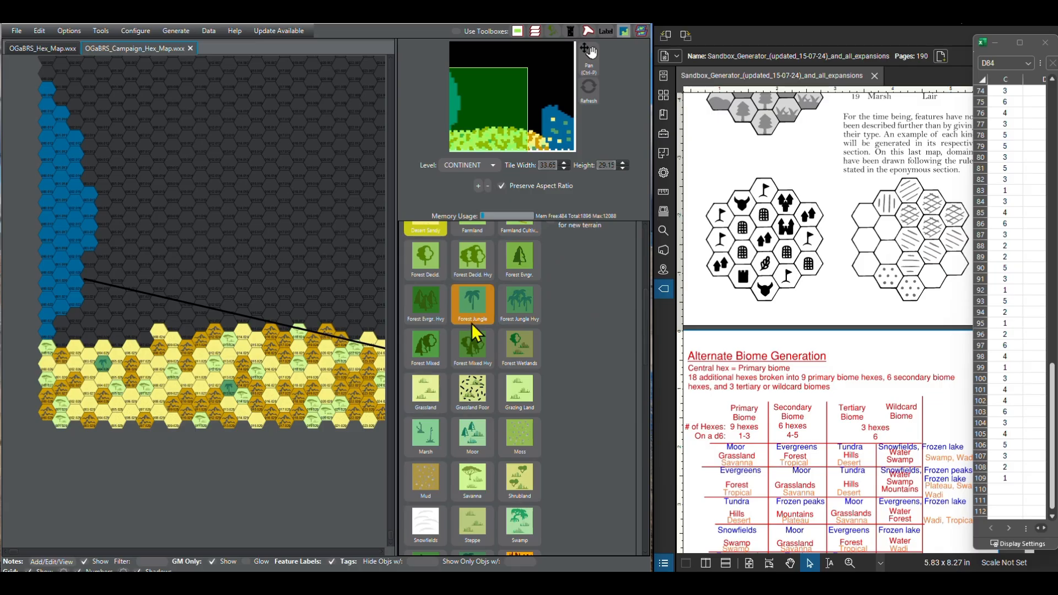
{"action": "left_click", "coordinate": [466, 389]}
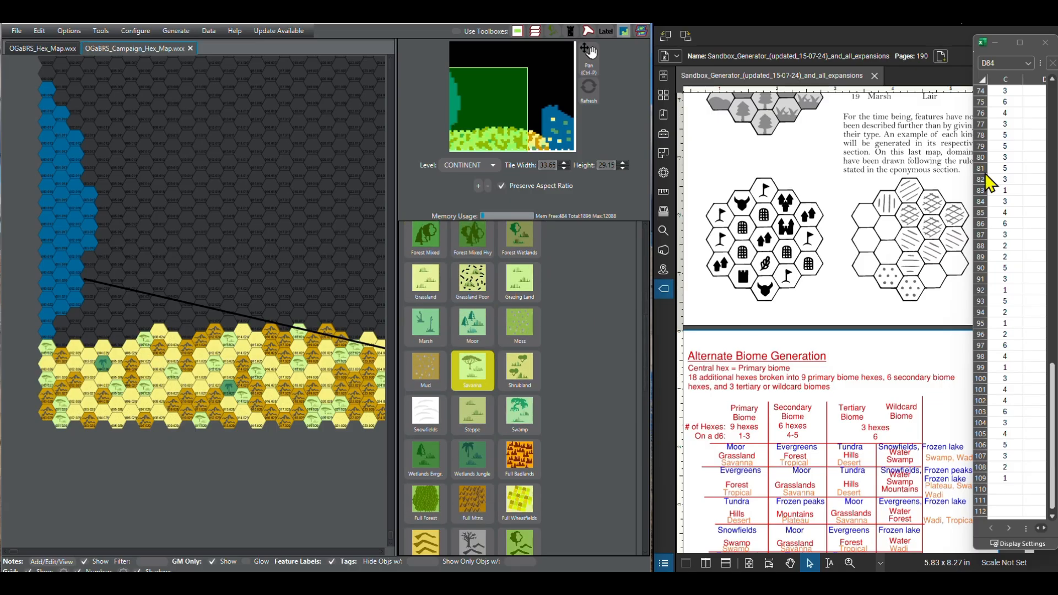
Step: Paint the sixth southern row's hex at column 7 as Other Broken Lands
{"action": "scroll", "coordinate": [494, 422], "scroll_direction": "down", "scroll_amount": 9}
{"action": "scroll", "coordinate": [493, 417], "scroll_direction": "down", "scroll_amount": 5}
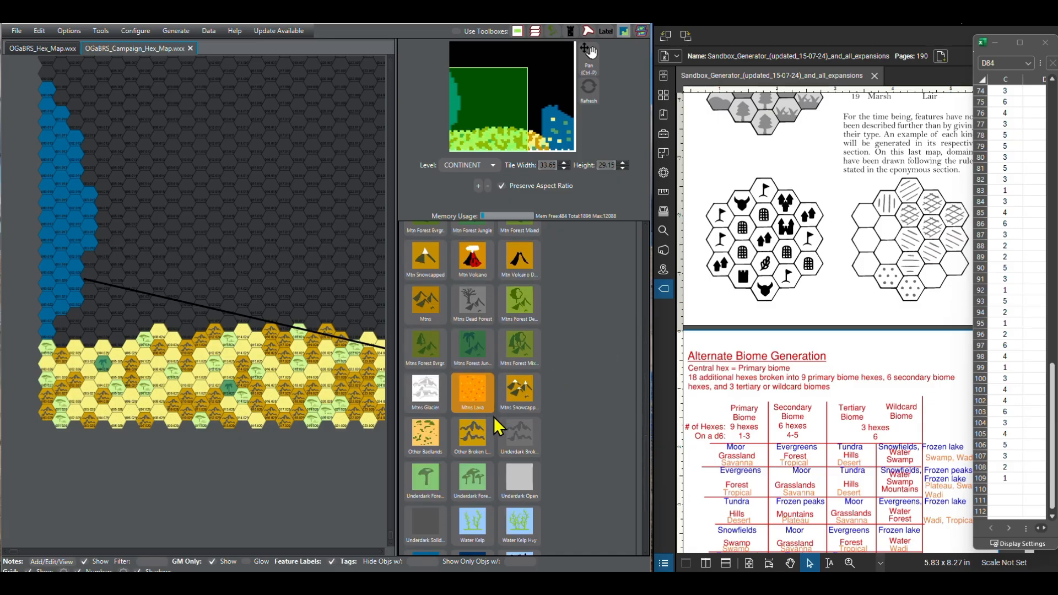
{"action": "left_click", "coordinate": [492, 414]}
{"action": "left_click", "coordinate": [131, 331]}
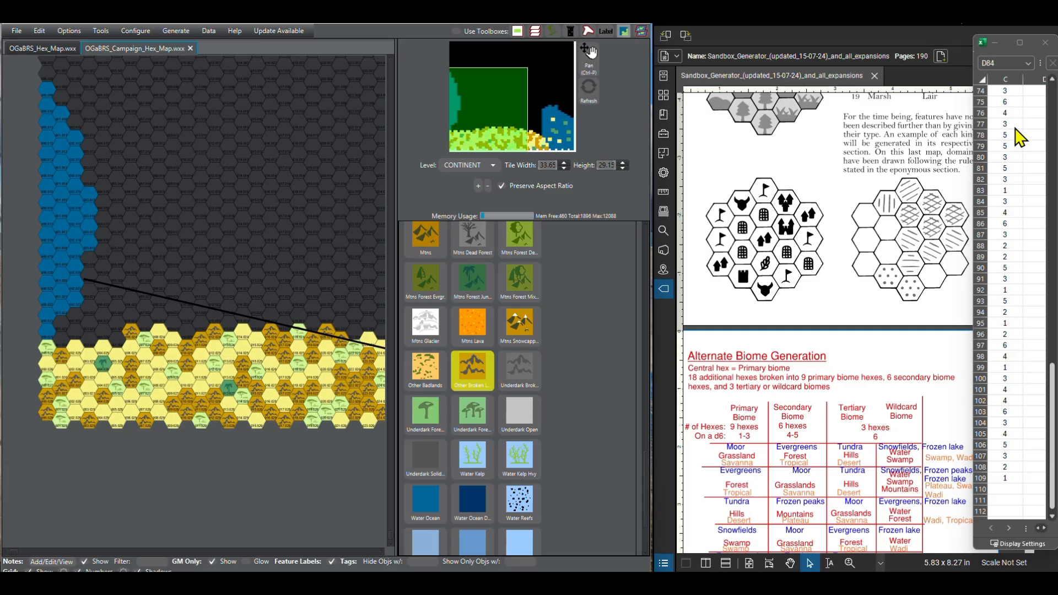
Step: Paint the sixth southern row's hex at column 6 as Desert Sandy
{"action": "scroll", "coordinate": [436, 364], "scroll_direction": "up", "scroll_amount": 10}
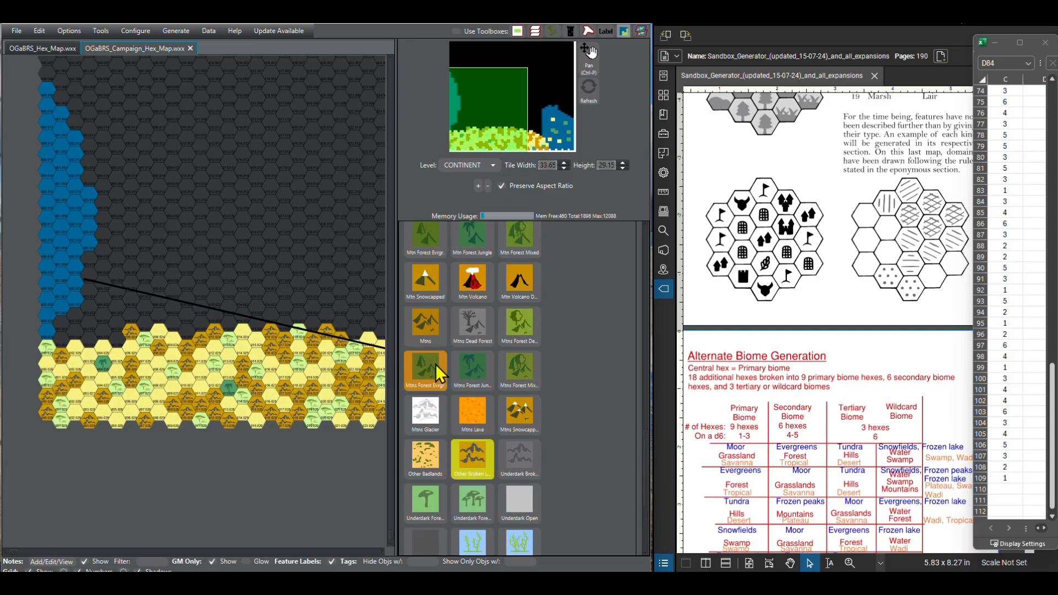
{"action": "scroll", "coordinate": [435, 364], "scroll_direction": "up", "scroll_amount": 7}
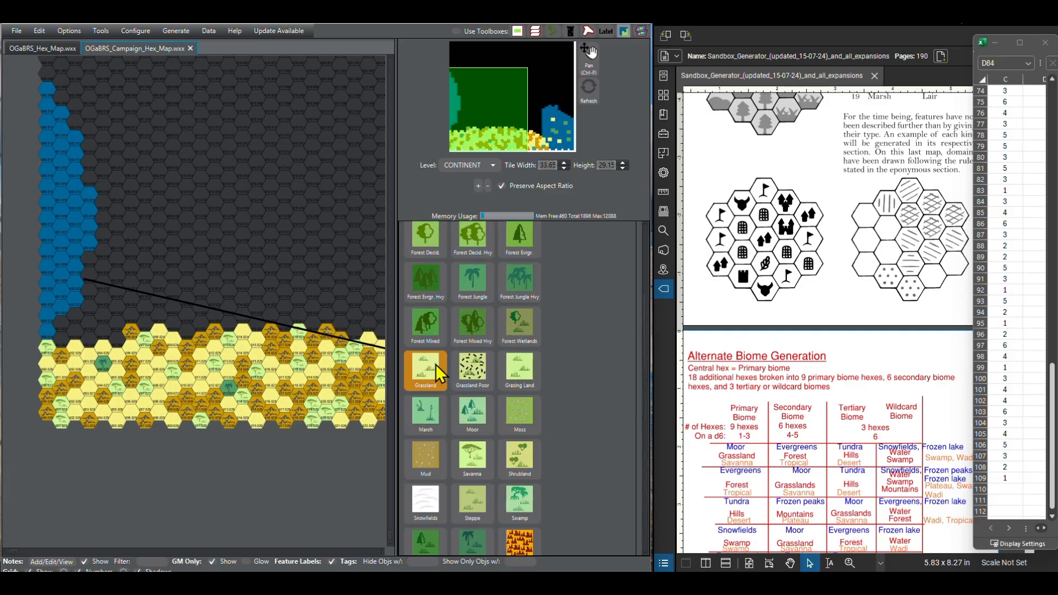
{"action": "left_click", "coordinate": [426, 283]}
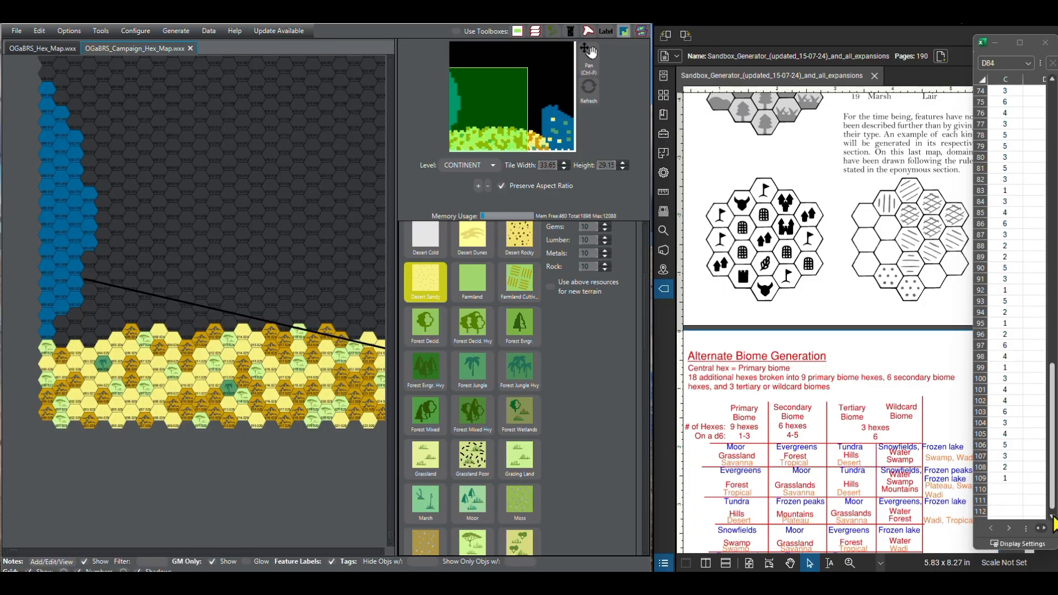
Step: Paint columns 5 and 4 of the sixth southern row as Other Broken Lands, following the next d6 rolls
{"action": "scroll", "coordinate": [1053, 523], "scroll_direction": "down", "scroll_amount": 1}
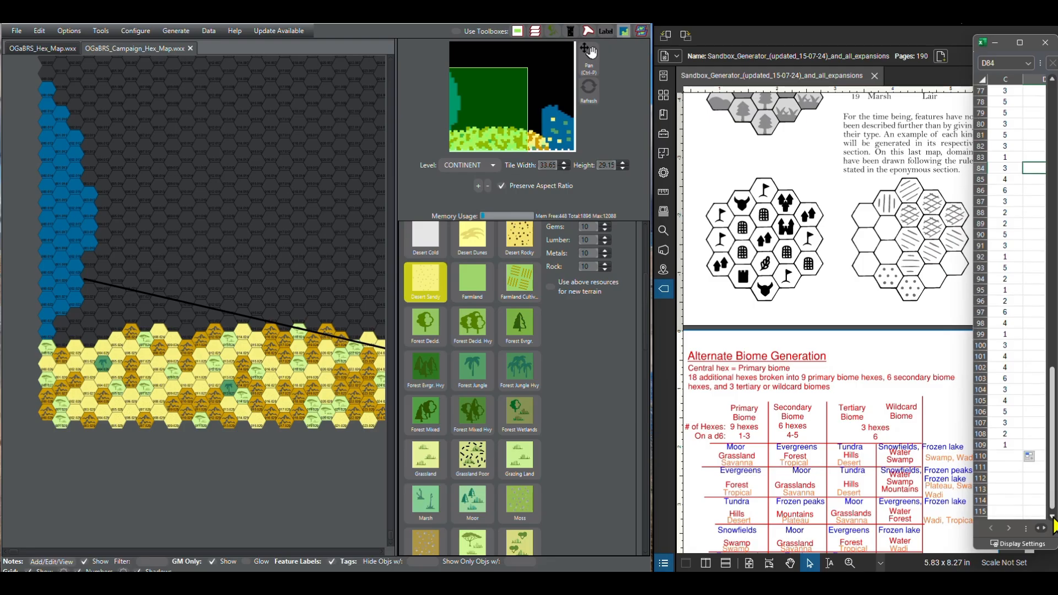
{"action": "scroll", "coordinate": [1053, 524], "scroll_direction": "down", "scroll_amount": 1}
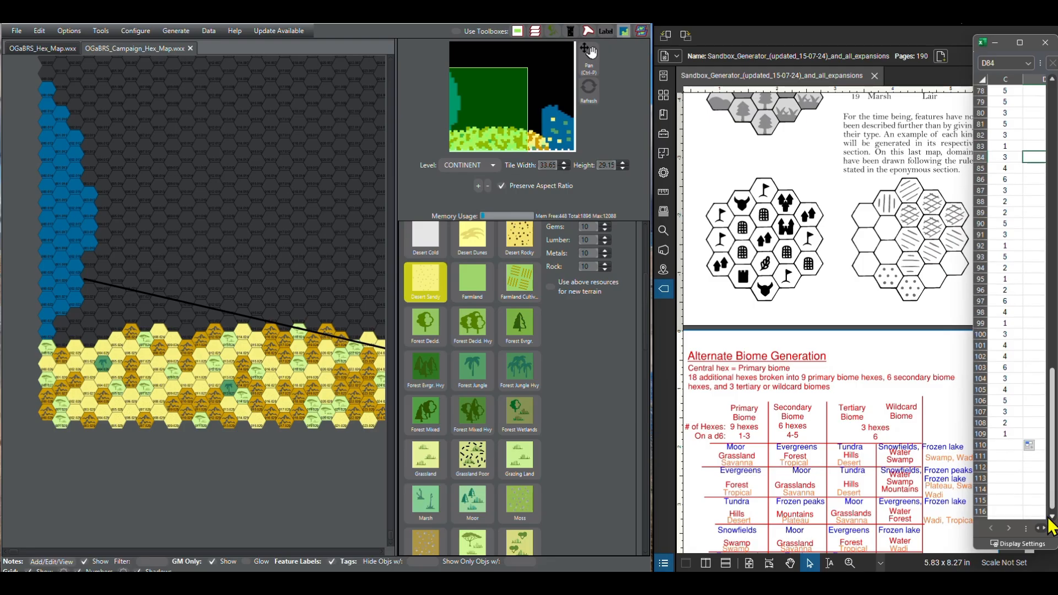
{"action": "scroll", "coordinate": [498, 442], "scroll_direction": "down", "scroll_amount": 2}
{"action": "scroll", "coordinate": [495, 444], "scroll_direction": "down", "scroll_amount": 10}
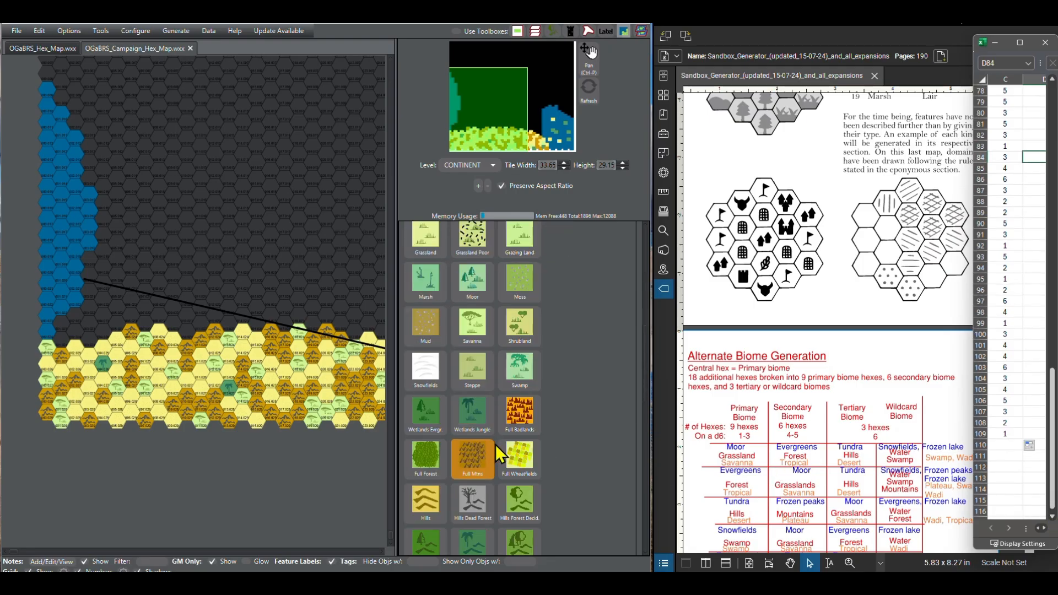
{"action": "scroll", "coordinate": [487, 445], "scroll_direction": "down", "scroll_amount": 1}
{"action": "left_click", "coordinate": [478, 438]}
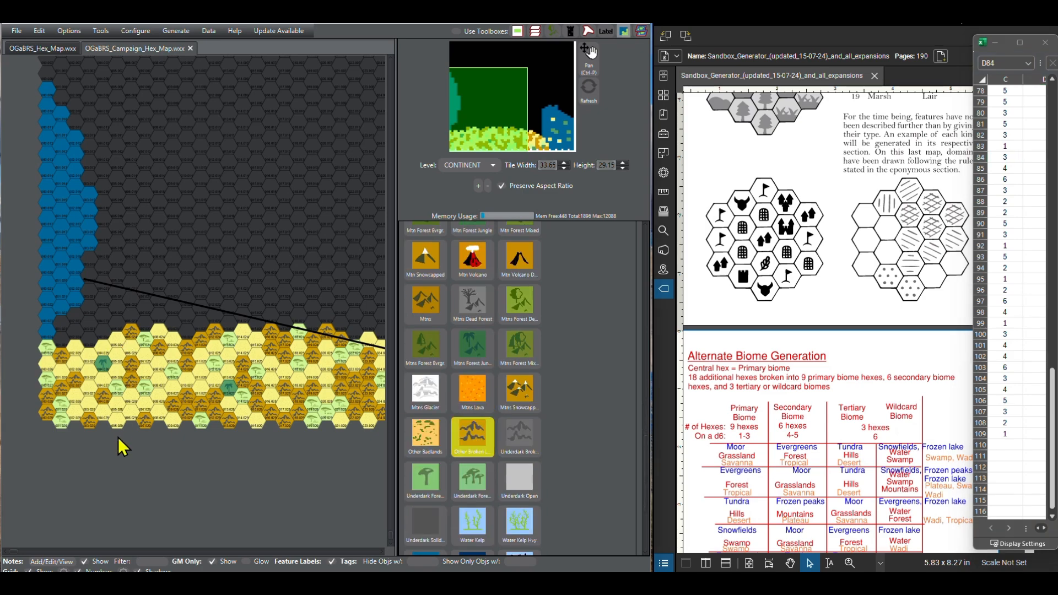
{"action": "left_click", "coordinate": [93, 340]}
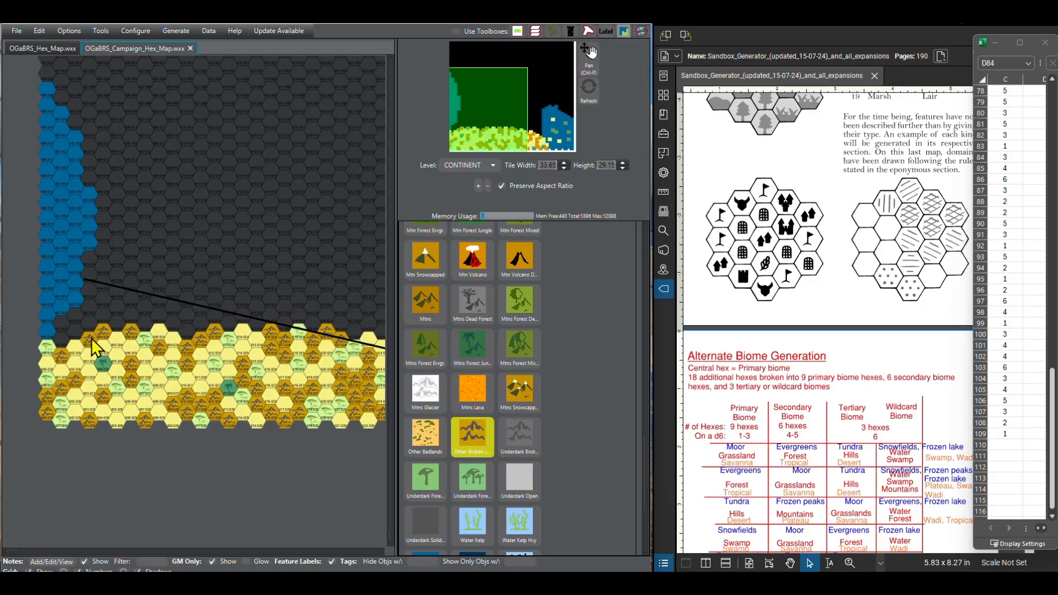
Step: Paint columns 2 to 4 of the seventh southern row as Desert Sandy, following the next d6 rolls
{"action": "scroll", "coordinate": [429, 352], "scroll_direction": "up", "scroll_amount": 8}
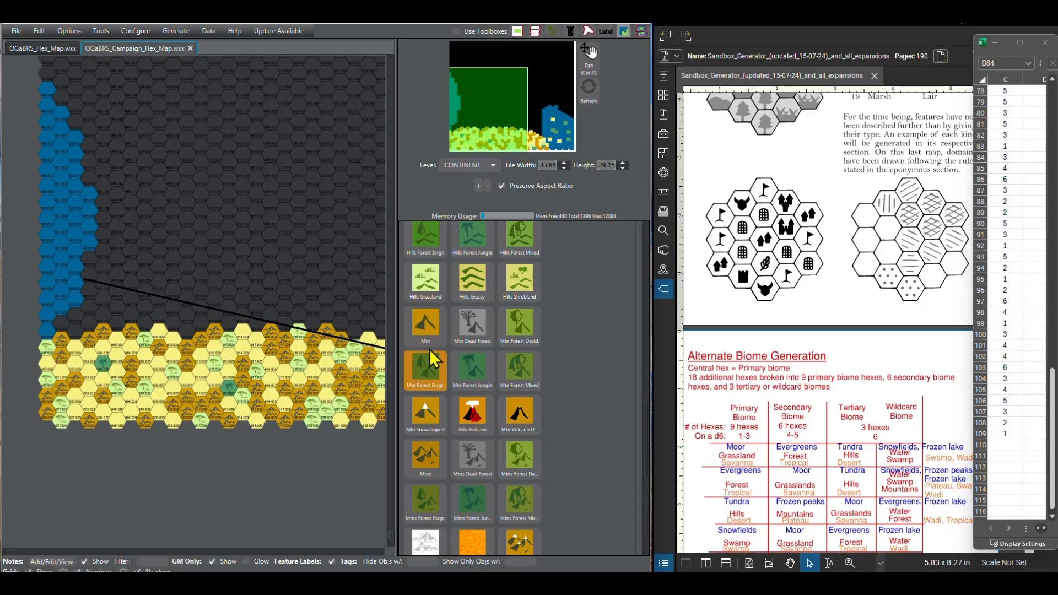
{"action": "scroll", "coordinate": [429, 349], "scroll_direction": "up", "scroll_amount": 7}
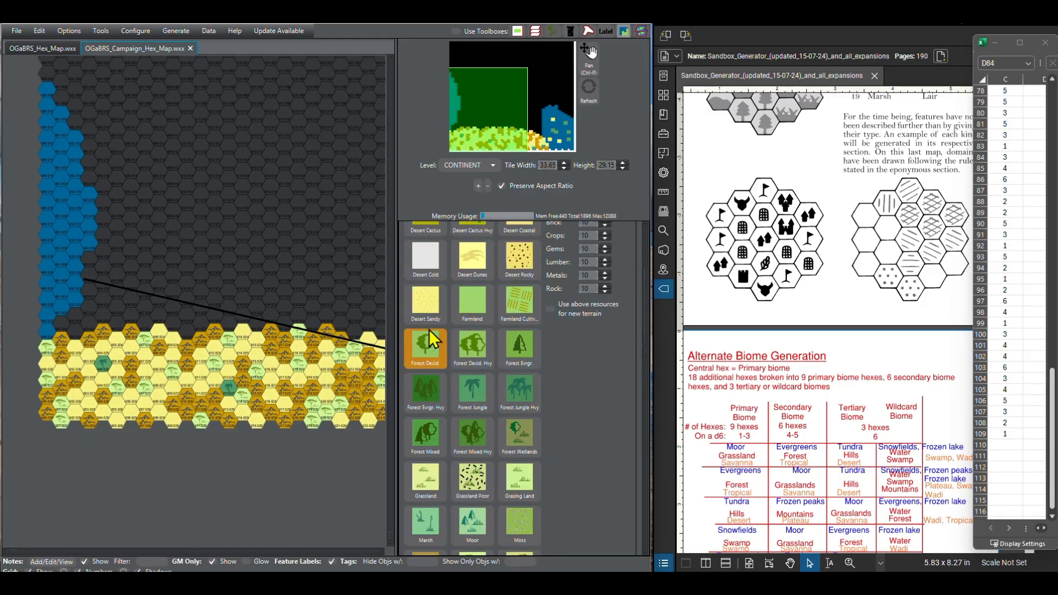
{"action": "left_click", "coordinate": [441, 392]}
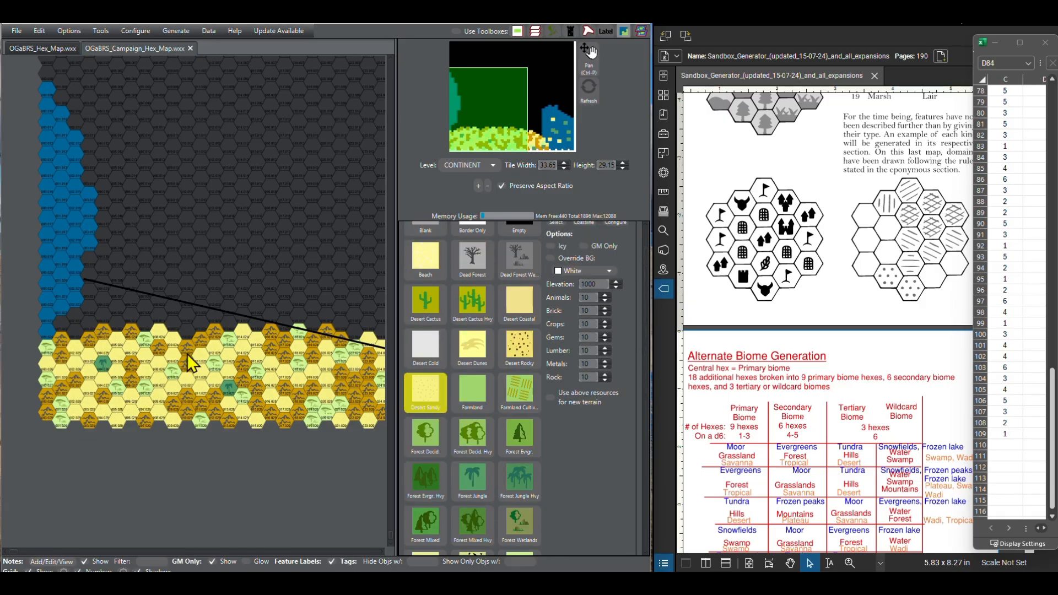
{"action": "left_click", "coordinate": [75, 325]}
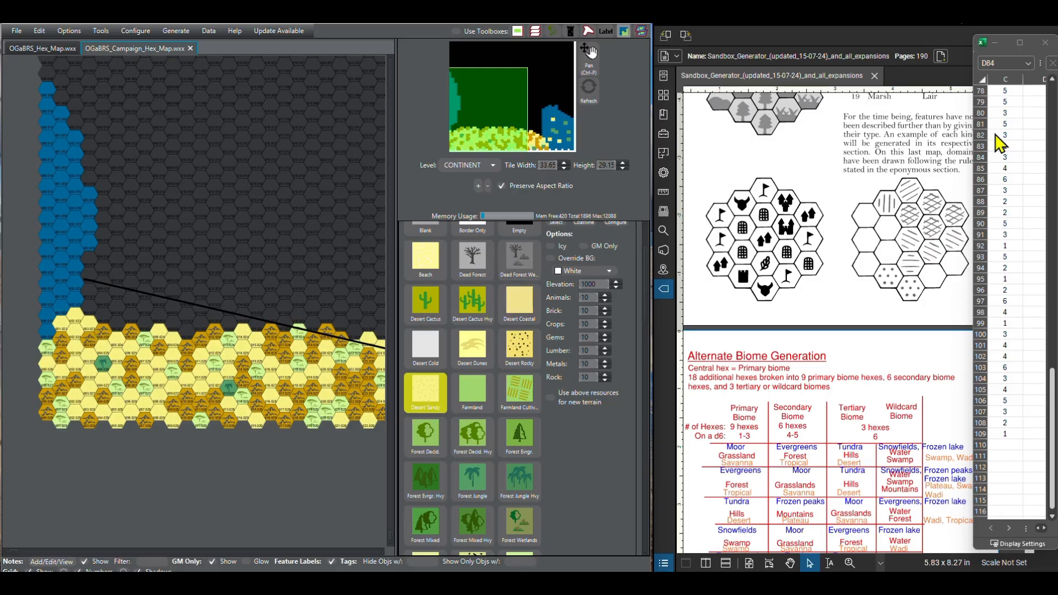
Step: Bring the remaining d6 rolls into view in the spreadsheet and paint the seventh southern row's hex at column 5 as Other Broken Lands
{"action": "scroll", "coordinate": [1052, 524], "scroll_direction": "down", "scroll_amount": 3}
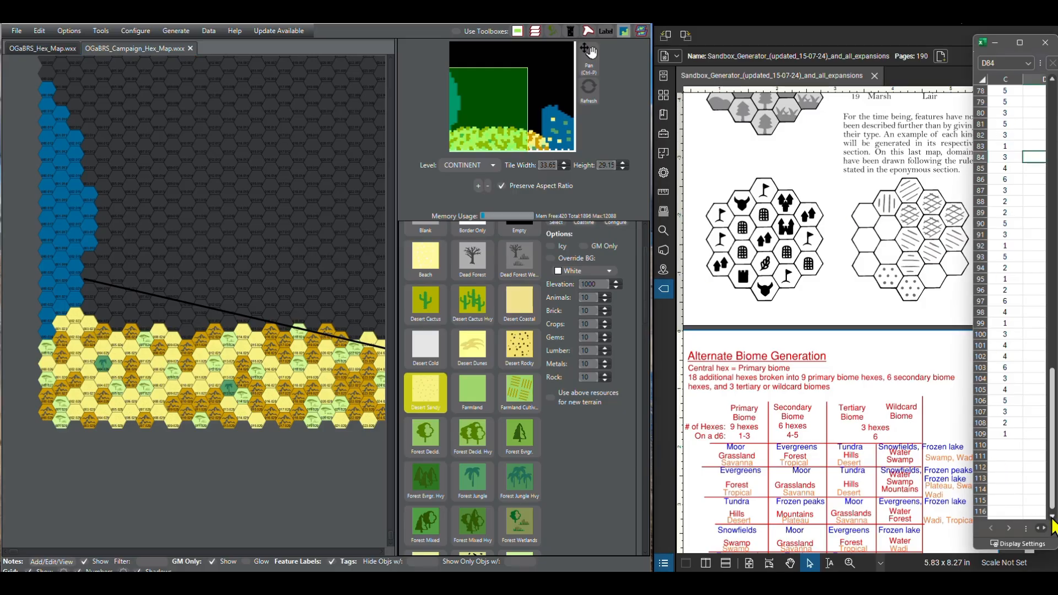
{"action": "scroll", "coordinate": [1053, 525], "scroll_direction": "down", "scroll_amount": 1}
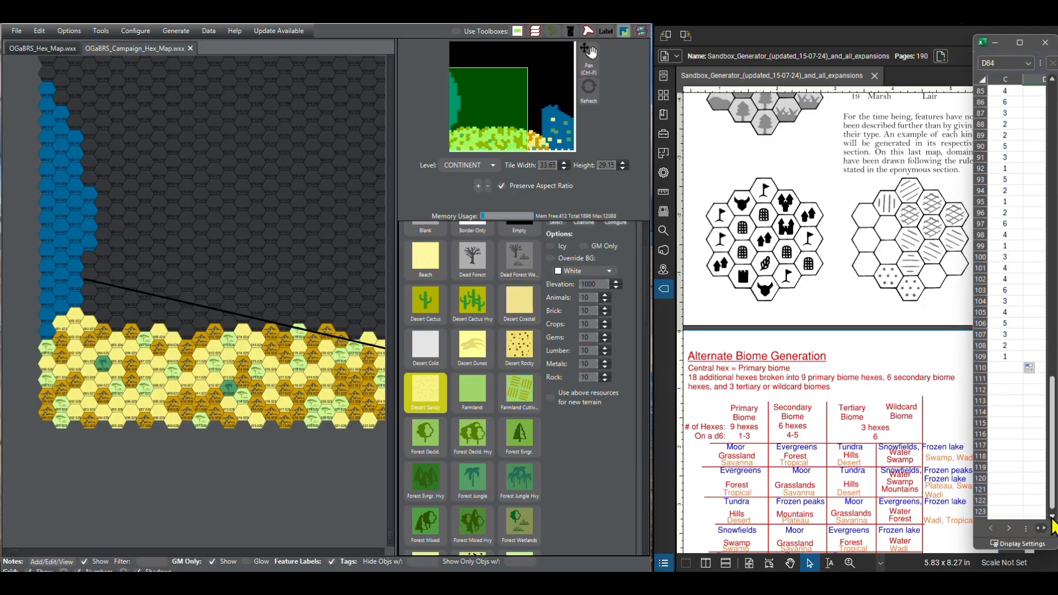
{"action": "scroll", "coordinate": [450, 401], "scroll_direction": "down", "scroll_amount": 10}
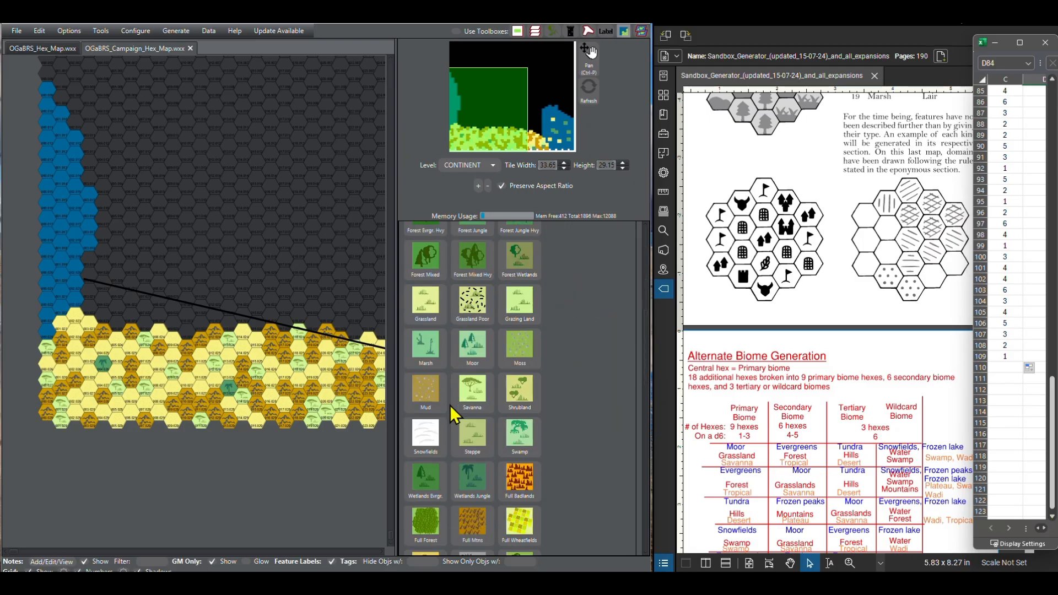
{"action": "scroll", "coordinate": [453, 402], "scroll_direction": "down", "scroll_amount": 5}
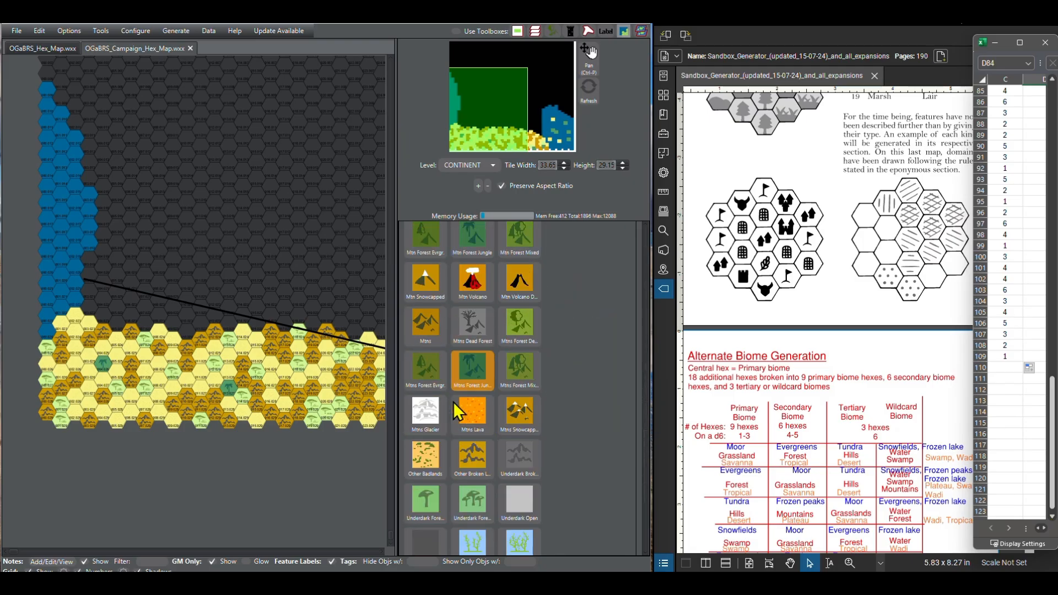
{"action": "left_click", "coordinate": [455, 402]}
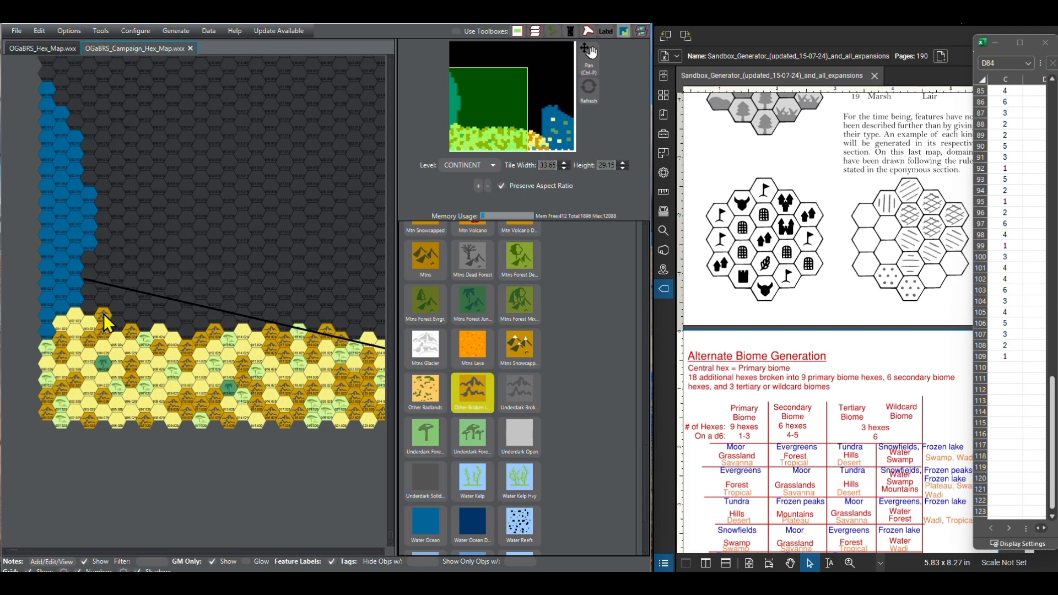
Step: Paint the seventh southern row's hex at column 6 as Forest Jungle
{"action": "scroll", "coordinate": [482, 405], "scroll_direction": "down", "scroll_amount": 6}
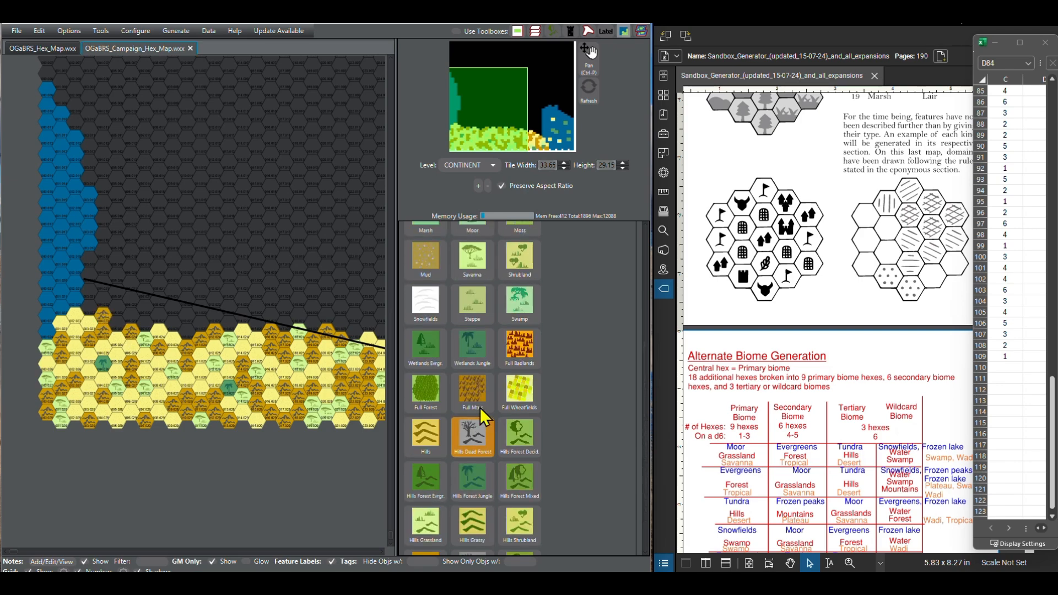
{"action": "scroll", "coordinate": [481, 407], "scroll_direction": "up", "scroll_amount": 2}
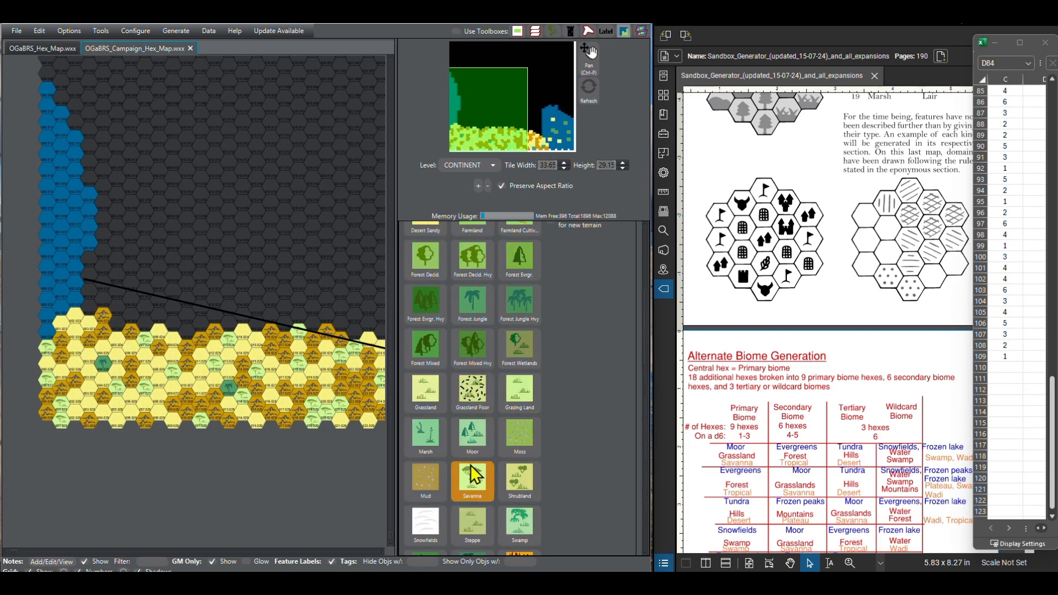
{"action": "left_click", "coordinate": [472, 300]}
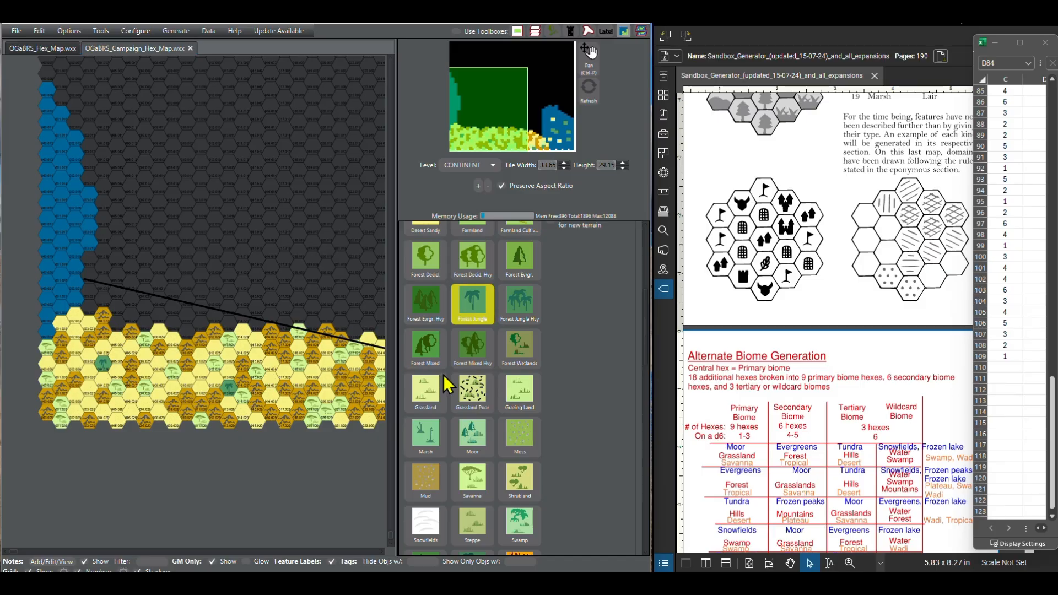
{"action": "left_click", "coordinate": [118, 323]}
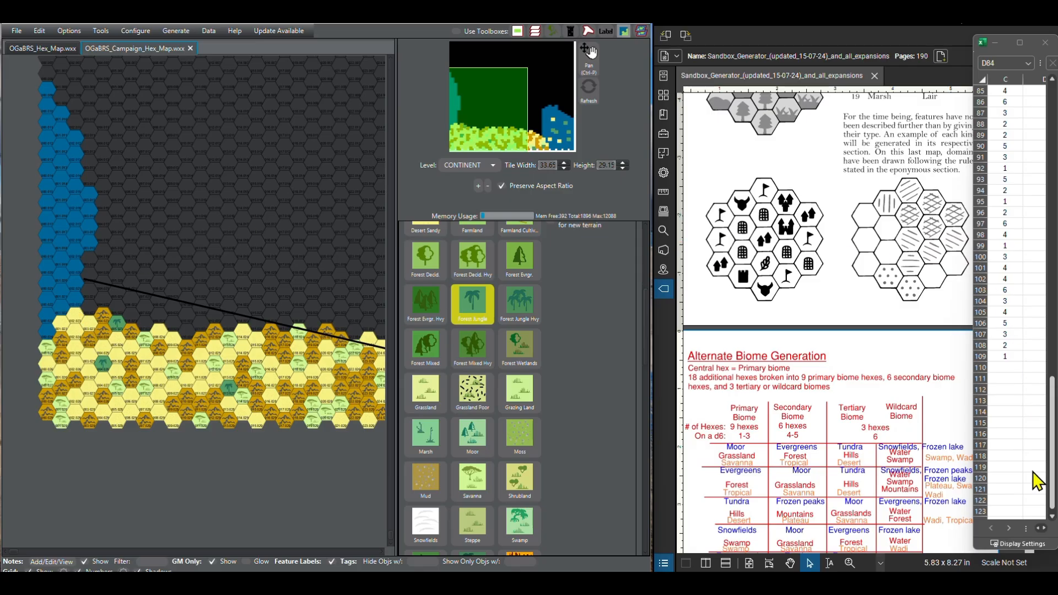
Step: Bring the next d6 rolls into view and paint columns 7 to 9 of the seventh southern row as Desert Sandy
{"action": "left_click", "coordinate": [1051, 516]}
{"action": "left_click", "coordinate": [1052, 517]}
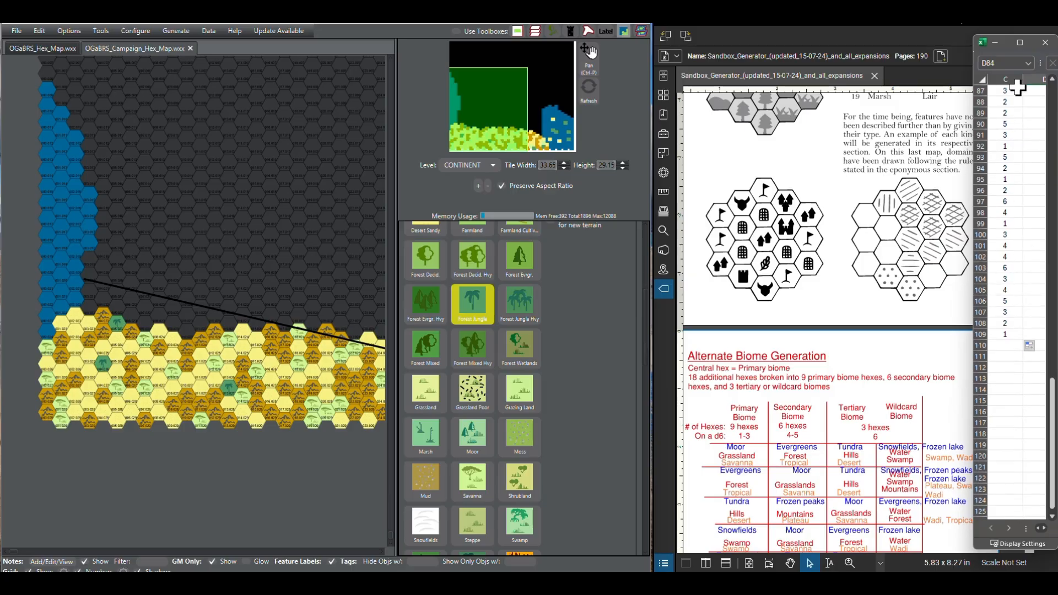
{"action": "scroll", "coordinate": [479, 309], "scroll_direction": "up", "scroll_amount": 5}
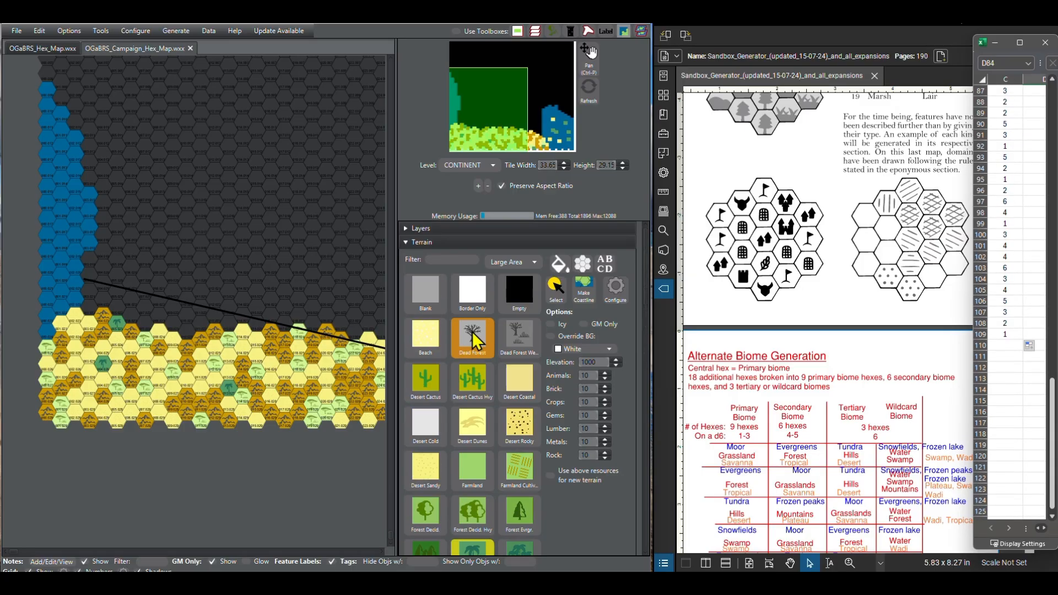
{"action": "left_click", "coordinate": [425, 468]}
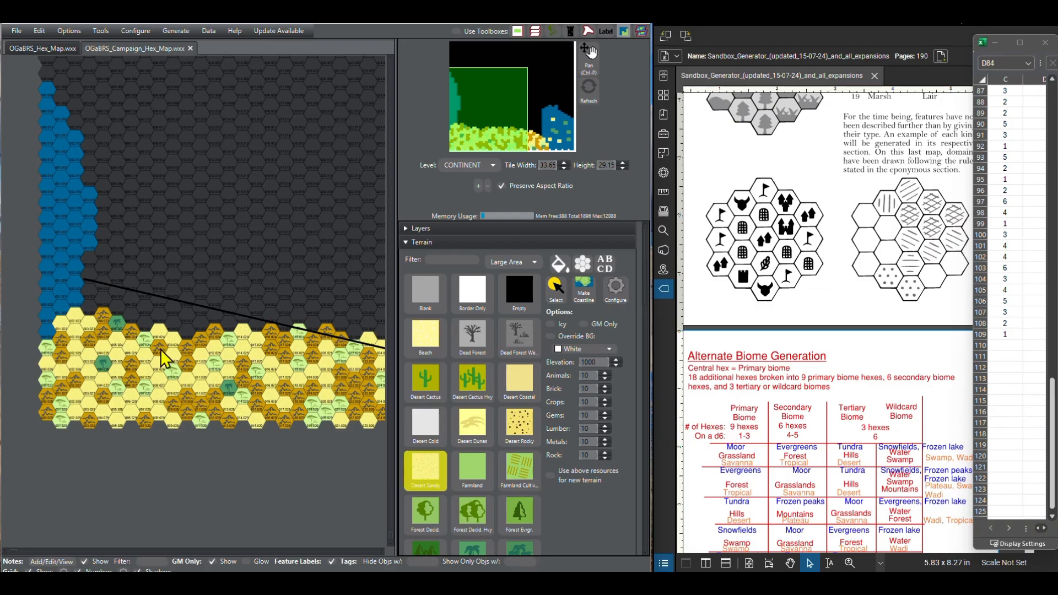
{"action": "left_click", "coordinate": [133, 321]}
{"action": "left_click", "coordinate": [141, 323]}
{"action": "left_click", "coordinate": [156, 316]}
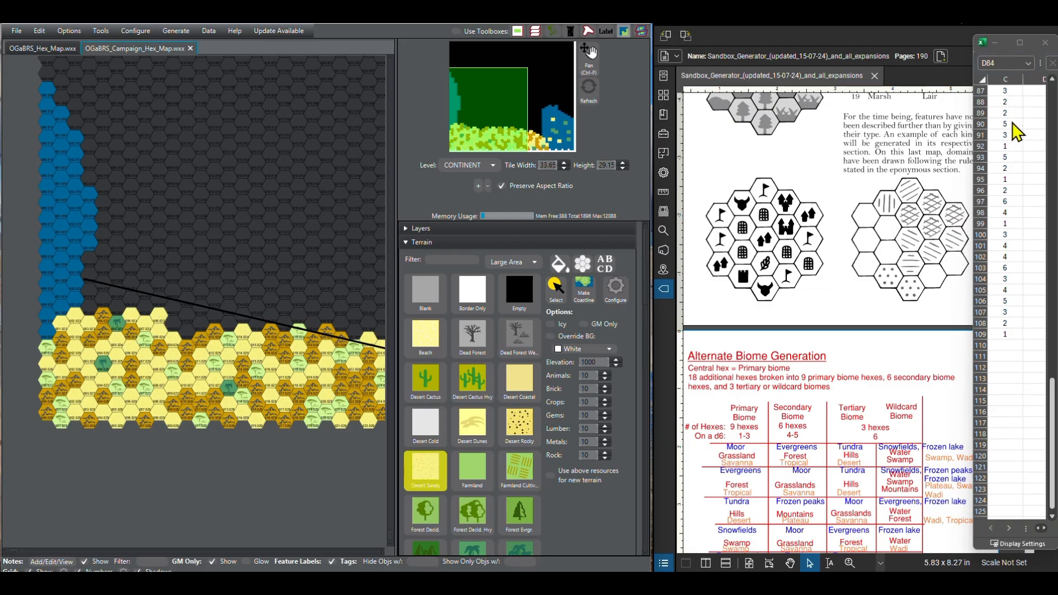
Step: Paint the seventh southern row's hex at column 13 as Other Broken Lands for the roll of 5
{"action": "scroll", "coordinate": [505, 386], "scroll_direction": "down", "scroll_amount": 10}
{"action": "scroll", "coordinate": [500, 386], "scroll_direction": "down", "scroll_amount": 10}
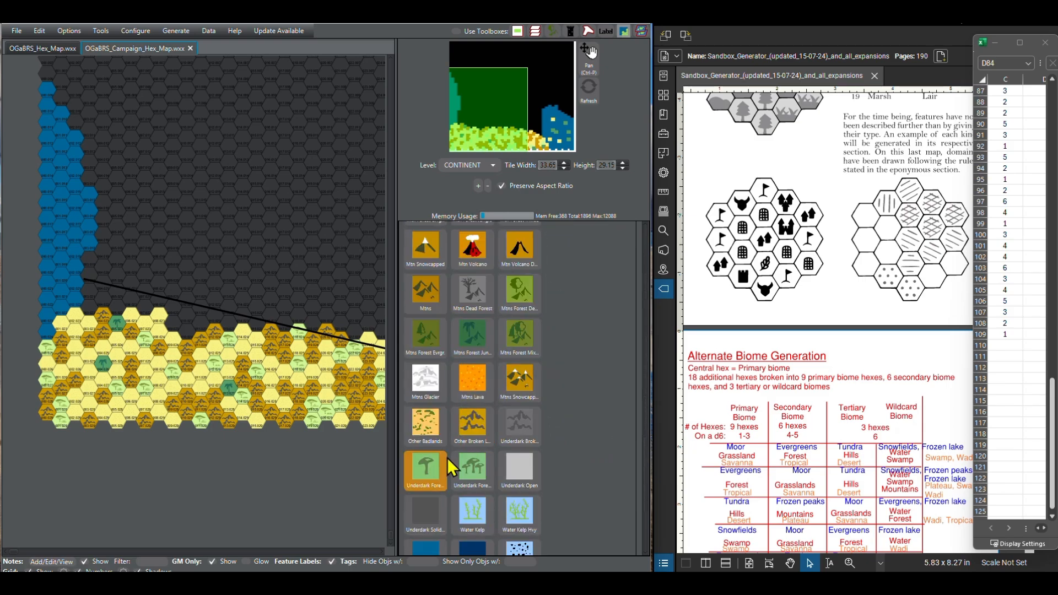
{"action": "left_click", "coordinate": [477, 428]}
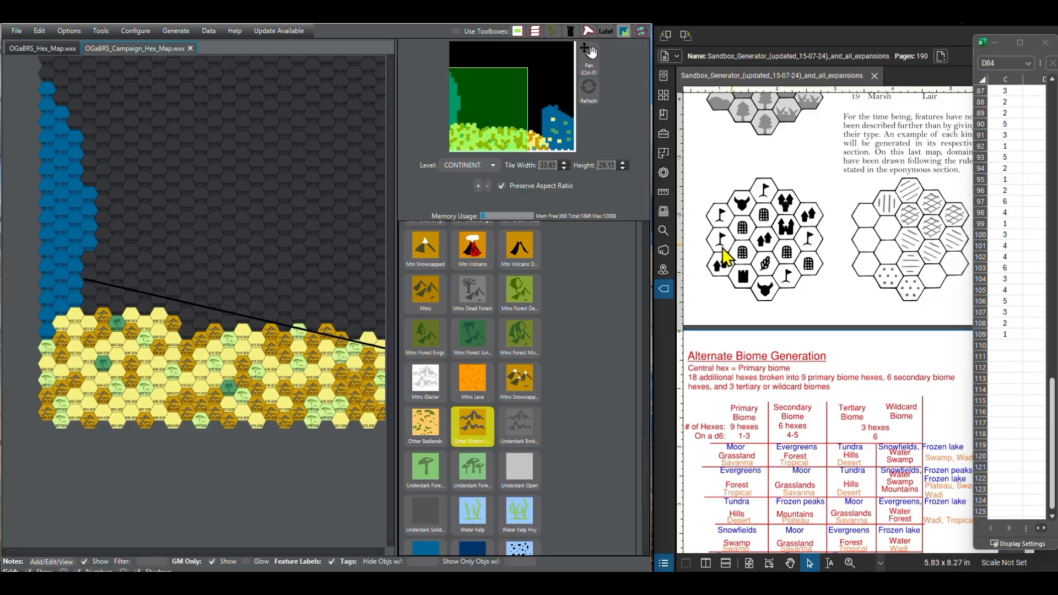
{"action": "left_click", "coordinate": [214, 317]}
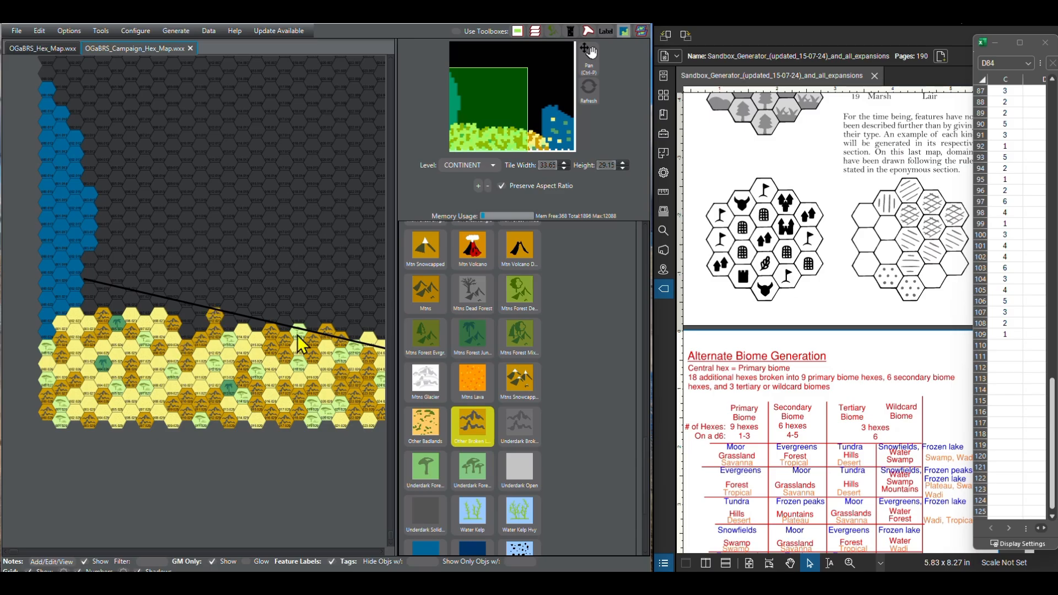
Step: Paint columns 14 and 15 of the seventh southern row as Desert Sandy and column 16 as Other Broken Lands
{"action": "scroll", "coordinate": [441, 363], "scroll_direction": "up", "scroll_amount": 10}
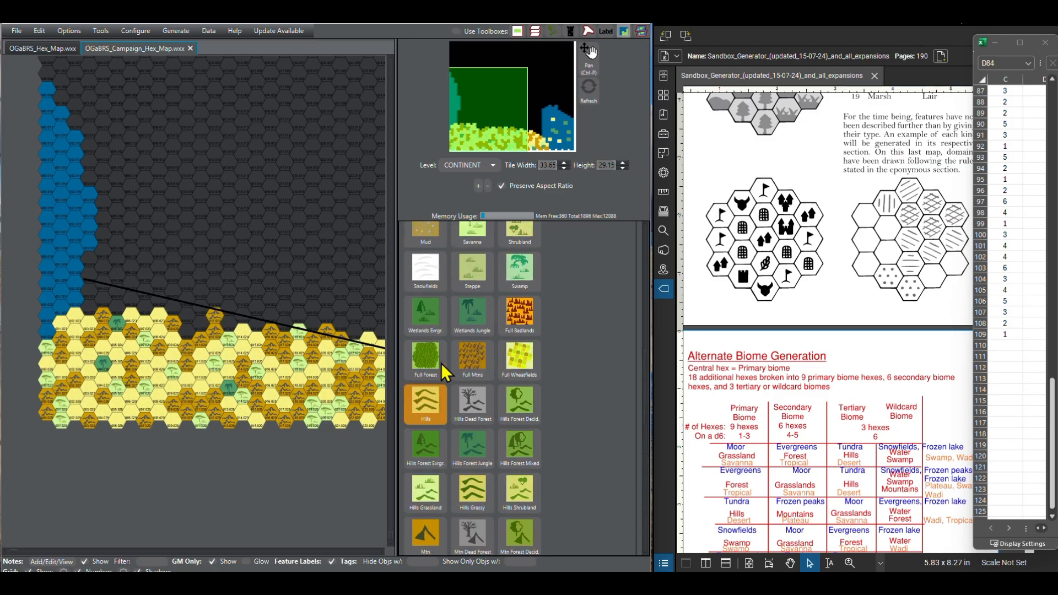
{"action": "scroll", "coordinate": [440, 363], "scroll_direction": "up", "scroll_amount": 8}
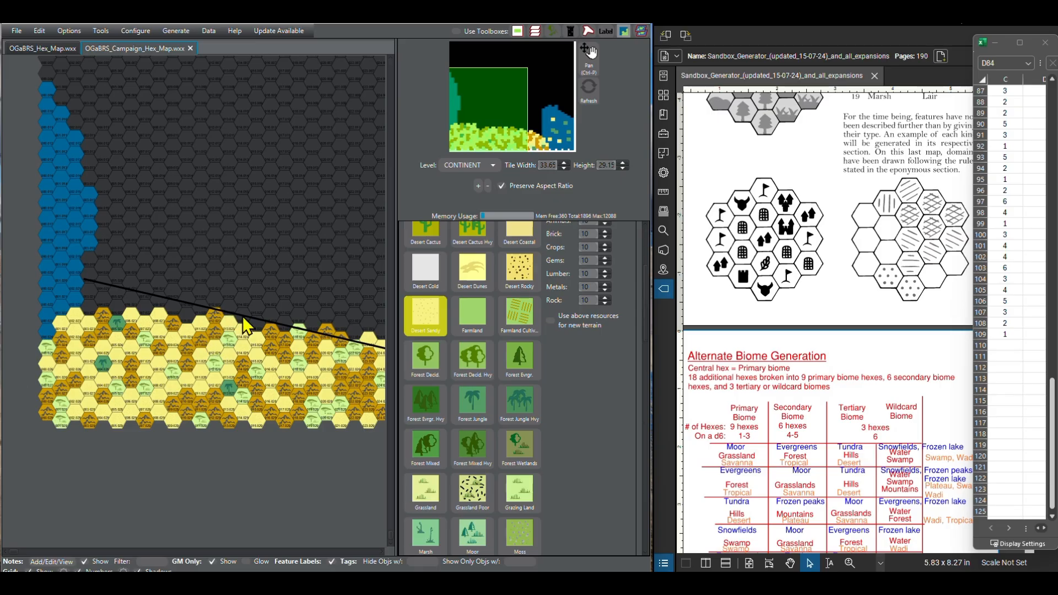
{"action": "scroll", "coordinate": [460, 465], "scroll_direction": "down", "scroll_amount": 10}
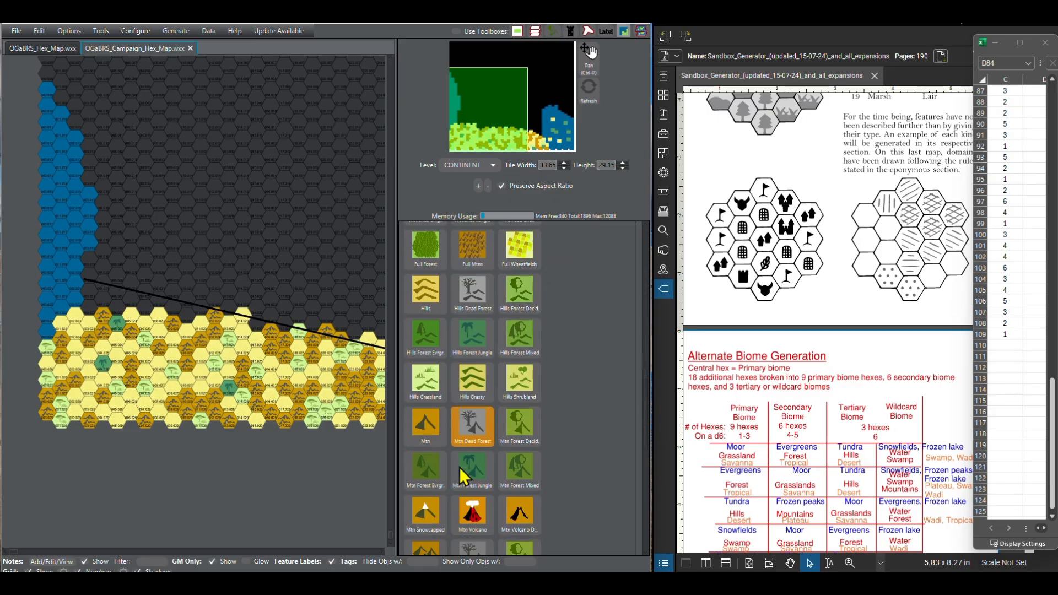
{"action": "scroll", "coordinate": [460, 468], "scroll_direction": "down", "scroll_amount": 5}
{"action": "left_click", "coordinate": [474, 486]}
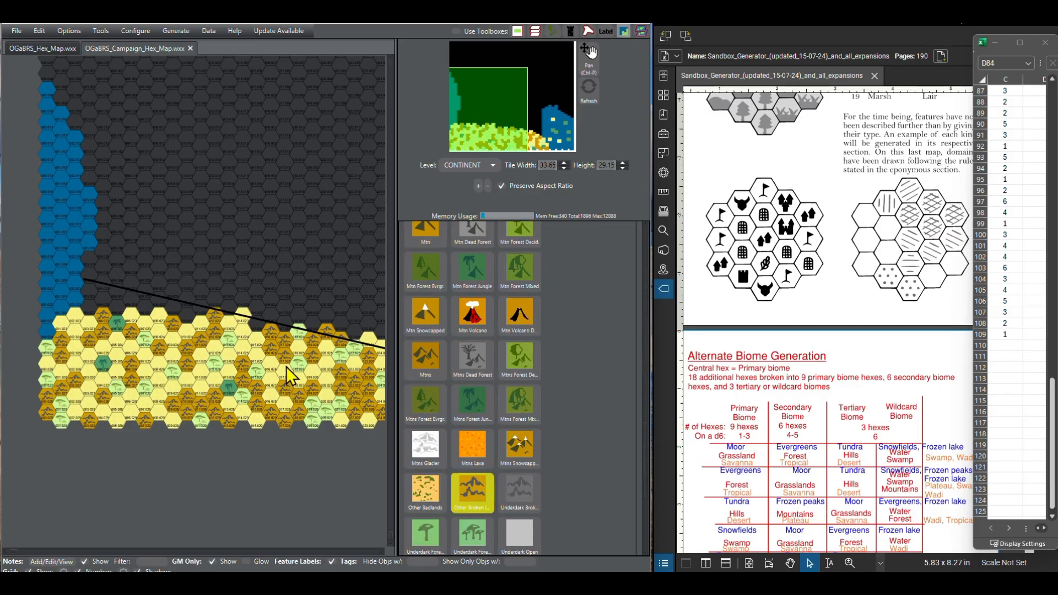
{"action": "left_click", "coordinate": [257, 321]}
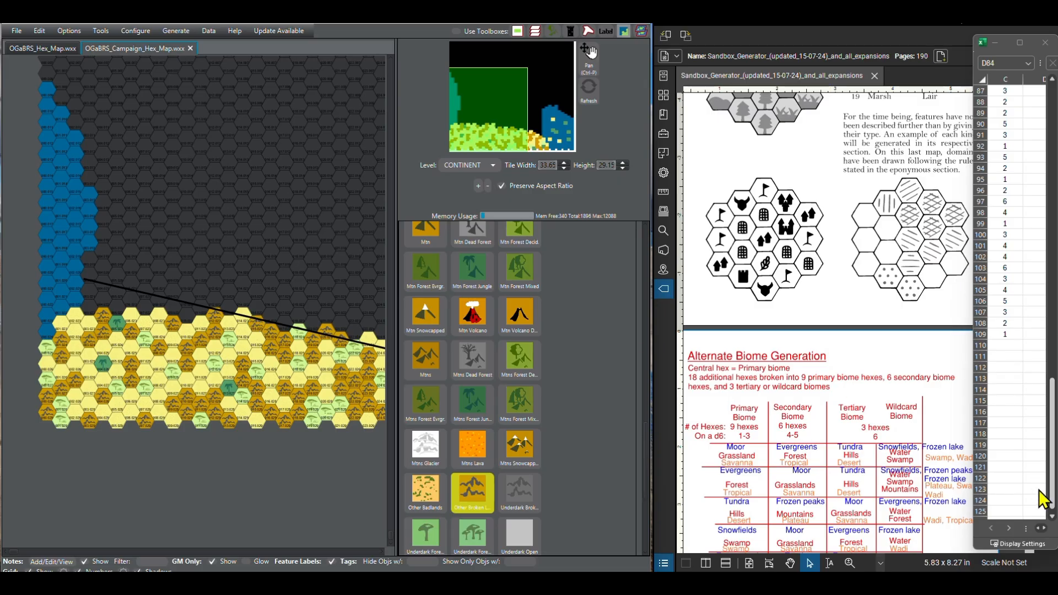
Step: Bring the rolls from spreadsheet row 94 onward into view and paint the eighth southern row's rolled hexes from column 14 to 12 as Desert Sandy
{"action": "left_click", "coordinate": [1052, 517]}
{"action": "left_click", "coordinate": [1053, 517]}
{"action": "left_click", "coordinate": [1052, 517]}
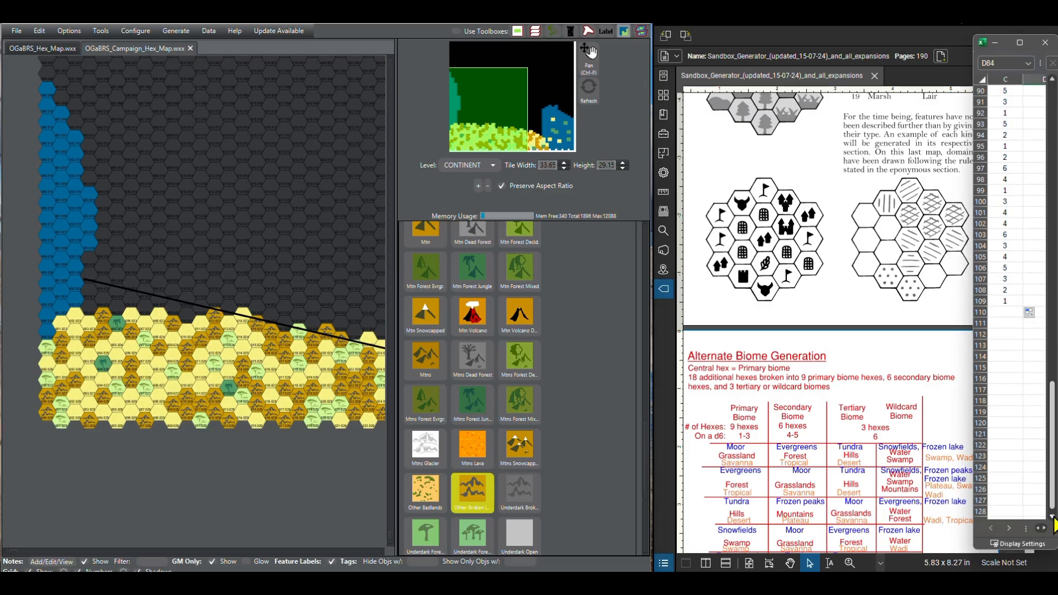
{"action": "left_click", "coordinate": [1053, 516]}
{"action": "left_click", "coordinate": [1053, 518]}
{"action": "left_click", "coordinate": [1053, 518]}
{"action": "left_click", "coordinate": [1053, 520]}
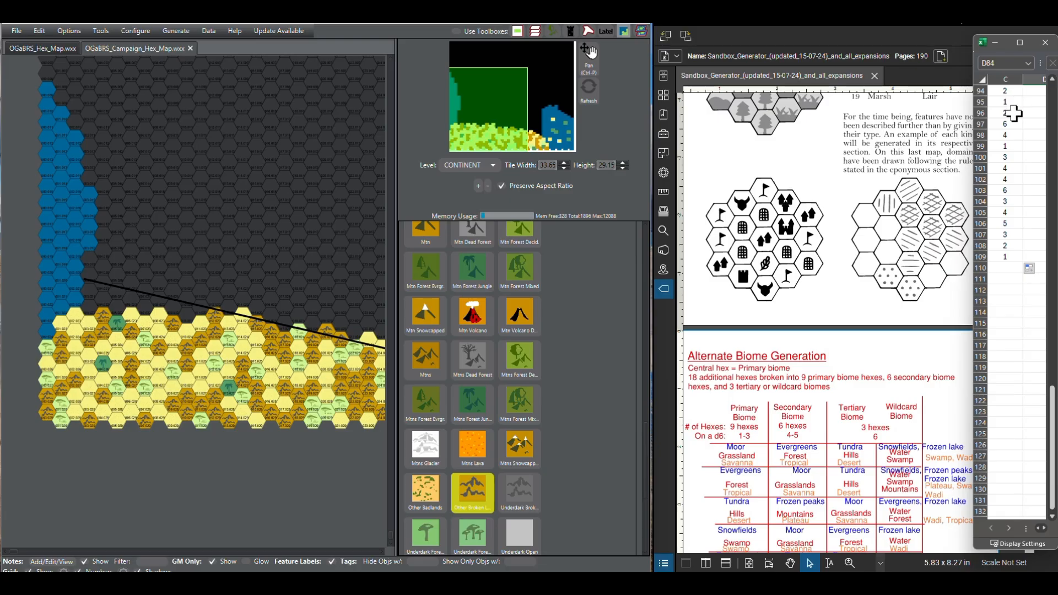
{"action": "scroll", "coordinate": [463, 388], "scroll_direction": "up", "scroll_amount": 3}
{"action": "scroll", "coordinate": [430, 358], "scroll_direction": "up", "scroll_amount": 4}
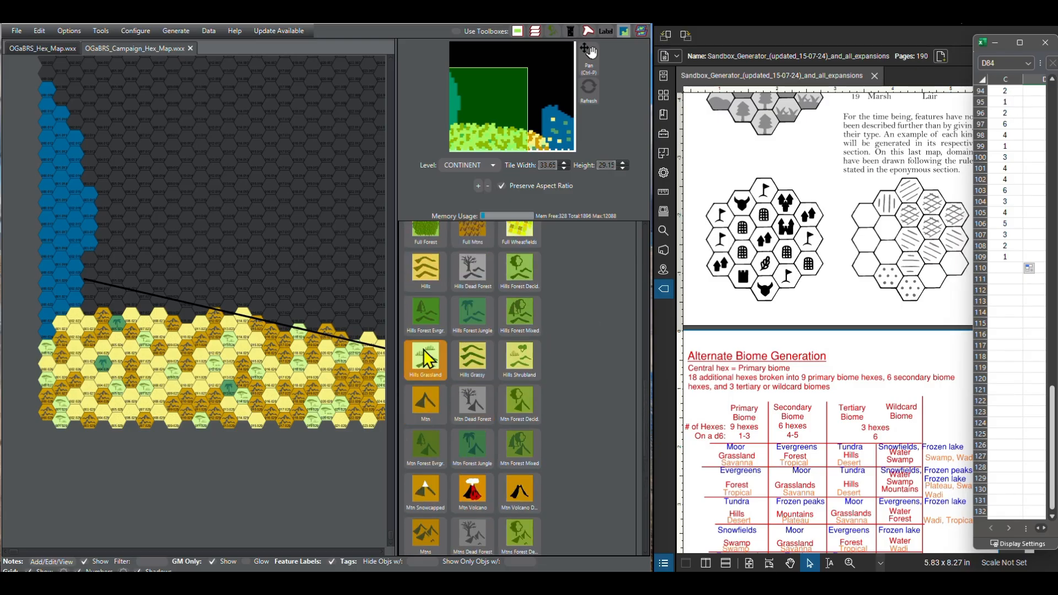
{"action": "scroll", "coordinate": [445, 368], "scroll_direction": "up", "scroll_amount": 10}
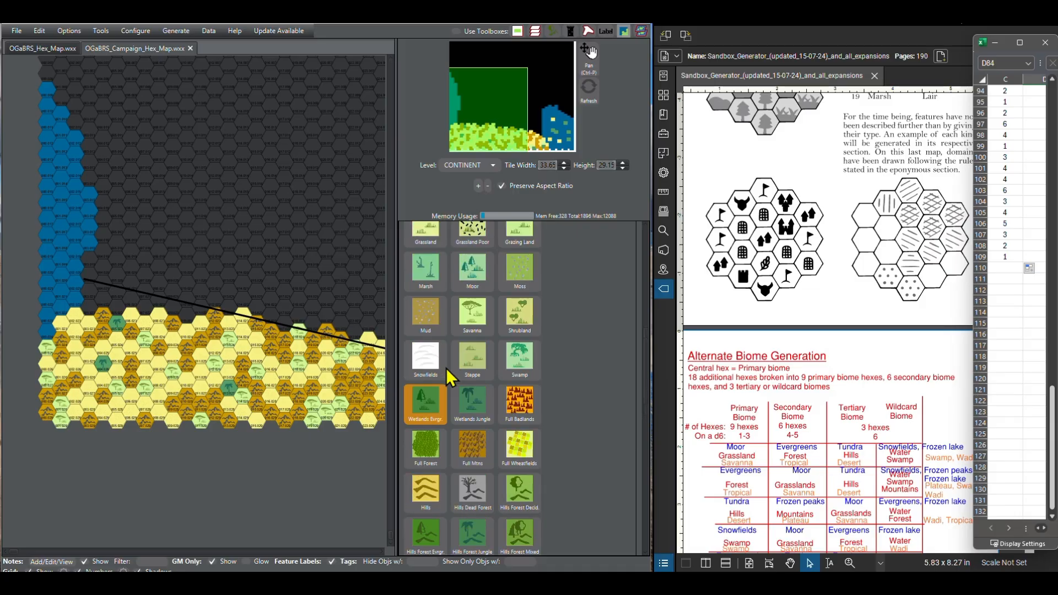
{"action": "left_click", "coordinate": [425, 326]}
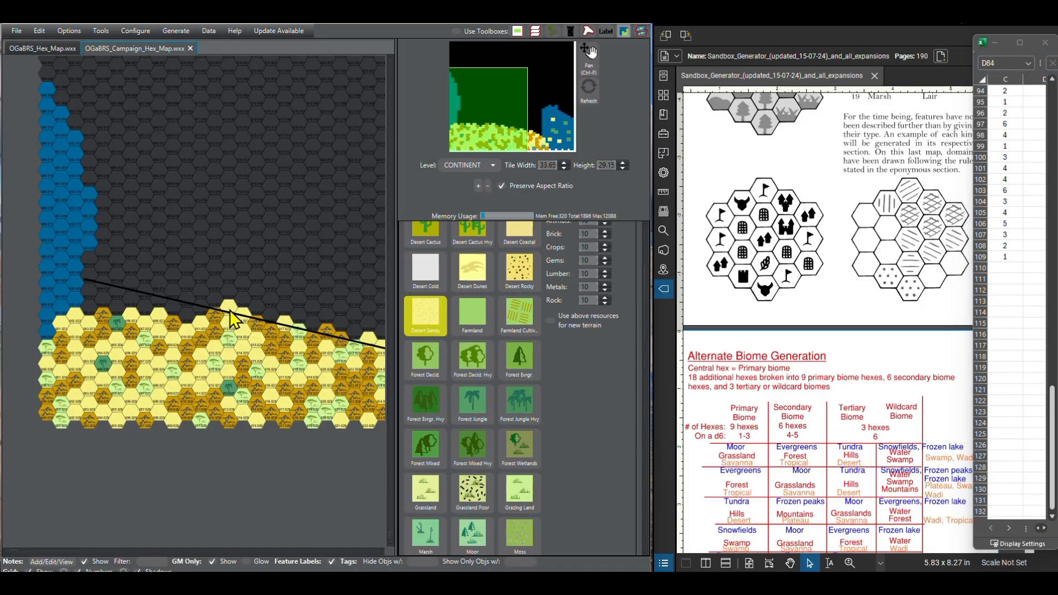
{"action": "left_click", "coordinate": [202, 313]}
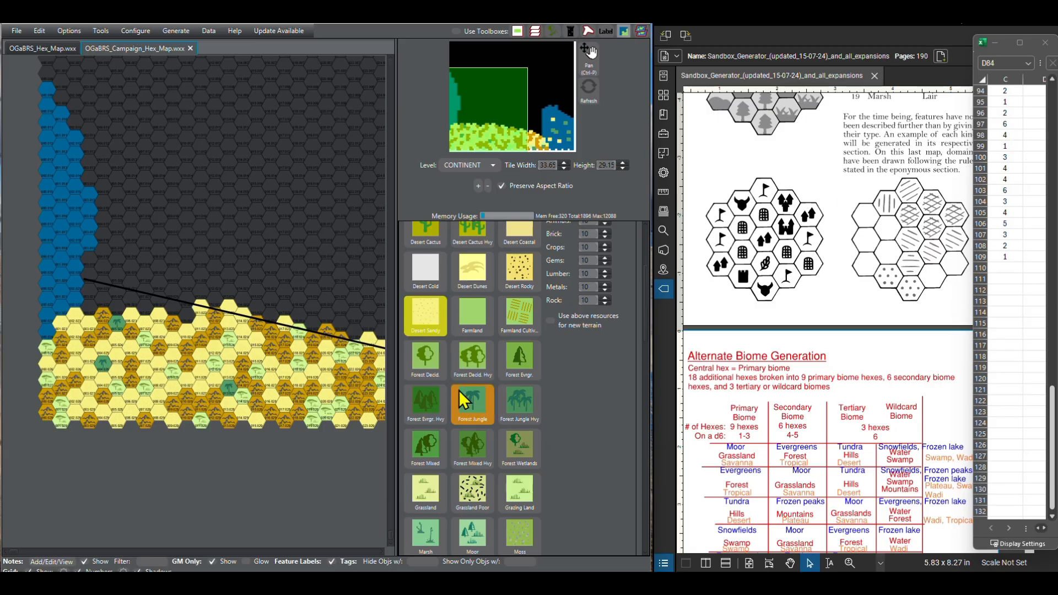
Step: Paint the next hex as Savanna for the roll of 6 and column 11 of the eighth southern row as Other Broken Lands
{"action": "scroll", "coordinate": [474, 419], "scroll_direction": "down", "scroll_amount": 2}
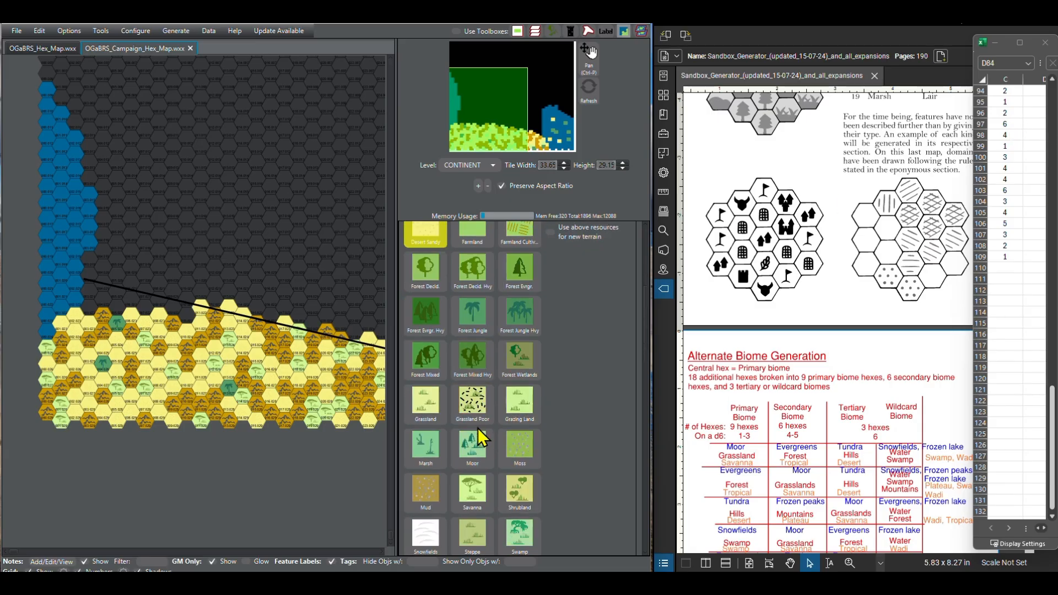
{"action": "left_click", "coordinate": [477, 480]}
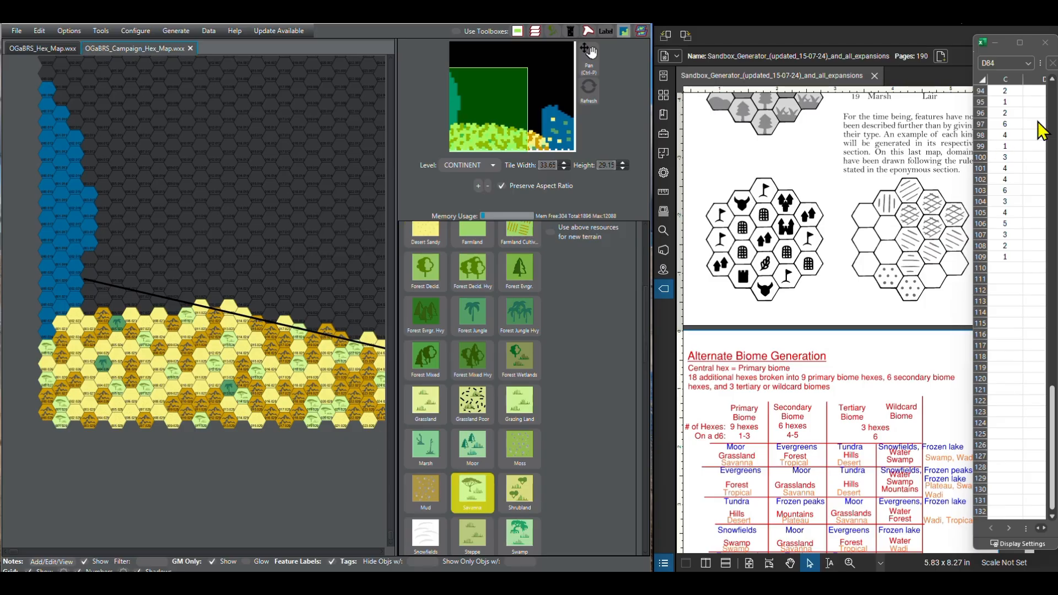
{"action": "scroll", "coordinate": [488, 457], "scroll_direction": "down", "scroll_amount": 6}
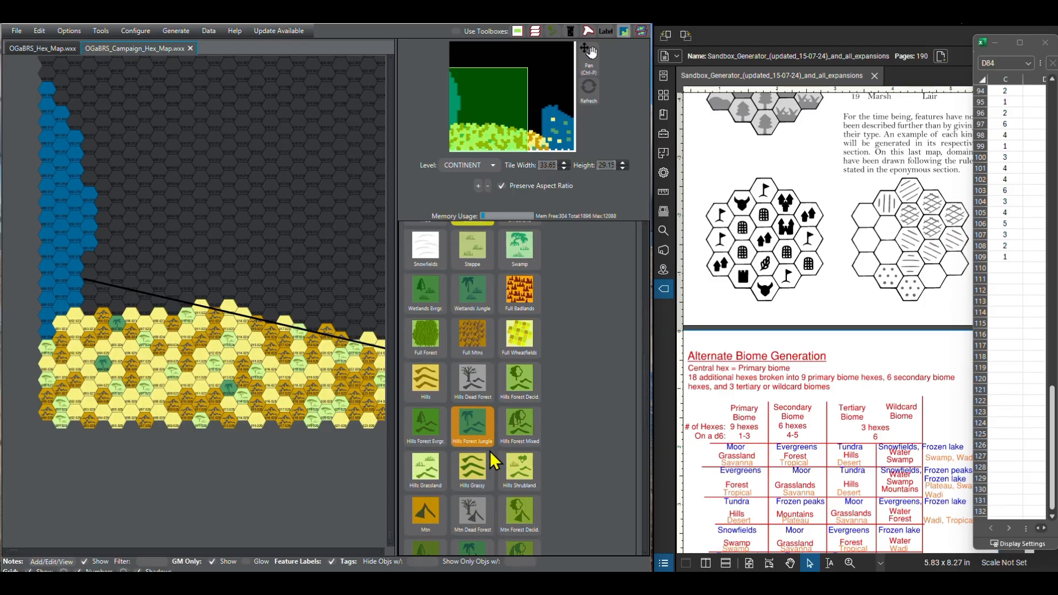
{"action": "scroll", "coordinate": [489, 451], "scroll_direction": "down", "scroll_amount": 1}
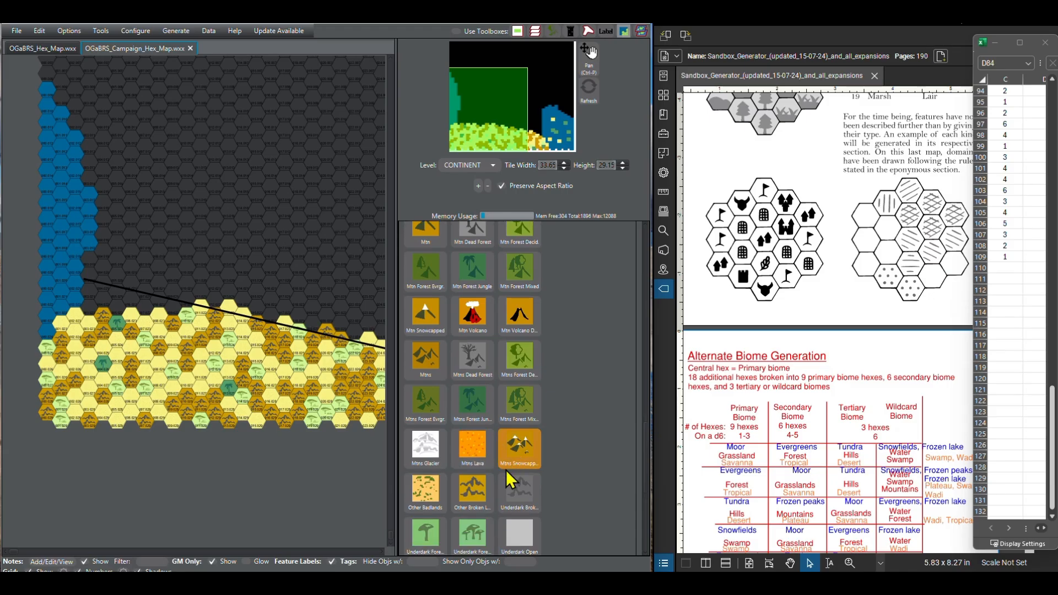
{"action": "left_click", "coordinate": [485, 490]}
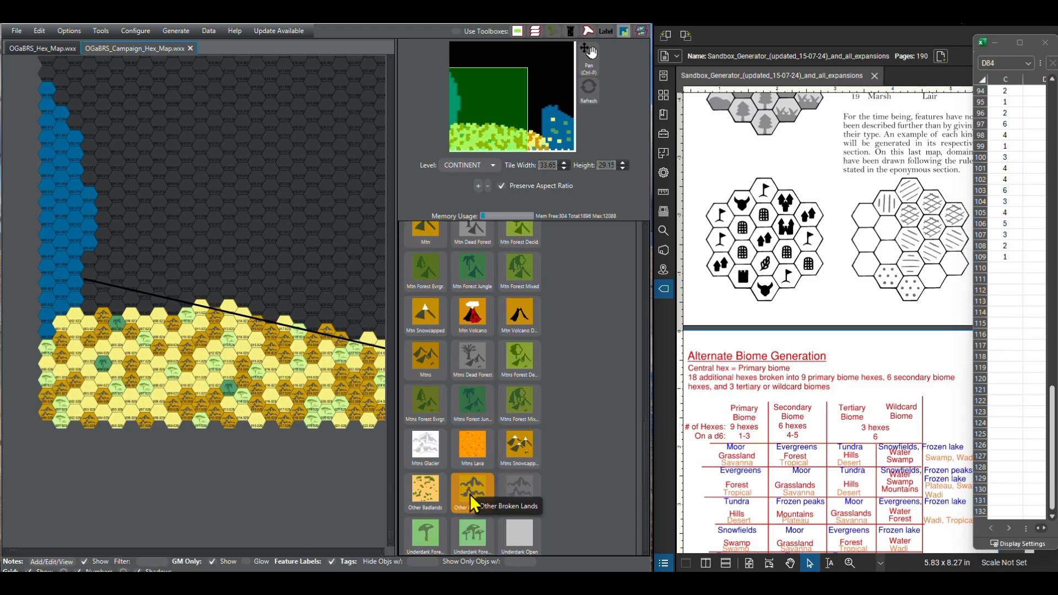
{"action": "left_click", "coordinate": [470, 496]}
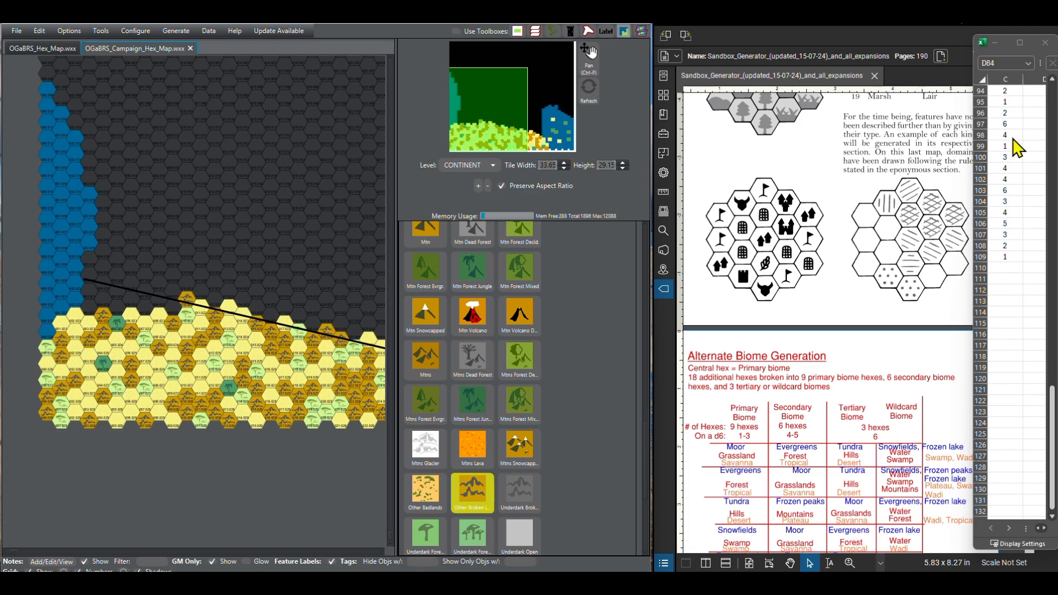
Step: Paint columns 10 and 9 of the eighth southern row as Desert Sandy for the rolls of 1 and 3
{"action": "scroll", "coordinate": [527, 380], "scroll_direction": "up", "scroll_amount": 5}
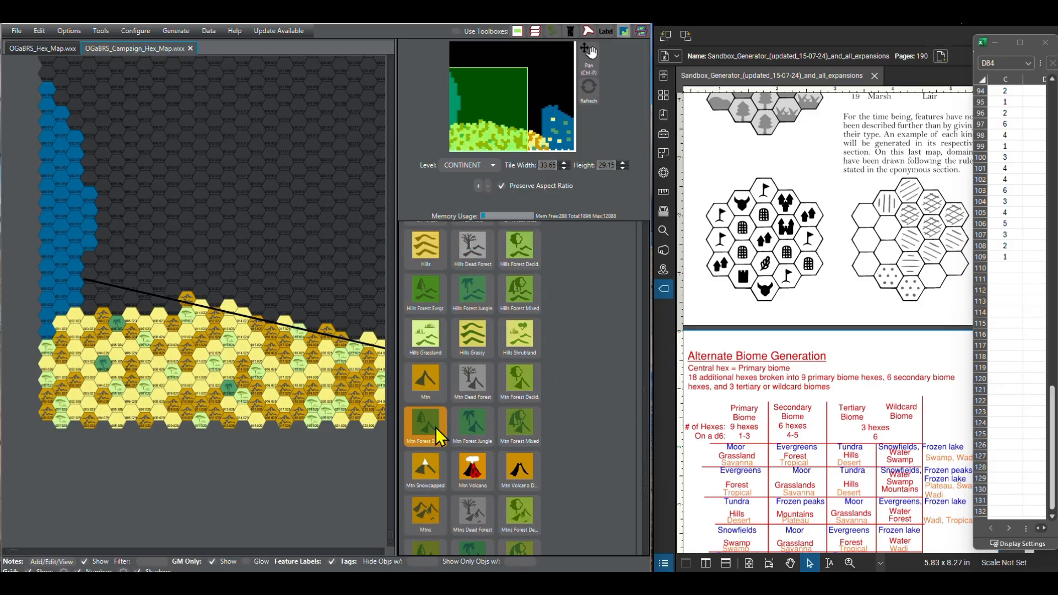
{"action": "scroll", "coordinate": [436, 422], "scroll_direction": "up", "scroll_amount": 5}
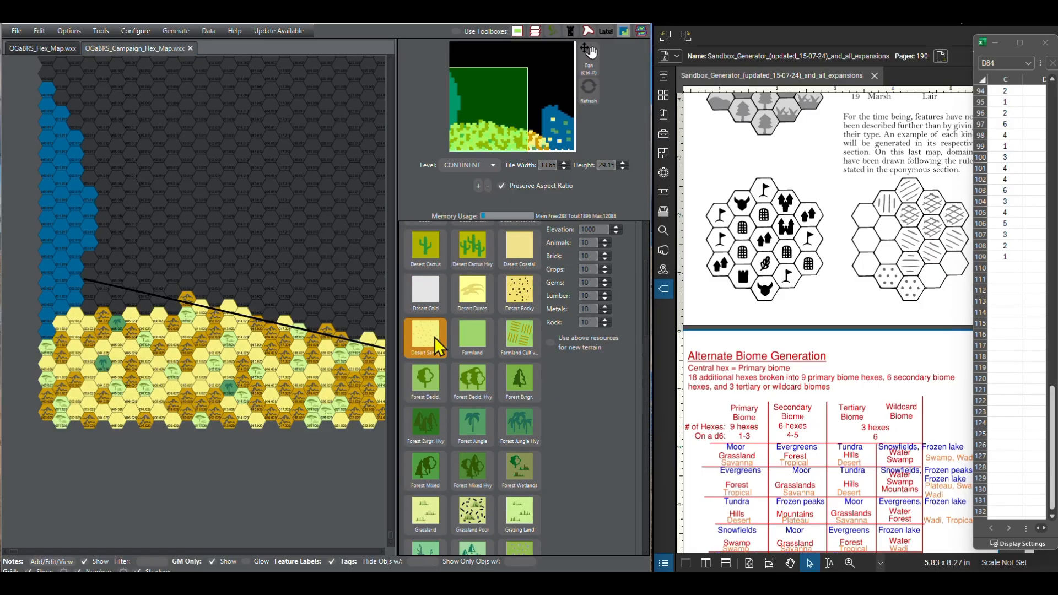
{"action": "left_click", "coordinate": [175, 313]}
Step: Paint the eighth southern row's hex at column 8 as Other Broken Lands for the roll of 4
{"action": "scroll", "coordinate": [467, 508], "scroll_direction": "down", "scroll_amount": 8}
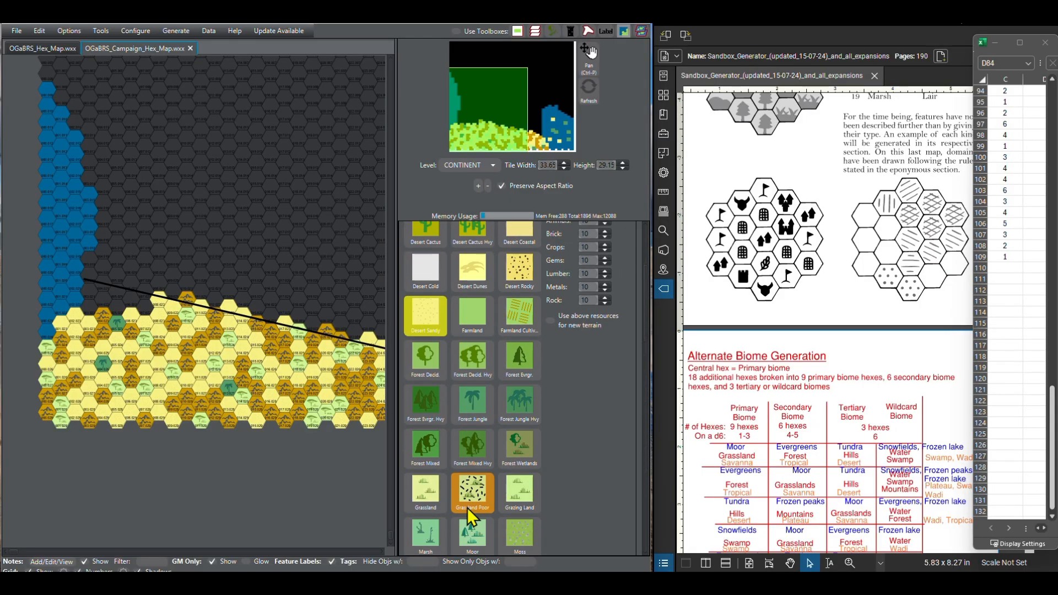
{"action": "scroll", "coordinate": [480, 502], "scroll_direction": "down", "scroll_amount": 5}
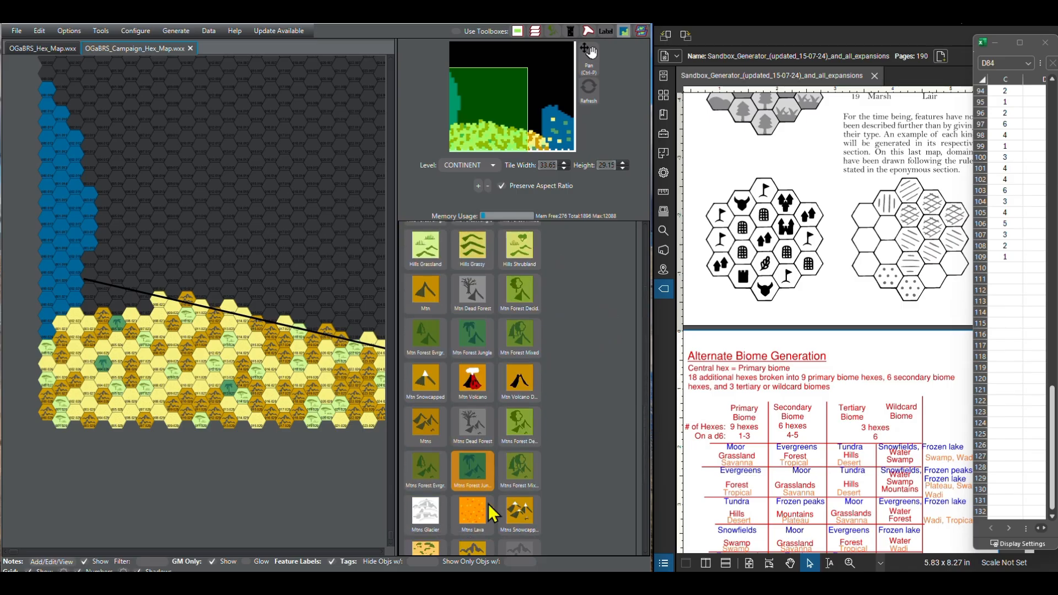
{"action": "left_click", "coordinate": [473, 538]}
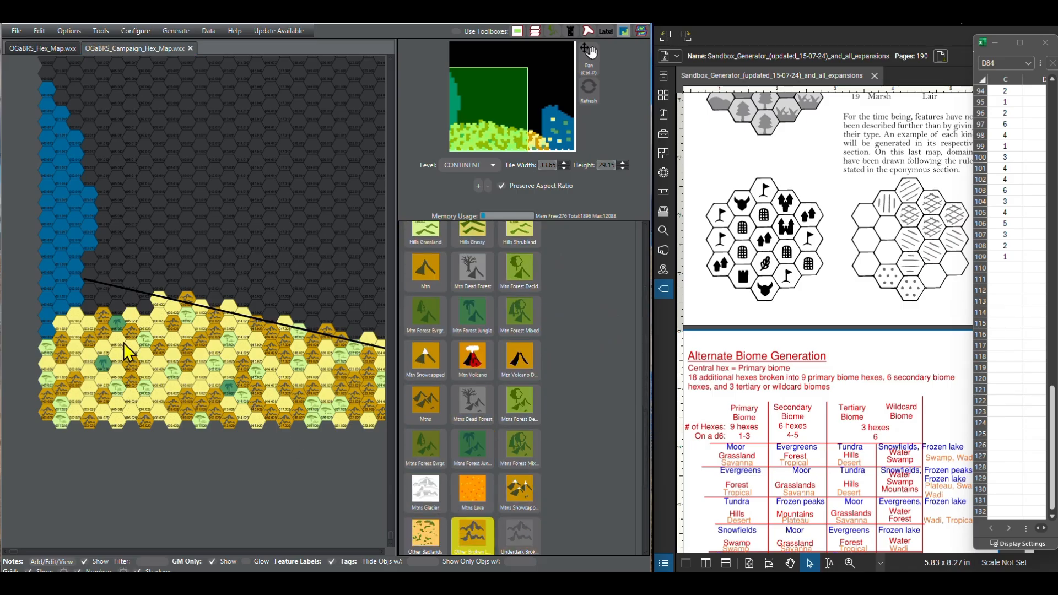
{"action": "left_click", "coordinate": [145, 309]}
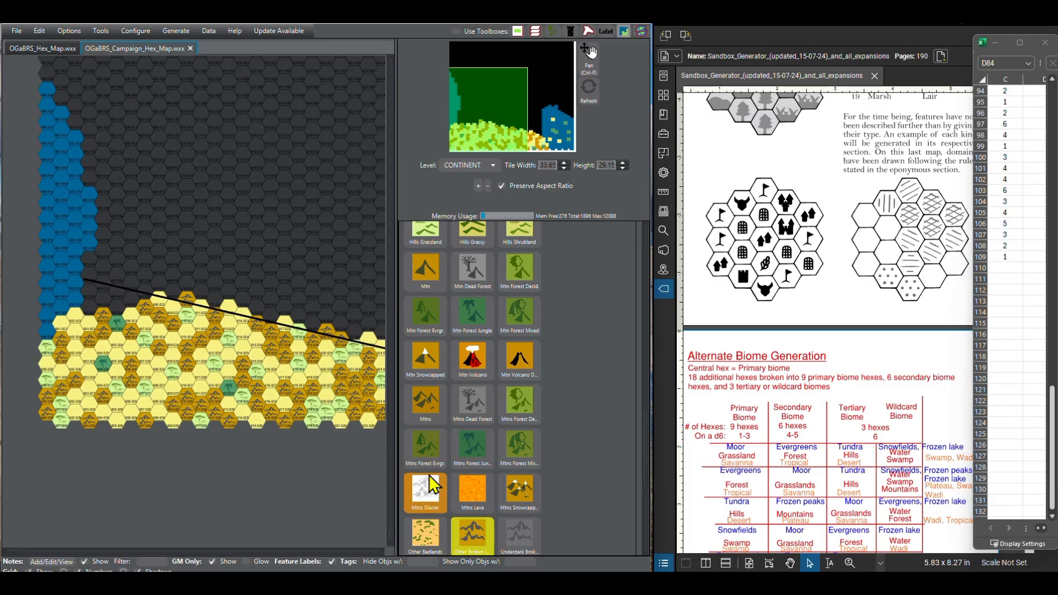
Step: Bring the rolls from spreadsheet row 102 onward into view and paint the eighth southern row's hex at column 7 as Other Broken Lands
{"action": "scroll", "coordinate": [430, 476], "scroll_direction": "up", "scroll_amount": 10}
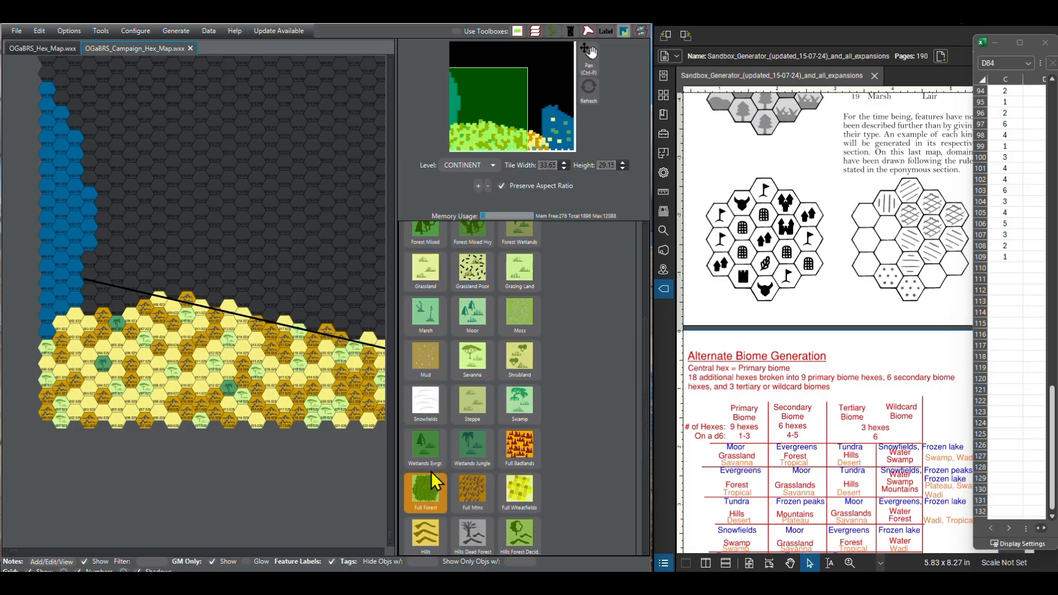
{"action": "left_click", "coordinate": [435, 460]}
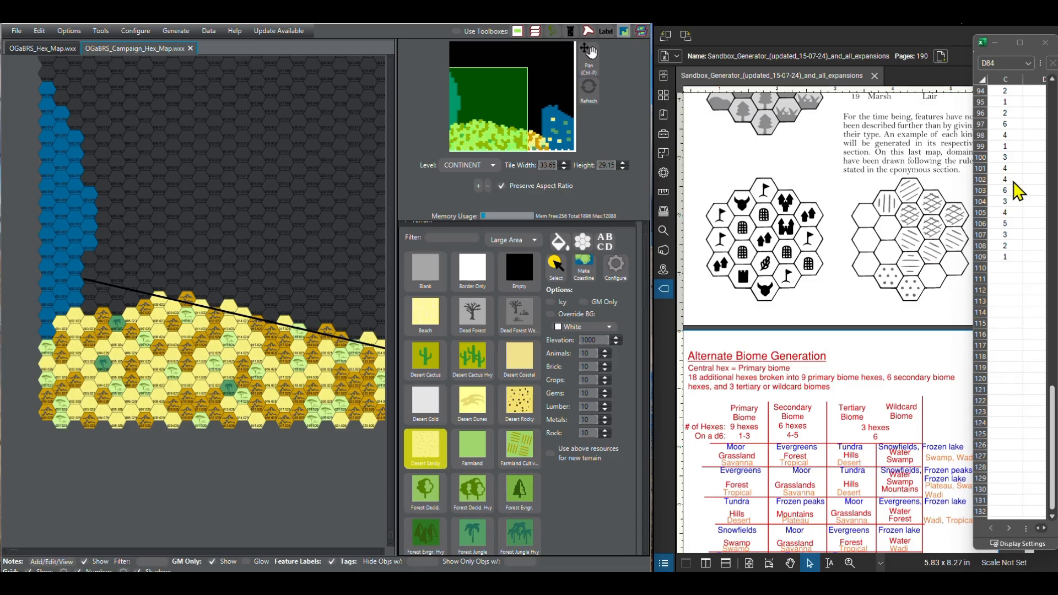
{"action": "left_click", "coordinate": [1052, 517]}
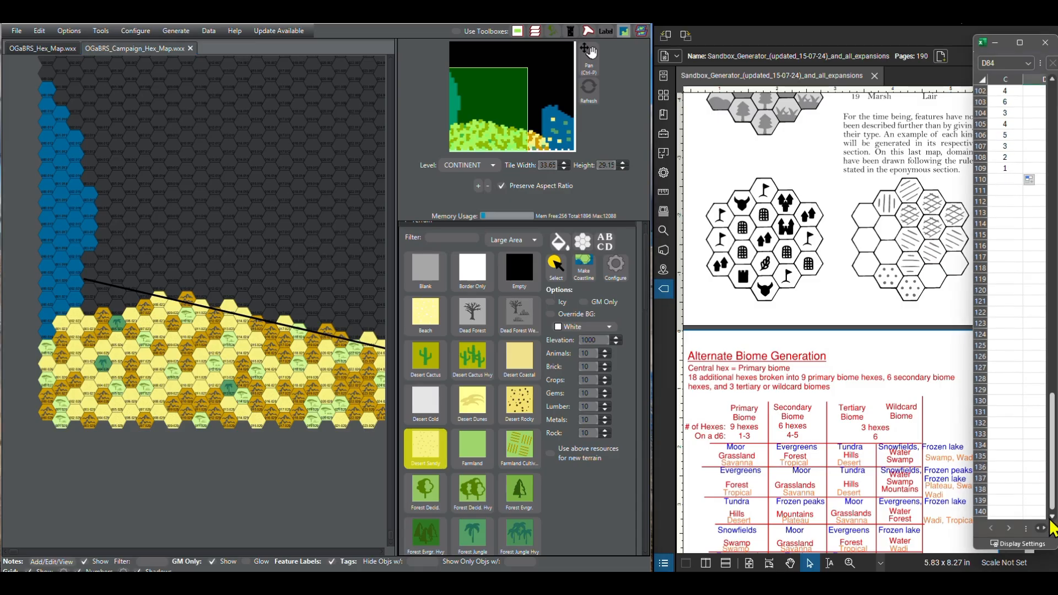
{"action": "scroll", "coordinate": [447, 460], "scroll_direction": "down", "scroll_amount": 3}
{"action": "scroll", "coordinate": [448, 461], "scroll_direction": "down", "scroll_amount": 9}
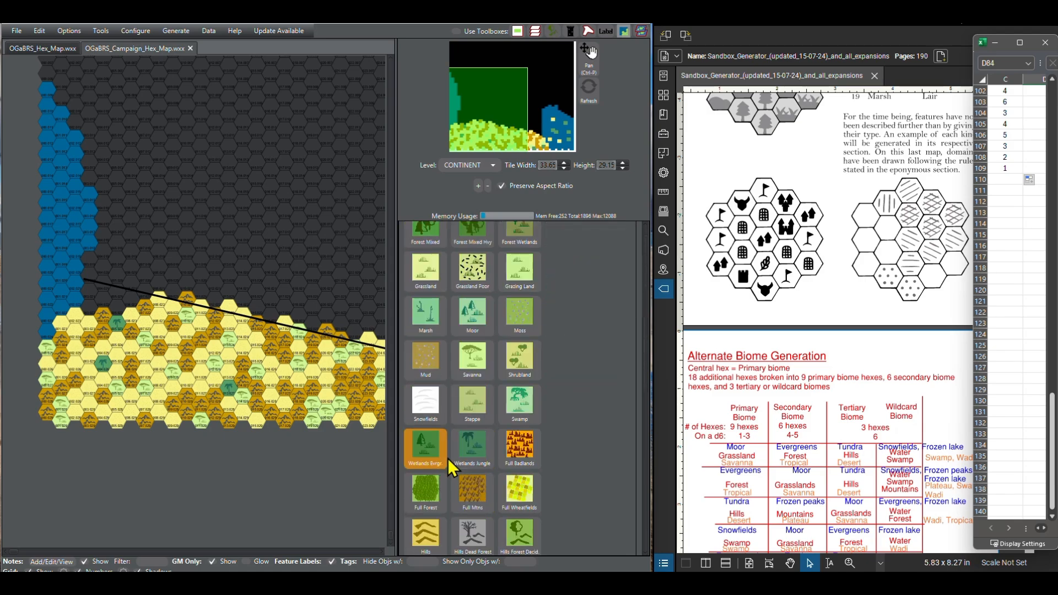
{"action": "scroll", "coordinate": [451, 465], "scroll_direction": "down", "scroll_amount": 3}
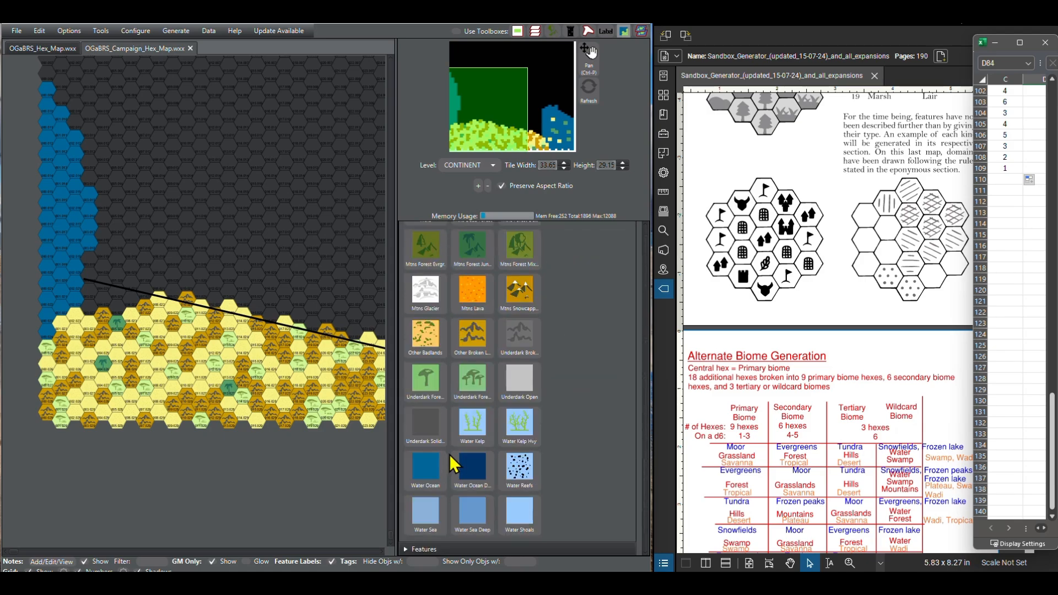
{"action": "left_click", "coordinate": [466, 331]}
{"action": "left_click", "coordinate": [132, 298]}
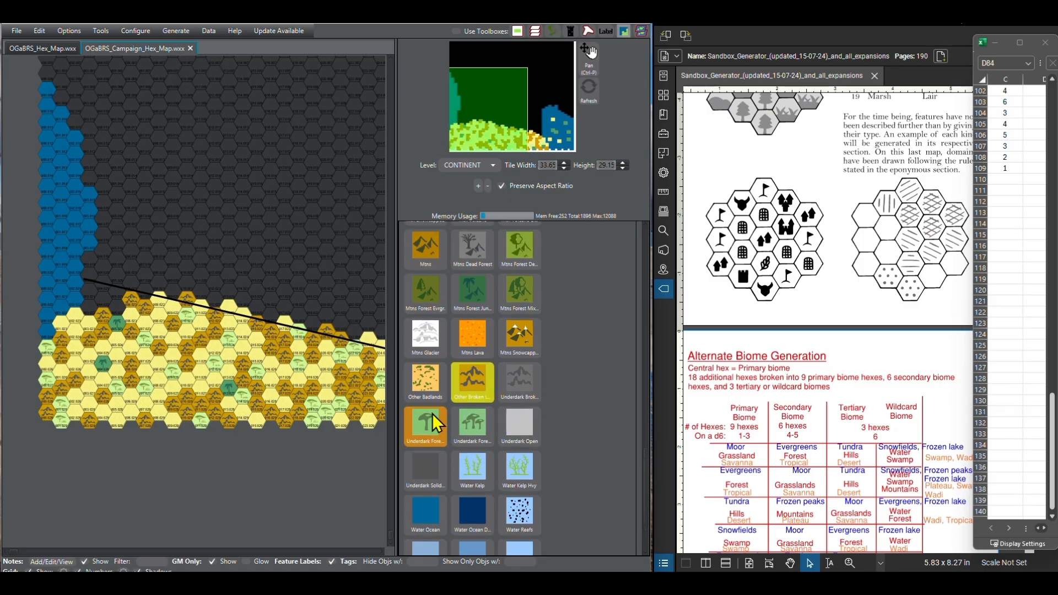
Step: Paint the eighth southern row's hexes at column 6 as Savanna for the roll of 6 and column 5 as Desert Sandy for the 3
{"action": "scroll", "coordinate": [468, 424], "scroll_direction": "up", "scroll_amount": 10}
{"action": "scroll", "coordinate": [471, 424], "scroll_direction": "up", "scroll_amount": 4}
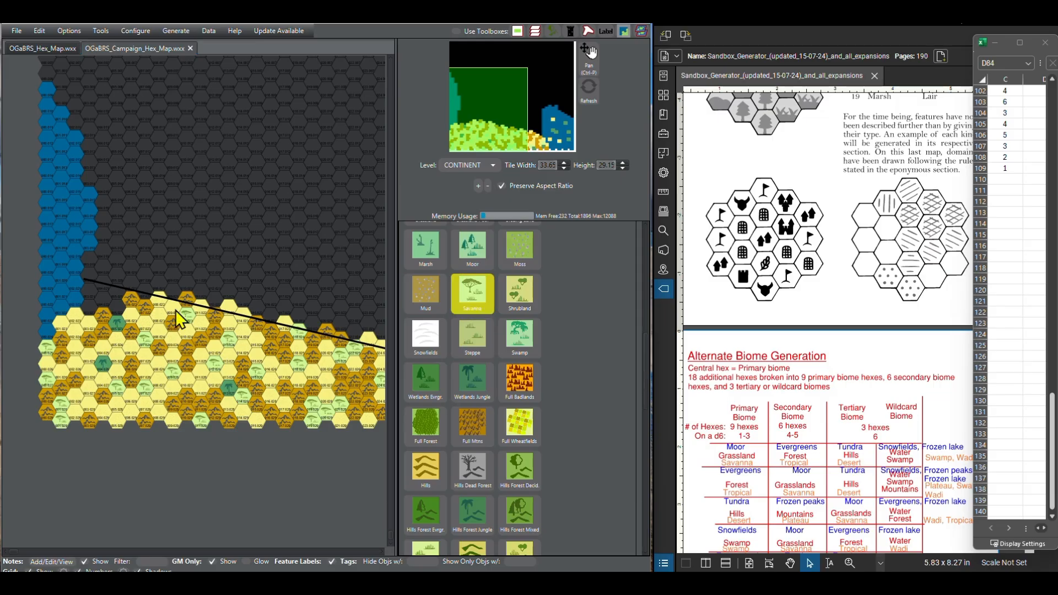
{"action": "left_click", "coordinate": [116, 304]}
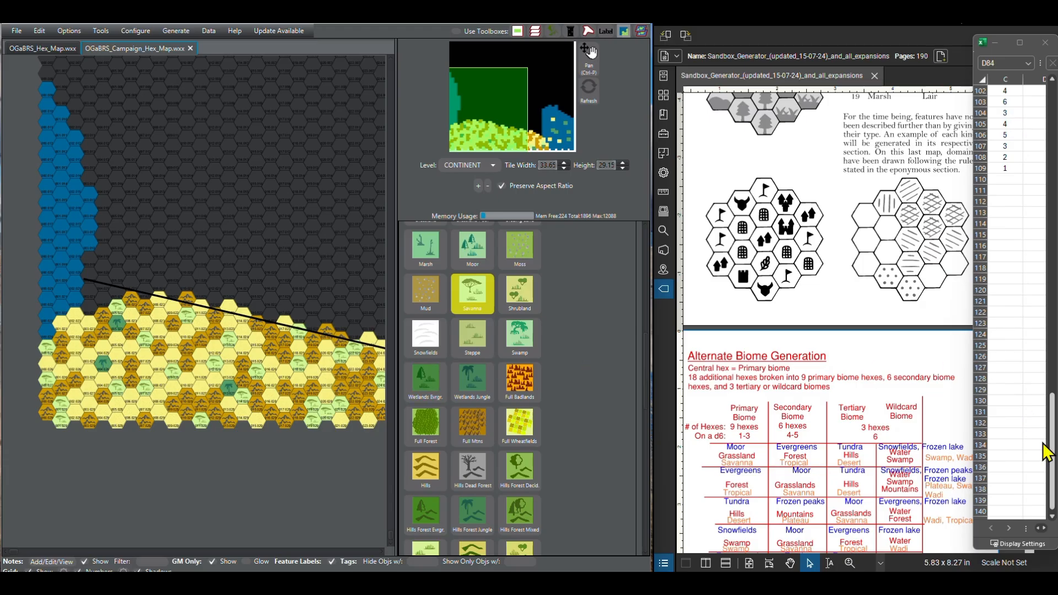
{"action": "scroll", "coordinate": [444, 438], "scroll_direction": "up", "scroll_amount": 3}
{"action": "scroll", "coordinate": [441, 436], "scroll_direction": "up", "scroll_amount": 2}
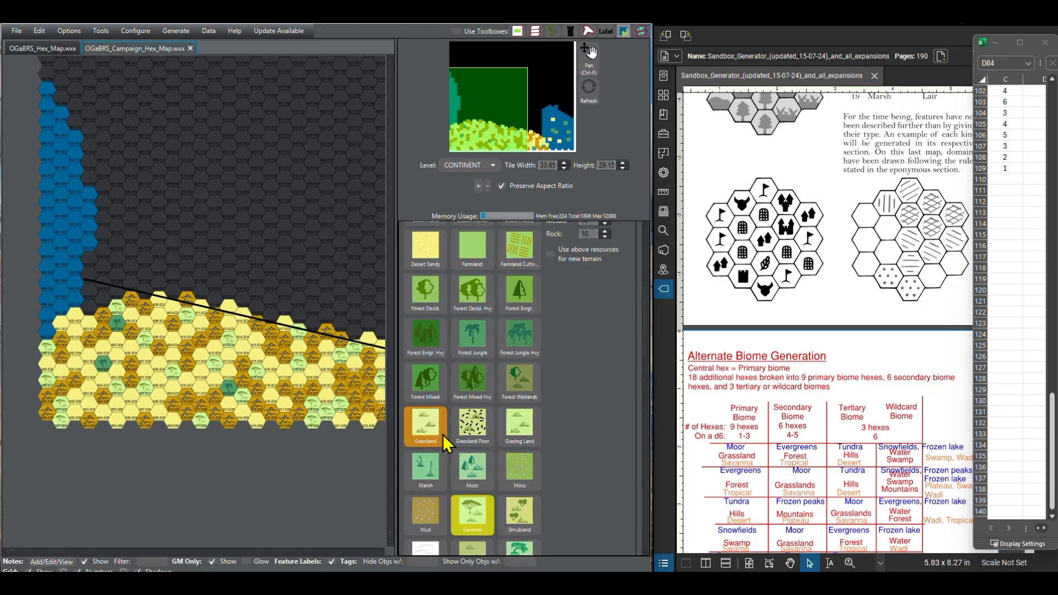
{"action": "left_click", "coordinate": [432, 243]}
{"action": "left_click", "coordinate": [102, 308]}
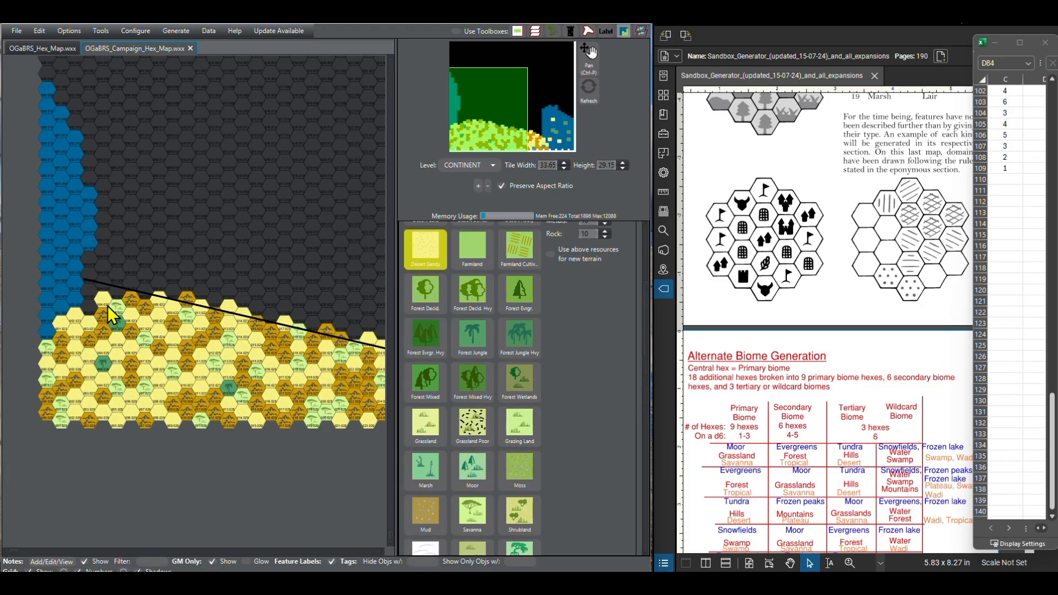
Step: Paint the hex at column 4 and the one directly above it as Other Broken Lands for the rolls of 4 and 5
{"action": "scroll", "coordinate": [459, 474], "scroll_direction": "down", "scroll_amount": 10}
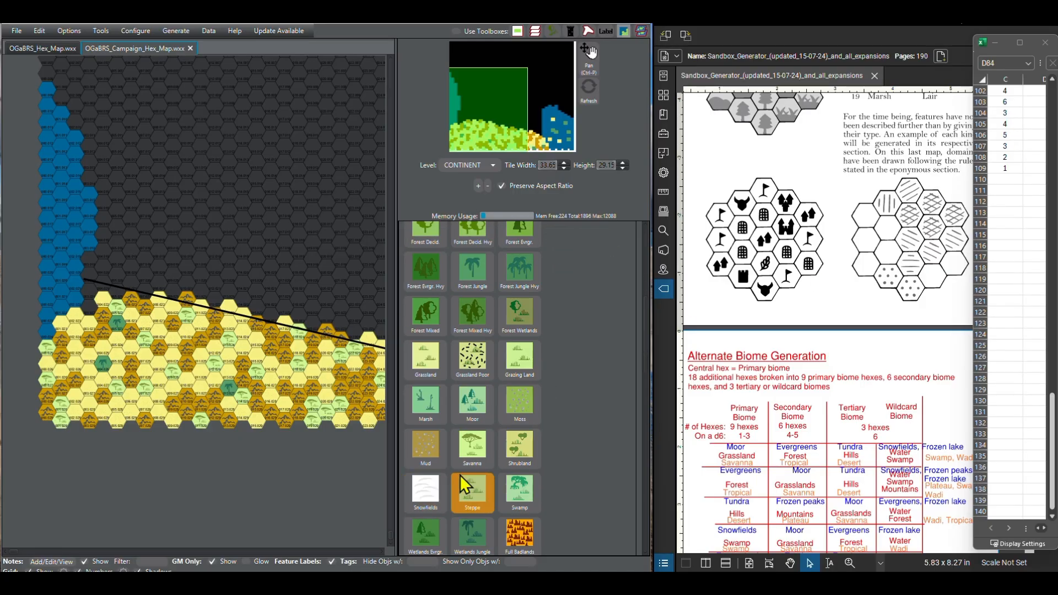
{"action": "scroll", "coordinate": [496, 490], "scroll_direction": "down", "scroll_amount": 5}
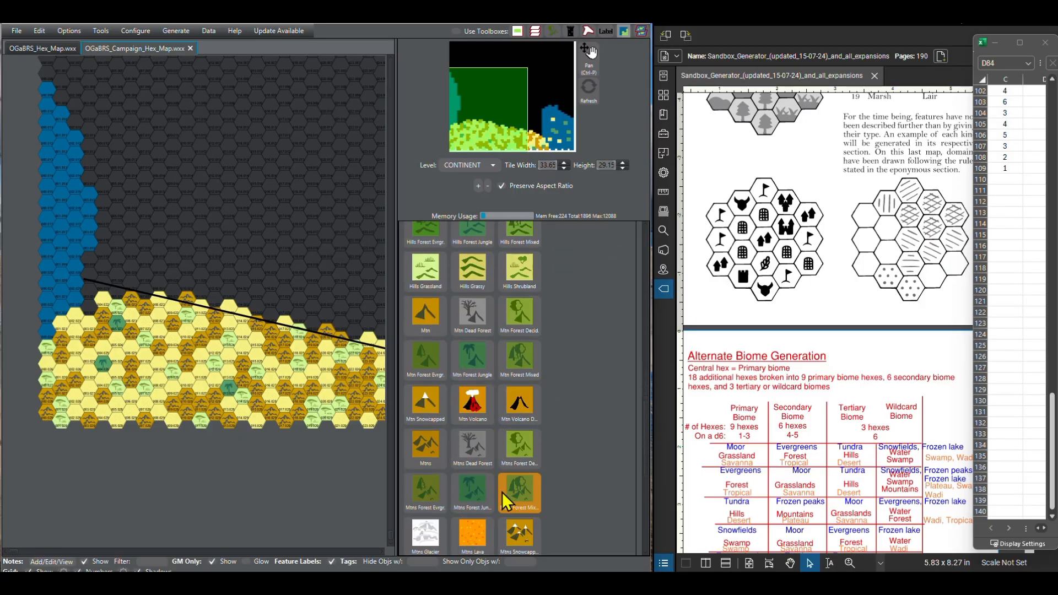
{"action": "left_click", "coordinate": [472, 513]}
{"action": "left_click", "coordinate": [89, 309]}
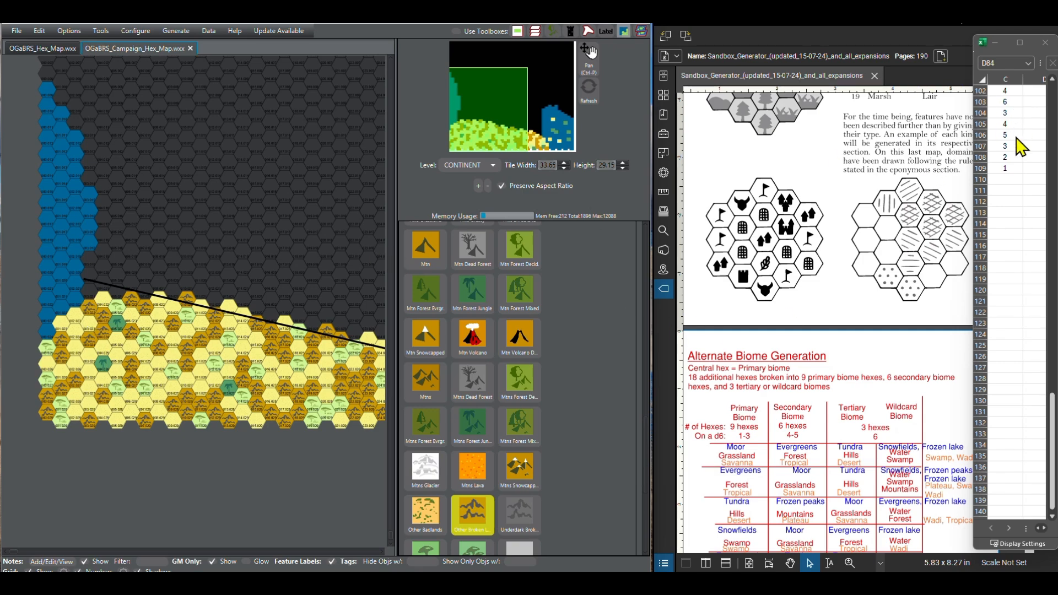
{"action": "left_click", "coordinate": [86, 292]}
Step: Paint the next three empty hexes eastward along the southern boundary line as Desert Sandy for the rolls of 3, 2 and 1
{"action": "scroll", "coordinate": [428, 352], "scroll_direction": "up", "scroll_amount": 5}
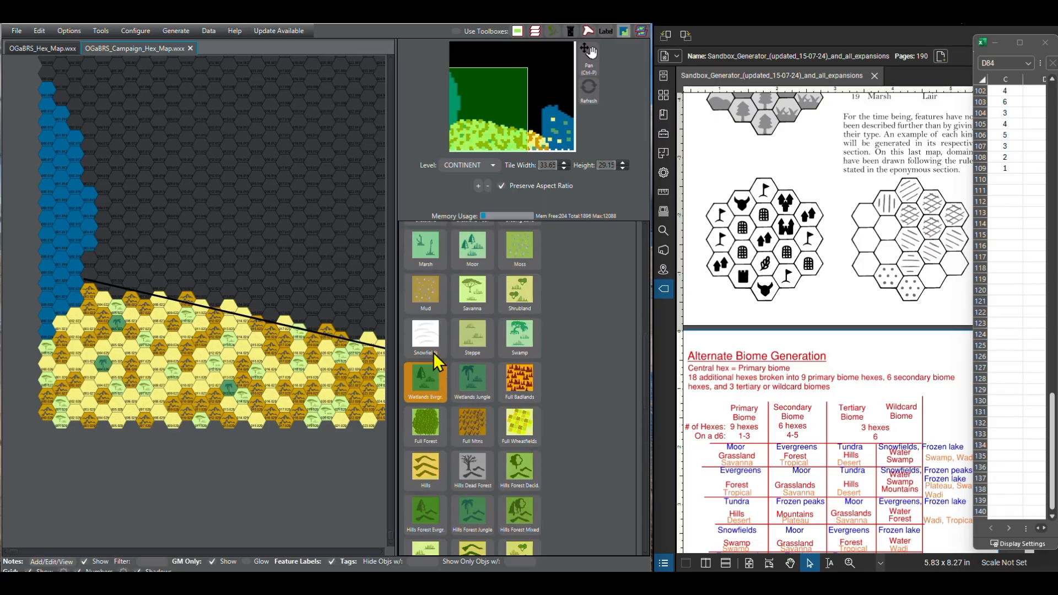
{"action": "scroll", "coordinate": [434, 339], "scroll_direction": "up", "scroll_amount": 4}
{"action": "left_click", "coordinate": [427, 380]}
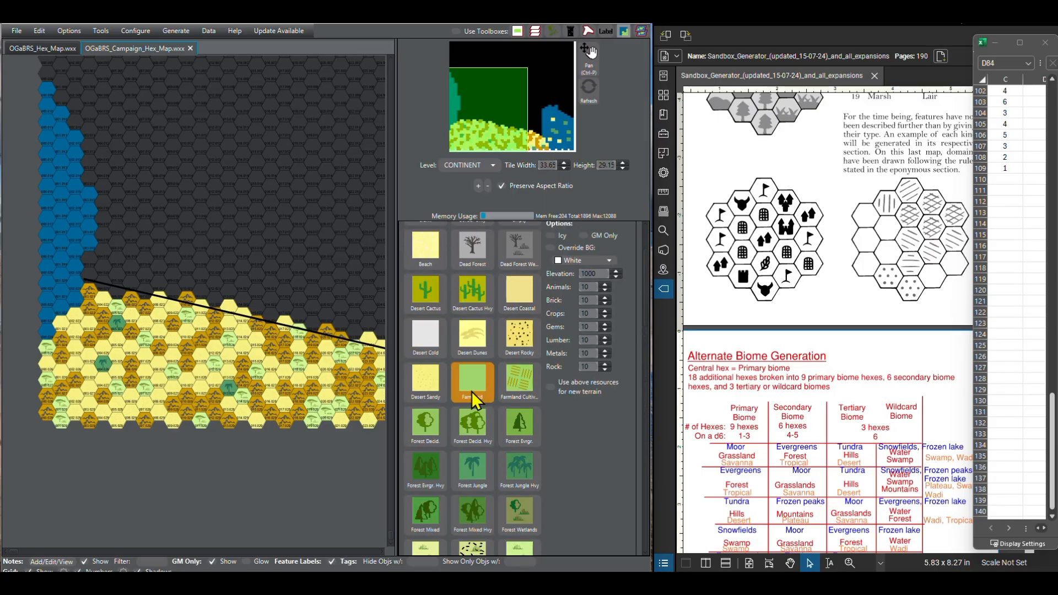
{"action": "left_click_drag", "start_coordinate": [85, 298], "coordinate": [140, 293]}
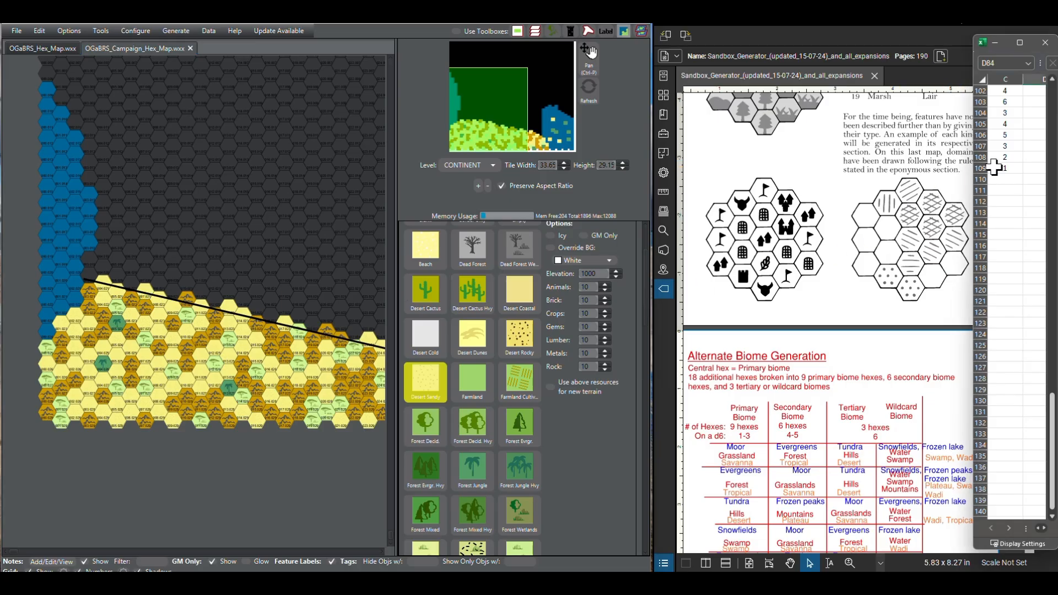
Step: Extend the spreadsheet's d6 rolls to row 110 and paint the topmost land hex at column 4 as Desert Sandy for the 3
{"action": "left_click", "coordinate": [996, 168]}
{"action": "left_click_drag", "start_coordinate": [1024, 175], "coordinate": [1023, 186]}
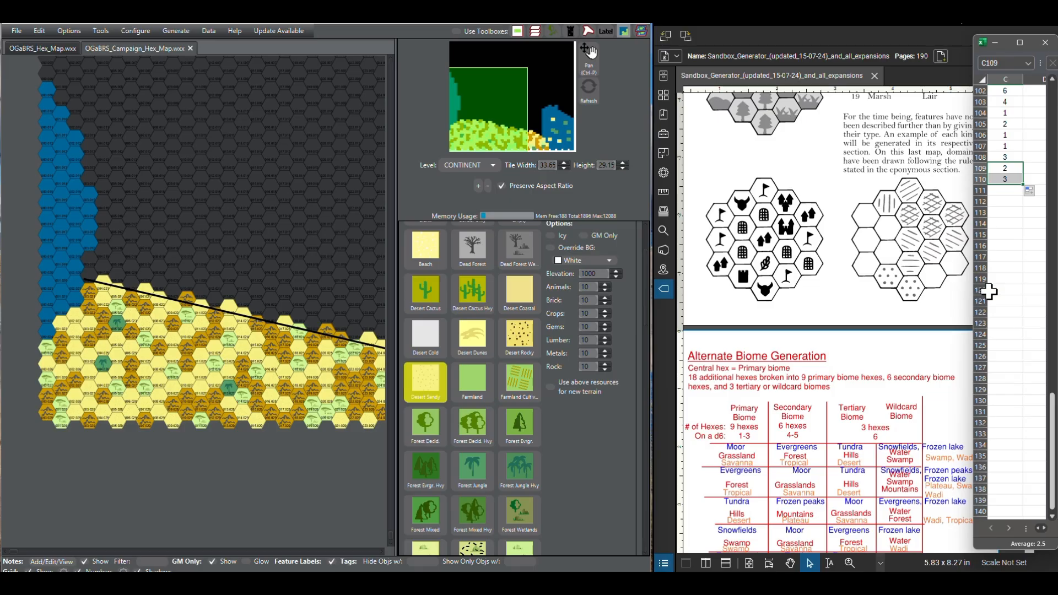
{"action": "left_click", "coordinate": [87, 277]}
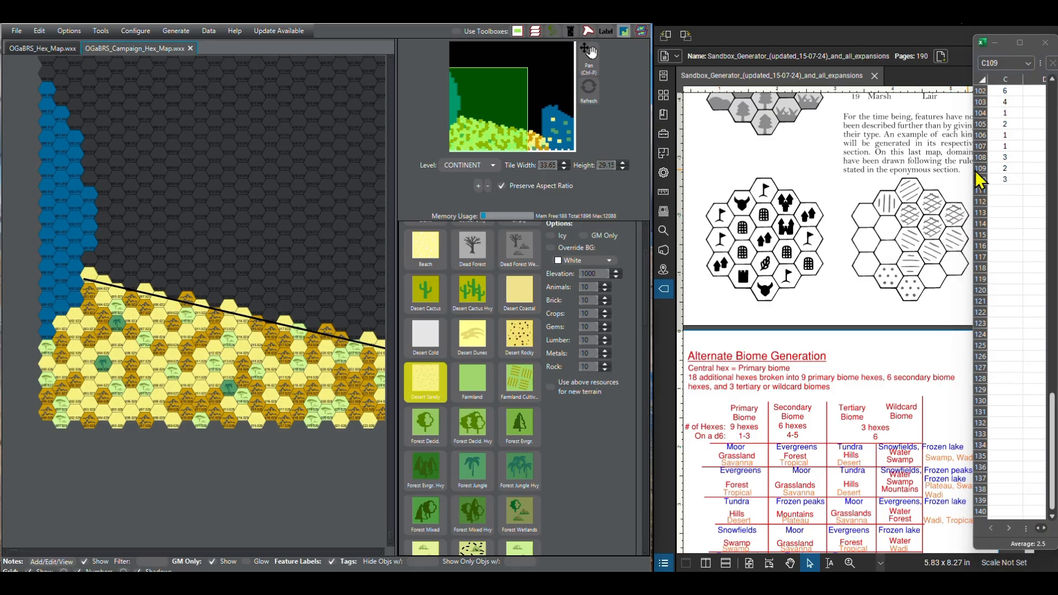
Step: Extend the d6 rolls to row 112 and paint the boundary-line hex at column 10 as Desert Sandy for the roll of 2
{"action": "left_click", "coordinate": [1010, 198]}
{"action": "left_click", "coordinate": [1012, 180]}
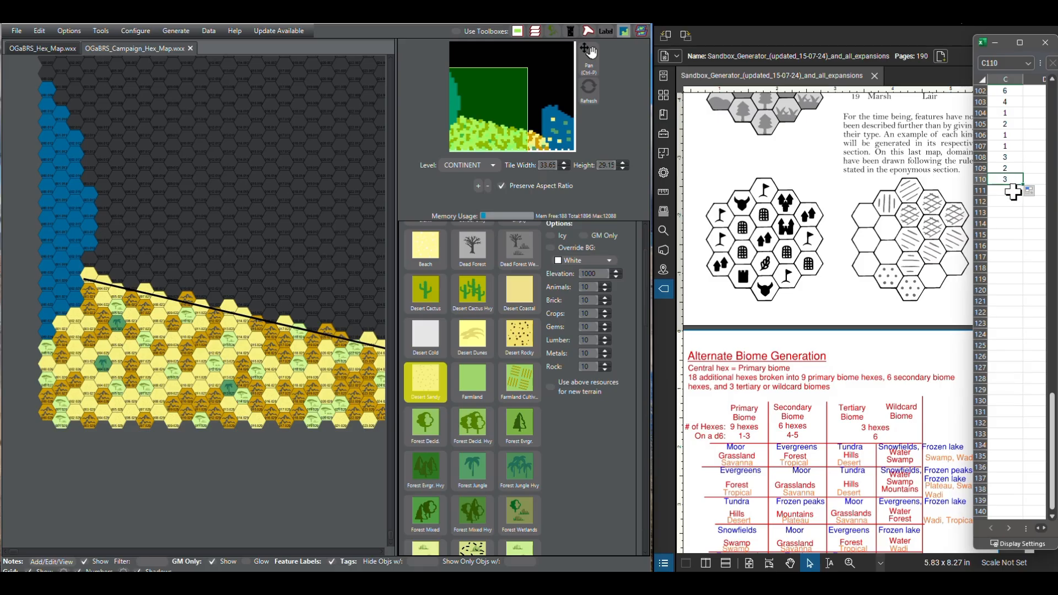
{"action": "left_click_drag", "start_coordinate": [1024, 185], "coordinate": [1023, 206]}
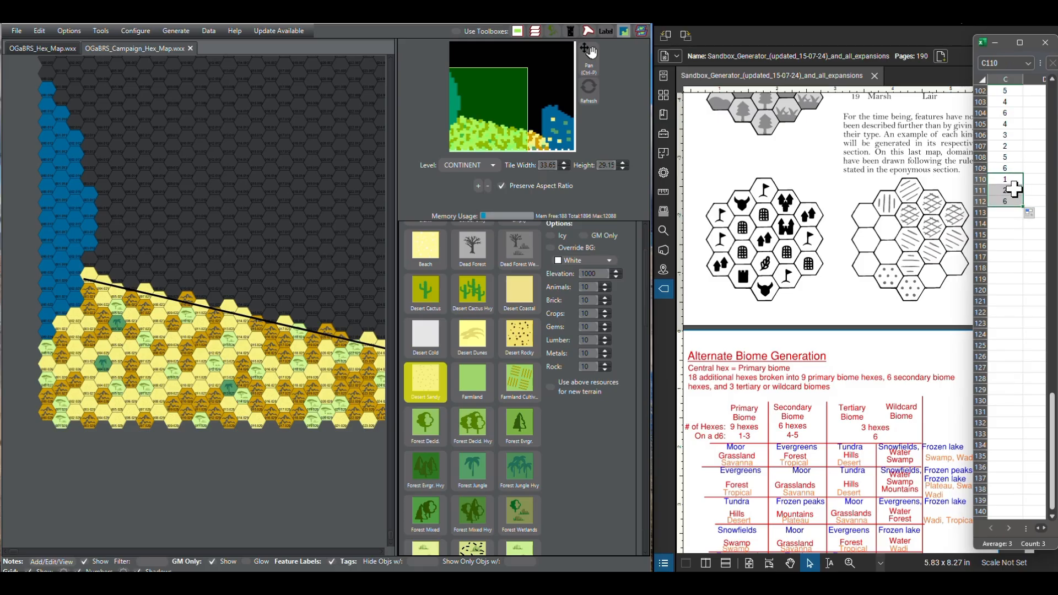
{"action": "left_click", "coordinate": [176, 303]}
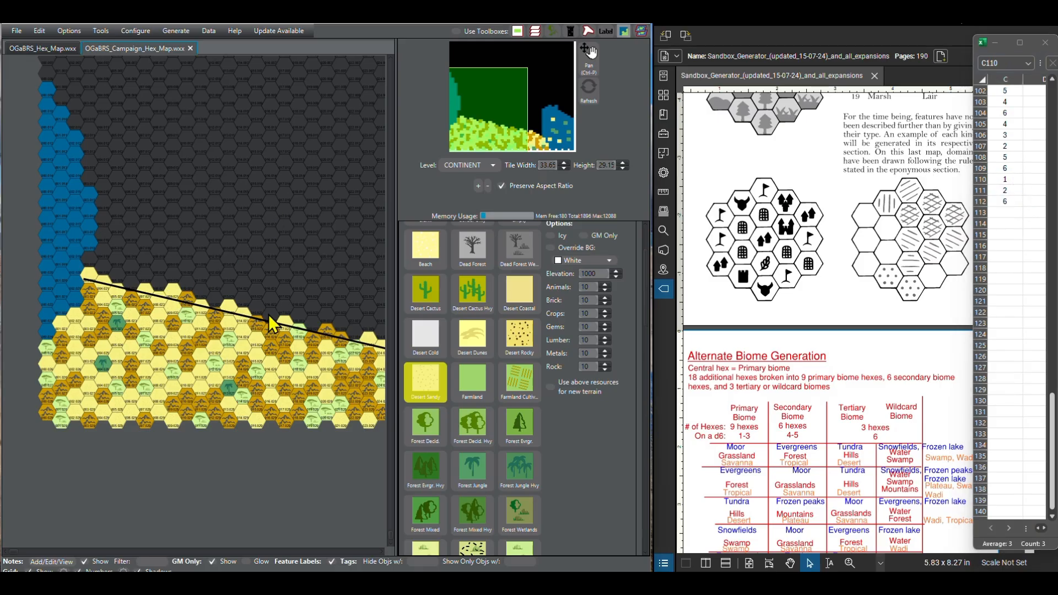
Step: Paint the remaining boundary-line hex at column 20 as Savanna for the roll of 6
{"action": "scroll", "coordinate": [500, 441], "scroll_direction": "up", "scroll_amount": 3}
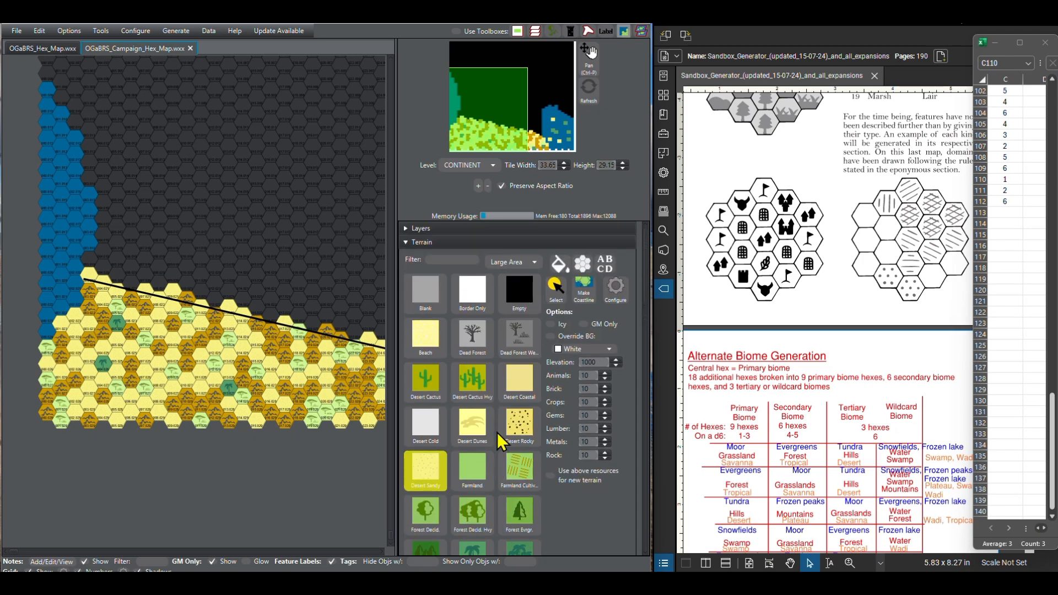
{"action": "scroll", "coordinate": [498, 435], "scroll_direction": "down", "scroll_amount": 5}
{"action": "left_click", "coordinate": [492, 424]}
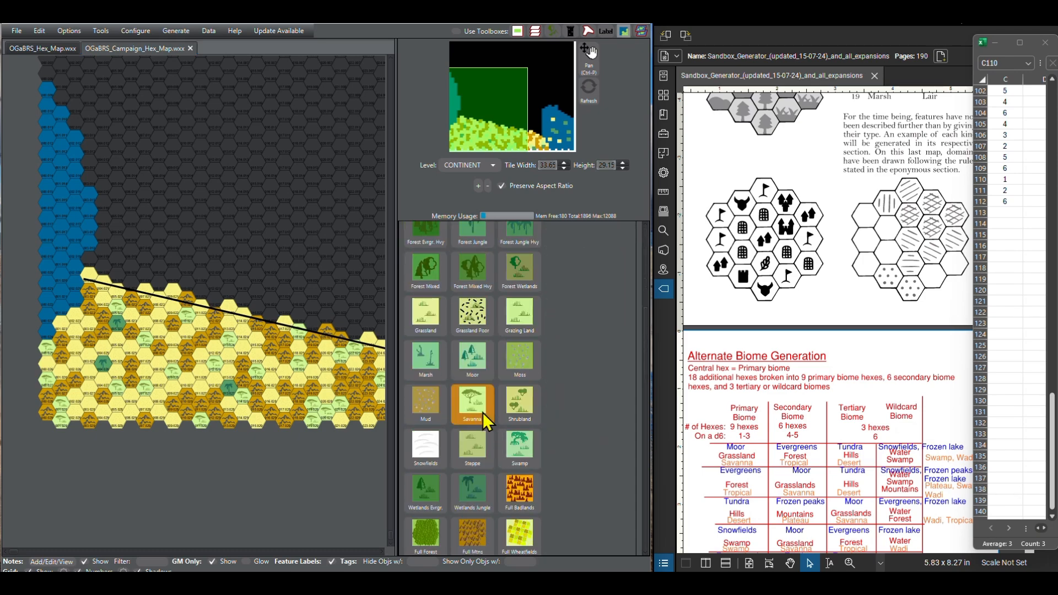
{"action": "left_click", "coordinate": [313, 327]}
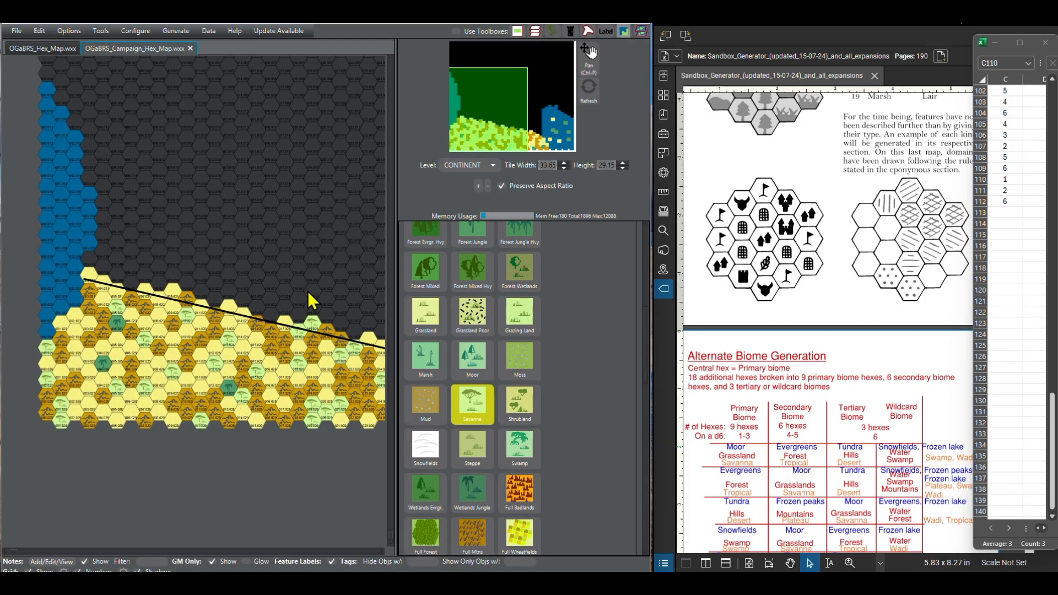
Step: Delete the black diagonal line shape marking the southern biome boundary
{"action": "left_click_drag", "start_coordinate": [308, 291], "coordinate": [254, 274]}
{"action": "scroll", "coordinate": [253, 274], "scroll_direction": "down", "scroll_amount": 3}
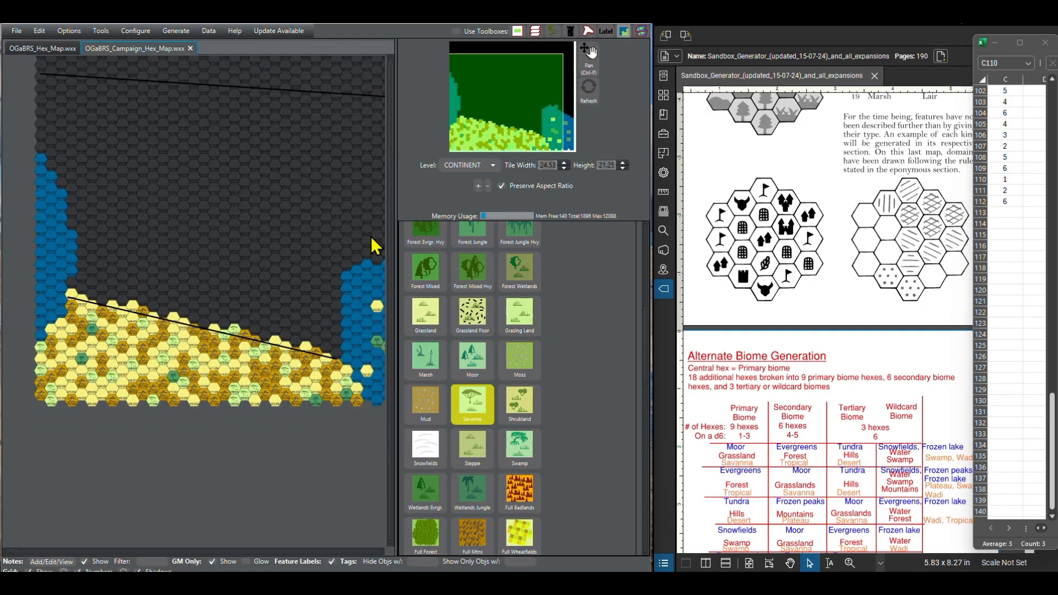
{"action": "scroll", "coordinate": [428, 315], "scroll_direction": "up", "scroll_amount": 8}
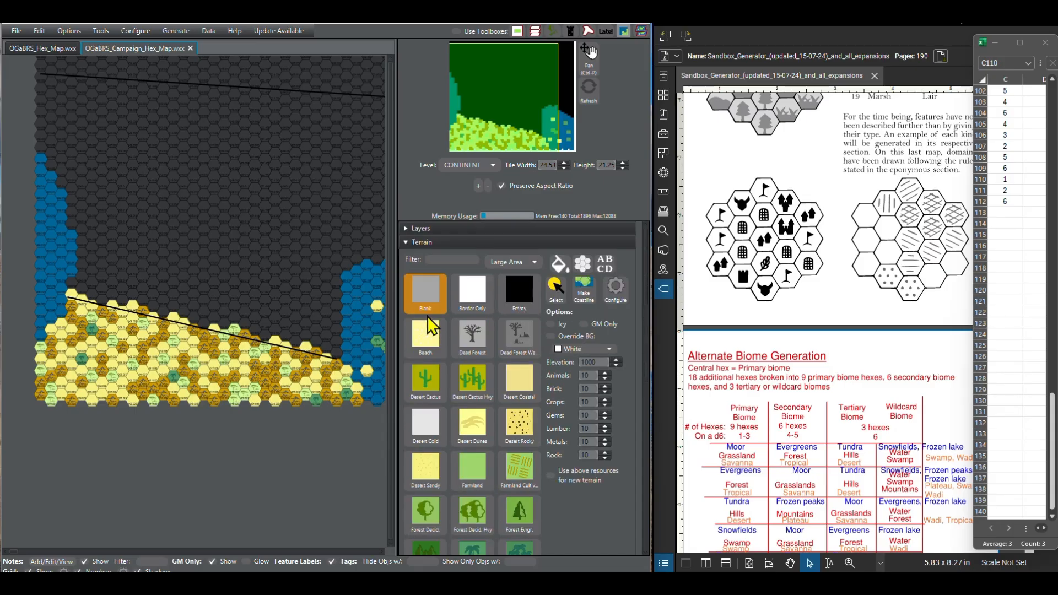
{"action": "left_click", "coordinate": [405, 243]}
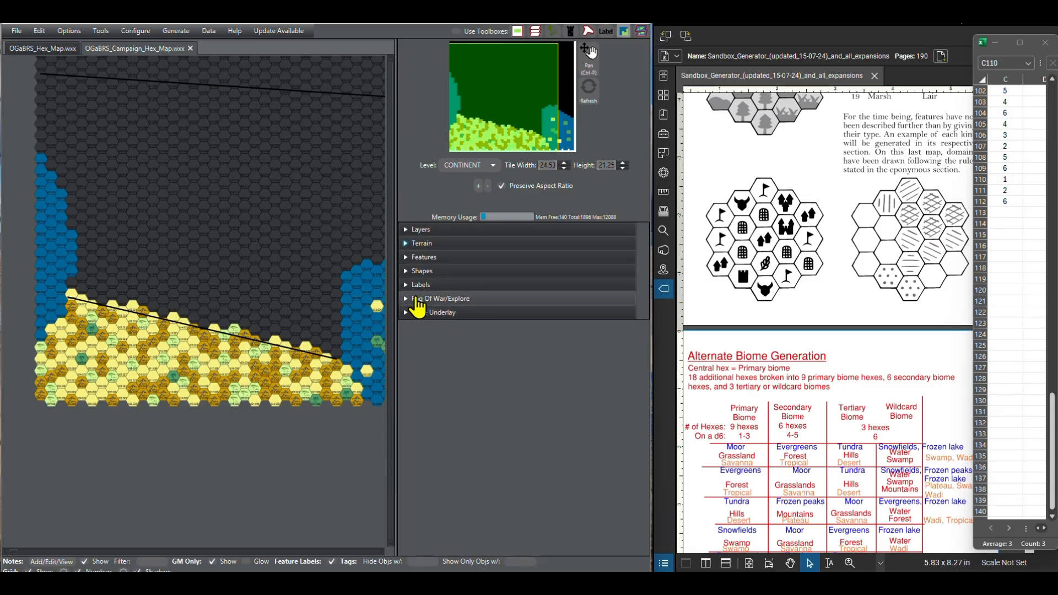
{"action": "left_click", "coordinate": [408, 271]}
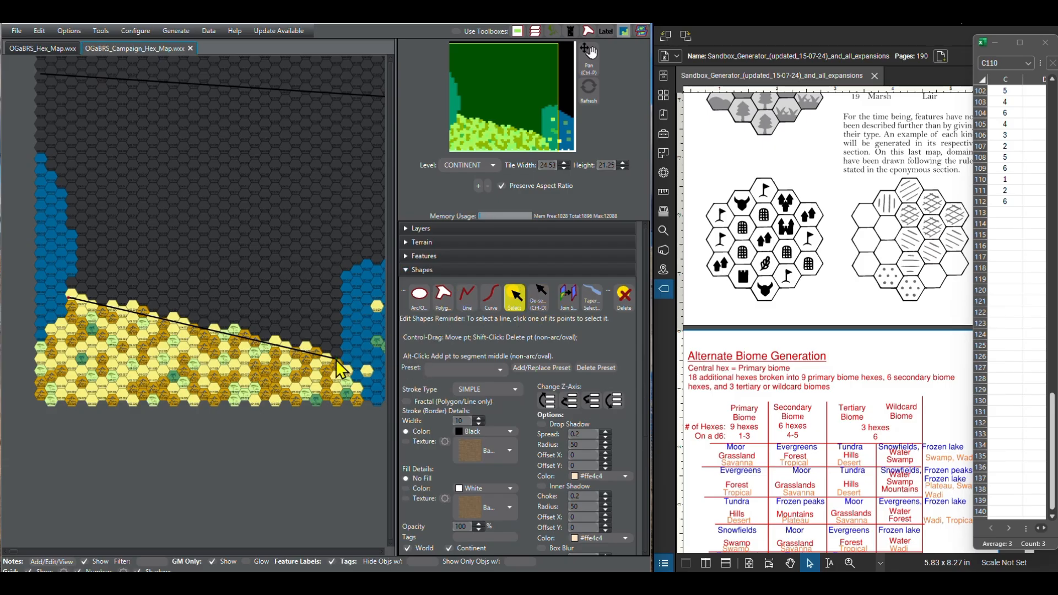
{"action": "left_click", "coordinate": [624, 294]}
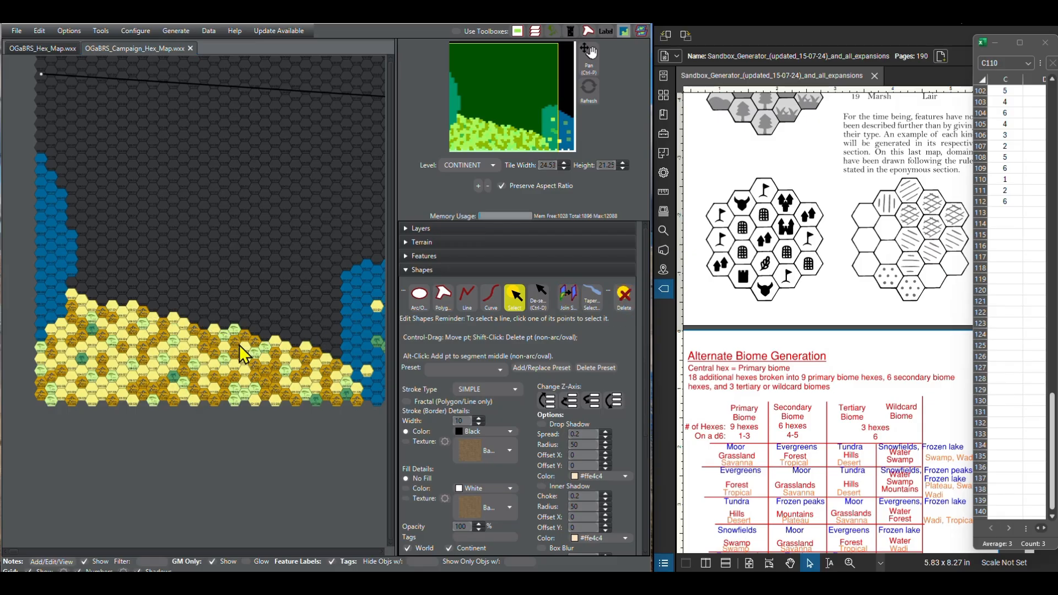
Step: Paint four ocean hexes along the western coast as Forest Jungle
{"action": "left_click", "coordinate": [408, 270]}
{"action": "left_click", "coordinate": [406, 243]}
{"action": "scroll", "coordinate": [489, 408], "scroll_direction": "down", "scroll_amount": 2}
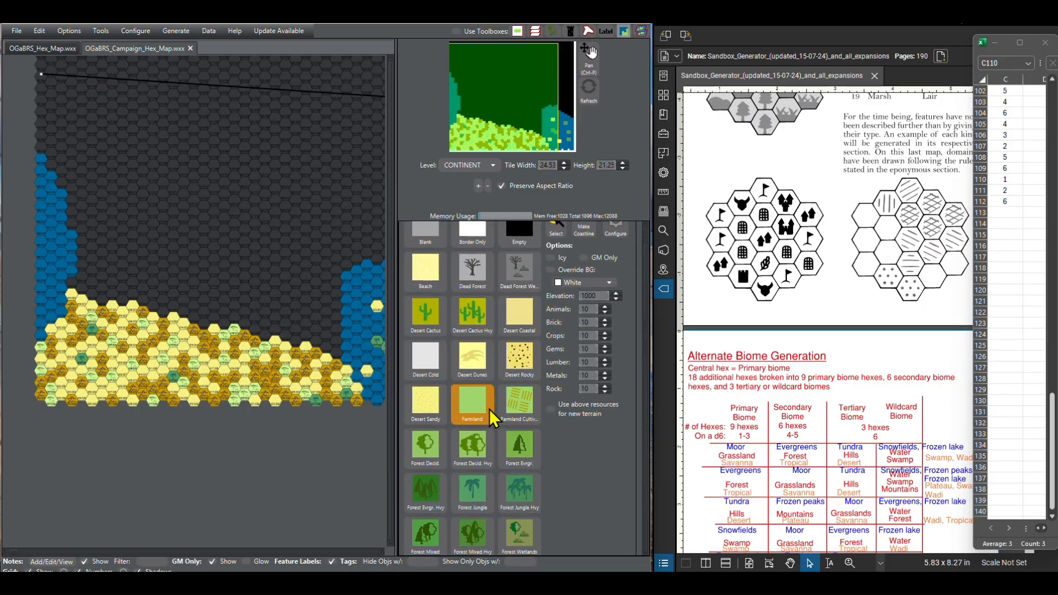
{"action": "scroll", "coordinate": [487, 441], "scroll_direction": "down", "scroll_amount": 2}
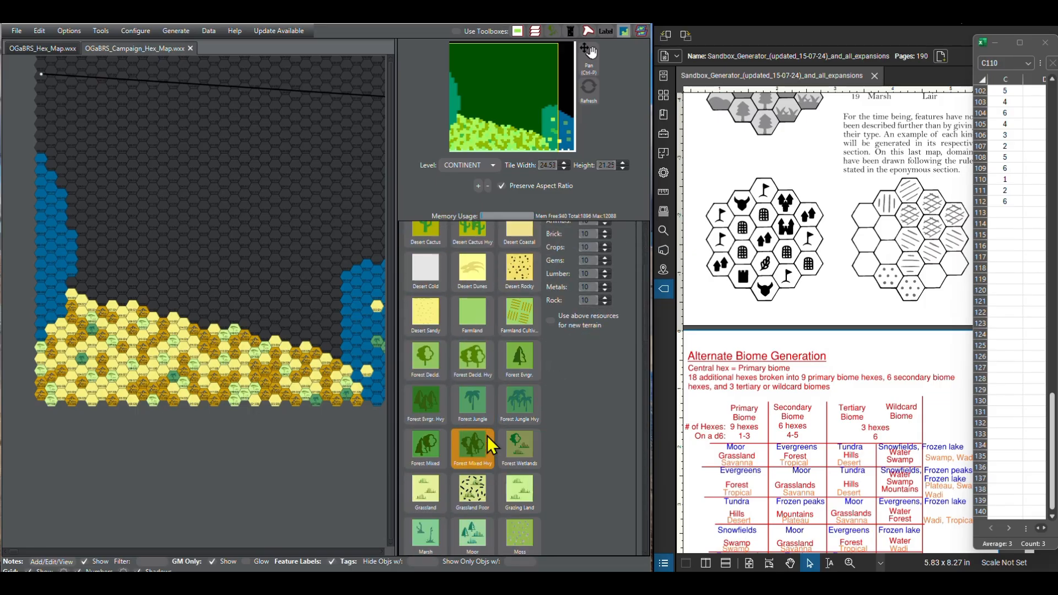
{"action": "scroll", "coordinate": [479, 441], "scroll_direction": "up", "scroll_amount": 1}
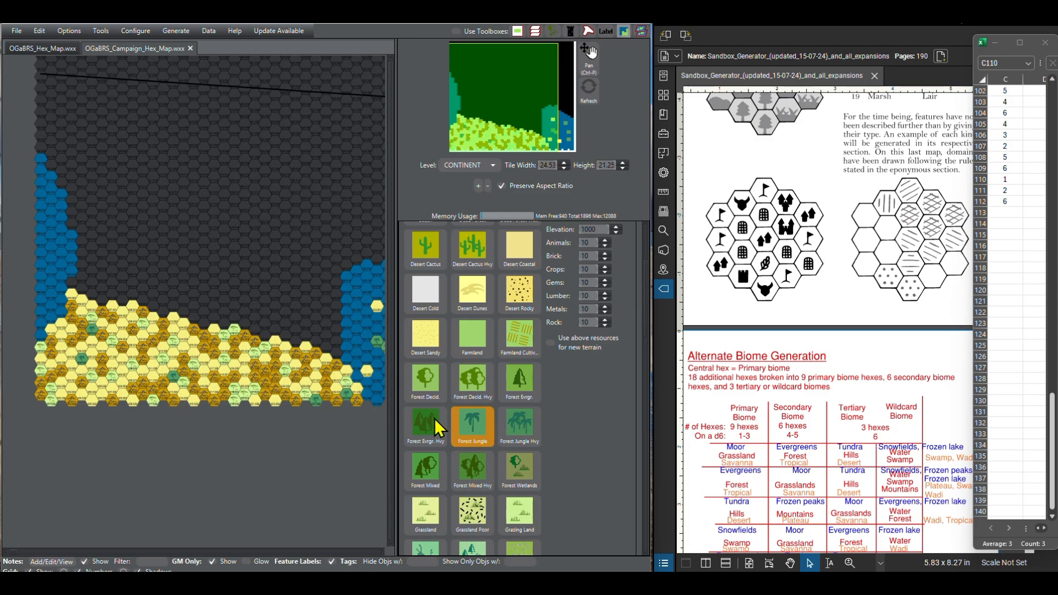
{"action": "left_click", "coordinate": [474, 441]}
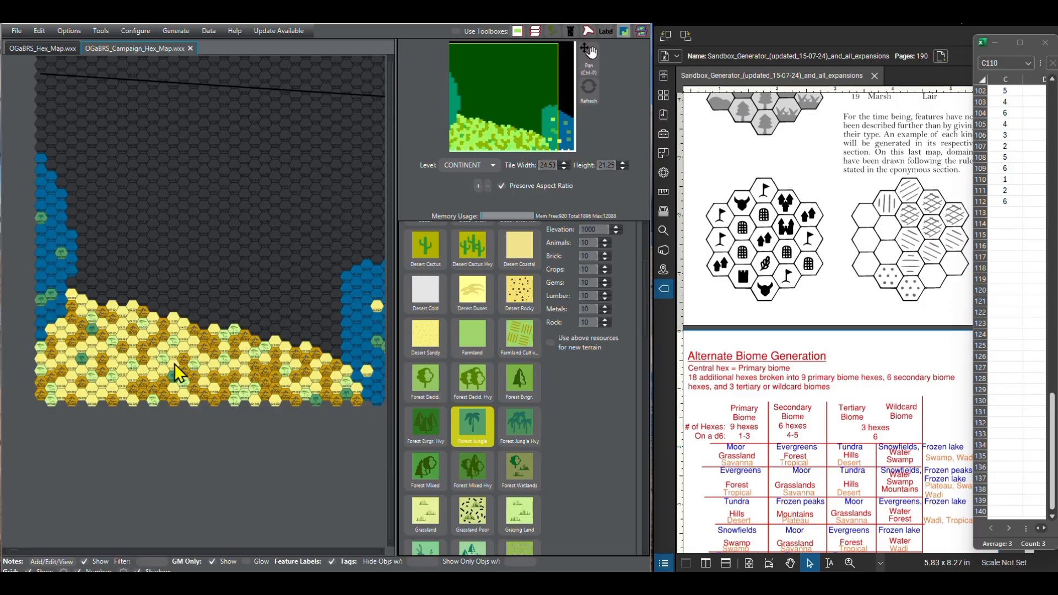
Step: Examine the unfilled hexes around the northern boundary line and the full Alternate Biome Generation table
{"action": "scroll", "coordinate": [226, 305], "scroll_direction": "up", "scroll_amount": 3}
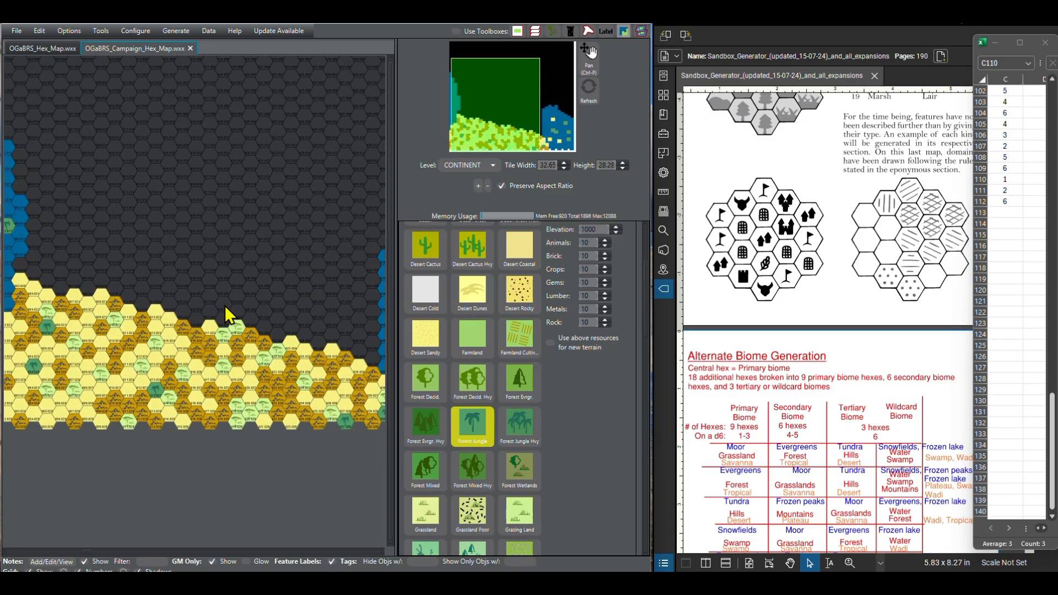
{"action": "scroll", "coordinate": [225, 305], "scroll_direction": "down", "scroll_amount": 4}
{"action": "scroll", "coordinate": [187, 441], "scroll_direction": "down", "scroll_amount": 5}
{"action": "scroll", "coordinate": [102, 240], "scroll_direction": "up", "scroll_amount": 6}
{"action": "scroll", "coordinate": [182, 236], "scroll_direction": "up", "scroll_amount": 3}
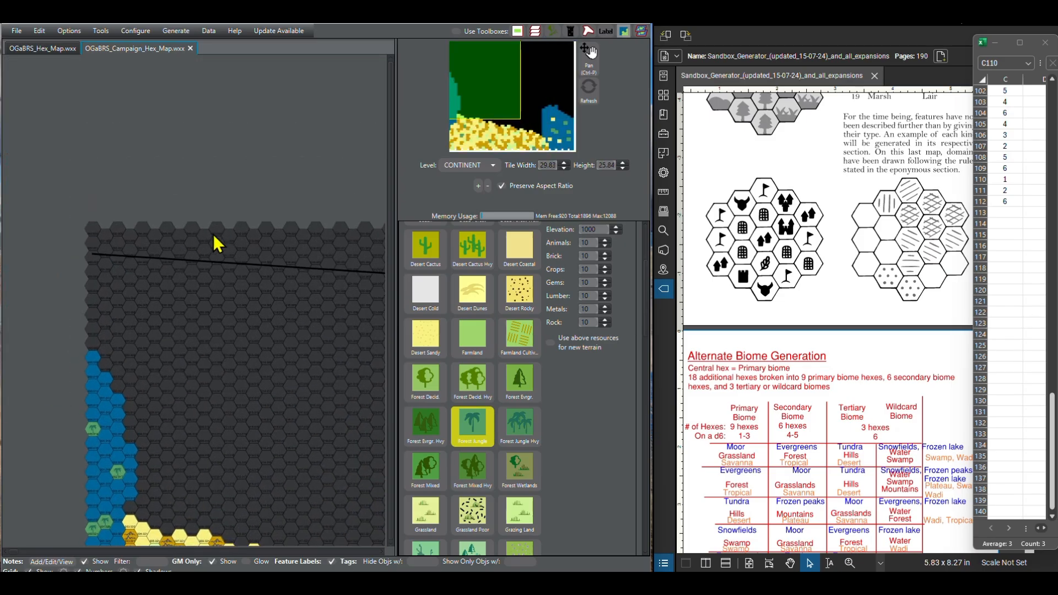
{"action": "left_click_drag", "start_coordinate": [213, 233], "coordinate": [124, 205]}
{"action": "scroll", "coordinate": [124, 205], "scroll_direction": "up", "scroll_amount": 1}
{"action": "scroll", "coordinate": [824, 358], "scroll_direction": "down", "scroll_amount": 5}
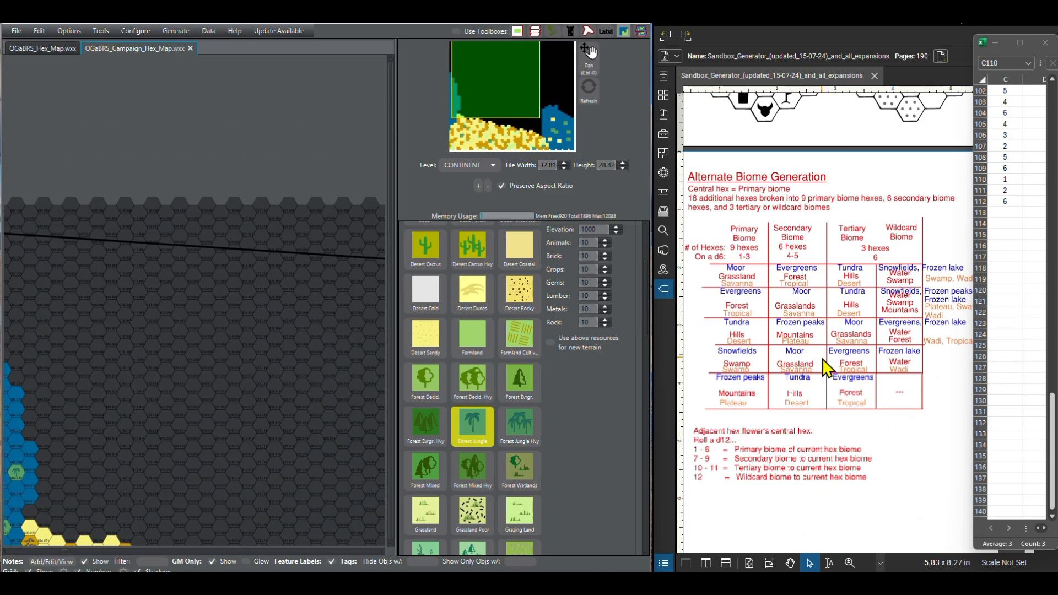
{"action": "scroll", "coordinate": [826, 367], "scroll_direction": "up", "scroll_amount": 1}
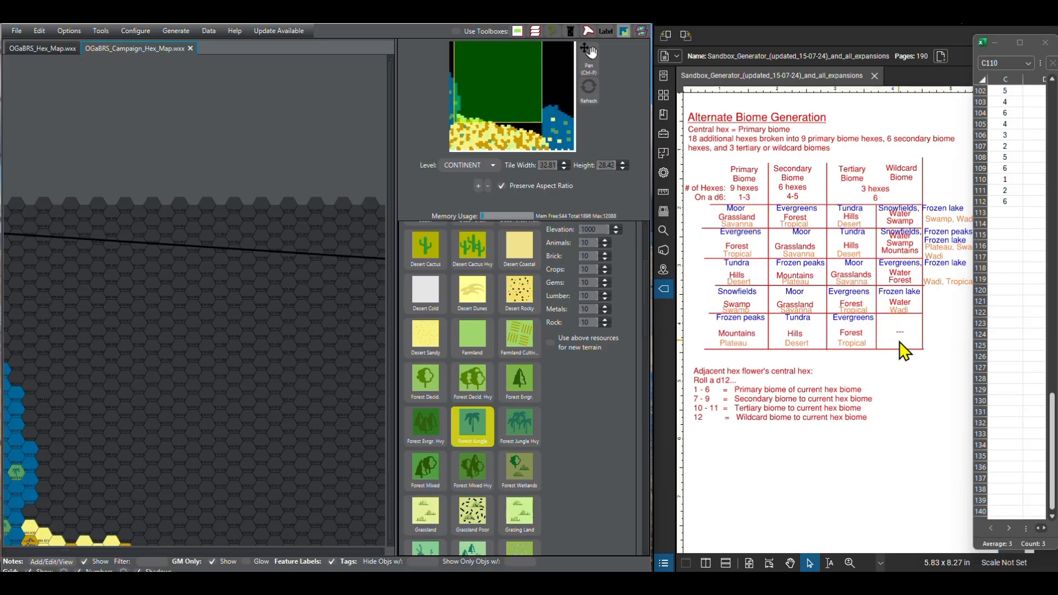
Step: Clear the used d6 rolls from C6 through C112 in the spreadsheet
{"action": "scroll", "coordinate": [1010, 282], "scroll_direction": "up", "scroll_amount": 2}
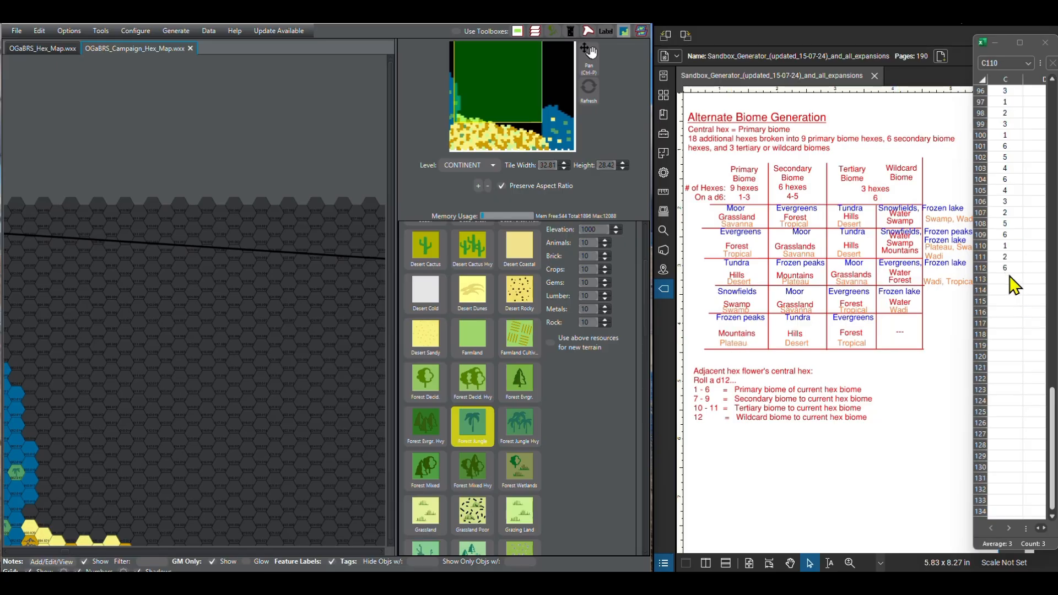
{"action": "left_click_drag", "start_coordinate": [1010, 268], "coordinate": [1009, 152]}
{"action": "key", "text": "Delete"}
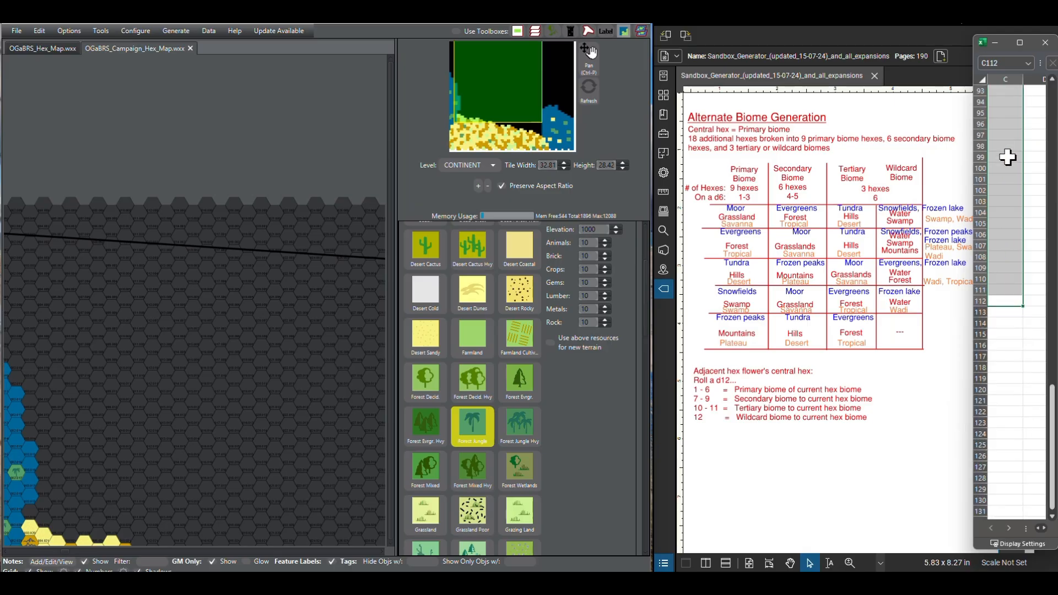
Step: Fill the d6 roll formula from C5 down through C43 in the spreadsheet
{"action": "left_click_drag", "start_coordinate": [1052, 423], "coordinate": [1049, 103]}
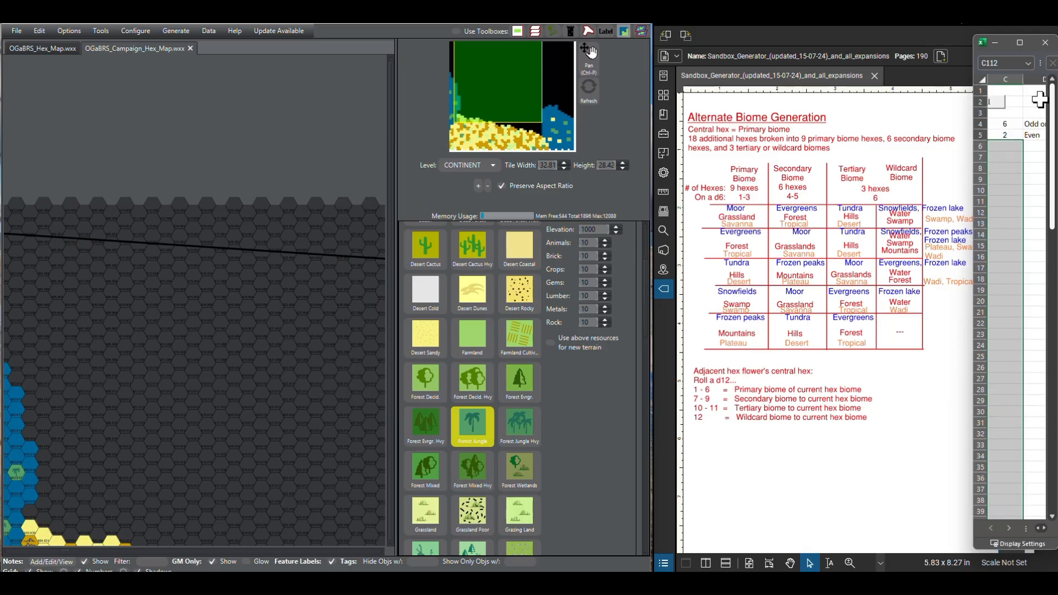
{"action": "left_click", "coordinate": [1016, 167]}
{"action": "left_click", "coordinate": [1013, 138]}
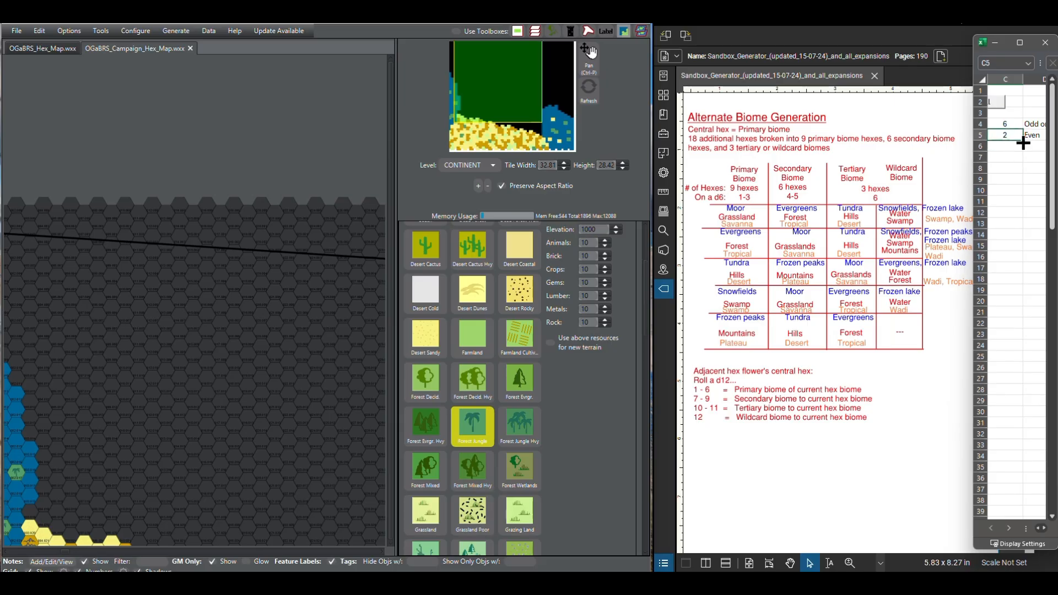
{"action": "left_click_drag", "start_coordinate": [1023, 142], "coordinate": [1010, 513]}
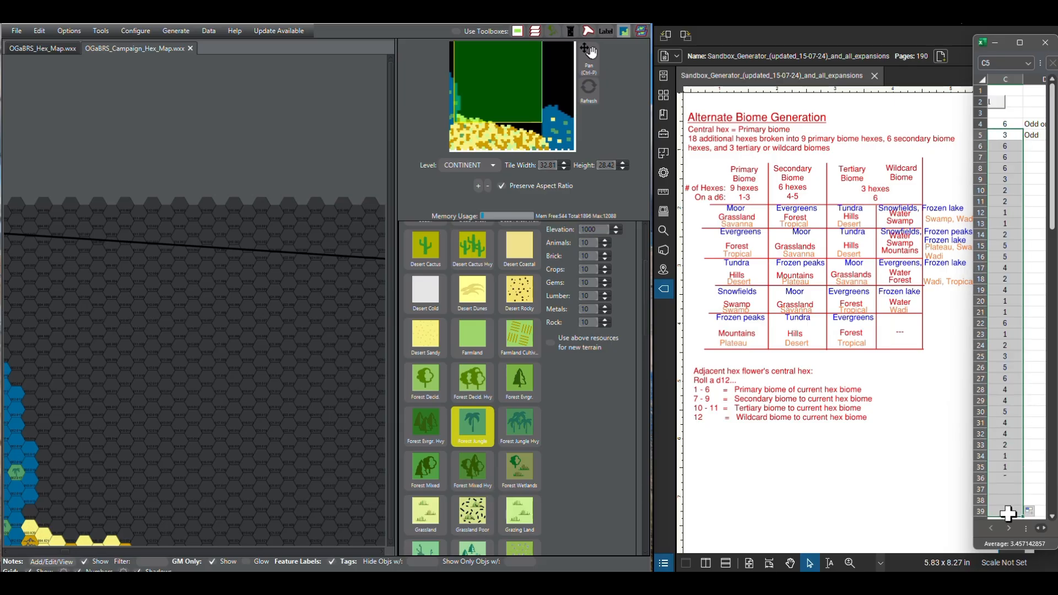
{"action": "scroll", "coordinate": [1033, 414], "scroll_direction": "down", "scroll_amount": 1}
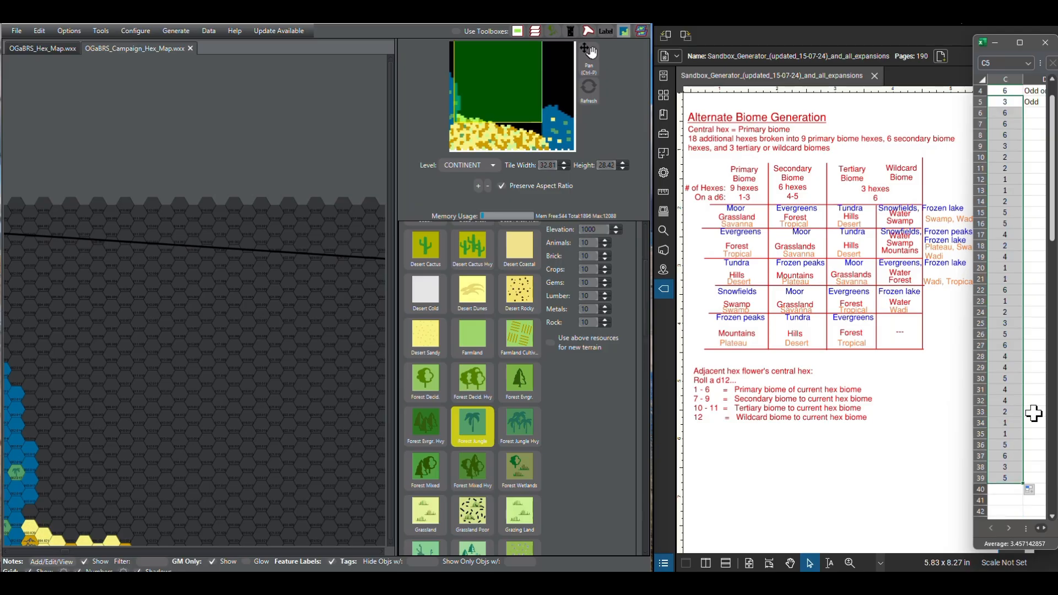
{"action": "left_click", "coordinate": [1052, 518]}
{"action": "left_click_drag", "start_coordinate": [1014, 467], "coordinate": [1027, 515]}
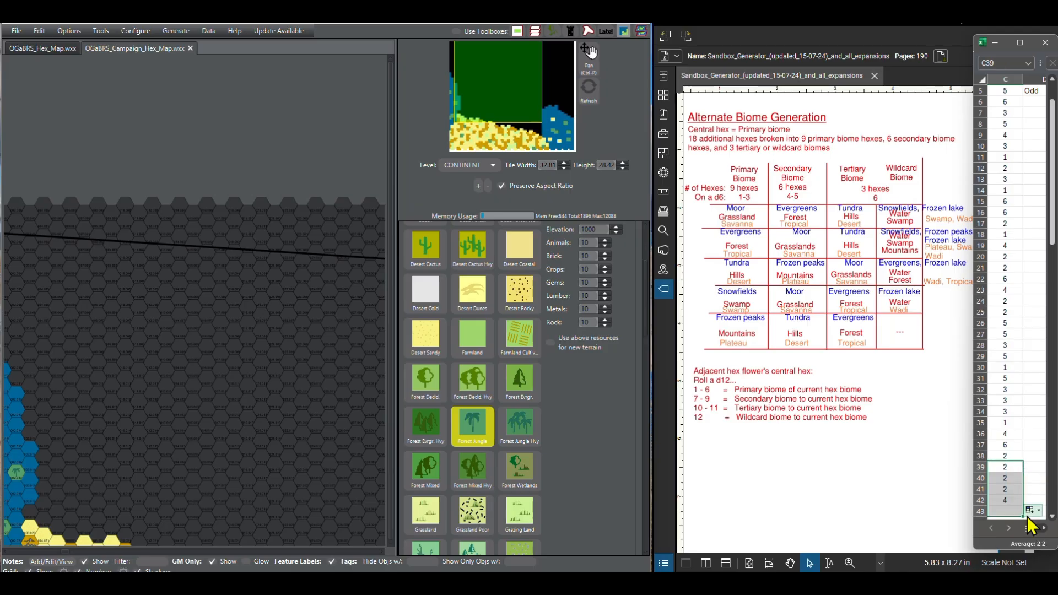
{"action": "left_click", "coordinate": [1026, 100]}
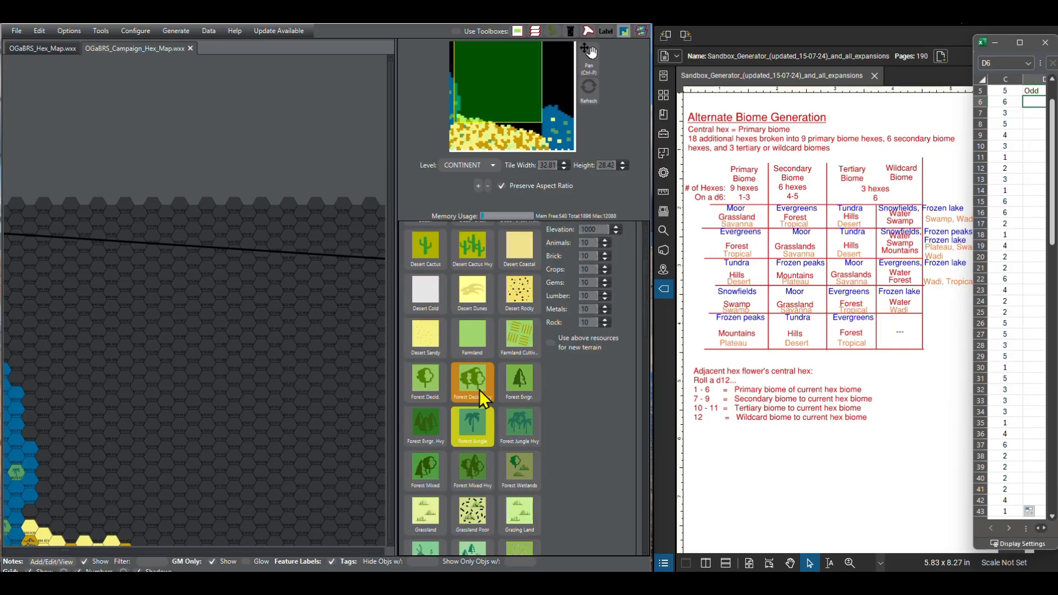
Step: Paint the northwest corner hex of the continent map with Hills terrain
{"action": "scroll", "coordinate": [479, 389], "scroll_direction": "down", "scroll_amount": 1}
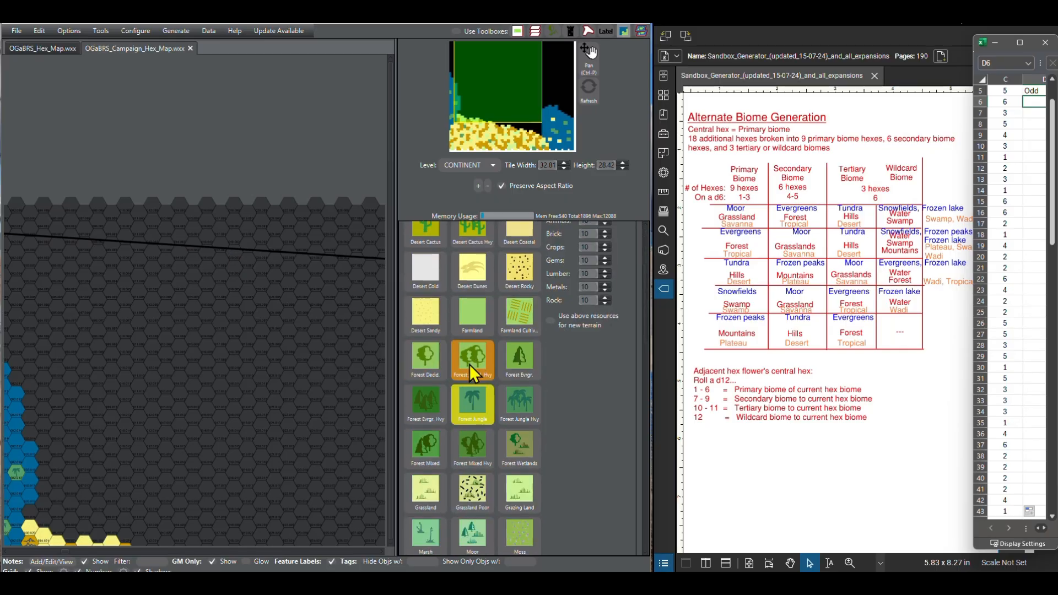
{"action": "scroll", "coordinate": [470, 364], "scroll_direction": "down", "scroll_amount": 1}
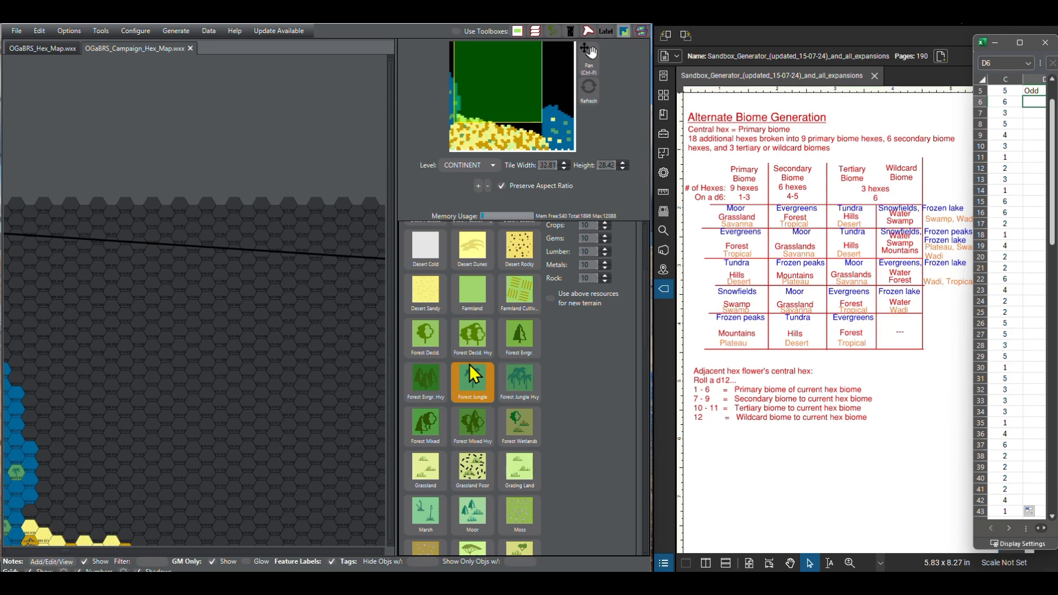
{"action": "left_click", "coordinate": [468, 364]}
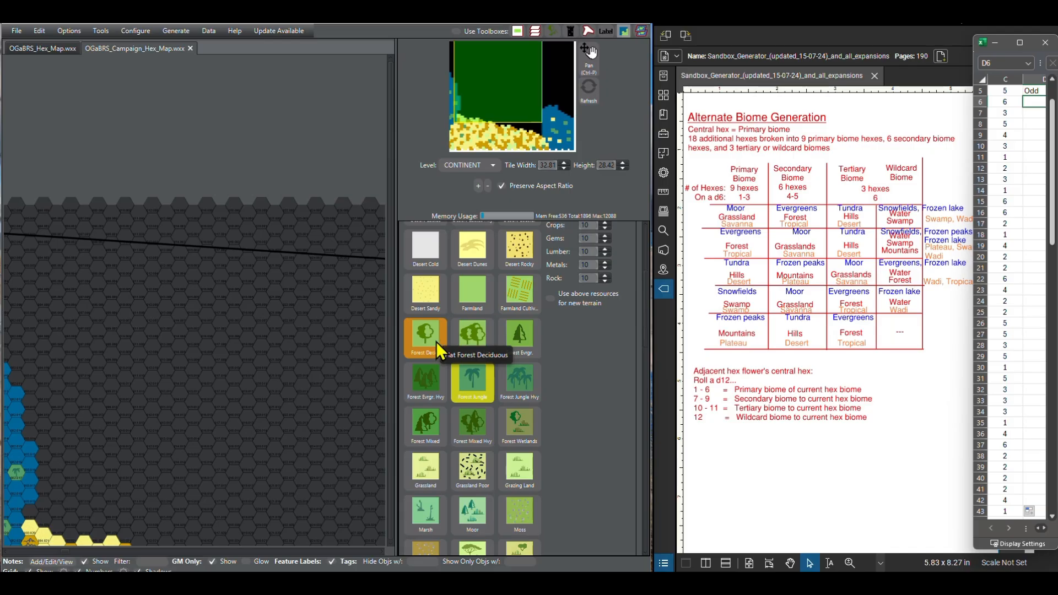
{"action": "scroll", "coordinate": [436, 342], "scroll_direction": "up", "scroll_amount": 1}
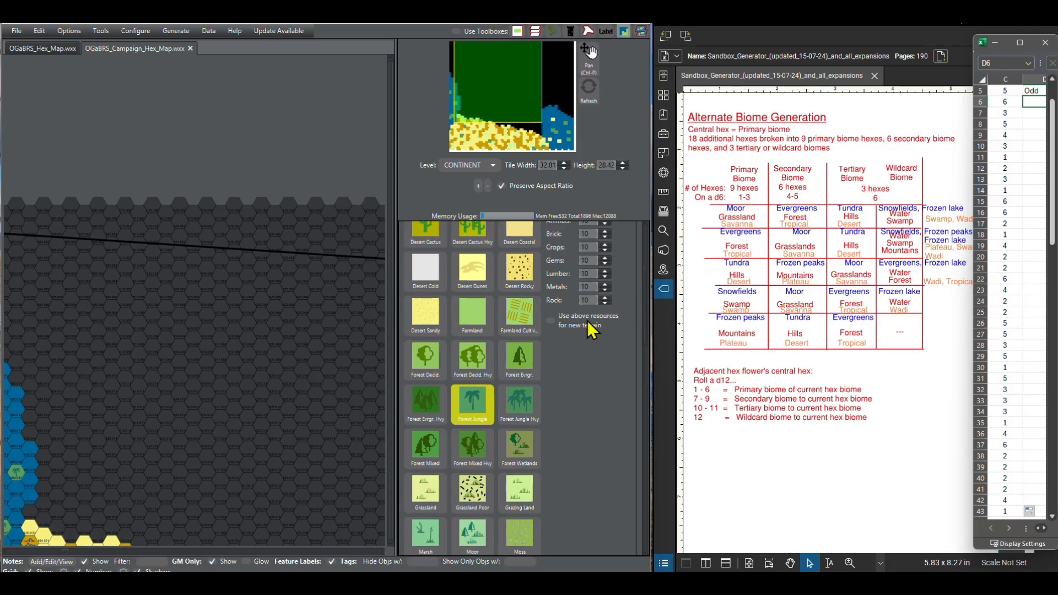
{"action": "scroll", "coordinate": [494, 353], "scroll_direction": "up", "scroll_amount": 7}
{"action": "scroll", "coordinate": [493, 353], "scroll_direction": "down", "scroll_amount": 7}
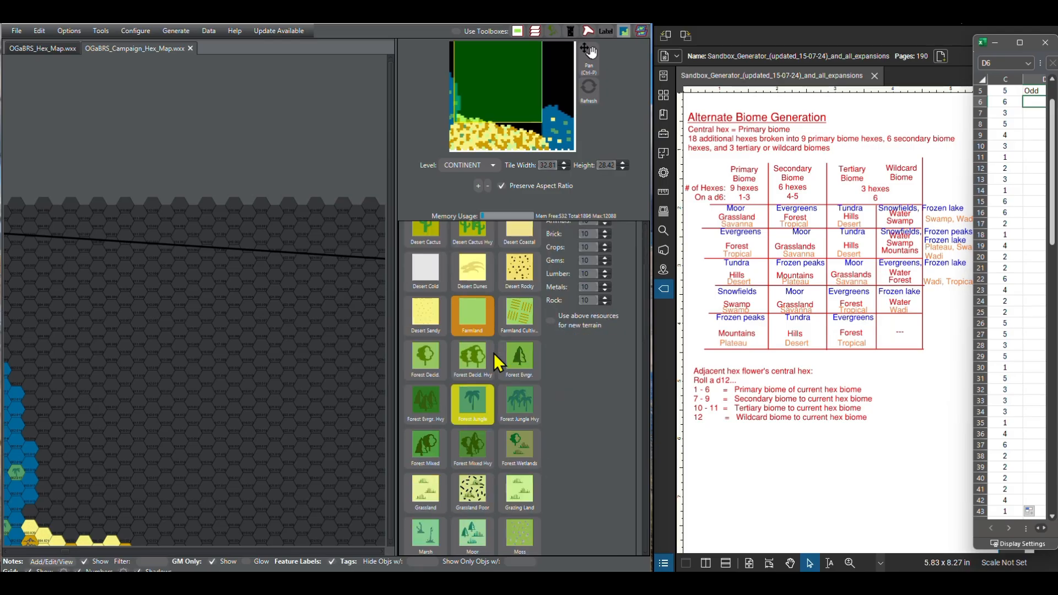
{"action": "scroll", "coordinate": [494, 353], "scroll_direction": "down", "scroll_amount": 5}
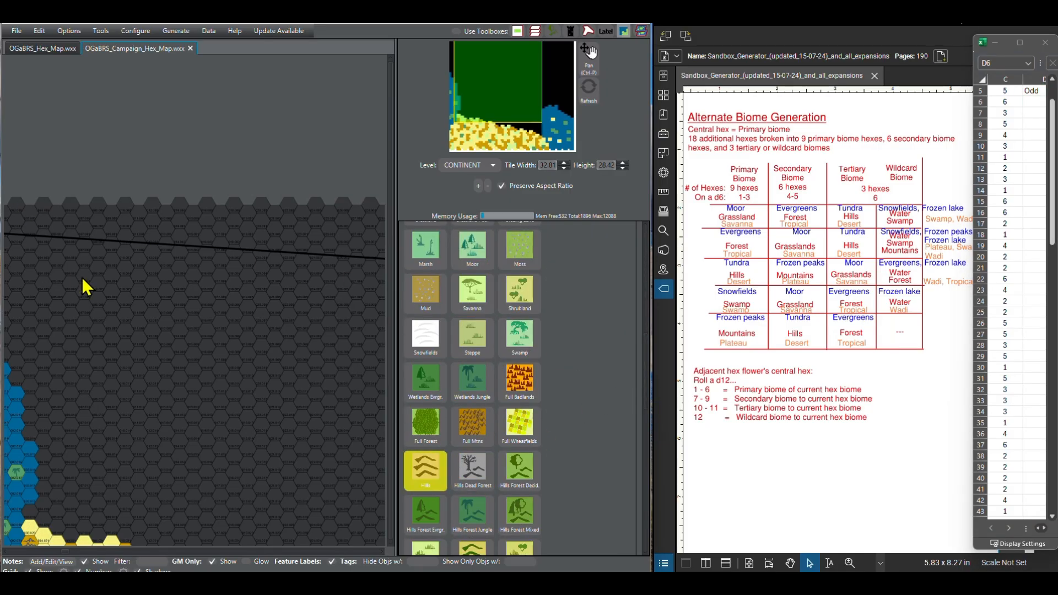
{"action": "left_click_drag", "start_coordinate": [82, 277], "coordinate": [152, 289]}
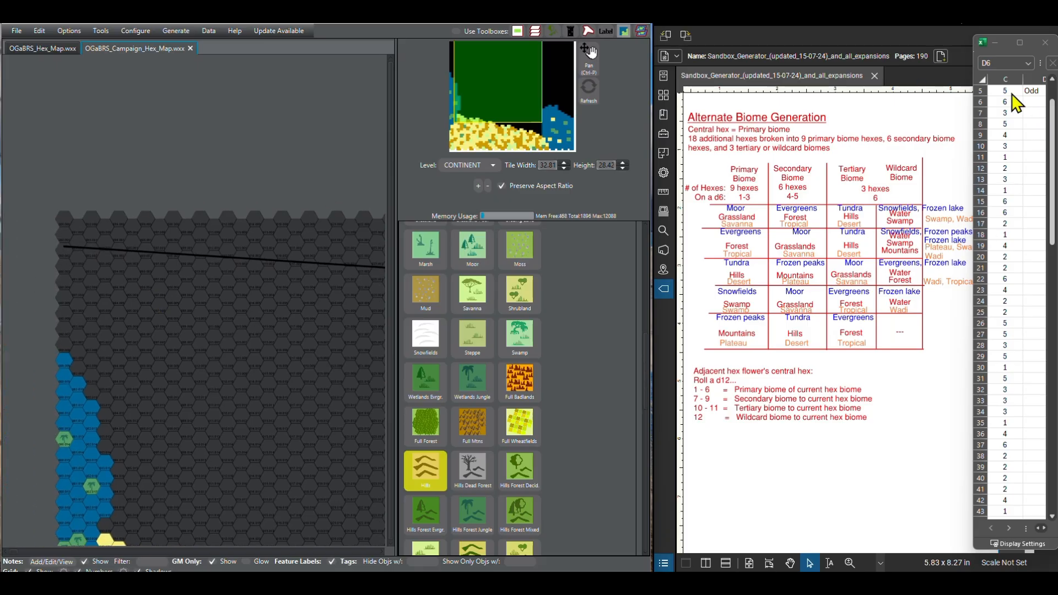
{"action": "left_click", "coordinate": [65, 221]}
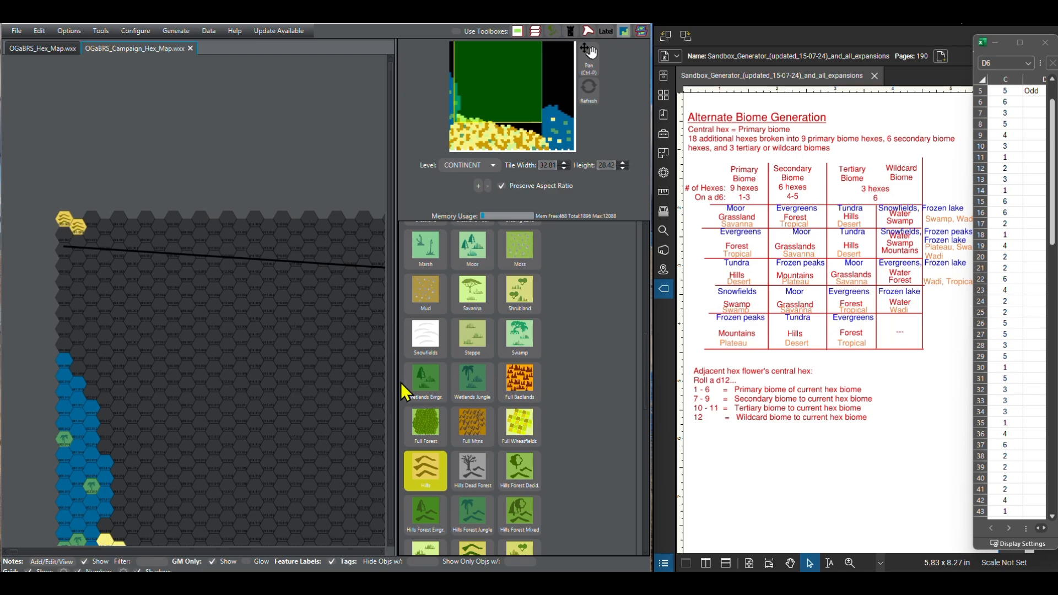
Step: Paint the second hex of the northernmost row as Forest Decid. and the third as Mtn
{"action": "scroll", "coordinate": [454, 405], "scroll_direction": "up", "scroll_amount": 1}
{"action": "scroll", "coordinate": [454, 405], "scroll_direction": "up", "scroll_amount": 3}
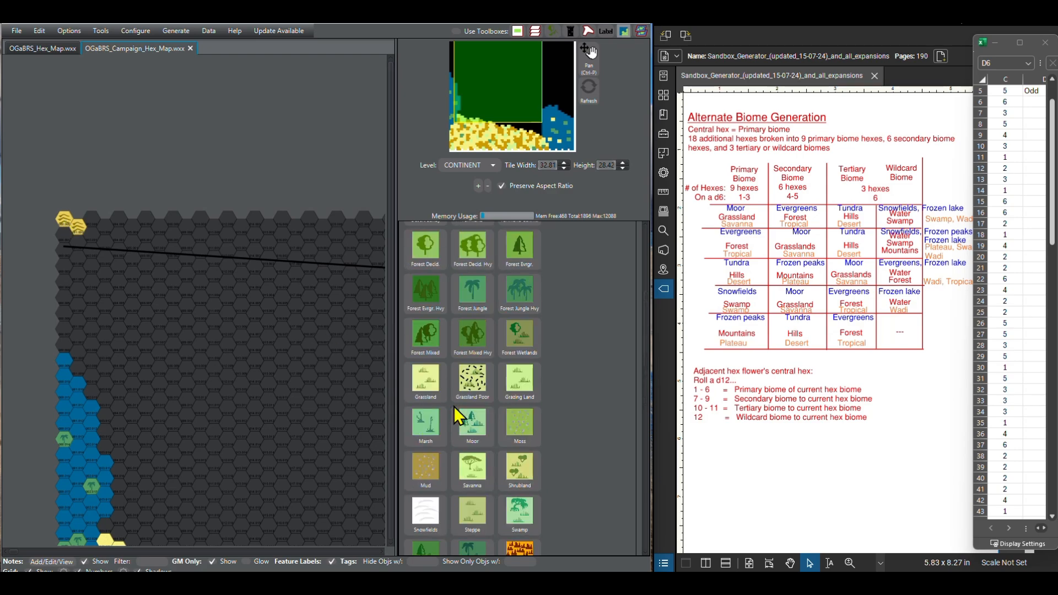
{"action": "left_click", "coordinate": [82, 228]}
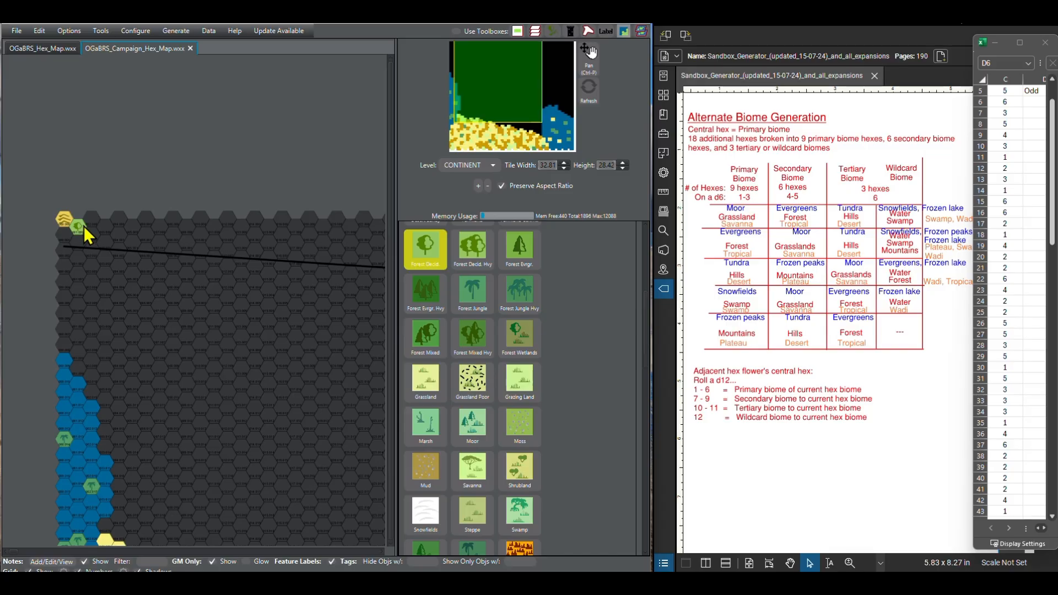
{"action": "scroll", "coordinate": [461, 425], "scroll_direction": "down", "scroll_amount": 4}
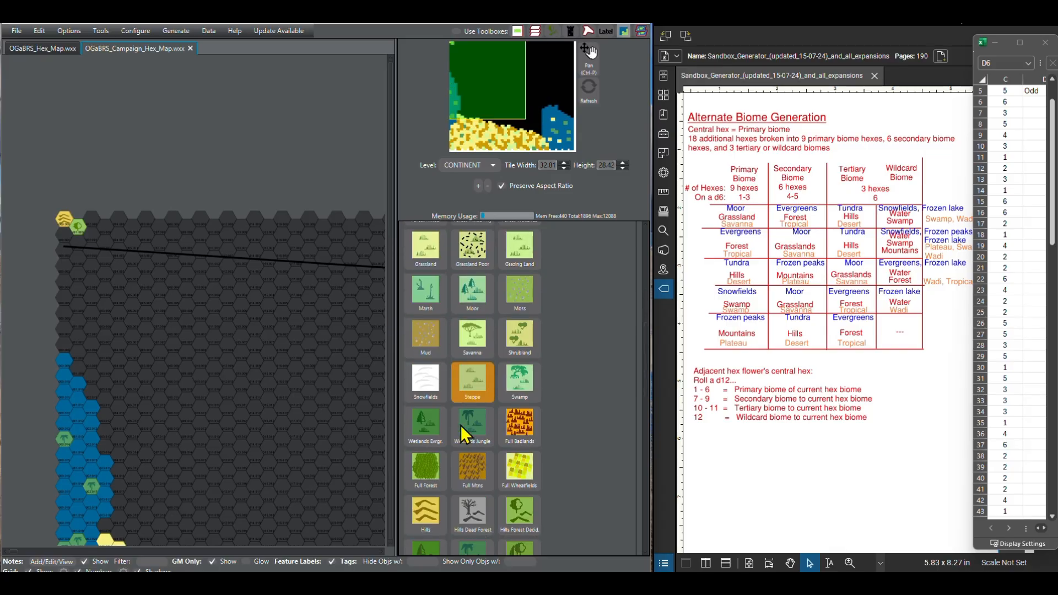
{"action": "scroll", "coordinate": [461, 425], "scroll_direction": "down", "scroll_amount": 3}
{"action": "left_click", "coordinate": [430, 487]}
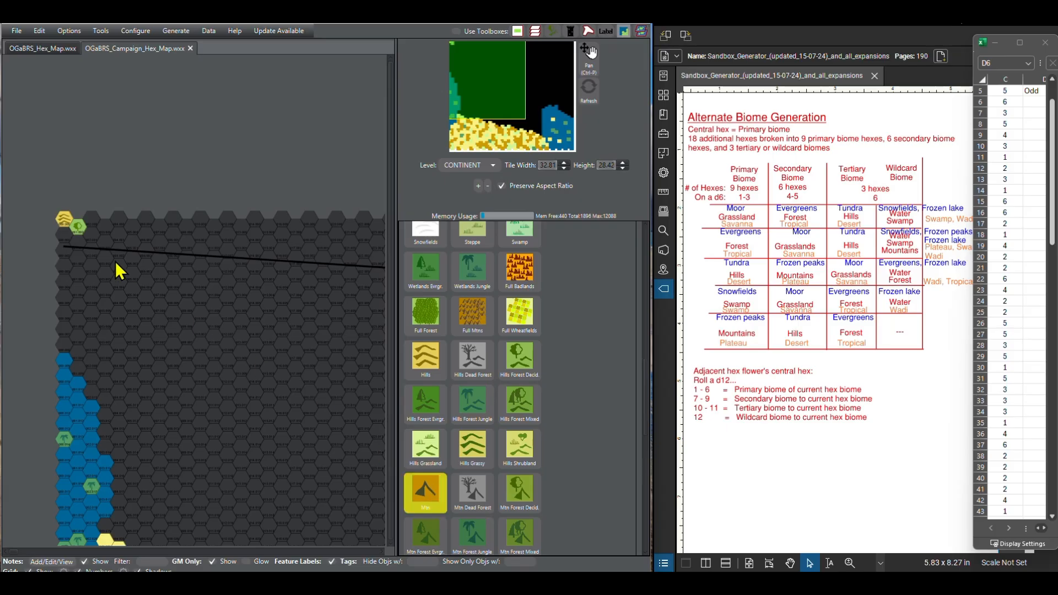
{"action": "left_click", "coordinate": [90, 223]}
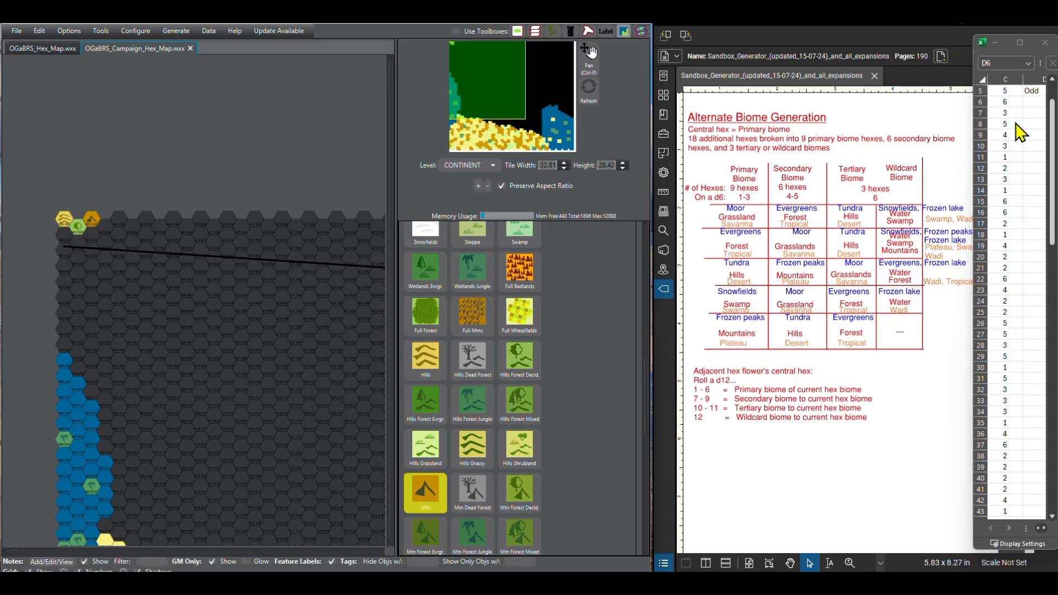
Step: Paint the fourth and fifth hexes of the northern row as Hills and the following five as Mtn
{"action": "scroll", "coordinate": [1053, 520], "scroll_direction": "down", "scroll_amount": 1}
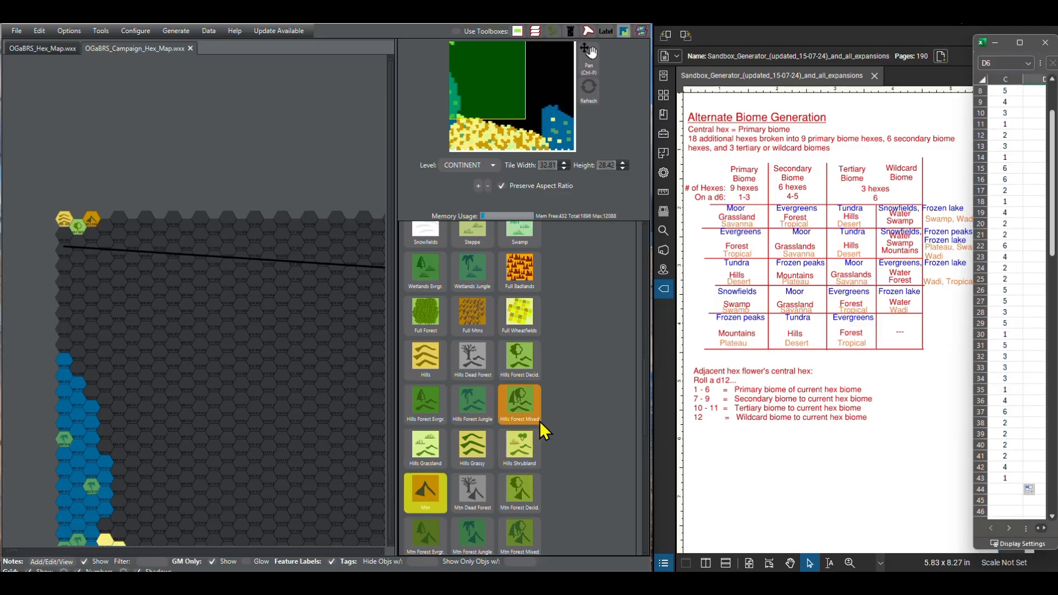
{"action": "left_click", "coordinate": [427, 376]}
{"action": "left_click", "coordinate": [427, 377]}
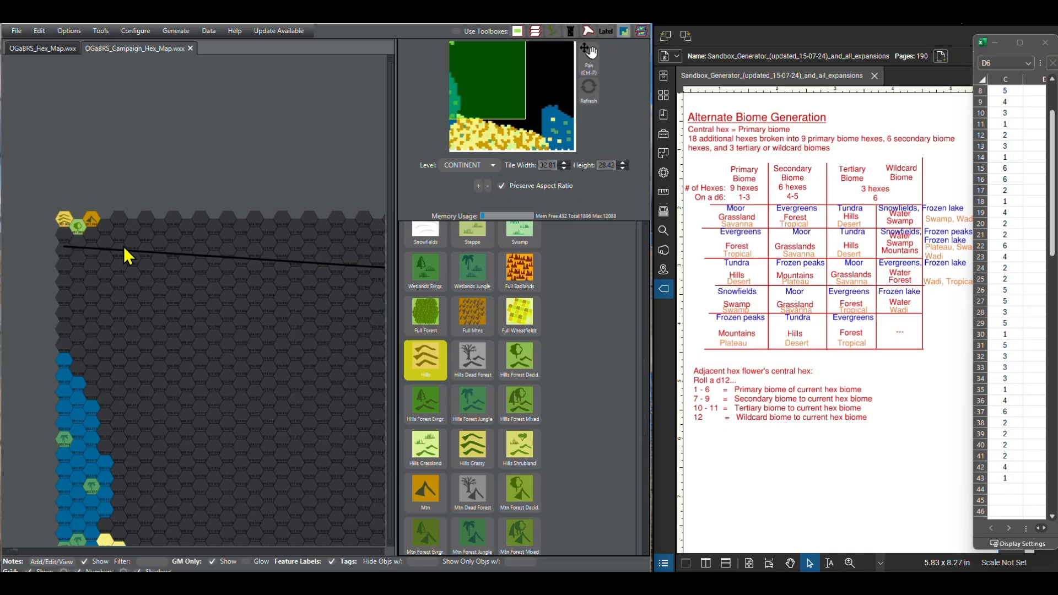
{"action": "left_click", "coordinate": [105, 226]}
{"action": "left_click", "coordinate": [119, 219]}
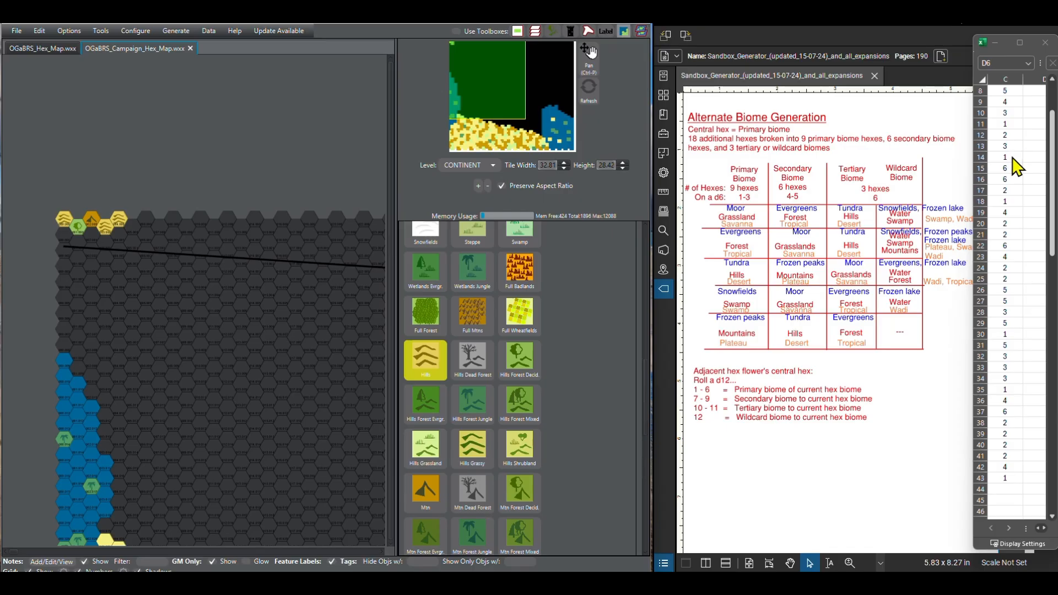
{"action": "left_click", "coordinate": [433, 493]}
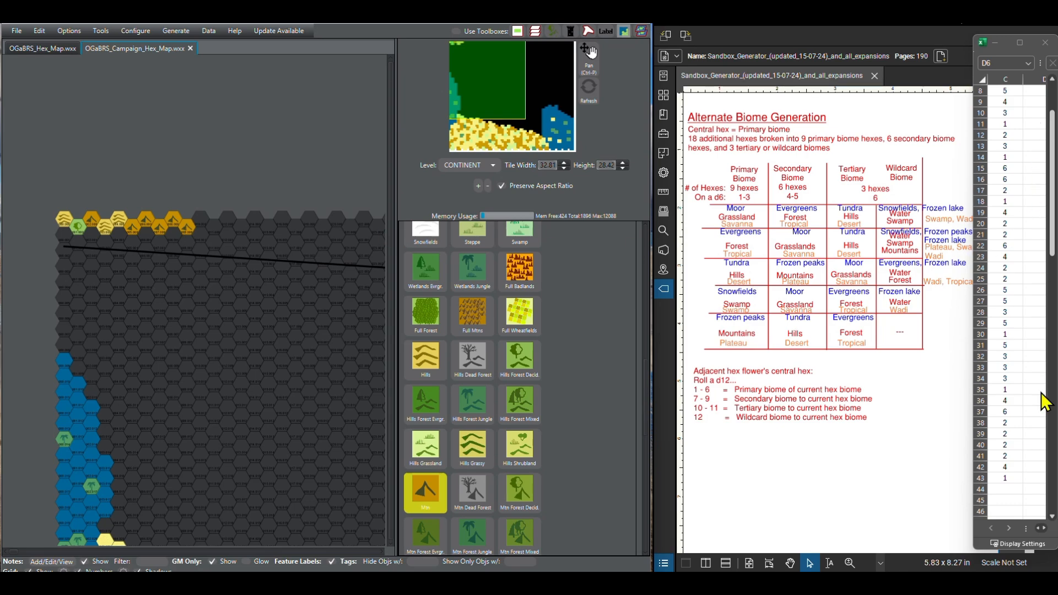
Step: Continue the northern row eastward with two Forest Decid. hexes followed by two Mtn hexes
{"action": "left_click", "coordinate": [1052, 518]}
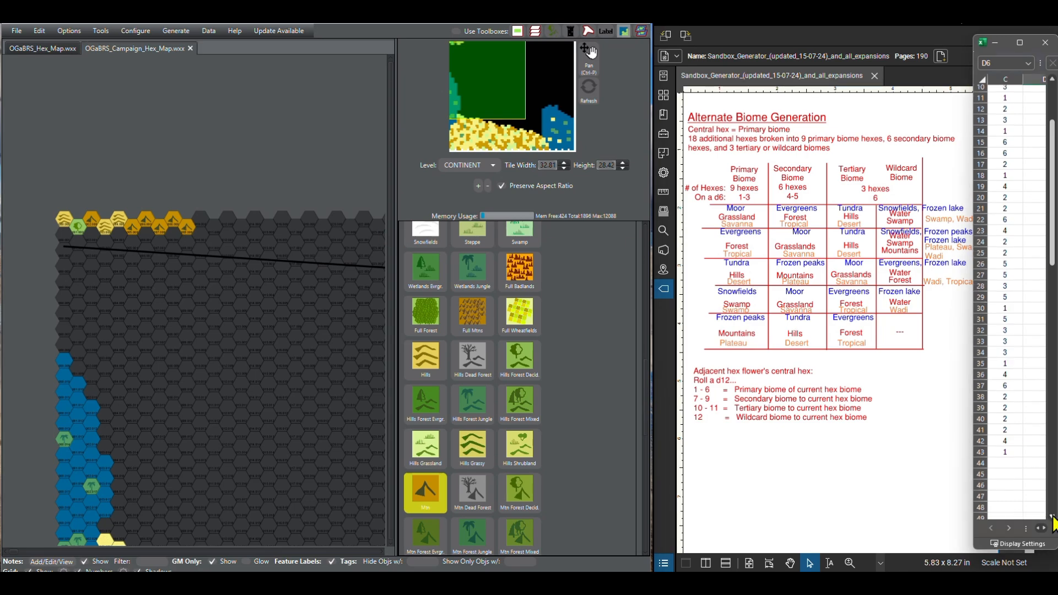
{"action": "left_click", "coordinate": [1051, 516]}
{"action": "left_click", "coordinate": [1052, 516]}
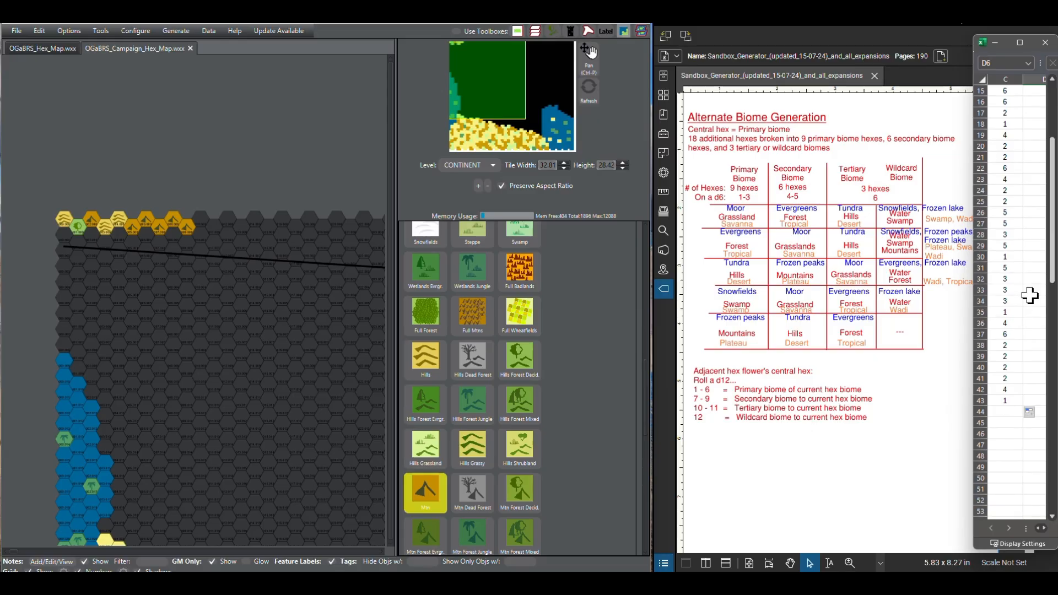
{"action": "scroll", "coordinate": [425, 392], "scroll_direction": "up", "scroll_amount": 5}
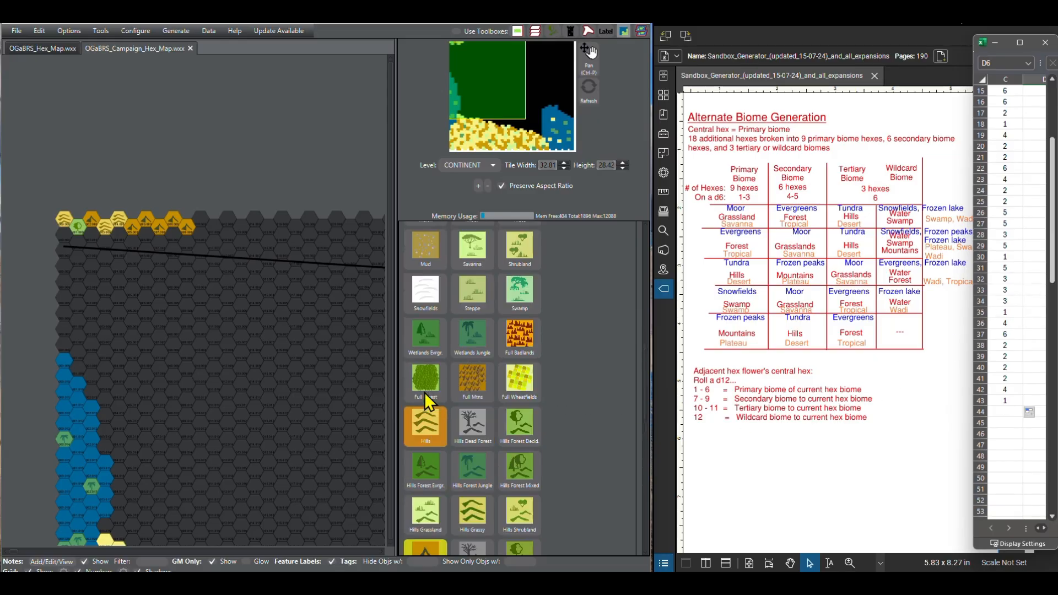
{"action": "scroll", "coordinate": [422, 296], "scroll_direction": "up", "scroll_amount": 1}
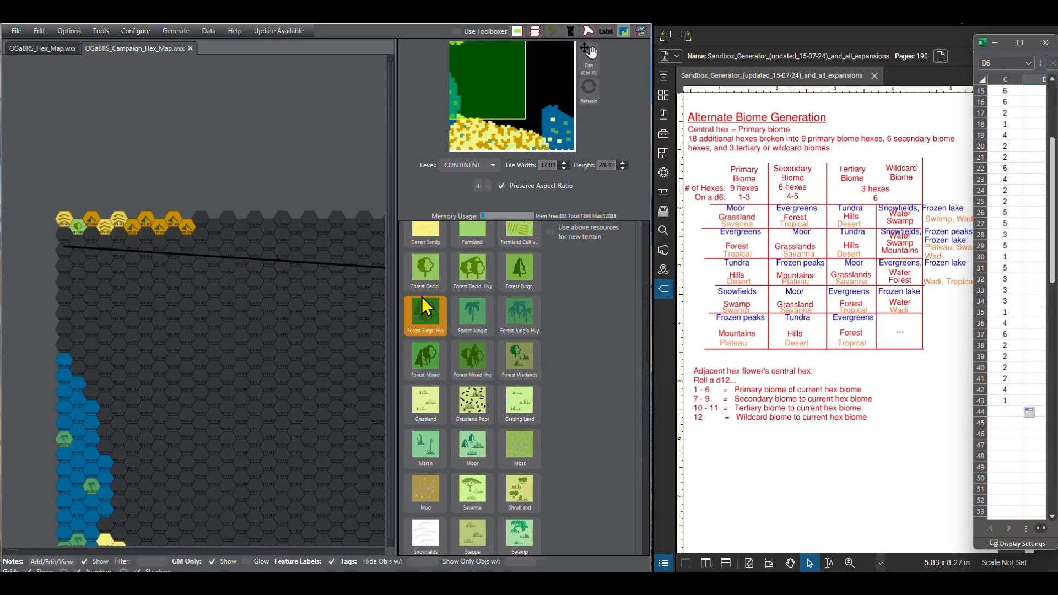
{"action": "left_click_drag", "start_coordinate": [207, 217], "coordinate": [215, 226]}
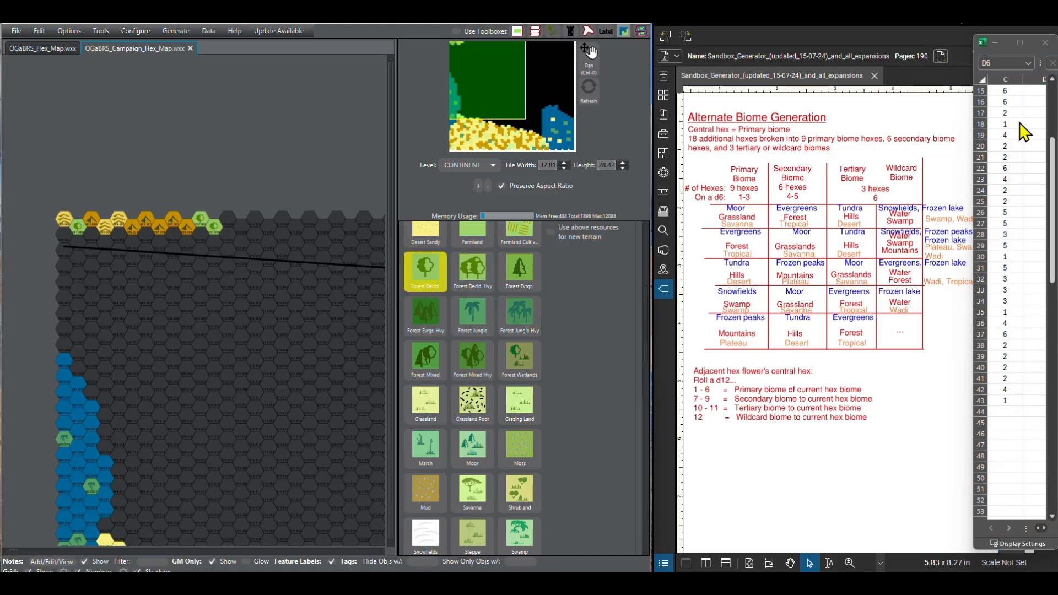
{"action": "scroll", "coordinate": [462, 469], "scroll_direction": "down", "scroll_amount": 5}
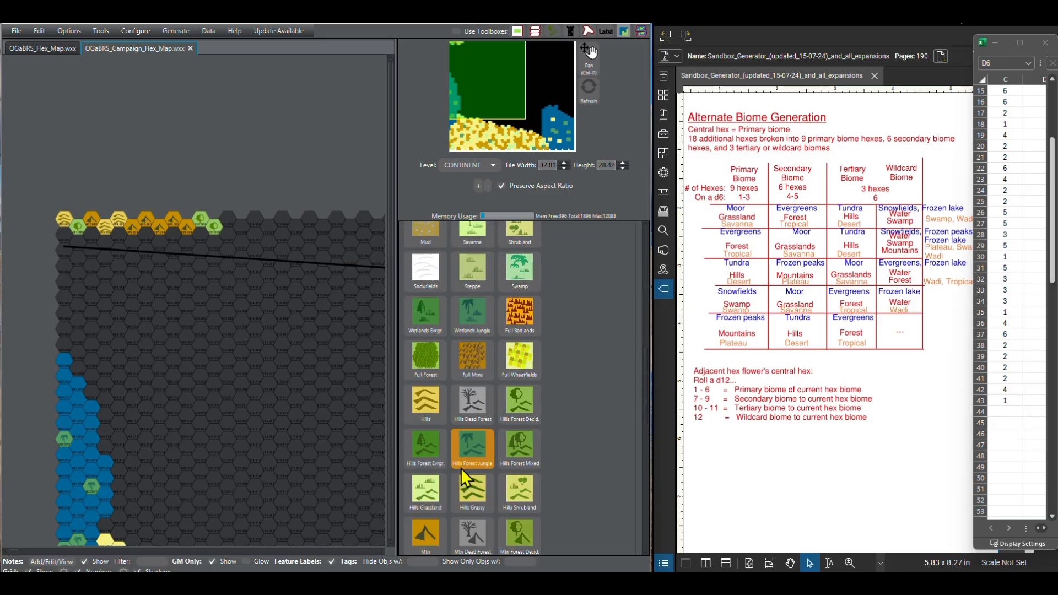
{"action": "left_click", "coordinate": [434, 530]}
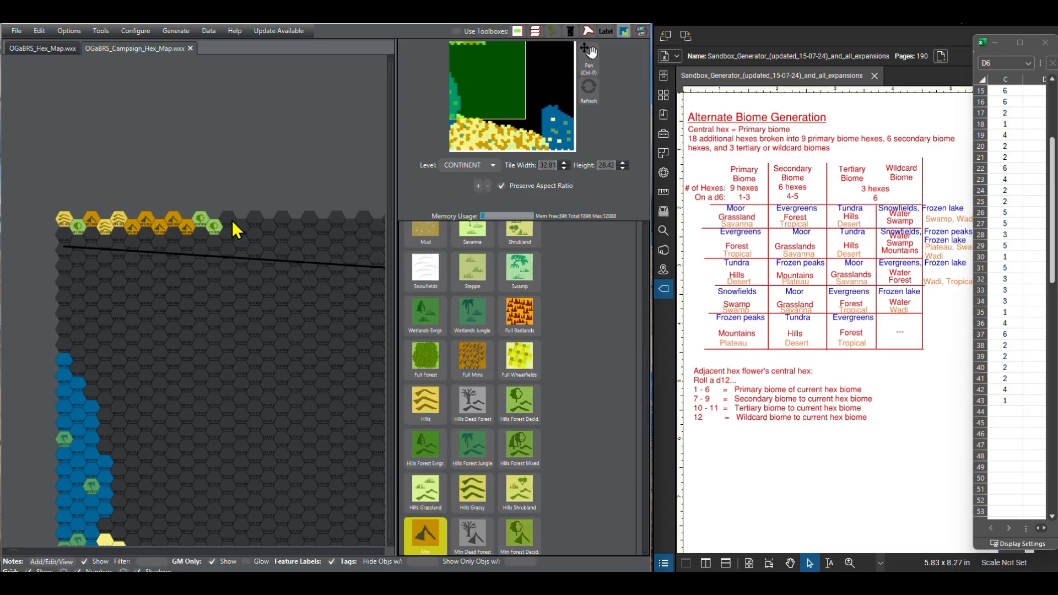
{"action": "left_click_drag", "start_coordinate": [233, 220], "coordinate": [240, 227]}
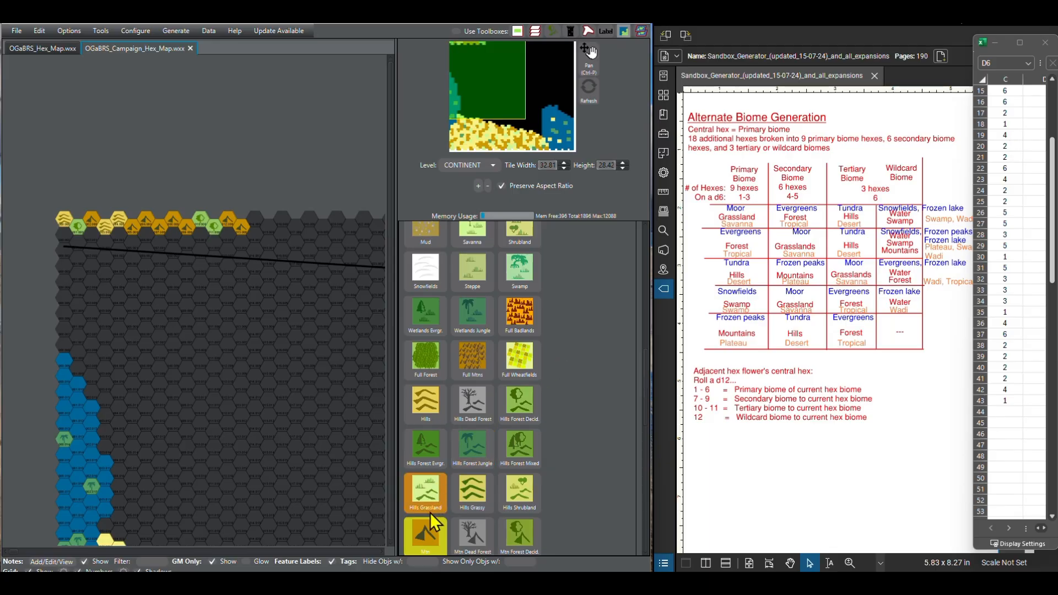
Step: Extend the northern row eastward with one Hills hex and two Mtn hexes
{"action": "left_click", "coordinate": [425, 405]}
{"action": "left_click", "coordinate": [255, 222]}
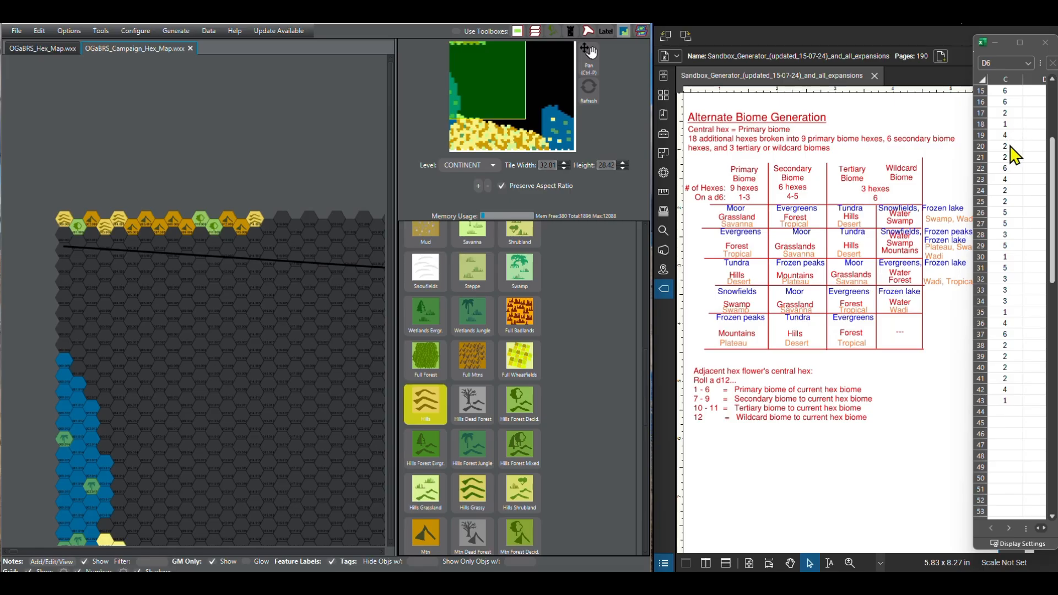
{"action": "left_click", "coordinate": [424, 534]}
{"action": "left_click", "coordinate": [267, 226]}
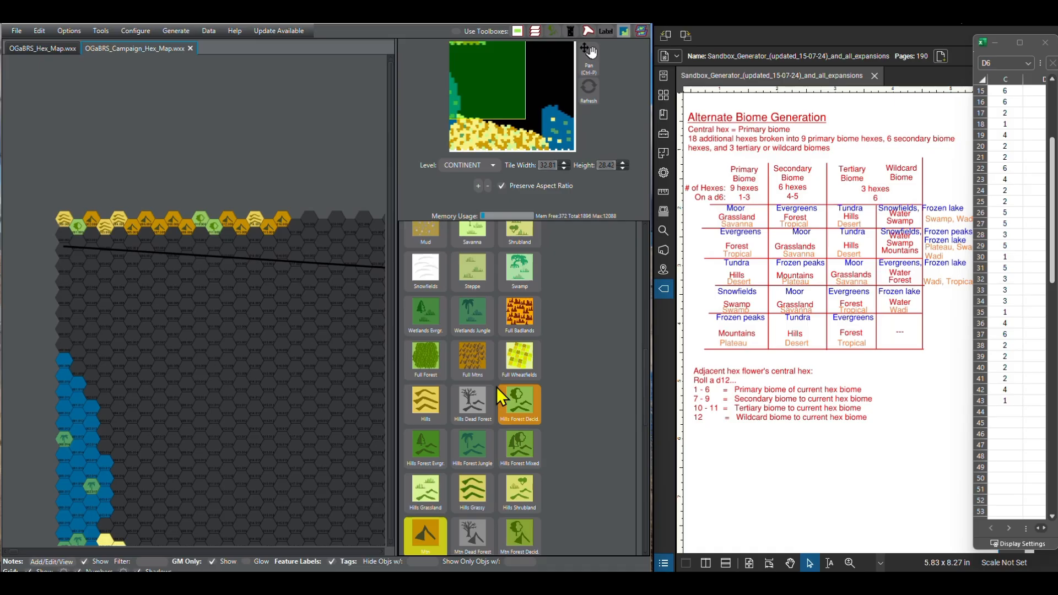
Step: Leave a one-hex gap for the rolled 6, and paint one Hills hex and two Mtn hexes east of it
{"action": "left_click", "coordinate": [438, 405]}
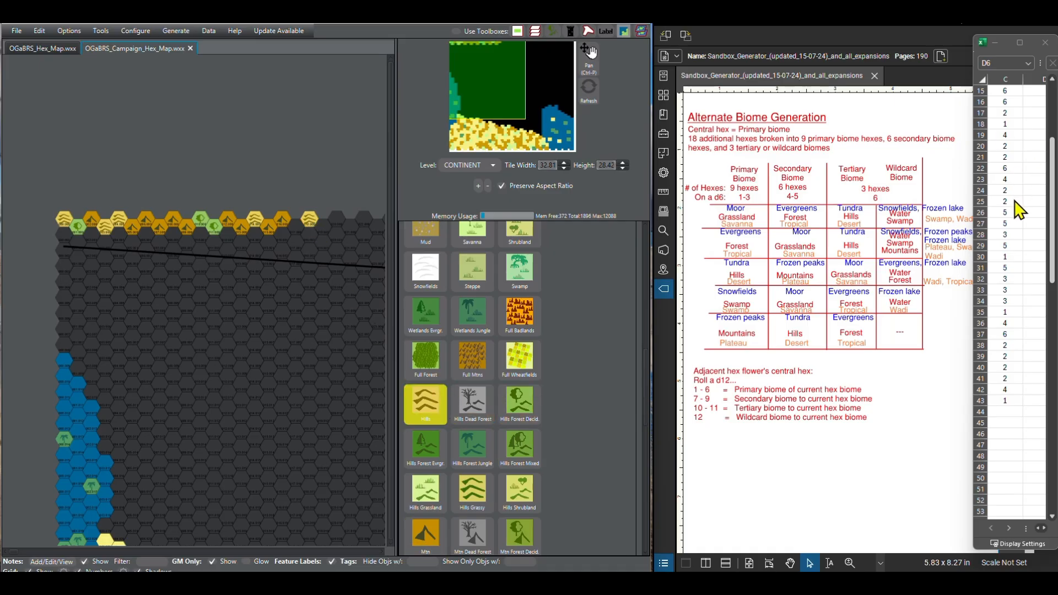
{"action": "left_click", "coordinate": [436, 539]}
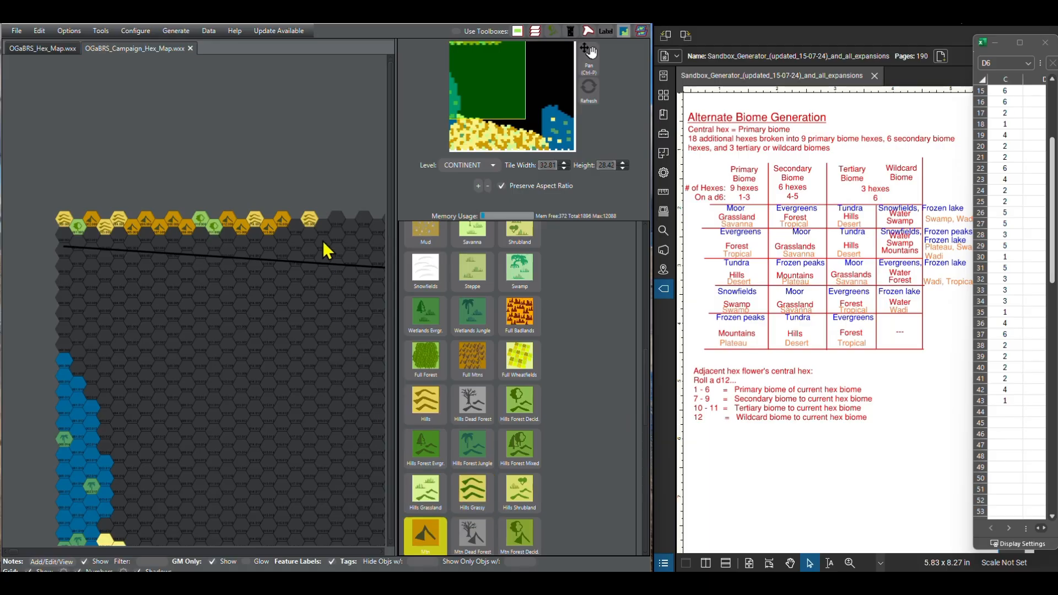
{"action": "left_click", "coordinate": [324, 226]}
{"action": "left_click", "coordinate": [336, 218]}
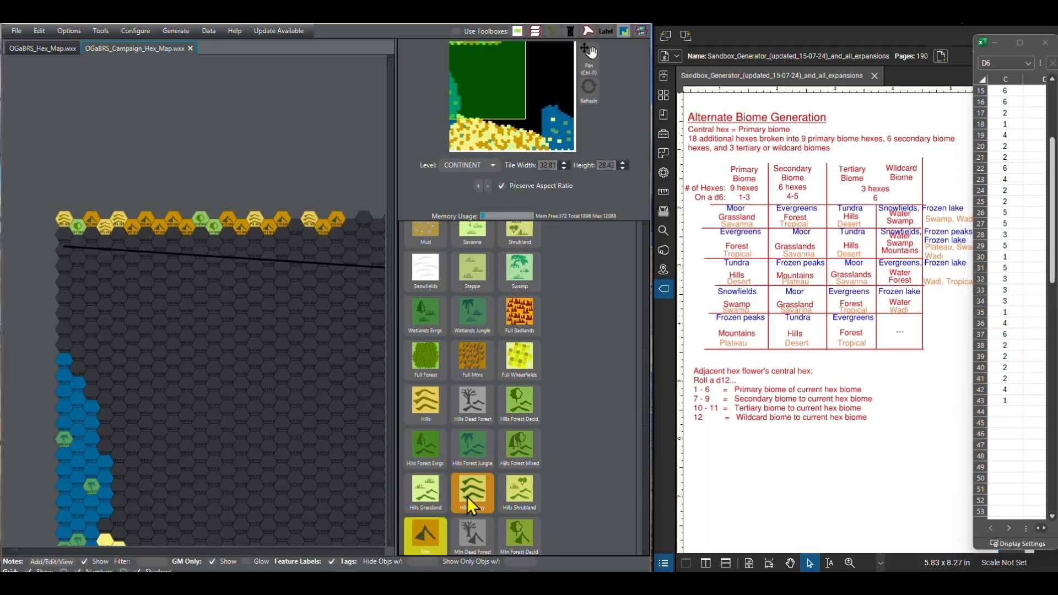
Step: Extend the northern row eastward with two Hills hexes
{"action": "left_click", "coordinate": [426, 405]}
{"action": "left_click", "coordinate": [353, 226]}
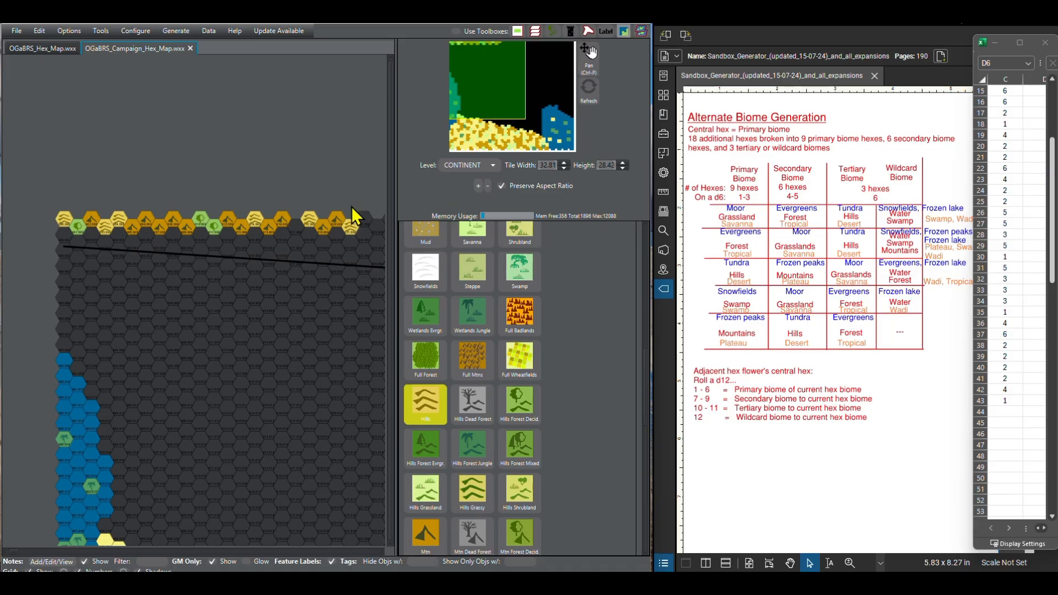
{"action": "left_click", "coordinate": [364, 221]}
Step: Add one Mtn hex to the northern row, then paint two Hills hexes east of it with one empty hex between them
{"action": "scroll", "coordinate": [1047, 521], "scroll_direction": "down", "scroll_amount": 2}
{"action": "scroll", "coordinate": [1052, 521], "scroll_direction": "down", "scroll_amount": 2}
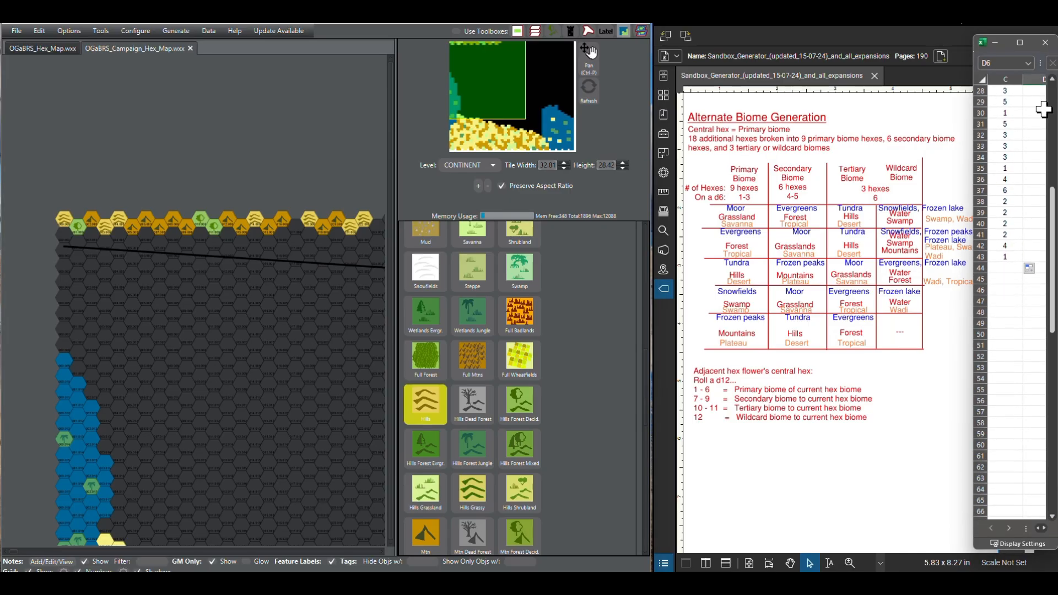
{"action": "left_click", "coordinate": [415, 547]}
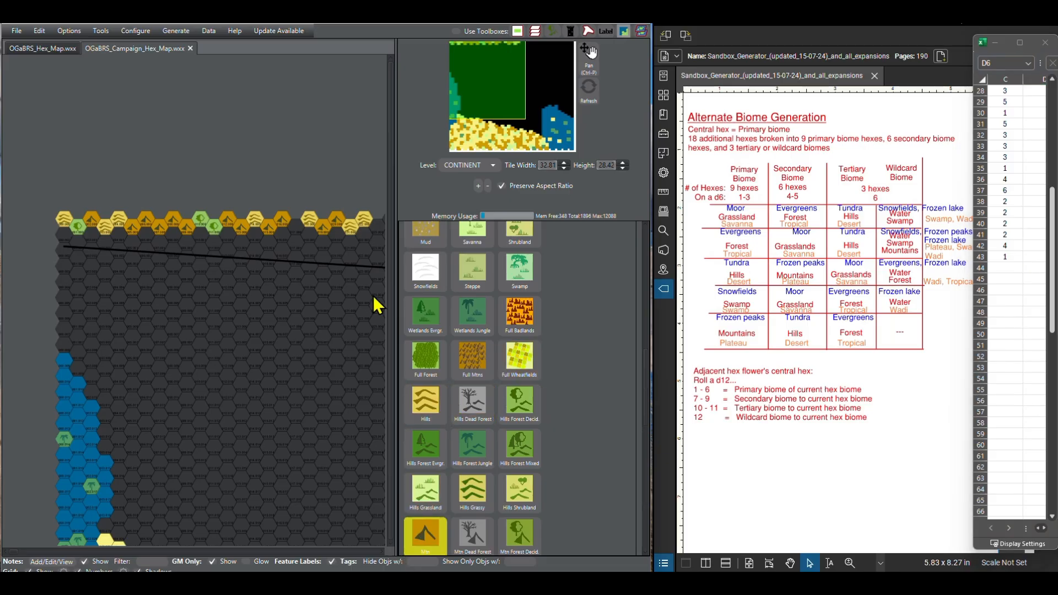
{"action": "scroll", "coordinate": [308, 306], "scroll_direction": "right", "scroll_amount": 1}
{"action": "scroll", "coordinate": [210, 296], "scroll_direction": "down", "scroll_amount": 1}
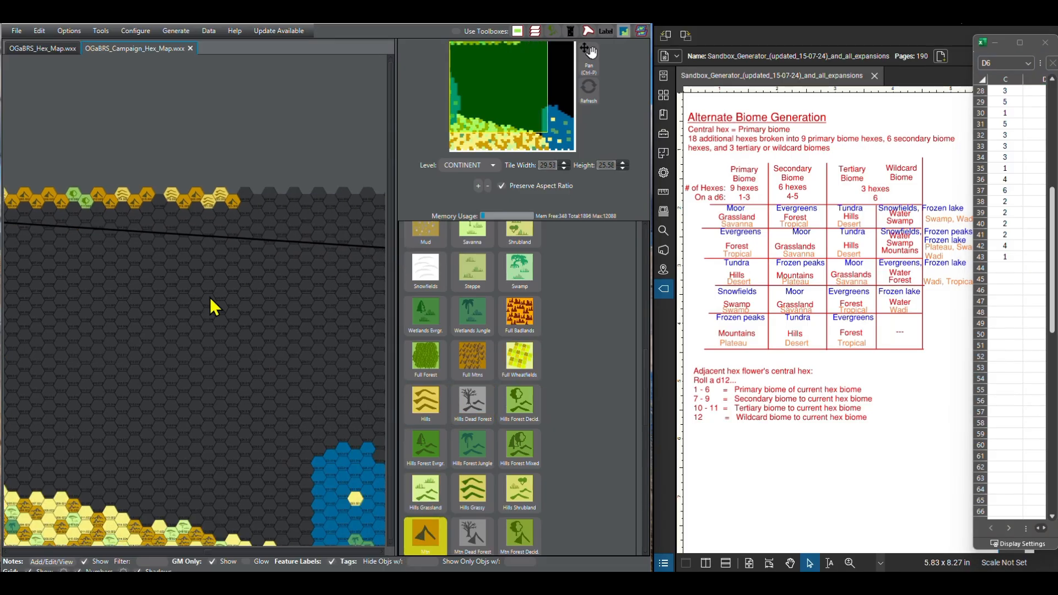
{"action": "left_click", "coordinate": [422, 408]}
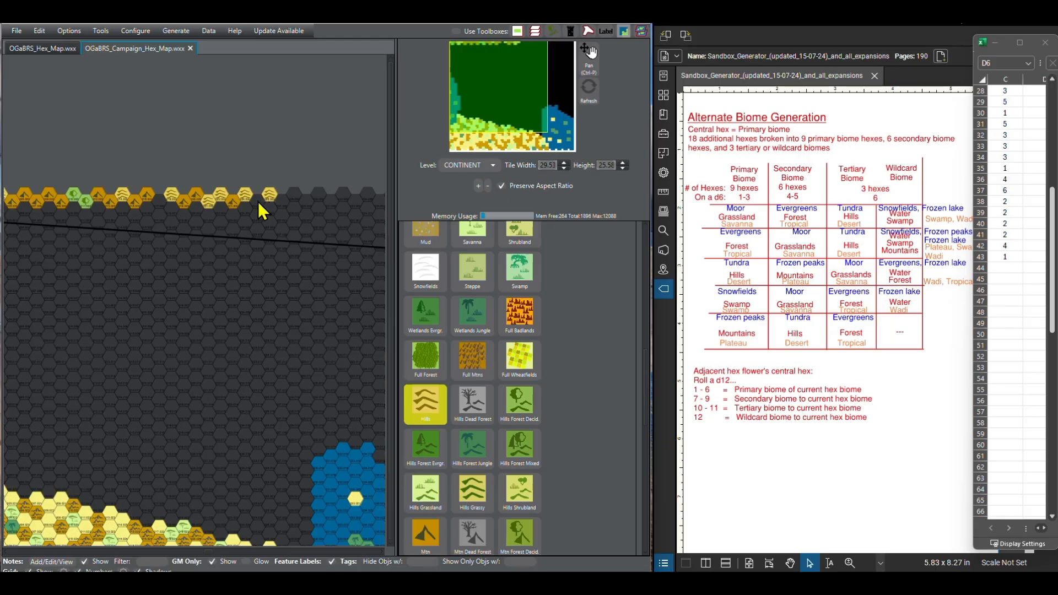
Step: Paint Mtn between the two Hills hexes and on the four hexes east of them, followed by one Hills hex
{"action": "left_click", "coordinate": [412, 545]}
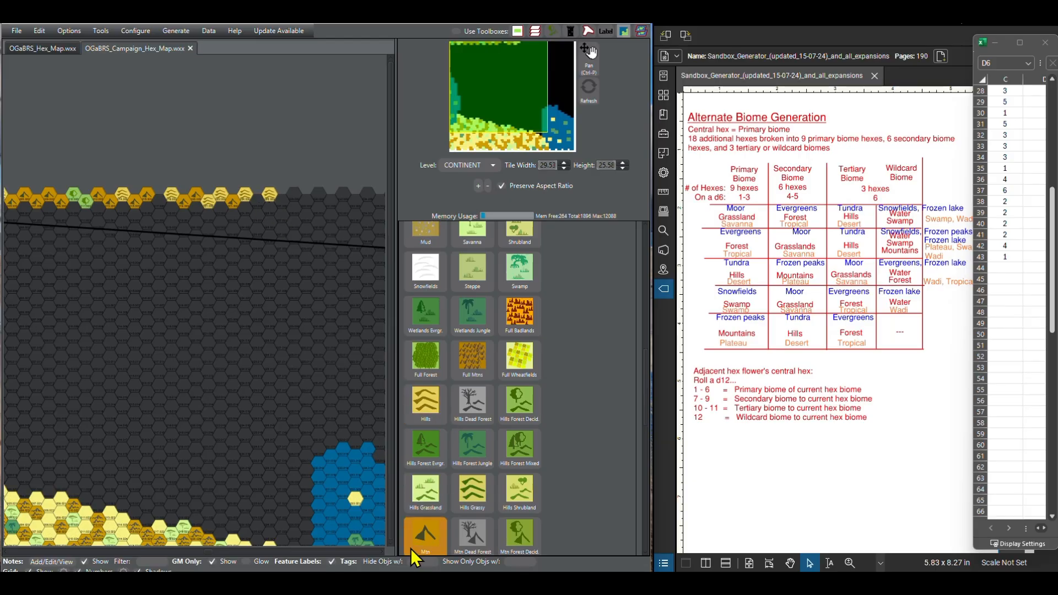
{"action": "left_click", "coordinate": [258, 209]}
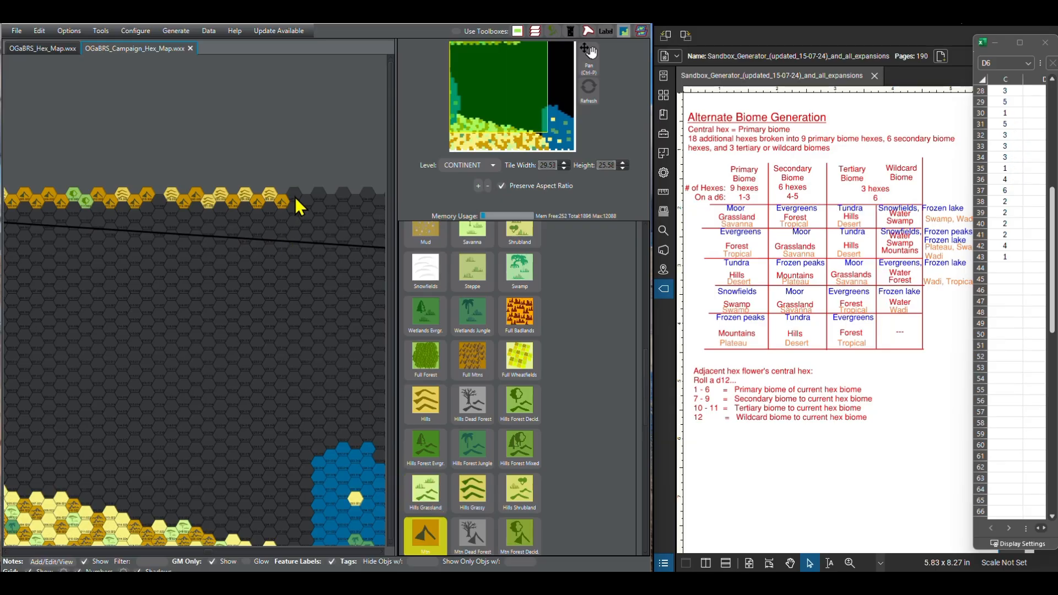
{"action": "left_click", "coordinate": [426, 402]}
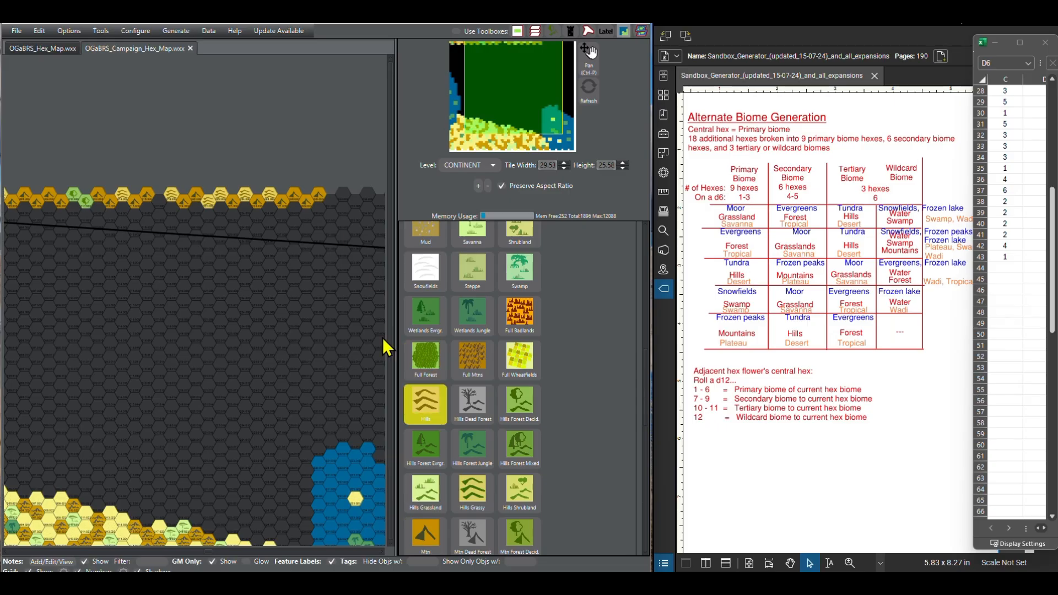
{"action": "left_click", "coordinate": [332, 200]}
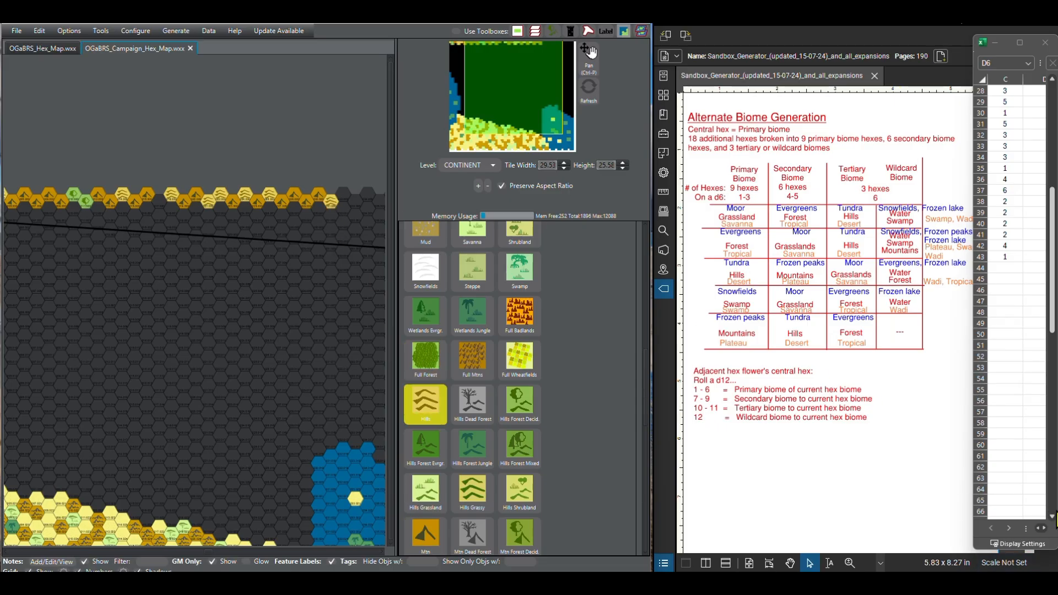
Step: Leave a one-hex gap for the rolled 6, and paint four Mtn hexes and one Hills hex east of it
{"action": "scroll", "coordinate": [1052, 520], "scroll_direction": "down", "scroll_amount": 3}
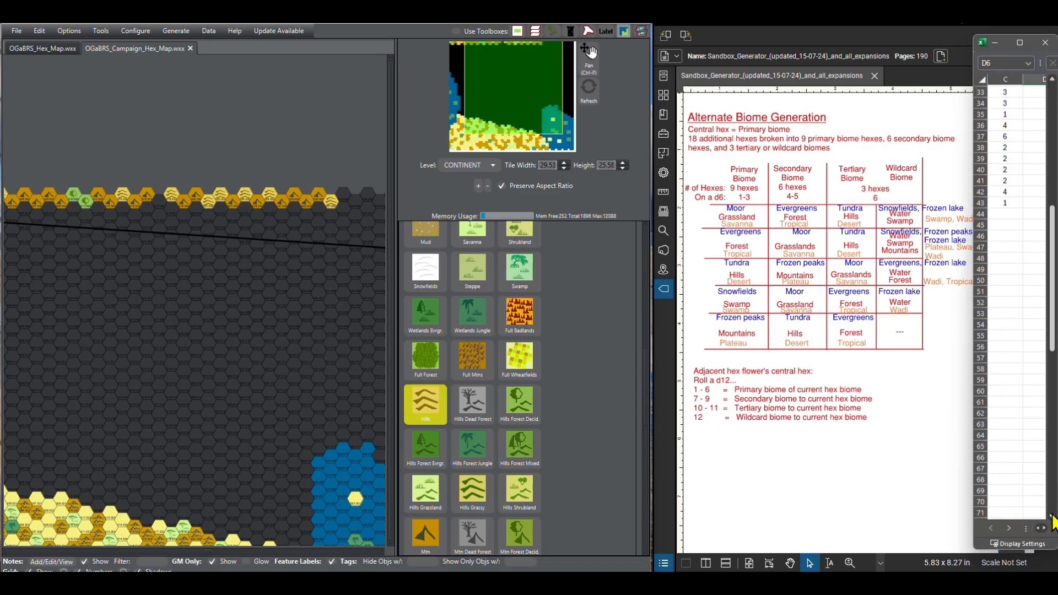
{"action": "scroll", "coordinate": [1052, 521], "scroll_direction": "down", "scroll_amount": 1}
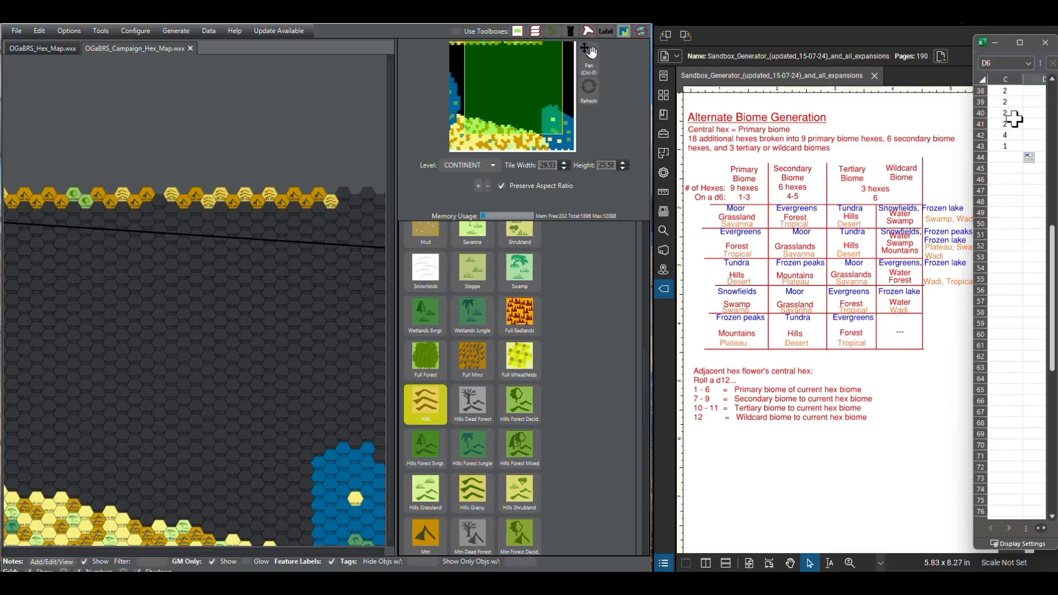
{"action": "left_click", "coordinate": [426, 529]}
{"action": "left_click_drag", "start_coordinate": [256, 336], "coordinate": [123, 344]}
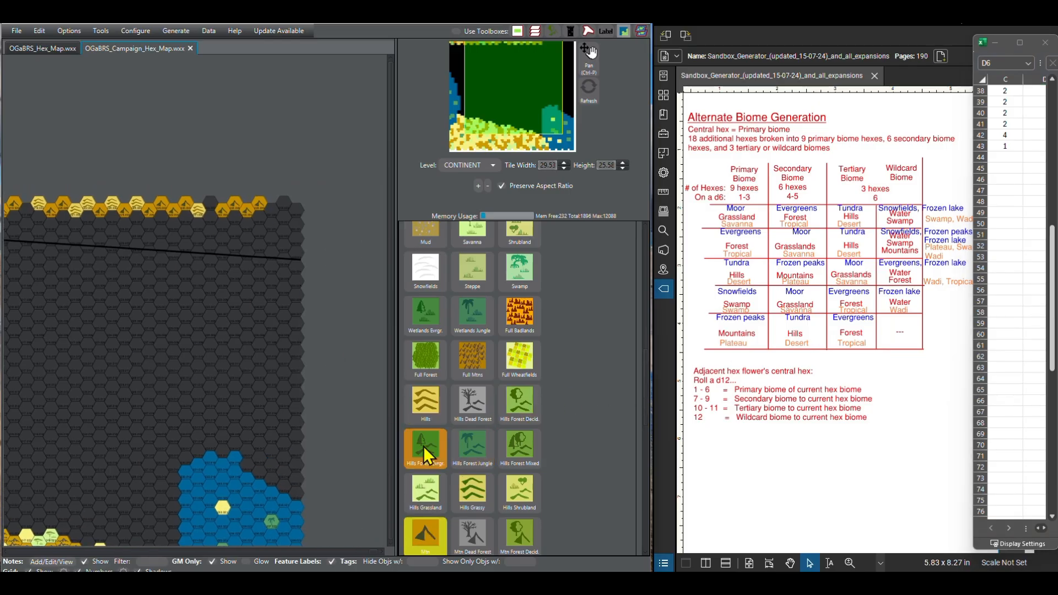
{"action": "left_click", "coordinate": [422, 402]}
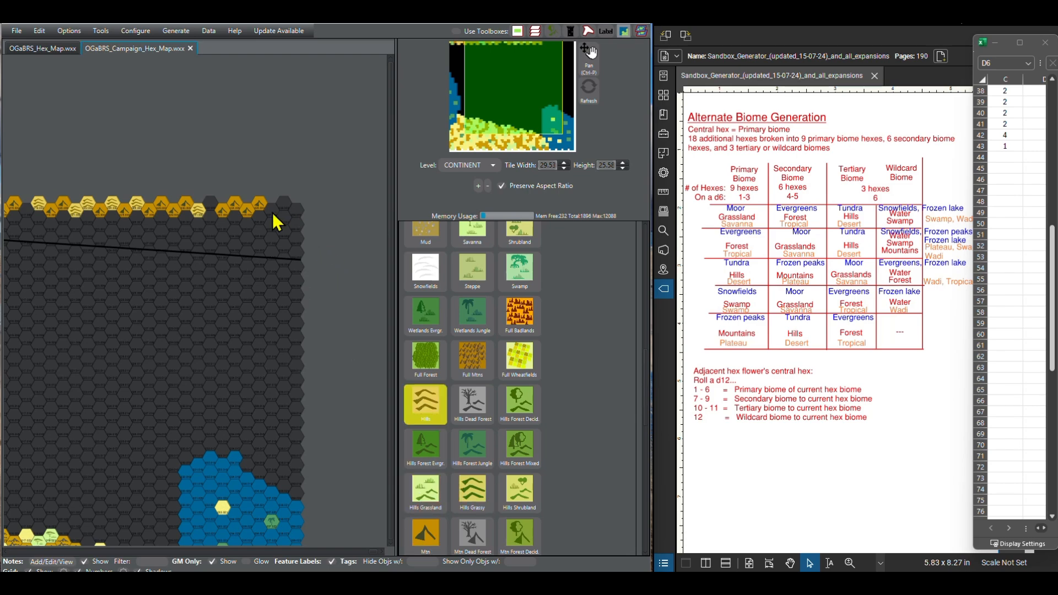
{"action": "left_click", "coordinate": [272, 213]}
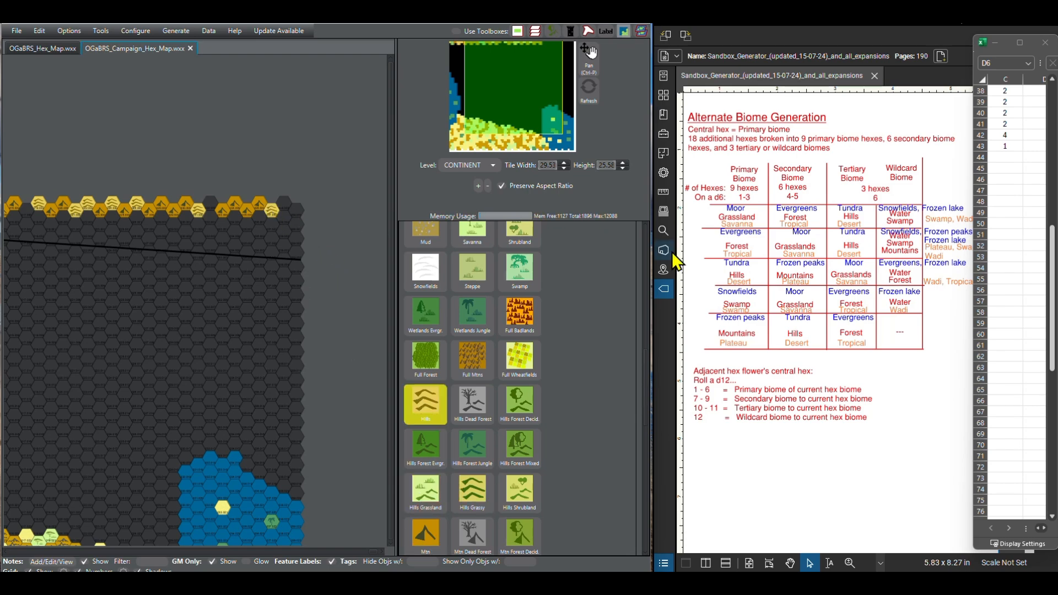
Step: Check the roll in cell C43 and paint the second-to-last hex of the northern row as Mtn
{"action": "left_click", "coordinate": [1007, 154]}
{"action": "left_click", "coordinate": [1006, 143]}
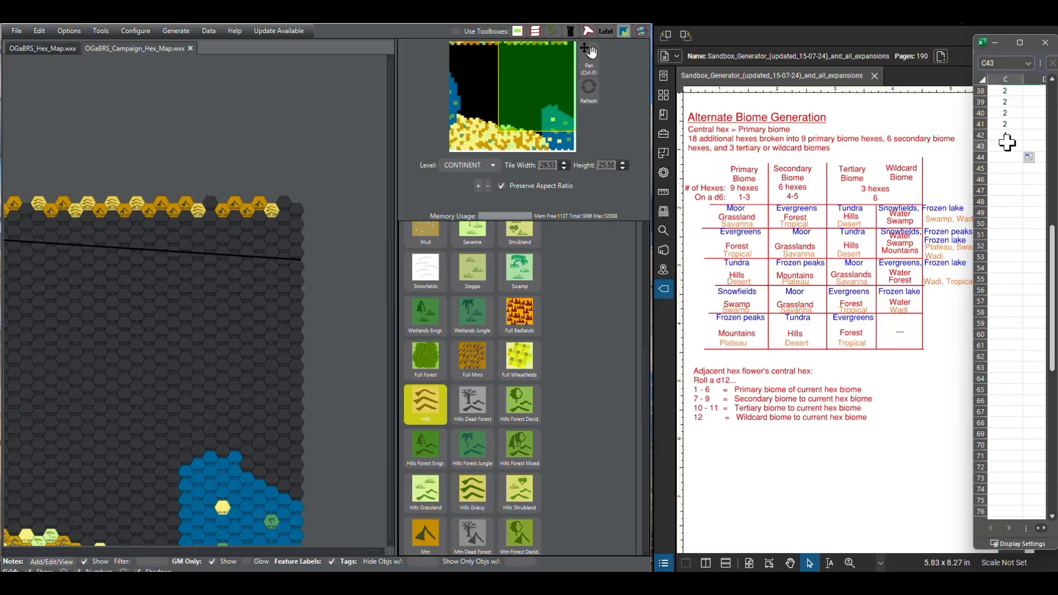
{"action": "left_click", "coordinate": [424, 532]}
{"action": "left_click", "coordinate": [289, 213]}
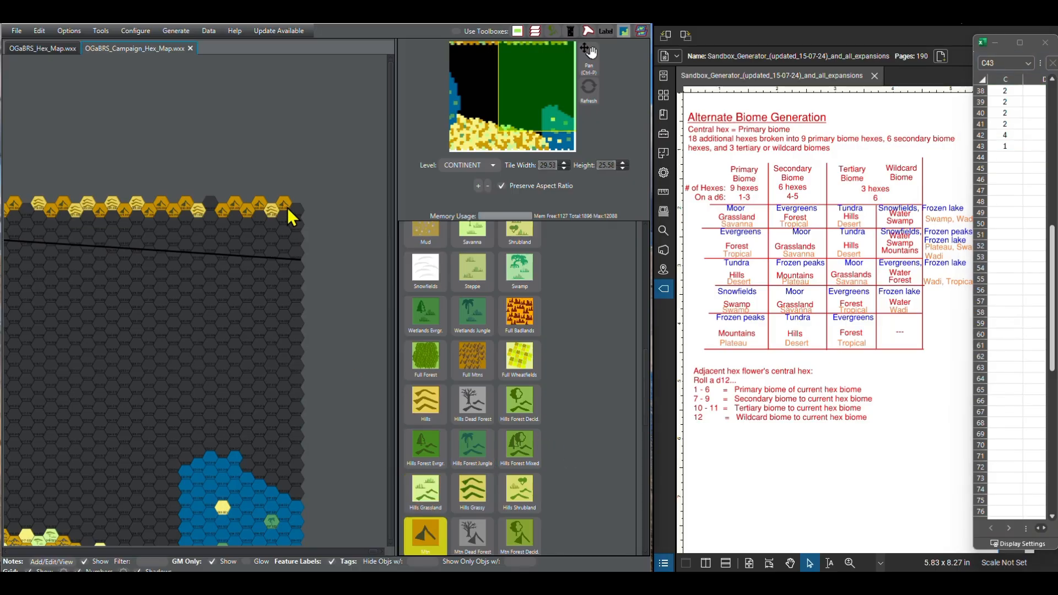
Step: Fill the d6 roll formula in column C down from C43 to C82 to generate more rolls
{"action": "left_click", "coordinate": [1013, 147]}
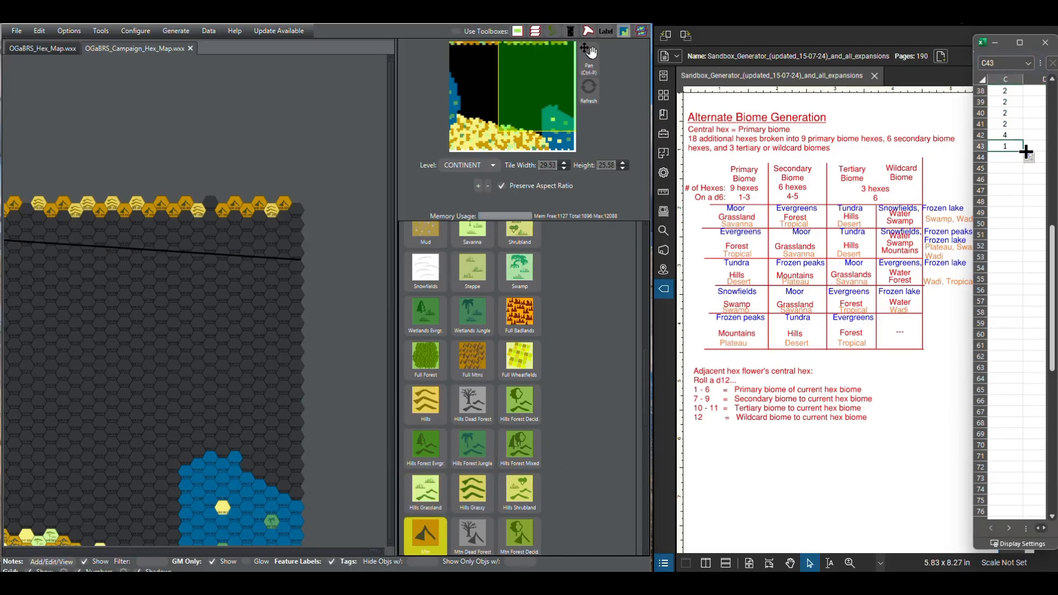
{"action": "left_click_drag", "start_coordinate": [1026, 153], "coordinate": [1054, 526]}
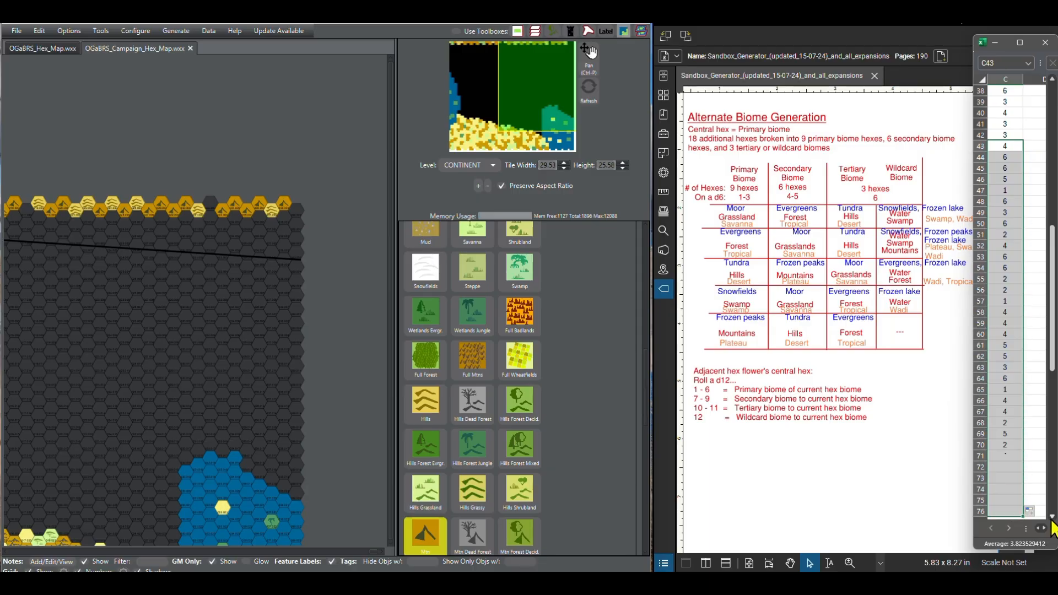
{"action": "scroll", "coordinate": [1053, 520], "scroll_direction": "down", "scroll_amount": 2}
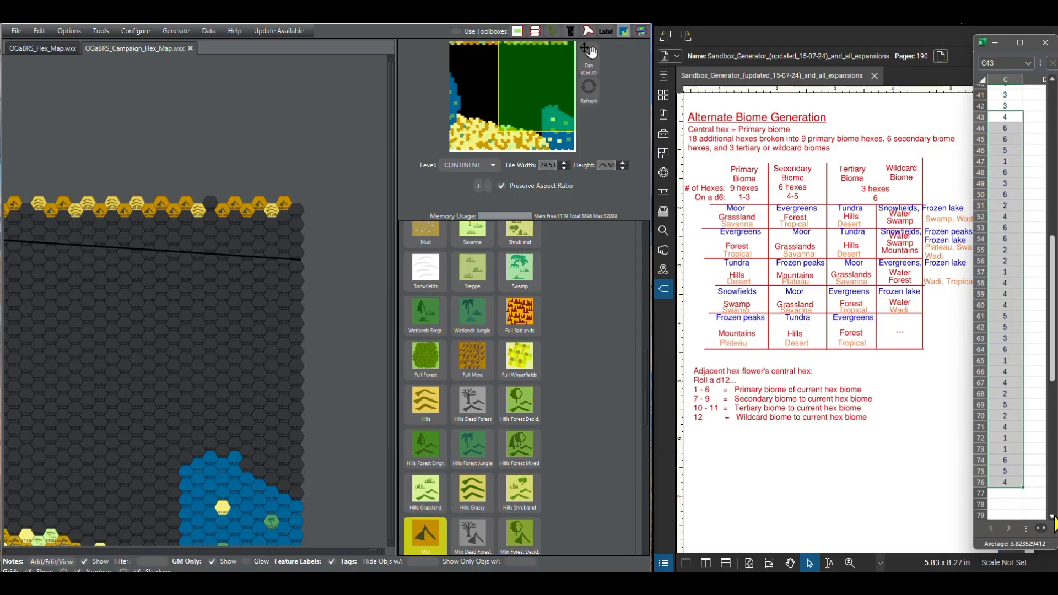
{"action": "left_click", "coordinate": [1052, 517]}
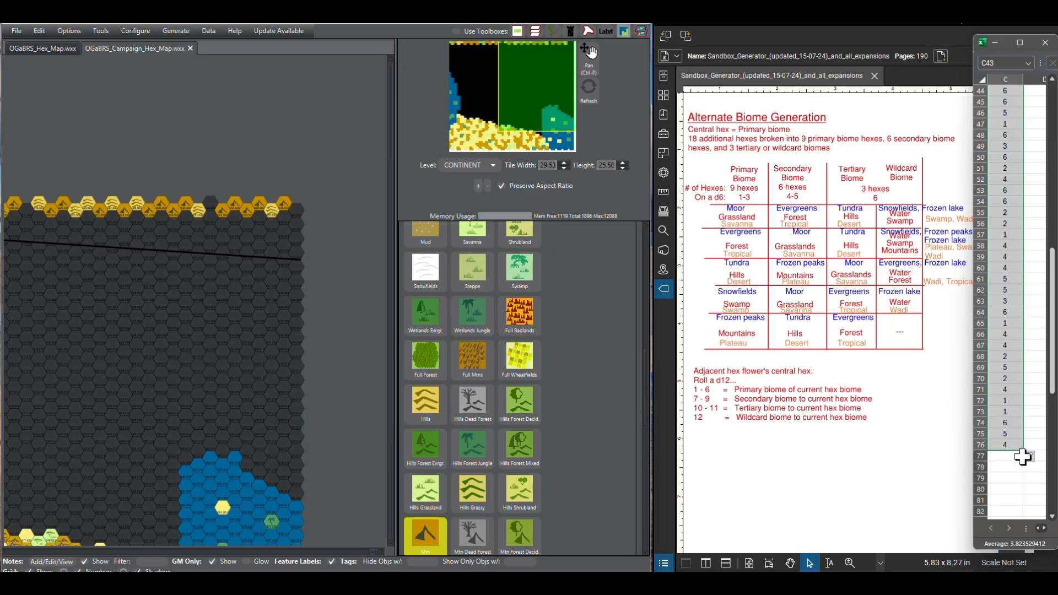
{"action": "left_click_drag", "start_coordinate": [1025, 453], "coordinate": [1021, 511]}
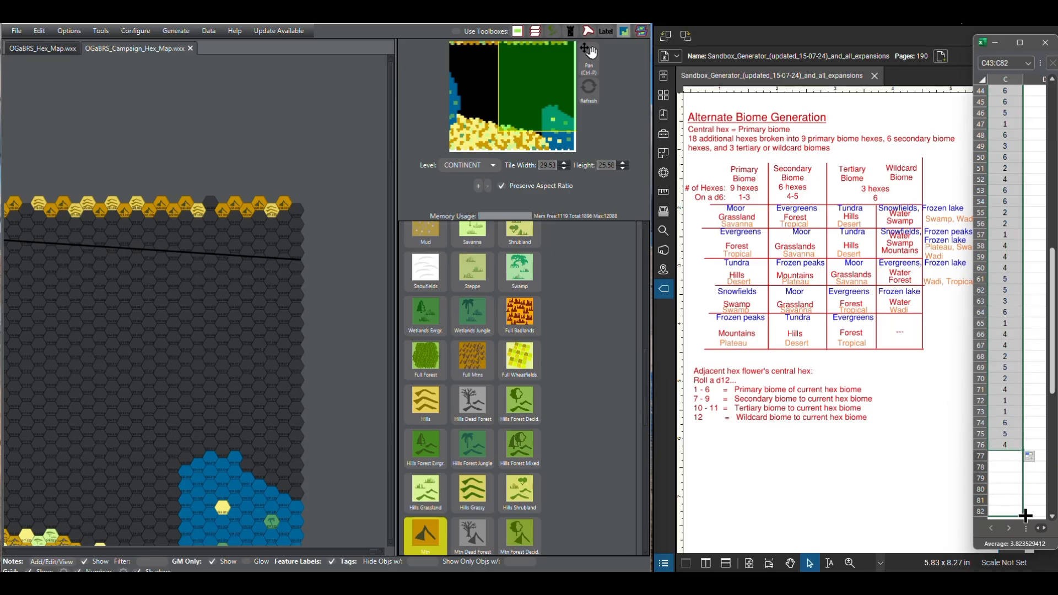
{"action": "left_click", "coordinate": [1035, 310]}
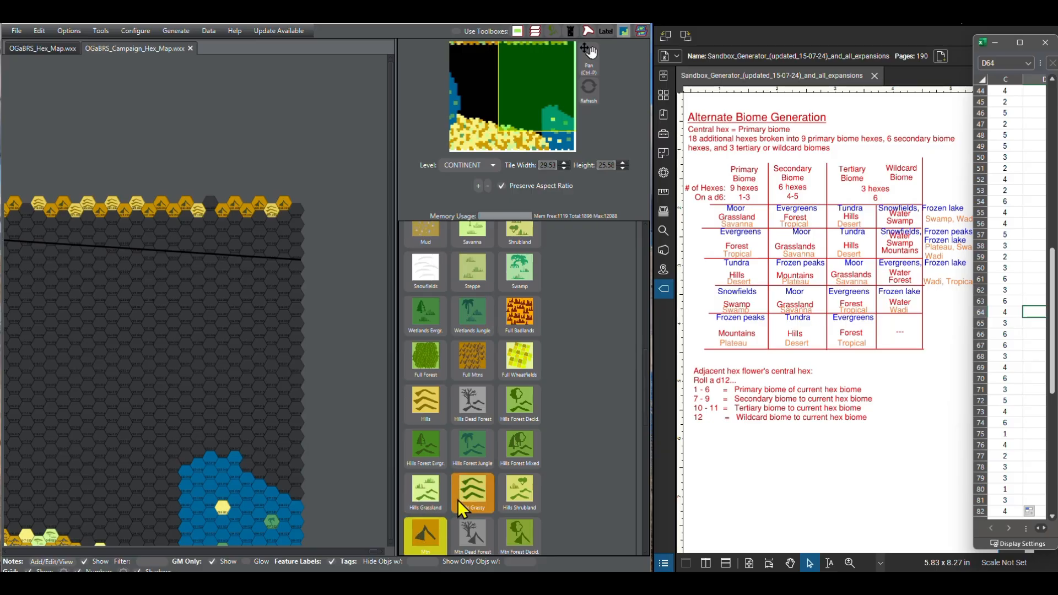
Step: Paint the easternmost hex of the northern row as Hills and begin the second row beside it with one Mtn hex
{"action": "left_click", "coordinate": [432, 412]}
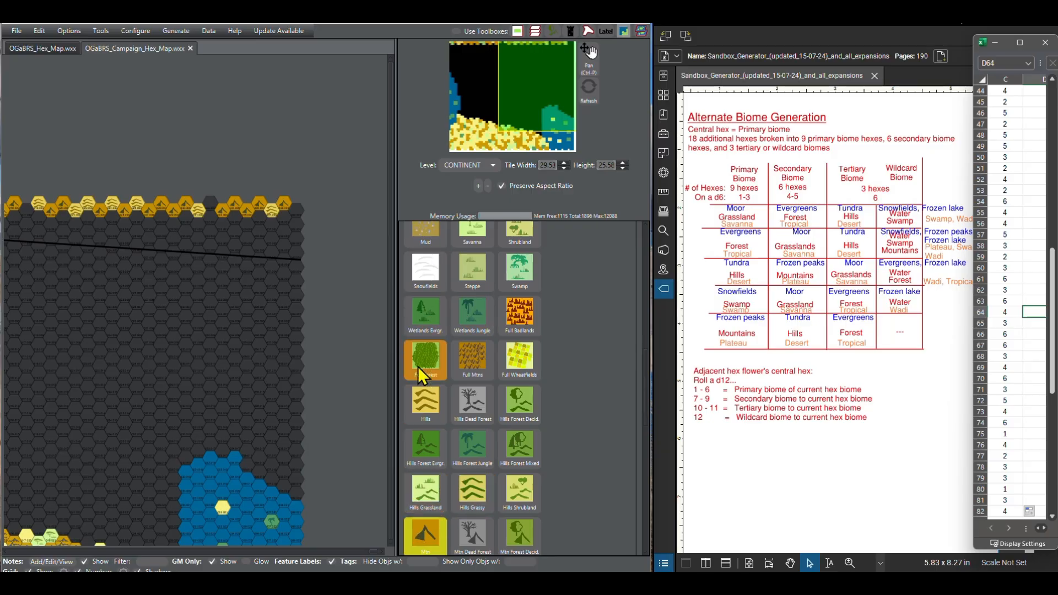
{"action": "left_click", "coordinate": [293, 210]}
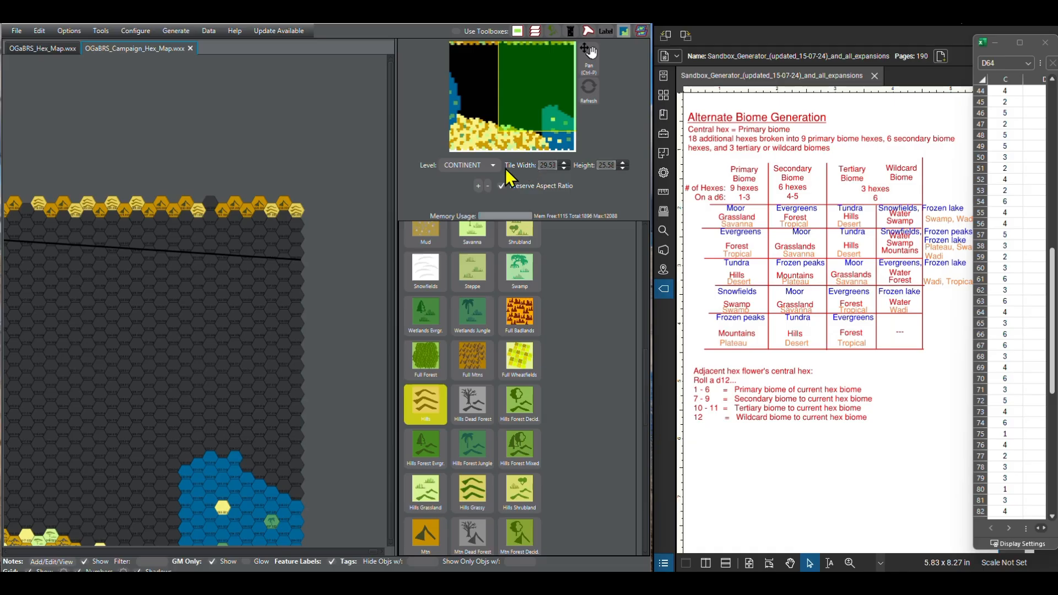
{"action": "left_click", "coordinate": [436, 529]}
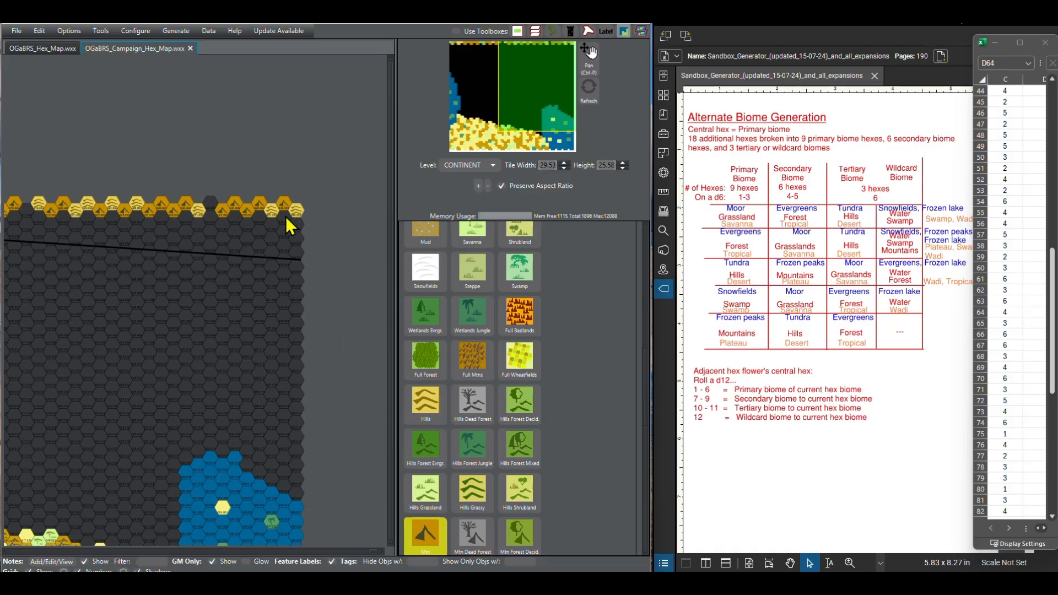
{"action": "left_click", "coordinate": [287, 222]}
Step: Continue the second row westward with one Hills hex, one Mtn hex and two more Hills hexes
{"action": "left_click", "coordinate": [426, 407]}
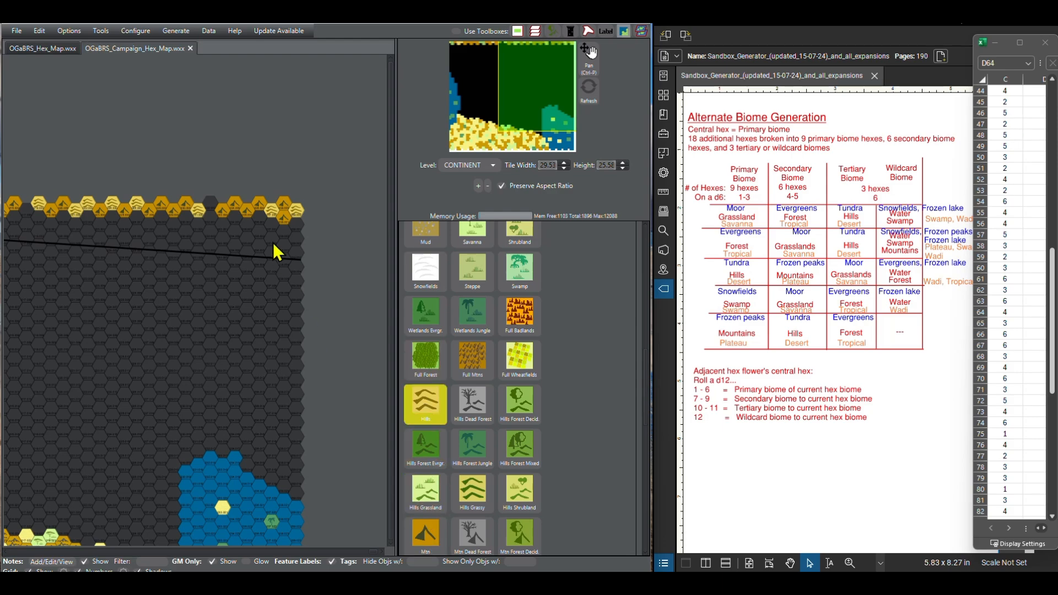
{"action": "left_click", "coordinate": [270, 222]}
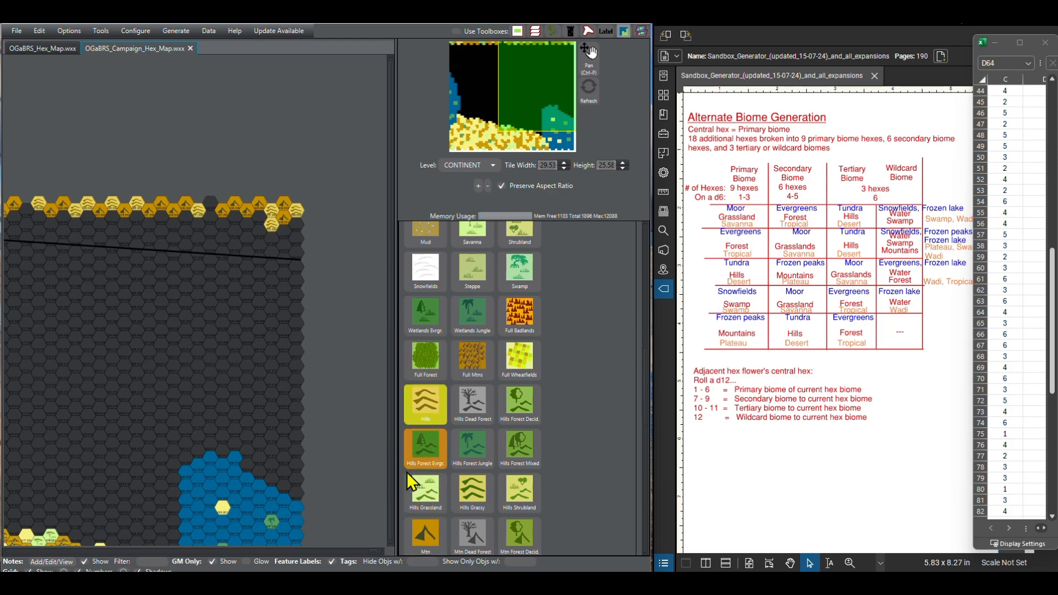
{"action": "left_click", "coordinate": [425, 534]}
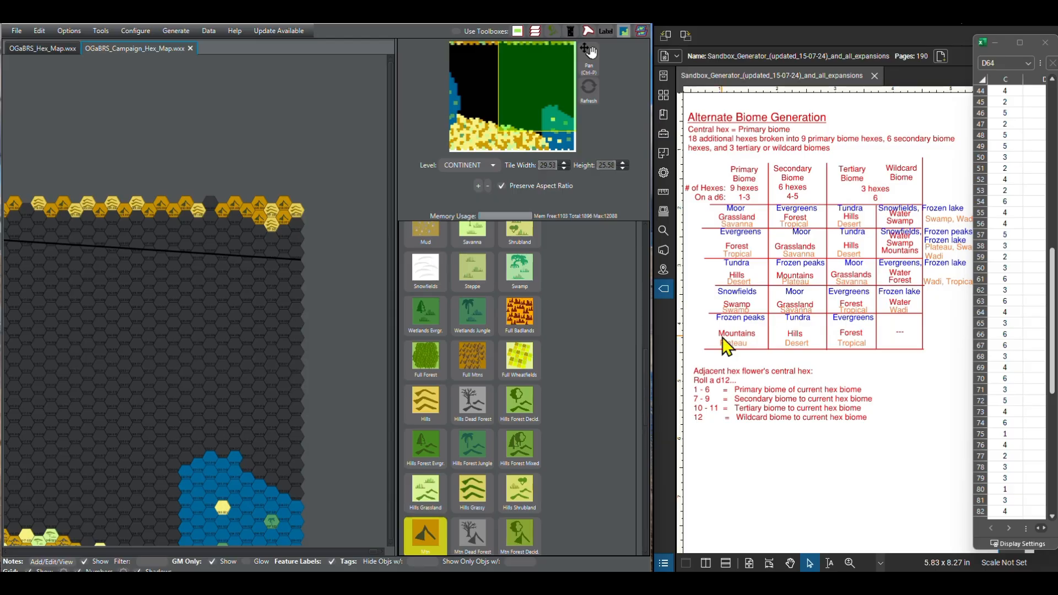
{"action": "left_click", "coordinate": [438, 397]}
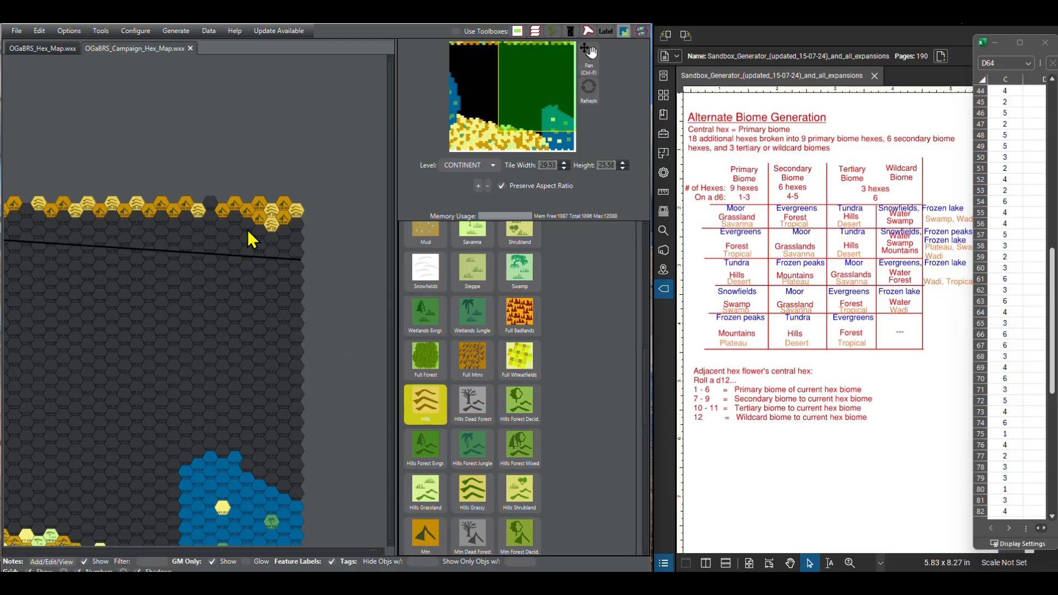
{"action": "left_click", "coordinate": [246, 222]}
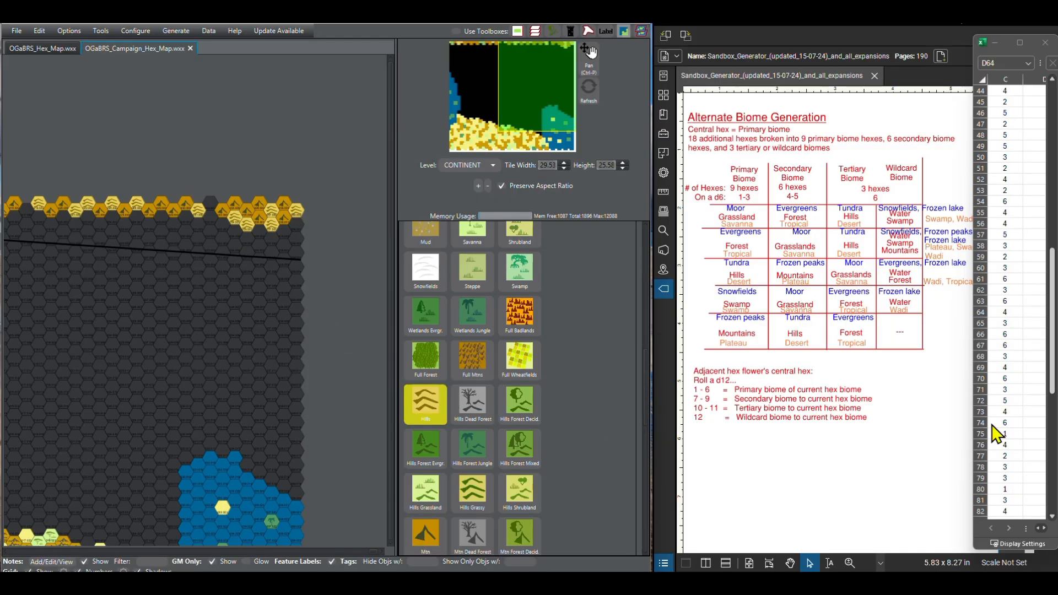
Step: Extend the second row westward with two Mtn hexes, one Hills hex and one Mtn hex
{"action": "left_click", "coordinate": [1052, 517]}
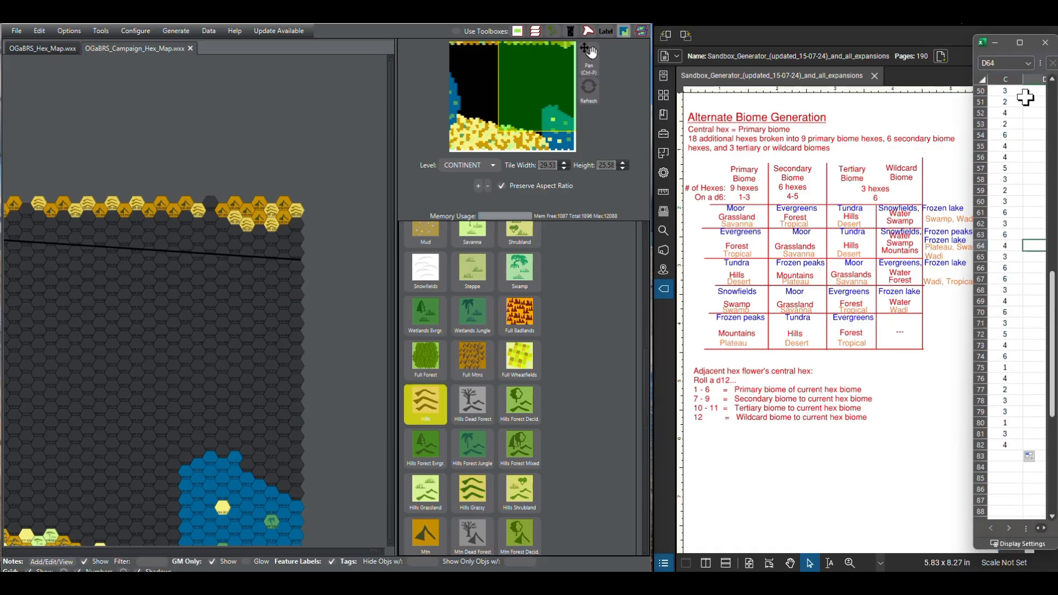
{"action": "left_click", "coordinate": [433, 524]}
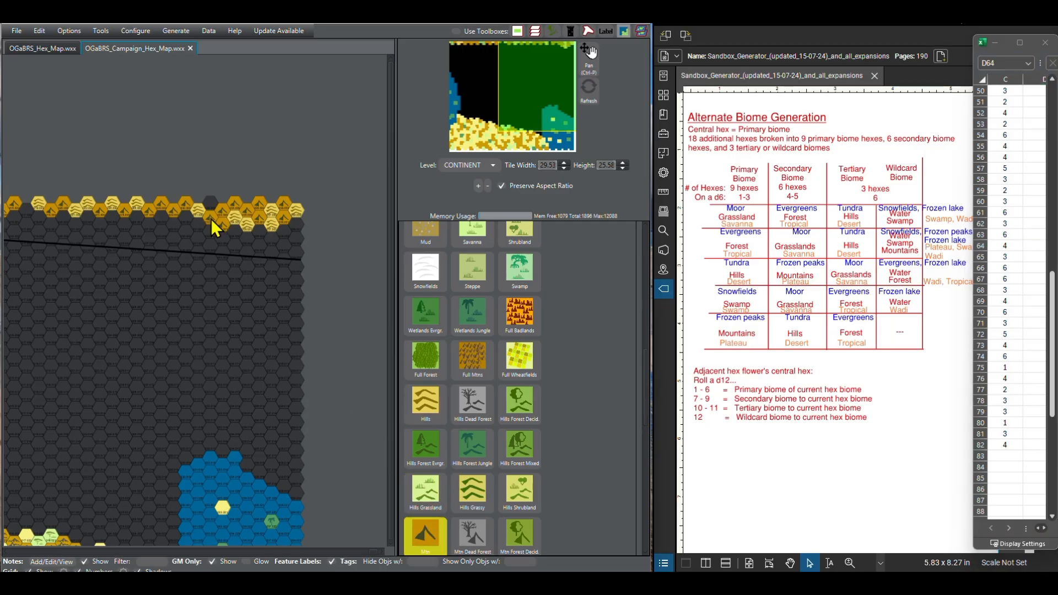
{"action": "left_click", "coordinate": [417, 403]}
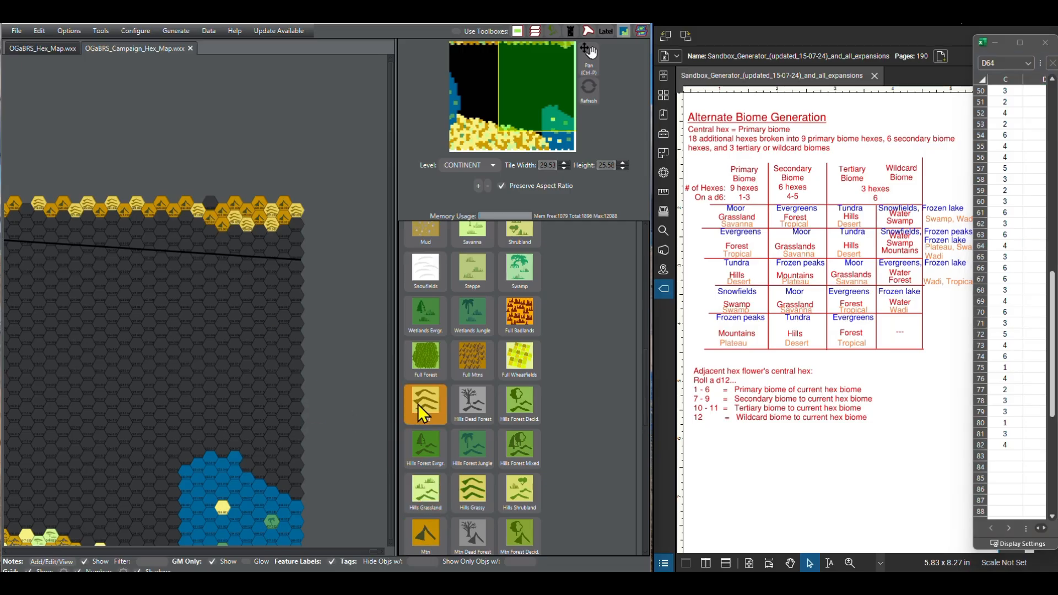
{"action": "left_click", "coordinate": [194, 223]}
{"action": "left_click", "coordinate": [424, 533]}
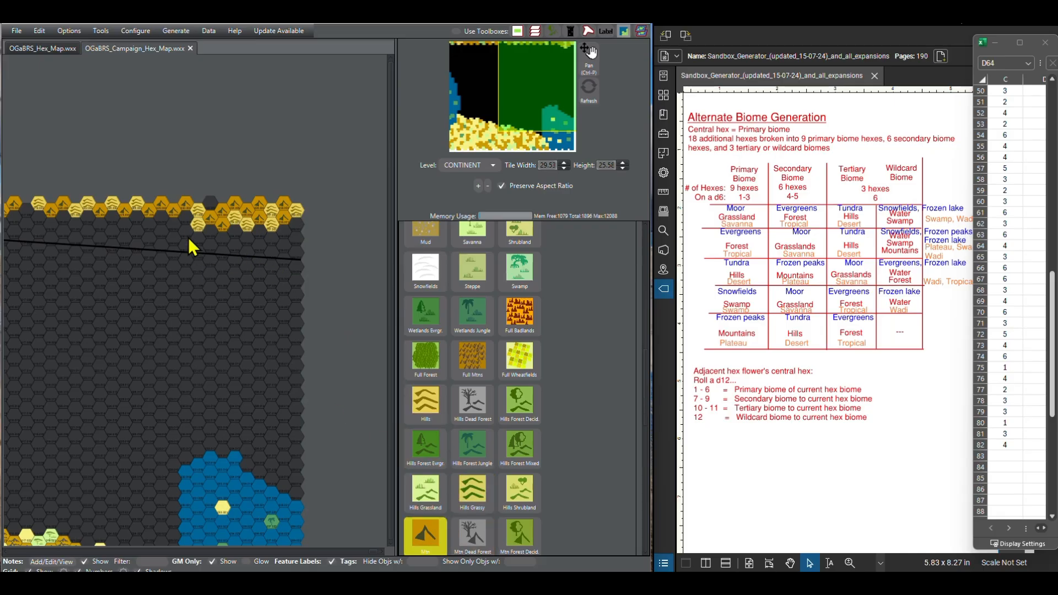
{"action": "left_click", "coordinate": [187, 219]}
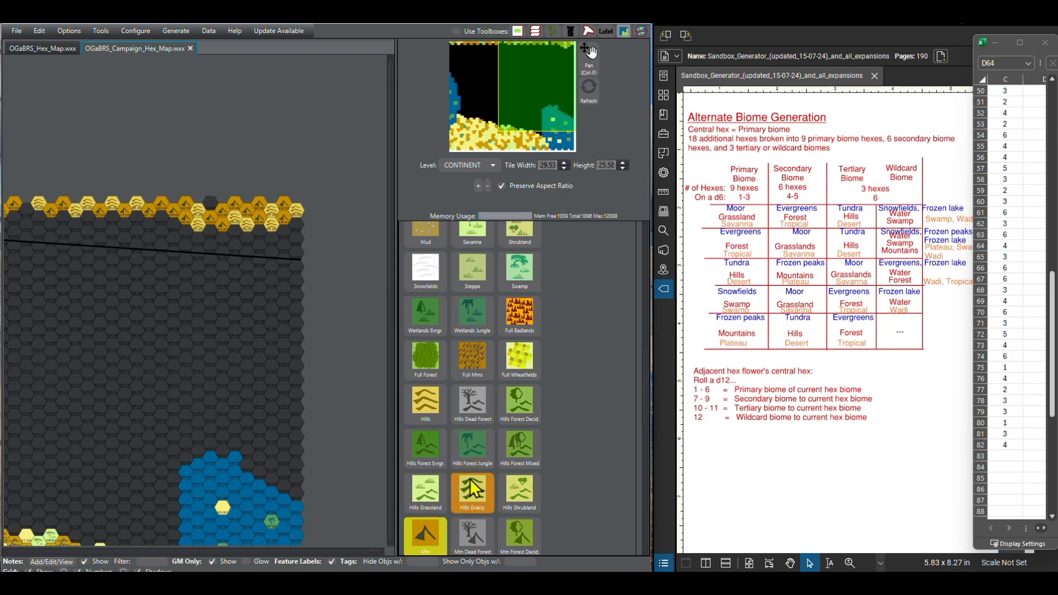
Step: Continue the second row westward with three Hills hexes
{"action": "left_click", "coordinate": [425, 402]}
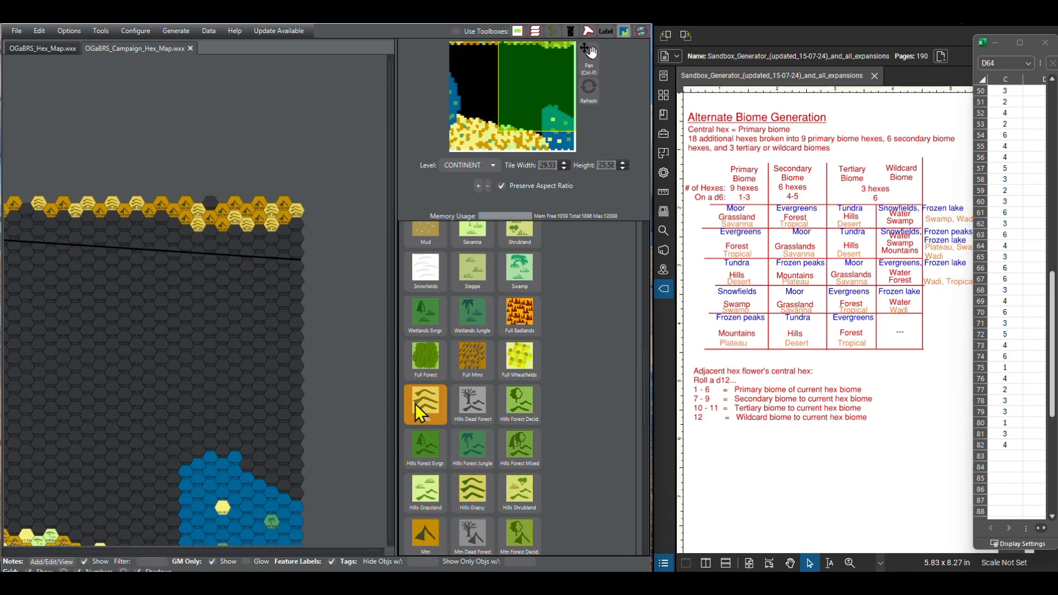
{"action": "left_click", "coordinate": [161, 221]}
{"action": "left_click", "coordinate": [134, 222]}
{"action": "left_click", "coordinate": [145, 226]}
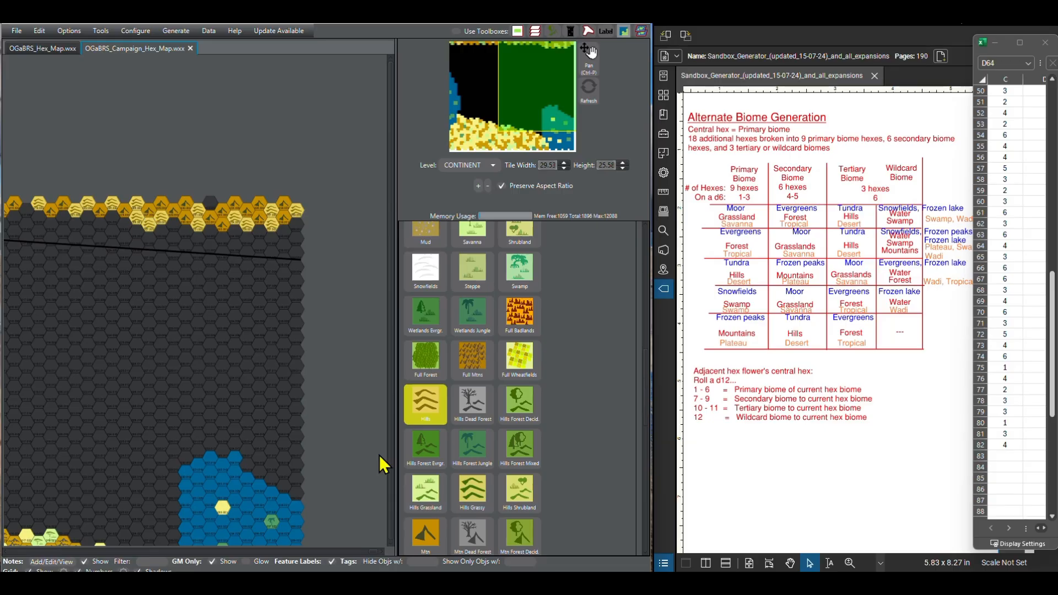
{"action": "left_click", "coordinate": [425, 533]}
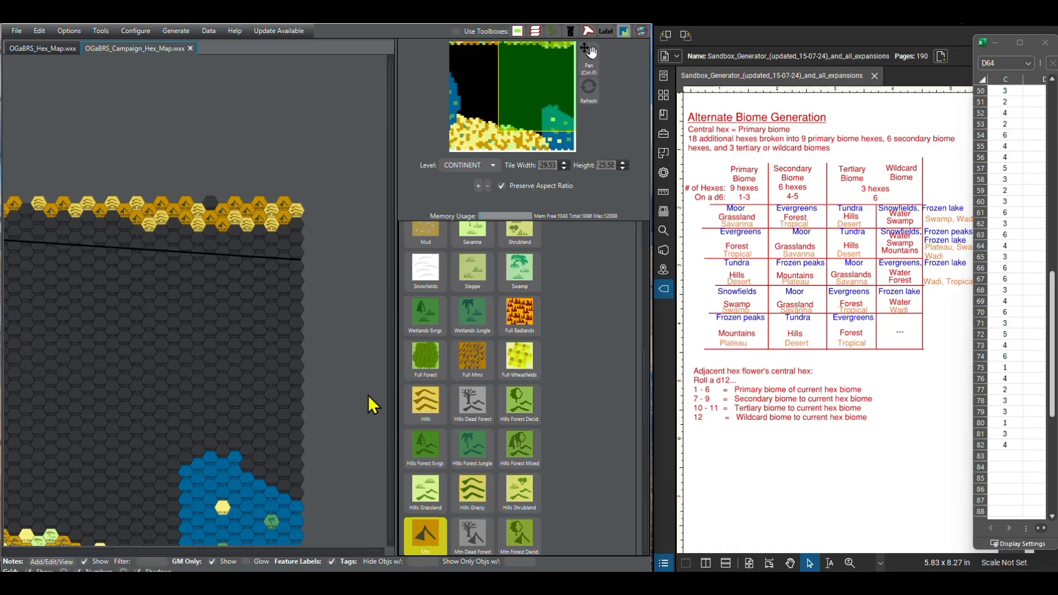
{"action": "left_click", "coordinate": [431, 413]}
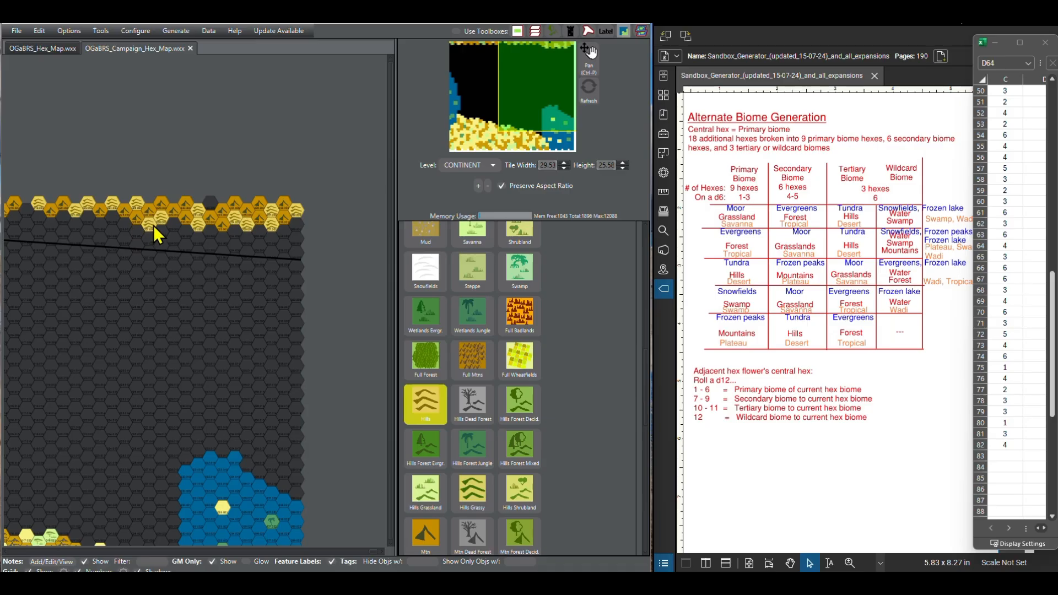
{"action": "left_click", "coordinate": [138, 219]}
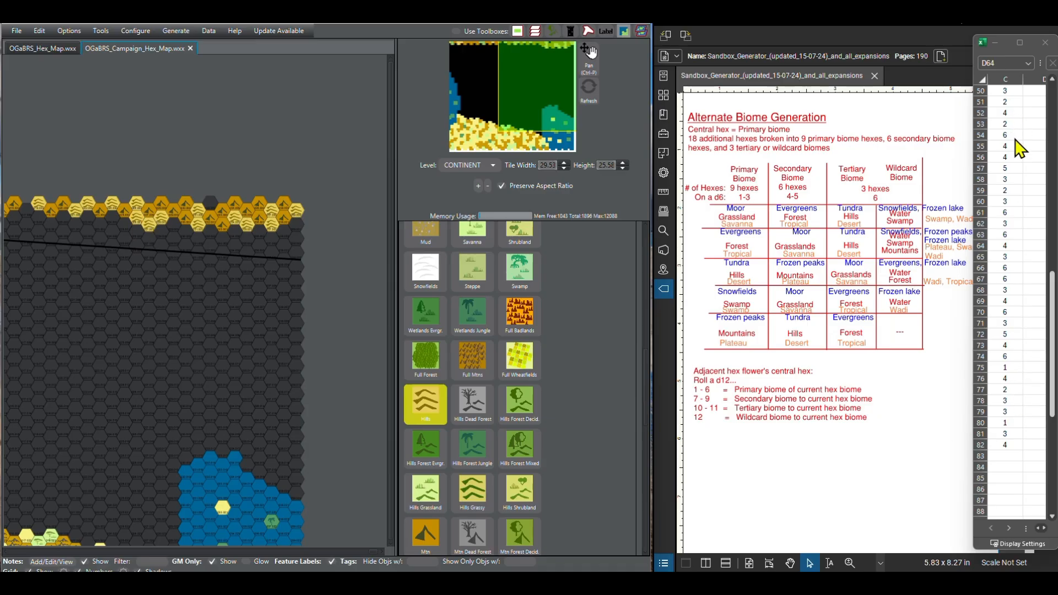
Step: Extend the second row westward with three Mtn hexes, one more past a skipped hex, and one Hills hex past another skipped hex
{"action": "left_click", "coordinate": [1052, 517]}
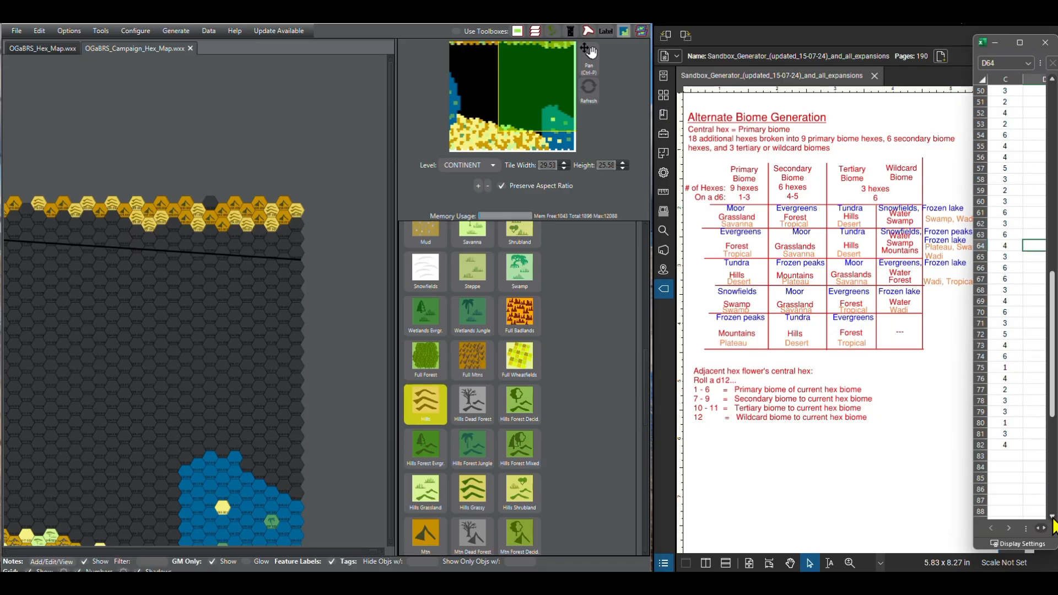
{"action": "scroll", "coordinate": [1053, 526], "scroll_direction": "down", "scroll_amount": 3}
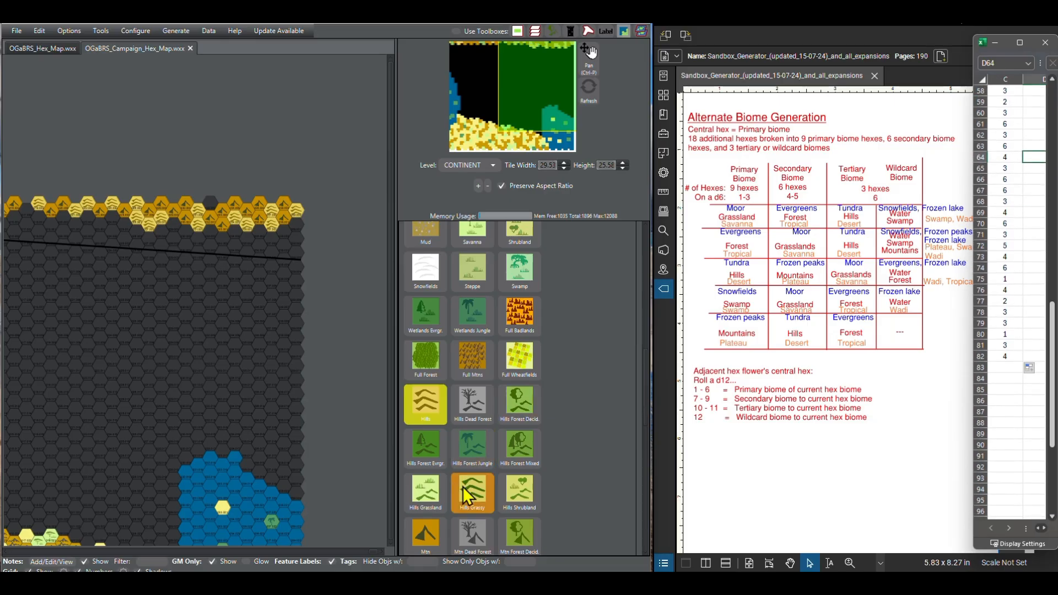
{"action": "left_click", "coordinate": [424, 534]}
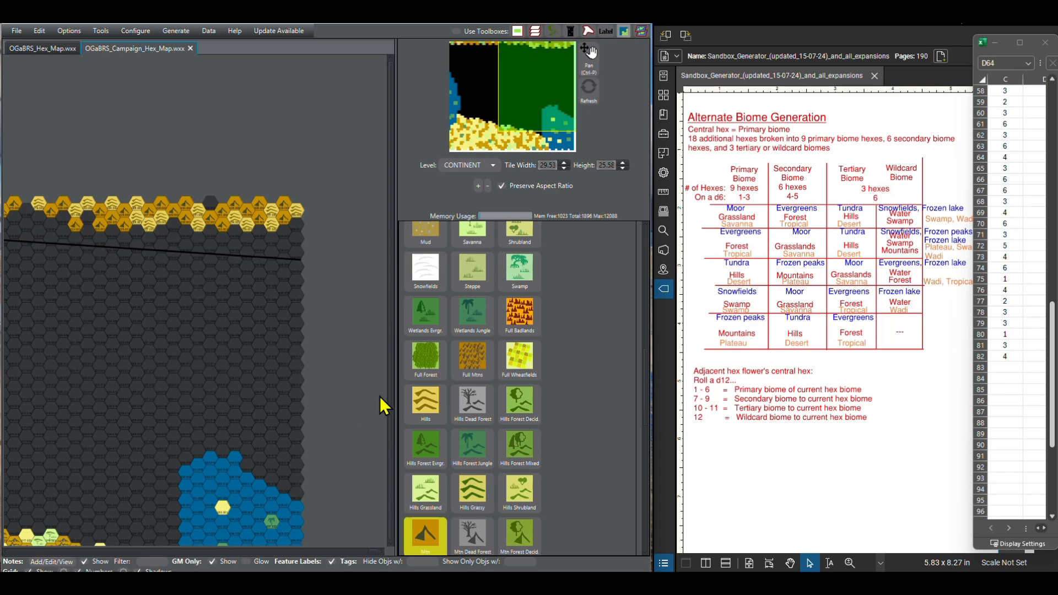
{"action": "left_click", "coordinate": [426, 403]}
{"action": "left_click", "coordinate": [51, 223]}
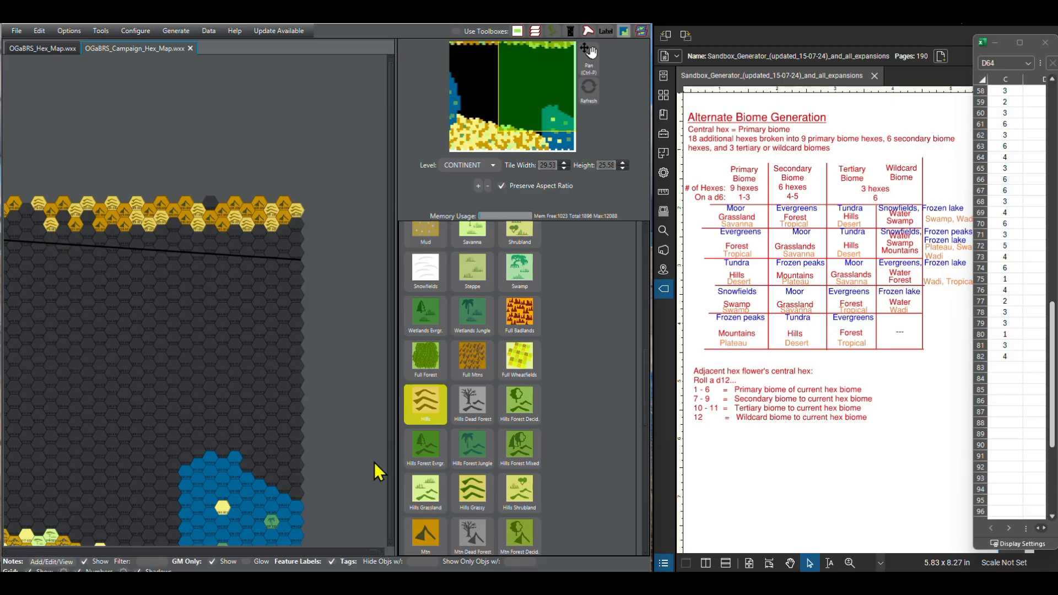
Step: Paint a Mtn hex west of the last Hills hex and another Mtn hex past two skipped hexes
{"action": "left_click", "coordinate": [425, 532]}
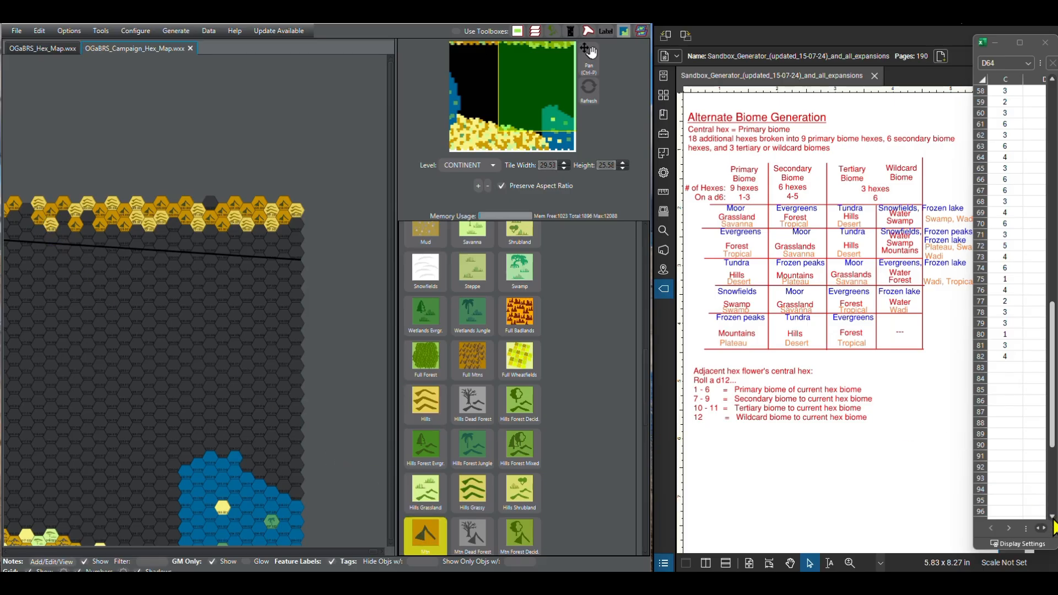
{"action": "left_click", "coordinate": [1052, 517]}
{"action": "left_click", "coordinate": [1052, 517]}
{"action": "left_click", "coordinate": [1052, 517]}
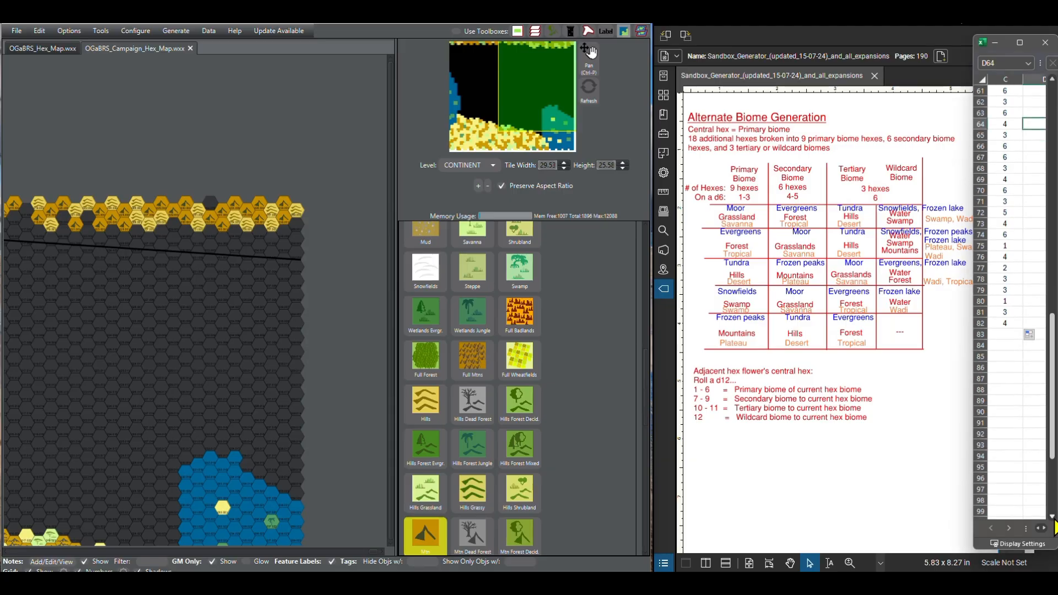
{"action": "left_click", "coordinate": [1052, 516]}
{"action": "left_click", "coordinate": [1052, 517]}
{"action": "left_click", "coordinate": [1052, 517]}
{"action": "left_click", "coordinate": [1052, 517]}
{"action": "left_click", "coordinate": [1052, 516]}
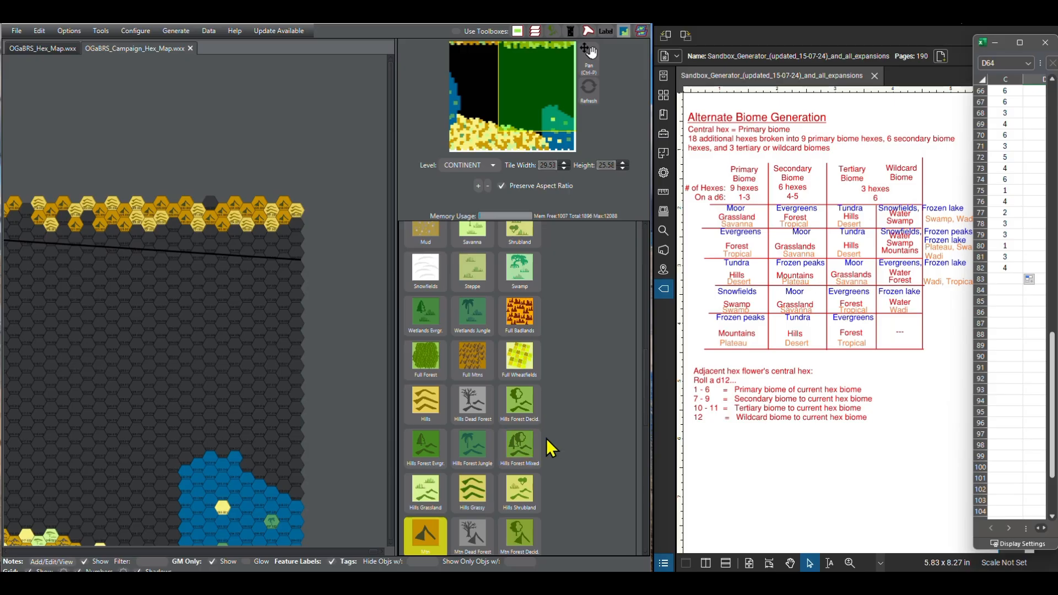
{"action": "left_click_drag", "start_coordinate": [164, 372], "coordinate": [252, 369]}
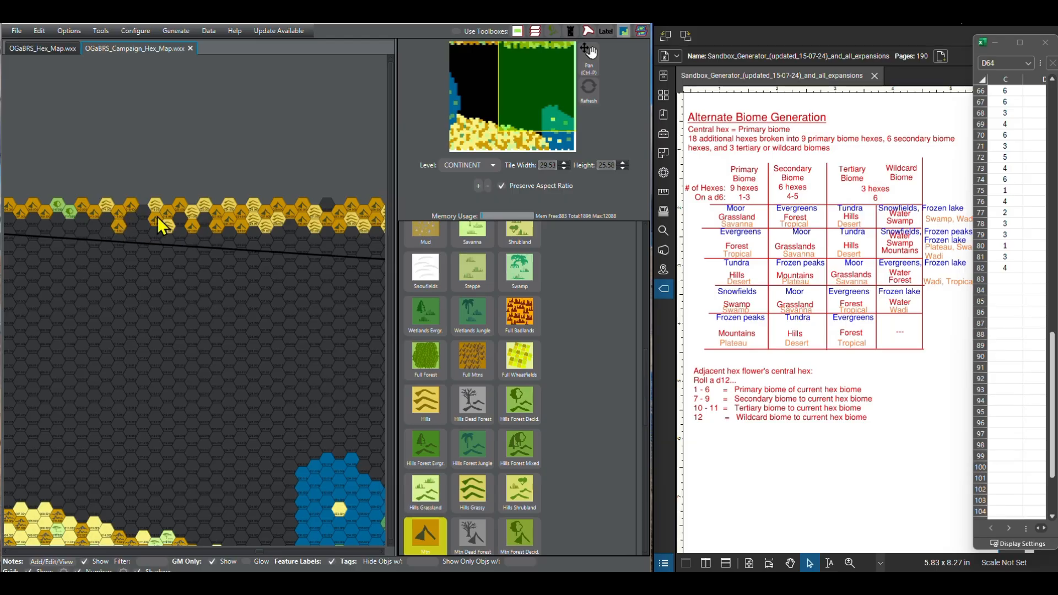
Step: Consult the rolls from row 69 on and paint one Hills hex directly west of the last Mtn hex in the second row
{"action": "left_click", "coordinate": [1051, 516]}
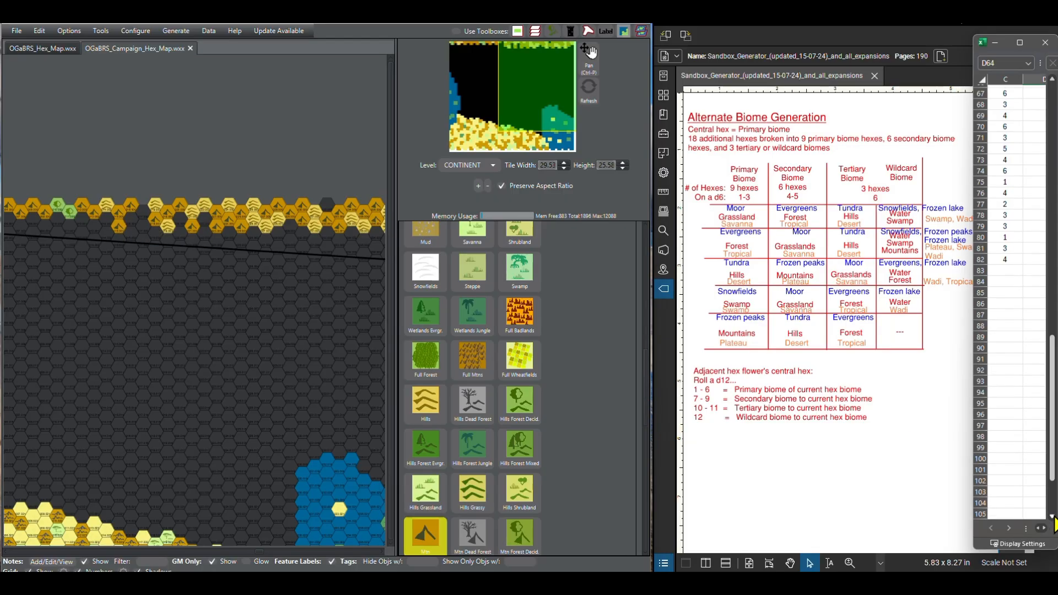
{"action": "left_click", "coordinate": [1052, 517]}
{"action": "left_click", "coordinate": [1052, 517]}
{"action": "left_click", "coordinate": [1052, 517]}
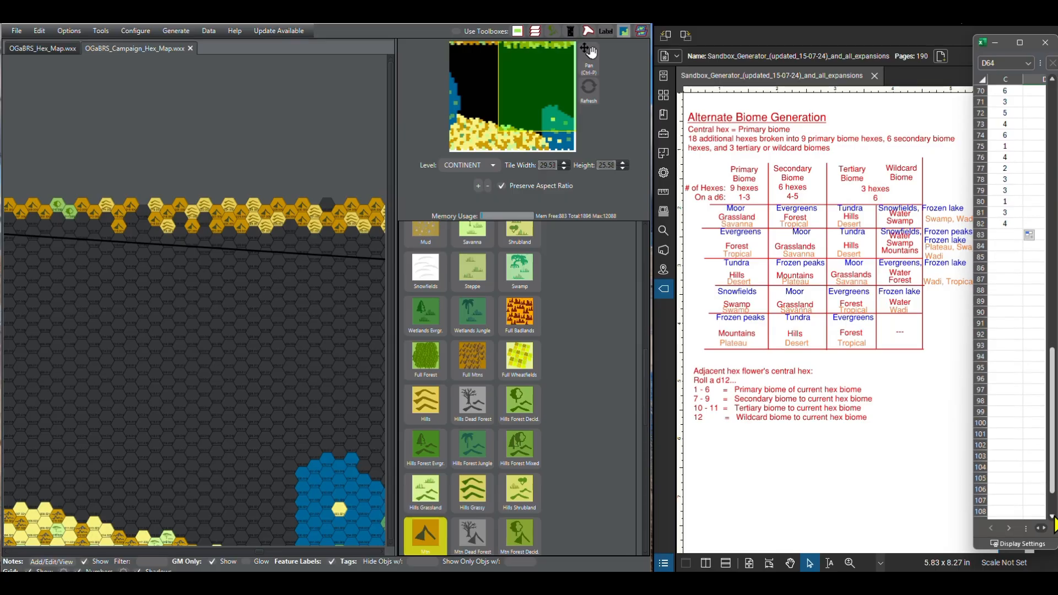
{"action": "left_click", "coordinate": [1051, 80]}
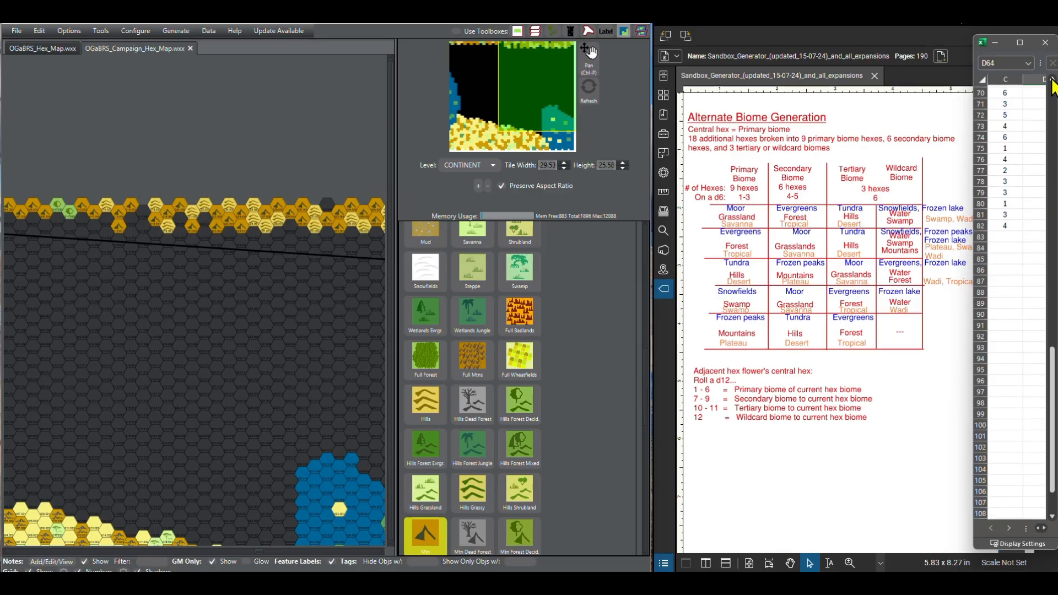
{"action": "left_click", "coordinate": [1051, 80]}
{"action": "left_click", "coordinate": [1052, 80]}
{"action": "left_click", "coordinate": [1052, 80]}
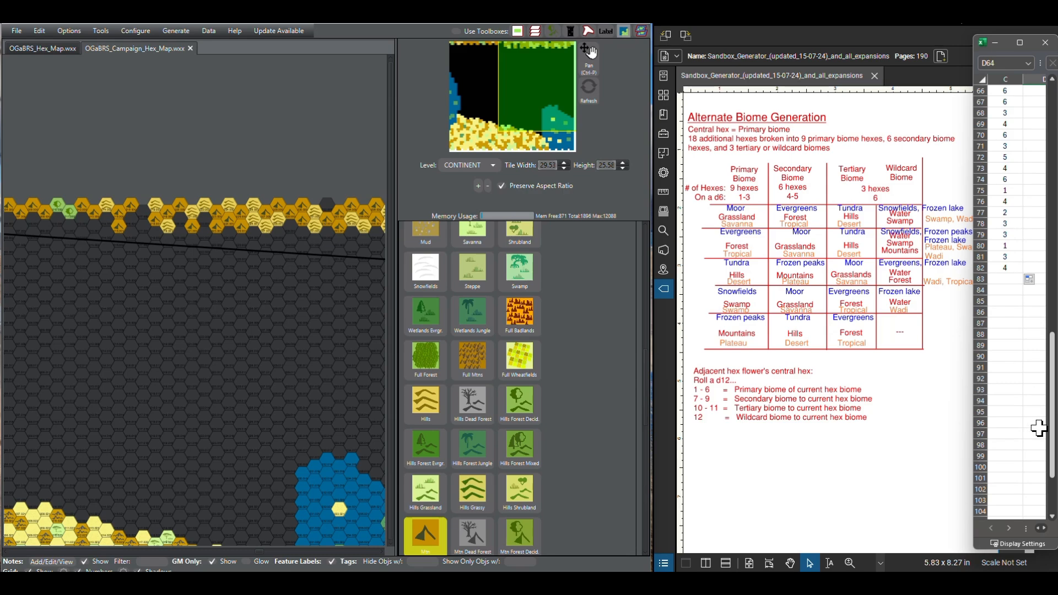
{"action": "left_click", "coordinate": [1052, 517]}
{"action": "left_click", "coordinate": [1052, 518]}
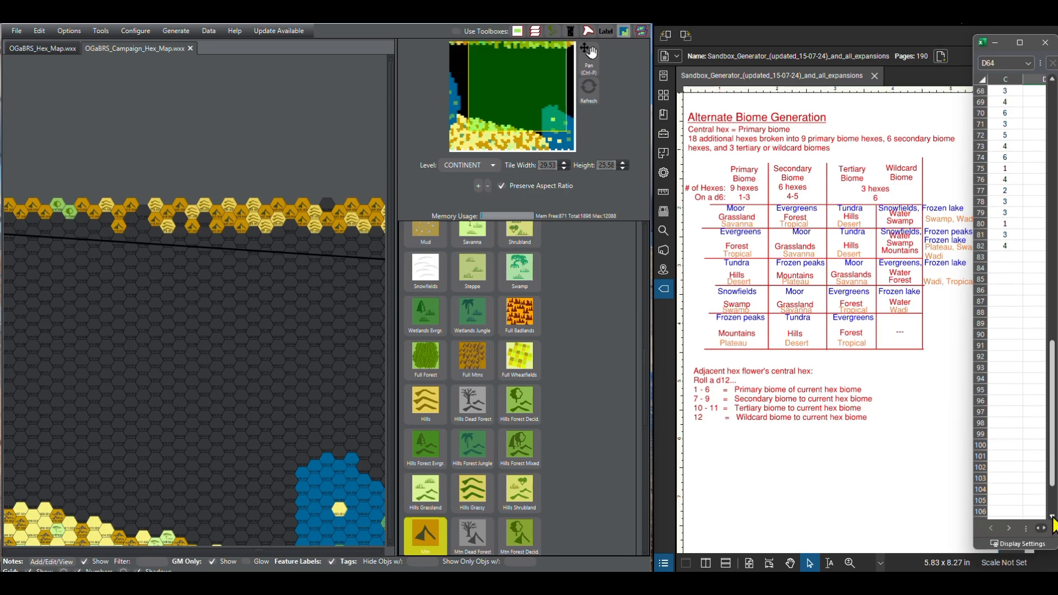
{"action": "left_click", "coordinate": [1052, 518]}
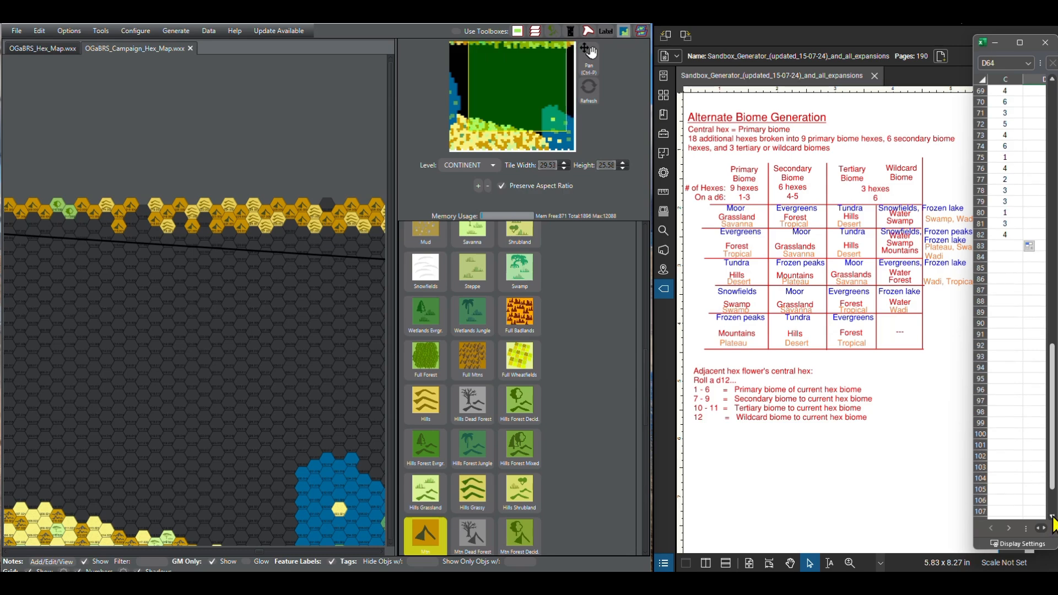
{"action": "left_click", "coordinate": [439, 517]}
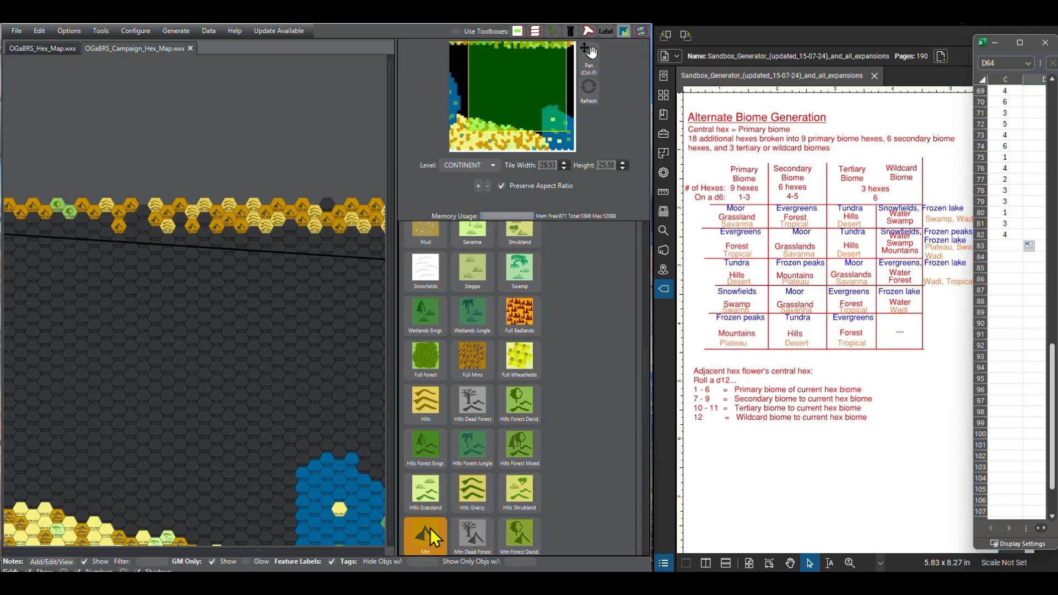
{"action": "left_click", "coordinate": [431, 412]}
{"action": "left_click", "coordinate": [105, 223]}
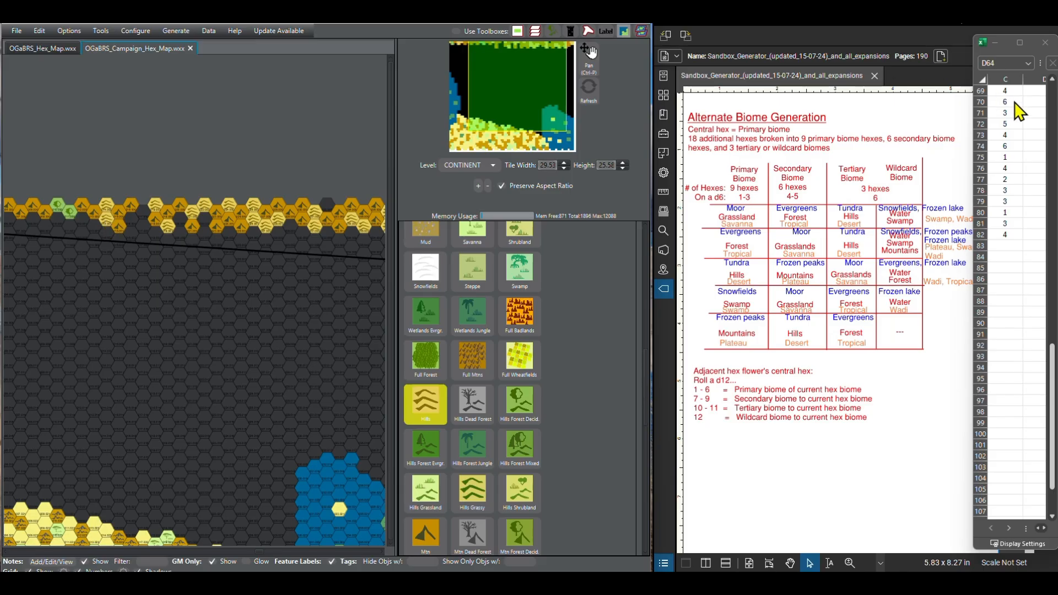
Step: Skip one hex, and continue the second row westward with one Mtn hex and two Hills hexes
{"action": "left_click", "coordinate": [419, 529]}
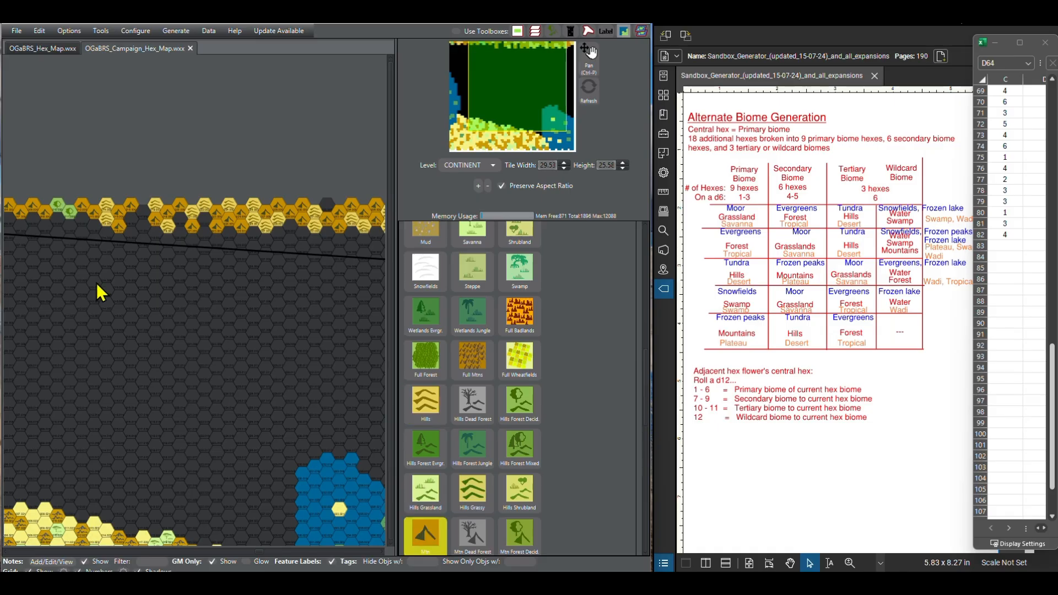
{"action": "left_click", "coordinate": [88, 224]}
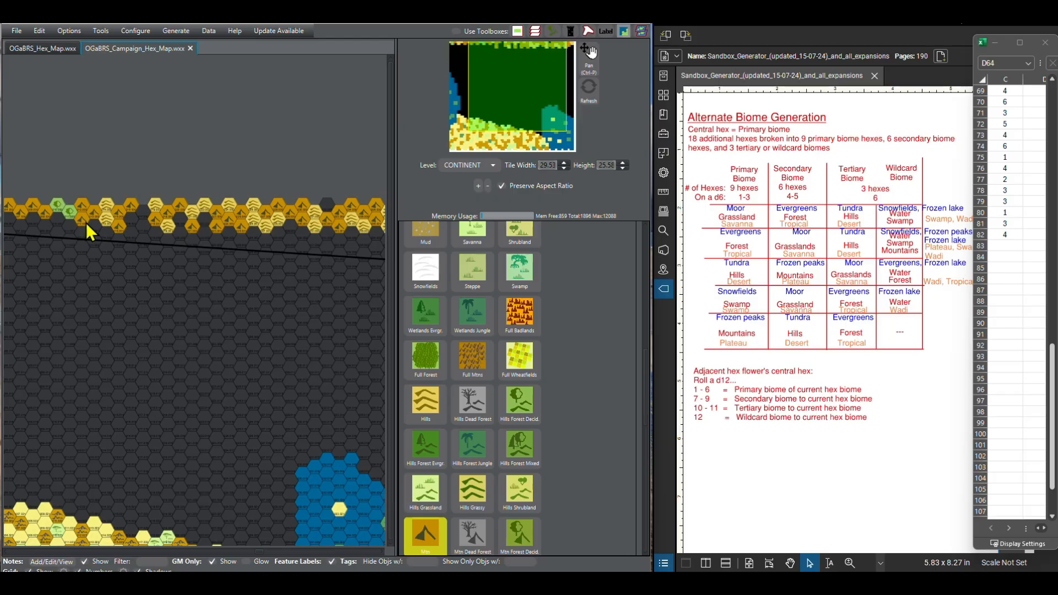
{"action": "left_click", "coordinate": [432, 407]}
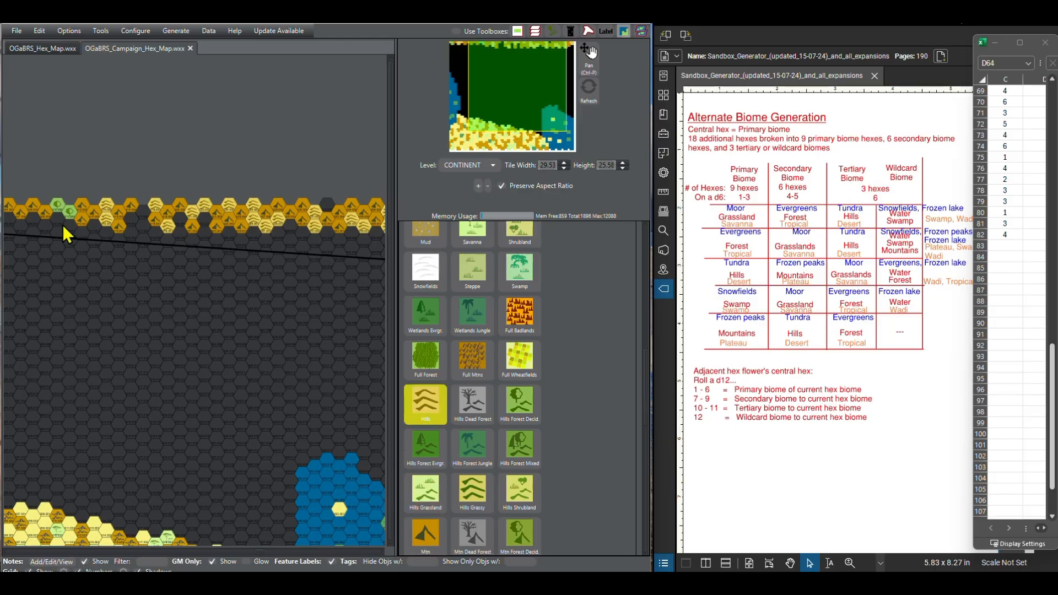
{"action": "left_click", "coordinate": [66, 227]}
{"action": "left_click", "coordinate": [59, 223]}
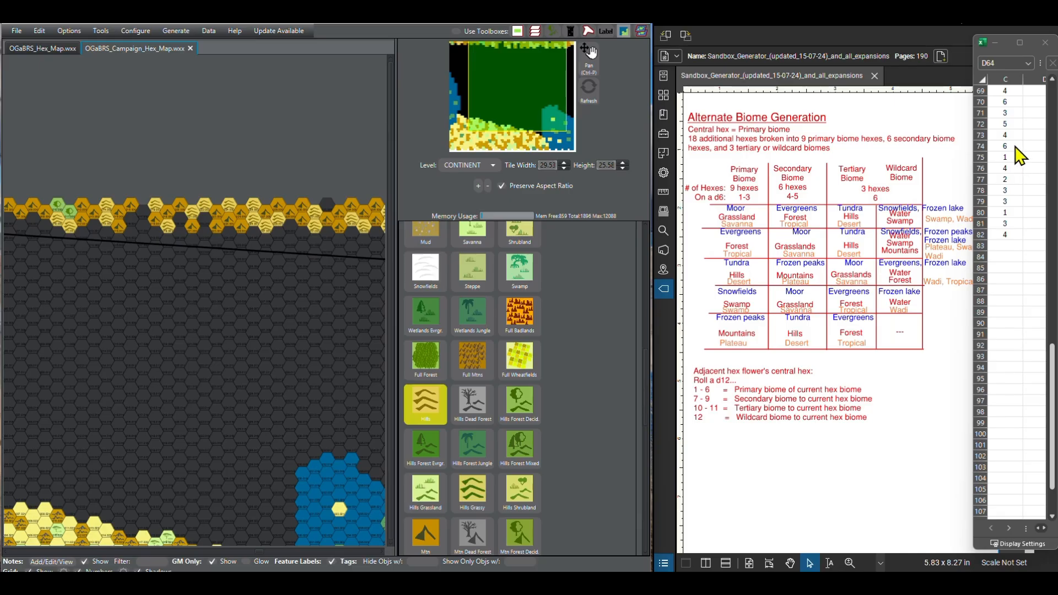
Step: Leave one more hex empty and paint one Mtn hex and one Hills hex further west in the second row
{"action": "left_click", "coordinate": [421, 528]}
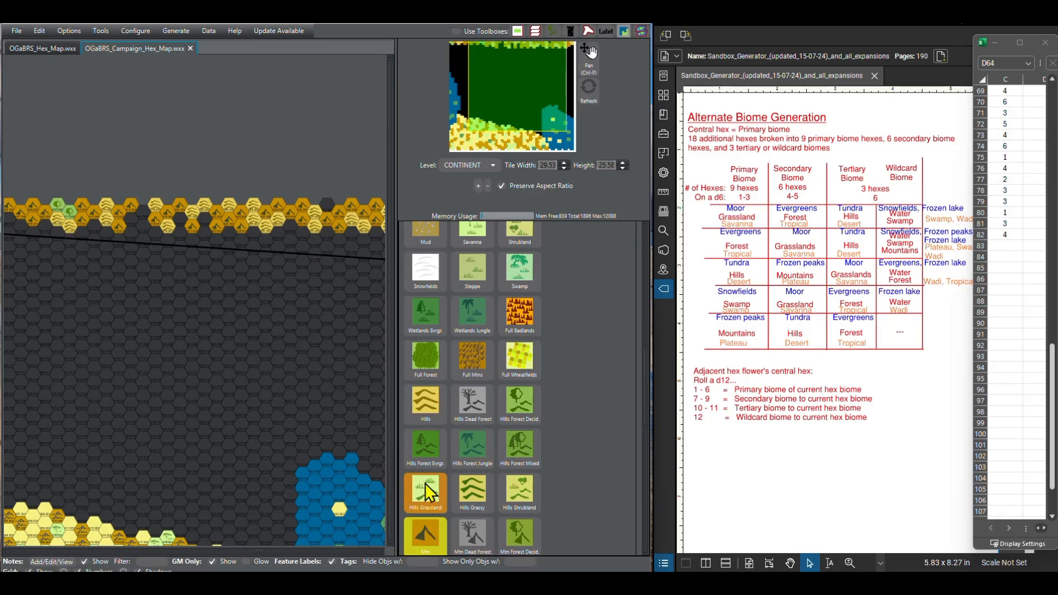
{"action": "left_click", "coordinate": [414, 407]}
{"action": "left_click", "coordinate": [22, 227]}
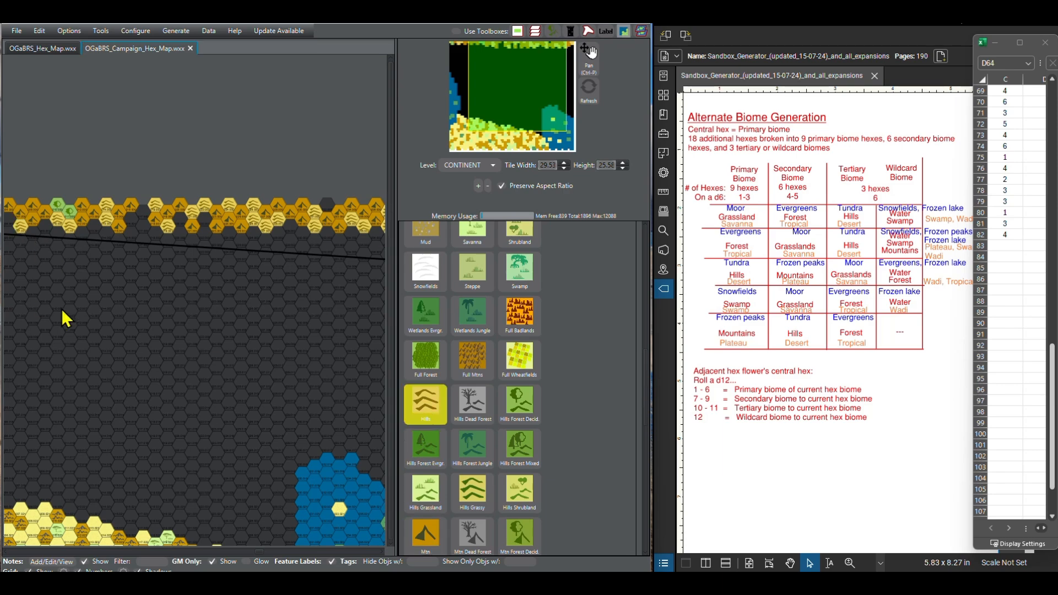
Step: Continue the second row toward the map's western edge with five Mtn hexes and one Hills hex
{"action": "left_click_drag", "start_coordinate": [63, 309], "coordinate": [162, 313]}
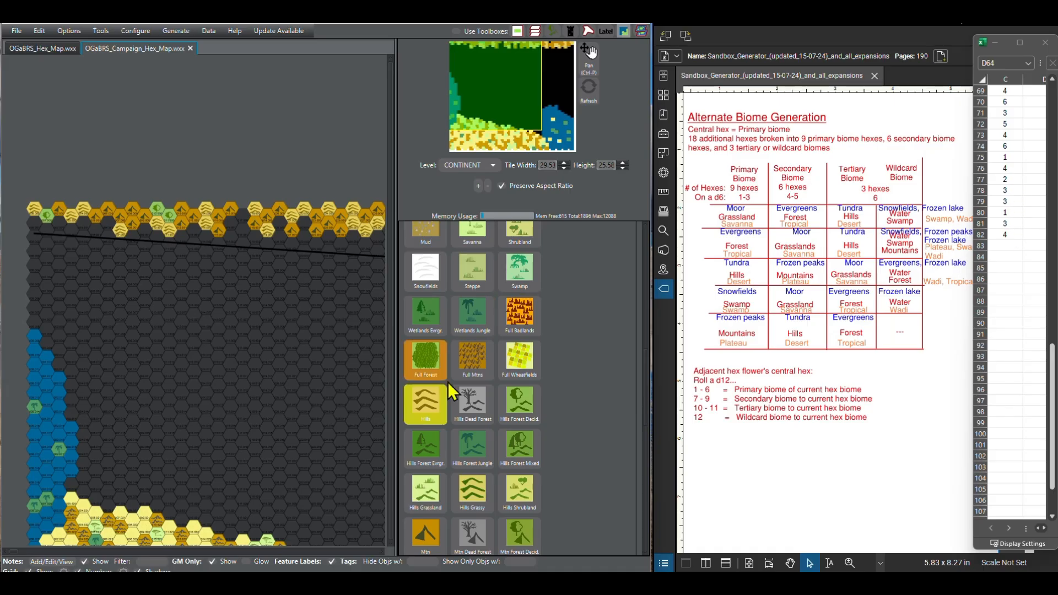
{"action": "left_click", "coordinate": [435, 535]}
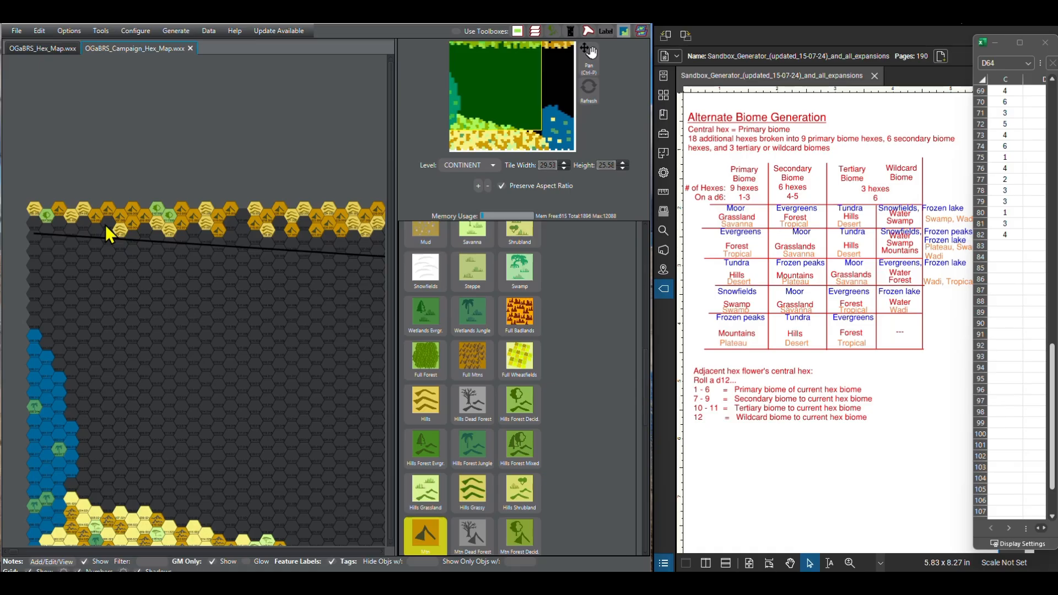
{"action": "left_click", "coordinate": [67, 229]}
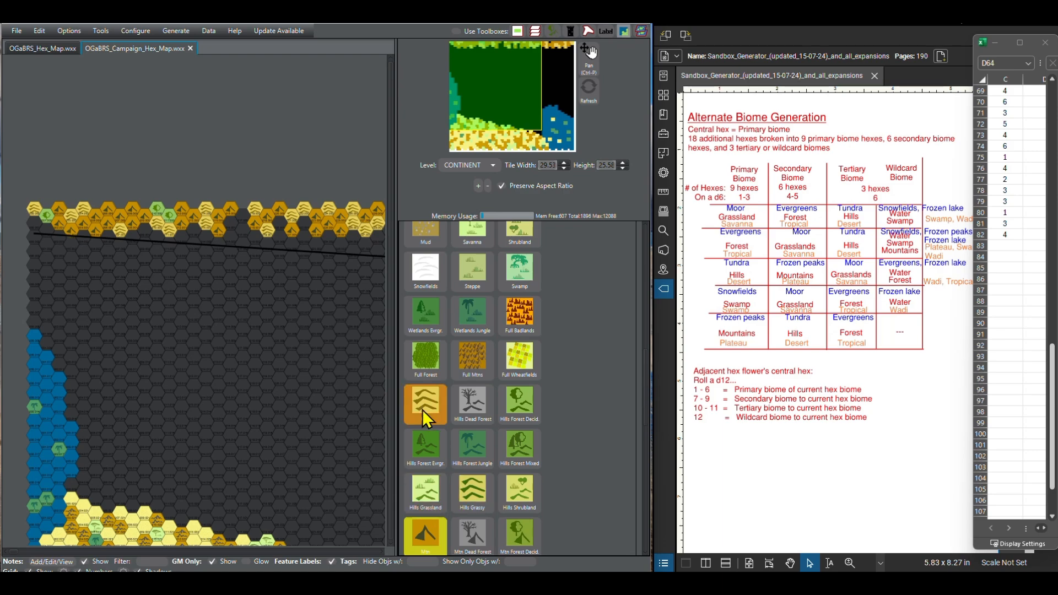
{"action": "left_click", "coordinate": [426, 419]}
{"action": "left_click", "coordinate": [47, 232]}
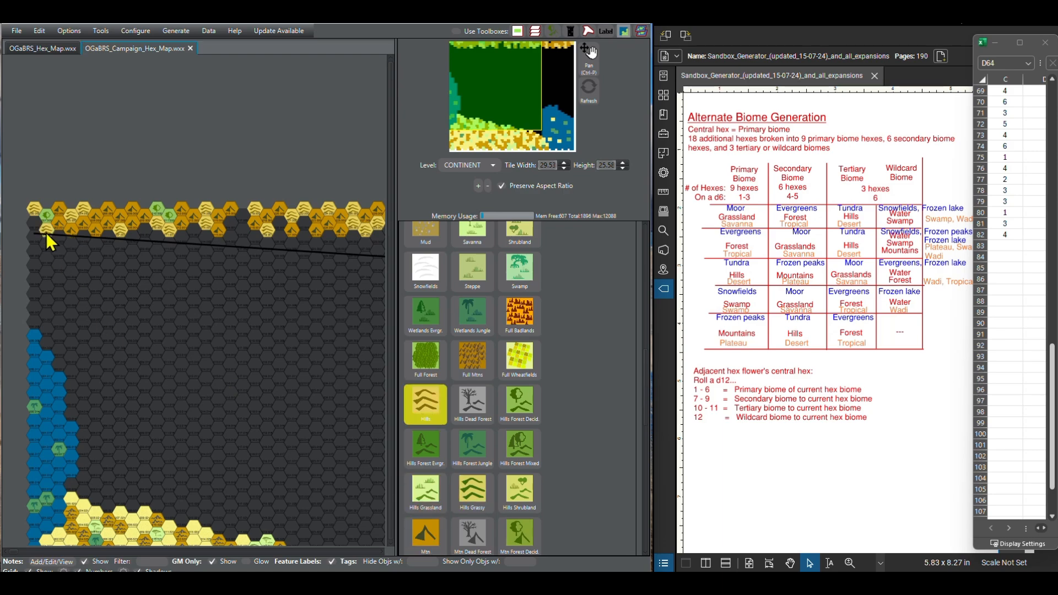
Step: Fill the d6 roll formula down from C82 to C83 and paint the second row's westernmost hex as Mtn
{"action": "left_click", "coordinate": [1012, 236]}
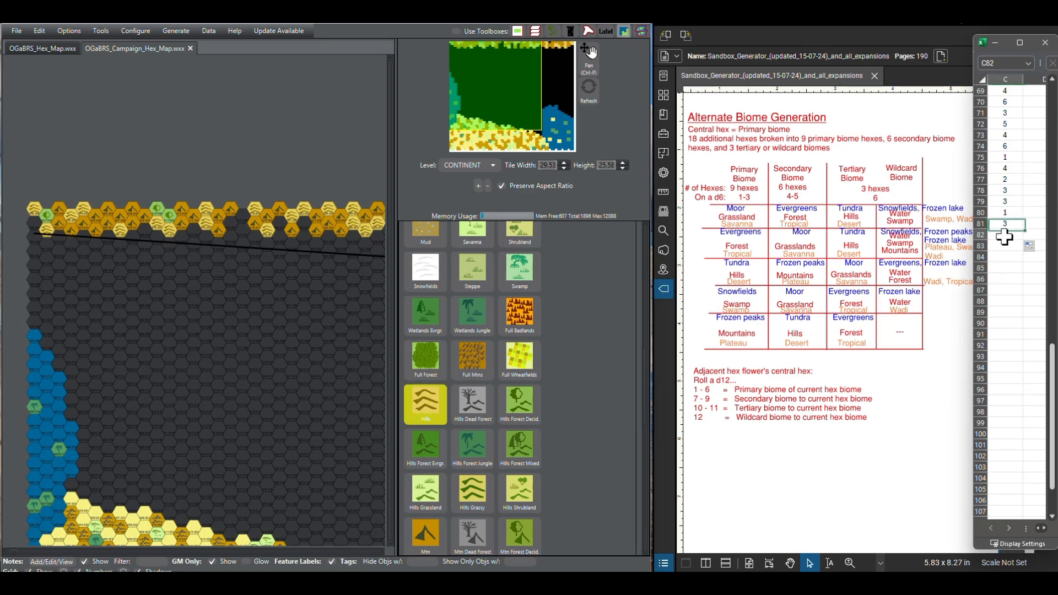
{"action": "left_click_drag", "start_coordinate": [1023, 240], "coordinate": [1025, 248]}
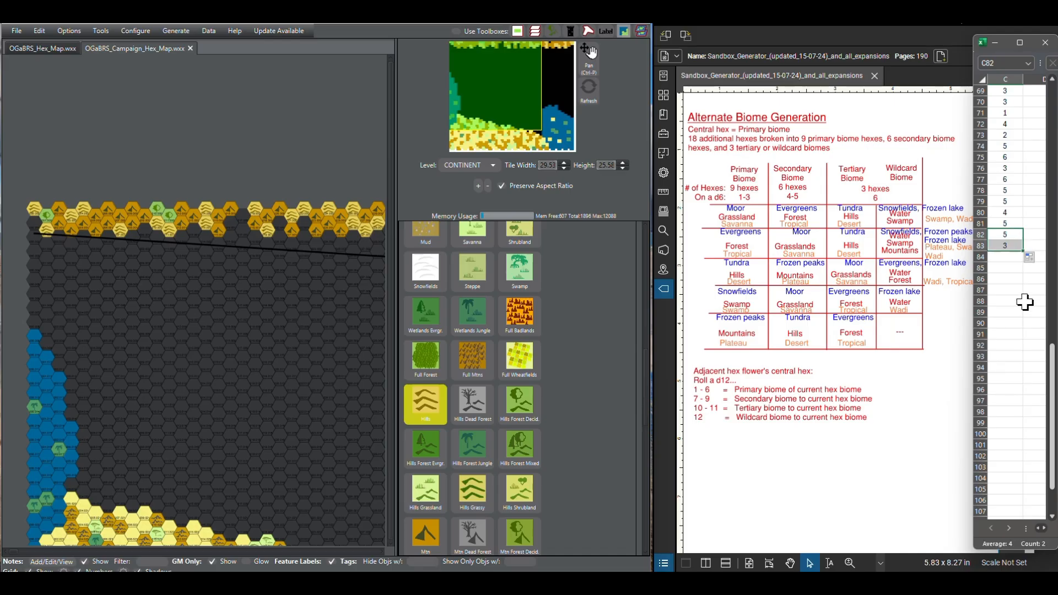
{"action": "left_click", "coordinate": [431, 530]}
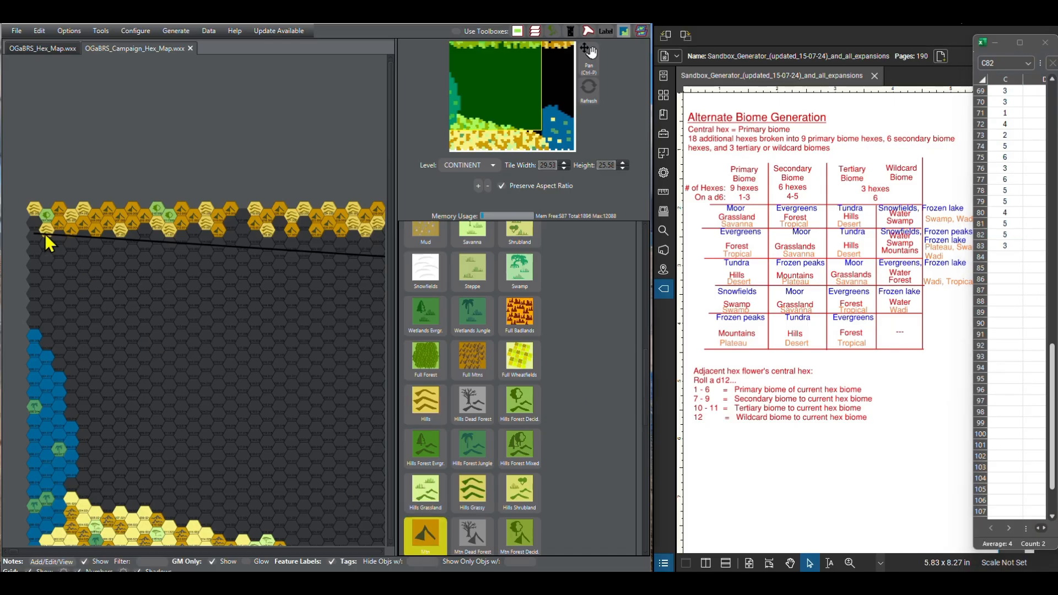
Step: Choose the Forest Decid. terrain and paint the hexes left empty in the middle of the first two northern rows
{"action": "scroll", "coordinate": [462, 375], "scroll_direction": "up", "scroll_amount": 2}
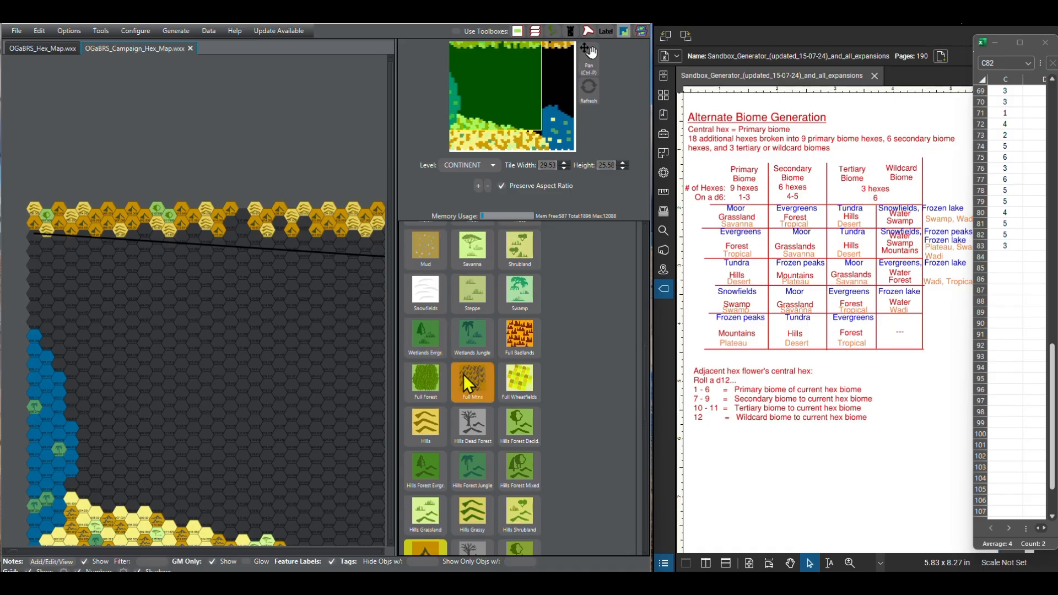
{"action": "left_click", "coordinate": [463, 377]}
{"action": "scroll", "coordinate": [463, 379], "scroll_direction": "up", "scroll_amount": 12}
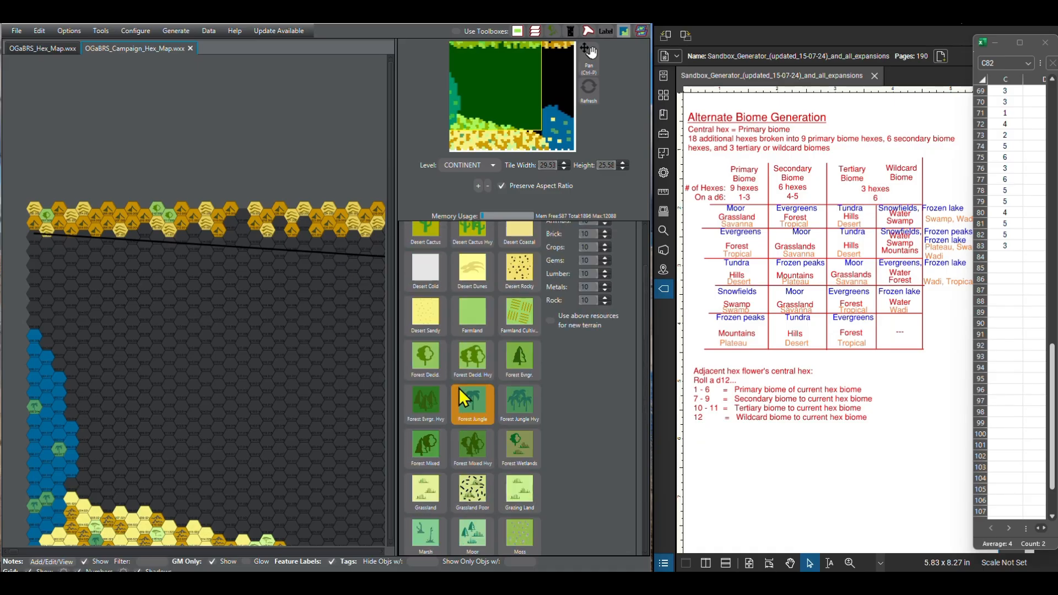
{"action": "left_click", "coordinate": [428, 360]}
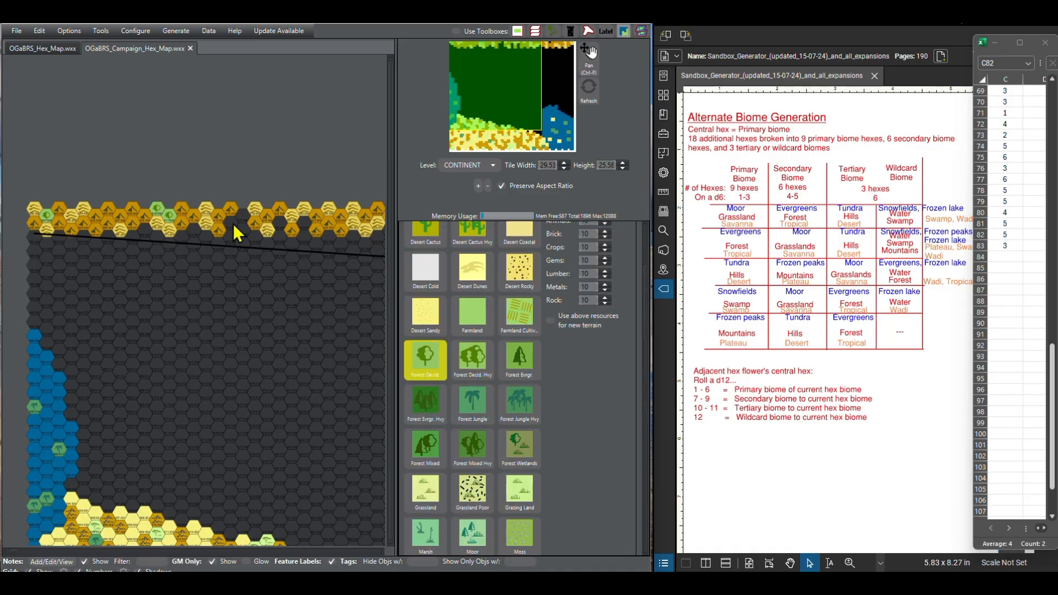
{"action": "left_click_drag", "start_coordinate": [233, 223], "coordinate": [282, 224]}
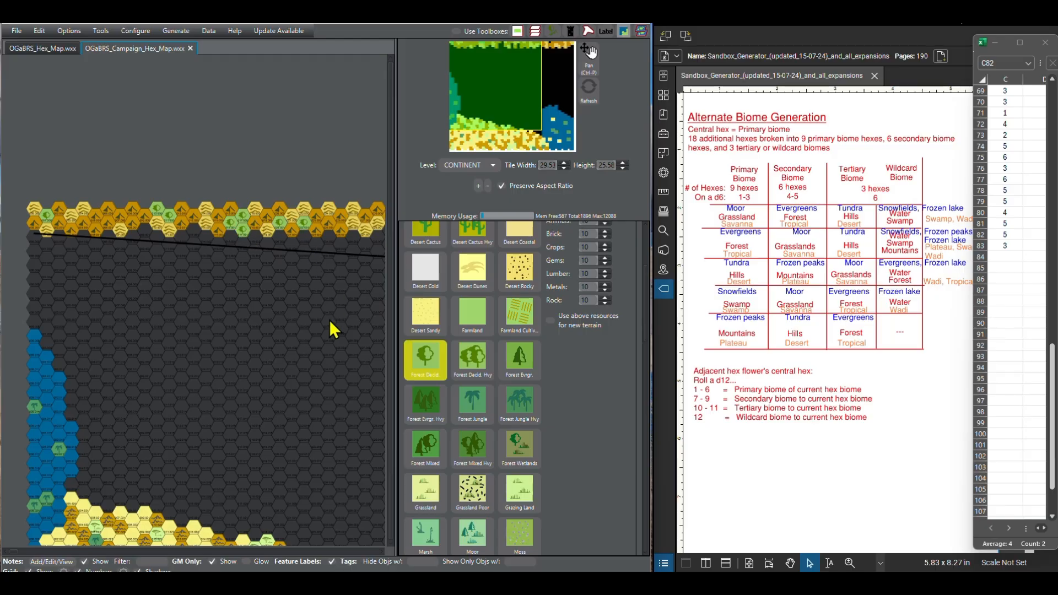
Step: Paint the remaining empty hexes further east in the first two northern rows as Forest Decid
{"action": "left_click_drag", "start_coordinate": [329, 320], "coordinate": [158, 325]}
{"action": "scroll", "coordinate": [159, 325], "scroll_direction": "up", "scroll_amount": 1}
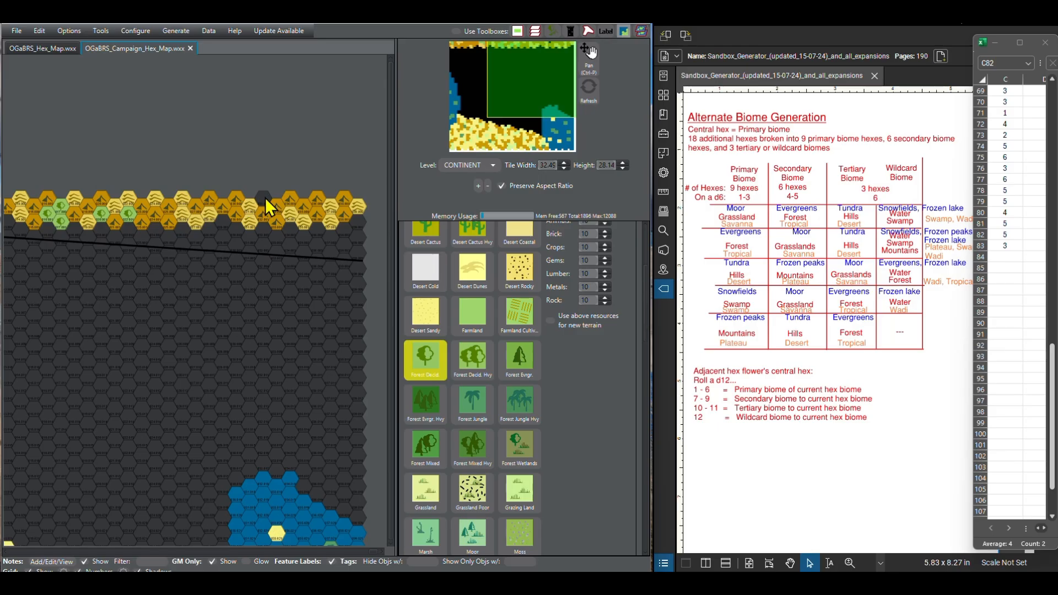
{"action": "left_click", "coordinate": [223, 222]}
{"action": "left_click_drag", "start_coordinate": [105, 365], "coordinate": [238, 377]}
{"action": "mouse_move", "coordinate": [104, 375]}
{"action": "left_mouse_down"}
{"action": "mouse_move", "coordinate": [134, 375]}
{"action": "mouse_move", "coordinate": [123, 372]}
{"action": "left_mouse_up"}
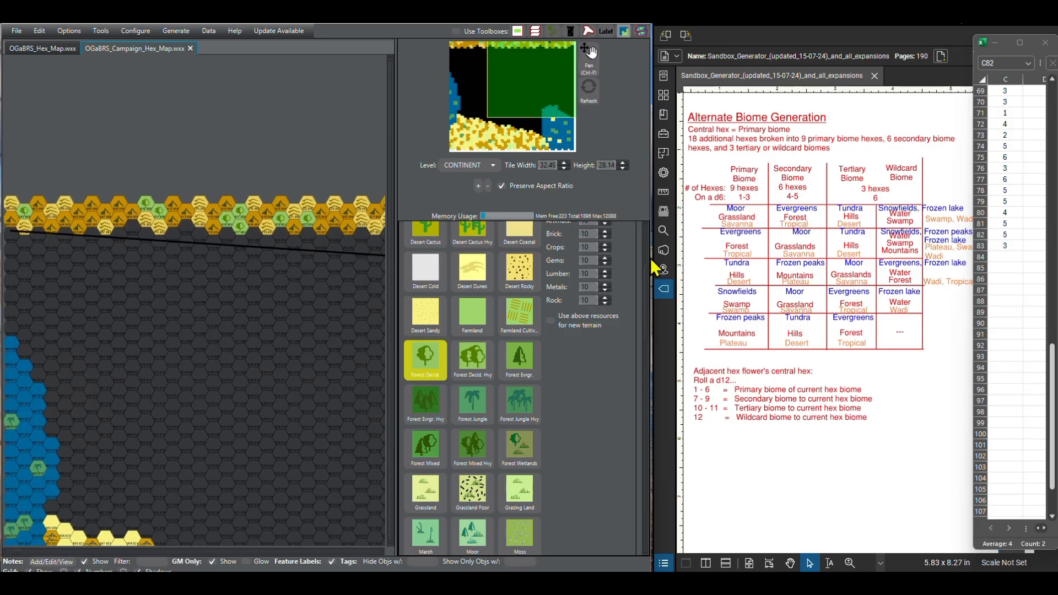
Step: Fill the d6 roll formula down from C83 to C122
{"action": "left_click", "coordinate": [997, 249]}
{"action": "left_click", "coordinate": [1017, 290]}
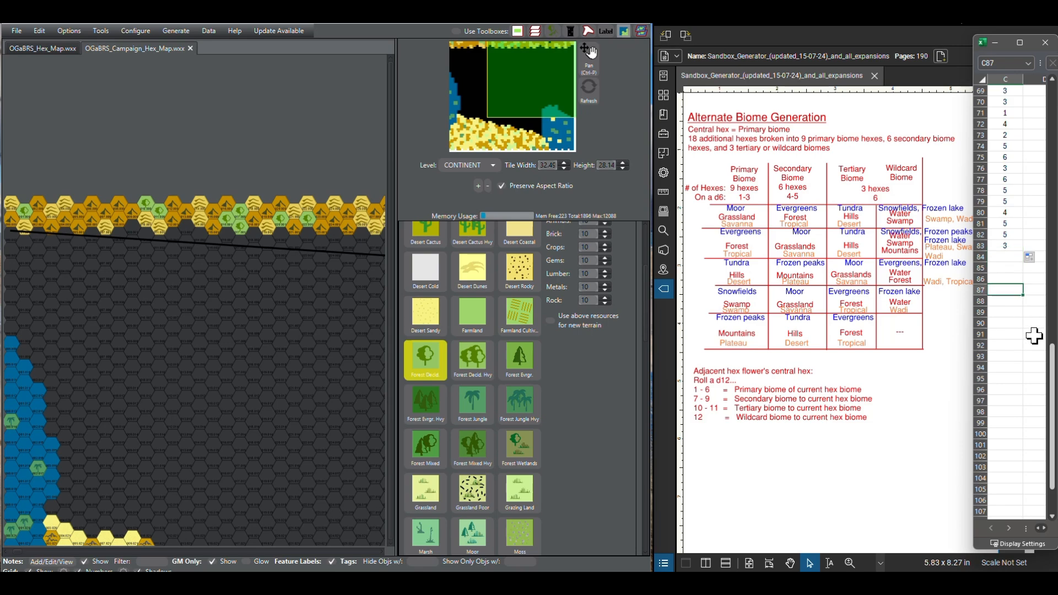
{"action": "left_click_drag", "start_coordinate": [1052, 414], "coordinate": [1053, 439]}
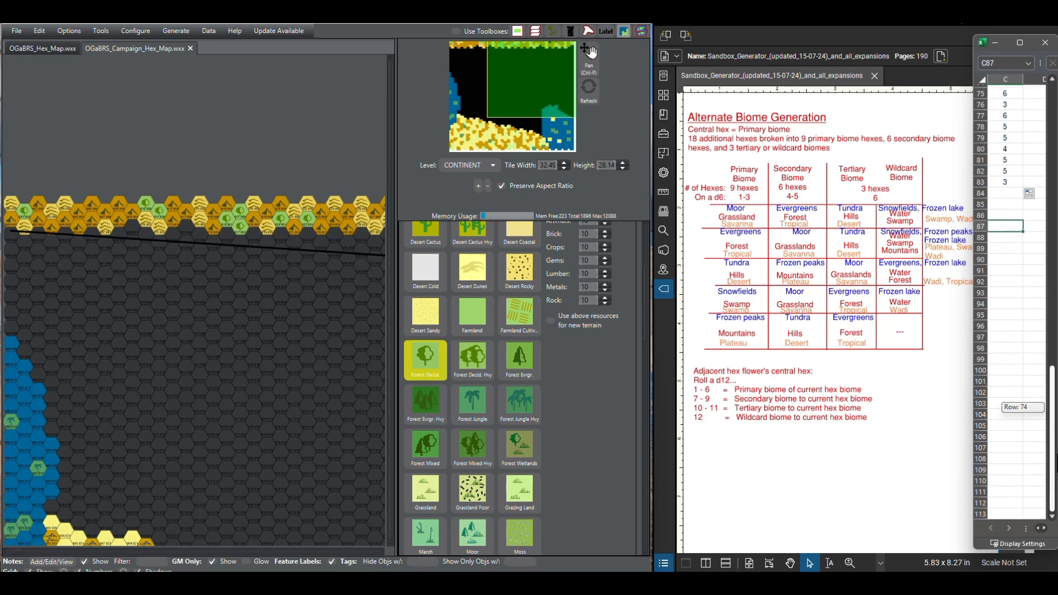
{"action": "left_click", "coordinate": [1008, 191]}
{"action": "left_click", "coordinate": [1008, 184]}
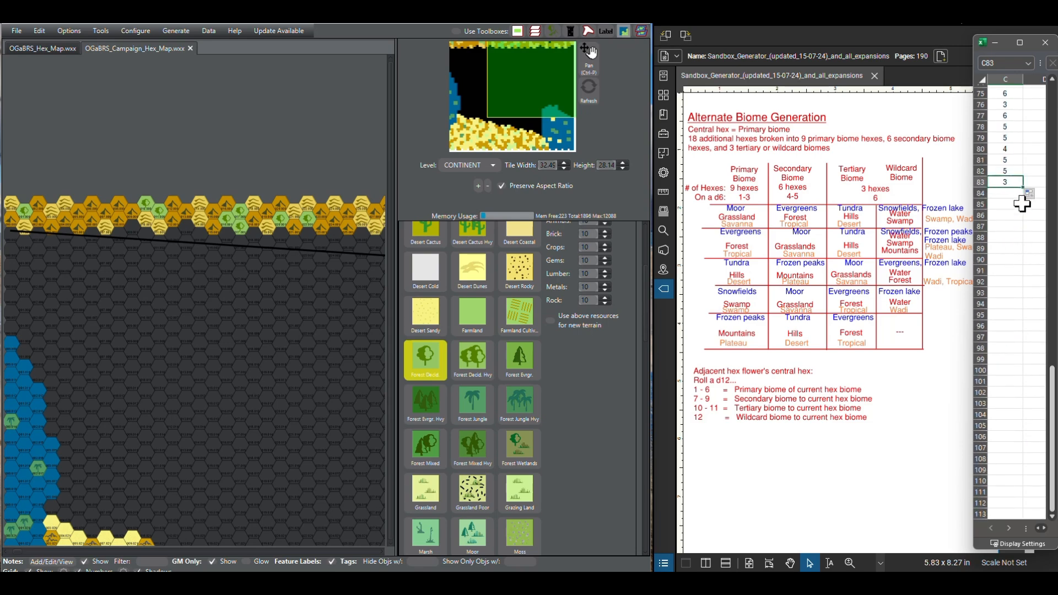
{"action": "left_click_drag", "start_coordinate": [1020, 189], "coordinate": [1029, 443]}
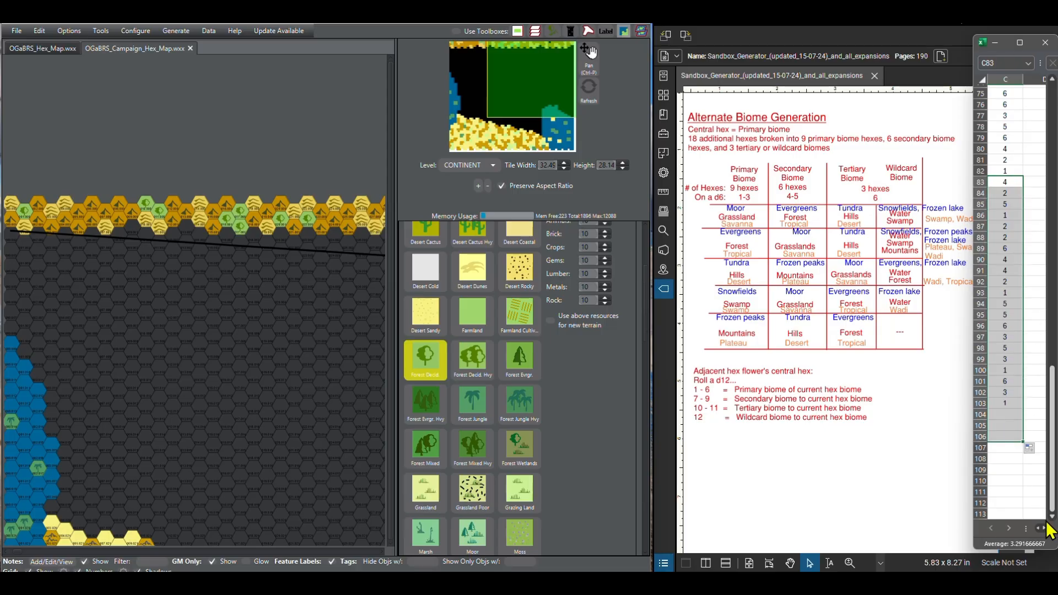
{"action": "scroll", "coordinate": [1054, 523], "scroll_direction": "down", "scroll_amount": 1}
{"action": "scroll", "coordinate": [1054, 523], "scroll_direction": "down", "scroll_amount": 2}
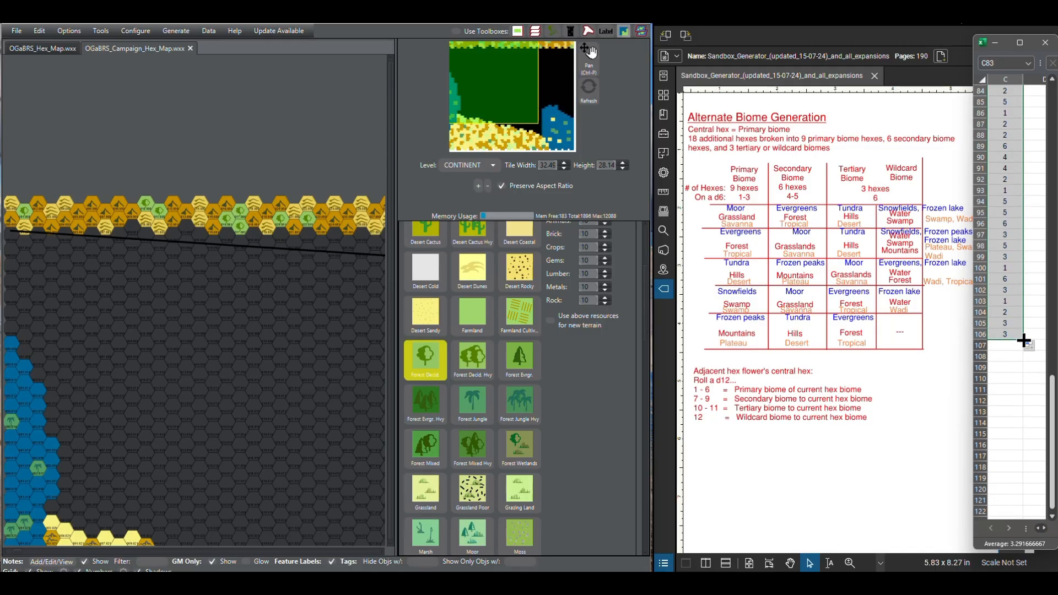
{"action": "left_click_drag", "start_coordinate": [1023, 338], "coordinate": [1033, 513]}
{"action": "left_click", "coordinate": [1038, 164]}
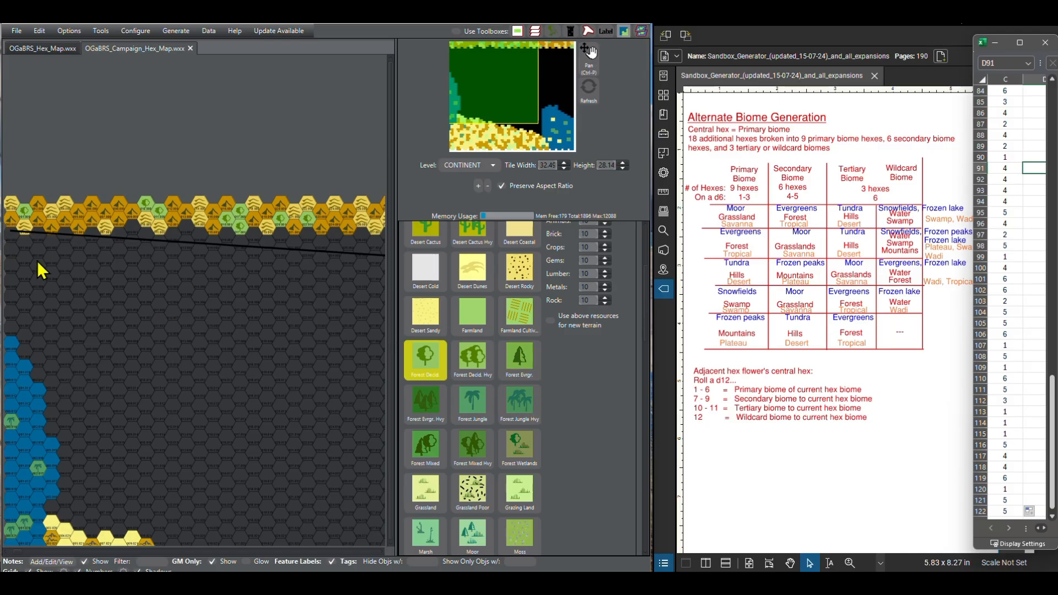
Step: Start the third row at the map's western edge with one Forest Decid. hex, one Mtn hex and one Hills hex
{"action": "left_click", "coordinate": [13, 236]}
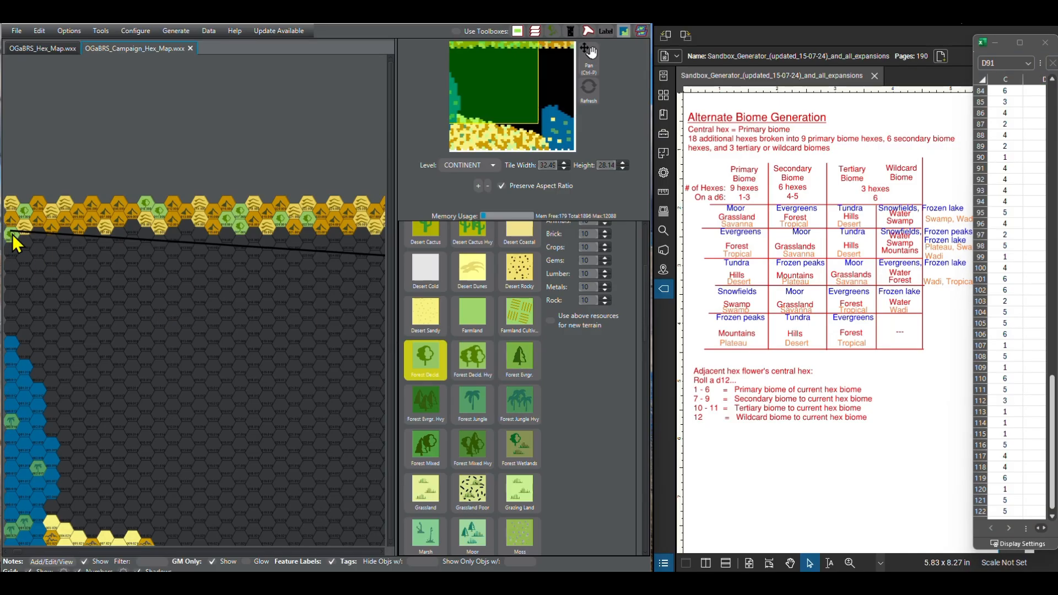
{"action": "scroll", "coordinate": [501, 411], "scroll_direction": "down", "scroll_amount": 10}
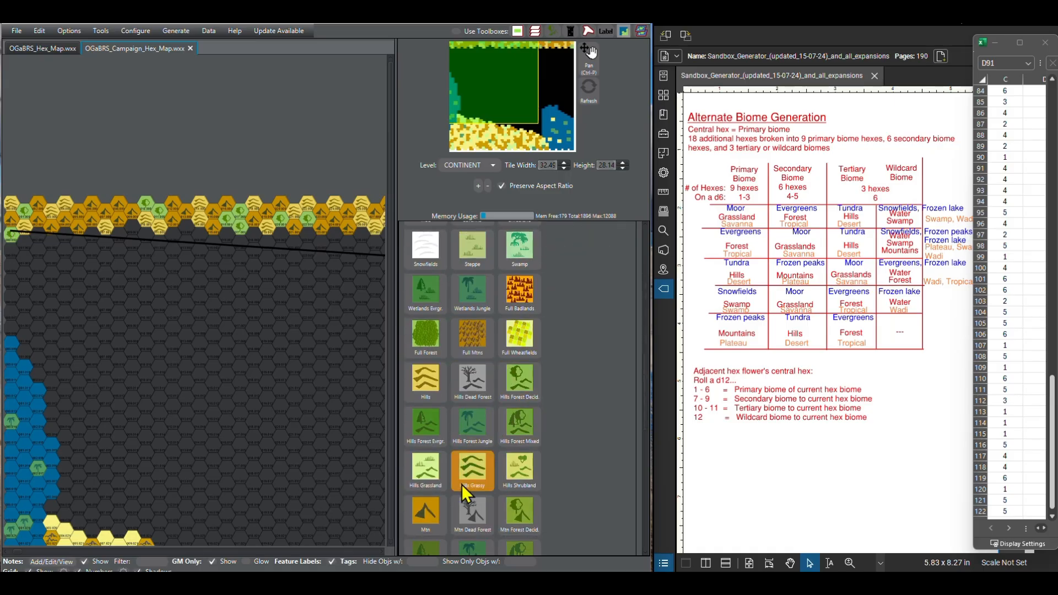
{"action": "left_click", "coordinate": [435, 506]}
{"action": "left_click", "coordinate": [39, 239]}
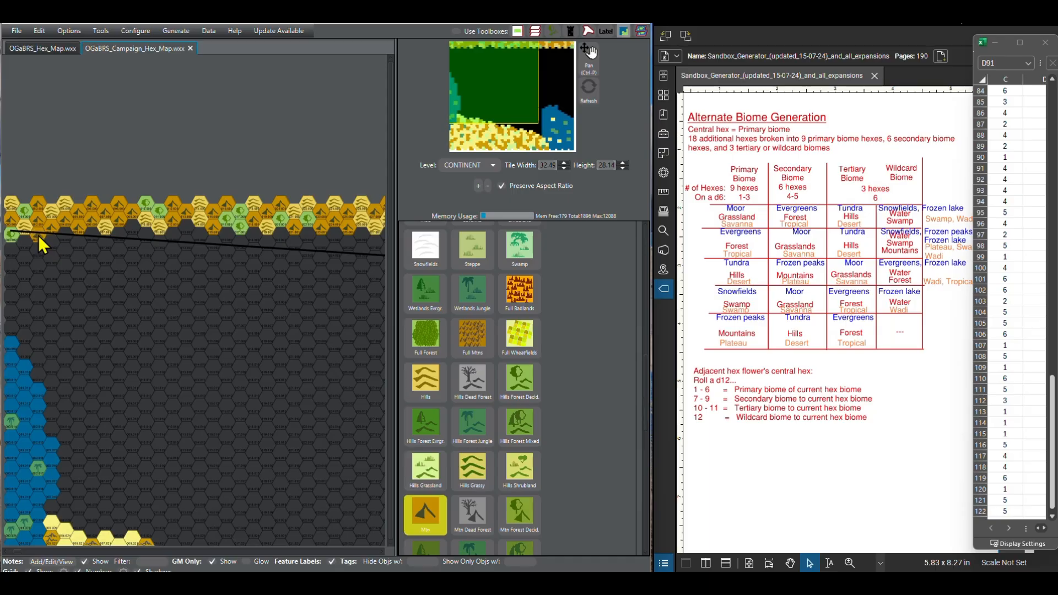
{"action": "left_click", "coordinate": [426, 381]}
{"action": "left_click", "coordinate": [71, 241]}
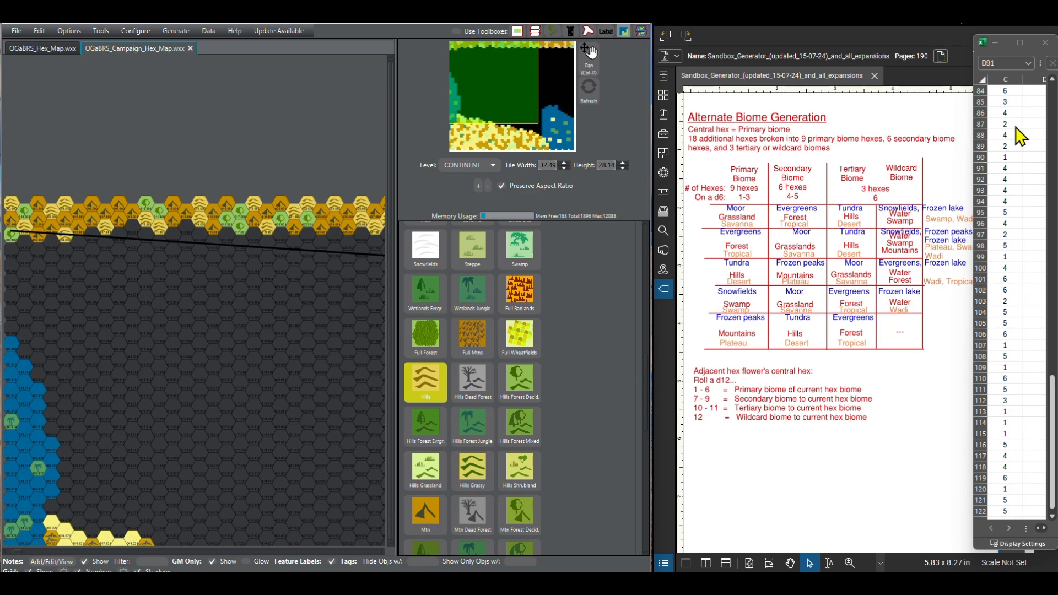
Step: Continue the third row eastward along the zone's border line with Mtn, Hills and again Mtn terrain
{"action": "left_click", "coordinate": [431, 530]}
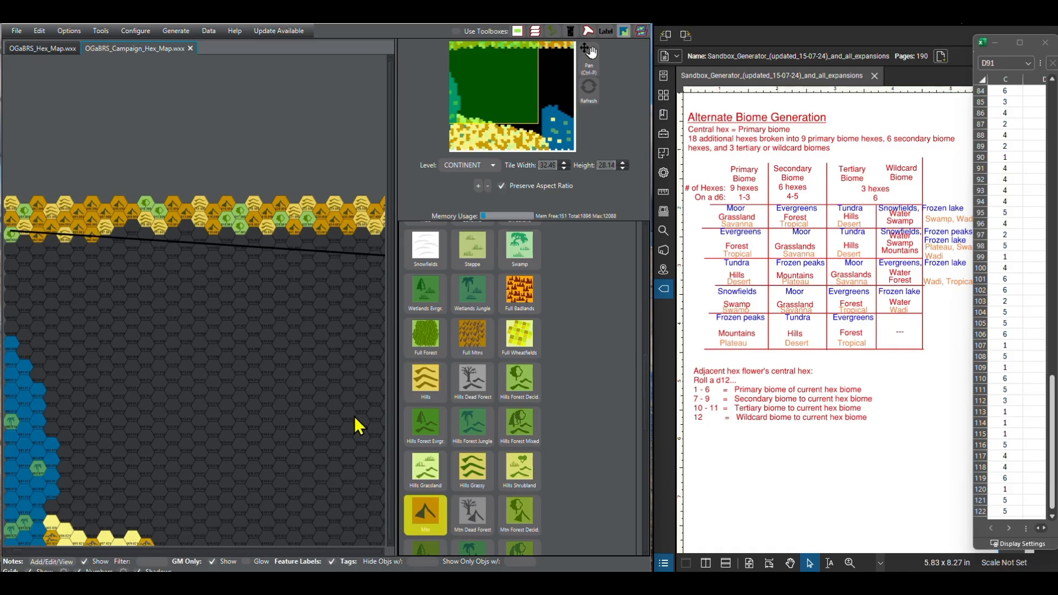
{"action": "left_click", "coordinate": [419, 374]}
{"action": "left_click", "coordinate": [107, 242]}
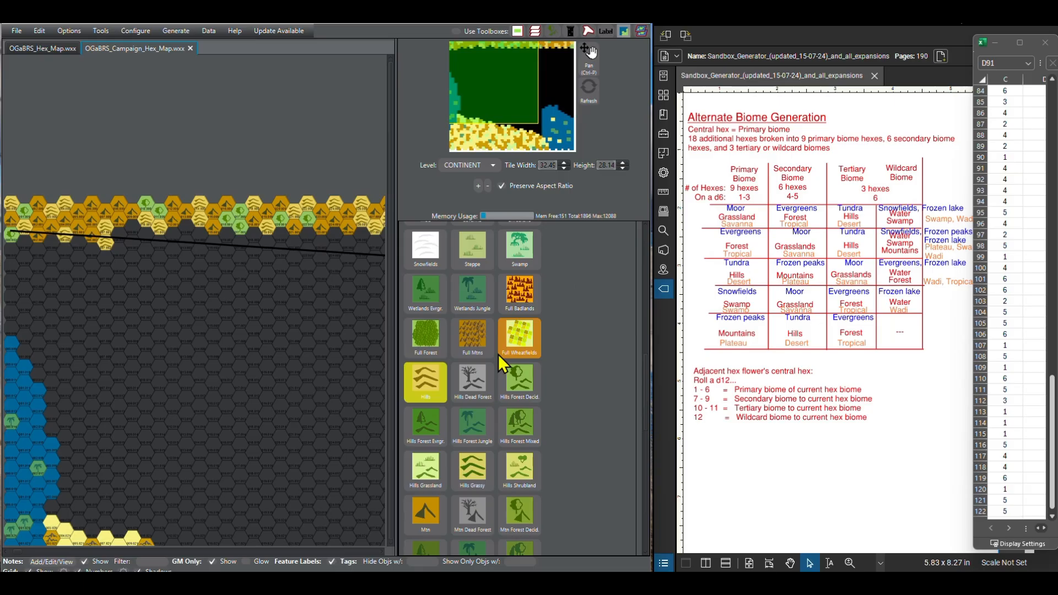
{"action": "left_click", "coordinate": [430, 518]}
{"action": "left_click", "coordinate": [121, 238]}
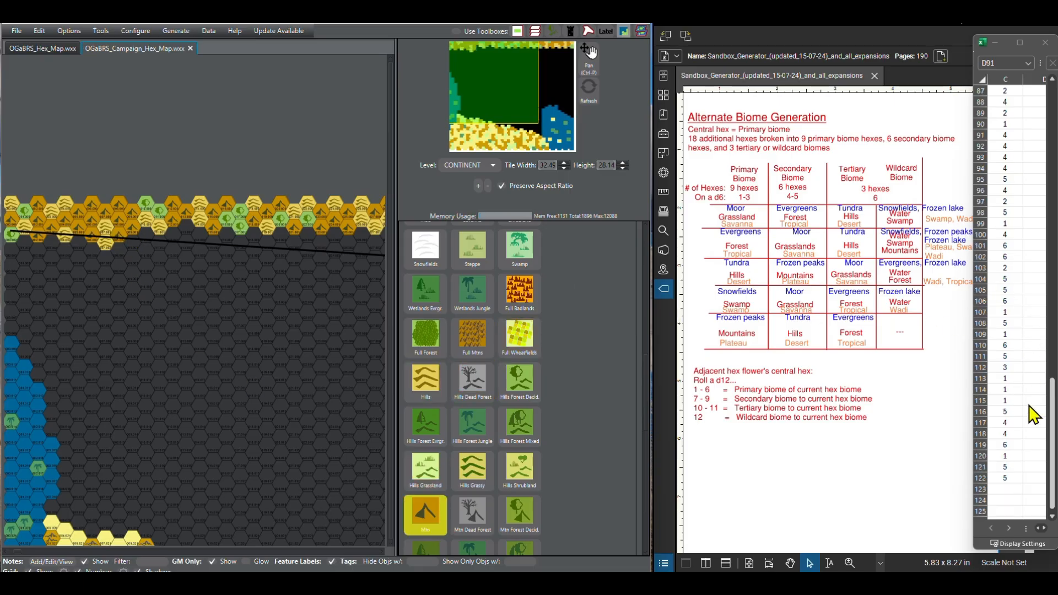
Step: Extend the third row eastward with a run of Hills hexes followed by one Mtn hex, following the rolls from C91 to C97
{"action": "scroll", "coordinate": [1052, 523], "scroll_direction": "down", "scroll_amount": 1}
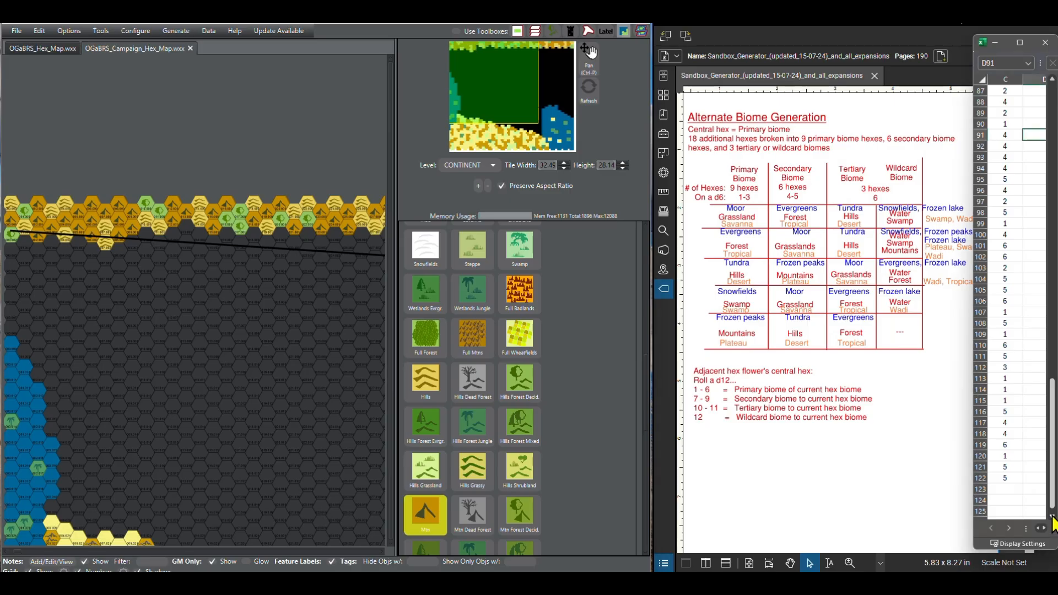
{"action": "scroll", "coordinate": [1054, 524], "scroll_direction": "down", "scroll_amount": 1}
{"action": "scroll", "coordinate": [1053, 524], "scroll_direction": "down", "scroll_amount": 1}
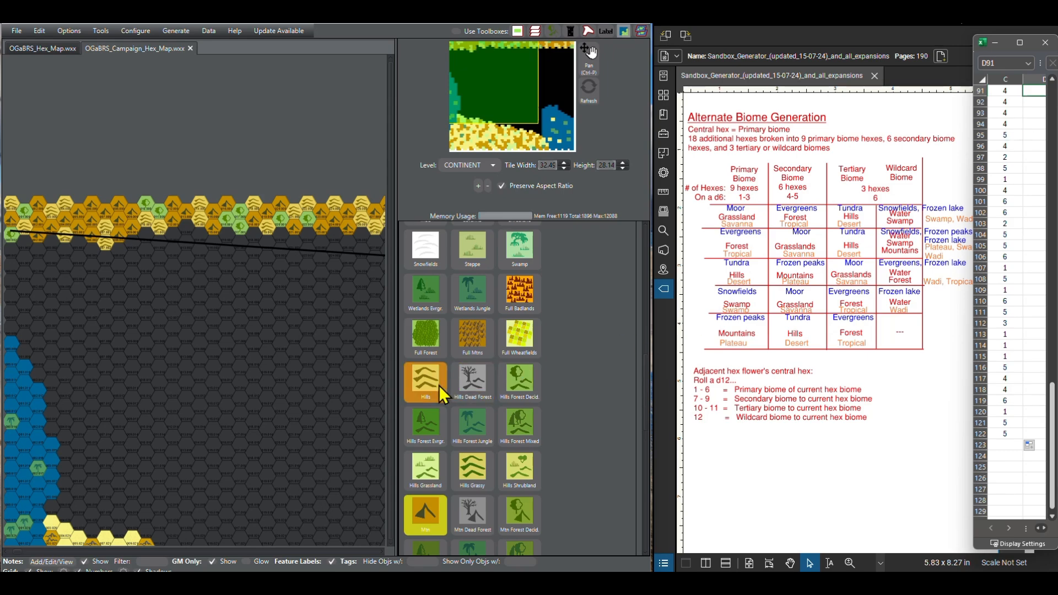
{"action": "left_click", "coordinate": [432, 379]}
{"action": "left_click", "coordinate": [135, 244]}
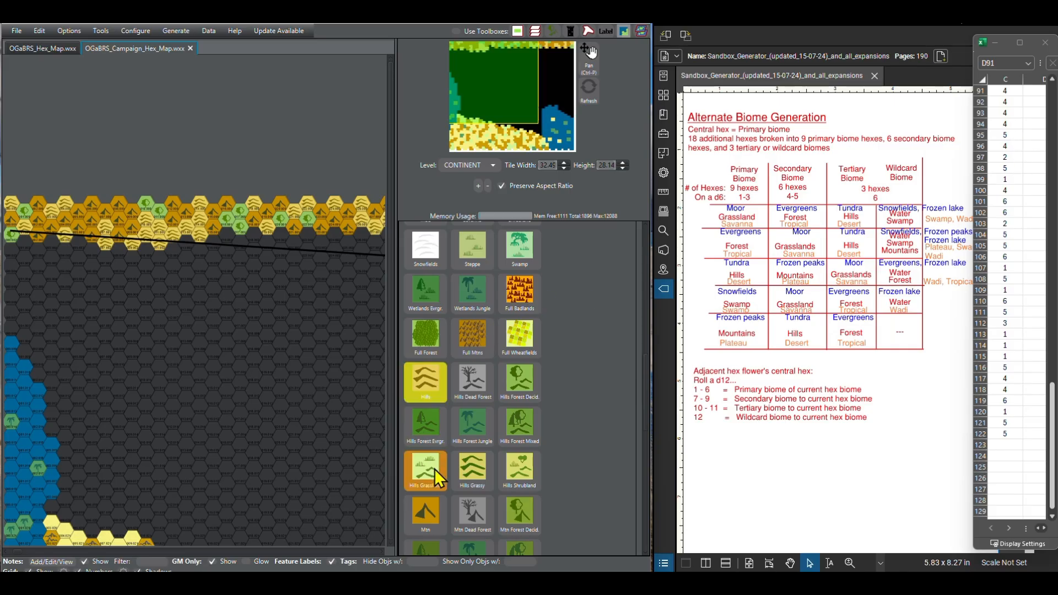
{"action": "left_click", "coordinate": [433, 521]}
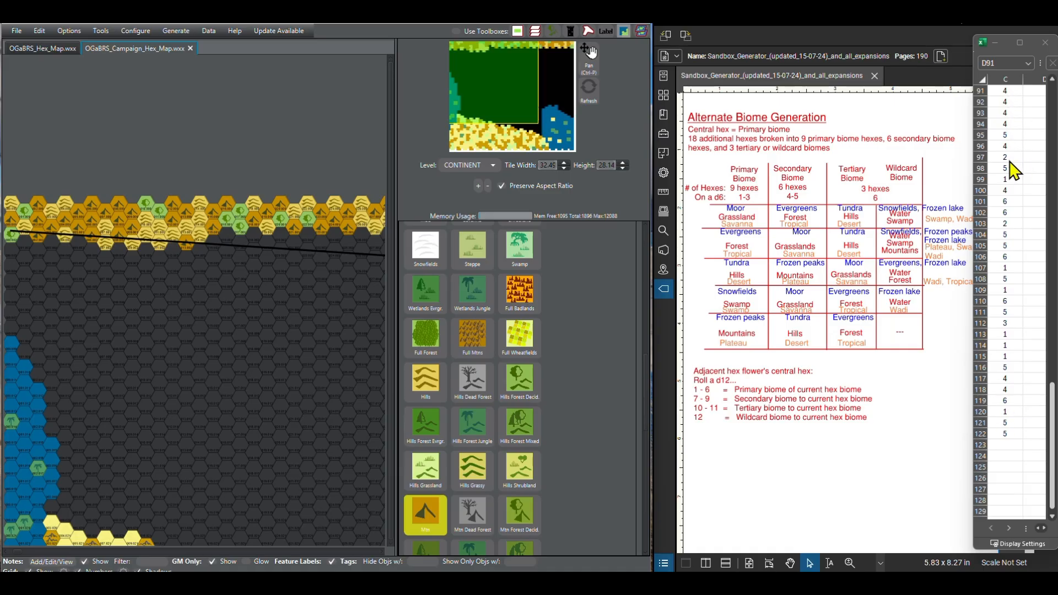
Step: Continue the third row with Hills, one Mtn hex and one more Hills hex, following the rolls in C98 to C100
{"action": "left_click", "coordinate": [1052, 516]}
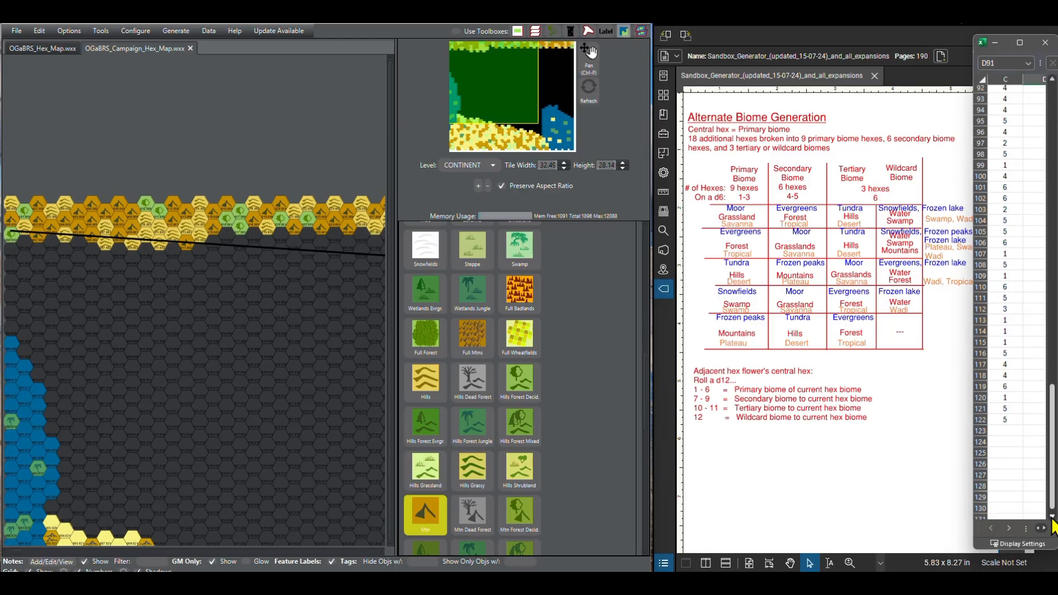
{"action": "left_click", "coordinate": [1053, 517]}
{"action": "left_click", "coordinate": [1052, 516]}
{"action": "left_click", "coordinate": [1052, 516]}
{"action": "left_click", "coordinate": [1052, 517]}
{"action": "left_click", "coordinate": [1052, 517]}
{"action": "left_click", "coordinate": [1053, 518]}
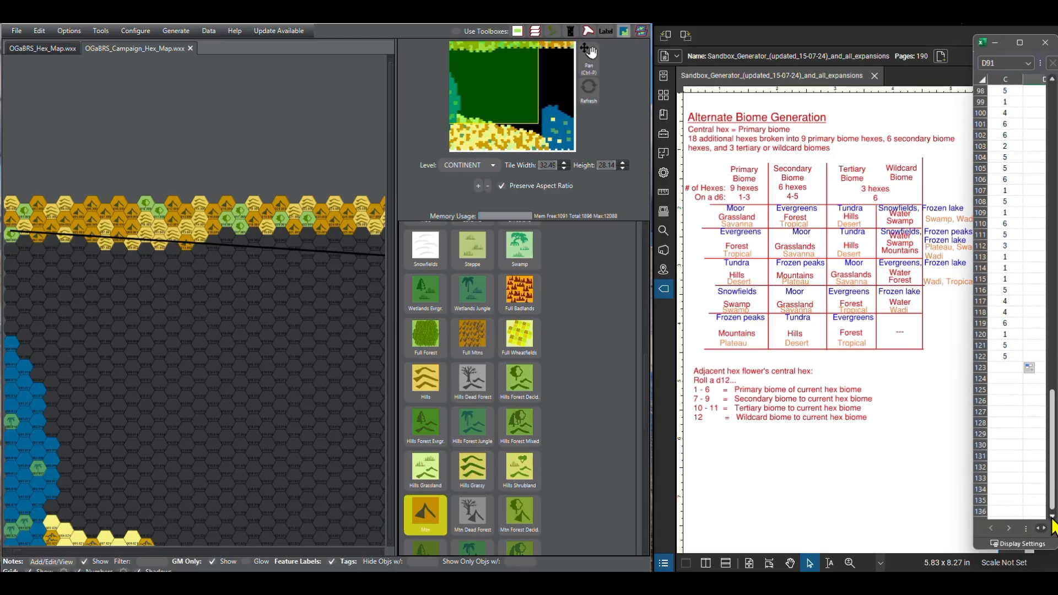
{"action": "left_click", "coordinate": [427, 386]}
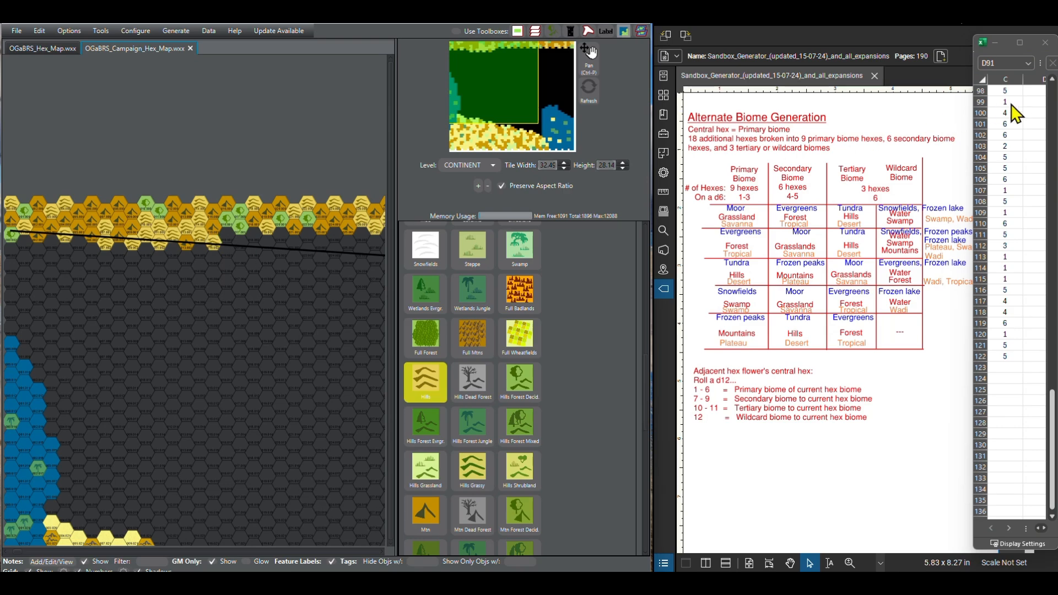
{"action": "left_click", "coordinate": [425, 514]}
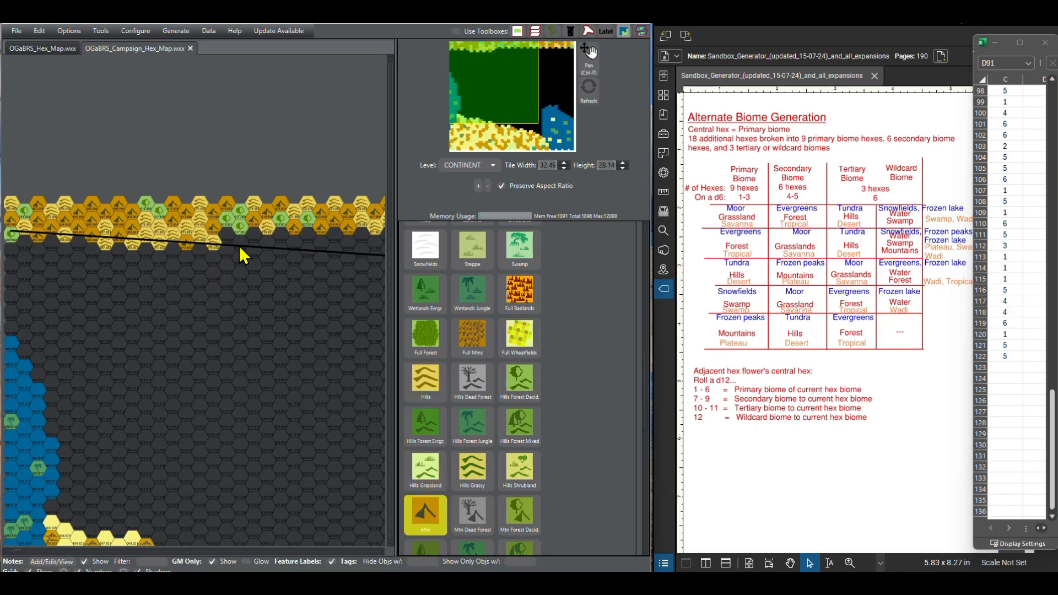
{"action": "left_click", "coordinate": [424, 396]}
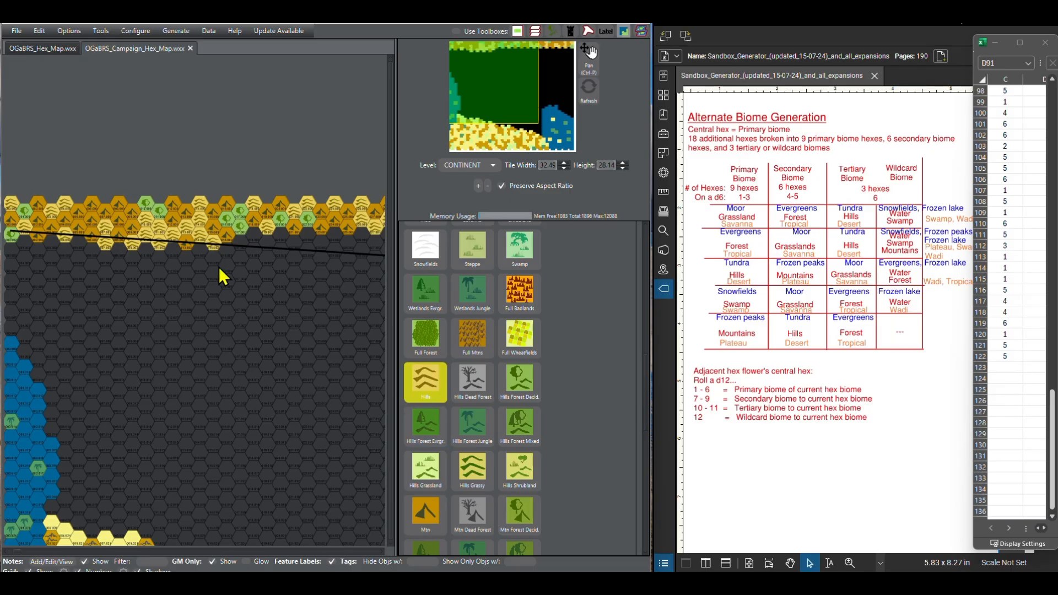
{"action": "left_click", "coordinate": [230, 252]}
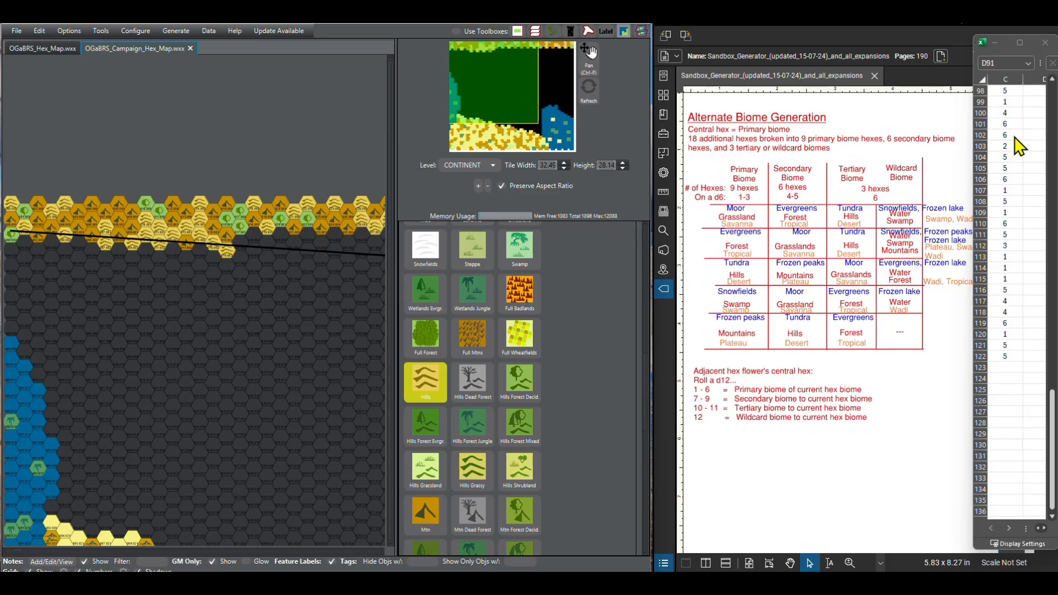
Step: Paint the next two hexes along the border line as Forest Decid. for the rolls in C101 and C102
{"action": "scroll", "coordinate": [419, 331], "scroll_direction": "up", "scroll_amount": 5}
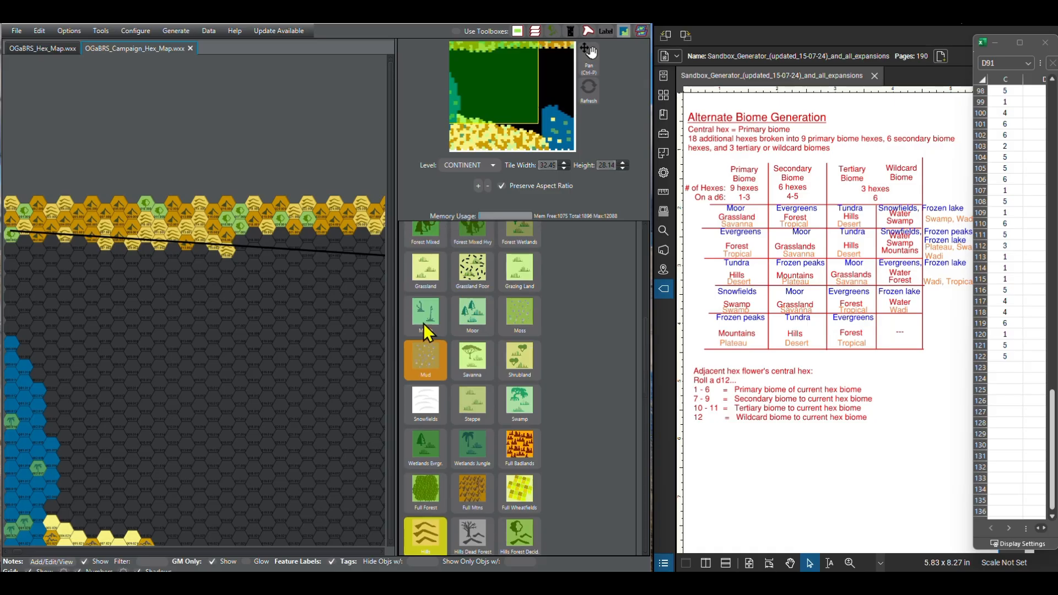
{"action": "scroll", "coordinate": [425, 319], "scroll_direction": "up", "scroll_amount": 1}
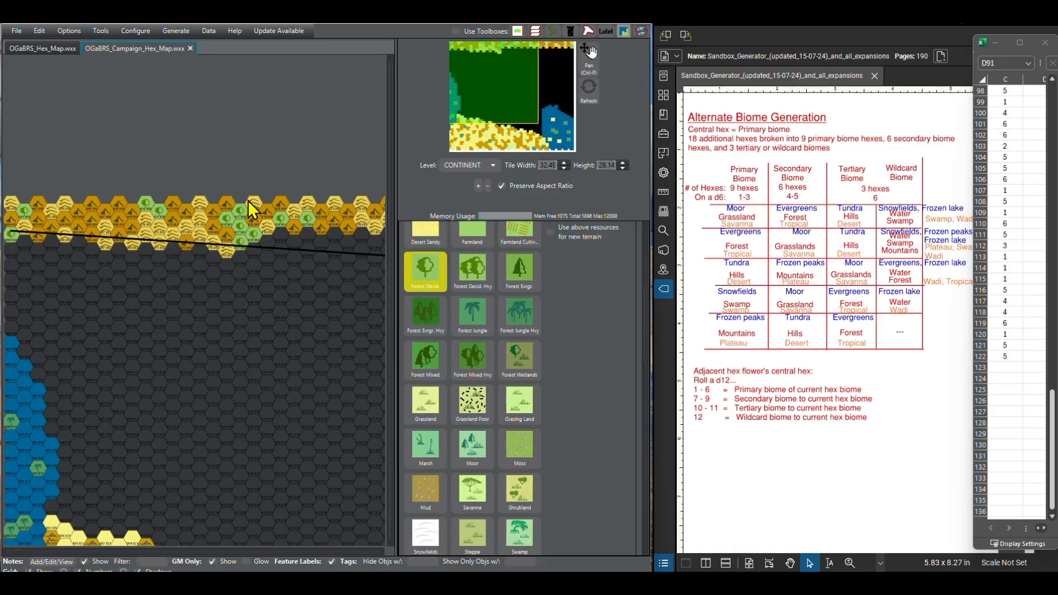
{"action": "left_click", "coordinate": [252, 234]}
Step: Paint one Mtn hex just below the new forest hexes for the roll in C103
{"action": "left_click", "coordinate": [1053, 518]}
{"action": "left_click", "coordinate": [1052, 518]}
{"action": "left_click", "coordinate": [1053, 517]}
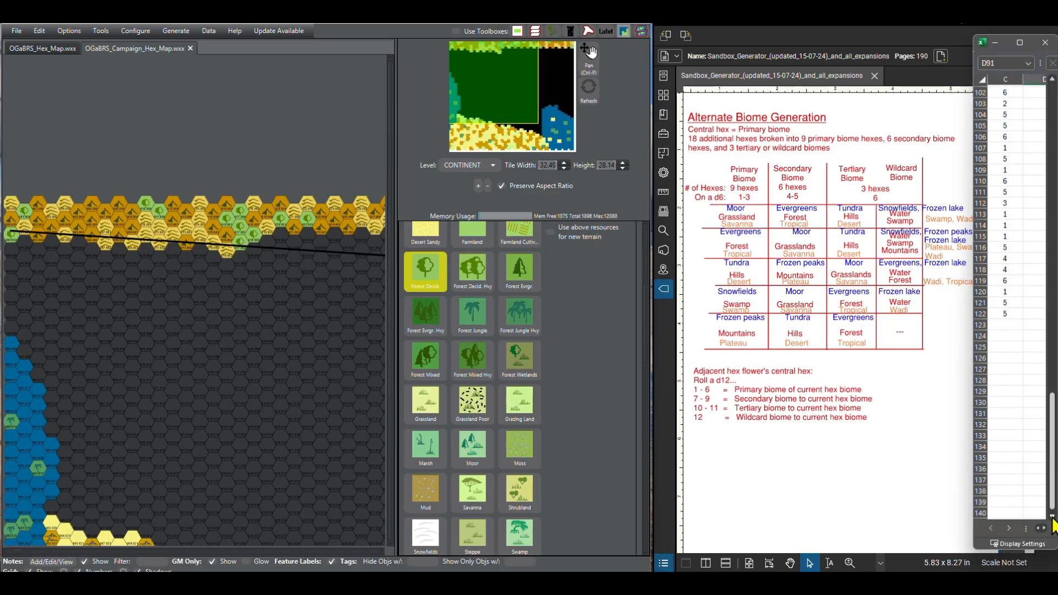
{"action": "left_click", "coordinate": [1052, 518]}
{"action": "left_click", "coordinate": [1052, 518]}
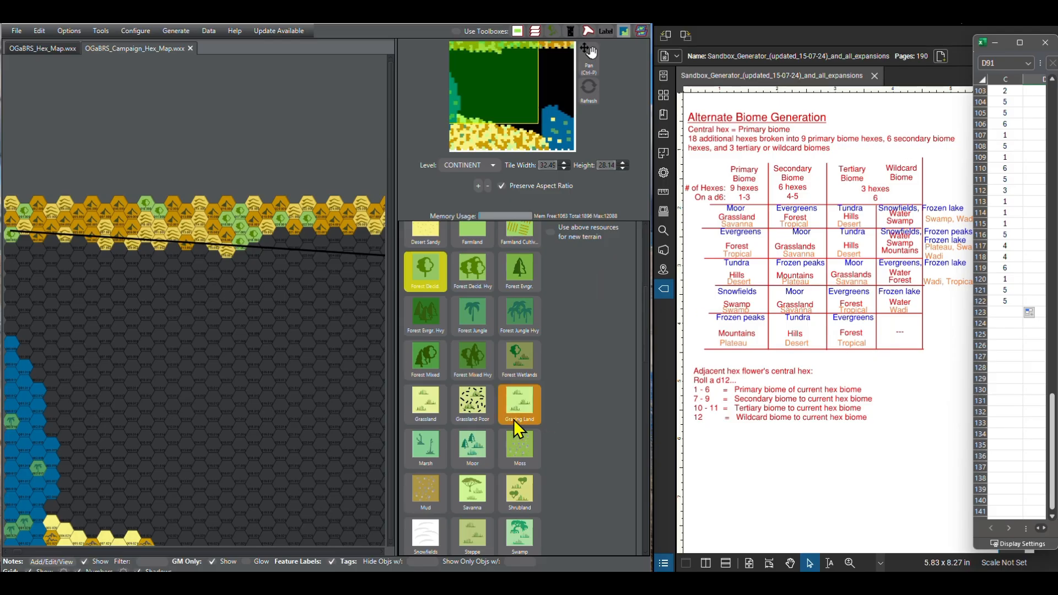
{"action": "scroll", "coordinate": [450, 423], "scroll_direction": "down", "scroll_amount": 5}
{"action": "scroll", "coordinate": [450, 422], "scroll_direction": "down", "scroll_amount": 4}
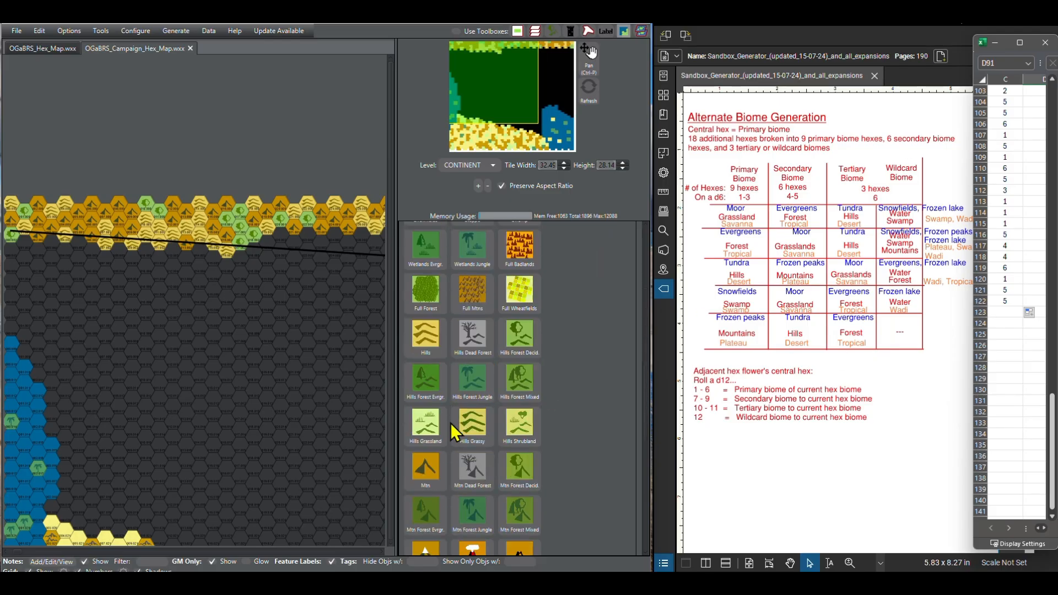
{"action": "left_click", "coordinate": [442, 414]}
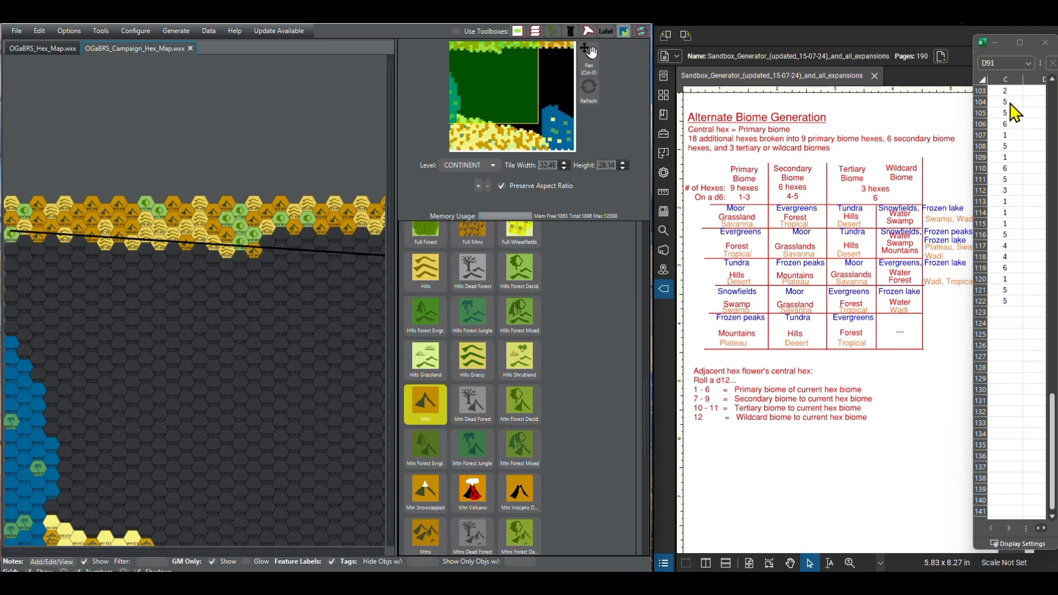
Step: Continue painting eastward along the border line with Hills for the rolls in C104 and C105 and Forest Decid. for C106
{"action": "left_click", "coordinate": [430, 270]}
{"action": "left_click", "coordinate": [281, 236]}
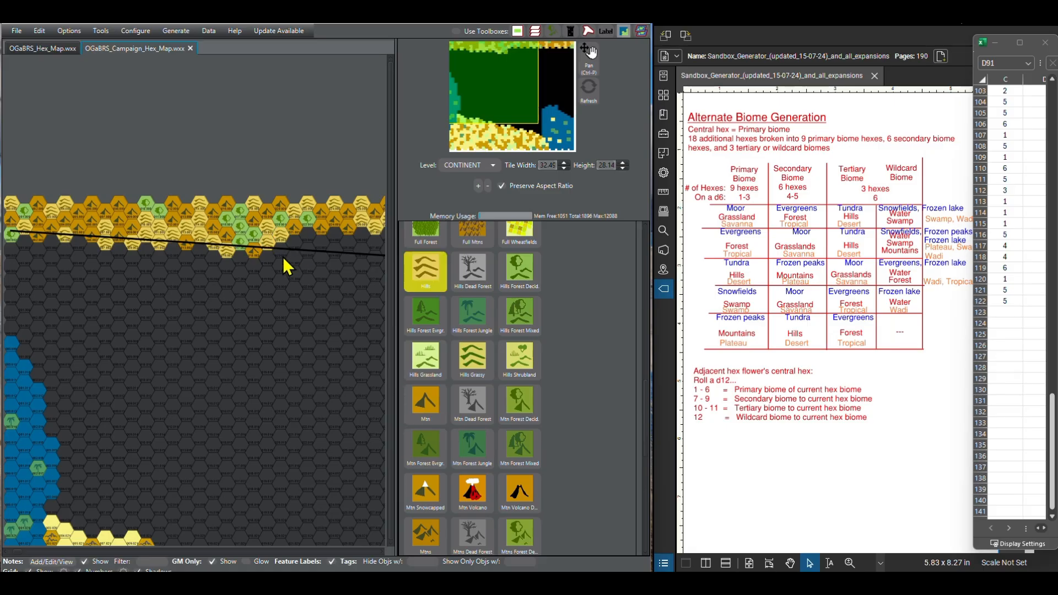
{"action": "scroll", "coordinate": [446, 316], "scroll_direction": "up", "scroll_amount": 10}
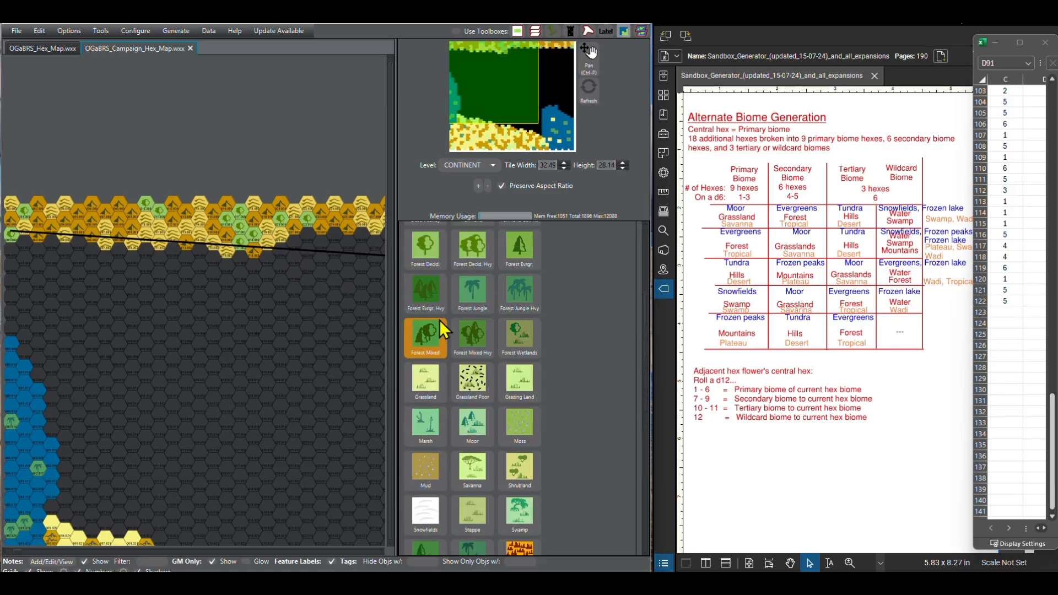
{"action": "left_click", "coordinate": [284, 252]}
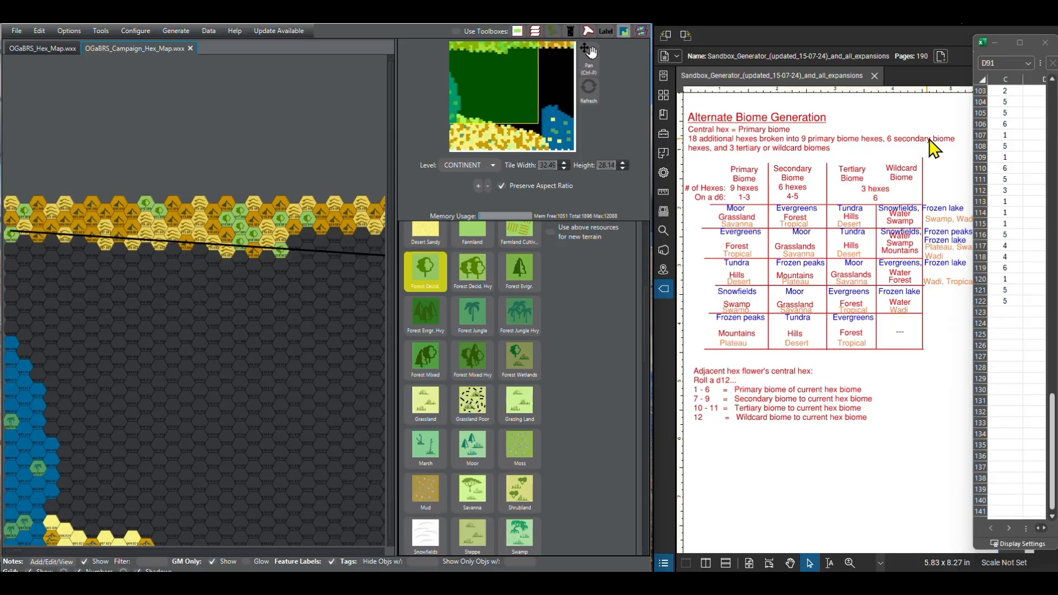
Step: Extend the border hexes eastward with one Mtn, one Hills and one more Mtn hex, following the rolls in C107 to C109
{"action": "left_click", "coordinate": [1053, 516]}
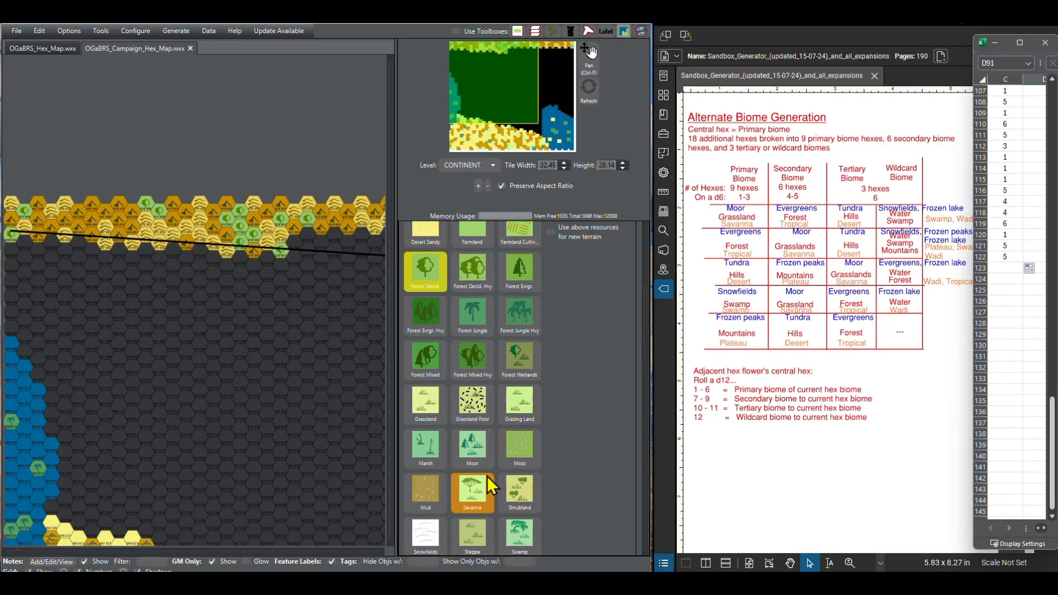
{"action": "scroll", "coordinate": [485, 484], "scroll_direction": "down", "scroll_amount": 10}
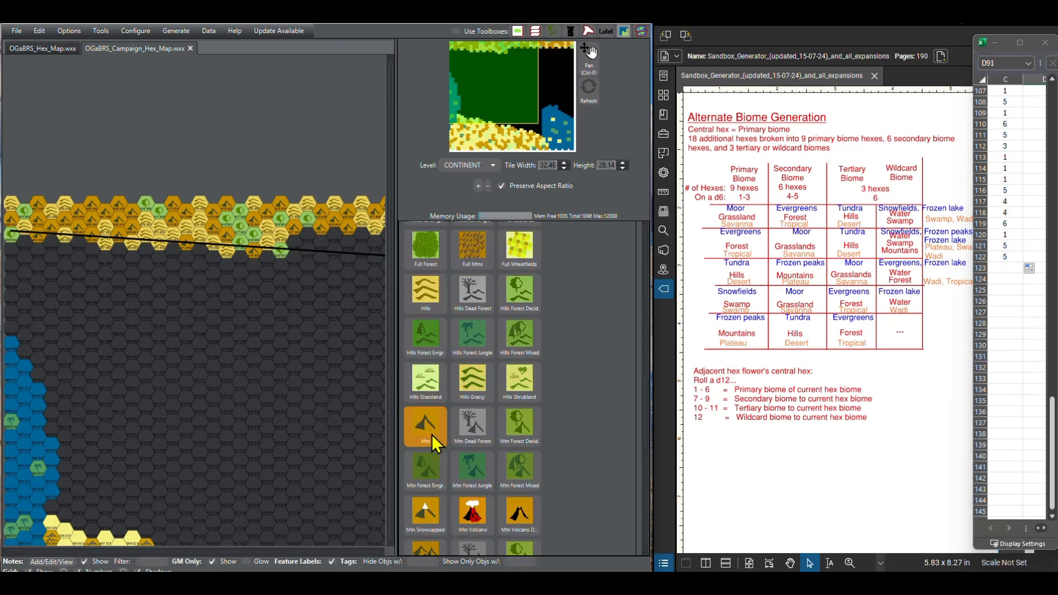
{"action": "left_click", "coordinate": [430, 433]}
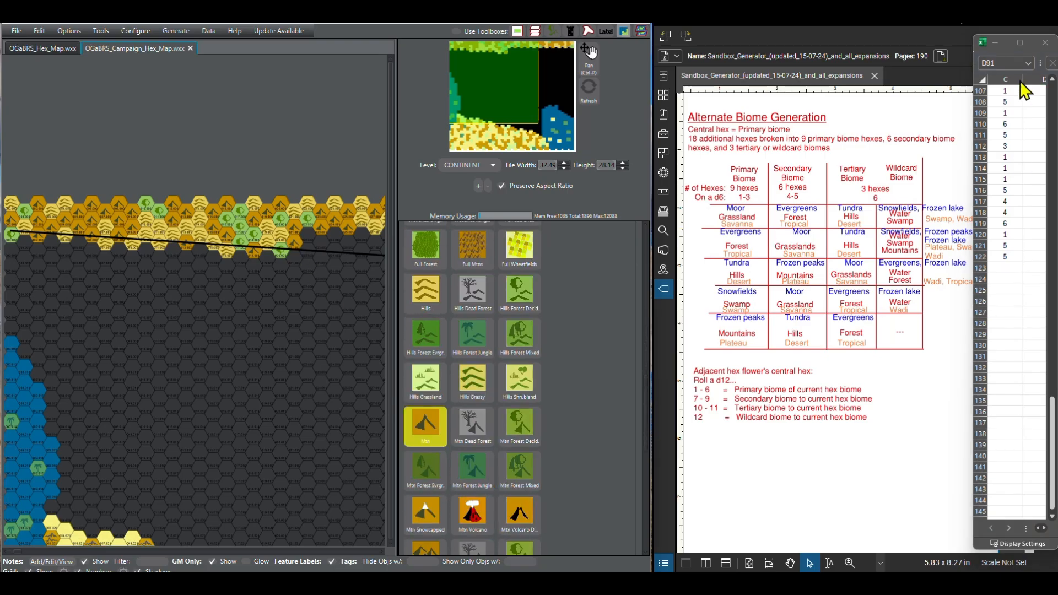
{"action": "left_click", "coordinate": [416, 281]}
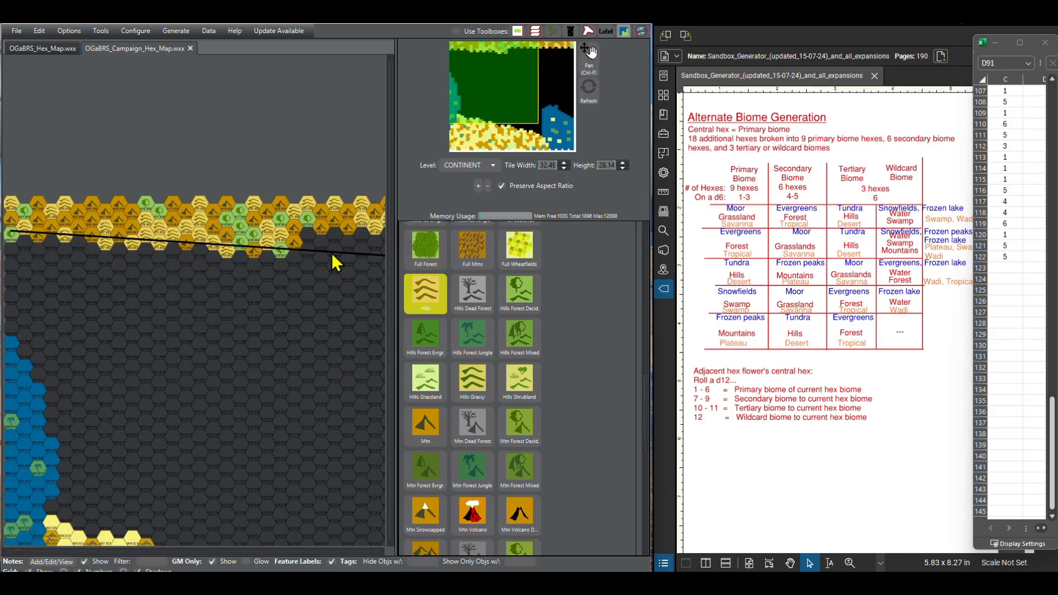
{"action": "left_click", "coordinate": [424, 426]}
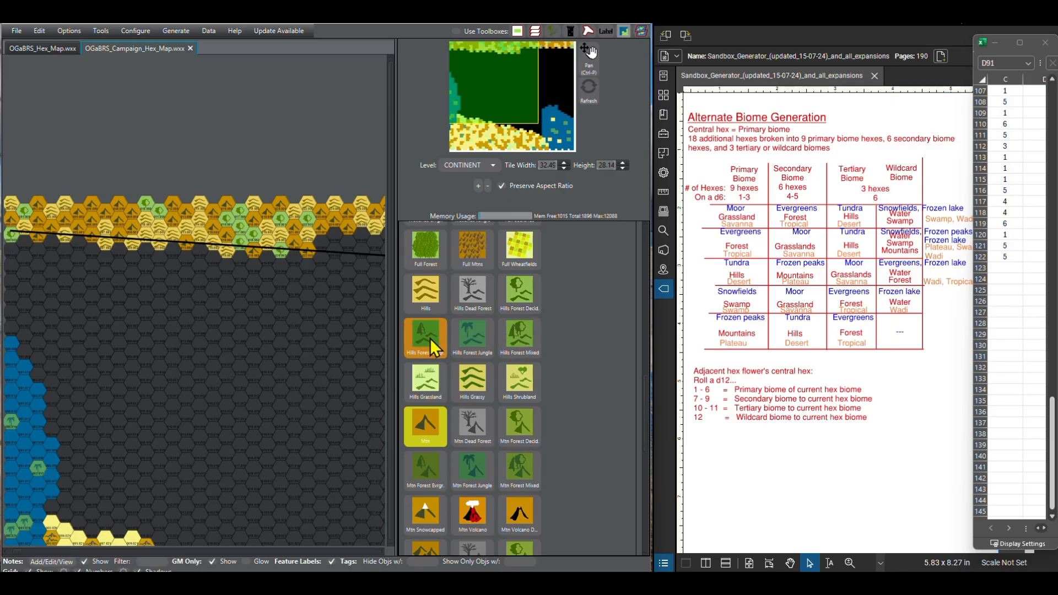
Step: Paint the next border hexes as Forest Decid. for the roll in C110 and Hills for the roll in C111
{"action": "scroll", "coordinate": [429, 340], "scroll_direction": "up", "scroll_amount": 4}
{"action": "scroll", "coordinate": [429, 336], "scroll_direction": "up", "scroll_amount": 4}
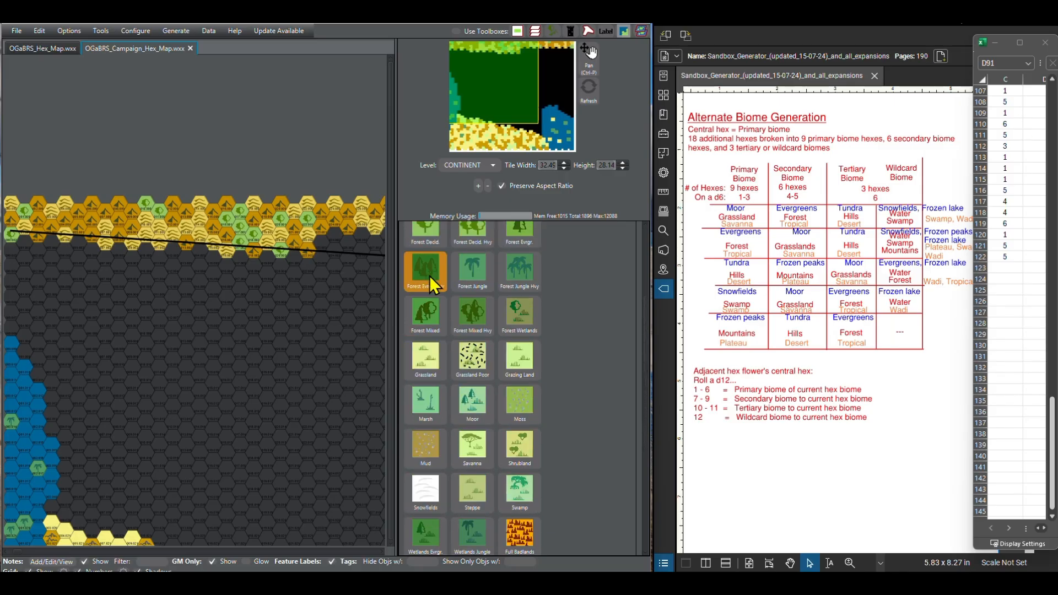
{"action": "left_click", "coordinate": [425, 234]}
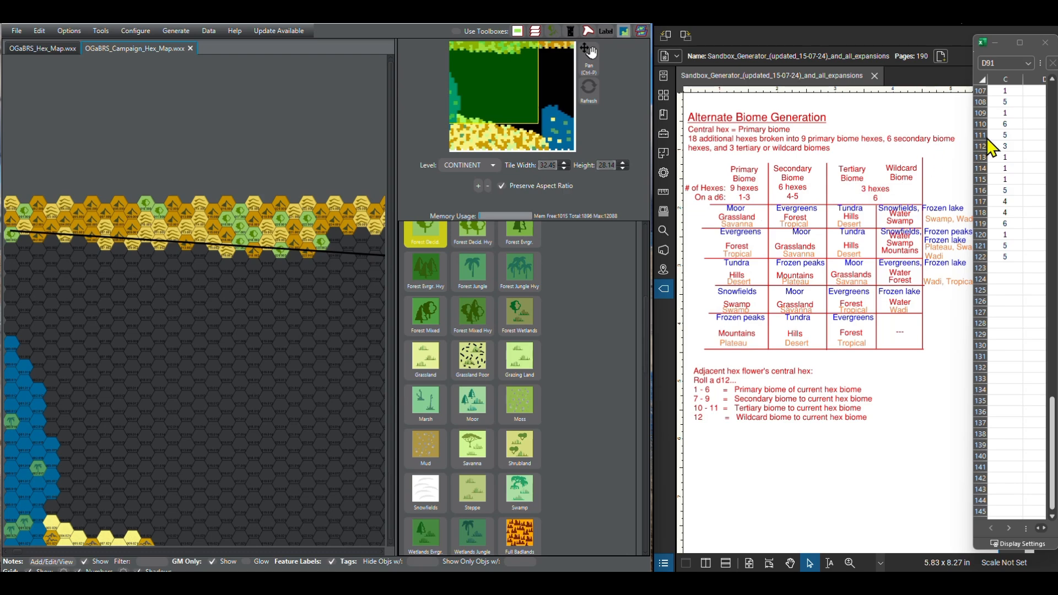
{"action": "scroll", "coordinate": [444, 414], "scroll_direction": "down", "scroll_amount": 1}
{"action": "scroll", "coordinate": [445, 414], "scroll_direction": "down", "scroll_amount": 4}
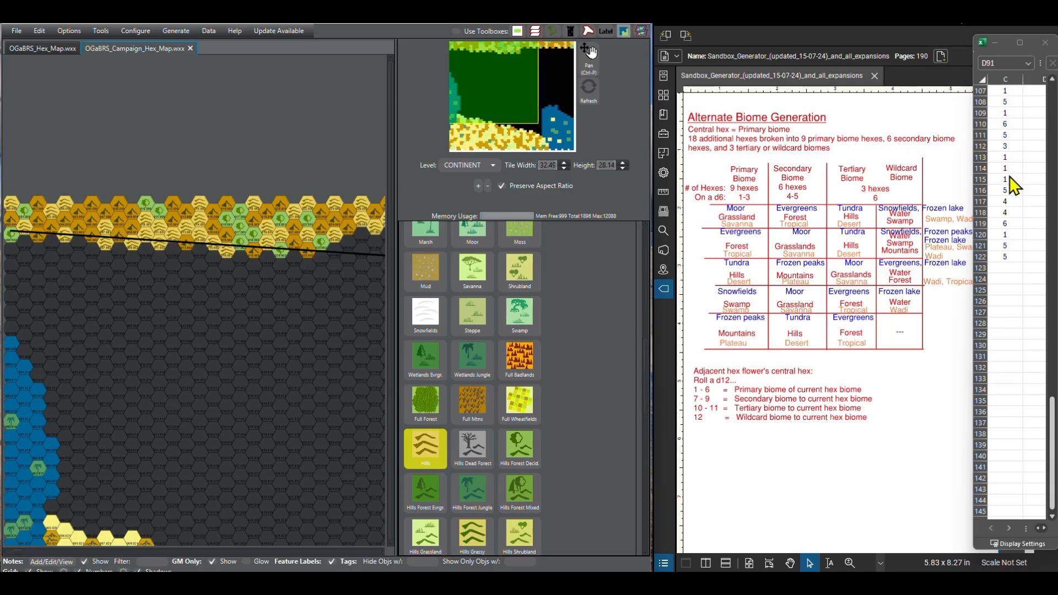
Step: Paint a run of Mtn hexes along the border line for the rolls in C112 to C115
{"action": "scroll", "coordinate": [435, 447], "scroll_direction": "up", "scroll_amount": 6}
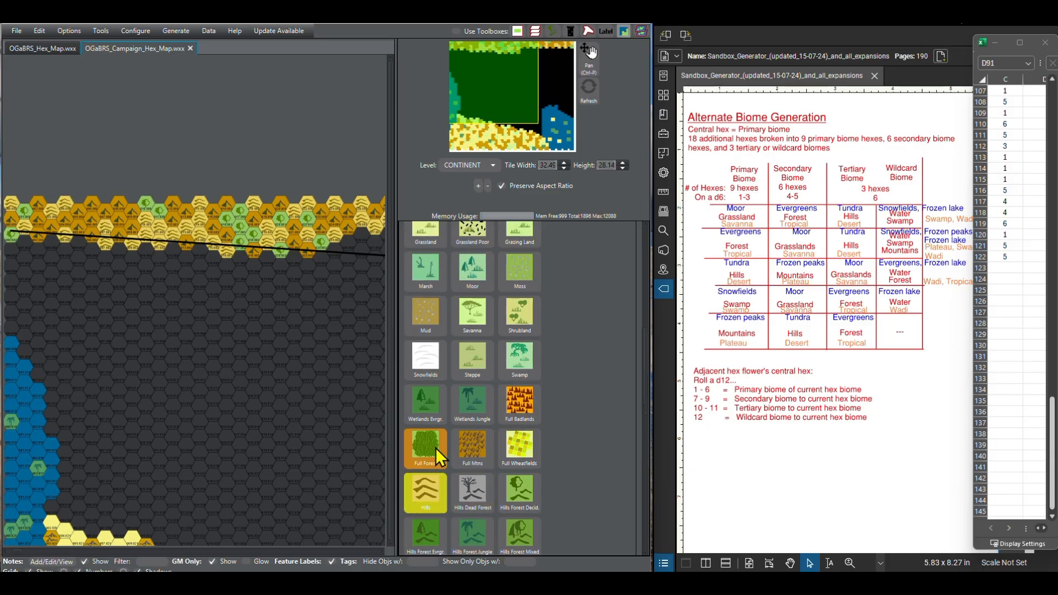
{"action": "scroll", "coordinate": [436, 445], "scroll_direction": "down", "scroll_amount": 15}
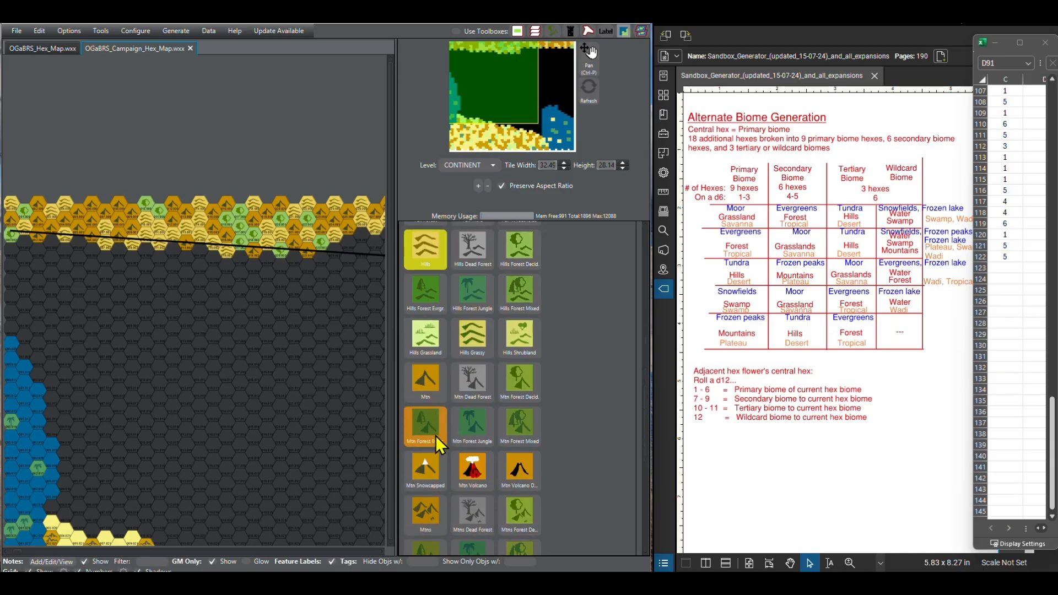
{"action": "left_click", "coordinate": [436, 385]}
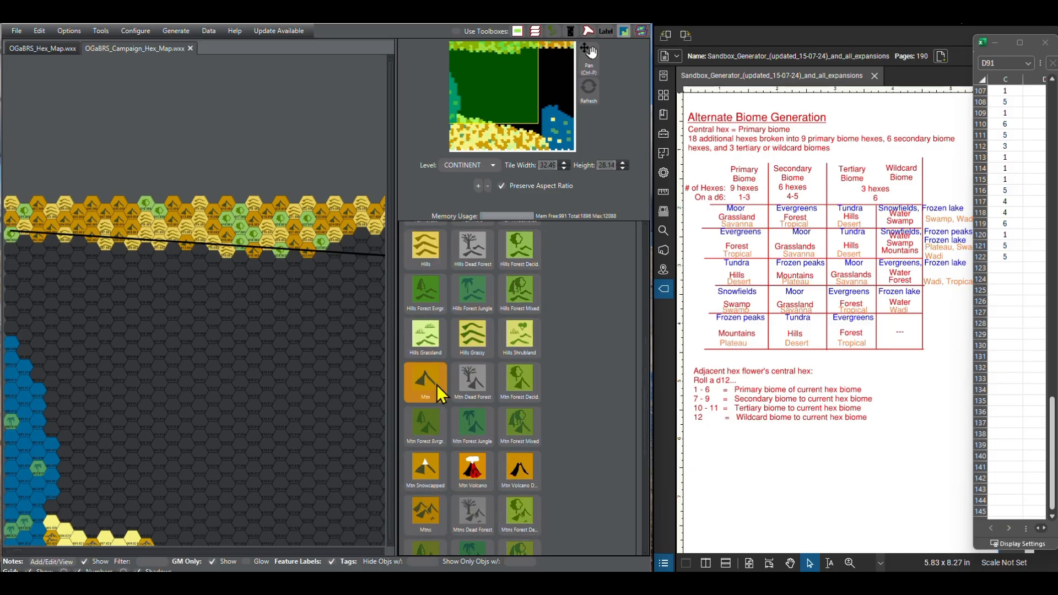
{"action": "left_click", "coordinate": [353, 257]}
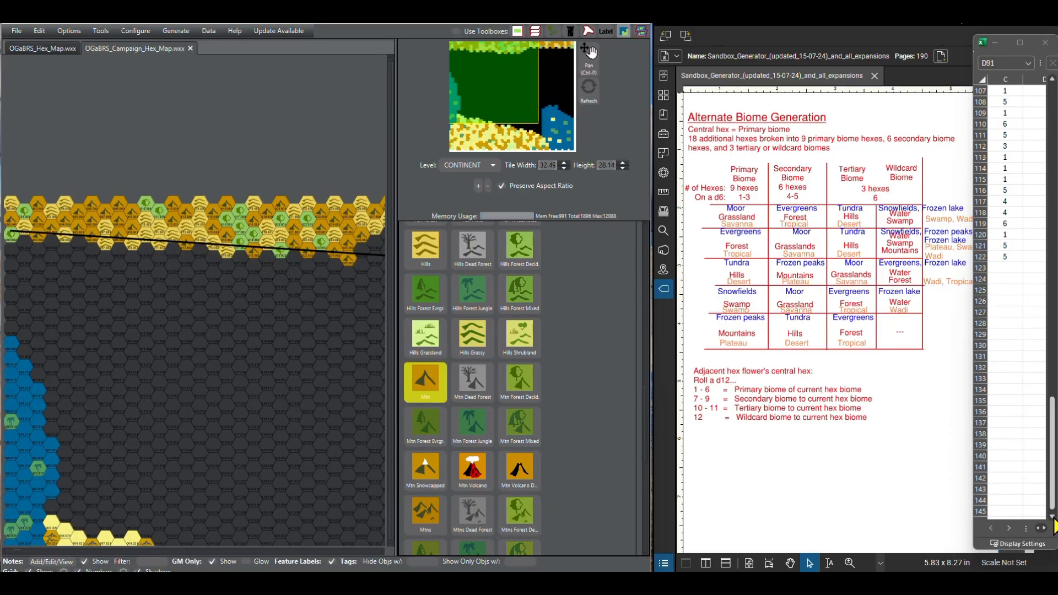
Step: Continue eastward with Hills hexes for the rolls in C116 to C118 and one Forest Decid. hex for C119
{"action": "scroll", "coordinate": [1053, 526], "scroll_direction": "down", "scroll_amount": 2}
{"action": "scroll", "coordinate": [1053, 526], "scroll_direction": "down", "scroll_amount": 1}
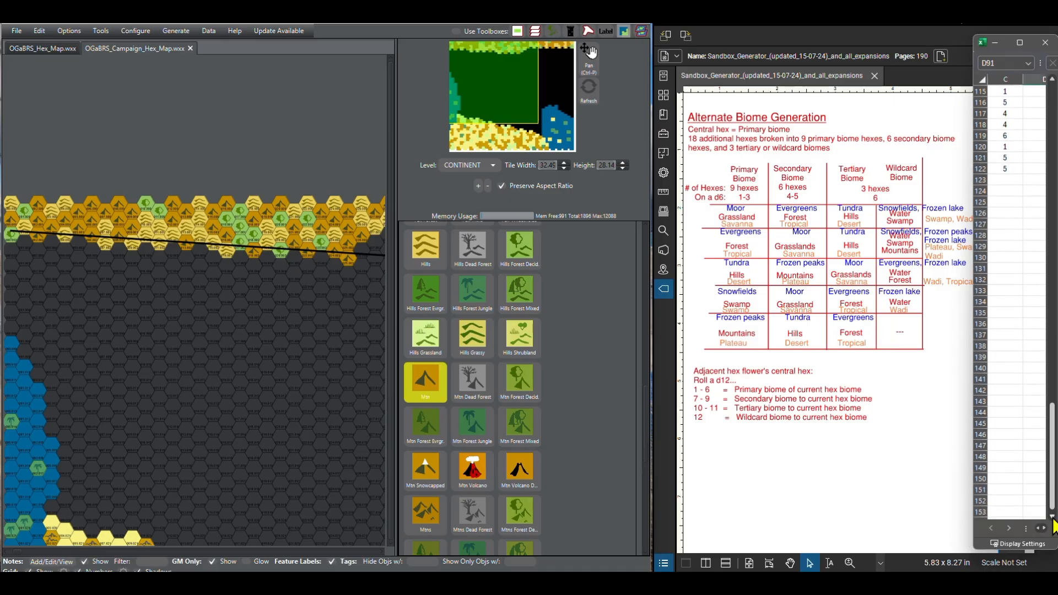
{"action": "left_click", "coordinate": [438, 243]}
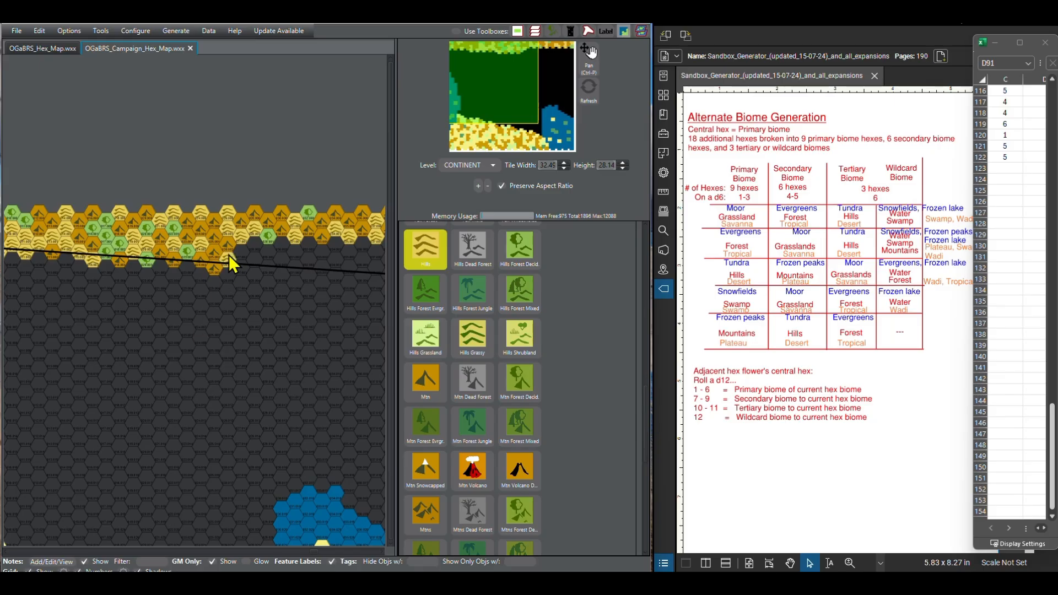
{"action": "left_click", "coordinate": [243, 250]}
{"action": "scroll", "coordinate": [422, 324], "scroll_direction": "up", "scroll_amount": 15}
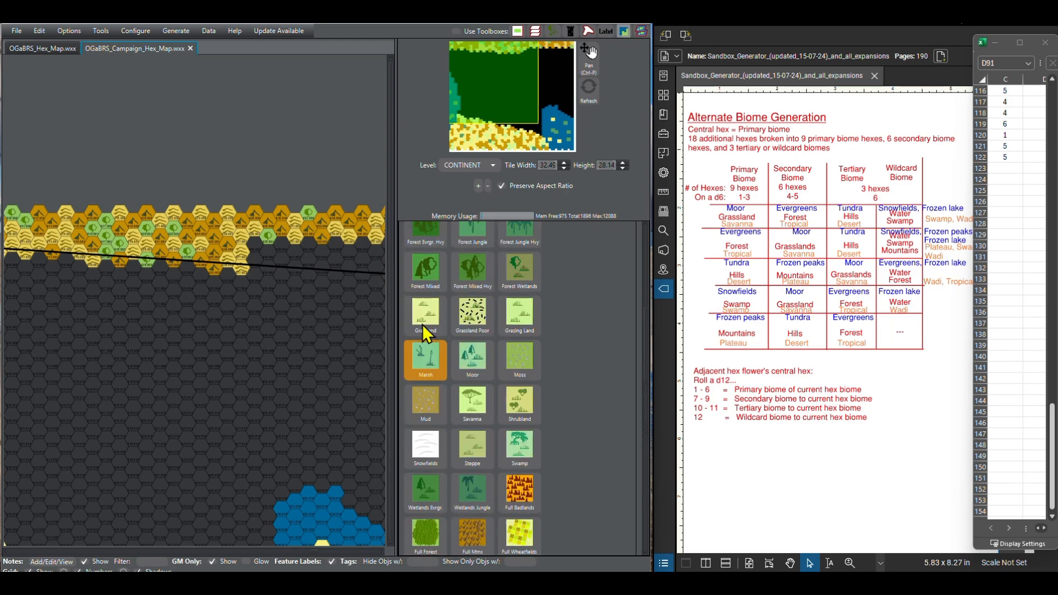
{"action": "scroll", "coordinate": [422, 324], "scroll_direction": "up", "scroll_amount": 2}
{"action": "left_click", "coordinate": [431, 246]}
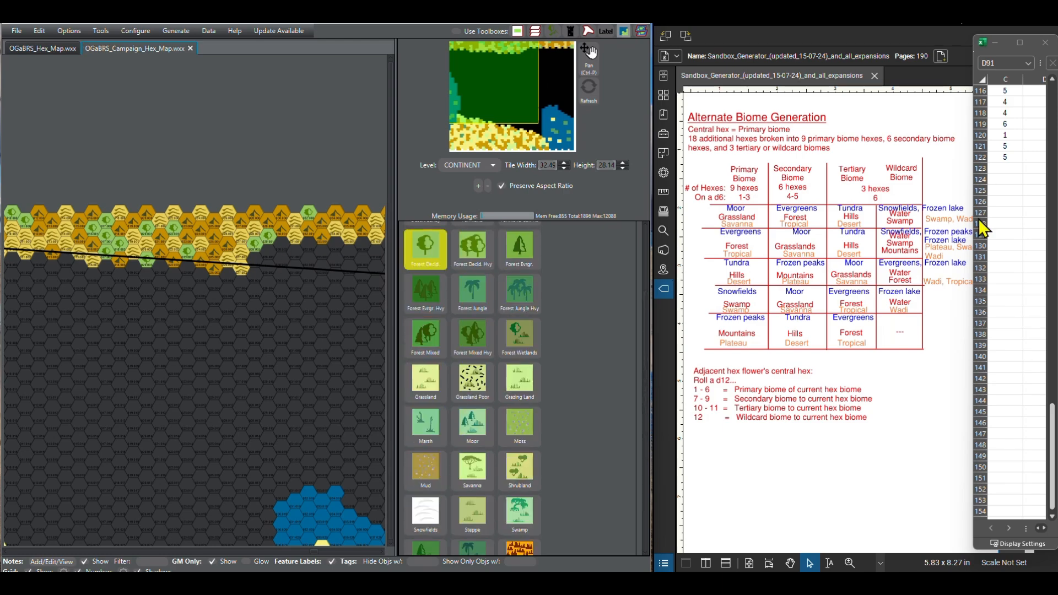
Step: Paint one Mtn hex for the roll in C120 and two Hills hexes for the rolls in C121 and C122
{"action": "scroll", "coordinate": [474, 385], "scroll_direction": "down", "scroll_amount": 5}
{"action": "left_click", "coordinate": [486, 441]}
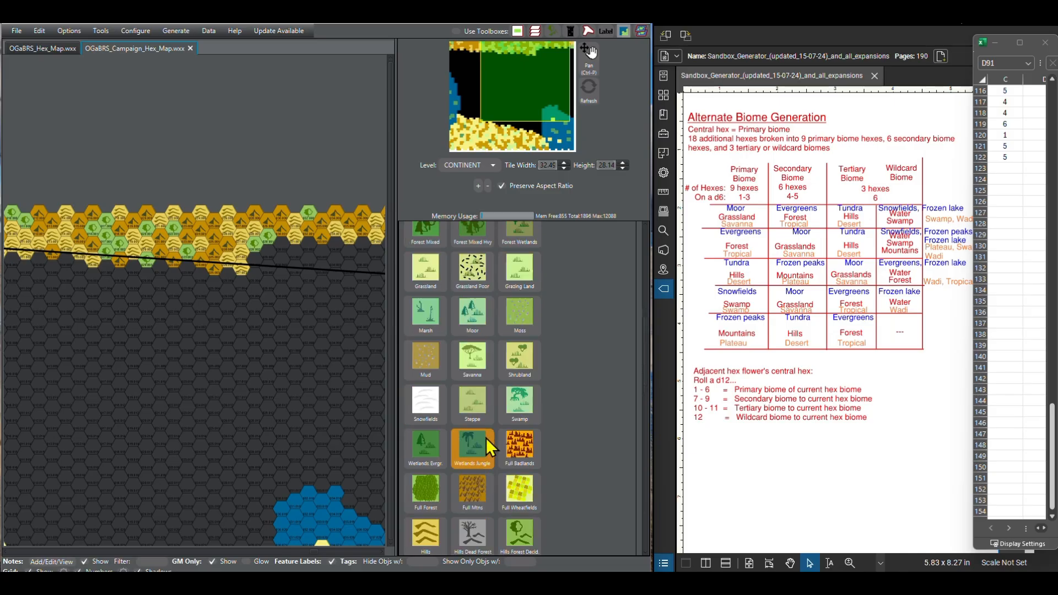
{"action": "scroll", "coordinate": [486, 440], "scroll_direction": "down", "scroll_amount": 8}
{"action": "left_click", "coordinate": [427, 492]}
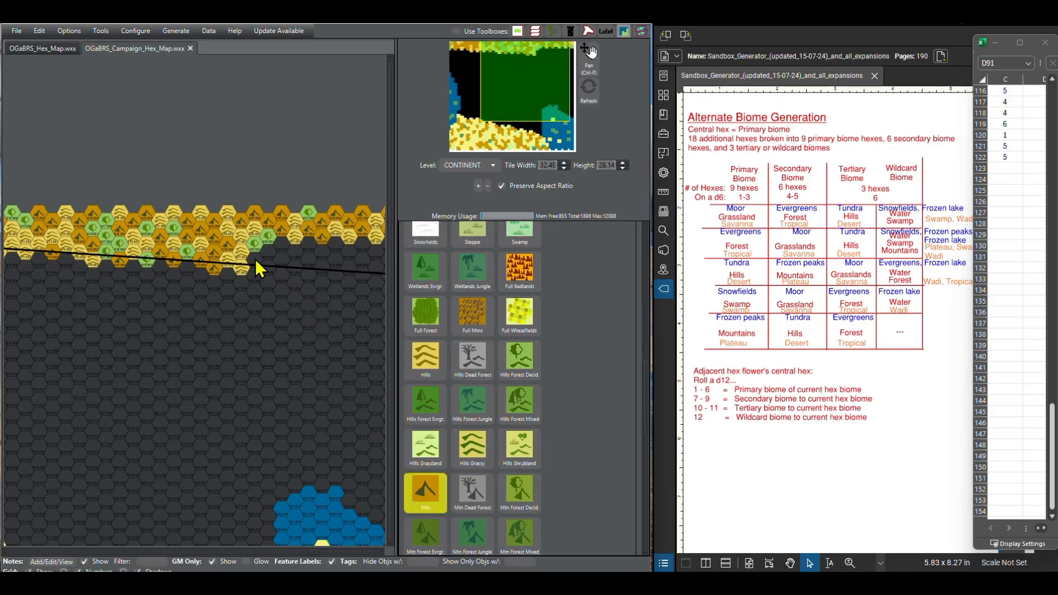
{"action": "left_click", "coordinate": [432, 366]}
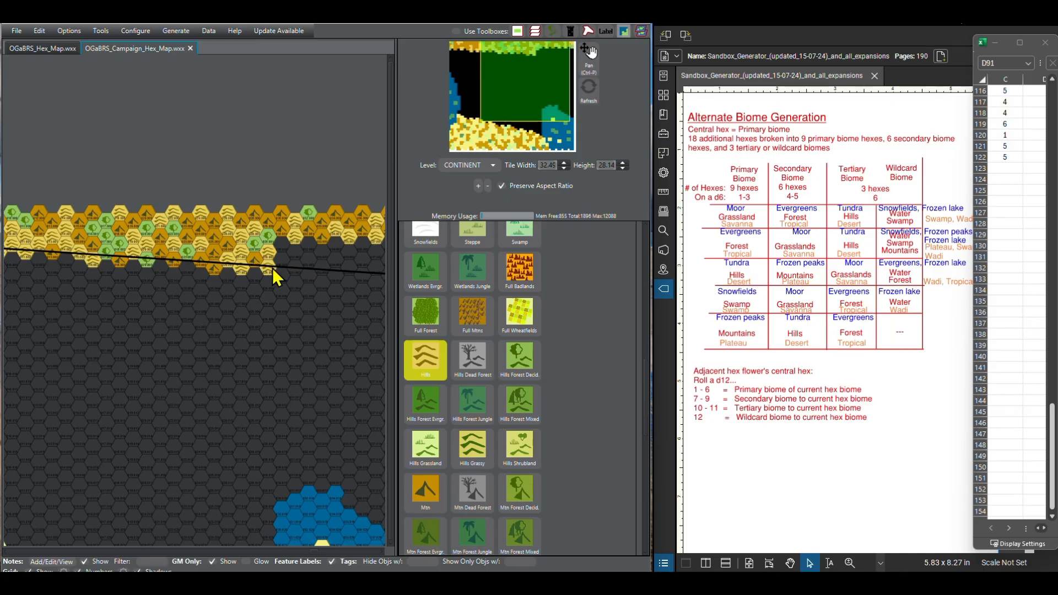
Step: Extend the d6 rolls in column C of the spreadsheet from C122 down to C155 for the remaining northern hexes
{"action": "left_click_drag", "start_coordinate": [351, 339], "coordinate": [246, 288]}
{"action": "left_click_drag", "start_coordinate": [160, 317], "coordinate": [270, 349]}
{"action": "scroll", "coordinate": [273, 349], "scroll_direction": "down", "scroll_amount": 3}
{"action": "scroll", "coordinate": [270, 361], "scroll_direction": "up", "scroll_amount": 2}
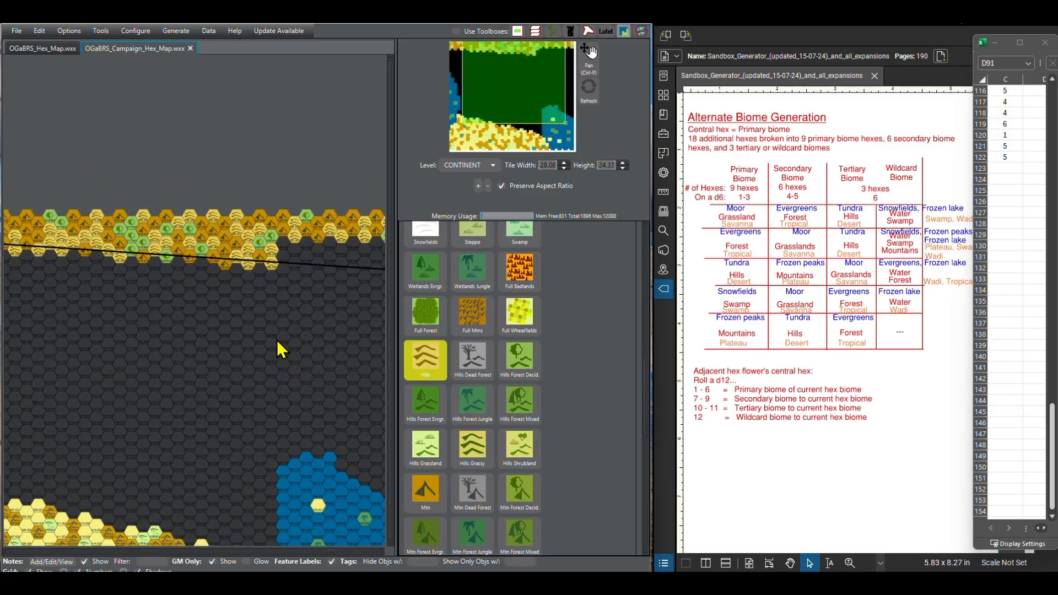
{"action": "scroll", "coordinate": [277, 342], "scroll_direction": "up", "scroll_amount": 2}
{"action": "left_click_drag", "start_coordinate": [355, 317], "coordinate": [202, 319]}
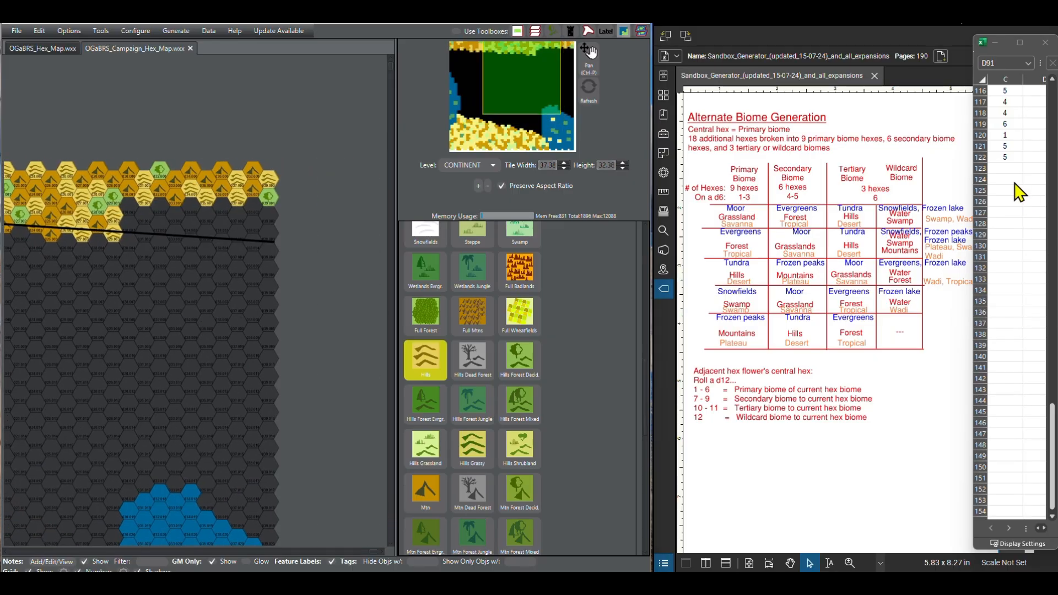
{"action": "left_click_drag", "start_coordinate": [1030, 157], "coordinate": [1032, 463]}
{"action": "left_click", "coordinate": [1015, 157]}
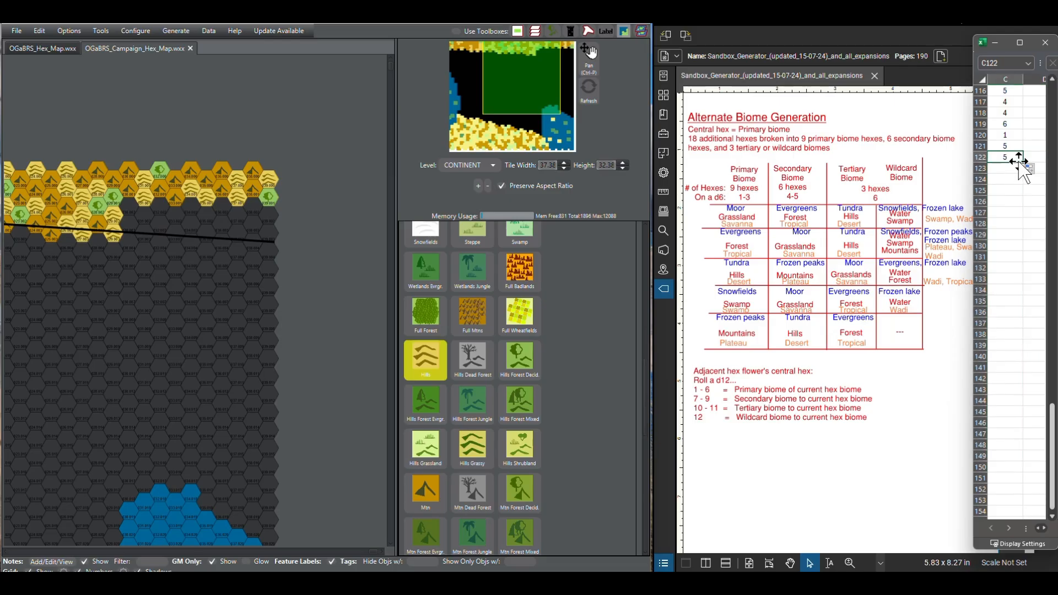
{"action": "left_click_drag", "start_coordinate": [1020, 161], "coordinate": [1025, 518]}
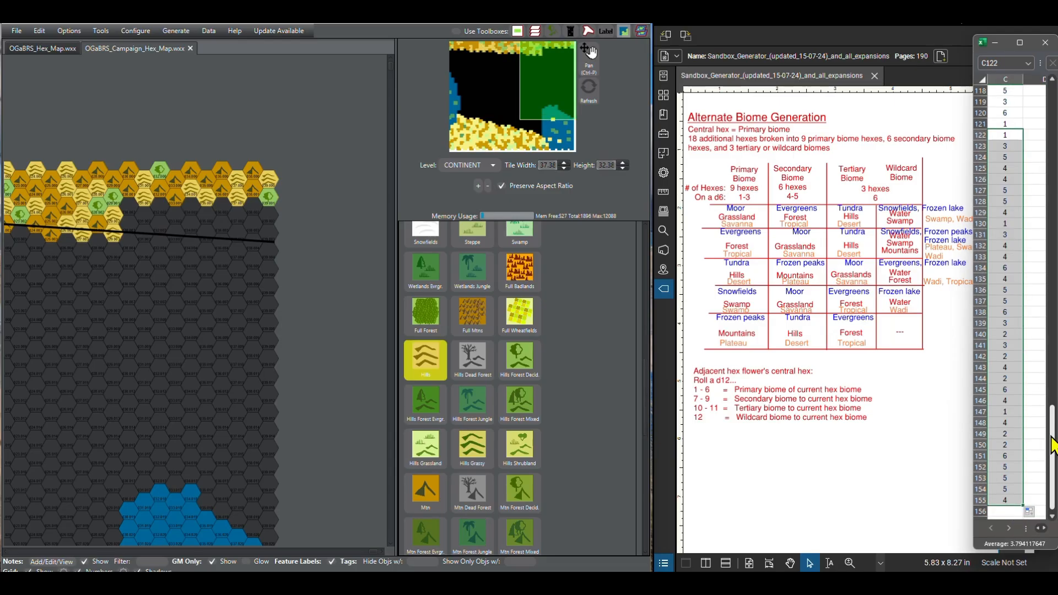
{"action": "left_click", "coordinate": [1053, 519]}
{"action": "left_click", "coordinate": [1053, 519]}
{"action": "left_click", "coordinate": [1053, 519]}
{"action": "left_click", "coordinate": [1053, 519]}
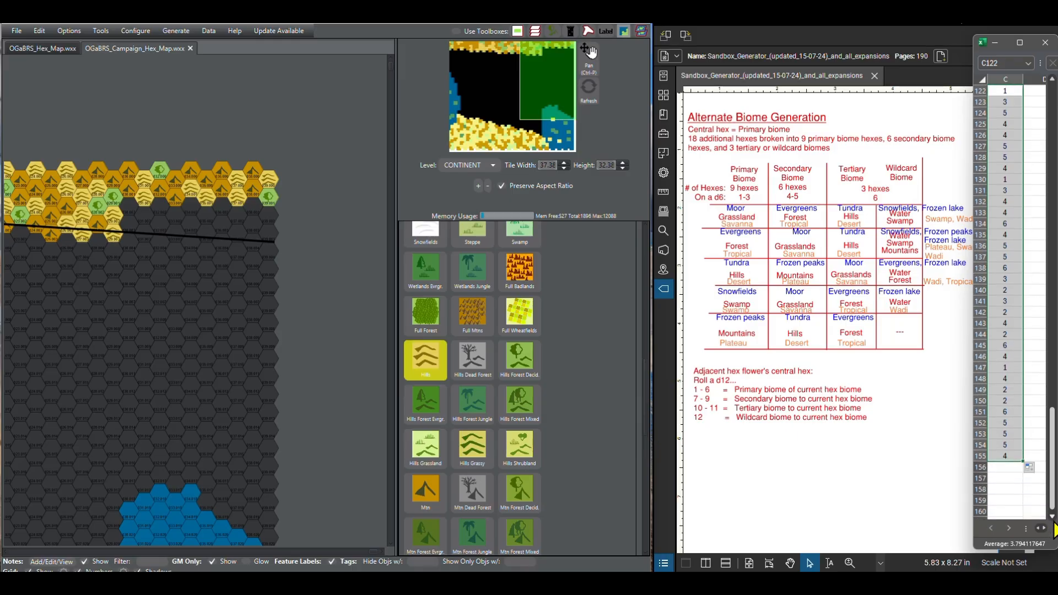
{"action": "left_click", "coordinate": [1054, 519]}
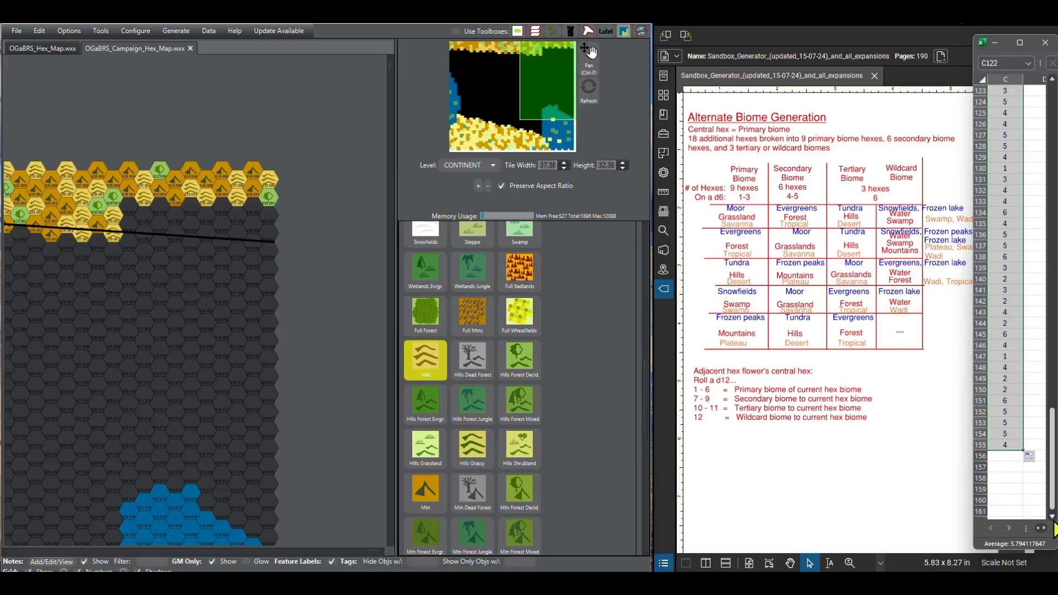
{"action": "left_click", "coordinate": [1024, 91]}
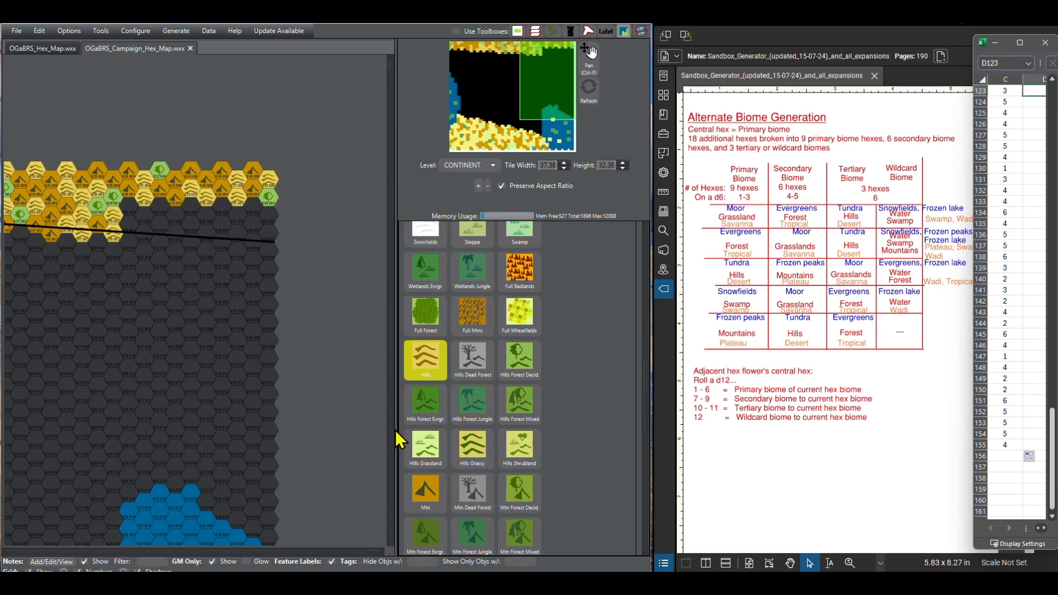
Step: Paint the next empty hex east of the last Hills hexes as Mtn for the roll in C123
{"action": "left_click", "coordinate": [418, 484]}
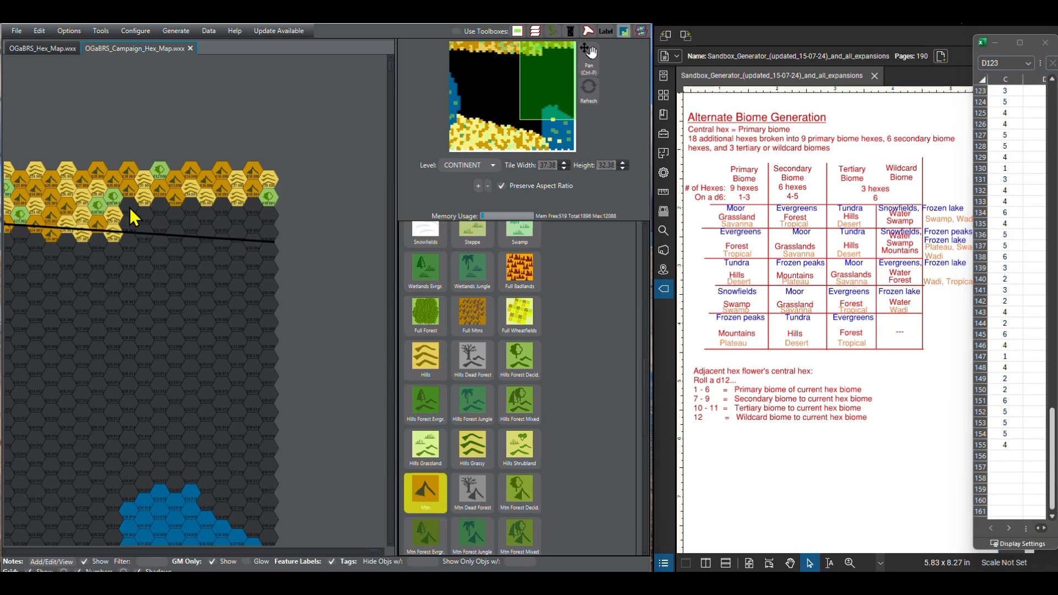
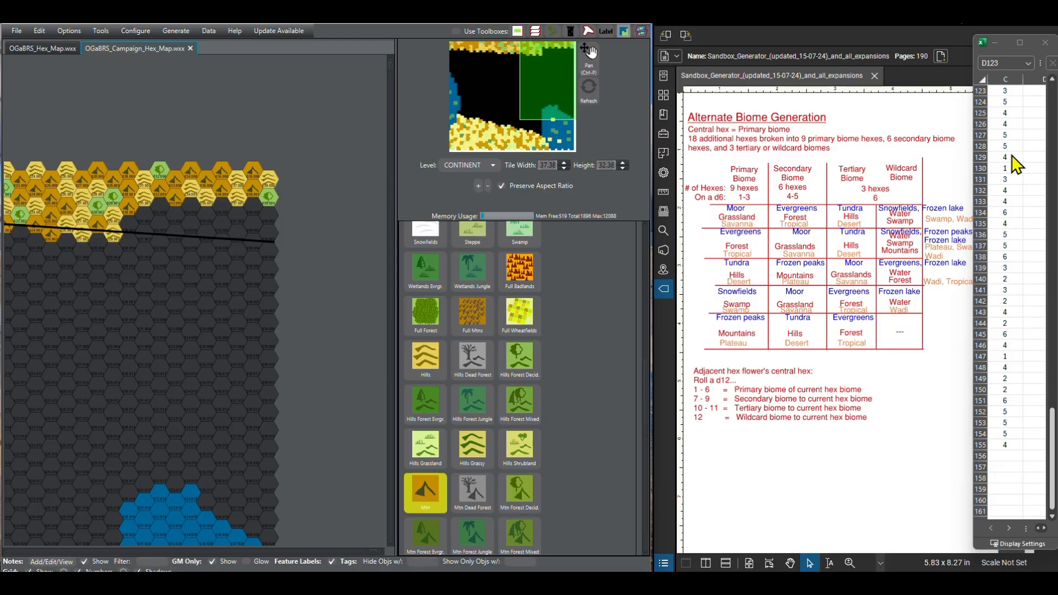
Step: Extend the northern terrain band eastward along the black line by painting the next empty hexes with Hills and Mtn terrain
{"action": "left_click", "coordinate": [422, 369]}
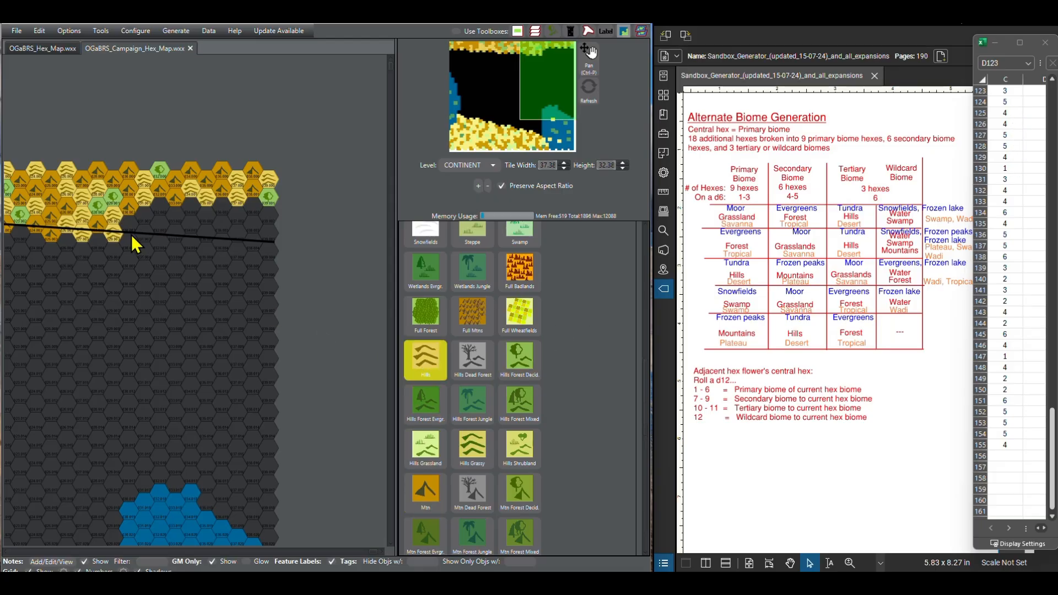
{"action": "left_click", "coordinate": [132, 228]}
{"action": "left_click", "coordinate": [160, 238]}
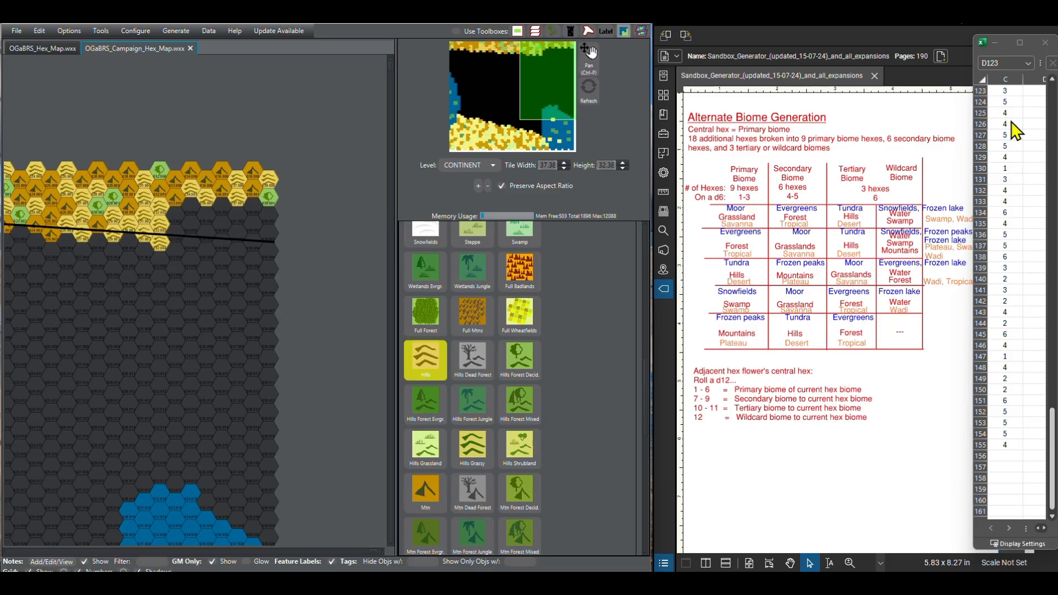
{"action": "left_click", "coordinate": [1053, 518]}
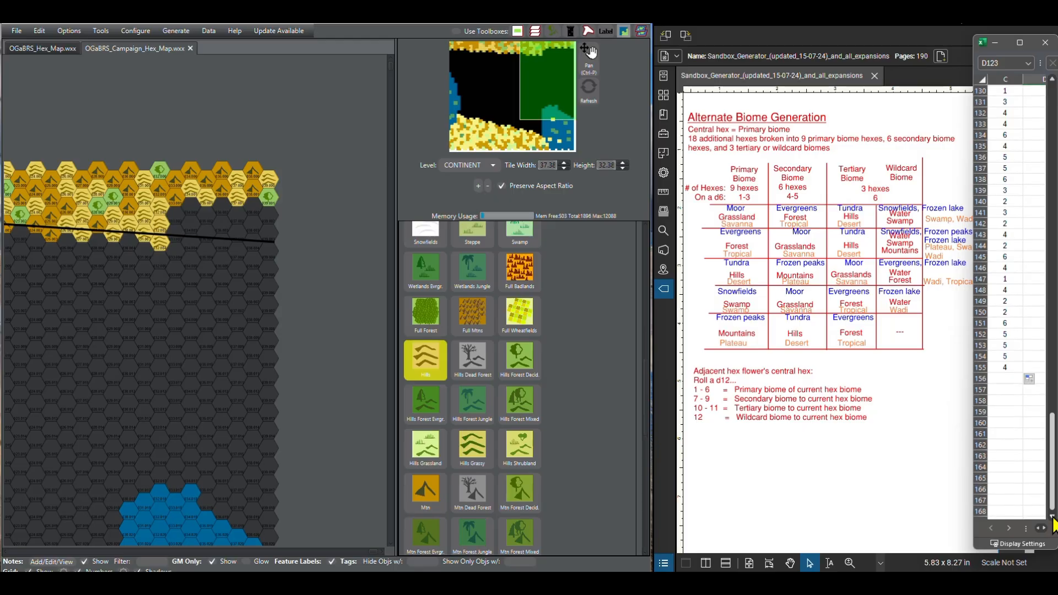
{"action": "left_click", "coordinate": [427, 487]}
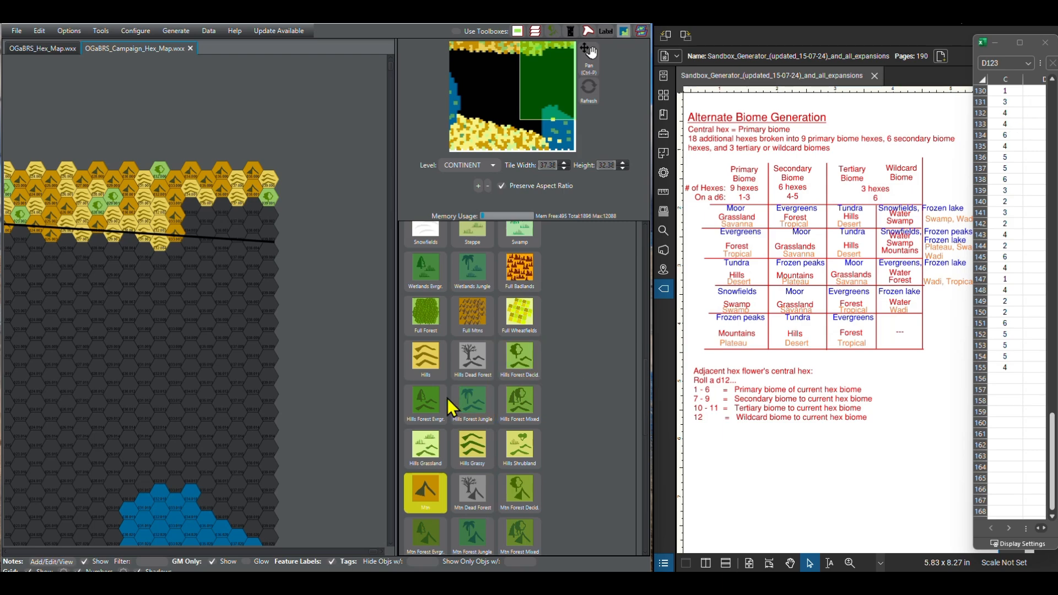
{"action": "left_click", "coordinate": [428, 372]}
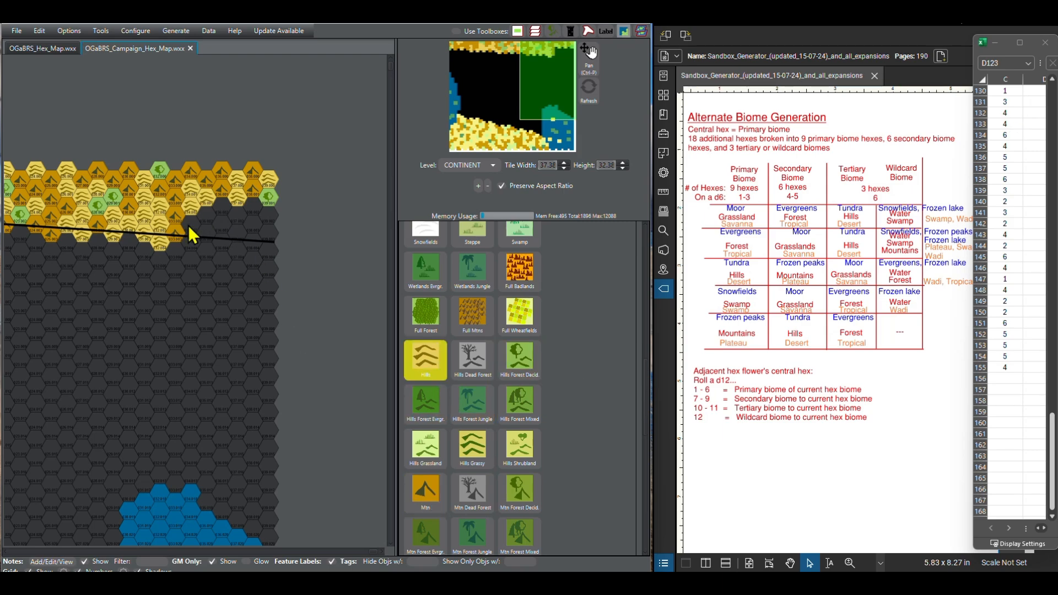
Step: Continue the northern band eastward, painting two single Forest Decid. hexes near the black line and Hills on the hexes around them
{"action": "scroll", "coordinate": [432, 275], "scroll_direction": "up", "scroll_amount": 10}
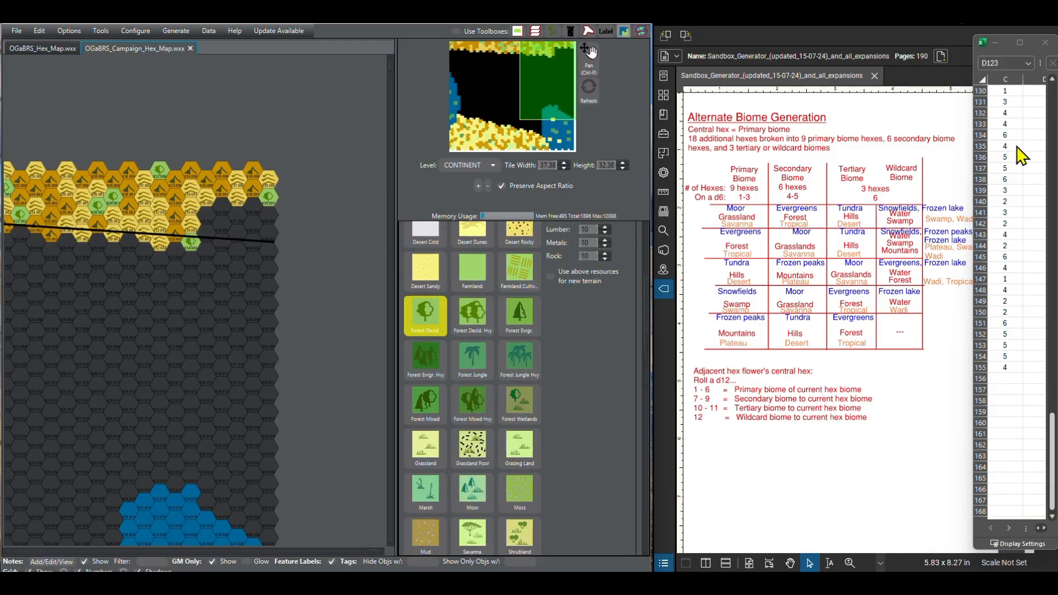
{"action": "scroll", "coordinate": [500, 400], "scroll_direction": "down", "scroll_amount": 5}
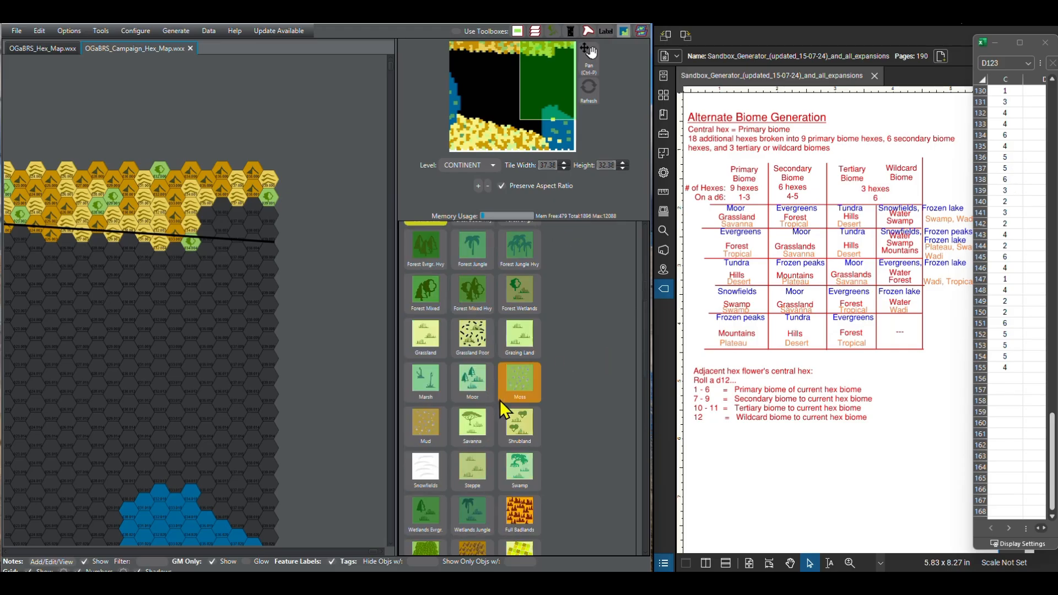
{"action": "scroll", "coordinate": [497, 401], "scroll_direction": "down", "scroll_amount": 2}
{"action": "left_click", "coordinate": [435, 388]}
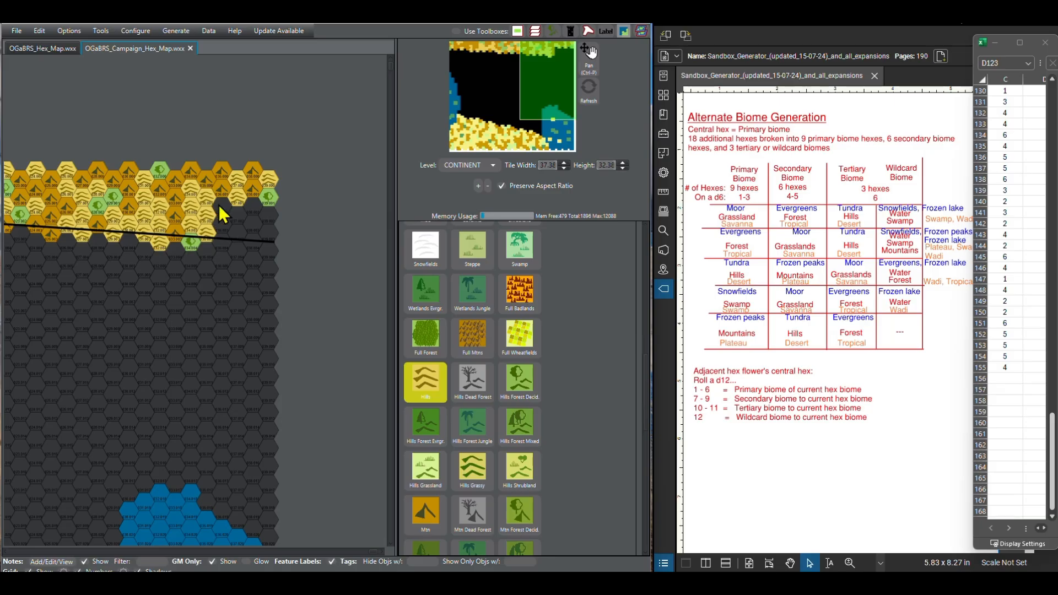
{"action": "scroll", "coordinate": [443, 337], "scroll_direction": "up", "scroll_amount": 6}
{"action": "left_click", "coordinate": [433, 275]}
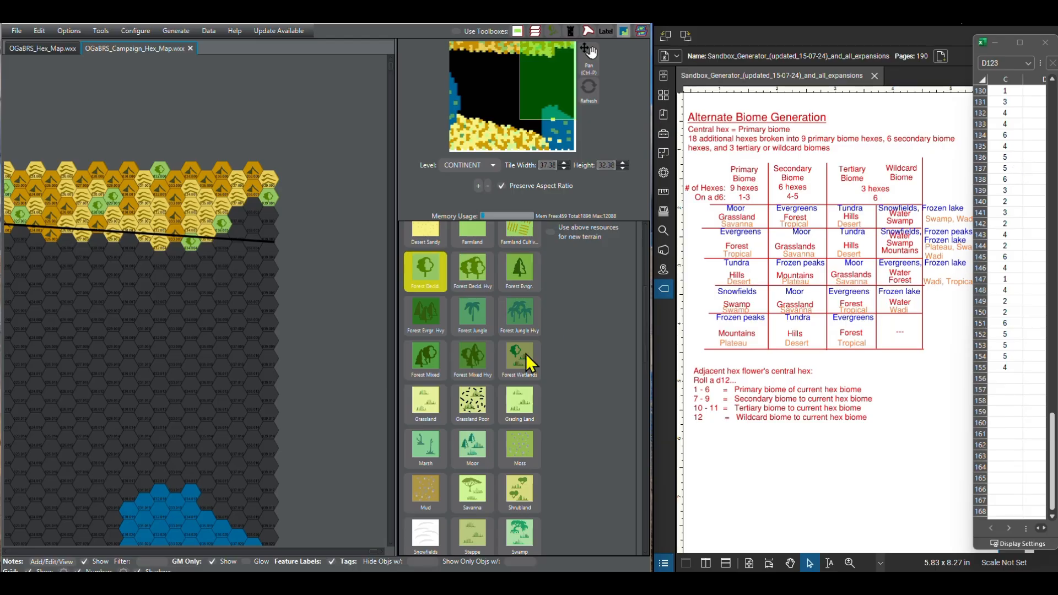
{"action": "scroll", "coordinate": [525, 353], "scroll_direction": "down", "scroll_amount": 5}
{"action": "left_click", "coordinate": [435, 449]}
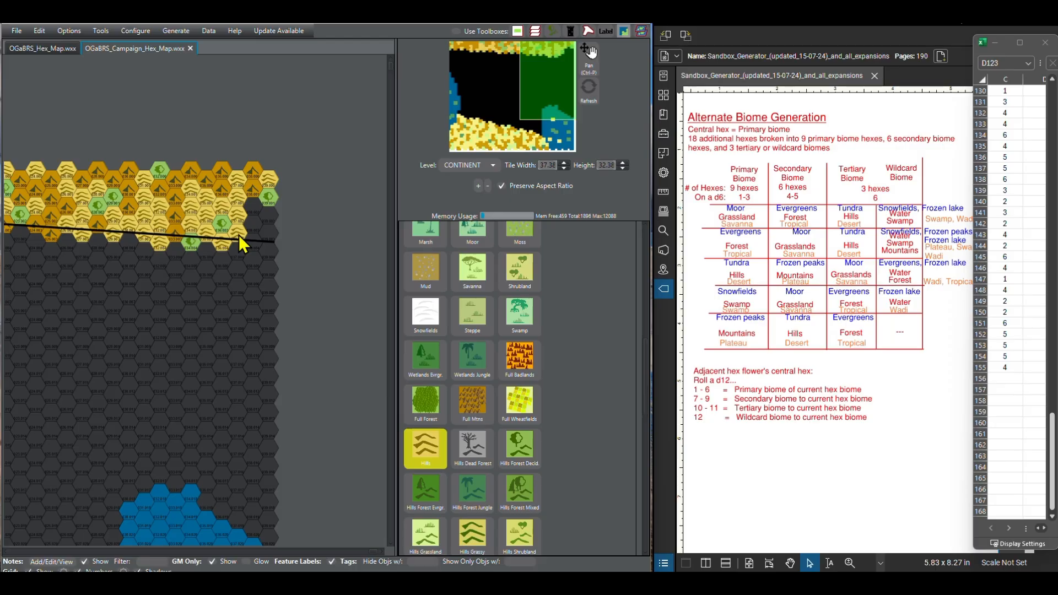
Step: Finish the northern band at the map's east edge with one Forest Decid. hex and Mtn terrain on the remaining hexes above the line
{"action": "scroll", "coordinate": [414, 359], "scroll_direction": "up", "scroll_amount": 7}
{"action": "left_click", "coordinate": [424, 346]}
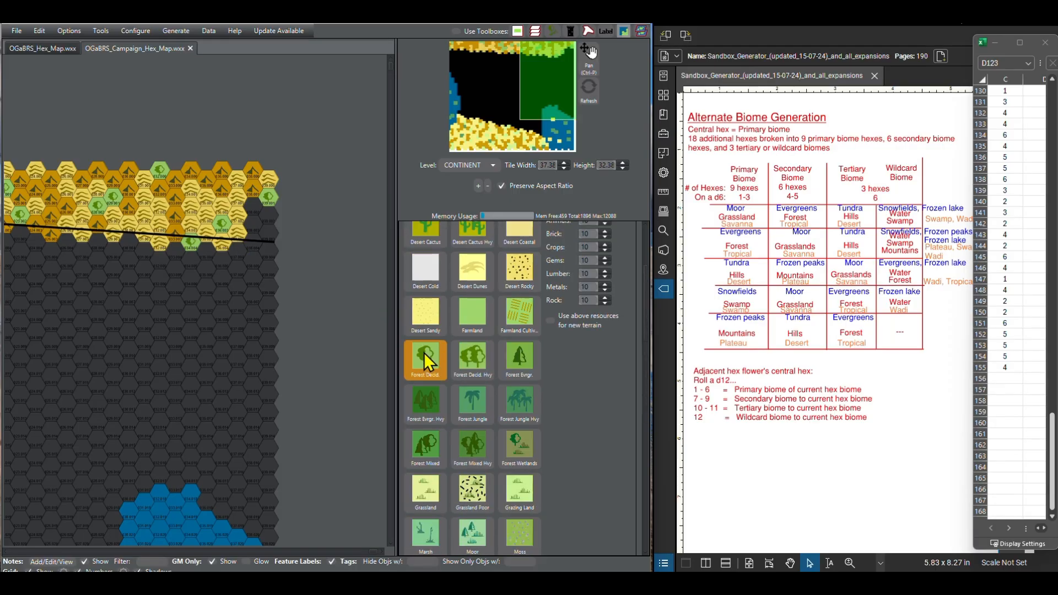
{"action": "left_click", "coordinate": [257, 204]}
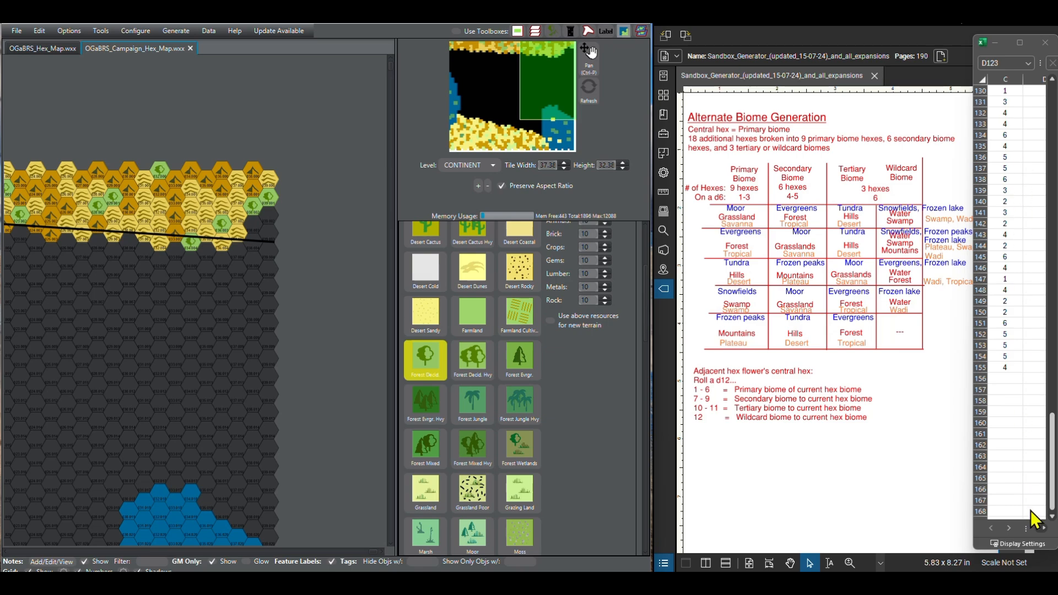
{"action": "scroll", "coordinate": [1052, 523], "scroll_direction": "down", "scroll_amount": 3}
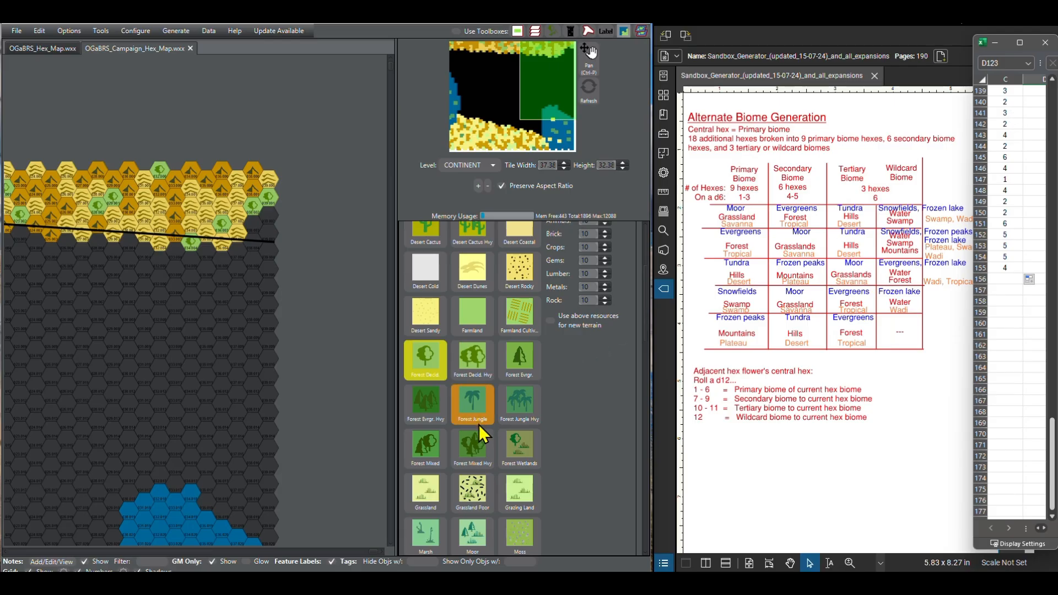
{"action": "scroll", "coordinate": [474, 432], "scroll_direction": "down", "scroll_amount": 4}
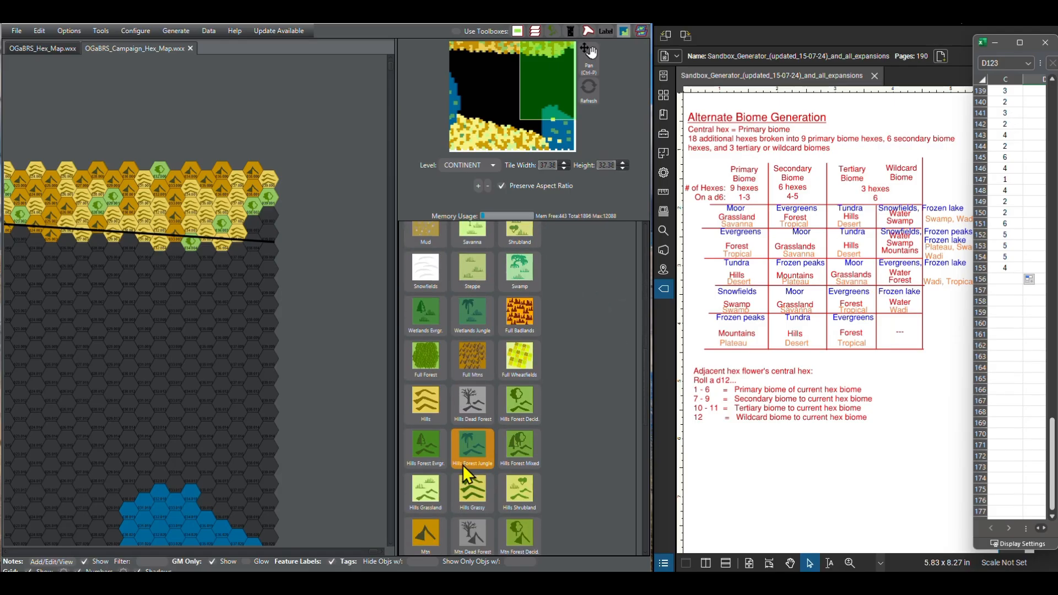
{"action": "left_click", "coordinate": [427, 533]}
{"action": "mouse_move", "coordinate": [253, 224]}
{"action": "left_mouse_down"}
{"action": "mouse_move", "coordinate": [253, 243]}
{"action": "mouse_move", "coordinate": [265, 219]}
{"action": "left_mouse_up"}
Step: Select the black boundary line running along the lower edge of the northern band and delete it
{"action": "scroll", "coordinate": [140, 349], "scroll_direction": "down", "scroll_amount": 4}
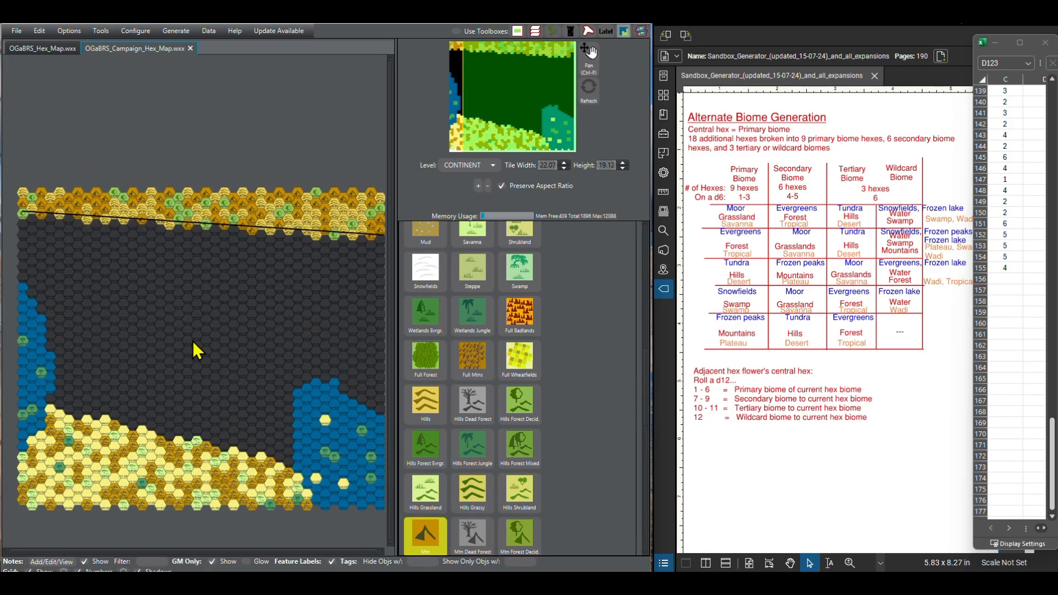
{"action": "scroll", "coordinate": [480, 399], "scroll_direction": "down", "scroll_amount": 1}
{"action": "scroll", "coordinate": [480, 399], "scroll_direction": "down", "scroll_amount": 5}
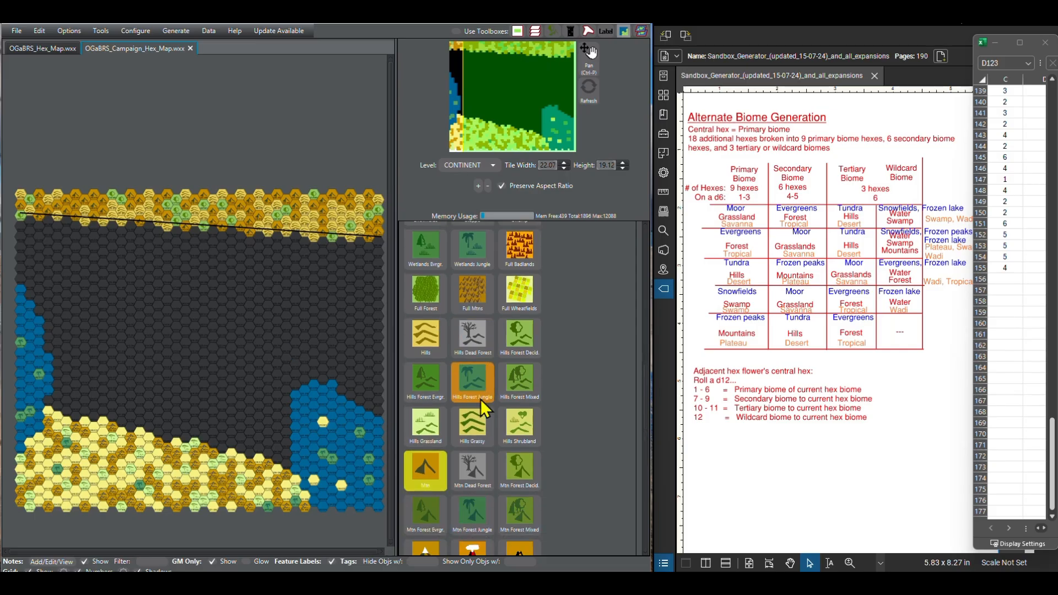
{"action": "scroll", "coordinate": [464, 308], "scroll_direction": "up", "scroll_amount": 10}
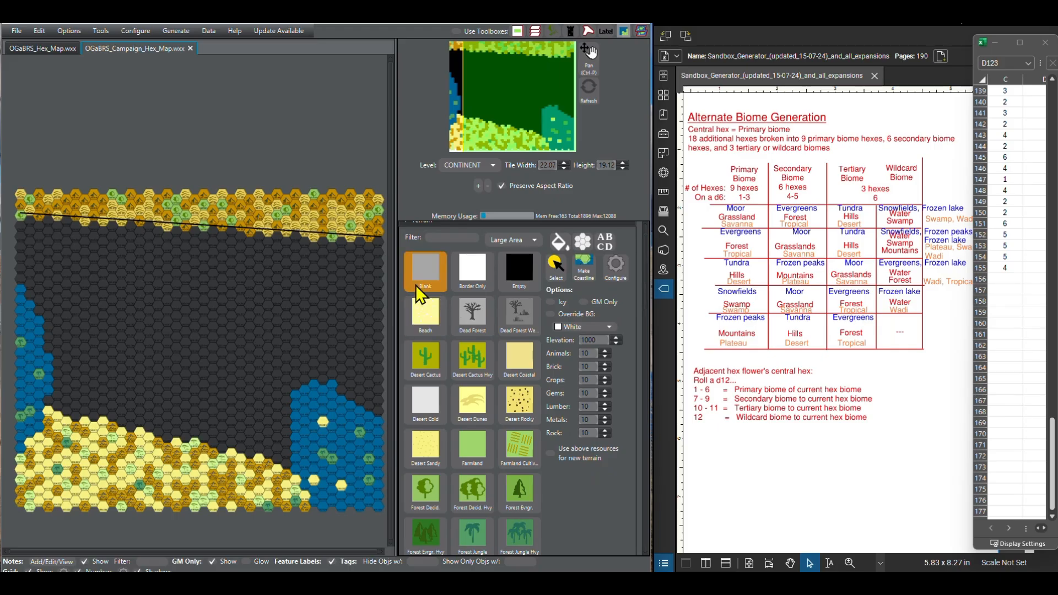
{"action": "scroll", "coordinate": [405, 254], "scroll_direction": "down", "scroll_amount": 9}
{"action": "left_click", "coordinate": [405, 244]}
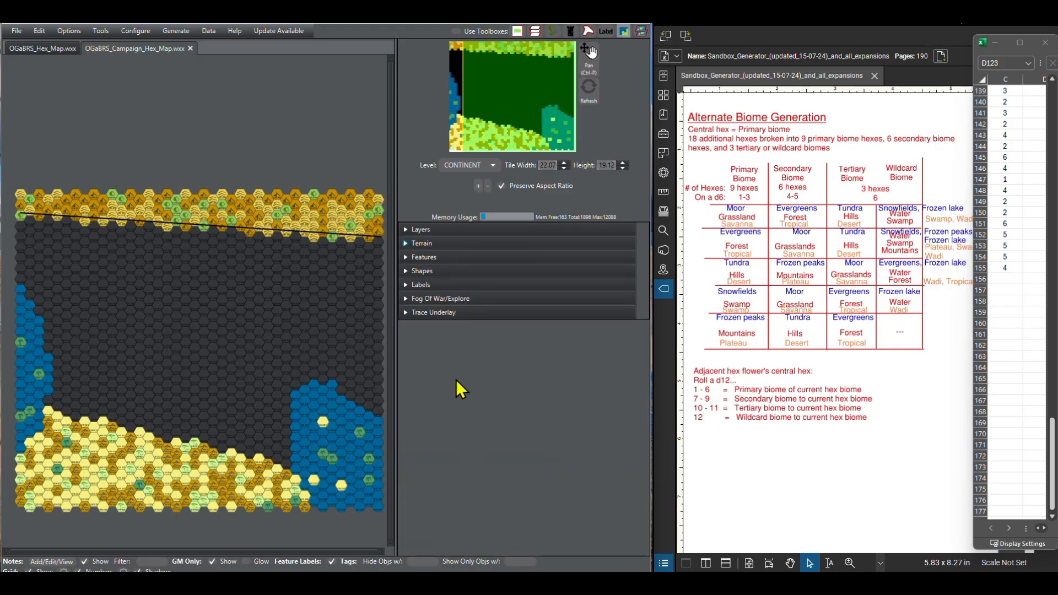
{"action": "left_click", "coordinate": [406, 285]}
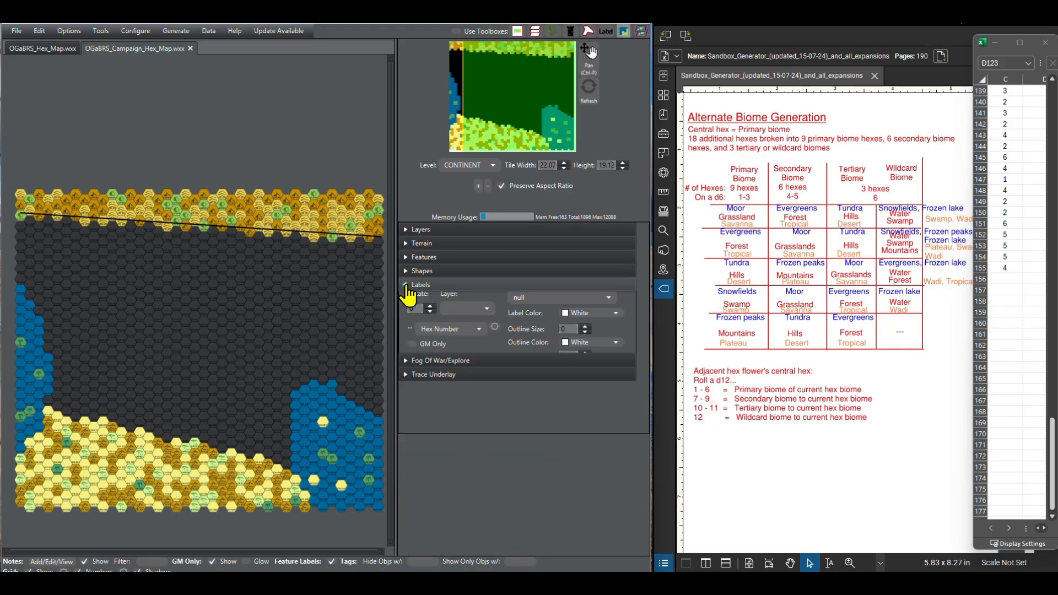
{"action": "left_click", "coordinate": [406, 271]}
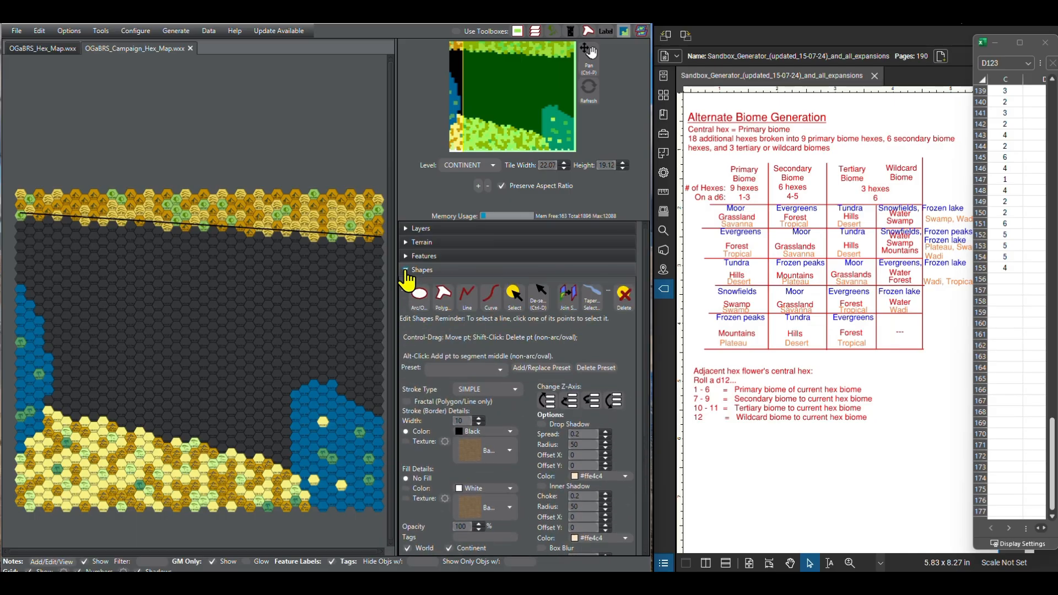
{"action": "left_click", "coordinate": [522, 303]}
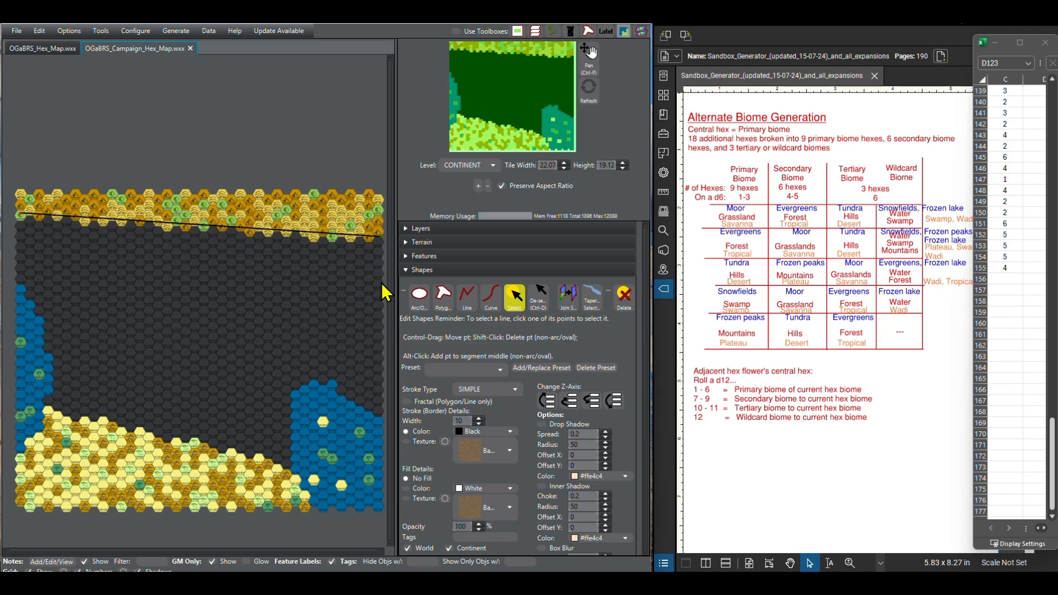
{"action": "key", "text": "Delete"}
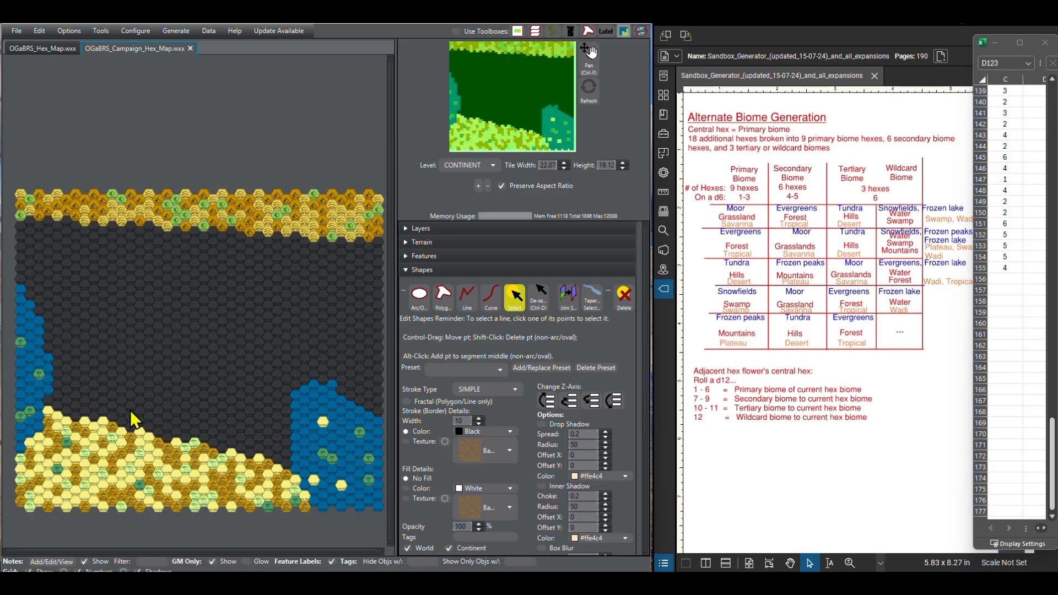
Step: Examine the map's southwest coast and desert edge, and the d12 rules for an adjacent hex flower's central hex in the PDF
{"action": "scroll", "coordinate": [131, 400], "scroll_direction": "up", "scroll_amount": 5}
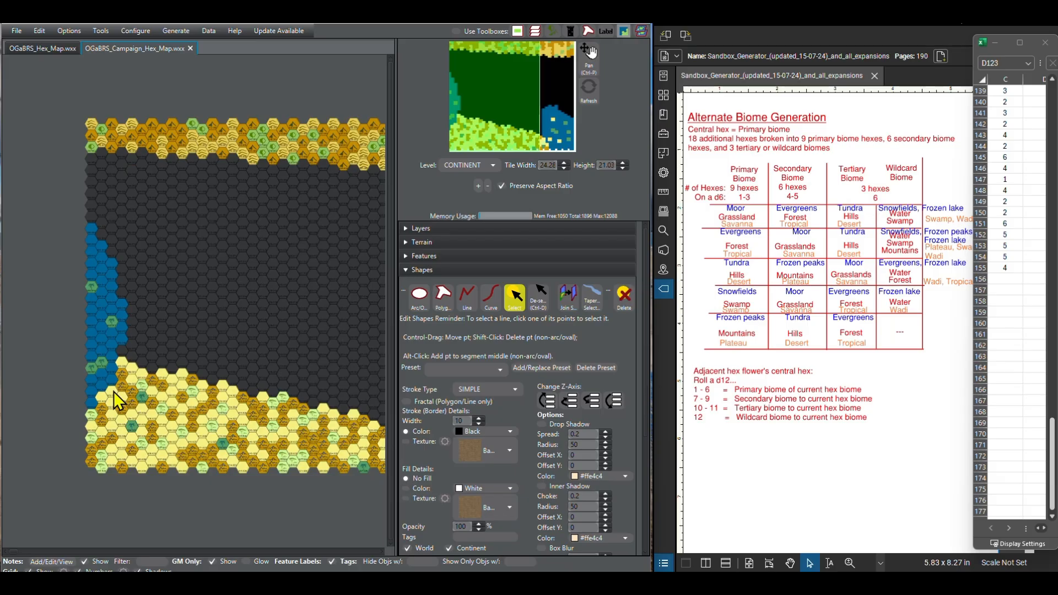
{"action": "scroll", "coordinate": [232, 281], "scroll_direction": "up", "scroll_amount": 3}
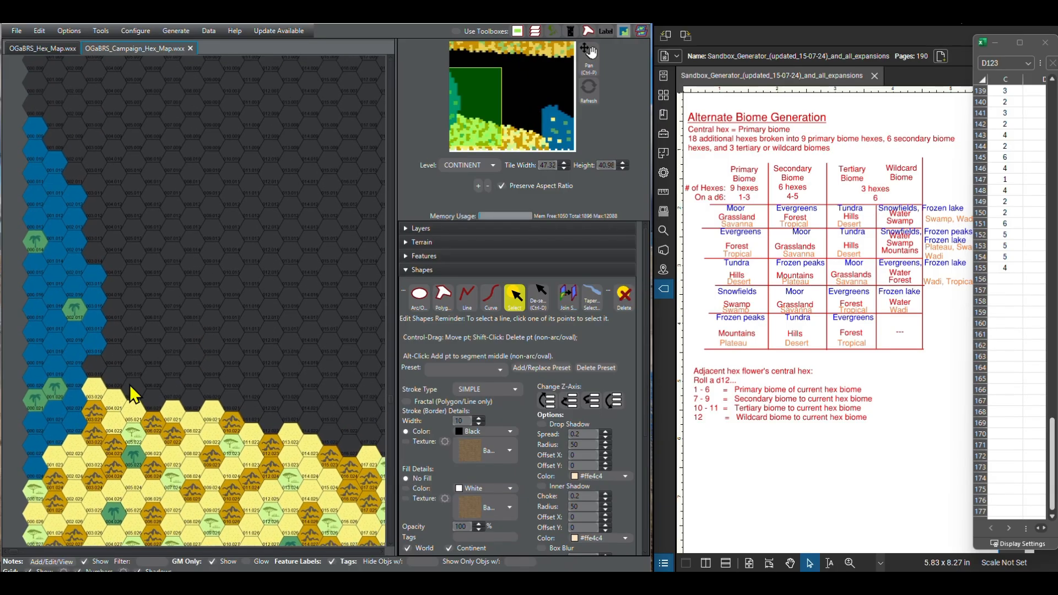
{"action": "scroll", "coordinate": [148, 374], "scroll_direction": "up", "scroll_amount": 2}
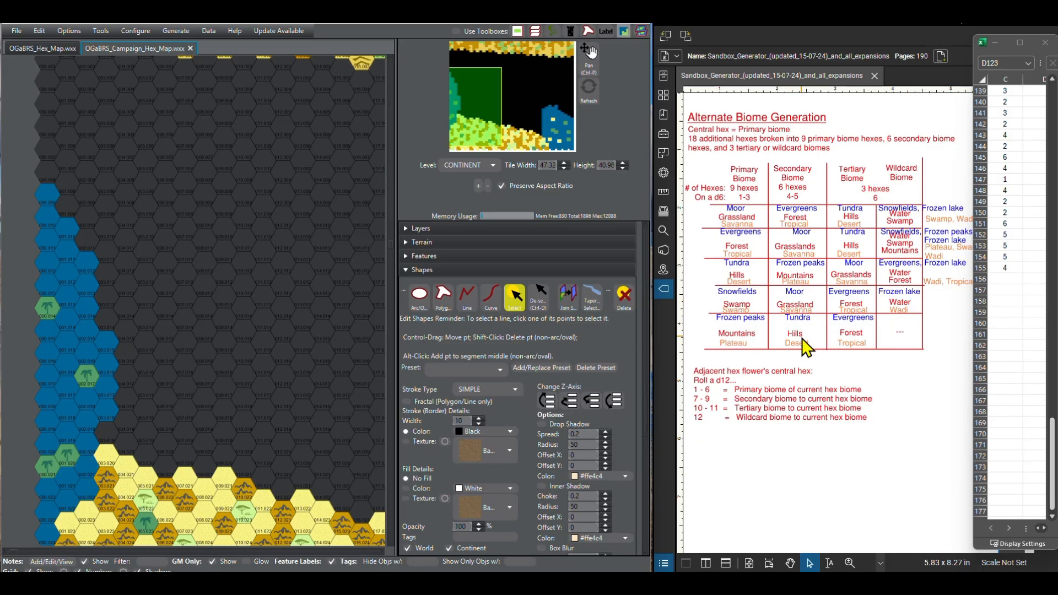
{"action": "left_click_drag", "start_coordinate": [822, 485], "coordinate": [855, 449]}
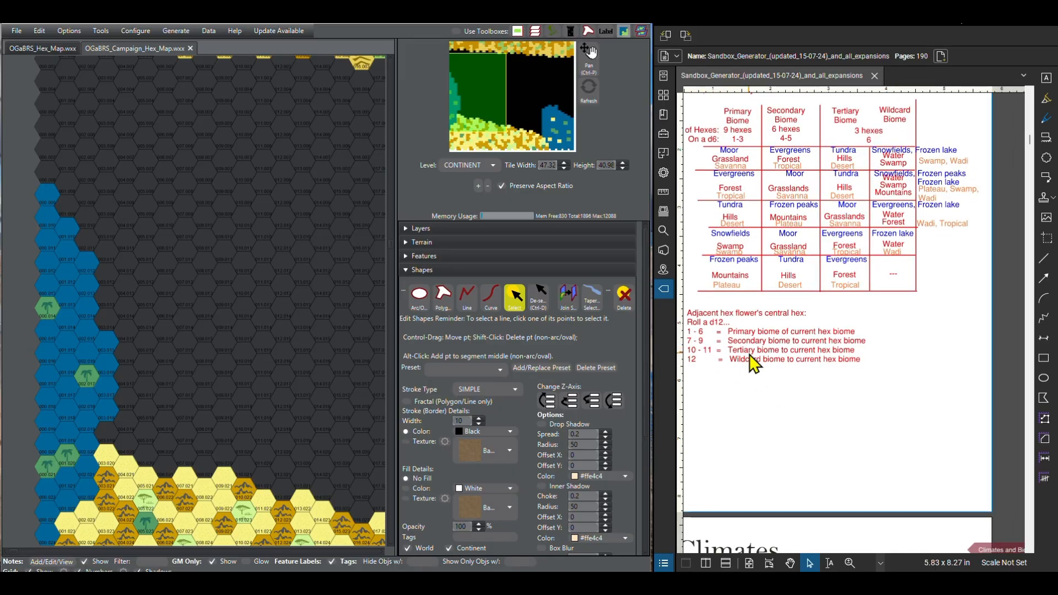
{"action": "left_click_drag", "start_coordinate": [724, 414], "coordinate": [728, 414]}
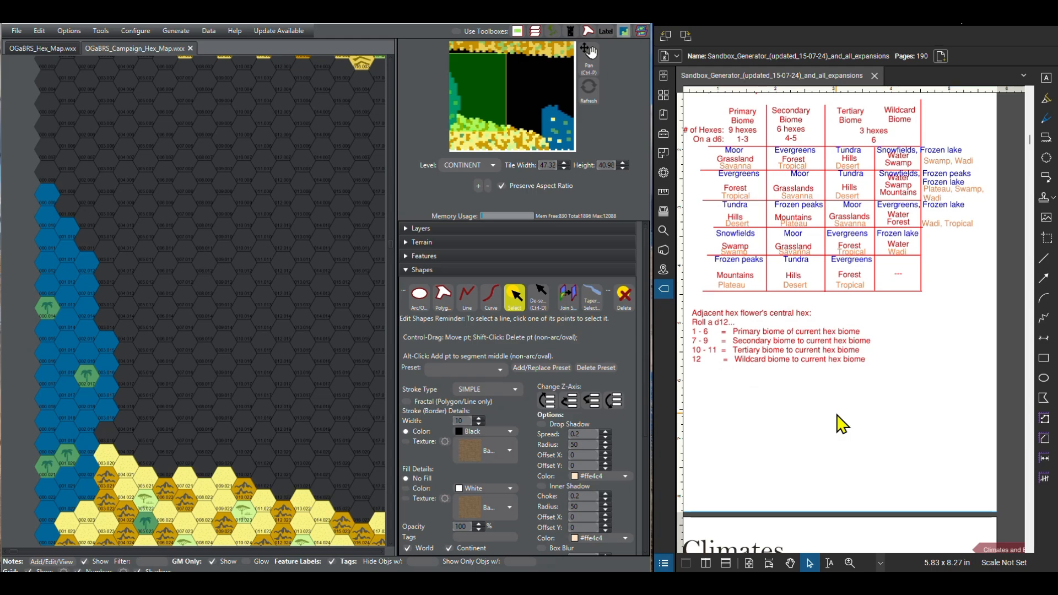
Step: Switch to the Excel spreadsheet and clear the used dice rolls in column C up from cell C155
{"action": "key", "text": "alt+Tab"}
{"action": "key", "text": "alt+Tab"}
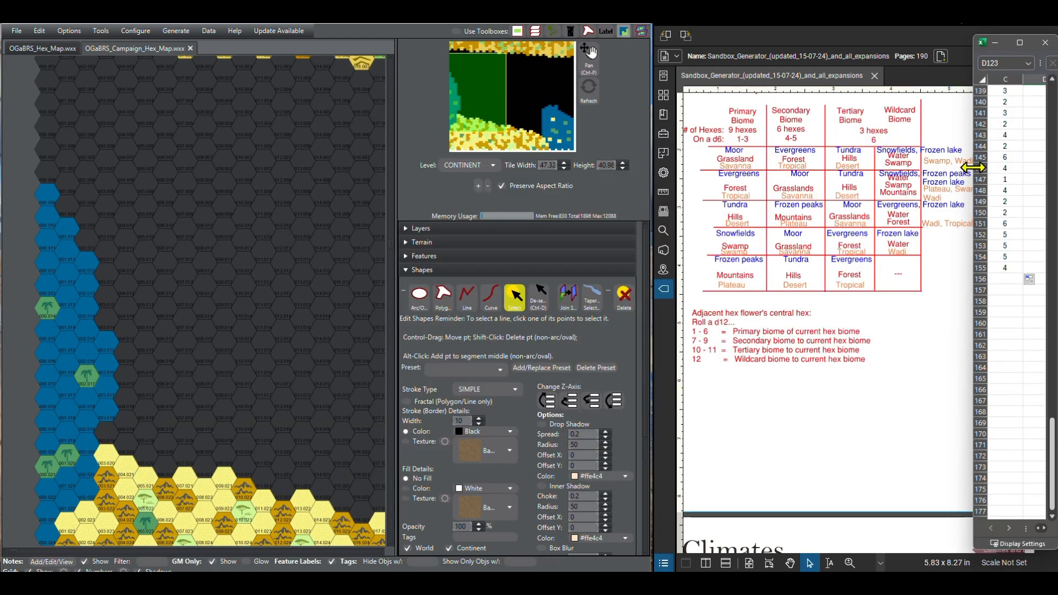
{"action": "left_click", "coordinate": [1003, 267]}
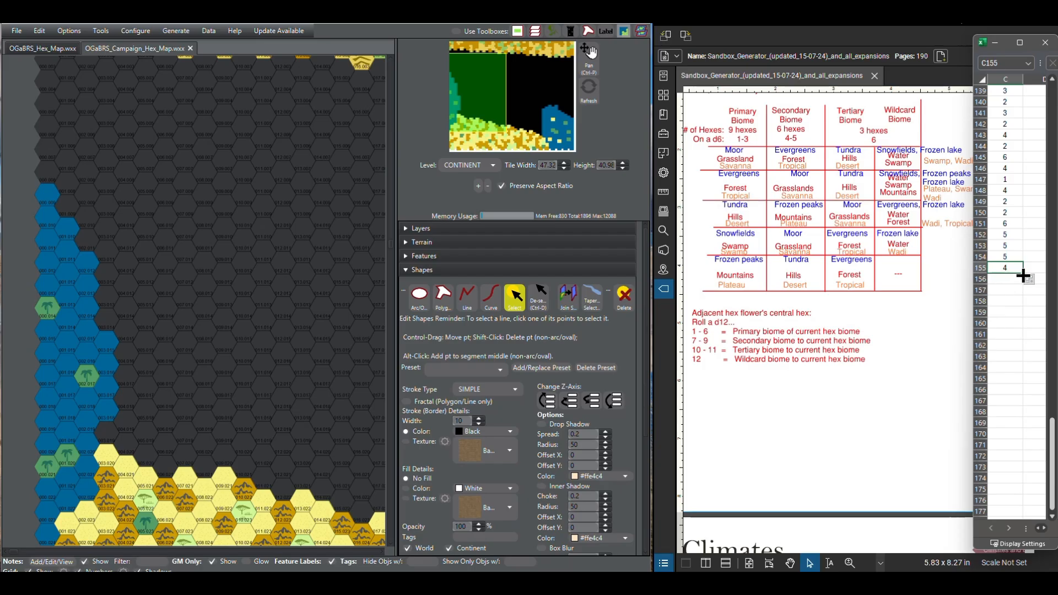
{"action": "mouse_move", "coordinate": [1023, 276]}
{"action": "left_mouse_down"}
{"action": "mouse_move", "coordinate": [1022, 28]}
{"action": "mouse_move", "coordinate": [1007, 129]}
{"action": "left_mouse_up"}
{"action": "scroll", "coordinate": [1005, 220], "scroll_direction": "down", "scroll_amount": 20}
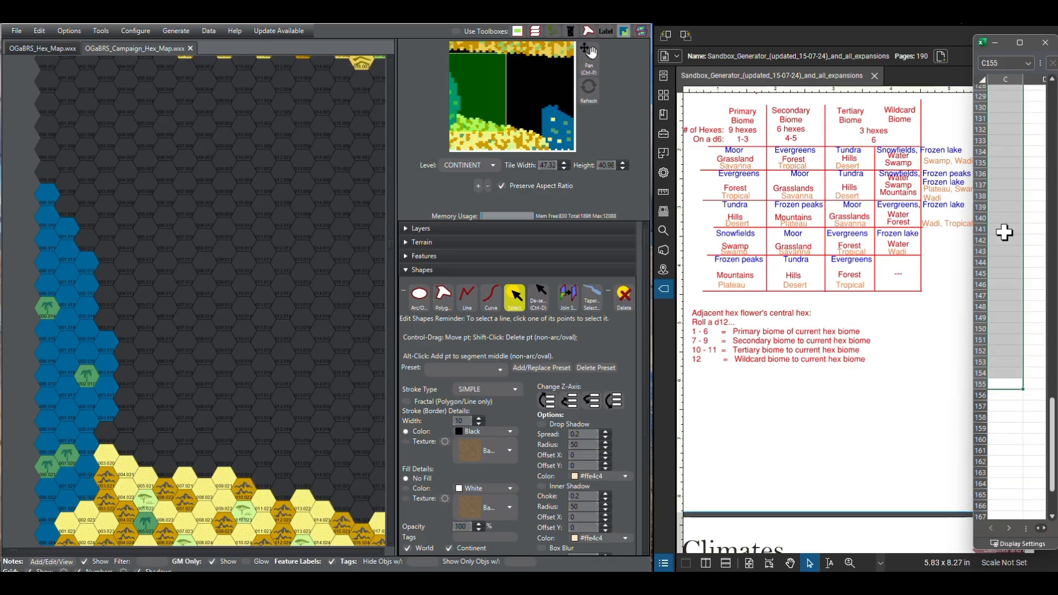
{"action": "left_click", "coordinate": [1018, 504]}
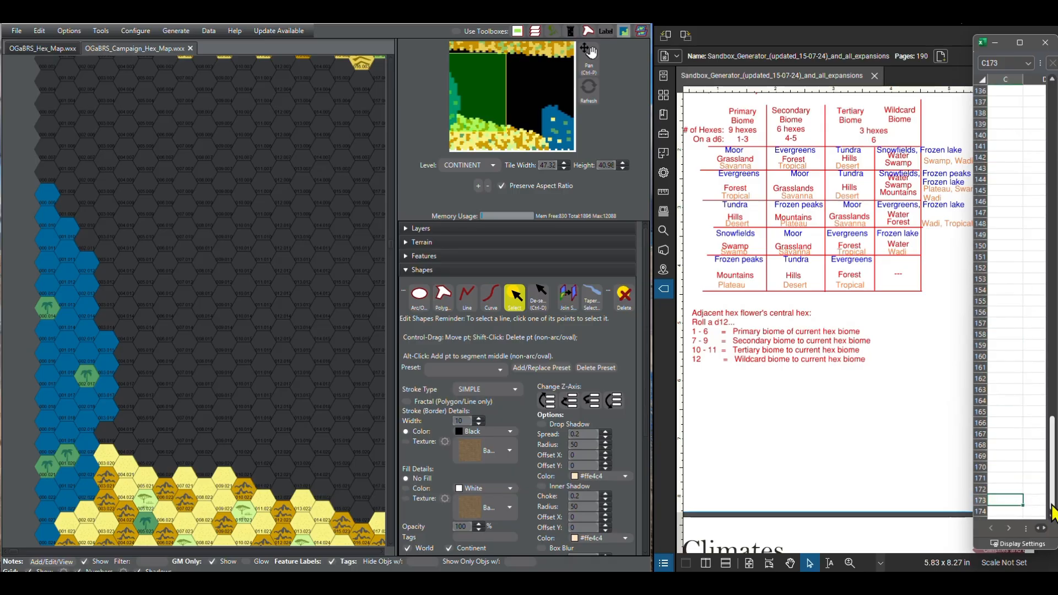
Step: Return to the top of the dice sheet and set the die's Sides value in C4 to 12
{"action": "left_click_drag", "start_coordinate": [1052, 491], "coordinate": [1052, 153]}
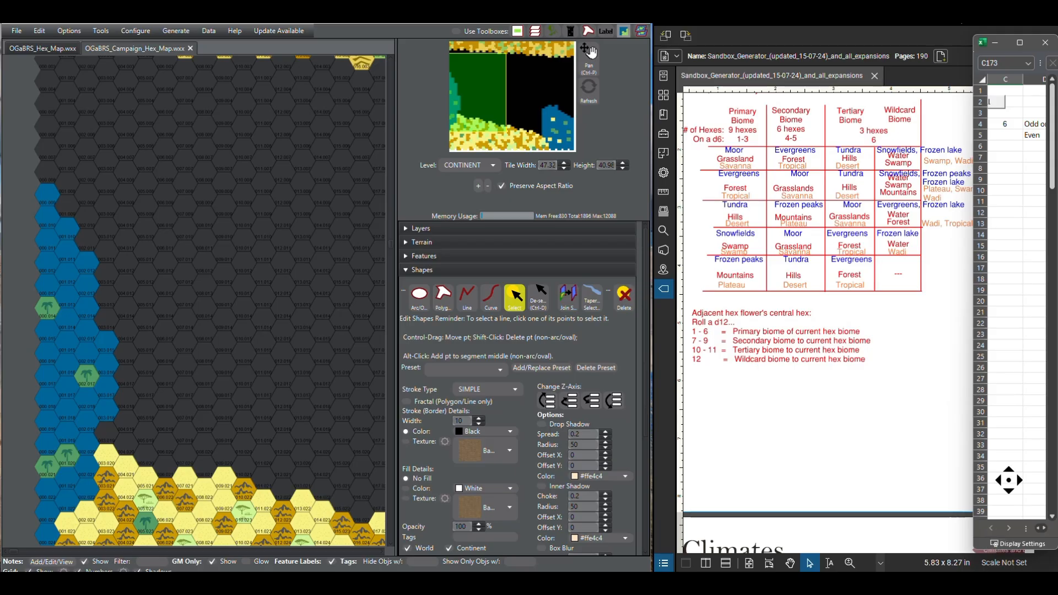
{"action": "key", "text": "Left"}
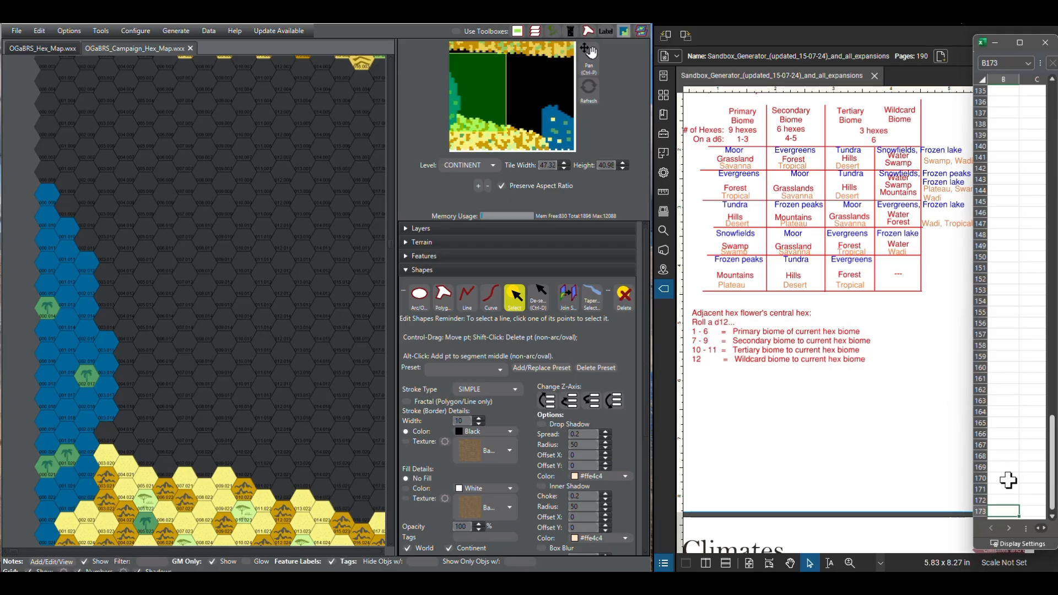
{"action": "key", "text": "Up"}
{"action": "key", "text": "Up"}
{"action": "key", "text": "Up"}
{"action": "key", "text": "Up"}
{"action": "key", "text": "Up"}
{"action": "key", "text": "Up"}
{"action": "key", "text": "Up"}
{"action": "key", "text": "Up"}
{"action": "key", "text": "Up"}
{"action": "key", "text": "Up"}
{"action": "key", "text": "Up"}
{"action": "key", "text": "Up"}
{"action": "key", "text": "Up"}
{"action": "key", "text": "Up"}
{"action": "key", "text": "Up"}
{"action": "key", "text": "Up"}
{"action": "key", "text": "Up"}
{"action": "key", "text": "Up"}
{"action": "key", "text": "Up"}
{"action": "key", "text": "Up"}
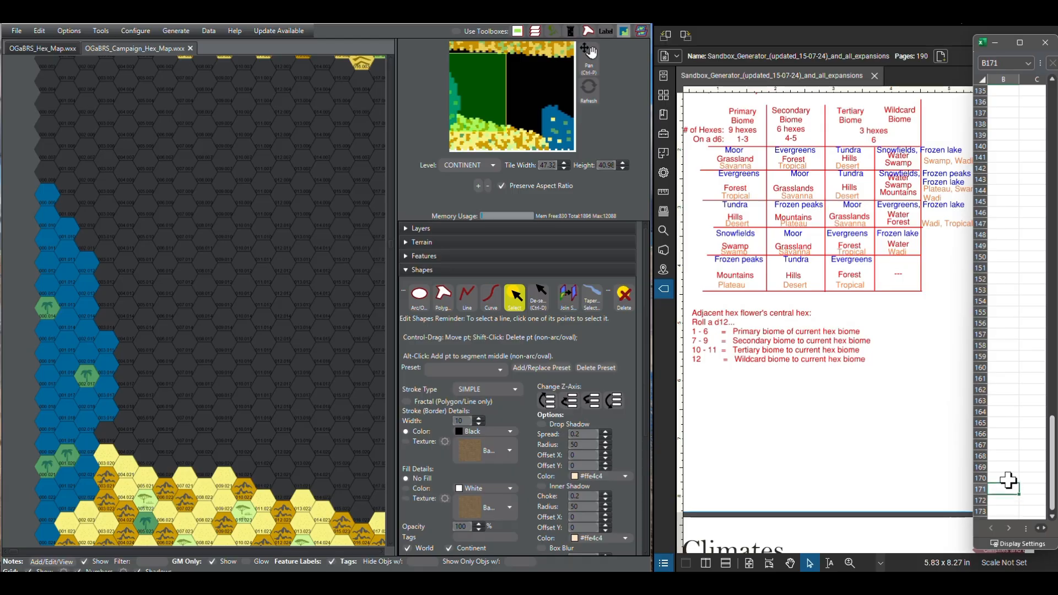
{"action": "key", "text": "Up"}
{"action": "key", "text": "Up"}
{"action": "key", "text": "Up"}
{"action": "key", "text": "Up"}
{"action": "key", "text": "Up"}
{"action": "key", "text": "Up"}
{"action": "key", "text": "Up"}
{"action": "key", "text": "Up"}
{"action": "key", "text": "Up"}
{"action": "key", "text": "Up"}
{"action": "key", "text": "Up"}
{"action": "key", "text": "Up"}
{"action": "key", "text": "Up"}
{"action": "key", "text": "Up"}
{"action": "key", "text": "Up"}
{"action": "key", "text": "Up"}
{"action": "key", "text": "Up"}
{"action": "key", "text": "Up"}
{"action": "key", "text": "Up"}
{"action": "key", "text": "Up"}
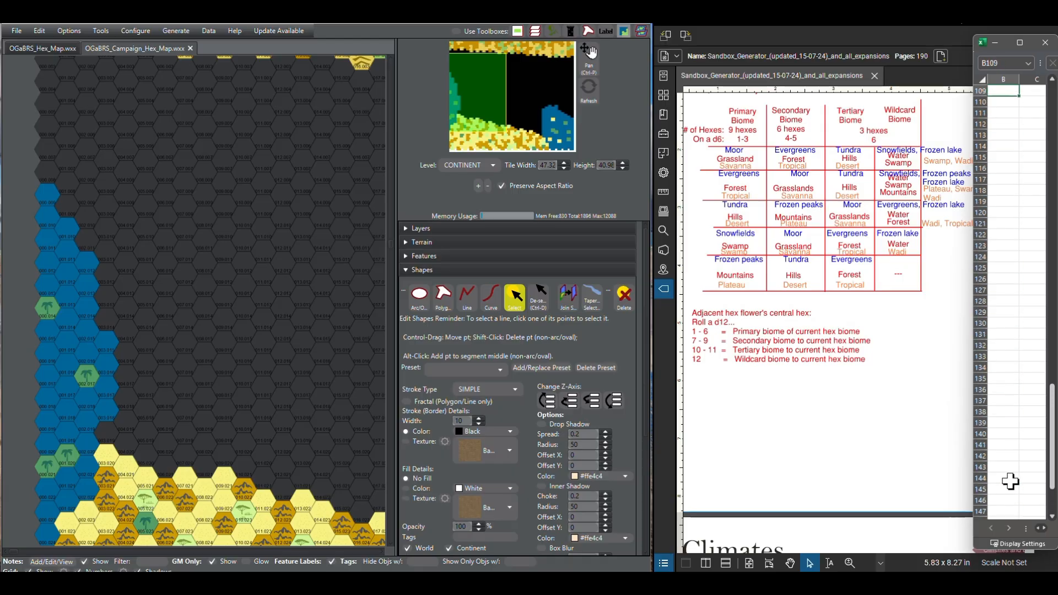
{"action": "key", "text": "Up"}
{"action": "key", "text": "Up"}
{"action": "key", "text": "Up"}
{"action": "key", "text": "Up"}
{"action": "key", "text": "Up"}
{"action": "key", "text": "Up"}
{"action": "key", "text": "Up"}
{"action": "key", "text": "Up"}
{"action": "key", "text": "Up"}
{"action": "key", "text": "Up"}
{"action": "key", "text": "Up"}
{"action": "key", "text": "Up"}
{"action": "key", "text": "Up"}
{"action": "key", "text": "Up"}
{"action": "key", "text": "Up"}
{"action": "key", "text": "Up"}
{"action": "key", "text": "Up"}
{"action": "key", "text": "Up"}
{"action": "key", "text": "Up"}
{"action": "key", "text": "Up"}
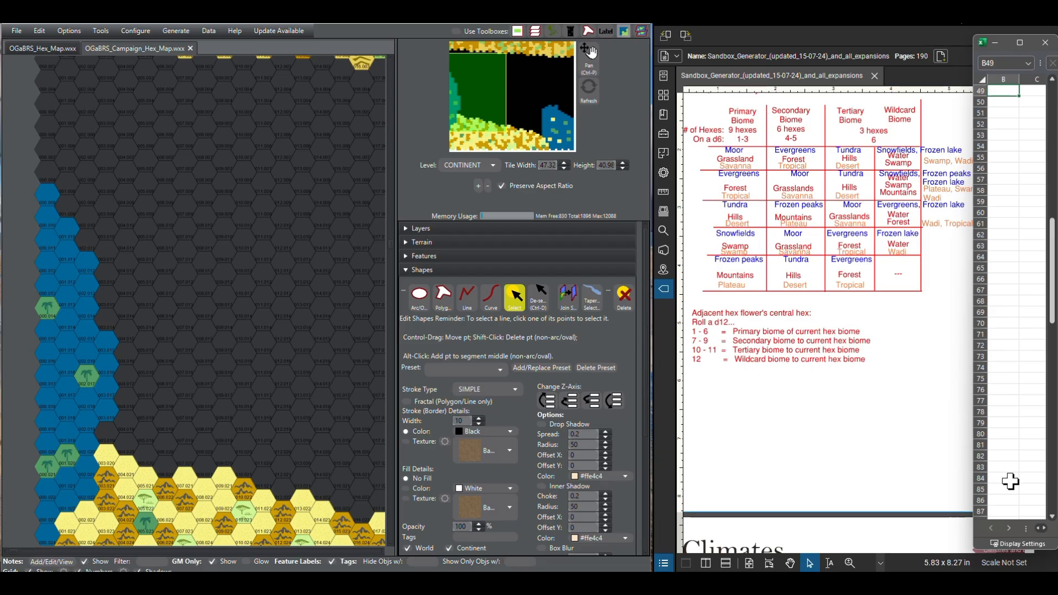
{"action": "key", "text": "Up"}
{"action": "key", "text": "Up"}
{"action": "key", "text": "Up"}
{"action": "key", "text": "Up"}
{"action": "key", "text": "Up"}
{"action": "key", "text": "Up"}
{"action": "key", "text": "Up"}
{"action": "key", "text": "Up"}
{"action": "key", "text": "Up"}
{"action": "key", "text": "Up"}
{"action": "key", "text": "Up"}
{"action": "key", "text": "Up"}
{"action": "key", "text": "Up"}
{"action": "key", "text": "Up"}
{"action": "key", "text": "Up"}
{"action": "key", "text": "Up"}
{"action": "key", "text": "Up"}
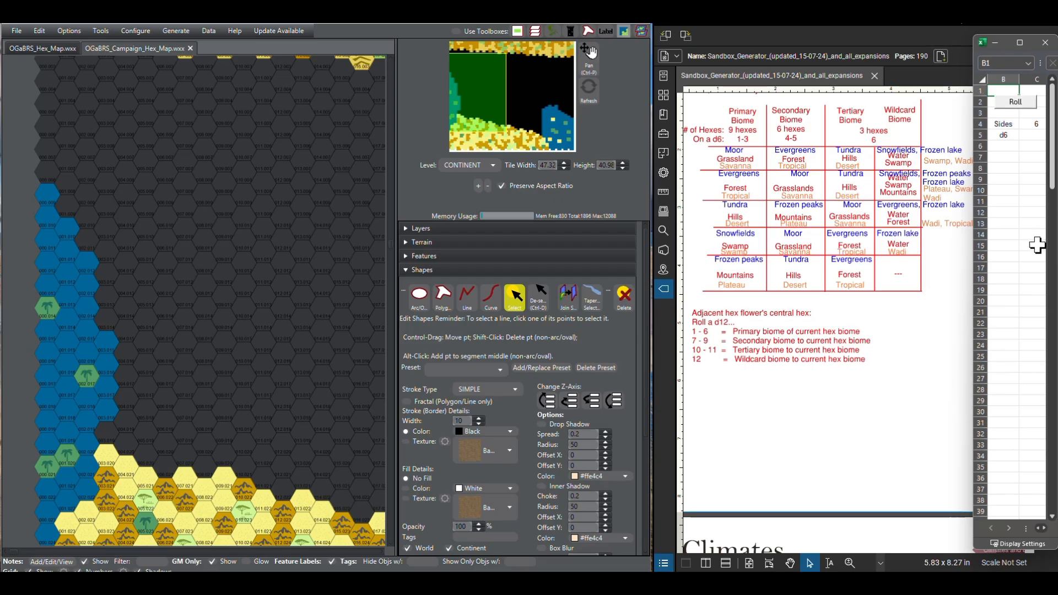
{"action": "left_click", "coordinate": [1038, 124]}
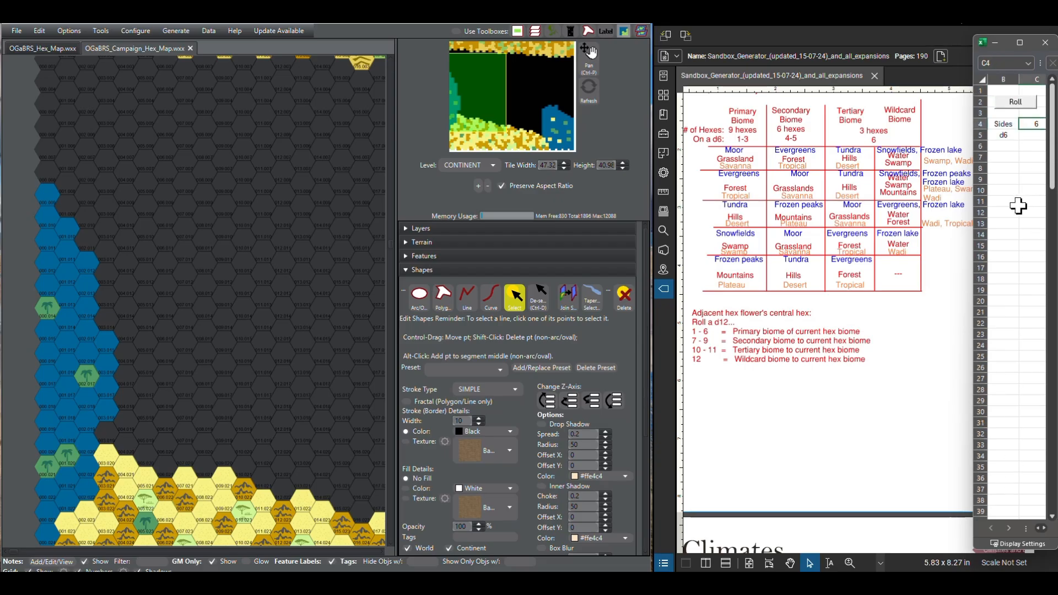
{"action": "type", "text": "12"}
{"action": "left_click", "coordinate": [1011, 235]}
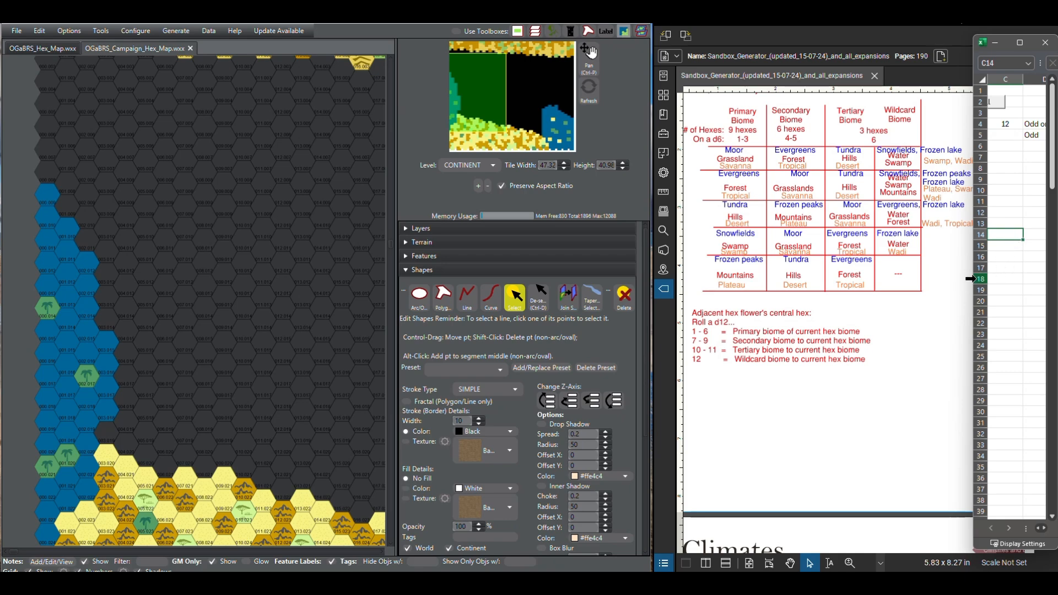
Step: Resize the dice spreadsheet window to a compact size showing columns B to D and place it over the PDF beside the d12 rules
{"action": "left_click_drag", "start_coordinate": [971, 281], "coordinate": [888, 283]}
{"action": "left_click", "coordinate": [1006, 529]}
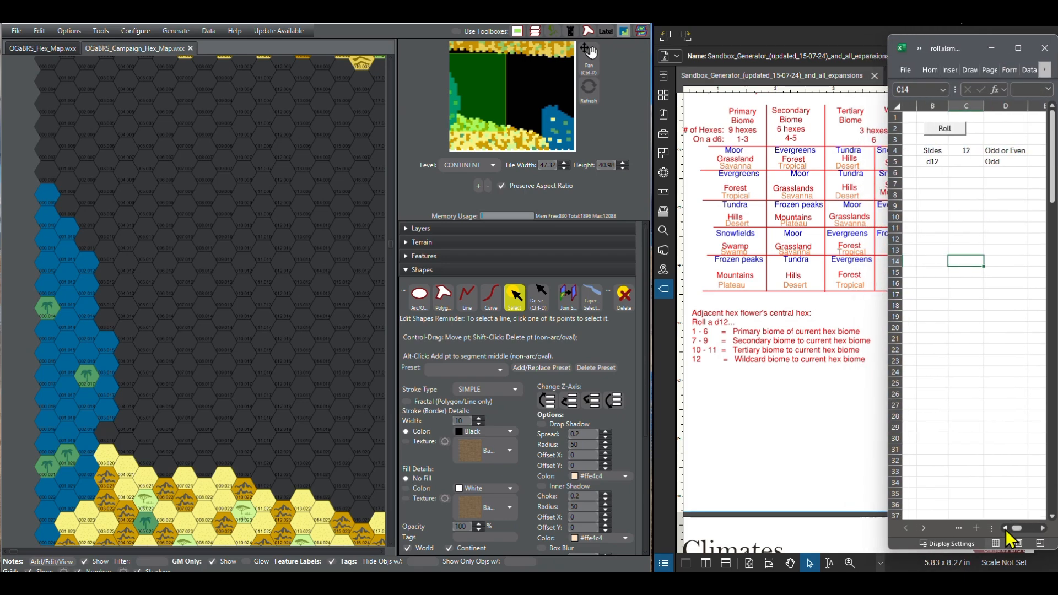
{"action": "left_click", "coordinate": [1005, 529]}
{"action": "left_click", "coordinate": [1042, 528]}
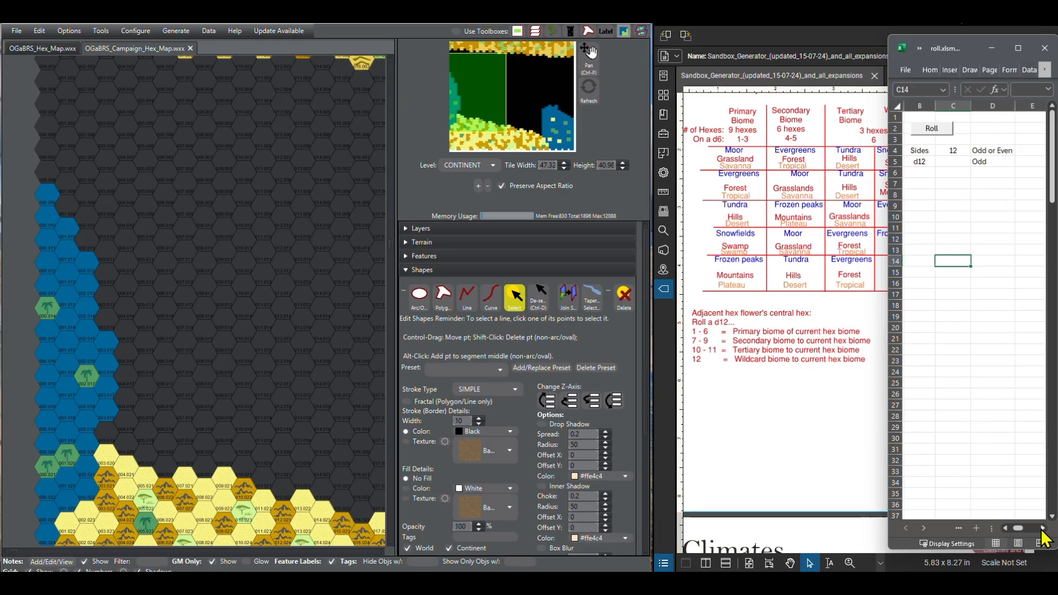
{"action": "left_click_drag", "start_coordinate": [885, 462], "coordinate": [902, 464]}
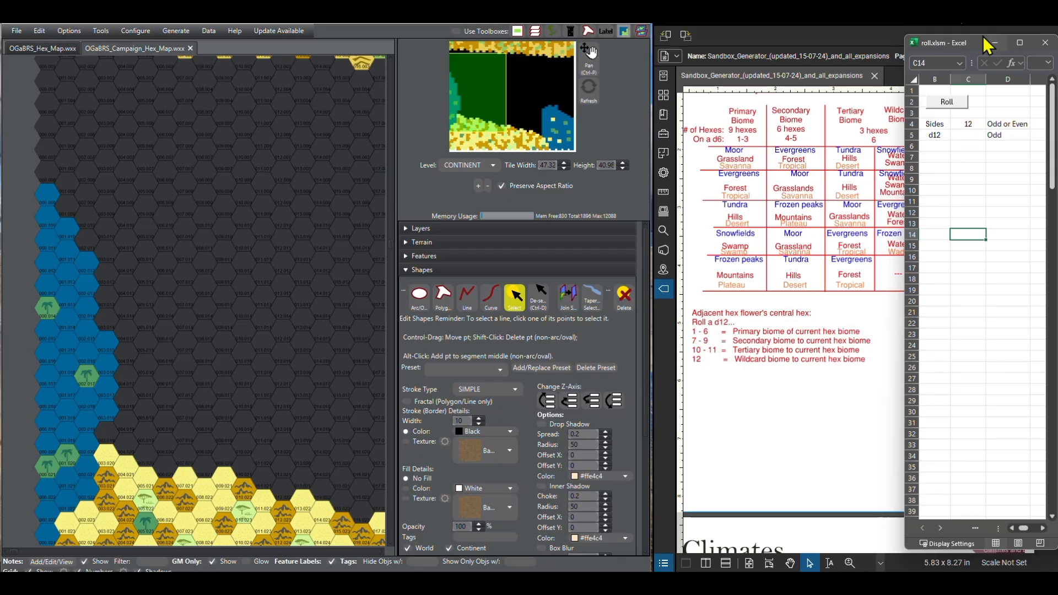
{"action": "left_click_drag", "start_coordinate": [969, 37], "coordinate": [954, 267]}
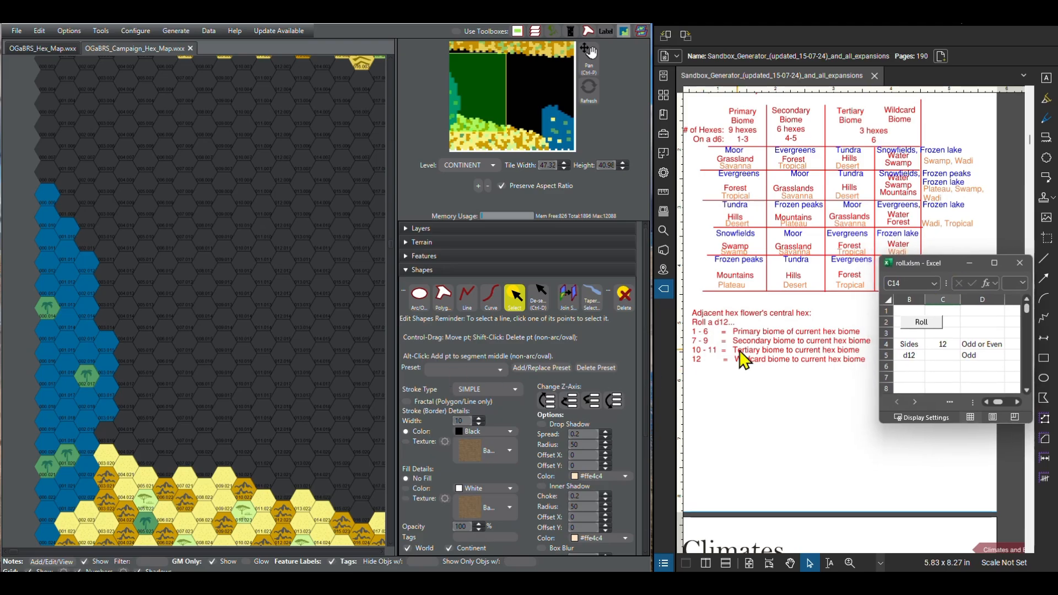
Step: Test the die roll and enter the formula =RANDBETWEEN(1,C4) in C5 as the d12 result
{"action": "left_click", "coordinate": [926, 325]}
{"action": "left_click", "coordinate": [925, 325]}
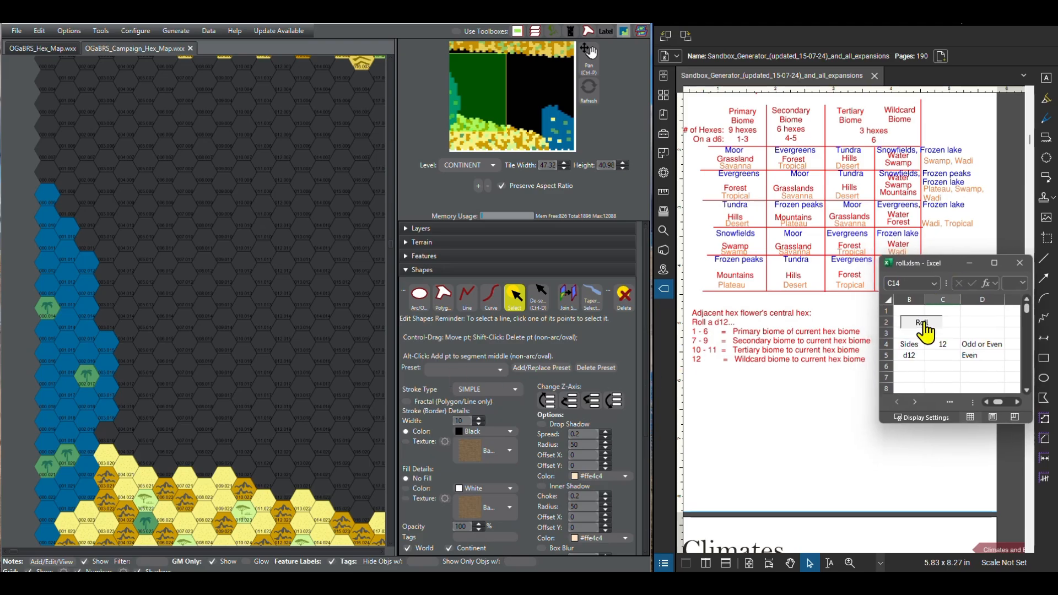
{"action": "left_click", "coordinate": [931, 357]}
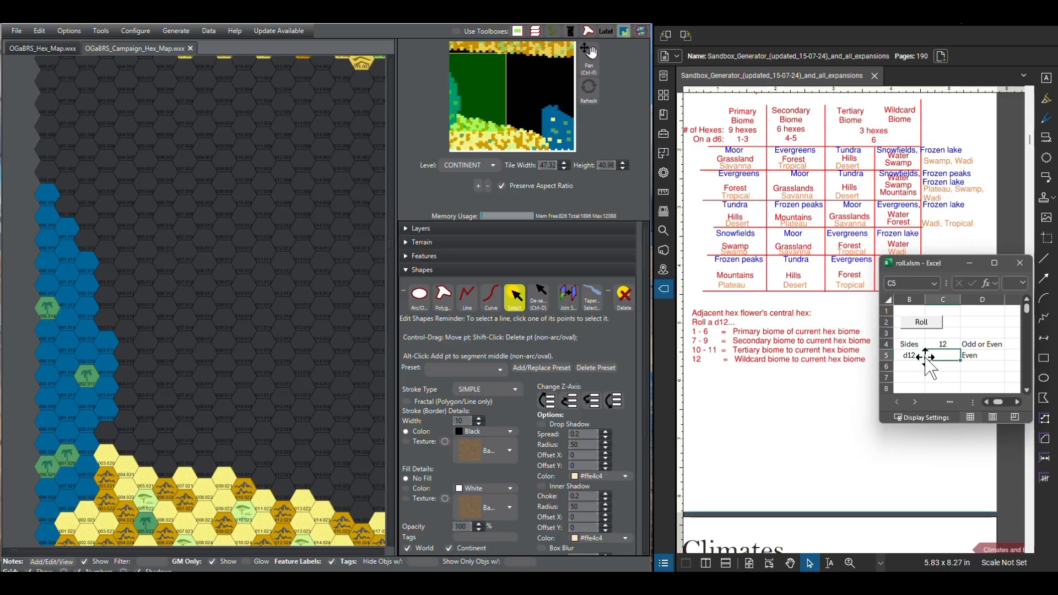
{"action": "double_click", "coordinate": [935, 357]}
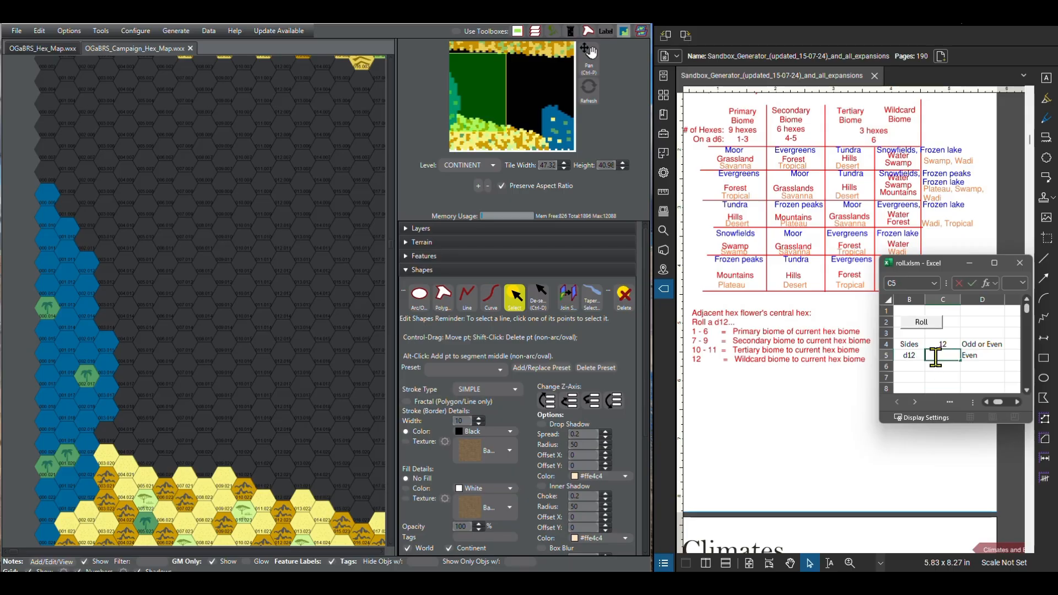
{"action": "type", "text": "=RAND"}
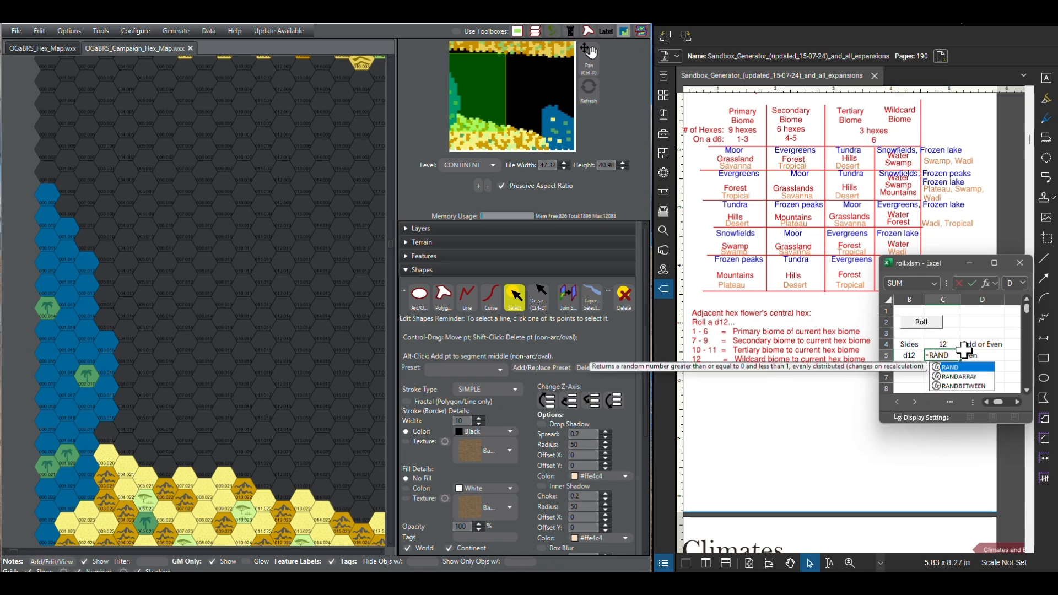
{"action": "key", "text": "Down"}
{"action": "key", "text": "Down"}
{"action": "key", "text": "Tab"}
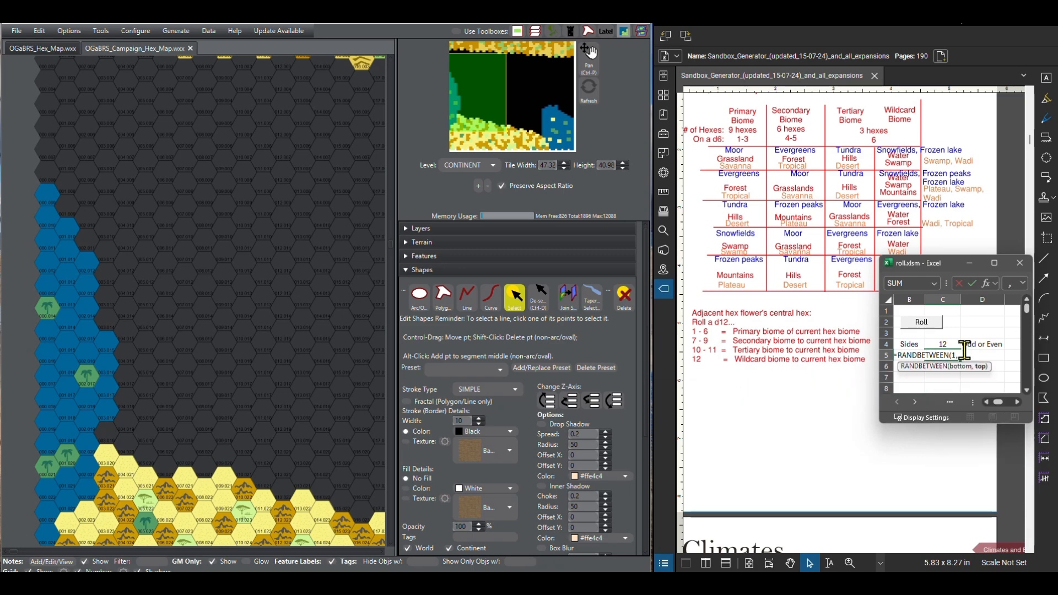
{"action": "type", "text": "1,"}
{"action": "left_click", "coordinate": [938, 343]}
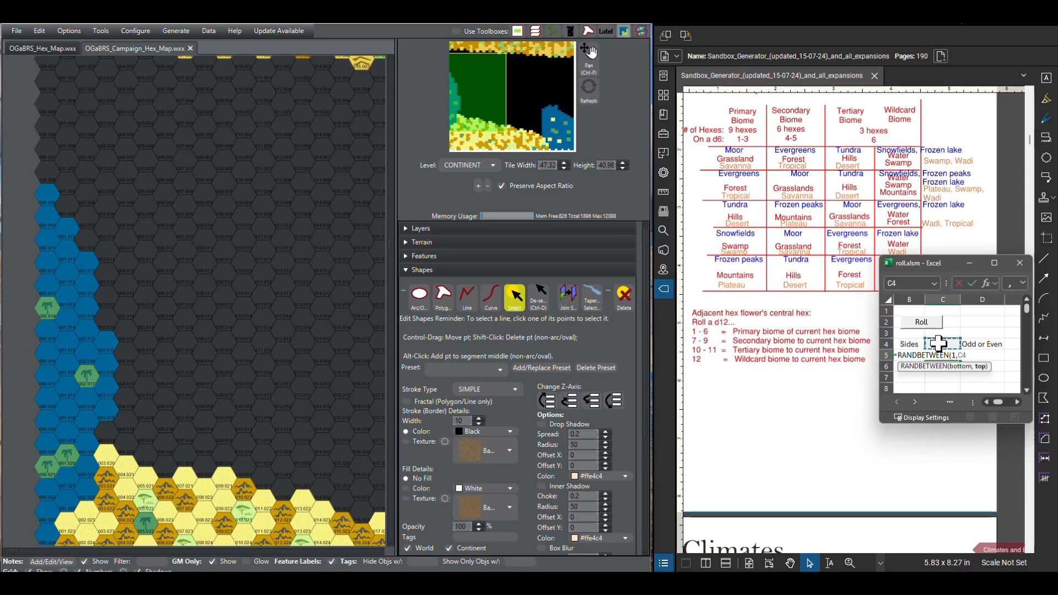
{"action": "key", "text": "Return"}
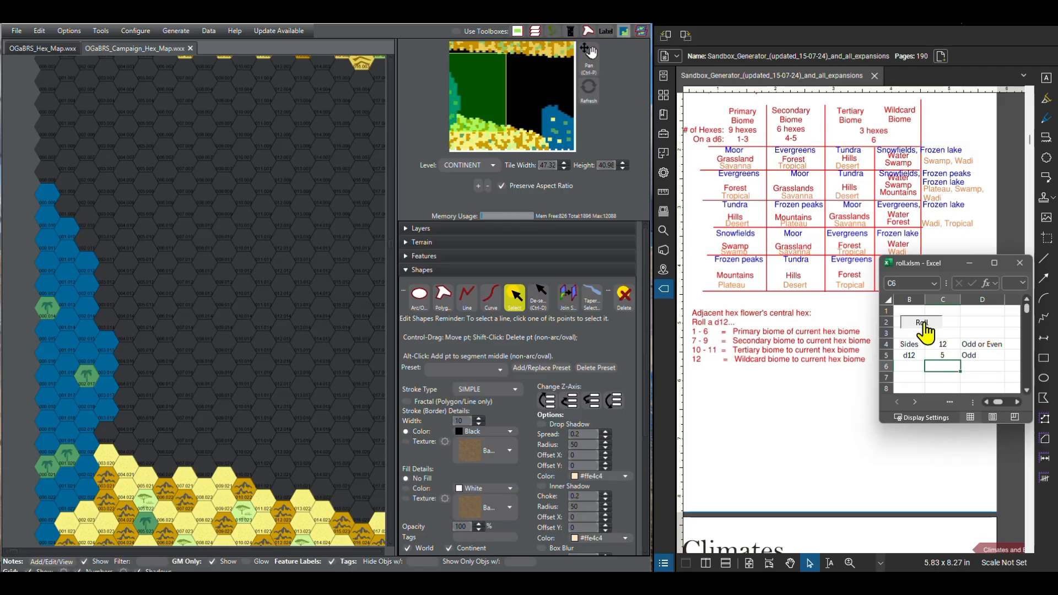
Step: Roll the d12 and paint Desert Sandy terrain on the empty hex between the southwest water and the desert edge
{"action": "left_click", "coordinate": [926, 330]}
{"action": "left_click", "coordinate": [921, 322]}
{"action": "left_click", "coordinate": [408, 270]}
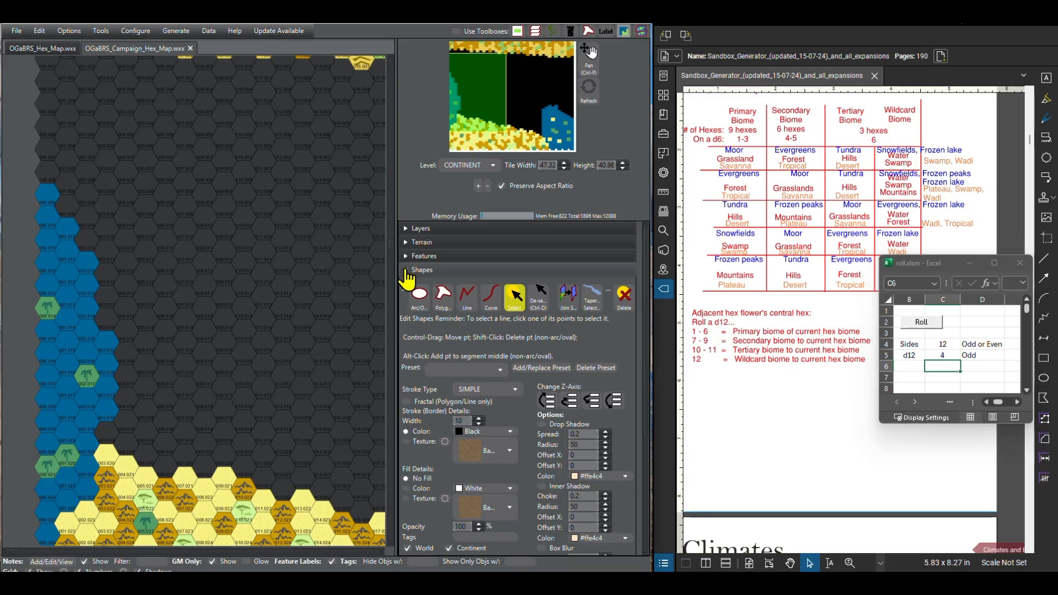
{"action": "left_click", "coordinate": [408, 243]}
{"action": "left_click", "coordinate": [426, 337]}
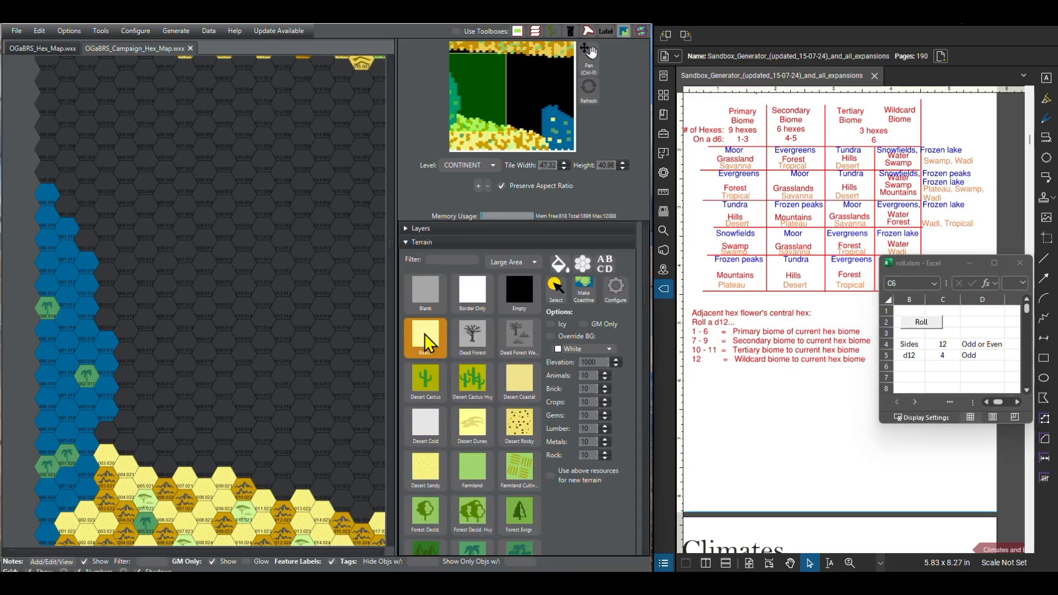
{"action": "left_click", "coordinate": [425, 468]}
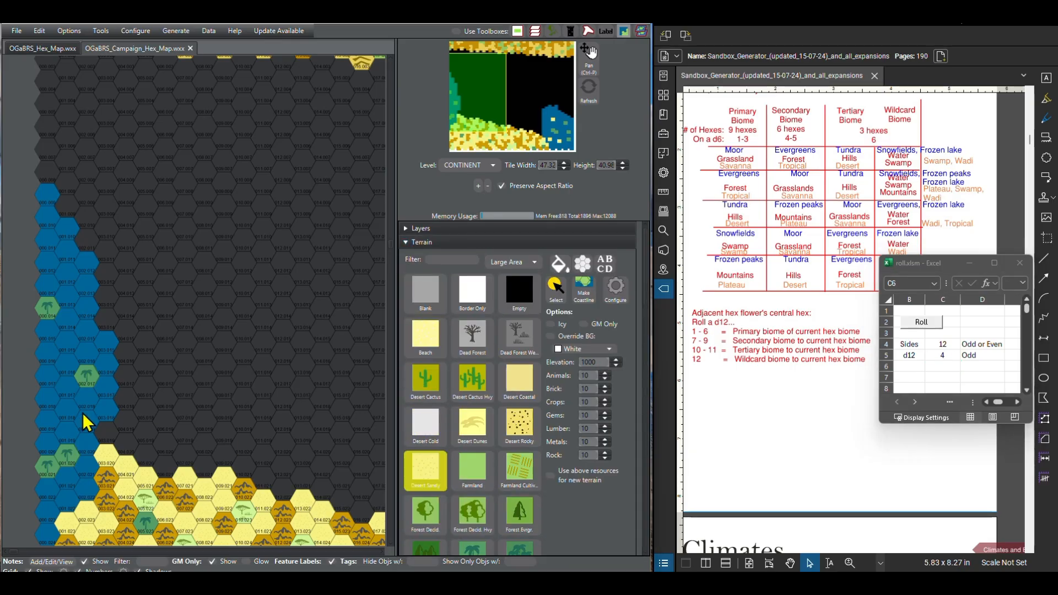
{"action": "left_click", "coordinate": [113, 434]}
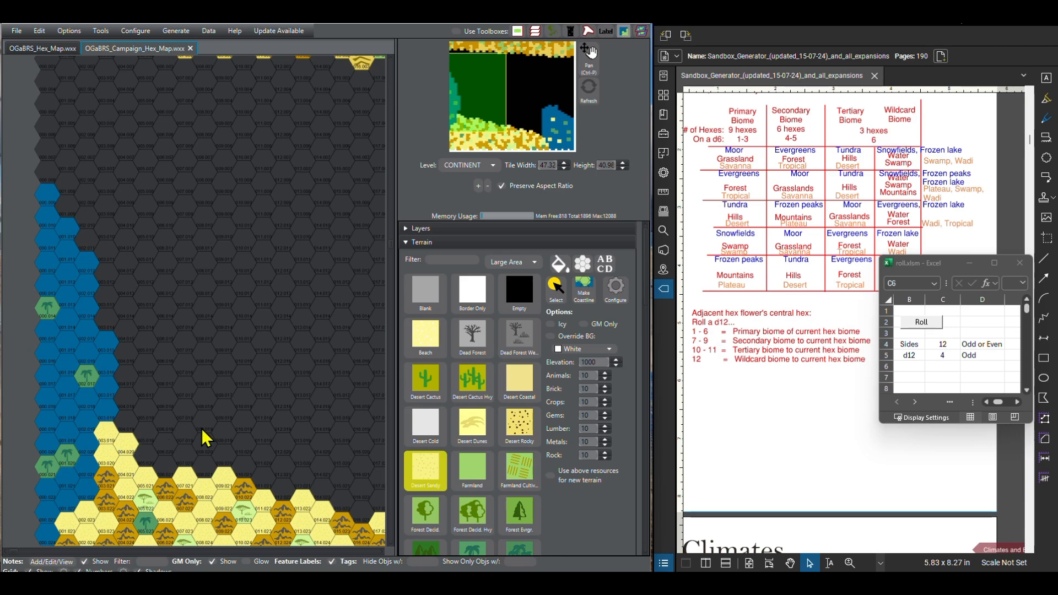
Step: Roll the d12 for each of the next two hexes going north along column 004 and paint both Desert Sandy
{"action": "left_click", "coordinate": [931, 326]}
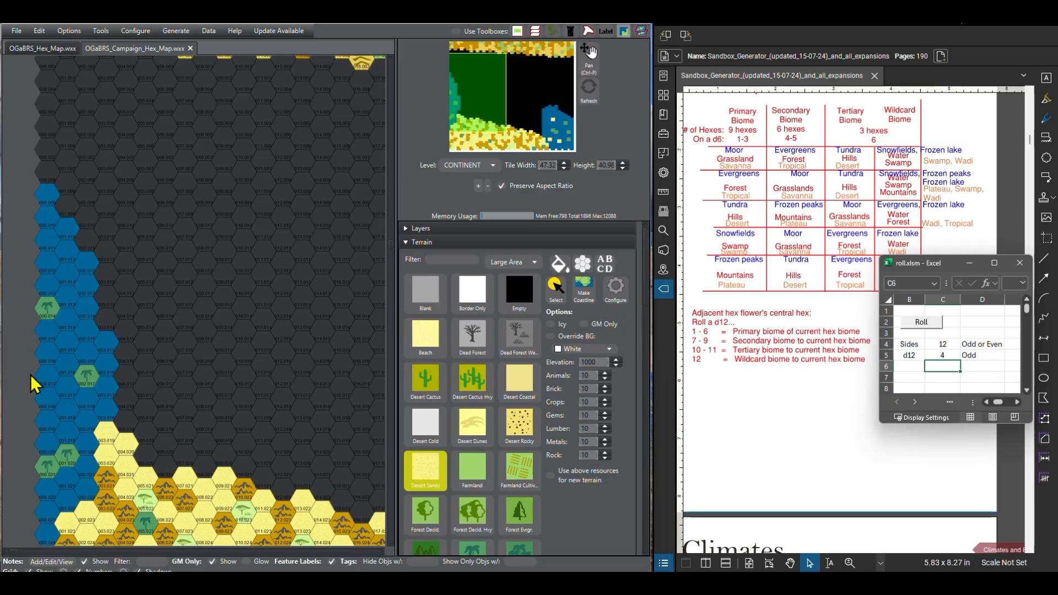
{"action": "left_click", "coordinate": [130, 430]}
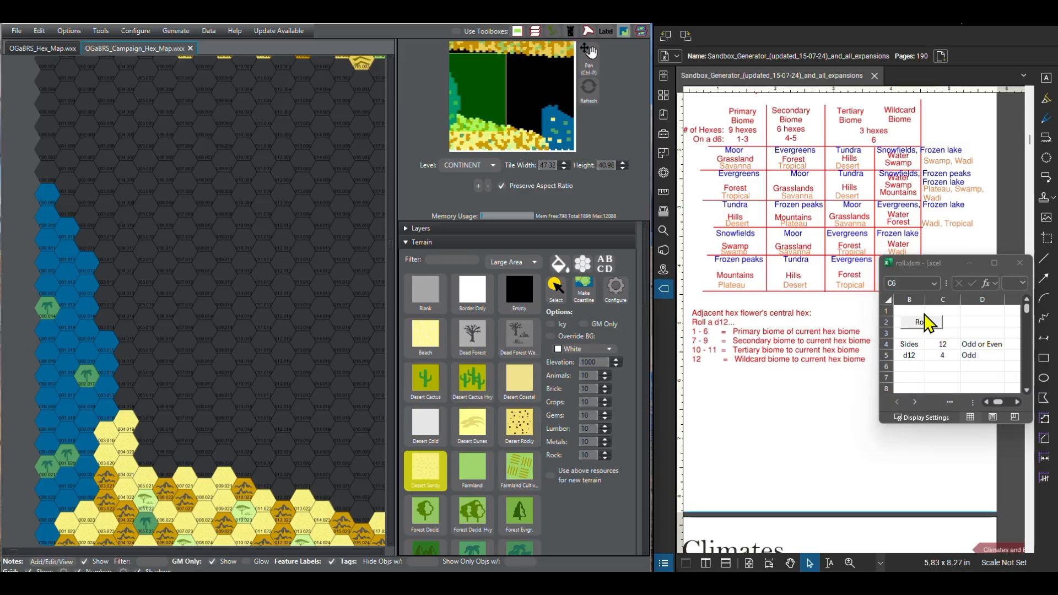
{"action": "left_click", "coordinate": [927, 331]}
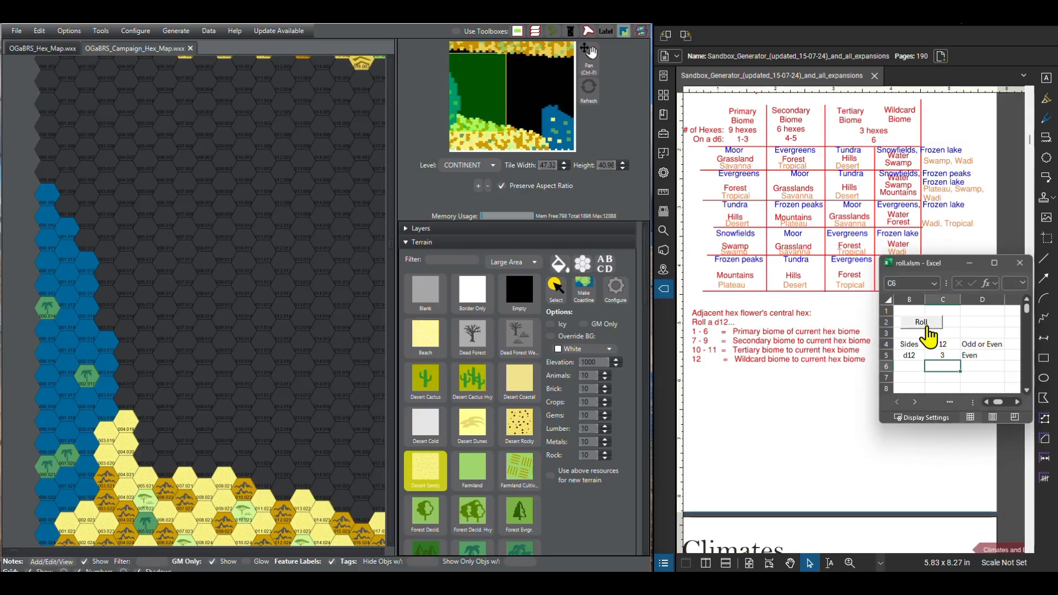
{"action": "left_click", "coordinate": [128, 404]}
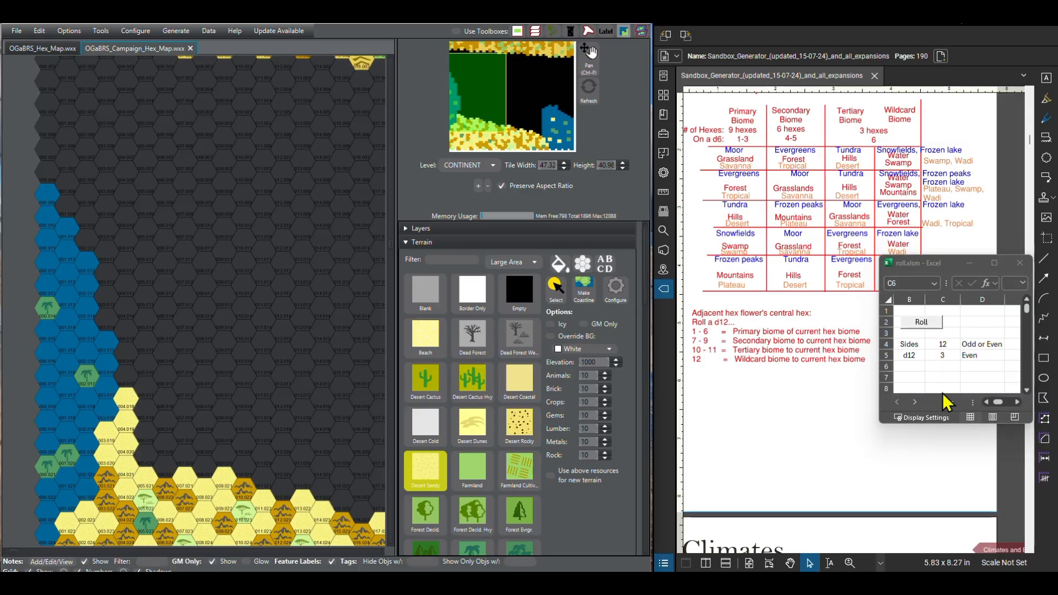
Step: Roll the d12 for the hex above the desert strip in column 004 and paint it Forest Jungle
{"action": "left_click", "coordinate": [934, 332]}
{"action": "left_click", "coordinate": [935, 333]}
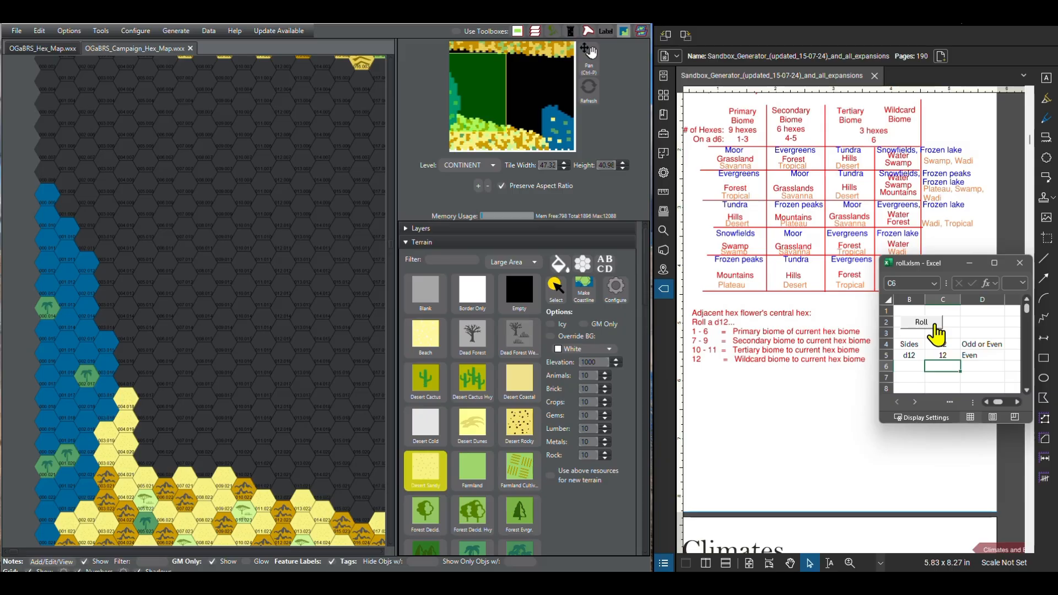
{"action": "scroll", "coordinate": [460, 462], "scroll_direction": "down", "scroll_amount": 5}
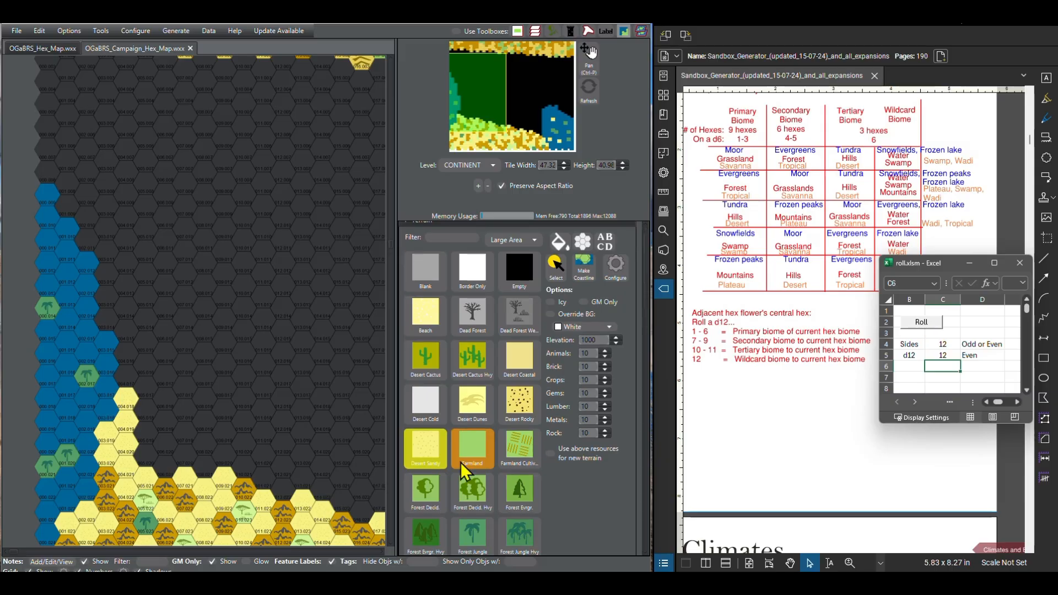
{"action": "left_click", "coordinate": [488, 438]}
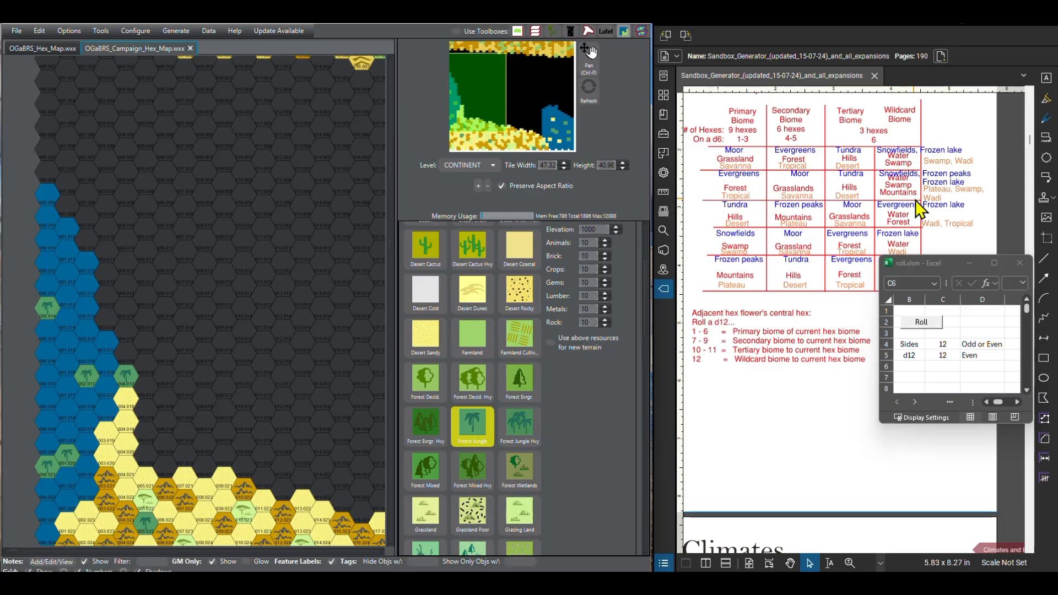
Step: Roll the d12 for the next two hexes north of the first jungle hex and paint both Forest Jungle
{"action": "left_click", "coordinate": [931, 324]}
{"action": "left_click", "coordinate": [127, 359]}
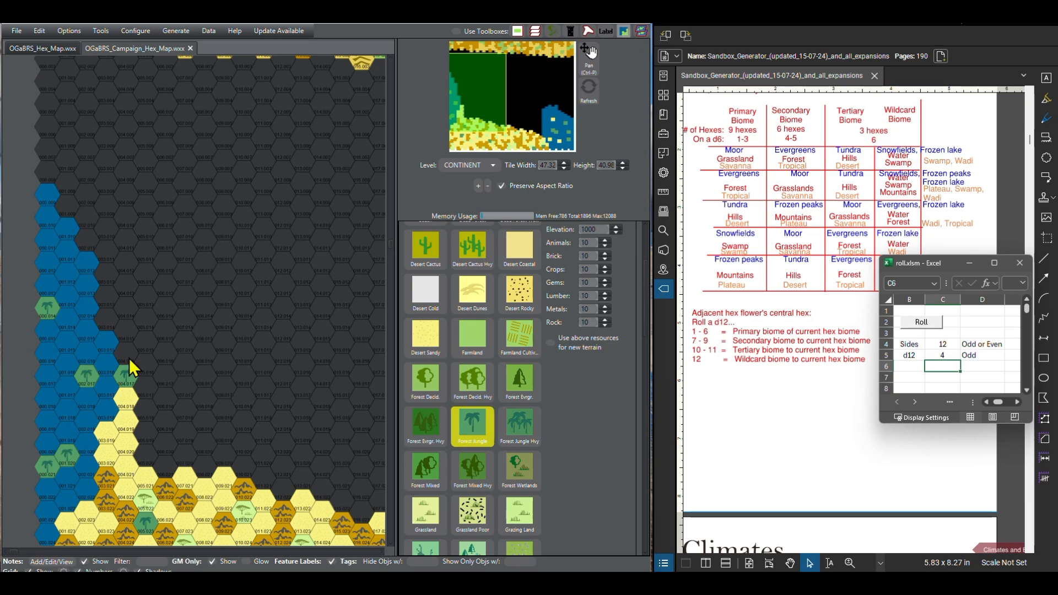
{"action": "left_click", "coordinate": [934, 322]}
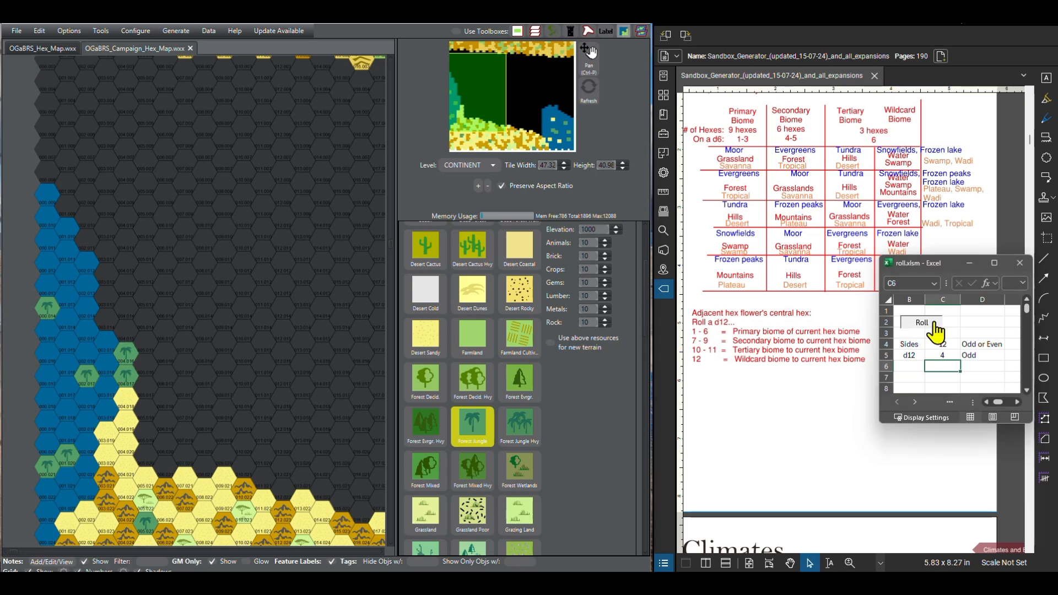
{"action": "left_click", "coordinate": [130, 330]}
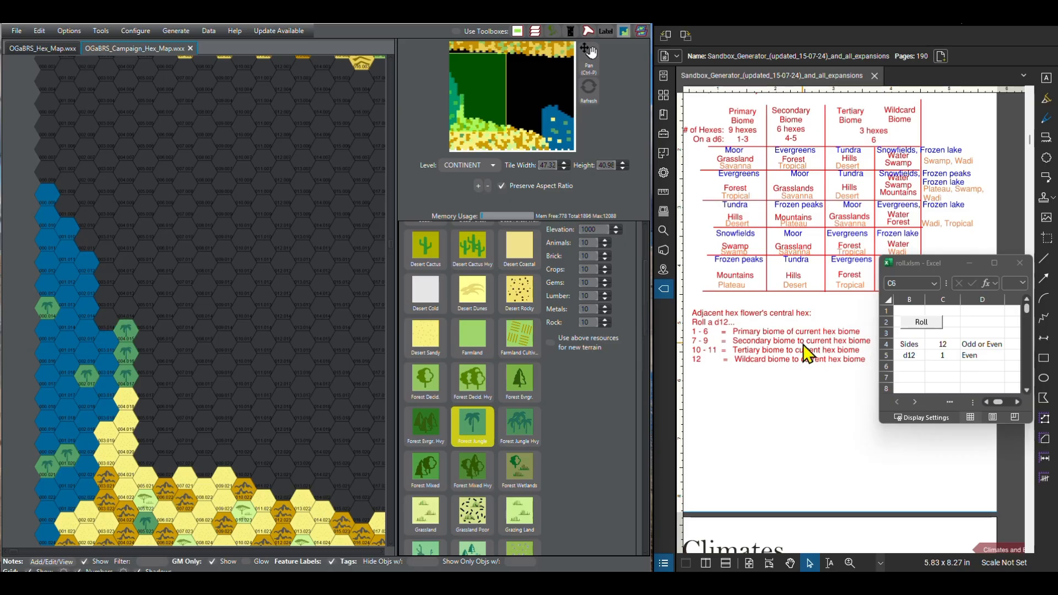
Step: Roll the d12 and paint Swamp on the hex north of the column 004 jungle strip and on the adjacent coastal hex in column 003
{"action": "left_click", "coordinate": [920, 325]}
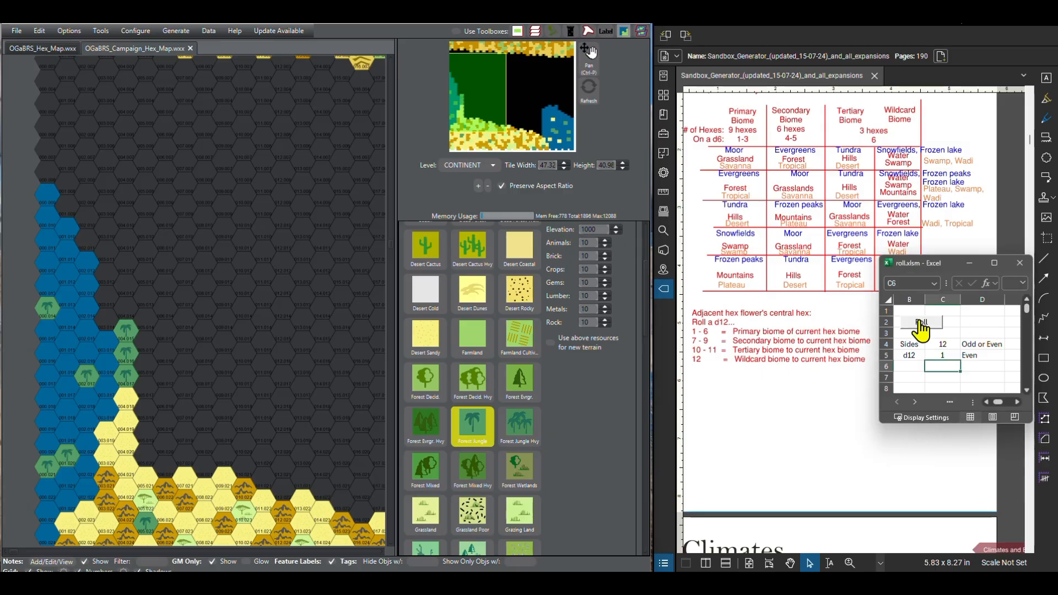
{"action": "left_click", "coordinate": [919, 324]}
{"action": "scroll", "coordinate": [465, 446], "scroll_direction": "down", "scroll_amount": 2}
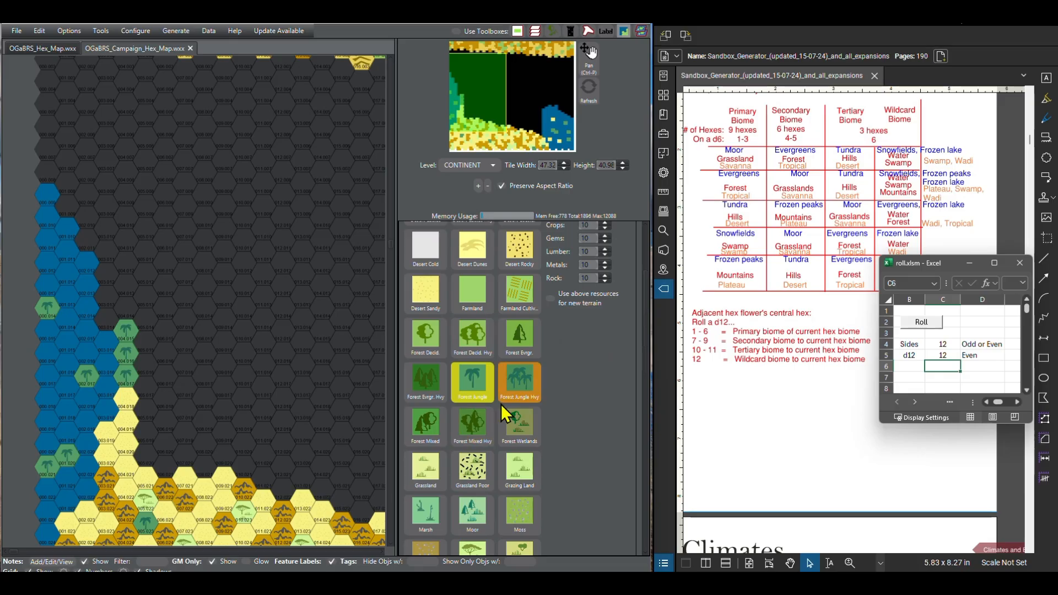
{"action": "scroll", "coordinate": [501, 408], "scroll_direction": "down", "scroll_amount": 3}
{"action": "scroll", "coordinate": [503, 411], "scroll_direction": "down", "scroll_amount": 3}
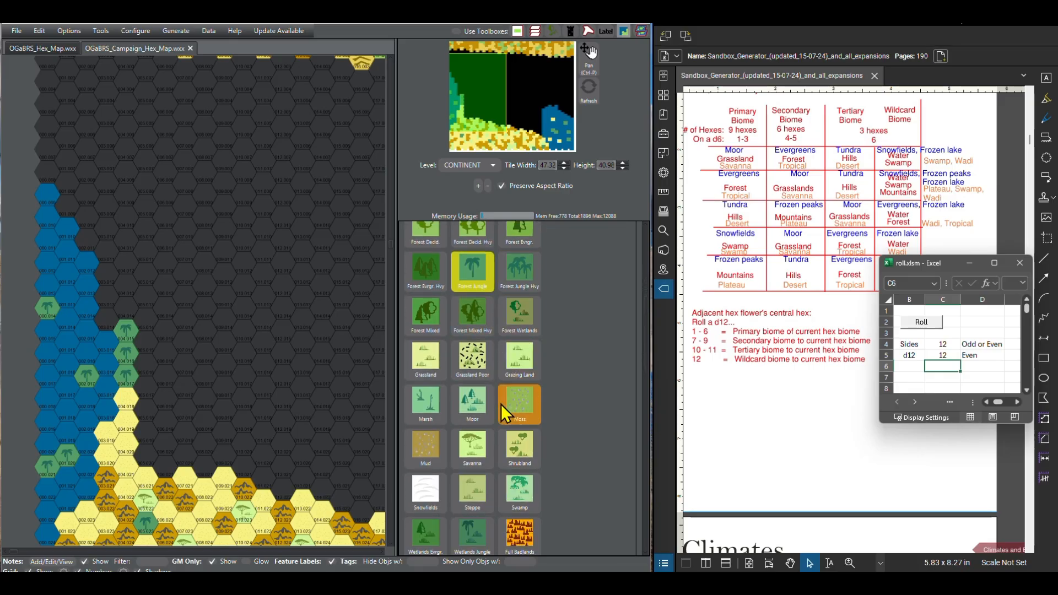
{"action": "scroll", "coordinate": [501, 404], "scroll_direction": "down", "scroll_amount": 3}
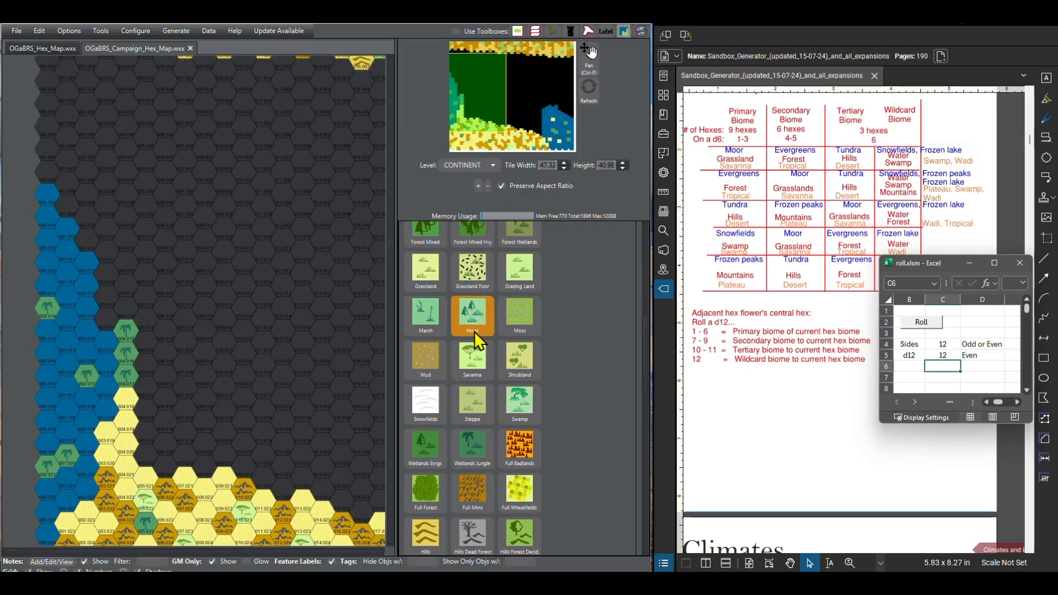
{"action": "left_click", "coordinate": [519, 408]}
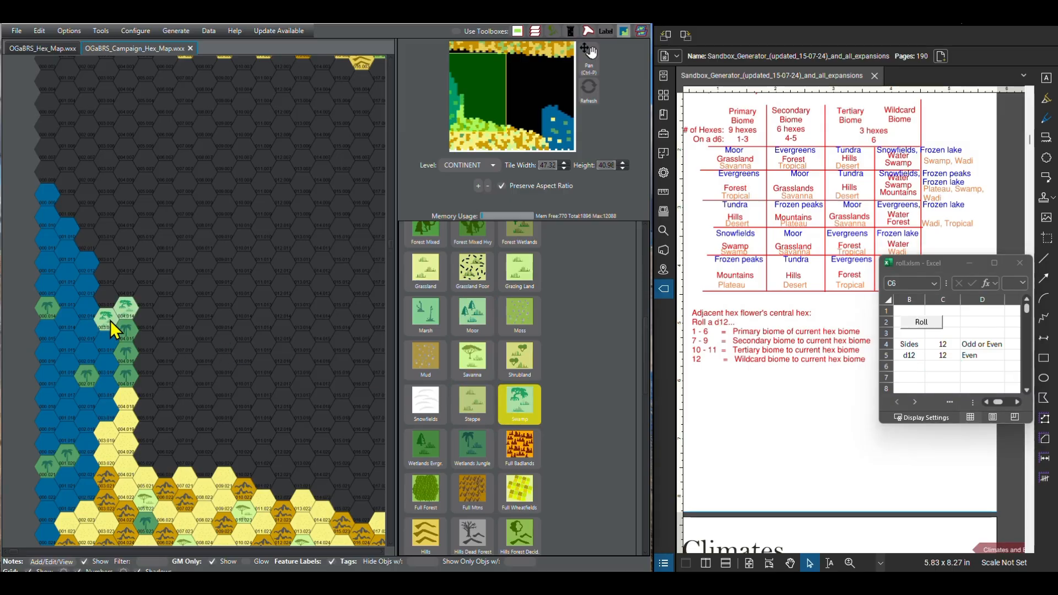
Step: Reset the Swamp hex at the north end of the column 004 jungle strip to Blank terrain
{"action": "scroll", "coordinate": [451, 373], "scroll_direction": "up", "scroll_amount": 1}
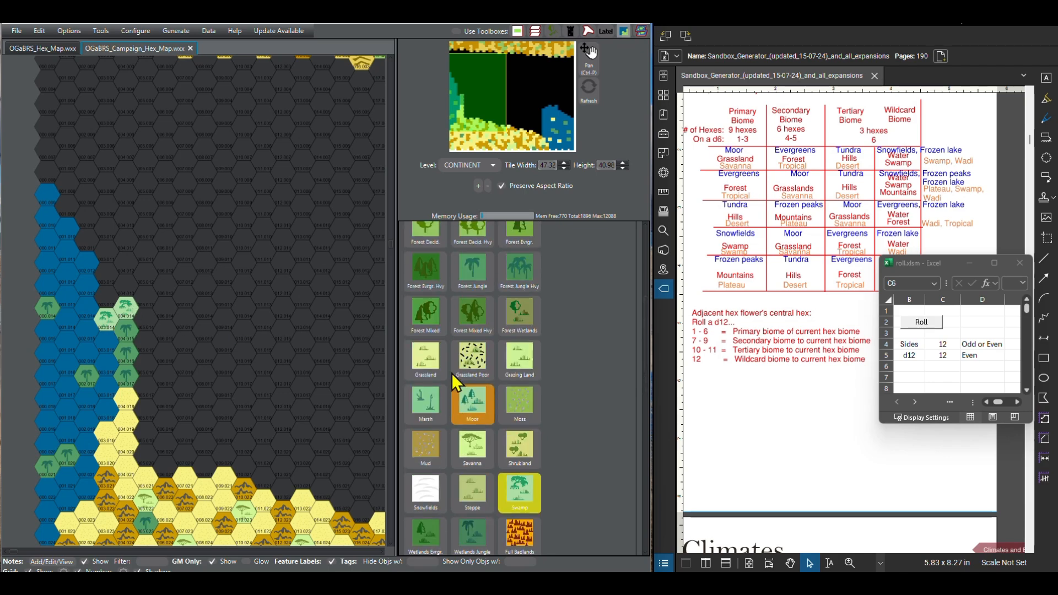
{"action": "scroll", "coordinate": [452, 372], "scroll_direction": "up", "scroll_amount": 5}
{"action": "left_click", "coordinate": [425, 290]}
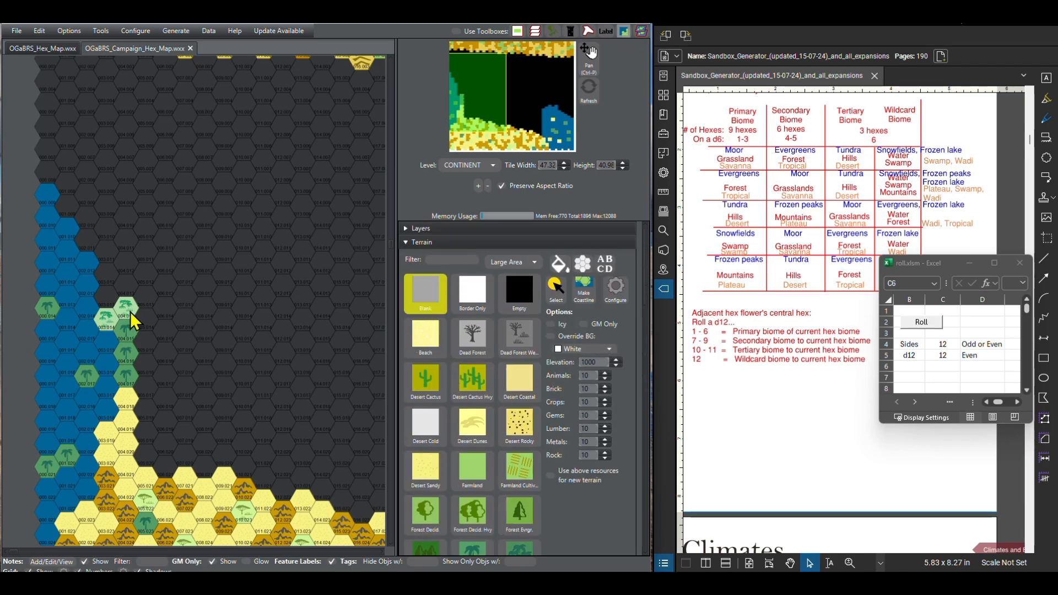
{"action": "left_click", "coordinate": [128, 312]}
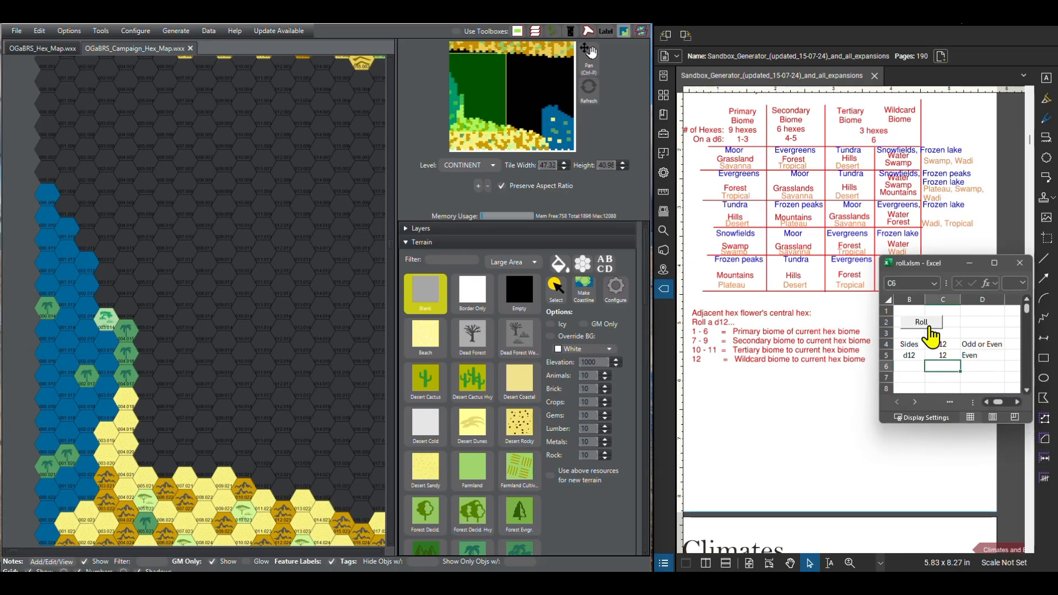
Step: Roll the d12 for the hex directly north of the Swamp hex in column 003 and paint it Swamp
{"action": "left_click", "coordinate": [926, 324]}
{"action": "left_click", "coordinate": [115, 298]}
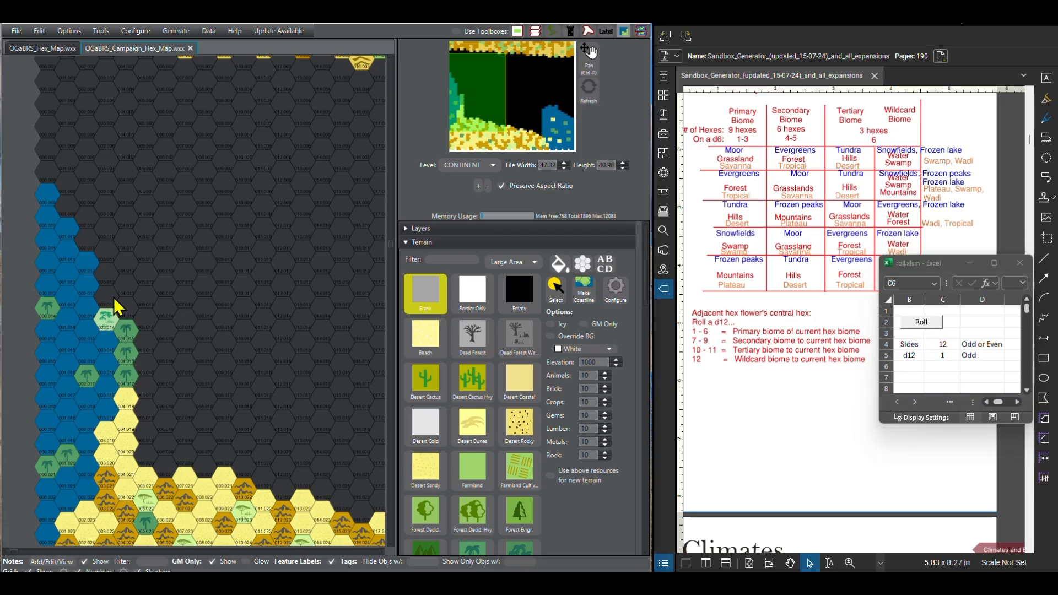
{"action": "scroll", "coordinate": [501, 441], "scroll_direction": "down", "scroll_amount": 6}
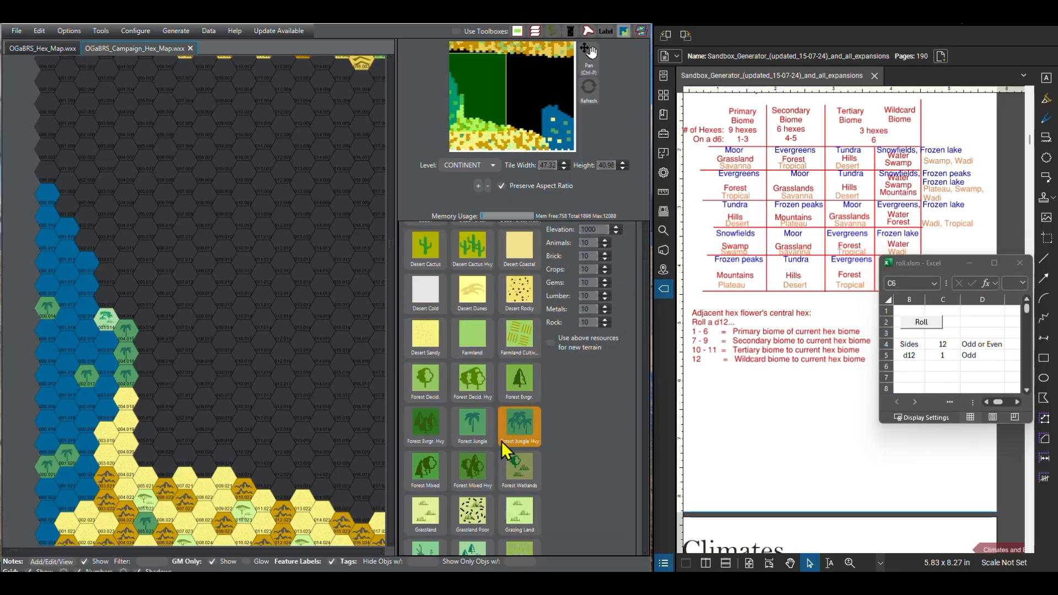
{"action": "scroll", "coordinate": [502, 443], "scroll_direction": "down", "scroll_amount": 7}
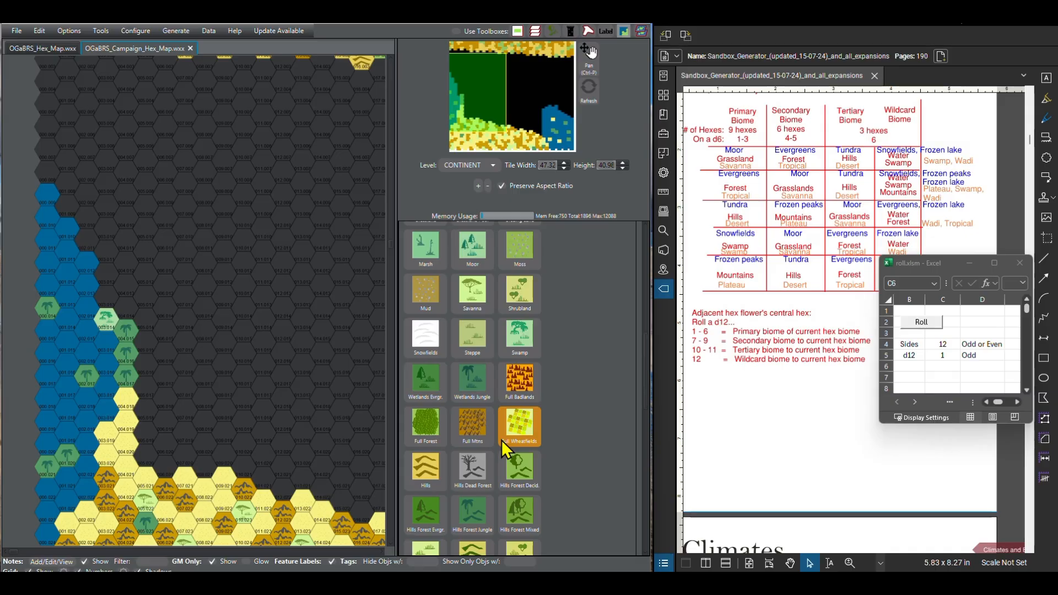
{"action": "scroll", "coordinate": [506, 449], "scroll_direction": "down", "scroll_amount": 2}
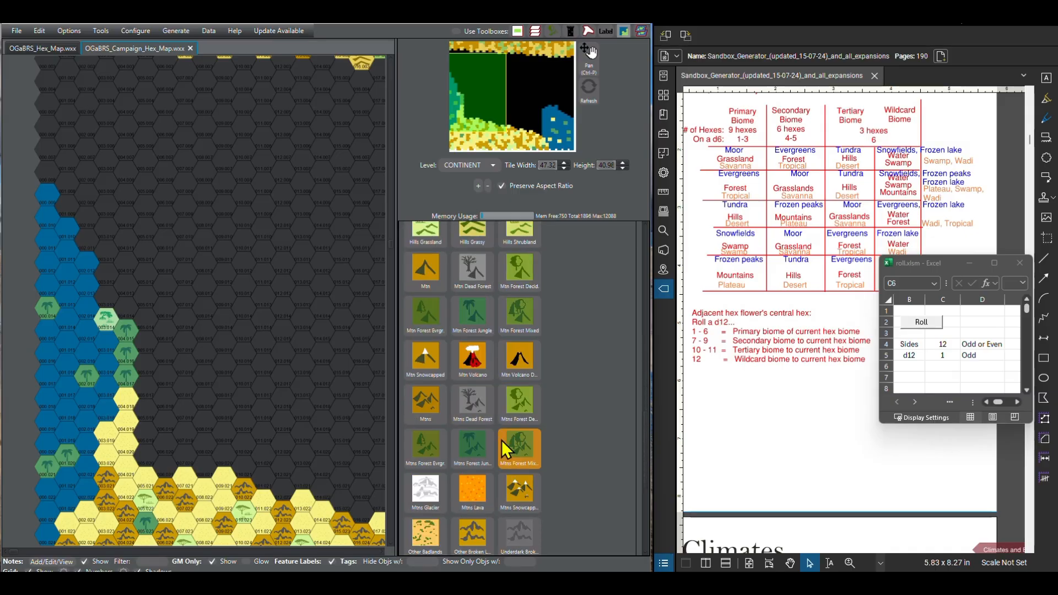
{"action": "scroll", "coordinate": [502, 442], "scroll_direction": "up", "scroll_amount": 2}
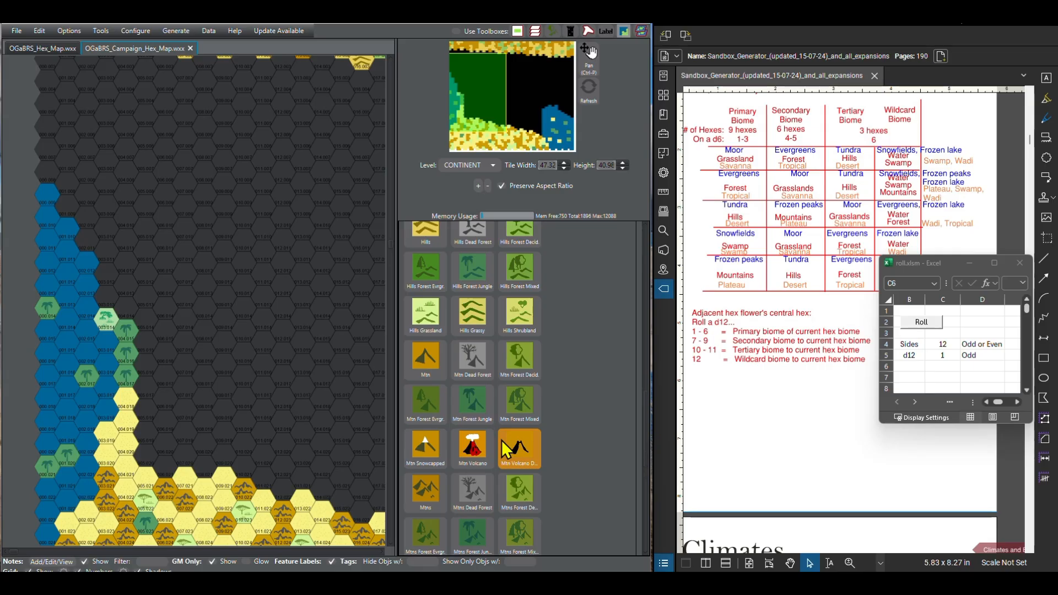
{"action": "scroll", "coordinate": [503, 448], "scroll_direction": "up", "scroll_amount": 4}
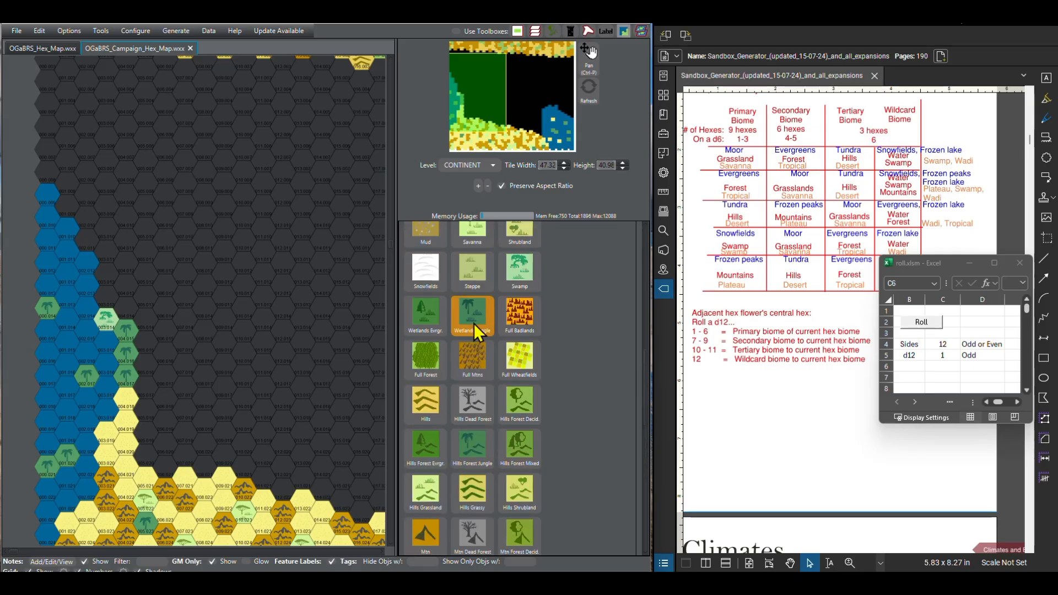
{"action": "left_click", "coordinate": [510, 275]}
{"action": "left_click", "coordinate": [106, 299]}
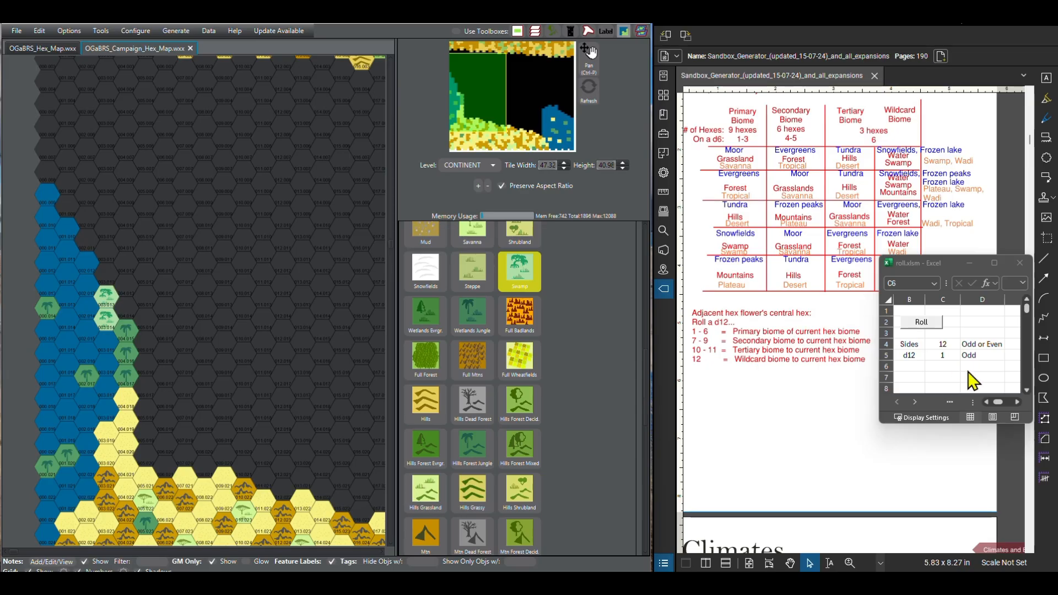
Step: Roll the d12 for each of the two hexes north of the swamps in column 003 and paint both Forest Jungle
{"action": "left_click", "coordinate": [921, 323]}
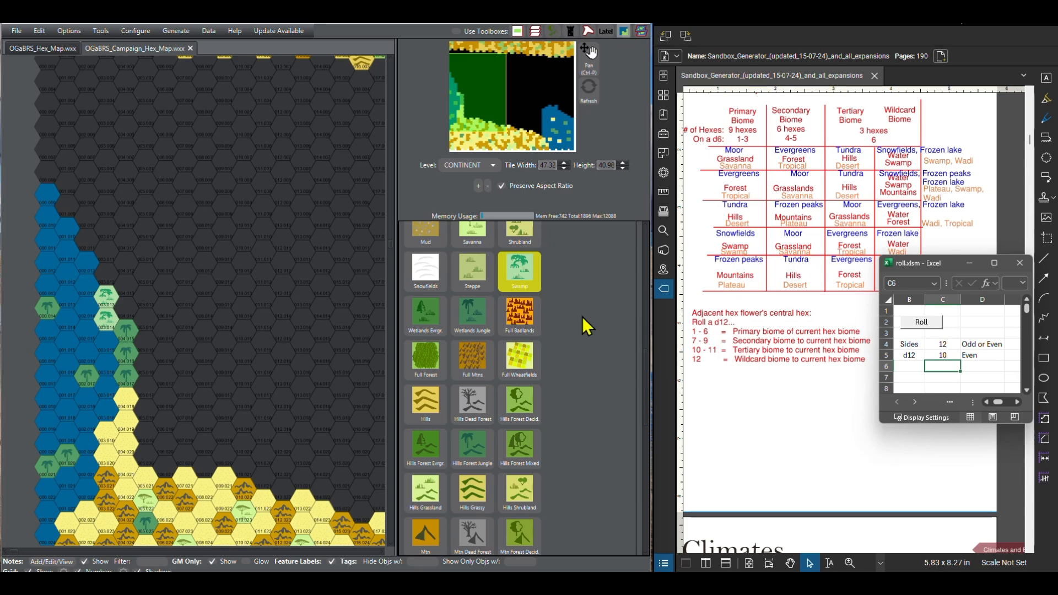
{"action": "scroll", "coordinate": [463, 325], "scroll_direction": "up", "scroll_amount": 5}
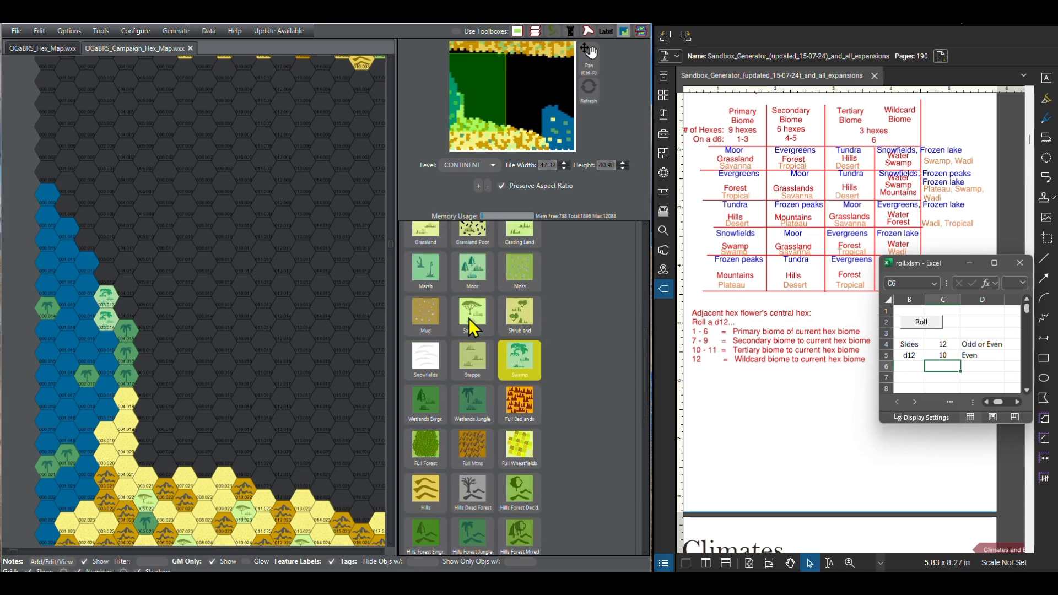
{"action": "left_click", "coordinate": [472, 248]}
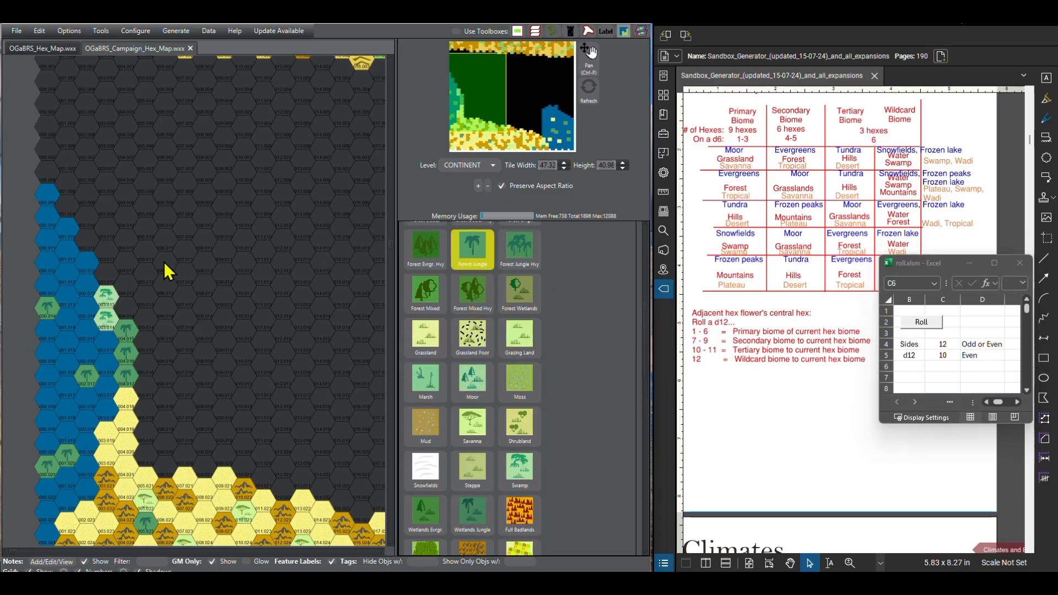
{"action": "left_click", "coordinate": [108, 275]}
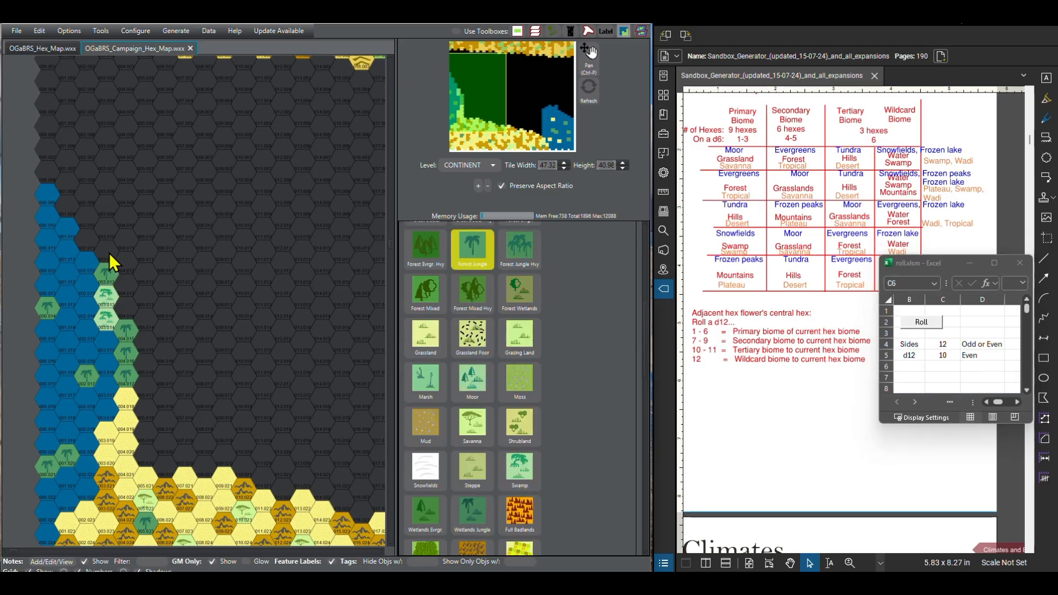
{"action": "left_click", "coordinate": [929, 326]}
{"action": "left_click", "coordinate": [930, 326]}
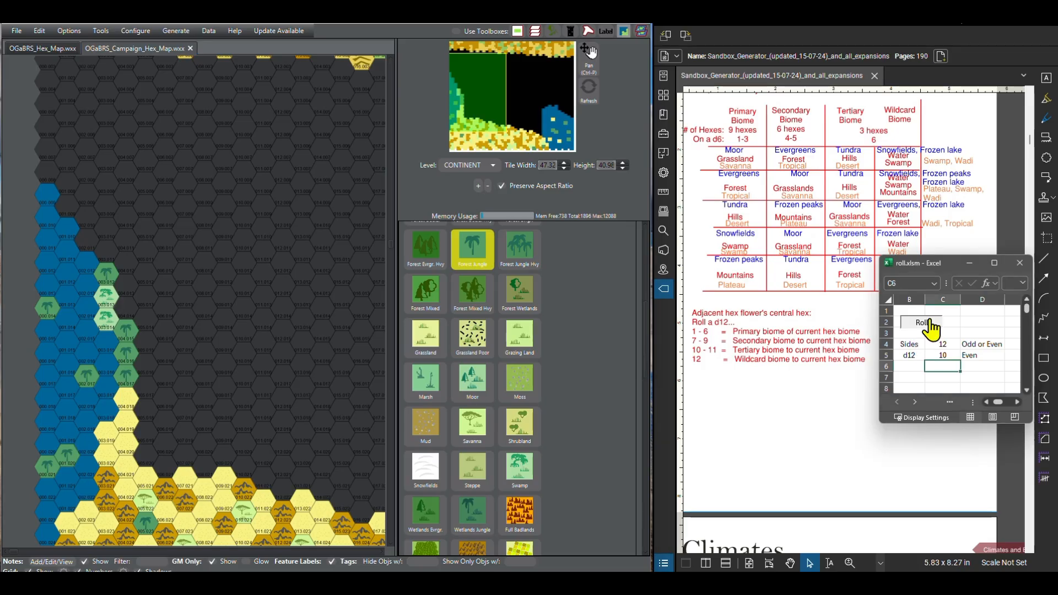
{"action": "left_click", "coordinate": [106, 254]}
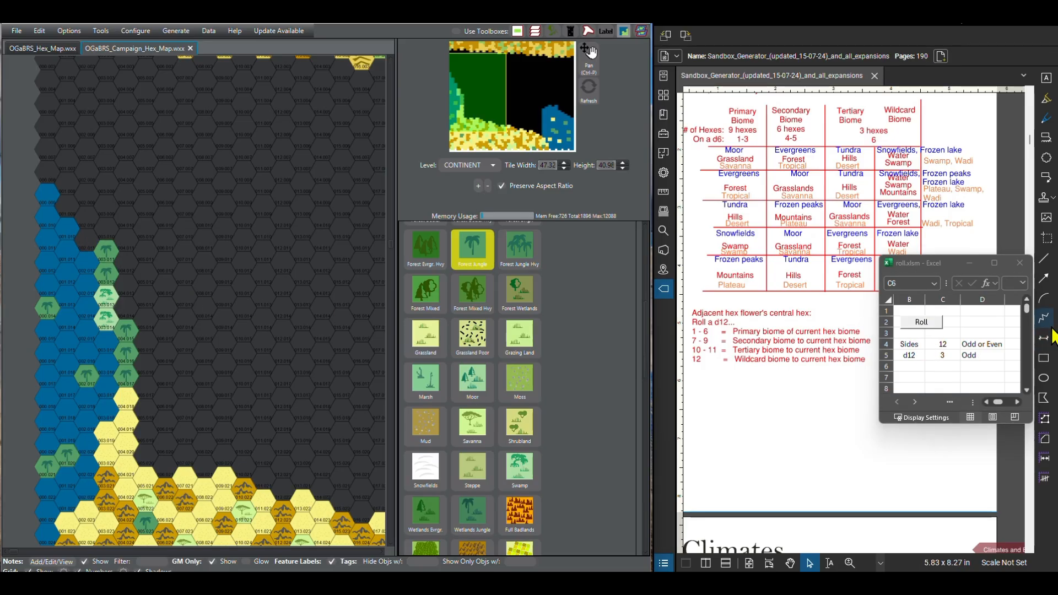
Step: Roll the d12 for the next two hexes north of the water in column 002, painting the lower one Savanna and the upper one Desert Sandy
{"action": "left_click", "coordinate": [937, 324]}
{"action": "left_click", "coordinate": [923, 325]}
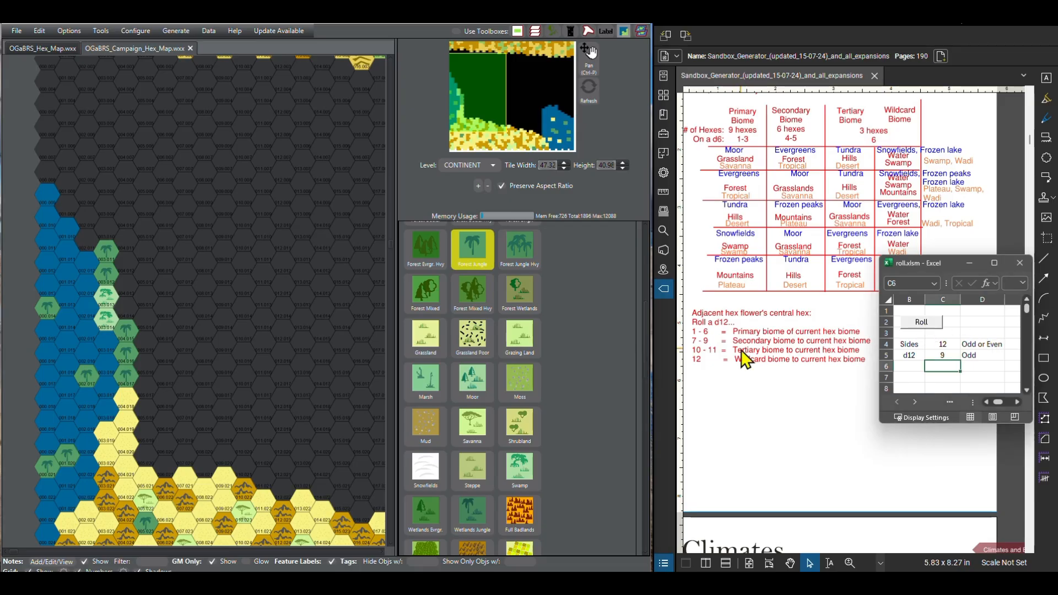
{"action": "left_click", "coordinate": [490, 432]}
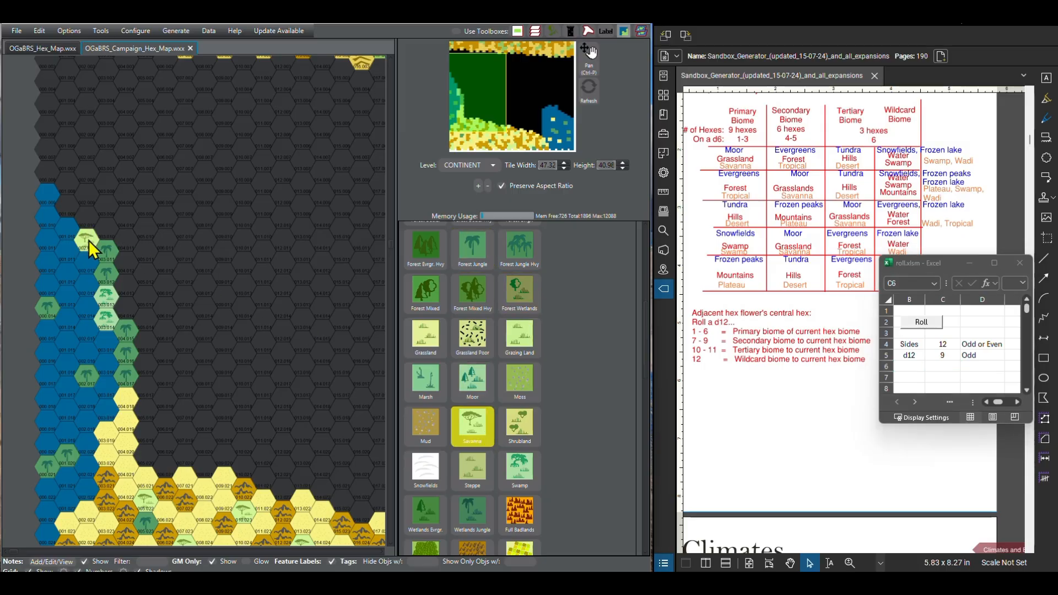
{"action": "left_click", "coordinate": [922, 322]}
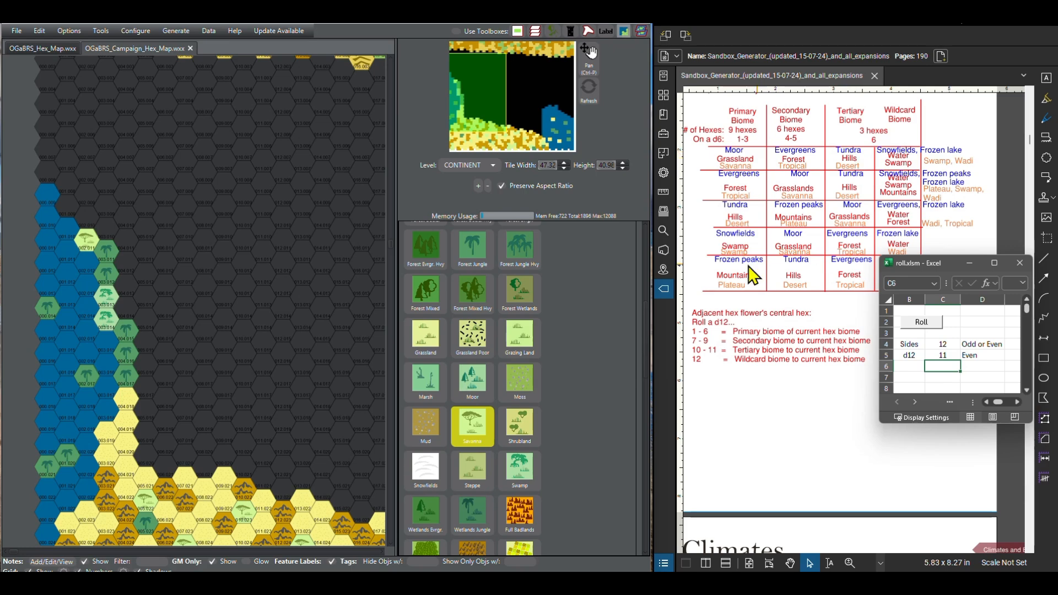
{"action": "scroll", "coordinate": [451, 390], "scroll_direction": "up", "scroll_amount": 4}
{"action": "left_click", "coordinate": [436, 340]}
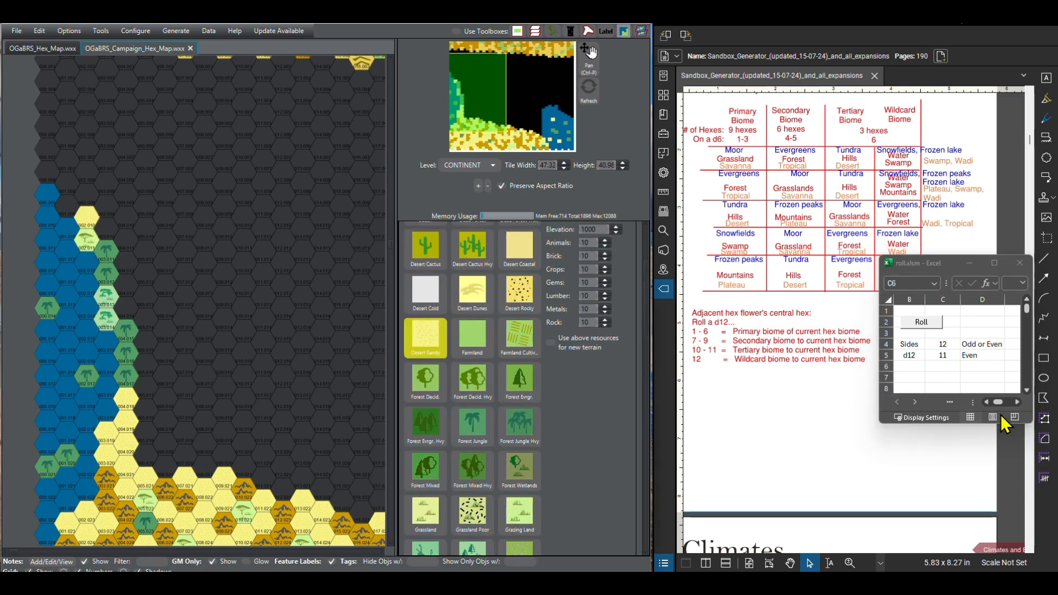
Step: Roll the d12 for the two hexes north of the water in column 001, painting the lower one Savanna and the upper one Forest Jungle
{"action": "left_click", "coordinate": [971, 318]}
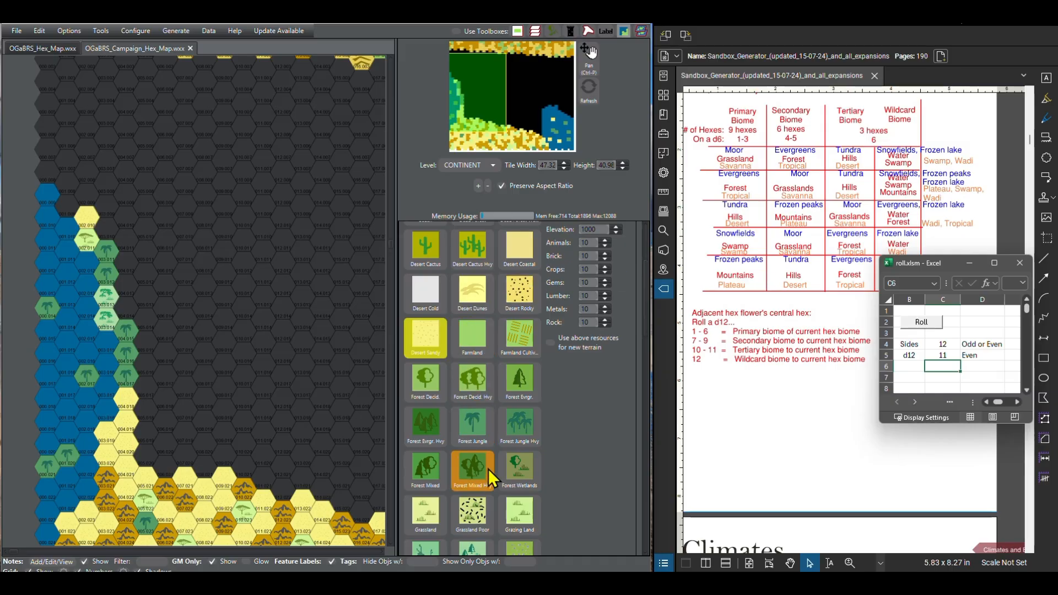
{"action": "scroll", "coordinate": [471, 443], "scroll_direction": "down", "scroll_amount": 3}
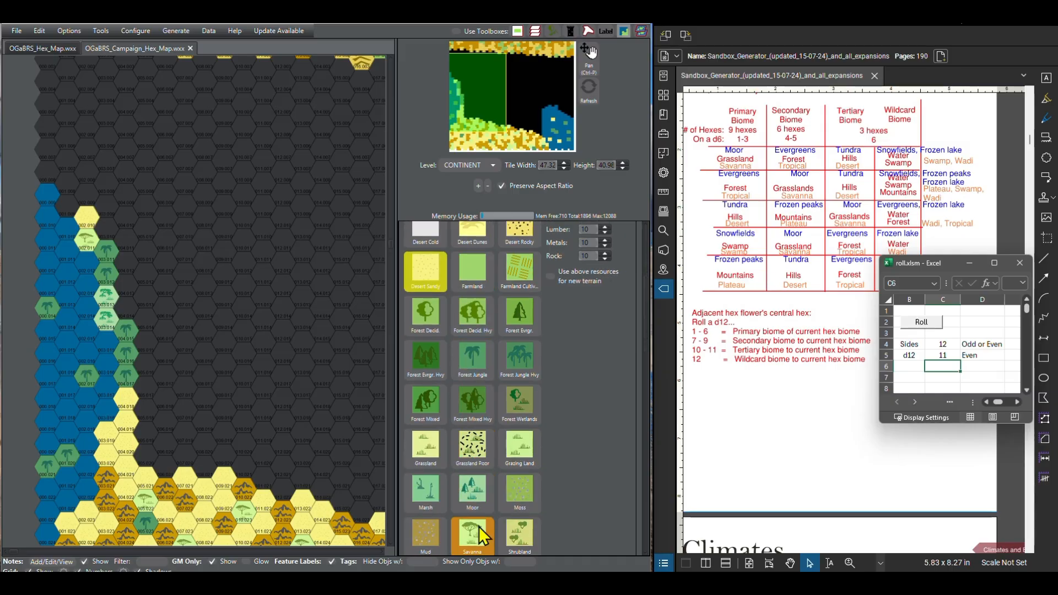
{"action": "left_click", "coordinate": [476, 528]}
{"action": "left_click", "coordinate": [66, 205]}
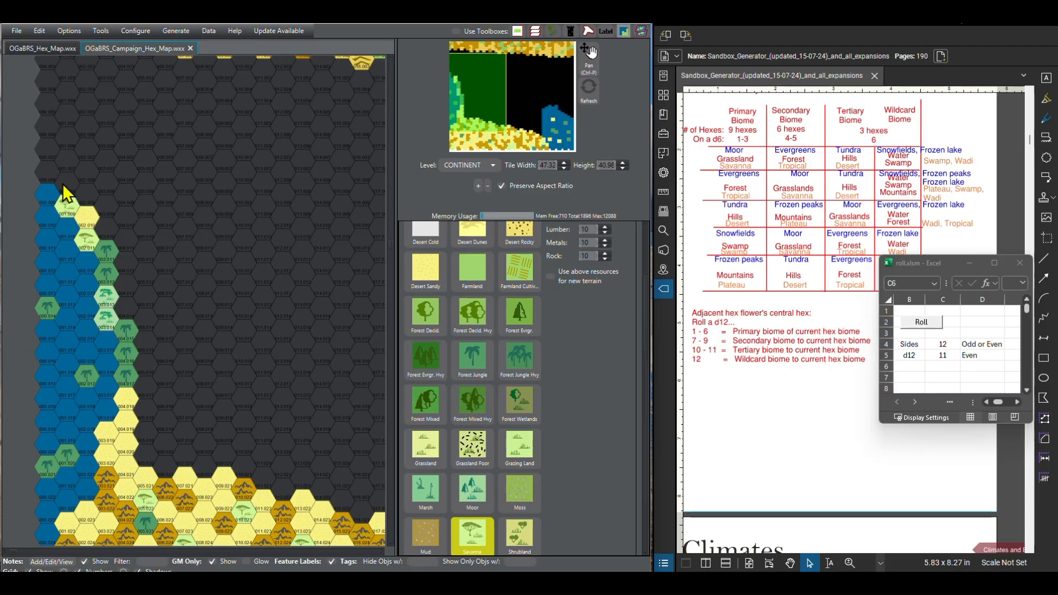
{"action": "left_click", "coordinate": [921, 322]}
{"action": "left_click", "coordinate": [920, 322]}
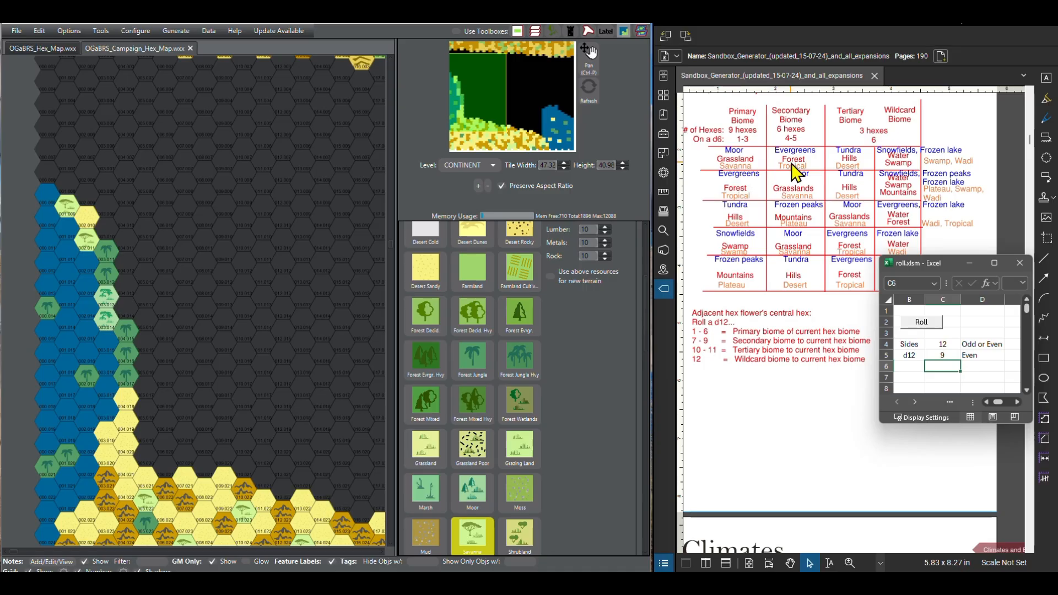
{"action": "left_click", "coordinate": [483, 375]}
{"action": "left_click", "coordinate": [69, 193]}
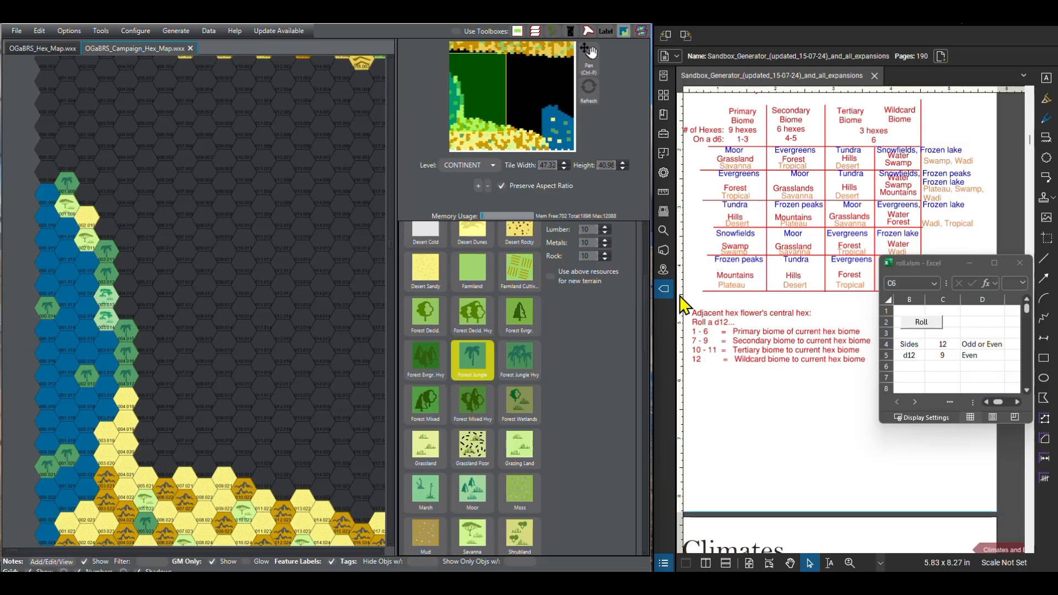
Step: Roll the d12 for the two hexes north of the water in column 000, painting the lower one Forest Jungle and the upper one Savanna
{"action": "left_click", "coordinate": [933, 326]}
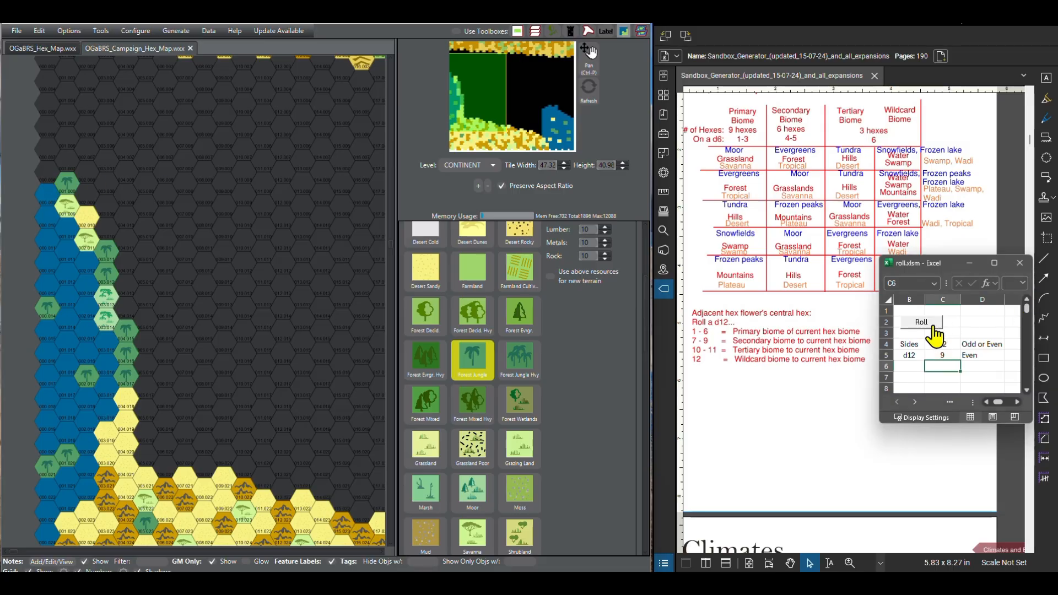
{"action": "left_click", "coordinate": [933, 325]}
{"action": "left_click", "coordinate": [46, 170]}
{"action": "left_click", "coordinate": [46, 170]}
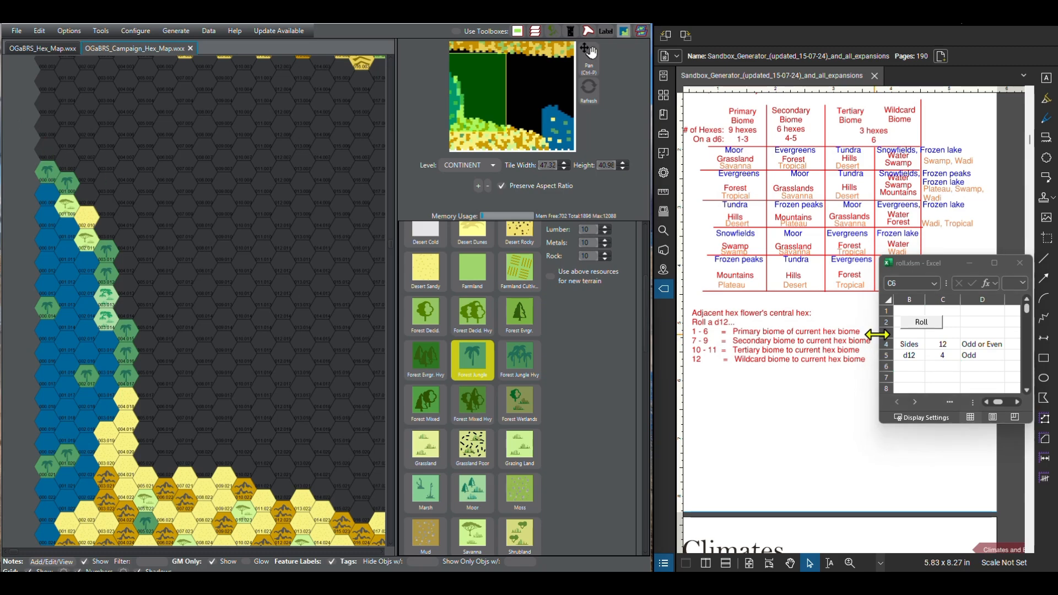
{"action": "left_click", "coordinate": [921, 321]}
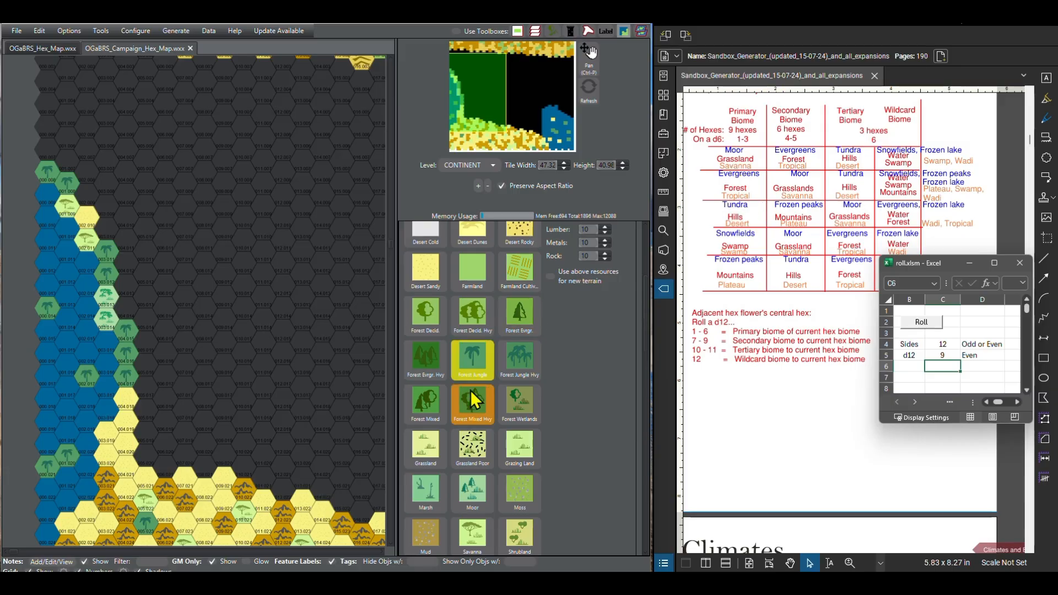
{"action": "scroll", "coordinate": [472, 381], "scroll_direction": "down", "scroll_amount": 1}
{"action": "left_click", "coordinate": [474, 471]}
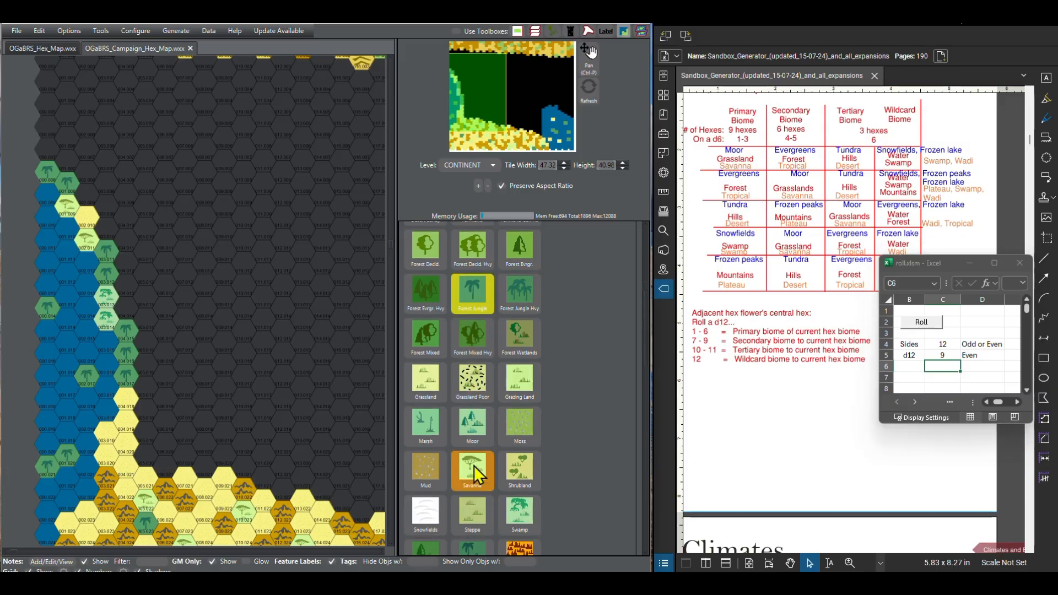
{"action": "left_click", "coordinate": [50, 152]}
{"action": "scroll", "coordinate": [119, 202], "scroll_direction": "up", "scroll_amount": 2}
{"action": "scroll", "coordinate": [119, 203], "scroll_direction": "down", "scroll_amount": 2}
{"action": "left_click_drag", "start_coordinate": [175, 159], "coordinate": [185, 263]}
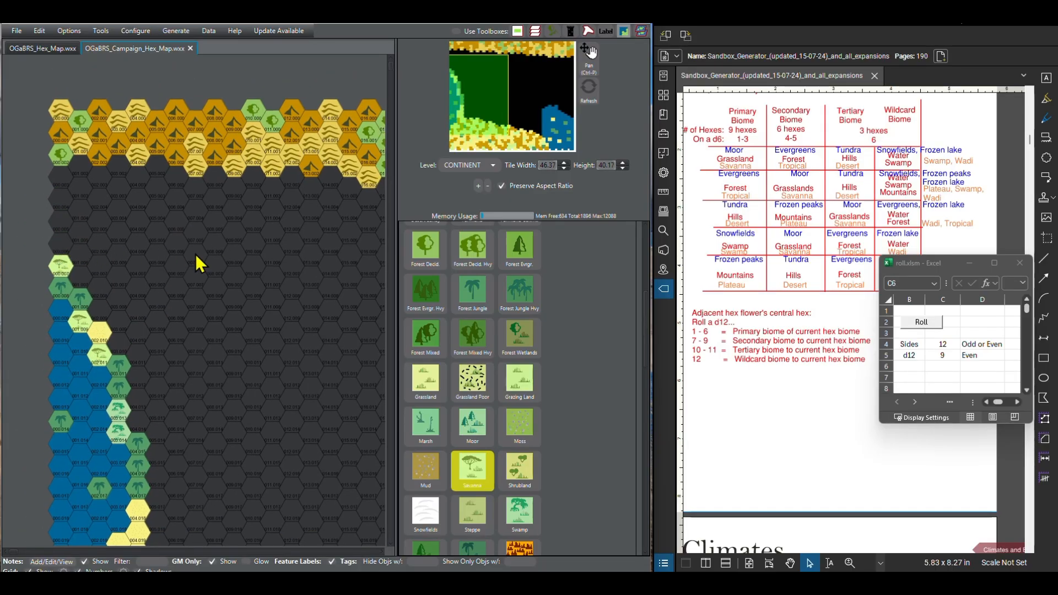
Step: Roll the d12 for each of the next two hexes north of the savanna in column 000 and paint both Savanna
{"action": "left_click", "coordinate": [921, 323]}
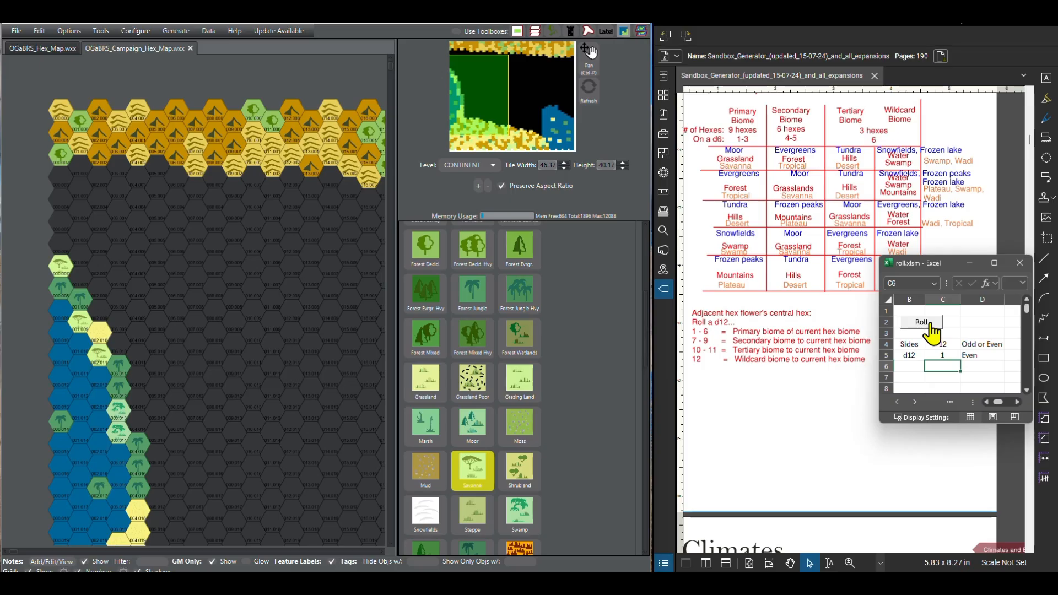
{"action": "left_click", "coordinate": [60, 248]}
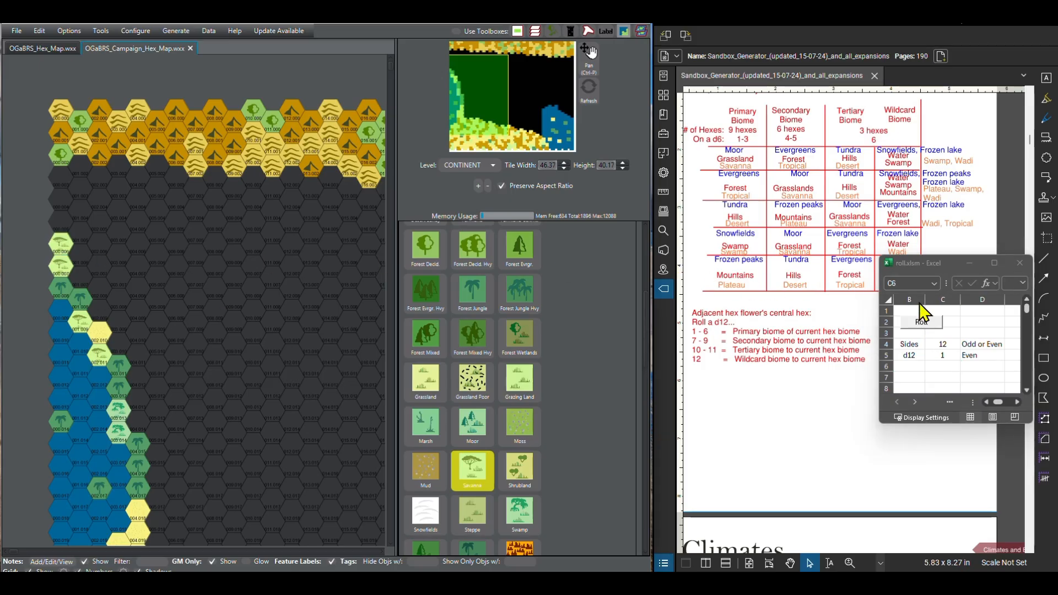
{"action": "left_click", "coordinate": [921, 324]}
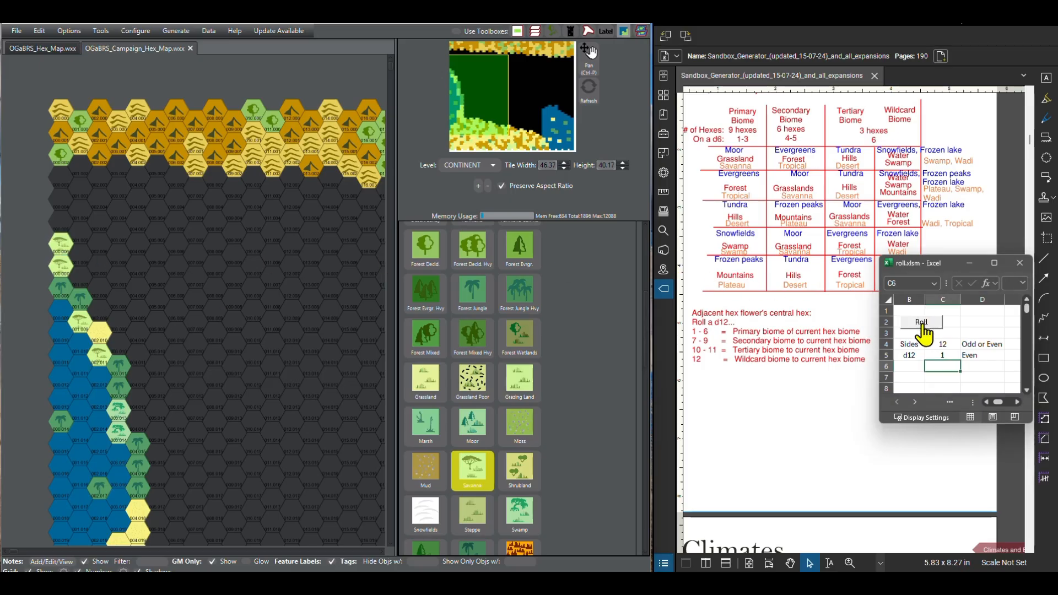
{"action": "left_click", "coordinate": [60, 224]}
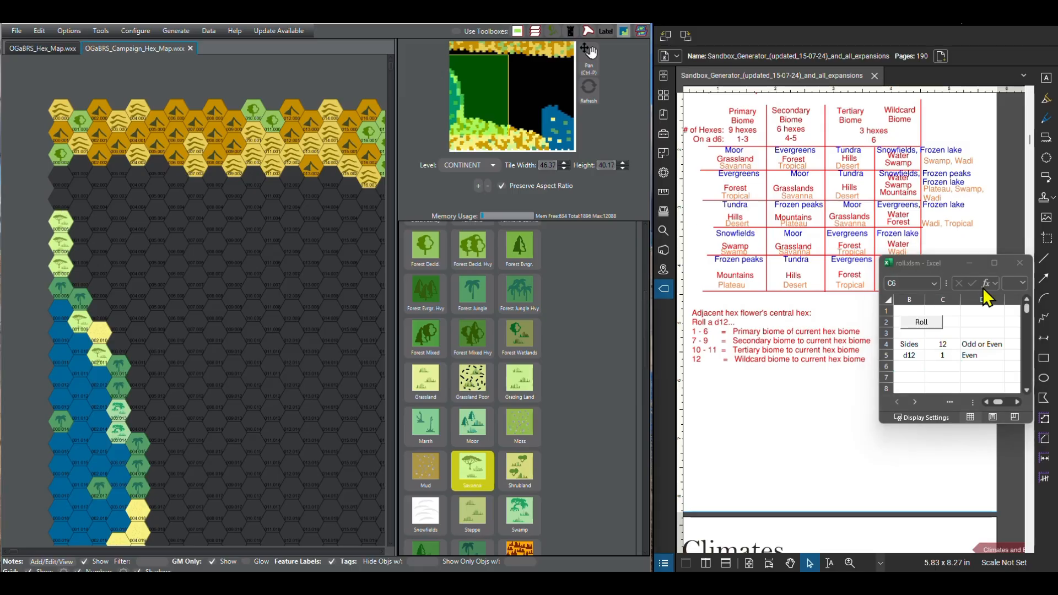
Step: Roll the d12 for the last two empty hexes in column 000, painting the lower one Desert Sandy and the upper one Other Broken Lands
{"action": "left_click", "coordinate": [935, 323]}
{"action": "left_click", "coordinate": [935, 324]}
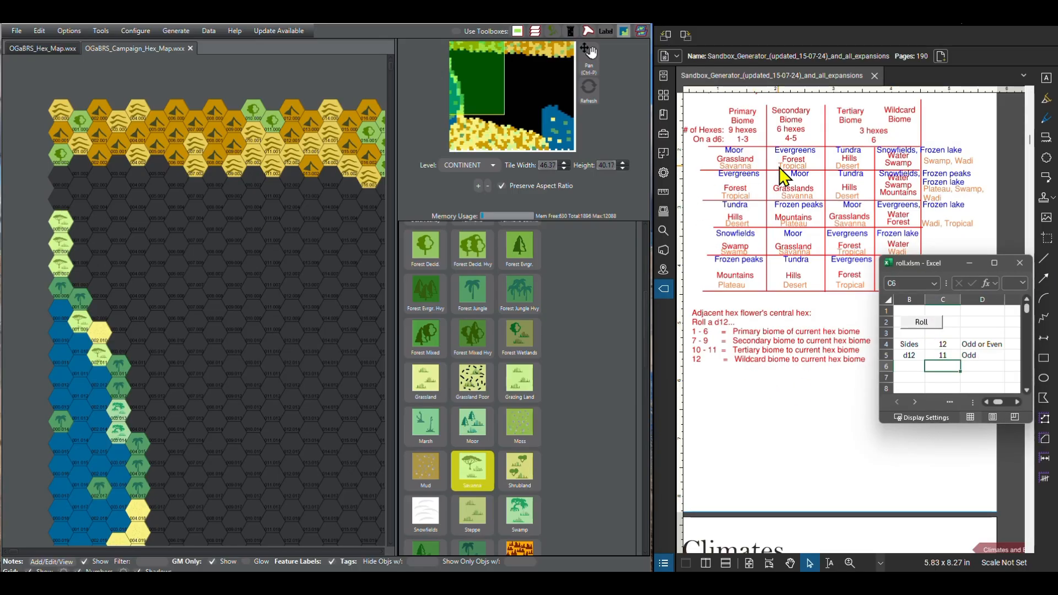
{"action": "scroll", "coordinate": [476, 479], "scroll_direction": "down", "scroll_amount": 4}
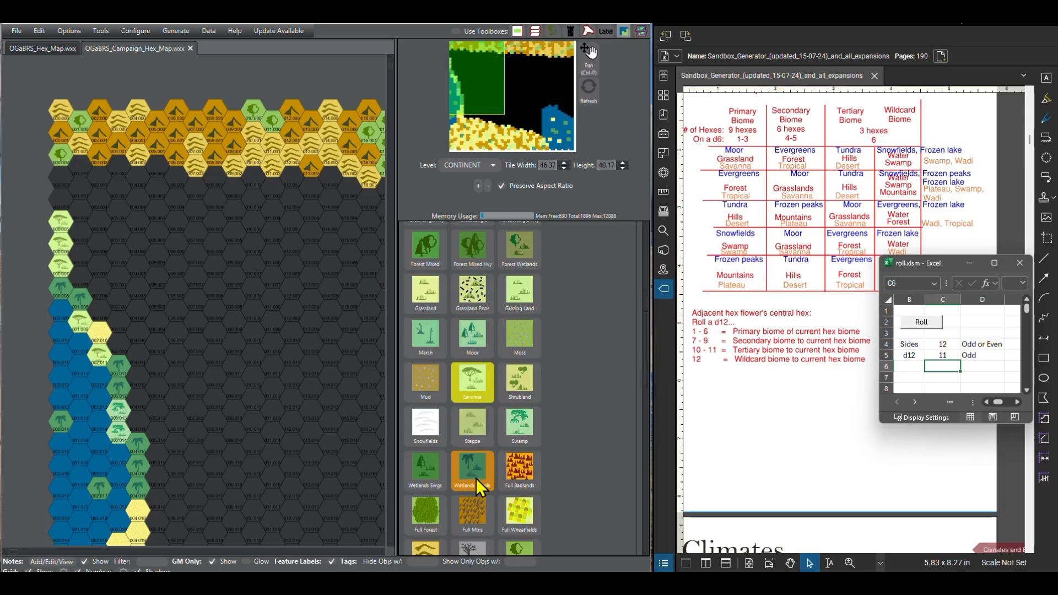
{"action": "scroll", "coordinate": [472, 473], "scroll_direction": "down", "scroll_amount": 1}
{"action": "scroll", "coordinate": [469, 465], "scroll_direction": "up", "scroll_amount": 10}
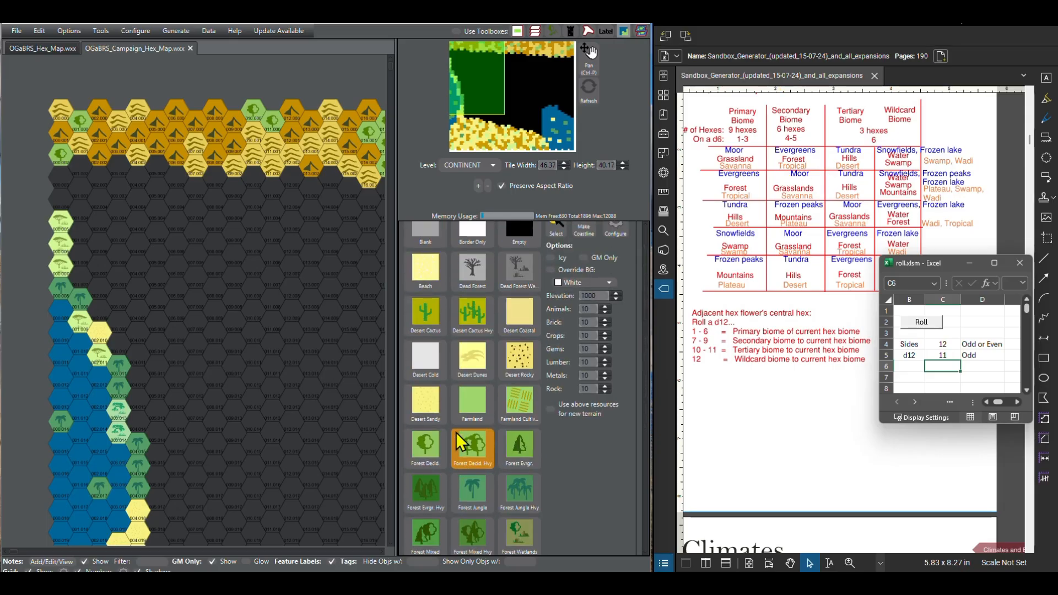
{"action": "left_click", "coordinate": [441, 410]}
{"action": "left_click", "coordinate": [62, 200]}
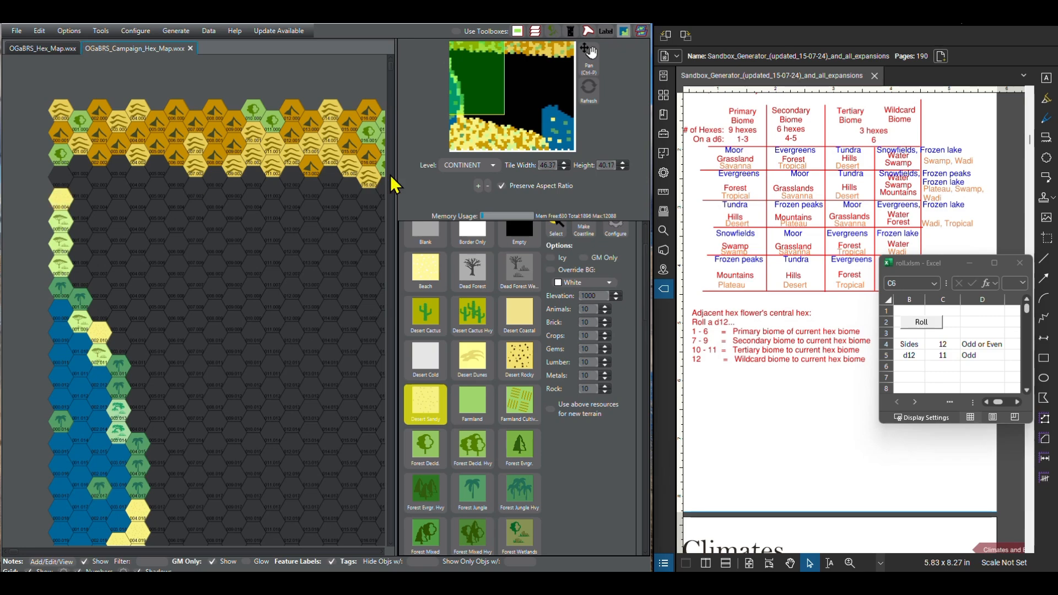
{"action": "left_click", "coordinate": [923, 325]}
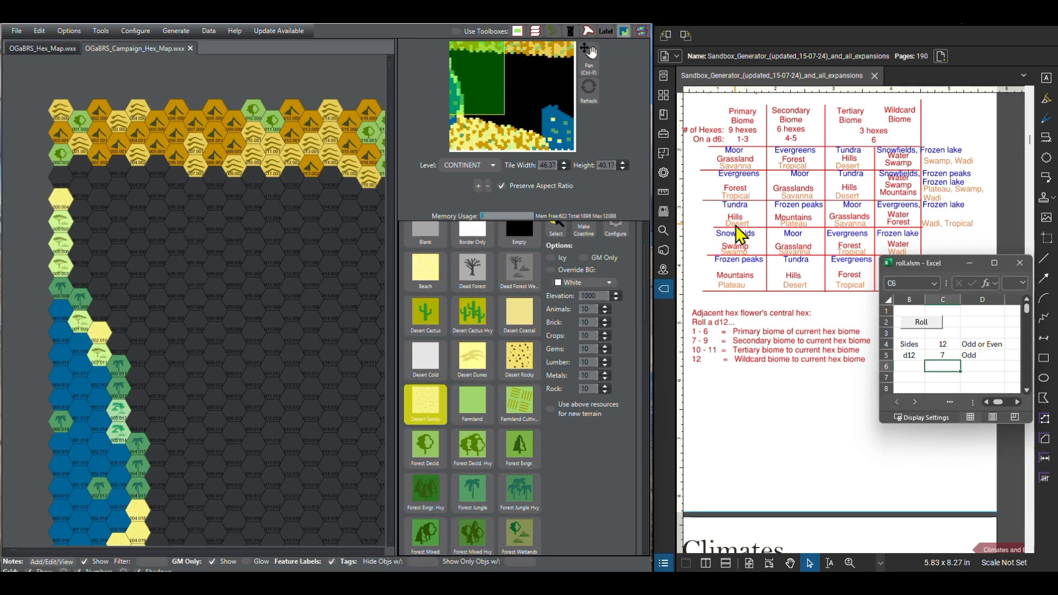
{"action": "scroll", "coordinate": [468, 451], "scroll_direction": "down", "scroll_amount": 10}
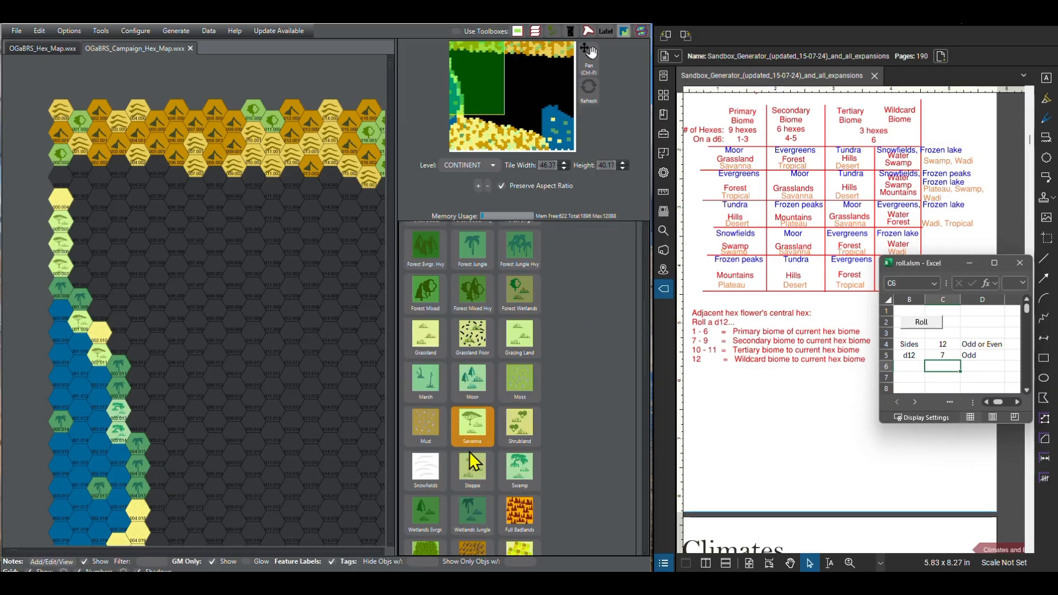
{"action": "scroll", "coordinate": [468, 451], "scroll_direction": "down", "scroll_amount": 11}
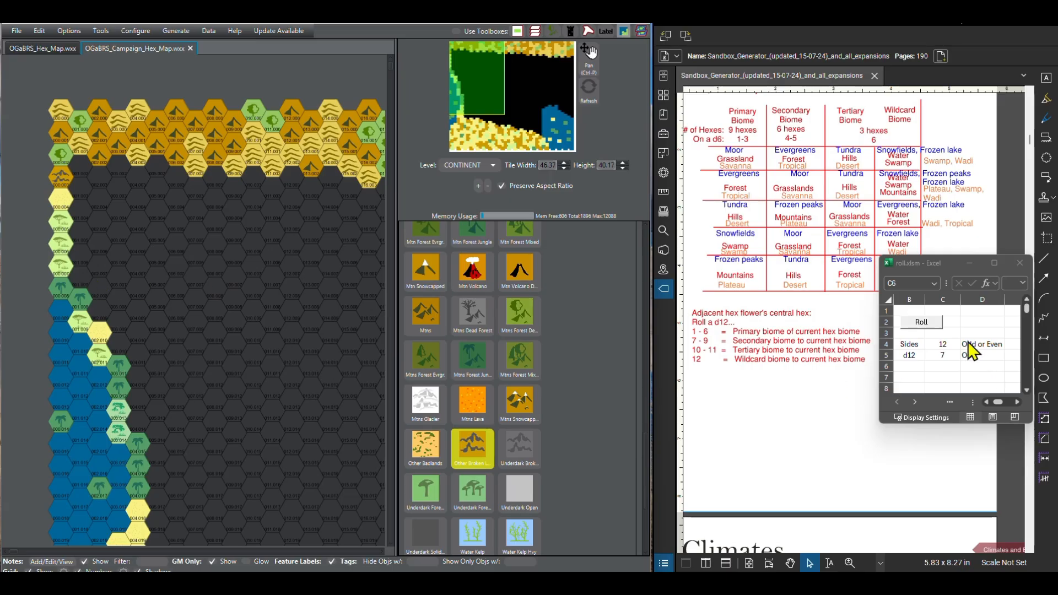
Step: Roll the d12 for the next two hexes north of the jungle in column 001, painting the lower one Forest Jungle and the upper one Savanna
{"action": "left_click", "coordinate": [932, 326]}
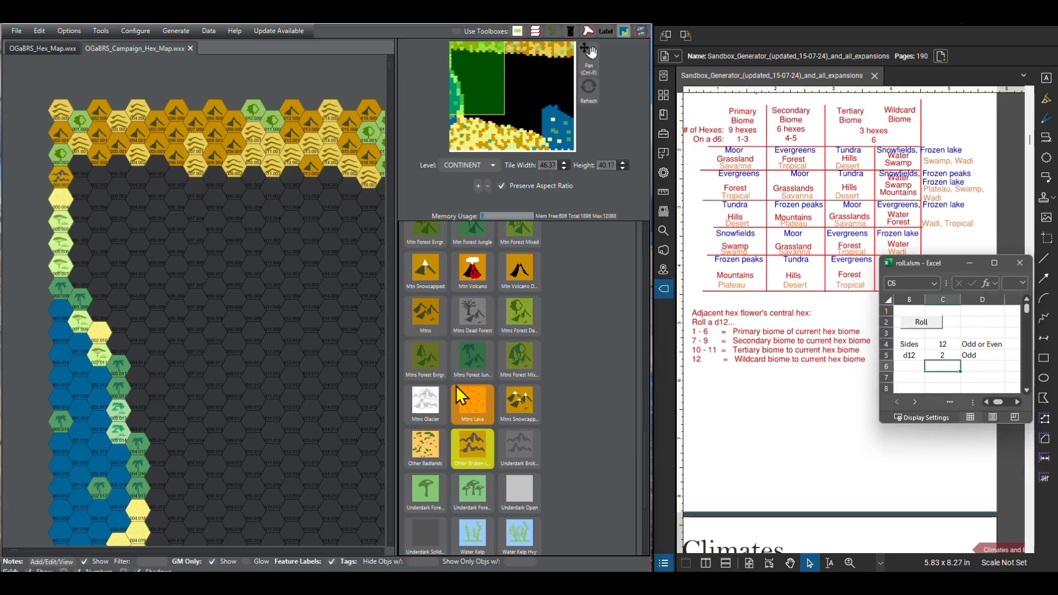
{"action": "scroll", "coordinate": [463, 392], "scroll_direction": "up", "scroll_amount": 10}
{"action": "scroll", "coordinate": [463, 392], "scroll_direction": "up", "scroll_amount": 4}
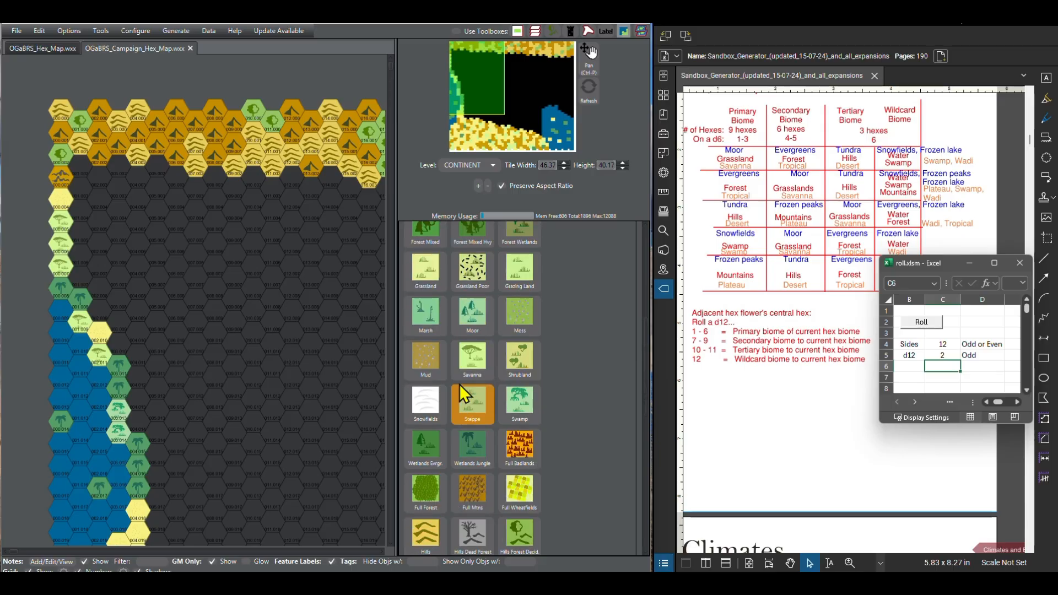
{"action": "left_click", "coordinate": [472, 247]}
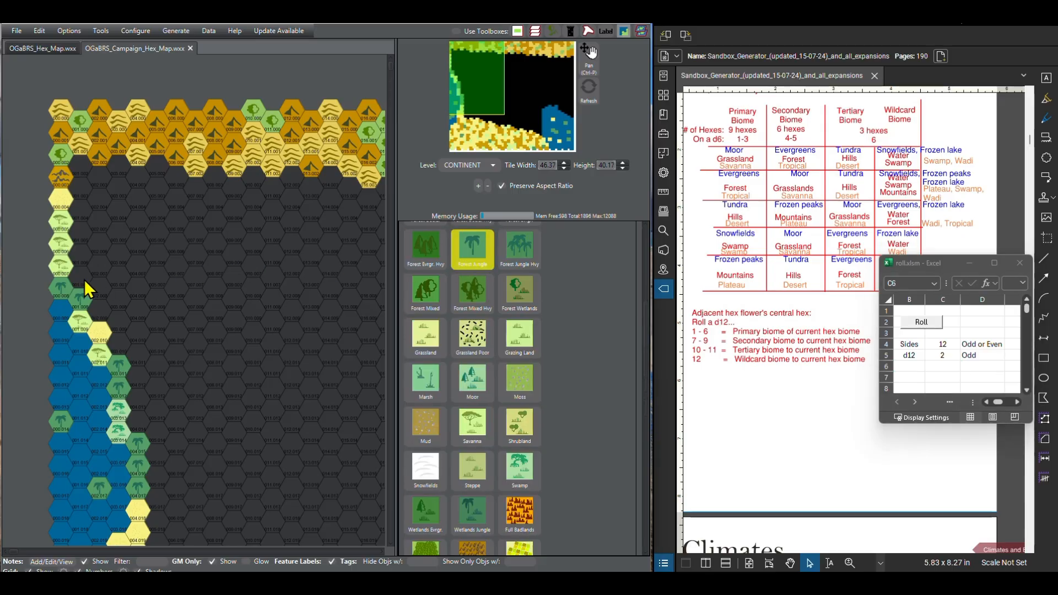
{"action": "left_click", "coordinate": [923, 324]}
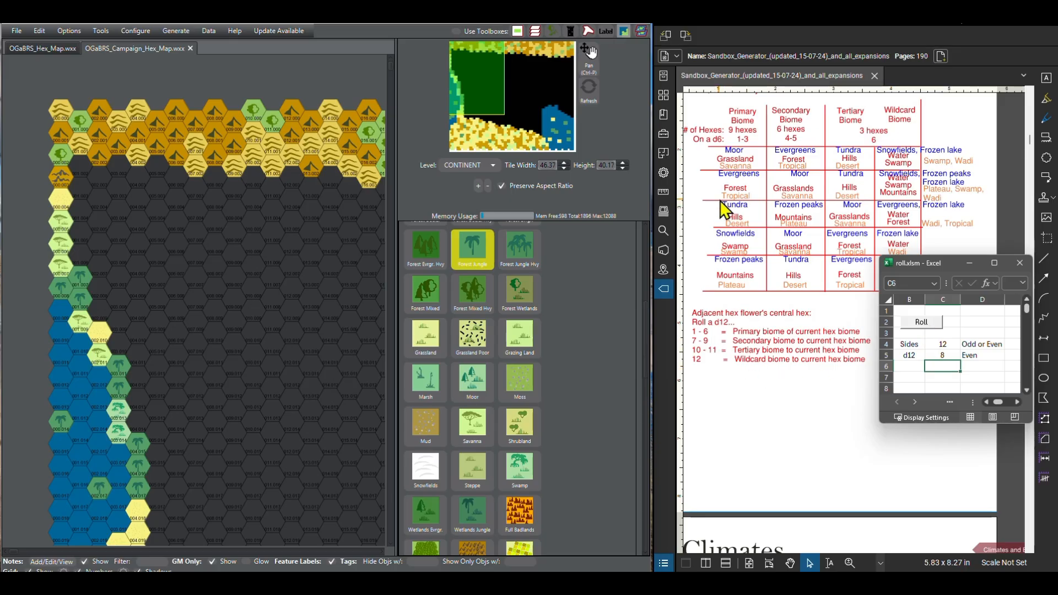
{"action": "left_click", "coordinate": [483, 437]}
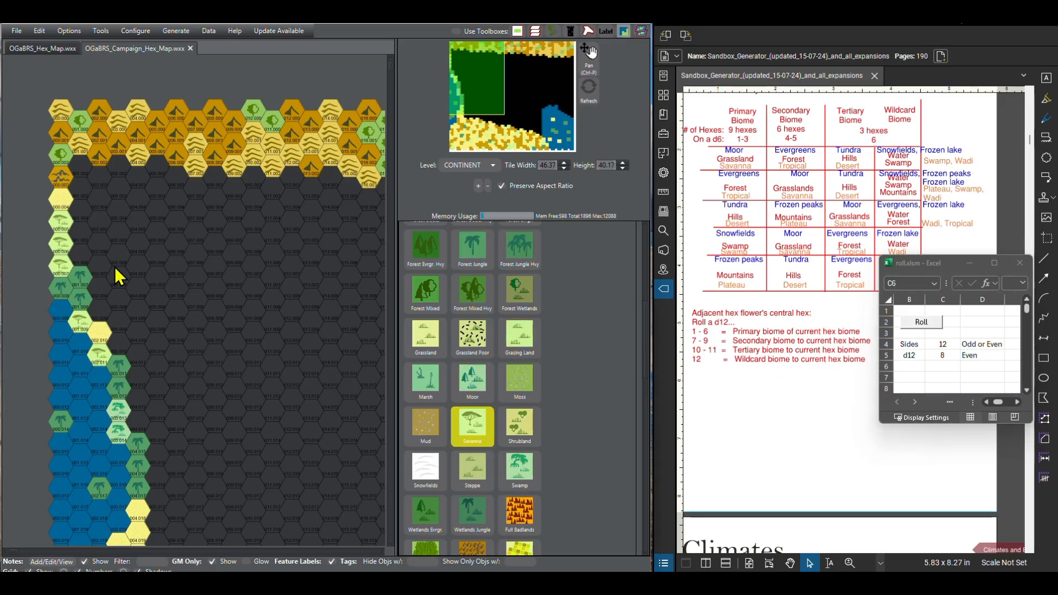
{"action": "left_click", "coordinate": [83, 256]}
Step: Roll the d12 for each of the next two hexes north of the savanna in column 001 and paint both Swamp
{"action": "left_click", "coordinate": [921, 322]}
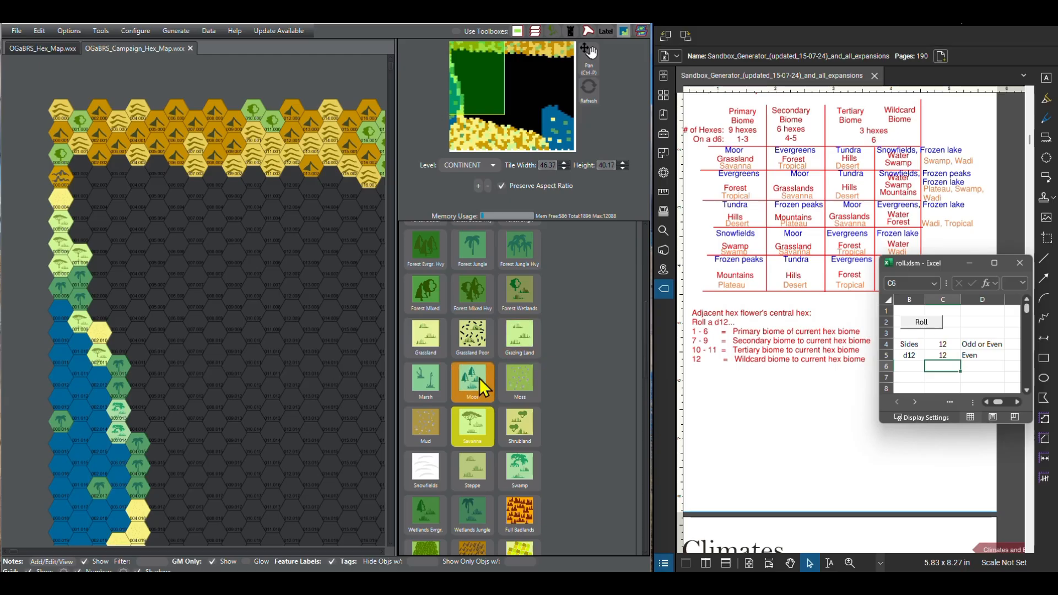
{"action": "scroll", "coordinate": [478, 381], "scroll_direction": "down", "scroll_amount": 1}
{"action": "left_click", "coordinate": [518, 403]}
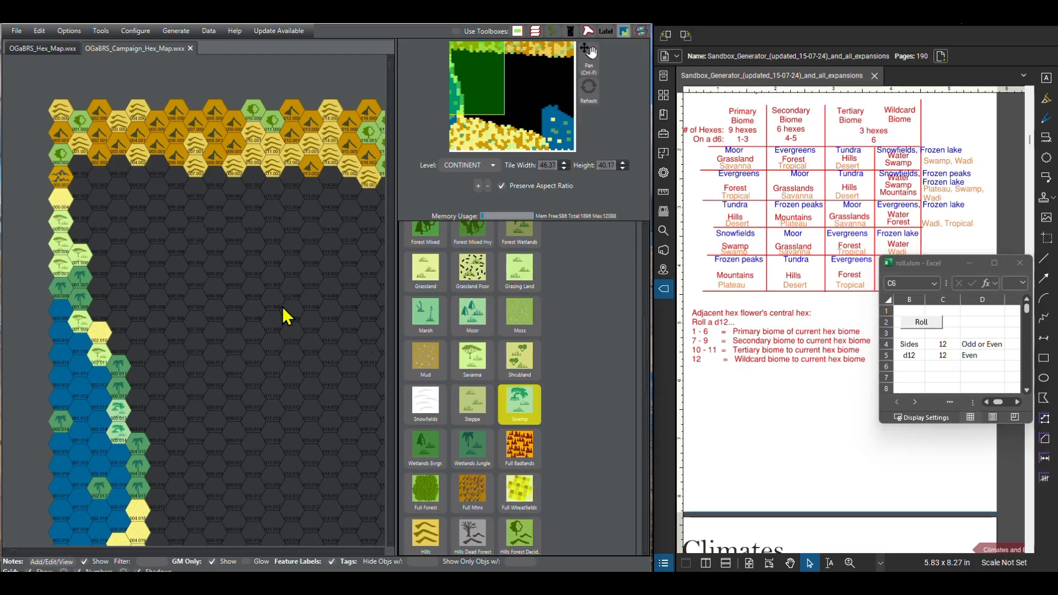
{"action": "left_click", "coordinate": [78, 234]}
{"action": "left_click", "coordinate": [956, 310]}
{"action": "left_click", "coordinate": [930, 327]}
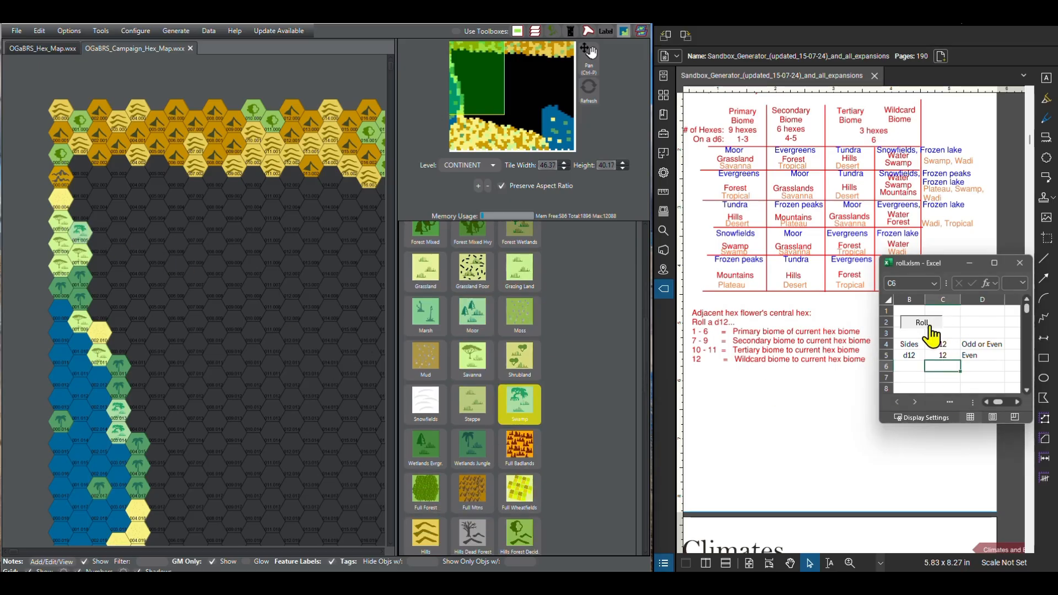
{"action": "left_click", "coordinate": [931, 330]}
{"action": "left_click", "coordinate": [77, 217]}
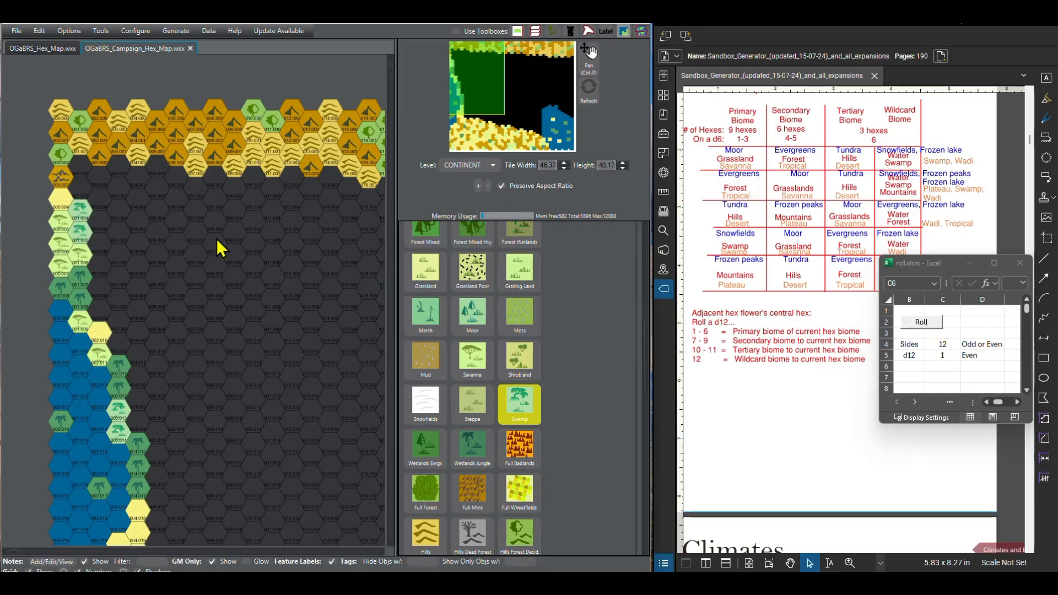
Step: Roll the d12 for the last two empty hexes in column 001, painting the lower one Savanna and the upper one Swamp
{"action": "left_click", "coordinate": [931, 331]}
{"action": "left_click", "coordinate": [930, 329]}
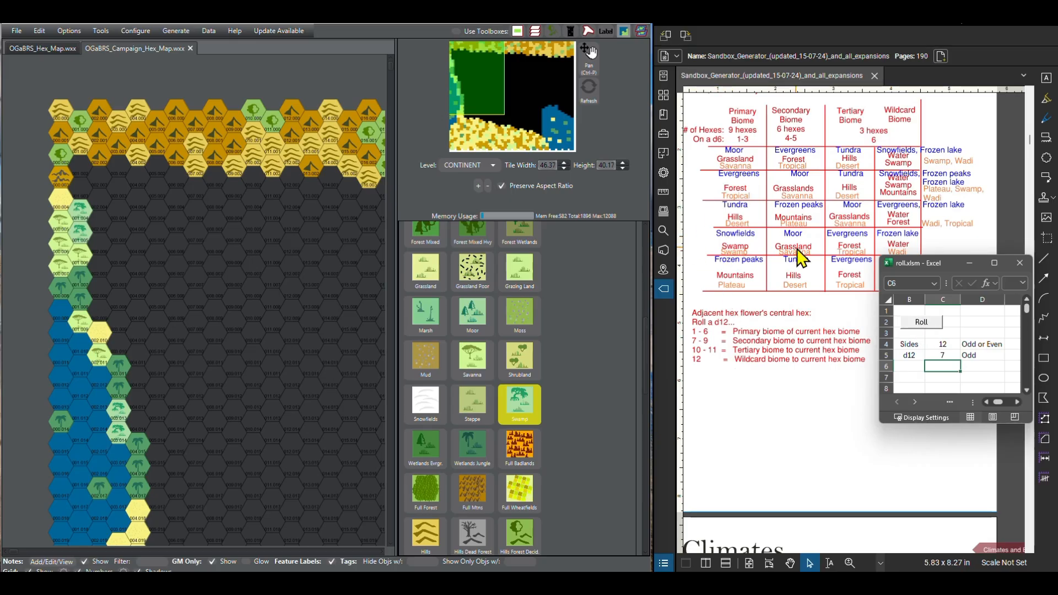
{"action": "left_click", "coordinate": [469, 373]}
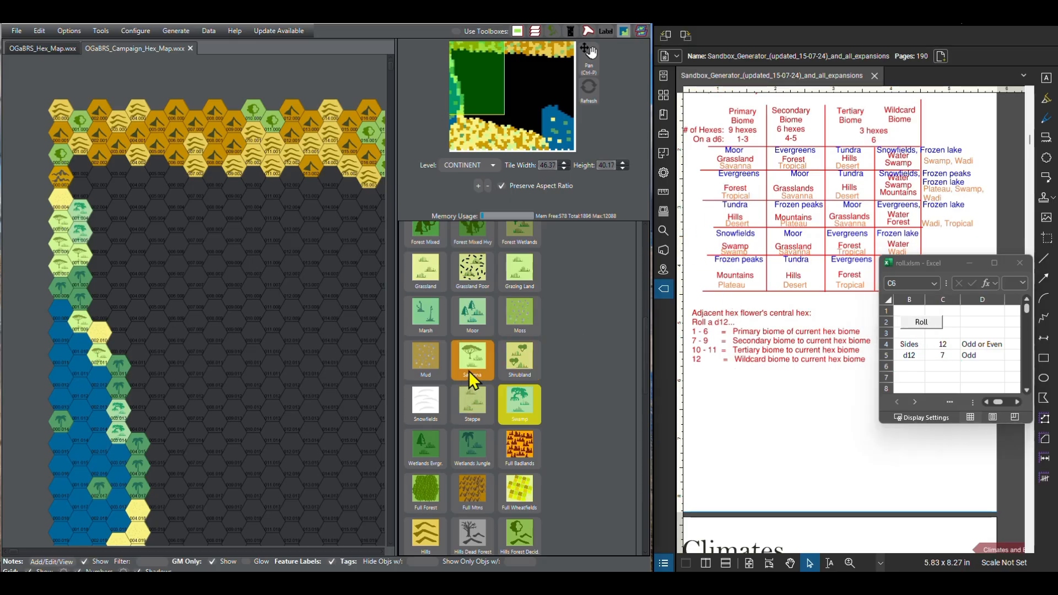
{"action": "left_click", "coordinate": [81, 190]}
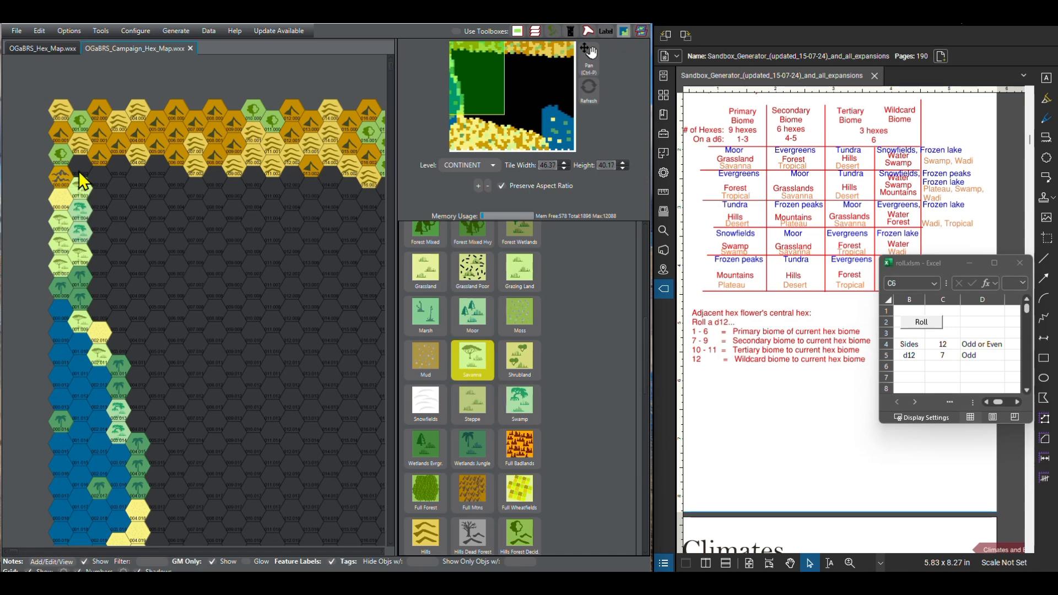
{"action": "left_click", "coordinate": [921, 324]}
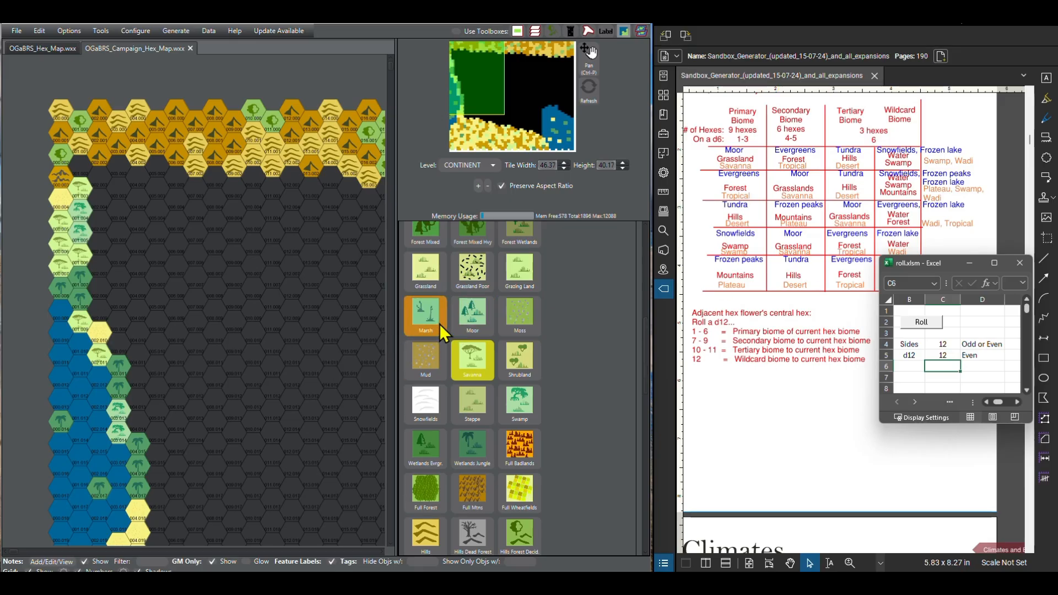
{"action": "left_click", "coordinate": [469, 421]}
{"action": "left_click", "coordinate": [499, 415]}
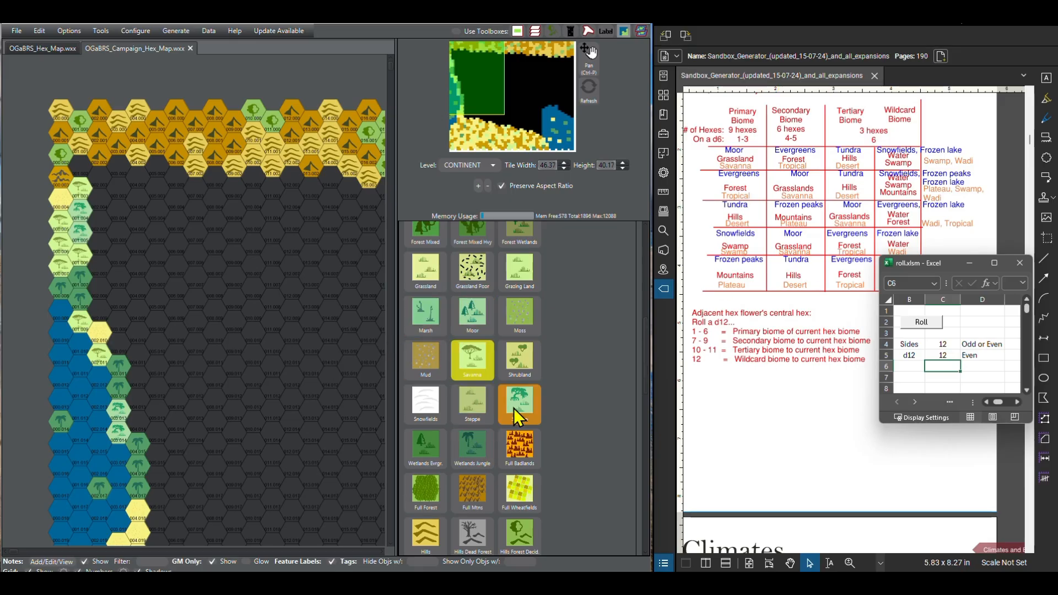
{"action": "left_click", "coordinate": [514, 408]}
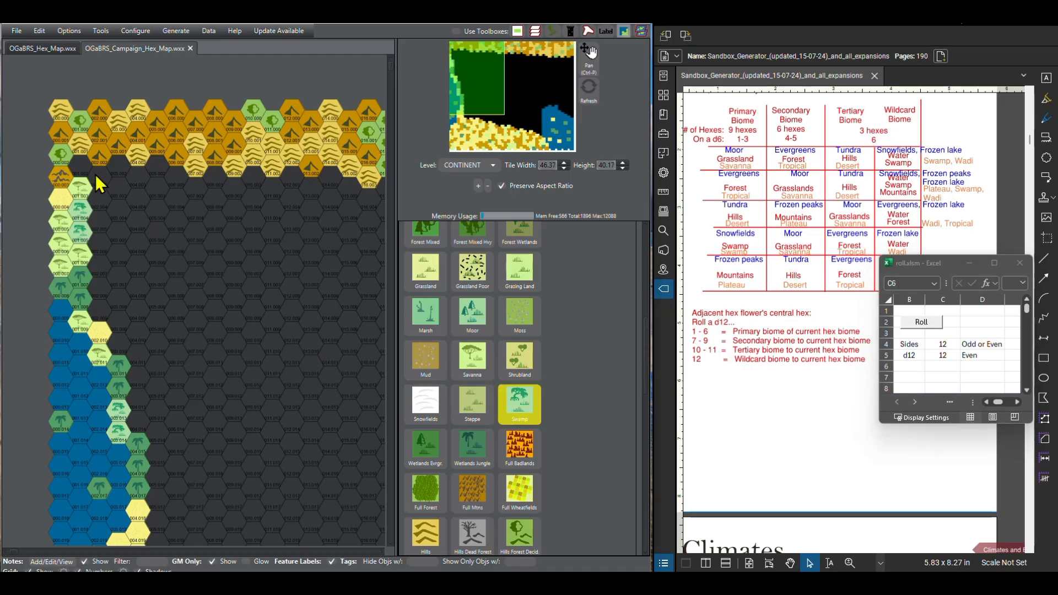
{"action": "left_click", "coordinate": [80, 161]}
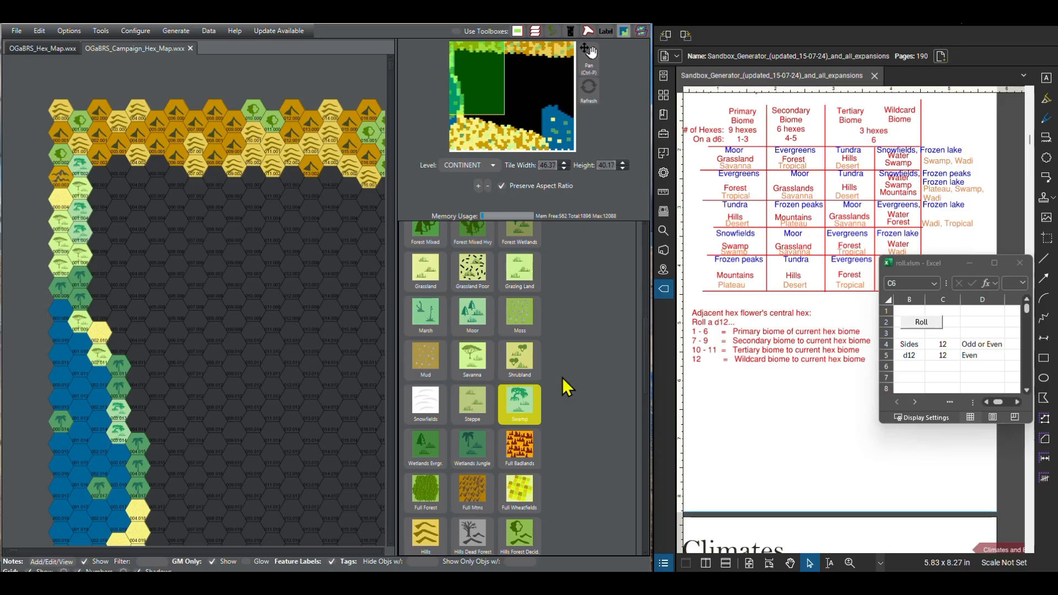
Step: Roll the d12 for hexes 002.009 and 002.008, just north of the sand in column 002, and paint both Desert Sandy
{"action": "left_click", "coordinate": [936, 333]}
{"action": "left_click", "coordinate": [933, 327]}
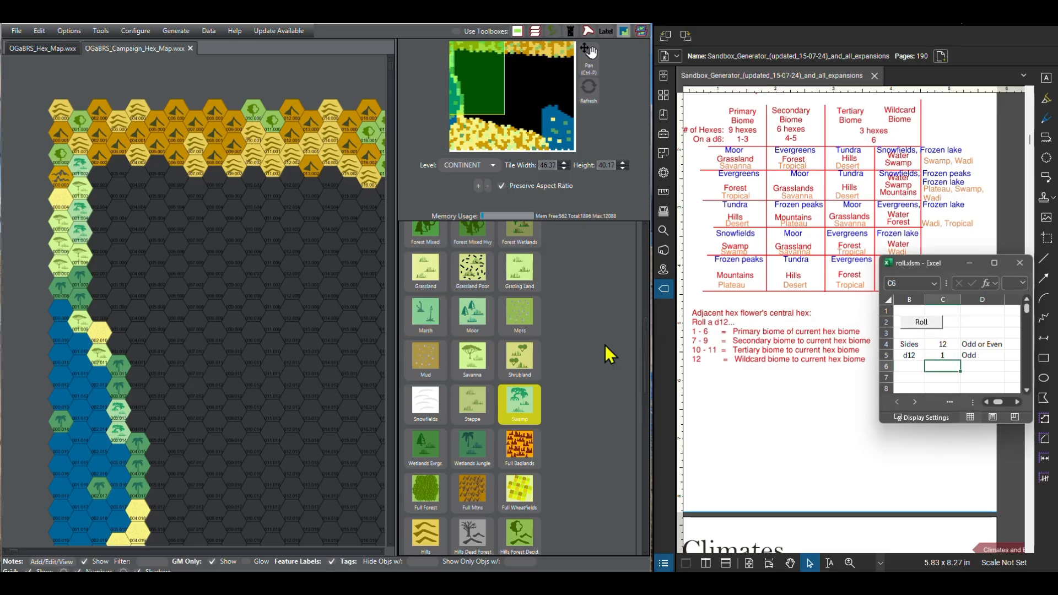
{"action": "scroll", "coordinate": [455, 371], "scroll_direction": "up", "scroll_amount": 5}
{"action": "left_click", "coordinate": [444, 349]}
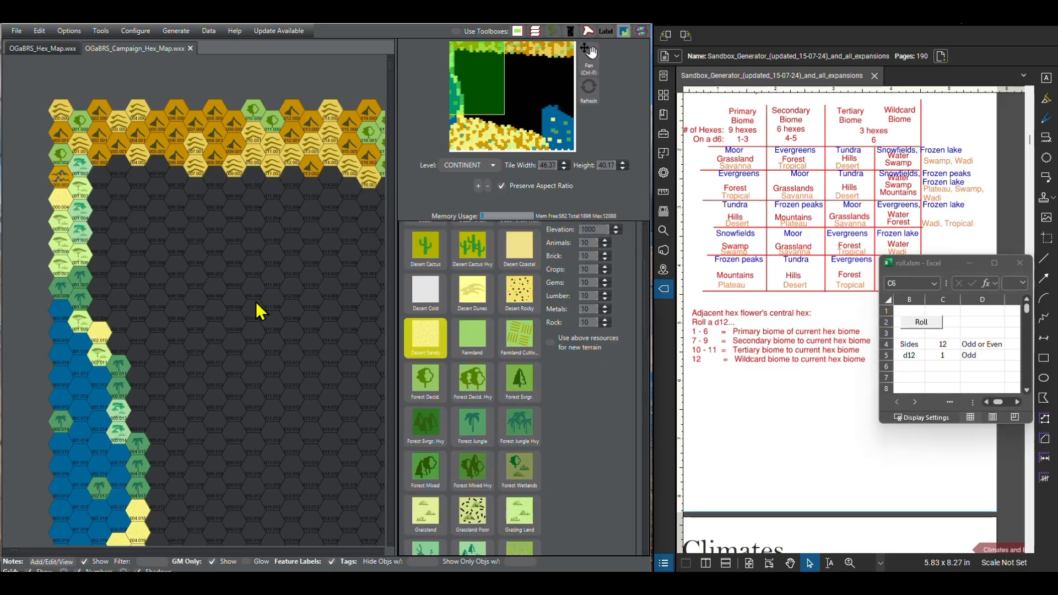
{"action": "left_click", "coordinate": [100, 313]}
{"action": "left_click", "coordinate": [912, 320]}
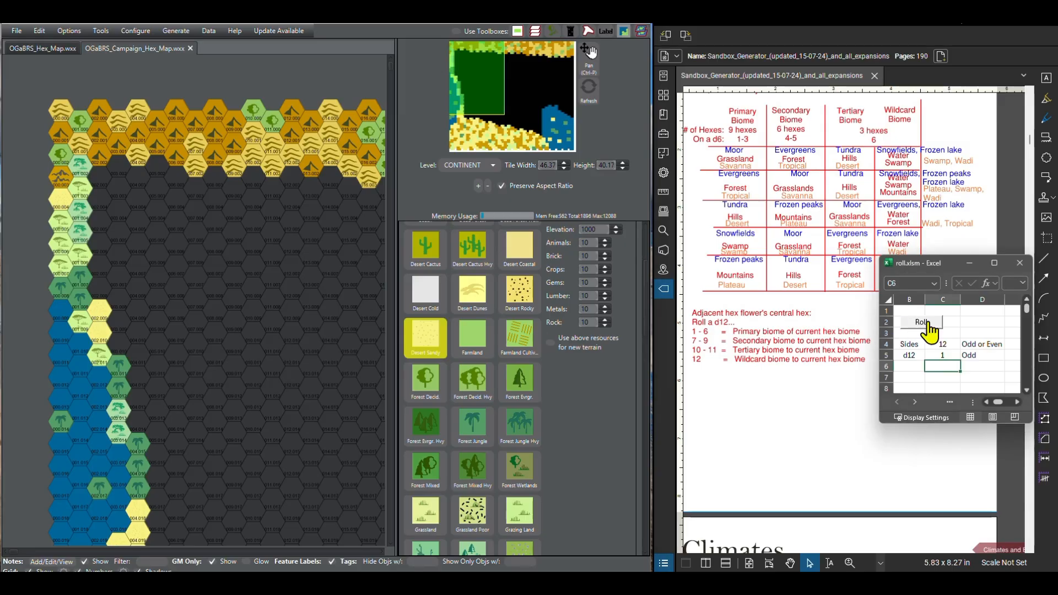
{"action": "left_click", "coordinate": [106, 286]}
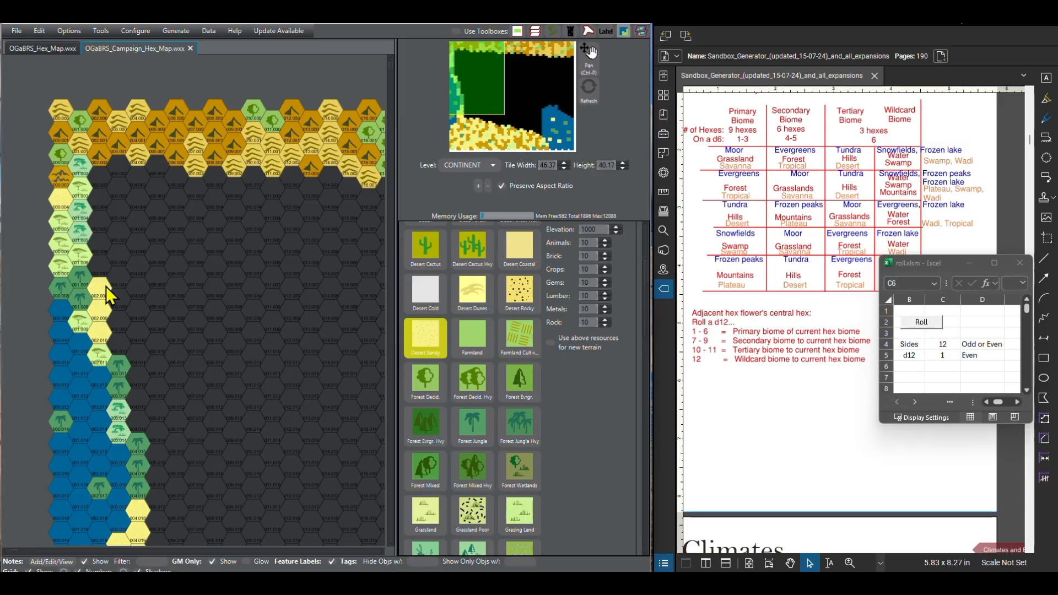
Step: Roll the d12 for hexes 002.007 and 002.006, continuing north in column 002, and paint both Desert Sandy
{"action": "left_click", "coordinate": [921, 325]}
{"action": "left_click", "coordinate": [919, 323]}
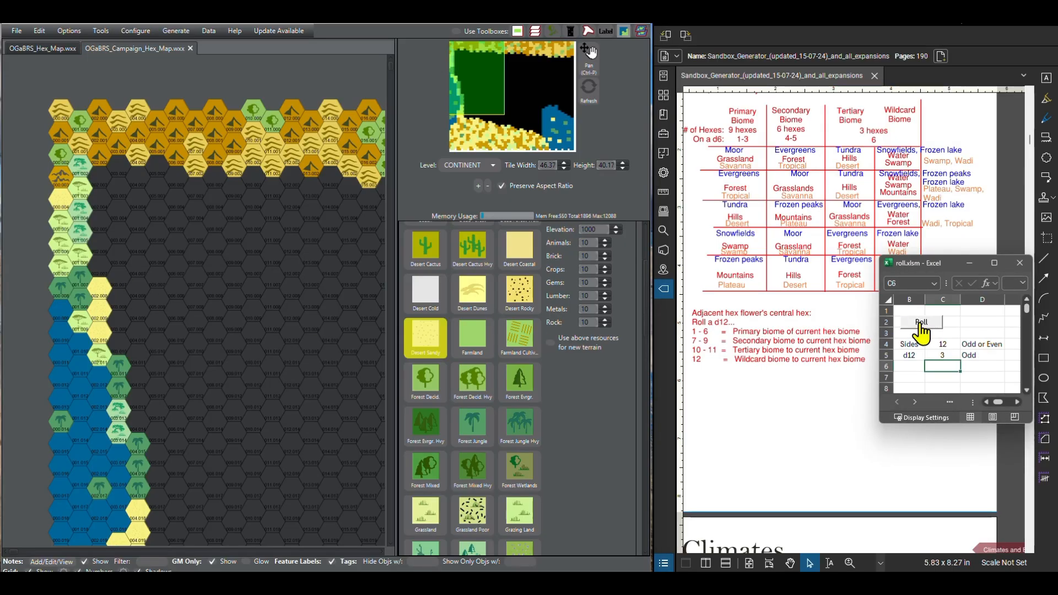
{"action": "left_click", "coordinate": [101, 263]}
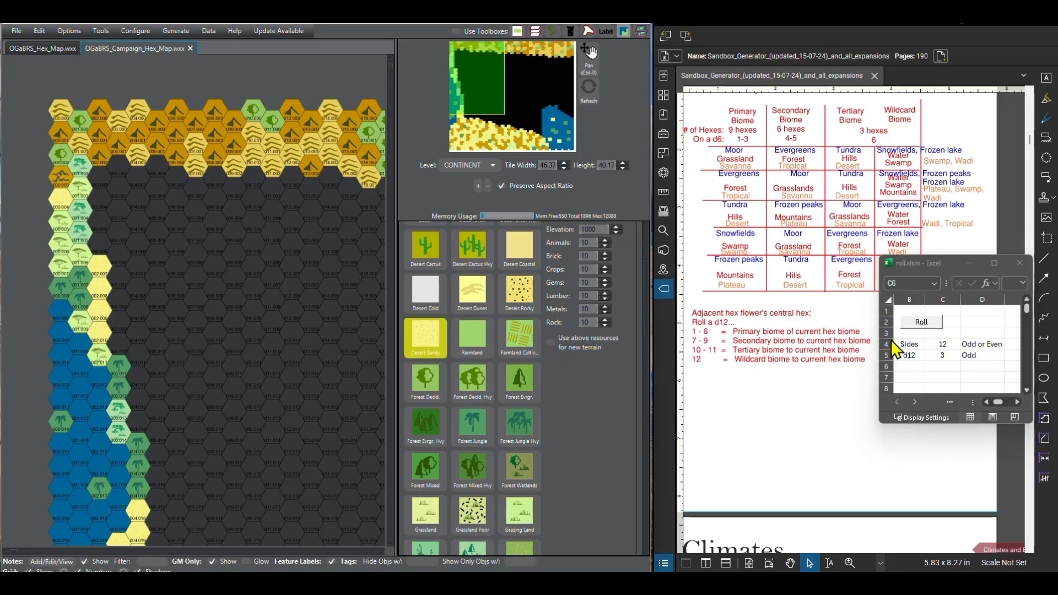
{"action": "left_click", "coordinate": [918, 324]}
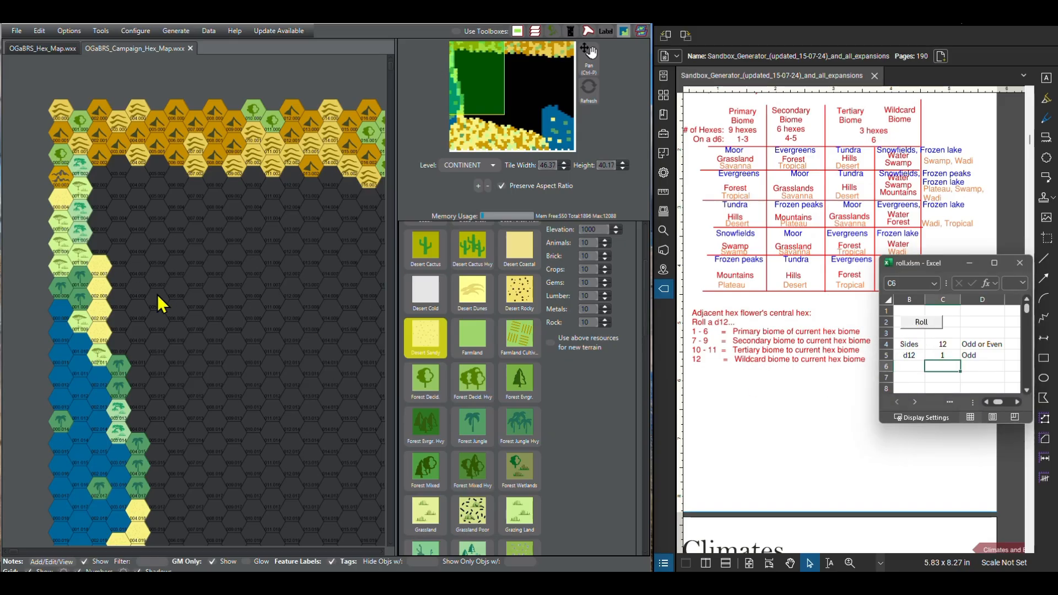
{"action": "left_click", "coordinate": [100, 253]}
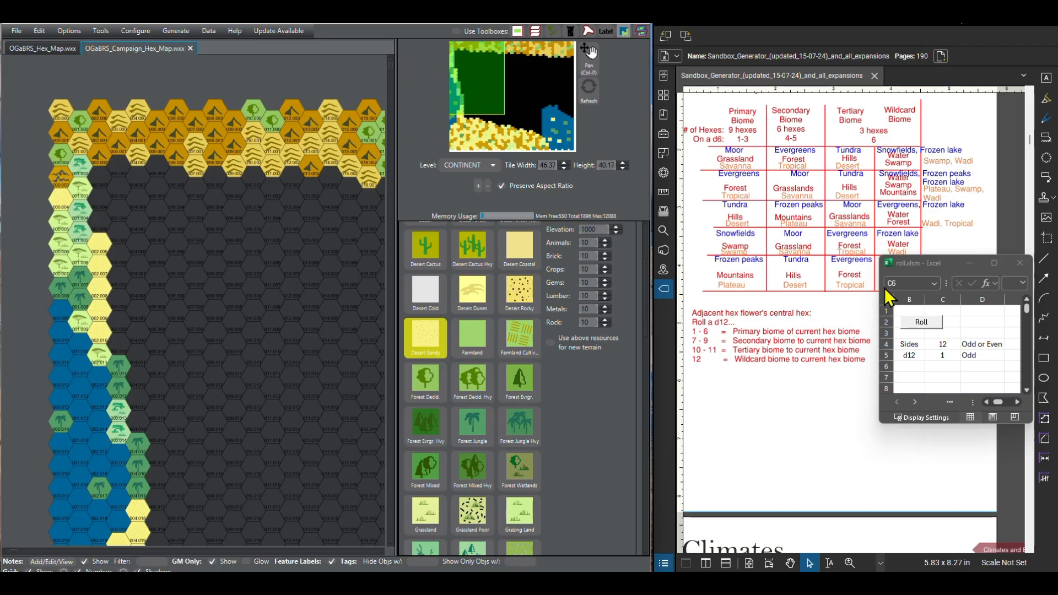
Step: Roll the d12 for hexes 002.005 and 002.004, continuing north in column 002, and paint the first Desert Sandy and the second Savanna
{"action": "left_click", "coordinate": [919, 324]}
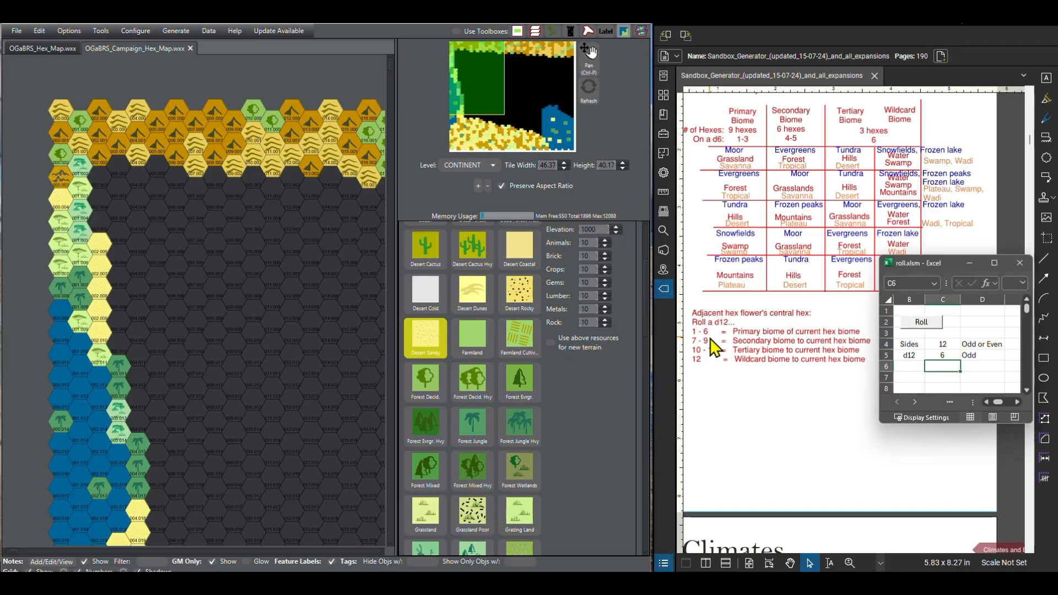
{"action": "left_click", "coordinate": [98, 224]}
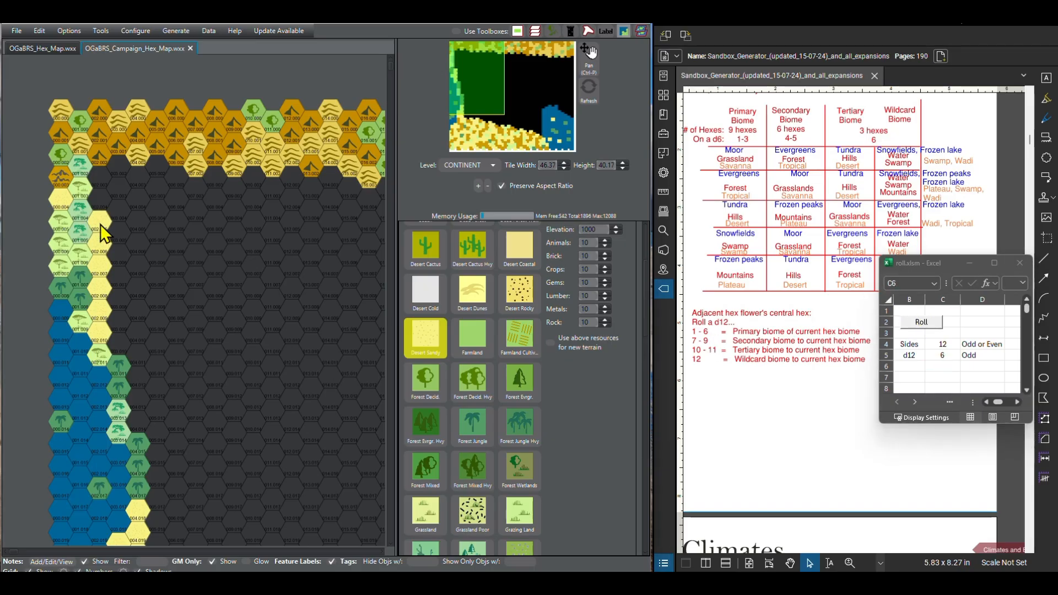
{"action": "left_click", "coordinate": [920, 323]}
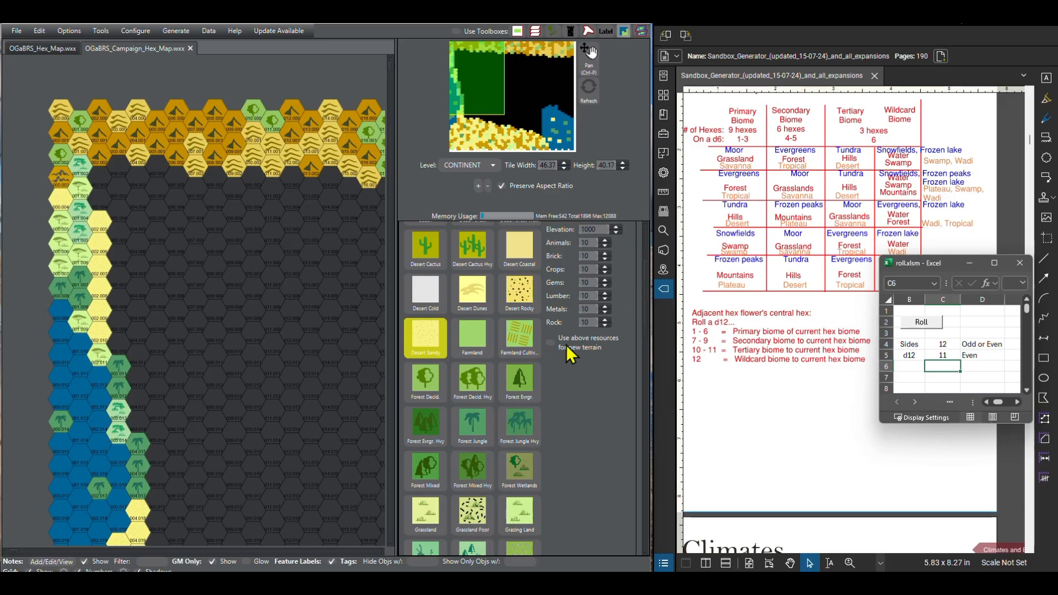
{"action": "scroll", "coordinate": [471, 397], "scroll_direction": "down", "scroll_amount": 1}
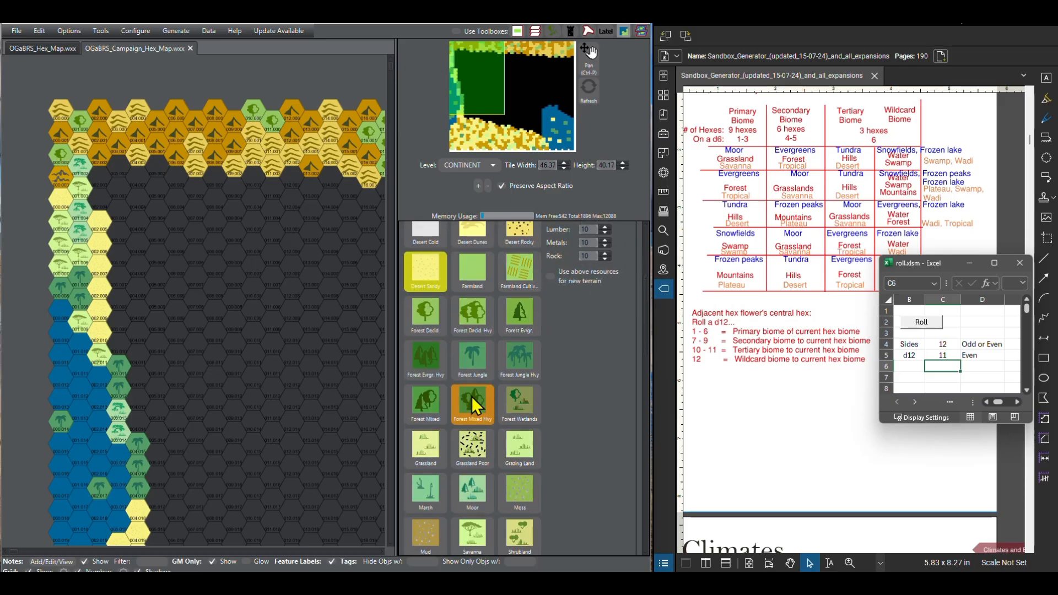
{"action": "left_click", "coordinate": [472, 534]}
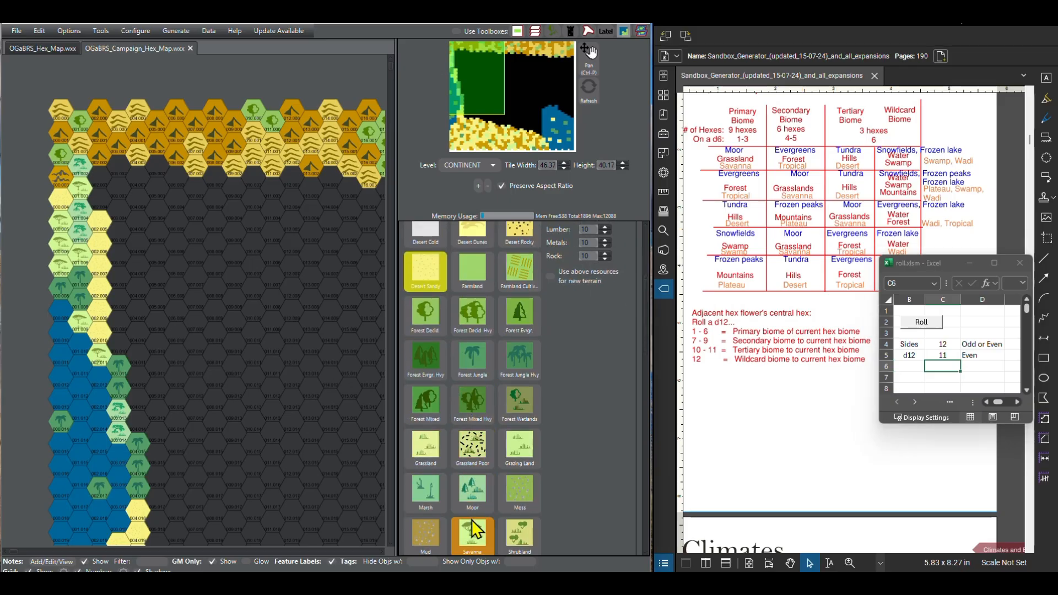
{"action": "left_click", "coordinate": [100, 202]}
Step: Roll the d12 for the last empty hex in column 002, just north of the savanna, and paint it Desert Sandy
{"action": "left_click", "coordinate": [921, 322]}
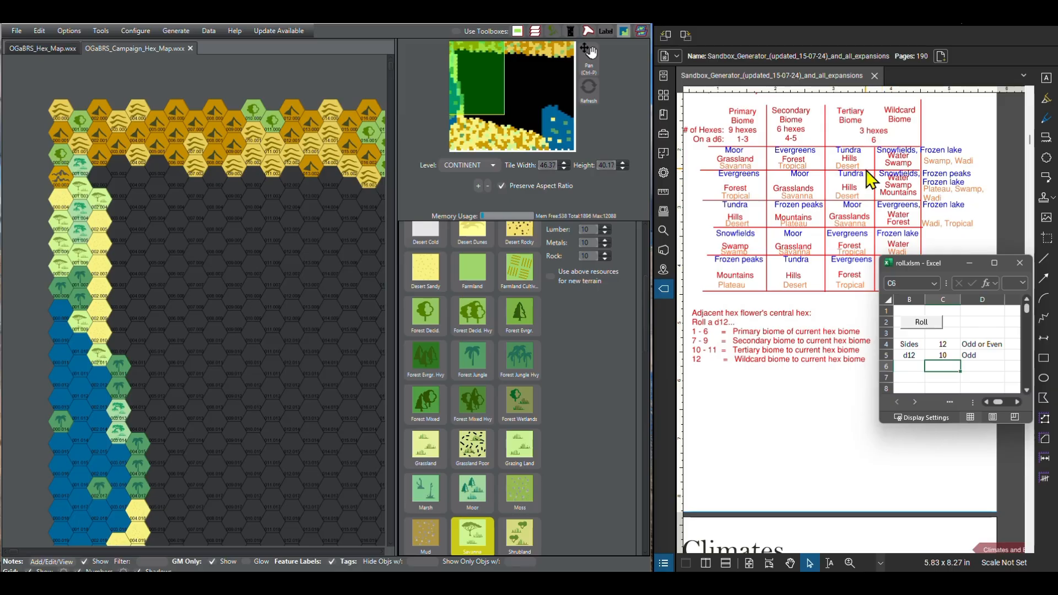
{"action": "scroll", "coordinate": [477, 336], "scroll_direction": "up", "scroll_amount": 1}
{"action": "scroll", "coordinate": [475, 335], "scroll_direction": "up", "scroll_amount": 5}
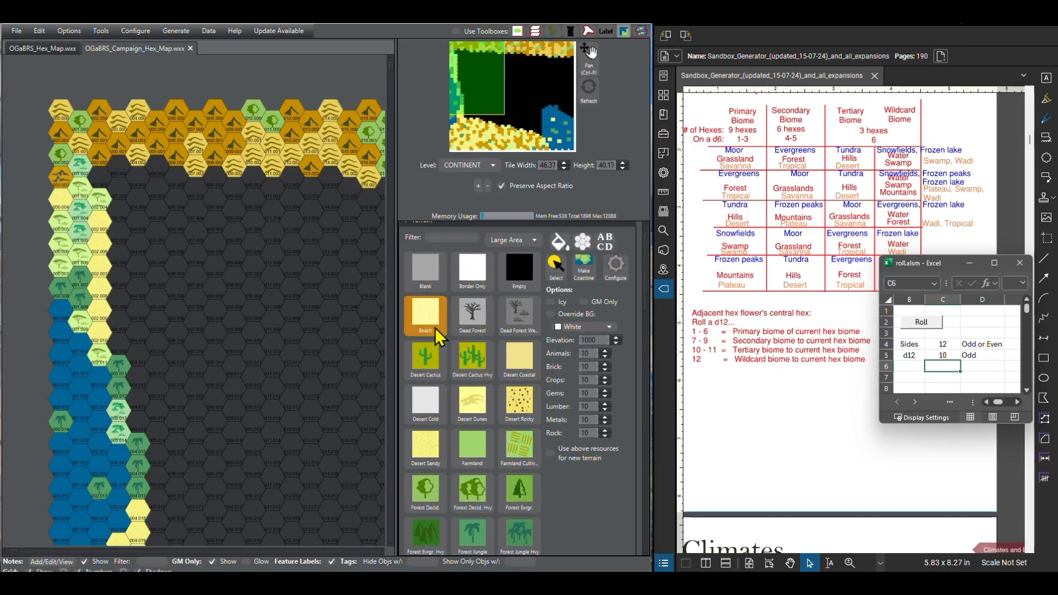
{"action": "left_click", "coordinate": [425, 448]}
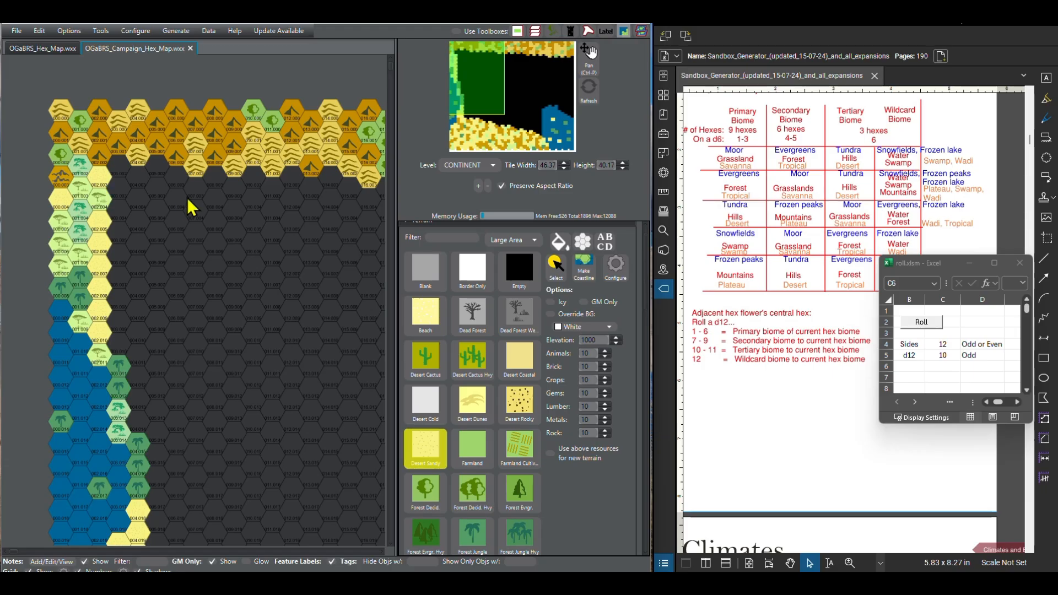
Step: Examine the whole campaign map, including the large unfilled area between the painted borders and the sea
{"action": "scroll", "coordinate": [300, 366], "scroll_direction": "down", "scroll_amount": 4}
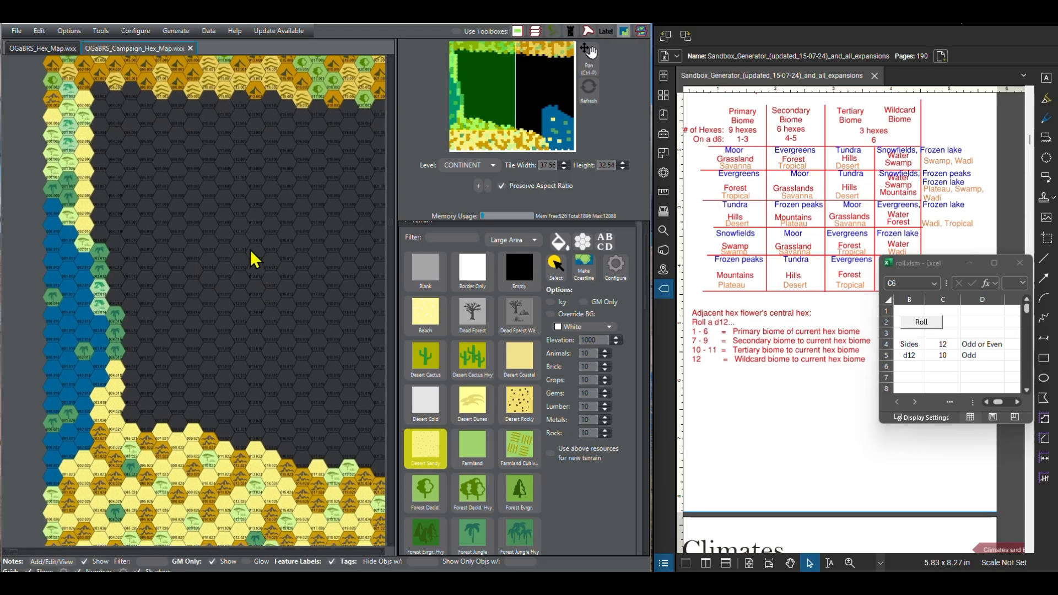
{"action": "scroll", "coordinate": [172, 289], "scroll_direction": "down", "scroll_amount": 1}
{"action": "scroll", "coordinate": [278, 316], "scroll_direction": "down", "scroll_amount": 2}
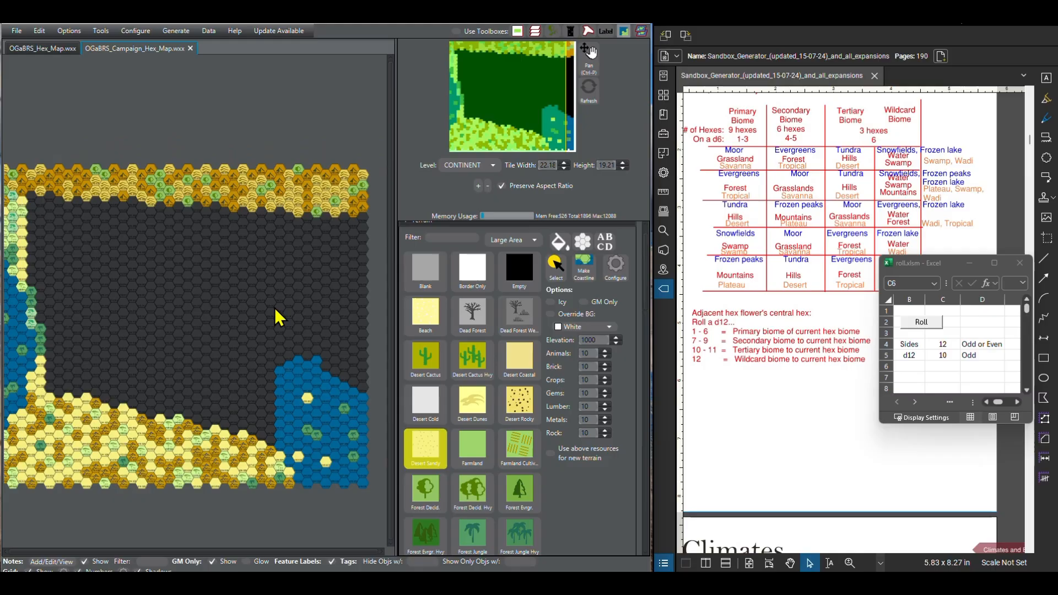
{"action": "scroll", "coordinate": [243, 324], "scroll_direction": "down", "scroll_amount": 1}
{"action": "mouse_move", "coordinate": [254, 311]}
{"action": "left_mouse_down"}
{"action": "mouse_move", "coordinate": [163, 306]}
{"action": "mouse_move", "coordinate": [233, 288]}
{"action": "mouse_move", "coordinate": [254, 311]}
{"action": "mouse_move", "coordinate": [236, 309]}
{"action": "left_mouse_up"}
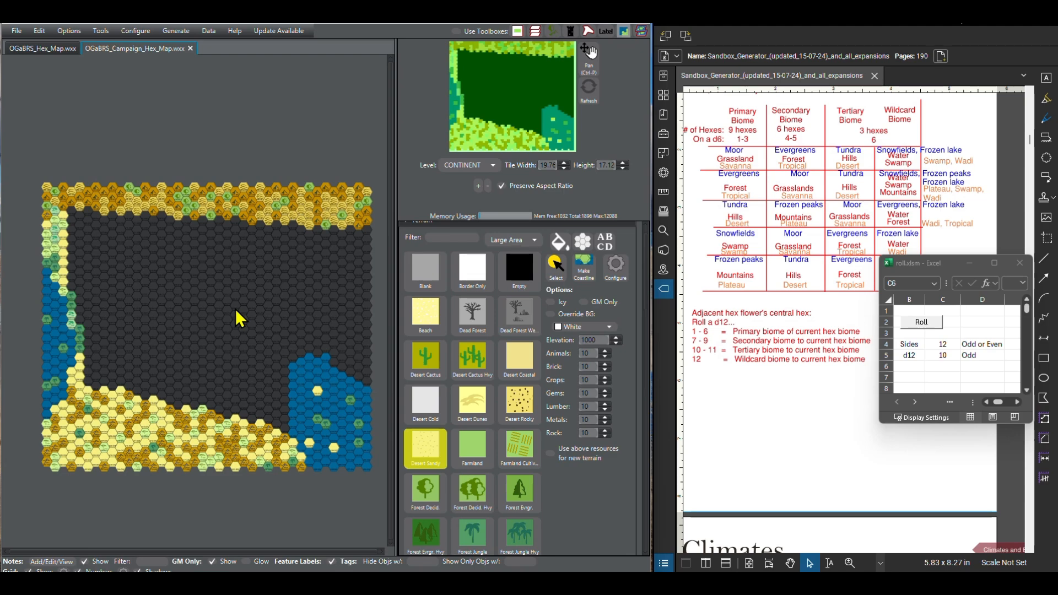
{"action": "left_click_drag", "start_coordinate": [238, 318], "coordinate": [237, 319]}
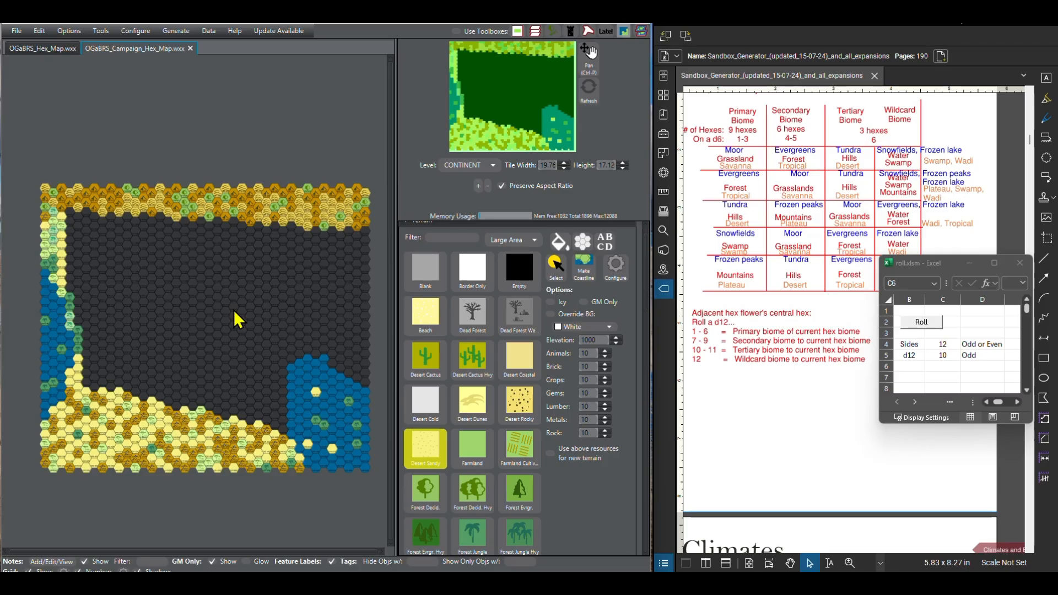
{"action": "left_click_drag", "start_coordinate": [234, 310], "coordinate": [233, 310]}
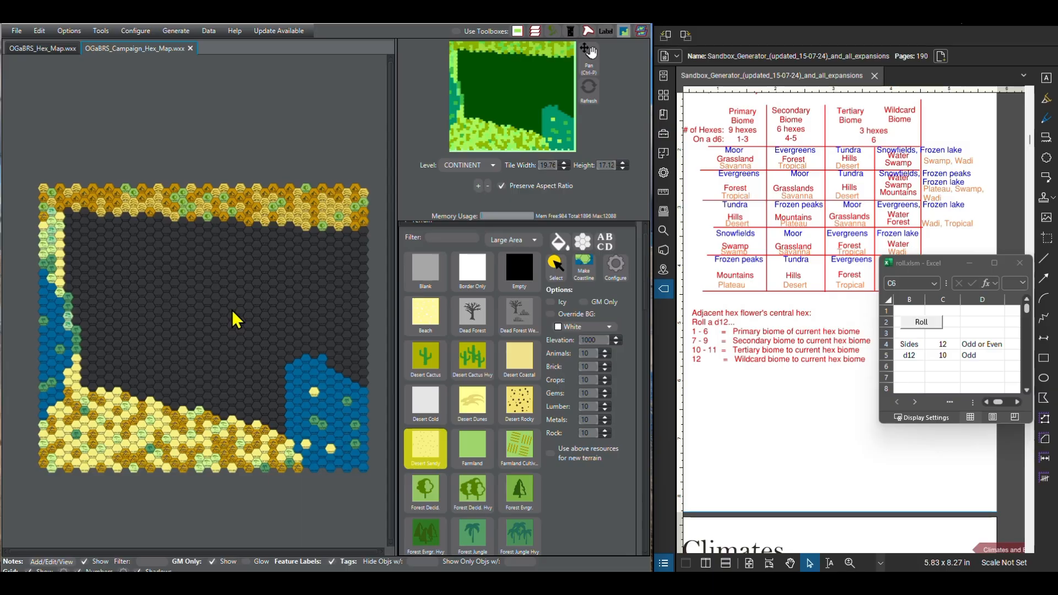
{"action": "left_click_drag", "start_coordinate": [232, 312], "coordinate": [231, 312]}
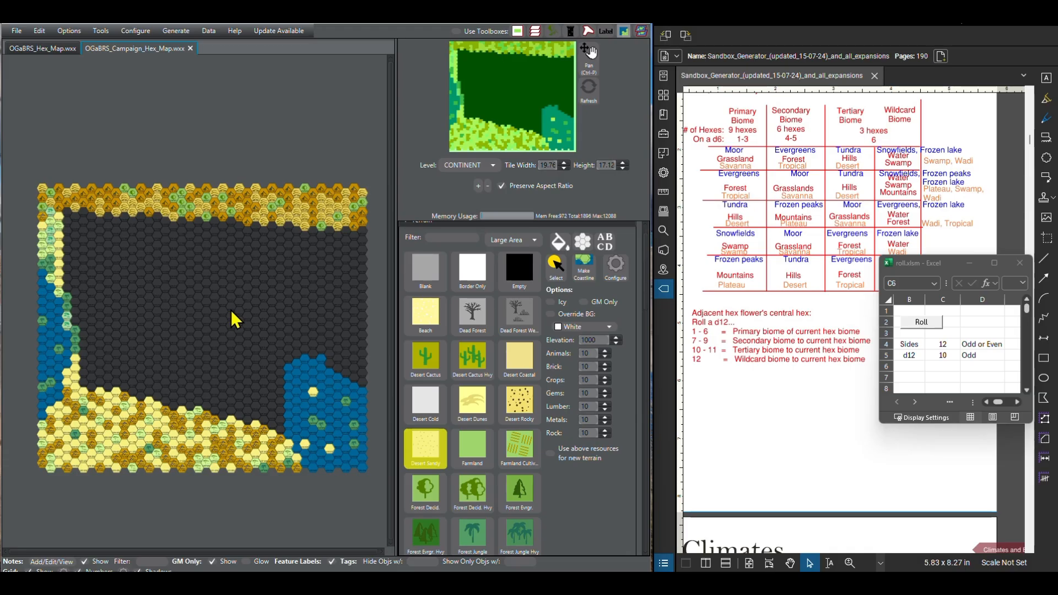
{"action": "left_click_drag", "start_coordinate": [231, 312], "coordinate": [229, 312]}
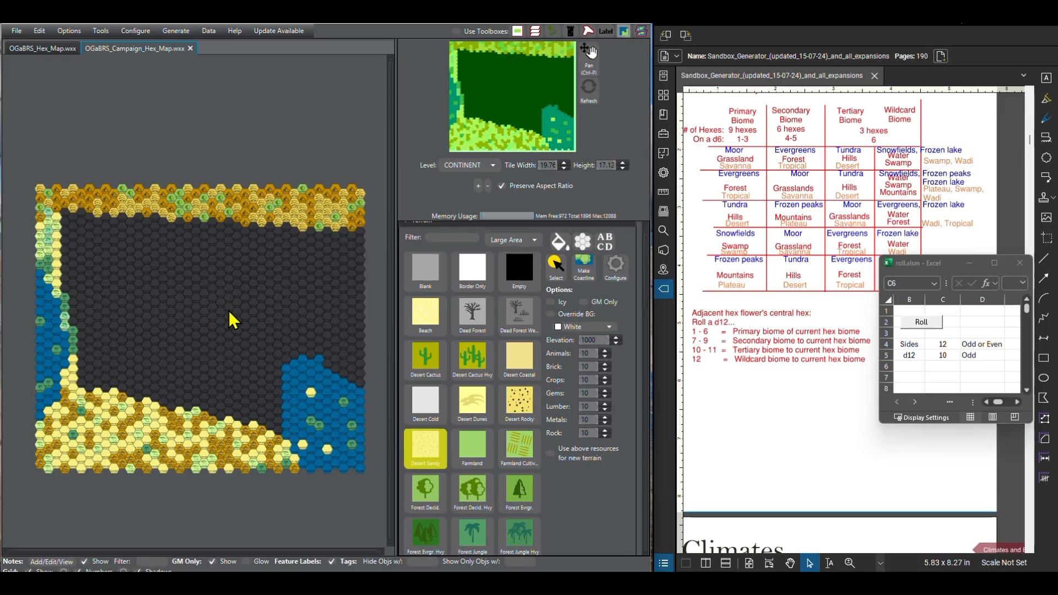